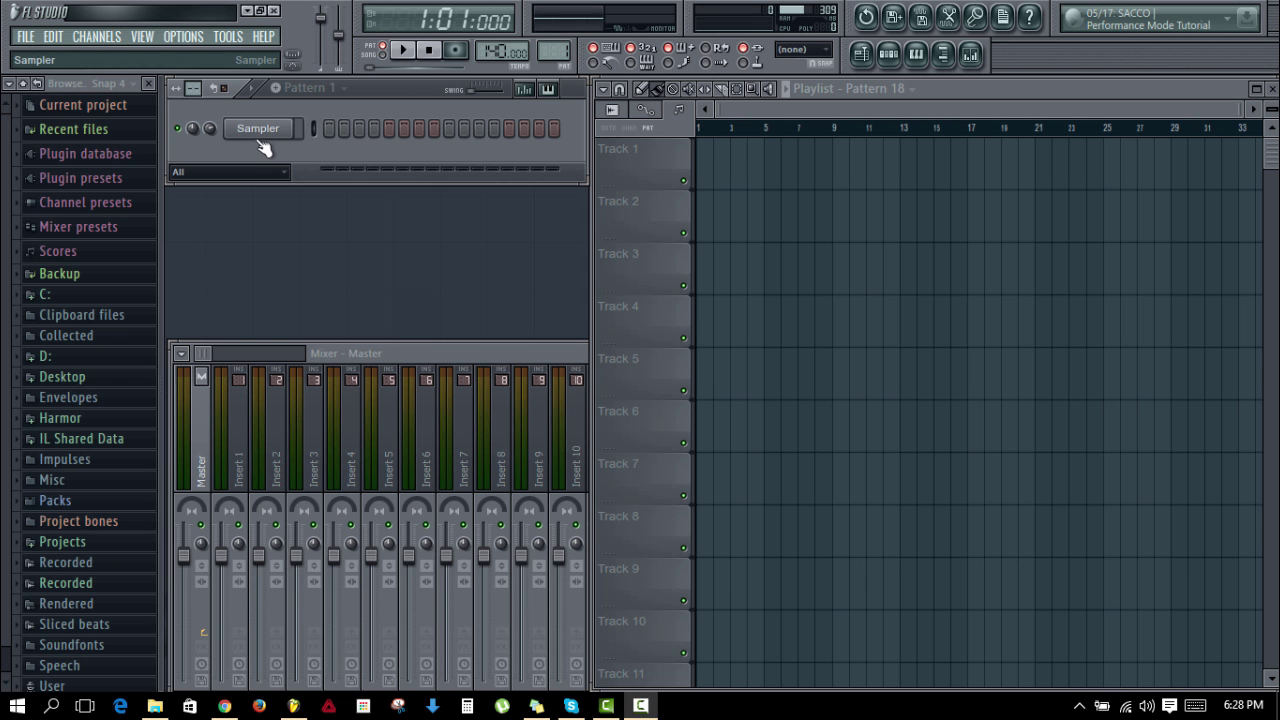
Step: Insert an FL Keys channel and load its Rhodes (FL) sample set
right_click(258, 136)
mouse_move(352, 360)
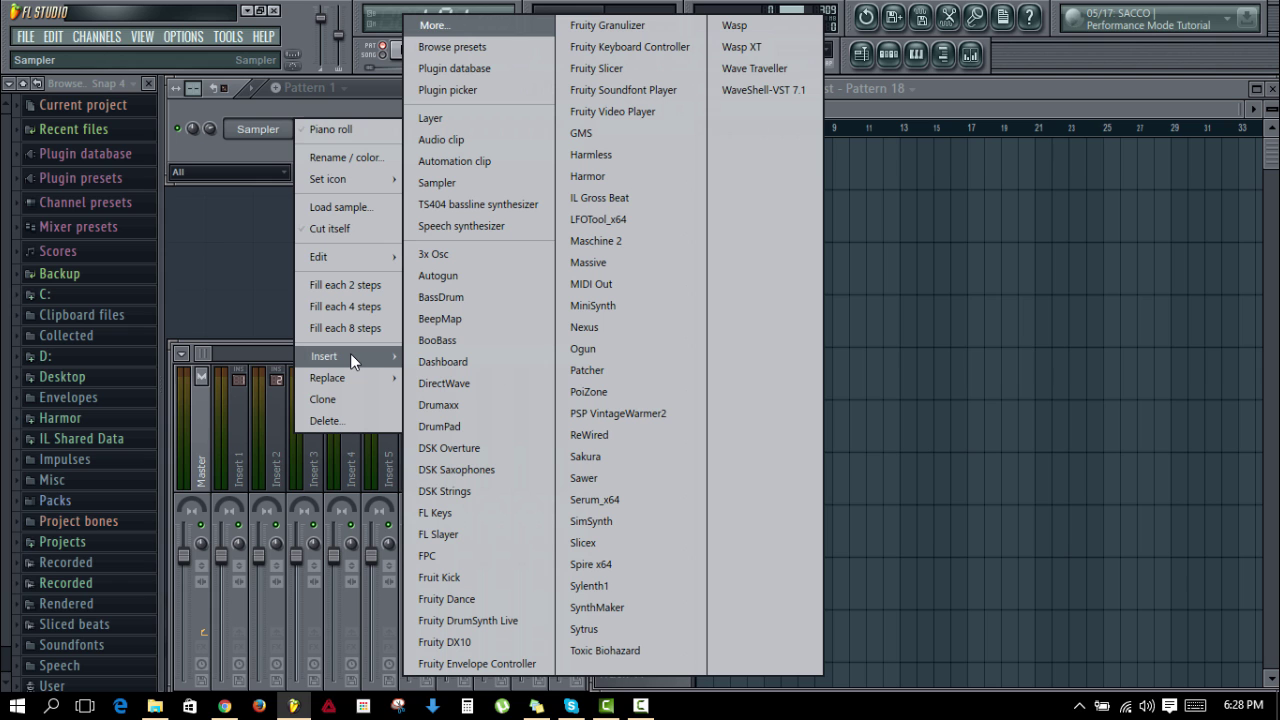
click(448, 512)
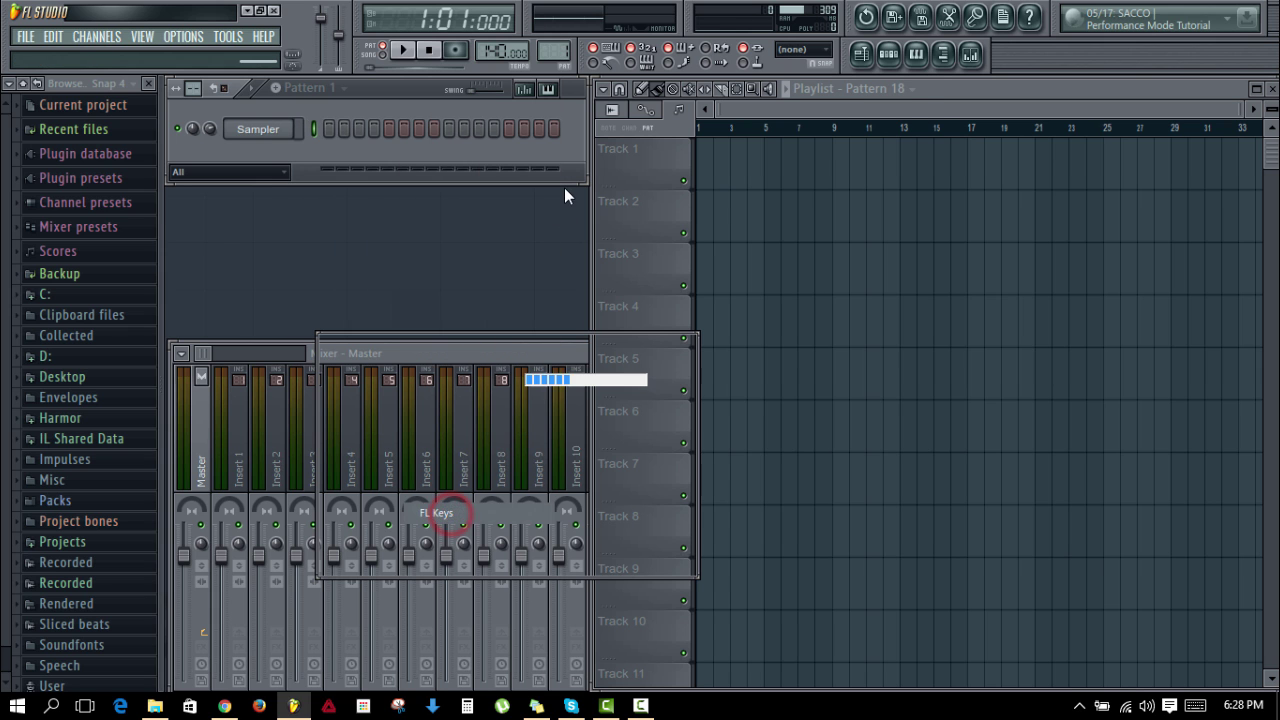
drag(488, 346, 430, 234)
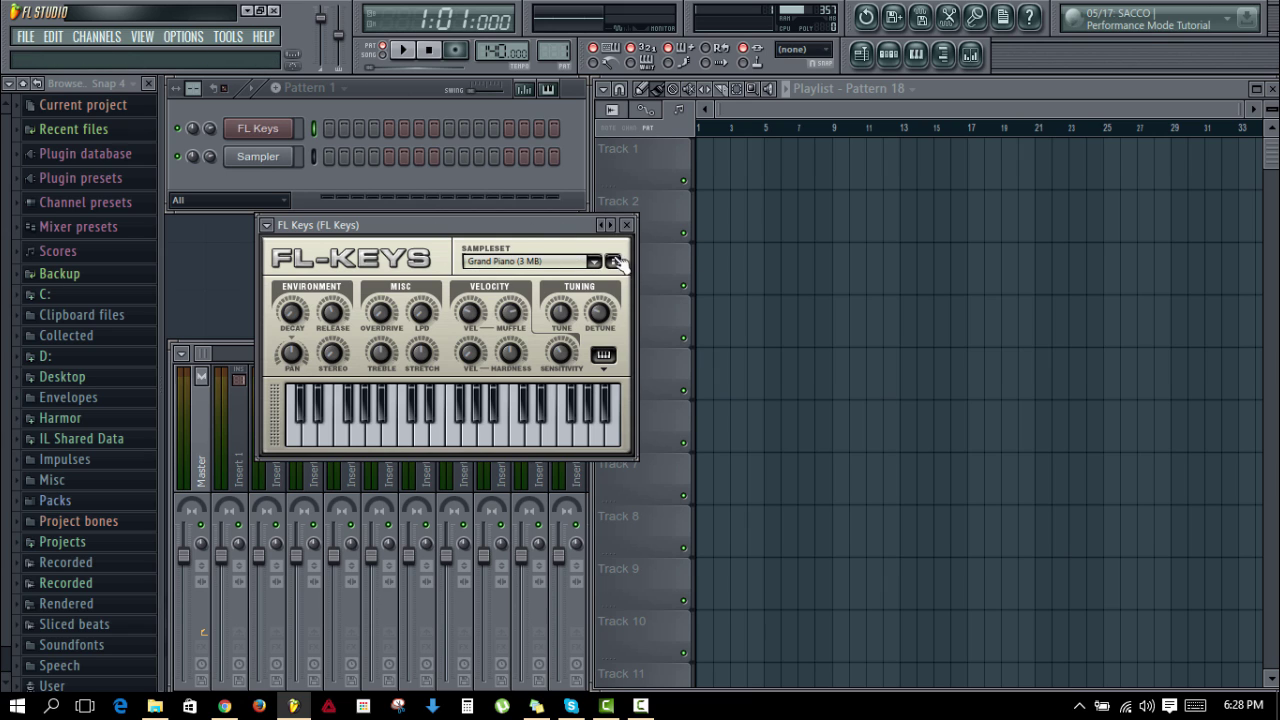
click(558, 261)
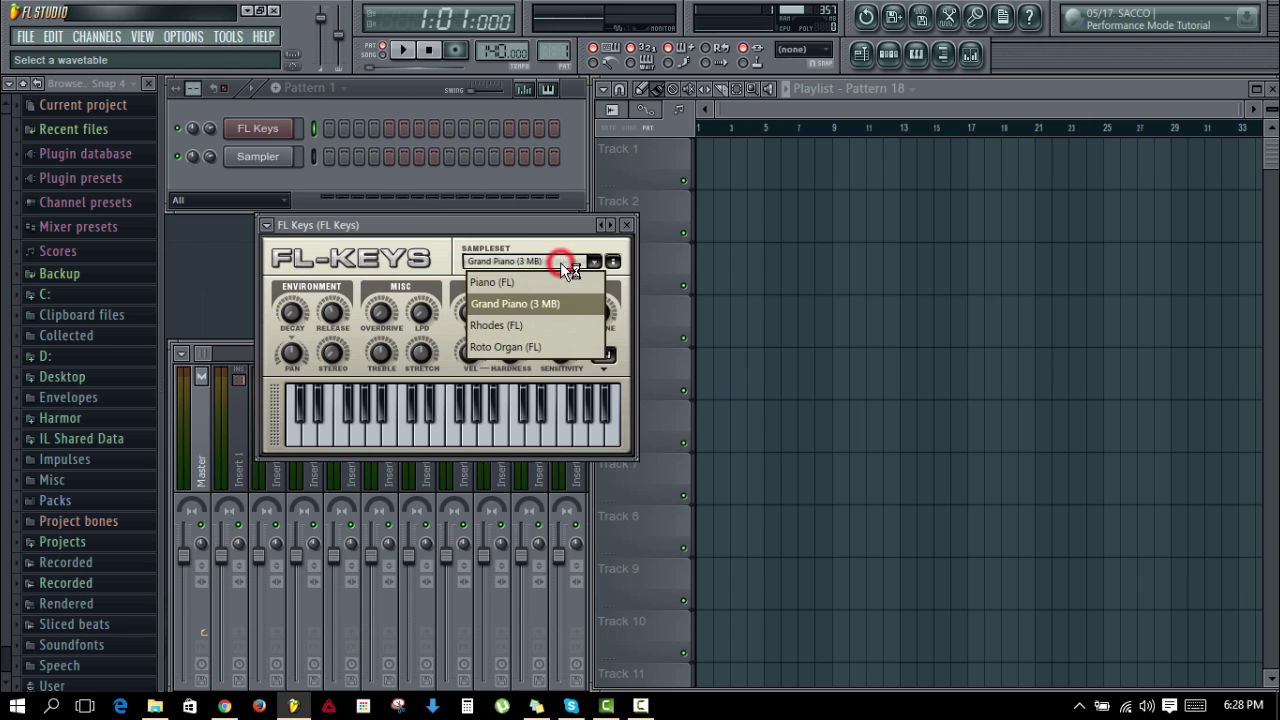
click(550, 326)
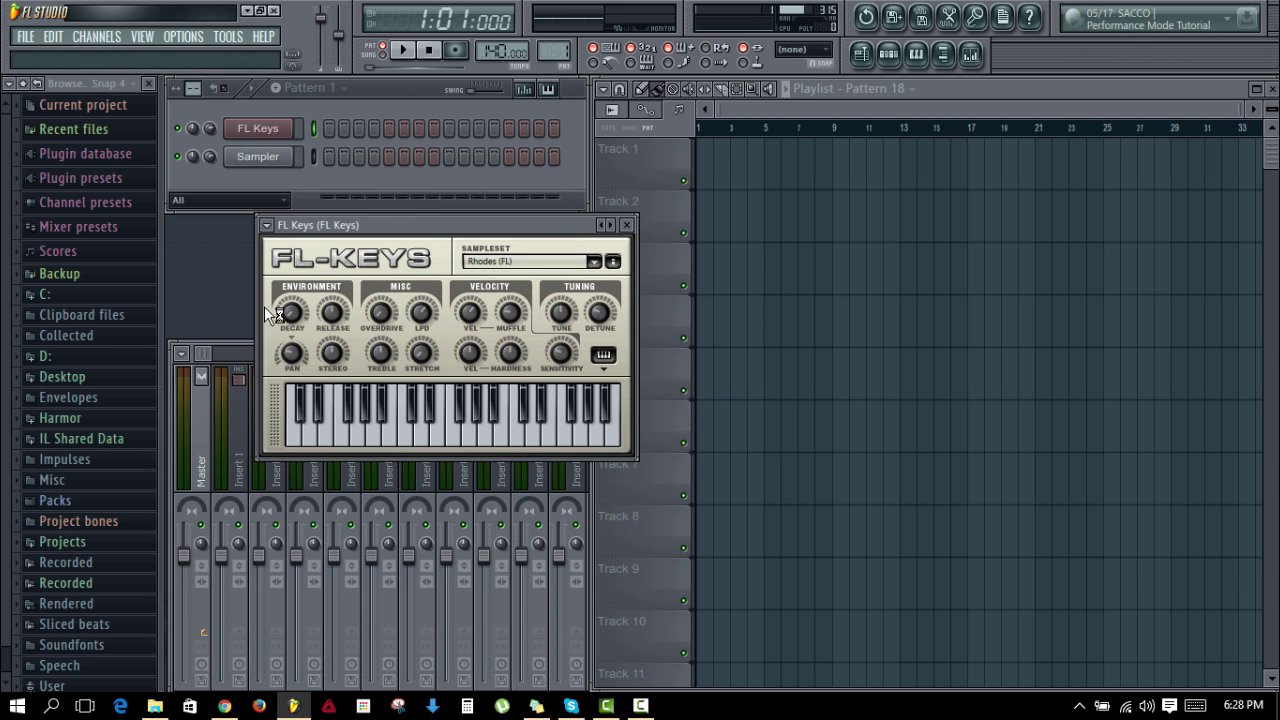
mouse_move(290, 355)
mouse_down()
mouse_move(290, 344)
mouse_move(292, 370)
mouse_up()
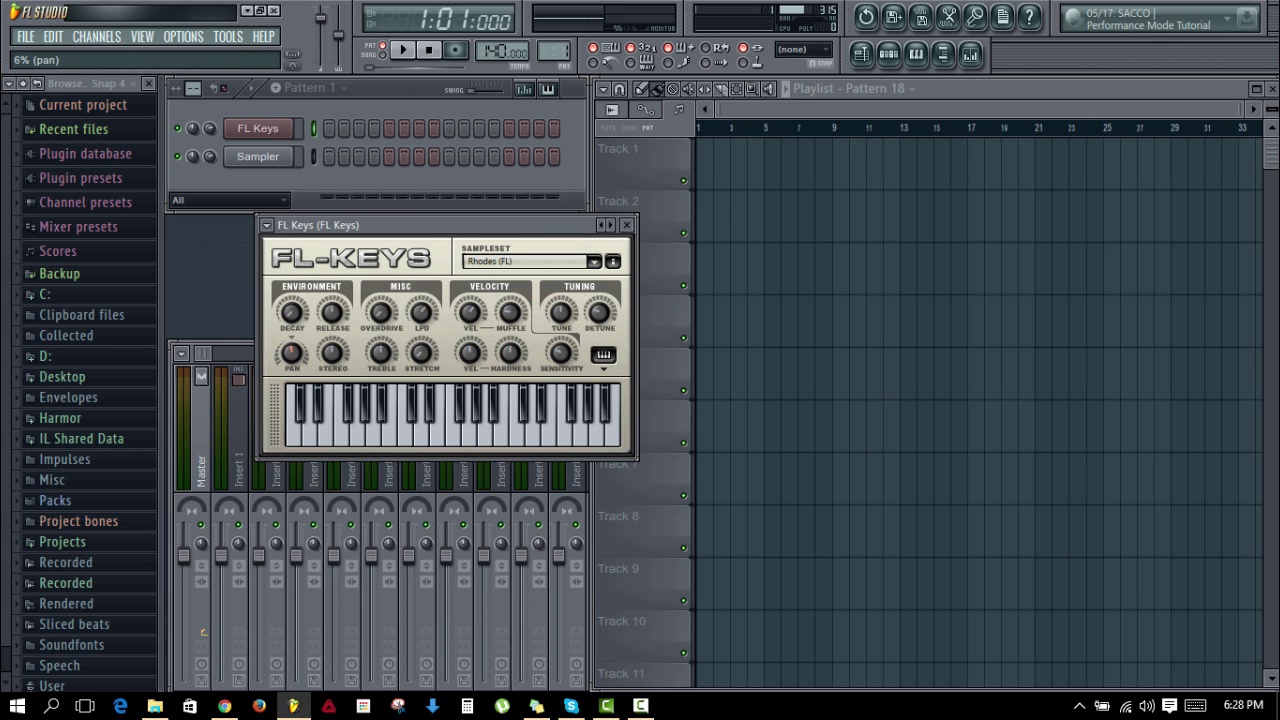
right_click(292, 360)
click(295, 357)
right_click(290, 357)
Step: Audition the FL Keys Rhodes sound by playing a series of test notes
click(378, 420)
key(w)
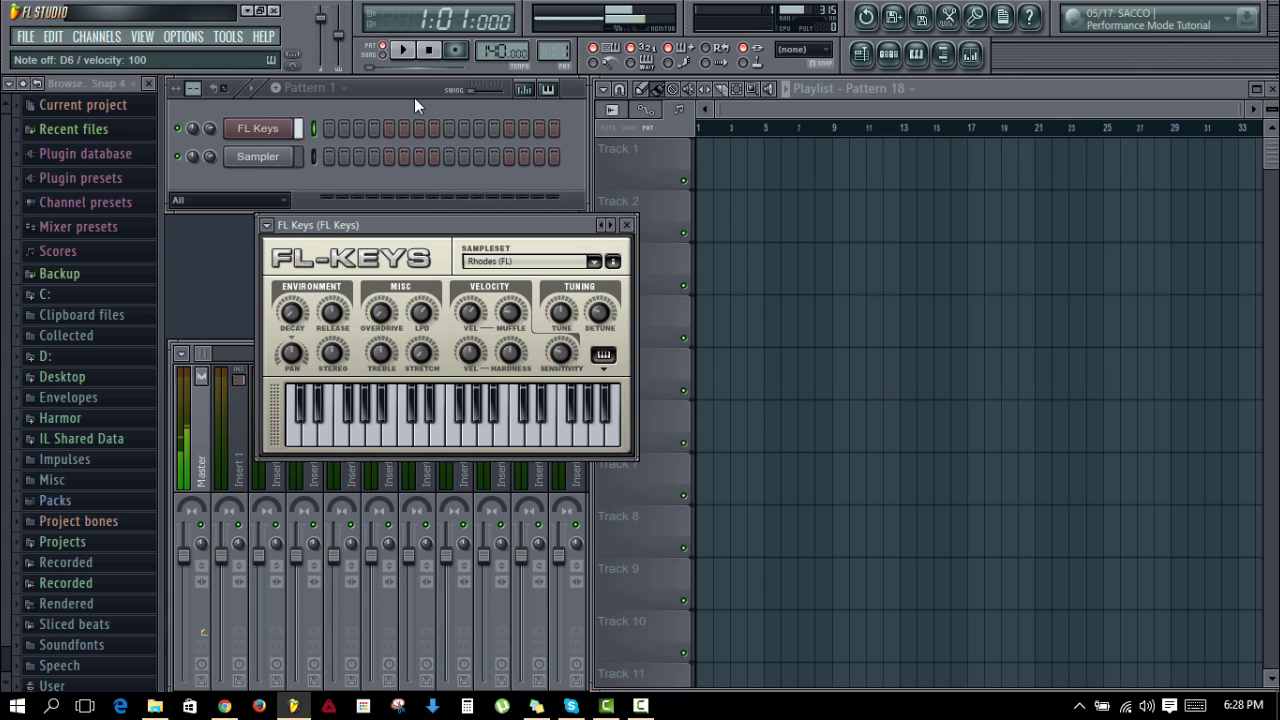
key(q)
key(c)
key(b)
key(c)
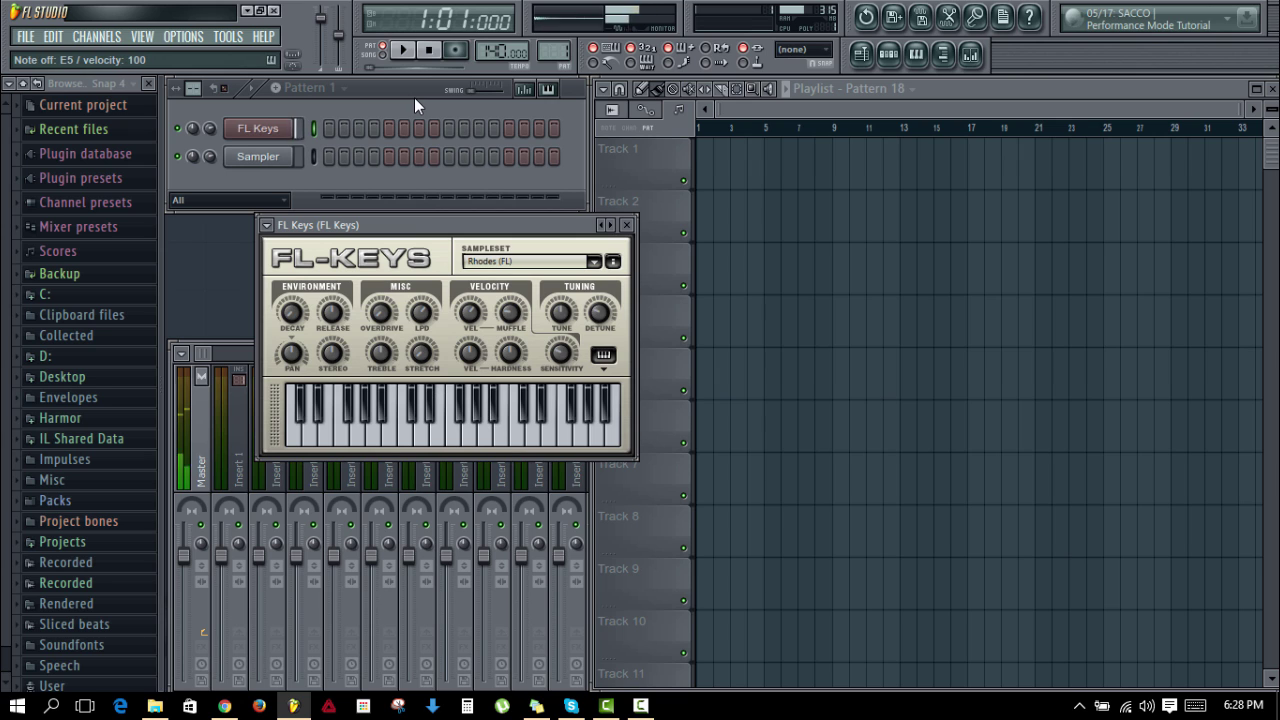
key(c)
key(m)
key(w)
key(c)
key(n)
key(q)
key(x)
key(m)
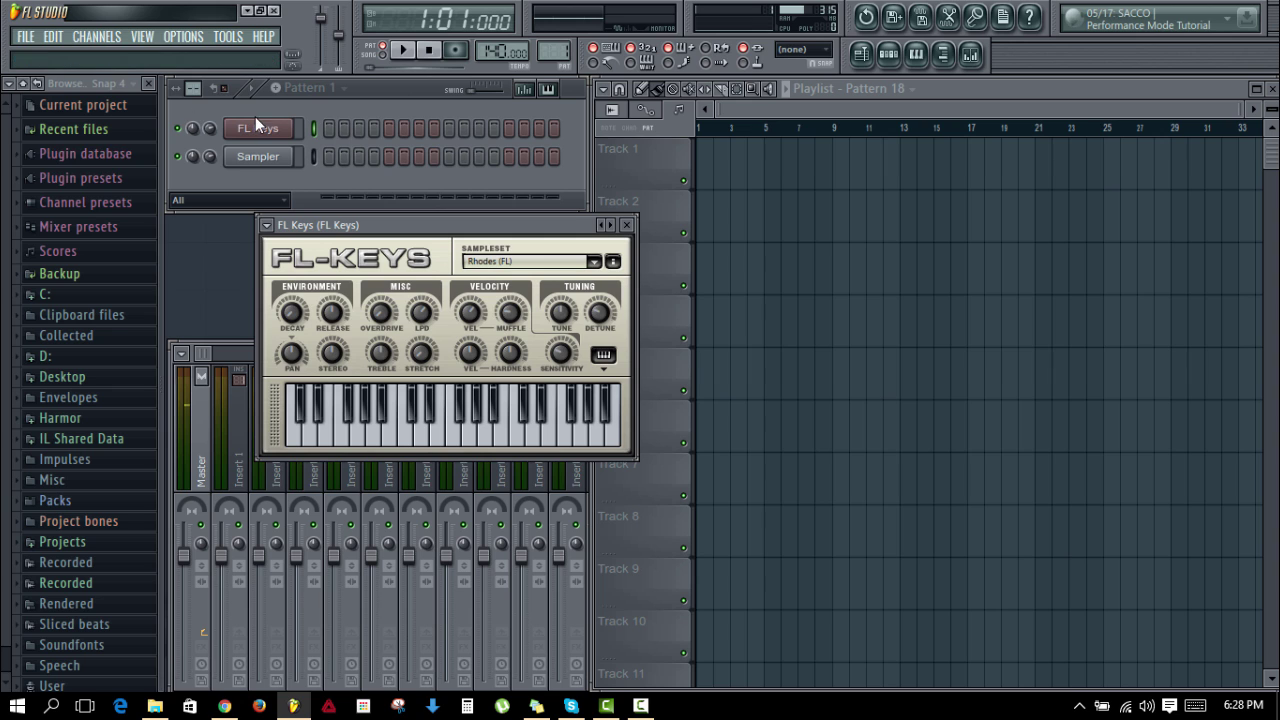
Step: Open the piano roll of the FL Keys channel
click(389, 86)
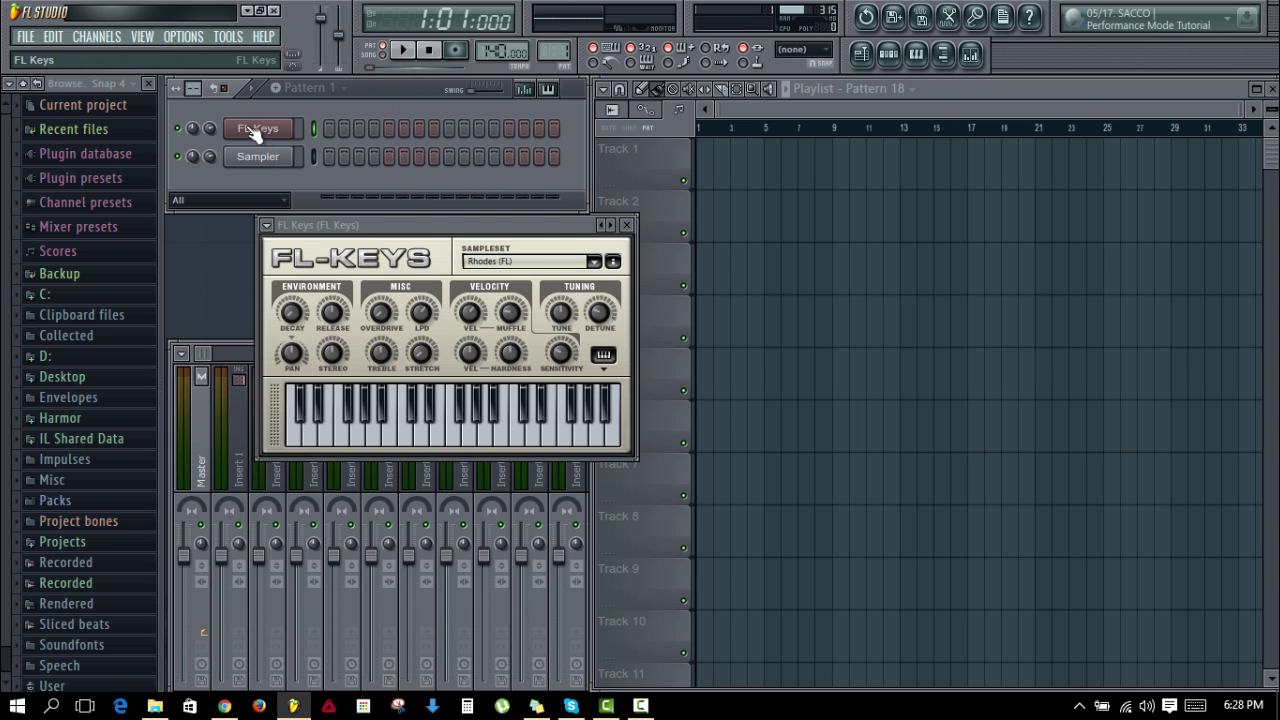
right_click(260, 132)
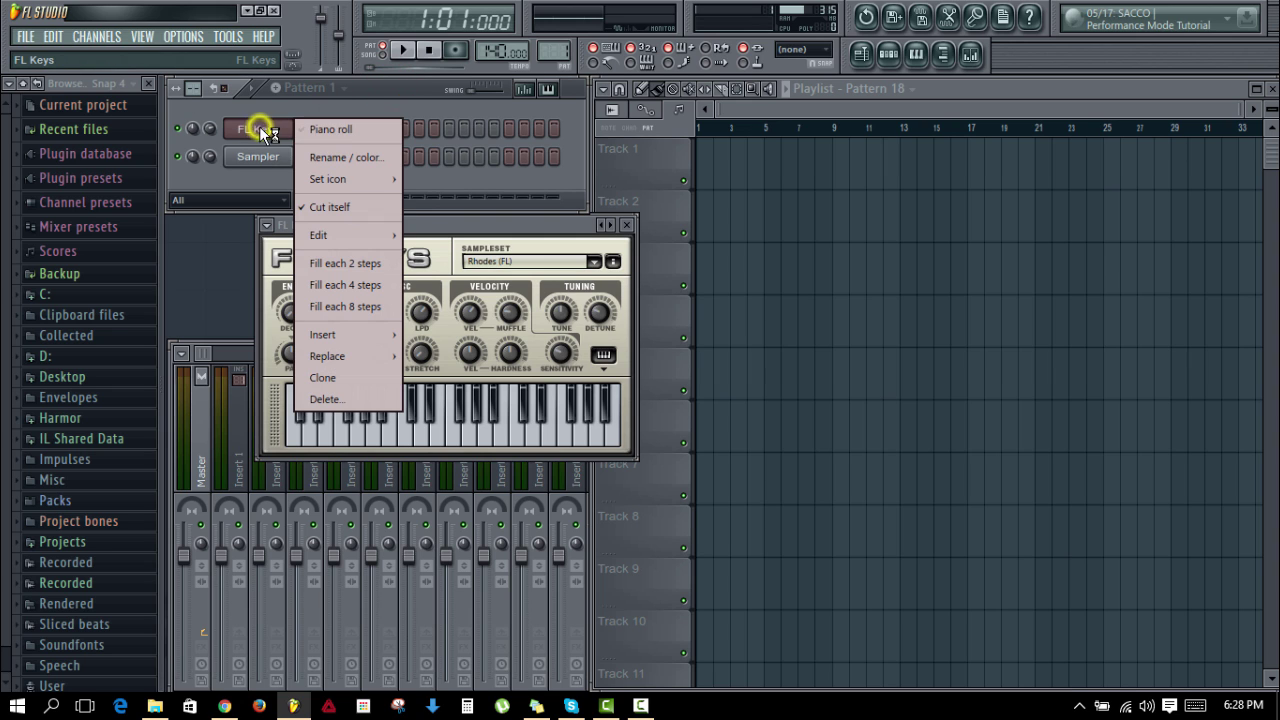
click(346, 132)
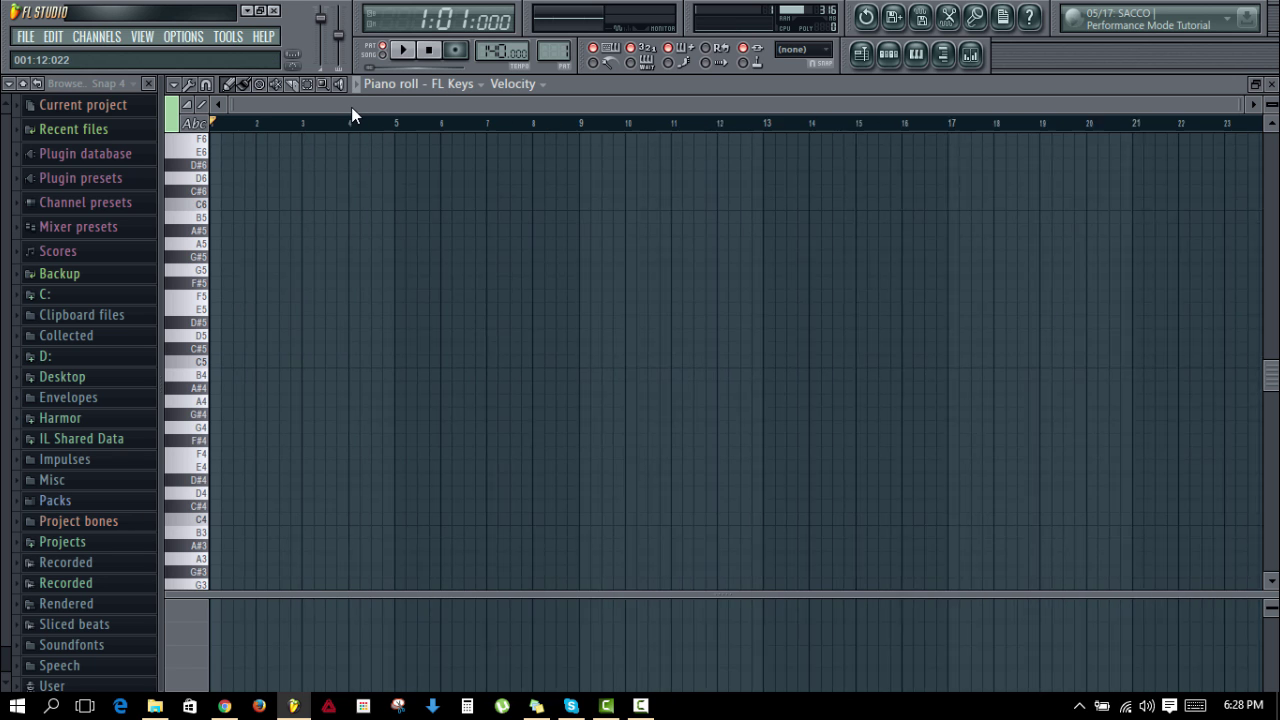
Step: Draw an A4 note at the start of bar 1 and make it exactly one bar long
scroll(351, 107, up, 4)
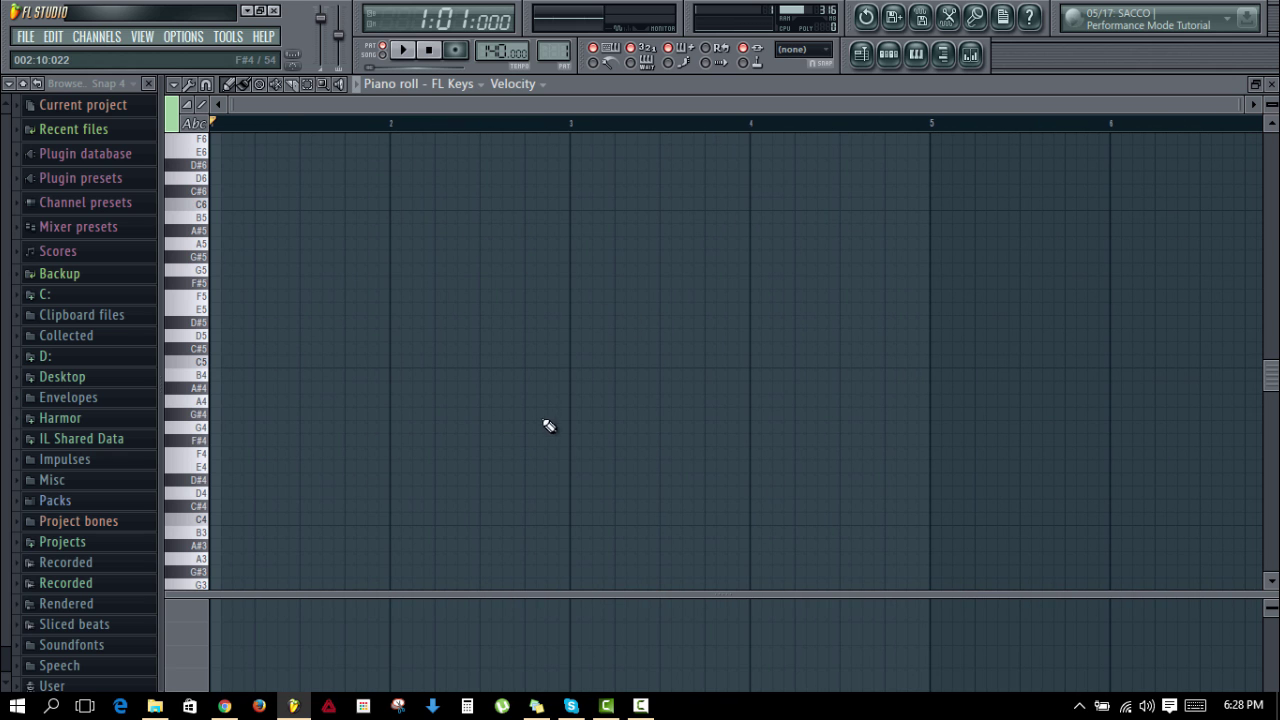
scroll(552, 374, down, 4)
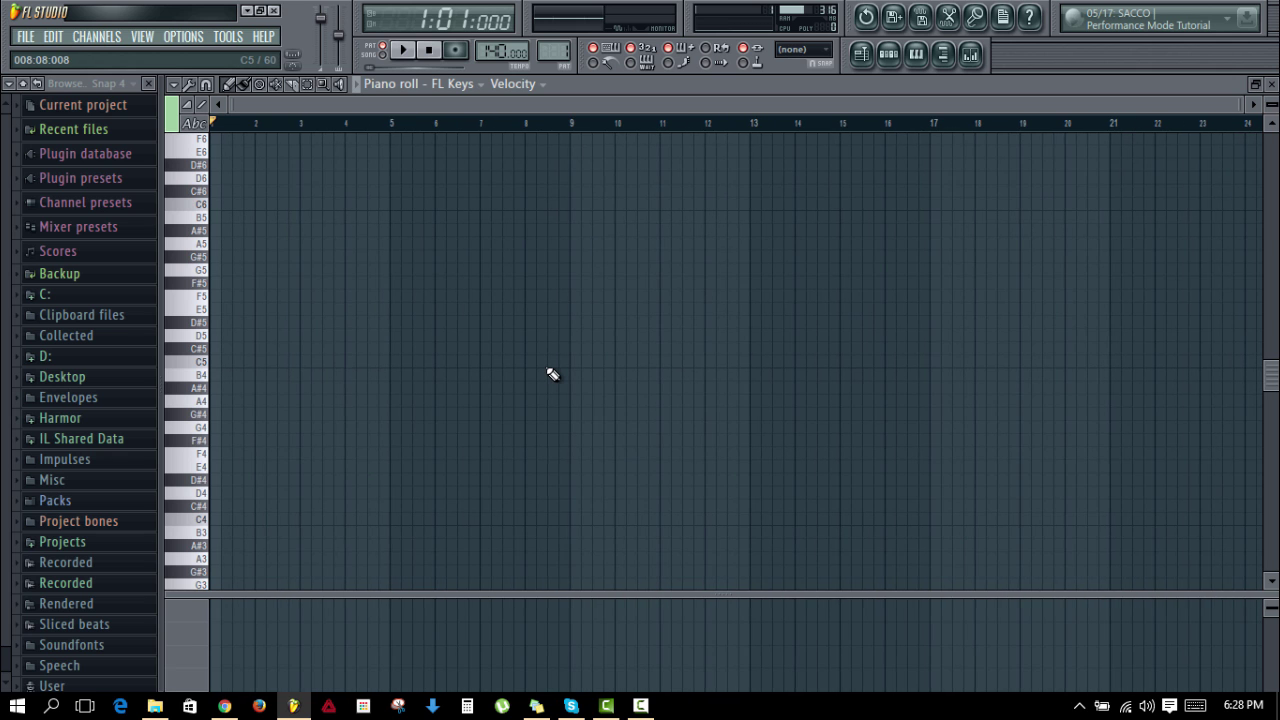
scroll(552, 374, up, 6)
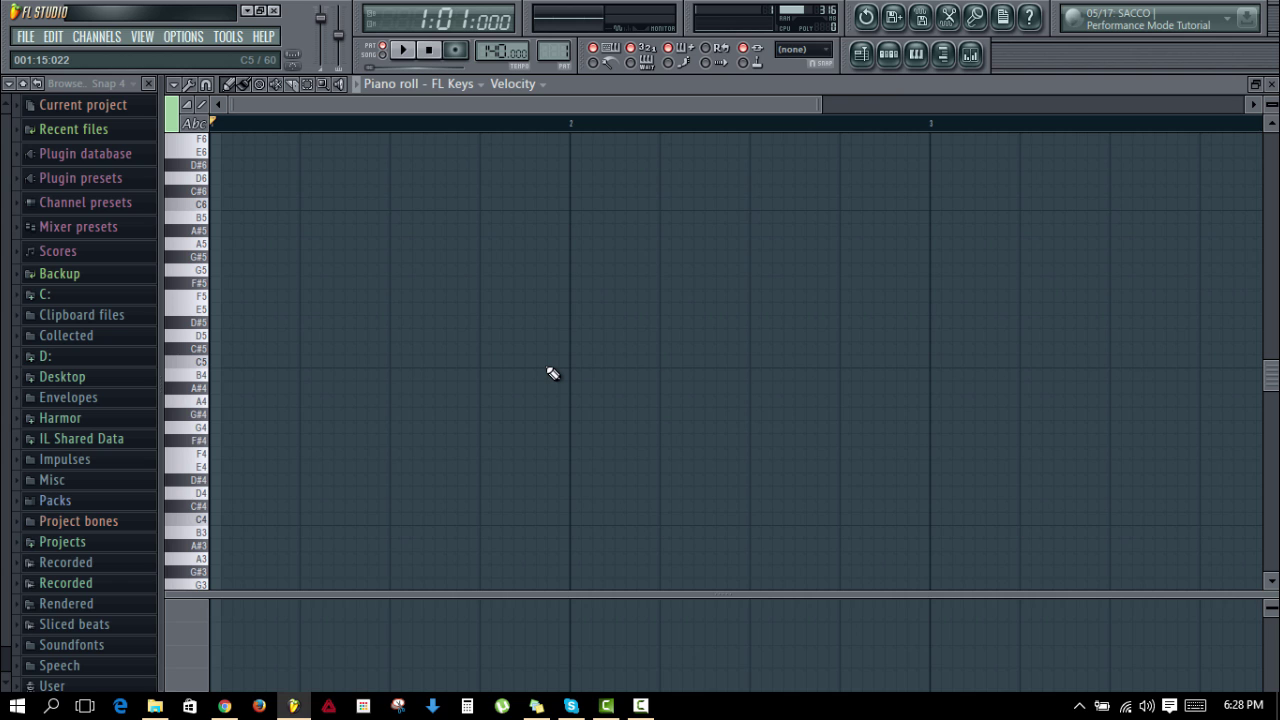
scroll(552, 374, down, 1)
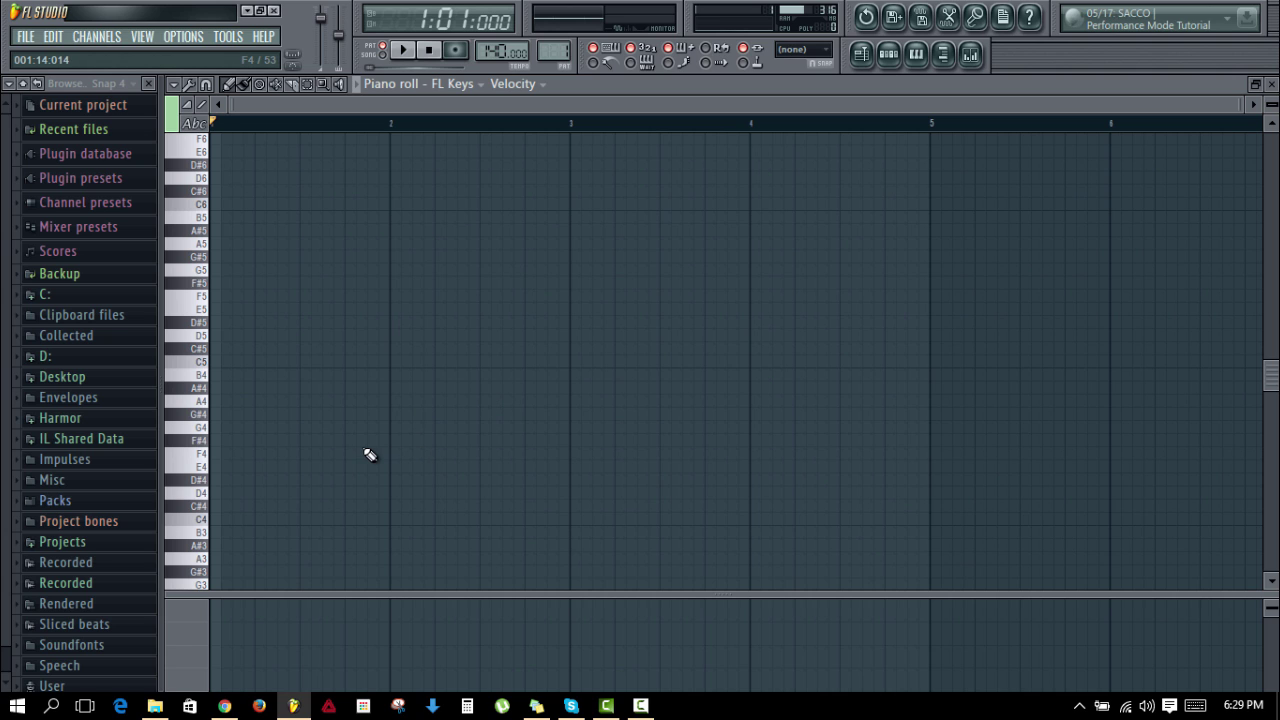
drag(257, 403, 205, 401)
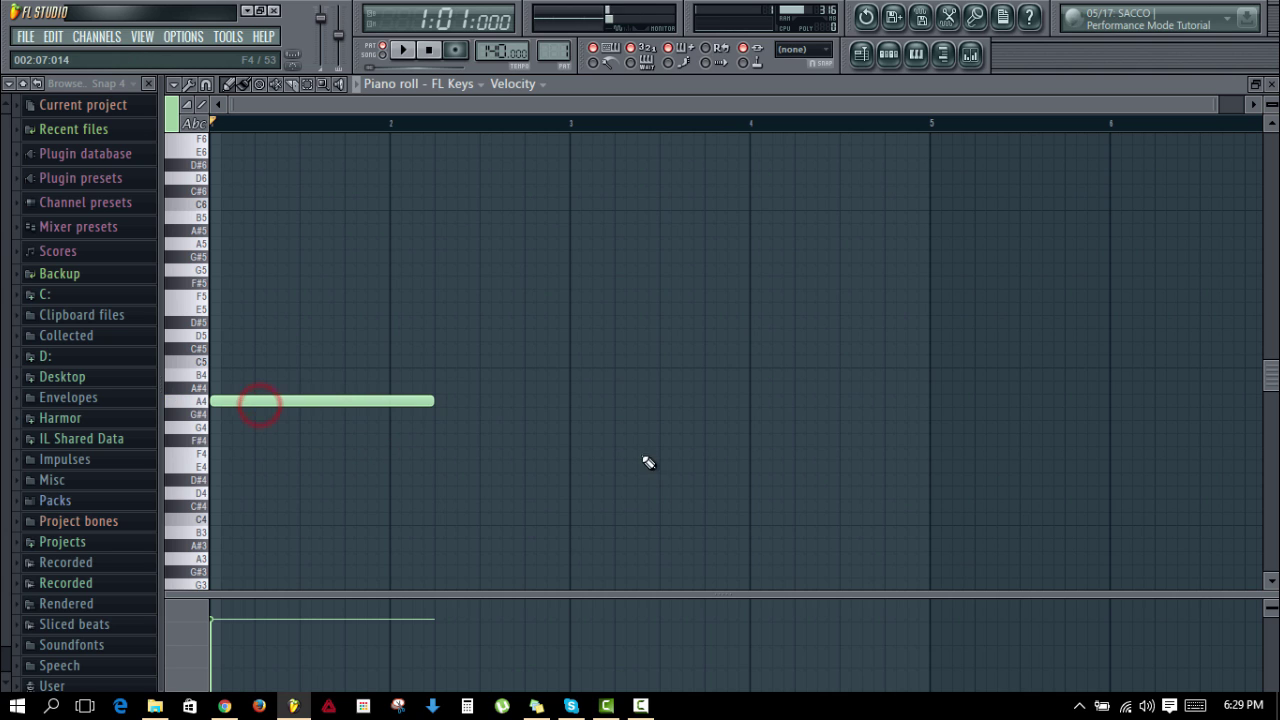
drag(430, 402, 388, 400)
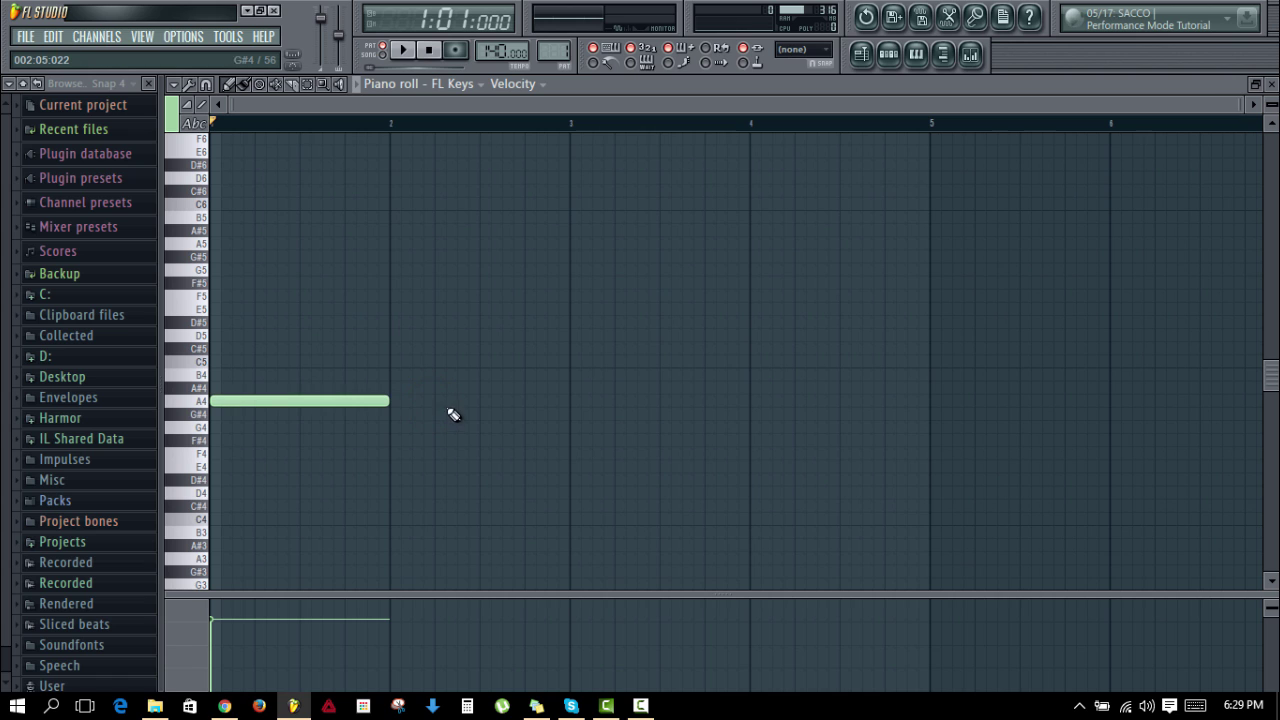
double_click(236, 400)
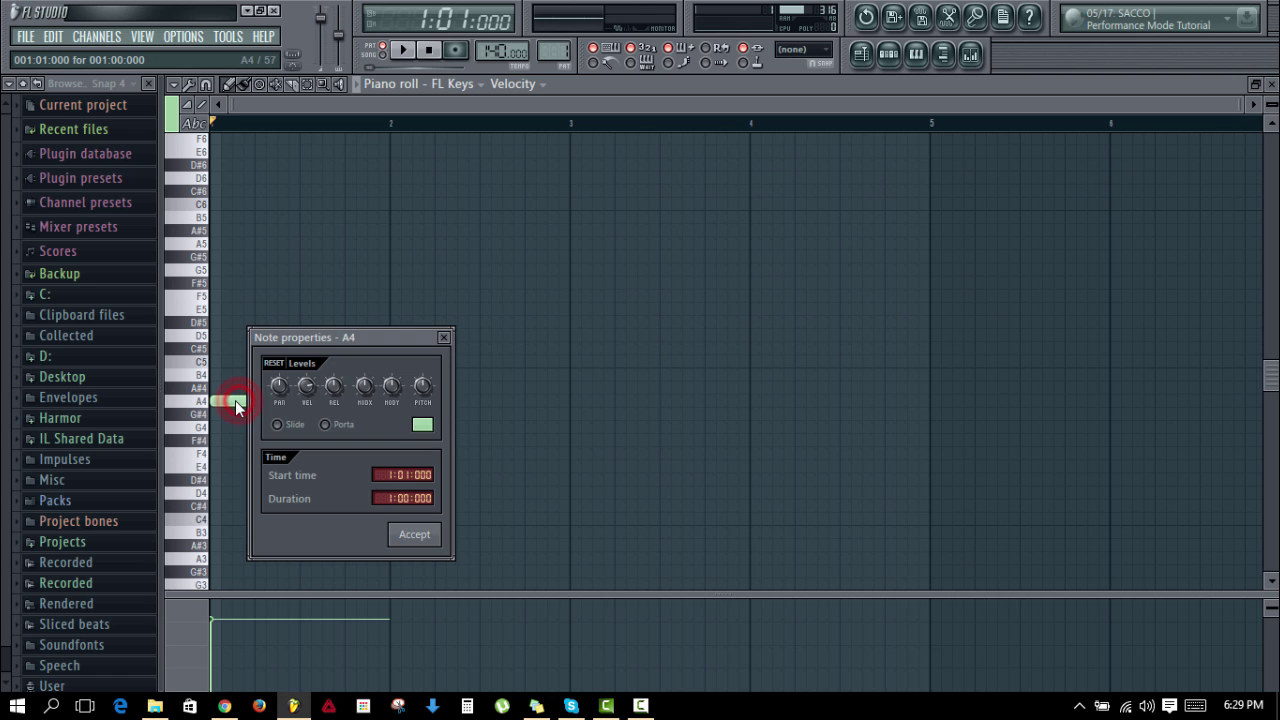
click(424, 535)
Step: Complete the first chord with one-bar C5 and E5 notes above A4, and play it back
drag(285, 362, 229, 363)
drag(252, 309, 232, 311)
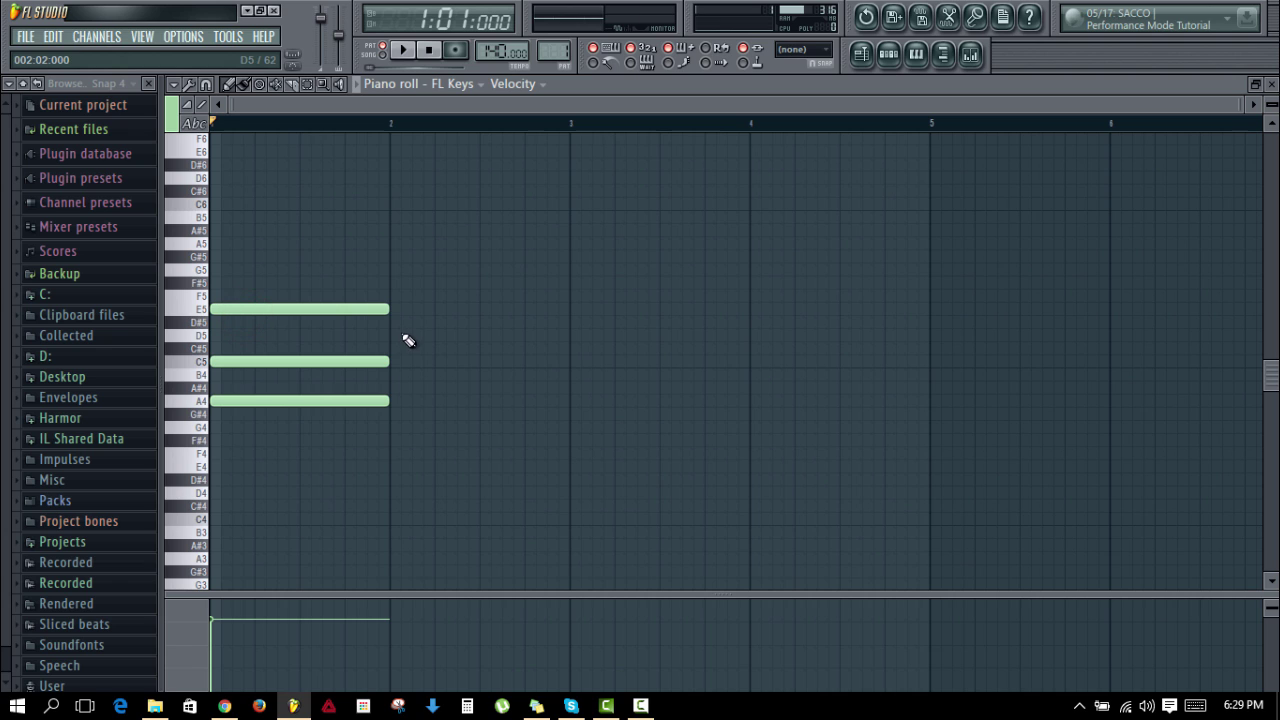
drag(246, 358, 289, 362)
key(space)
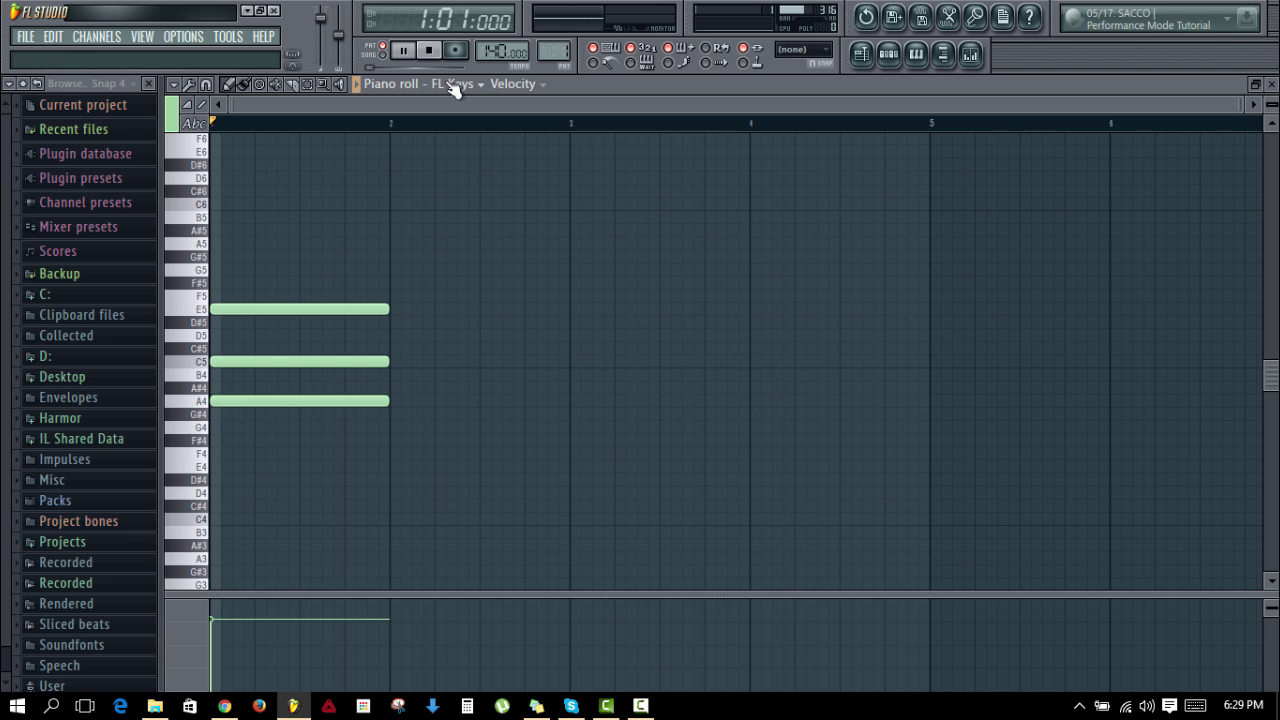
key(space)
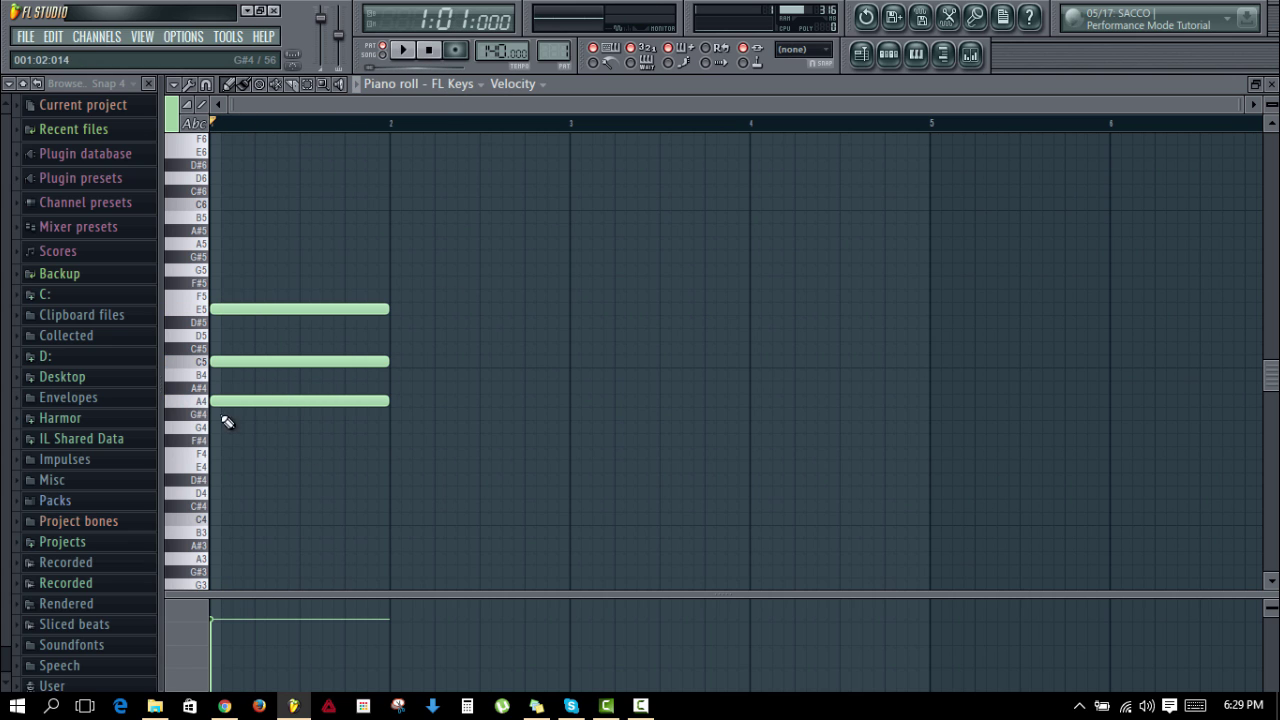
Step: Audition the A4 and lower neighbouring keys, and place a one-bar G4 note at the start of bar 2
click(188, 400)
click(190, 433)
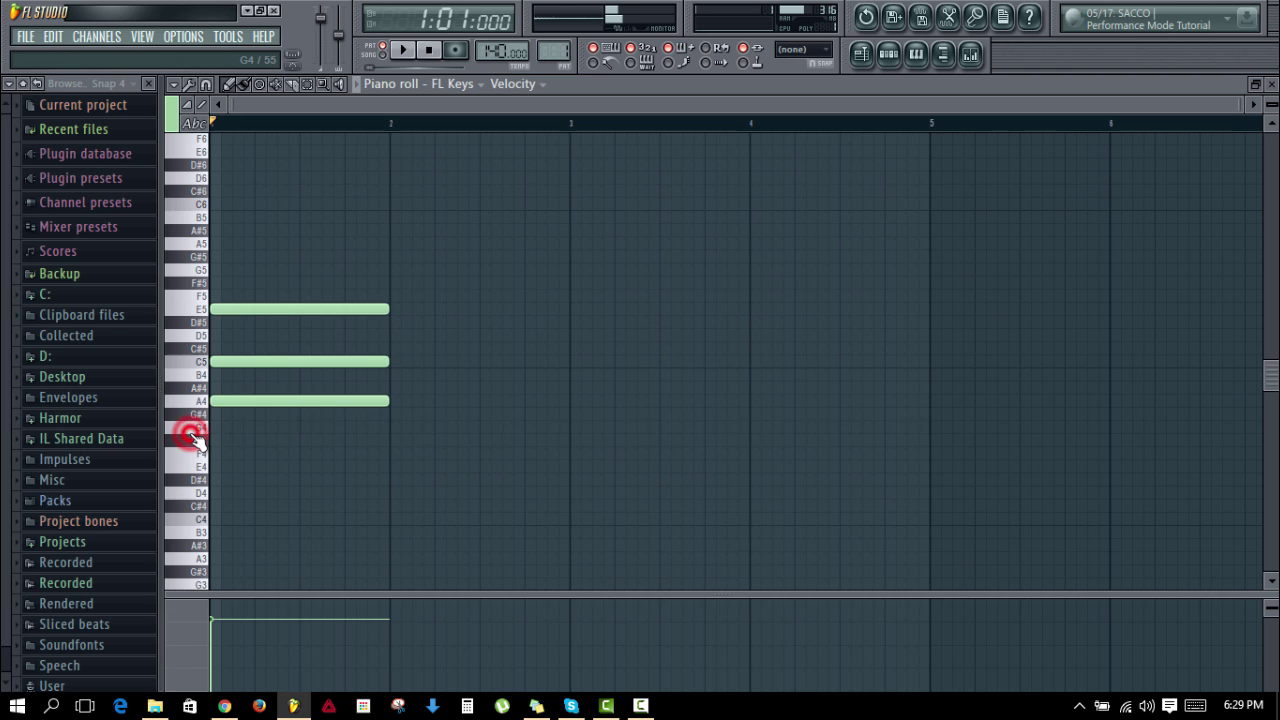
click(400, 428)
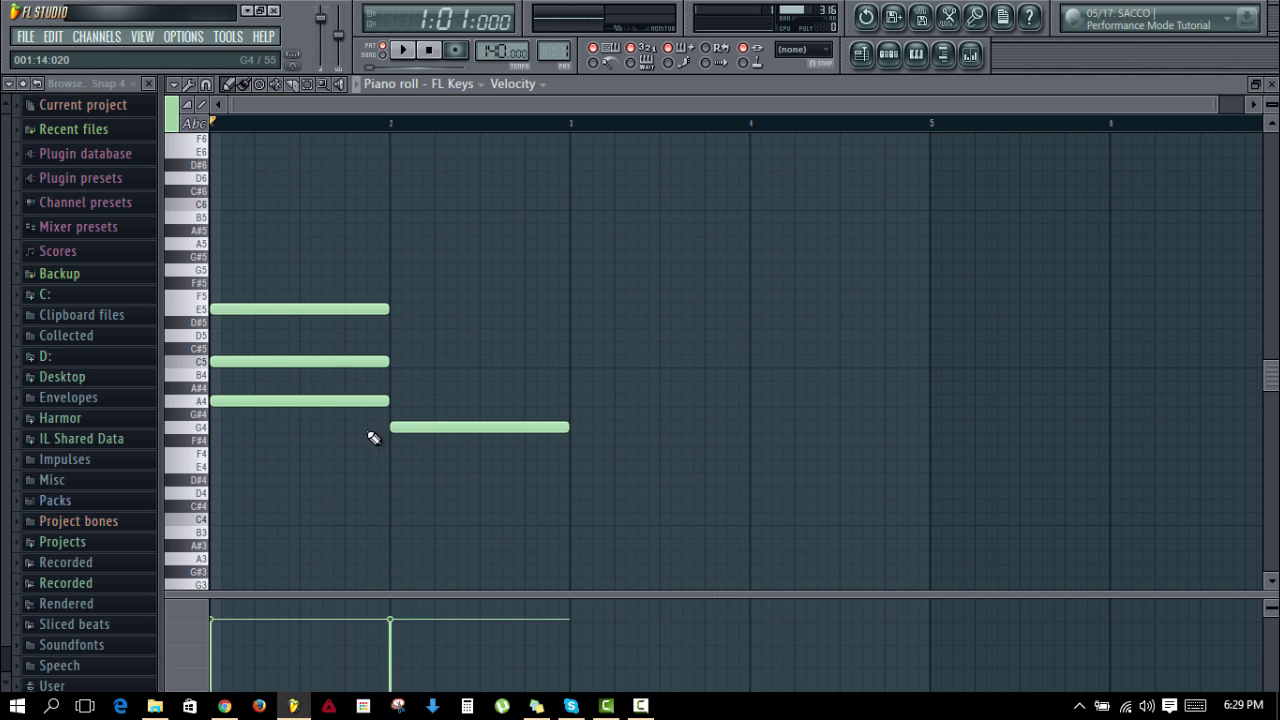
Step: Shorten the three first-chord notes to 12 steps, and make the G4 note span from their end to the start of bar 3
drag(368, 436, 342, 308)
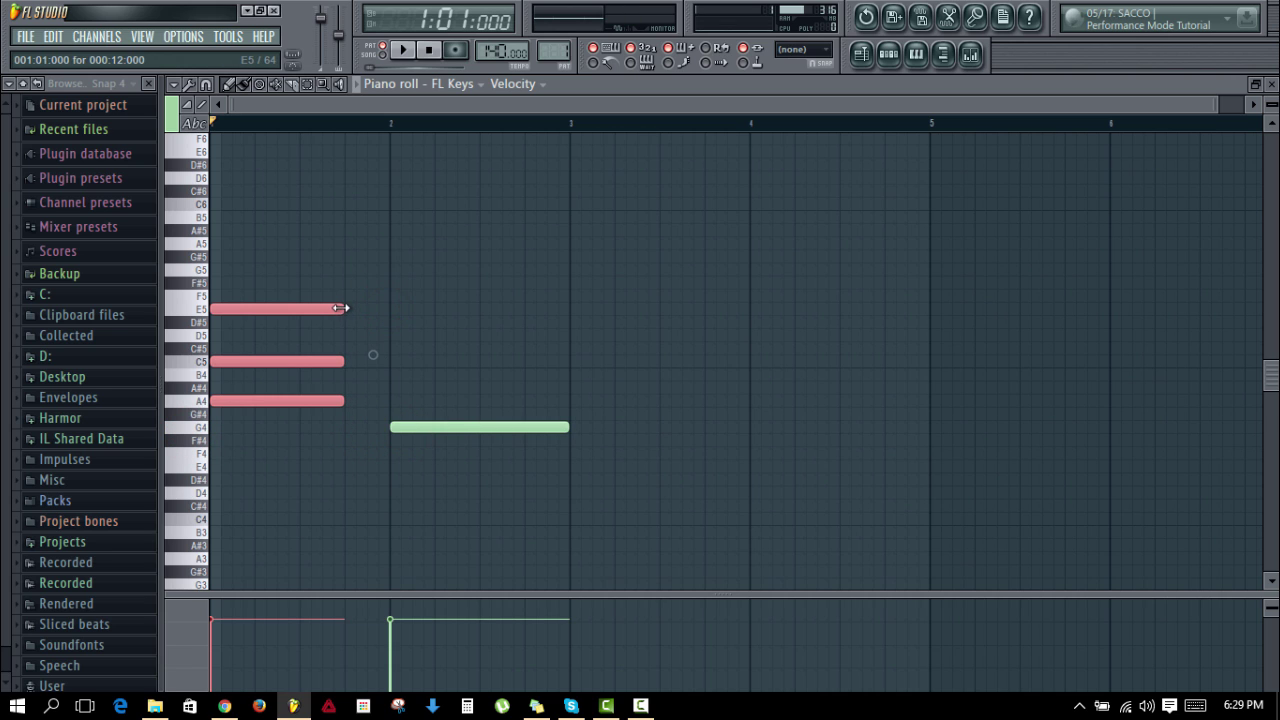
click(389, 303)
drag(457, 427, 422, 425)
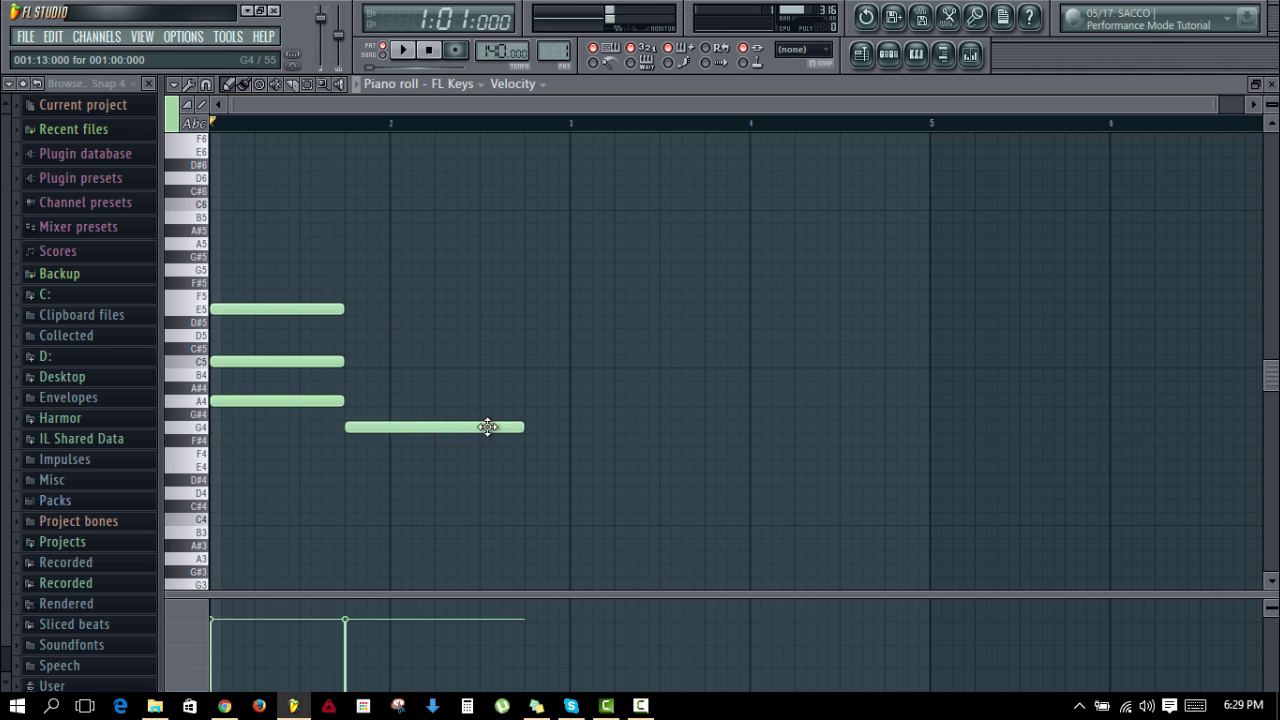
drag(523, 427, 569, 427)
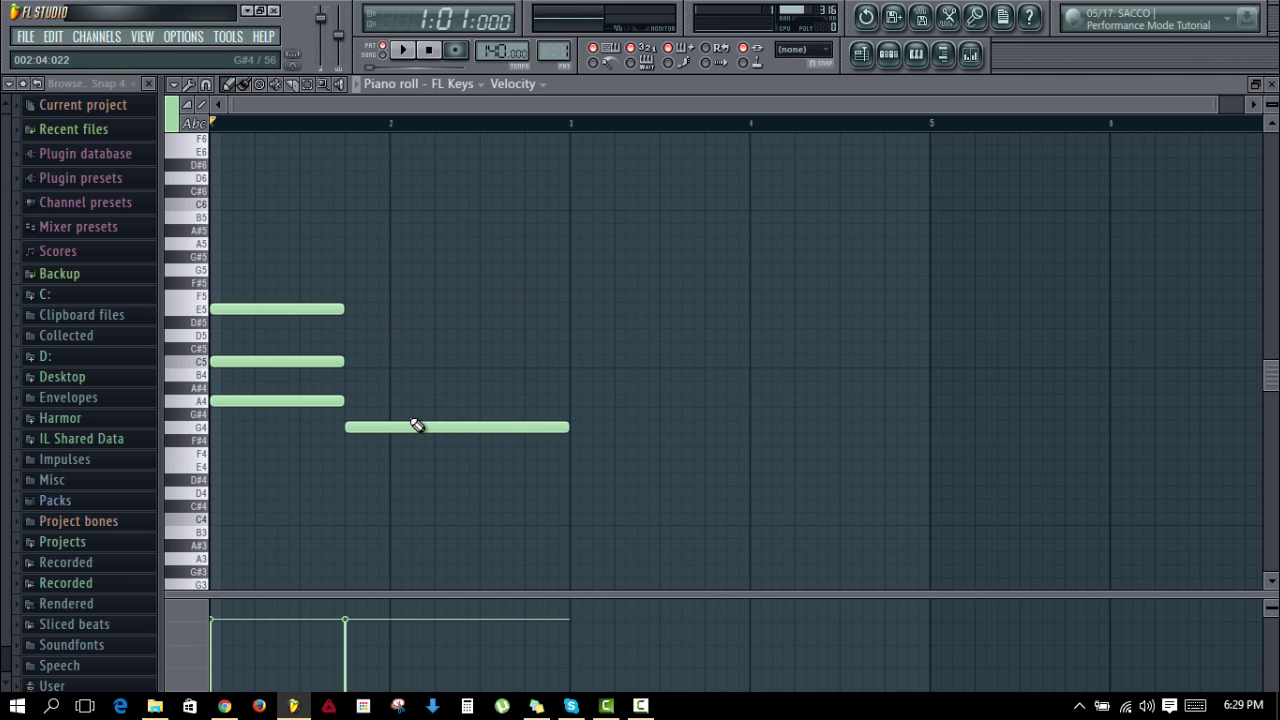
Step: Complete the second chord with B4 and D5 notes matching the G4 note's start and length, and play back the progression
click(371, 426)
click(345, 375)
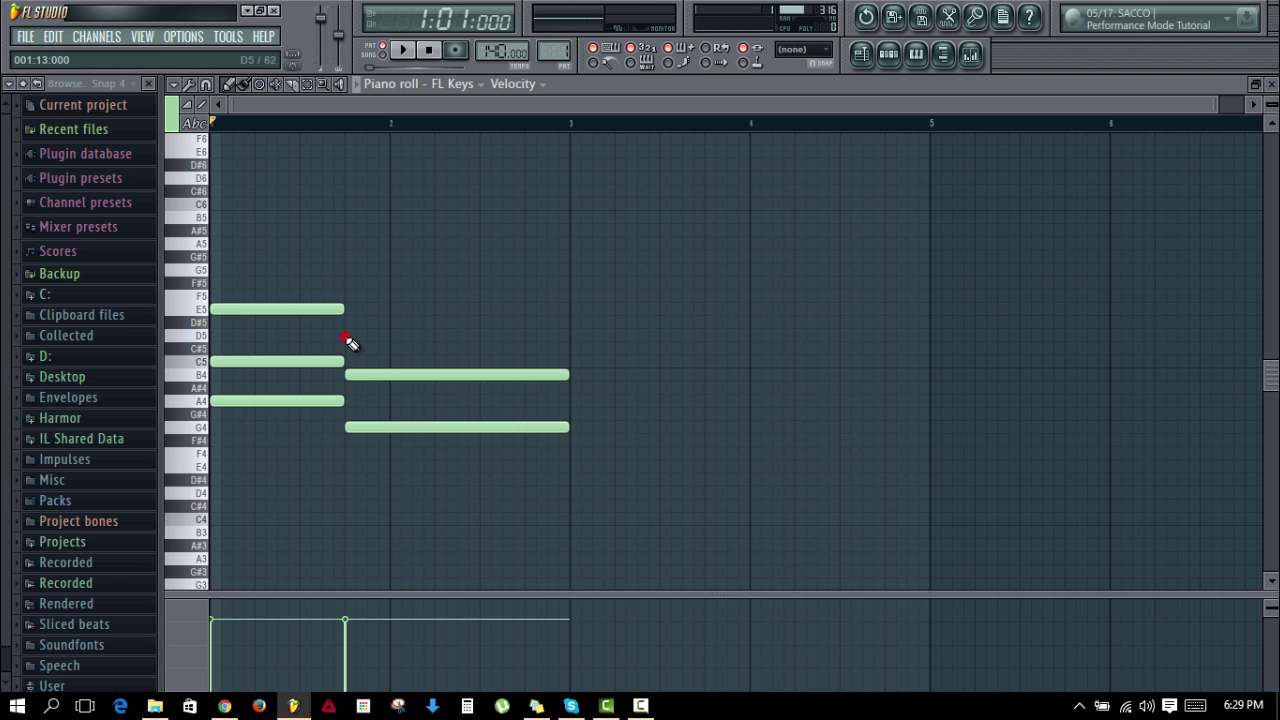
click(345, 336)
key(space)
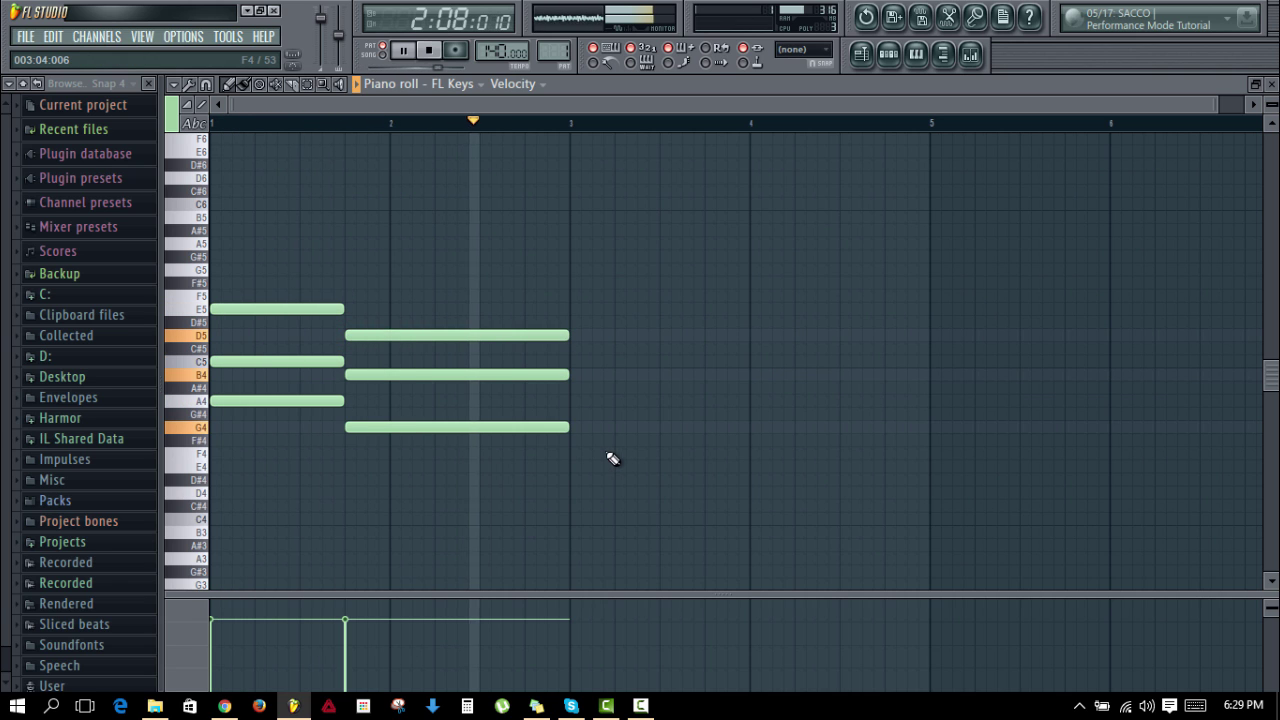
key(space)
Step: Add a third chord of B4, D5 and F#5 at the start of bar 3, each 12 steps long, and play back the progression
click(278, 400)
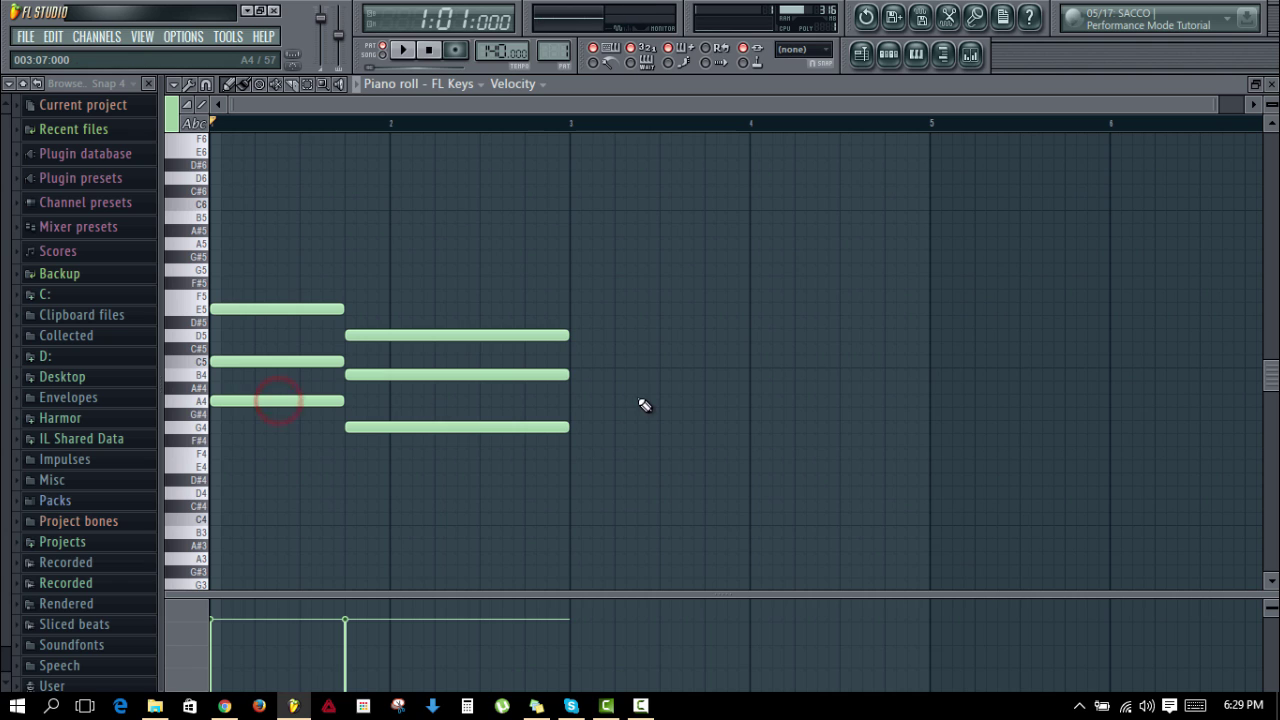
click(578, 378)
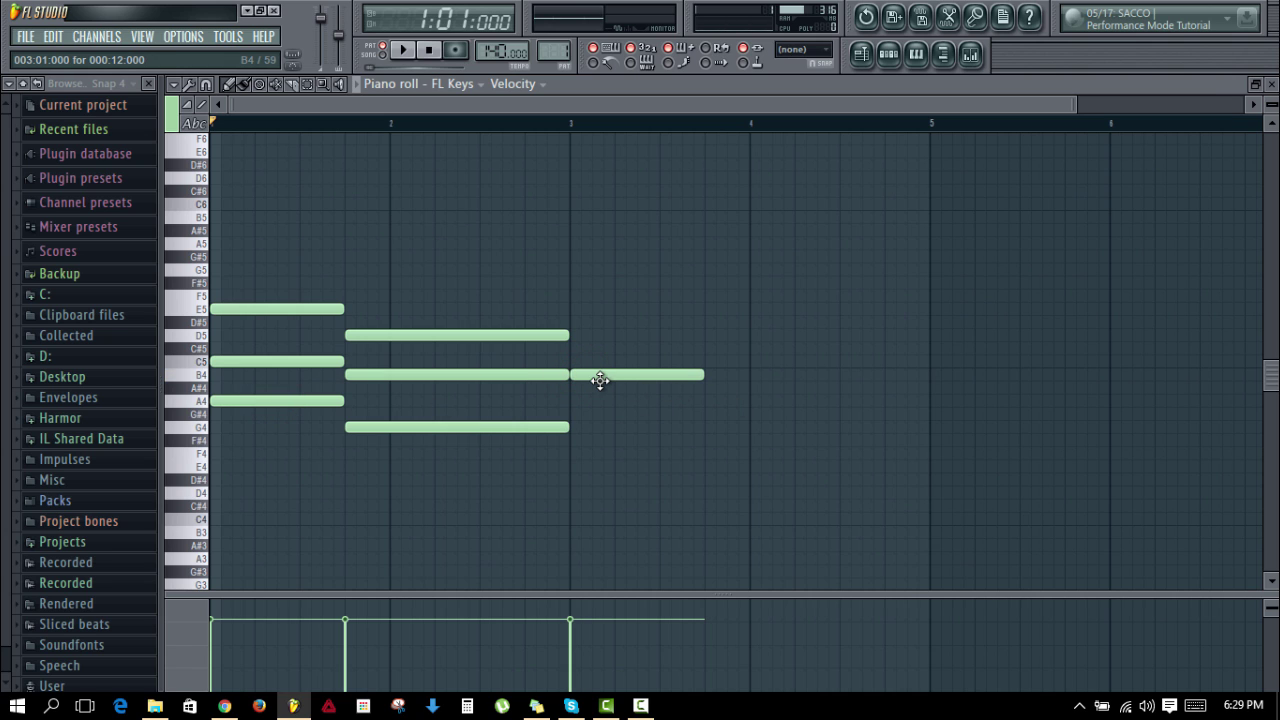
click(576, 336)
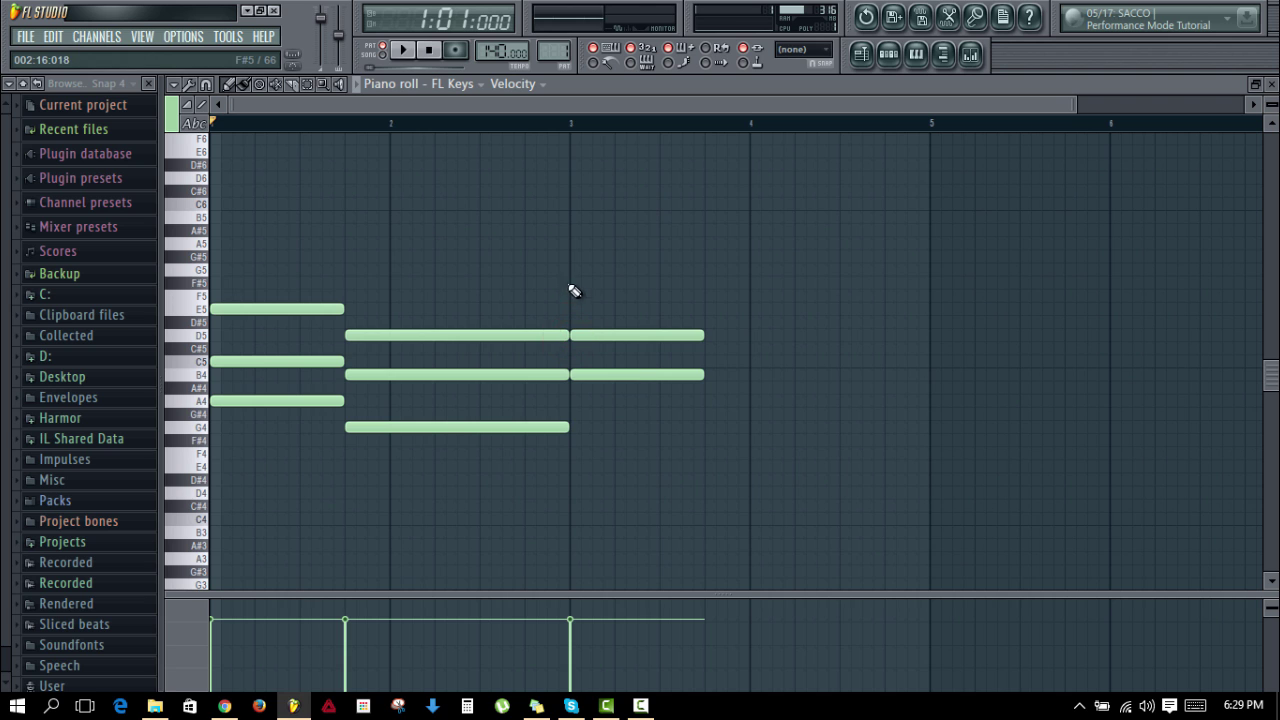
click(574, 283)
key(space)
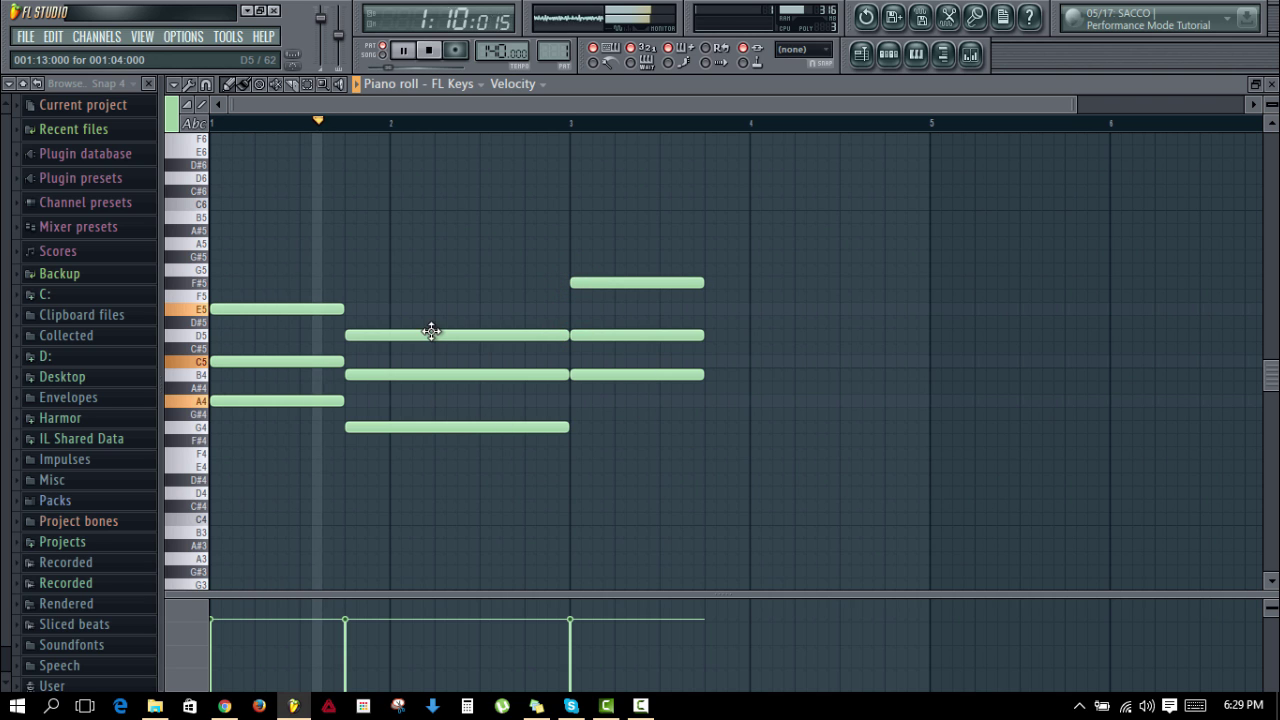
click(430, 334)
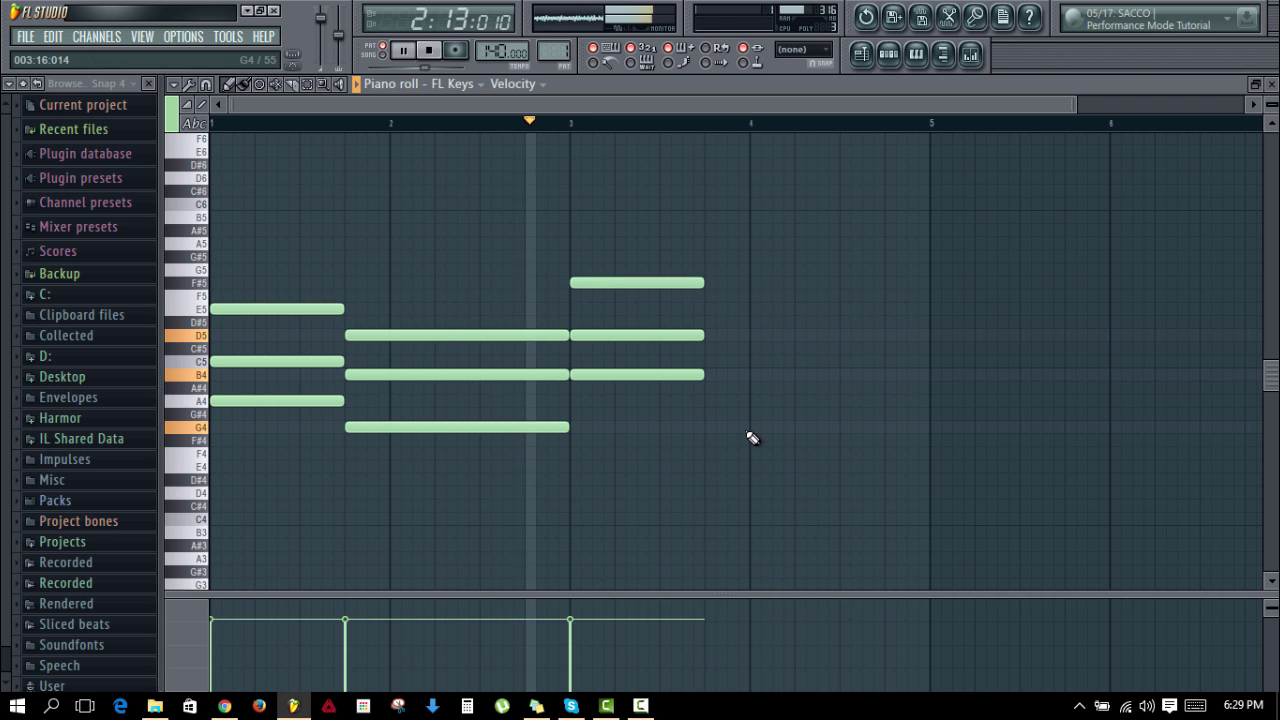
key(space)
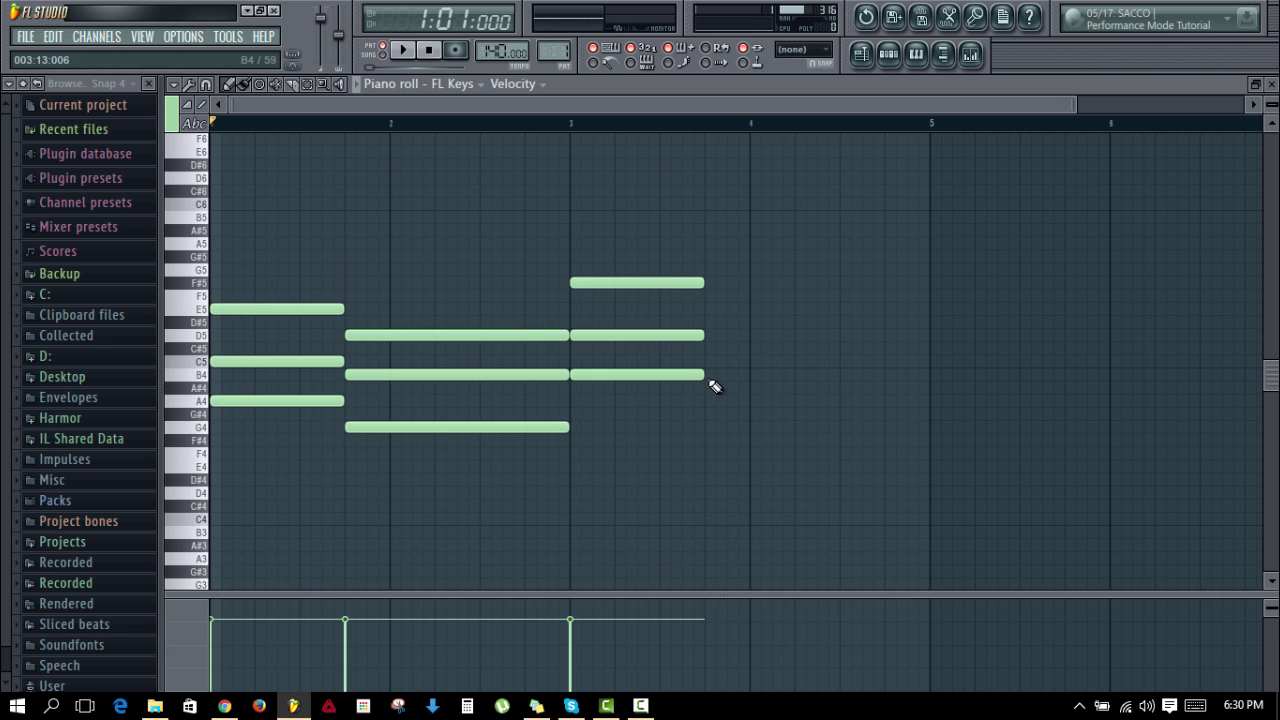
Step: Add a fourth chord of B4, E5 and G5 spanning from the third chord's end to the start of bar 5
click(706, 311)
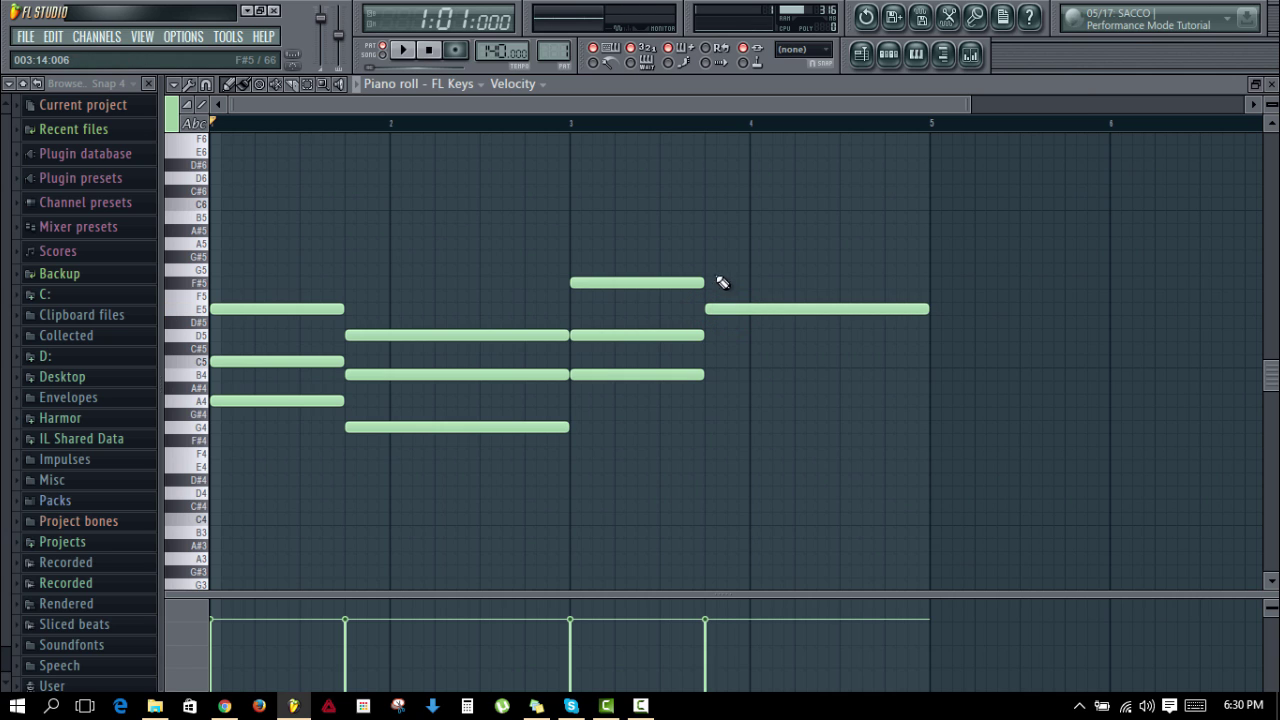
click(707, 270)
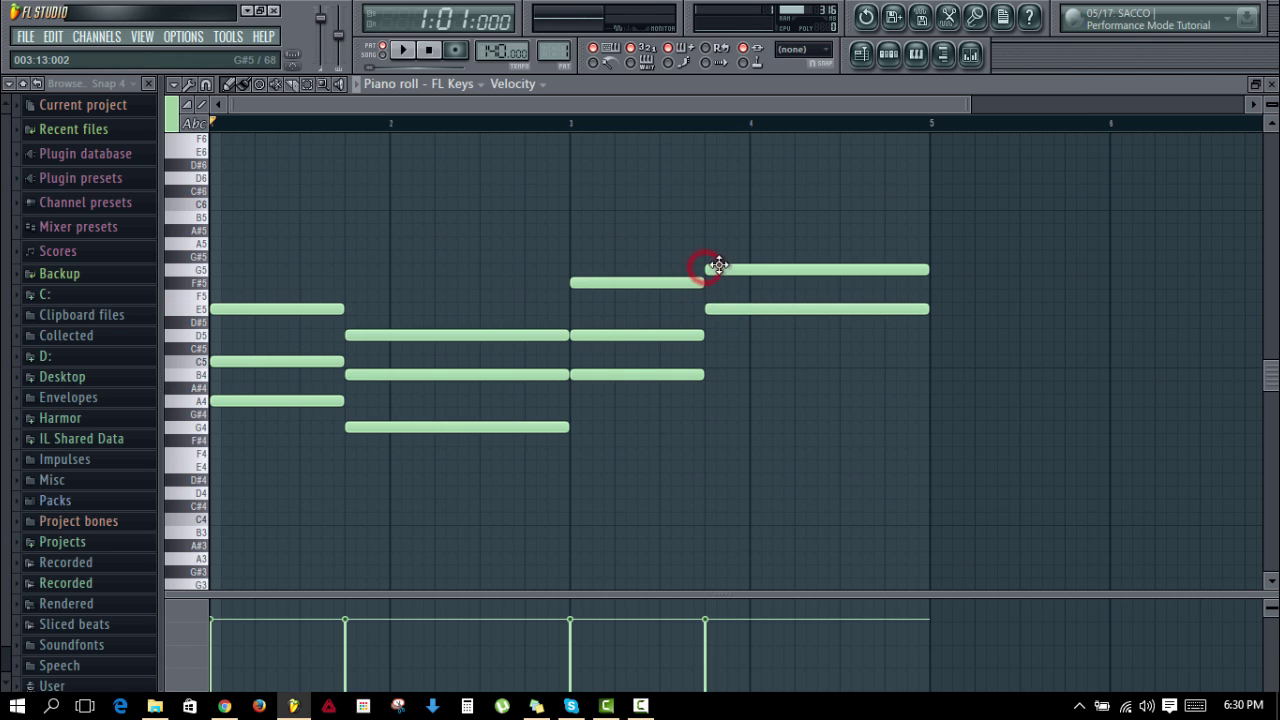
click(707, 362)
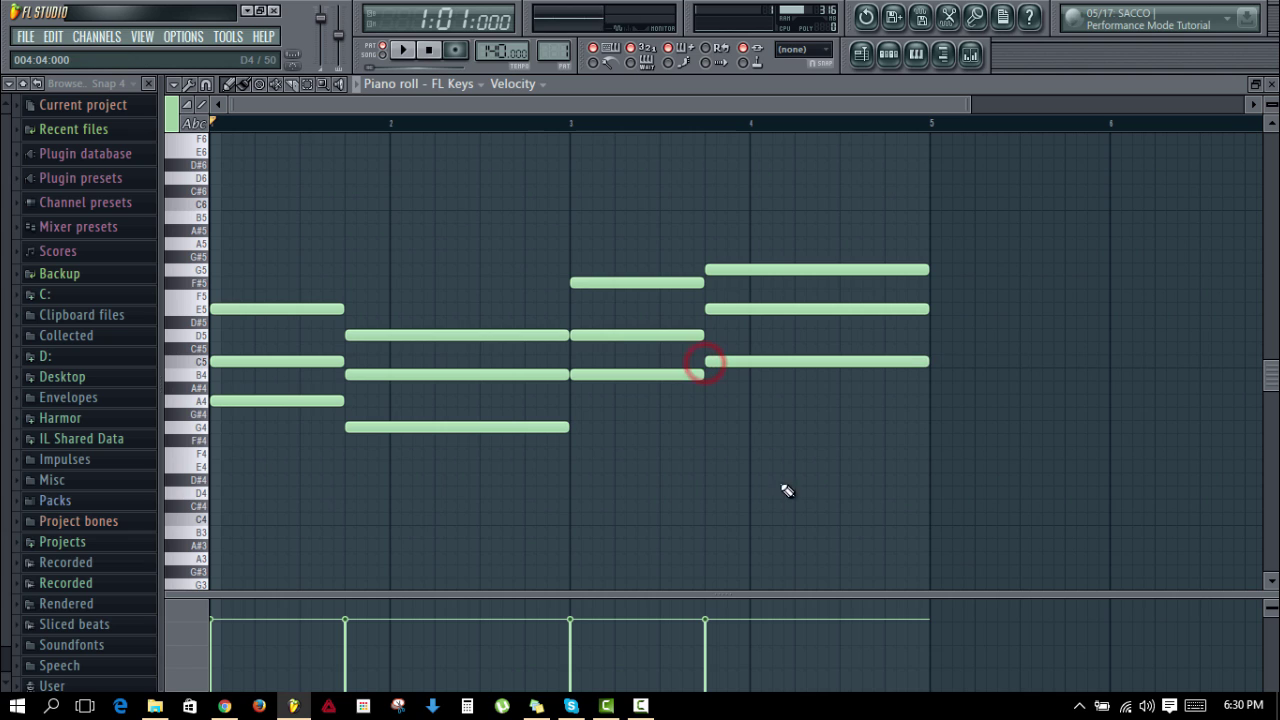
drag(723, 364, 716, 374)
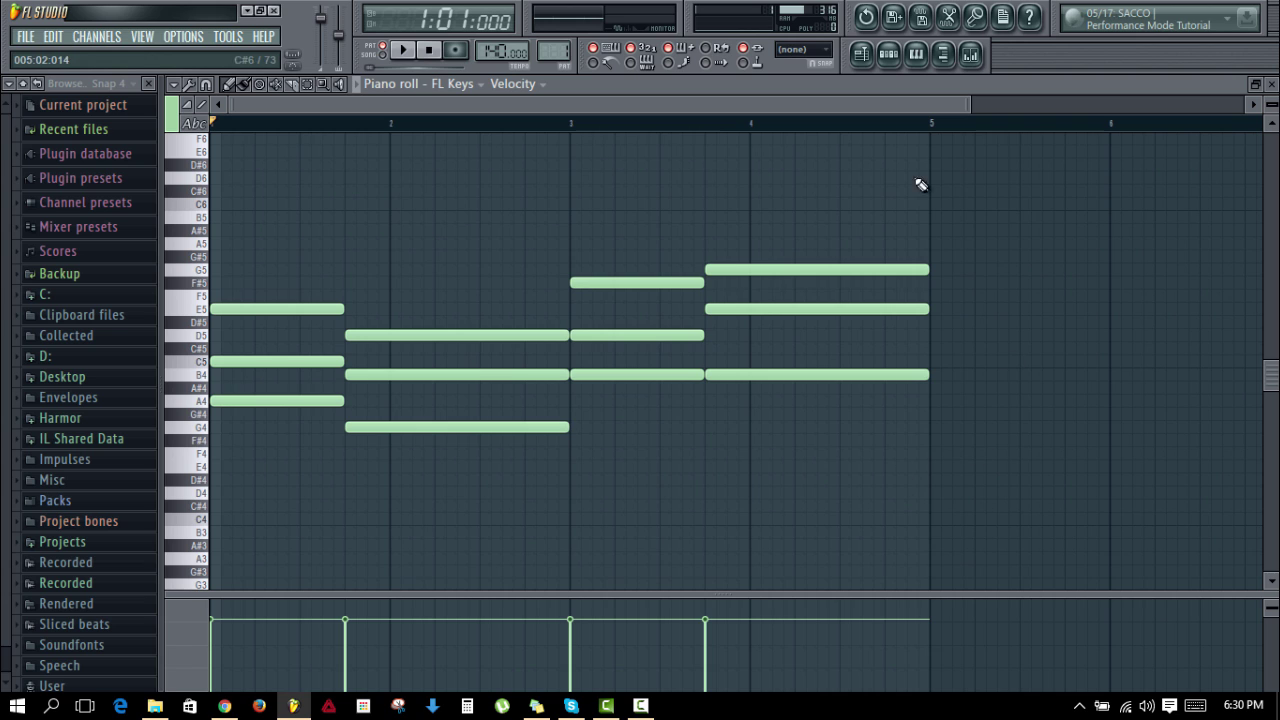
Step: Try C5 as the fourth chord's lowest note, then return it to B4, keeping the chord's notes aligned
mouse_move(723, 268)
mouse_down()
mouse_move(724, 256)
mouse_move(735, 270)
mouse_up()
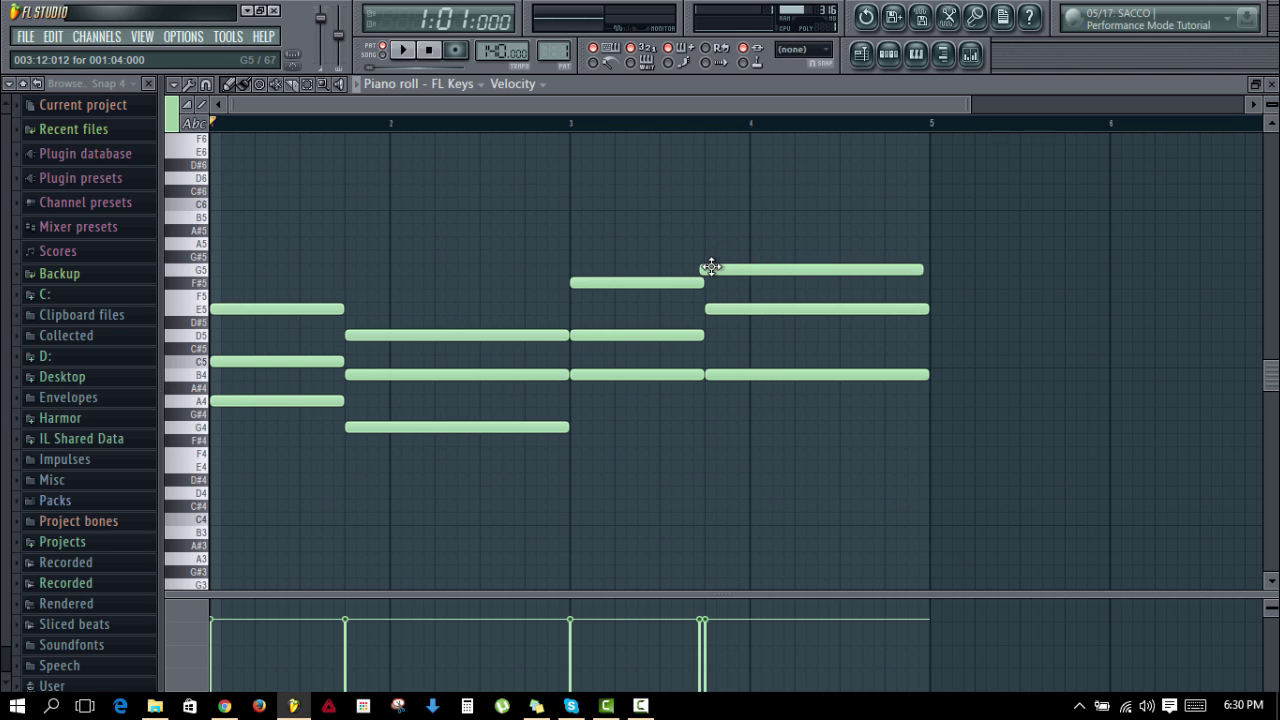
drag(740, 374, 740, 362)
click(744, 362)
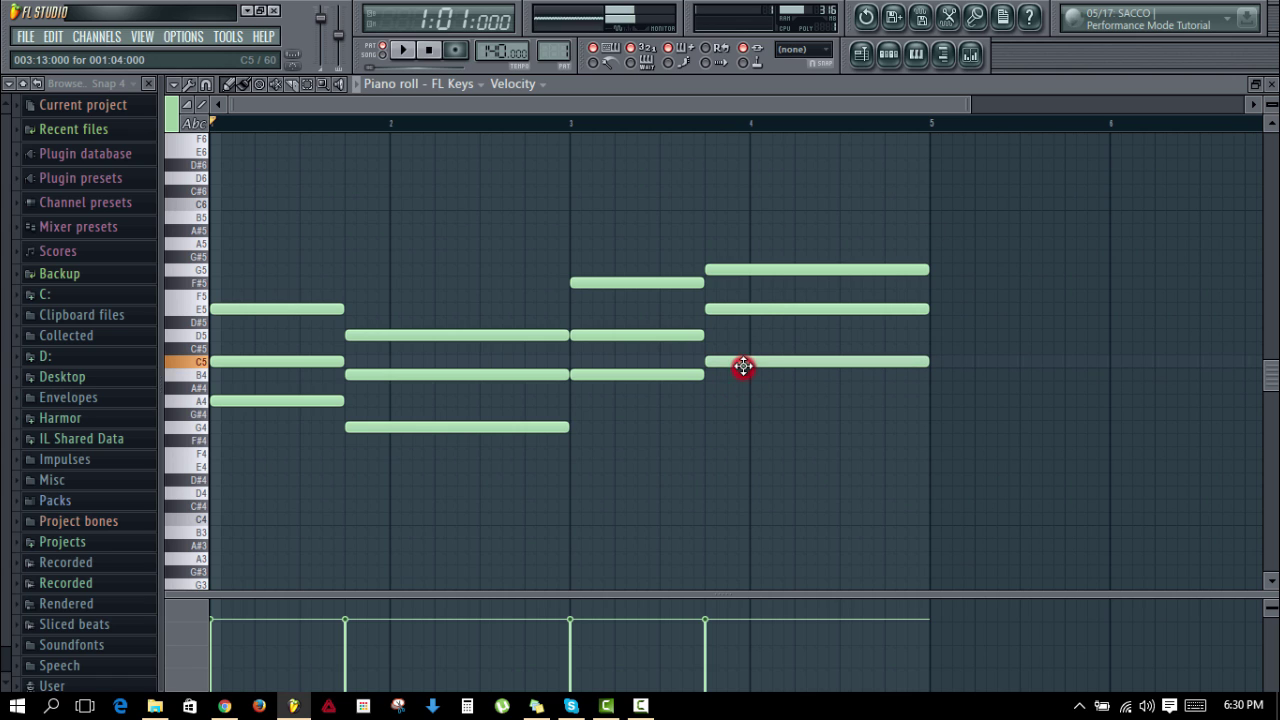
mouse_move(741, 309)
mouse_down()
mouse_move(741, 324)
mouse_move(741, 309)
mouse_up()
drag(745, 361, 745, 373)
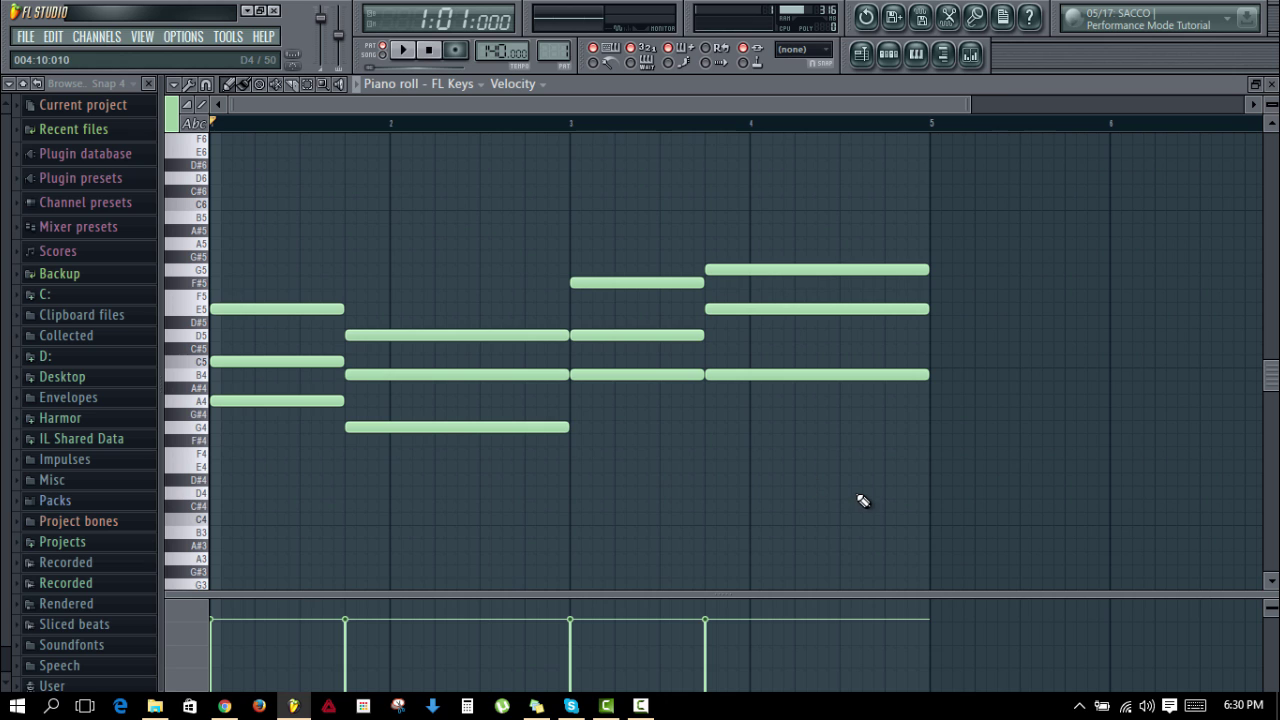
Step: Play back the four-chord progression and audition the A4, G4, B4, D#5 and E5 keys
key(space)
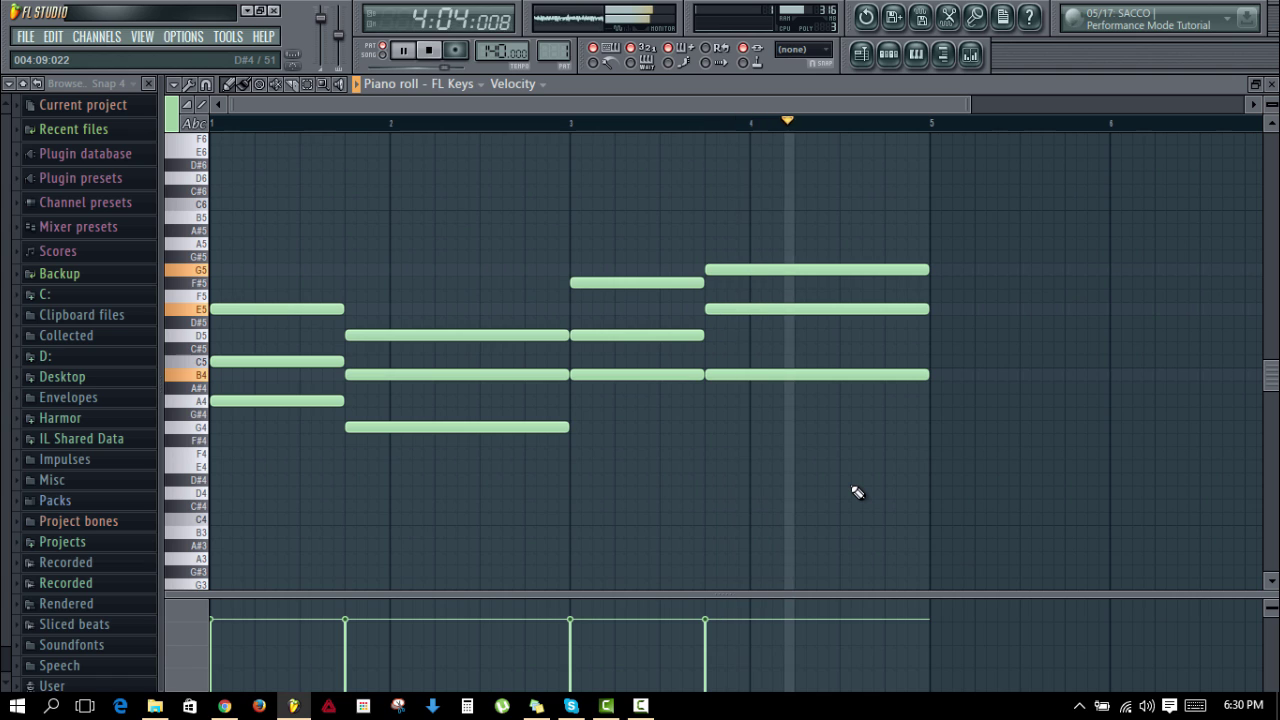
key(space)
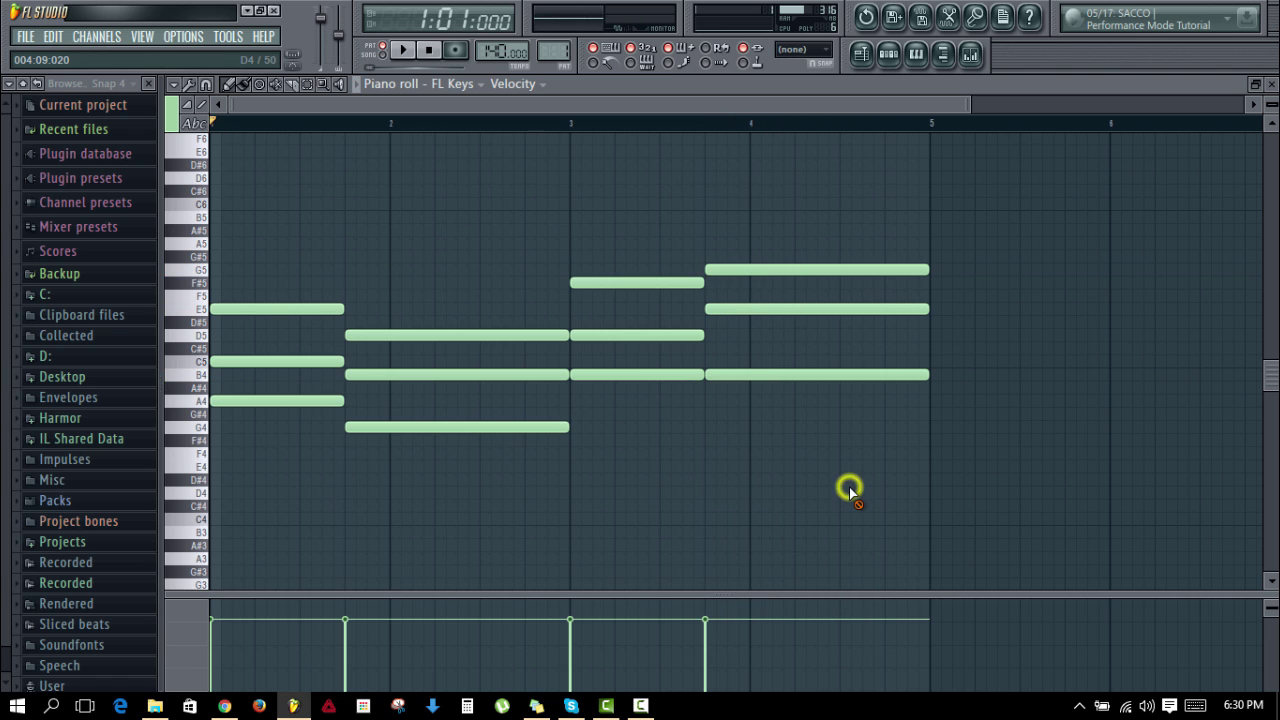
click(190, 401)
click(190, 428)
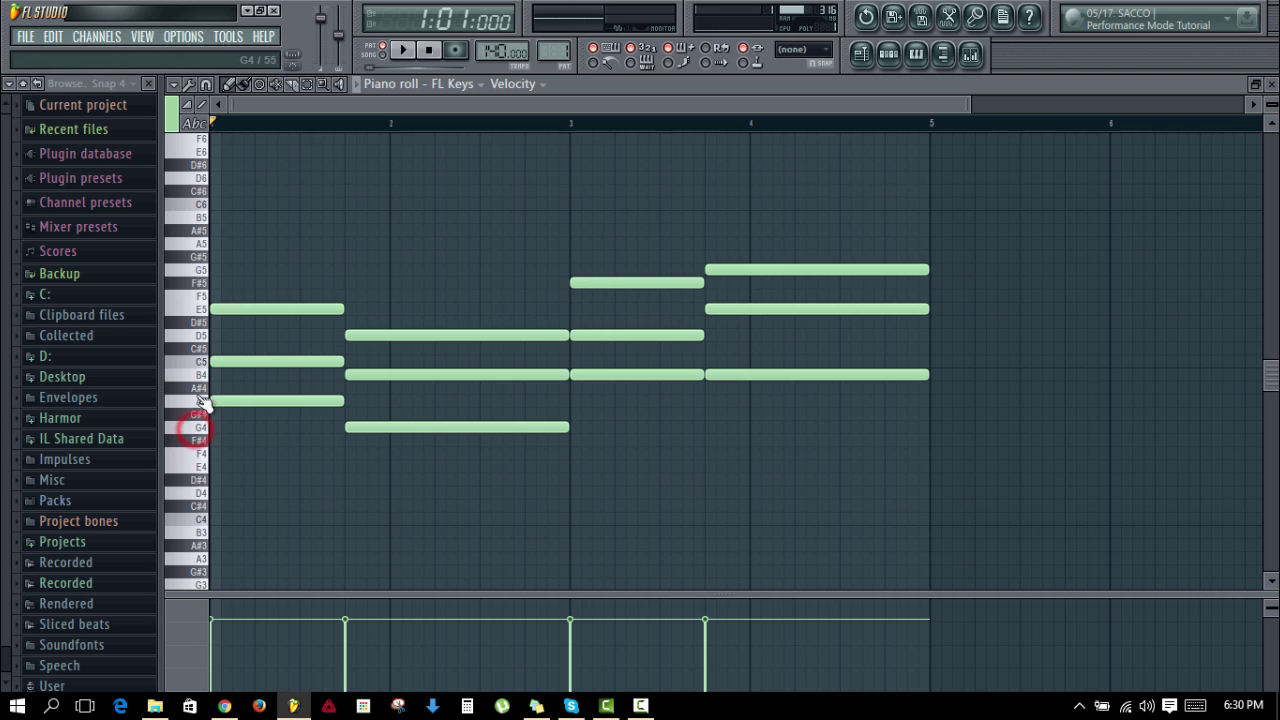
click(194, 373)
click(197, 316)
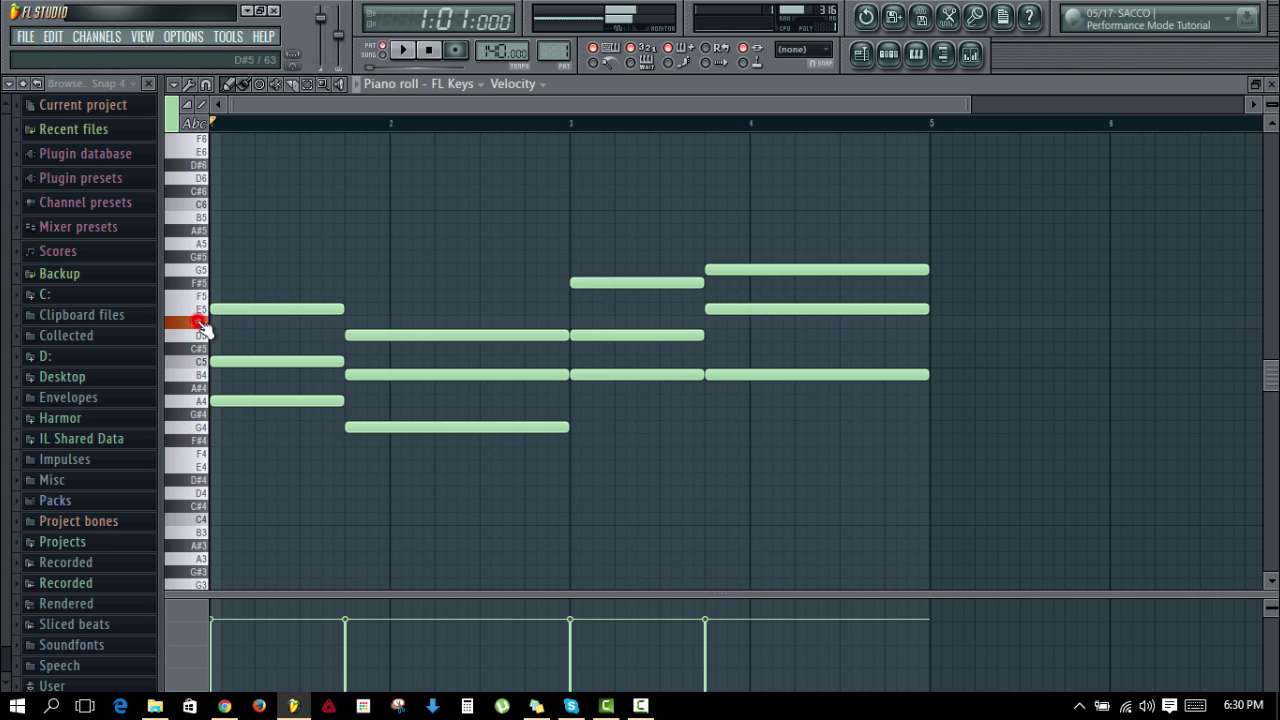
click(195, 308)
click(196, 308)
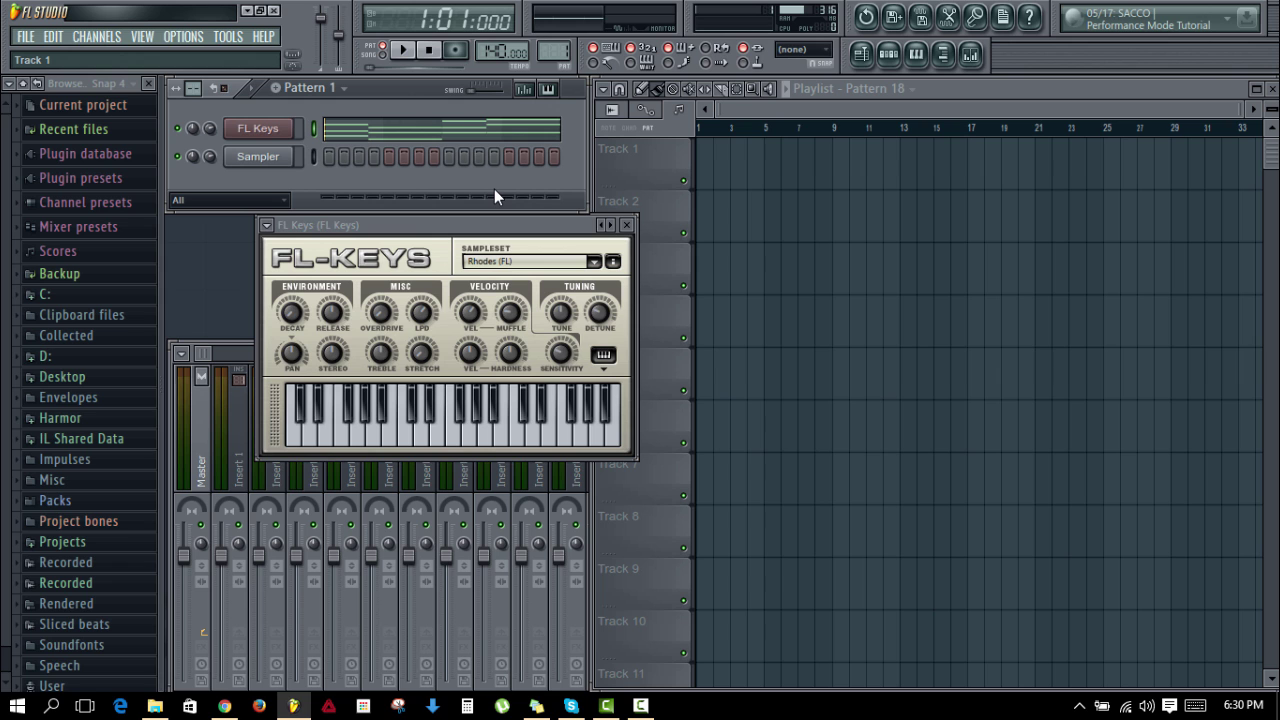
Step: Insert a Sylenth1 channel above FL Keys and paste the FL Keys chord notes into it
right_click(252, 132)
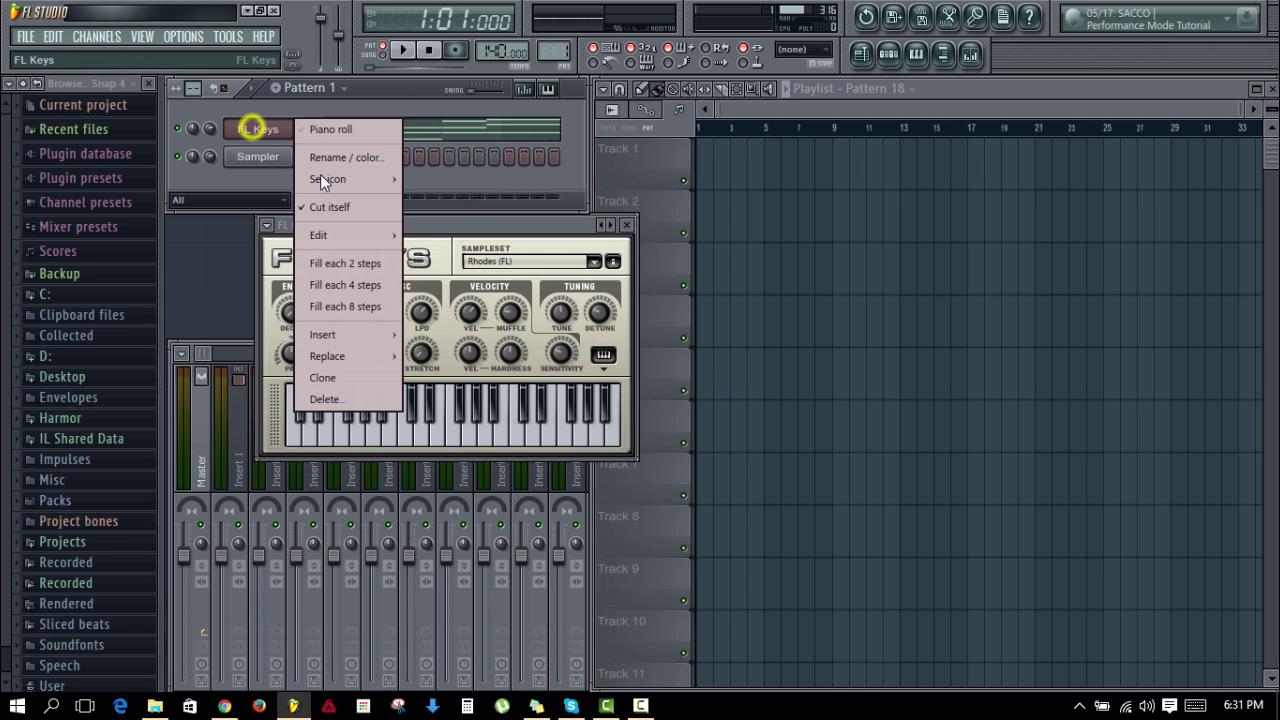
mouse_move(356, 338)
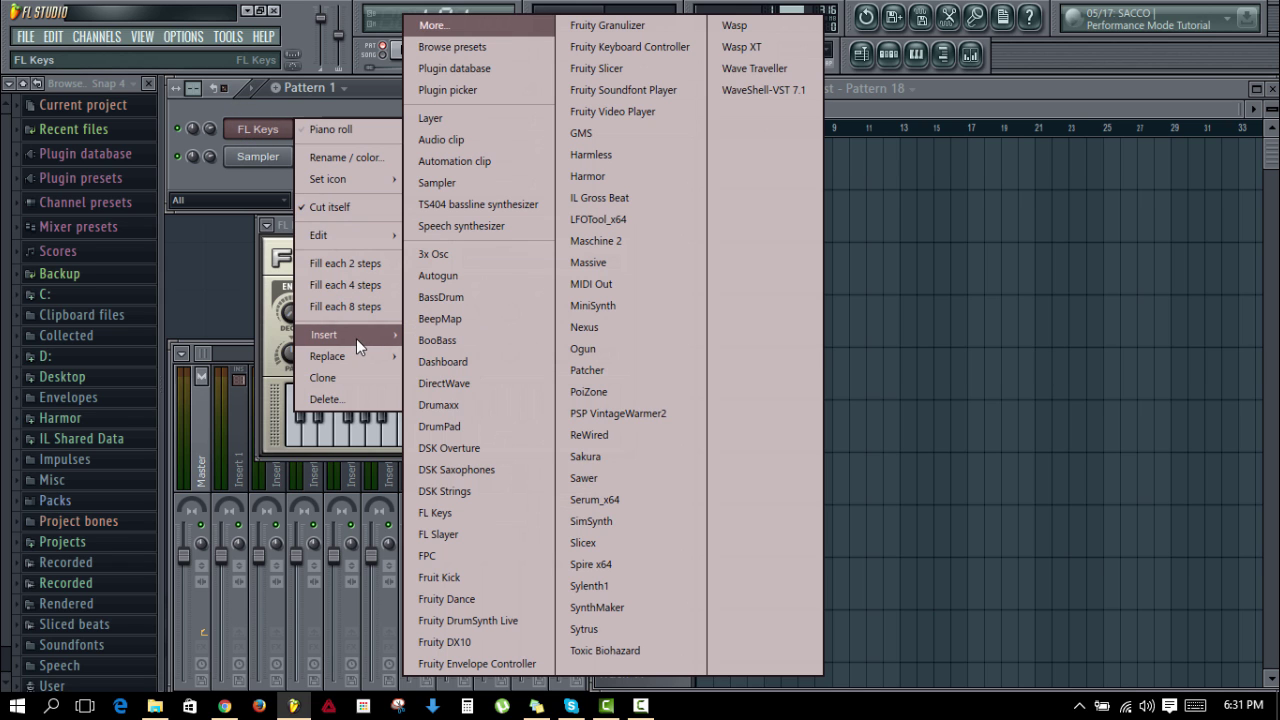
click(630, 582)
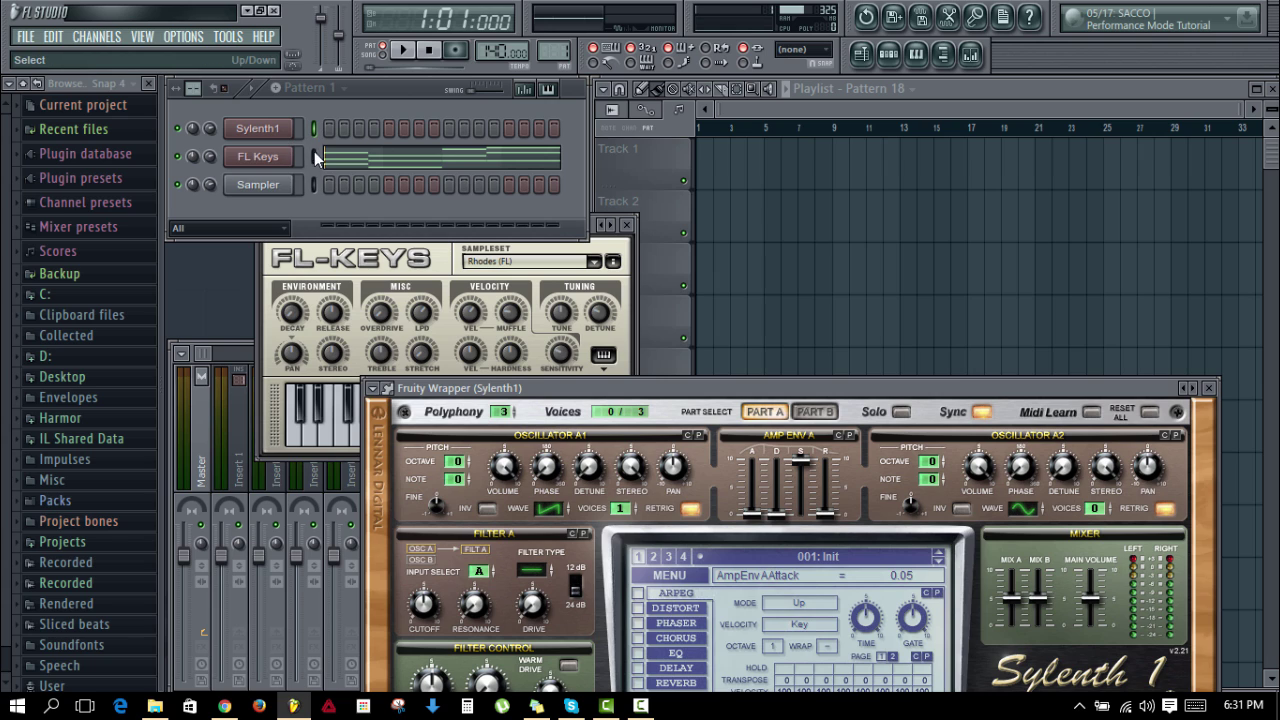
click(313, 156)
key(Up)
key(ctrl+v)
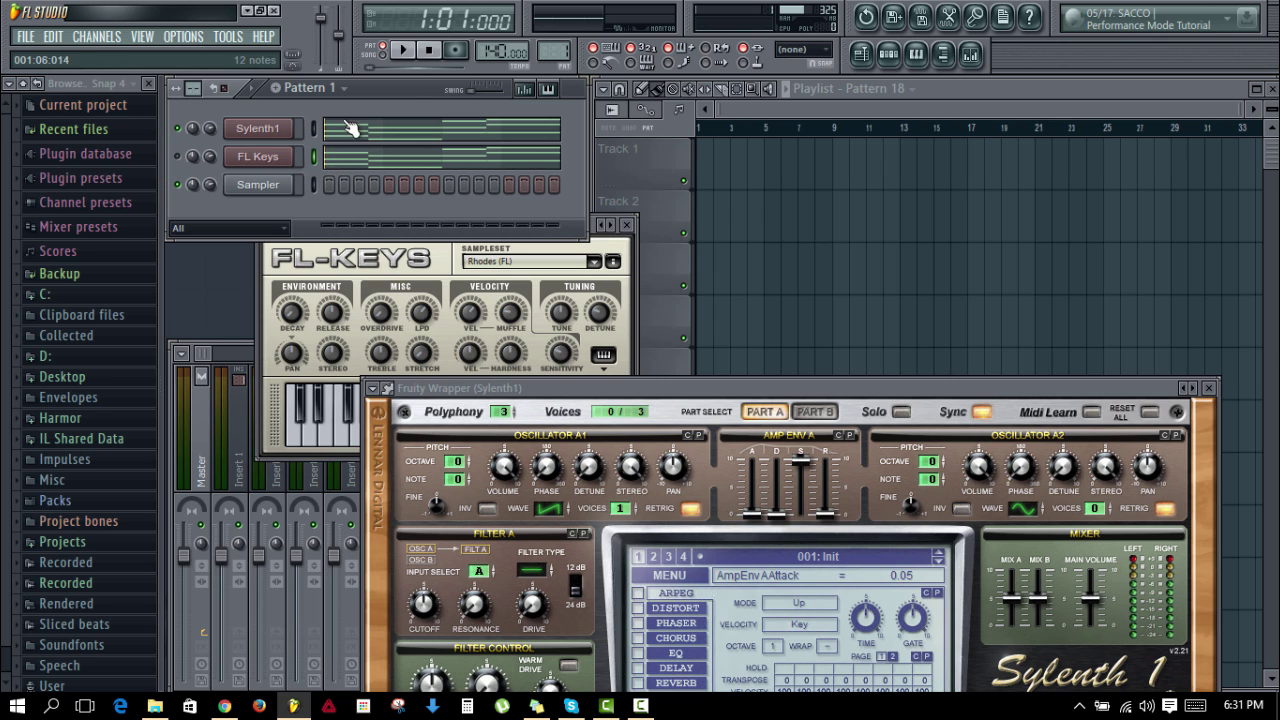
Step: Cut the chord notes from the Sylenth1 channel and paste the FL Keys chord notes into it again
click(315, 128)
key(ctrl+x)
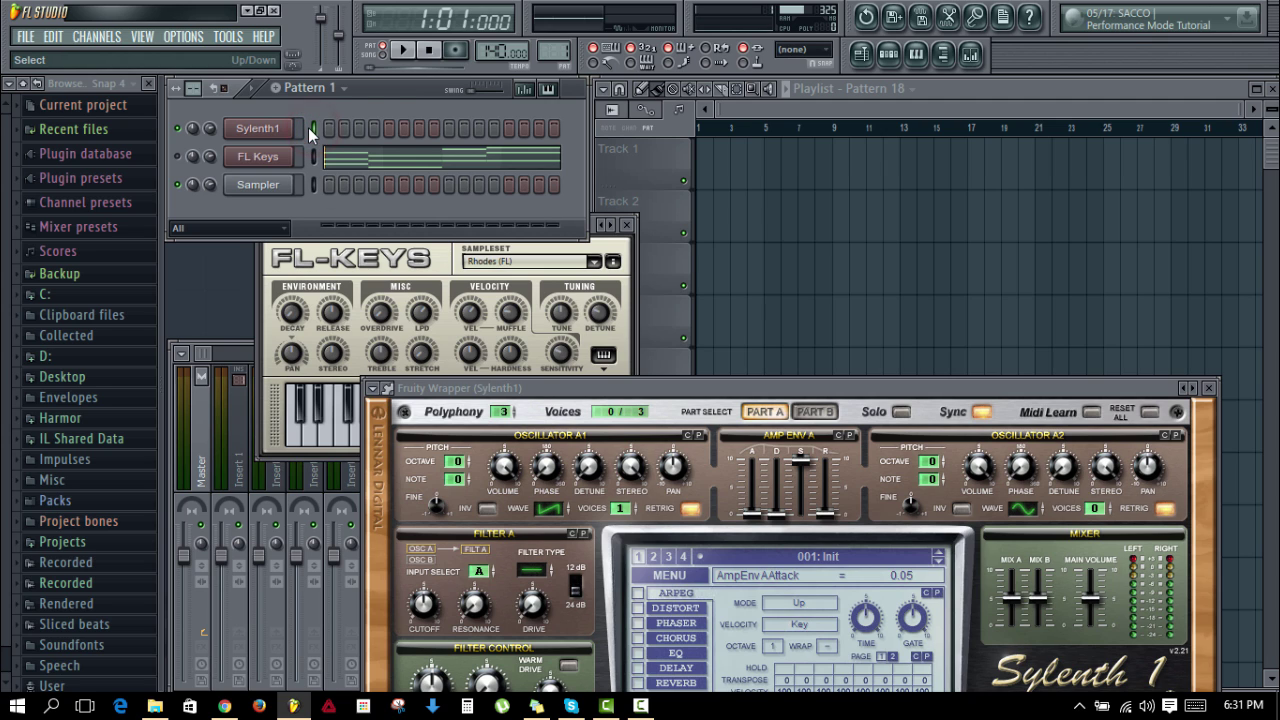
click(314, 155)
click(315, 128)
key(ctrl+v)
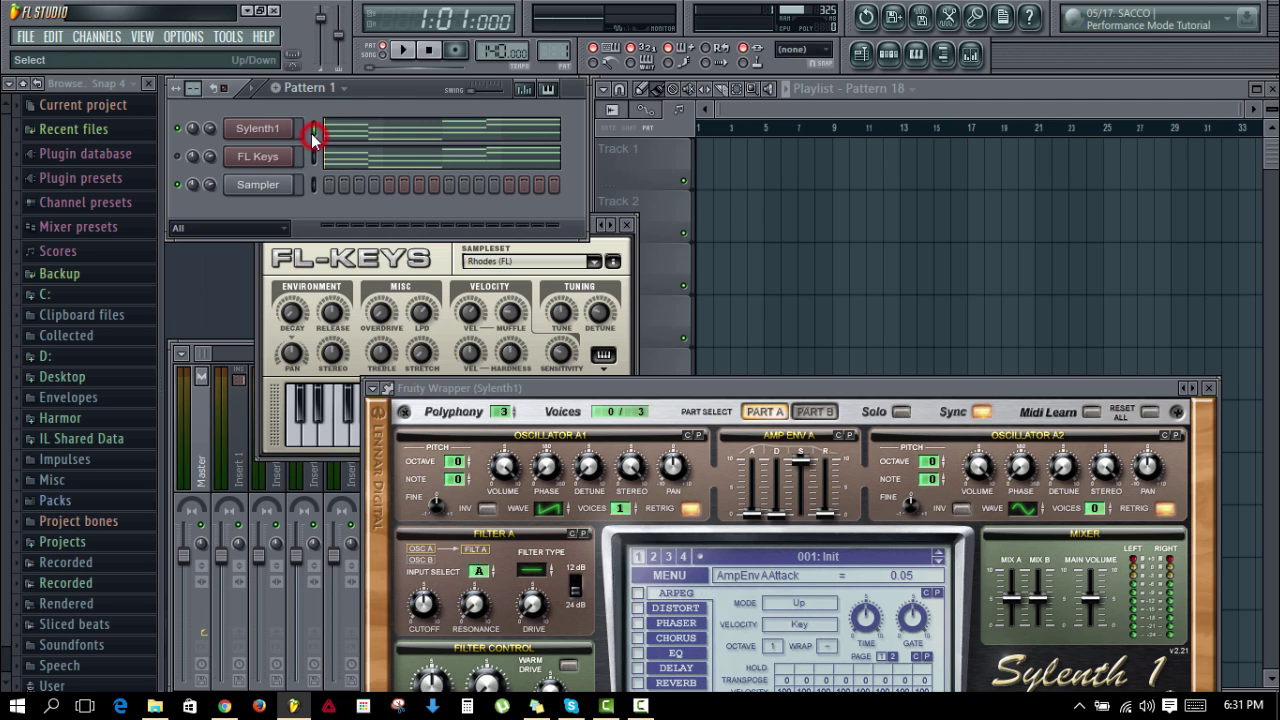
Step: Load the Future Chords preset in Sylenth1 and play back the pattern with it
click(262, 132)
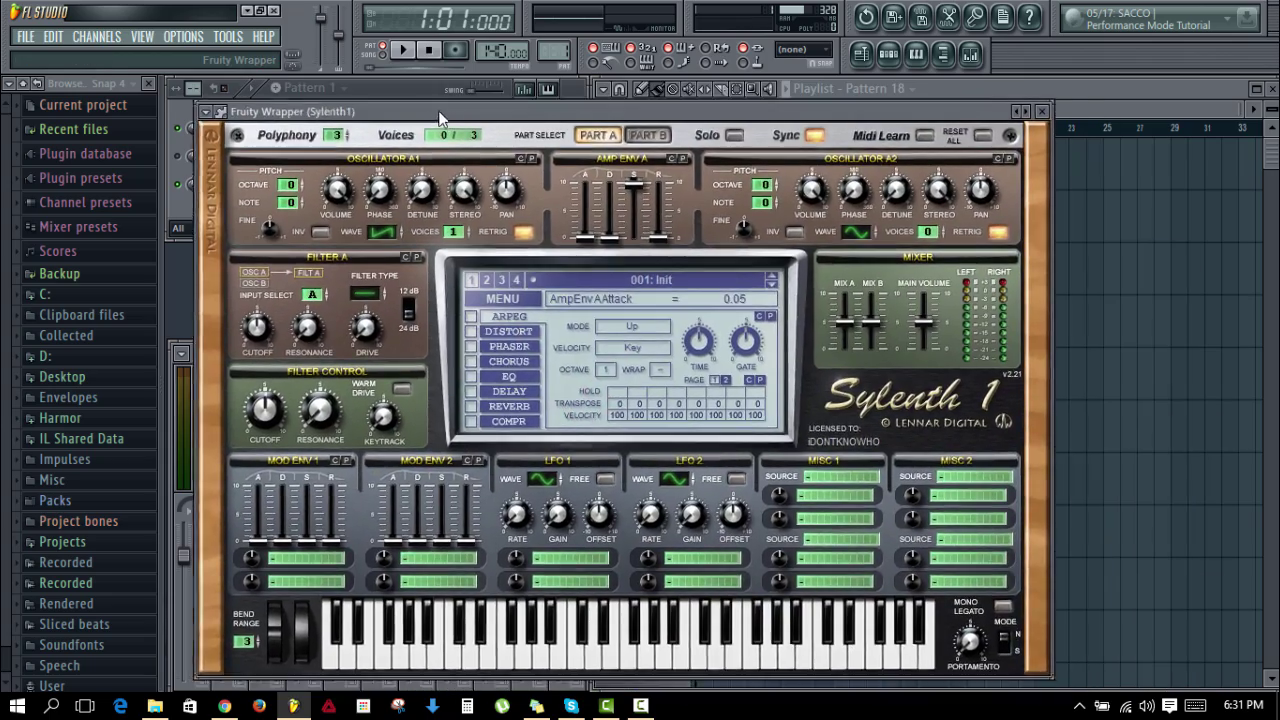
mouse_move(438, 118)
mouse_down()
mouse_move(415, 127)
mouse_move(566, 126)
mouse_move(636, 168)
mouse_move(431, 139)
mouse_move(427, 125)
mouse_up()
click(205, 124)
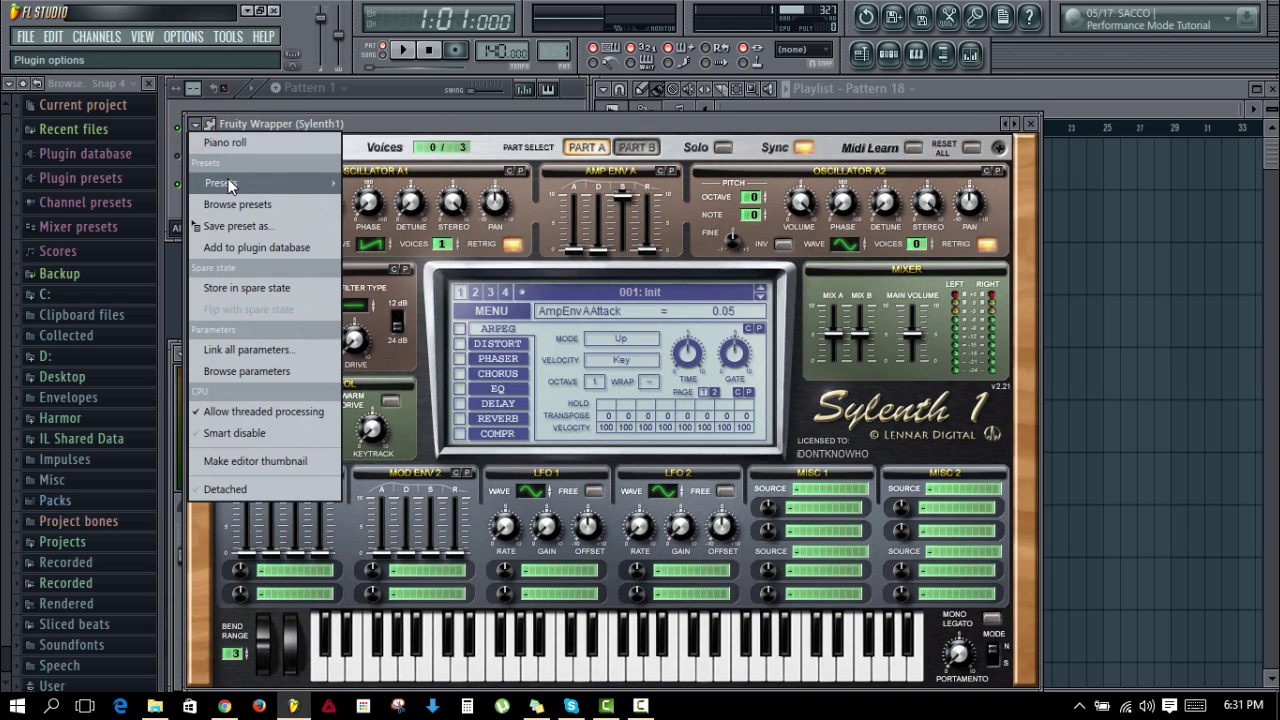
mouse_move(228, 185)
click(400, 328)
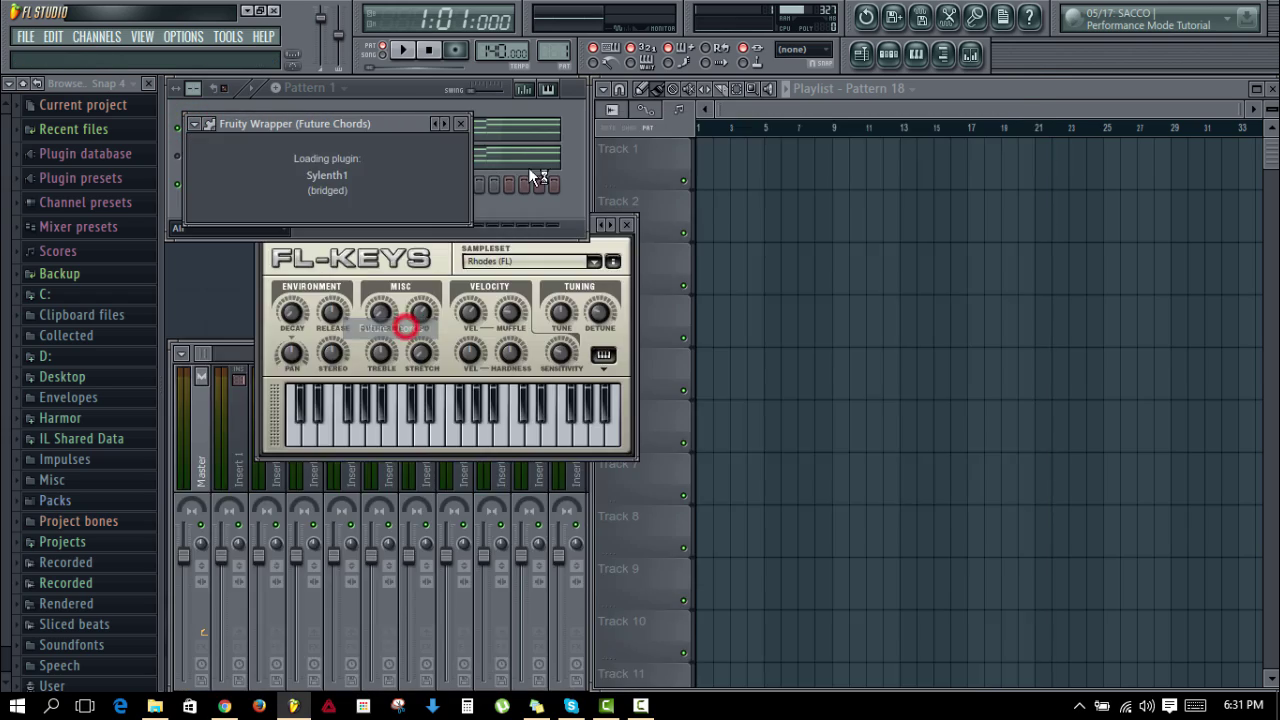
drag(401, 120, 522, 118)
click(439, 97)
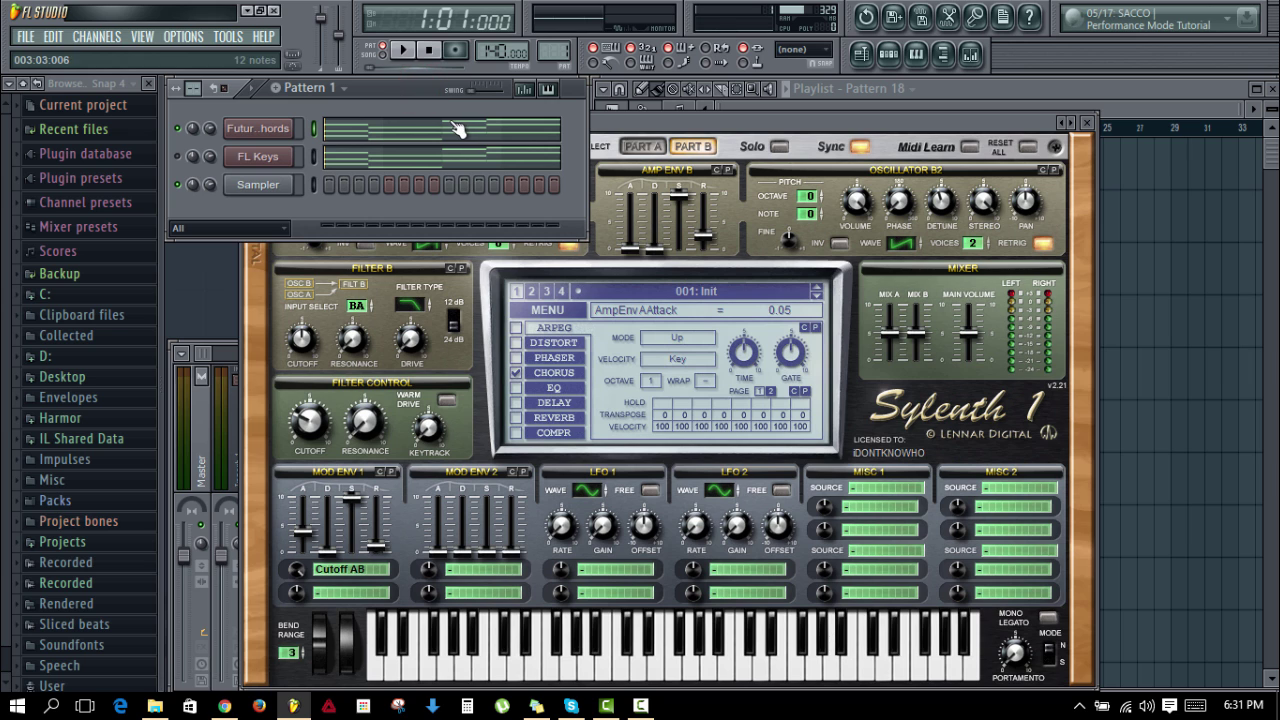
key(space)
key(space)
Step: Expand the mixer to its wide view and link the Future Chords channel to mixer Insert 10
click(204, 355)
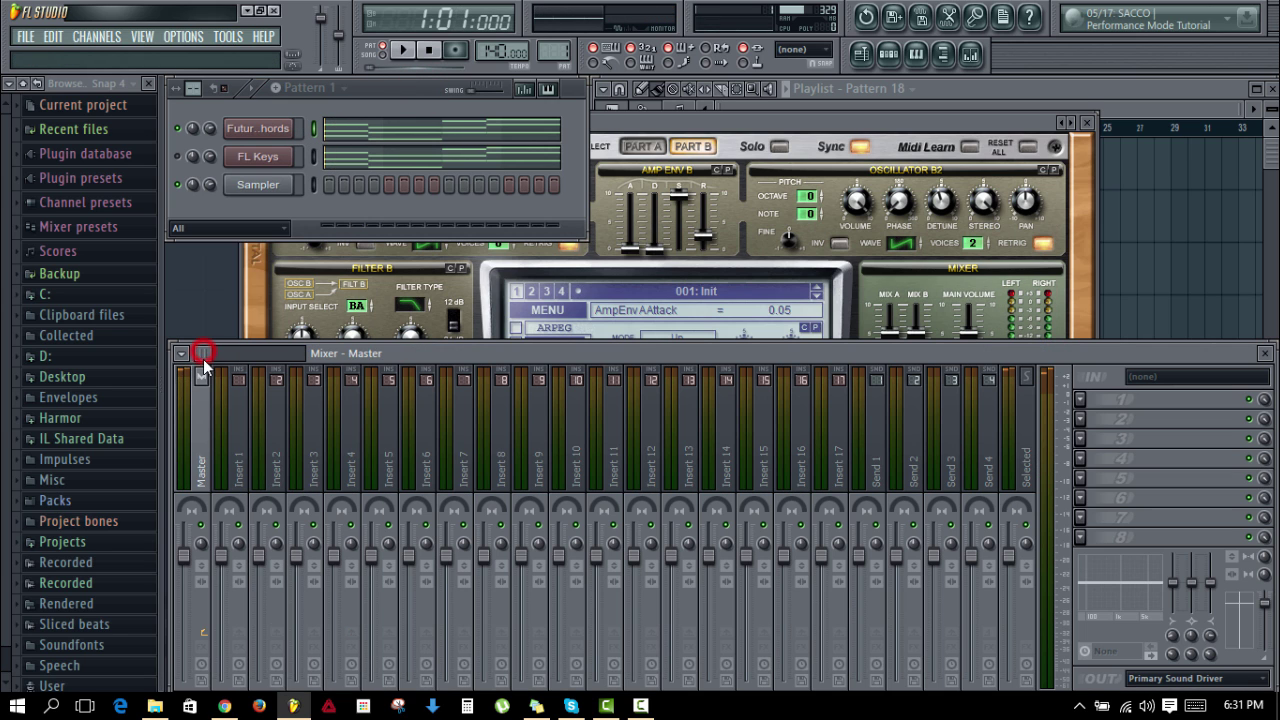
click(313, 128)
click(553, 475)
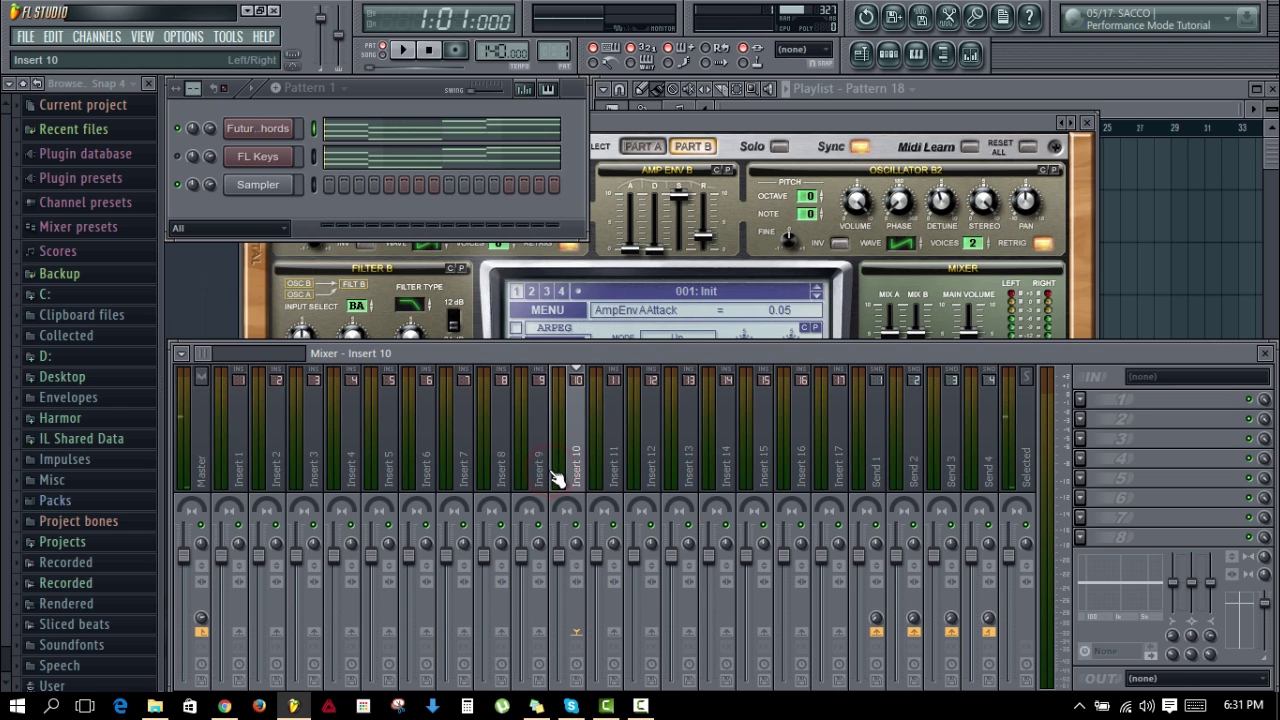
click(312, 147)
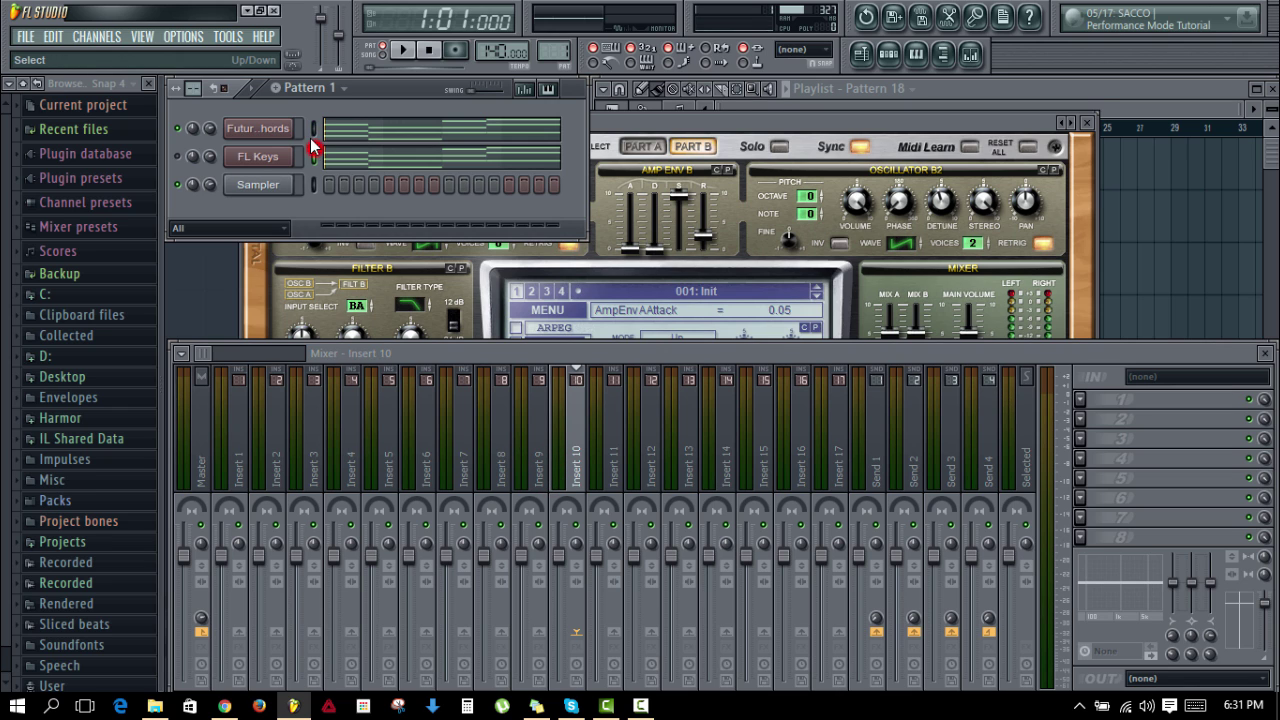
double_click(312, 132)
double_click(314, 130)
click(970, 54)
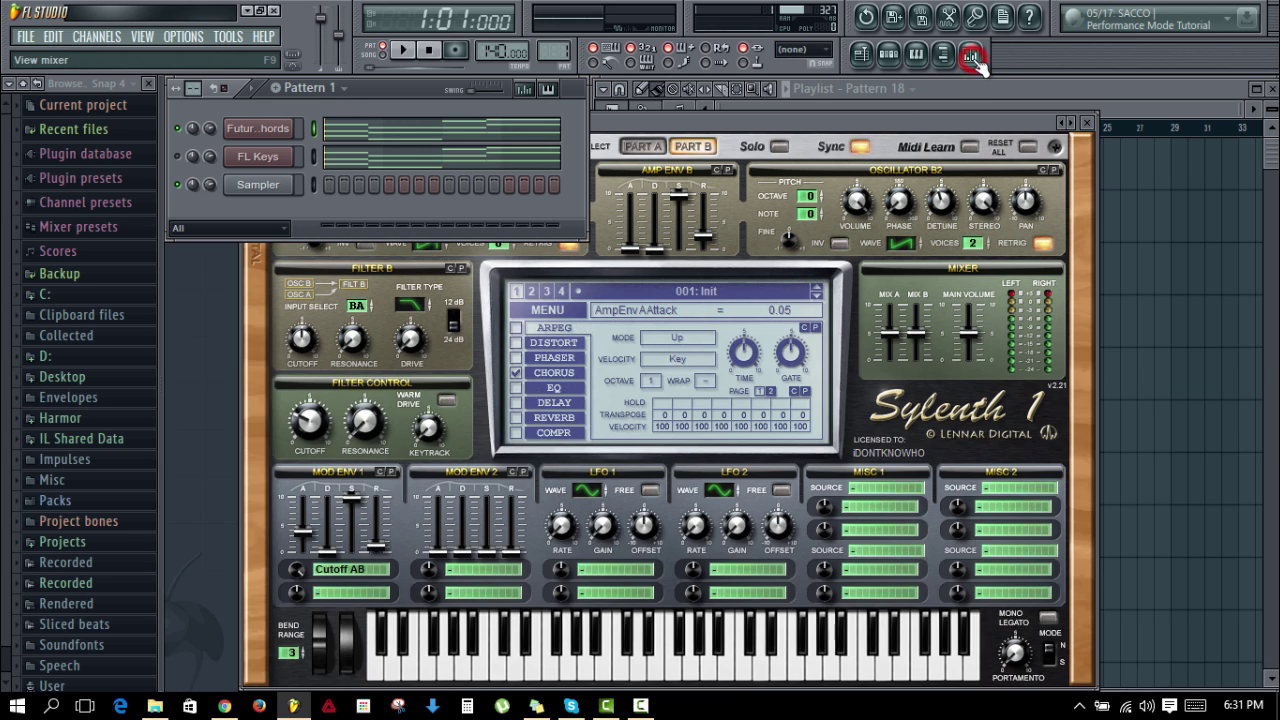
click(970, 54)
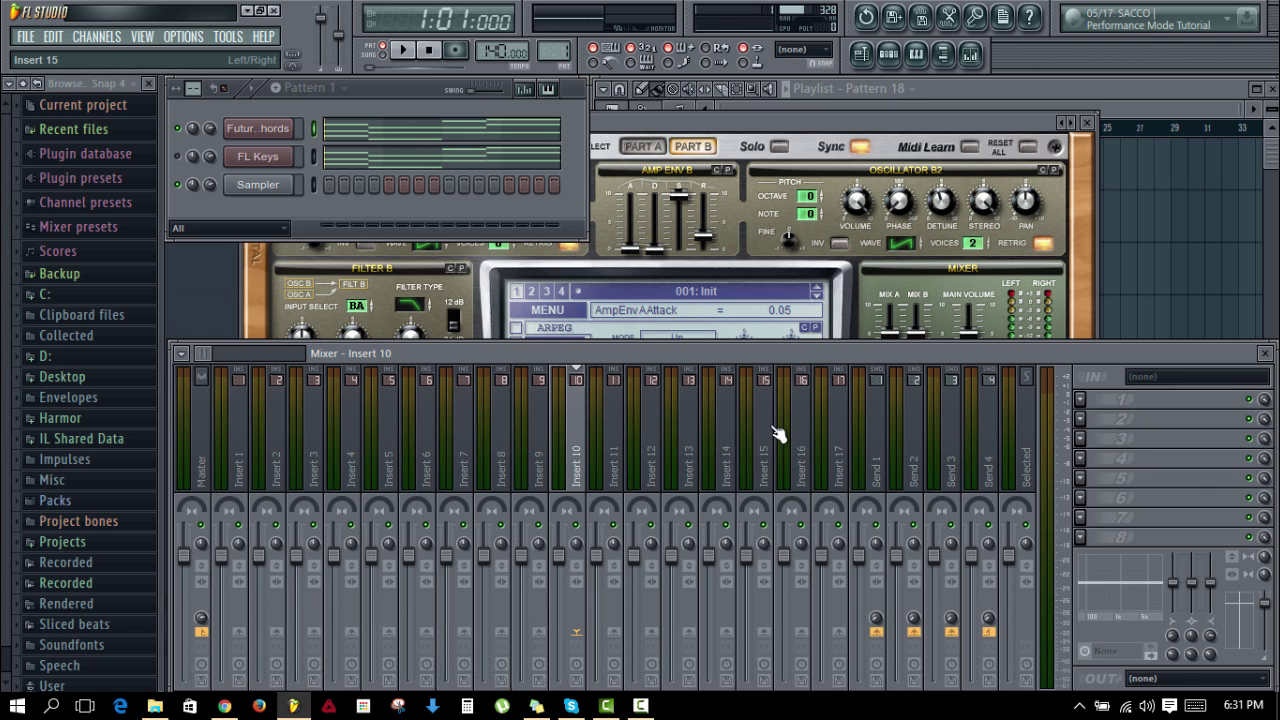
key(ctrl+l)
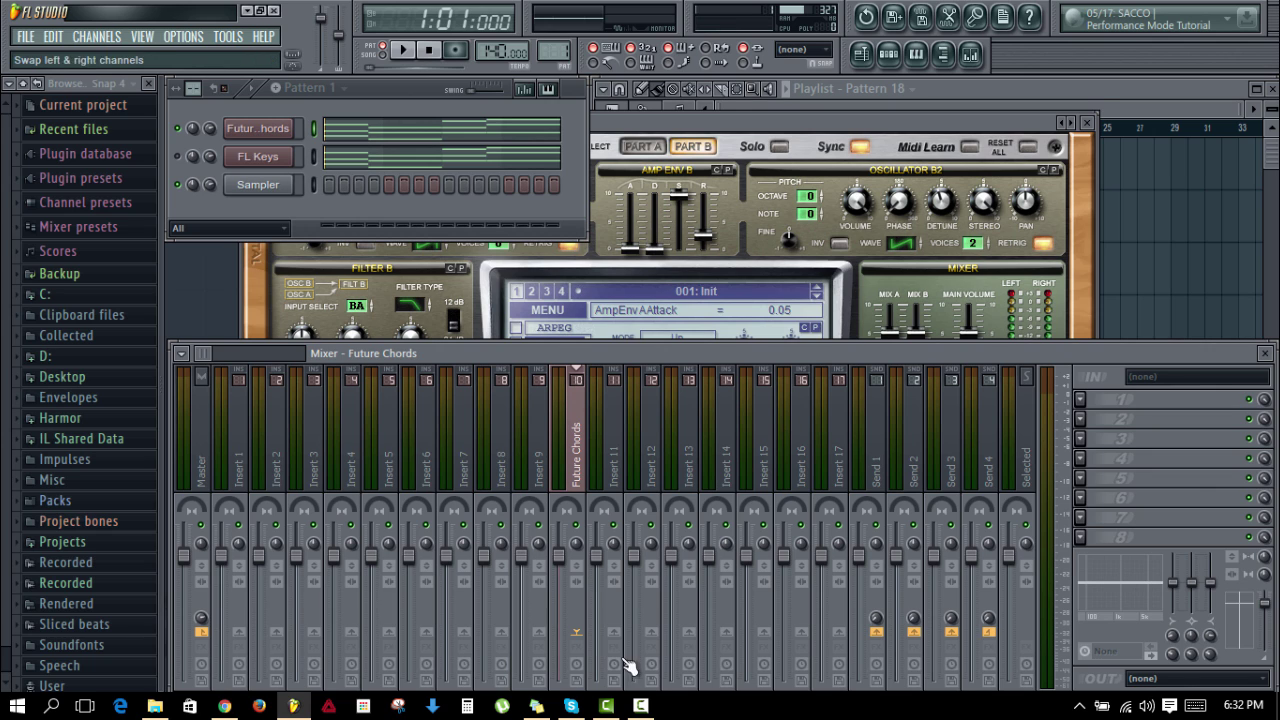
Step: Lower the Future Chords mixer track's volume to 42% (-15.3 dB) and play back the pattern
drag(558, 555, 558, 612)
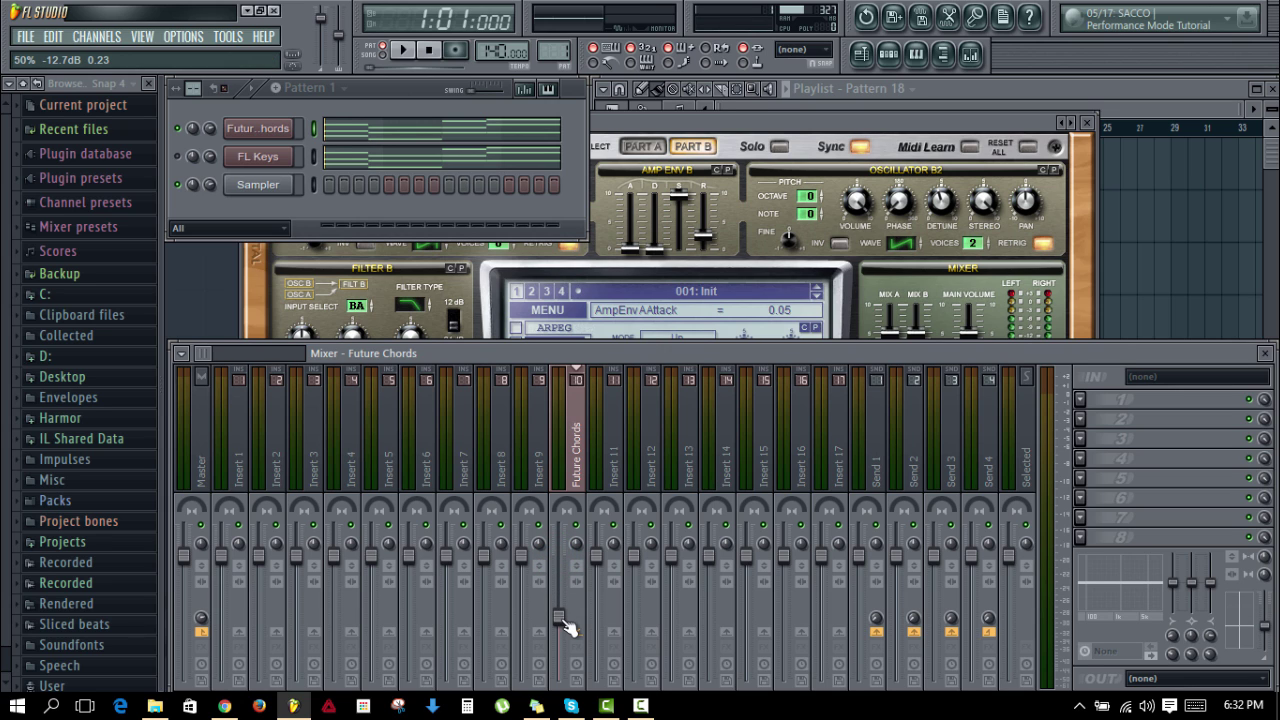
drag(563, 623, 558, 627)
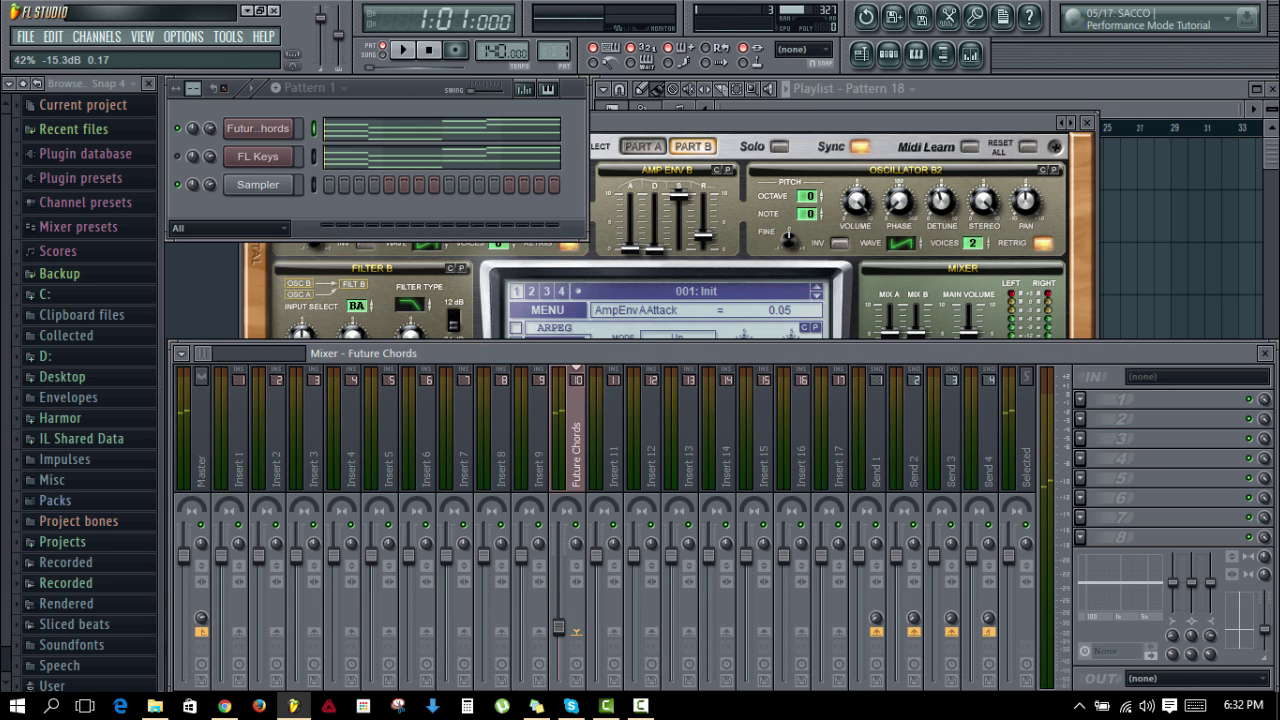
key(space)
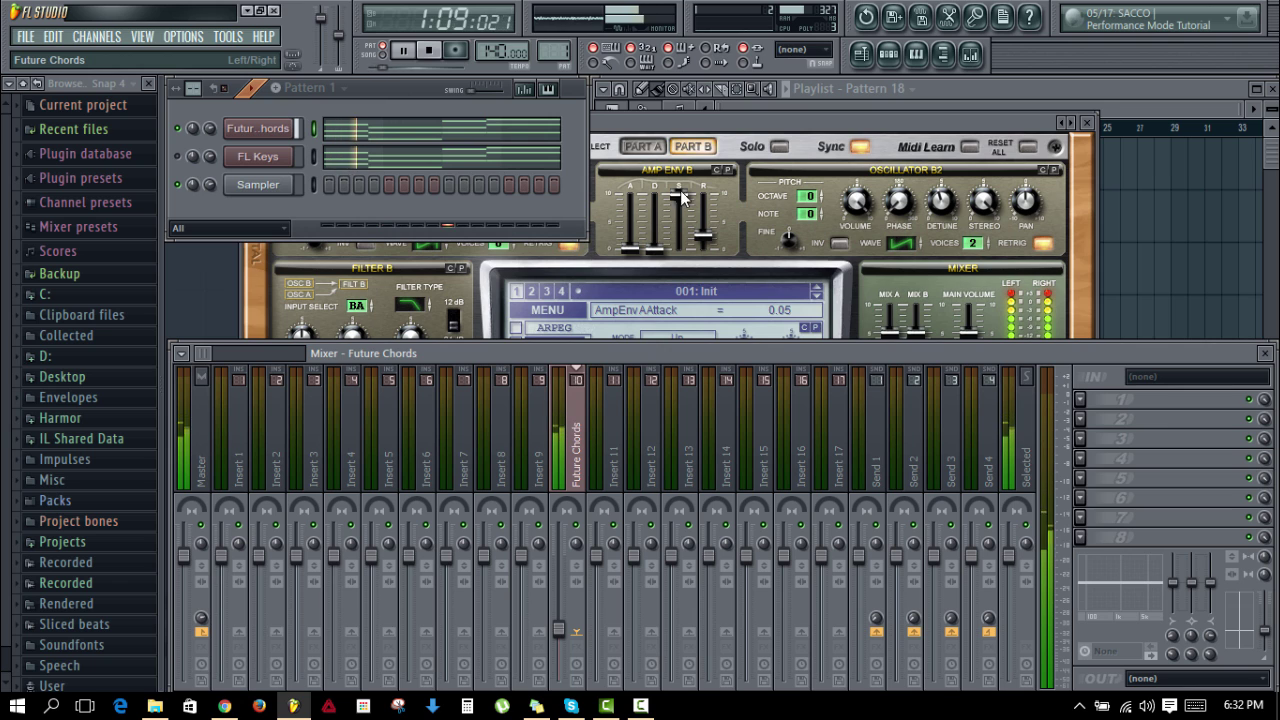
click(398, 86)
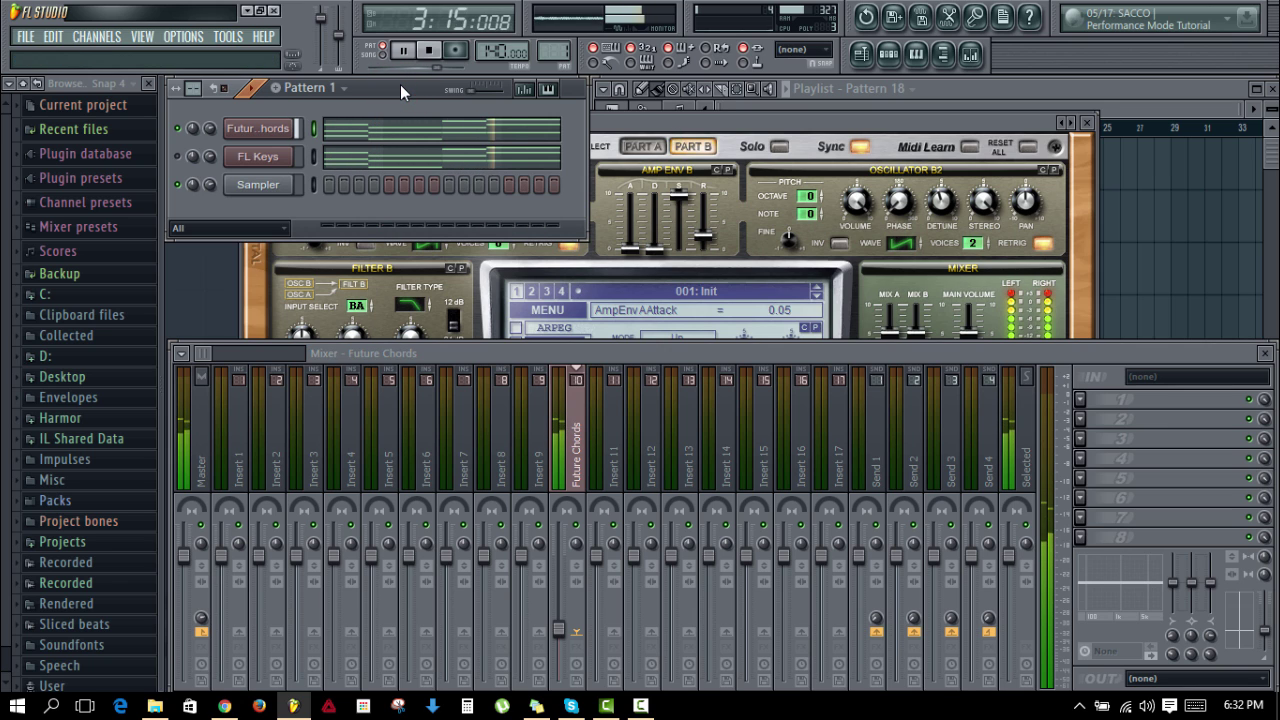
click(400, 85)
key(space)
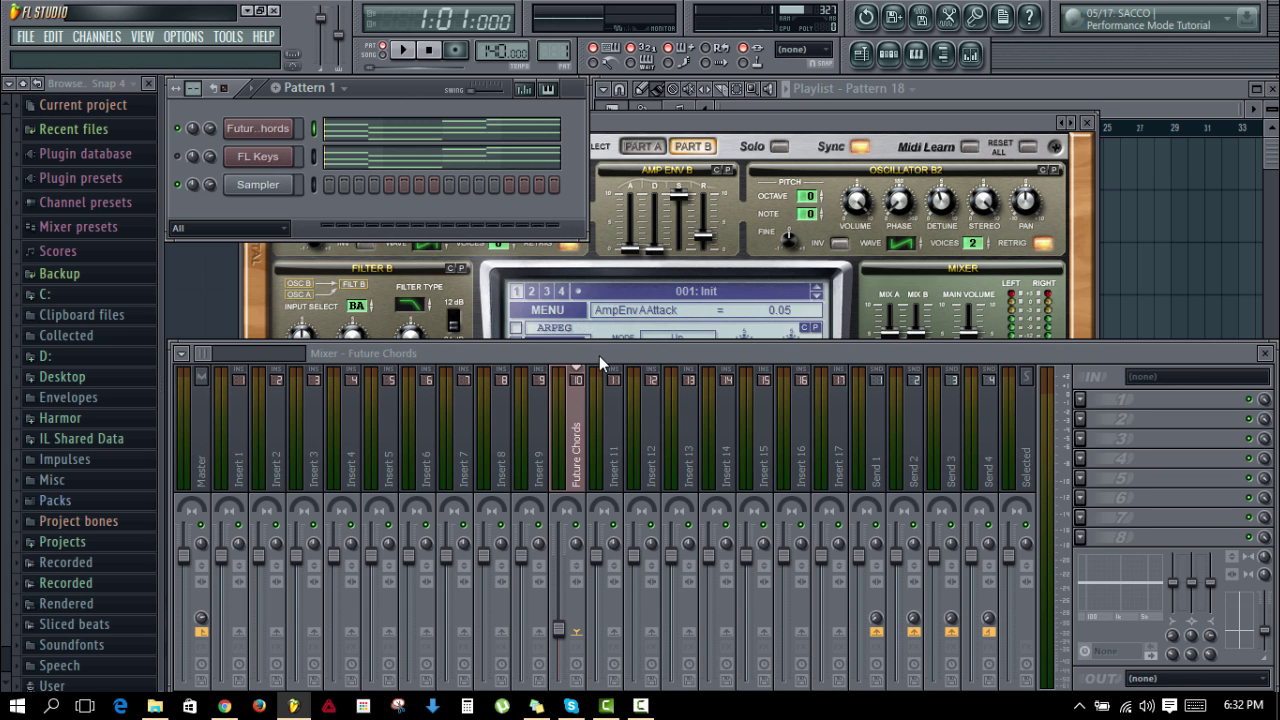
drag(599, 355, 594, 353)
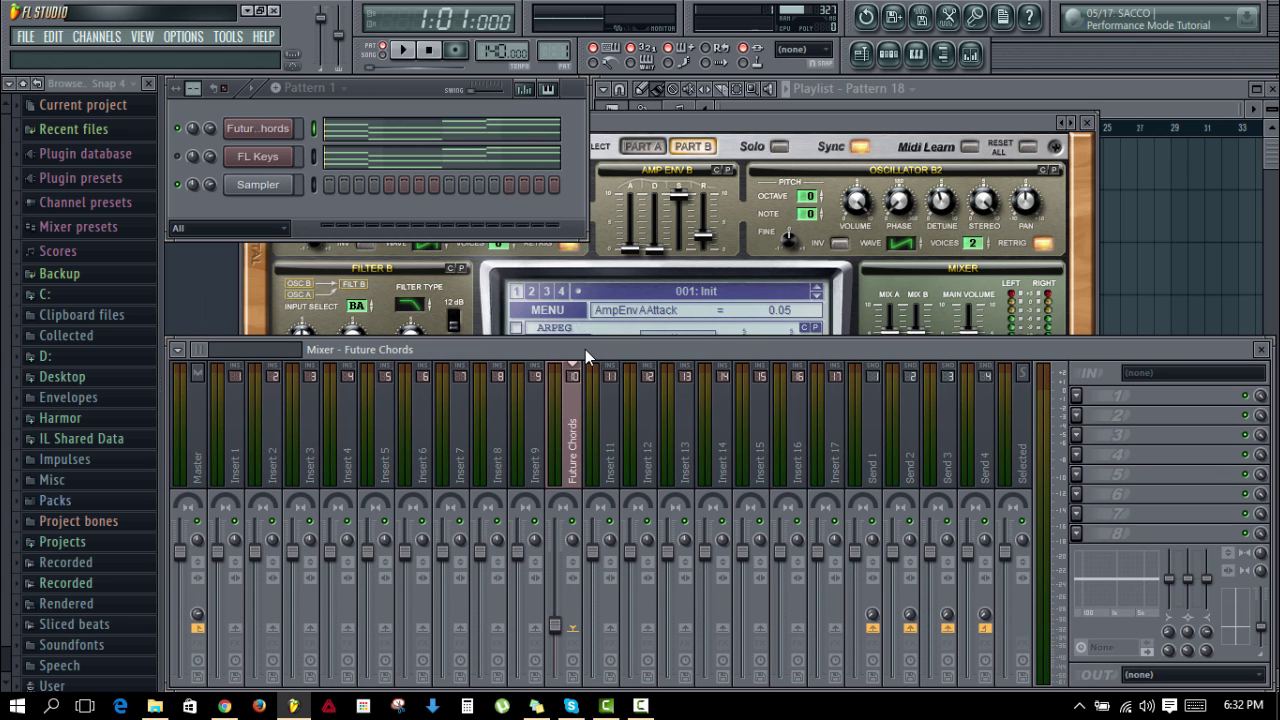
click(393, 93)
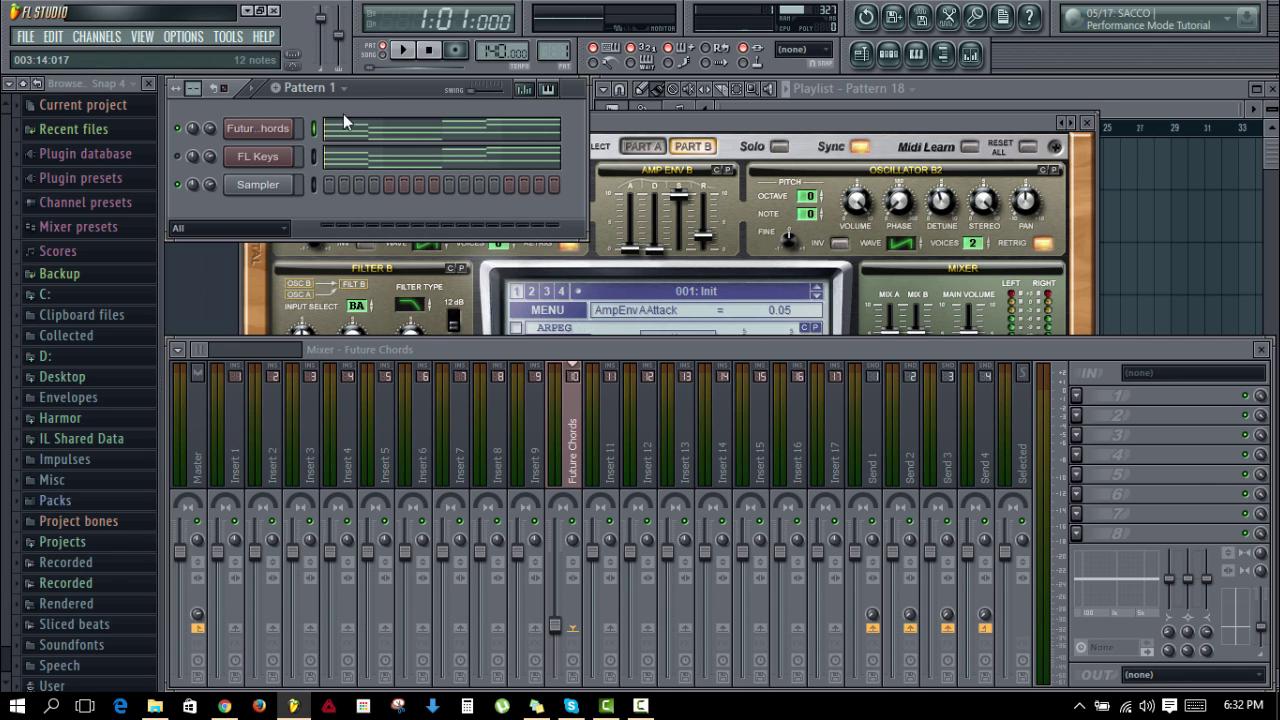
right_click(256, 158)
mouse_move(363, 368)
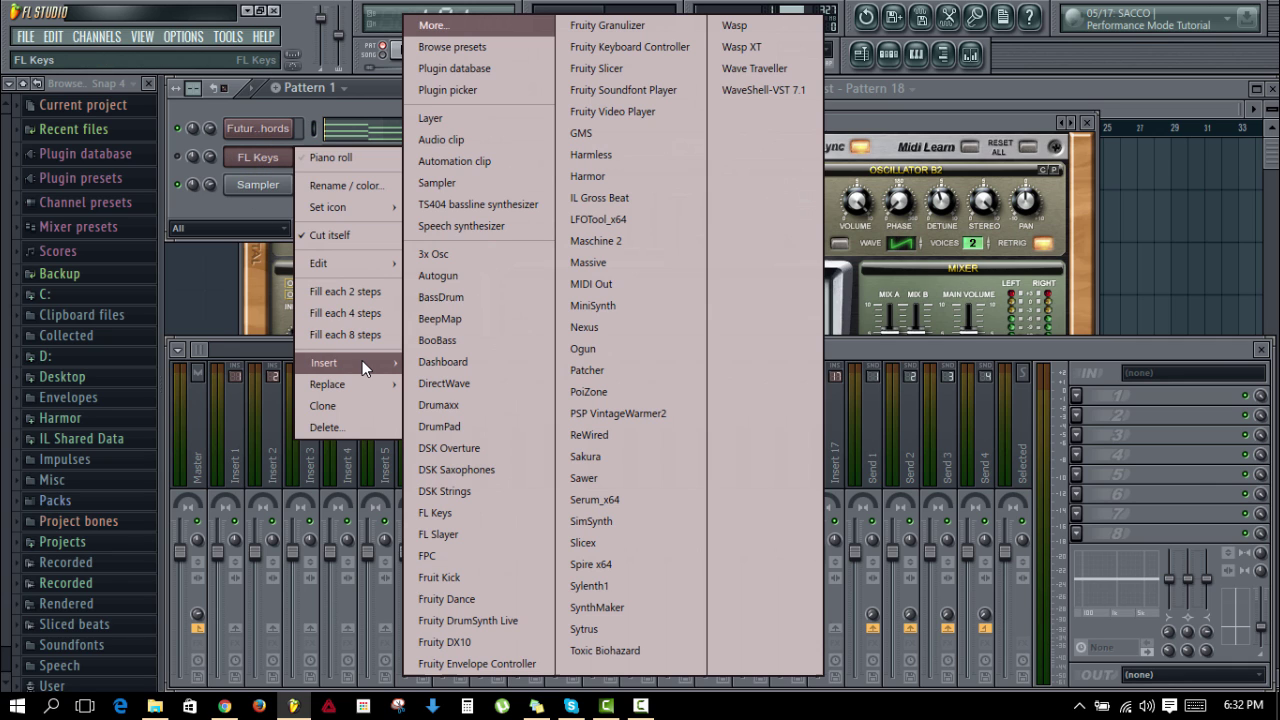
click(245, 201)
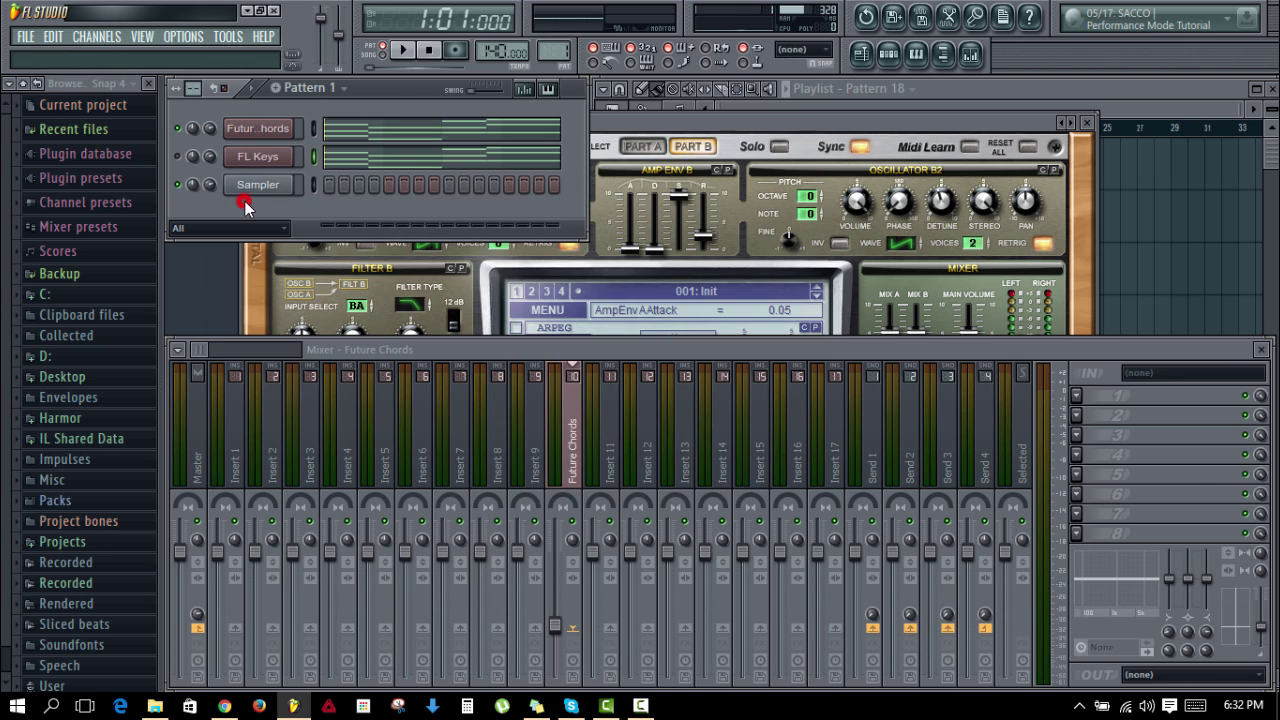
Step: Replace the FL Keys channel's instrument with Serum_x64
right_click(257, 160)
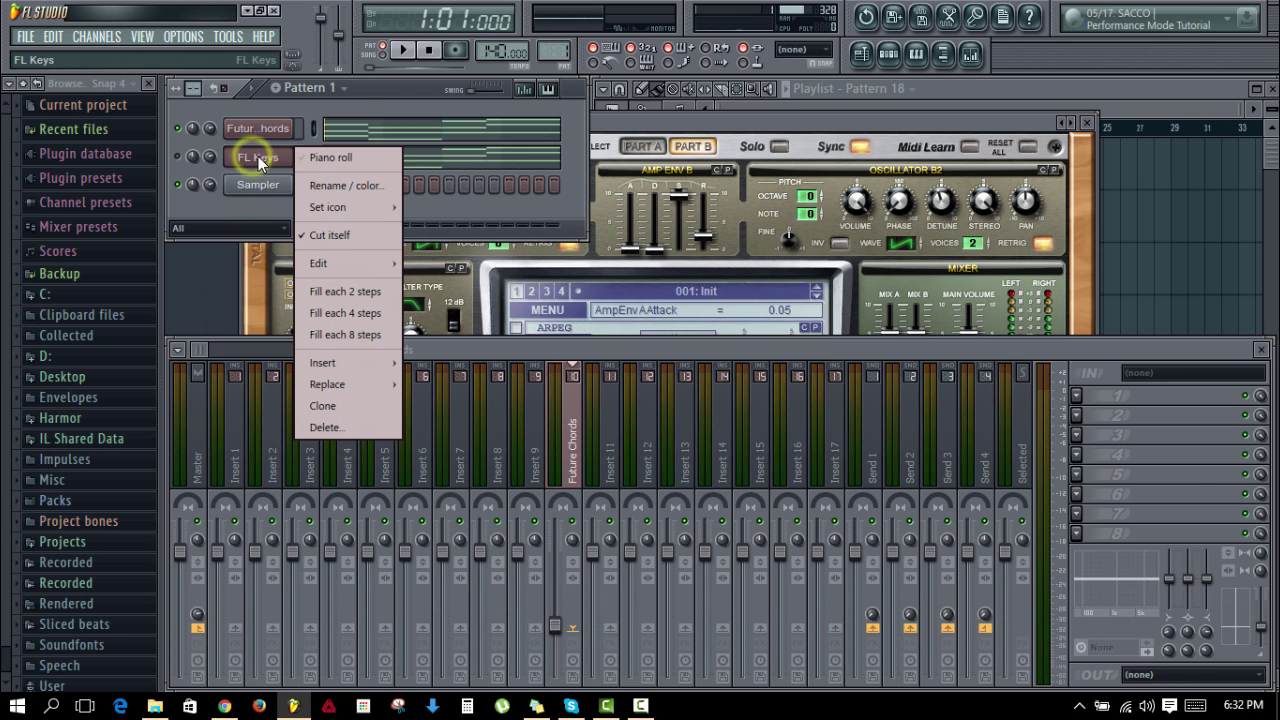
mouse_move(352, 388)
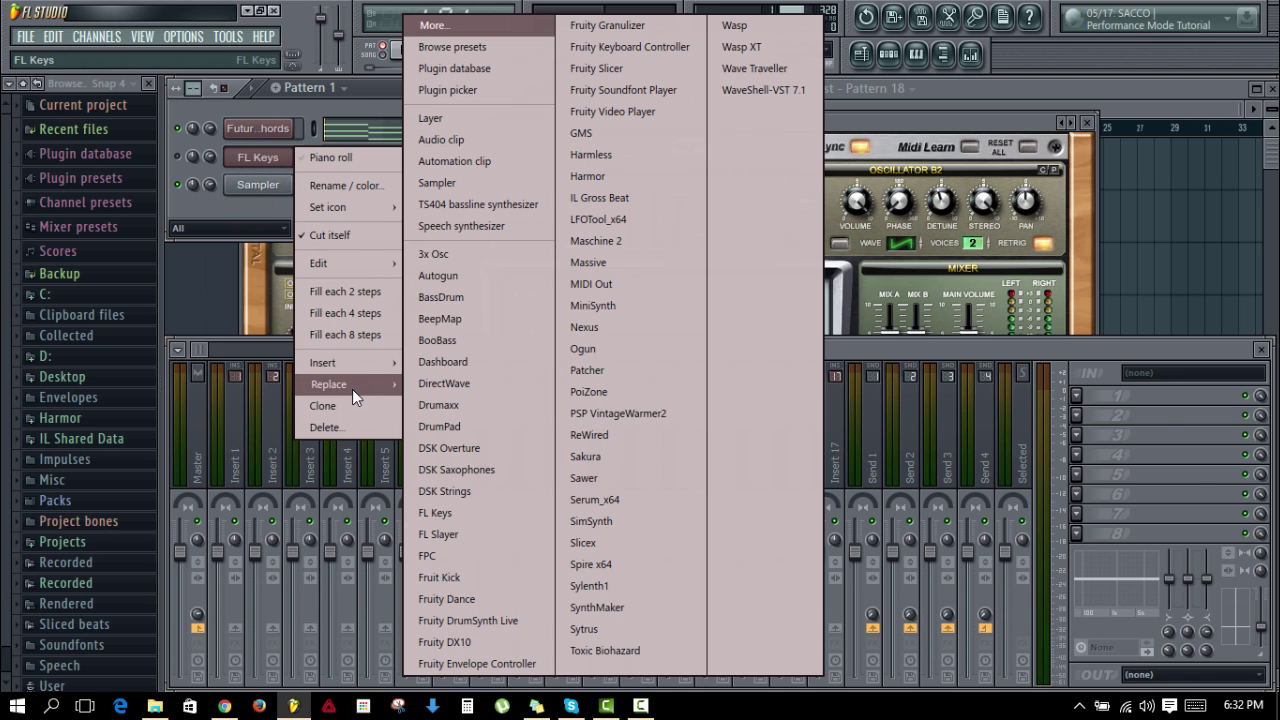
click(620, 500)
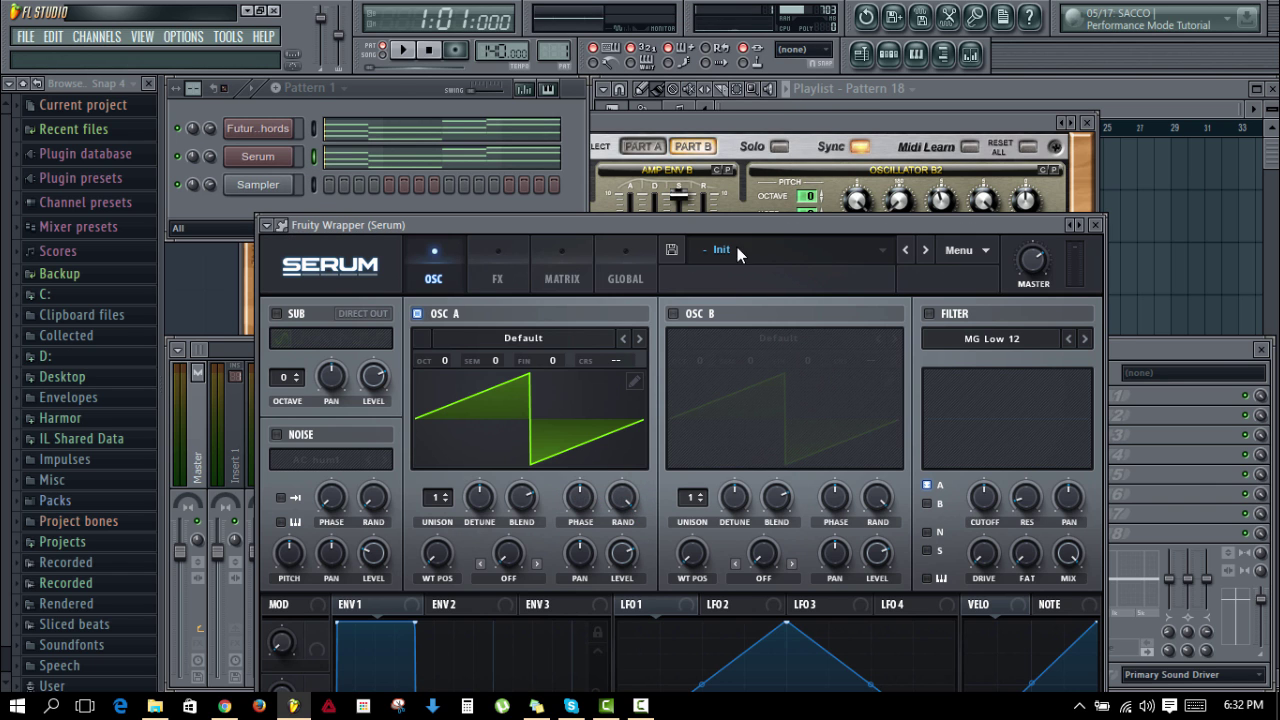
Step: Load the LD Voicy [7S] preset from the Leads category in Serum
mouse_move(737, 247)
mouse_down()
mouse_move(737, 120)
mouse_move(693, 110)
mouse_up()
click(838, 124)
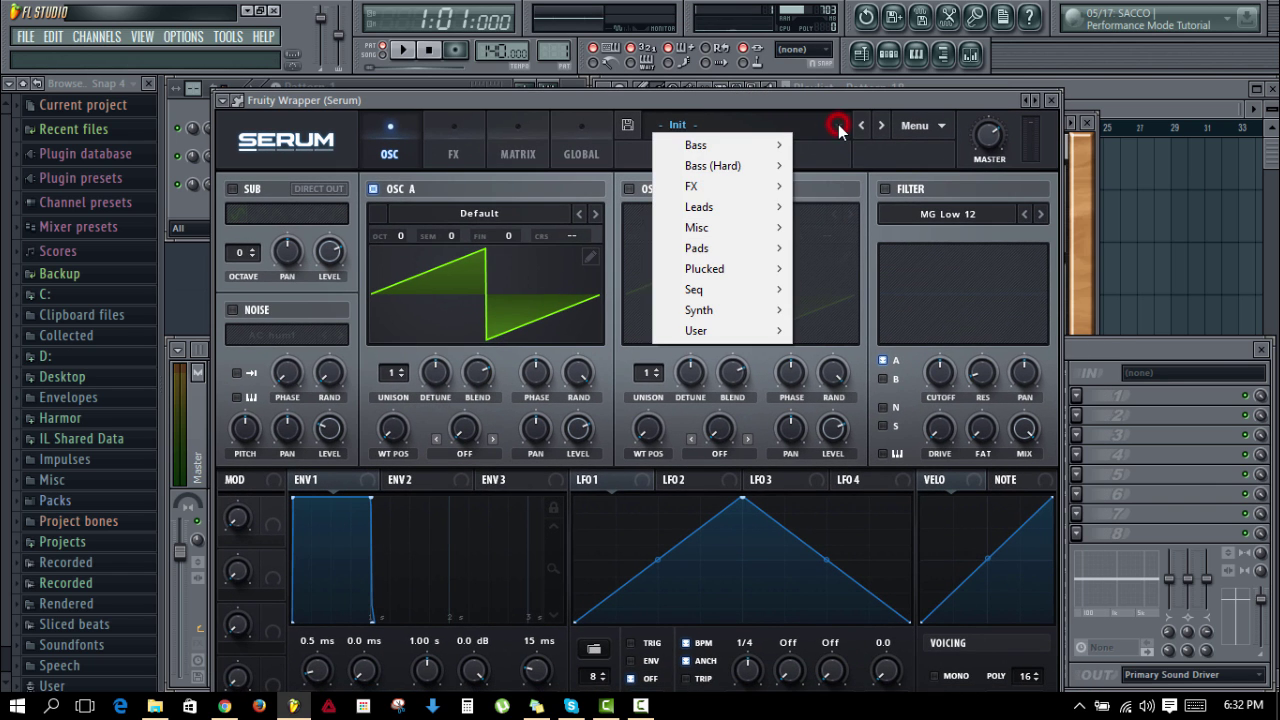
click(741, 207)
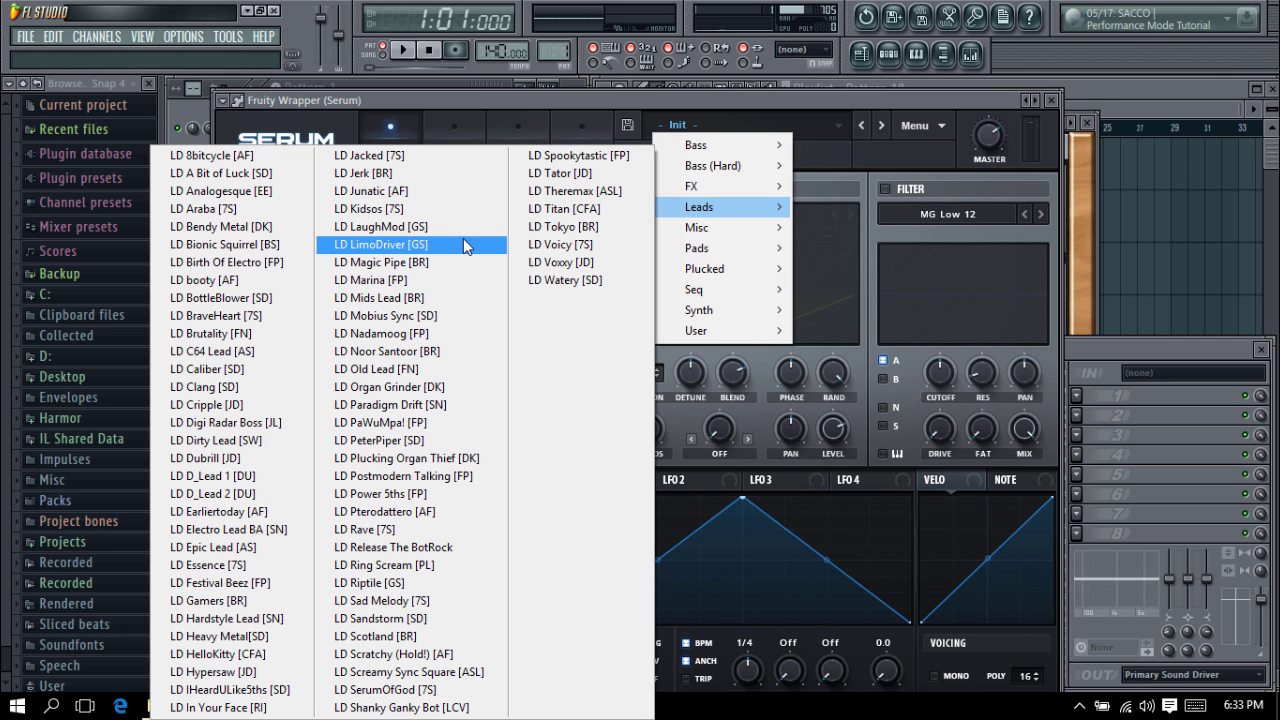
click(566, 244)
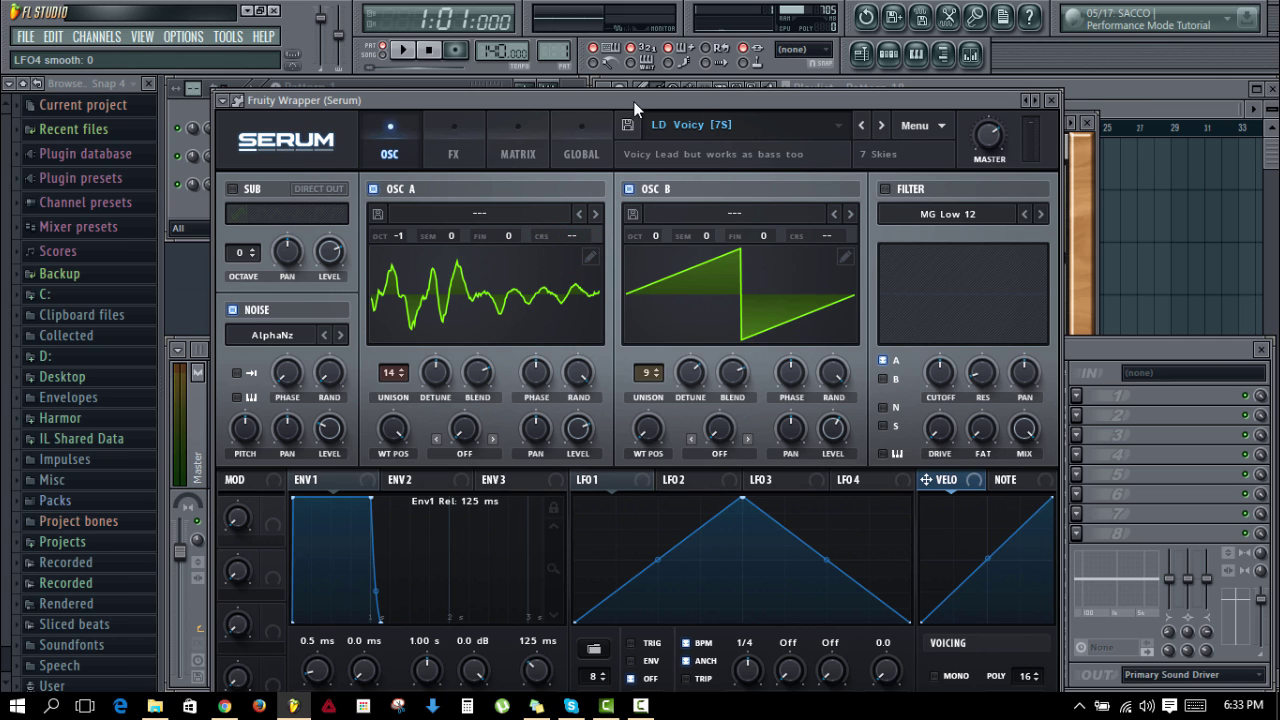
drag(434, 100, 514, 155)
Step: With the Future Chords channel muted, link the Serum channel to mixer Insert 11 and lower that track's volume
click(177, 129)
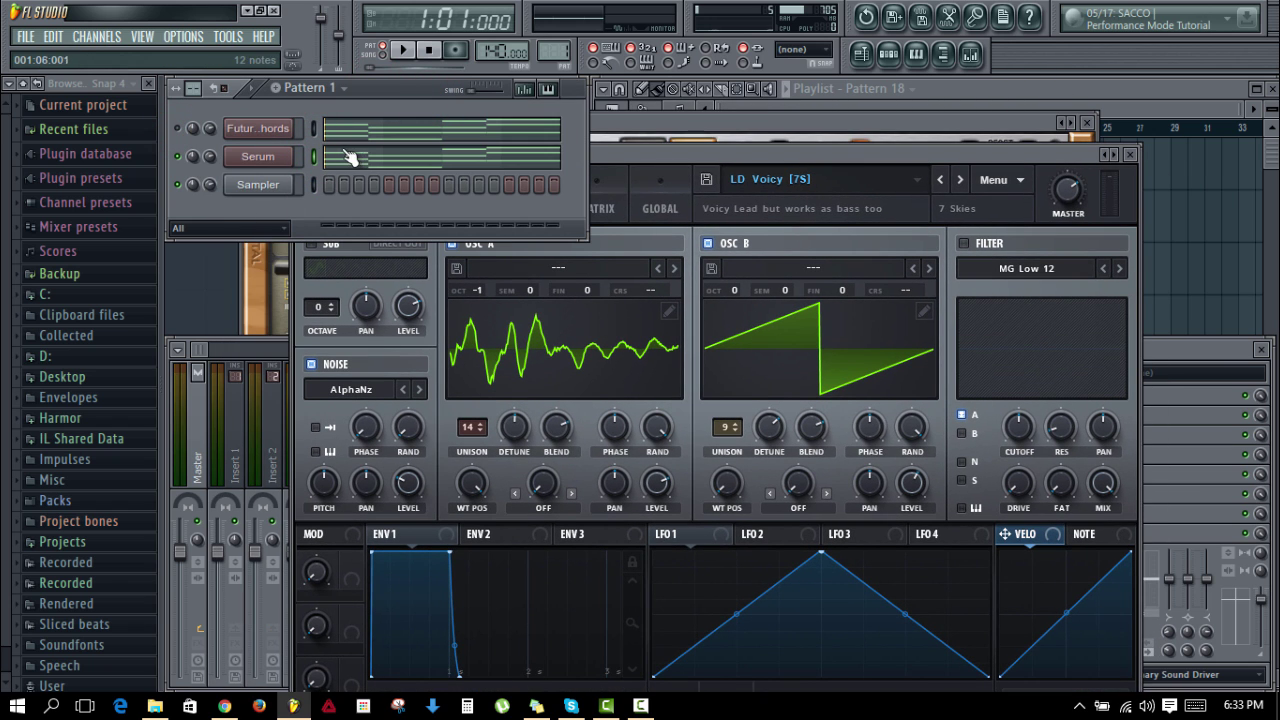
click(970, 54)
click(614, 447)
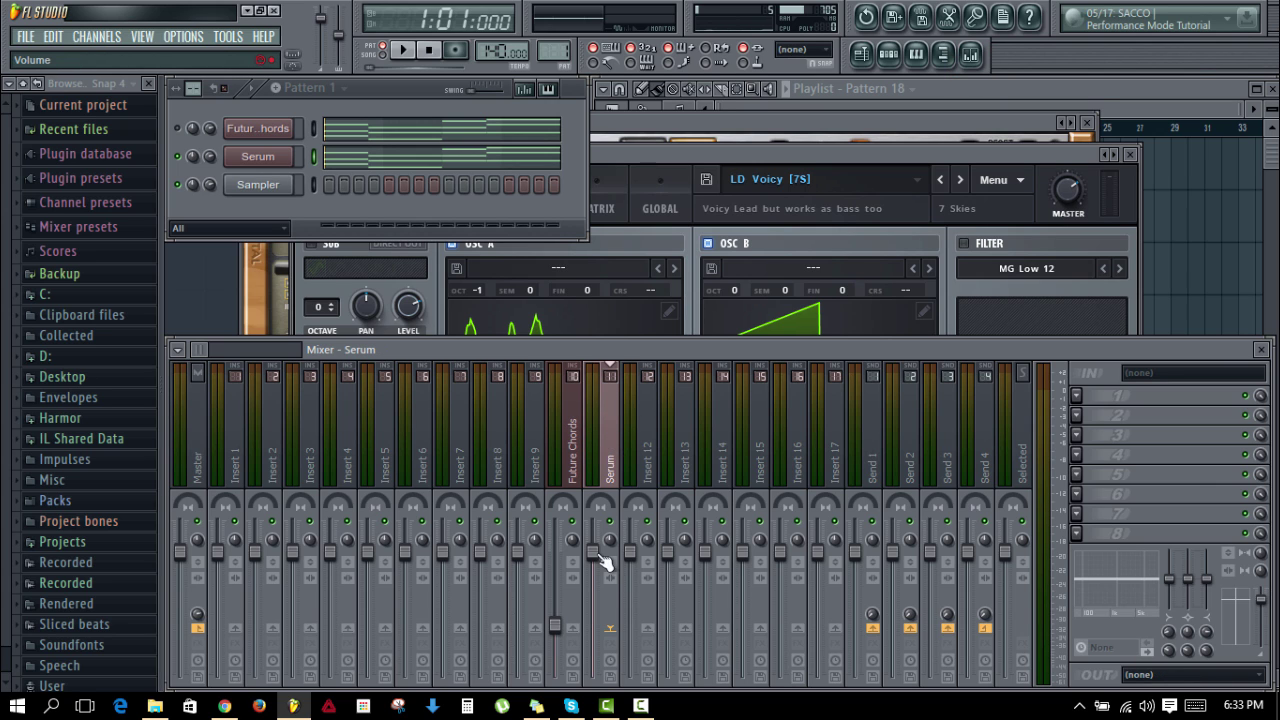
drag(592, 551, 596, 627)
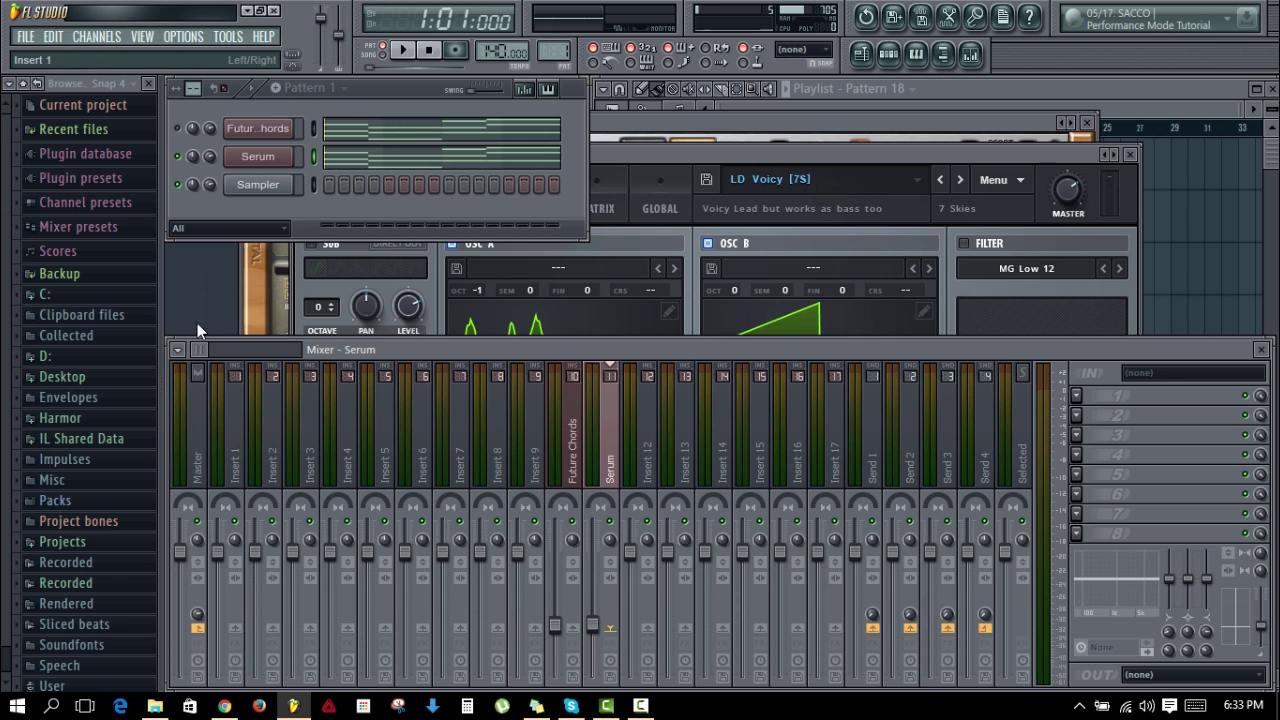
Step: Toggle the Future Chords channel's mute several times, leaving the channel muted
click(178, 129)
click(178, 131)
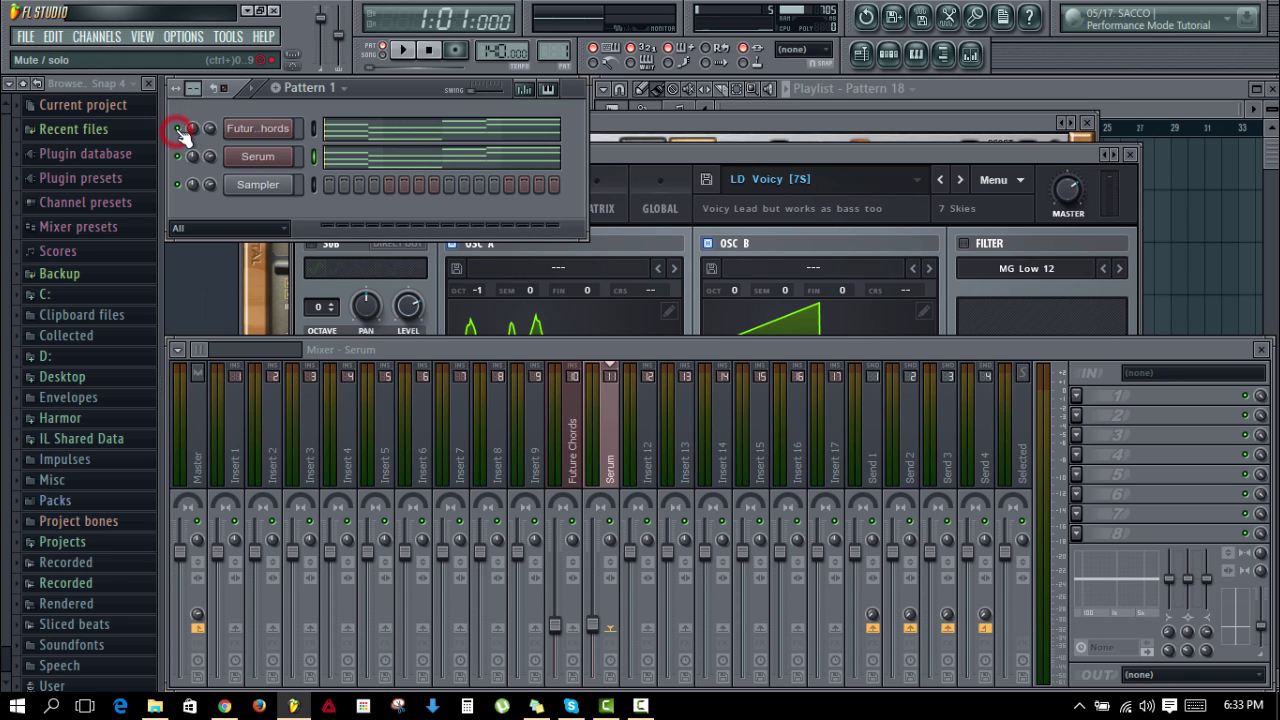
click(179, 130)
click(179, 130)
click(179, 130)
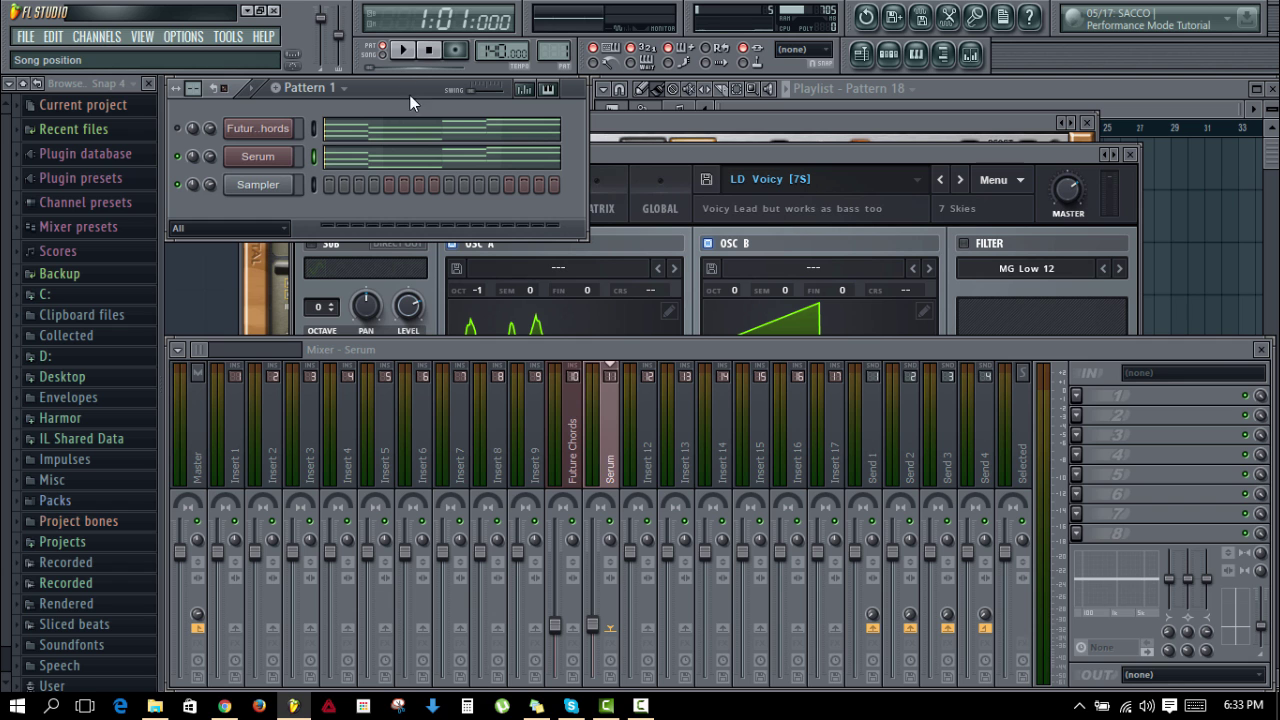
Step: Play back the pattern with the Serum sound and set its mixer track's volume to 45% (-14.4 dB)
key(space)
click(592, 627)
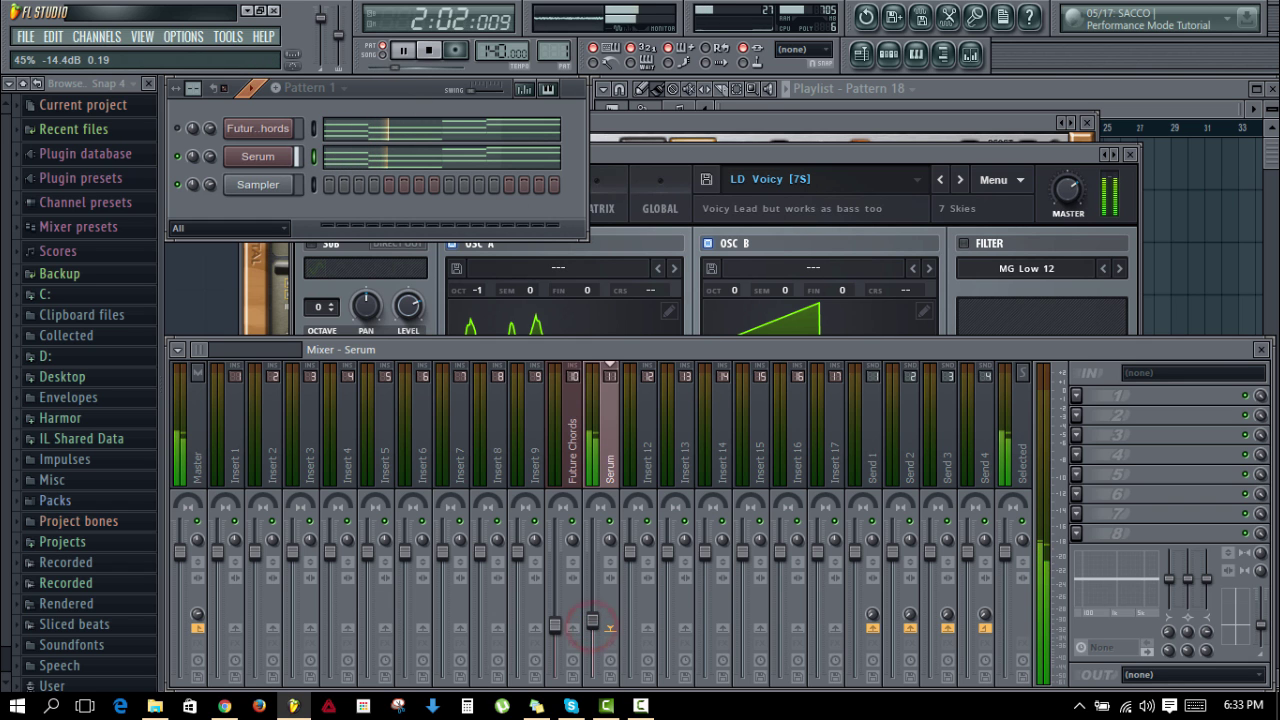
click(714, 150)
drag(684, 146, 606, 199)
key(space)
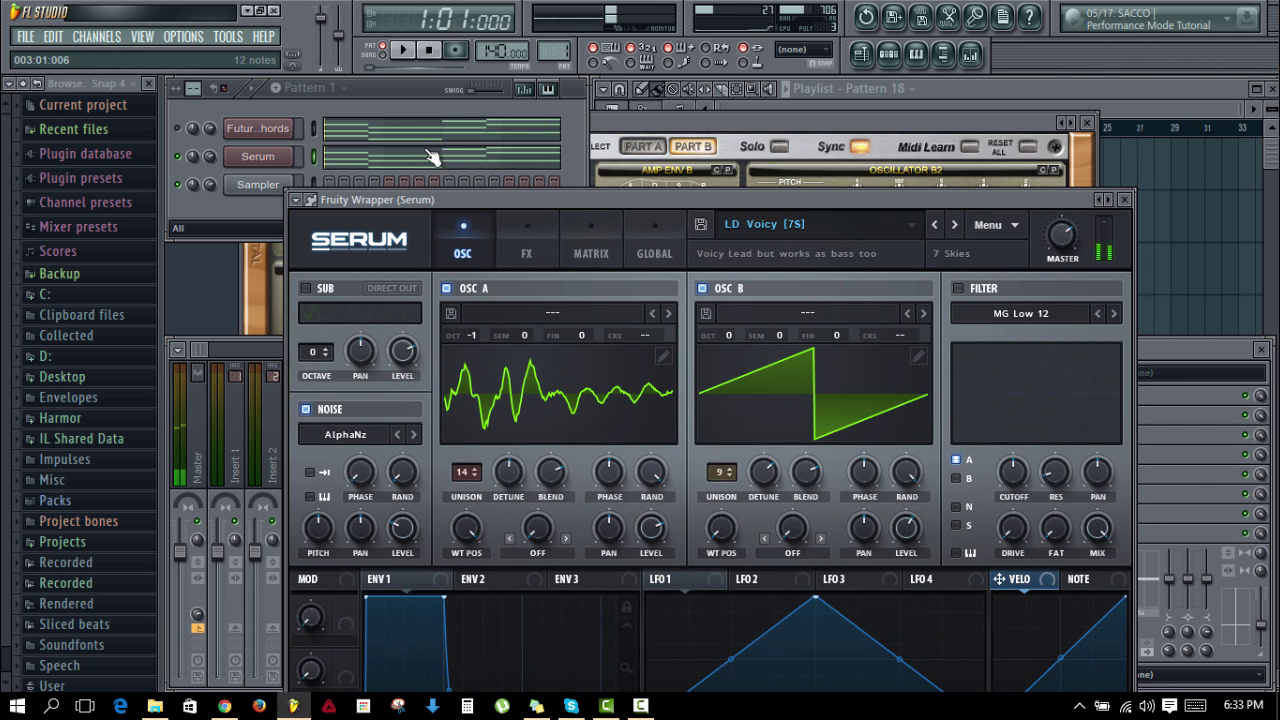
Step: Try transposing all of the Serum channel's chord notes one octave up in the piano roll, then close it
click(380, 163)
key(ctrl+a)
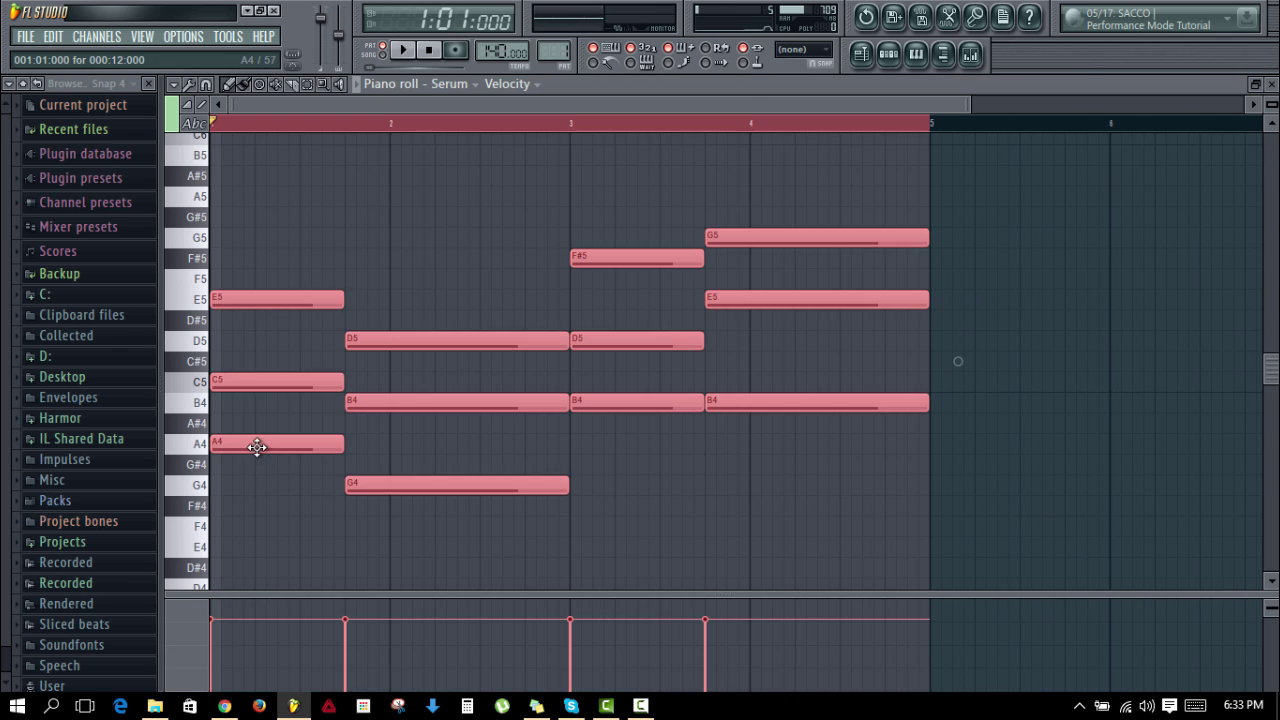
drag(257, 447, 214, 196)
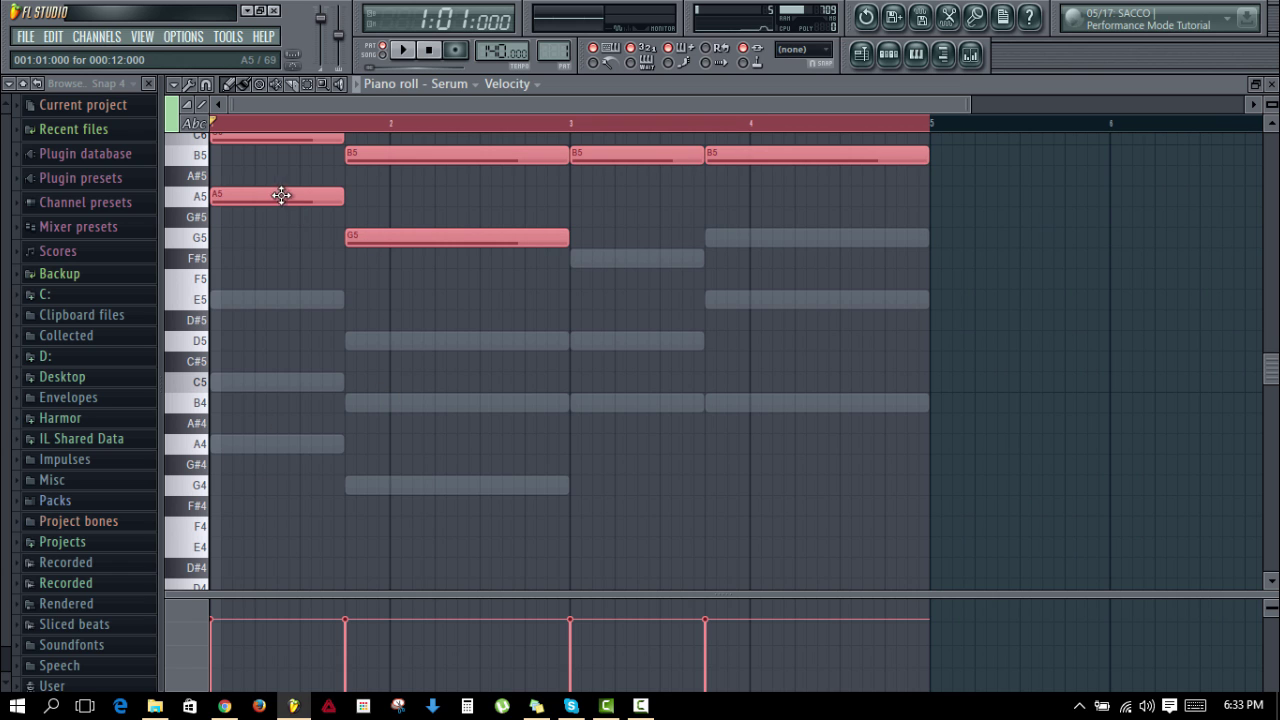
drag(280, 194, 243, 420)
click(258, 543)
key(ctrl+a)
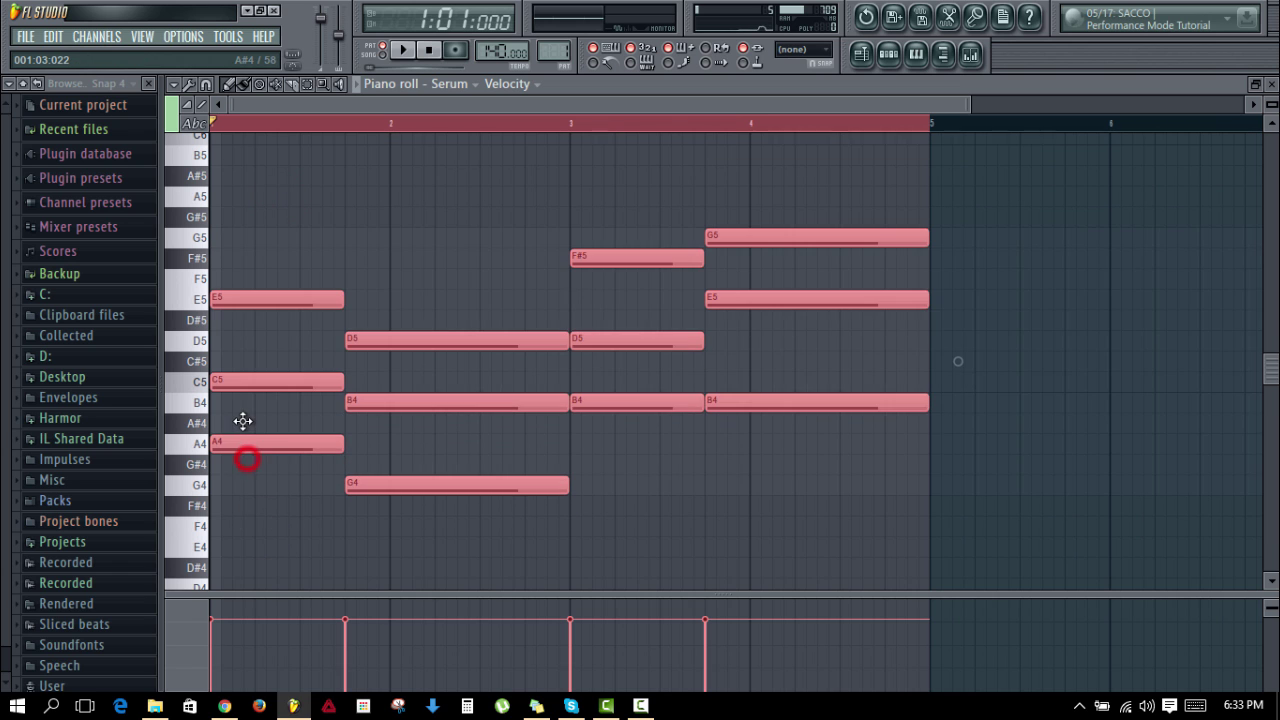
click(270, 507)
key(ctrl+a)
drag(257, 451, 253, 198)
ctrl+click(272, 312)
key(Escape)
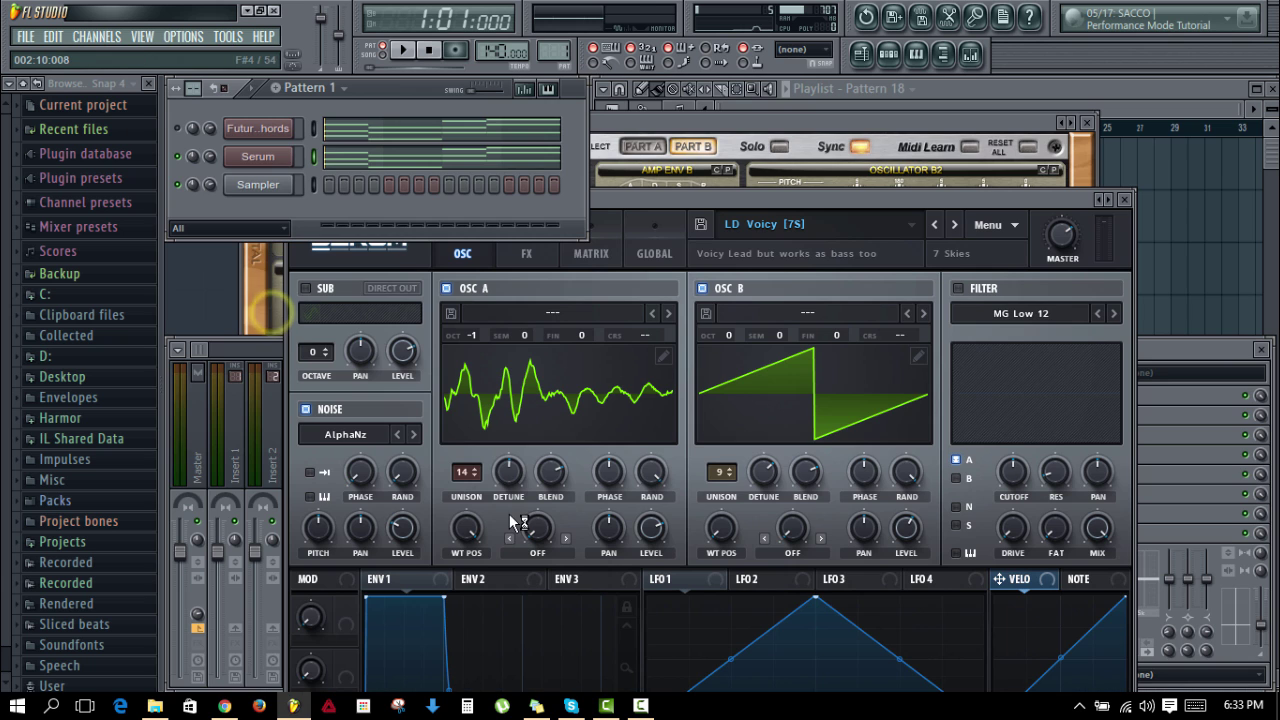
Step: Play back the pattern to listen to Serum's LD Voicy sound, and stop playback
key(space)
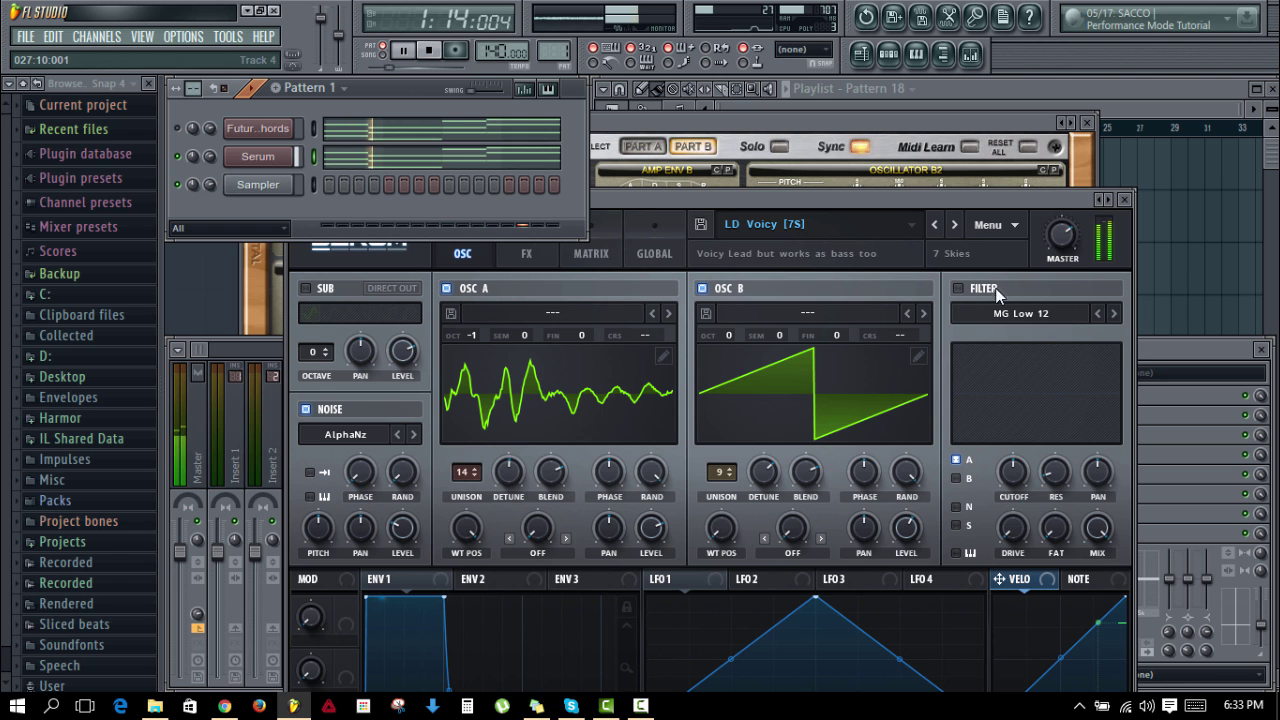
click(781, 200)
drag(781, 200, 775, 128)
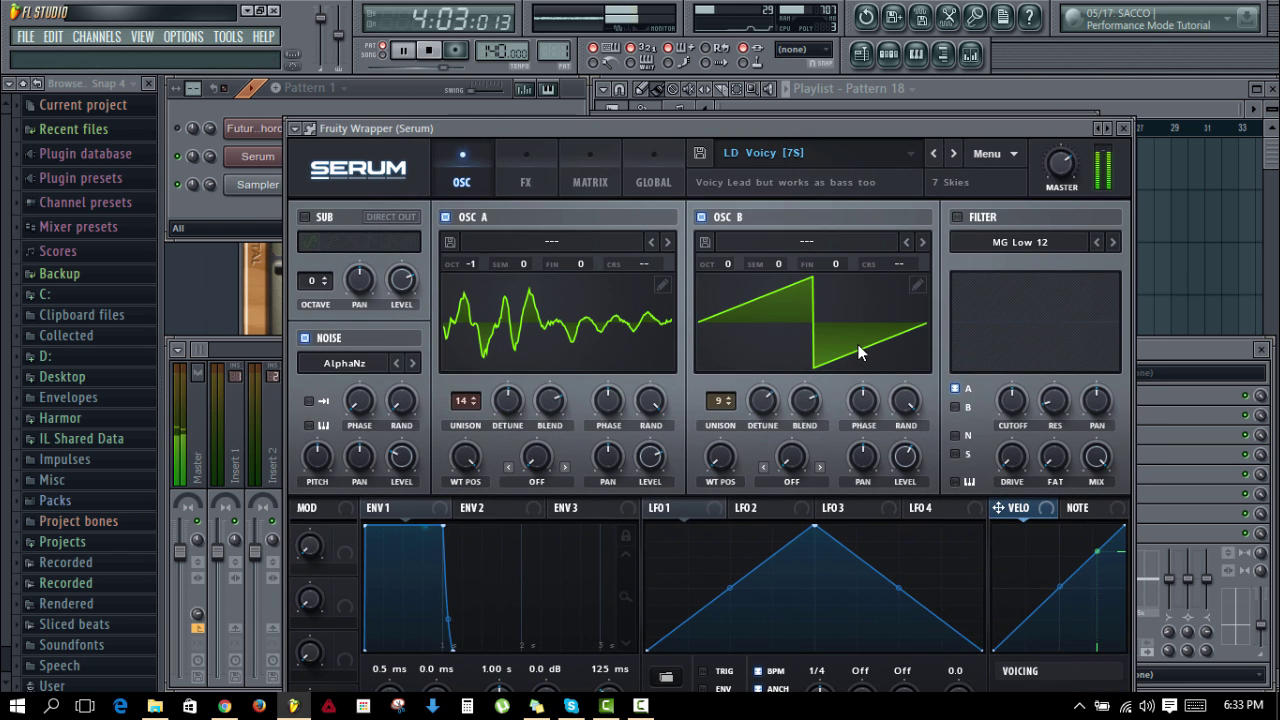
key(space)
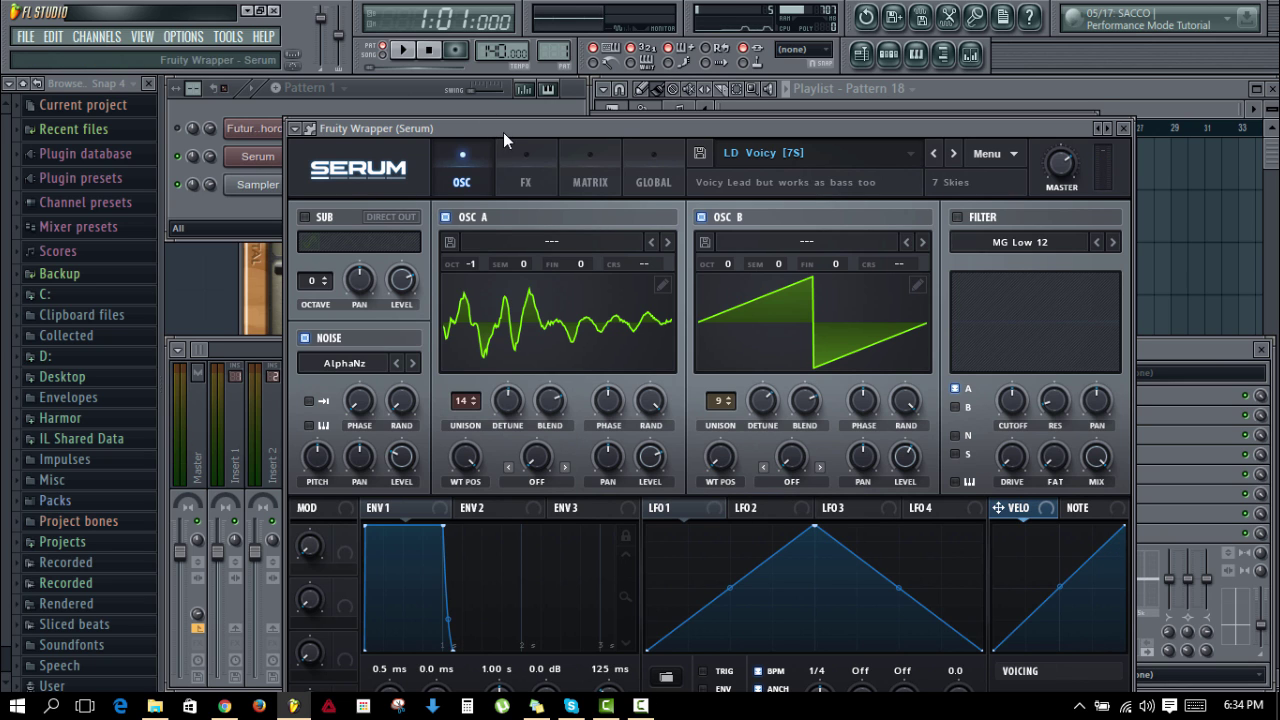
Step: While the pattern plays, lower the detune of Serum's oscillators A and B and set oscillator A's level to 64%
drag(507, 129, 460, 74)
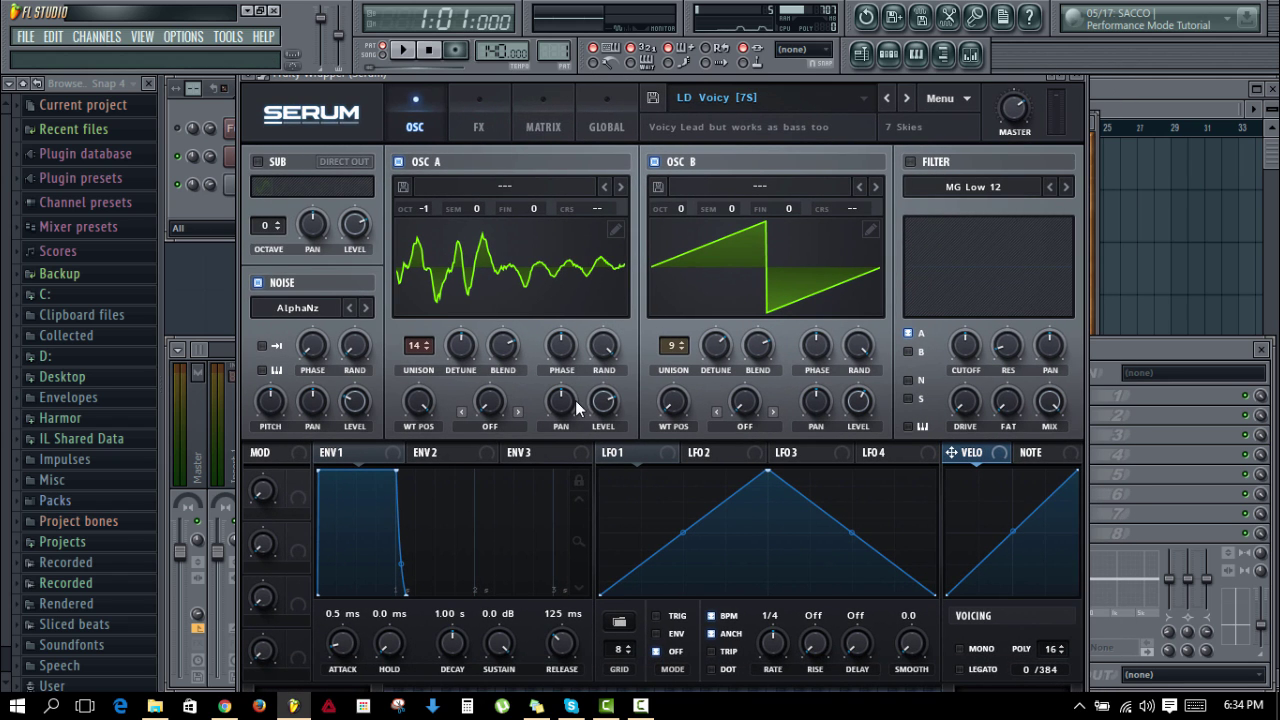
key(space)
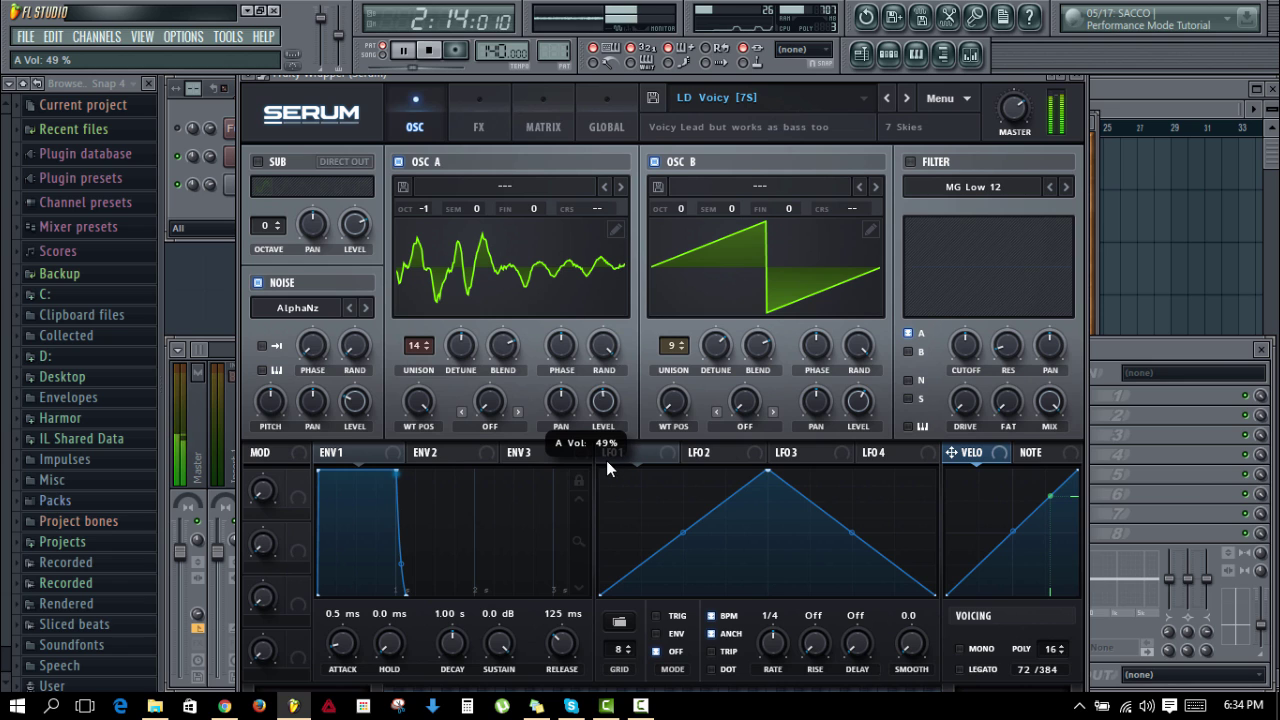
drag(611, 477, 609, 480)
drag(452, 346, 453, 378)
drag(721, 345, 713, 378)
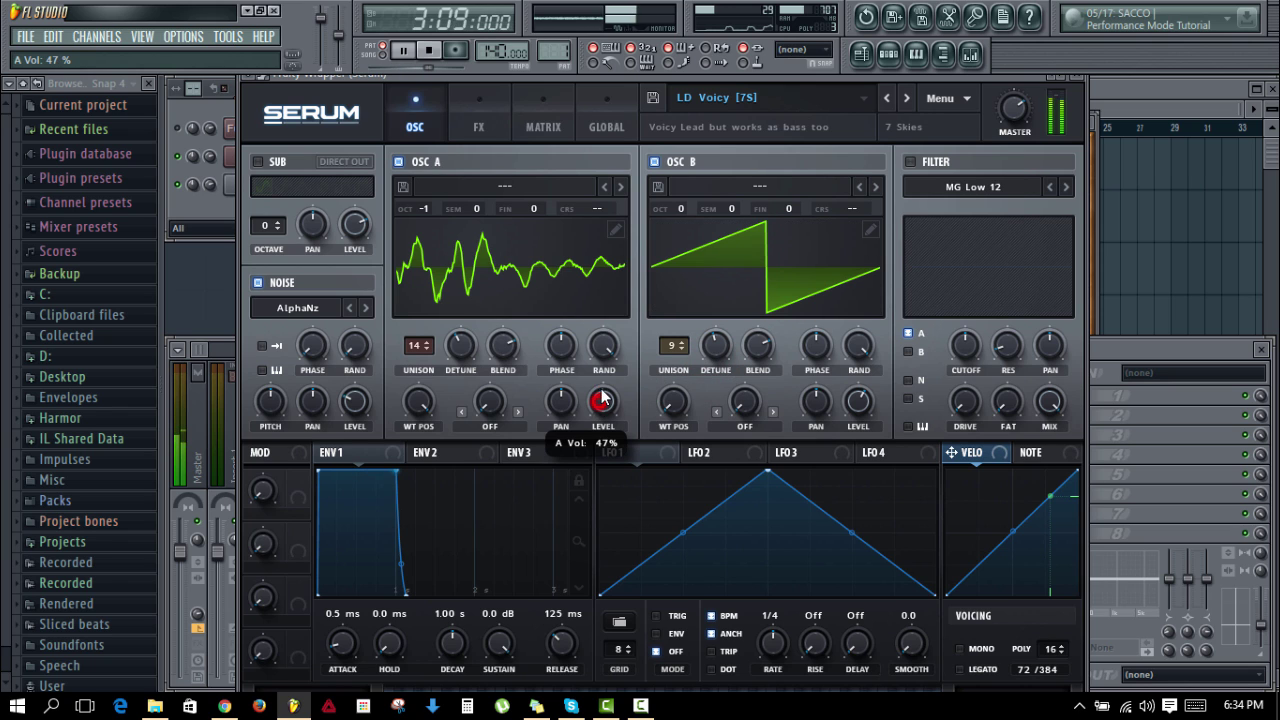
mouse_move(601, 399)
mouse_down()
mouse_move(607, 357)
mouse_move(607, 393)
mouse_up()
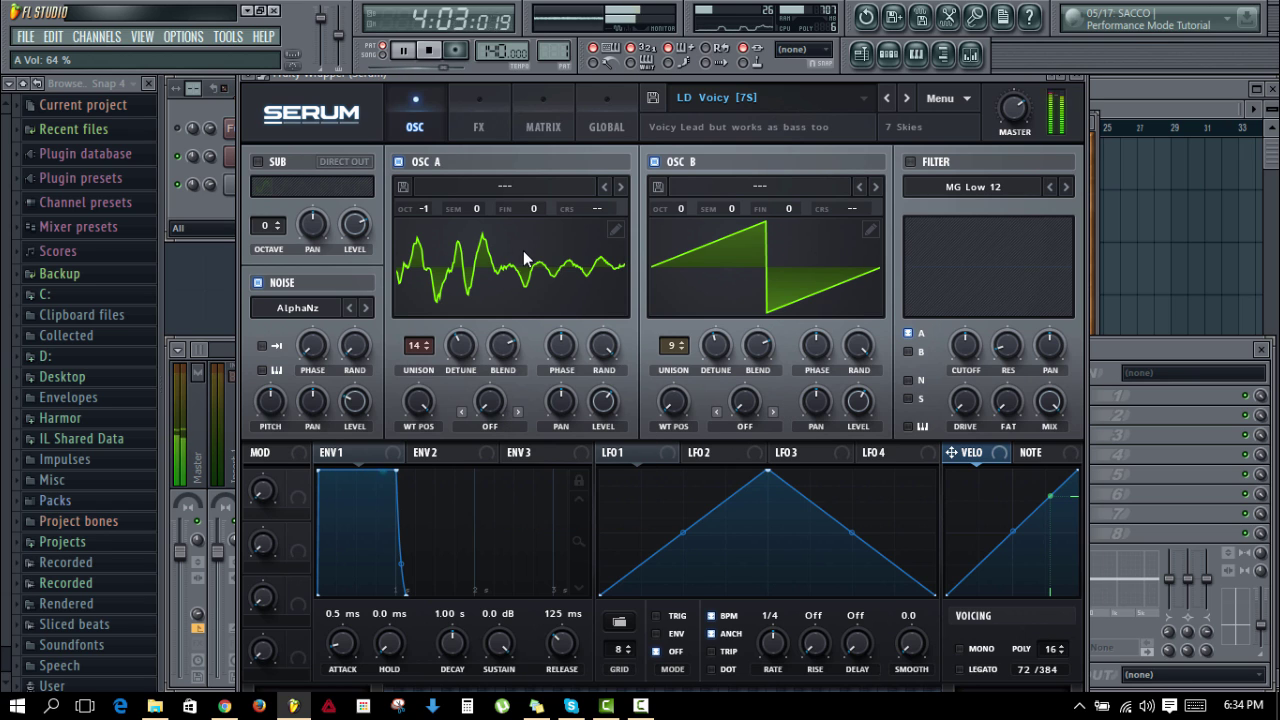
Step: Open the Serum channel's chord notes in the piano roll and stop playback
click(229, 120)
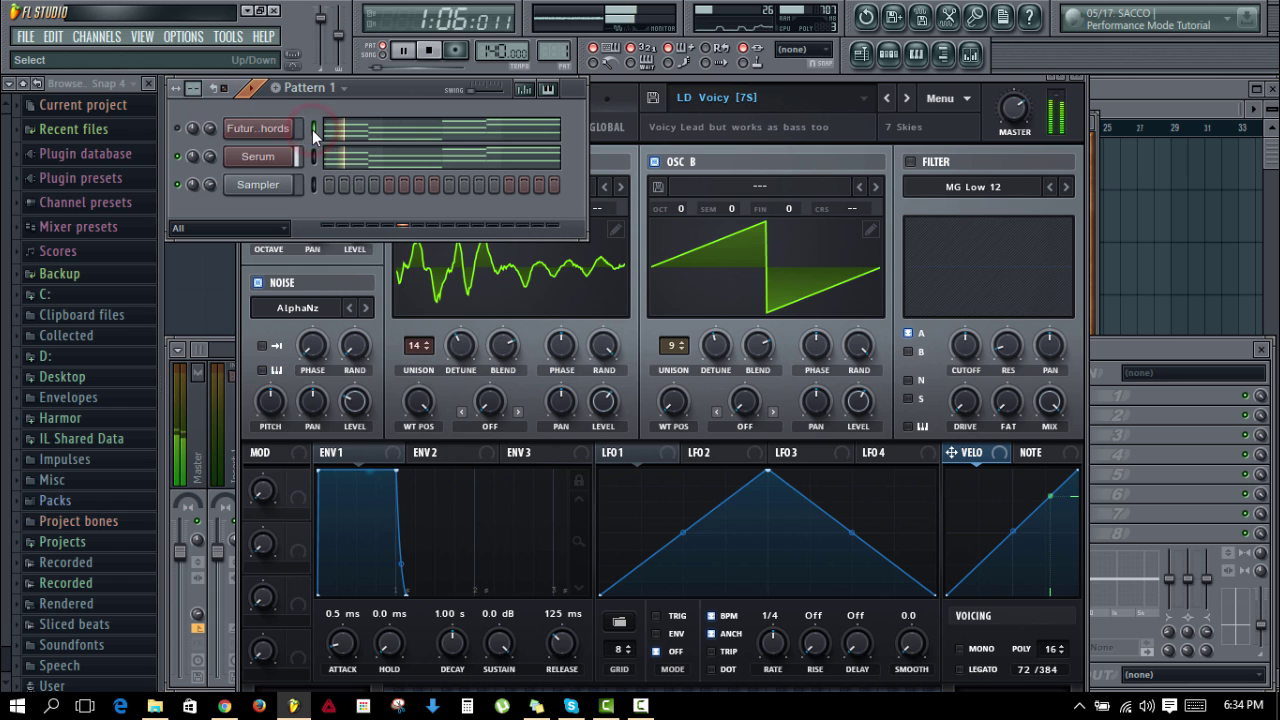
click(370, 165)
key(ctrl+a)
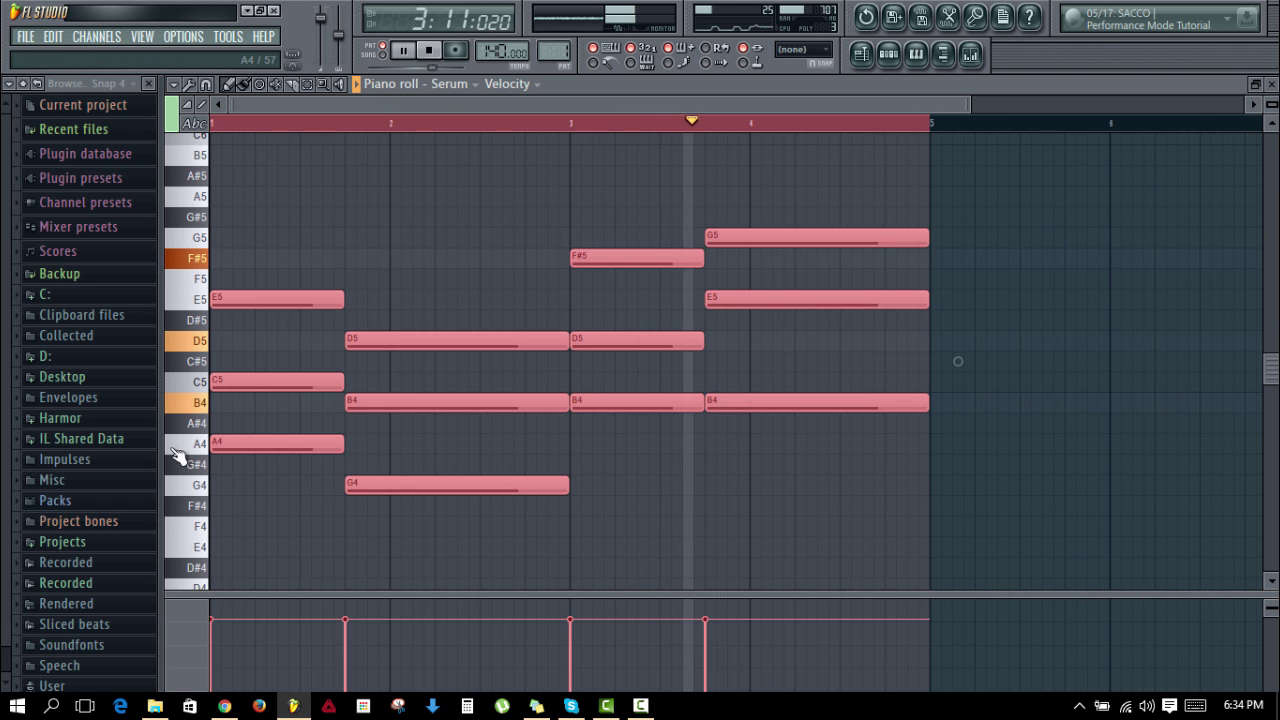
drag(248, 444, 220, 443)
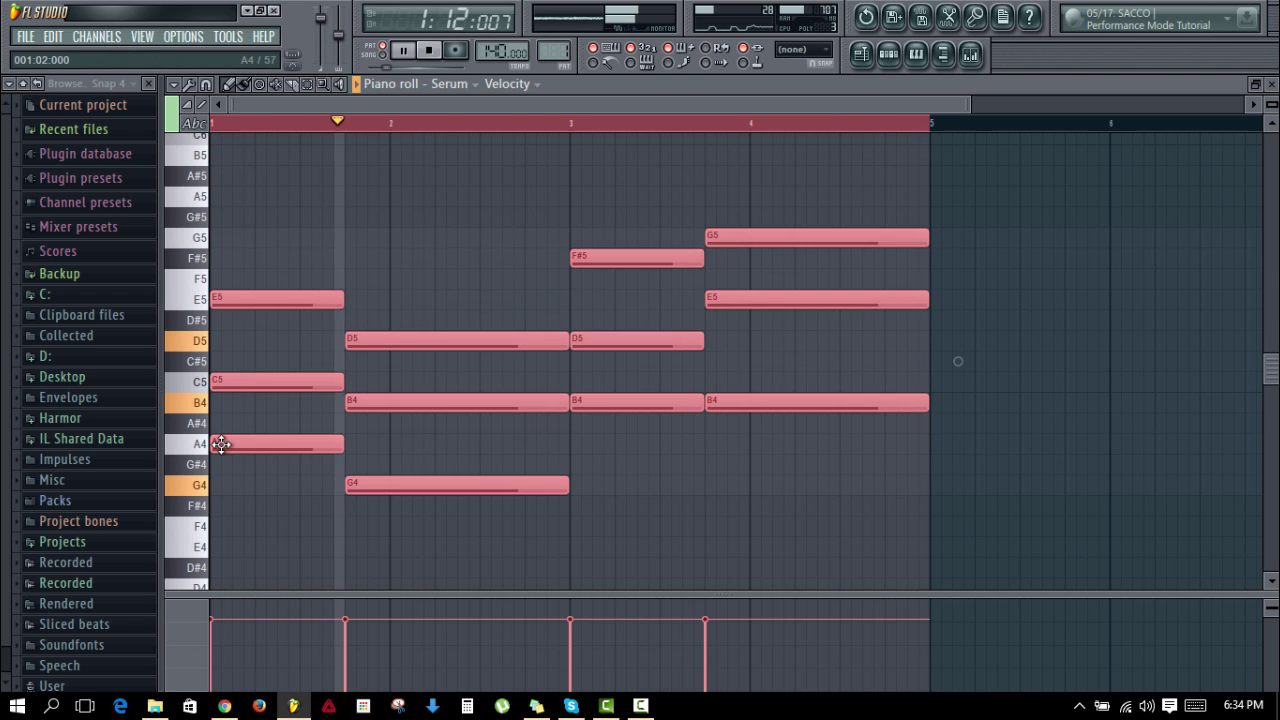
click(283, 505)
key(space)
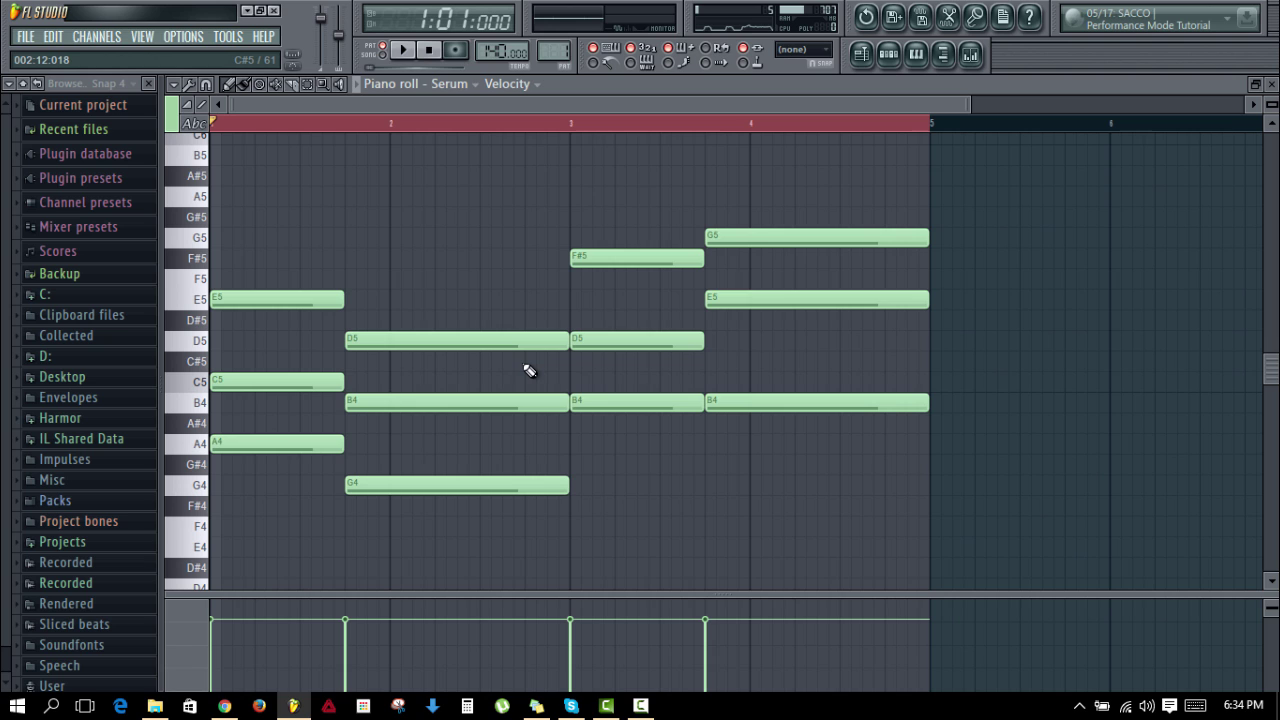
Step: Move the notes C5, B4, D5 and E5, one from each successive Serum chord, up one octave and play back the pattern
click(263, 384)
shift+click(471, 402)
shift+click(639, 340)
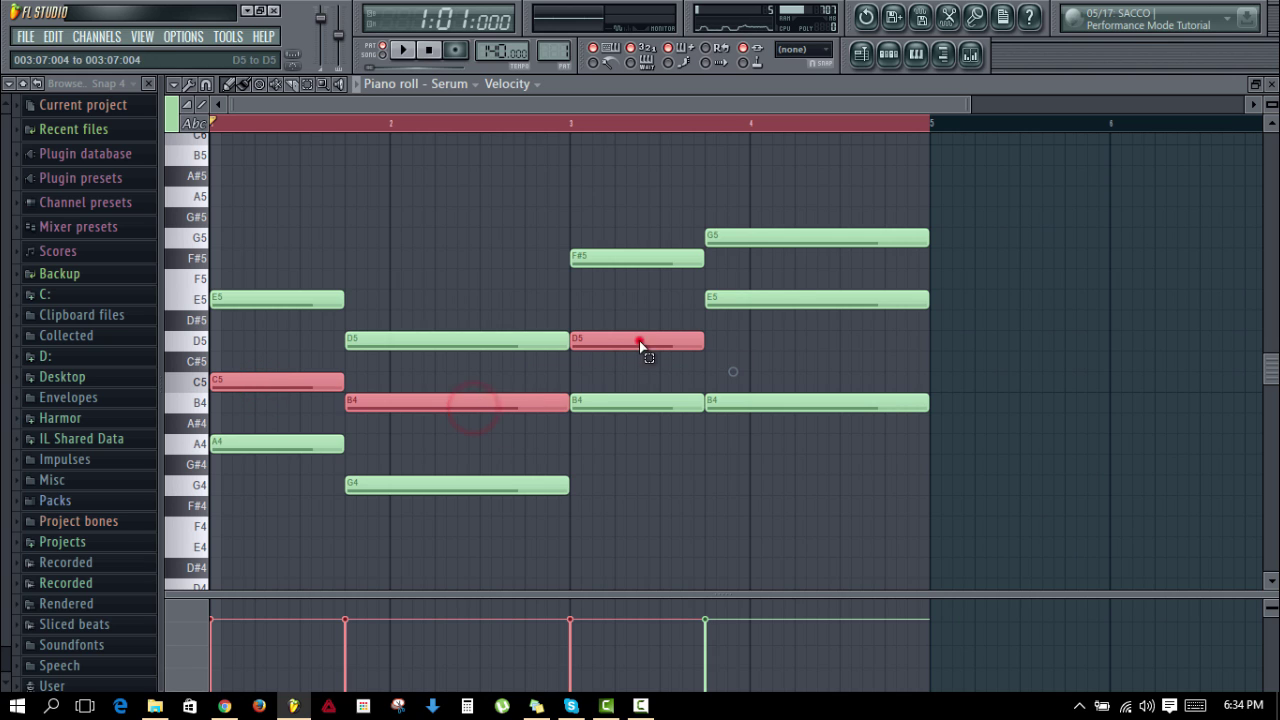
shift+click(792, 305)
drag(258, 381, 256, 284)
key(space)
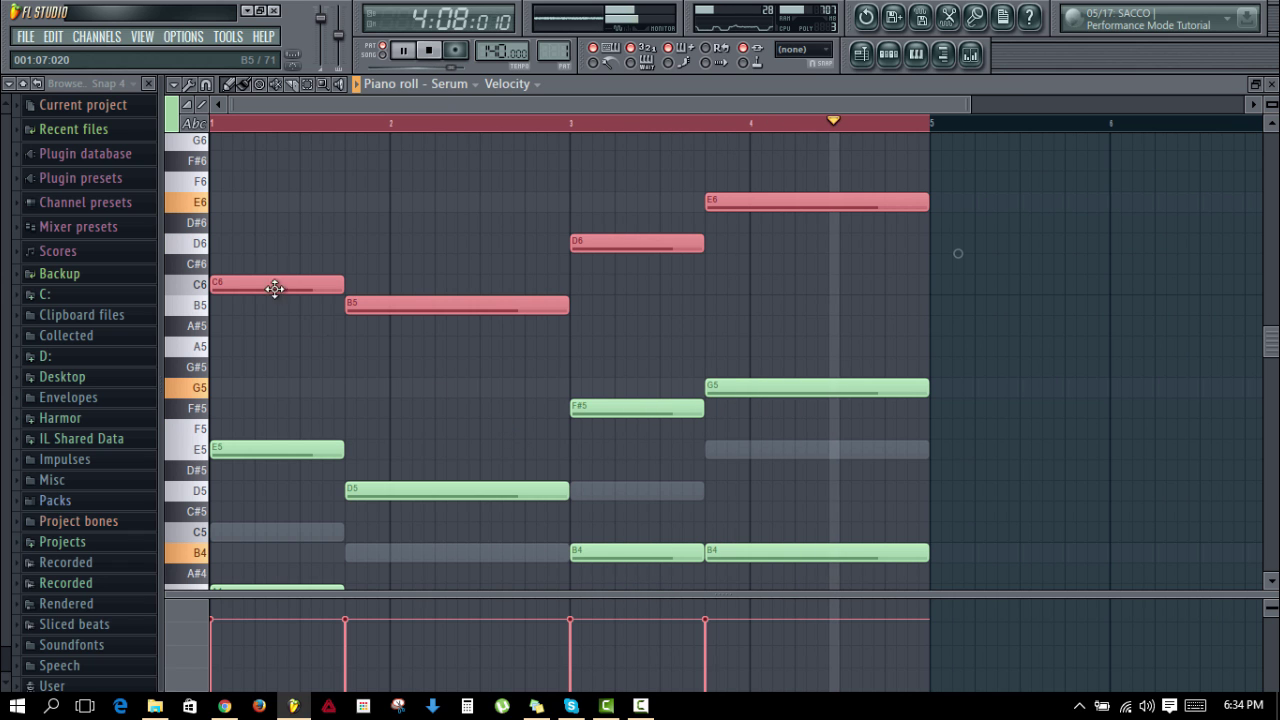
Step: Stop playback, move the four raised notes back down one octave and deselect them
key(space)
drag(271, 280, 233, 524)
click(434, 309)
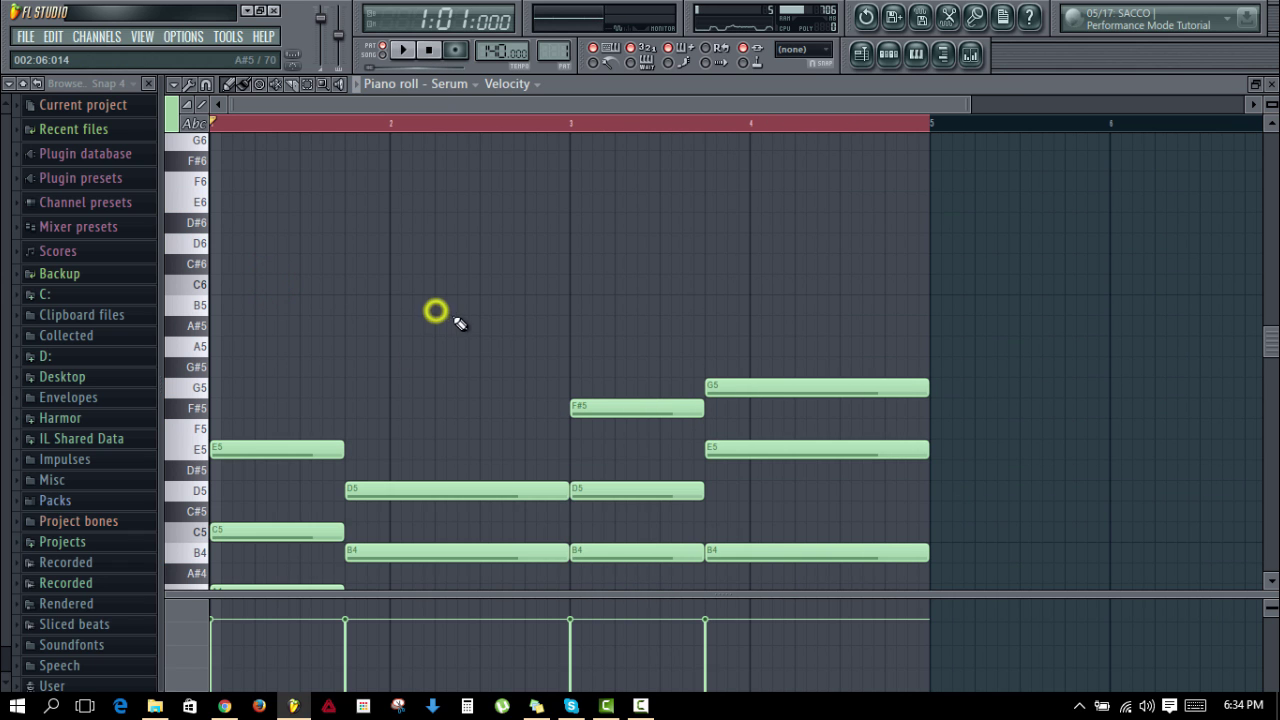
Step: Move all of the Serum chord notes up one octave, with the first chord's lowest note on A5, and deselect them
scroll(457, 314, down, 3)
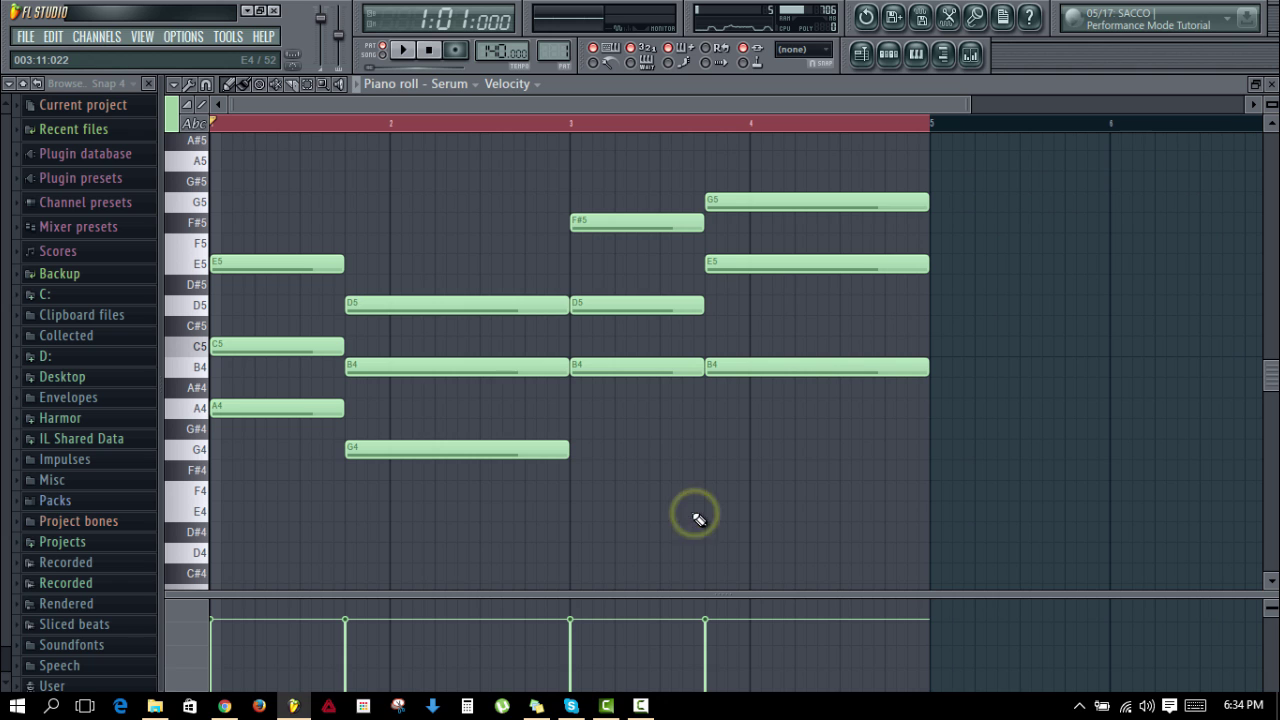
key(ctrl+a)
drag(245, 410, 240, 164)
click(244, 224)
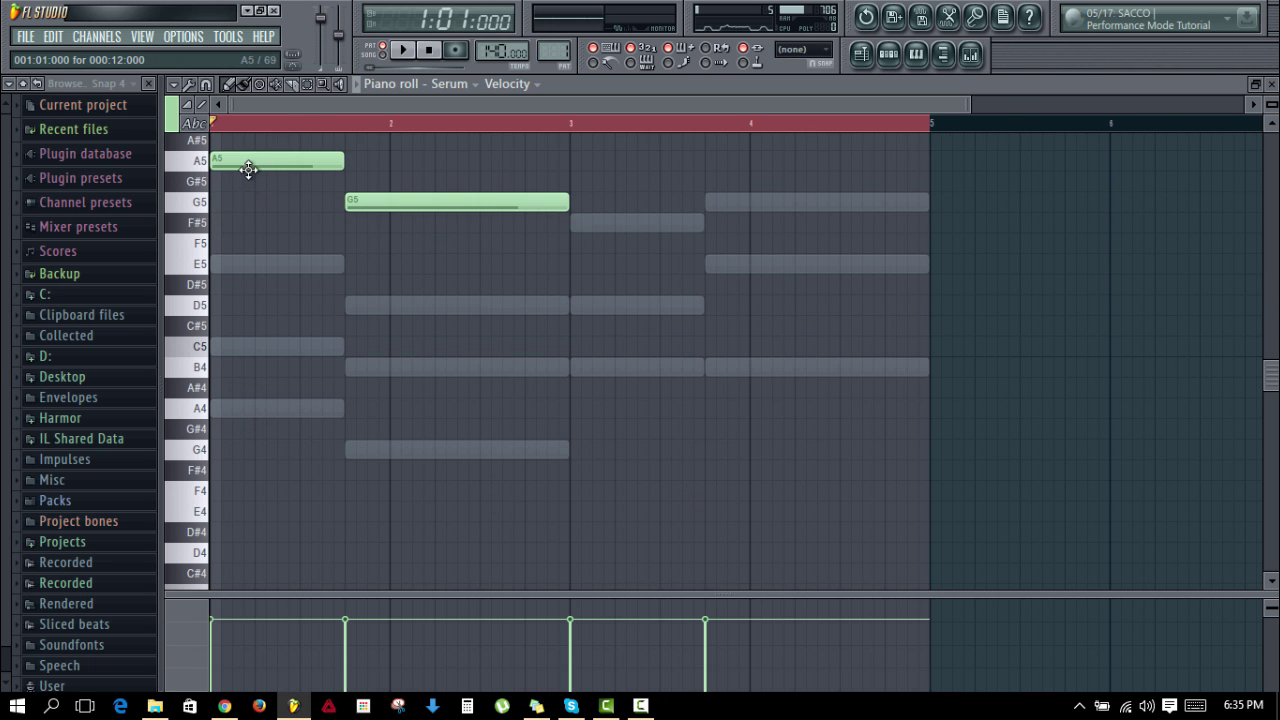
Step: Close the piano roll, audition the raised Serum chords and stop playback
key(Escape)
key(space)
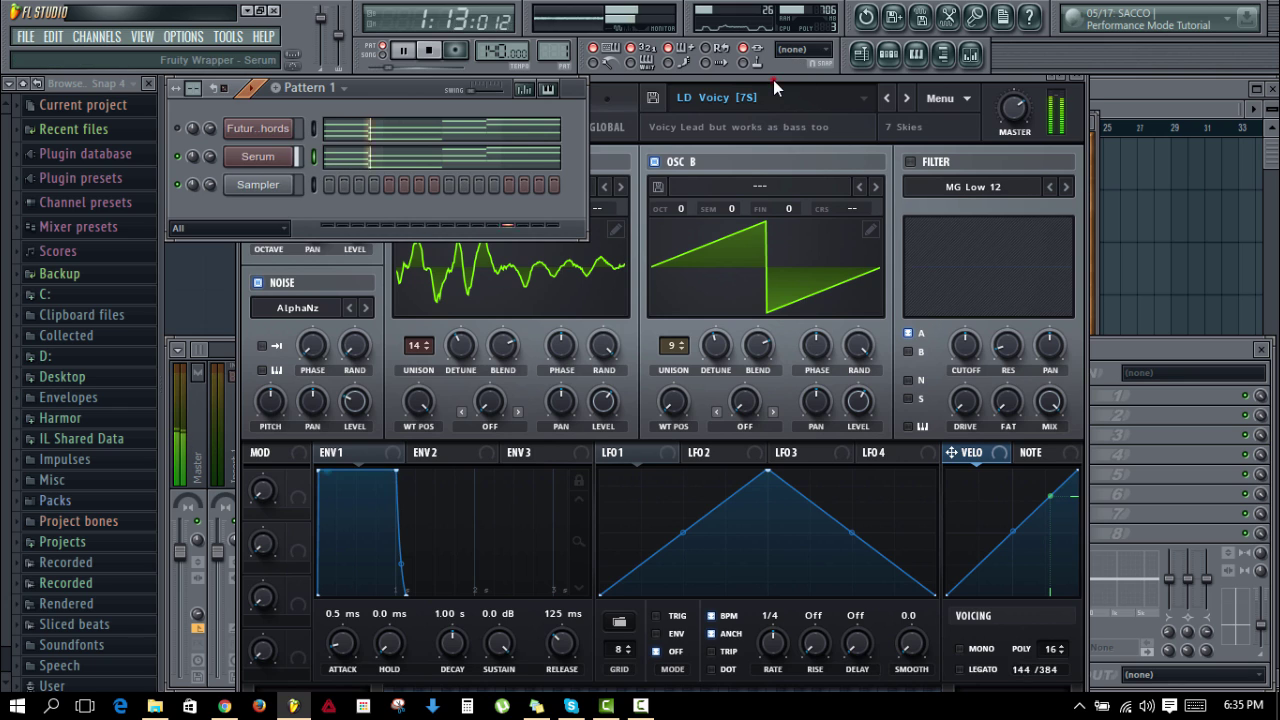
drag(773, 80, 769, 108)
key(space)
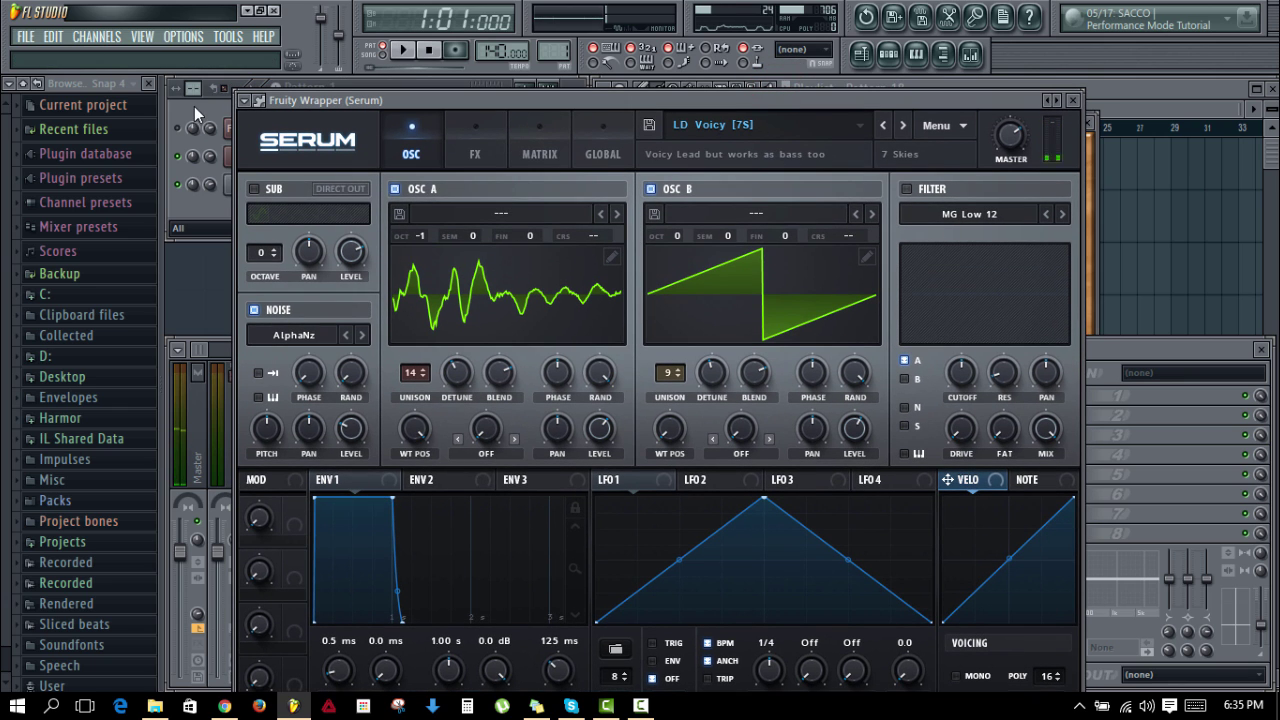
Step: Unmute the Future Chords channel, toggle the Serum channel's mute and play back the pattern briefly
click(178, 125)
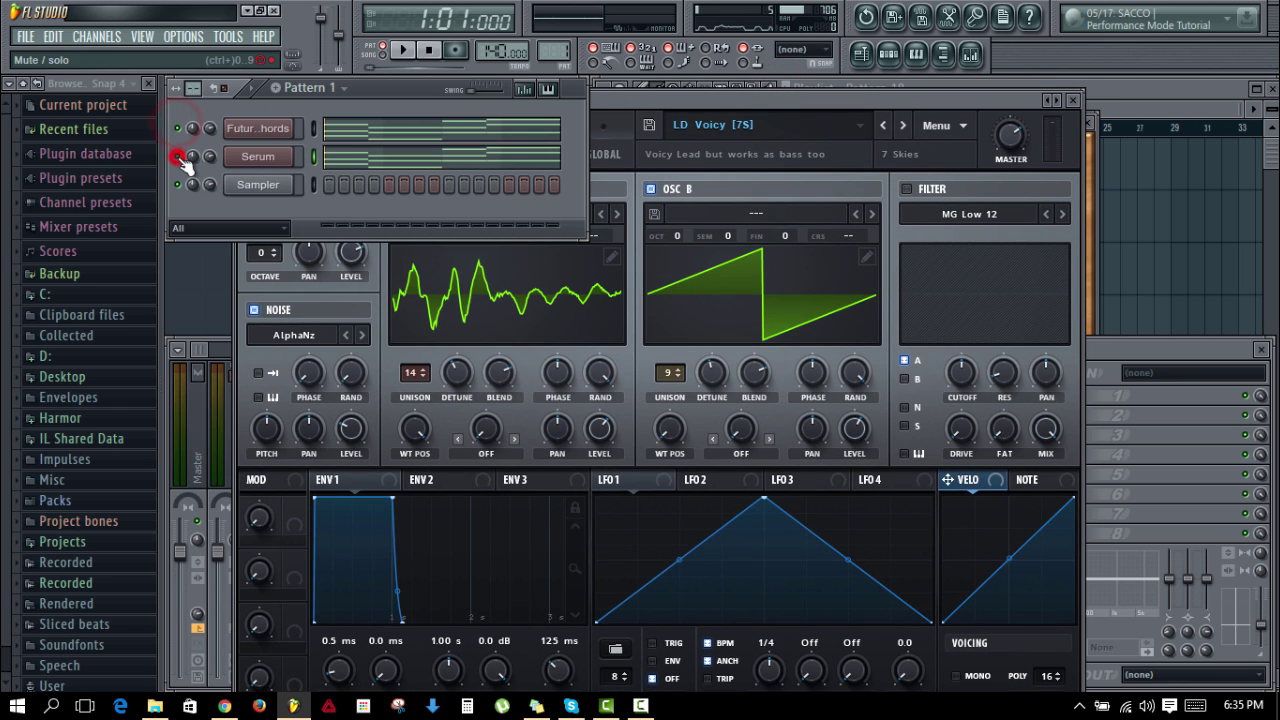
click(178, 156)
key(space)
key(space)
Step: Raise the Serum Env 1 attack to 245 ms and start playback to hear it
click(743, 103)
drag(745, 104, 732, 77)
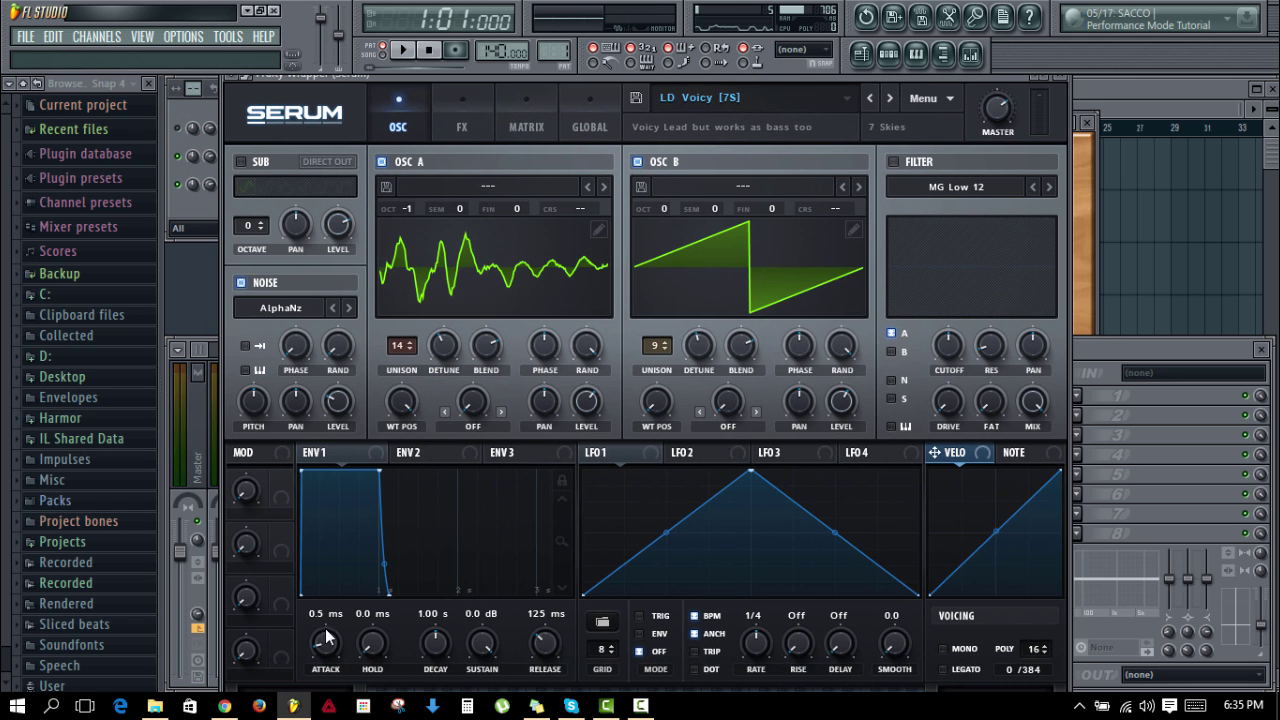
mouse_move(330, 653)
mouse_down()
mouse_move(330, 616)
mouse_move(332, 660)
mouse_up()
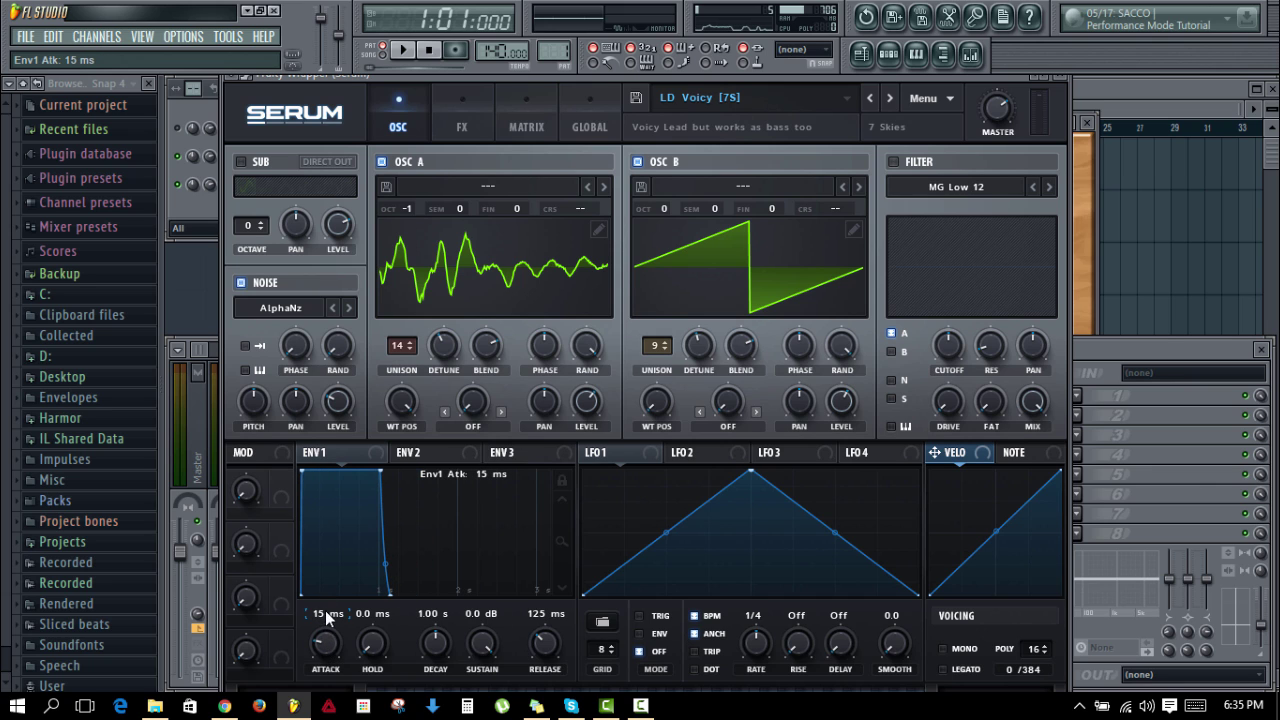
drag(329, 645, 326, 611)
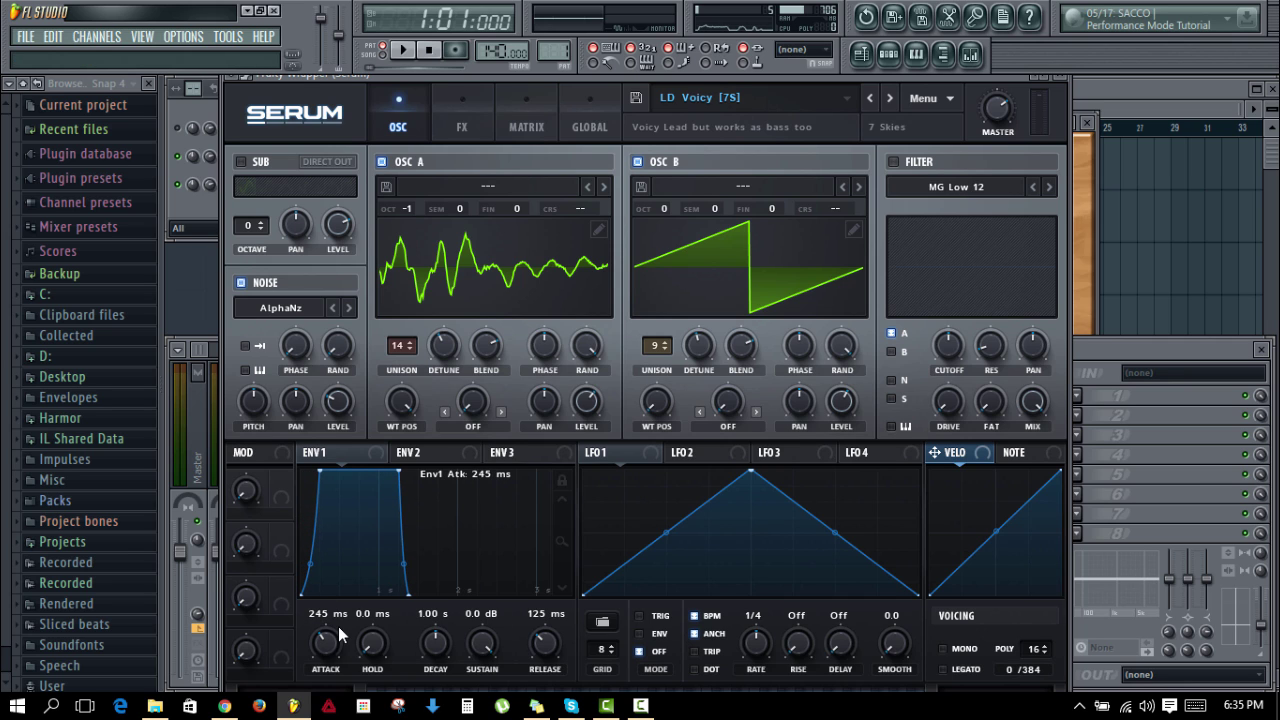
click(405, 50)
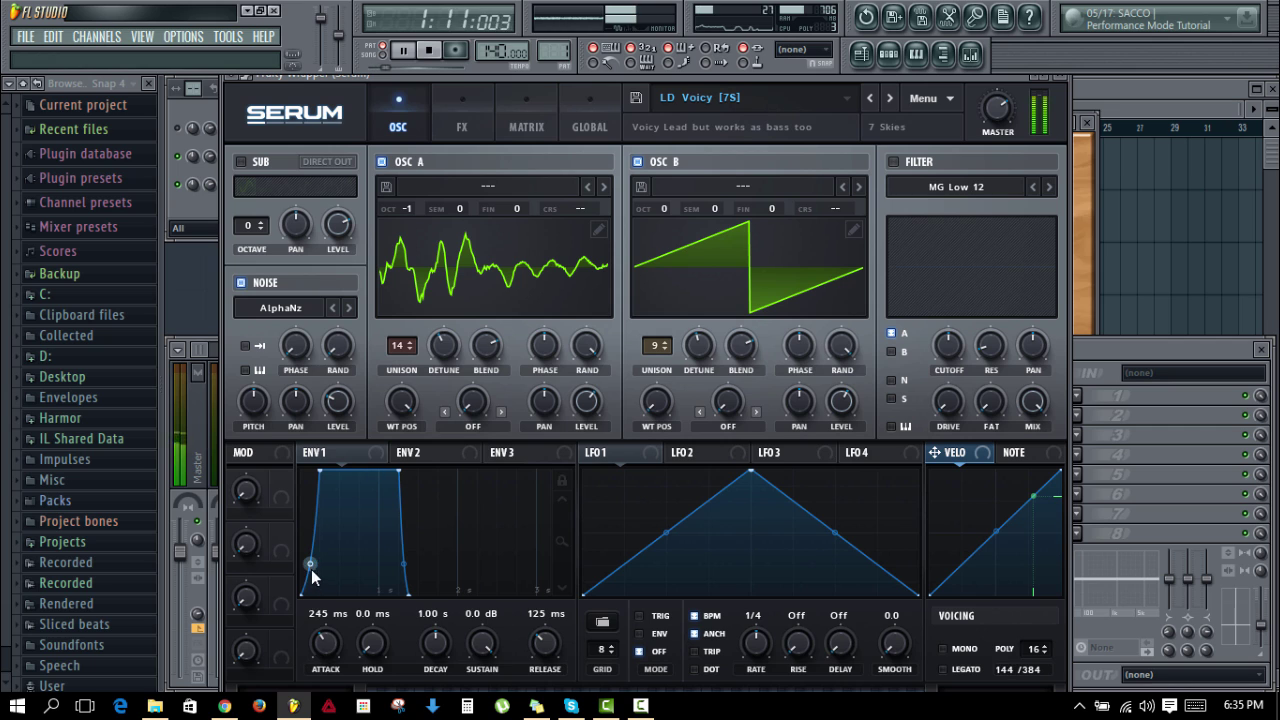
Step: Set the Serum Env 1 attack curve to 47% and the attack time to 182 ms during playback
drag(324, 645, 329, 649)
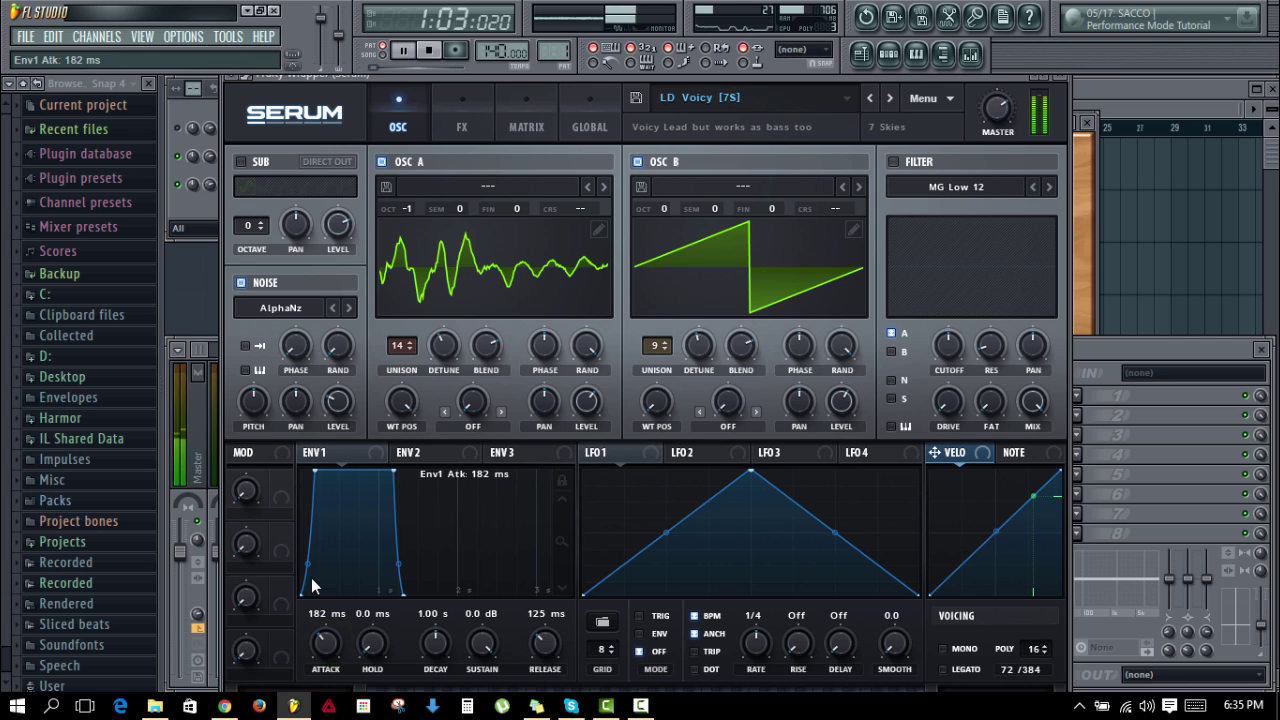
drag(329, 648, 329, 648)
drag(302, 545, 308, 555)
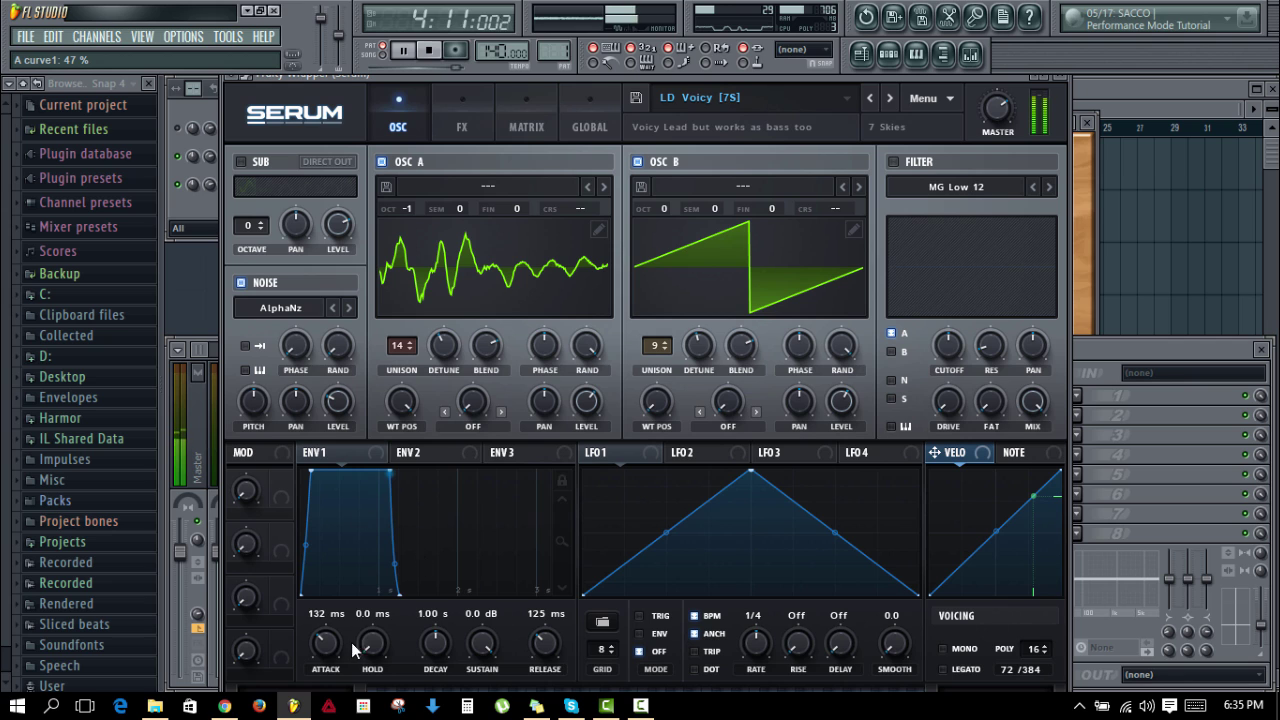
drag(331, 648, 333, 647)
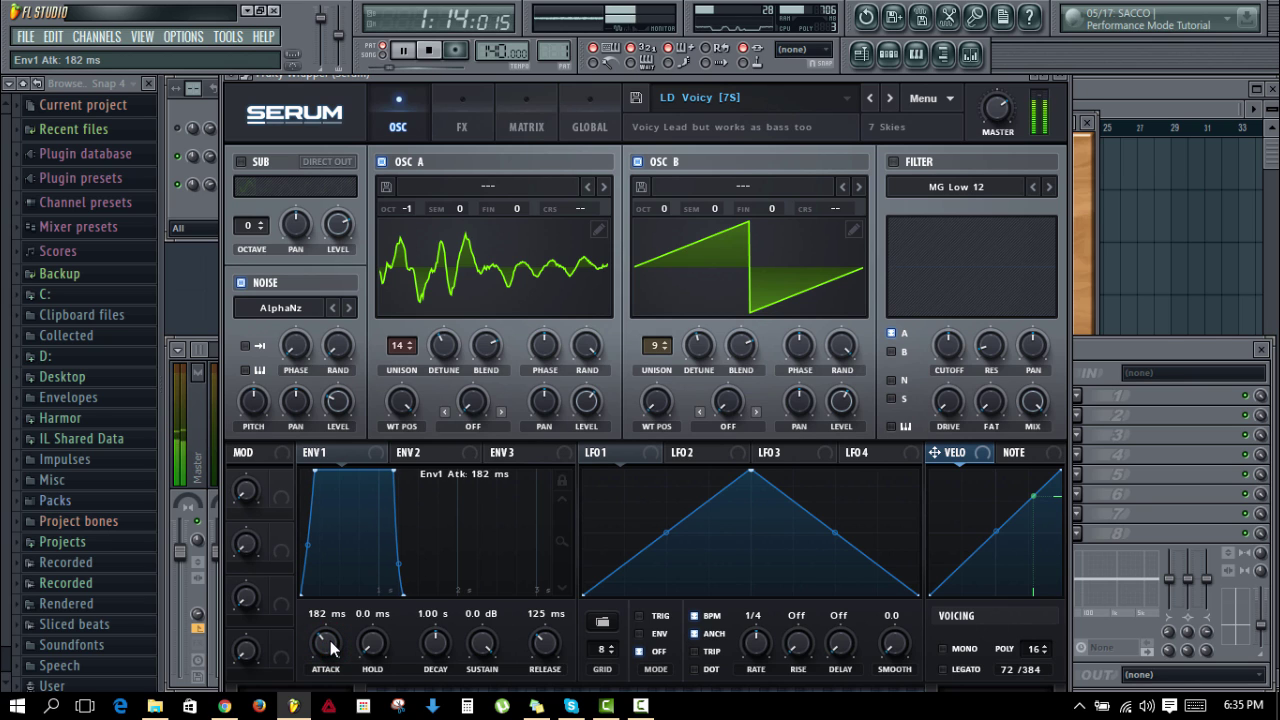
Step: Set the Serum Env 1 attack to 275 ms while both layers play, and stop playback
click(182, 124)
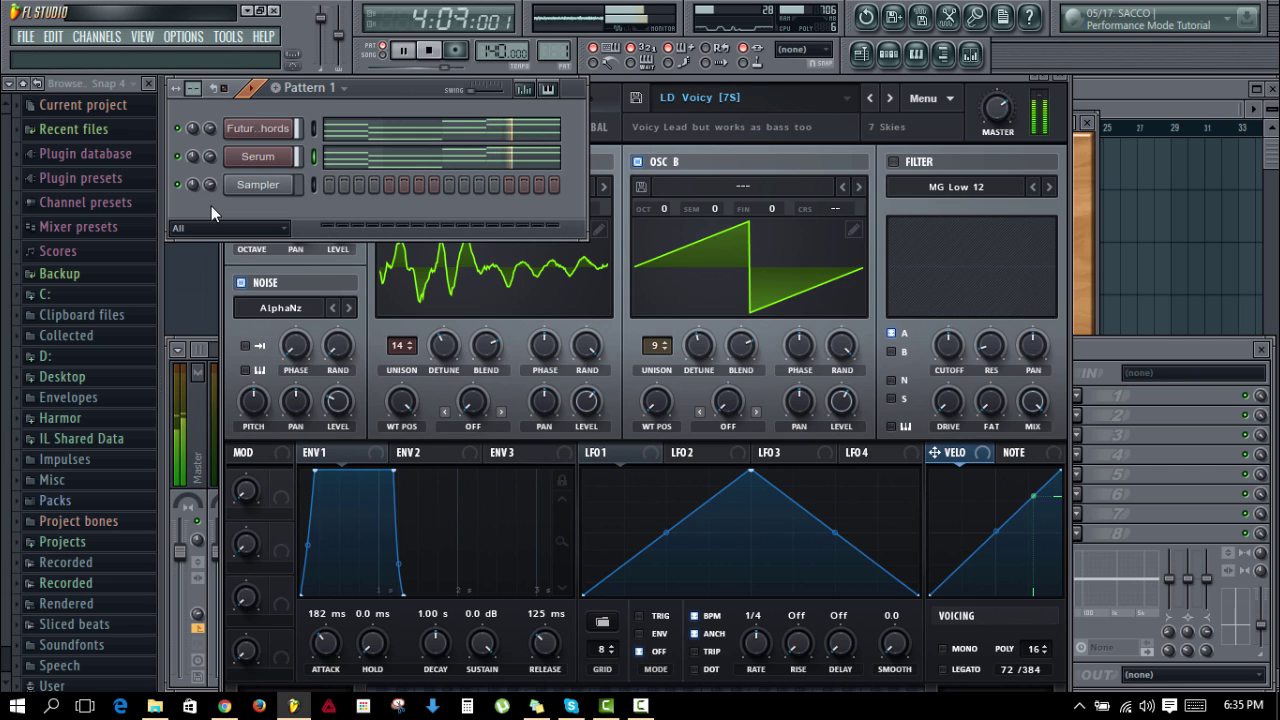
drag(322, 642, 334, 654)
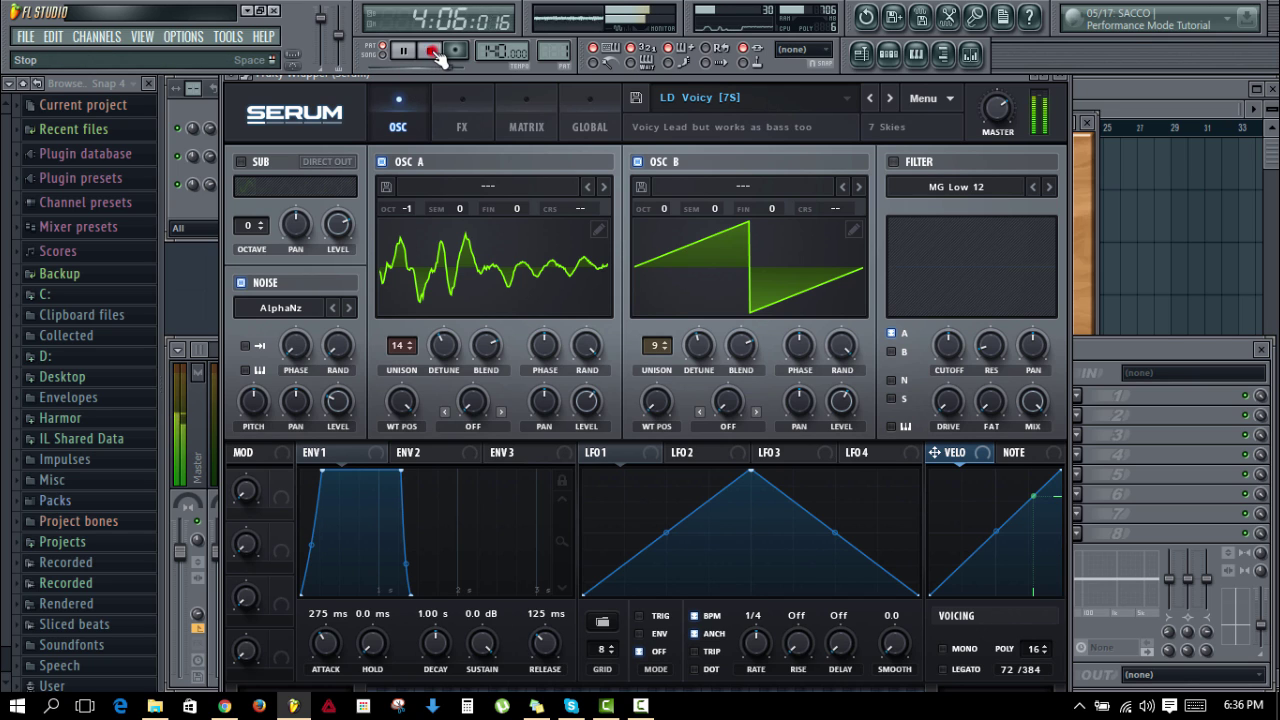
click(435, 52)
Step: Set the project tempo to 150 BPM and play the pattern once to check it
click(203, 106)
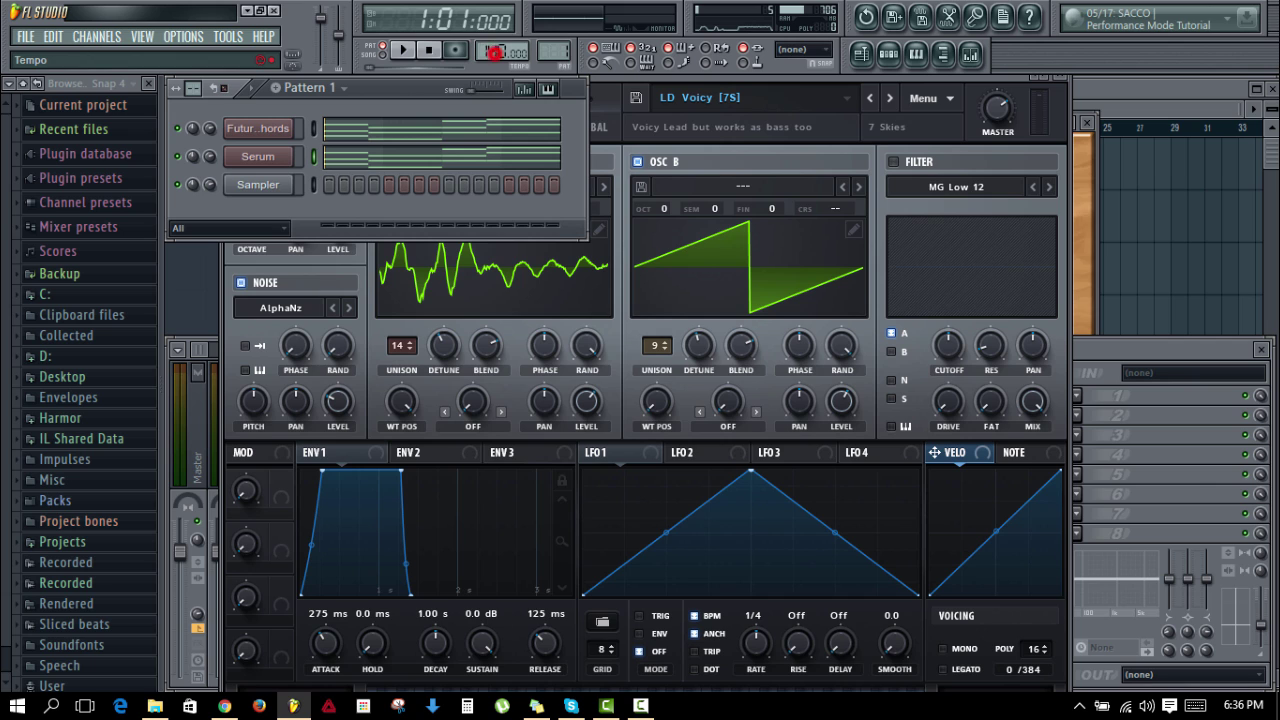
click(494, 52)
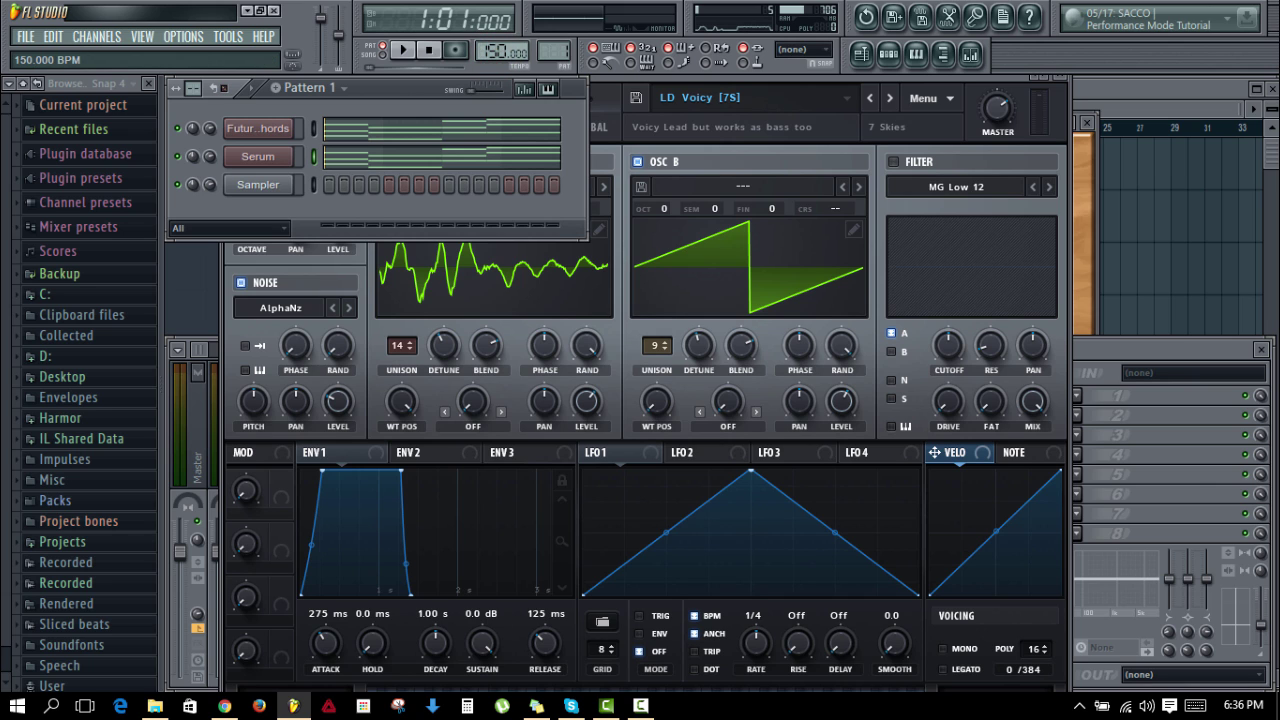
click(403, 50)
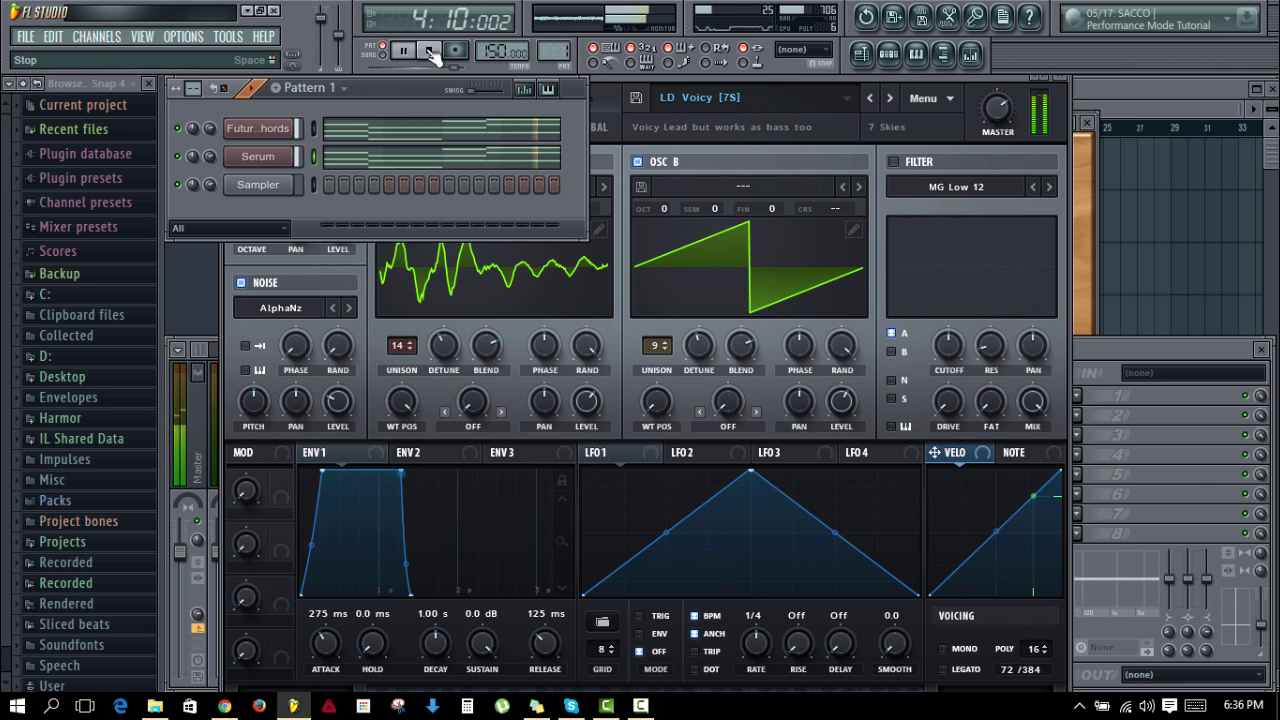
click(429, 51)
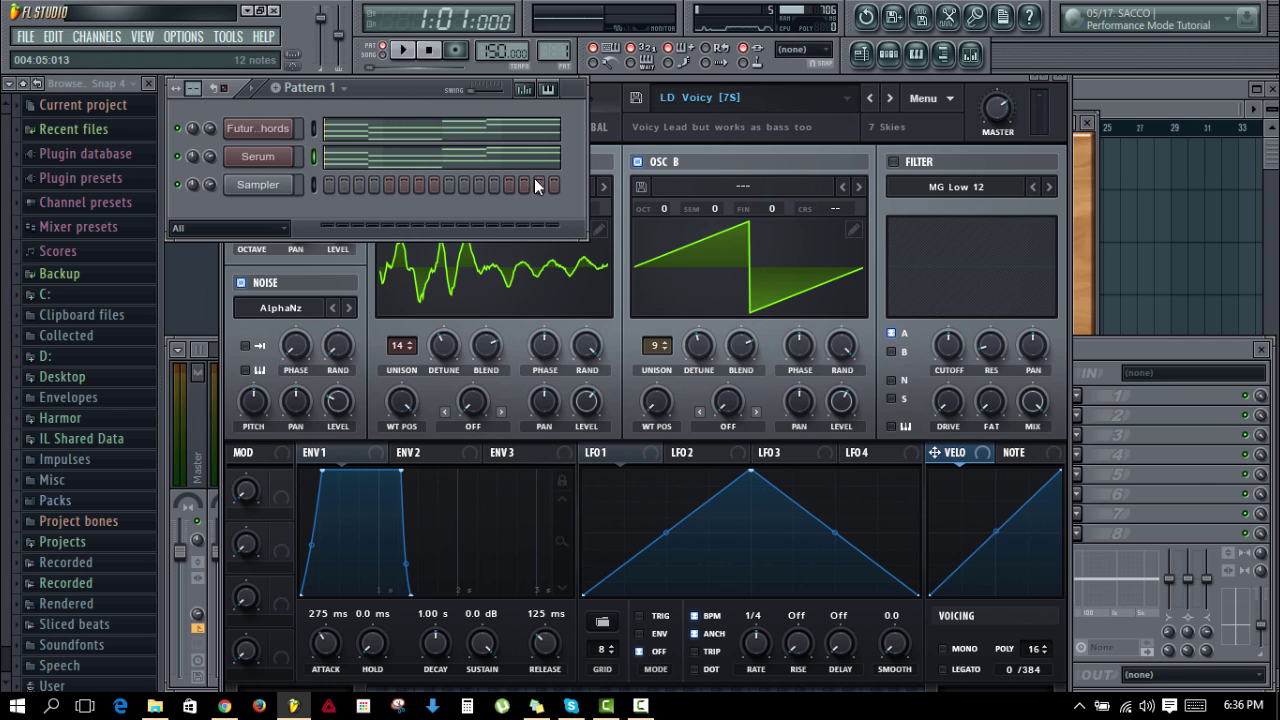
Step: Replace the Sampler channel with a Sylenth1 instrument
right_click(264, 186)
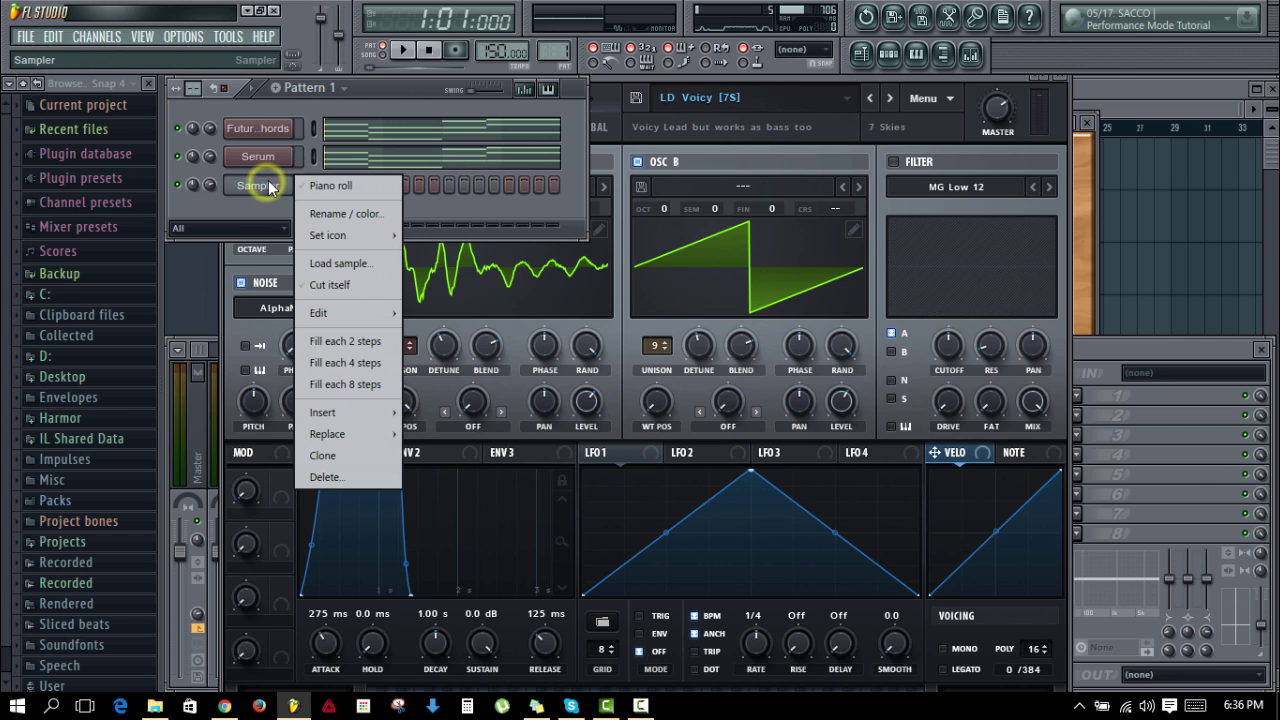
click(258, 185)
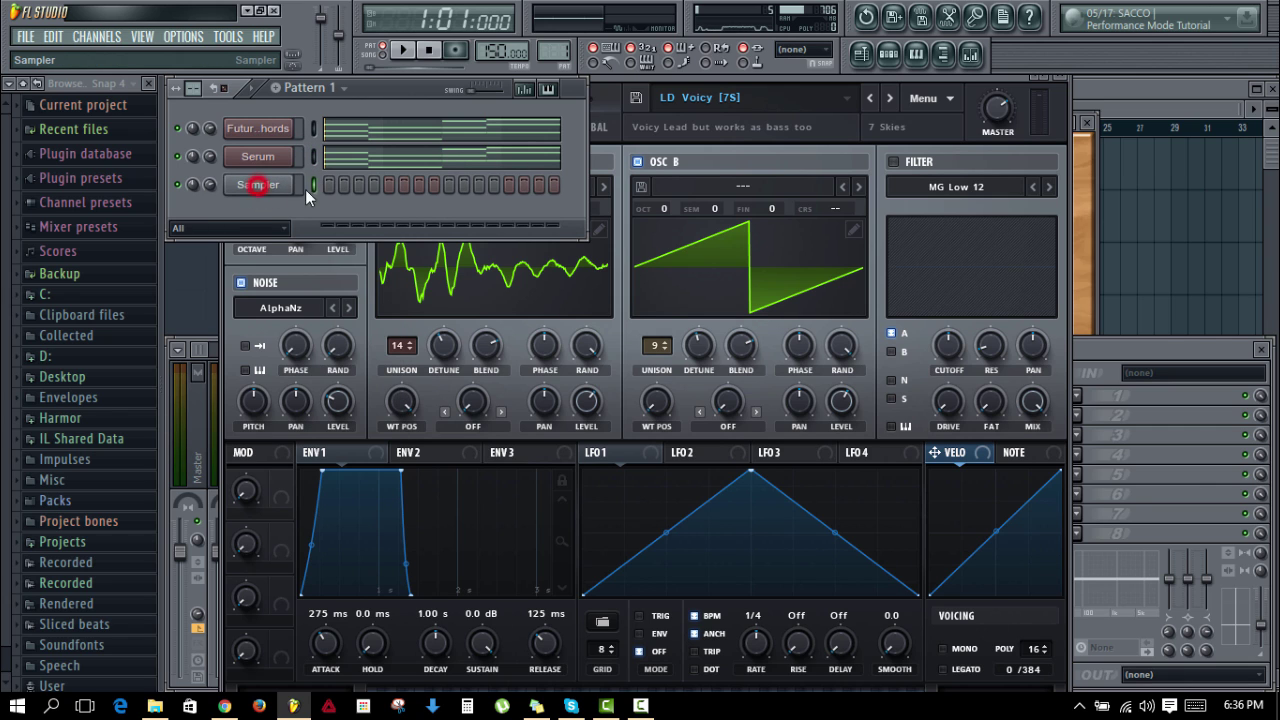
right_click(261, 190)
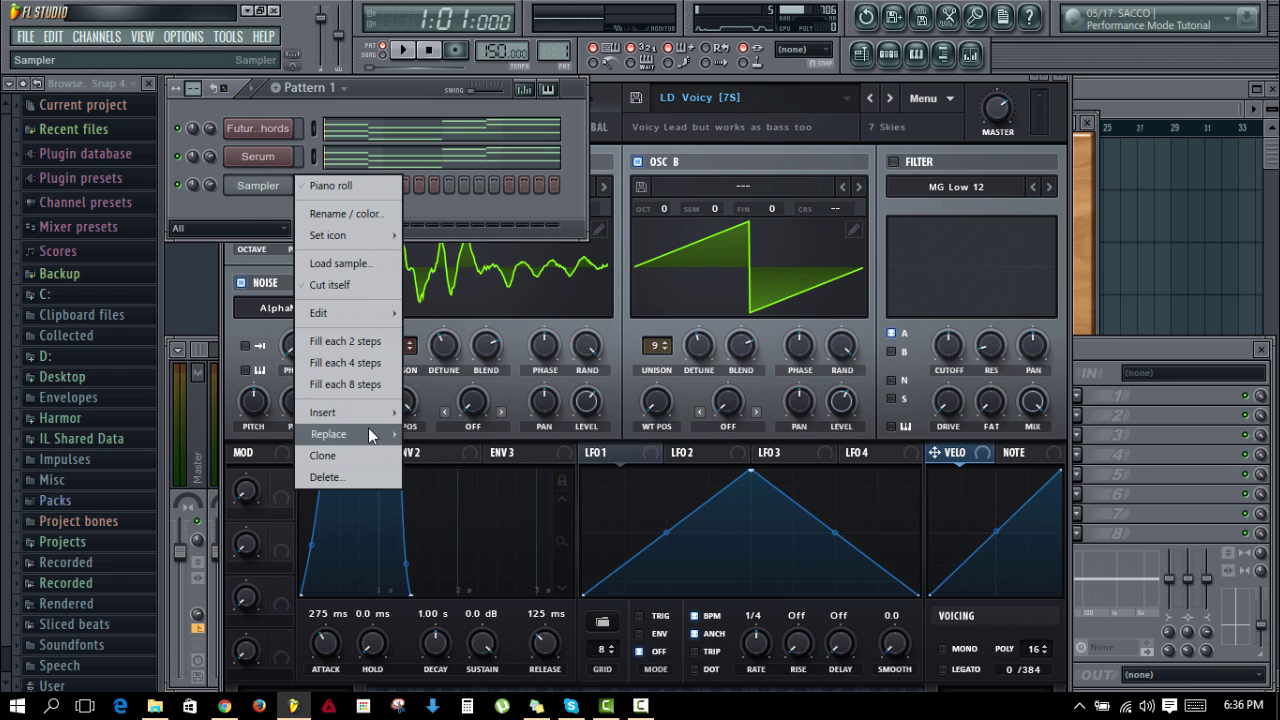
mouse_move(368, 432)
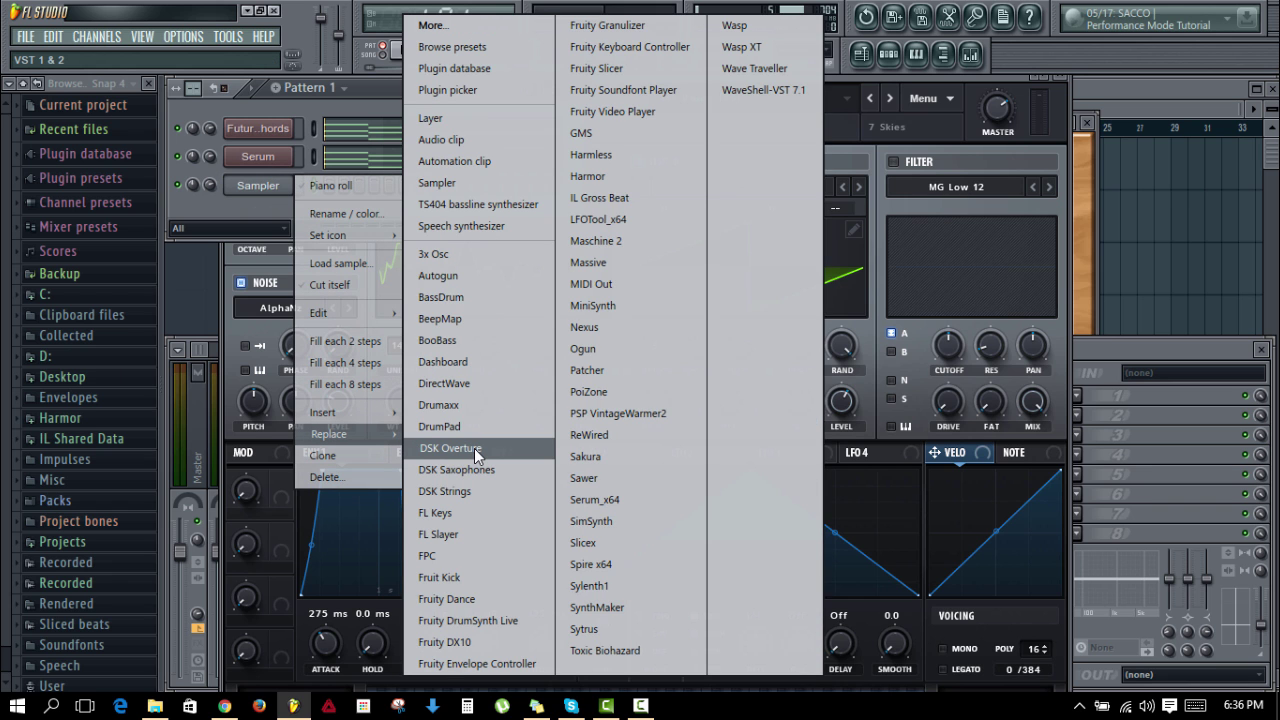
click(589, 586)
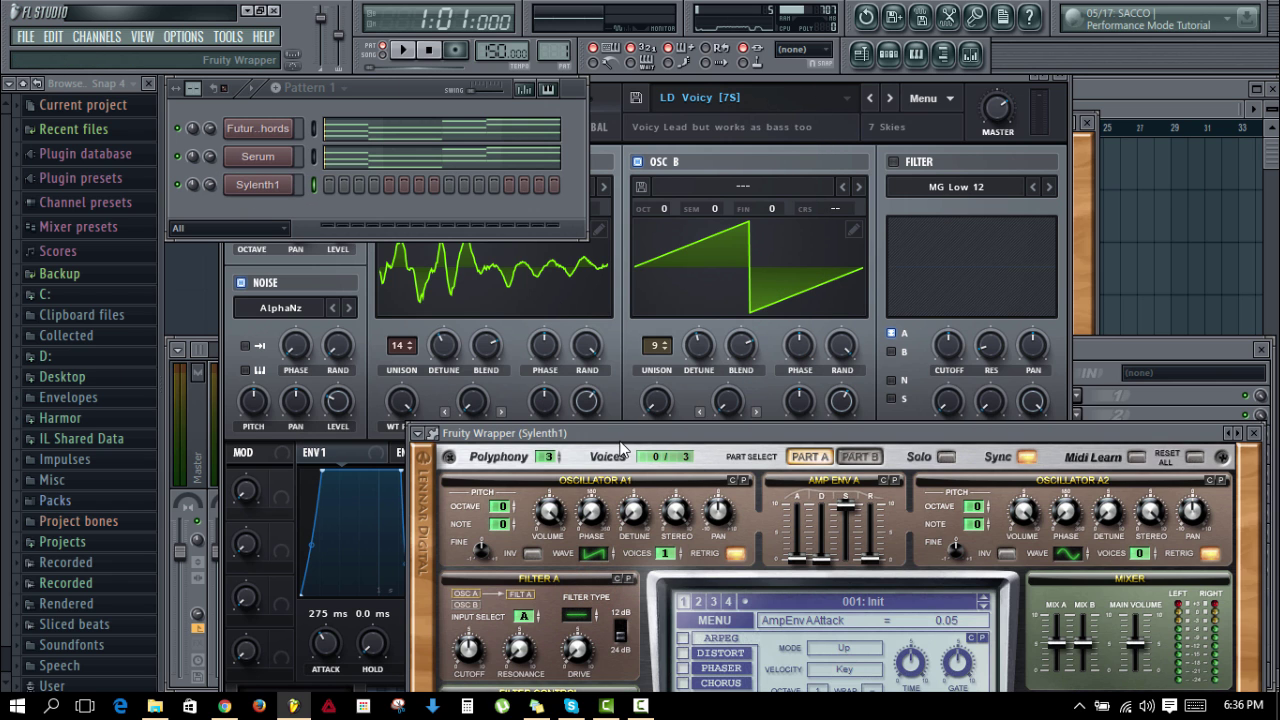
Step: Load the Bass Atmos preset in the new Sylenth1 and reposition its window
drag(620, 449, 385, 118)
mouse_move(477, 114)
mouse_down()
mouse_move(535, 130)
mouse_move(471, 117)
mouse_up()
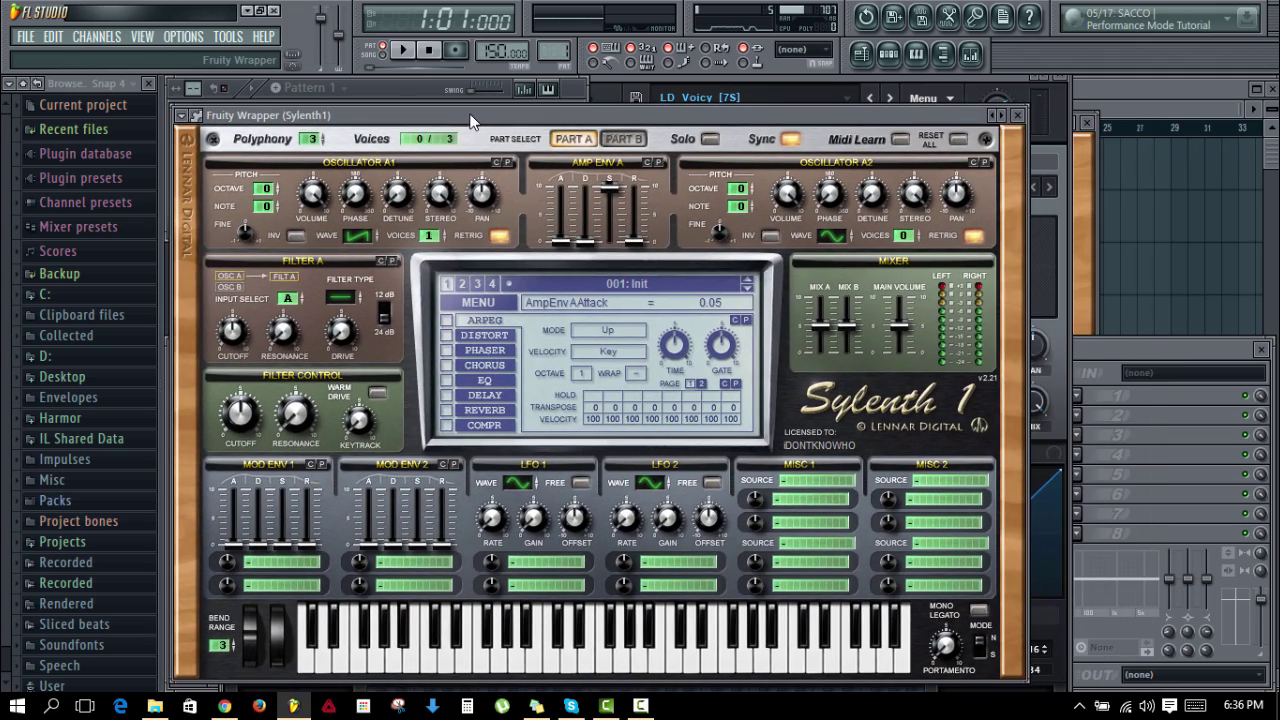
click(182, 118)
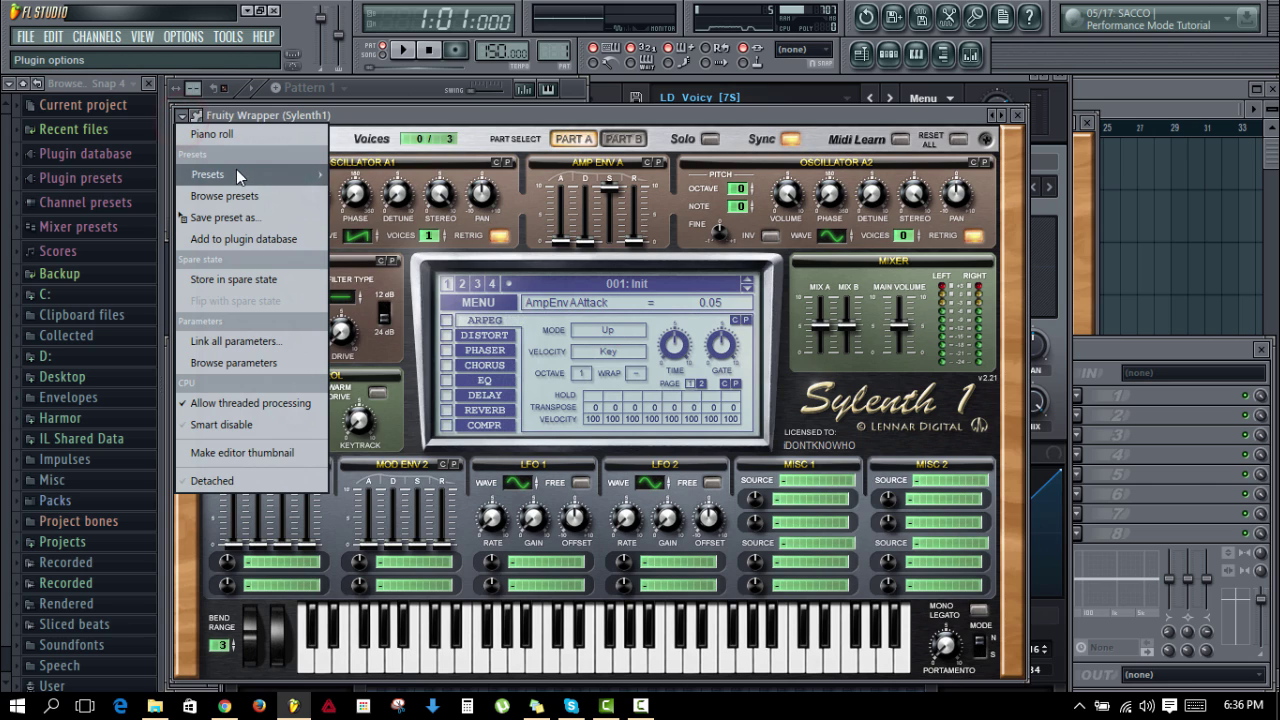
mouse_move(223, 168)
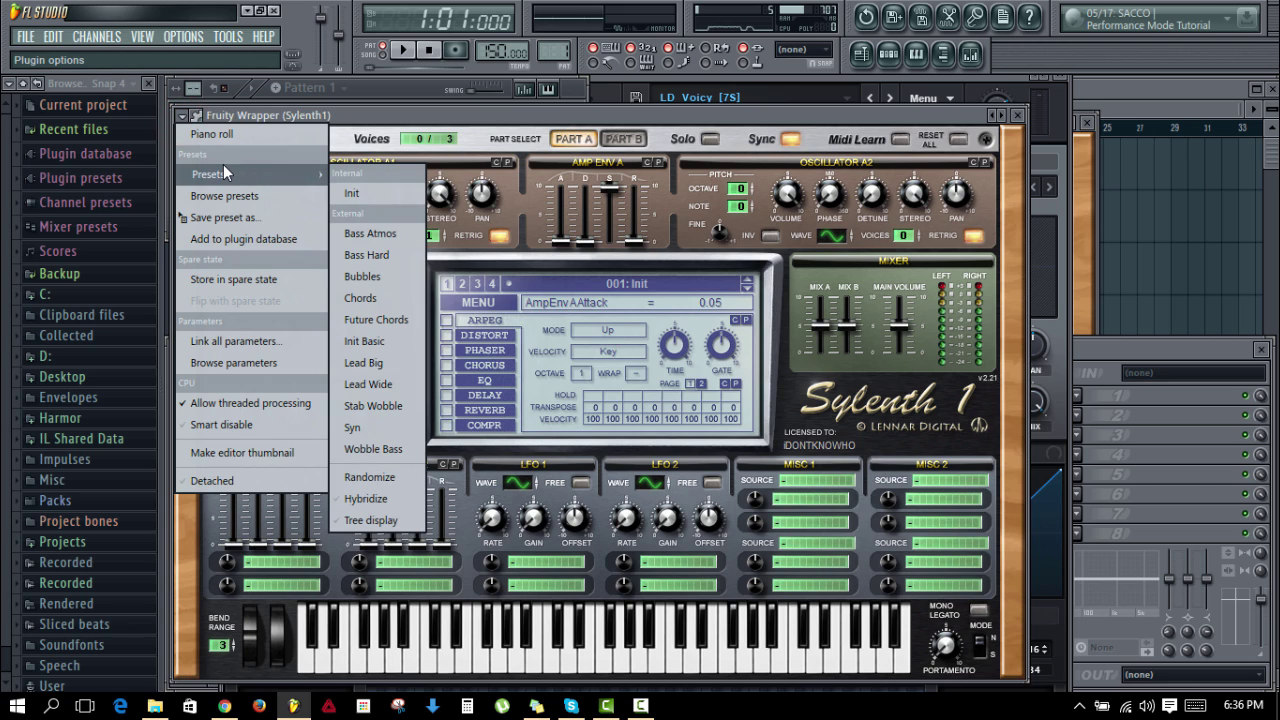
click(398, 233)
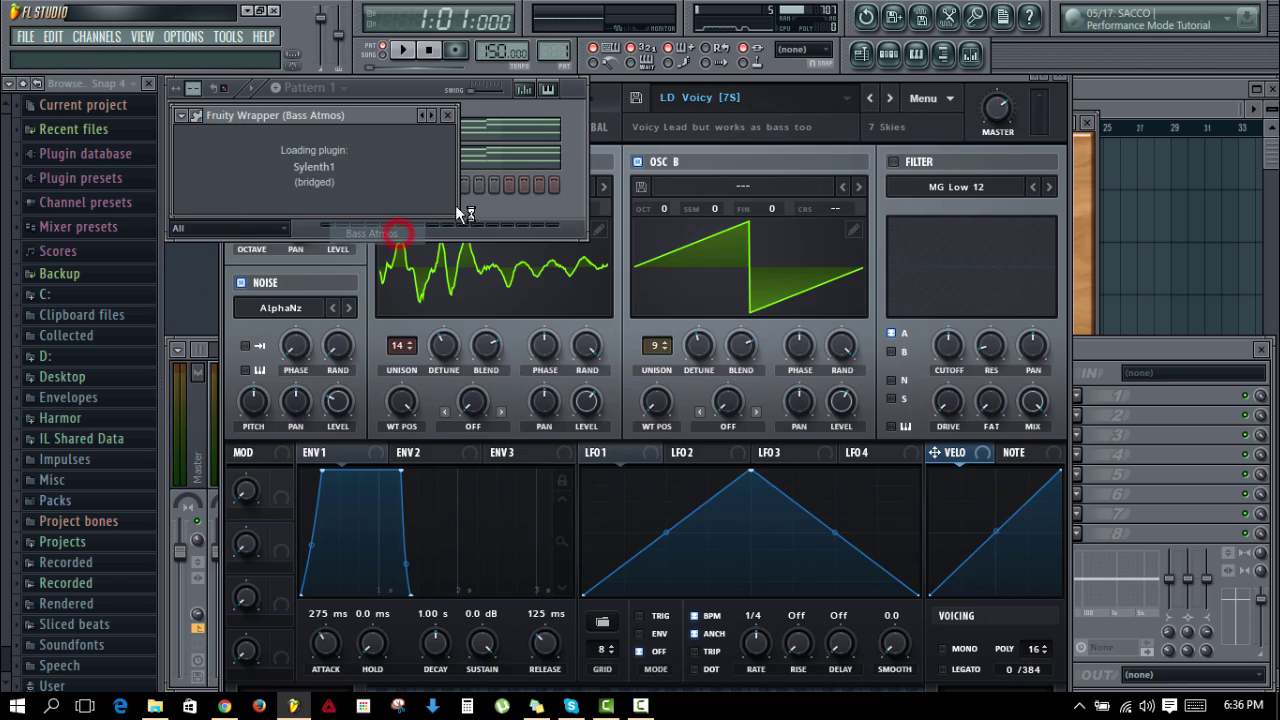
drag(485, 120, 494, 106)
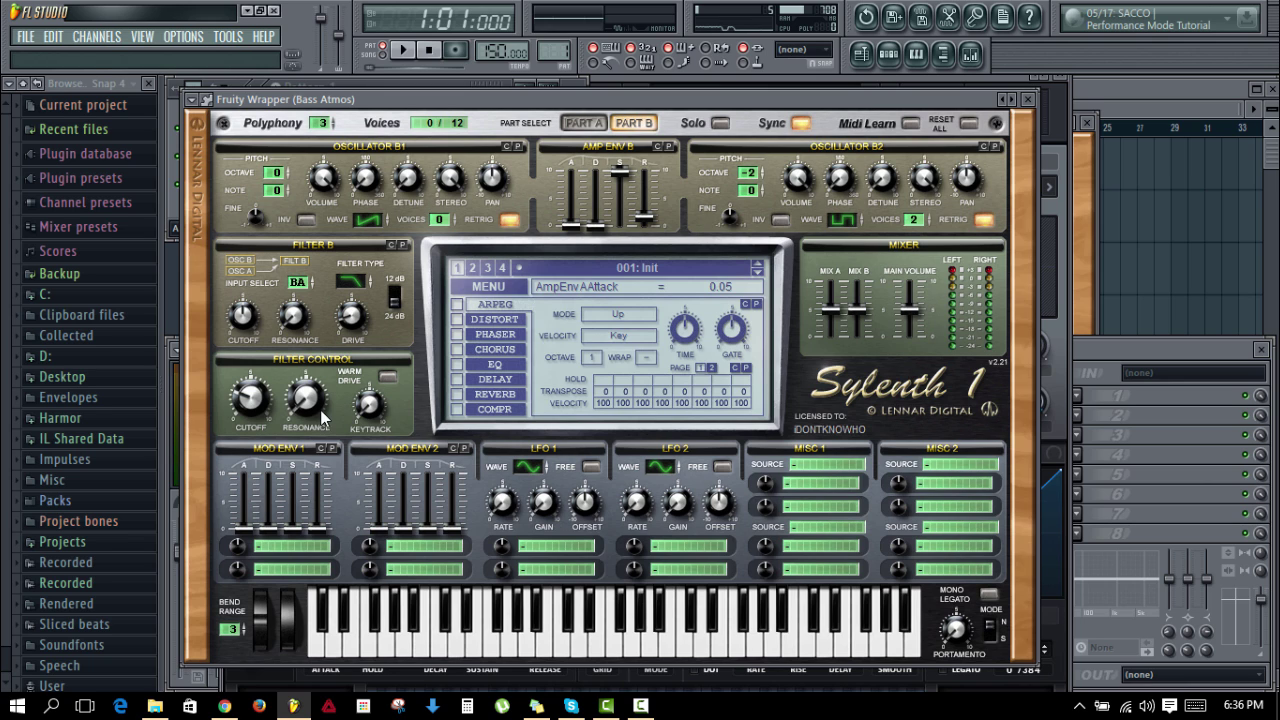
Step: Route the Bass Atmos channel to mixer insert 12 and lower its fader to about -14 dB
click(176, 106)
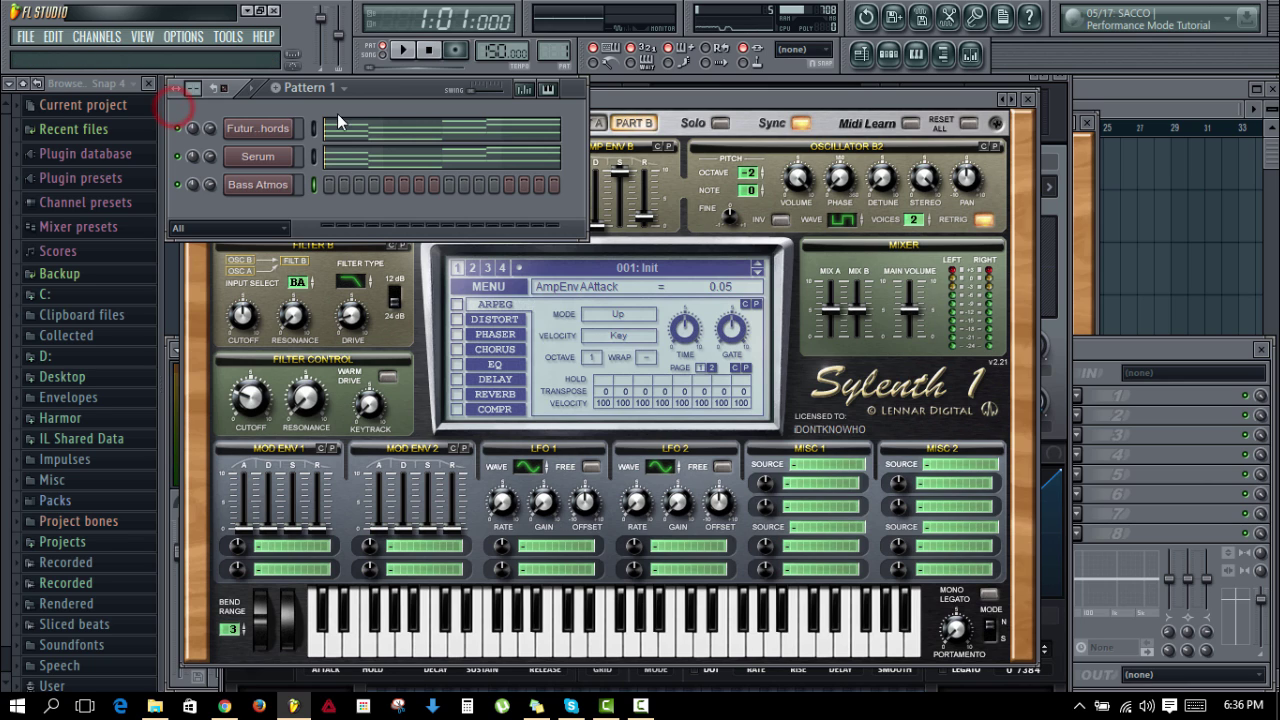
click(1143, 350)
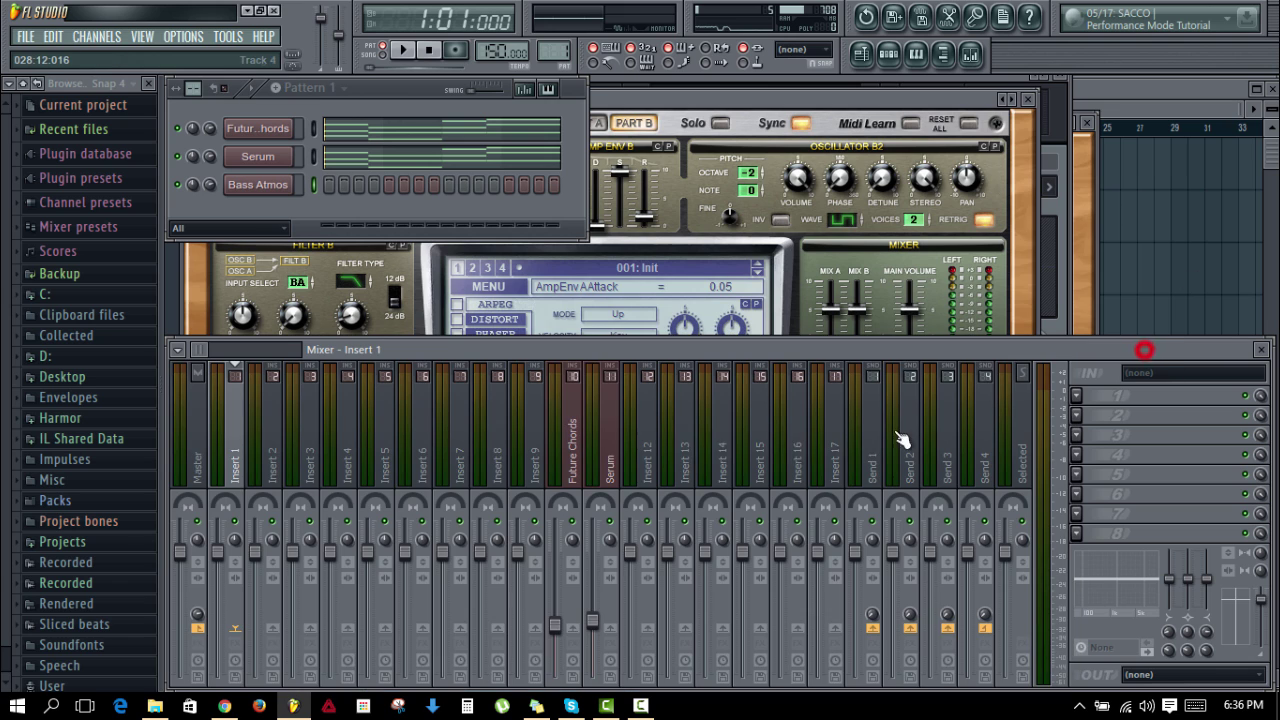
click(313, 186)
click(647, 445)
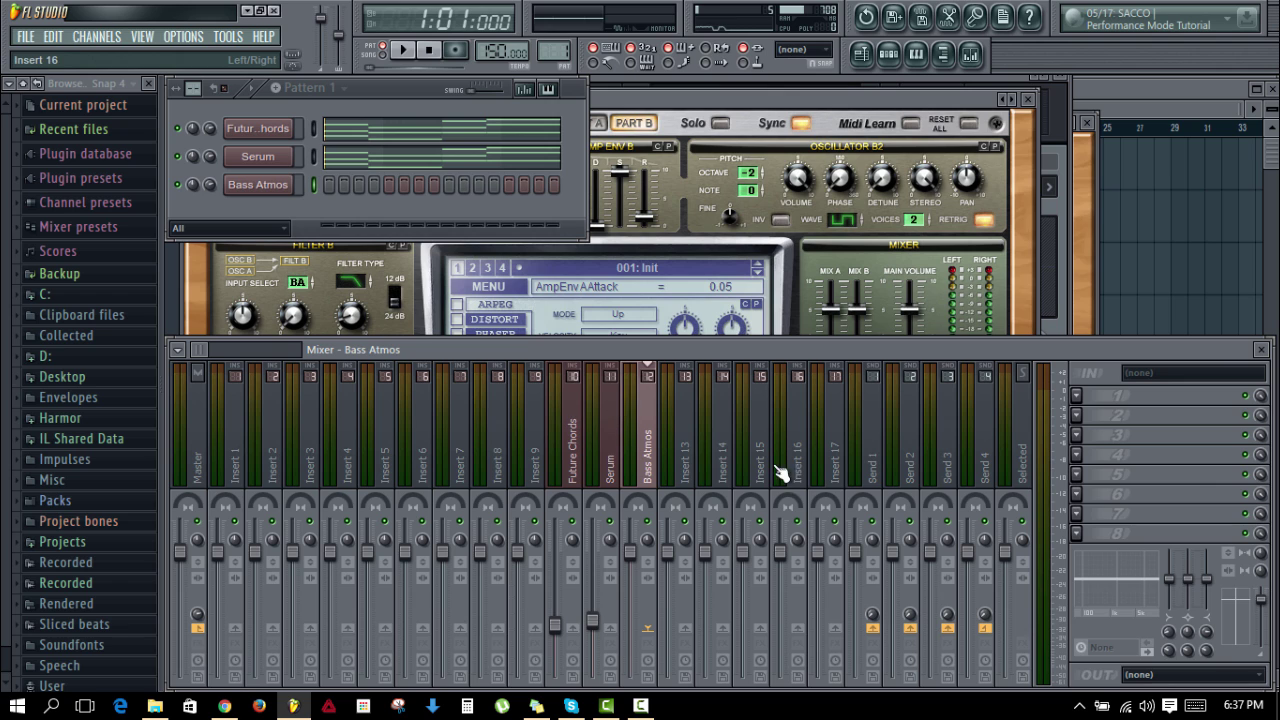
drag(631, 552, 631, 621)
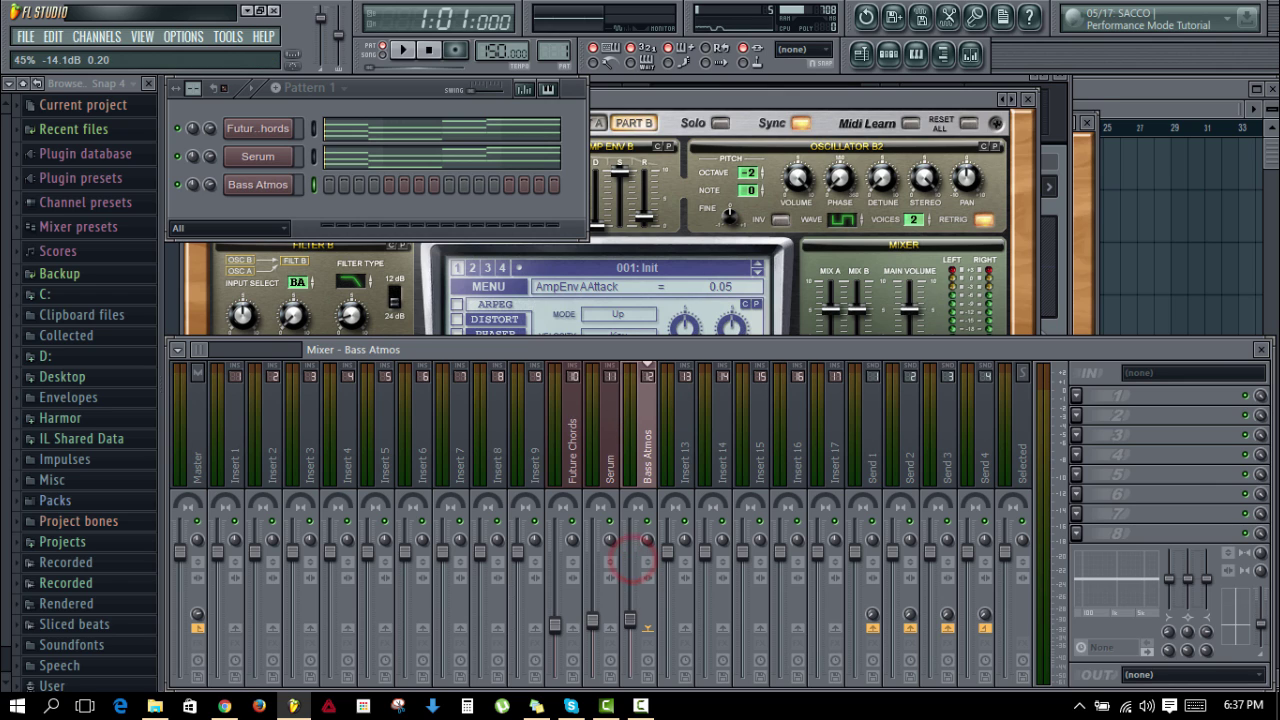
Step: Mute the Future Chords and Serum channels, leaving only Bass Atmos active
click(178, 129)
click(178, 157)
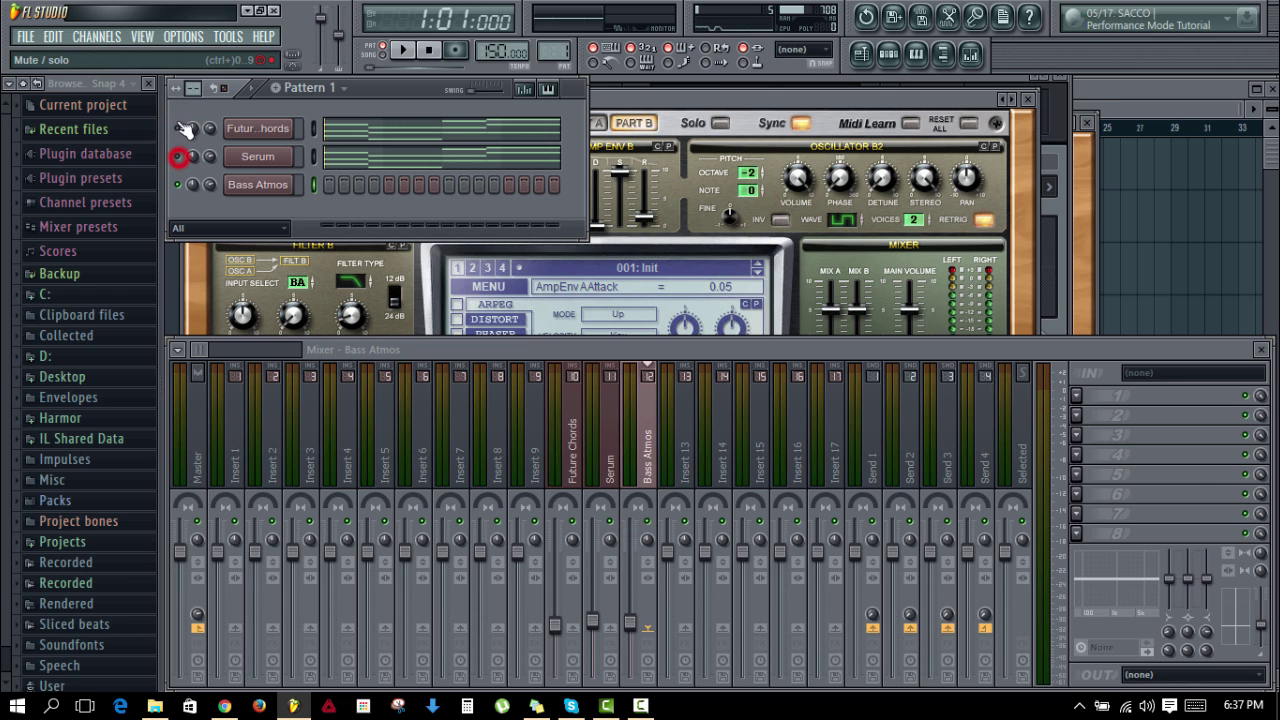
click(179, 156)
click(178, 128)
click(178, 128)
click(178, 153)
click(178, 128)
click(178, 156)
click(178, 128)
click(178, 157)
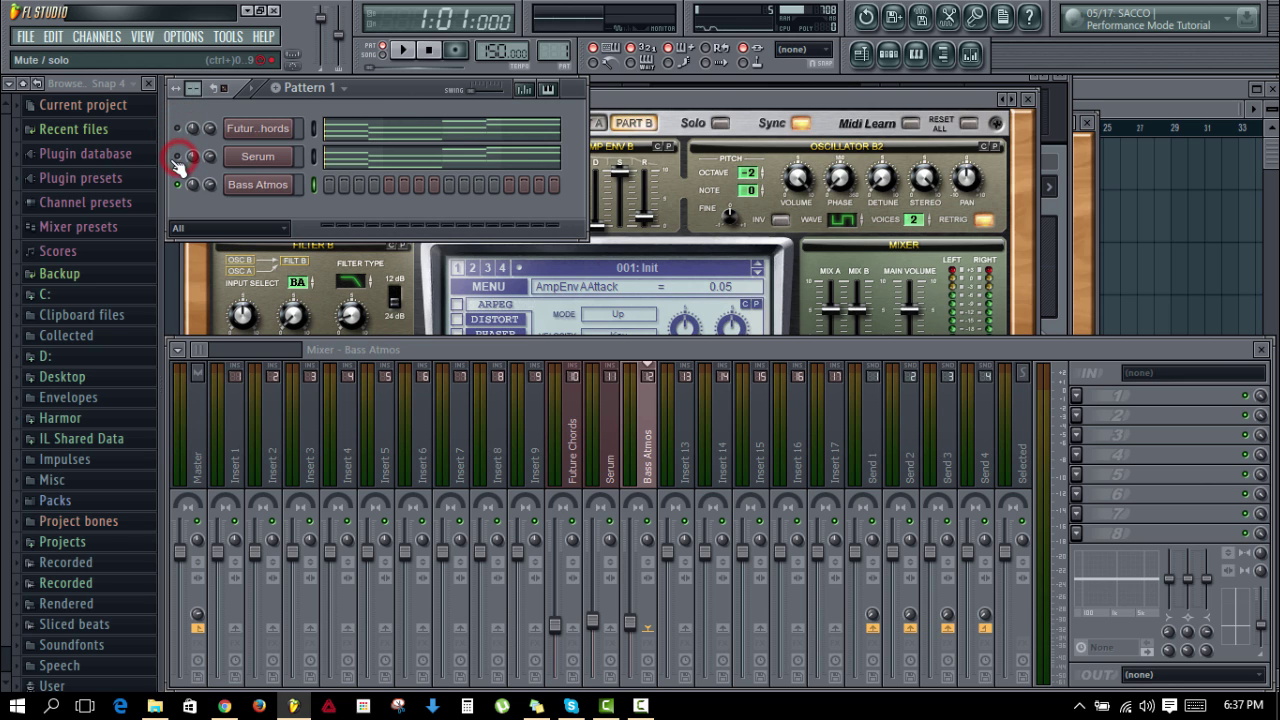
Step: Open the Bass Atmos channel's piano roll and place an A4 note at the start of bar 1
right_click(274, 188)
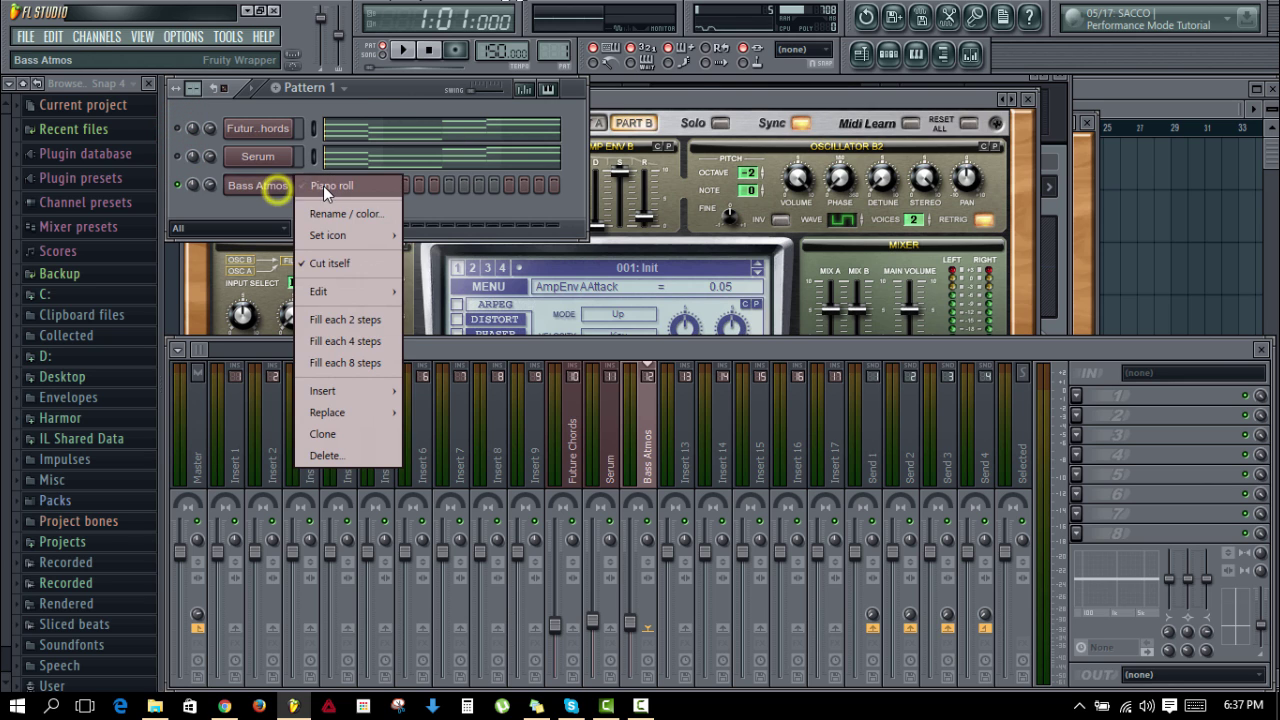
click(345, 186)
scroll(300, 198, down, 2)
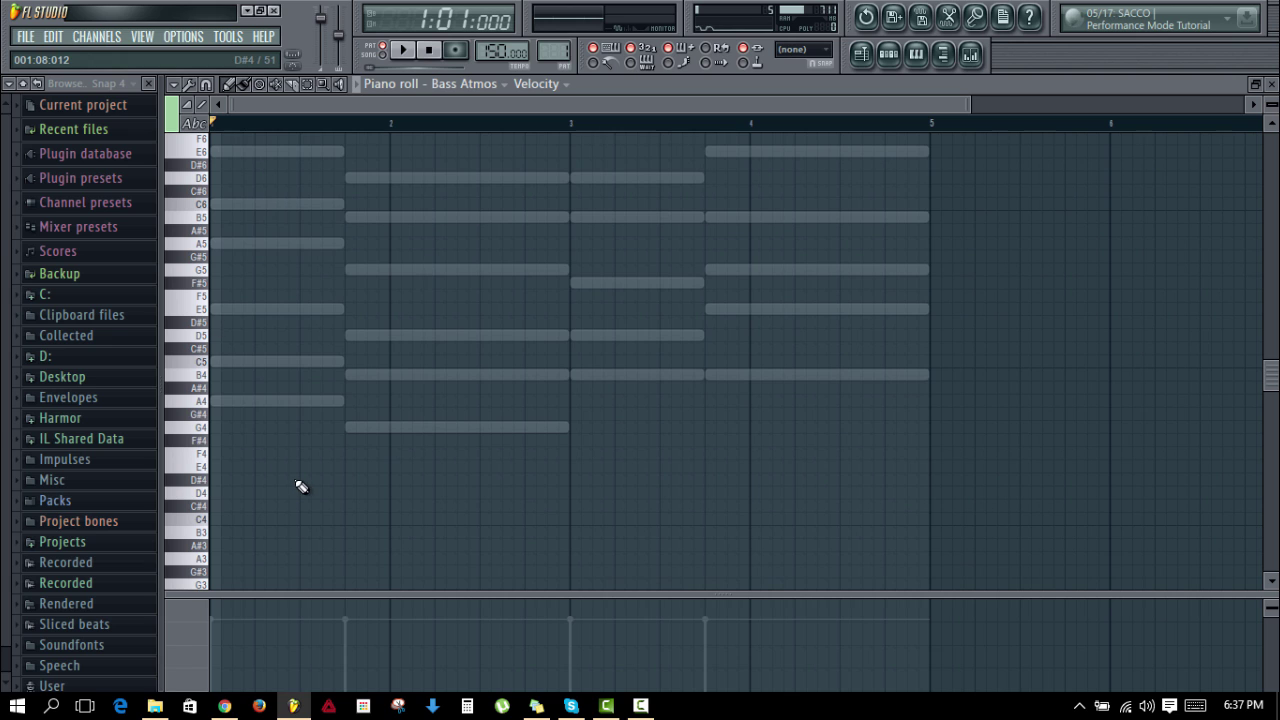
click(234, 402)
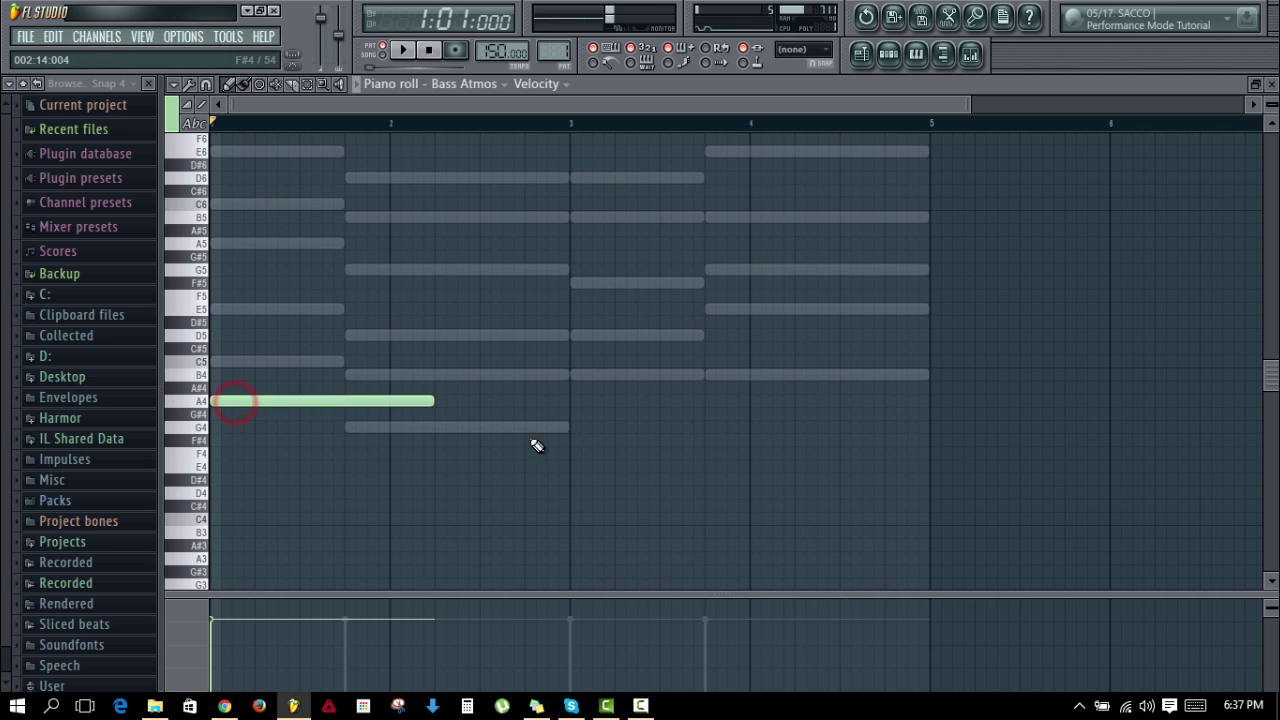
Step: Shorten the A4 bass note to 12 steps to match the first chord, and re-place it at the start of bar 1
drag(432, 398, 328, 401)
click(285, 397)
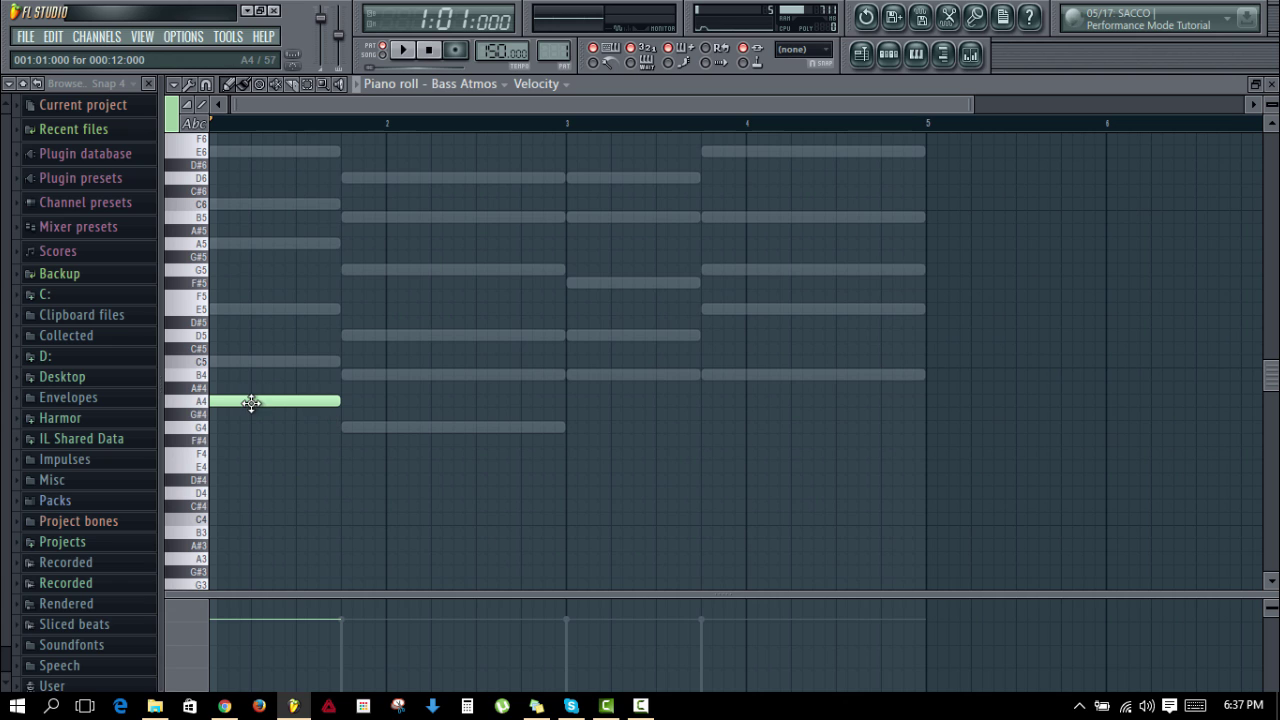
click(251, 403)
drag(455, 107, 448, 107)
right_click(252, 399)
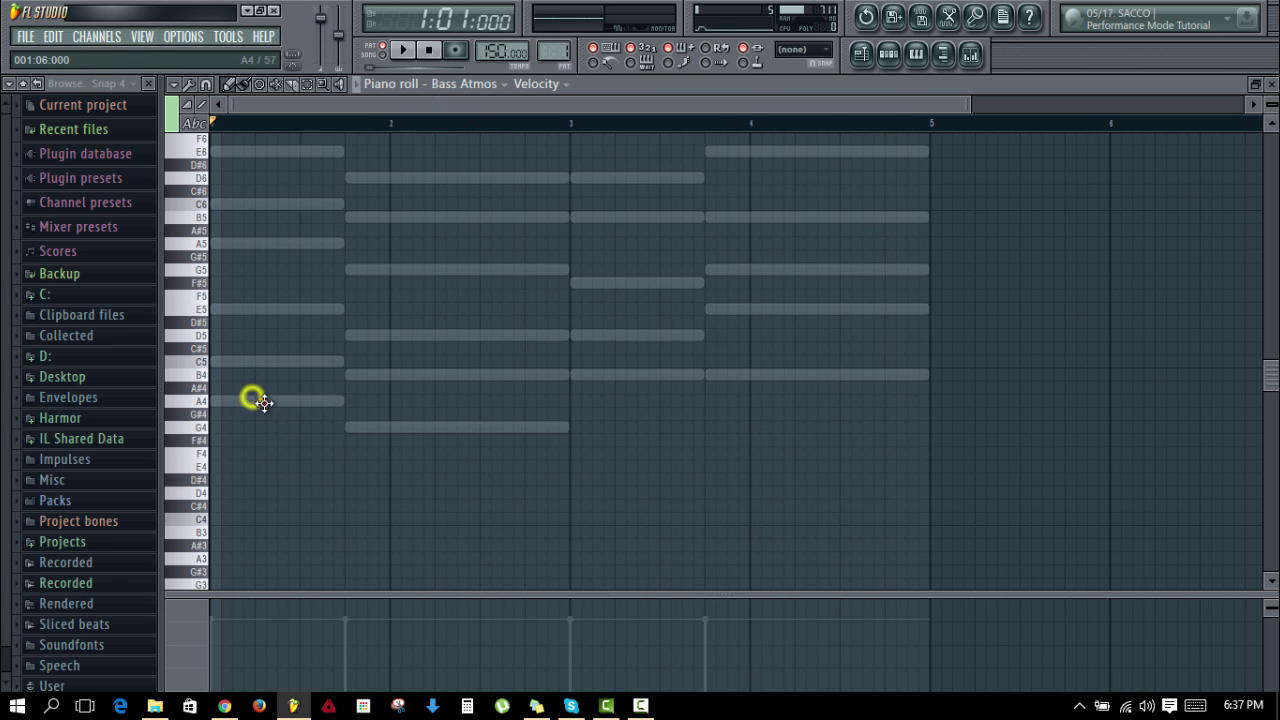
click(264, 403)
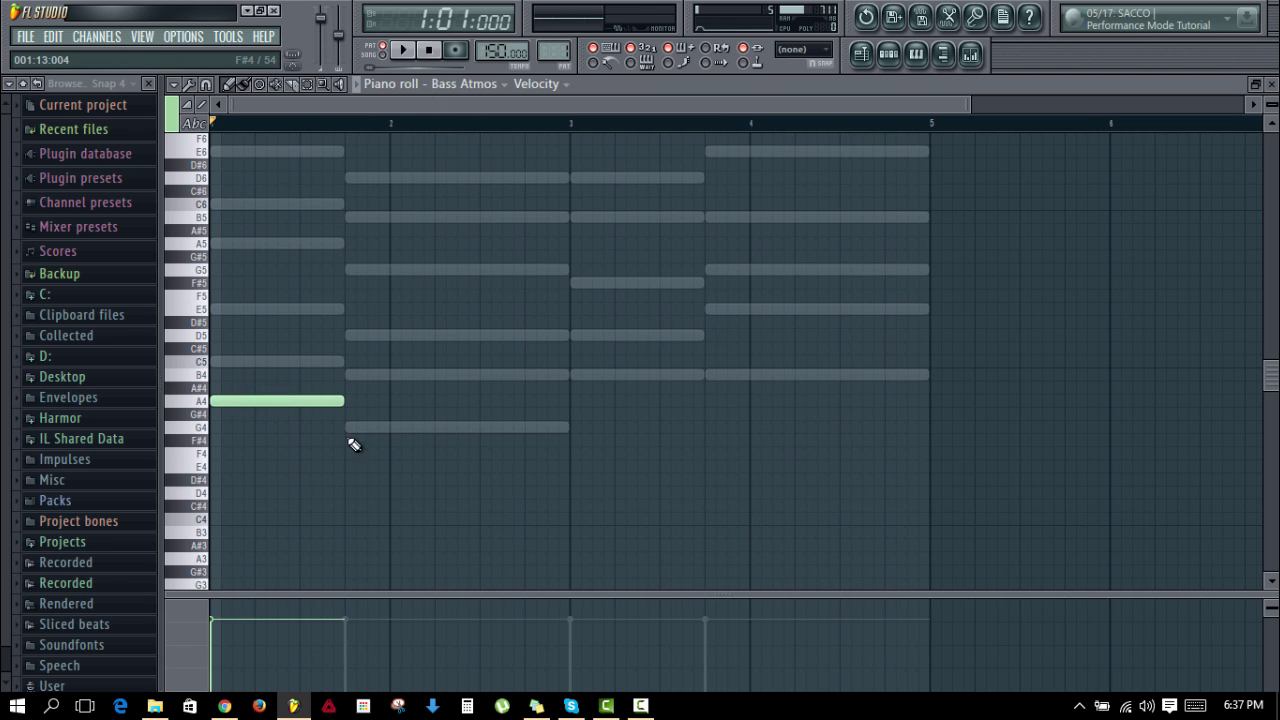
Step: Add a G4 bass note spanning the second chord, ending at the start of bar 3
click(348, 428)
drag(474, 427, 566, 418)
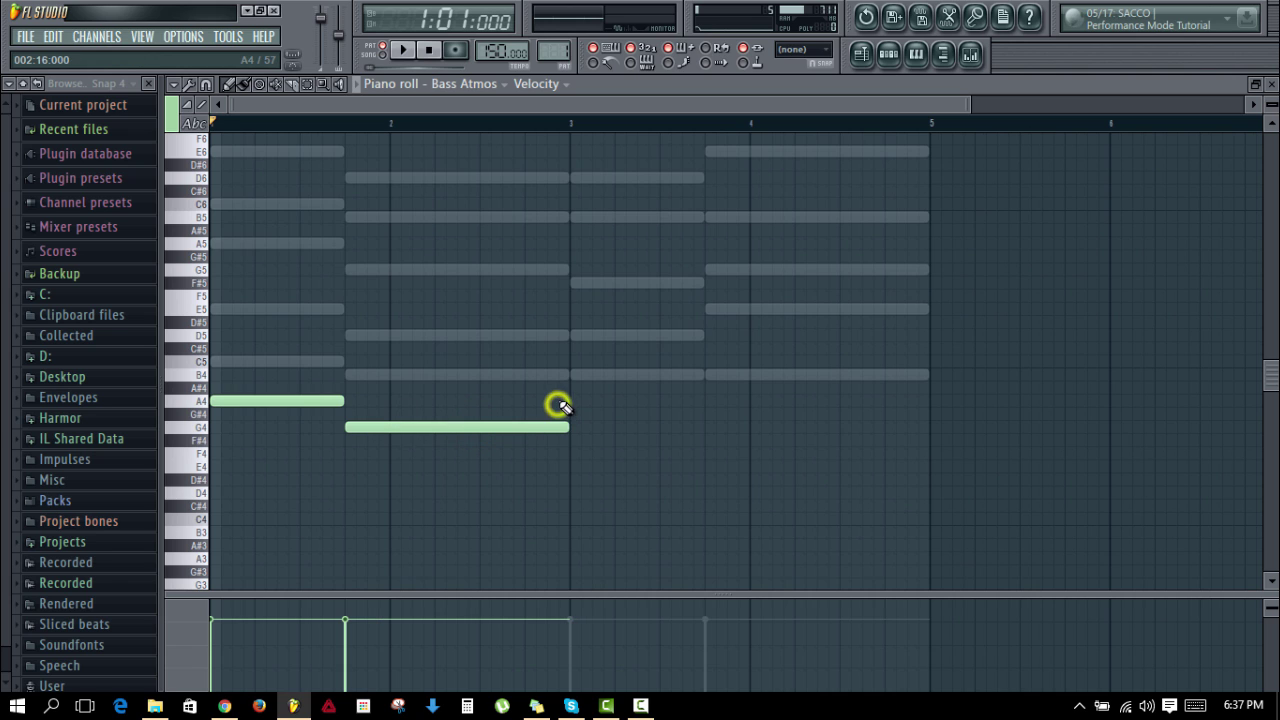
click(371, 424)
click(293, 400)
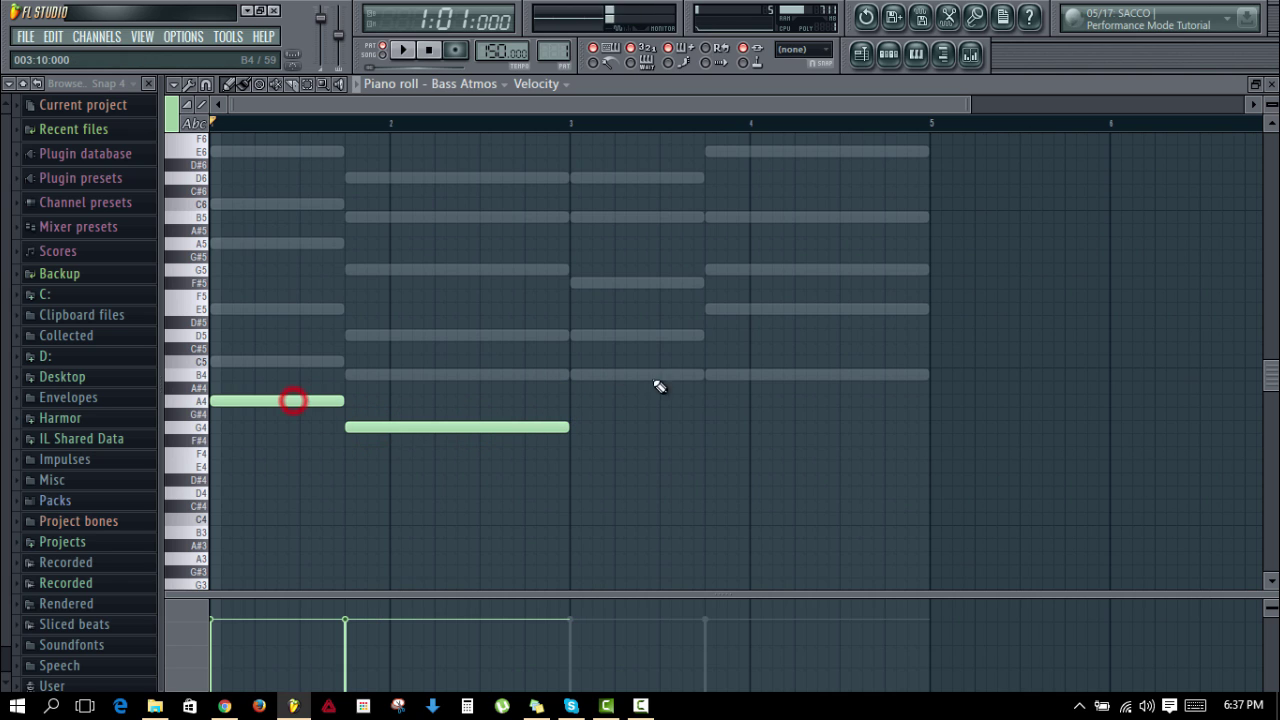
Step: Add a B4 bass note under the third chord and an E5 under the fourth, and audition the bassline
click(574, 375)
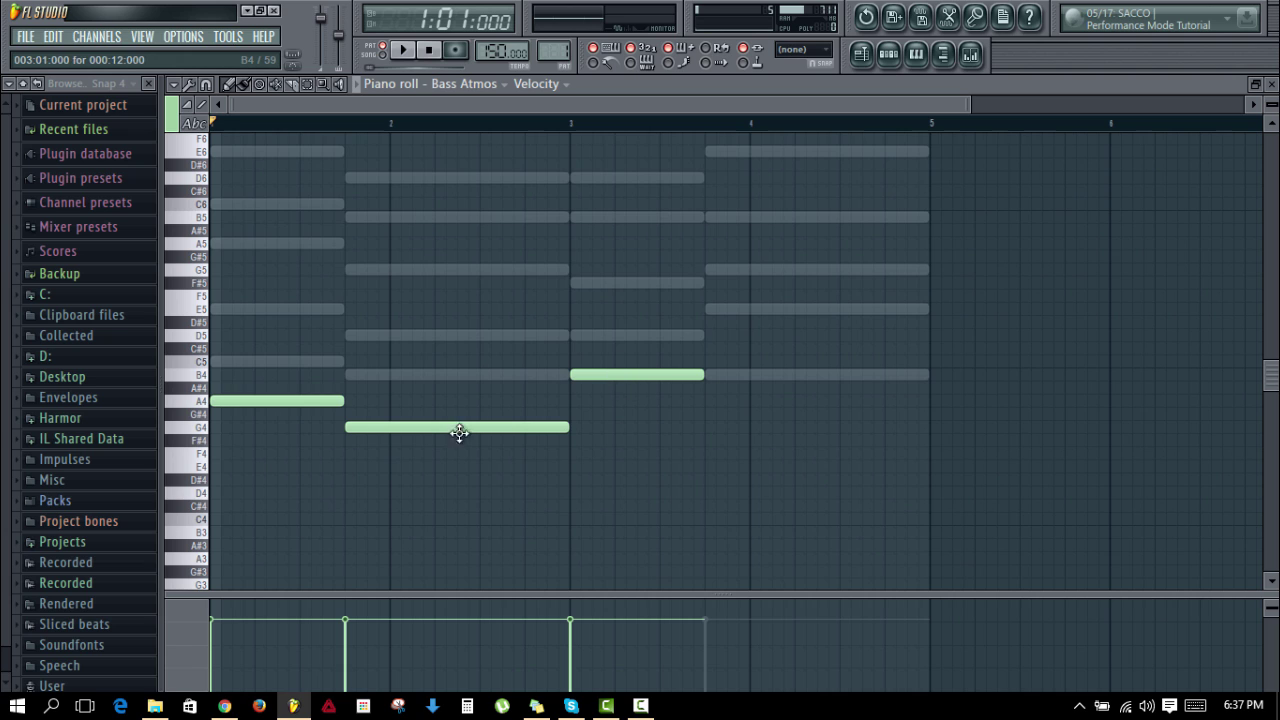
click(406, 428)
click(495, 428)
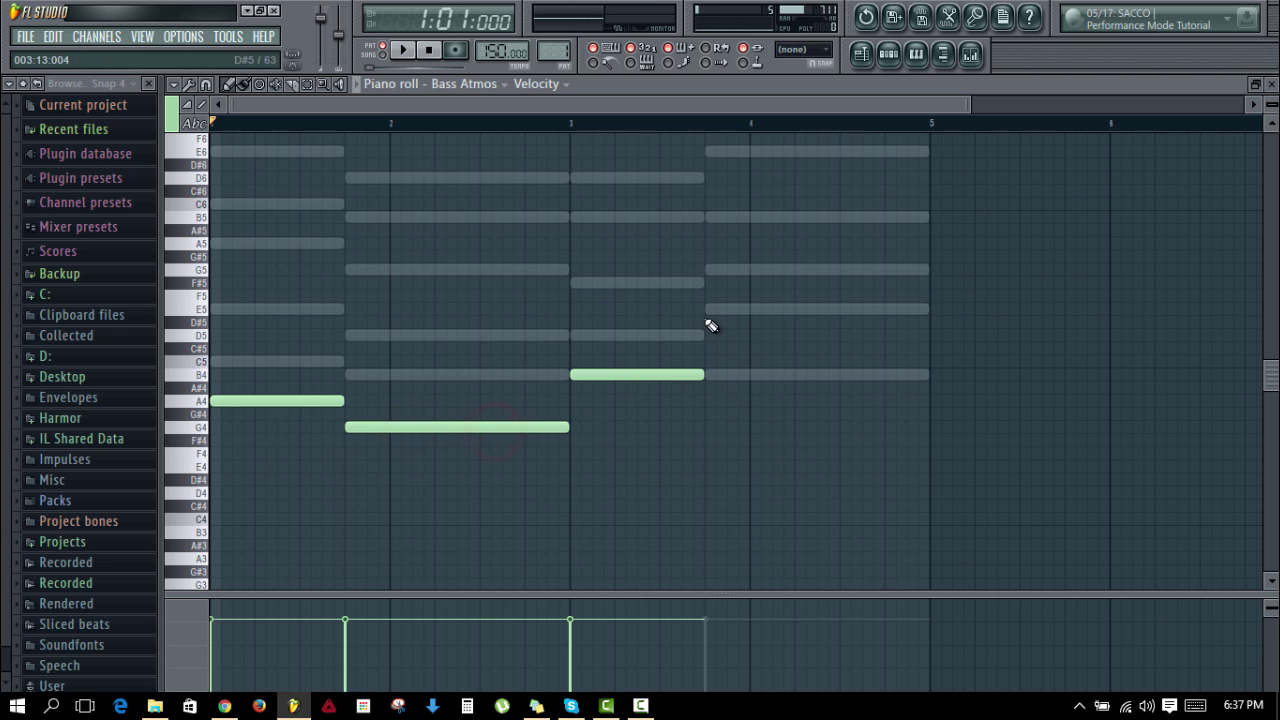
click(707, 311)
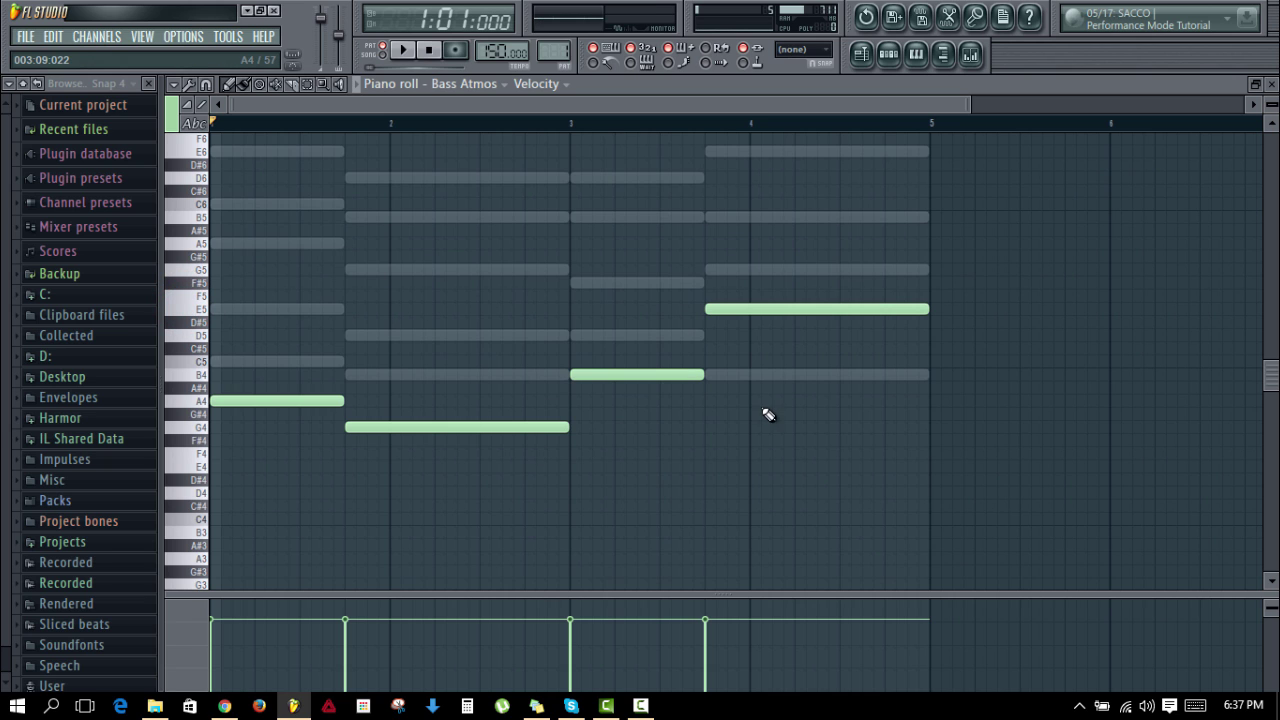
key(space)
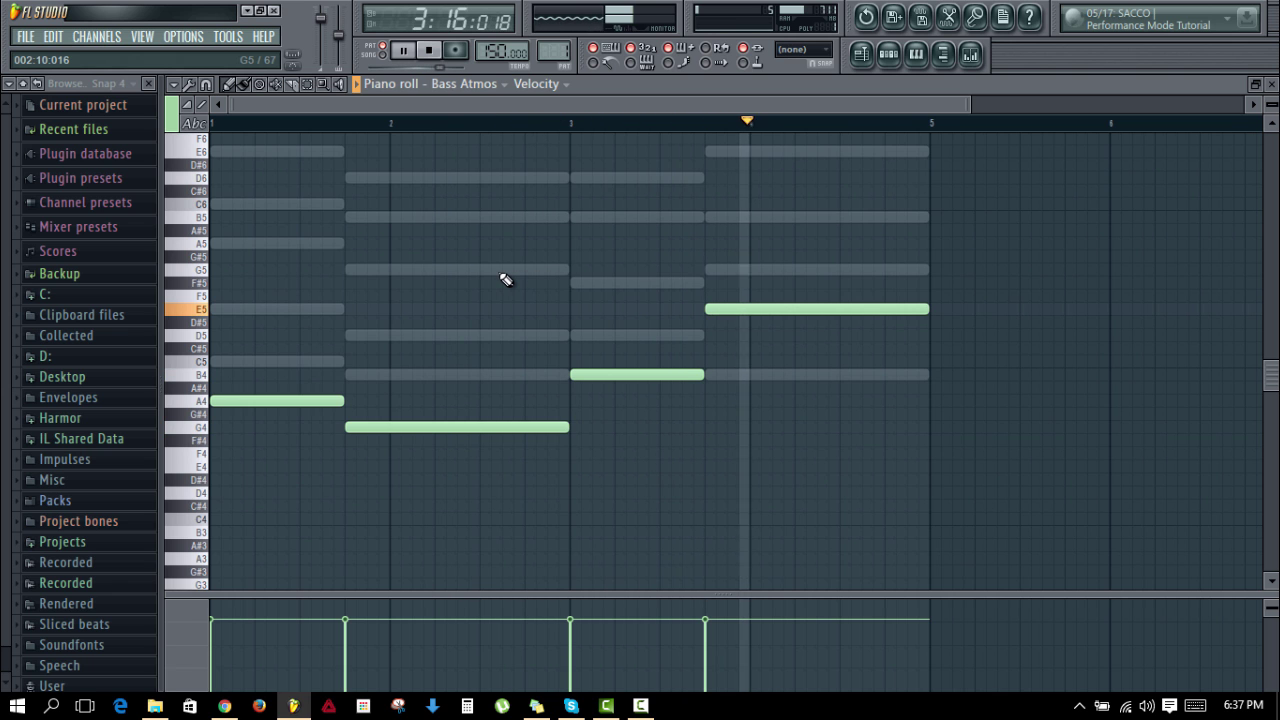
key(space)
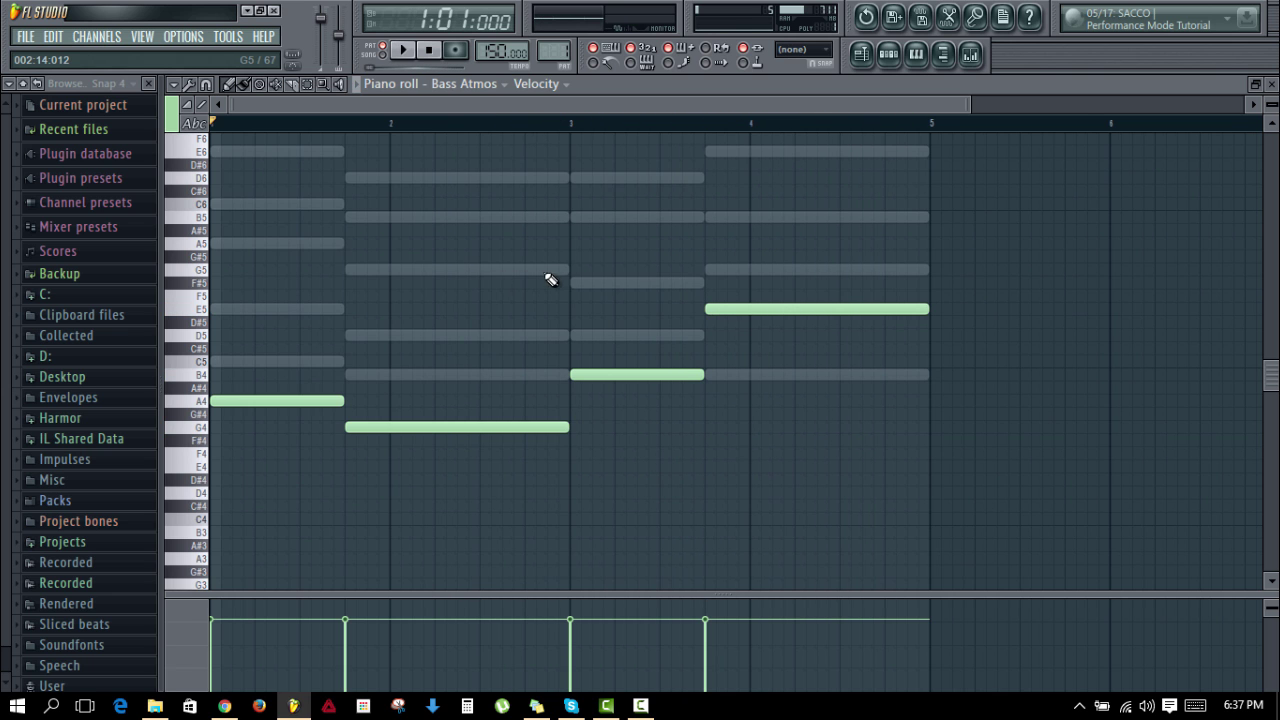
Step: Raise the Filter Control cutoff of the Bass Atmos Sylenth1 to 24.07 Hz while playing the bassline
key(Escape)
click(264, 184)
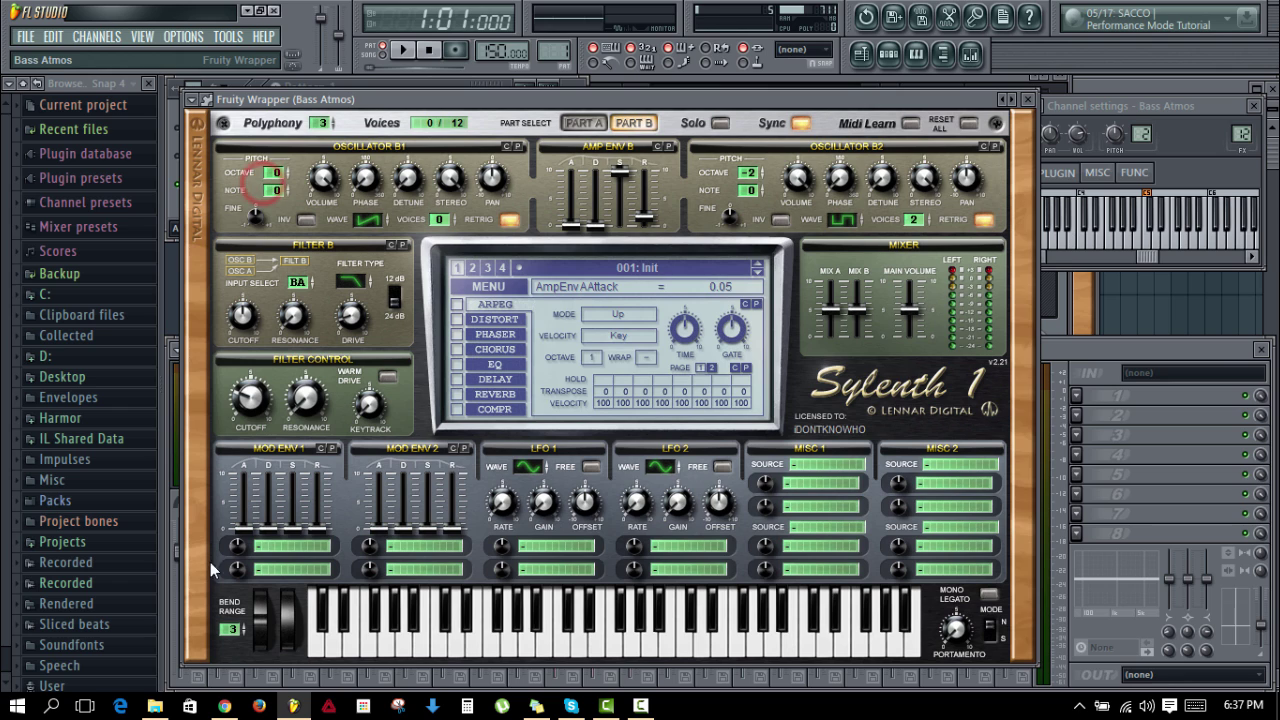
click(251, 398)
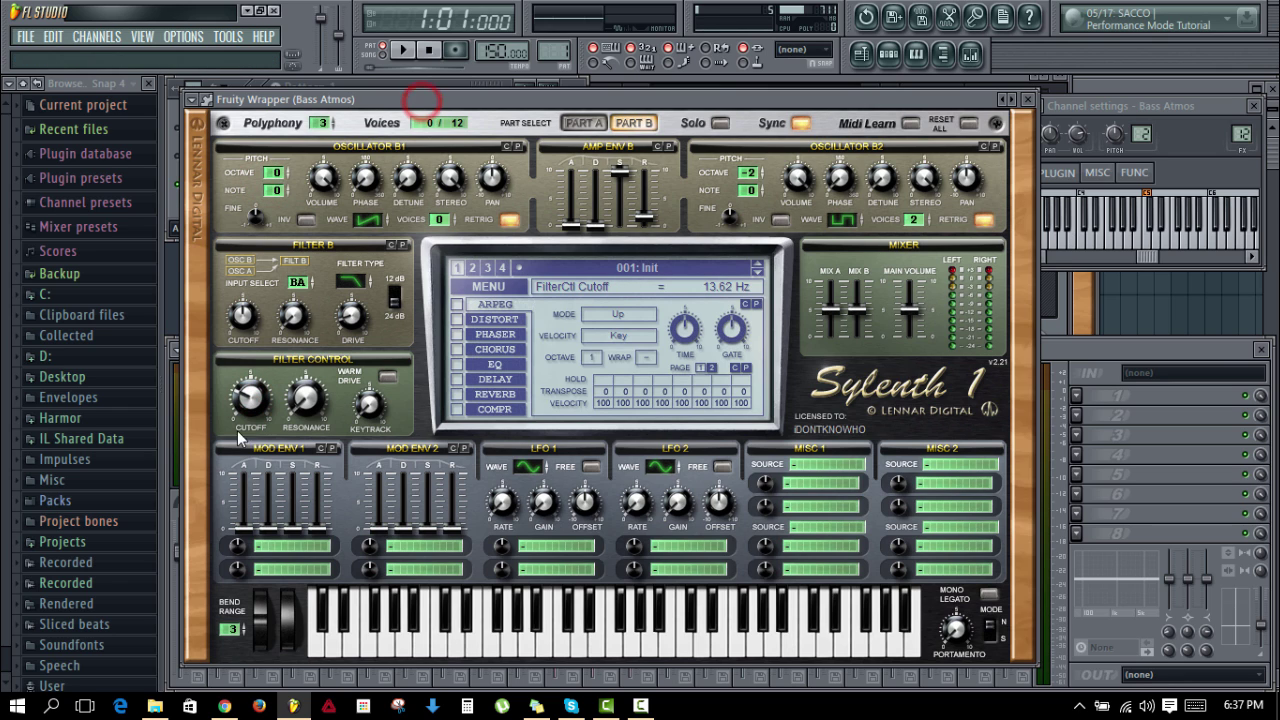
key(space)
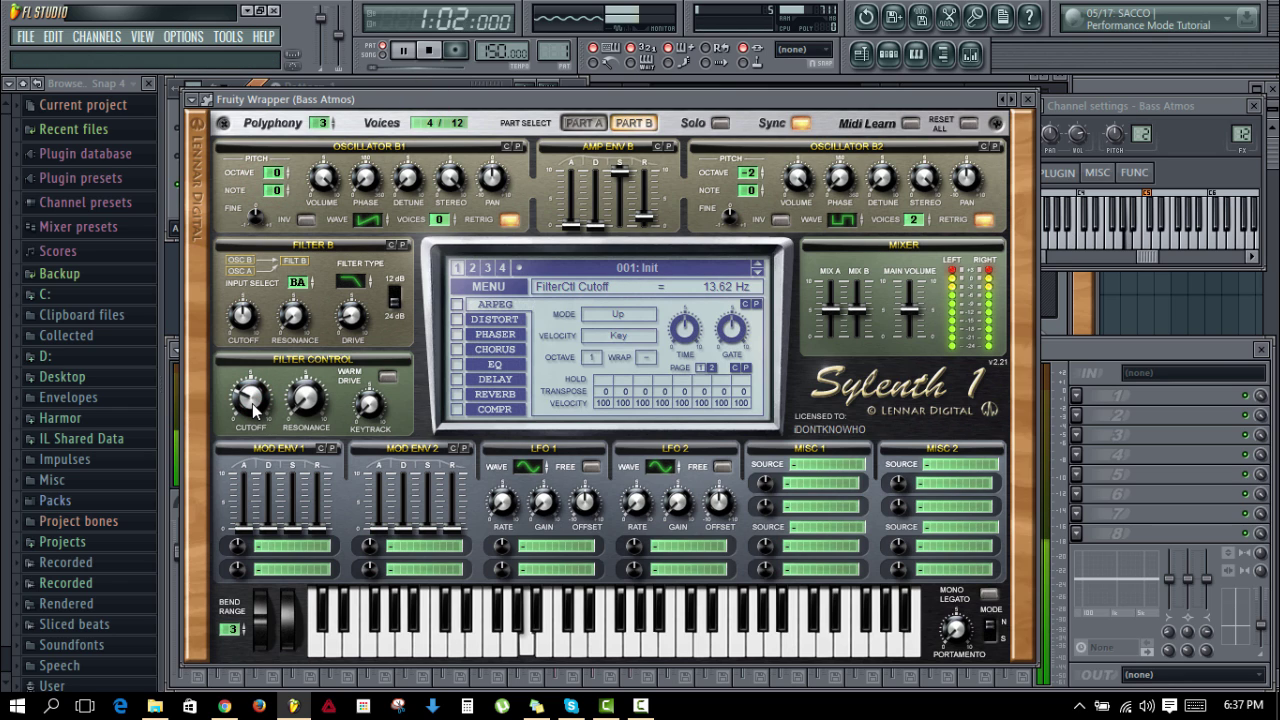
mouse_move(255, 410)
mouse_down()
mouse_move(257, 434)
mouse_move(256, 398)
mouse_up()
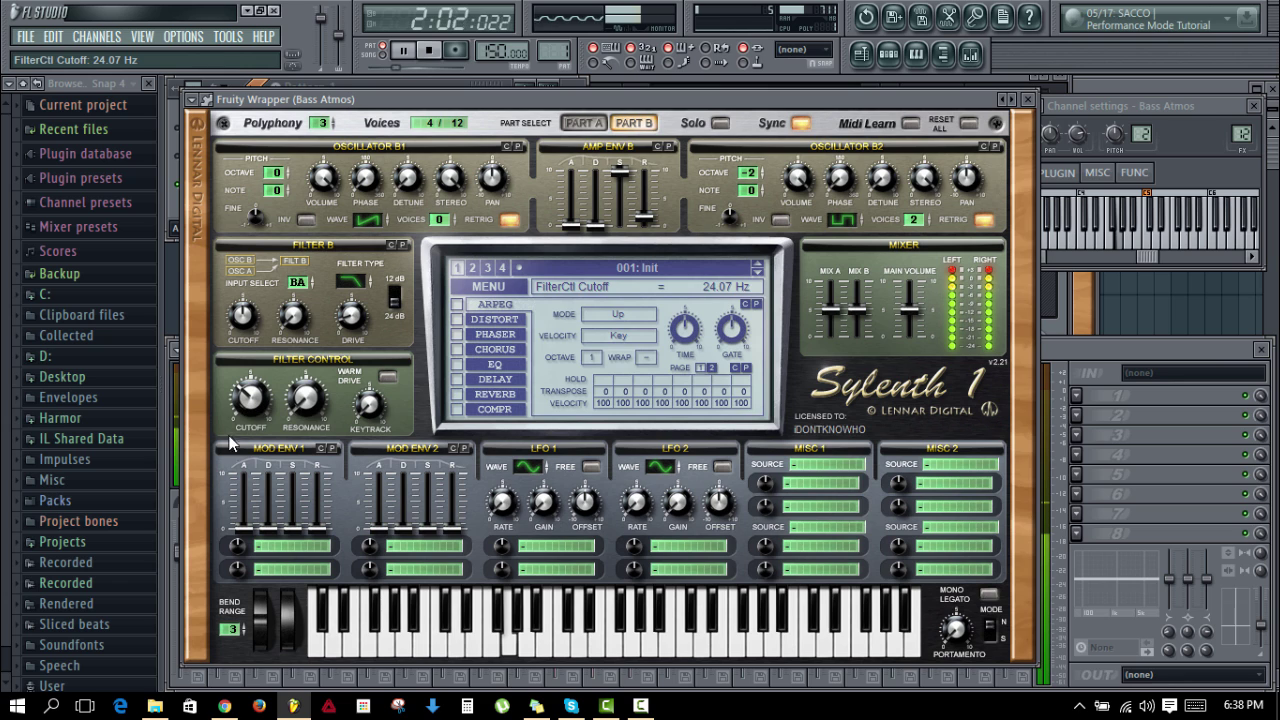
key(F6)
key(space)
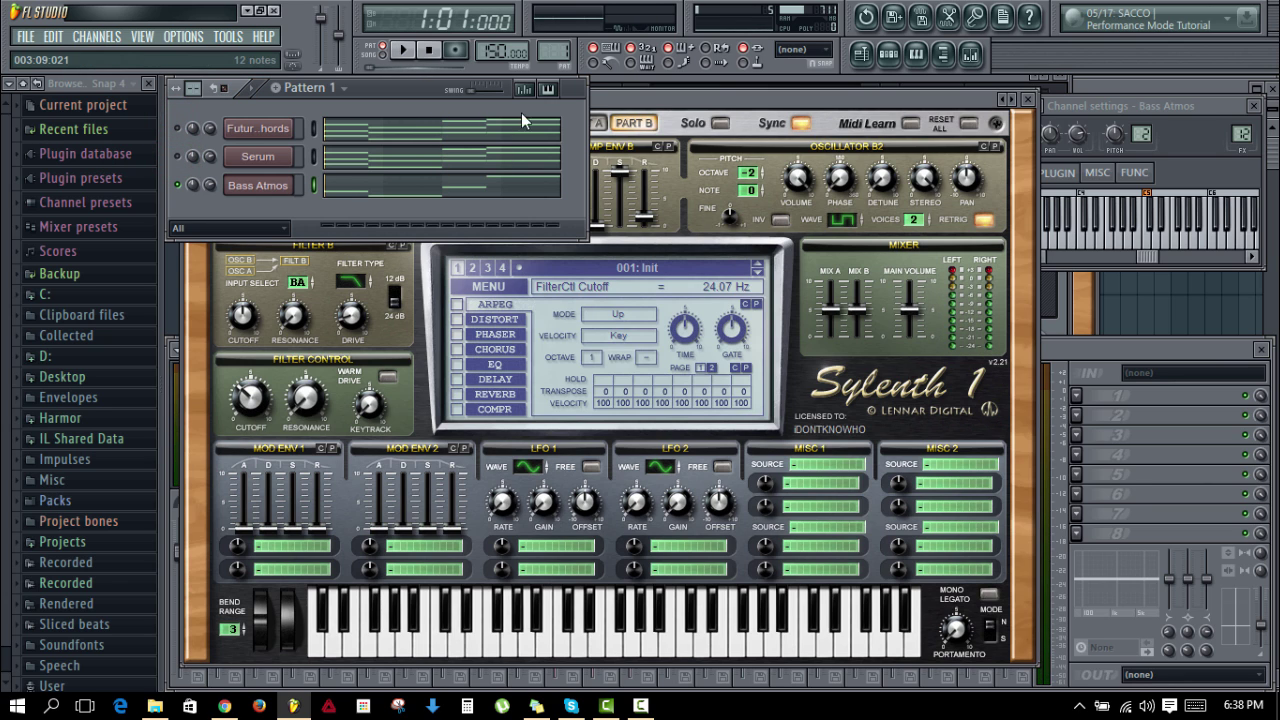
Step: Load Gross Beat in the first effect slot of the Bass Atmos mixer insert and reposition its window
click(630, 98)
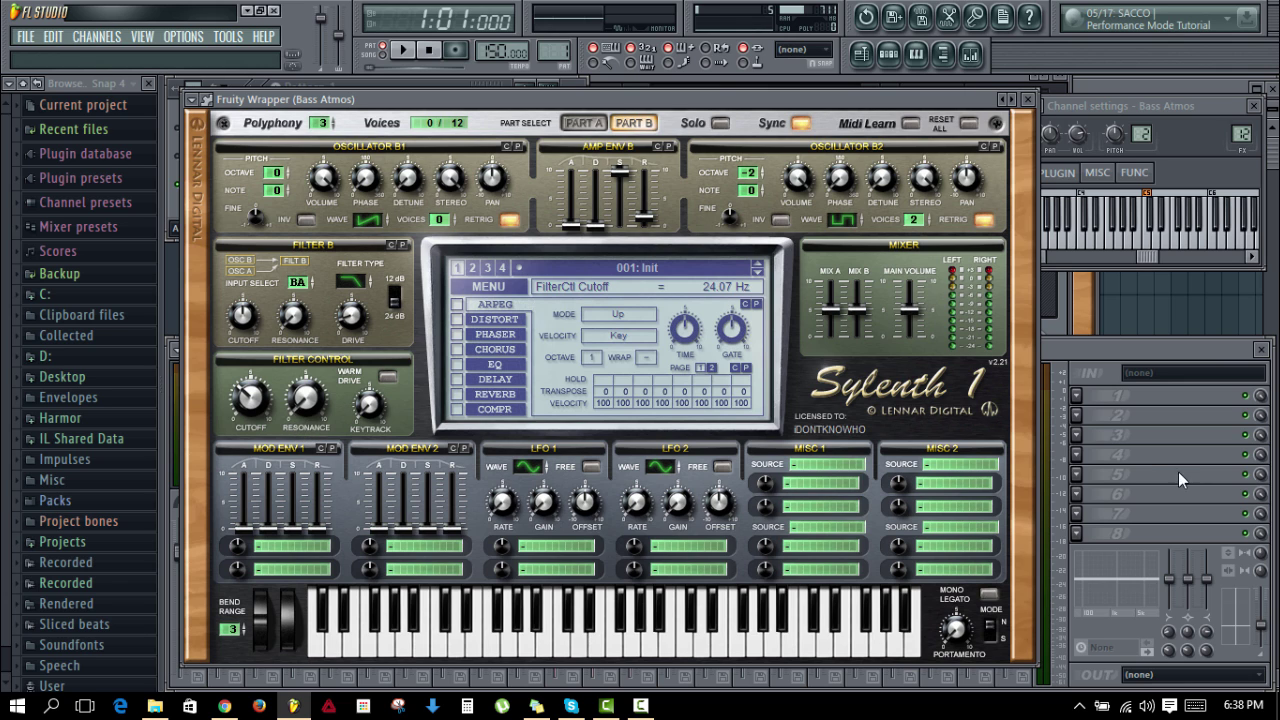
click(1110, 350)
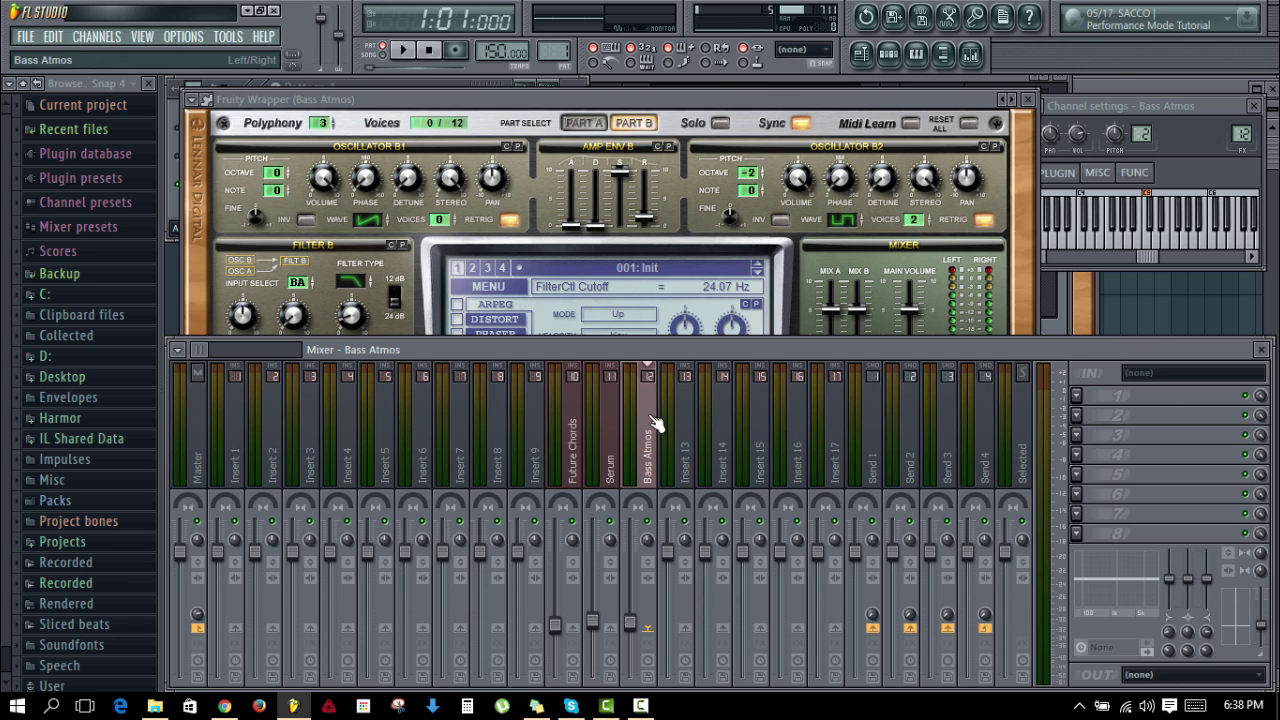
click(608, 457)
click(570, 449)
click(645, 454)
click(1079, 399)
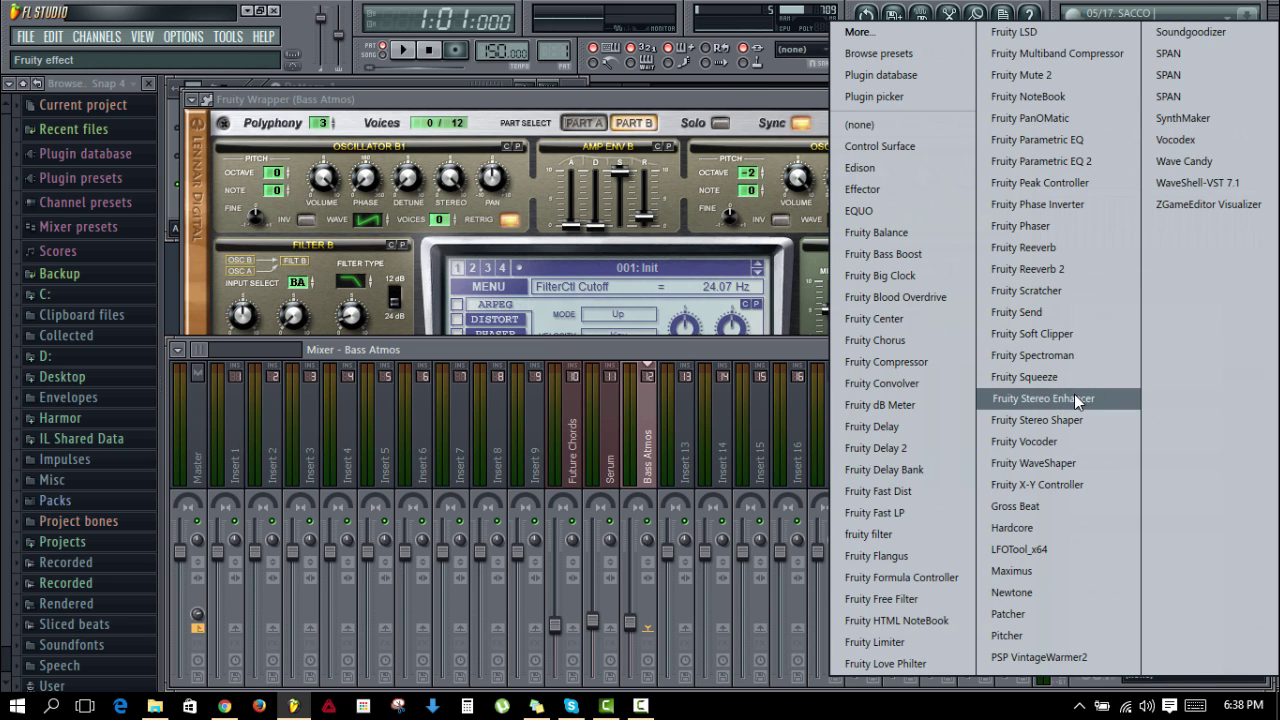
click(1016, 509)
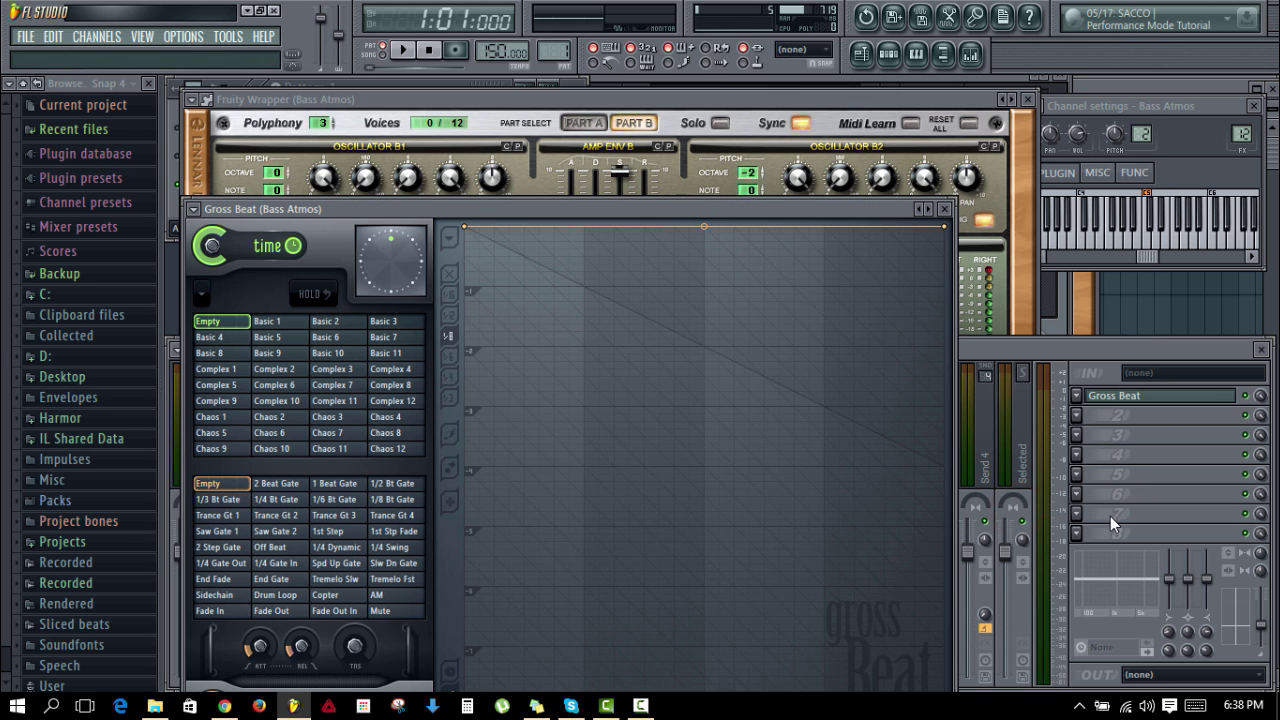
drag(589, 208, 622, 135)
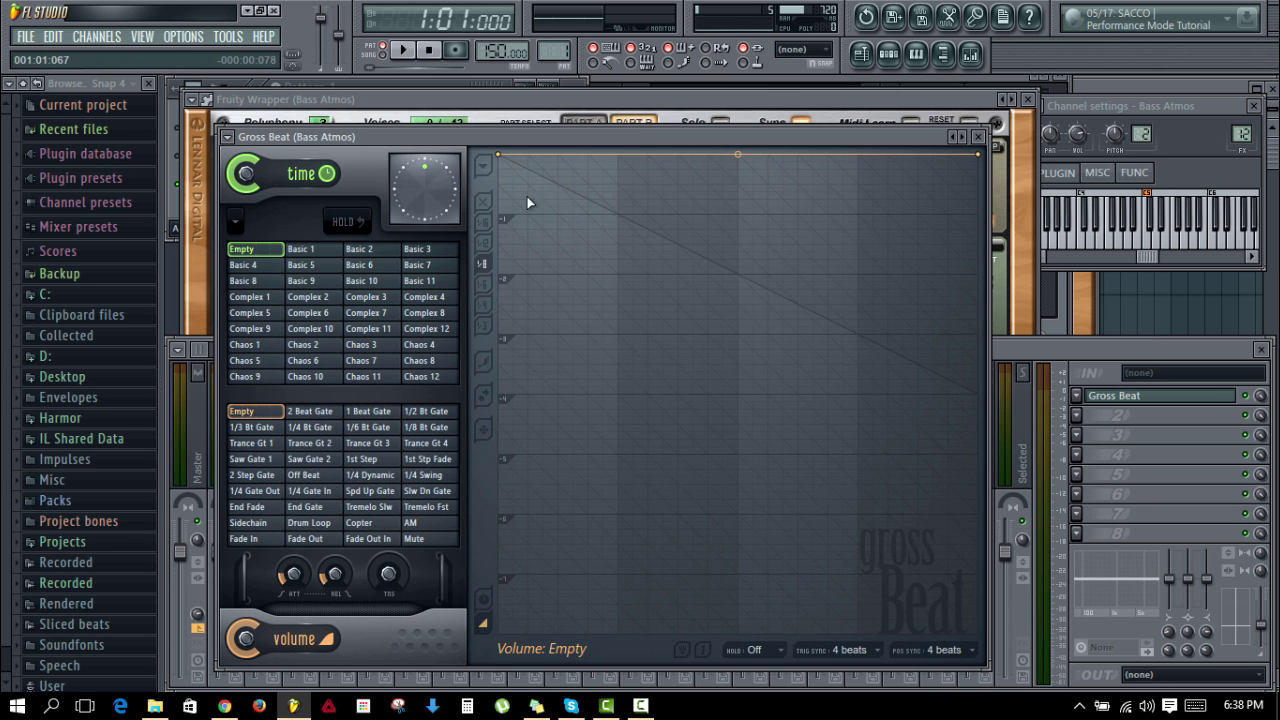
Step: Apply Gross Beat's Sidechain volume preset and delete the low points at beats 2, 3 and 4, keeping only the first dip
click(247, 523)
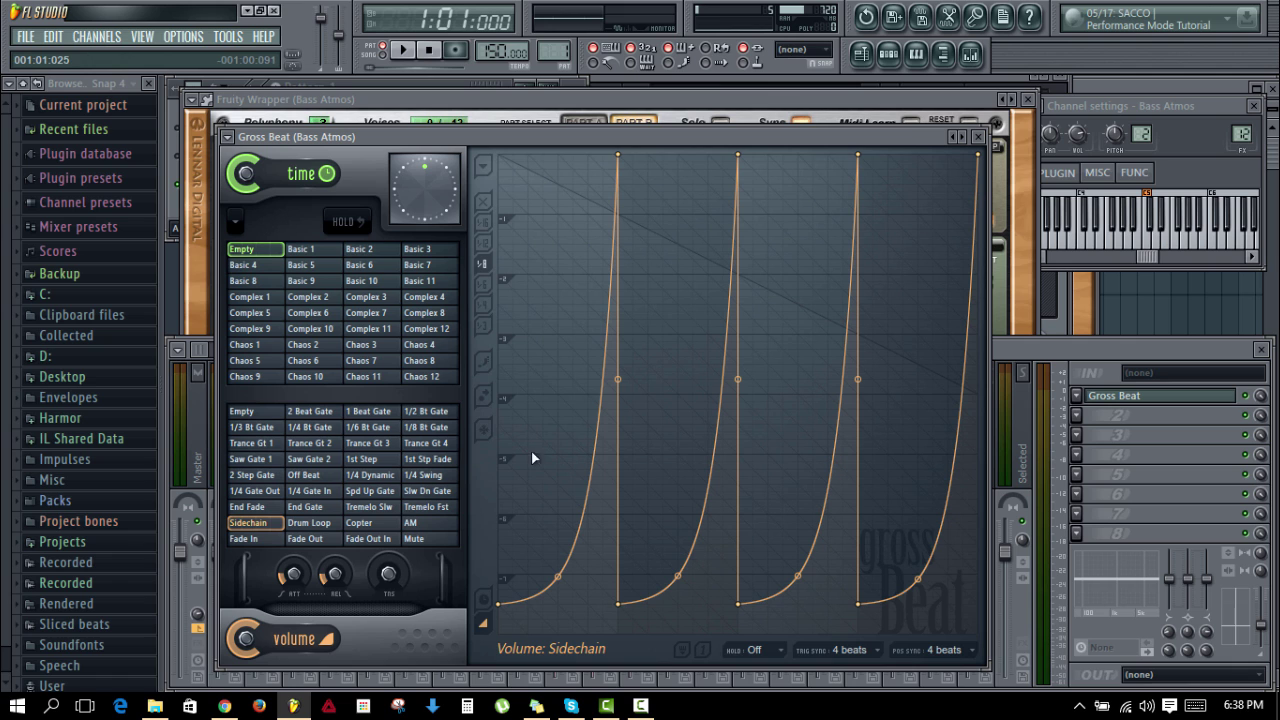
right_click(618, 603)
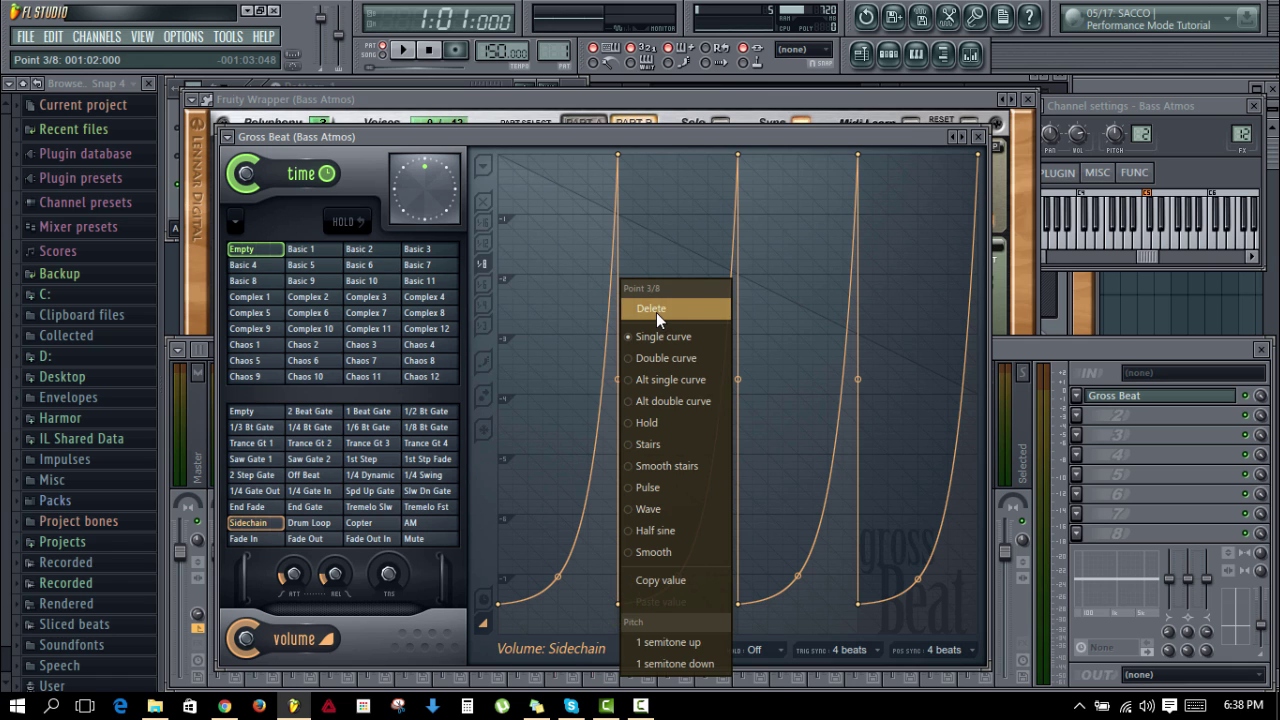
click(656, 312)
right_click(738, 603)
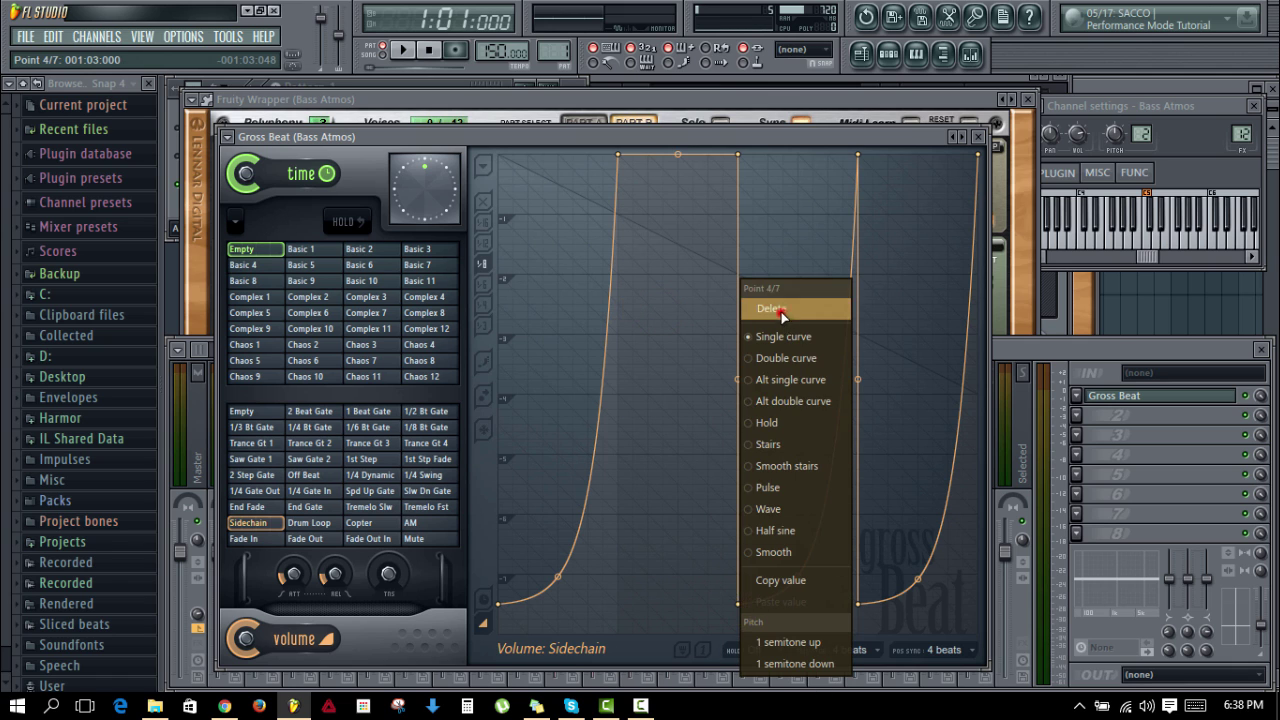
click(781, 313)
right_click(858, 604)
click(901, 305)
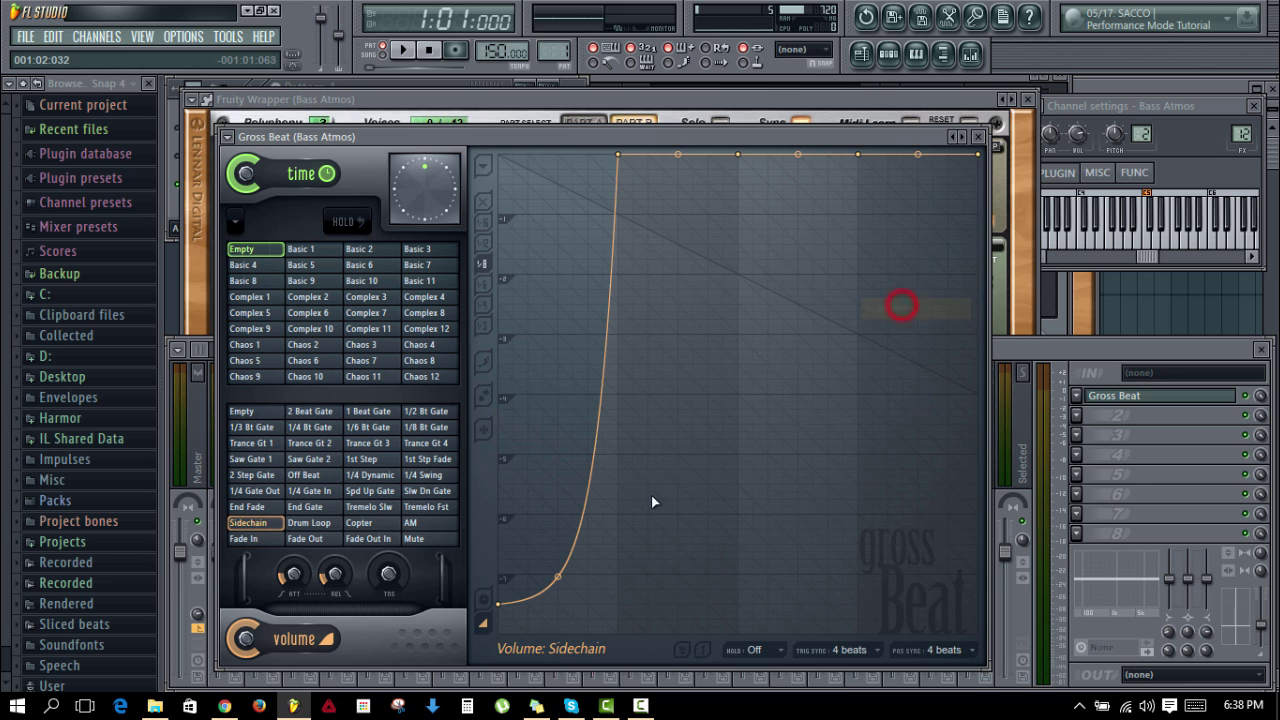
Step: Lower the volume curve's first point to the minimum, bend its rise upward into a fast convex curve, and audition it
drag(498, 603, 497, 633)
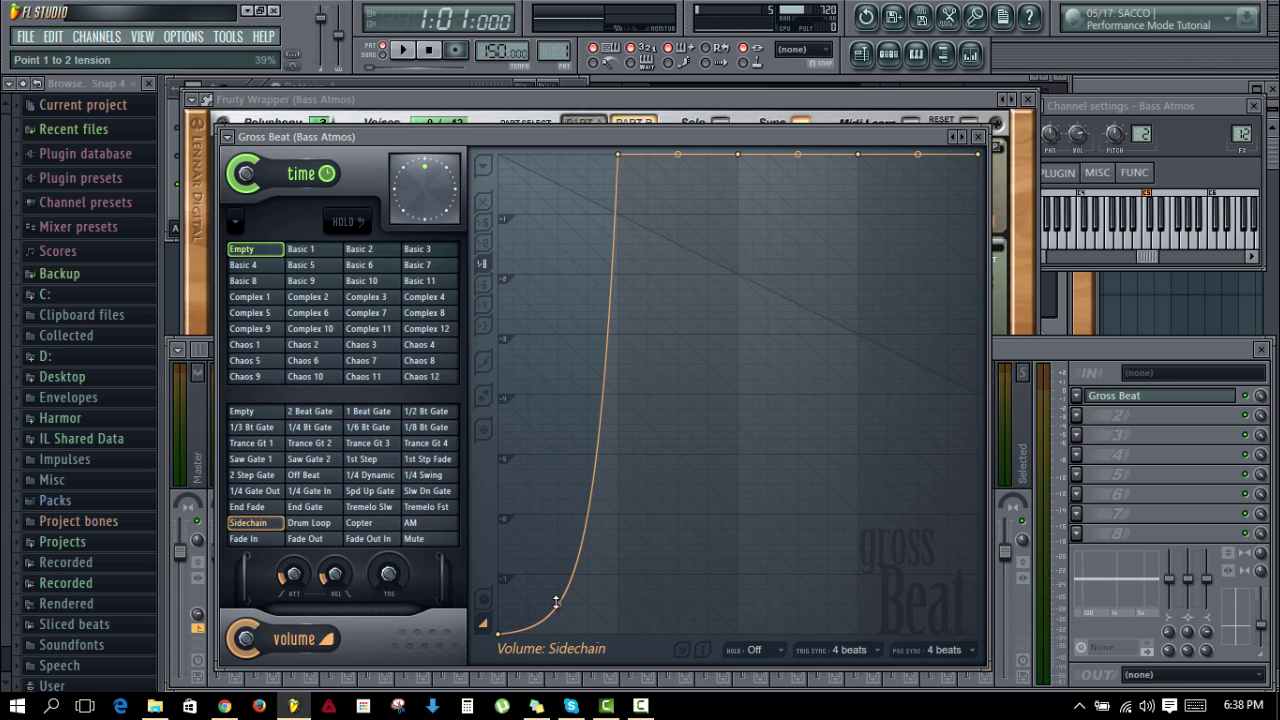
drag(557, 605, 557, 215)
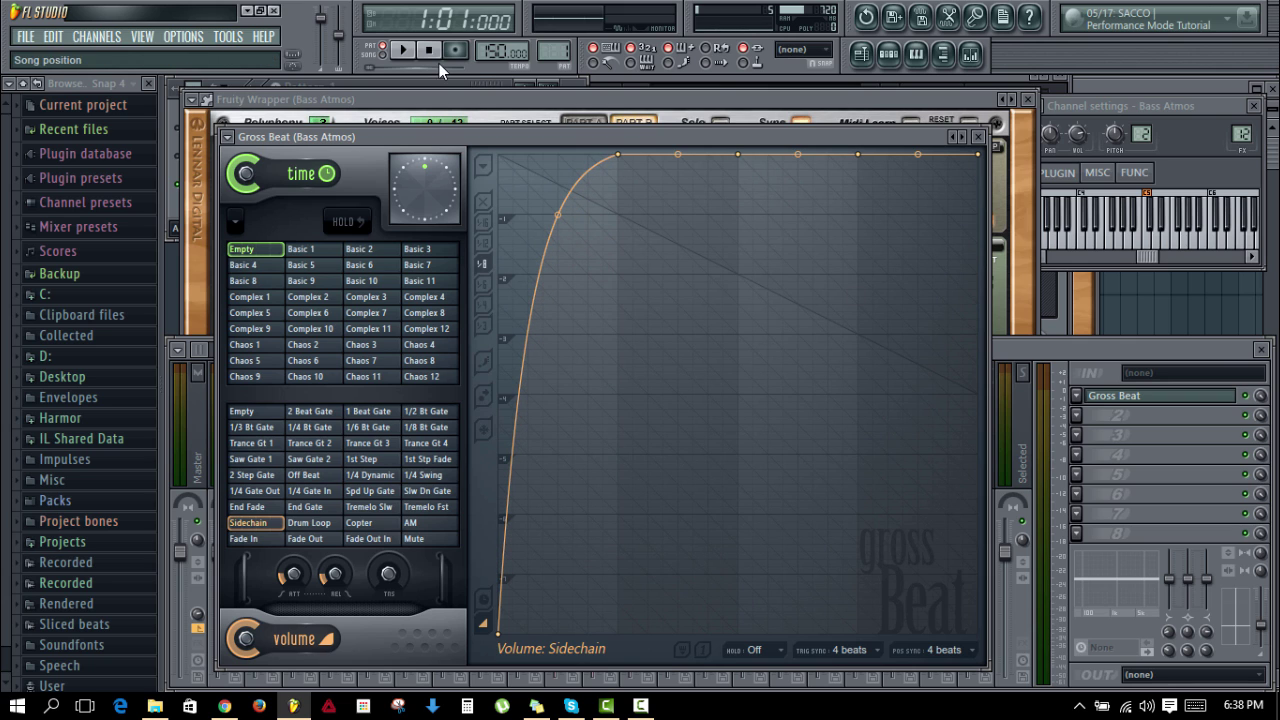
click(404, 52)
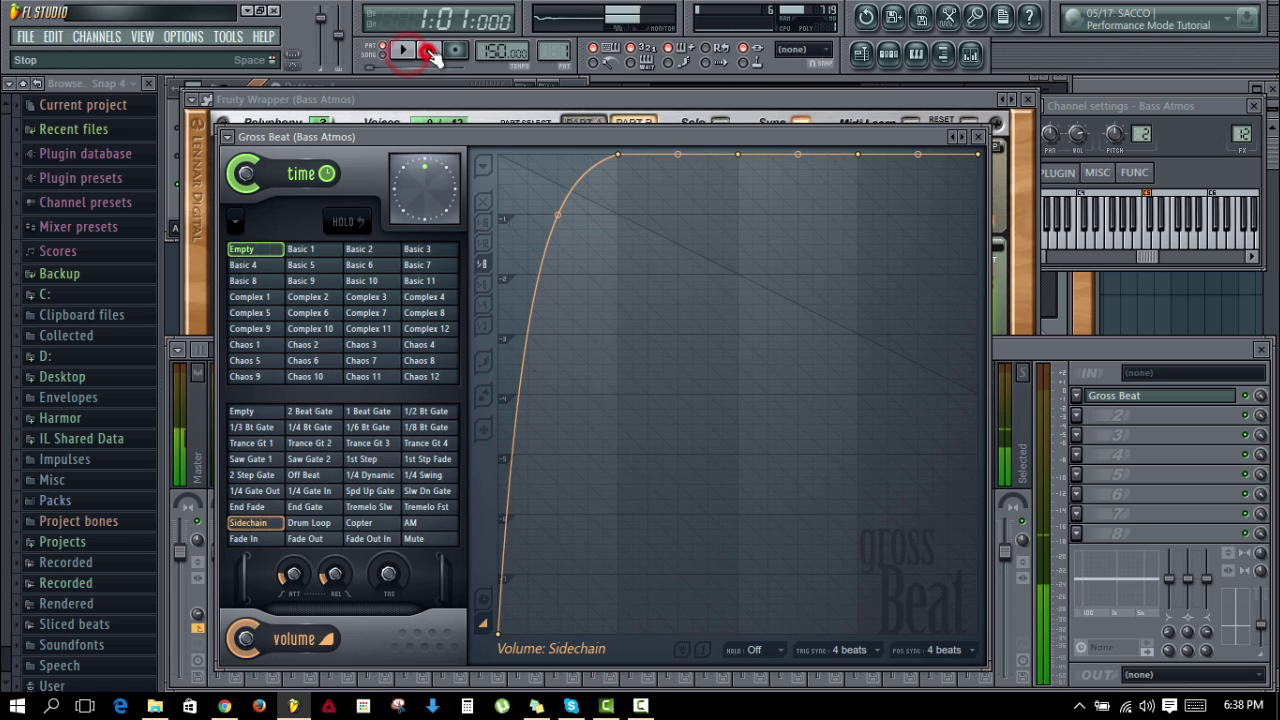
Step: Unmute the Future Chords and Serum channels and play the pattern with all three layers
click(1045, 353)
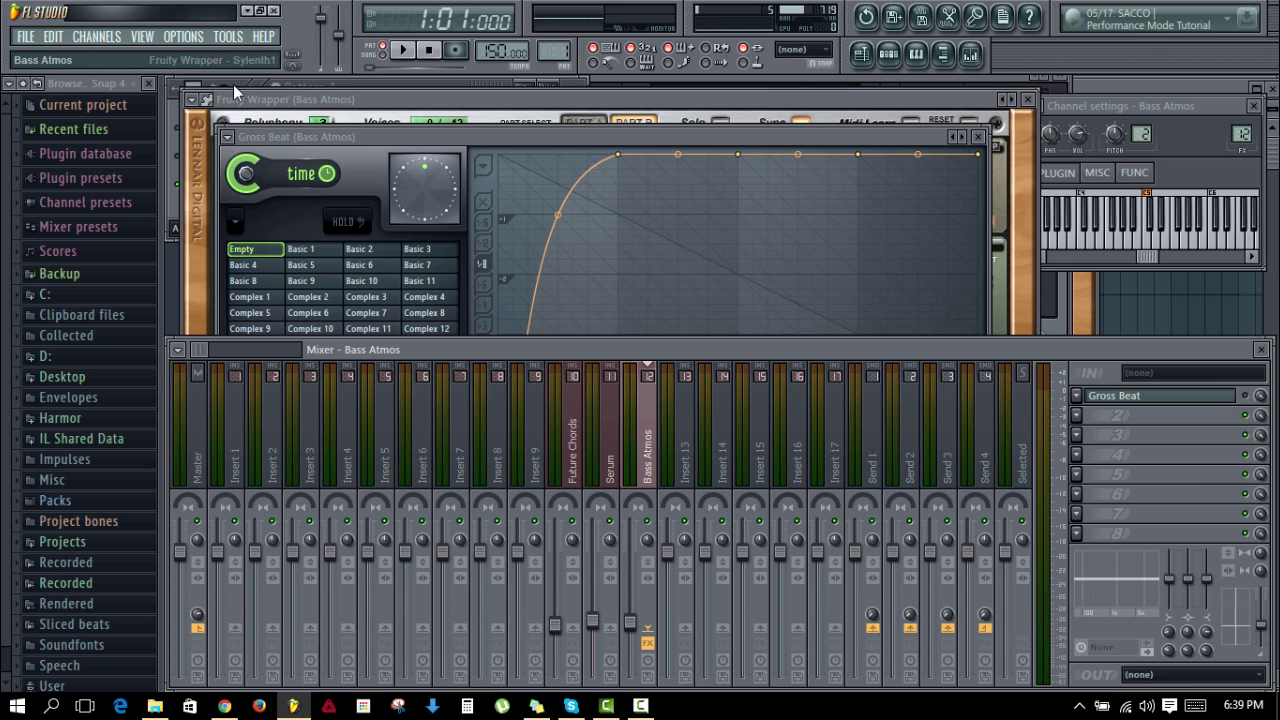
key(F6)
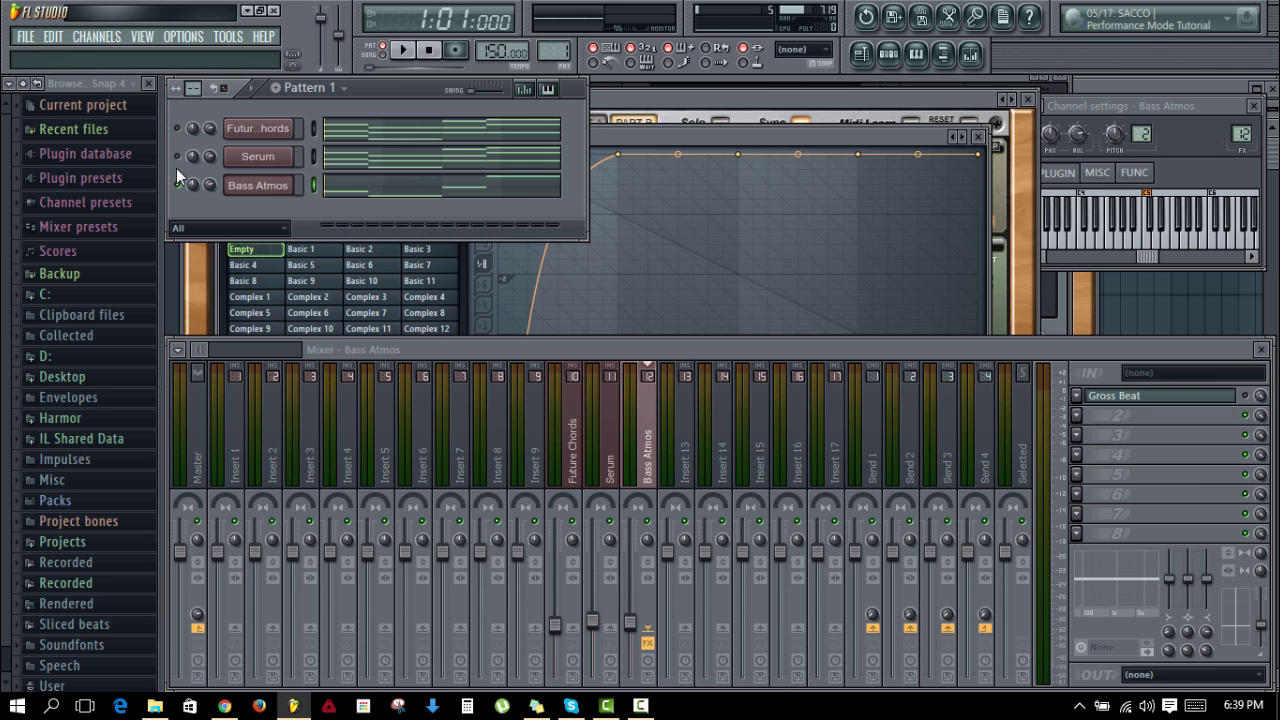
click(178, 129)
key(space)
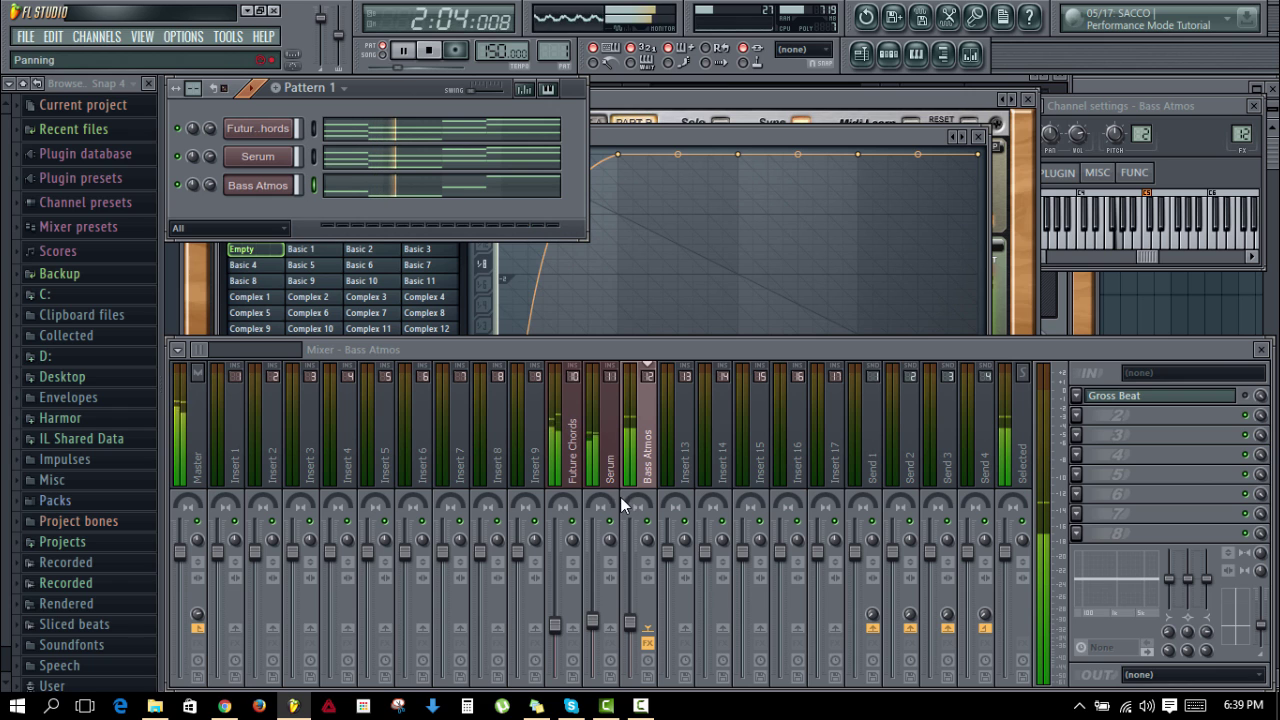
Step: Set the Filter Control cutoff of the Bass Atmos Sylenth1 to 30.52 Hz during playback, and stop the pattern
click(257, 185)
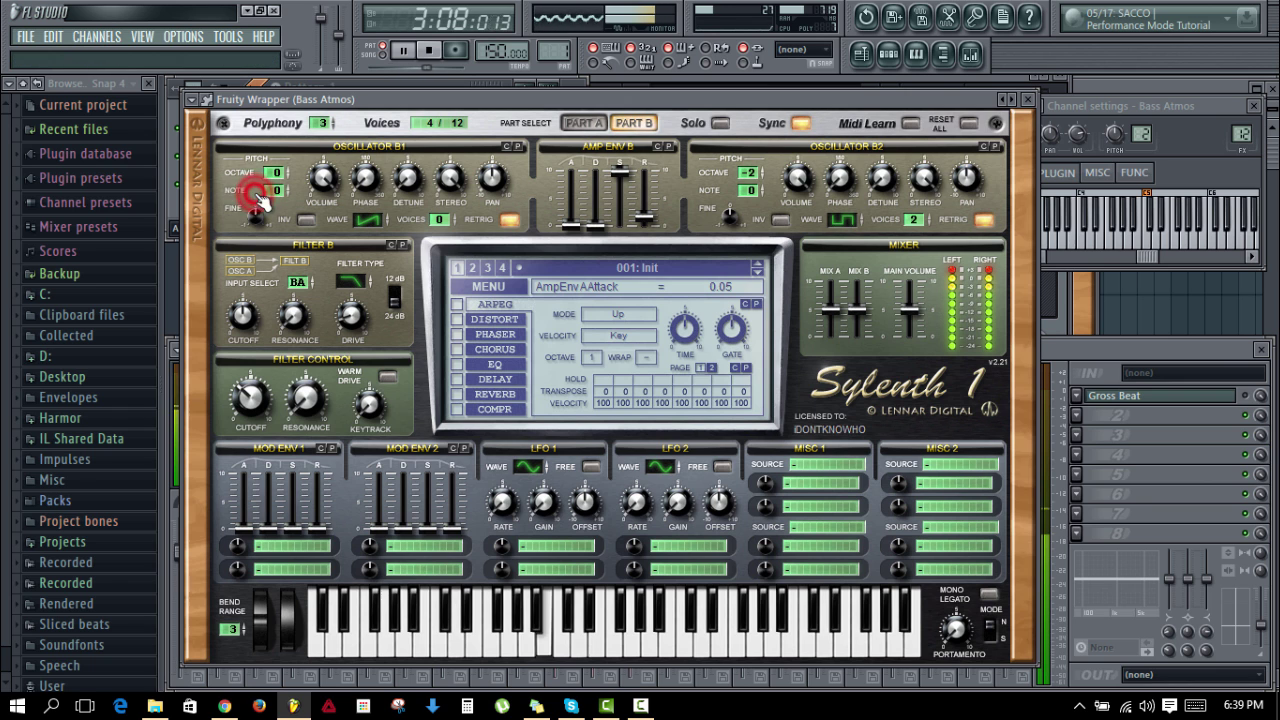
click(250, 398)
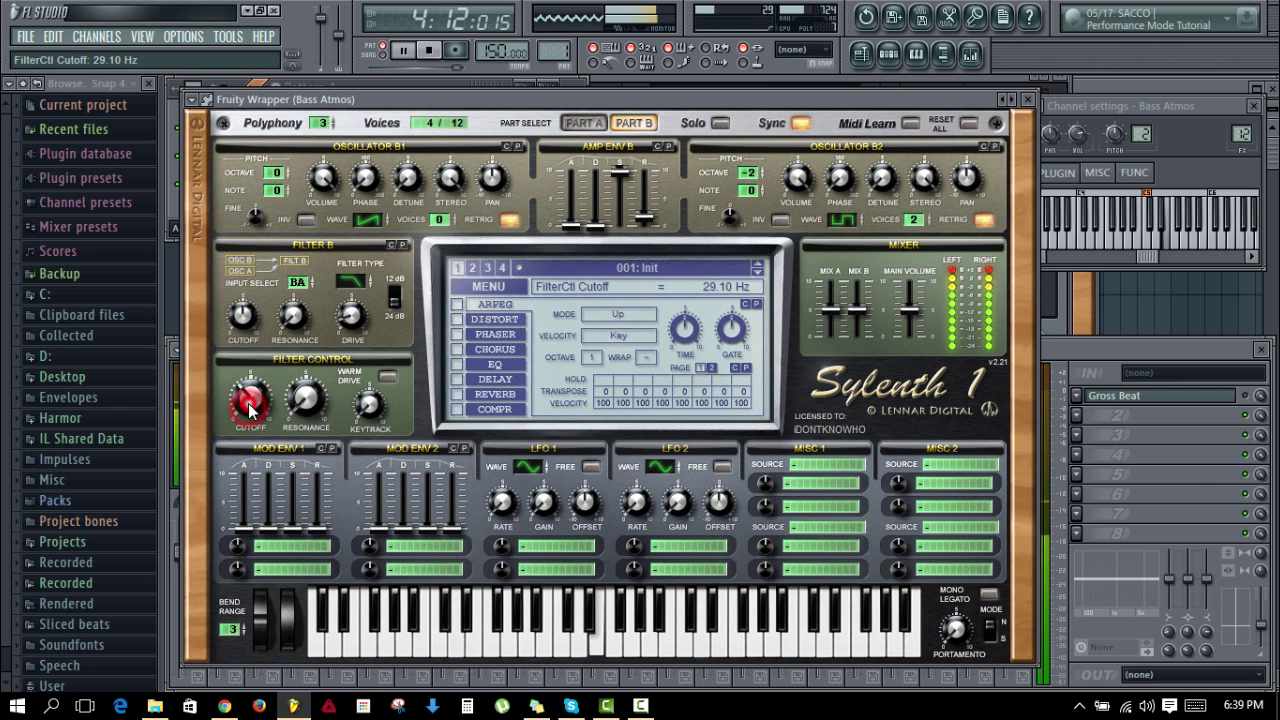
click(173, 113)
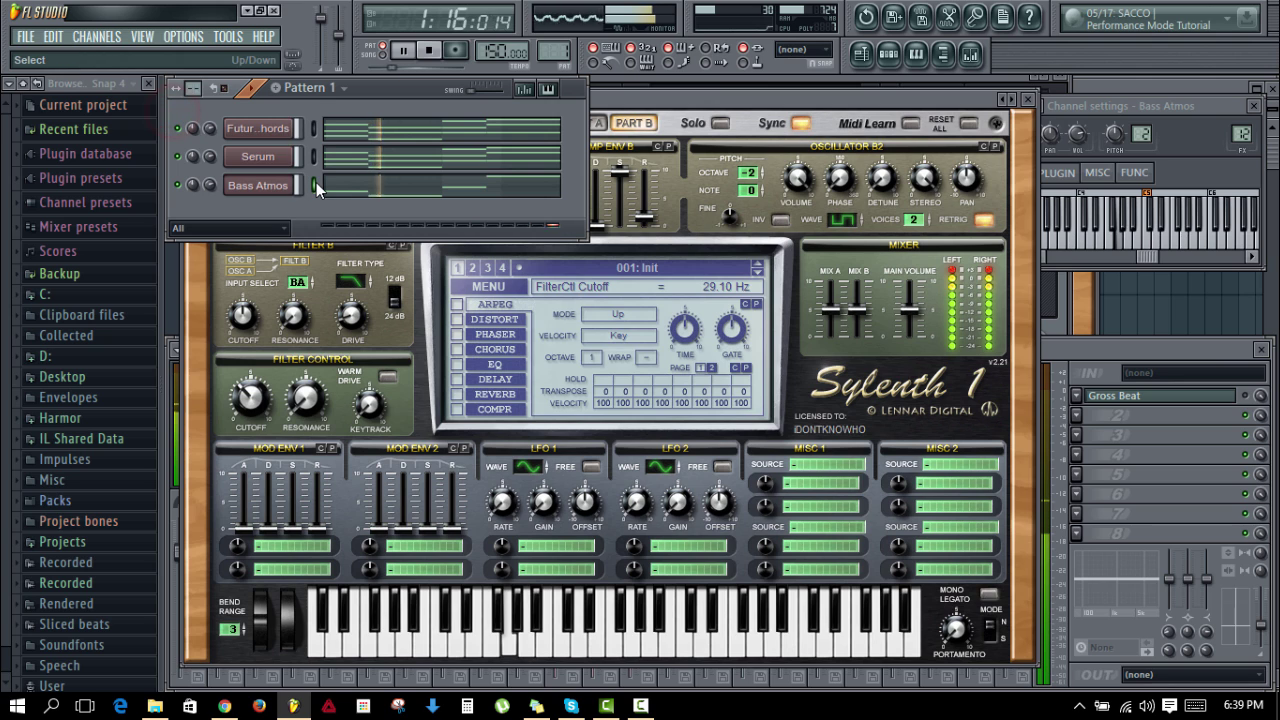
scroll(248, 405, up, 1)
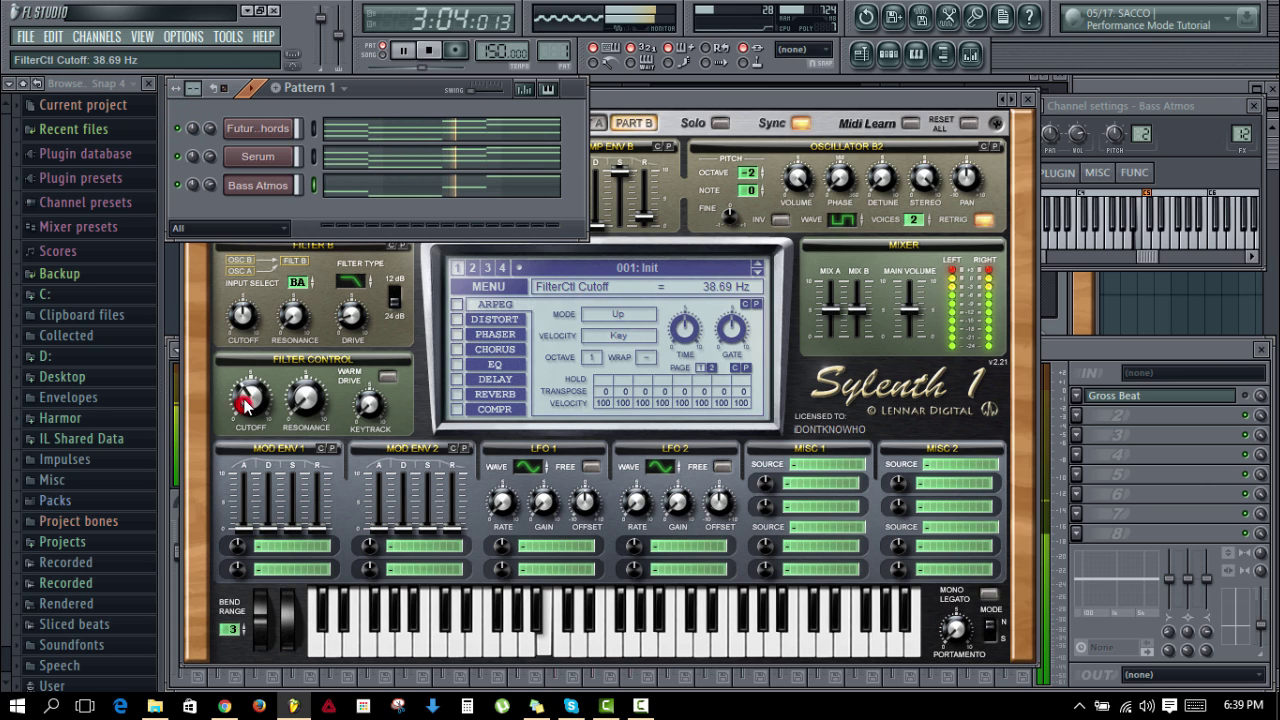
click(432, 52)
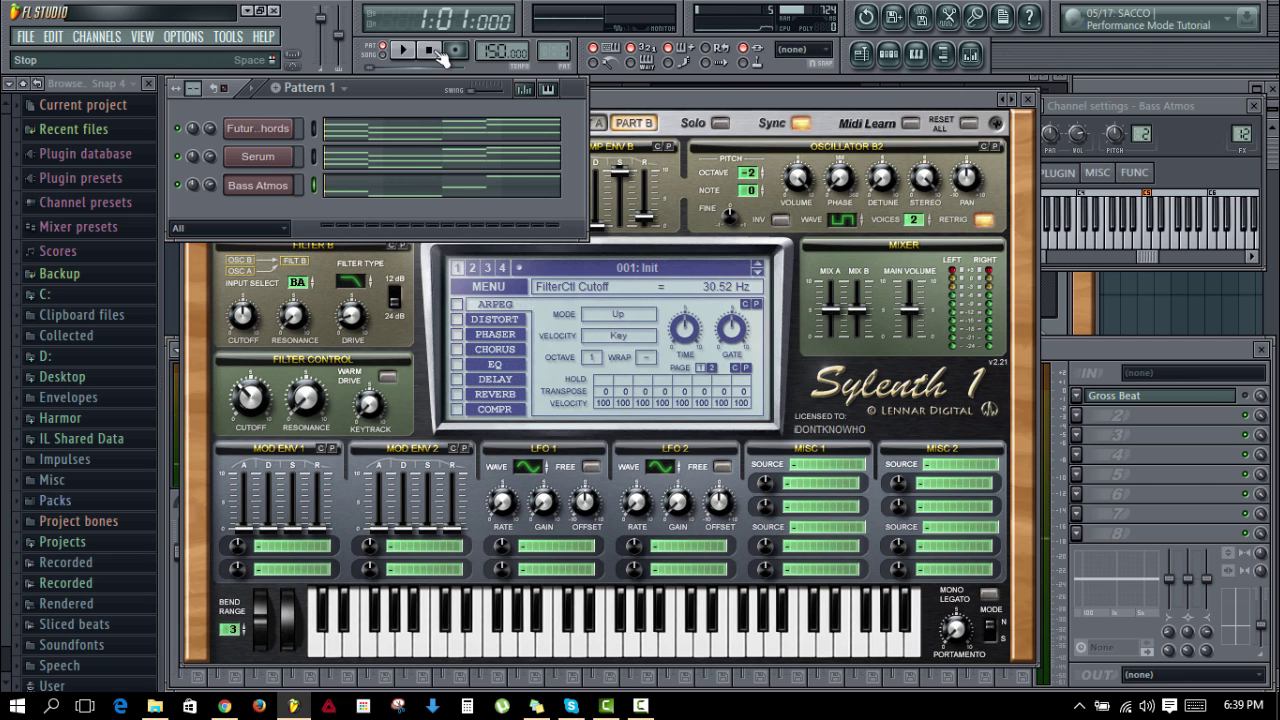
Step: Slice the first and third Future Chords chords at their eighth step and remove the cut-off tails, leaving gaps before the next chords
click(370, 97)
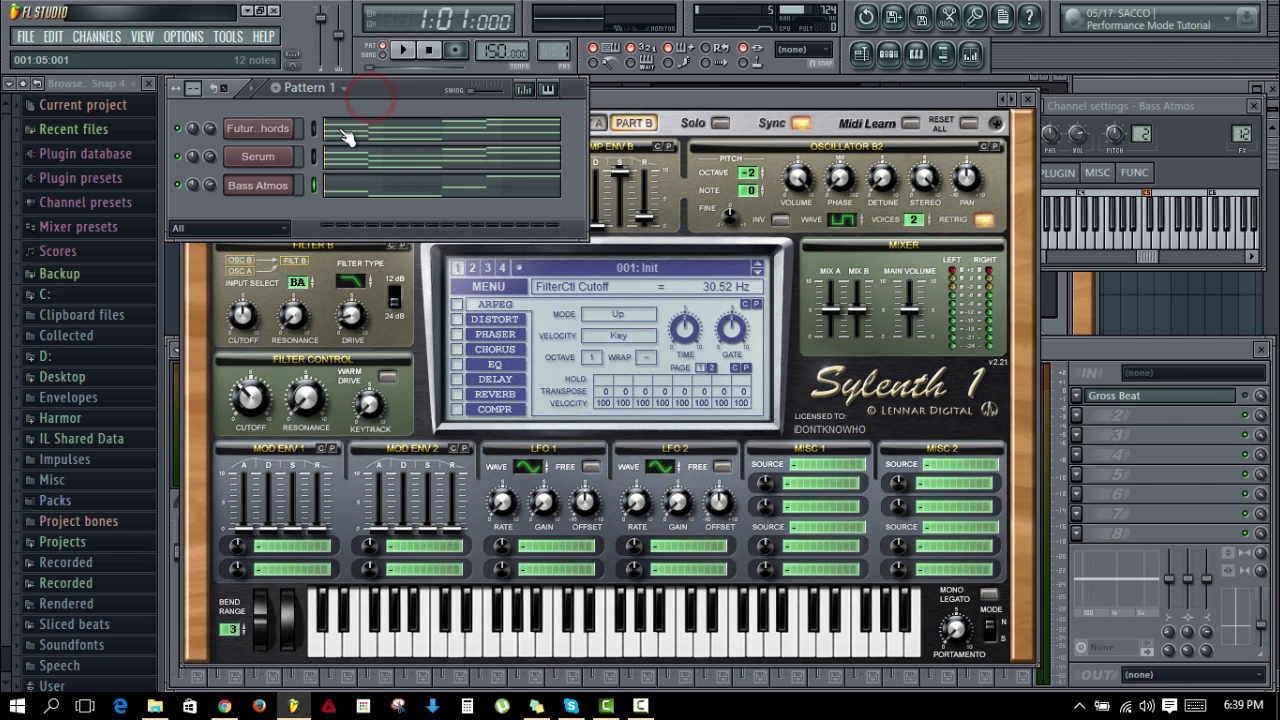
click(358, 137)
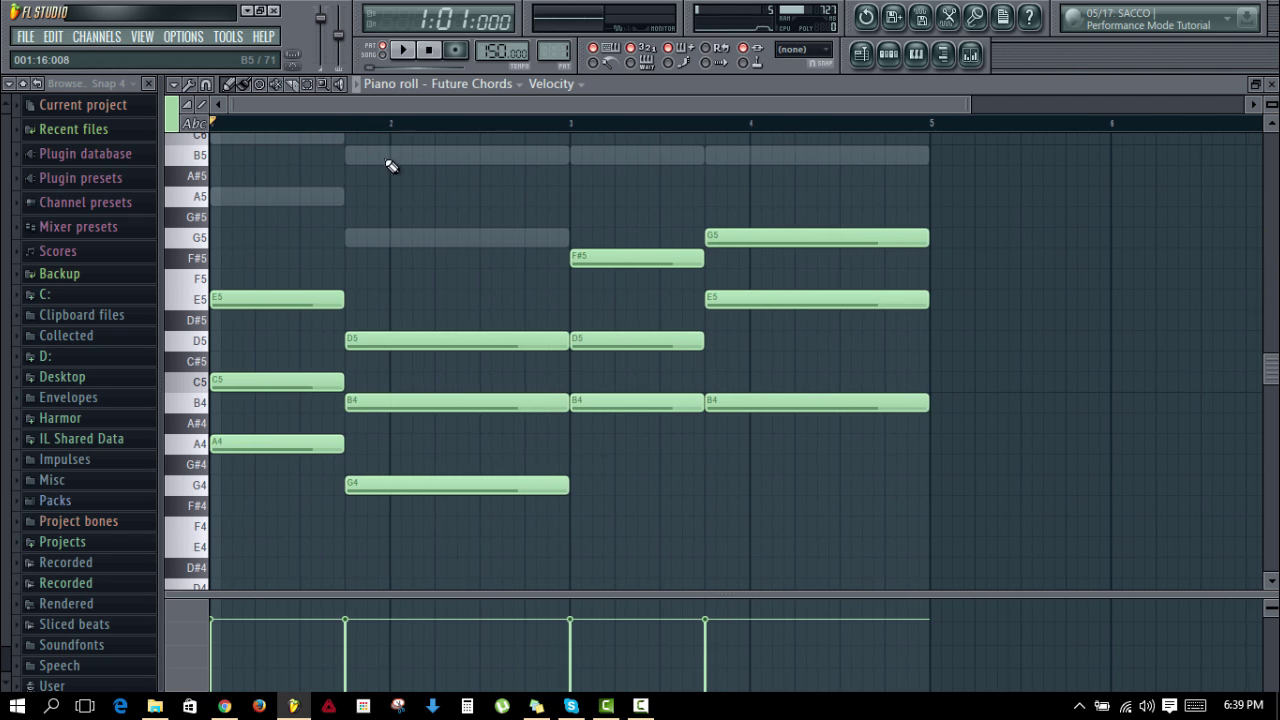
click(291, 87)
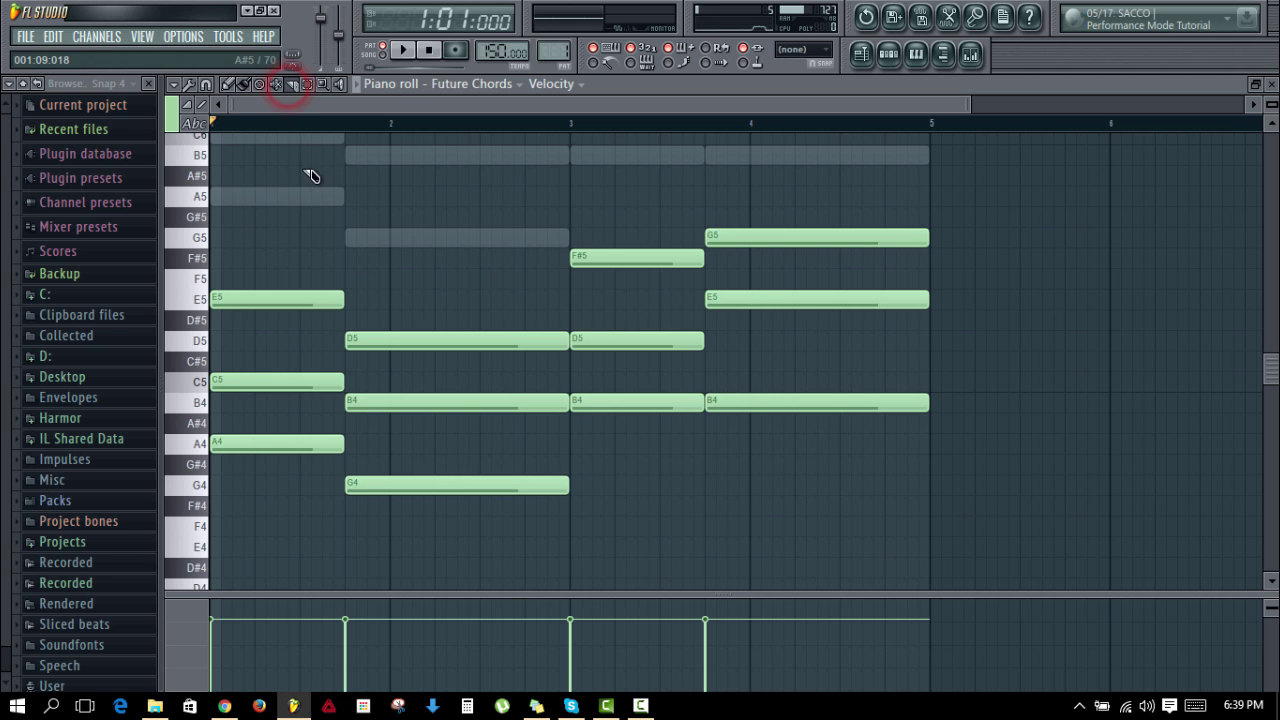
drag(300, 160, 310, 229)
drag(299, 165, 302, 219)
drag(287, 221, 309, 482)
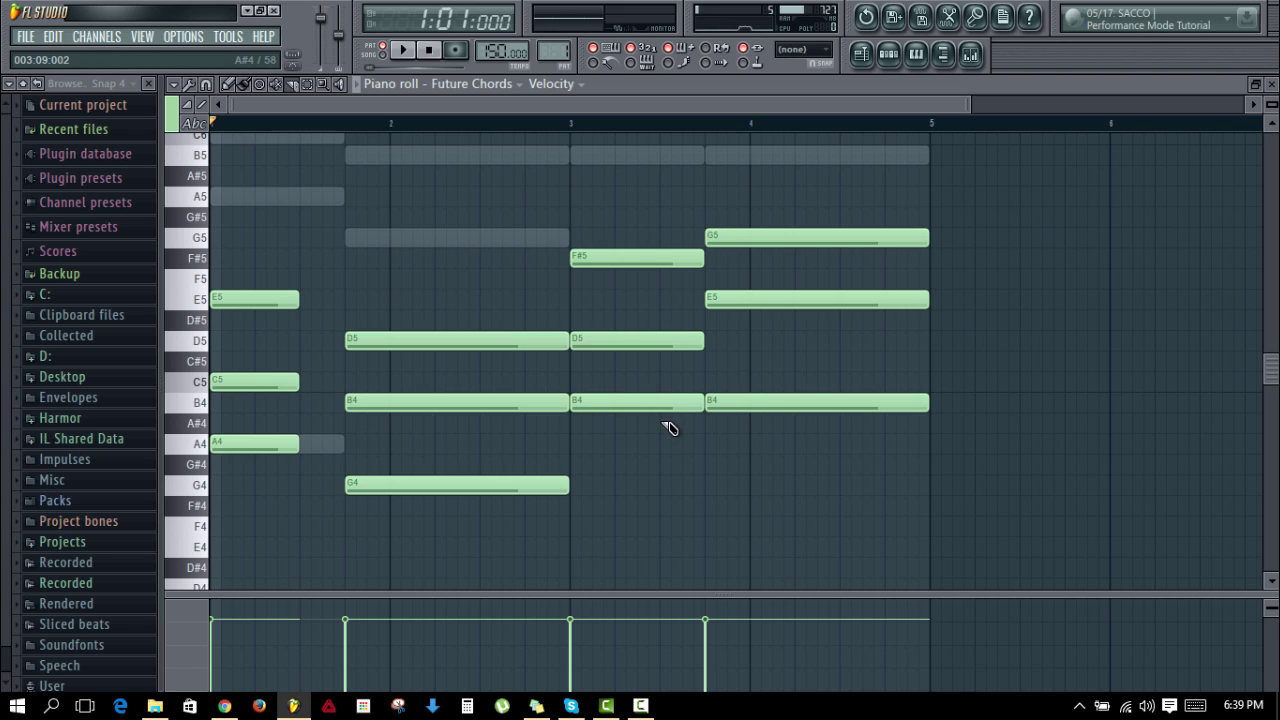
drag(662, 423, 665, 250)
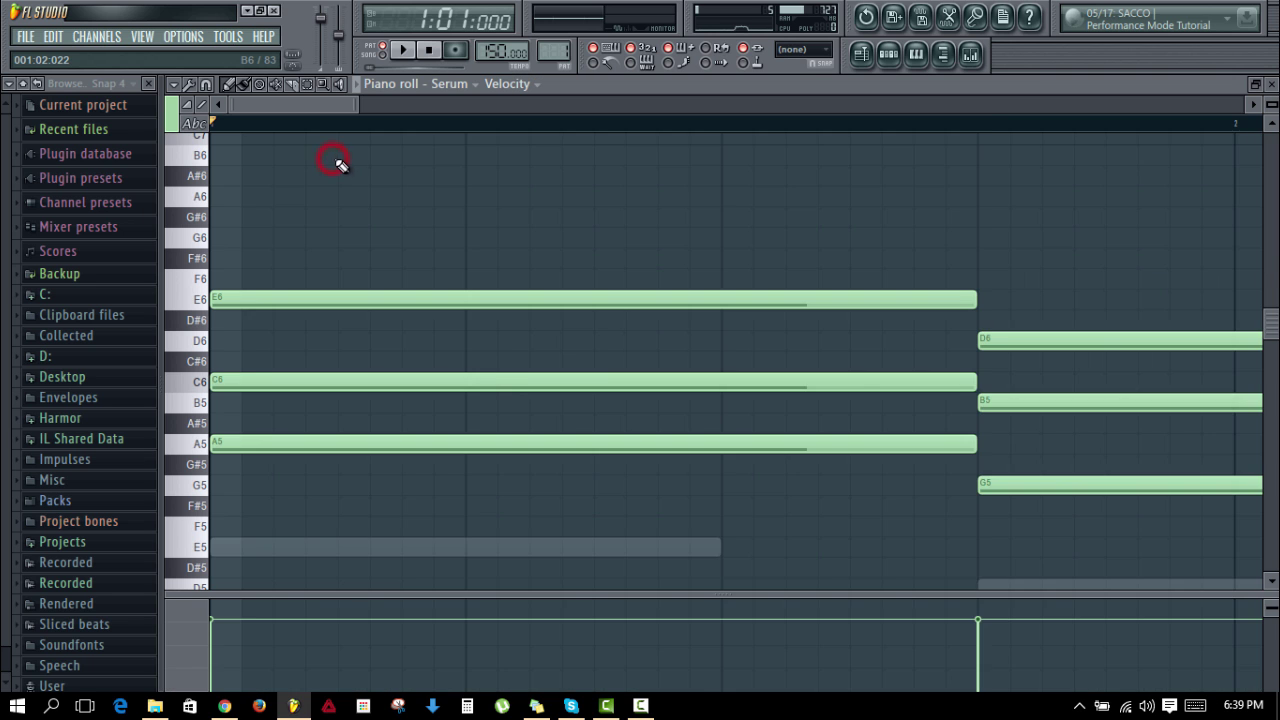
Step: Cut the Serum channel's first and third chords to eight steps with the Slice tool, matching the shortened Future Chords notes
scroll(335, 163, down, 5)
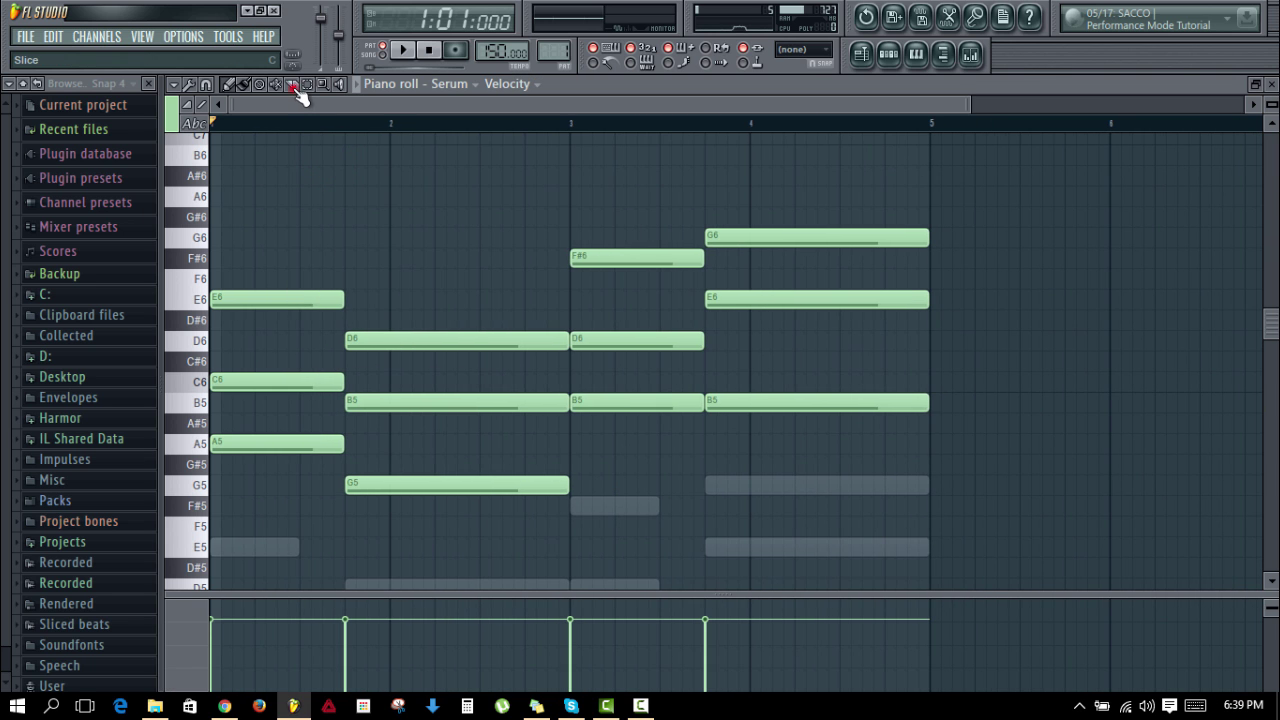
key(p)
scroll(305, 150, down, 3)
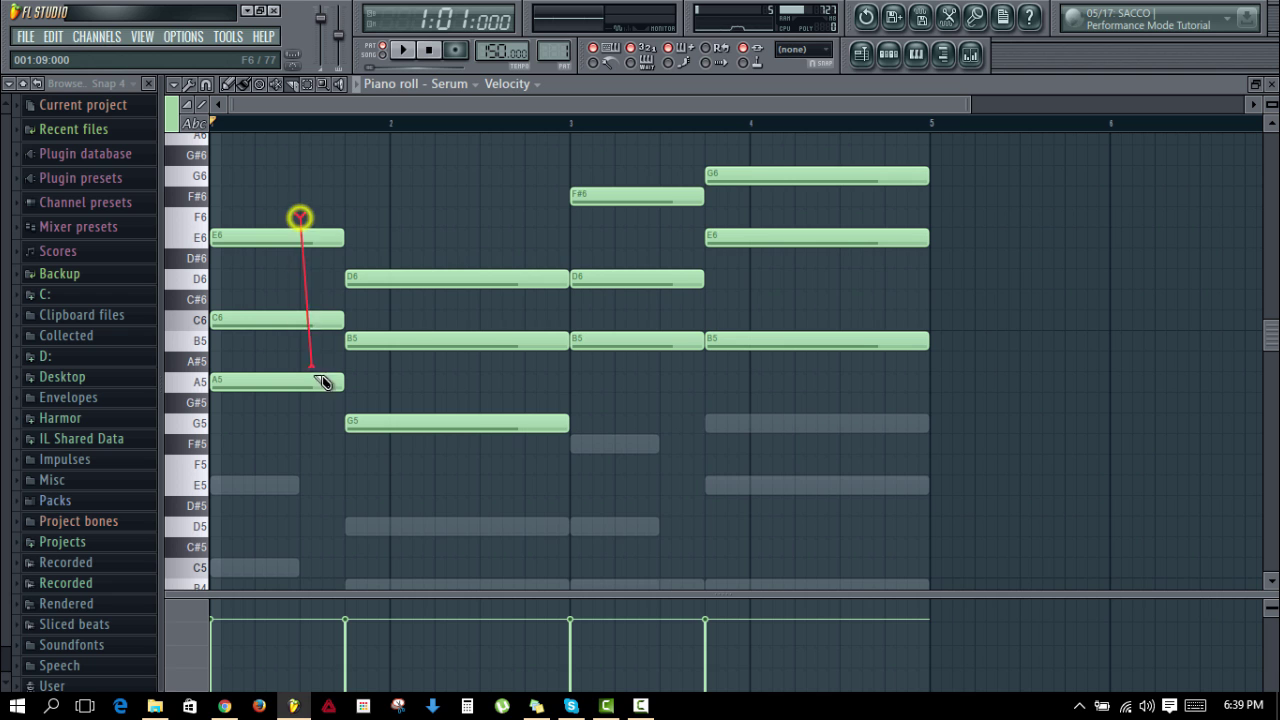
drag(316, 376, 302, 410)
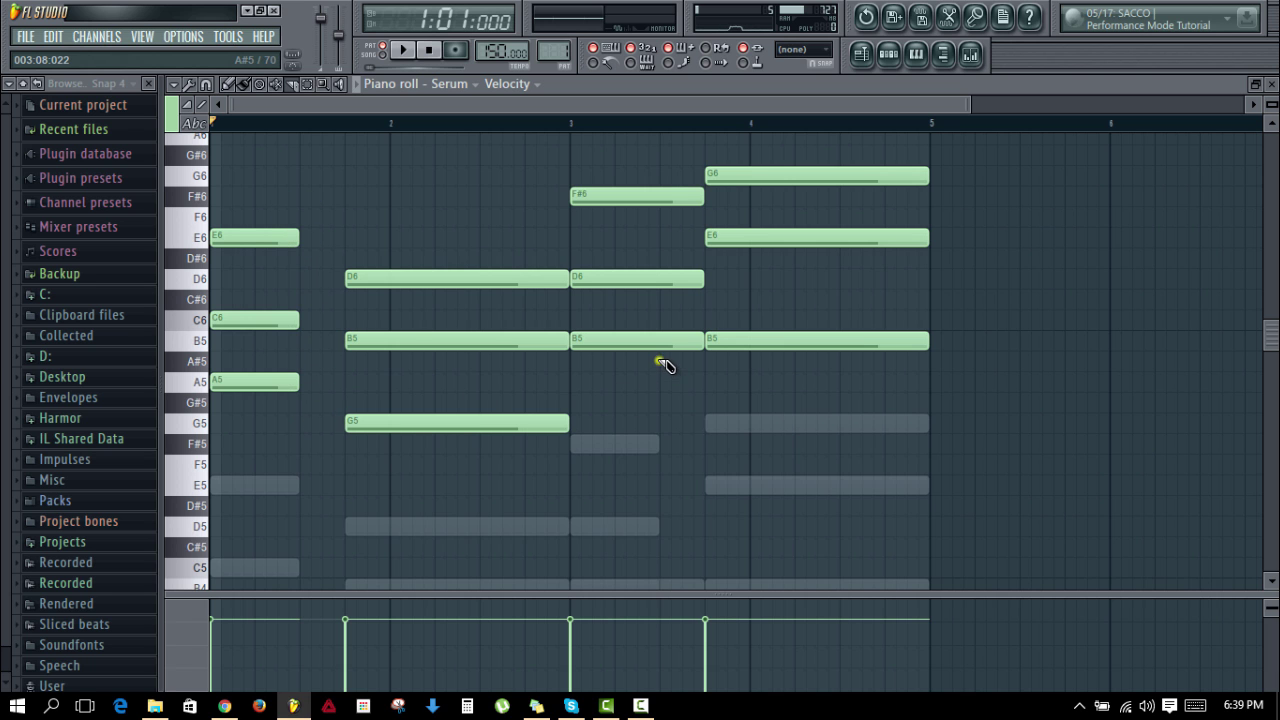
drag(660, 361, 670, 188)
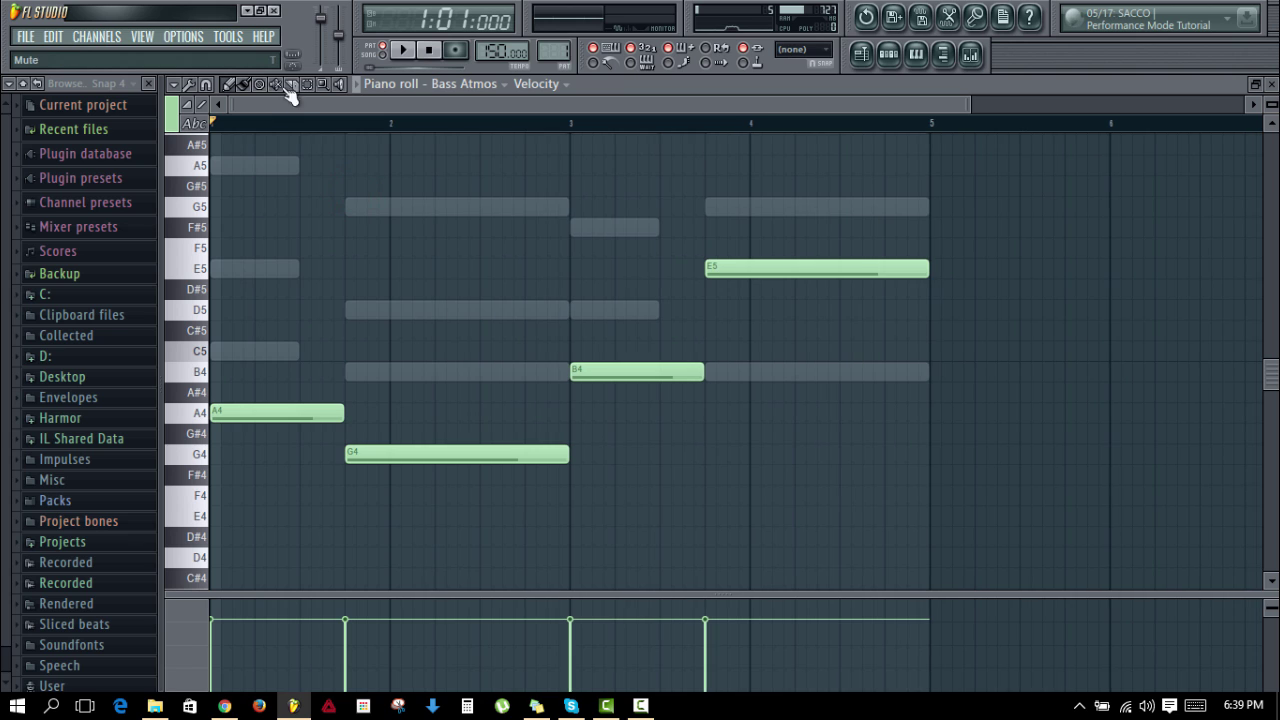
Step: Shorten the Bass Atmos A4 and B4 notes to eight steps to match the chords, and audition the pattern
click(239, 85)
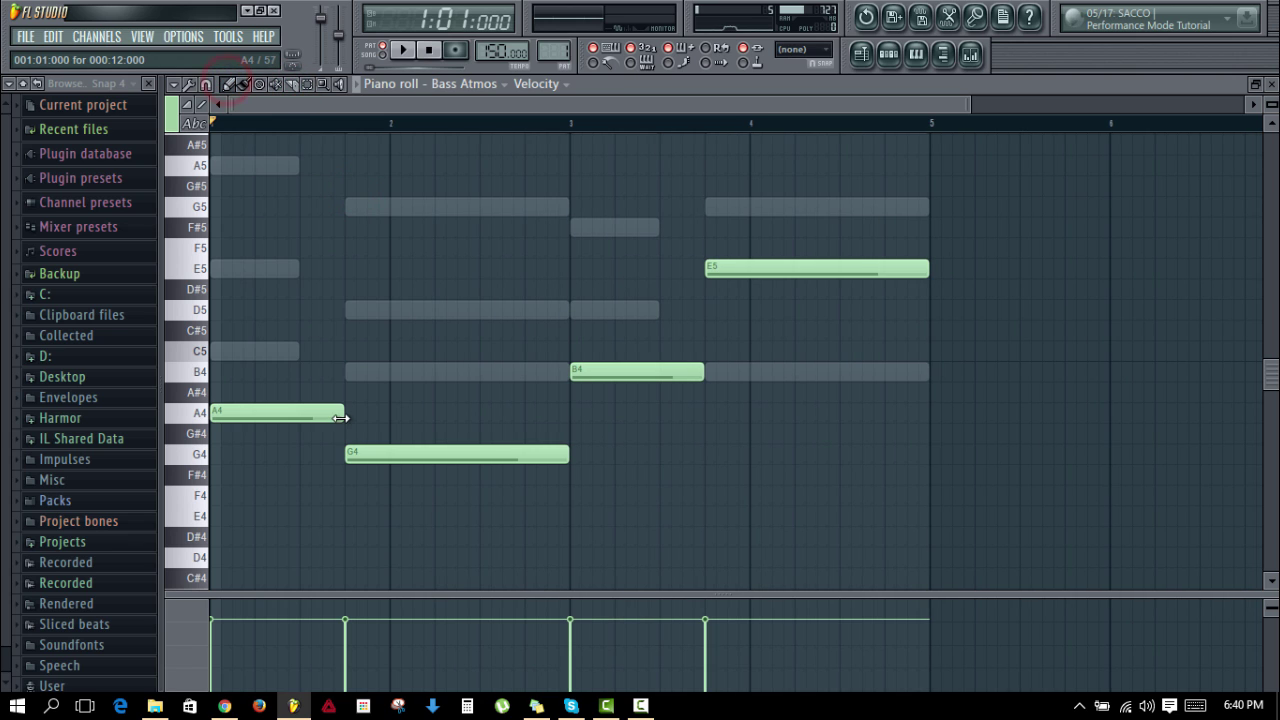
drag(341, 418, 298, 417)
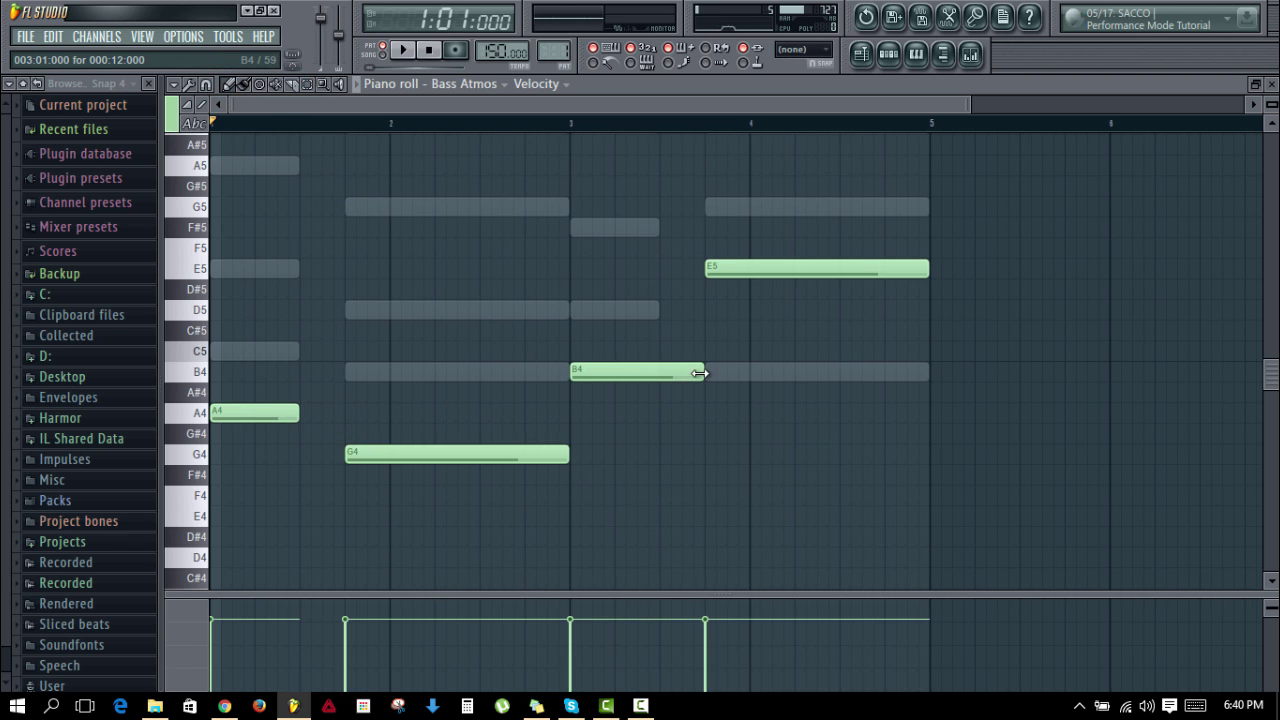
drag(700, 372, 660, 372)
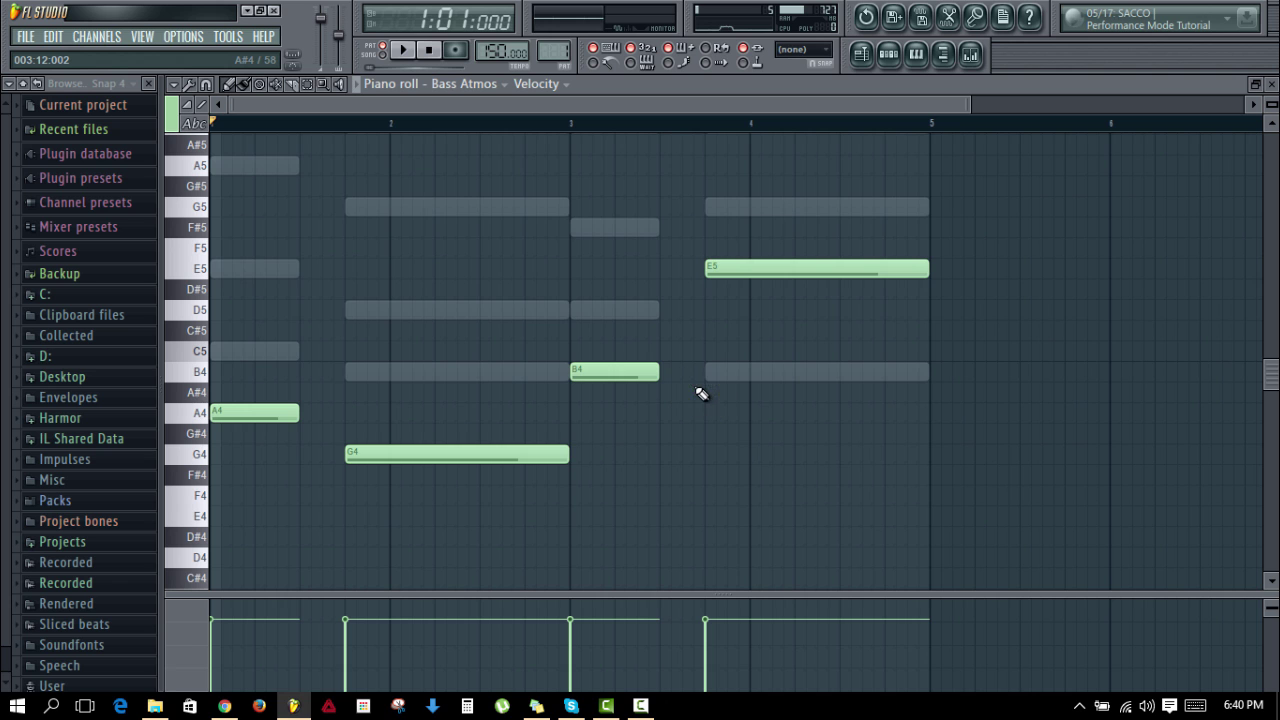
right_click(420, 235)
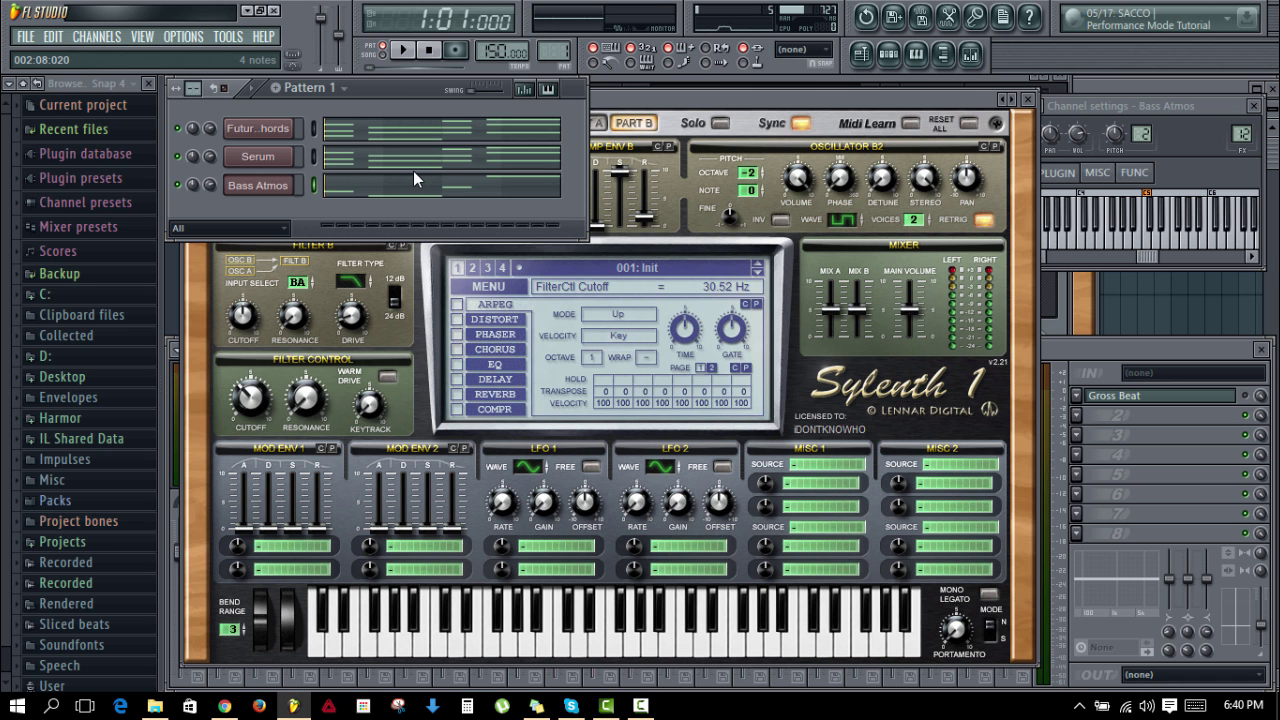
key(space)
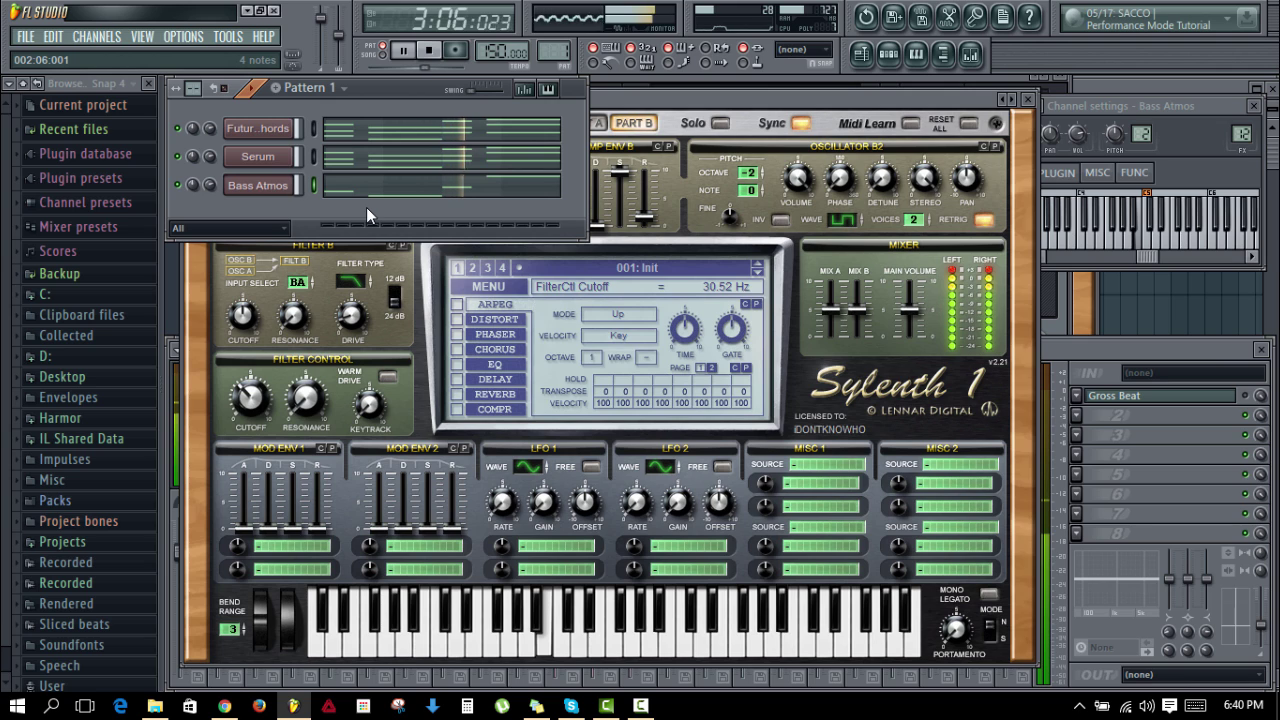
key(space)
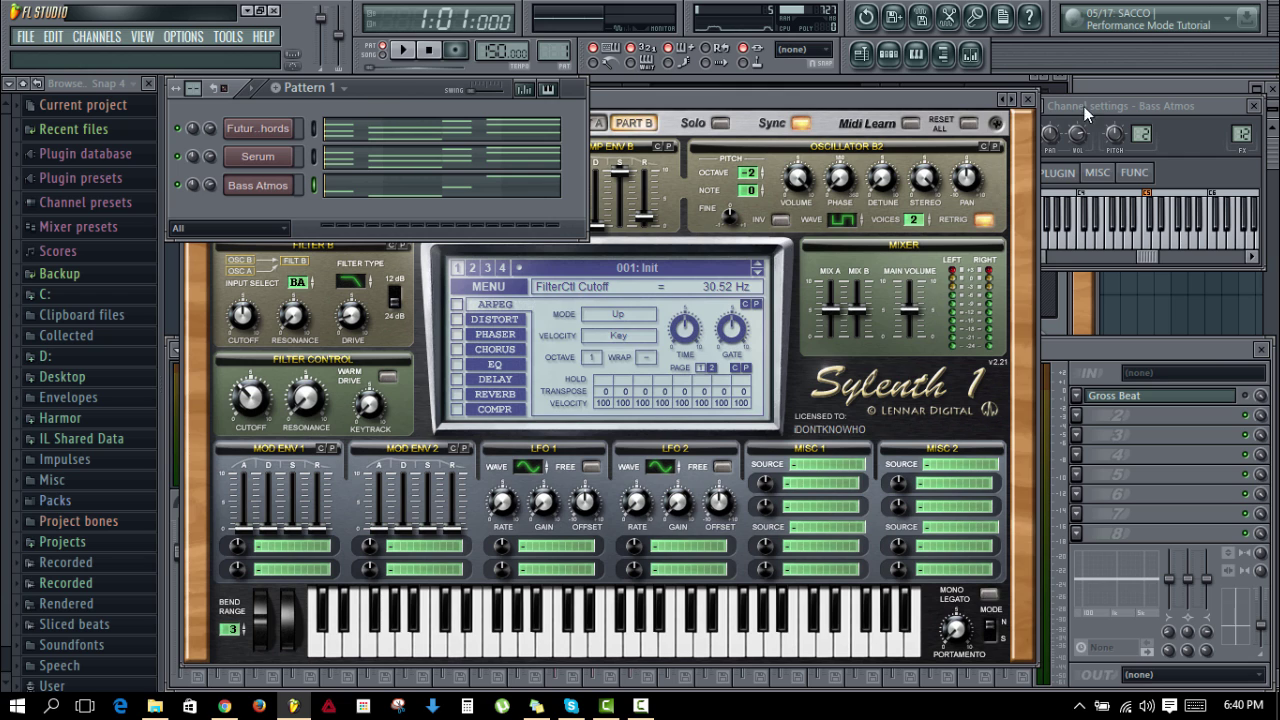
Step: Choose Pattern 1 and place its clip at the very start of Track 1 in the playlist
click(1148, 83)
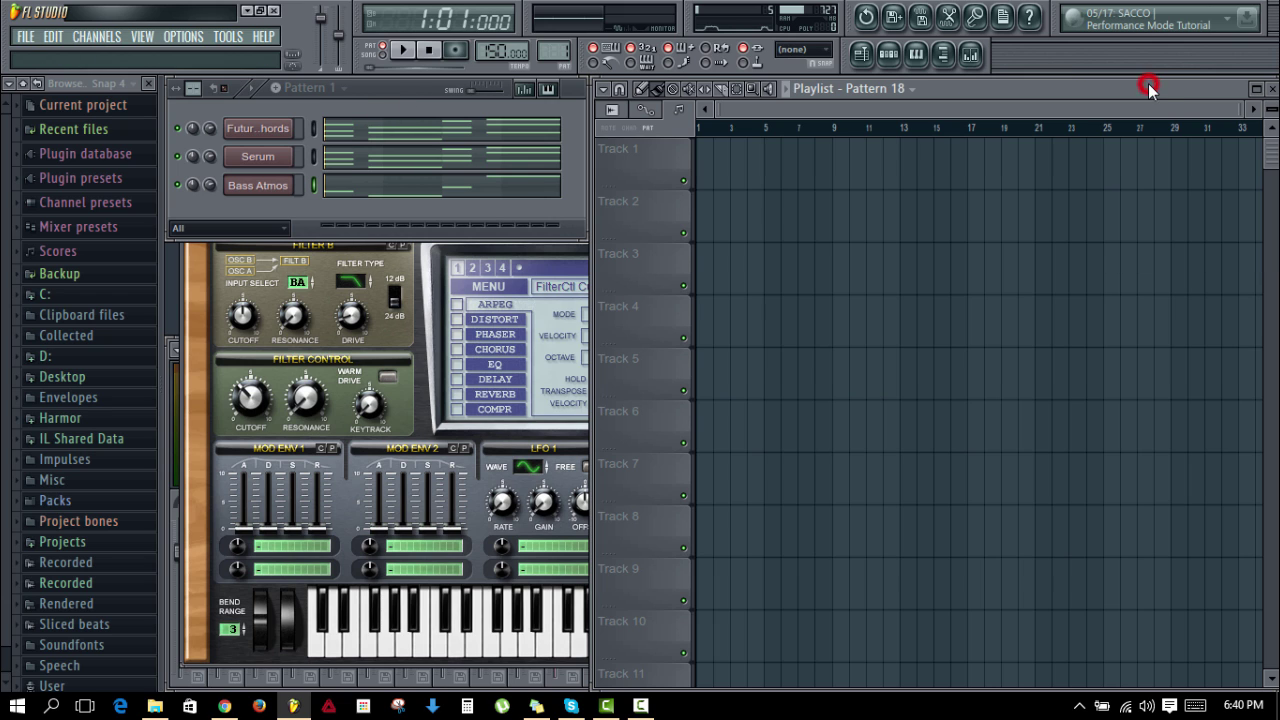
click(372, 93)
click(330, 90)
click(318, 110)
click(685, 171)
click(707, 169)
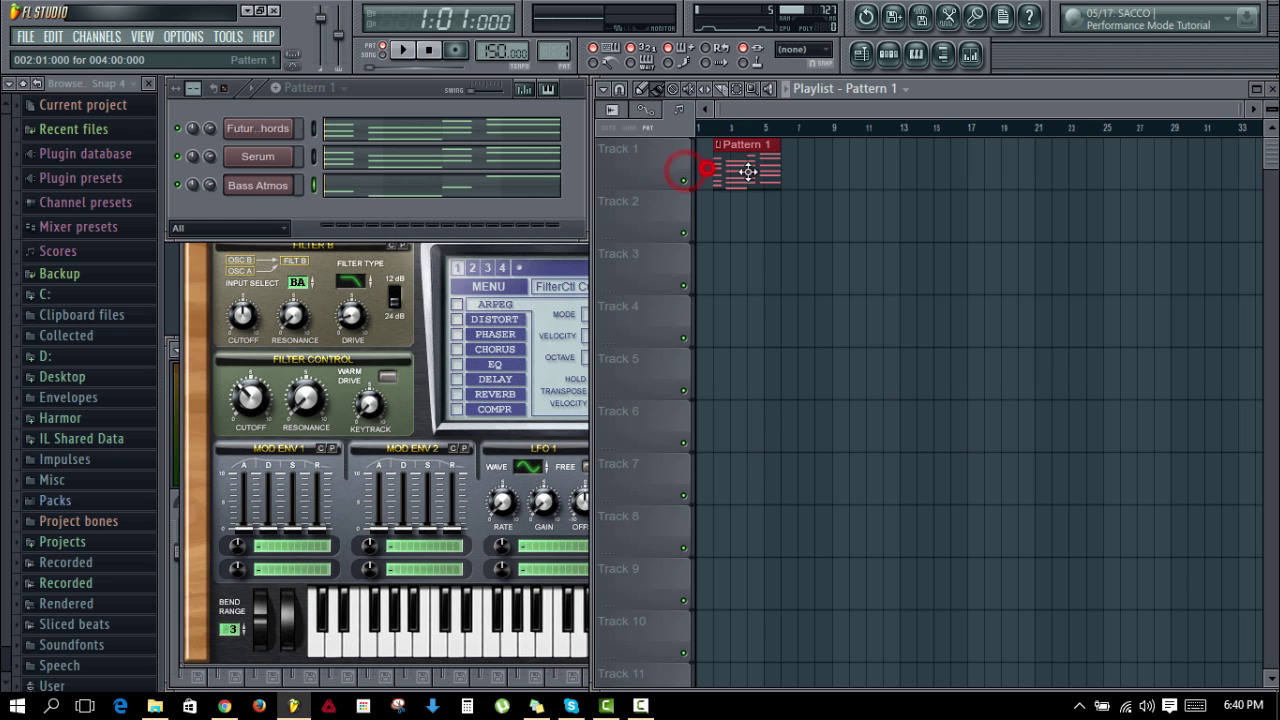
drag(748, 171, 730, 171)
click(779, 218)
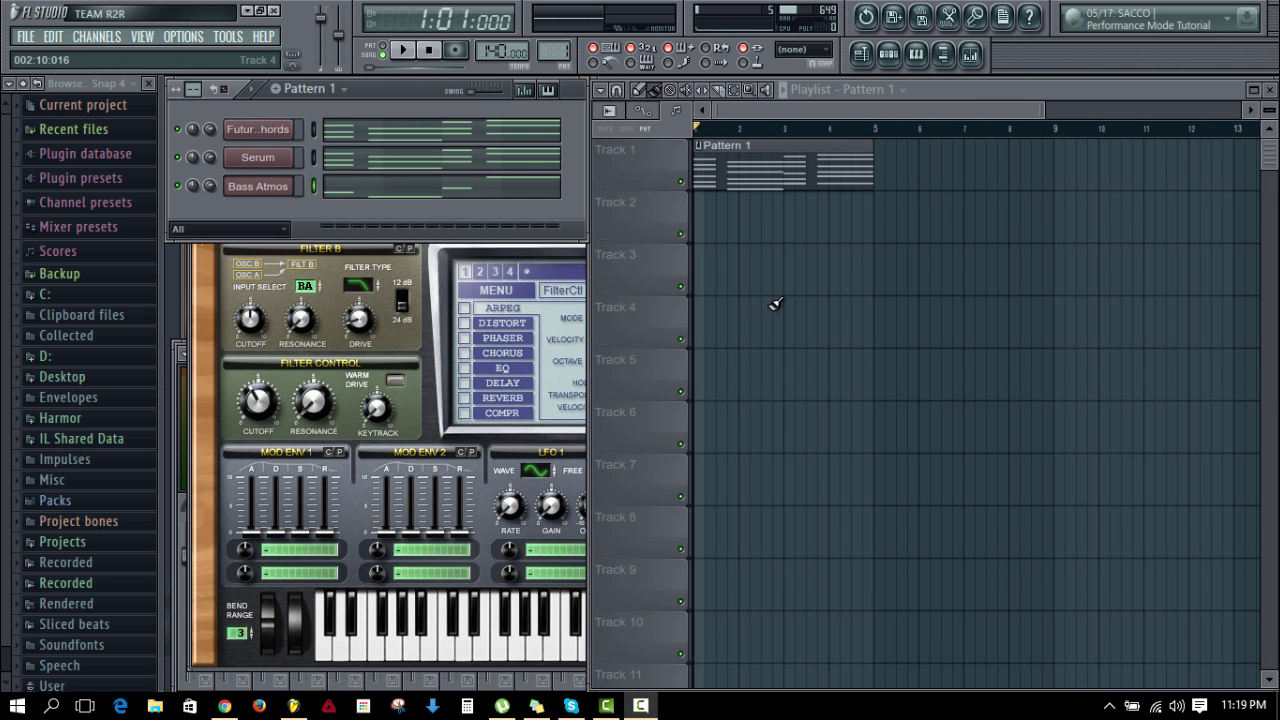
Step: Mute the Bass Atmos and Serum channels and audition Future Chords on its own
double_click(774, 169)
scroll(594, 249, down, 3)
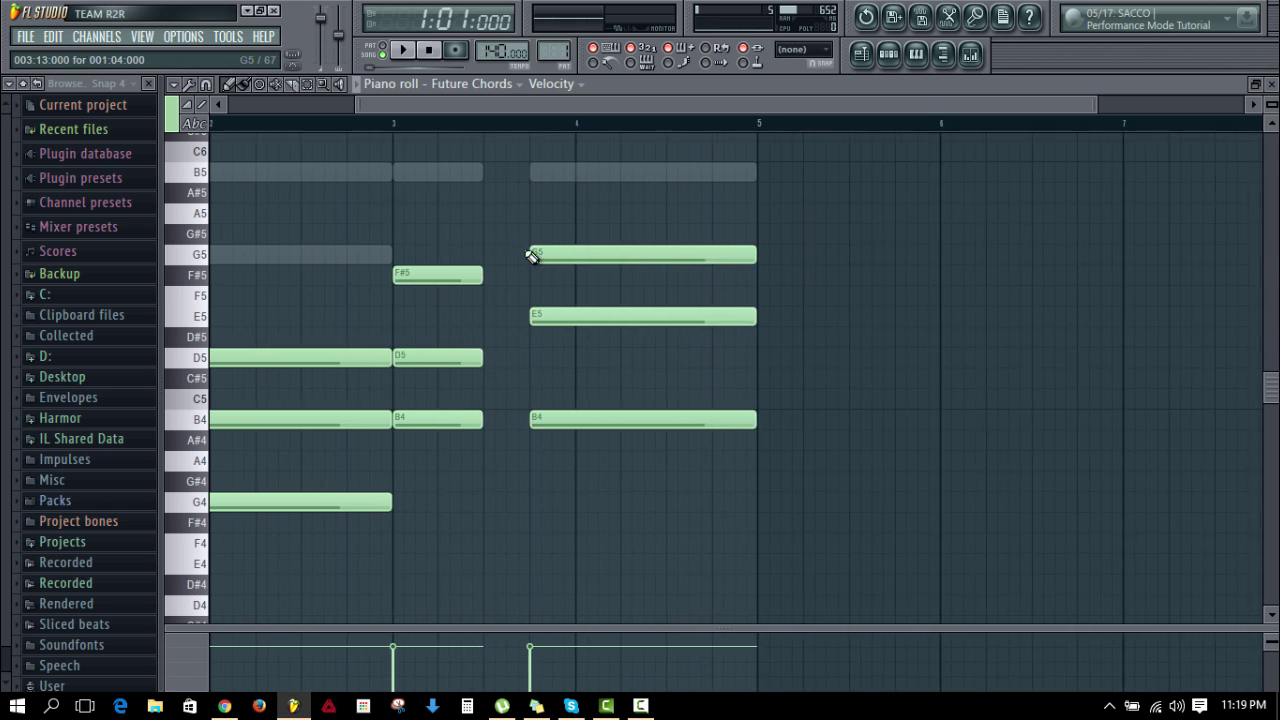
click(486, 214)
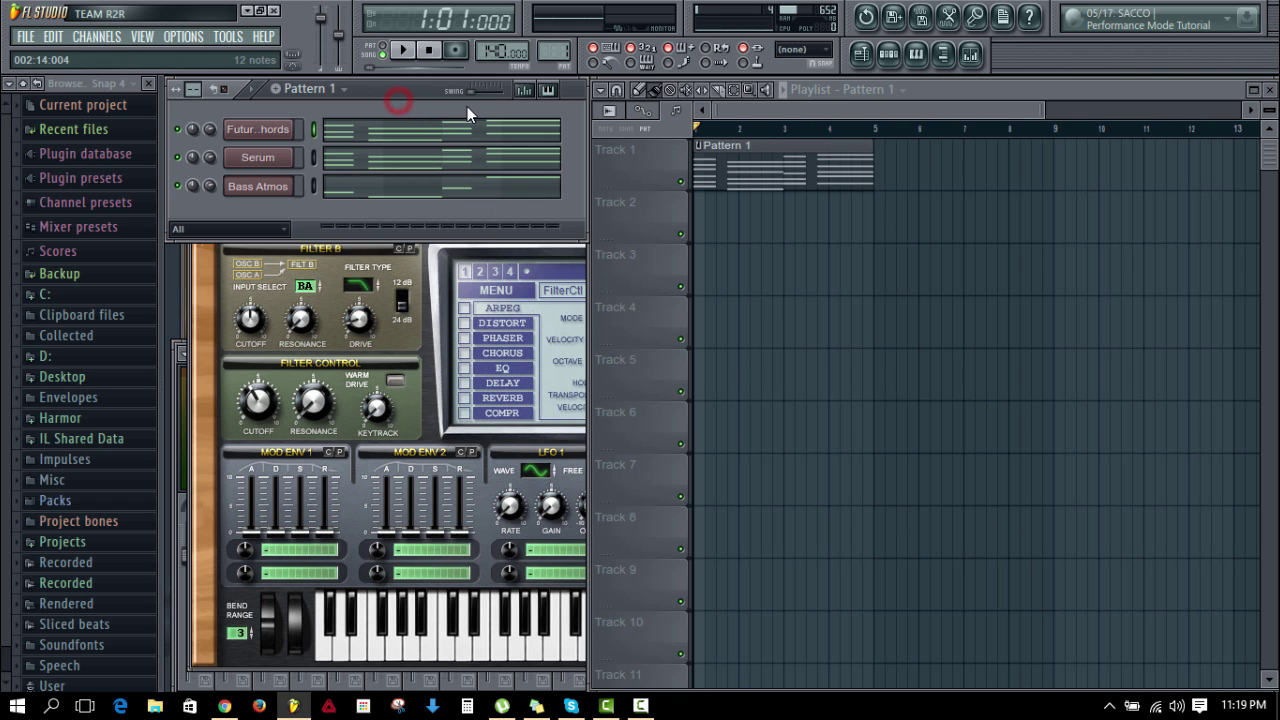
click(180, 188)
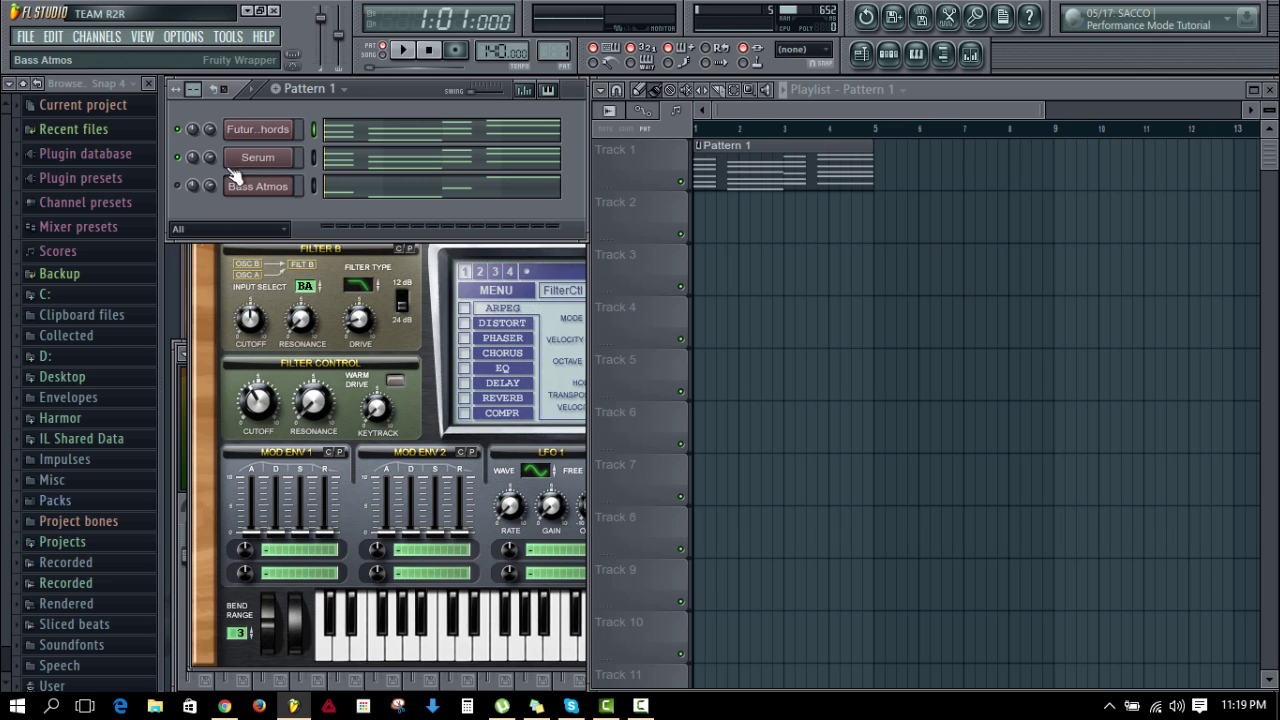
click(180, 157)
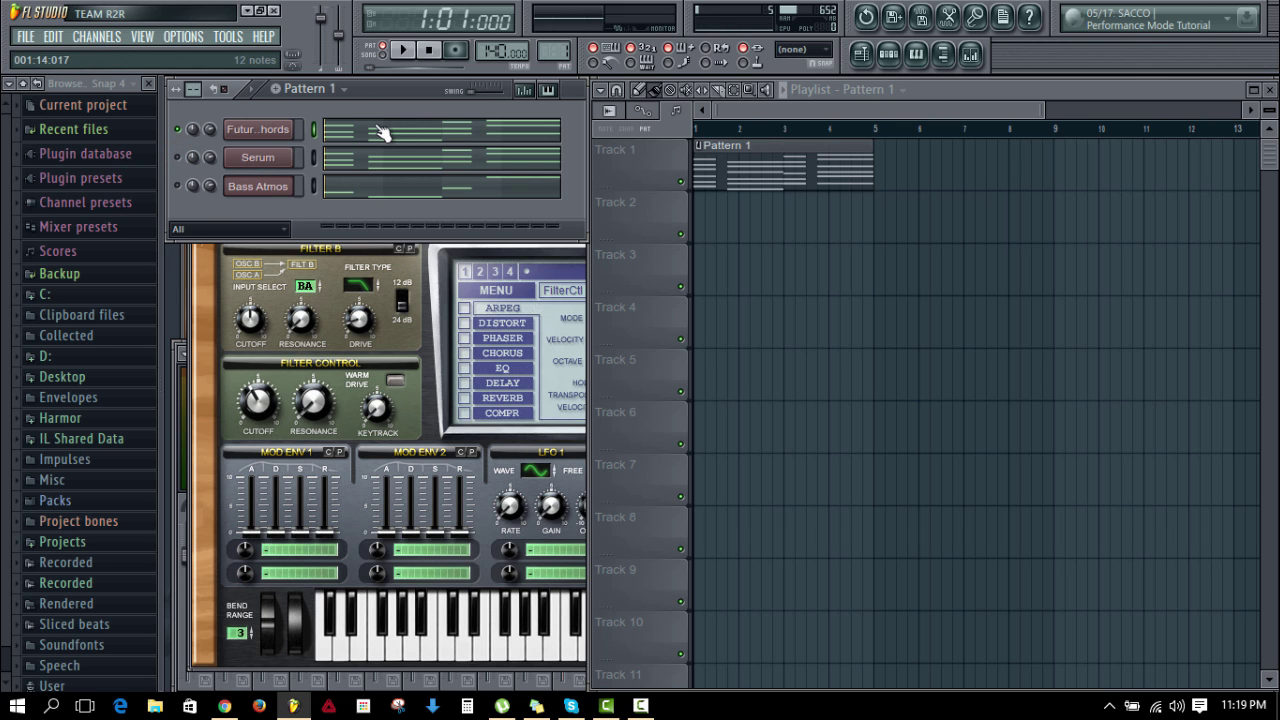
key(space)
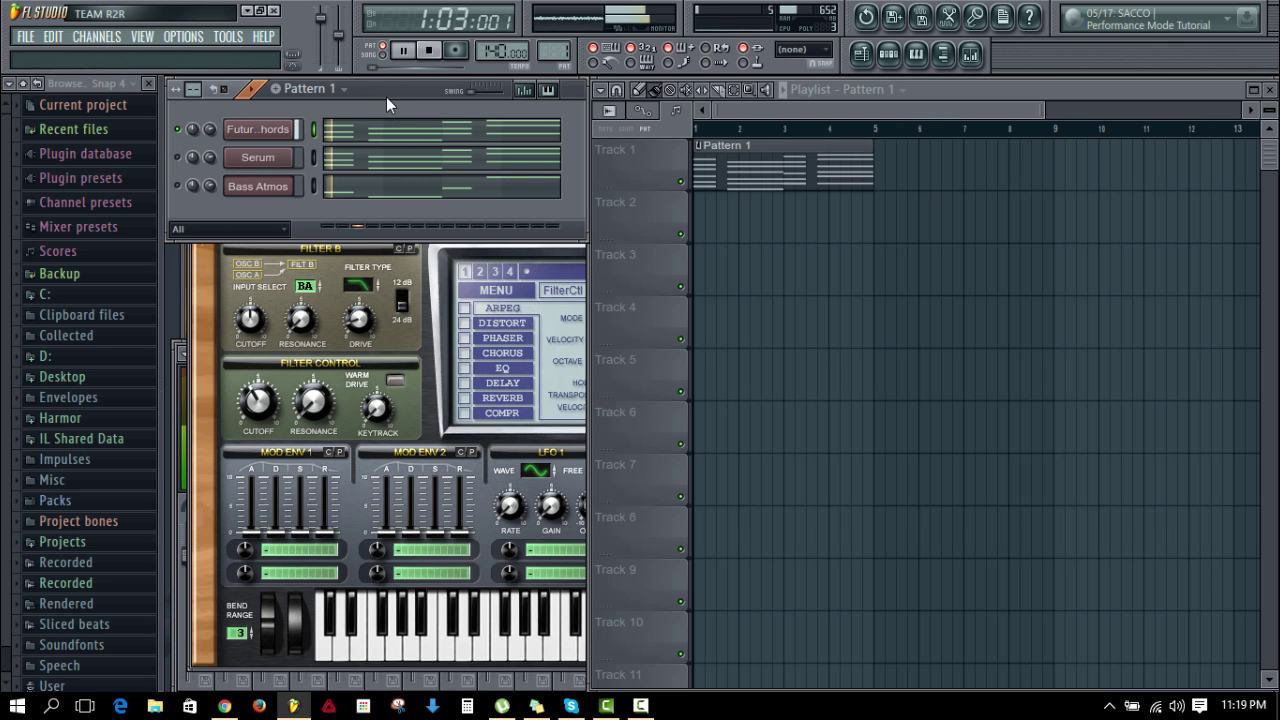
key(space)
key(space)
key(space)
Step: Slice the first and third Future Chords chords into two four-step pieces each and the second chord into five
click(358, 120)
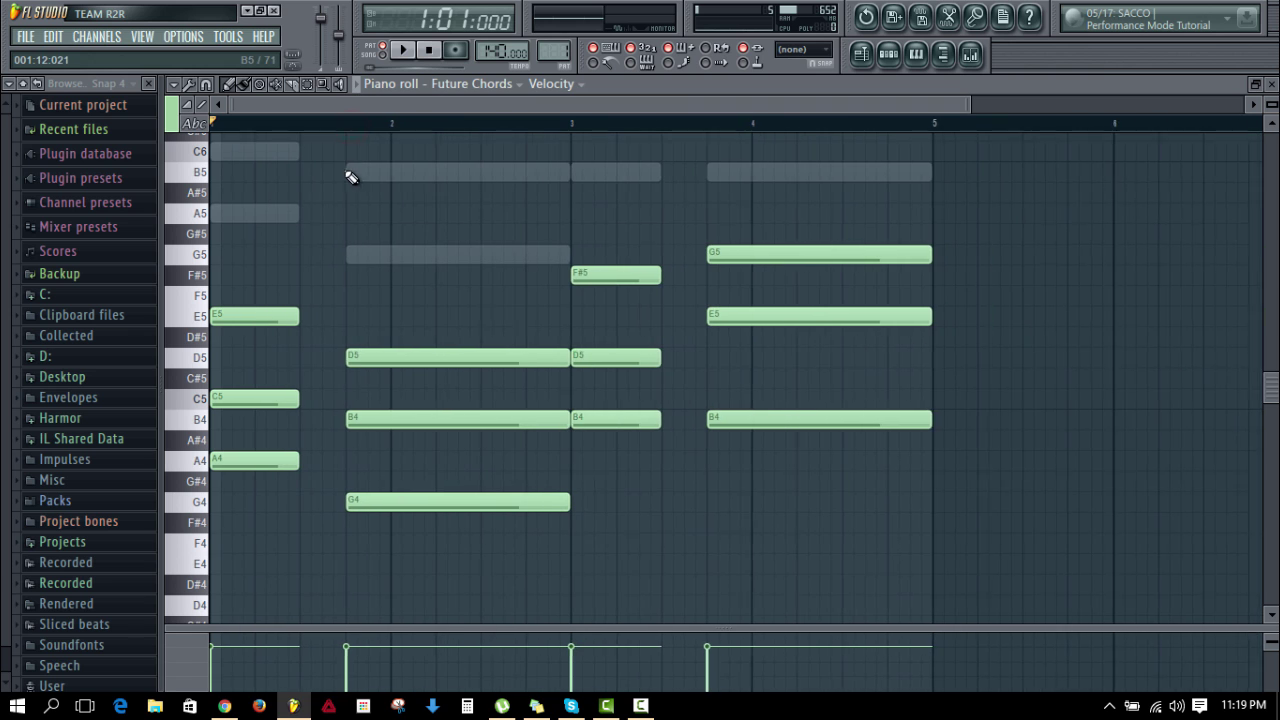
click(291, 86)
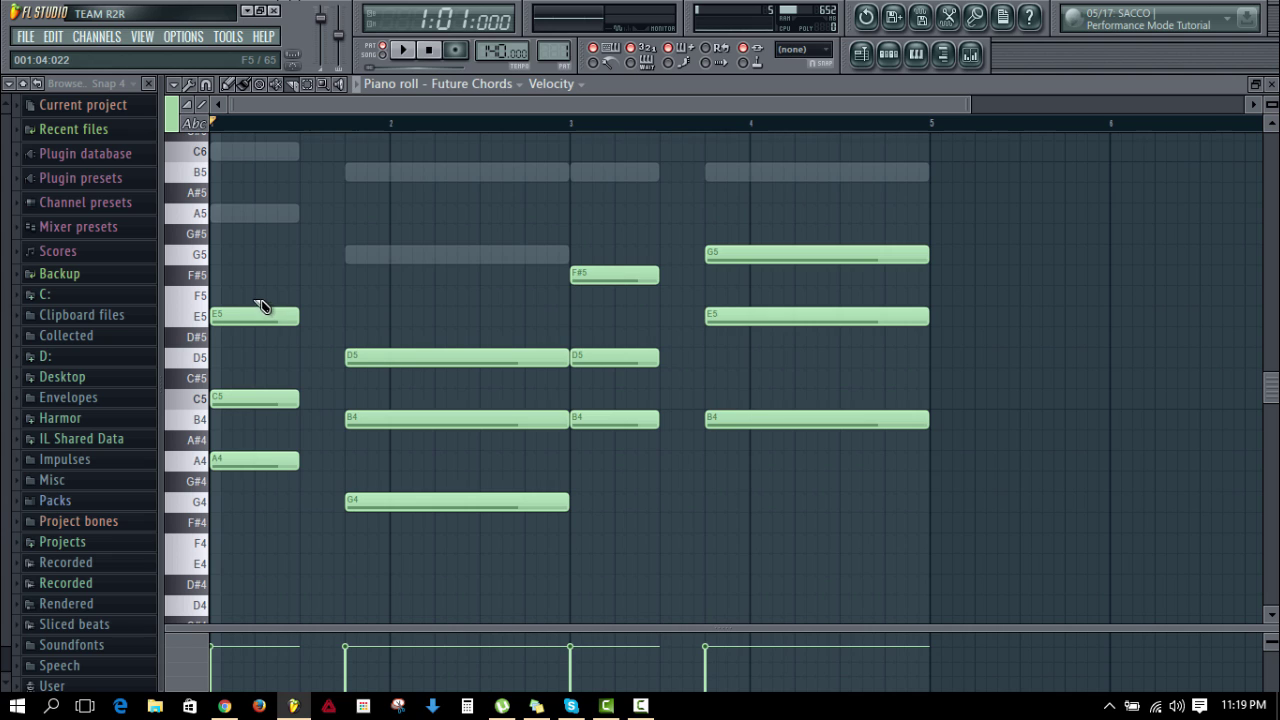
drag(256, 302, 256, 492)
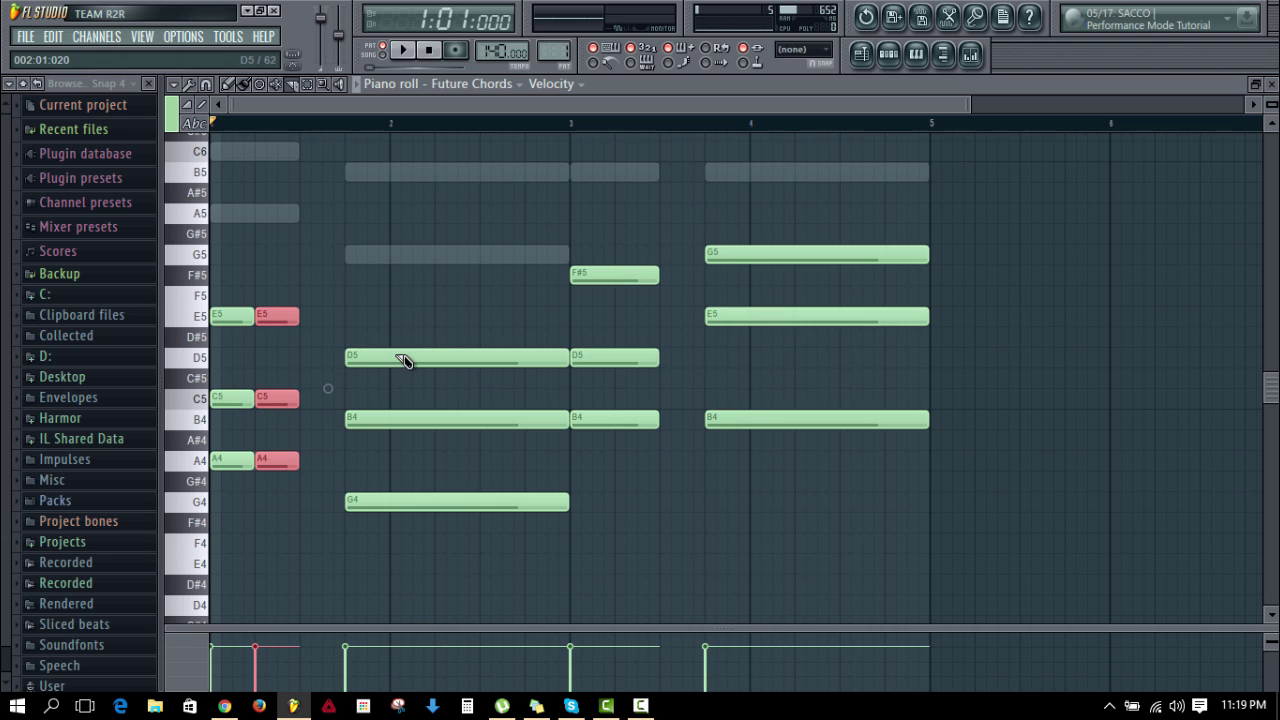
drag(398, 356, 394, 560)
drag(436, 350, 442, 544)
drag(482, 348, 484, 545)
drag(529, 359, 531, 519)
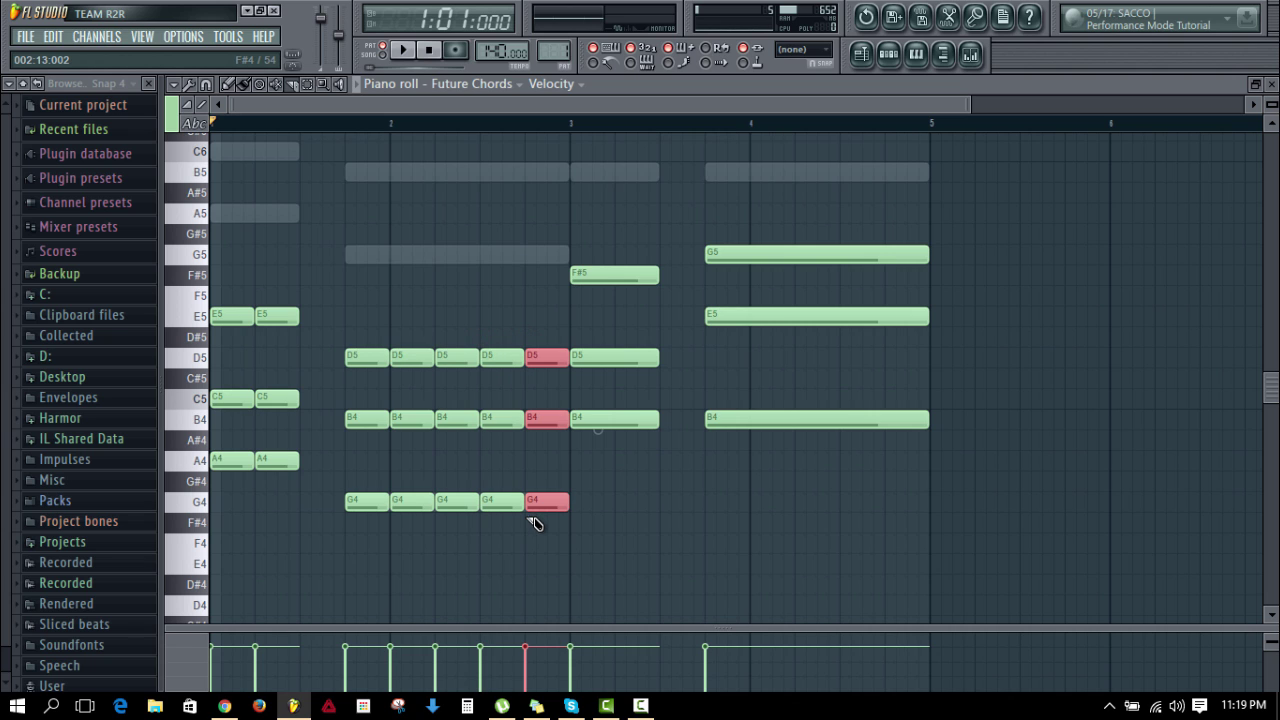
drag(616, 437, 625, 255)
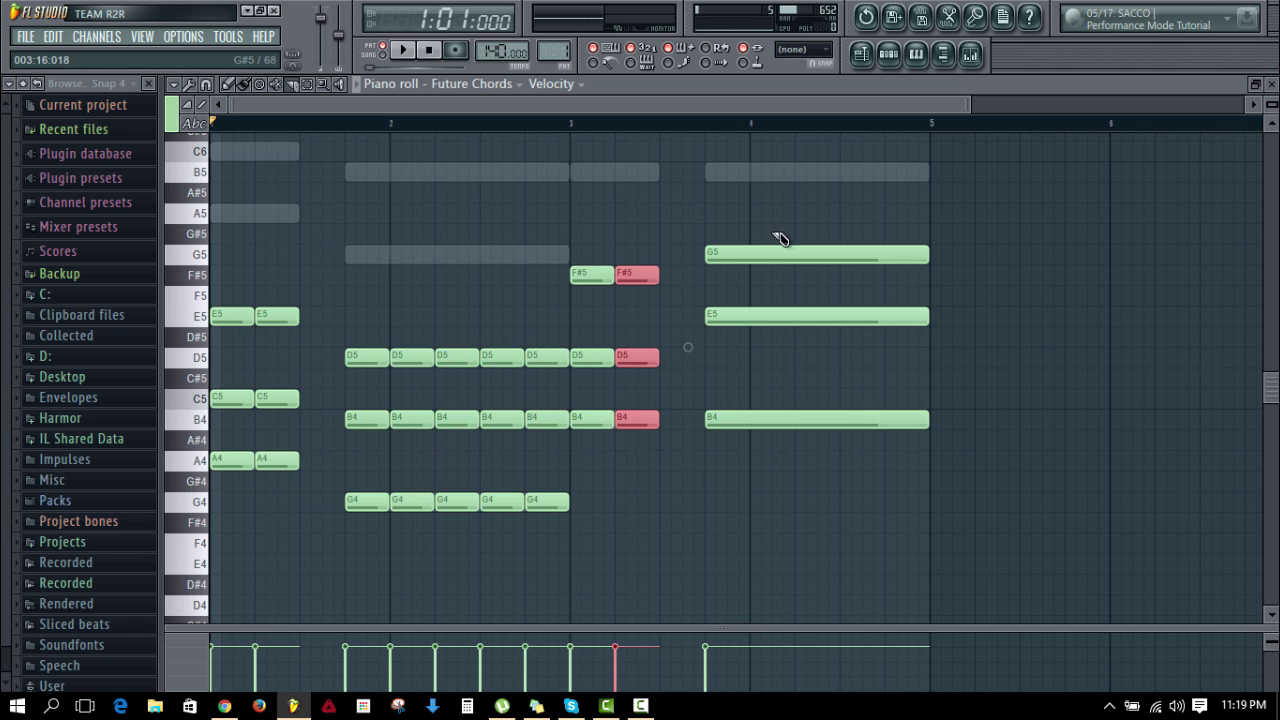
Step: Slice the fourth Future Chords chord into five equal four-step pieces, undoing any misplaced cuts
drag(773, 325, 755, 458)
drag(797, 242, 801, 442)
key(ctrl+z)
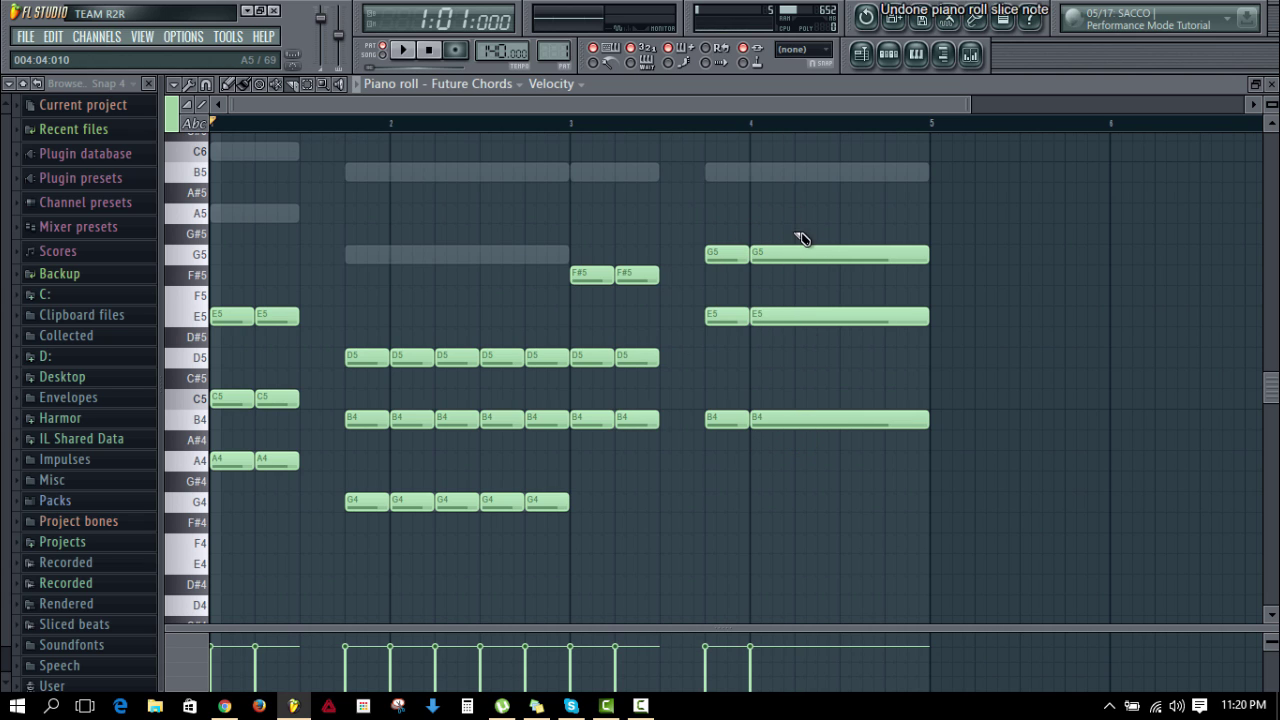
drag(794, 246, 891, 220)
key(ctrl+z)
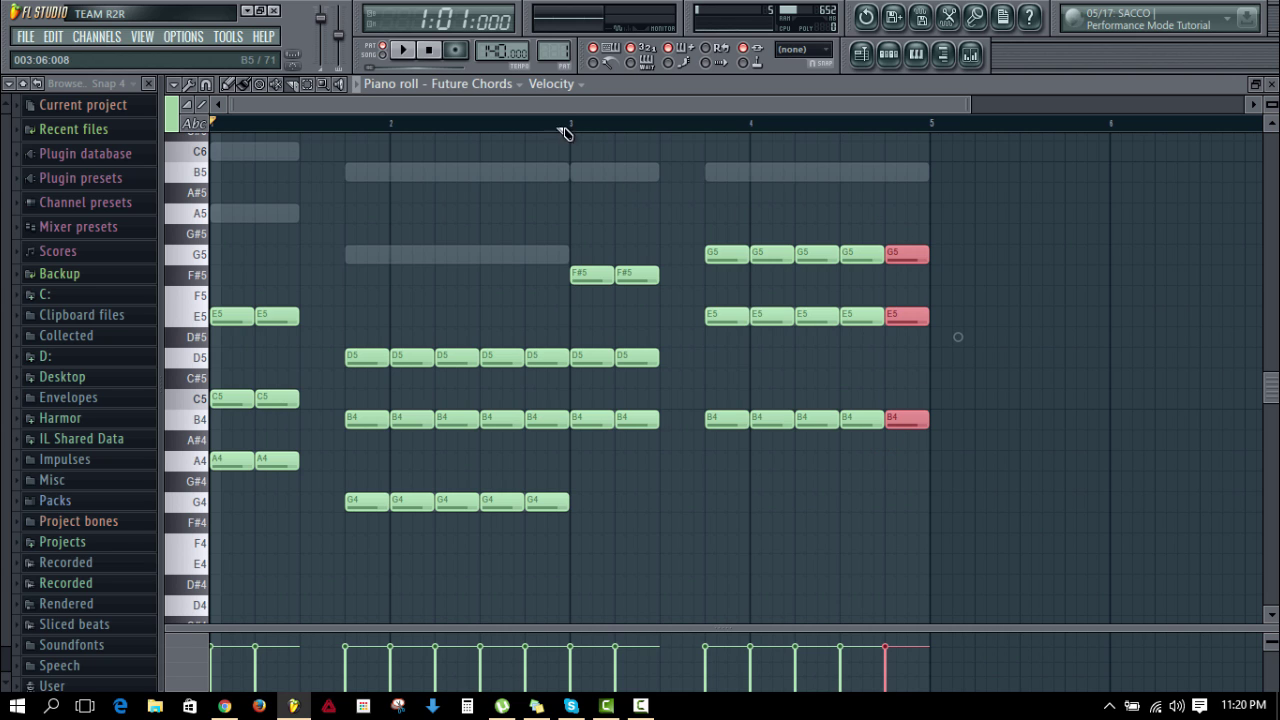
Step: Audition the sliced chords, set the project tempo to 150 BPM, and play the pattern again
click(402, 50)
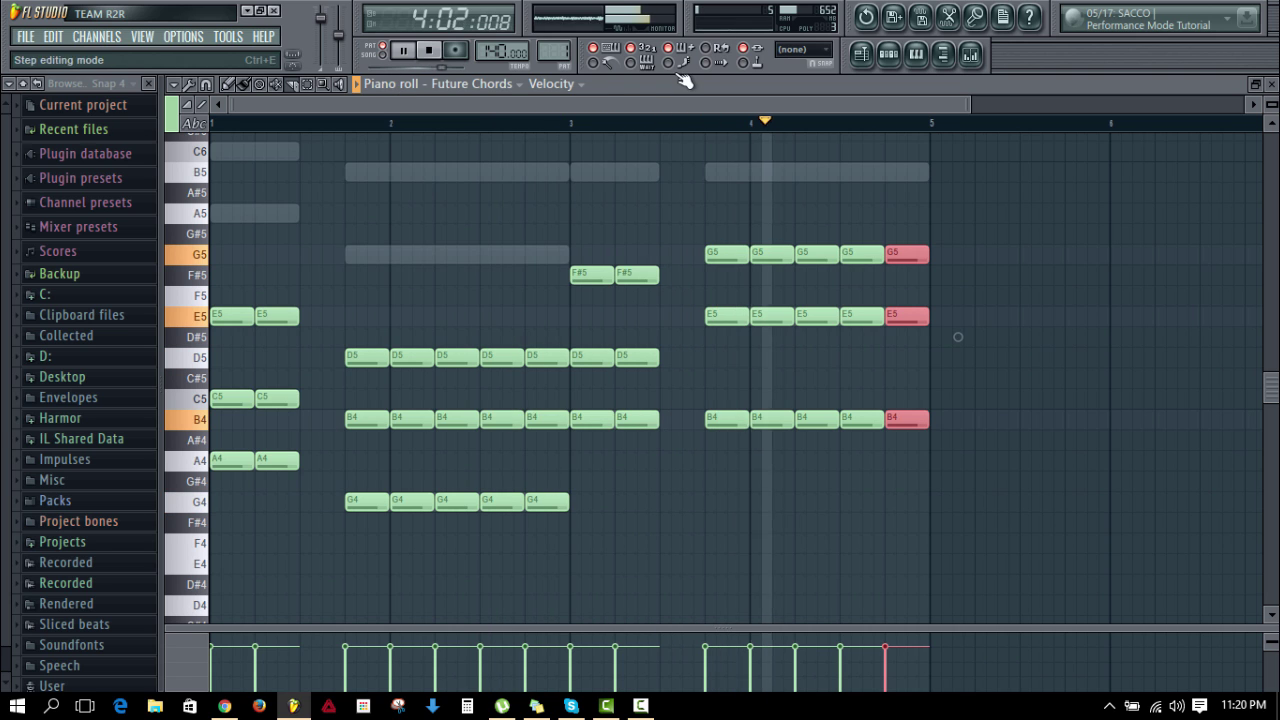
key(space)
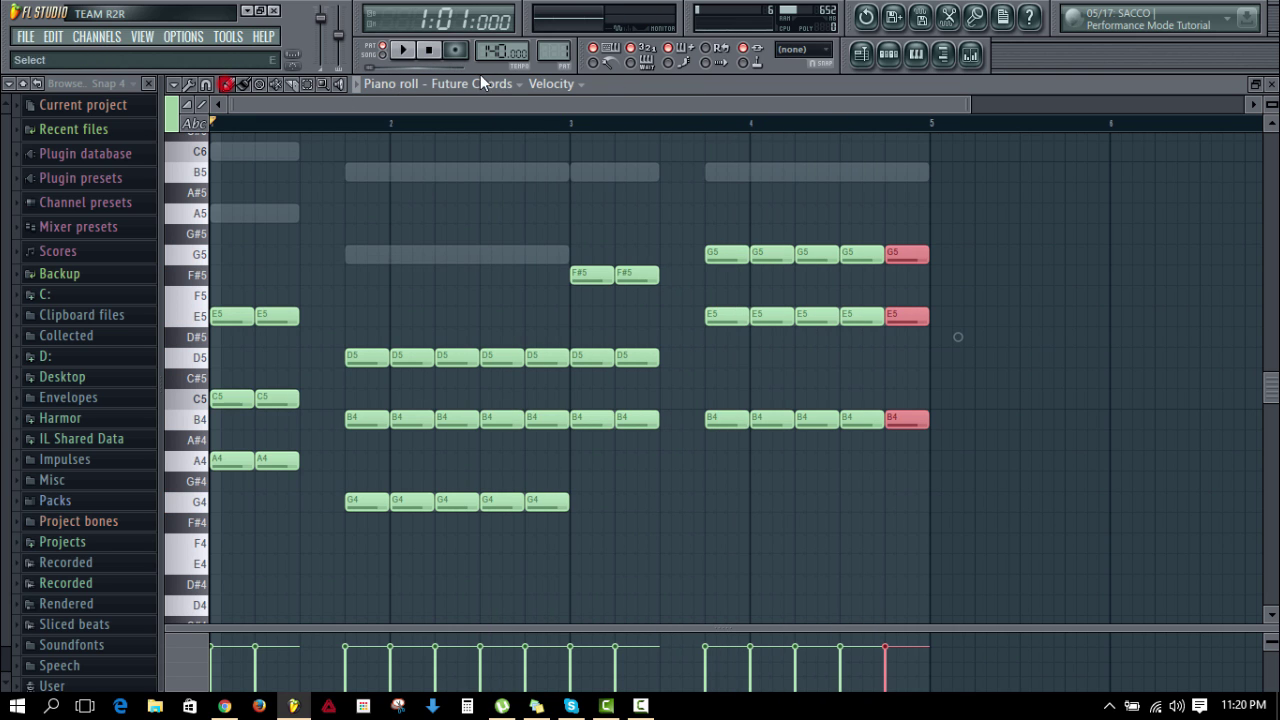
drag(502, 57, 502, 52)
key(space)
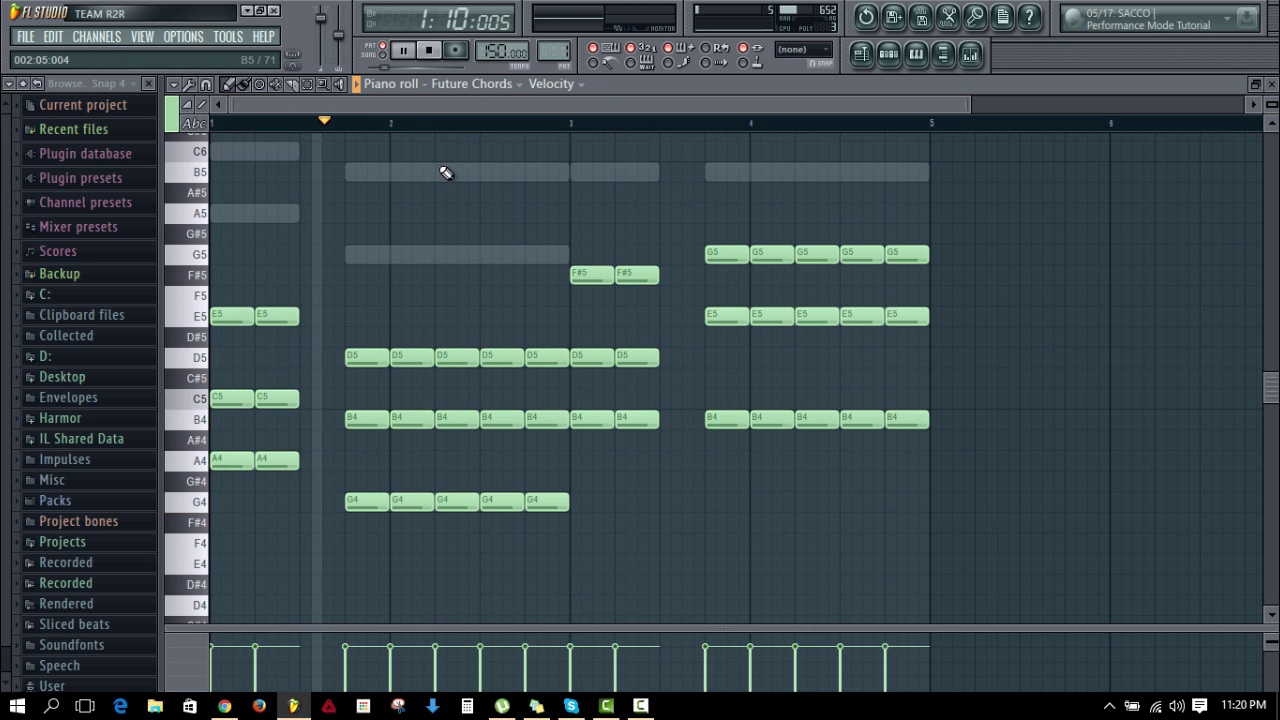
Step: Stop playback and replace the Serum channel's notes with the sliced Future Chords notes
key(F7)
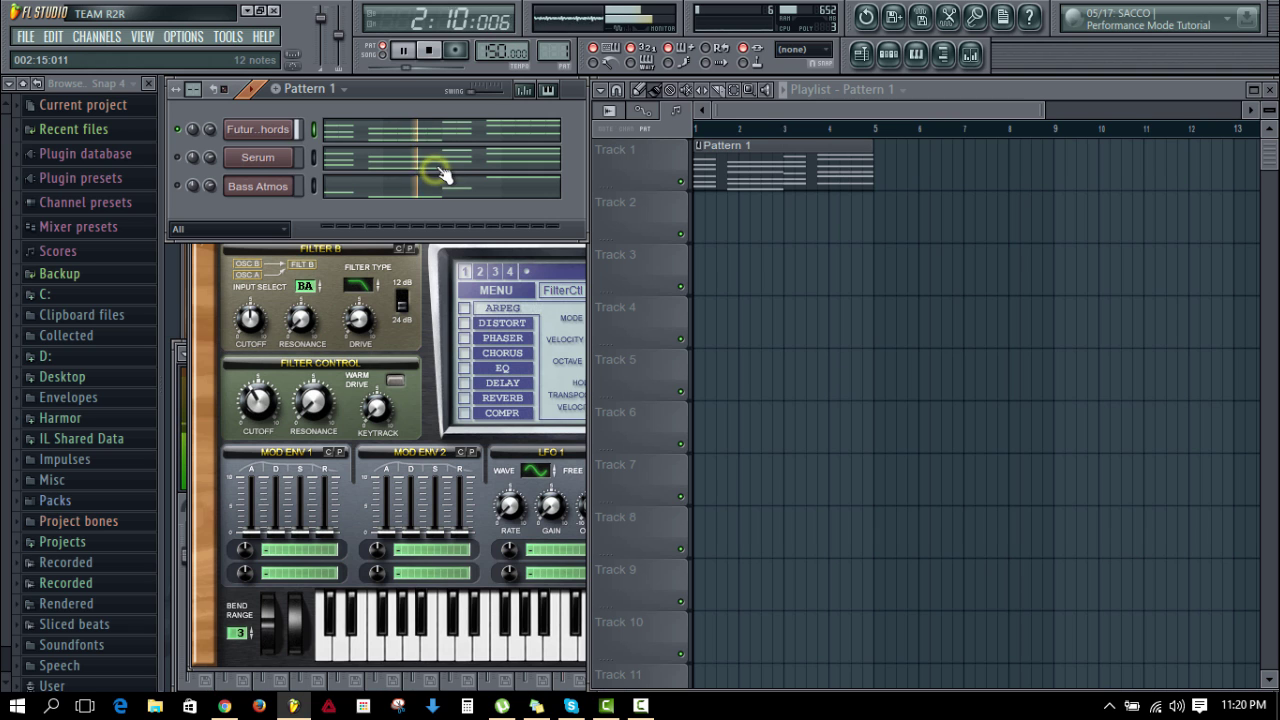
key(space)
click(313, 129)
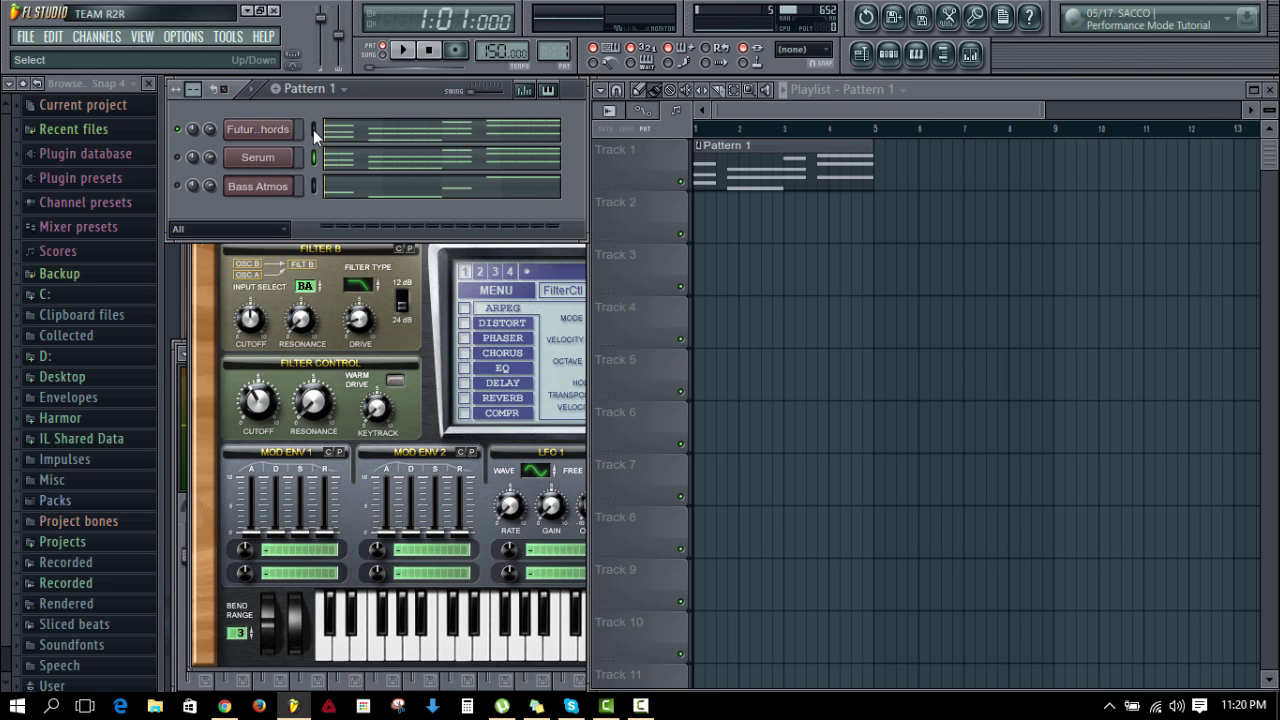
click(371, 163)
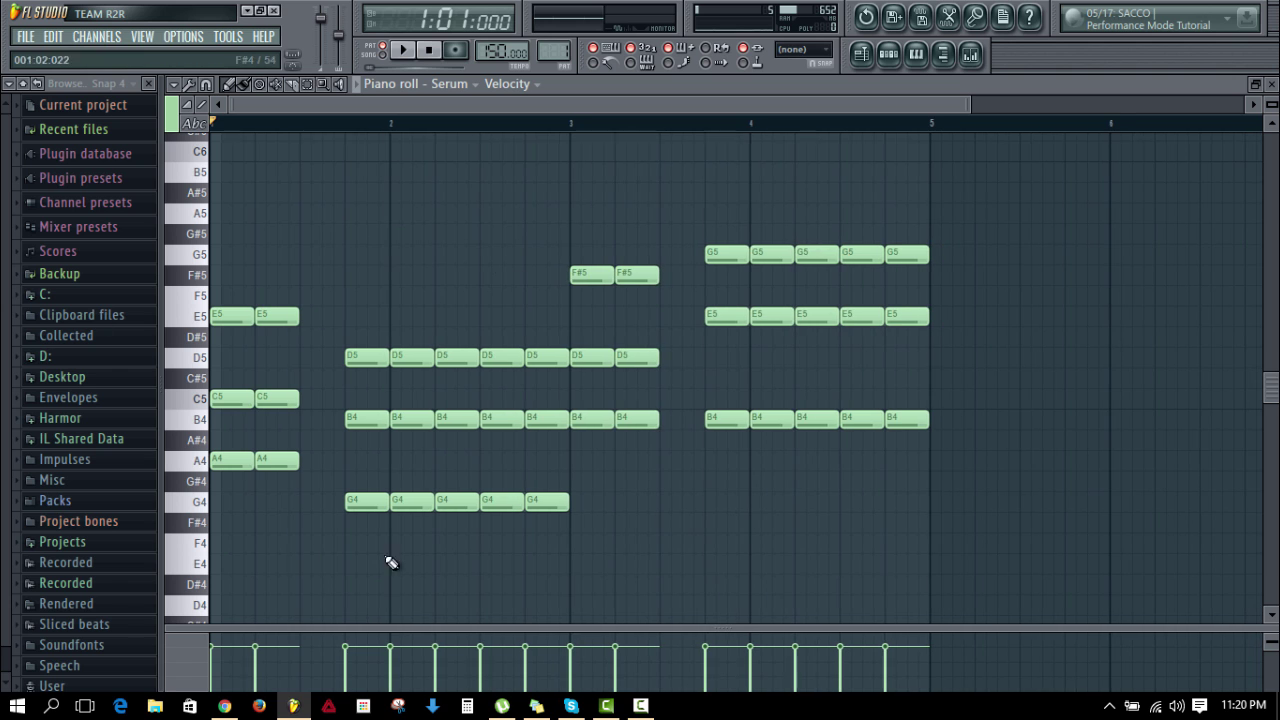
key(Escape)
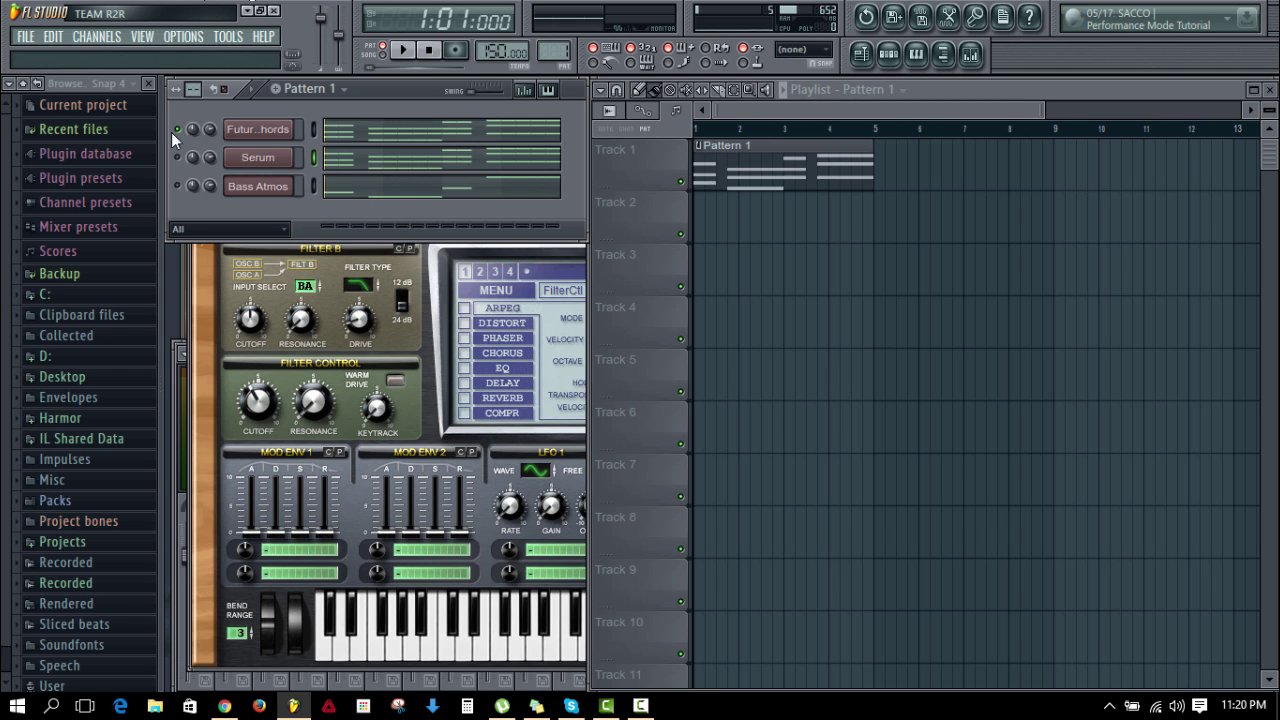
click(366, 165)
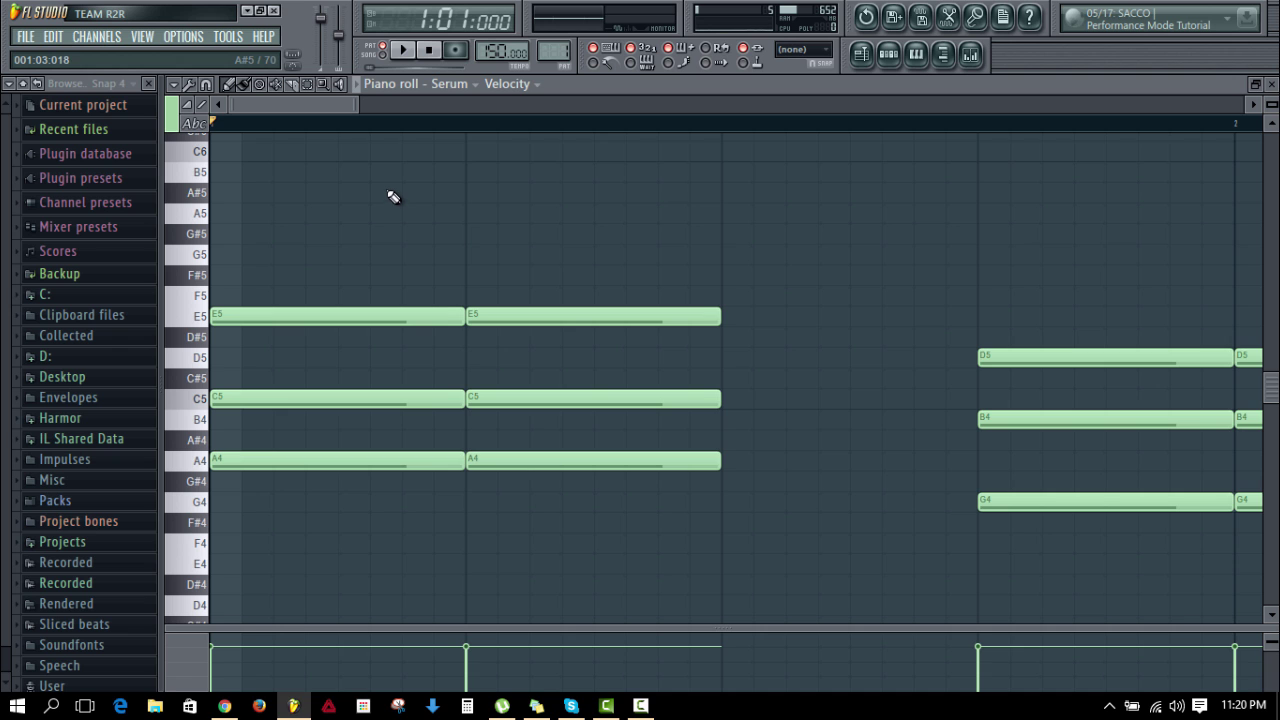
scroll(380, 193, down, 5)
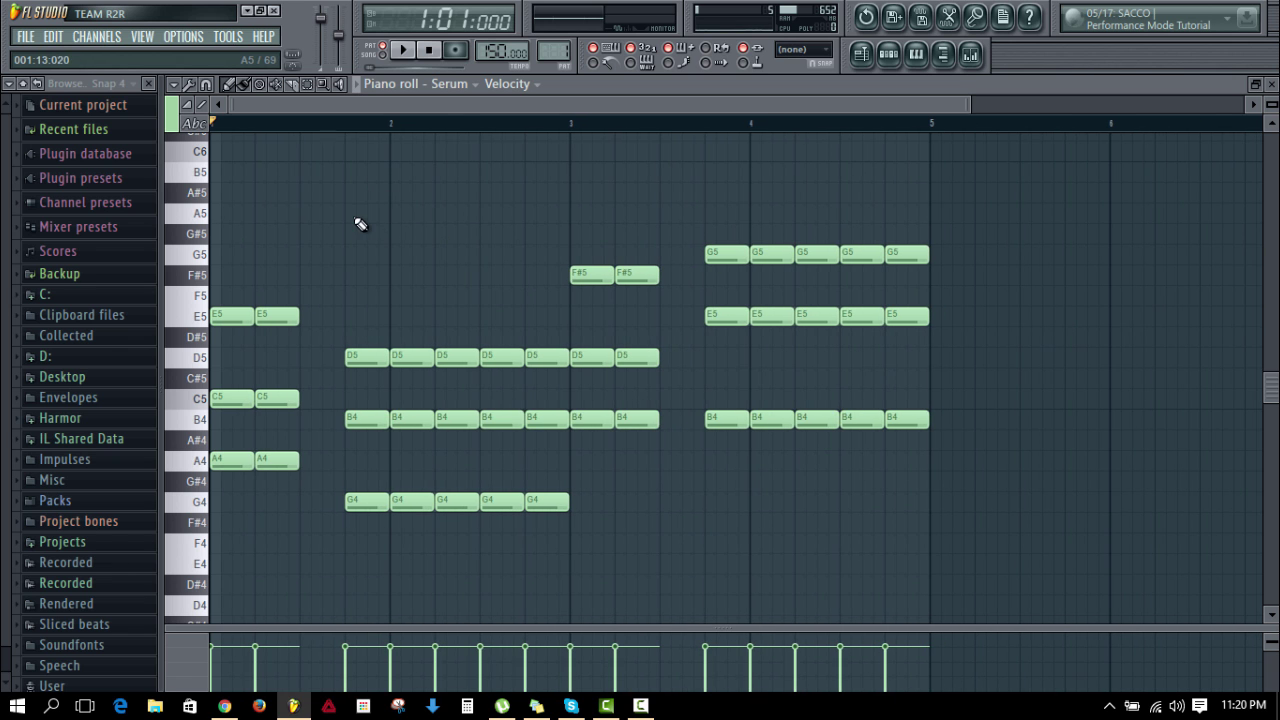
Step: Raise all Serum notes by one octave, then unmute Serum and play it together with Future Chords
key(ctrl+a)
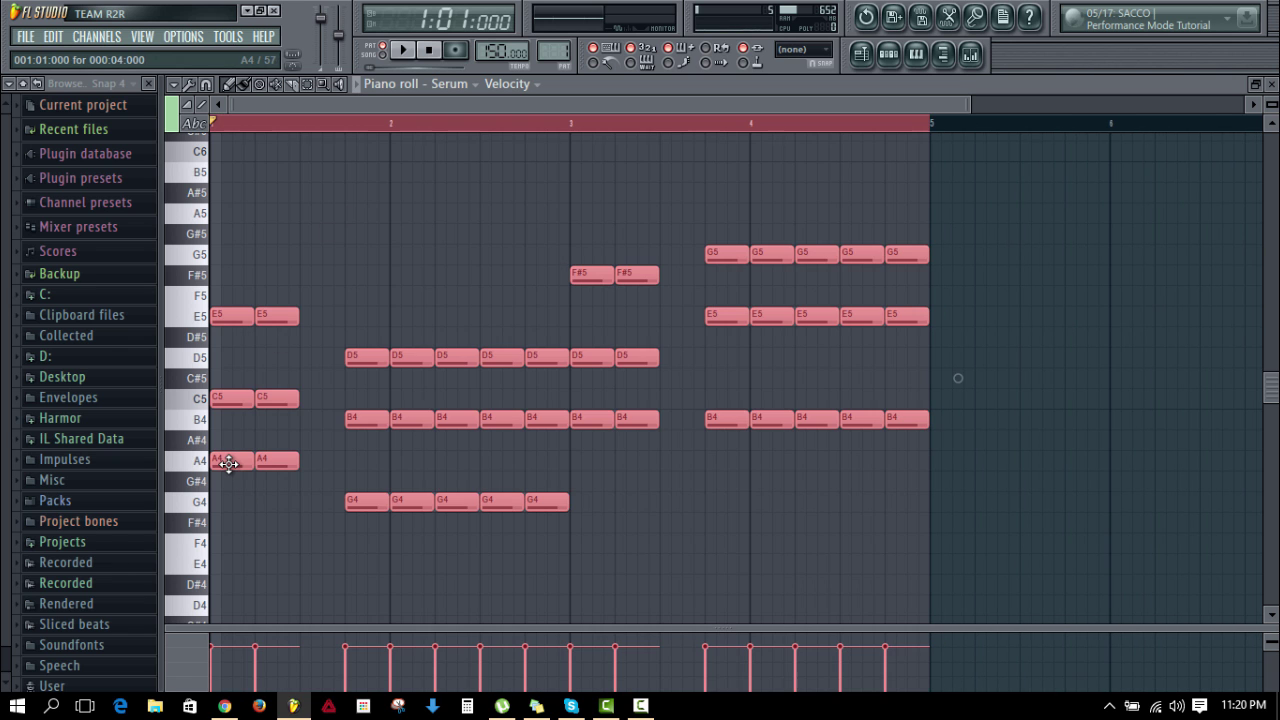
drag(229, 463, 149, 209)
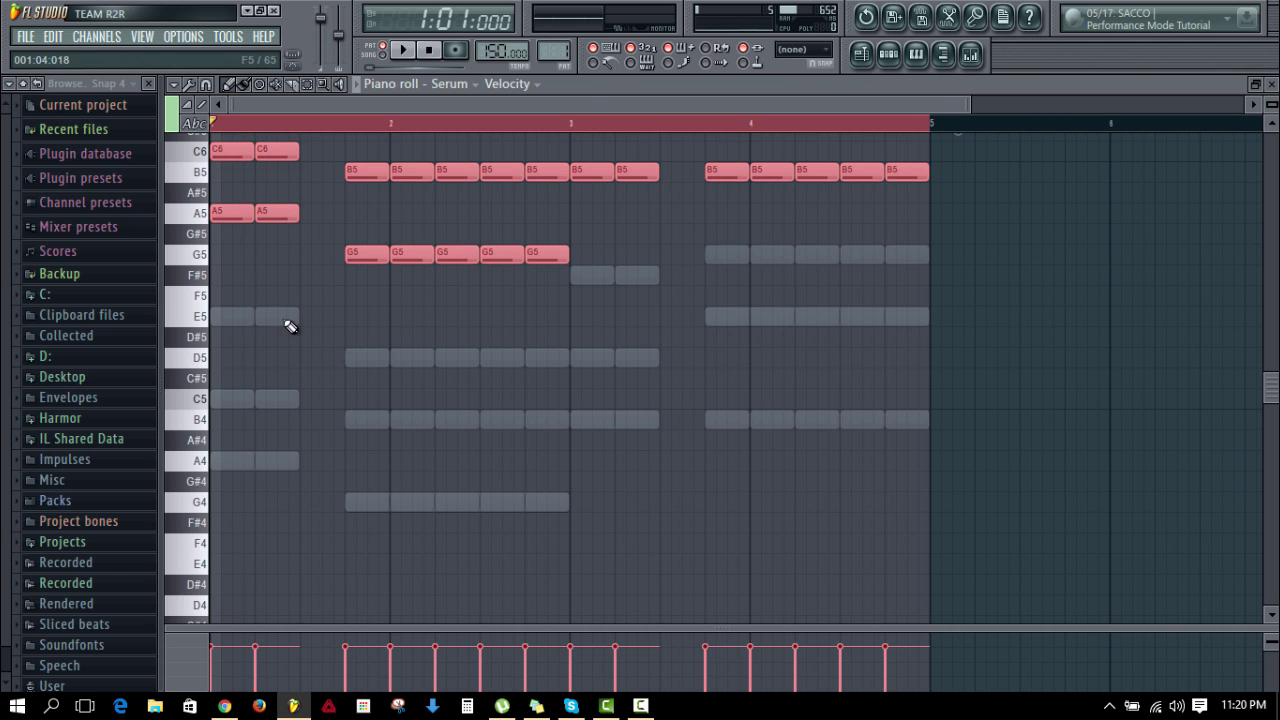
click(290, 327)
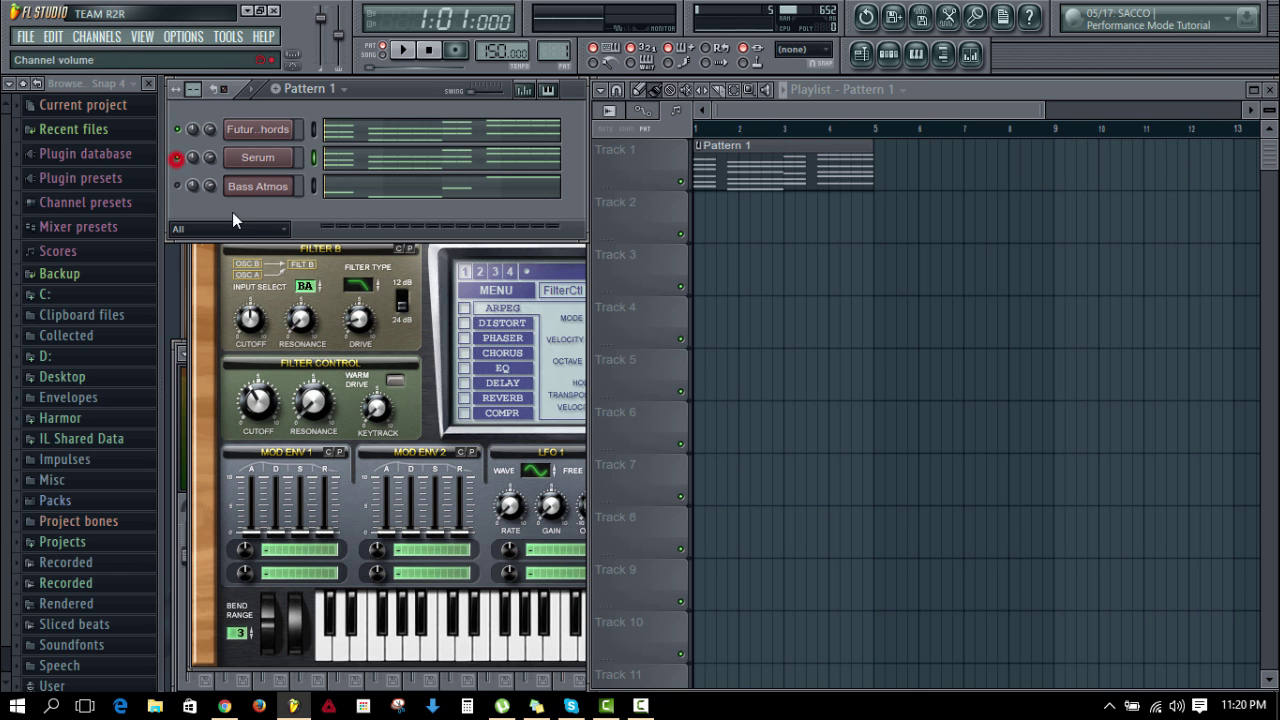
key(space)
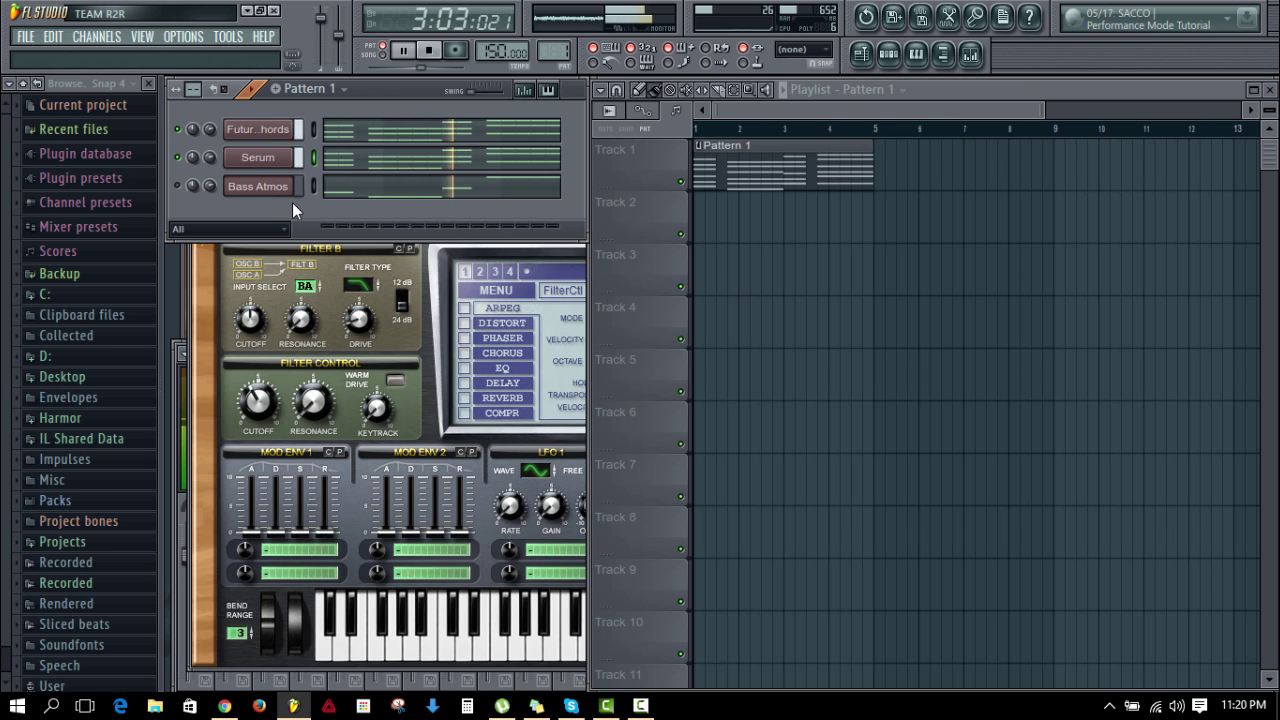
click(431, 51)
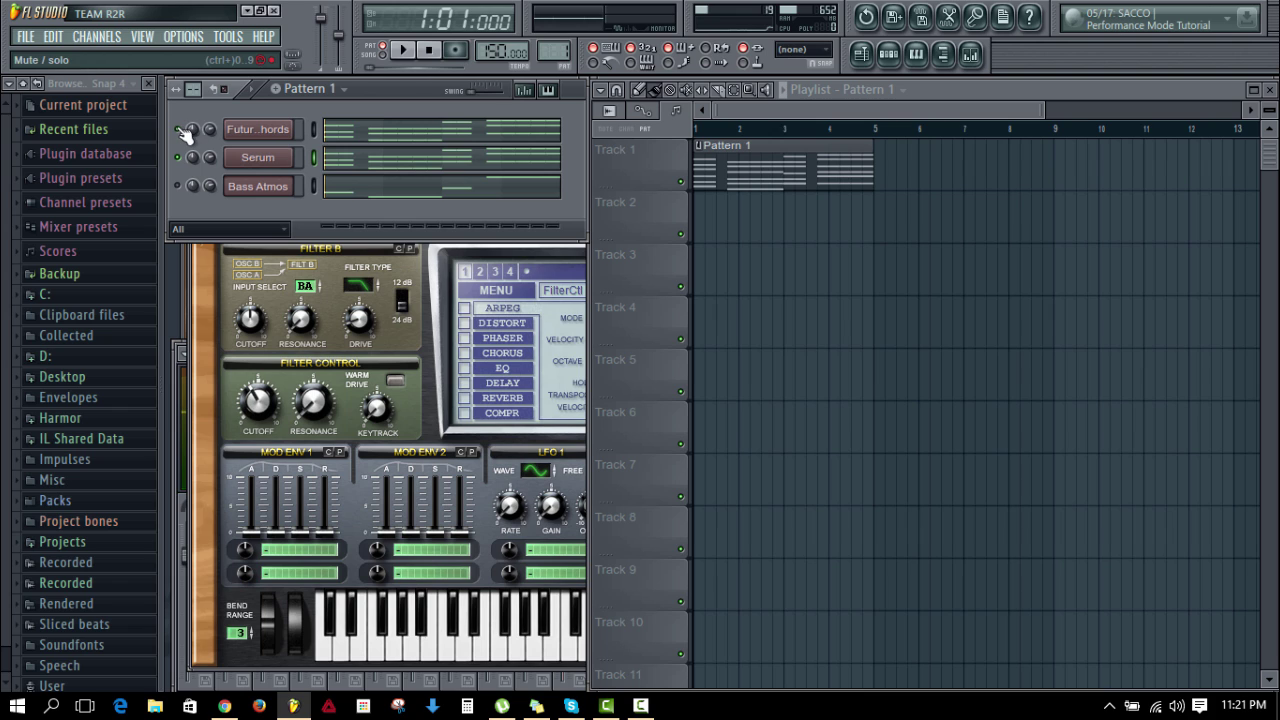
Step: Solo the Bass Atmos channel and audition it on its own
click(180, 186)
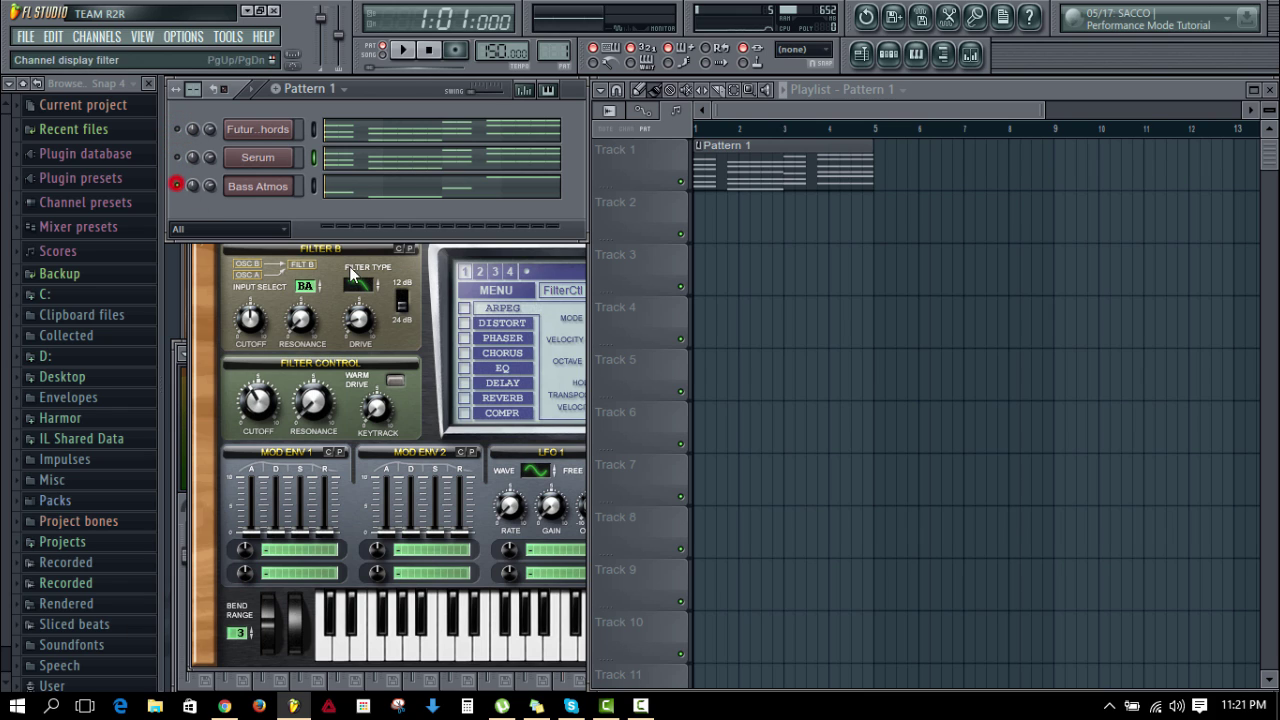
click(405, 51)
click(429, 50)
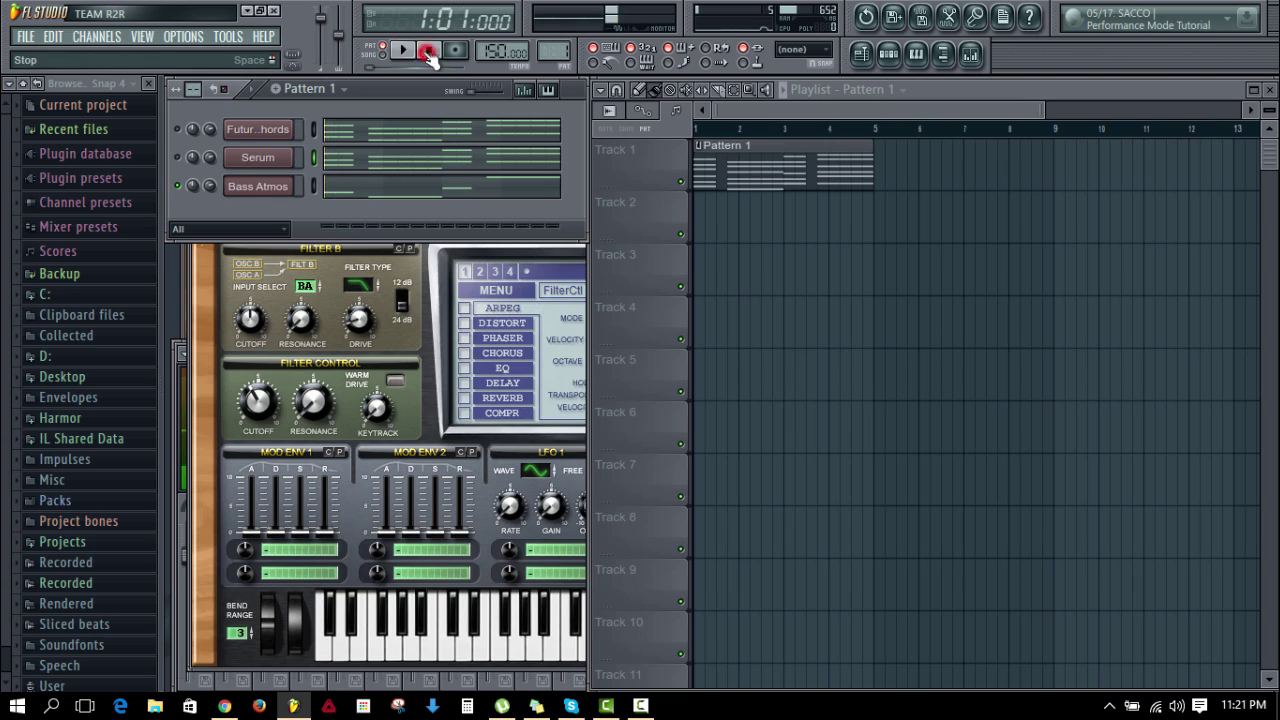
Step: Open the Bass Atmos synth and set part A's amp envelope attack to 2.64
click(258, 188)
click(258, 188)
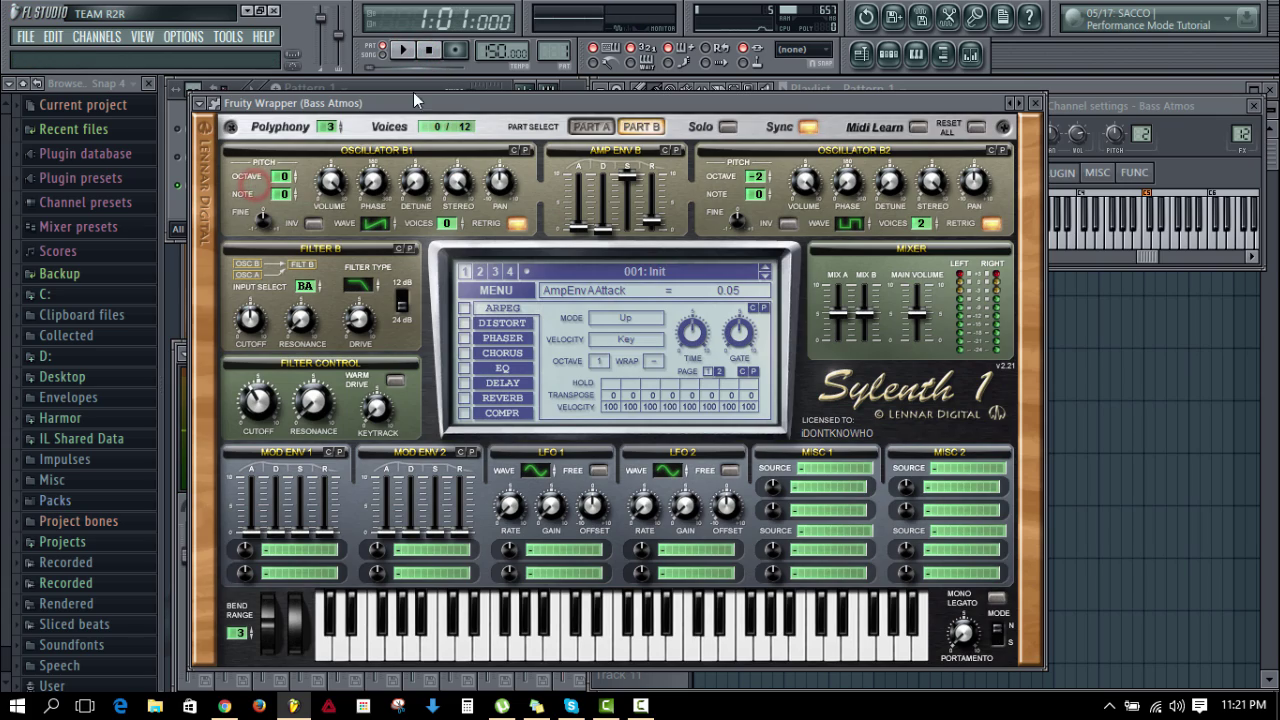
drag(450, 103, 412, 110)
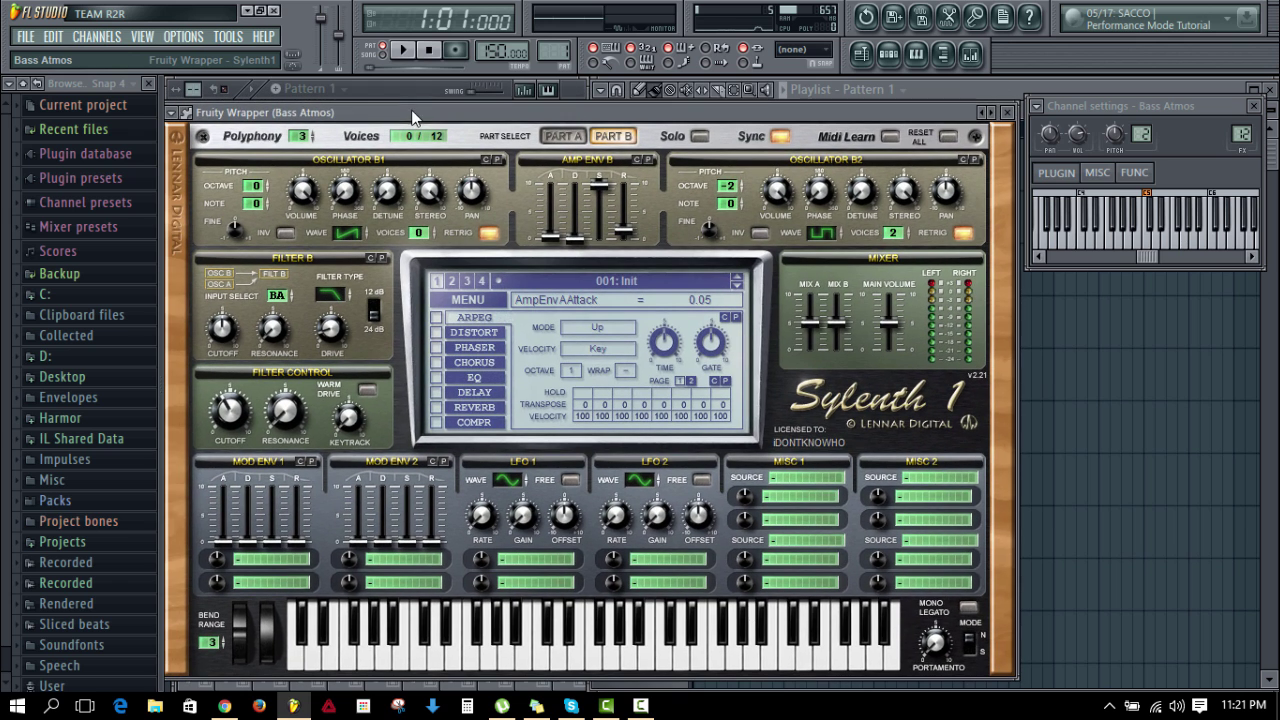
drag(547, 236, 542, 178)
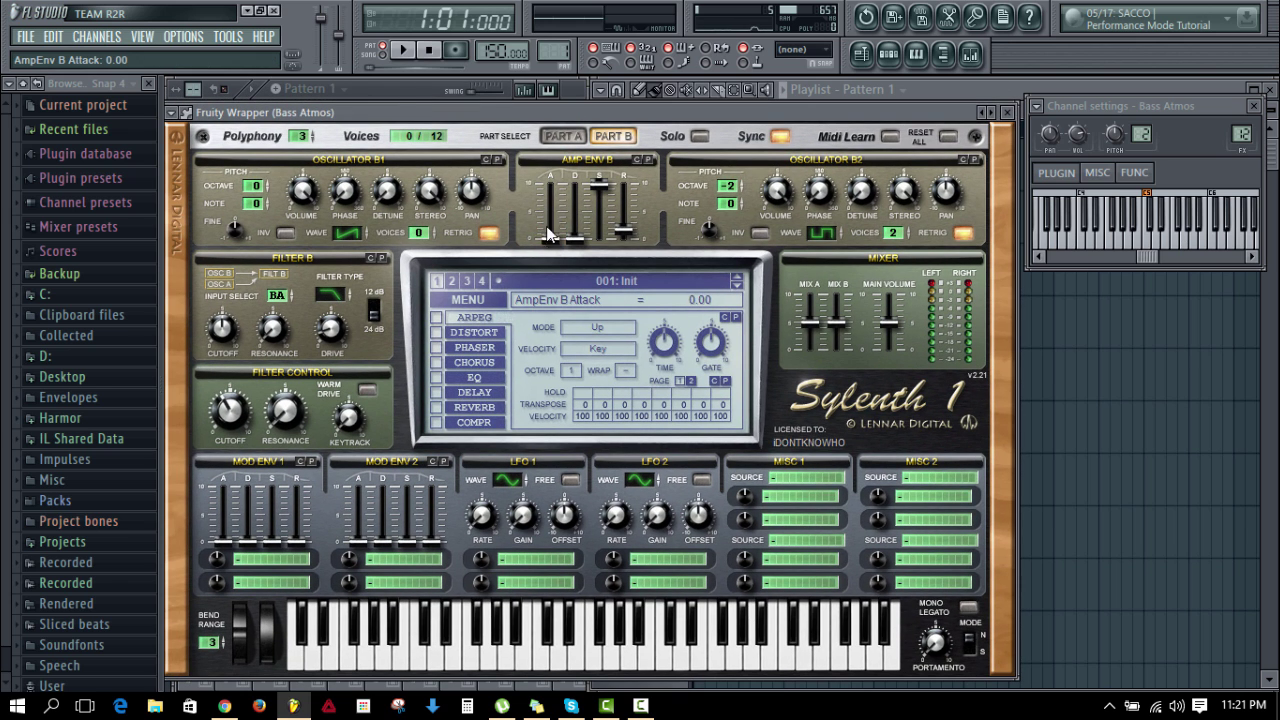
click(563, 136)
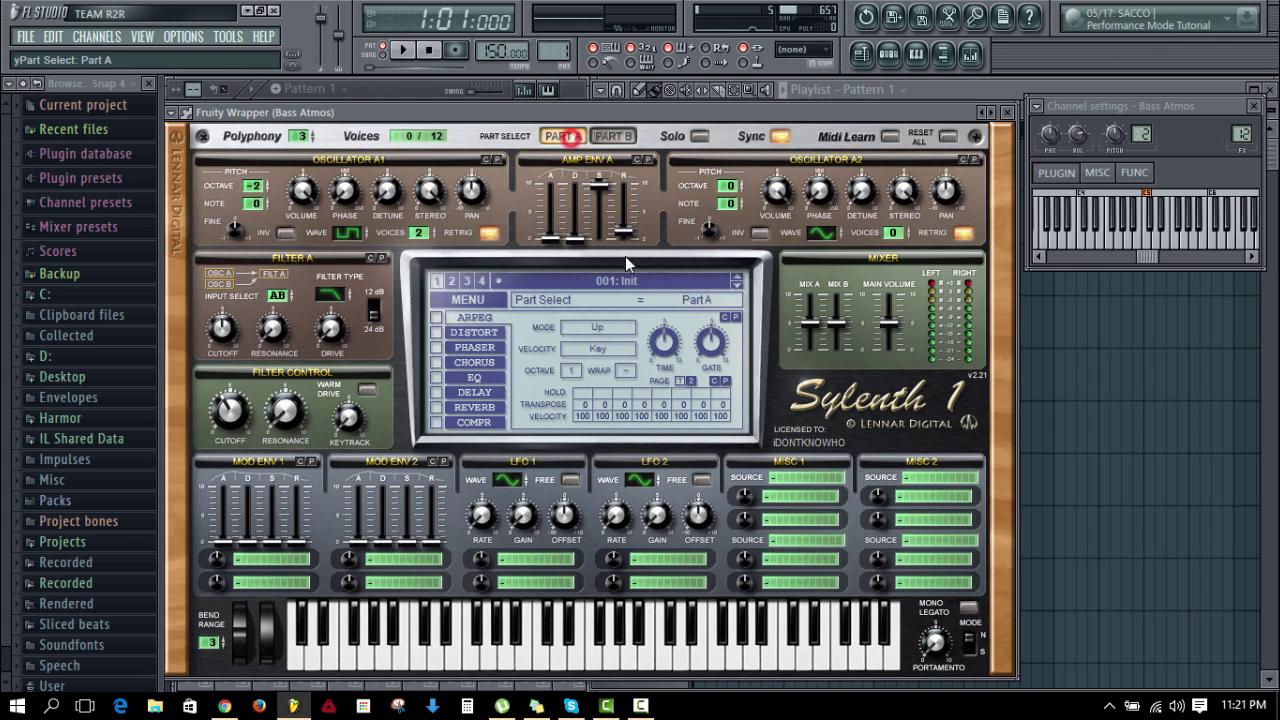
click(612, 136)
click(549, 138)
mouse_move(553, 115)
mouse_down()
mouse_move(525, 85)
mouse_move(564, 124)
mouse_up()
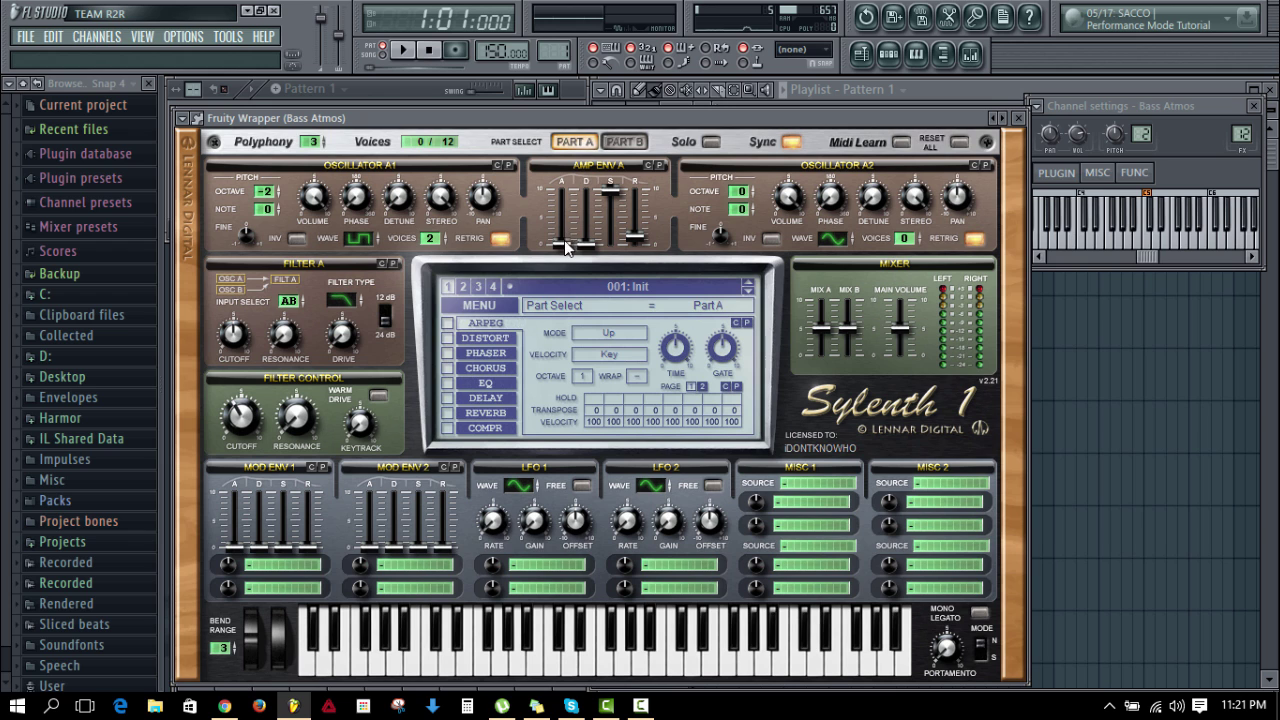
drag(565, 248, 563, 230)
Step: Copy Serum's sliced A5 and G5 notes, the third chord's B5 notes and the fourth chord's E6 notes for the bass
click(395, 82)
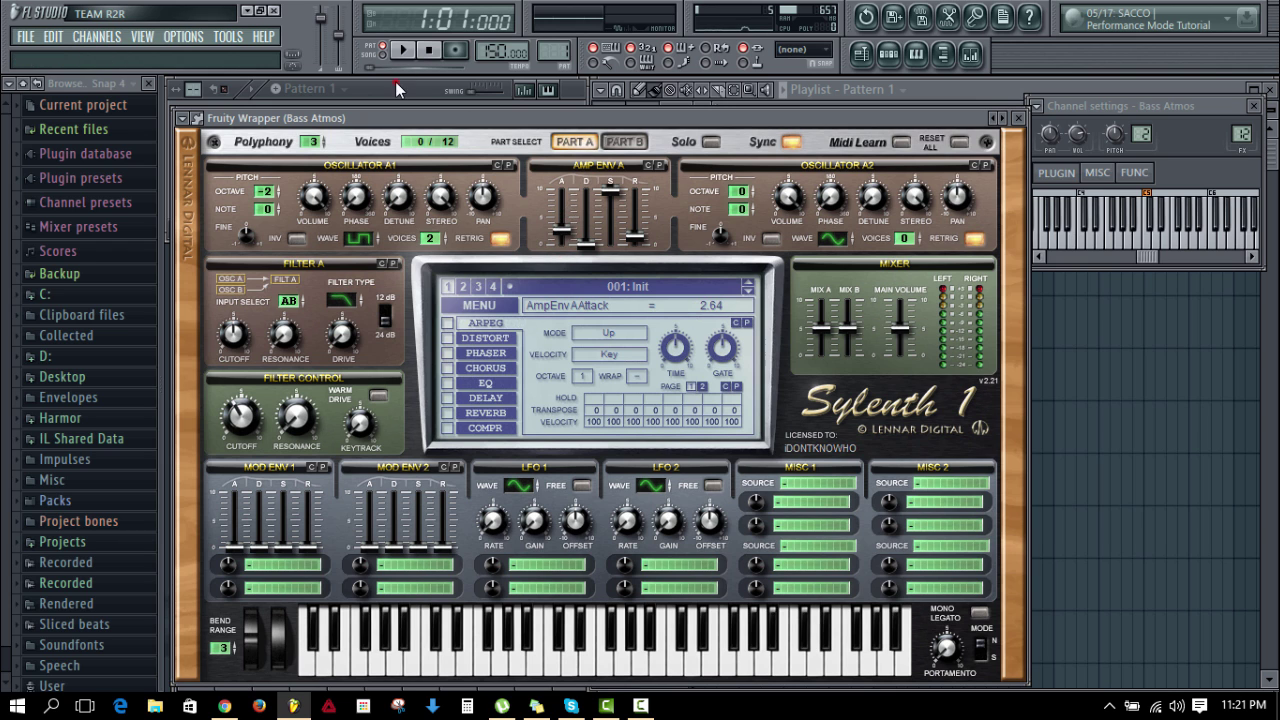
click(357, 164)
scroll(357, 165, down, 1)
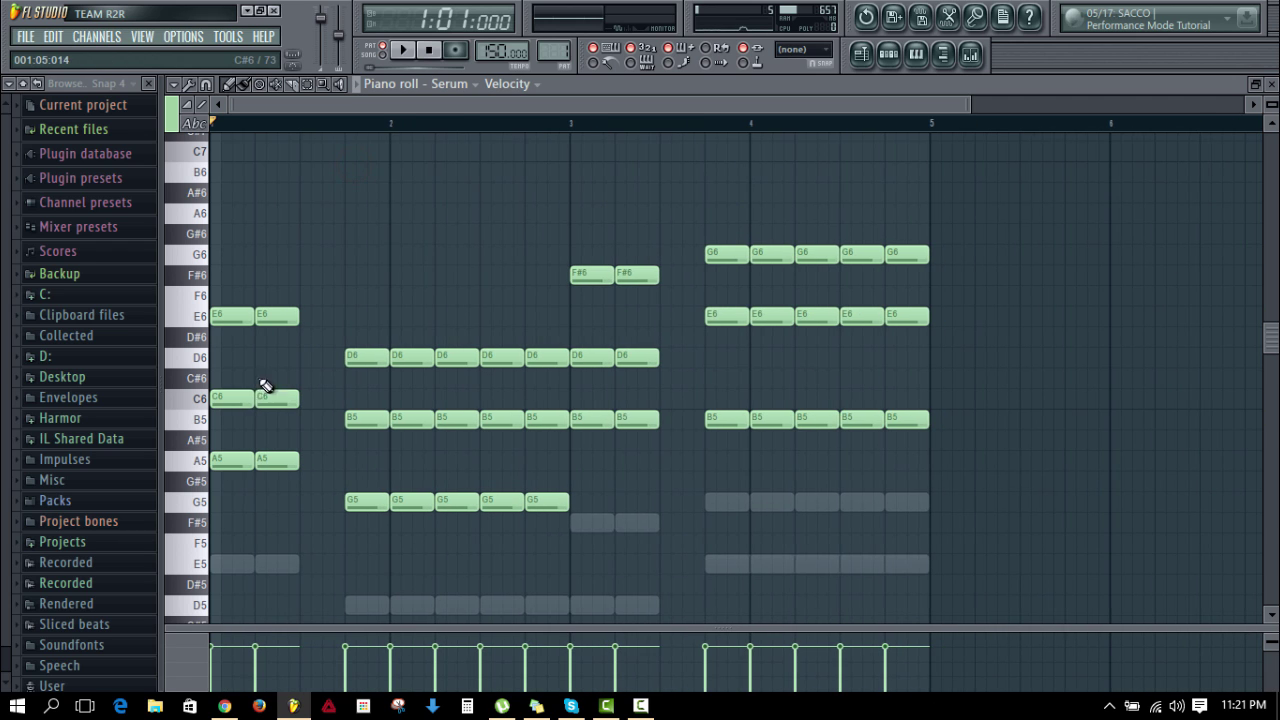
drag(233, 398, 232, 461)
ctrl+click(312, 418)
drag(594, 518, 346, 492)
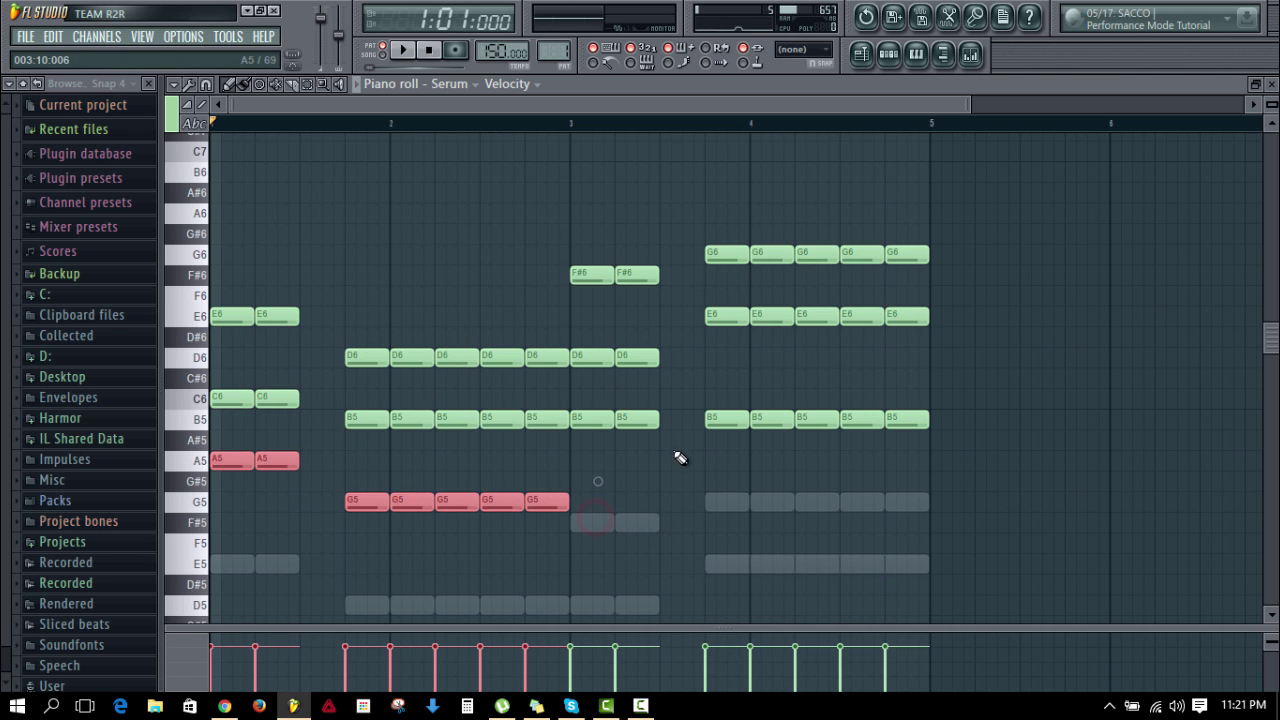
drag(648, 419, 610, 423)
drag(735, 316, 1047, 330)
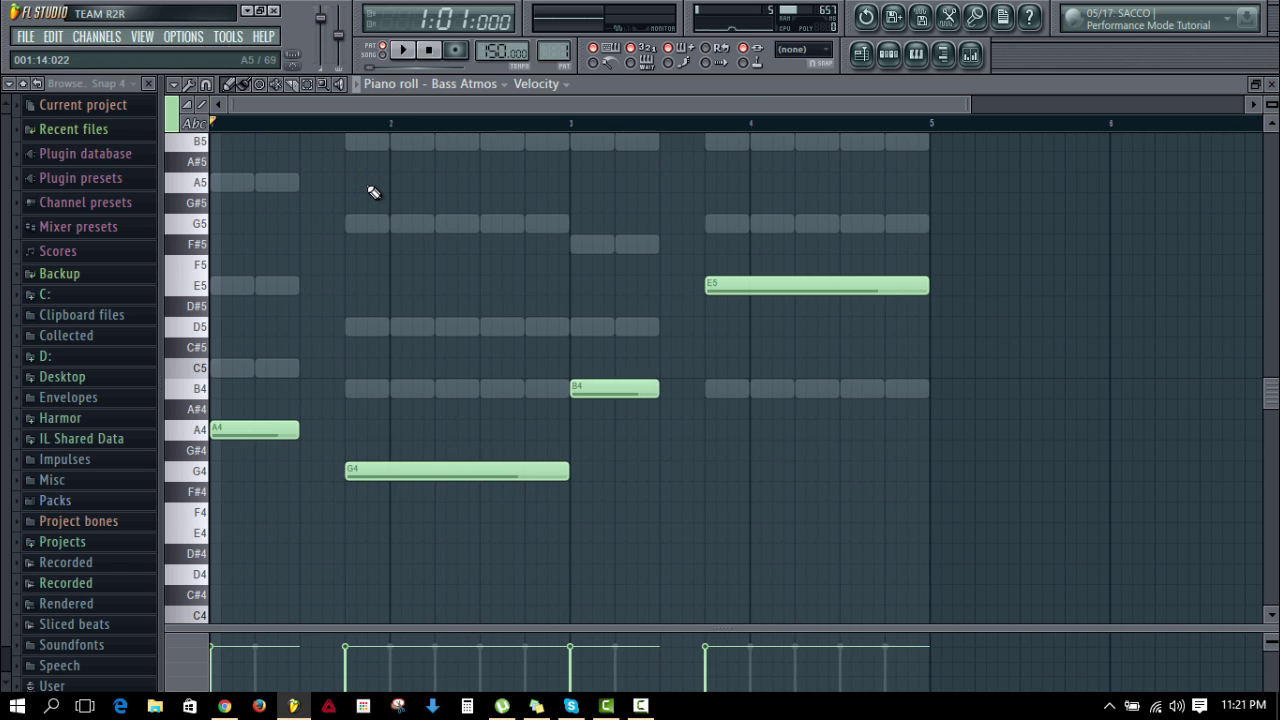
Step: Replace all Bass Atmos notes with the copied sliced notes and transpose them down one octave
key(ctrl+a)
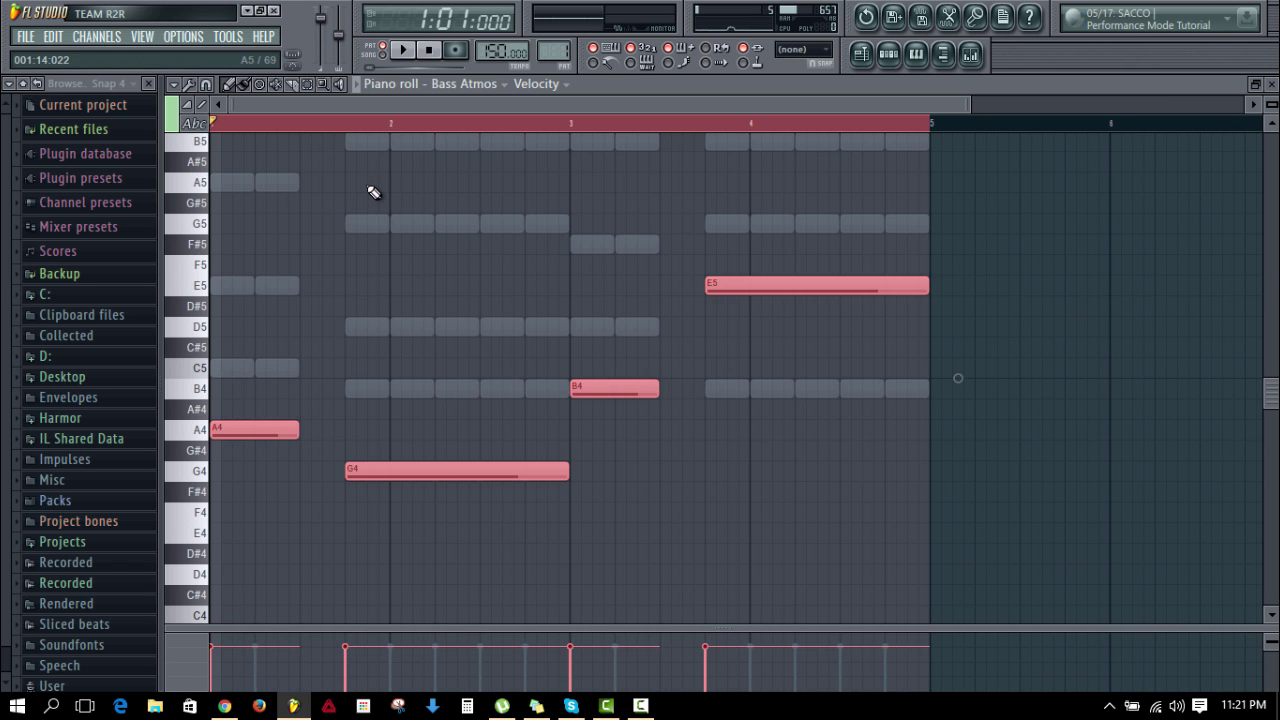
key(Delete)
key(ctrl+v)
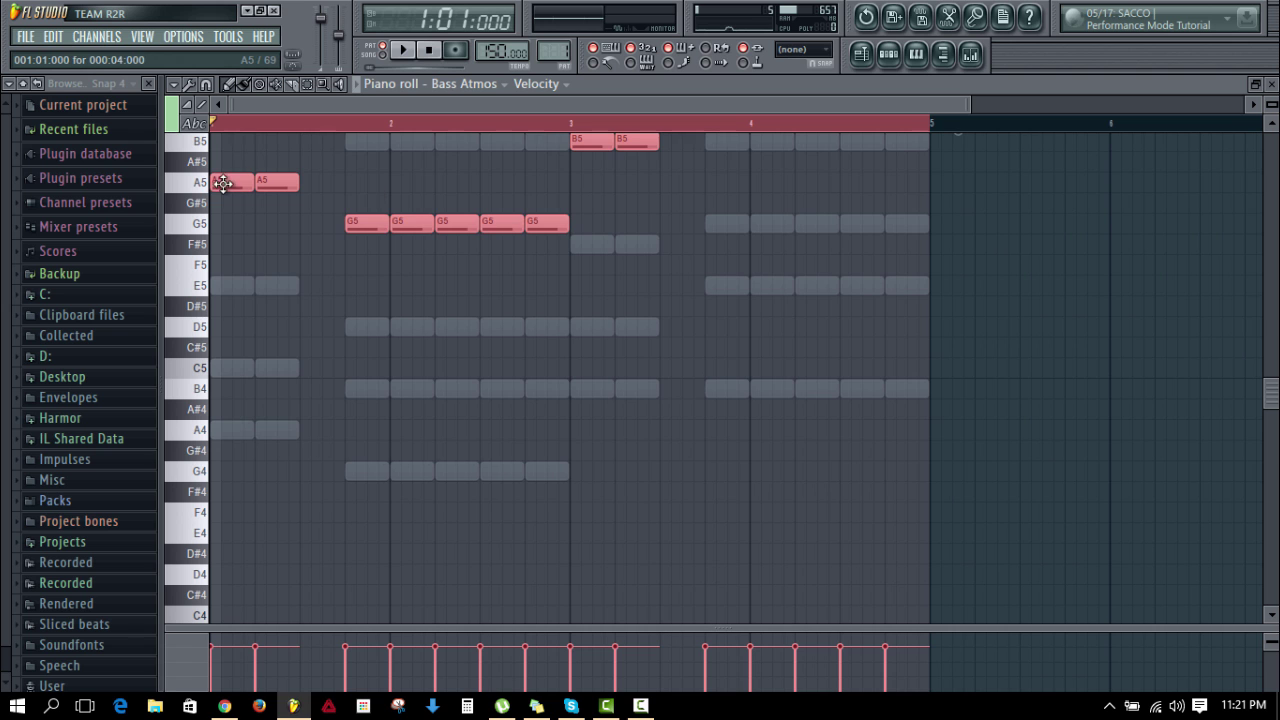
drag(214, 186, 165, 441)
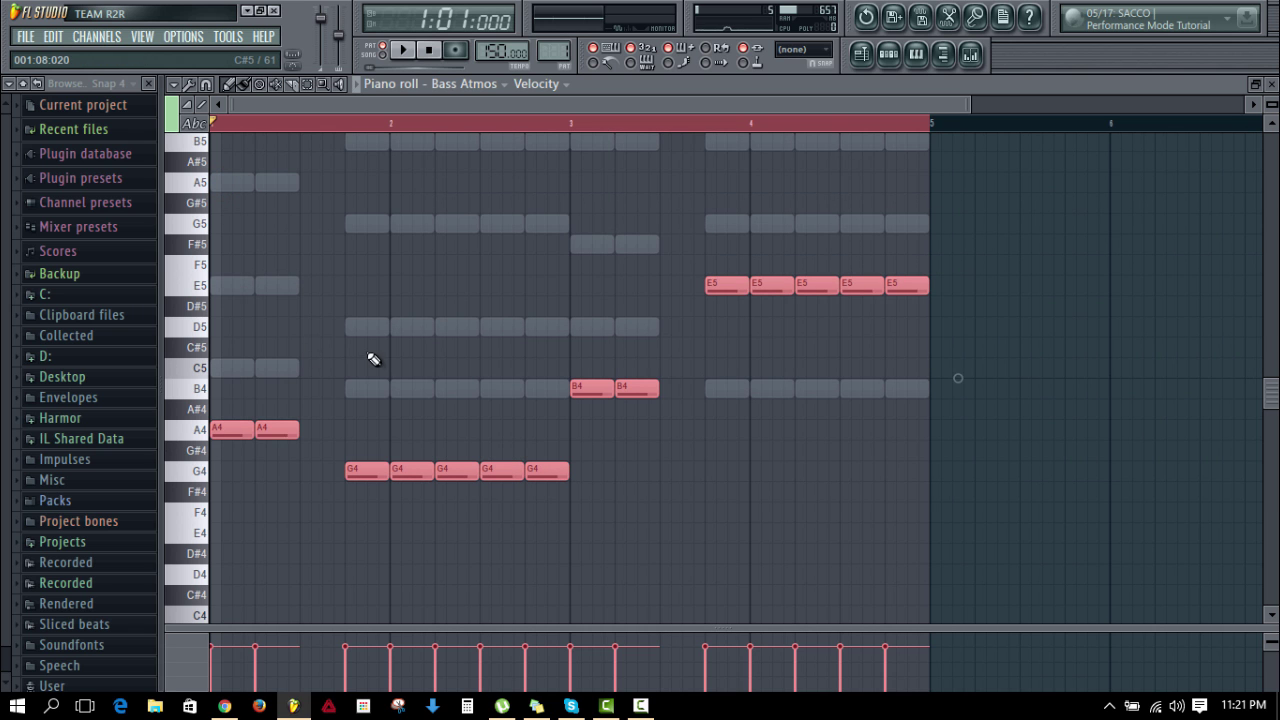
click(386, 350)
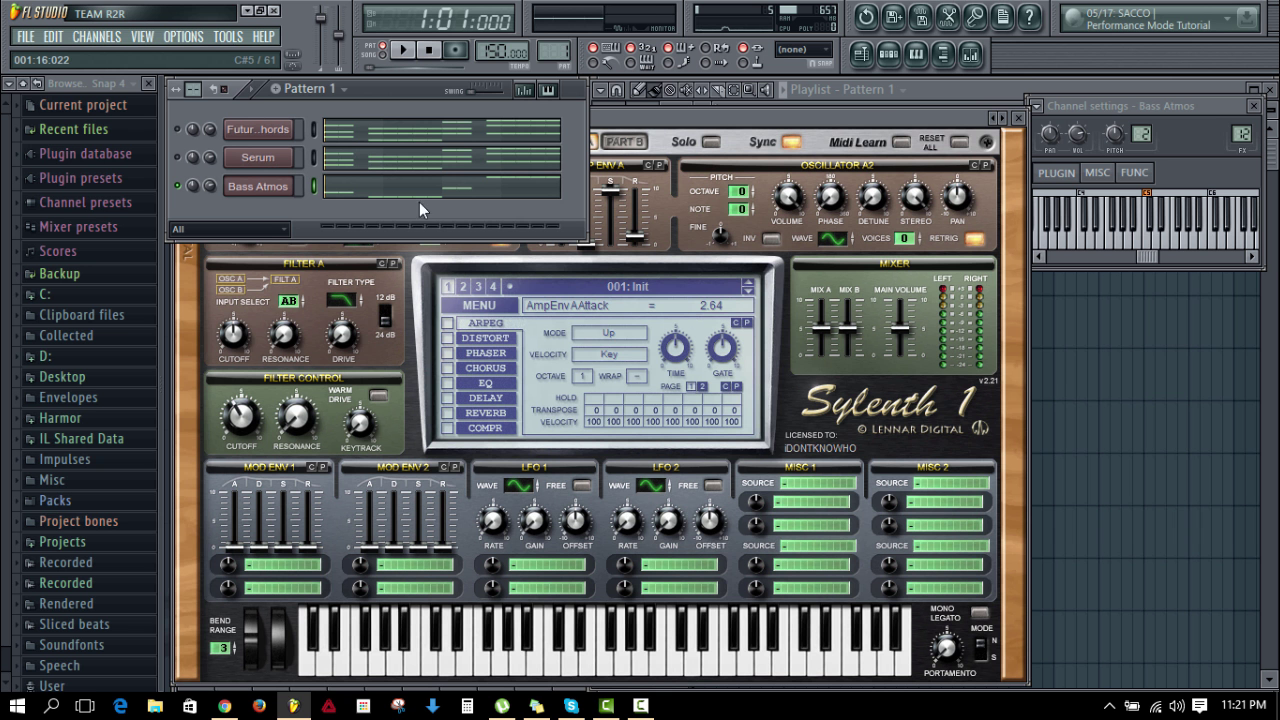
Step: Audition the bass and lengthen the amp envelope attack on both Bass Atmos parts, setting part A's attack to 3.50
key(space)
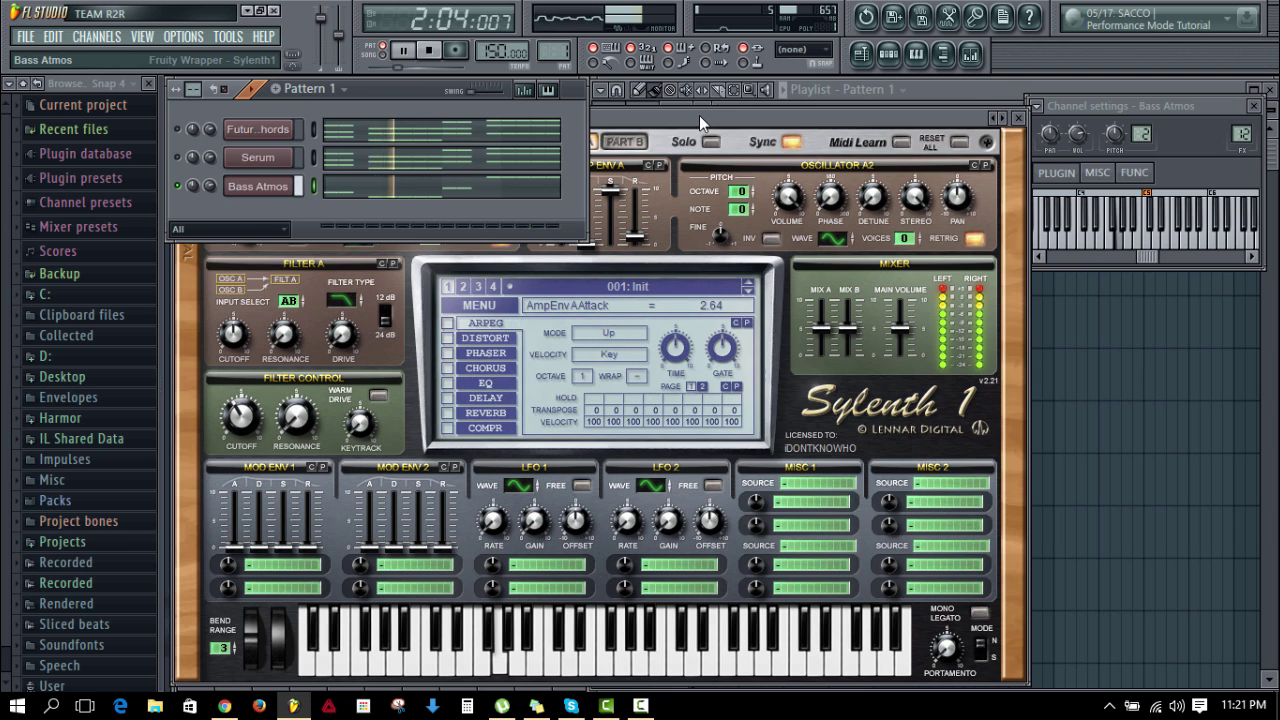
click(699, 116)
key(space)
drag(567, 233, 563, 203)
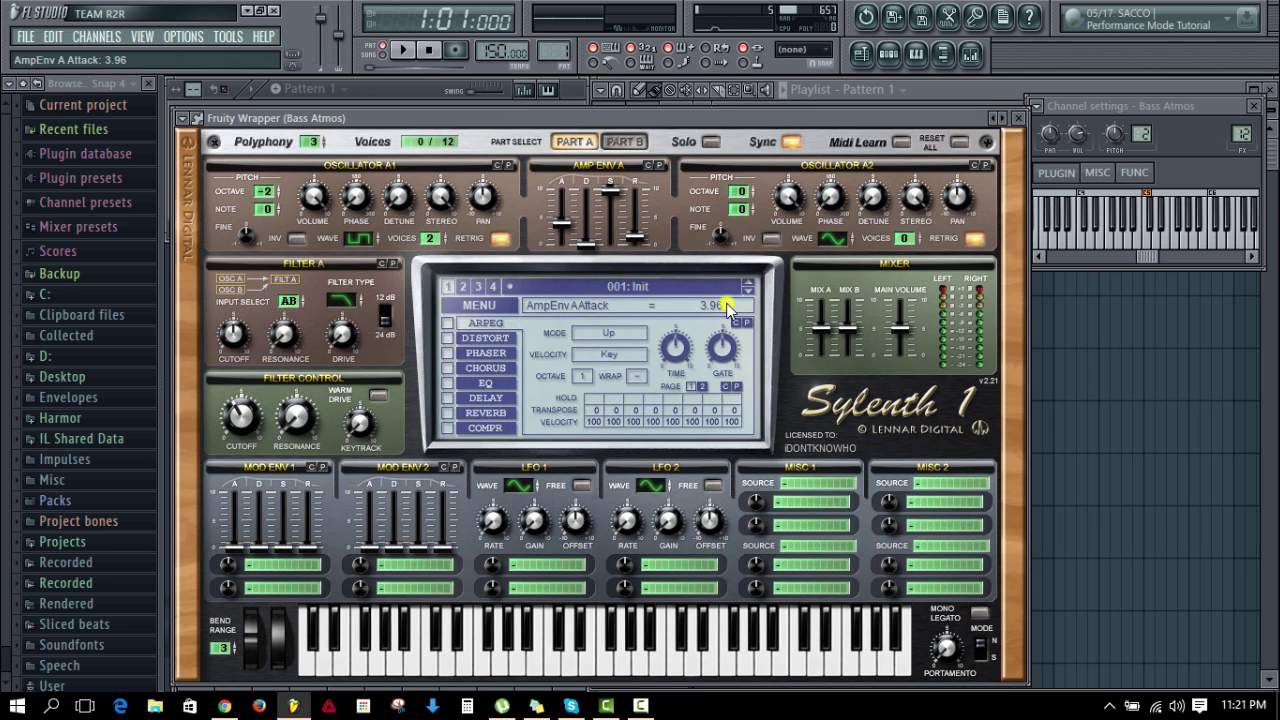
click(622, 142)
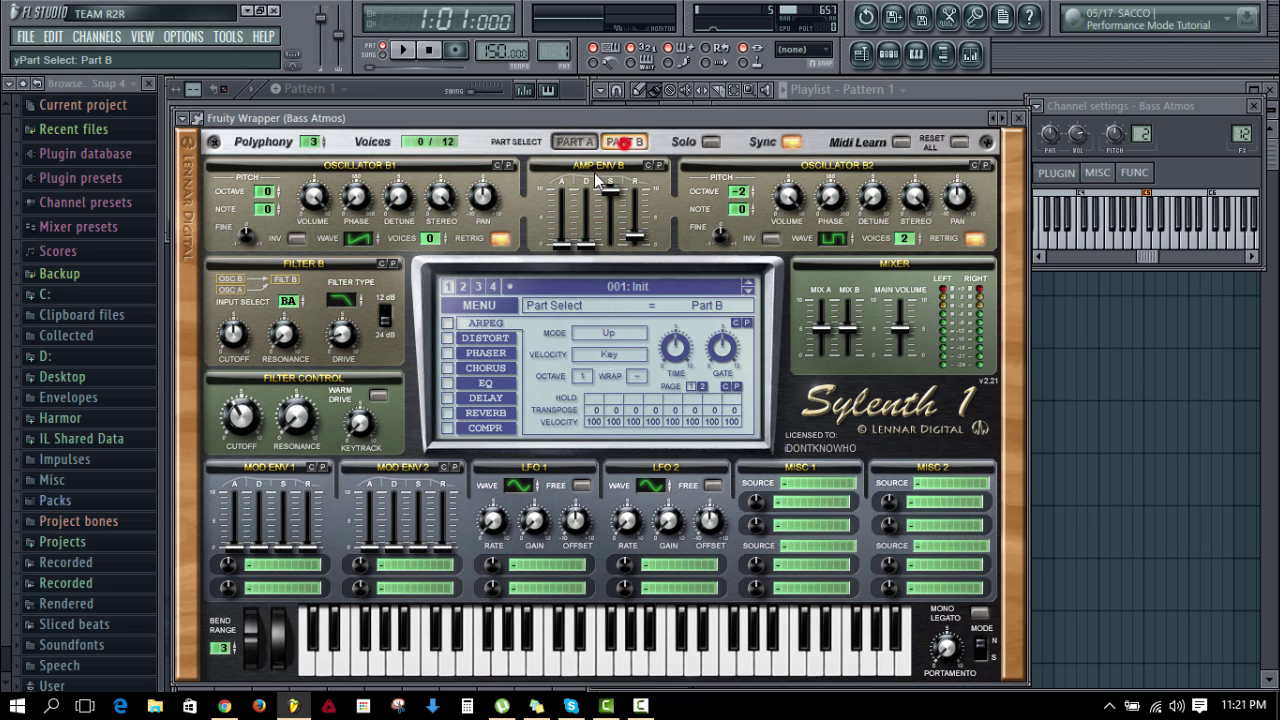
drag(561, 244, 563, 213)
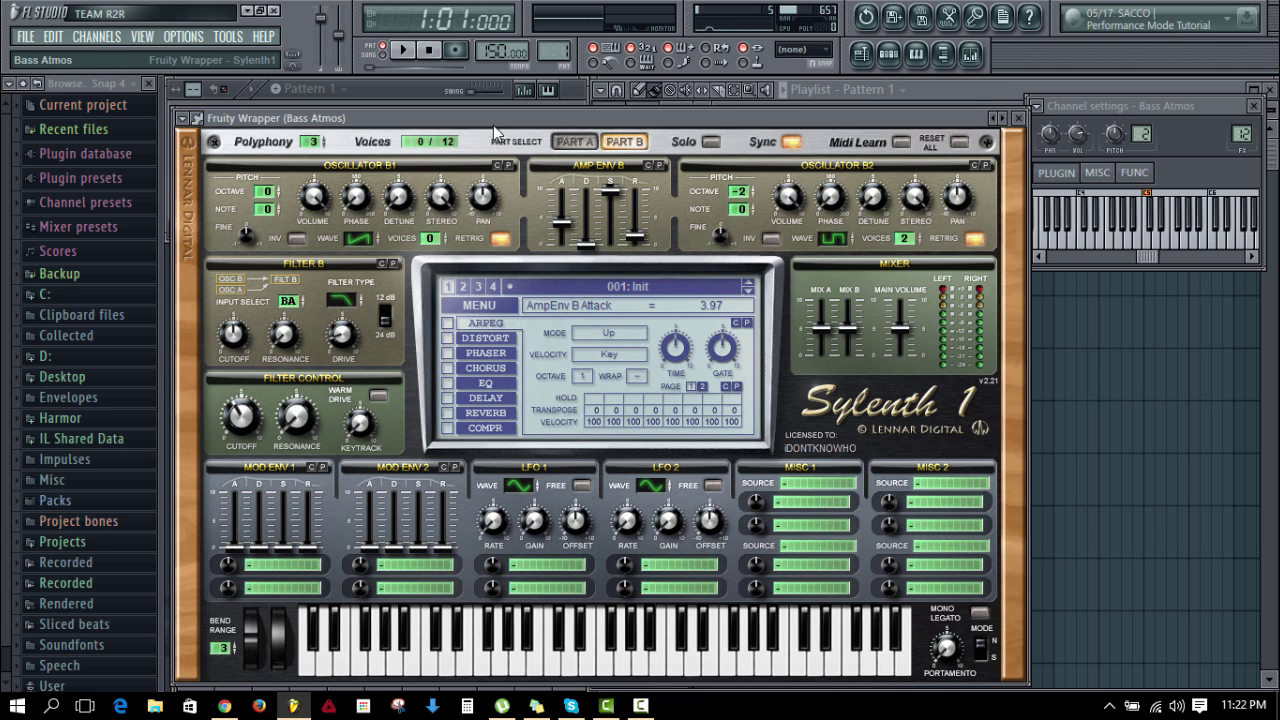
key(space)
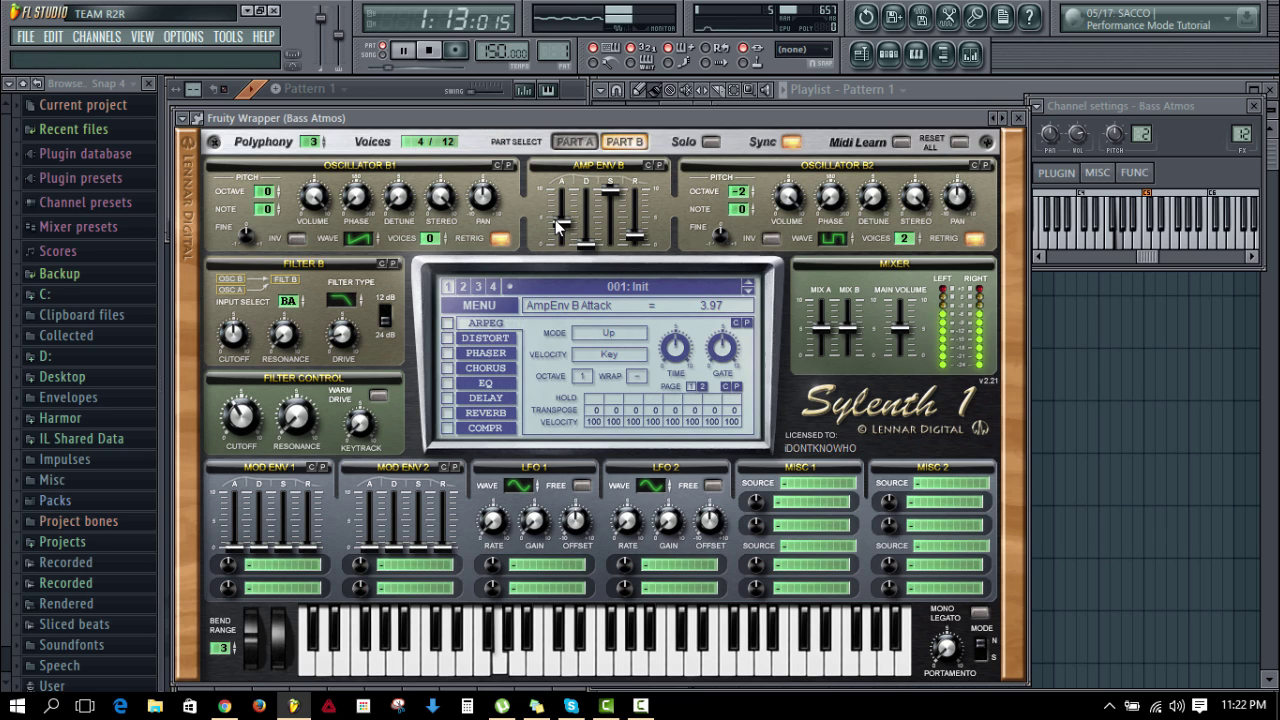
drag(556, 218, 564, 229)
click(573, 141)
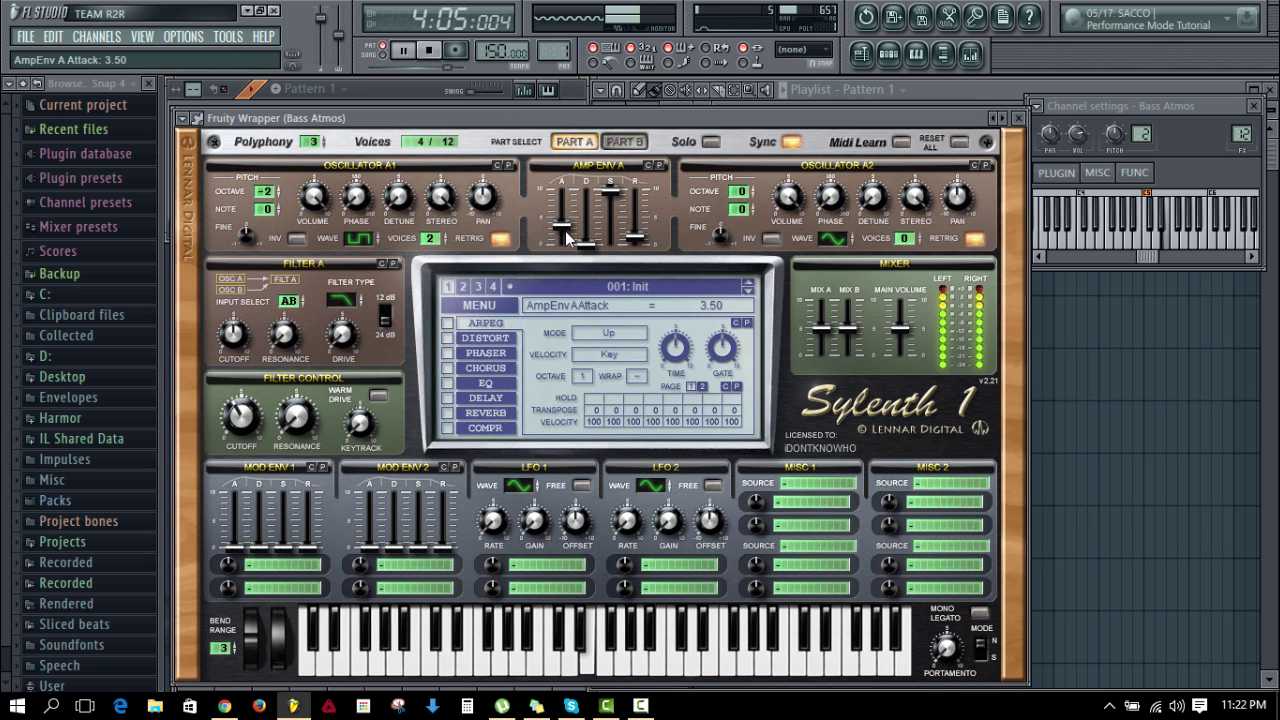
click(403, 94)
key(space)
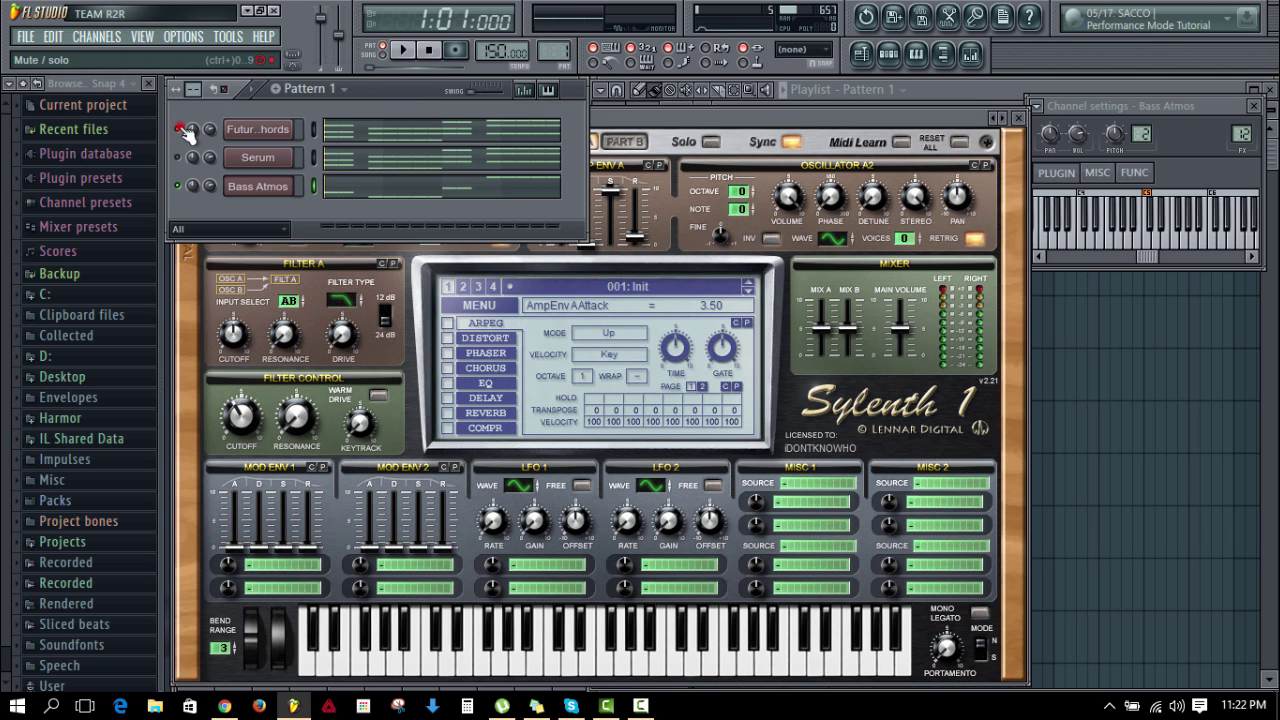
Step: Unmute Future Chords and Serum and play all three layers together
click(179, 128)
drag(386, 91, 385, 90)
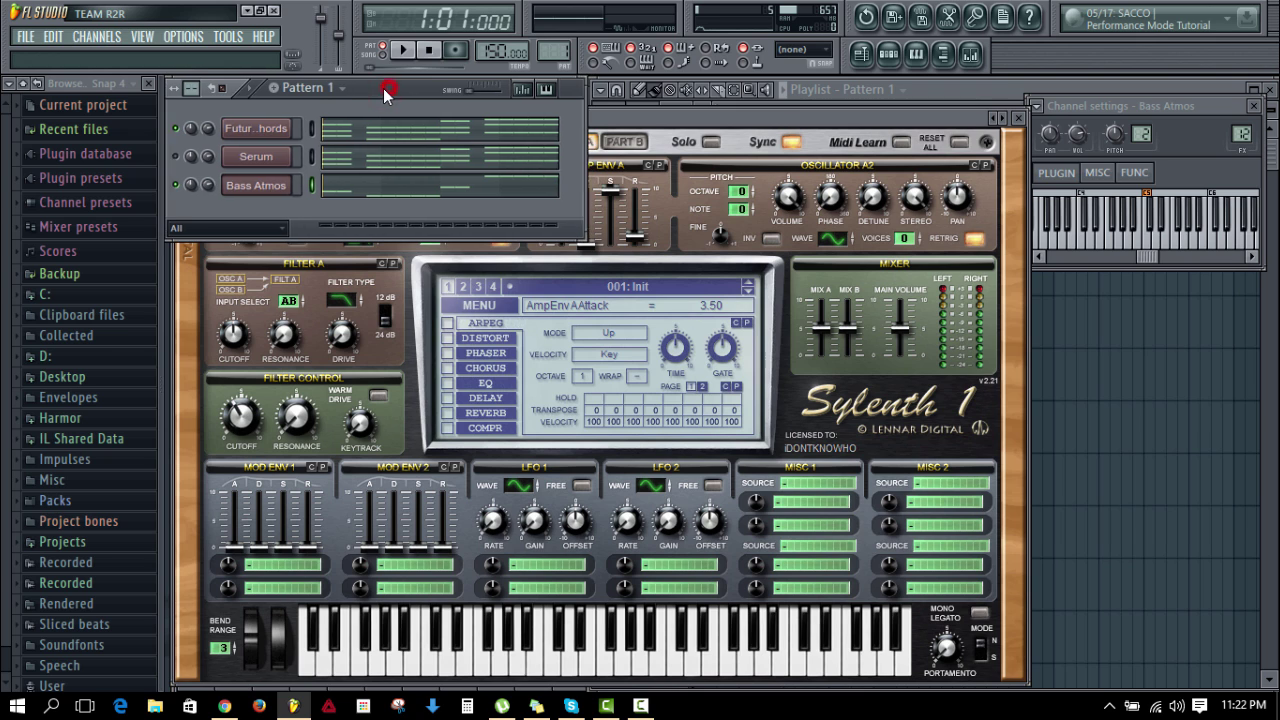
key(space)
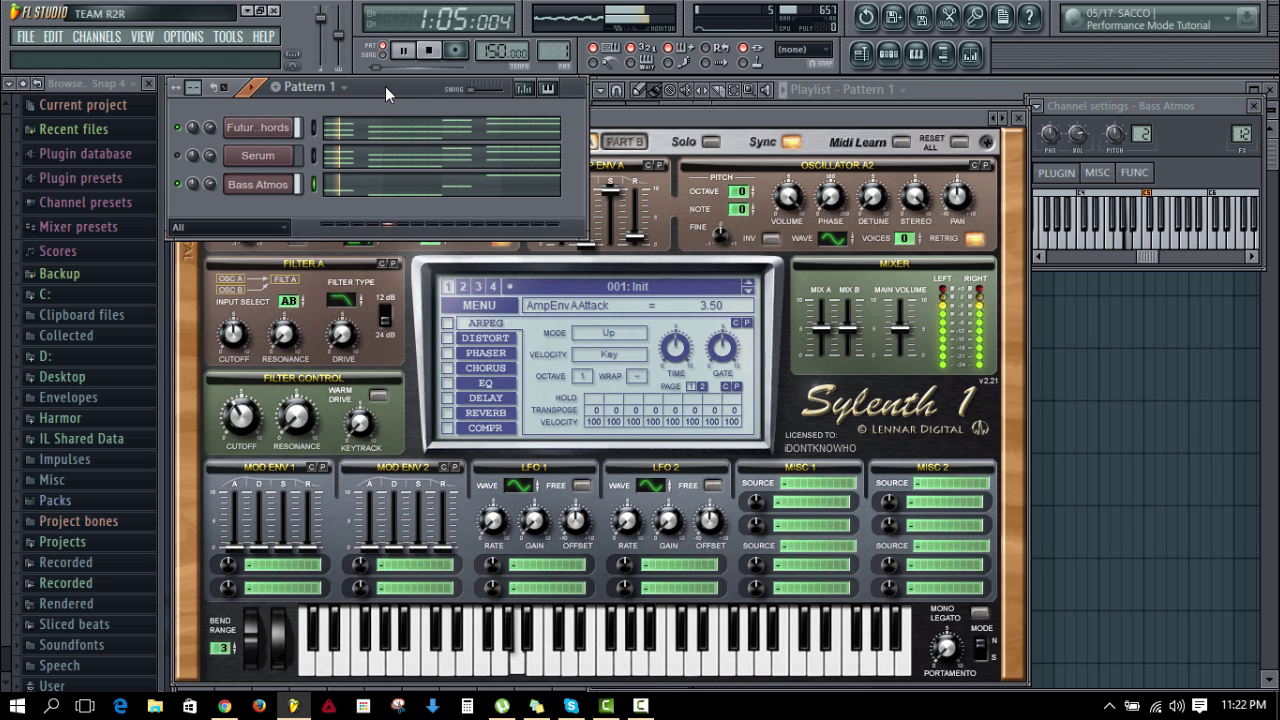
Step: Shorten the Bass Atmos amp envelope attack to 2.81 on part A and 2.99 on part B while listening
click(665, 160)
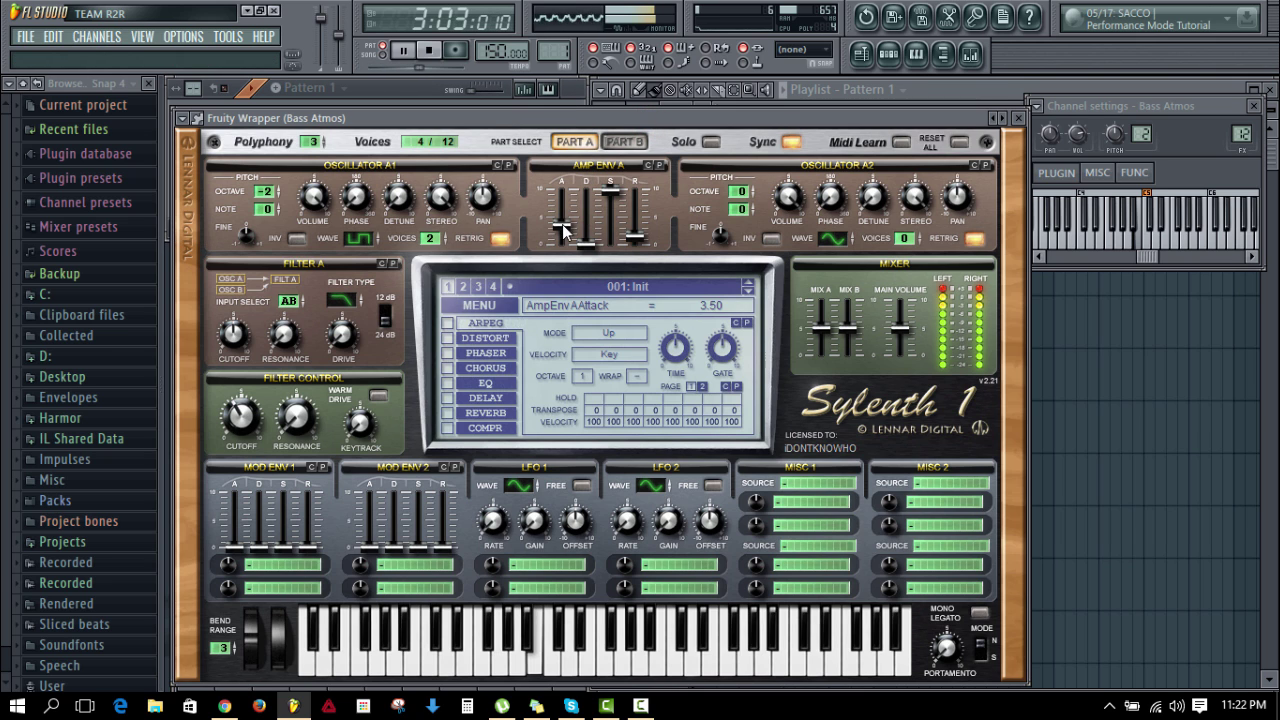
drag(563, 229, 560, 240)
click(622, 144)
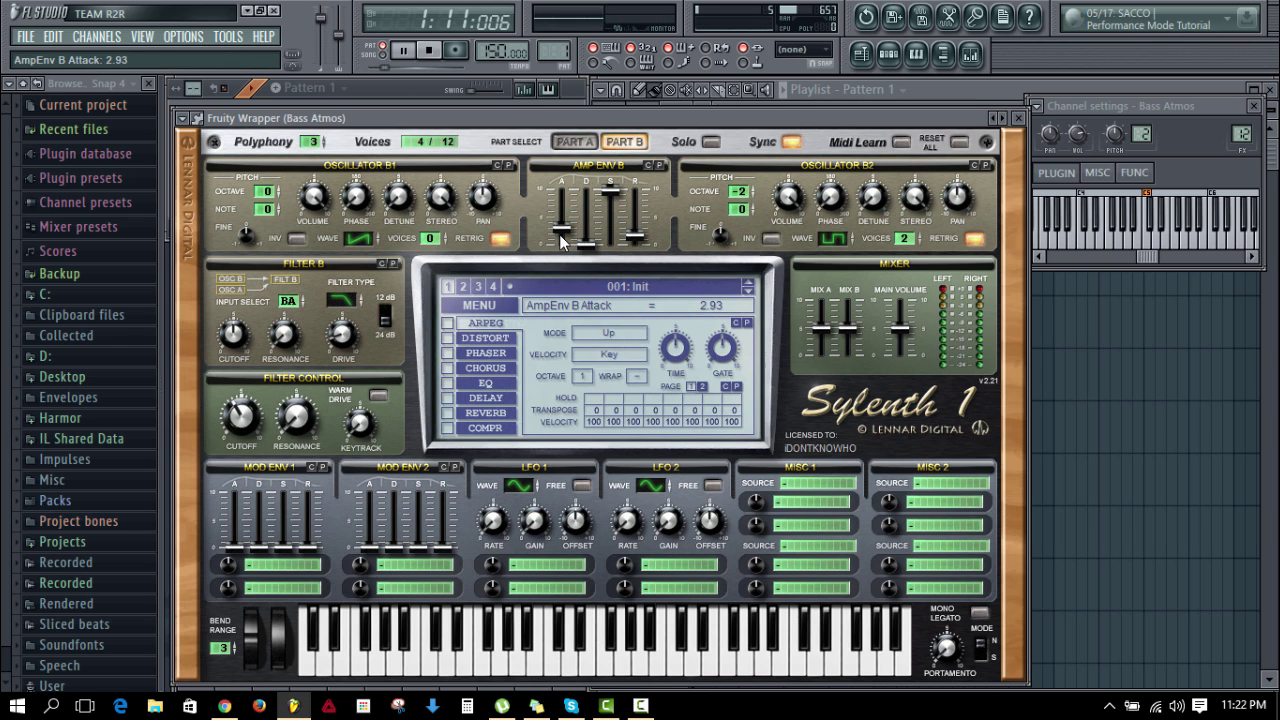
click(575, 141)
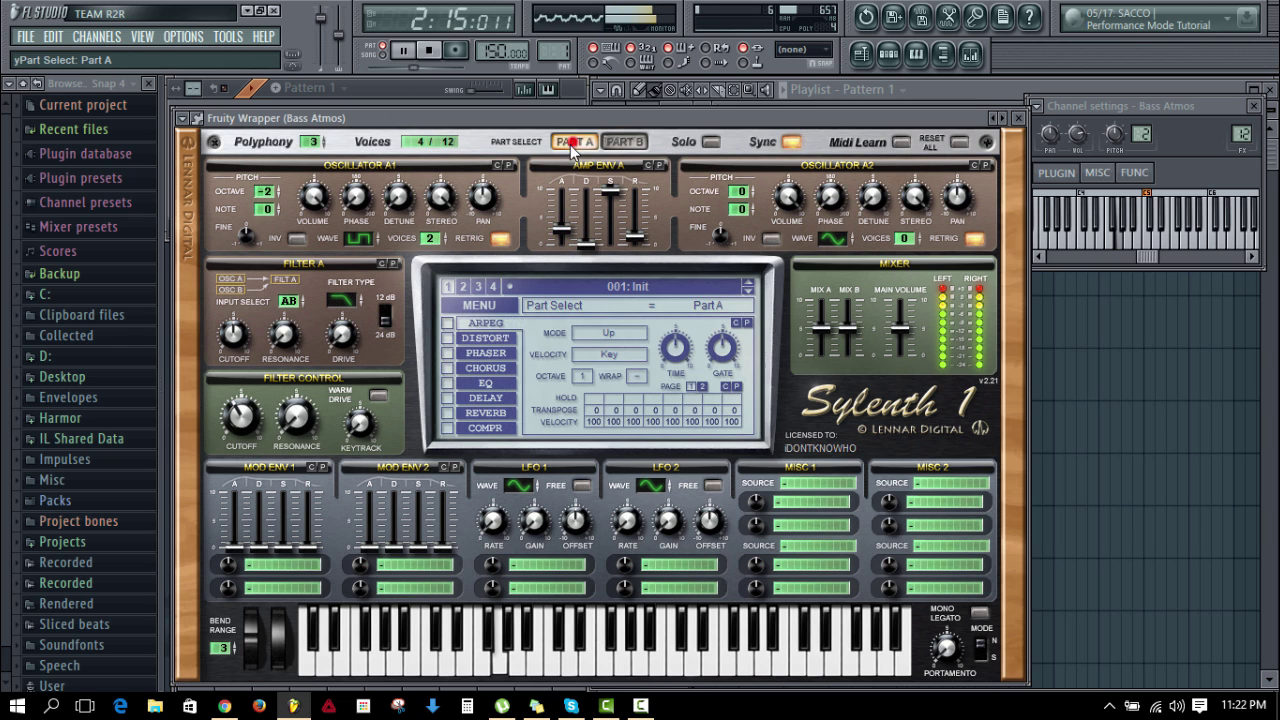
drag(565, 231, 569, 235)
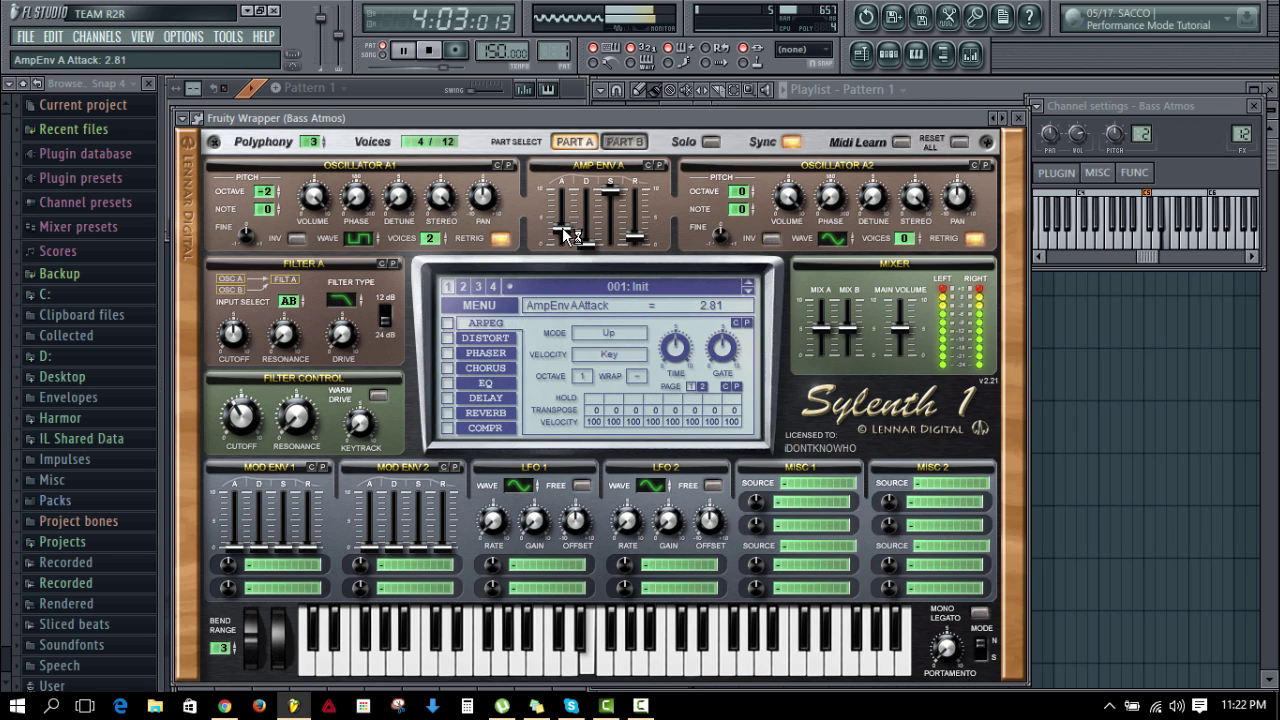
click(622, 142)
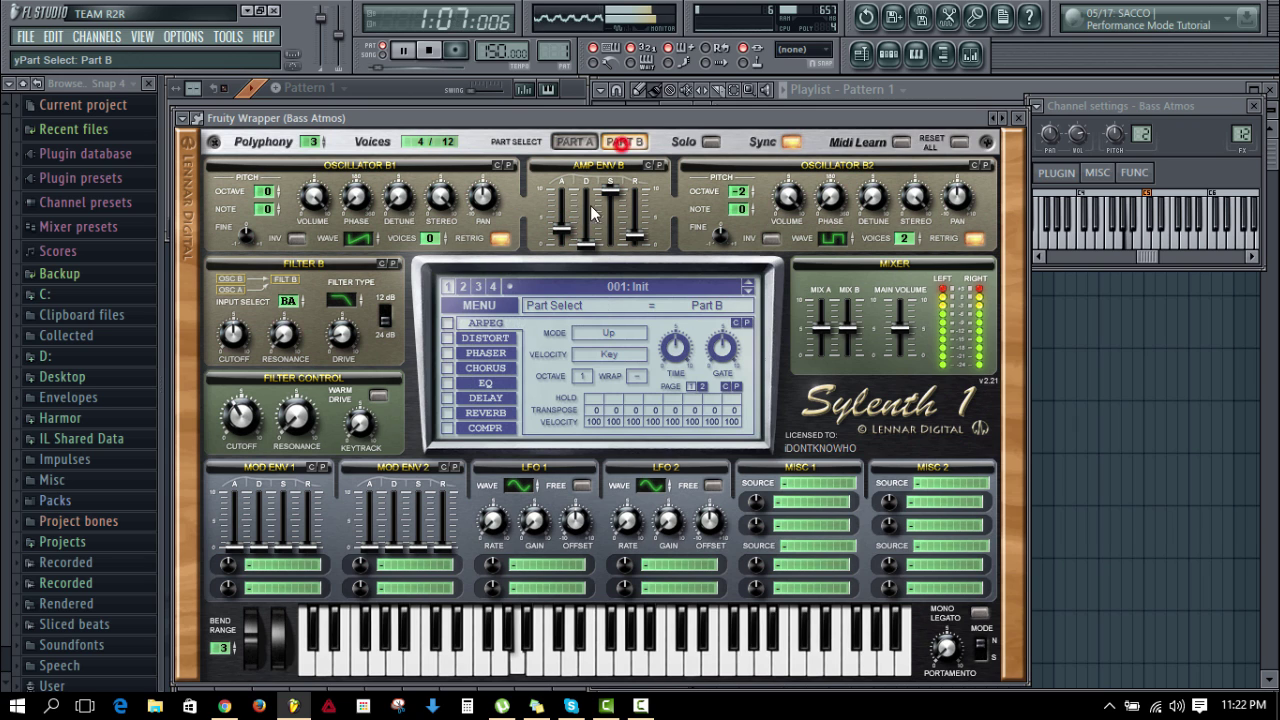
click(566, 230)
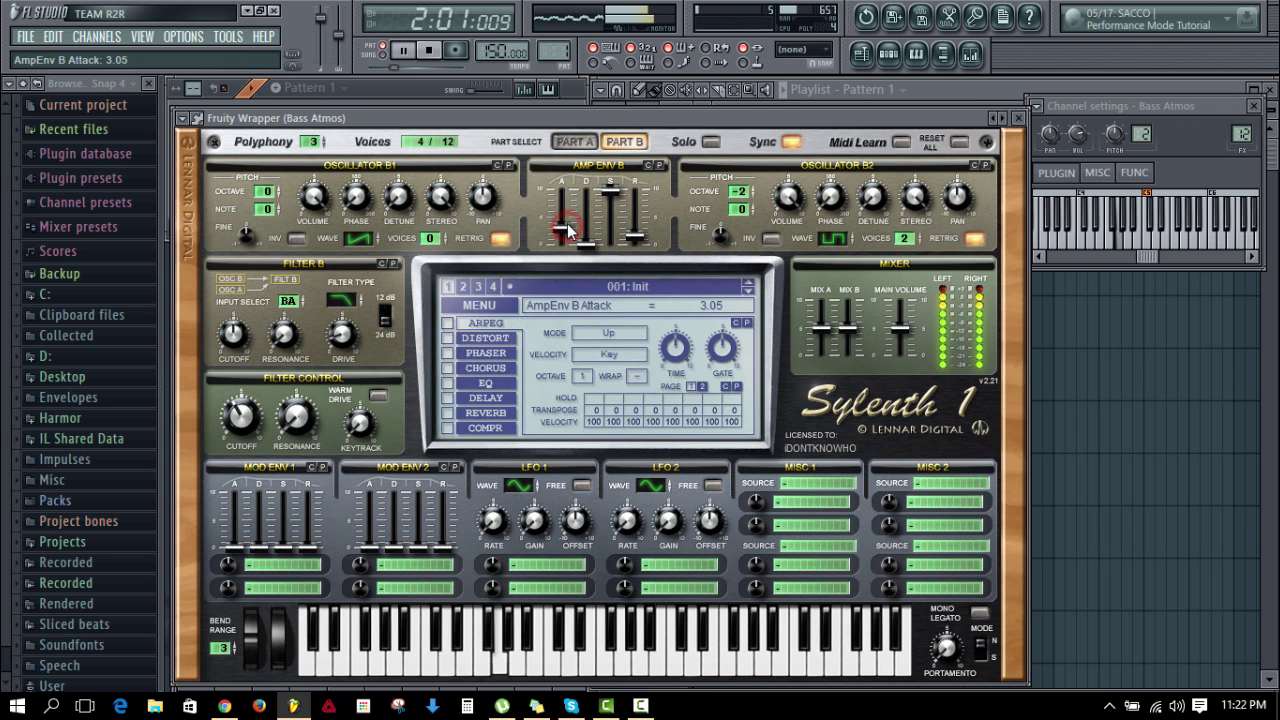
click(381, 92)
key(space)
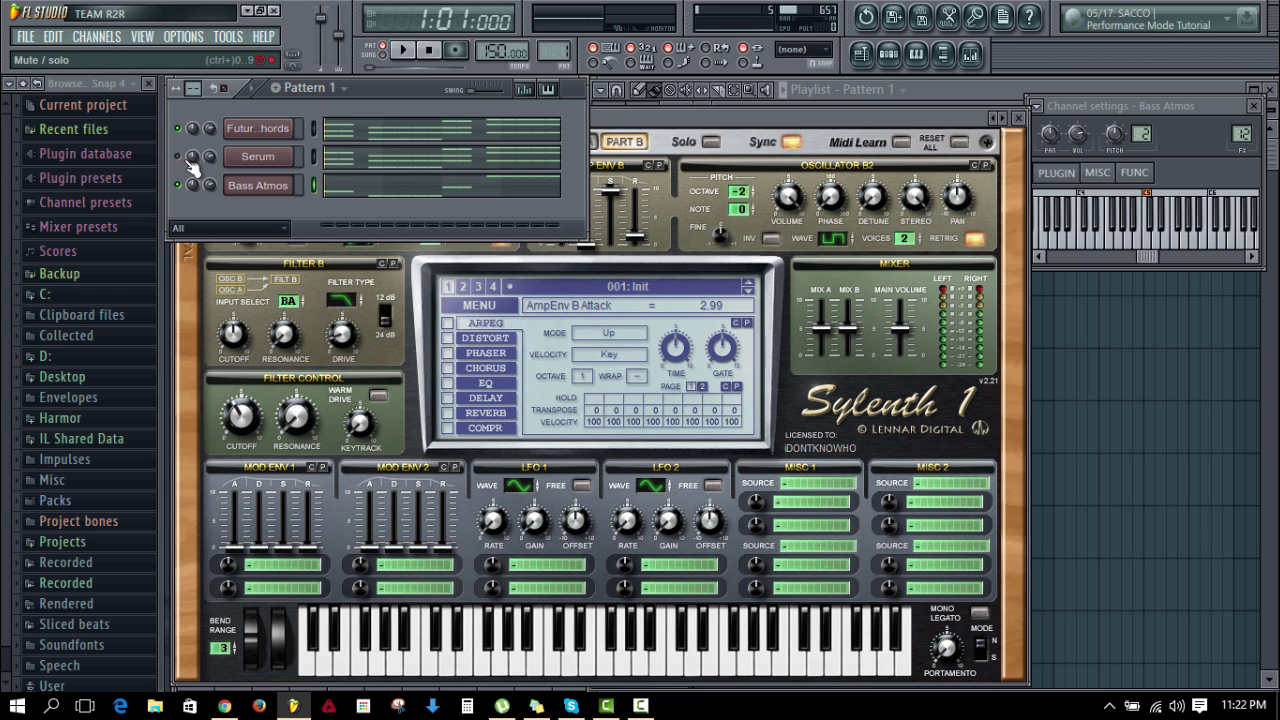
Step: Play the layers and raise the Bass Atmos mixer level to 48% (-13.4 dB)
key(space)
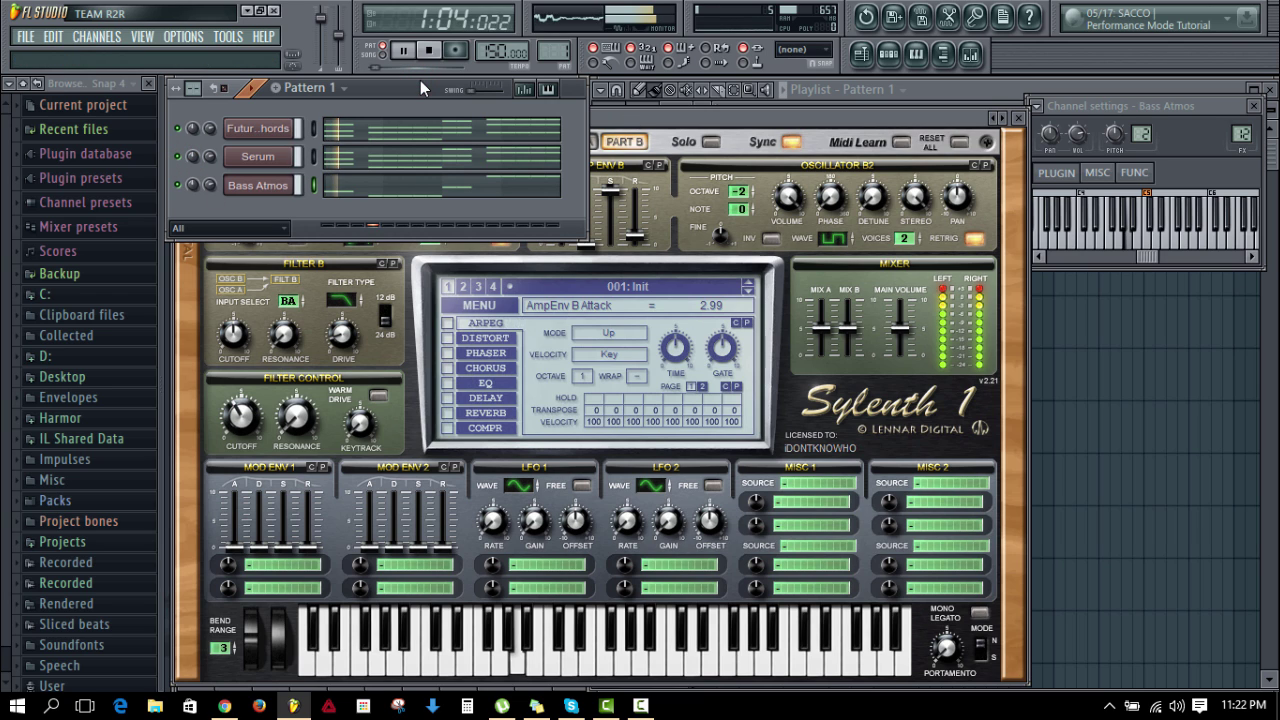
click(971, 55)
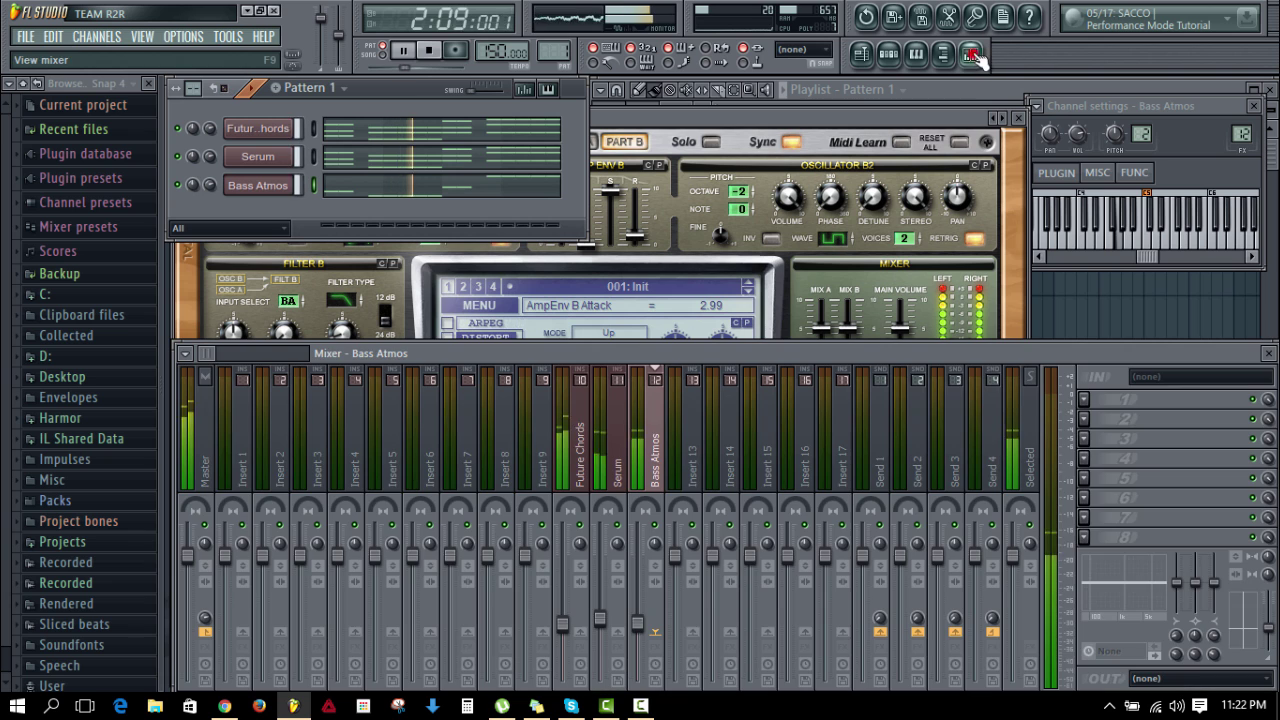
drag(638, 627, 637, 621)
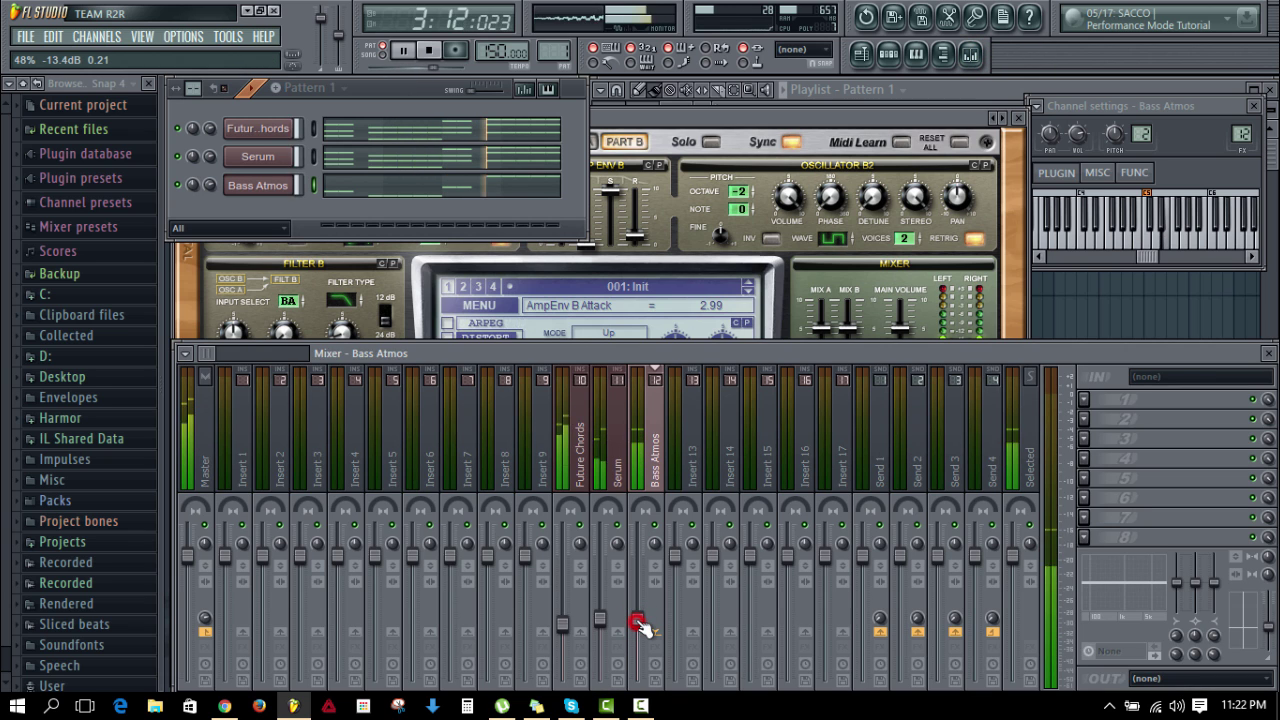
click(997, 92)
key(space)
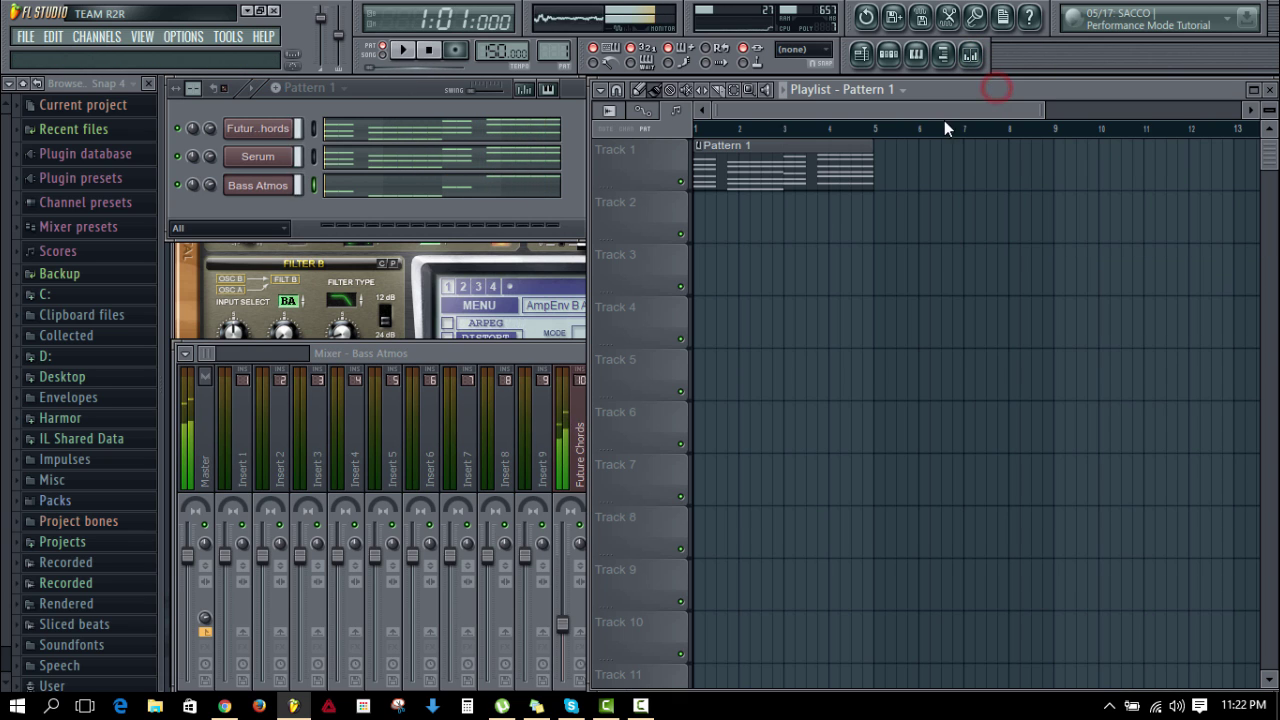
Step: Switch playback to song mode and rename Pattern 1 as Chords
click(382, 55)
click(817, 300)
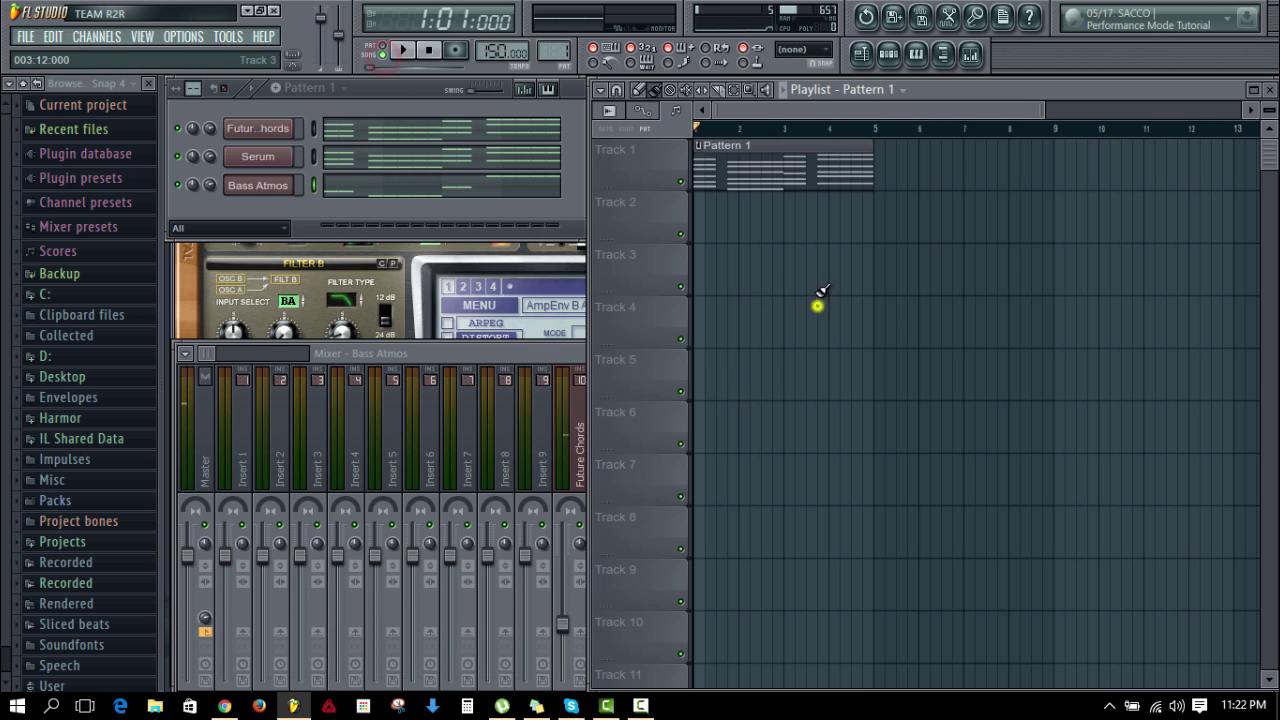
click(392, 101)
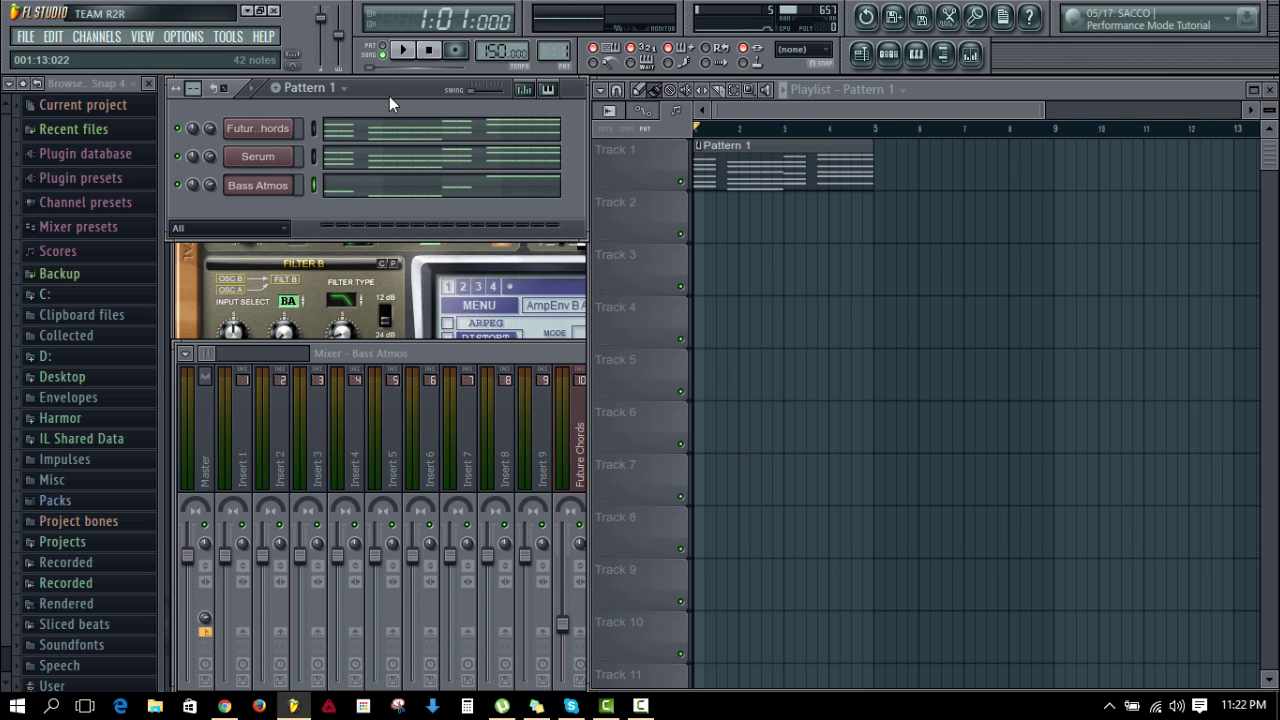
click(347, 88)
click(371, 88)
click(345, 89)
click(411, 157)
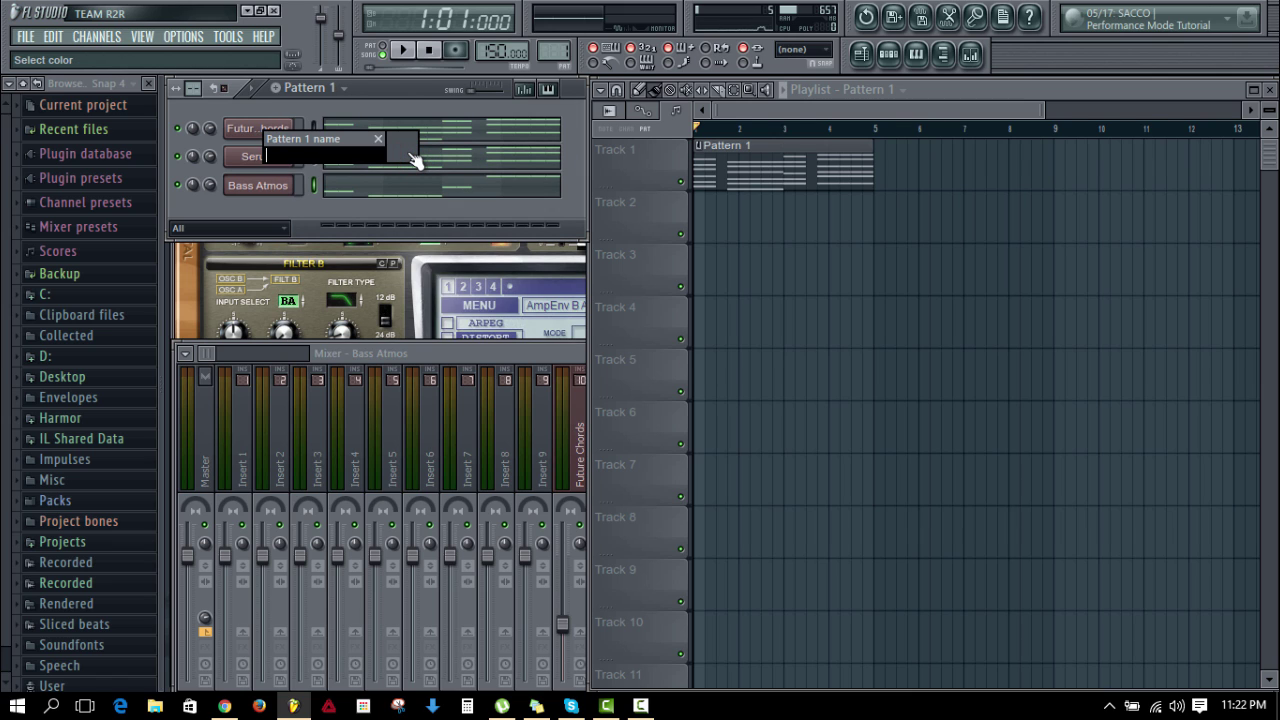
key(Return)
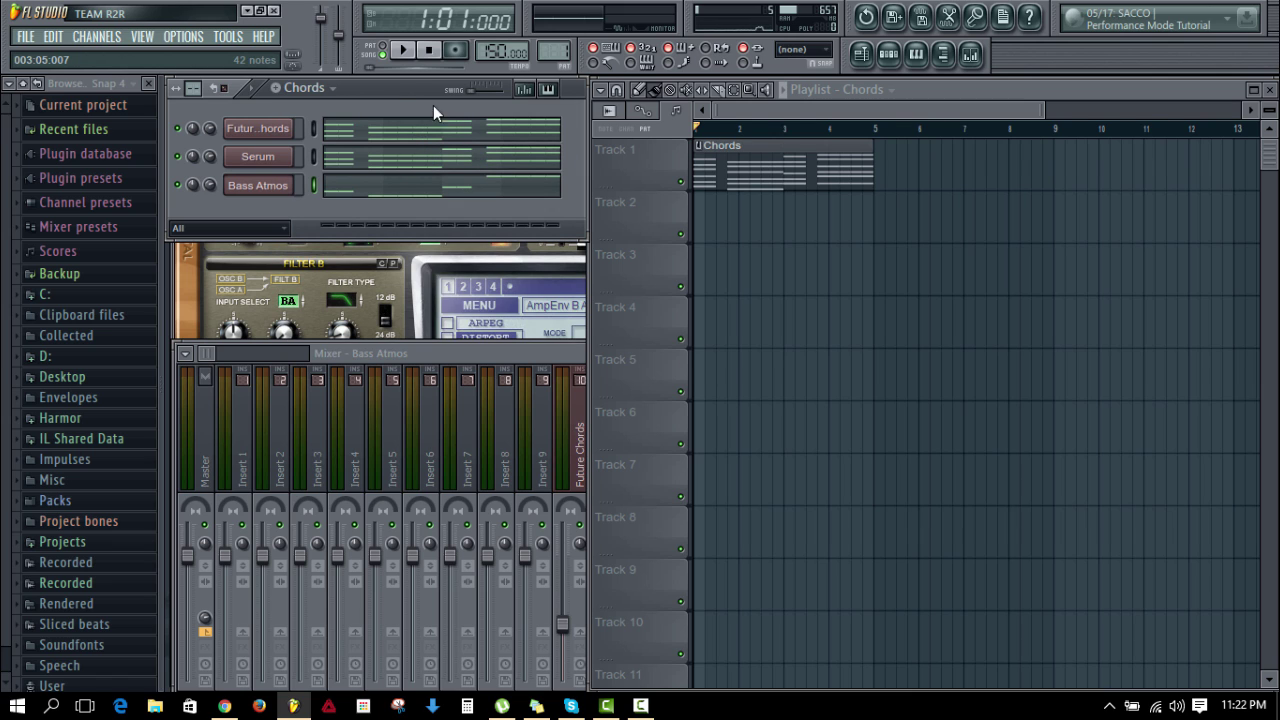
Step: Create a new empty pattern and name it Kick
key(F4)
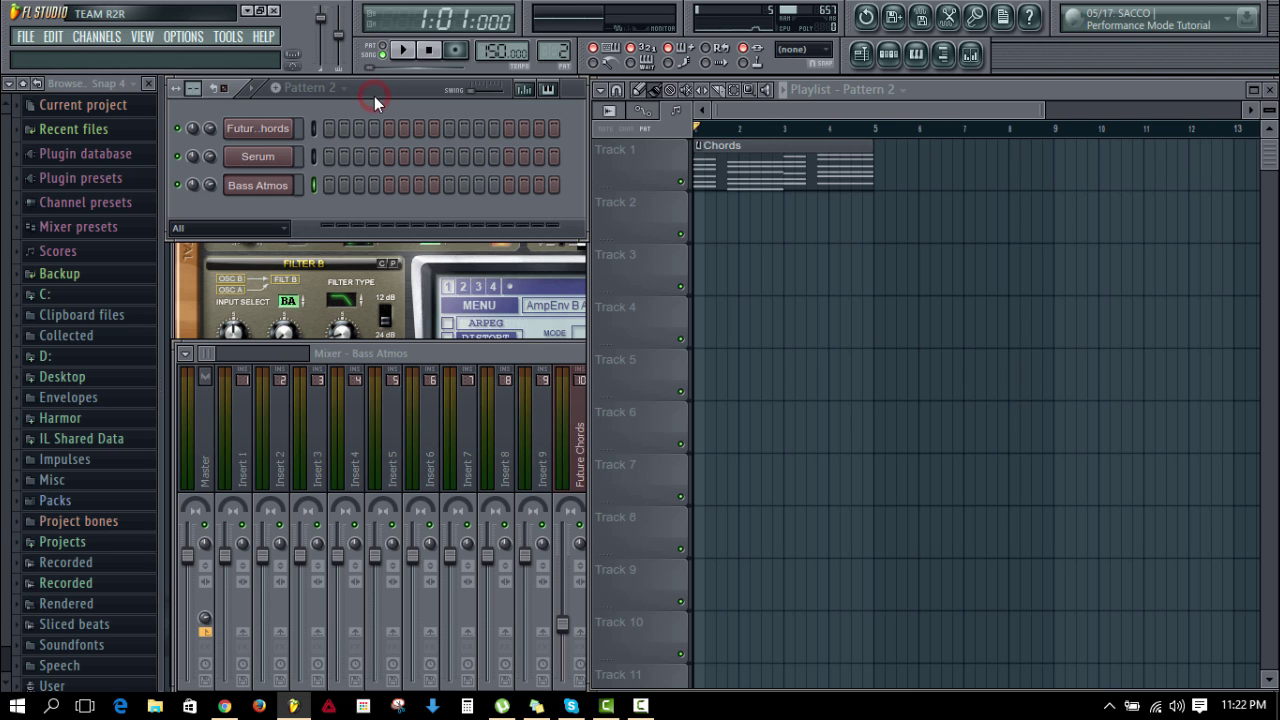
key(KP_Subtract)
key(KP_Add)
click(321, 91)
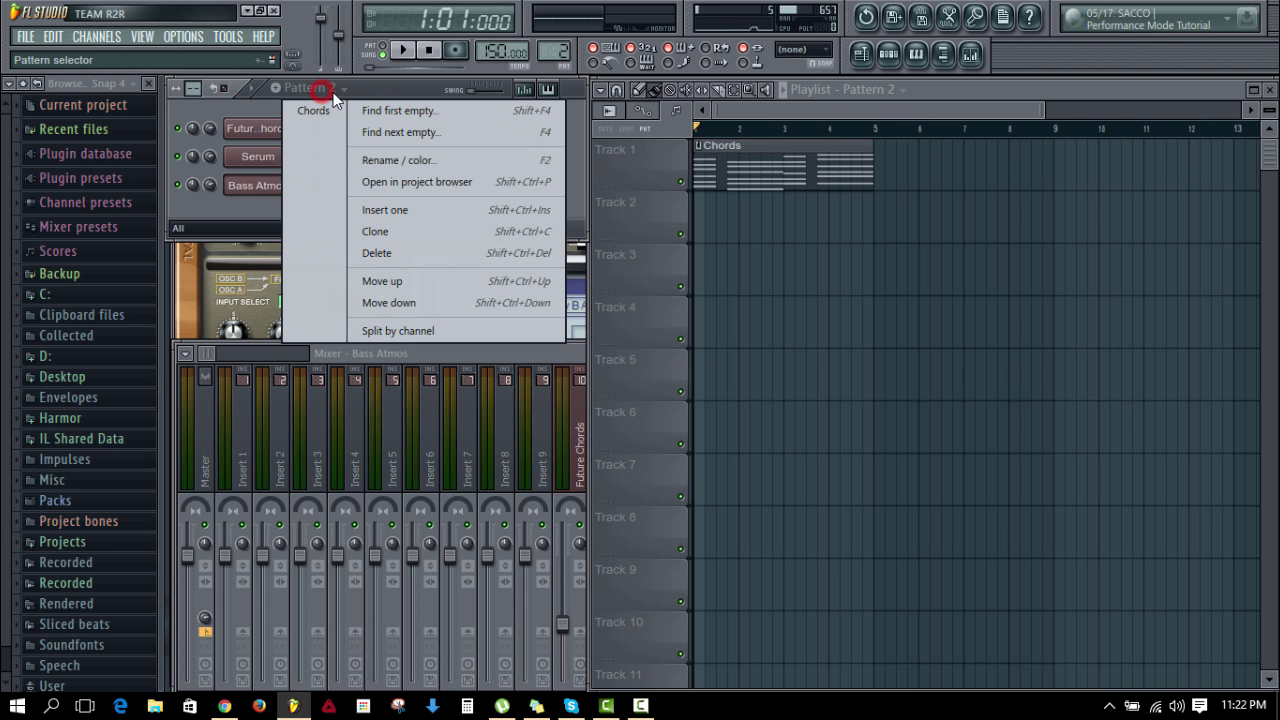
click(386, 91)
click(386, 91)
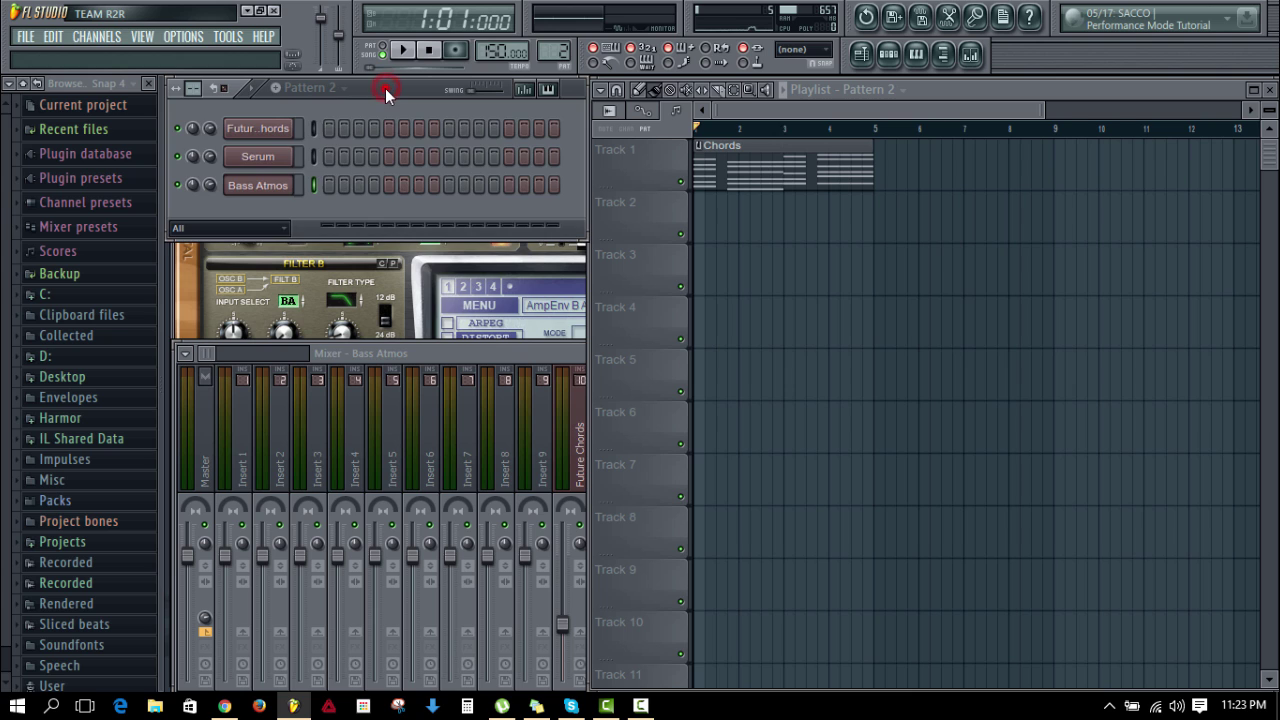
key(KP_Subtract)
key(KP_Subtract)
key(KP_Add)
click(343, 90)
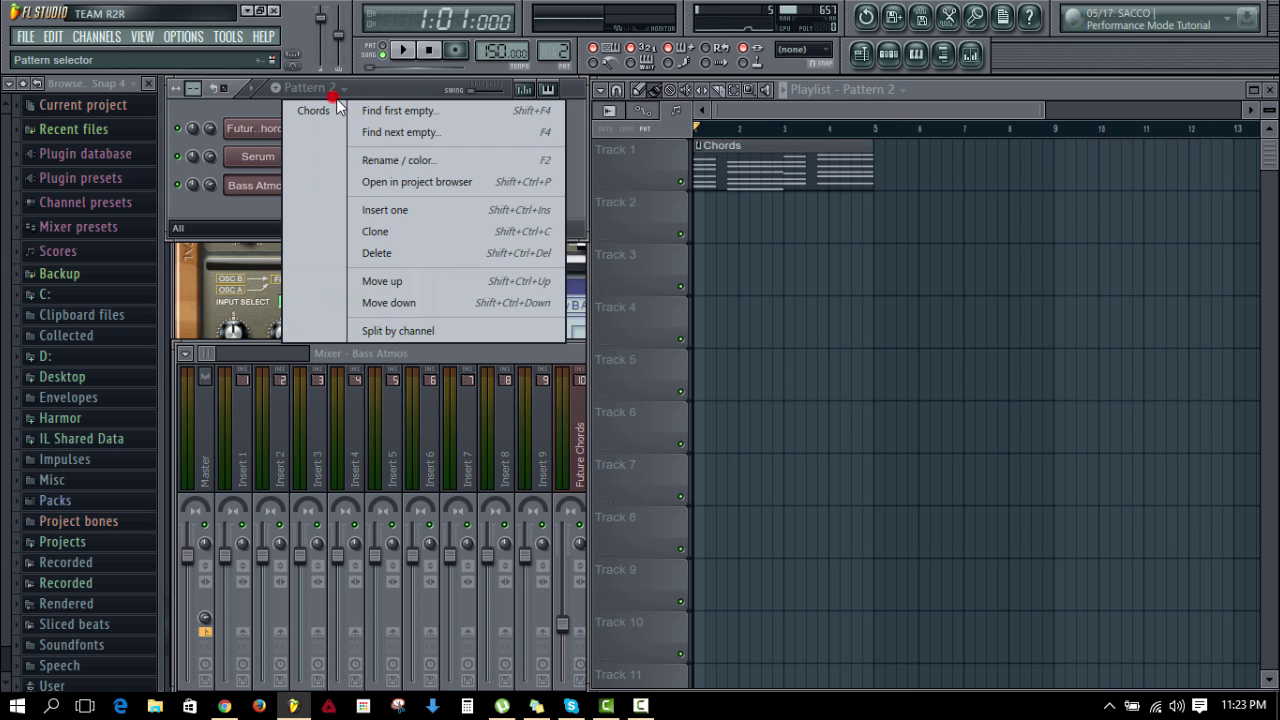
click(404, 151)
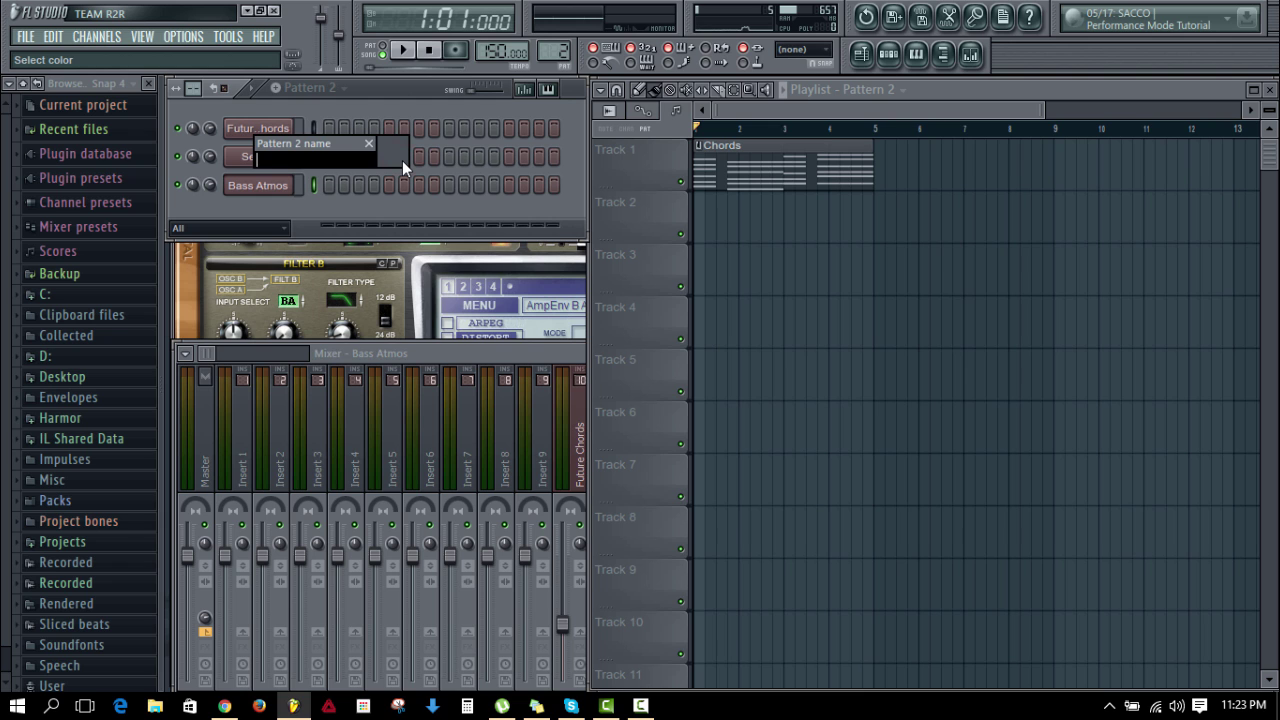
text(Kick)
key(Return)
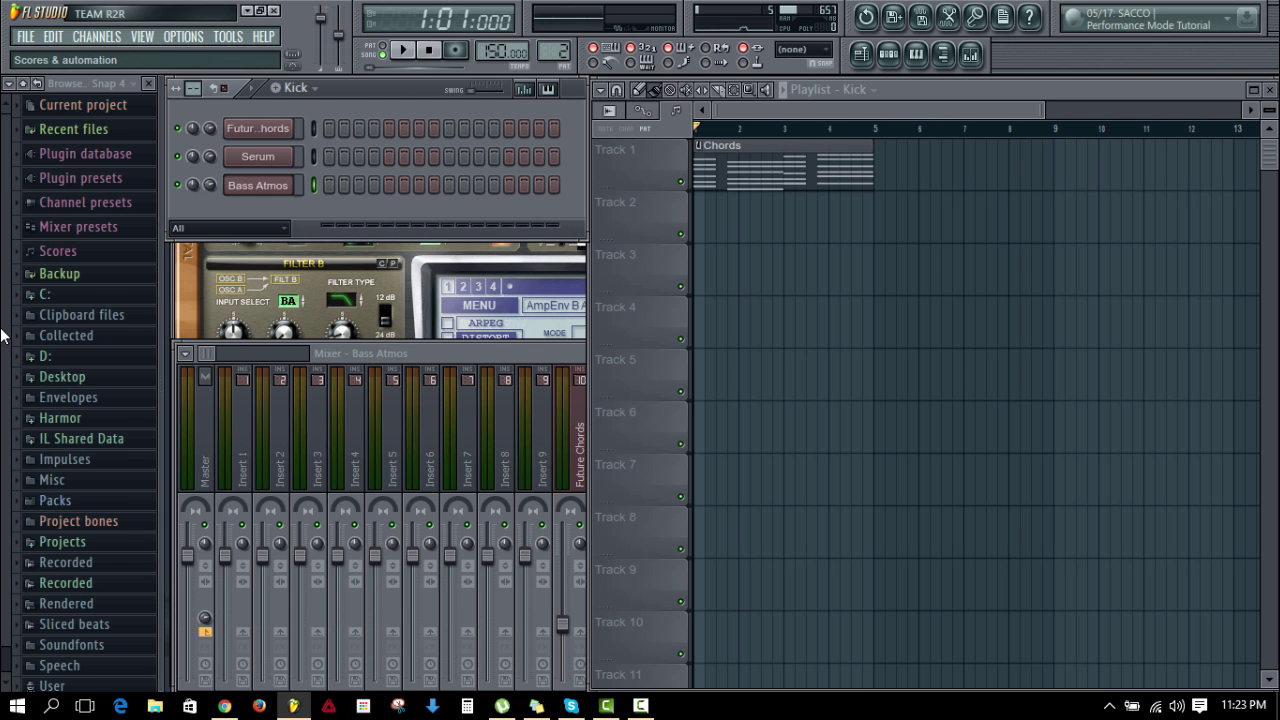
Step: Find the VEH3 Kicks 028 sample in the Vengeance folder and add it as a new channel
scroll(14, 608, down, 1)
click(86, 686)
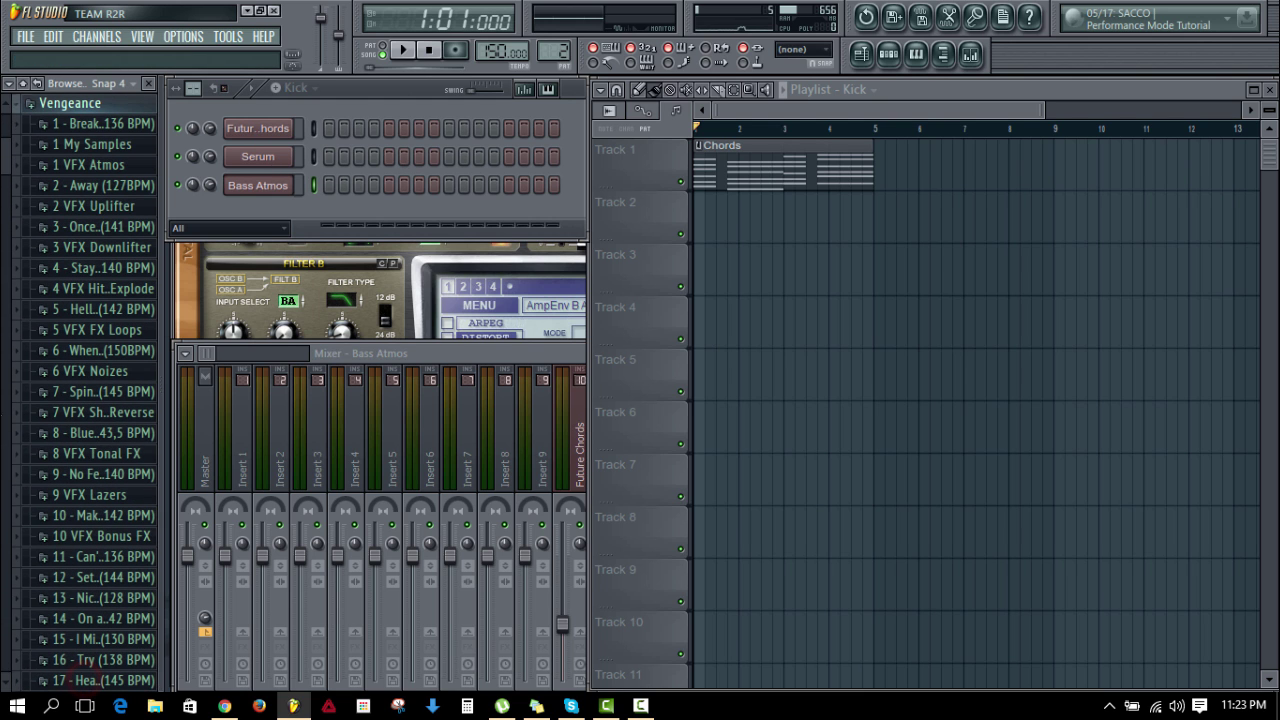
drag(3, 154, 5, 298)
click(70, 517)
drag(66, 517, 281, 208)
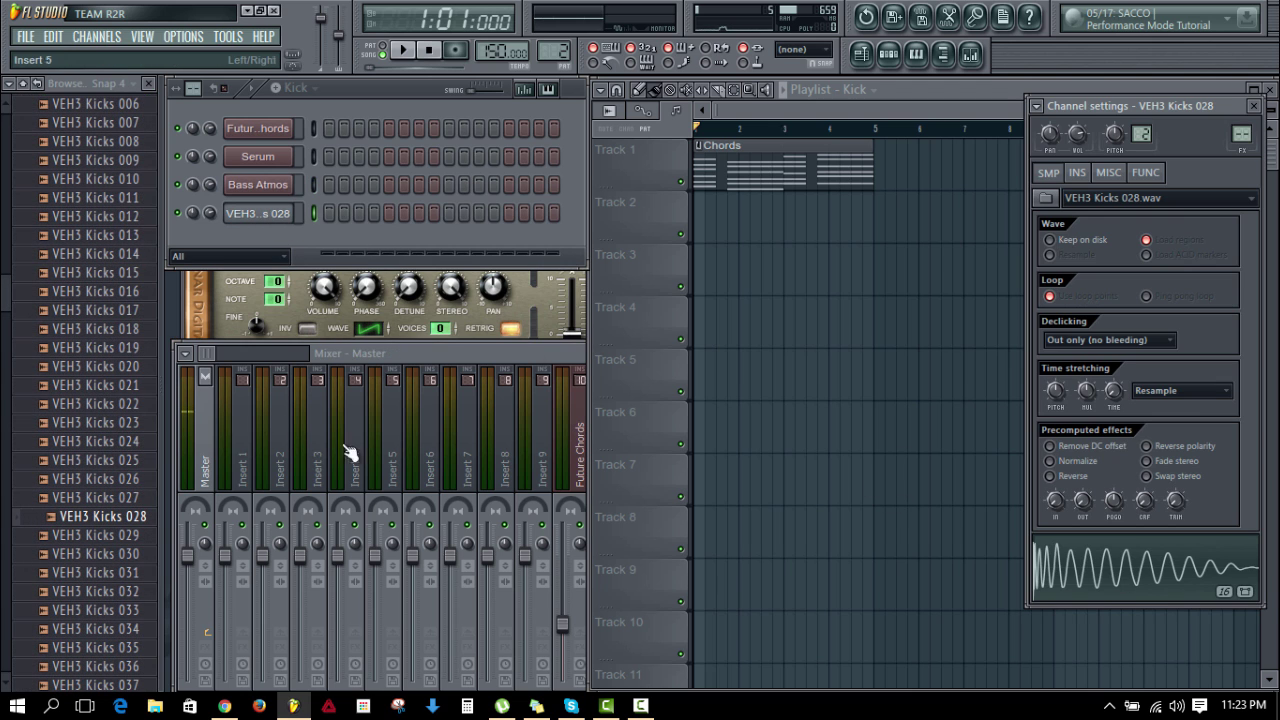
Step: Route the VEH3 Kicks 028 channel to mixer insert 1 and collapse the sample browser folders
click(312, 213)
click(242, 437)
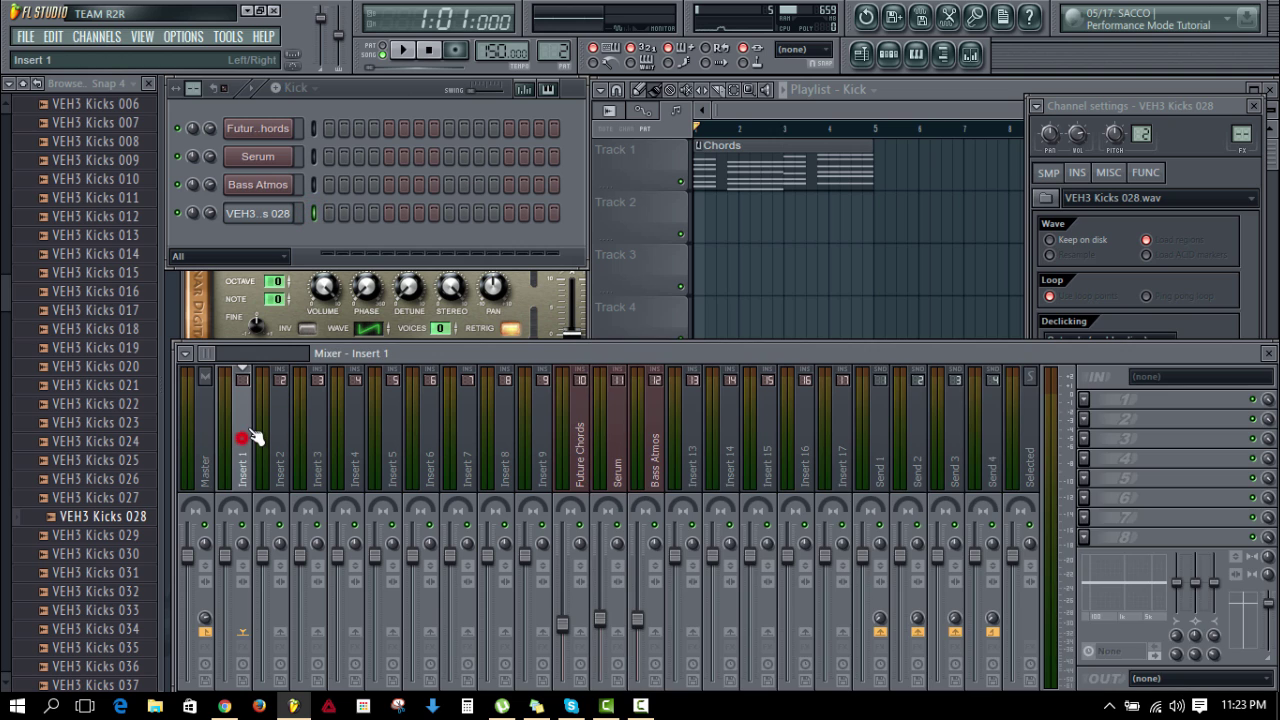
key(ctrl+l)
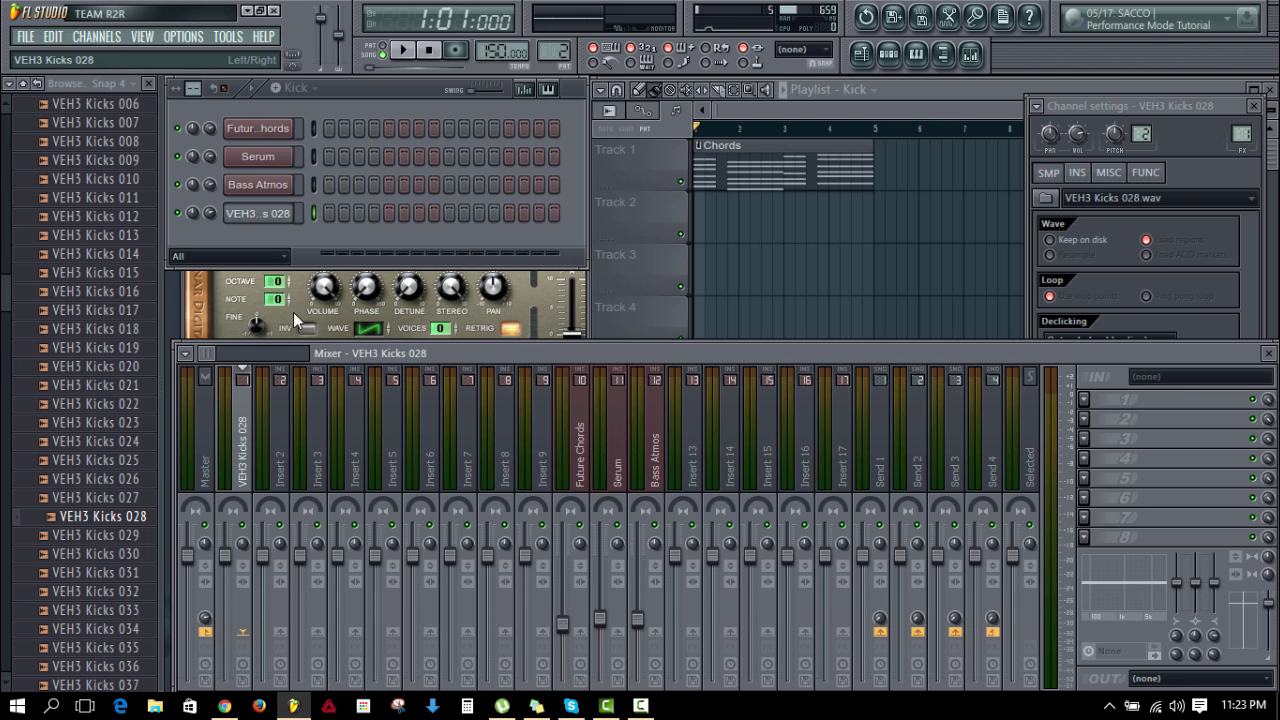
double_click(315, 211)
click(315, 211)
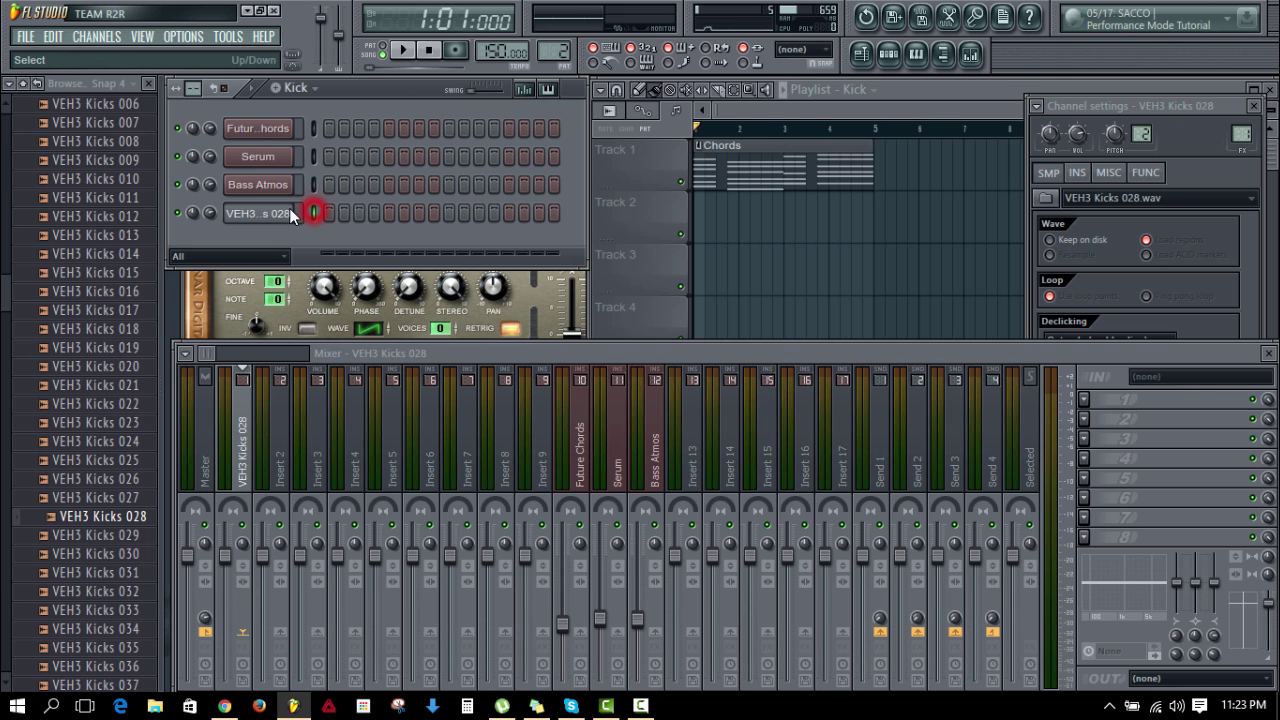
click(22, 83)
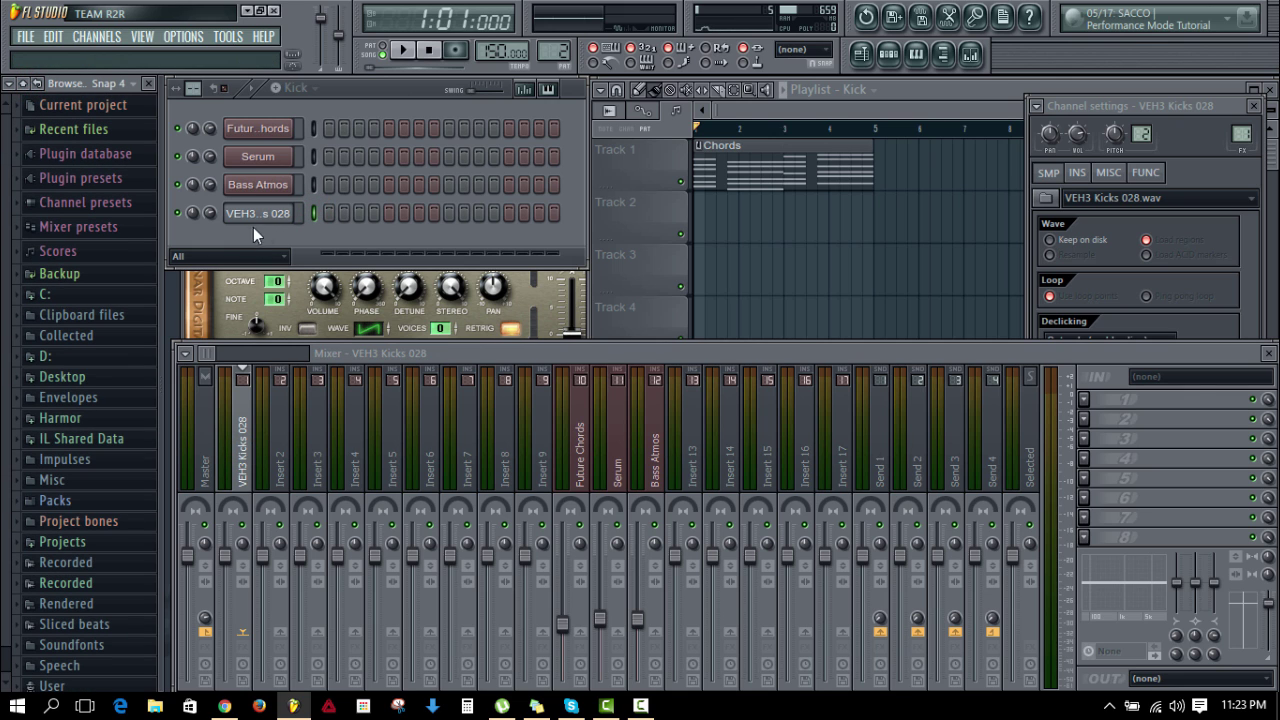
Step: Copy the Bass Atmos notes from the Chords pattern into the Kick pattern as a timing reference
click(330, 215)
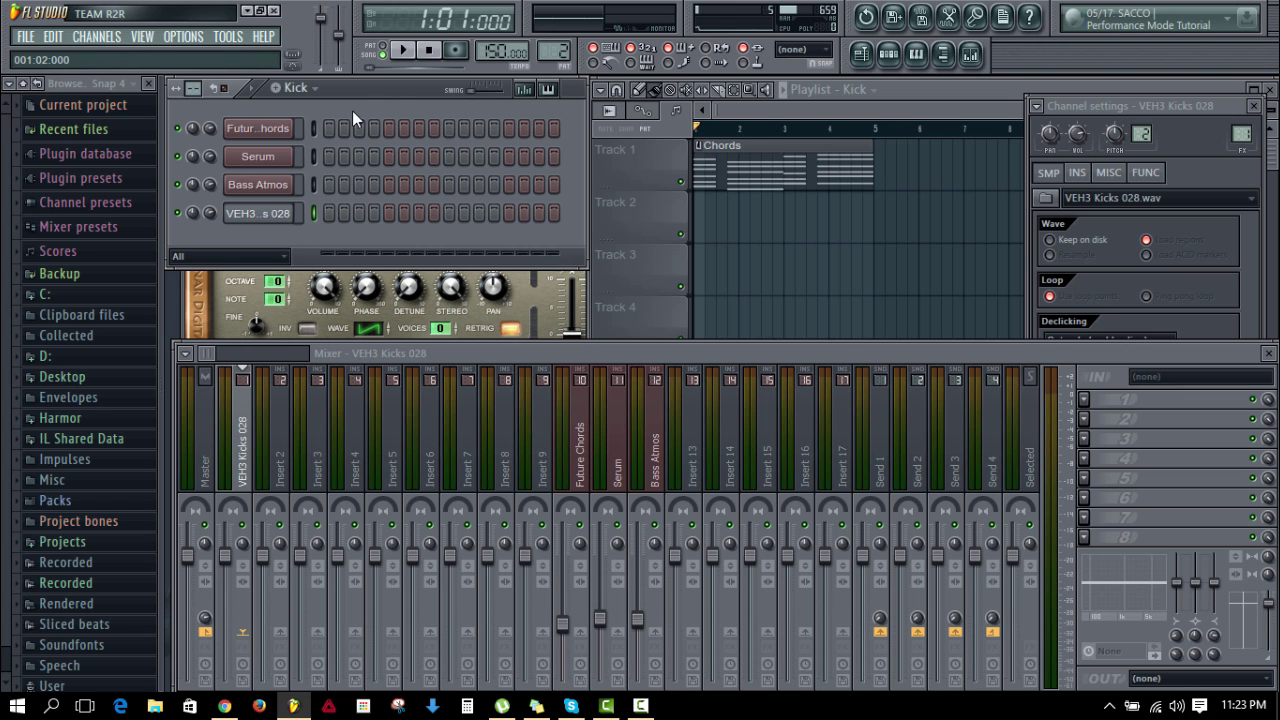
key(Left)
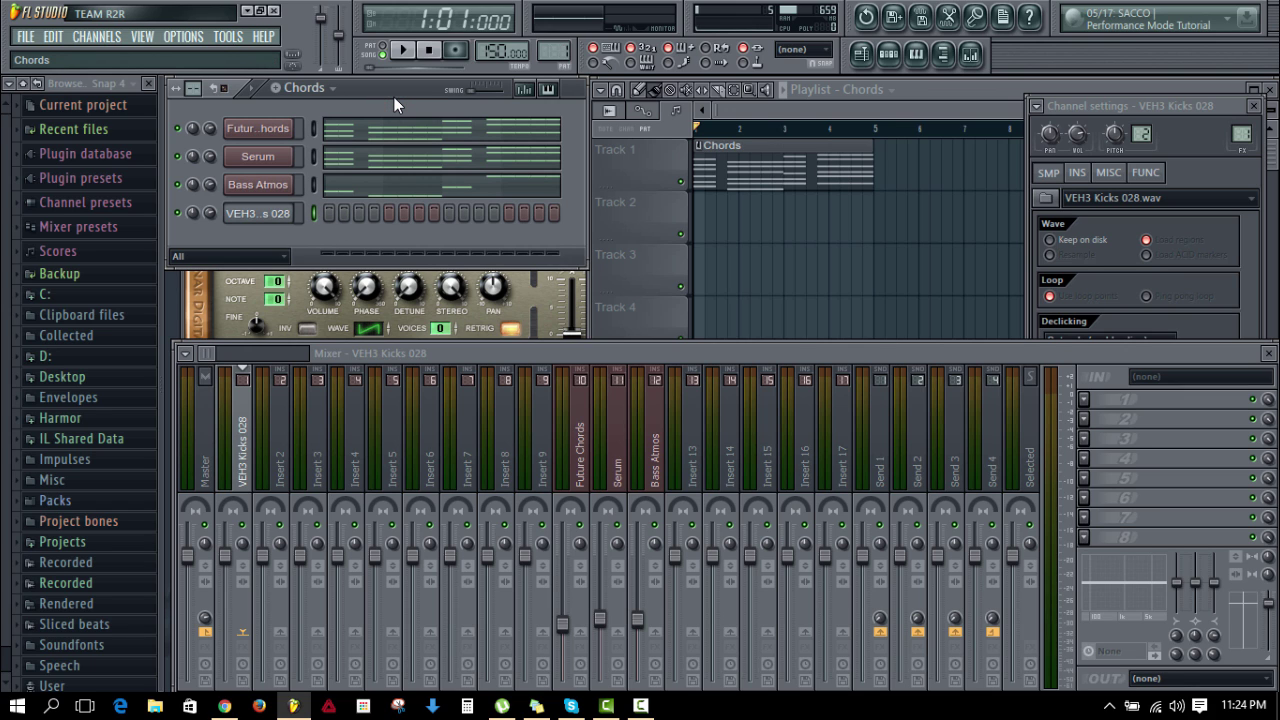
key(Up)
key(Right)
key(ctrl+v)
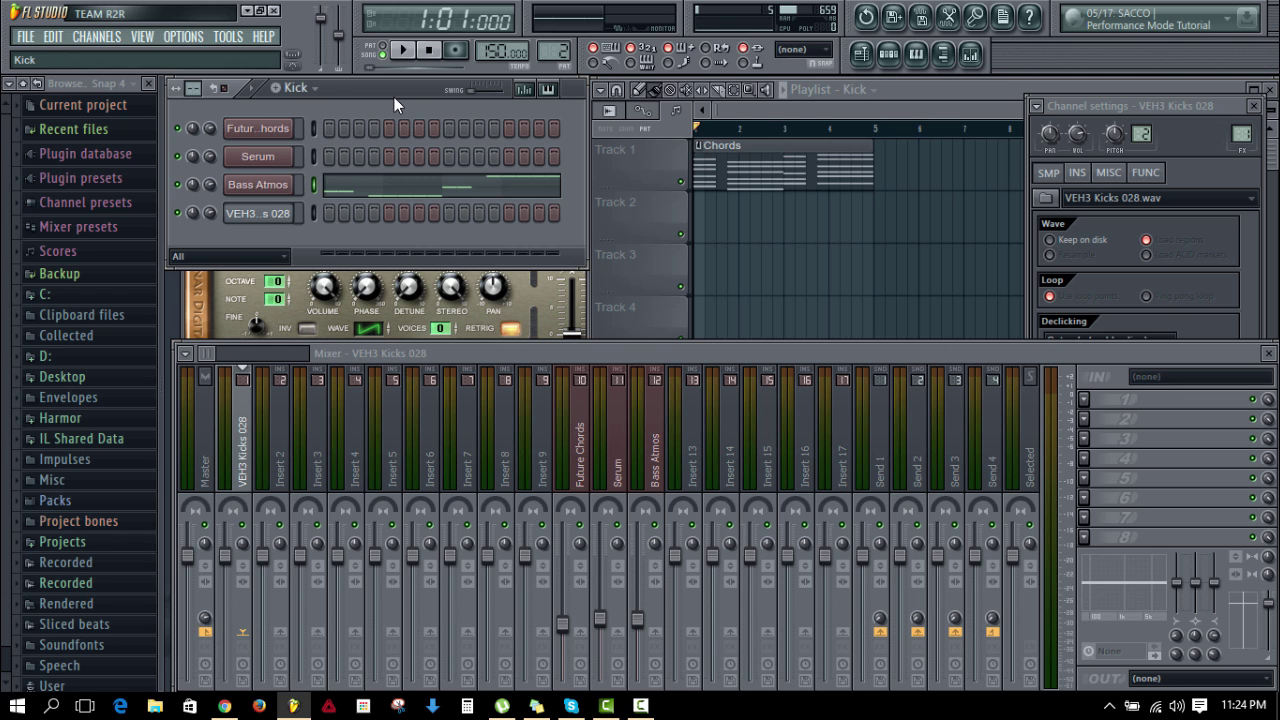
Step: Open the kick channel's piano roll and place a one-beat C5 note at the start of bar 1
right_click(271, 212)
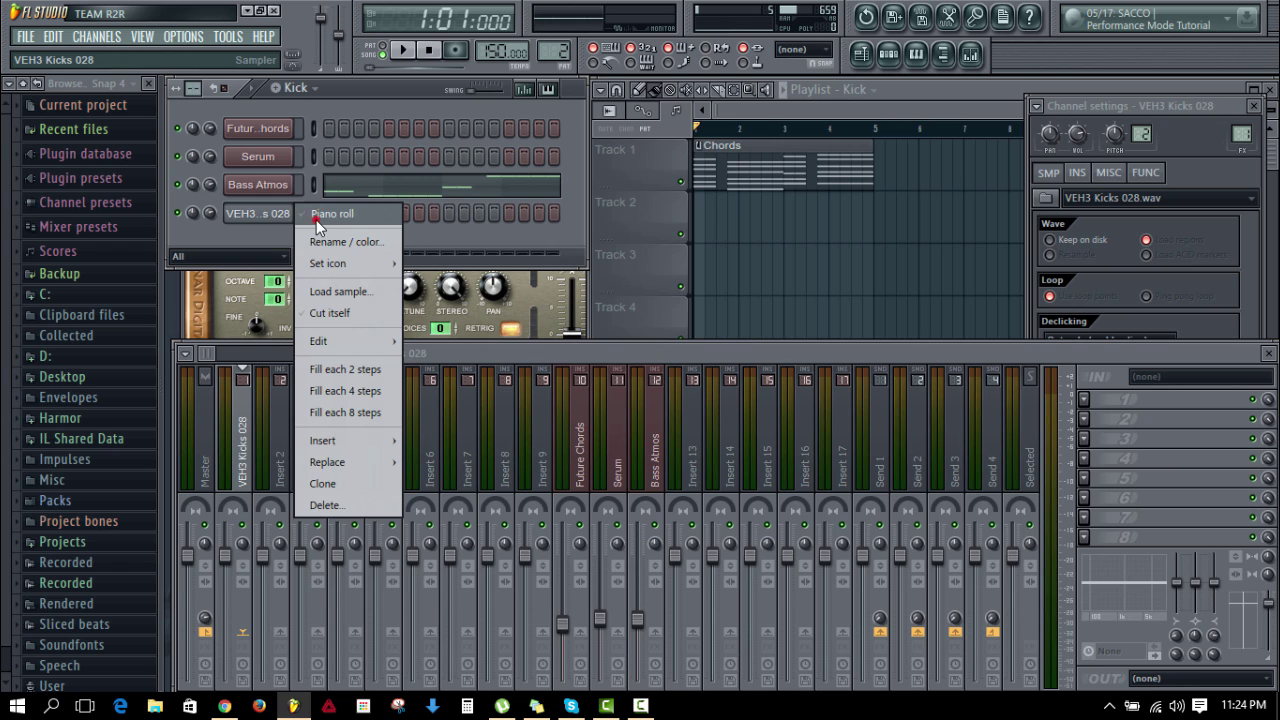
click(316, 214)
click(234, 422)
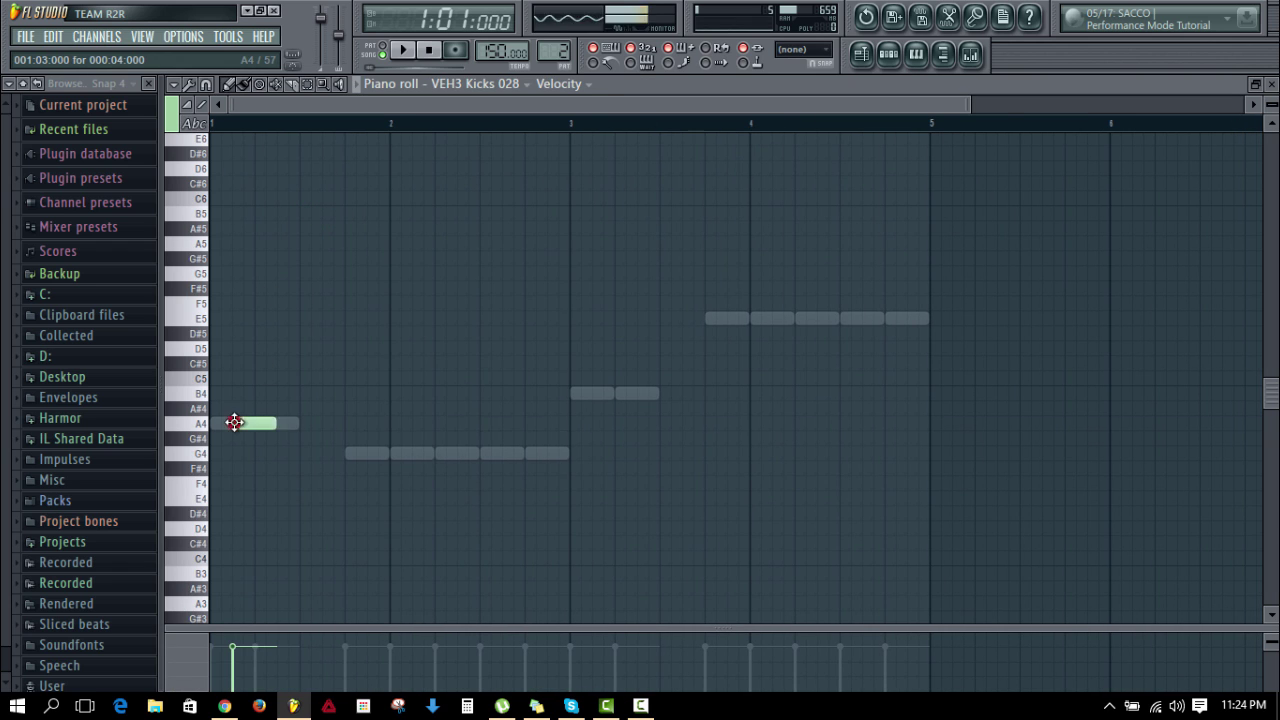
double_click(234, 422)
click(406, 552)
key(space)
drag(252, 425, 230, 378)
key(space)
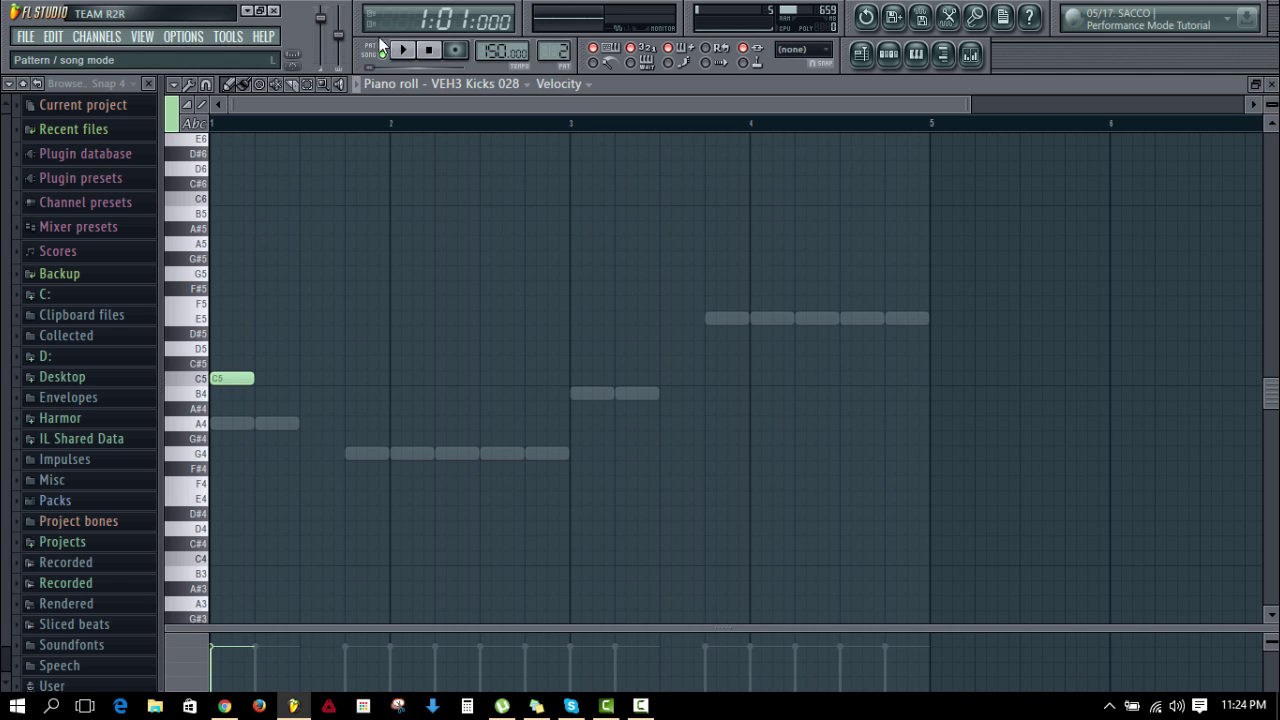
Step: Audition the kick in pattern mode and raise its note at bar 1 to D5
key(space)
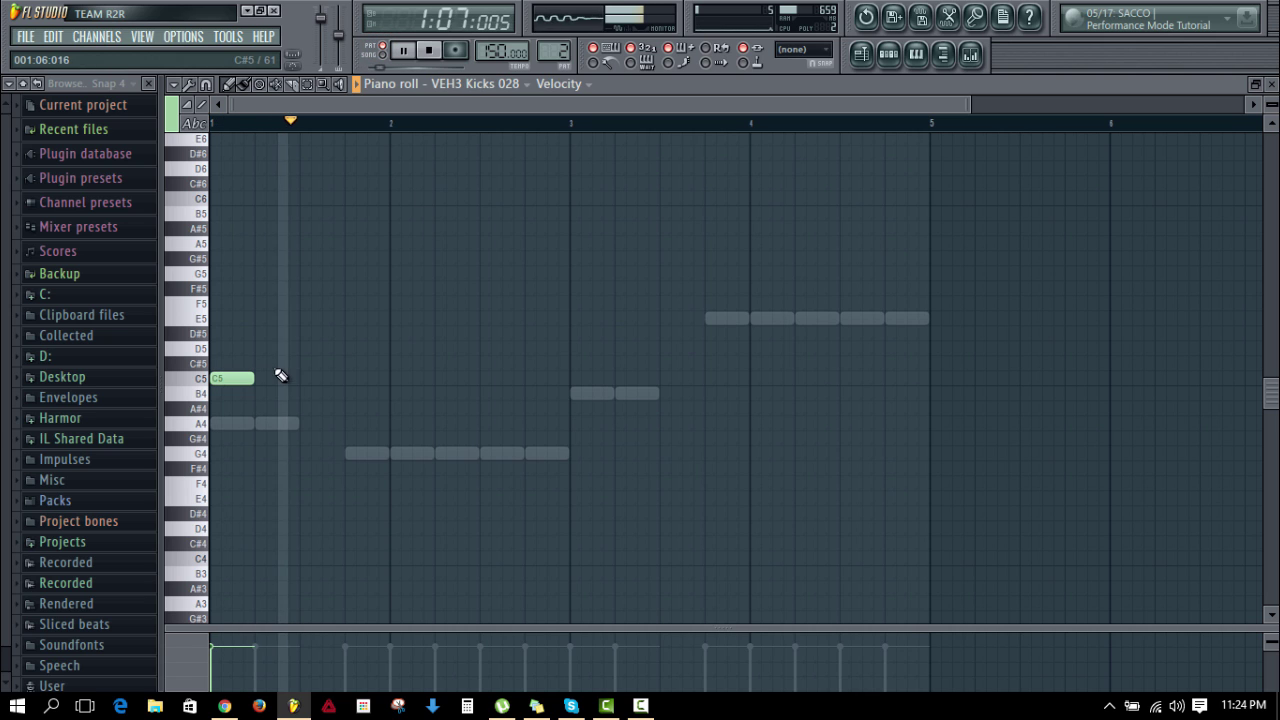
key(space)
drag(232, 378, 227, 348)
key(space)
key(space)
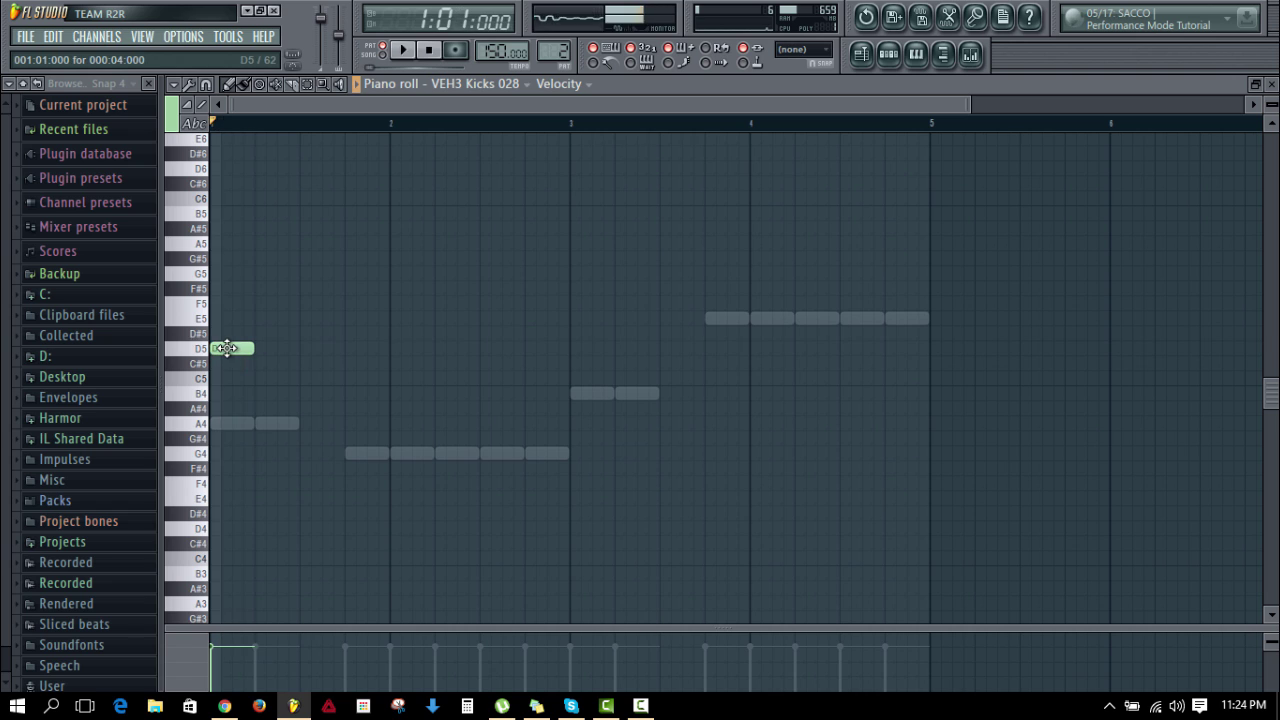
Step: Replace the kick note at bar 1 with a one-beat note lowered to A4, matching the ghost note, and audition it
right_click(231, 351)
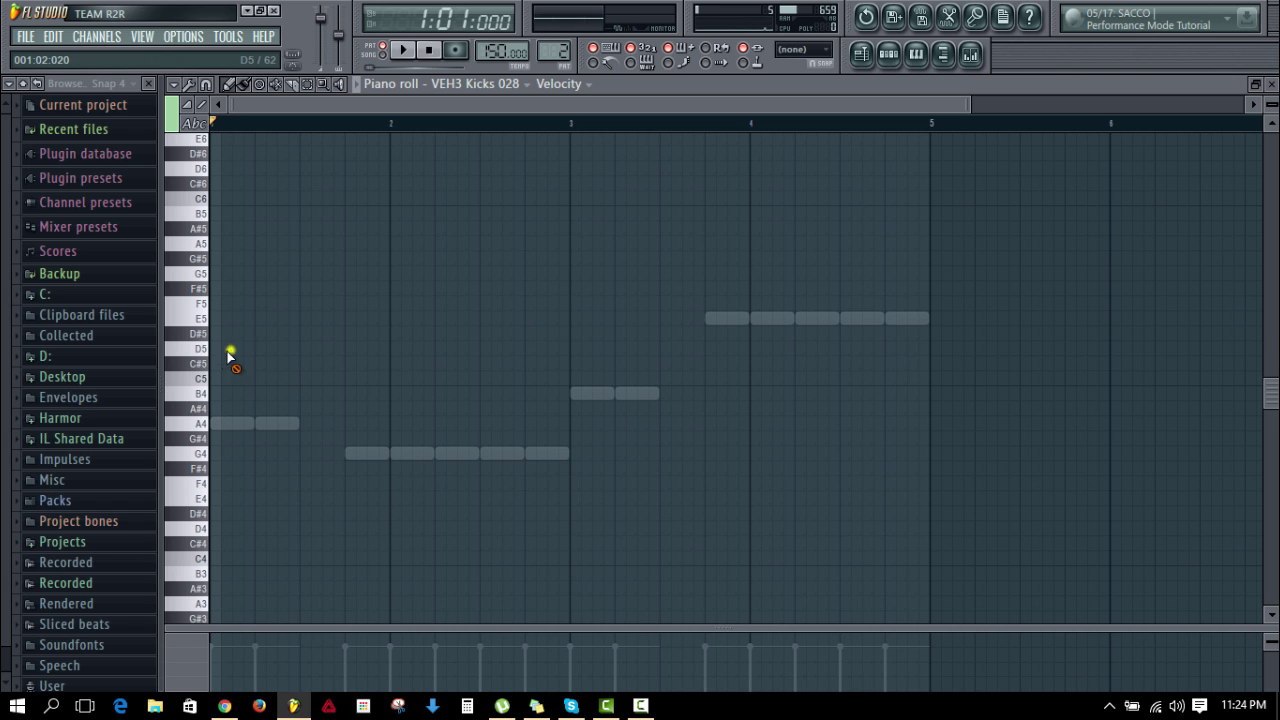
mouse_move(278, 375)
mouse_down()
mouse_move(203, 378)
mouse_move(215, 369)
mouse_up()
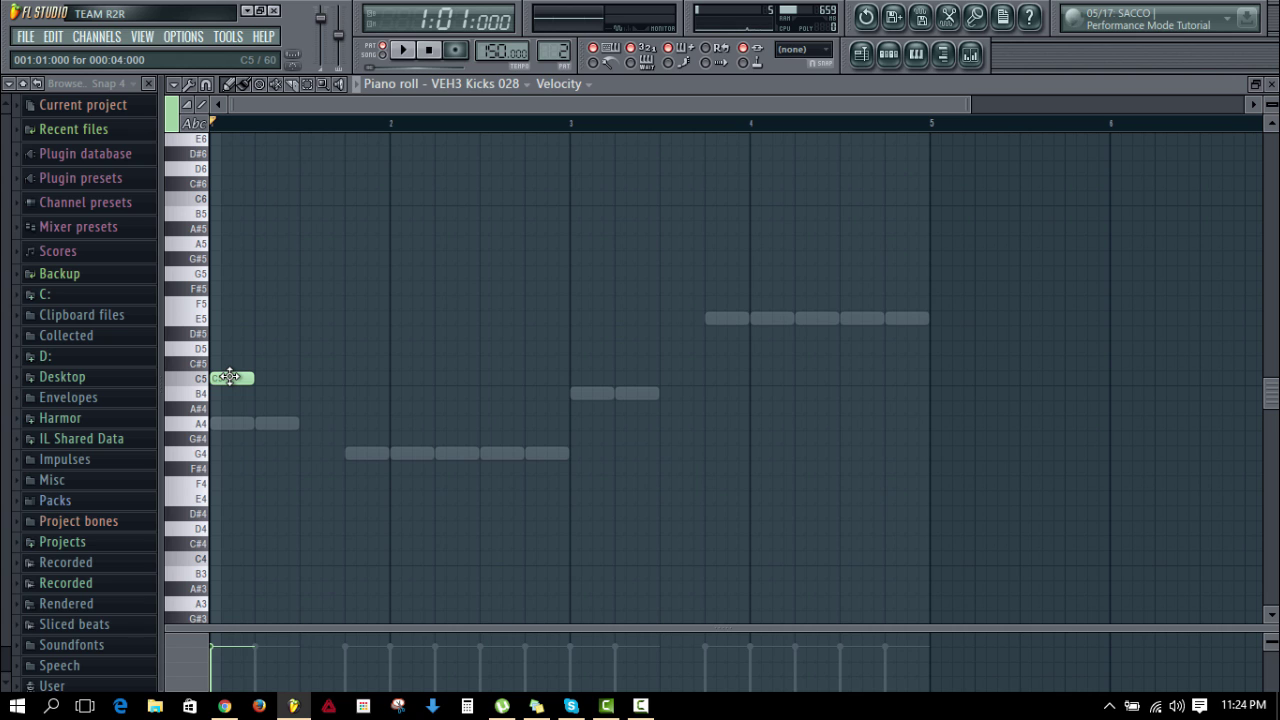
drag(229, 376, 229, 430)
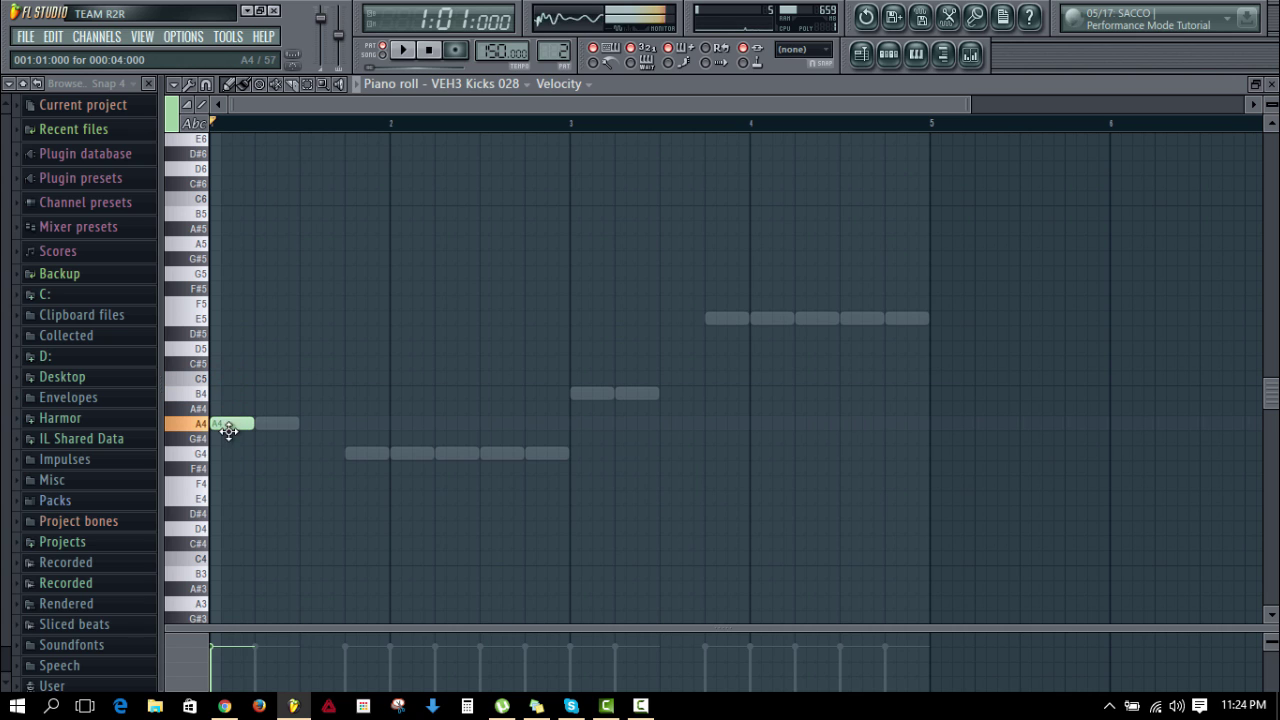
key(space)
key(space)
key(space)
key(space)
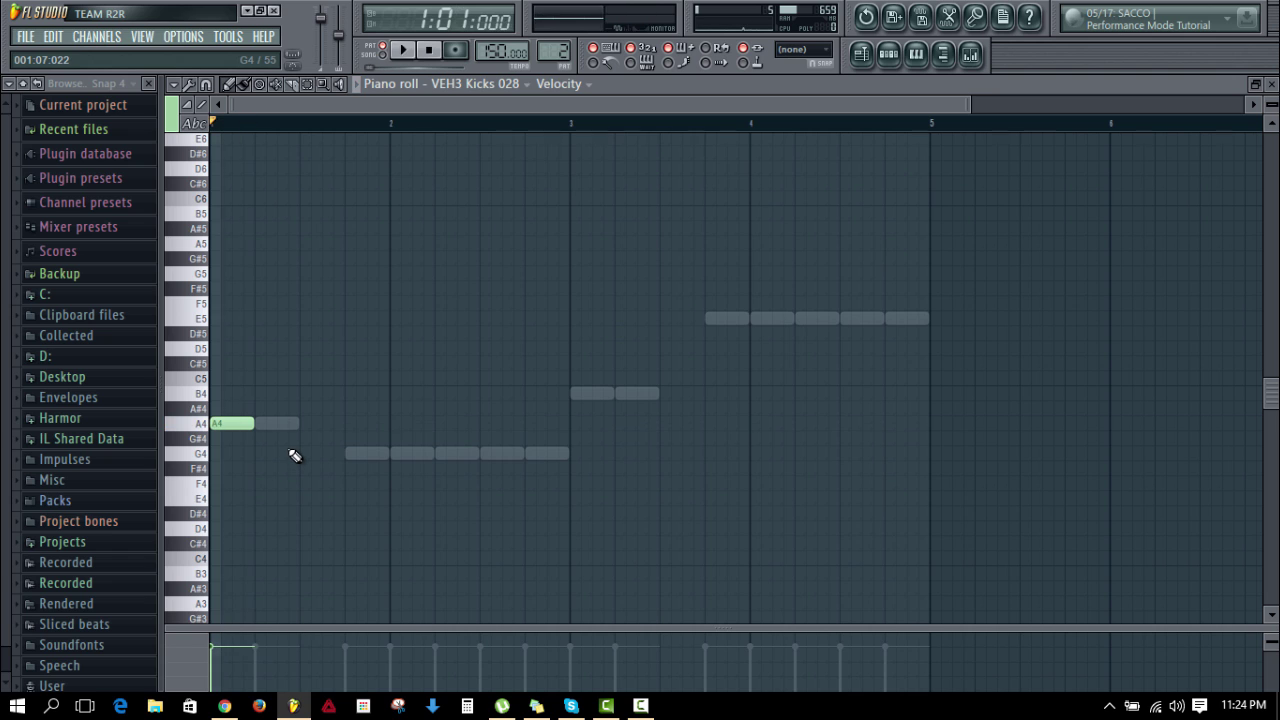
key(space)
key(space)
key(space)
key(space)
key(space)
key(space)
key(space)
key(space)
Step: Raise the bar 1 kick note to D5 and audition it, previewing the G4 pitch for comparison
drag(234, 423, 231, 347)
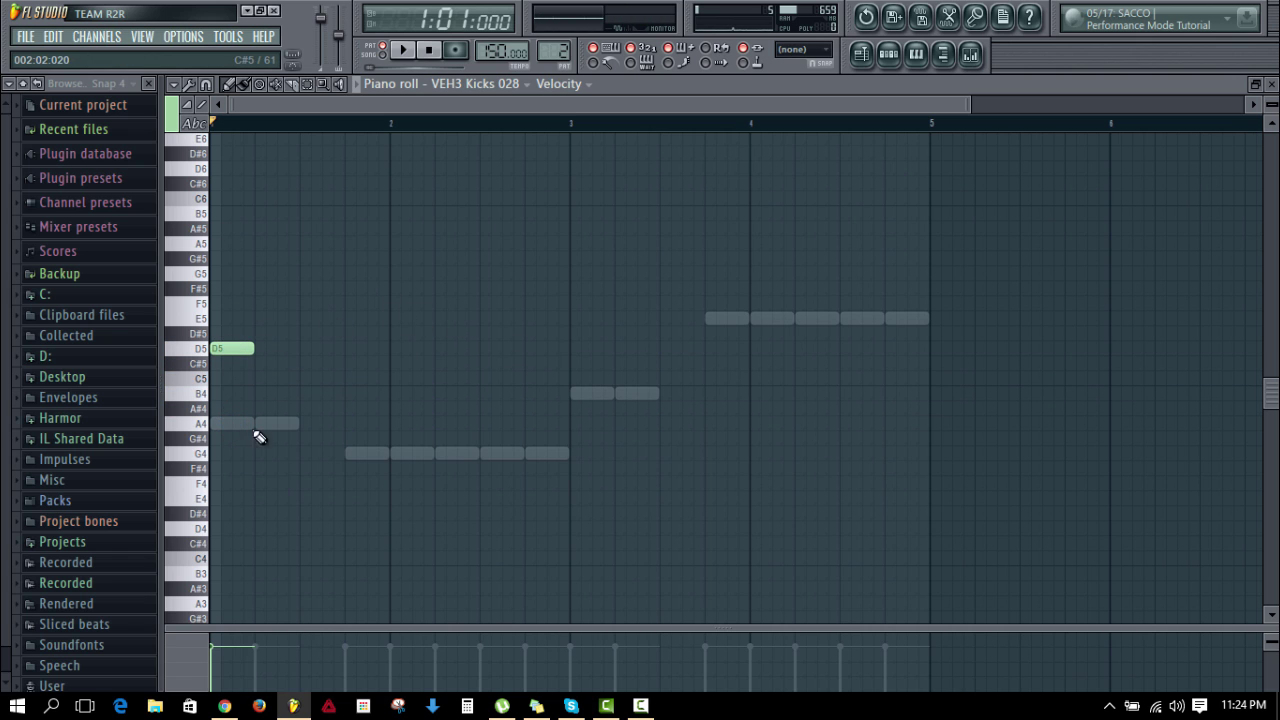
key(space)
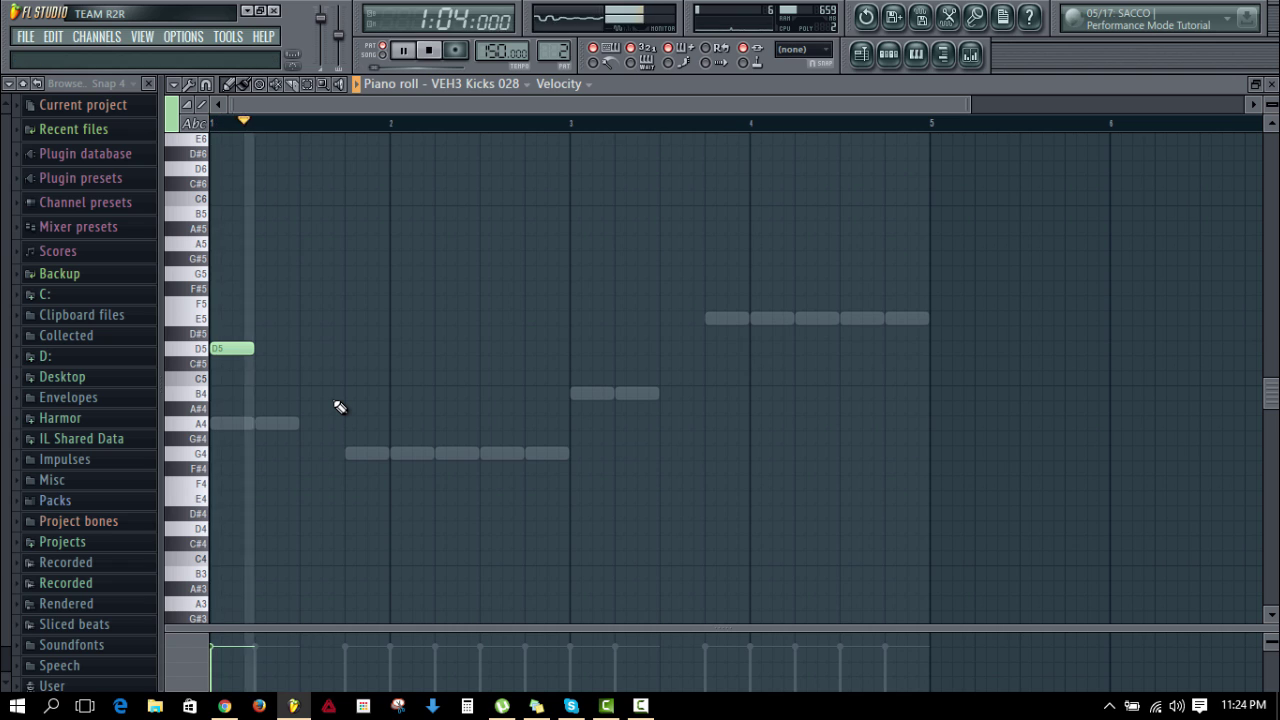
key(space)
key(space)
key(space)
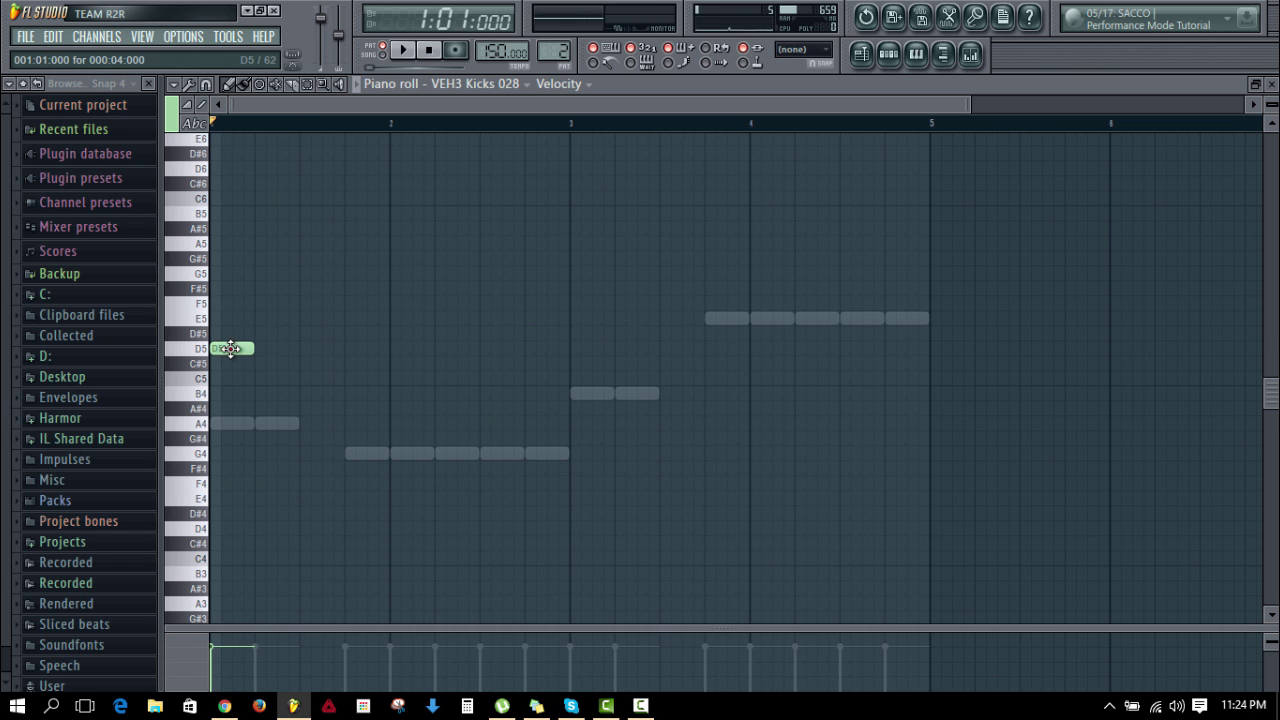
key(space)
key(space)
key(space)
key(space)
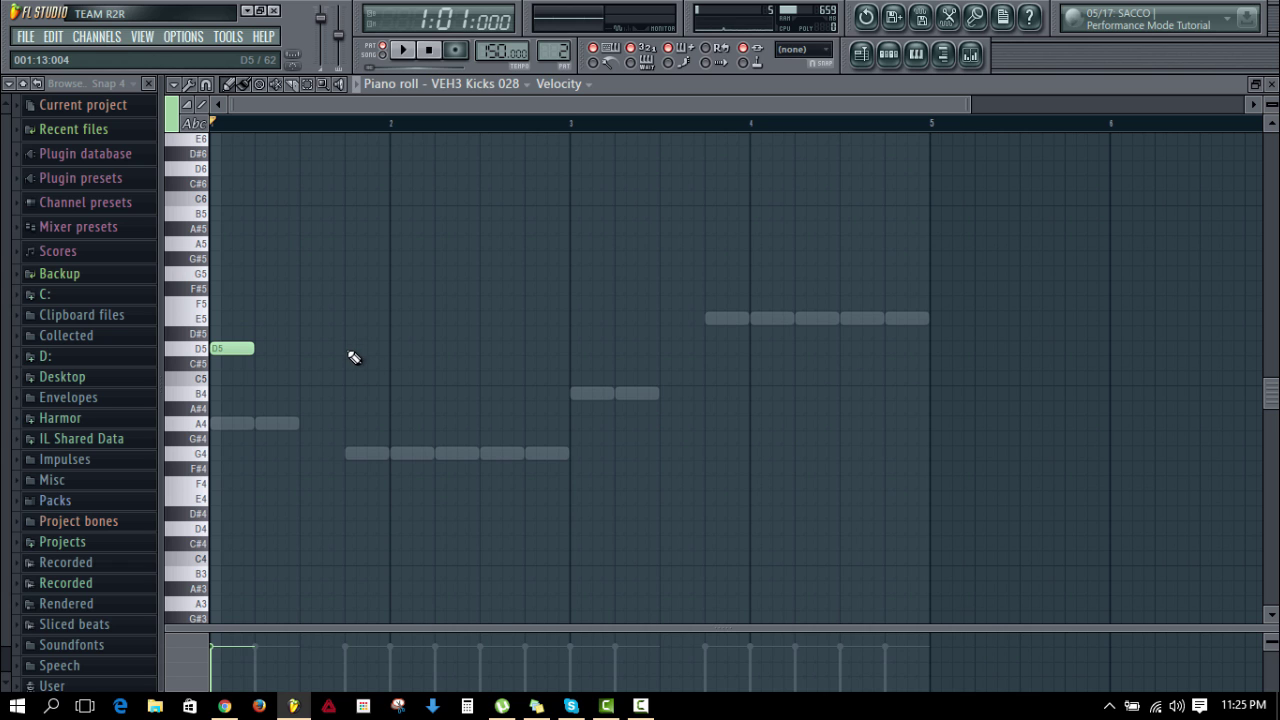
click(198, 462)
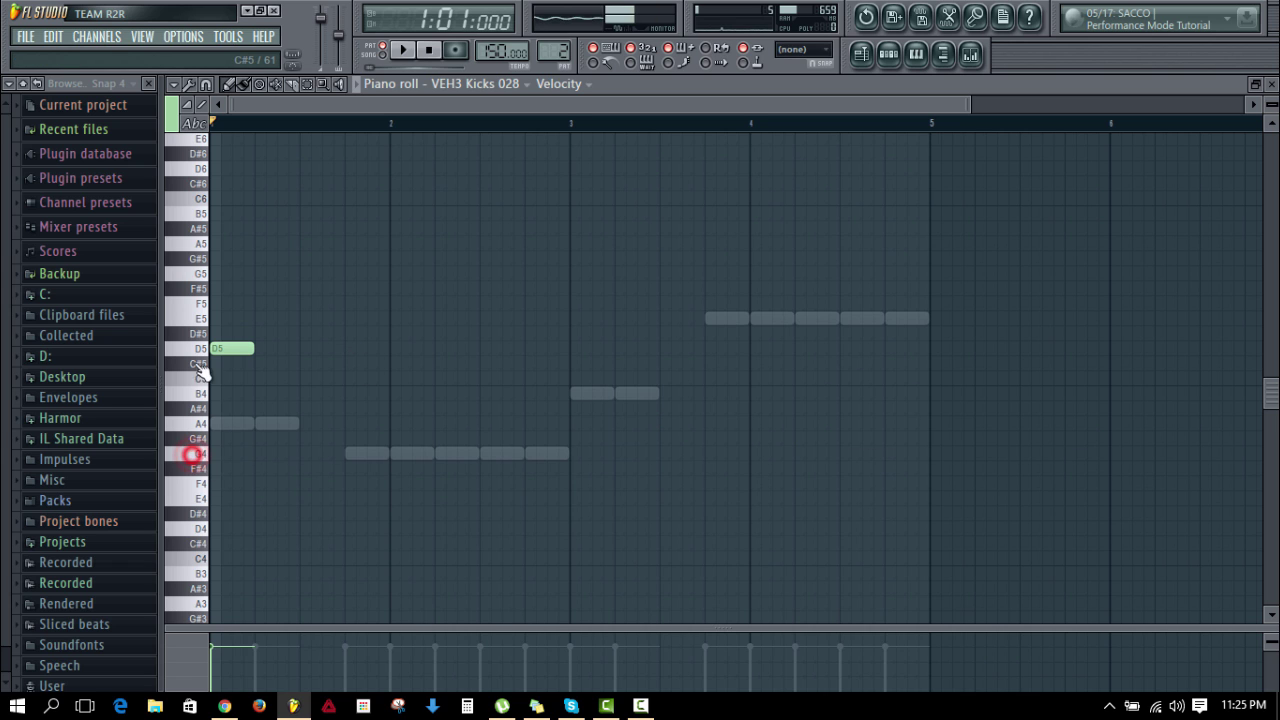
Step: Audition the last two kick notes, around bars 3 and 4, at A5 and lower them an octave to A4
drag(725, 249, 727, 237)
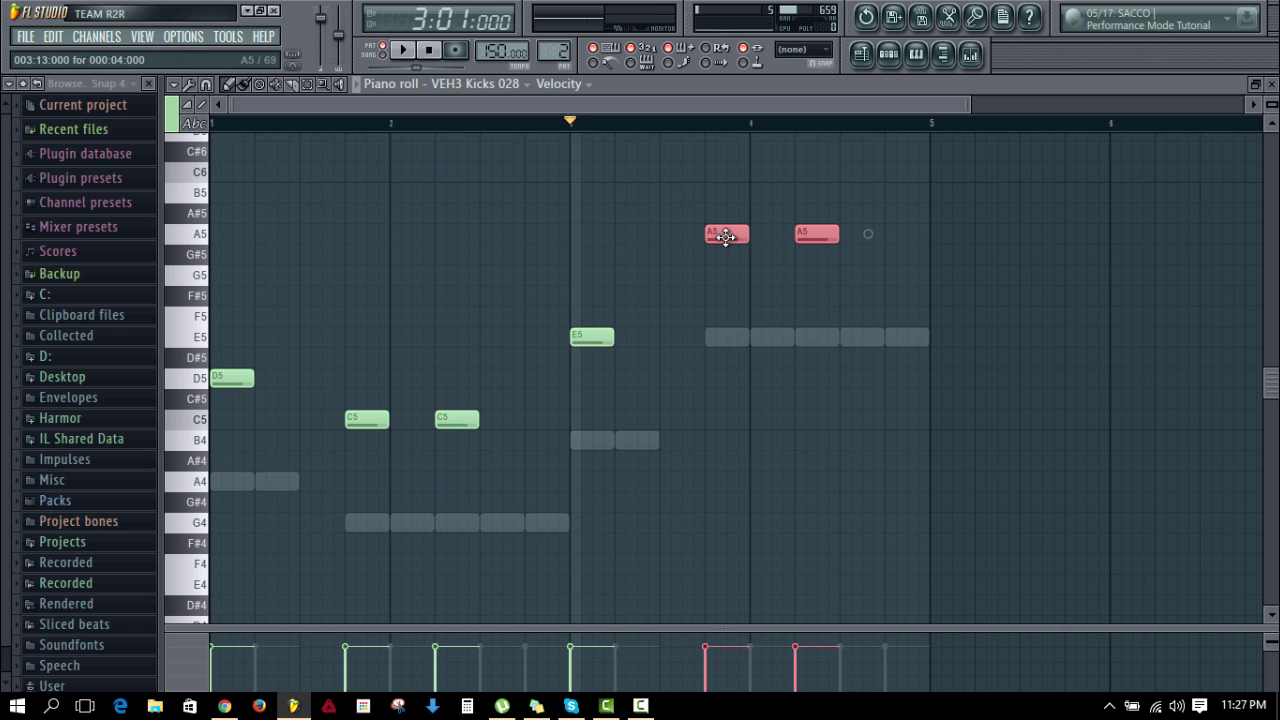
key(space)
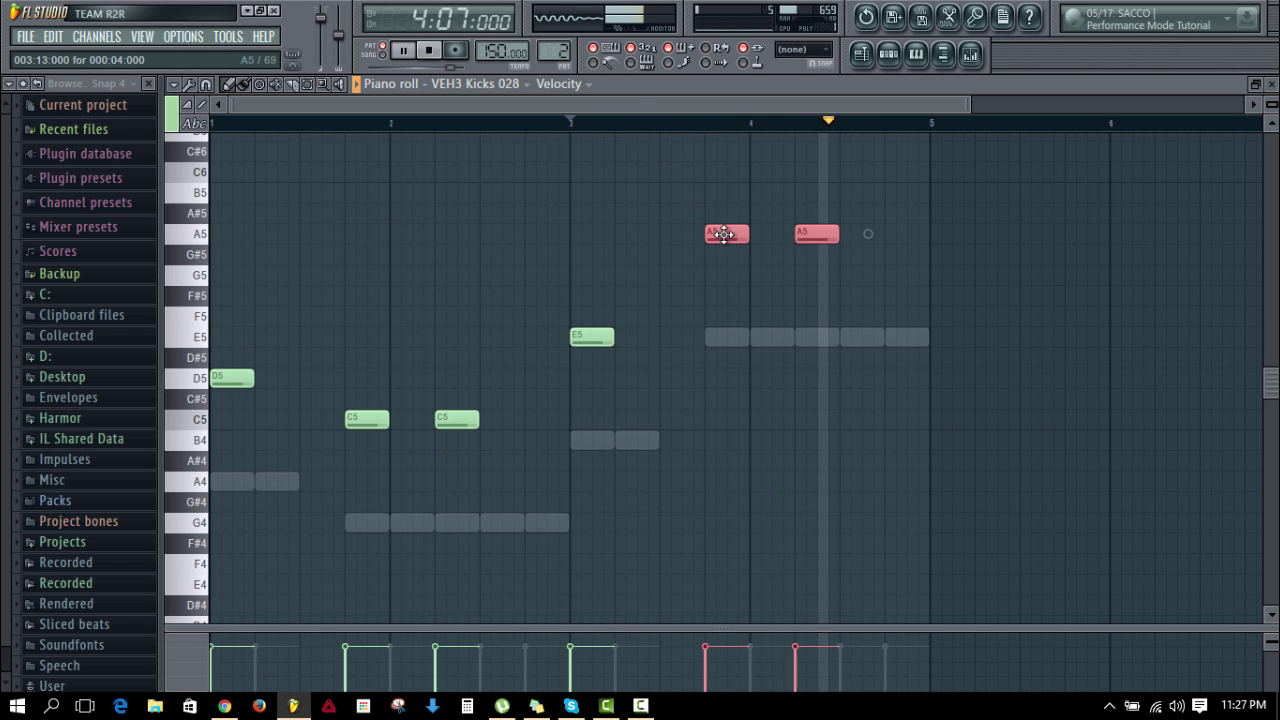
drag(727, 237, 722, 484)
Step: Close the kick's piano roll and increase the quick fade out in the VEH3 Kicks 028 sample settings
key(Escape)
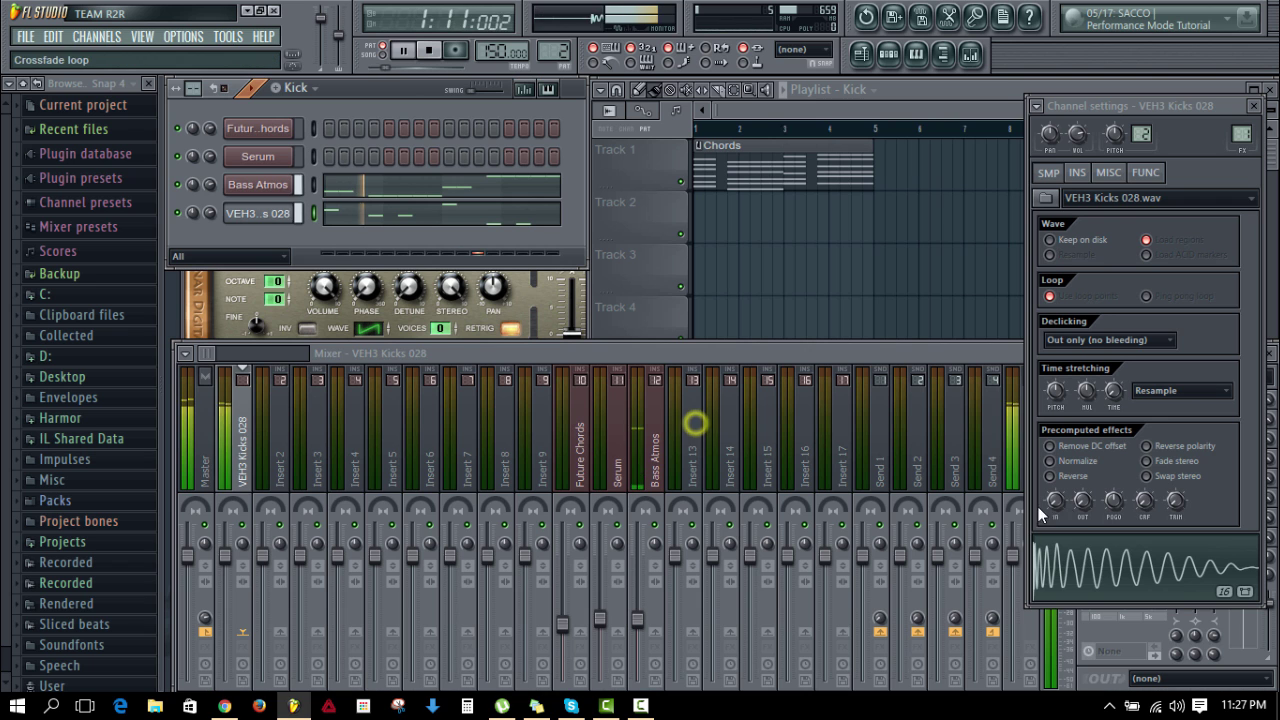
drag(1083, 503, 1083, 486)
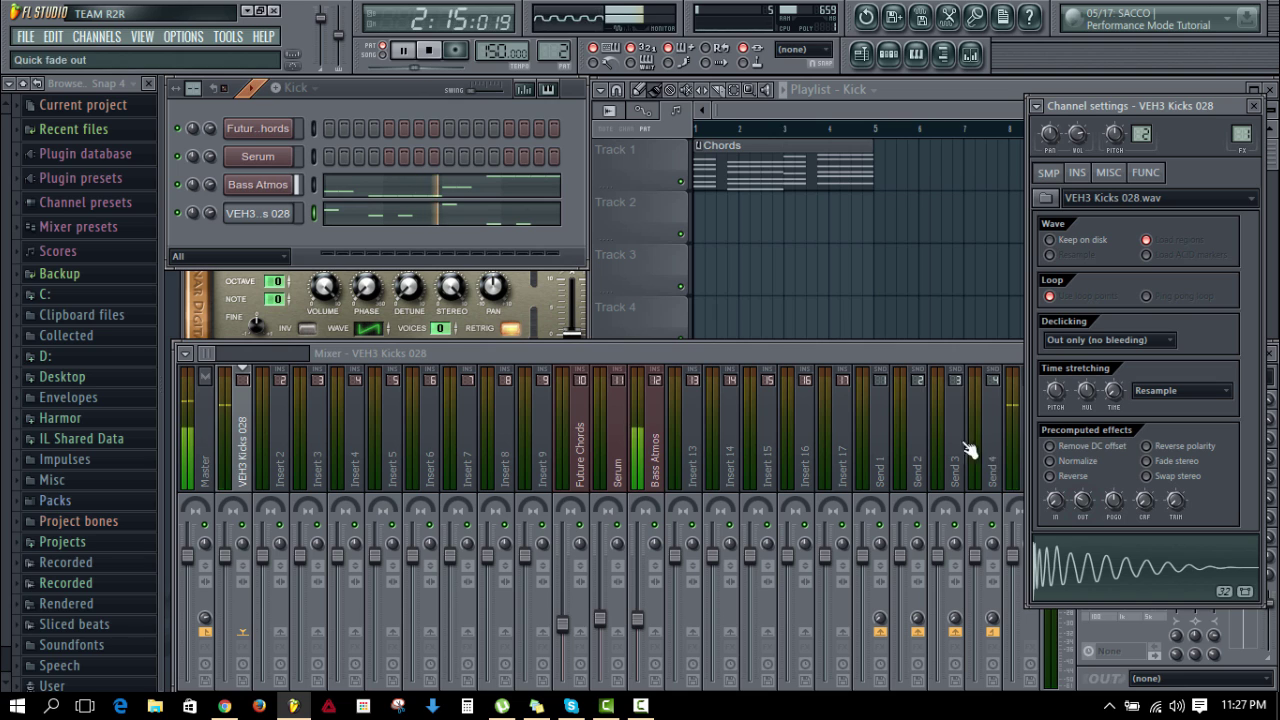
Step: Stop playback, cut the Bass Atmos notes out of the Kick pattern, and select the VEH3 Kicks 028 channel again
click(428, 51)
click(714, 353)
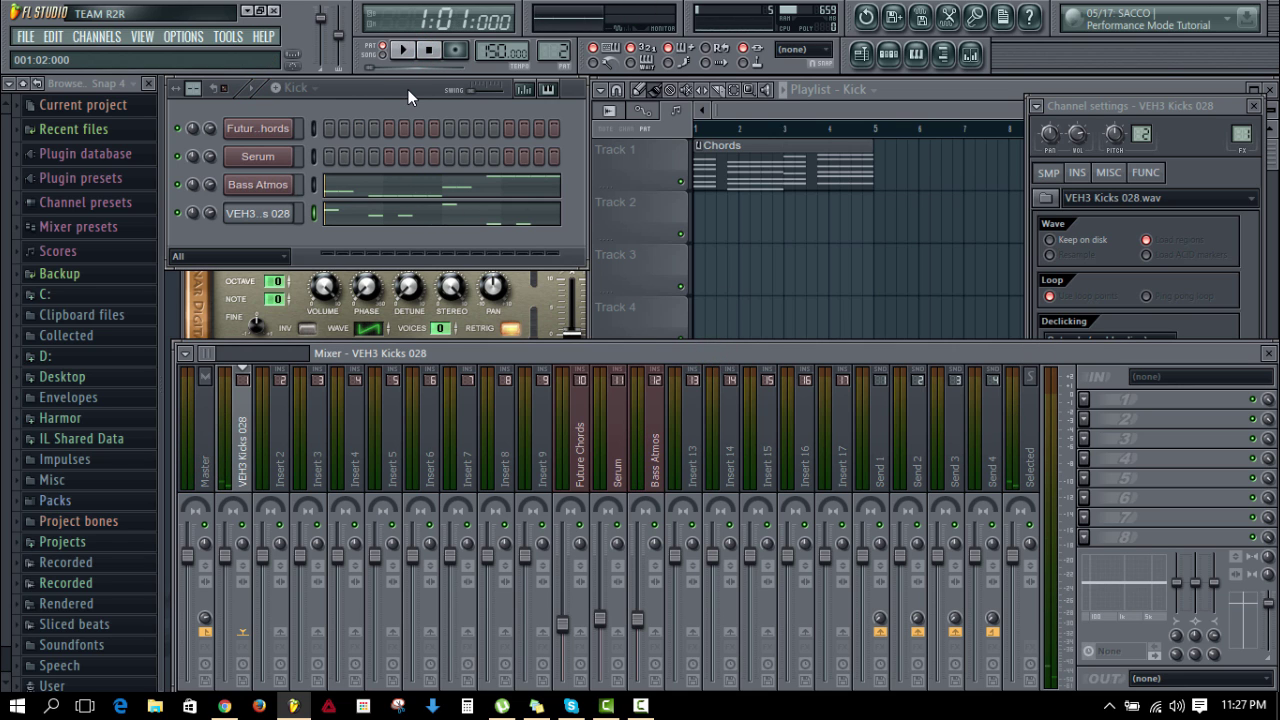
click(312, 185)
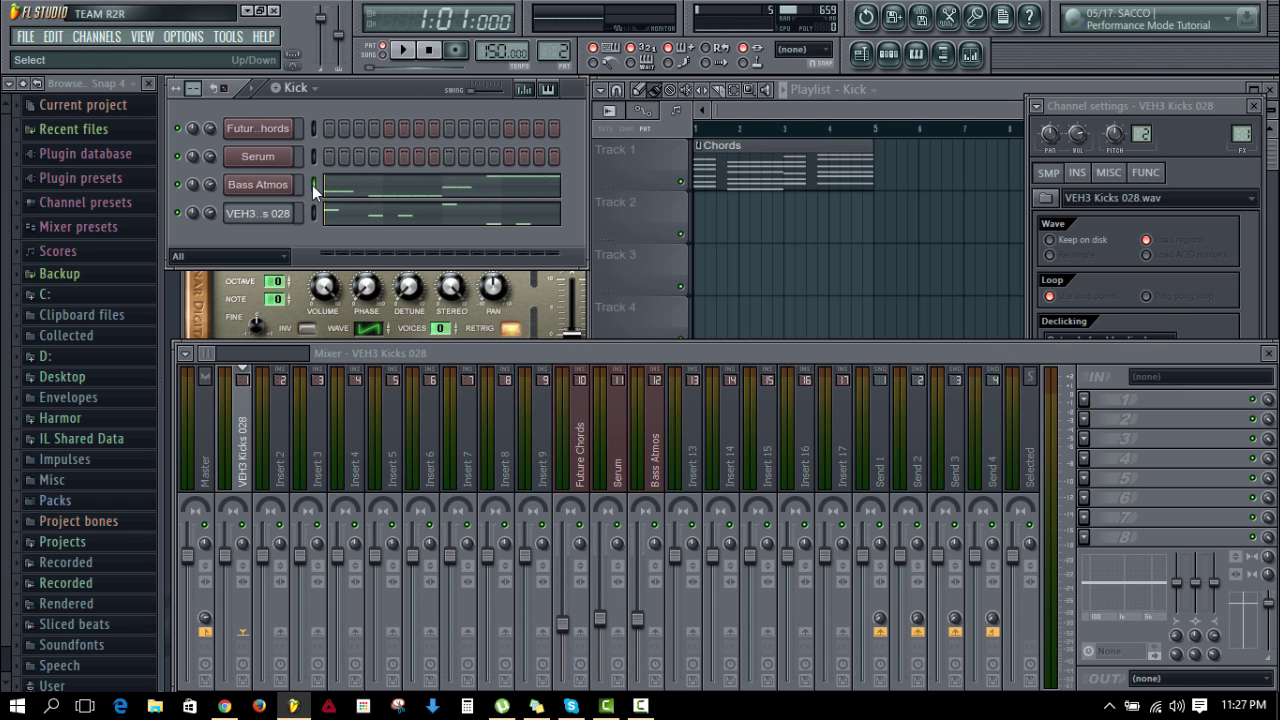
key(ctrl+x)
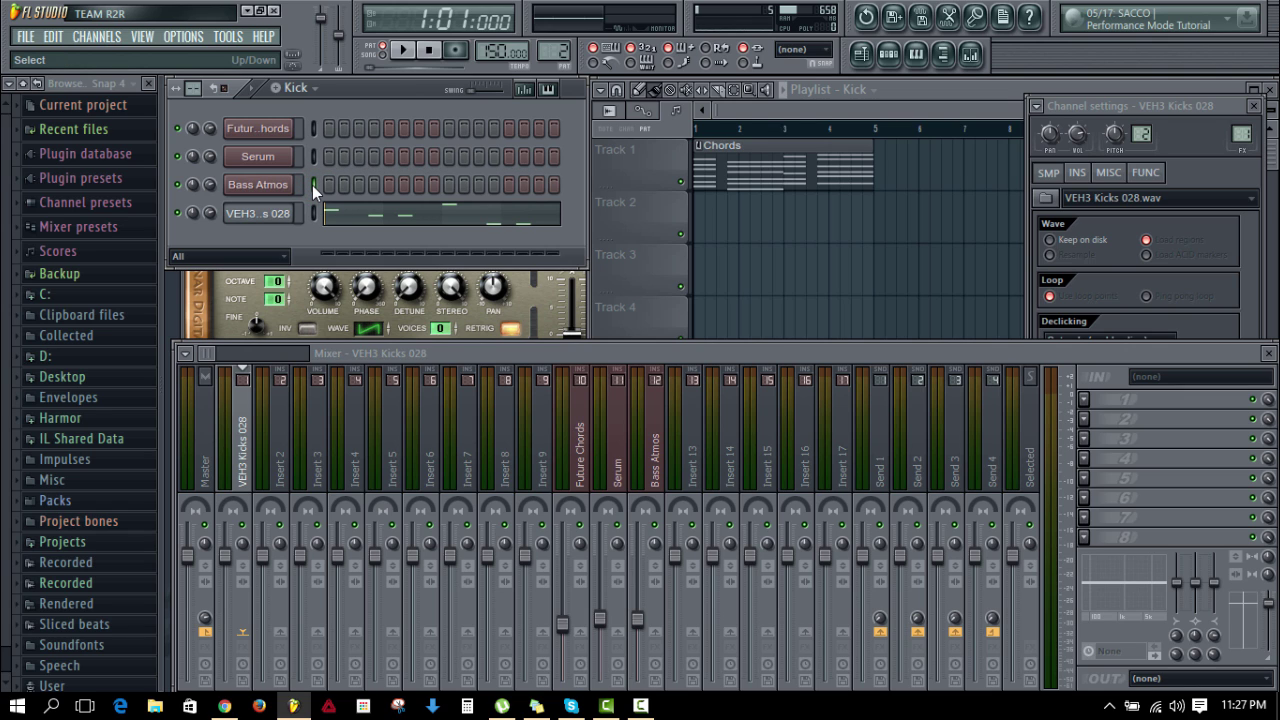
click(314, 214)
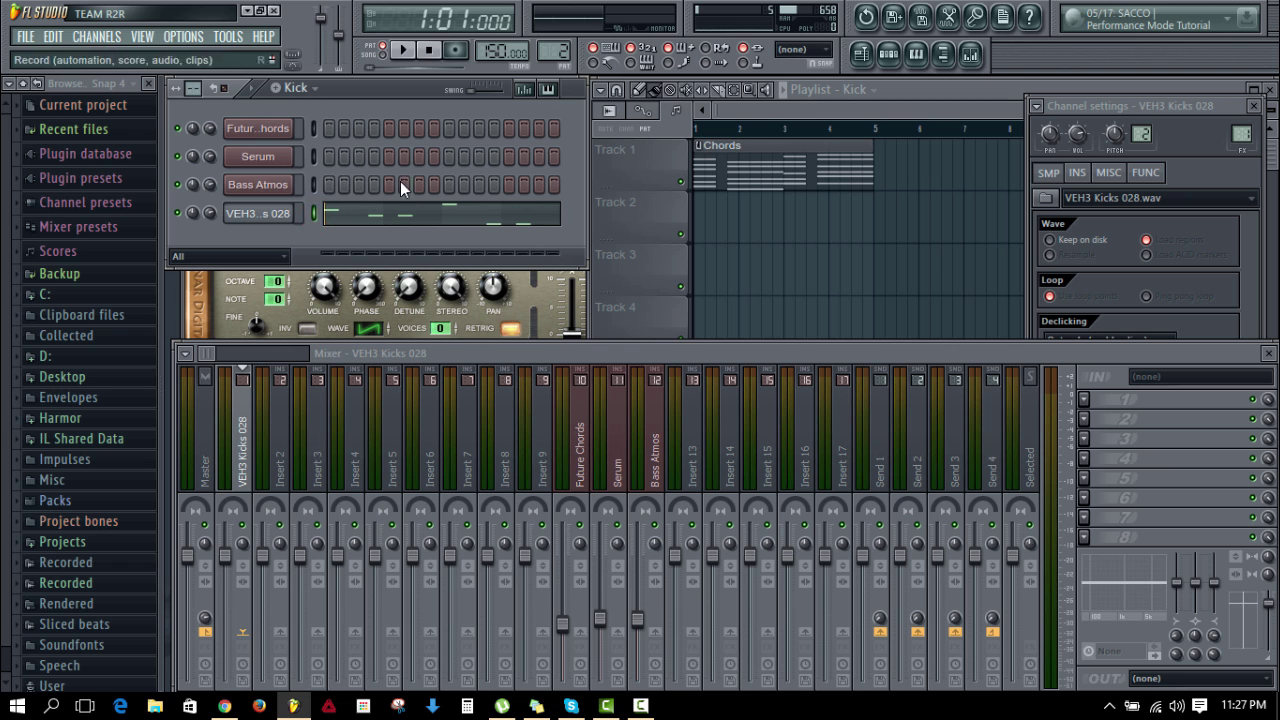
Step: Load Fruity Parametric EQ 2 into the first effect slot of the VEH3 Kicks 028 mixer track and move its window over the playlist
click(240, 440)
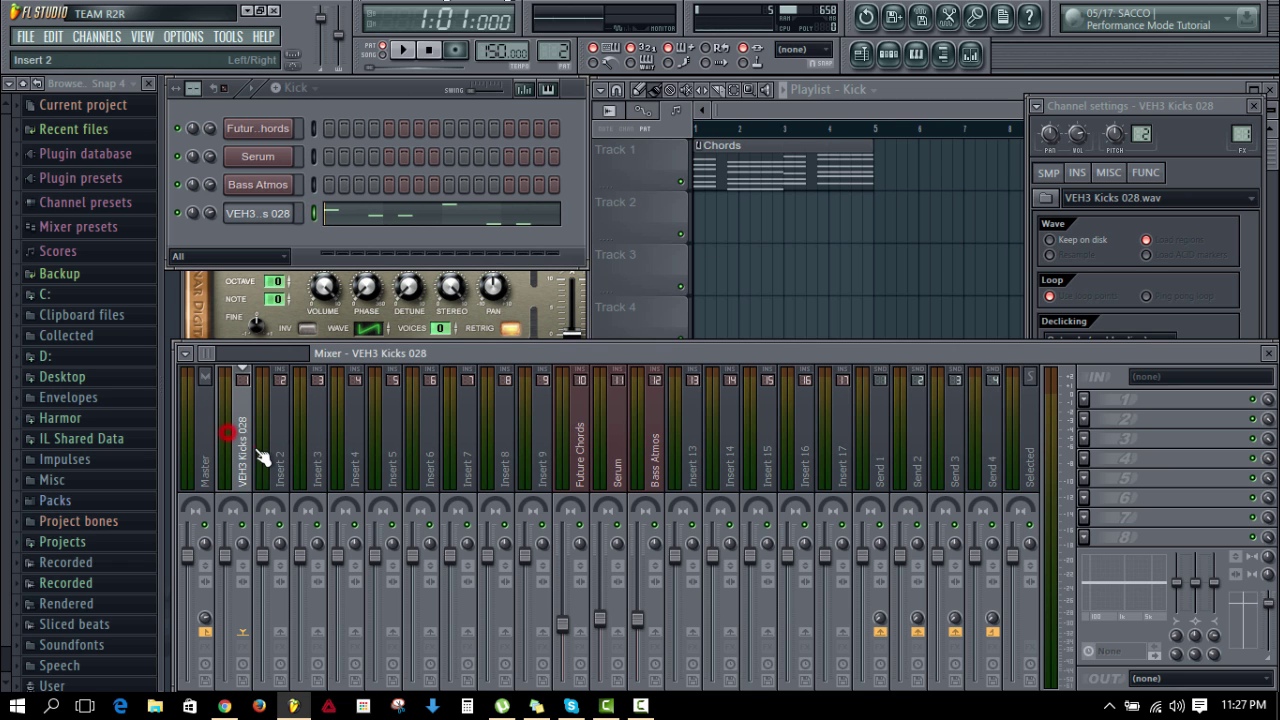
click(971, 54)
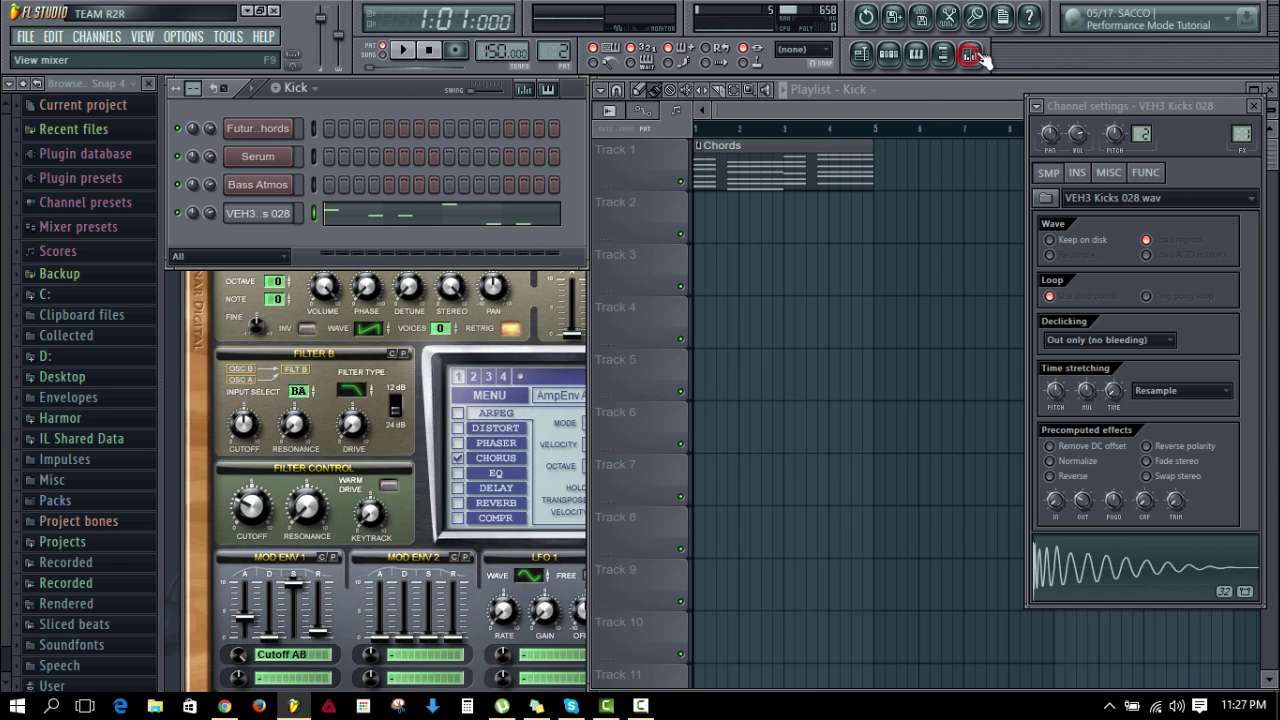
click(971, 54)
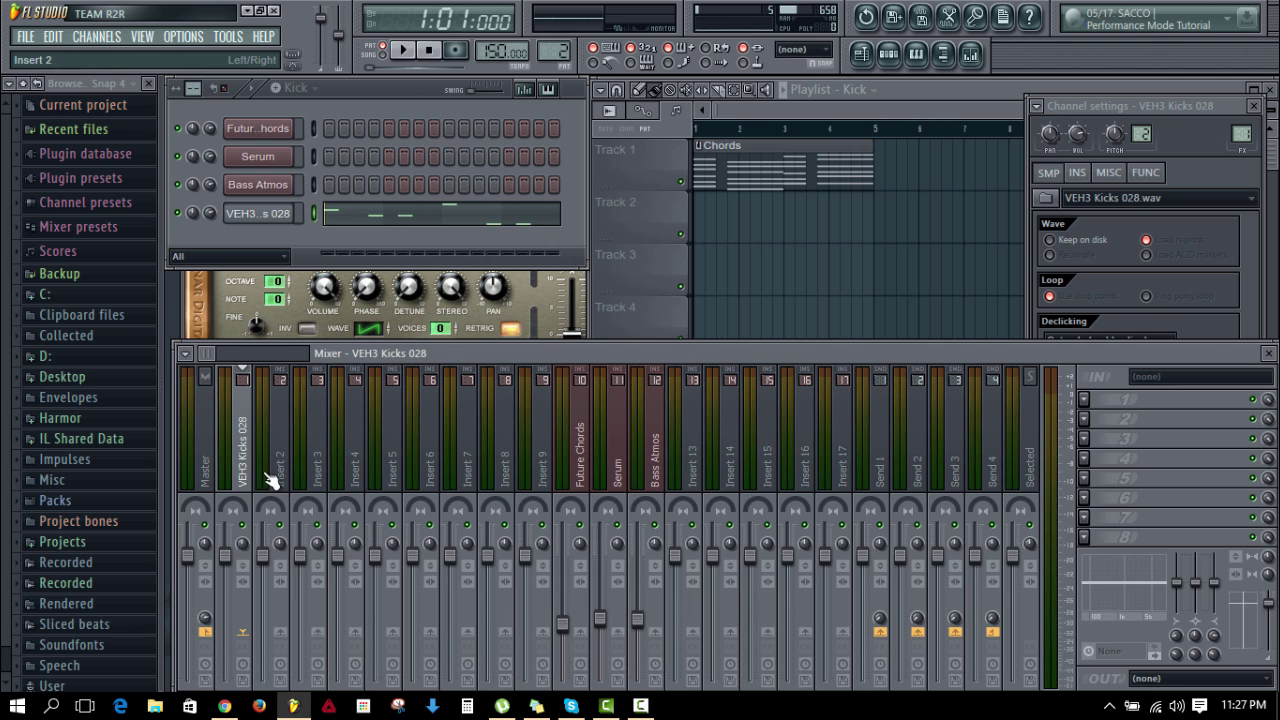
click(1084, 399)
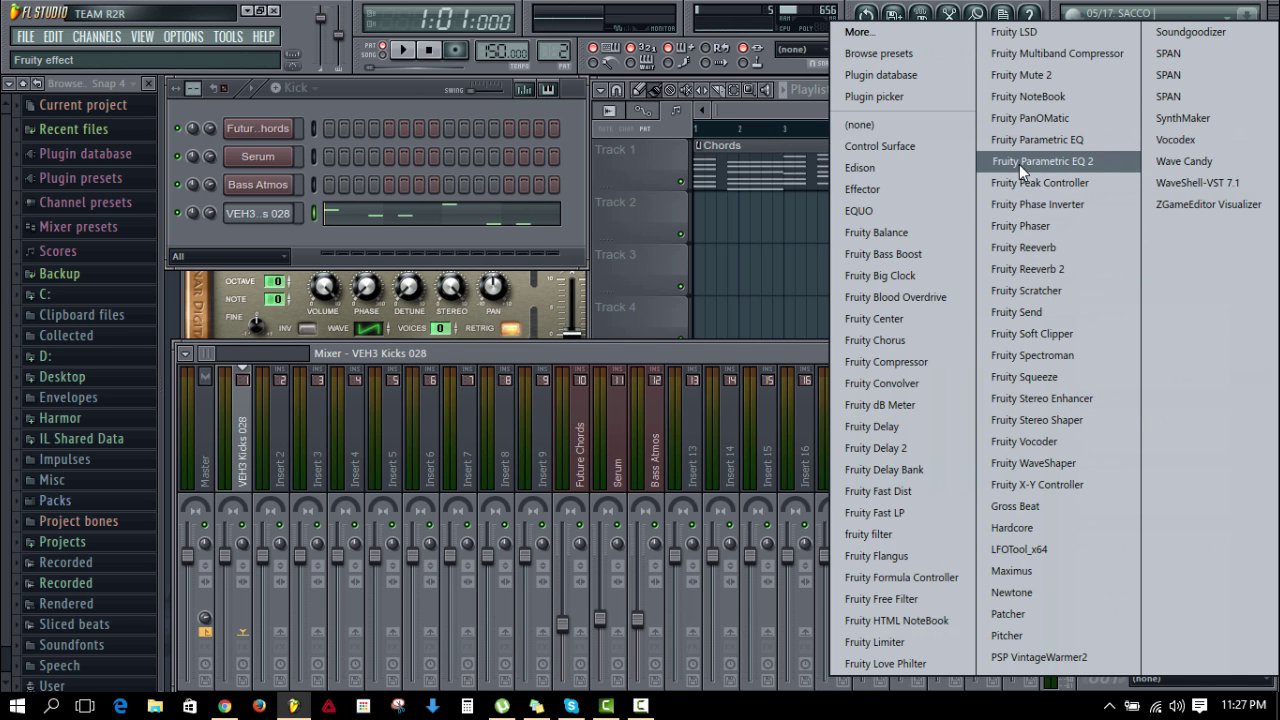
click(1093, 161)
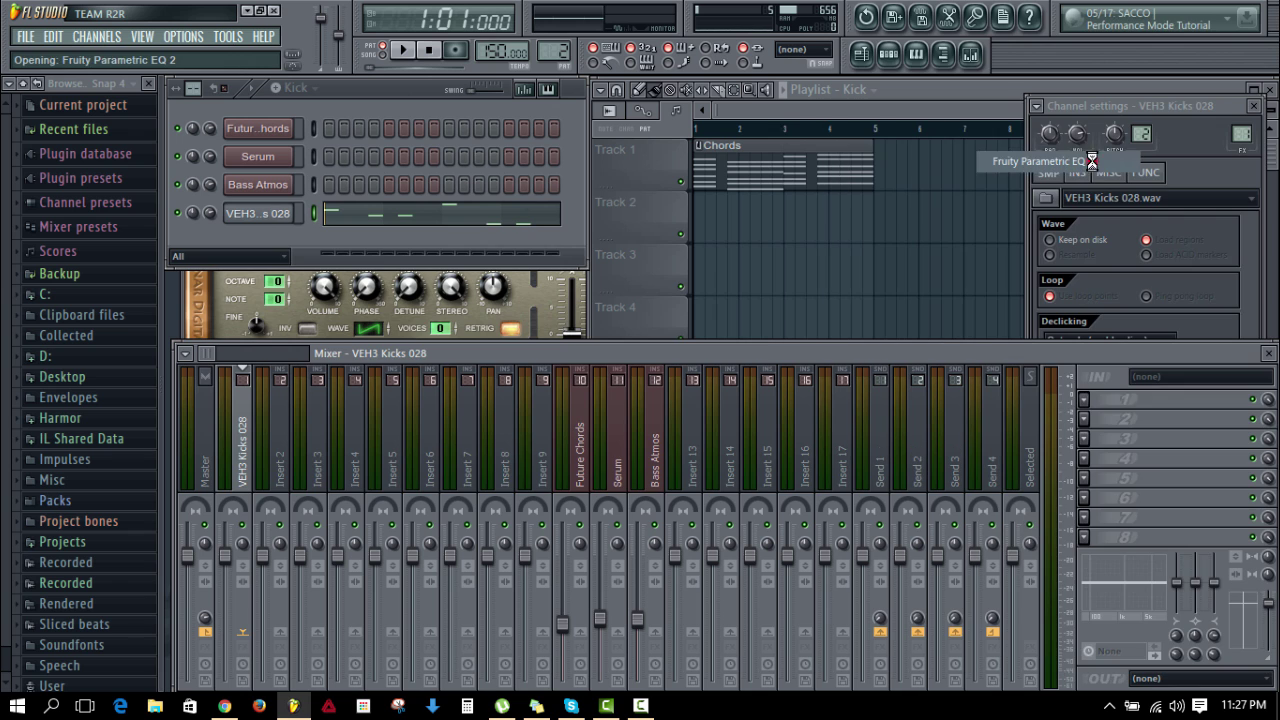
drag(521, 209, 931, 88)
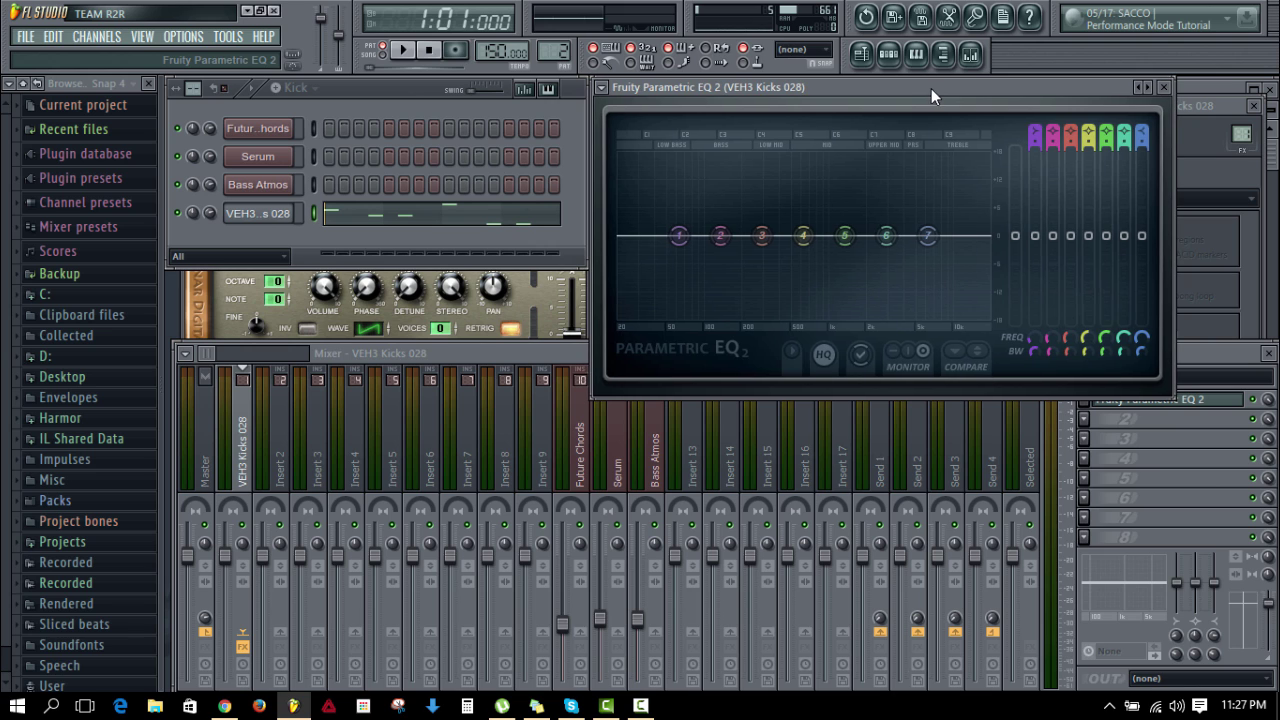
Step: Set EQ band 1 to order Steep 8 and pull it down to the lowest frequency to cut the sub lows
right_click(681, 236)
mouse_move(716, 316)
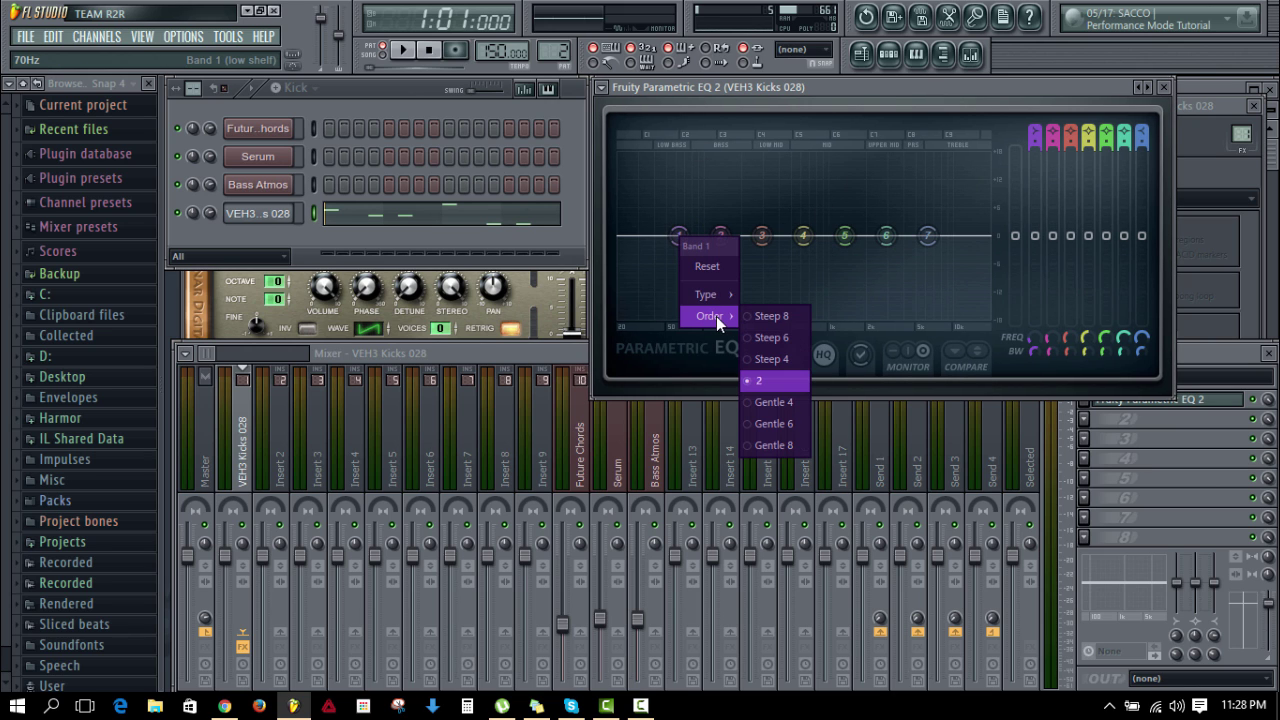
click(771, 319)
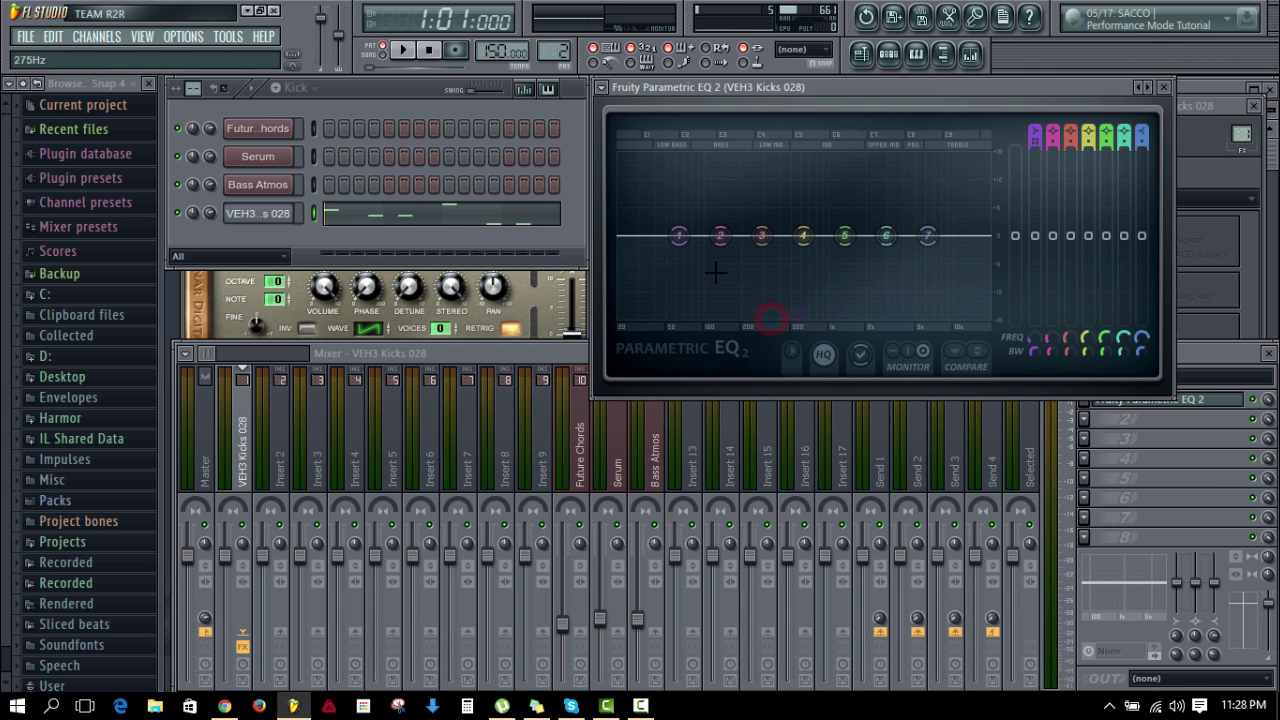
drag(690, 243, 622, 316)
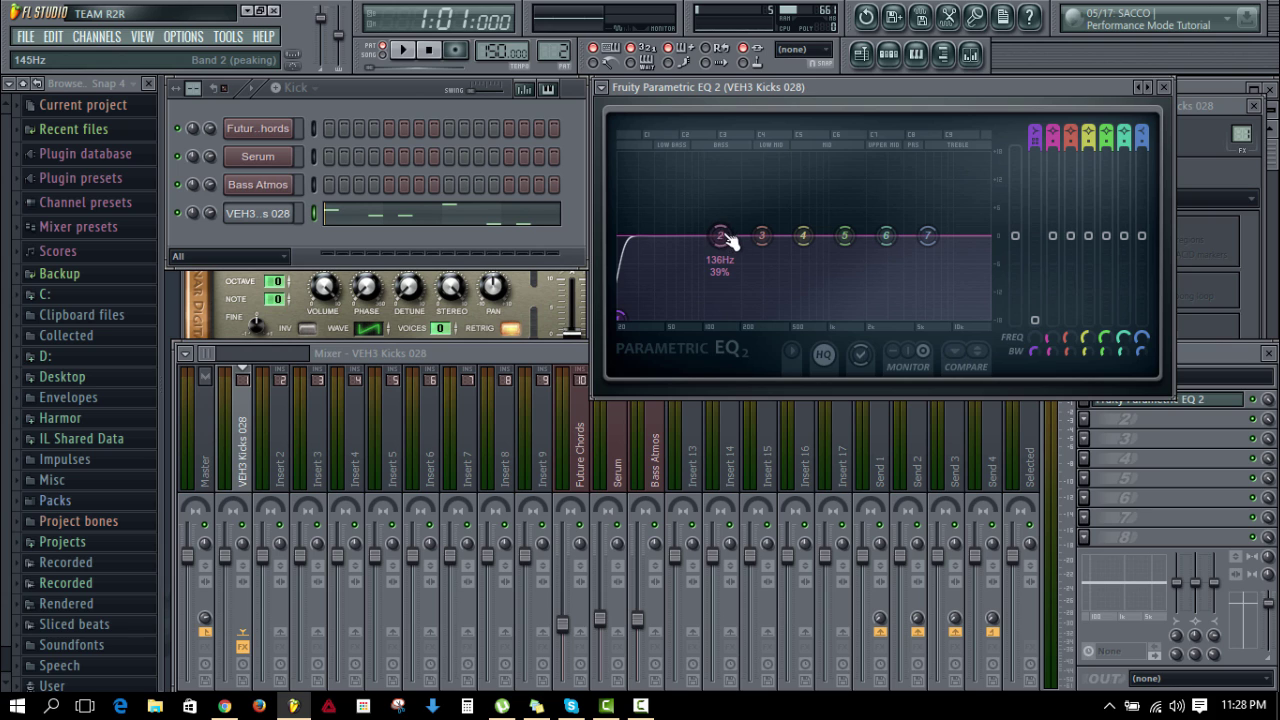
Step: Boost EQ band 2 at about 35 Hz, band 3 near 100 Hz and band 4 slightly, and pull band 7 down to roll off the highs
drag(729, 240, 651, 188)
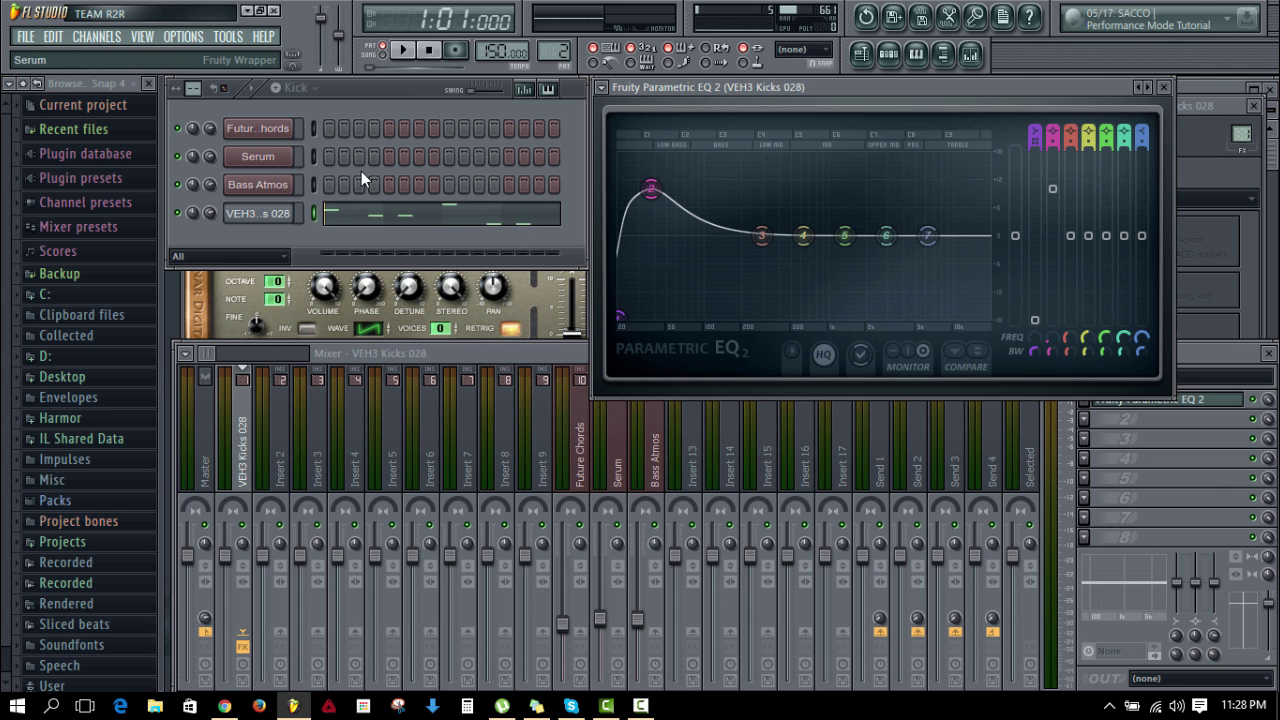
drag(762, 236, 648, 199)
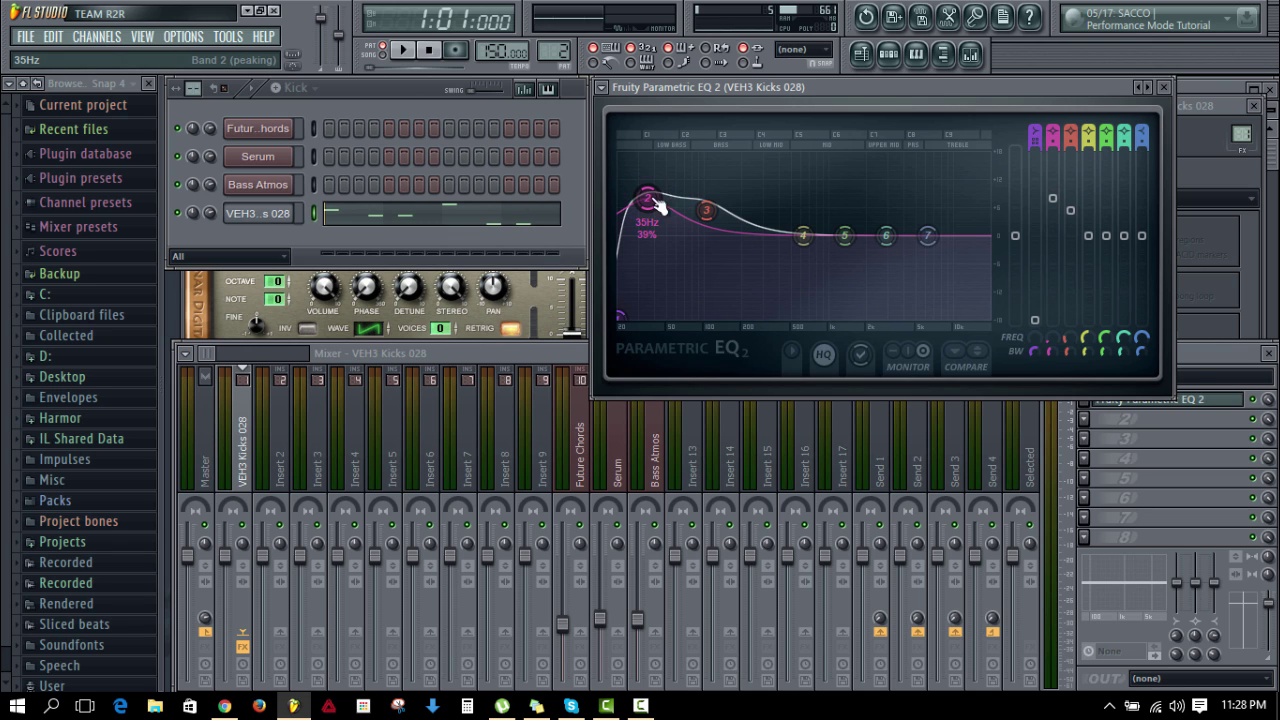
drag(706, 210, 705, 217)
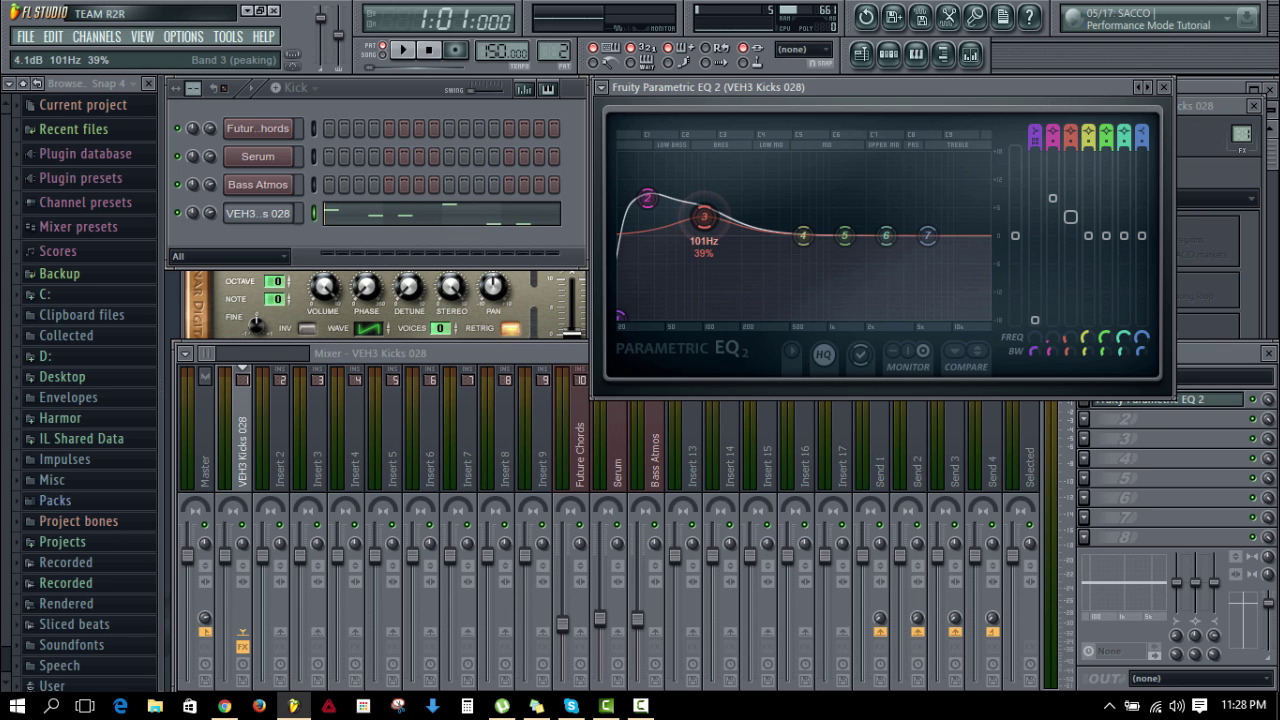
drag(803, 236, 764, 230)
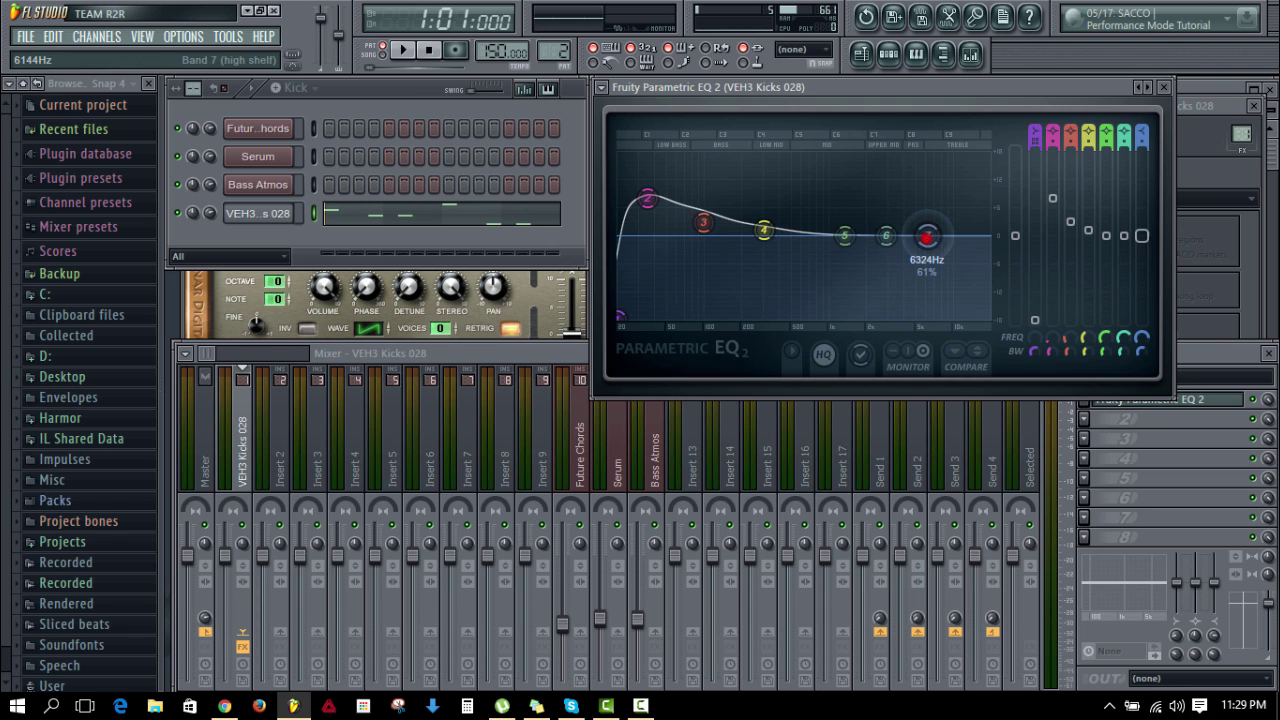
drag(928, 236, 952, 318)
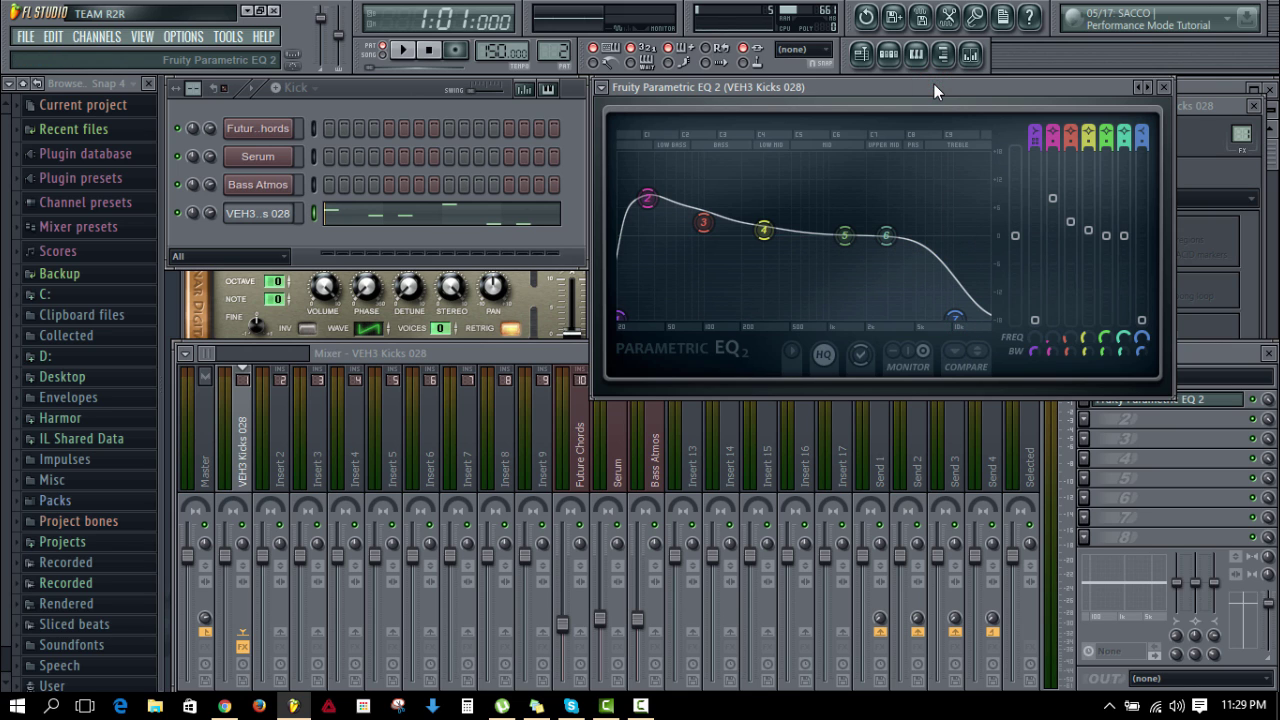
Step: Play the kick pattern with Fruity Parametric EQ 2 enabled and bypassed to compare the sound
key(space)
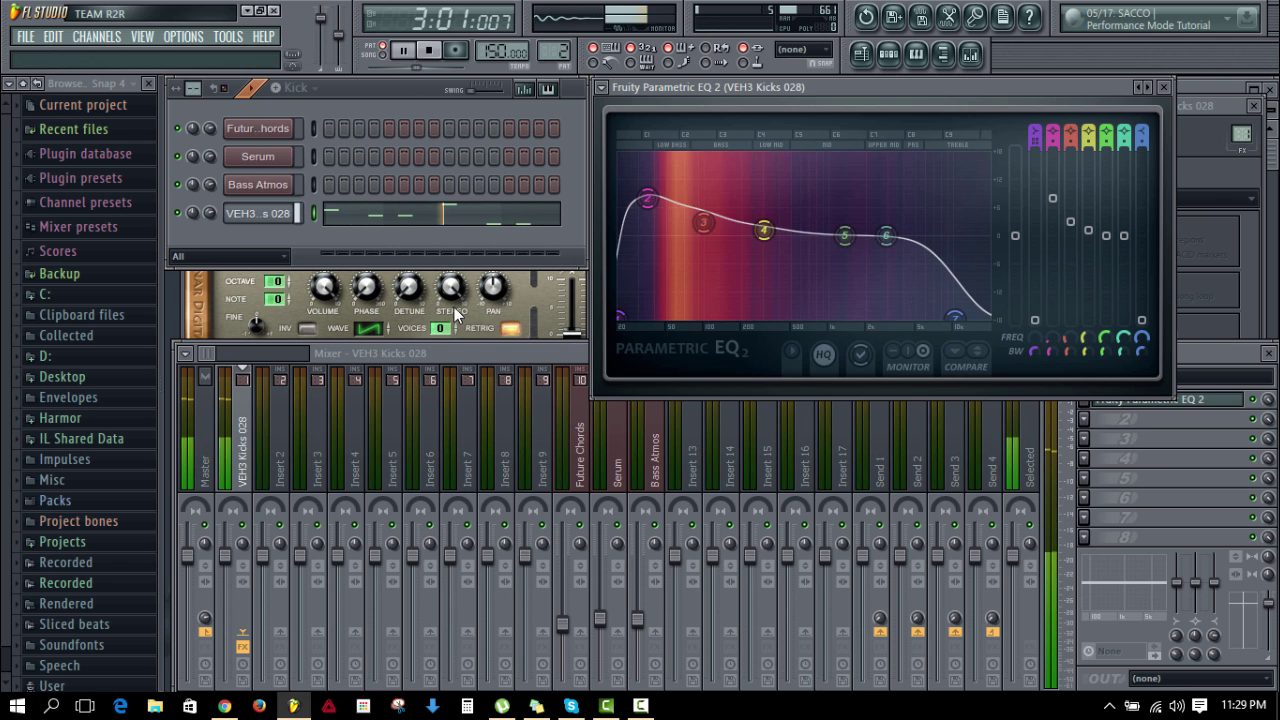
click(1212, 354)
key(space)
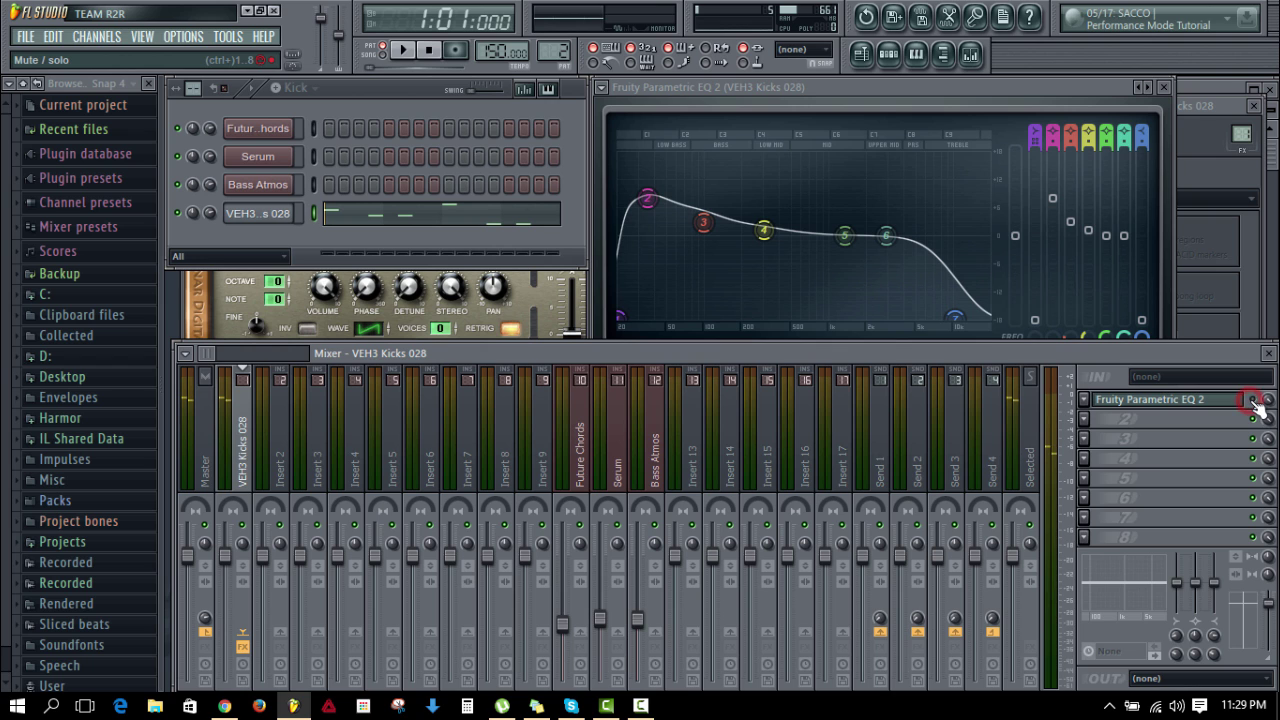
click(1253, 400)
key(space)
key(space)
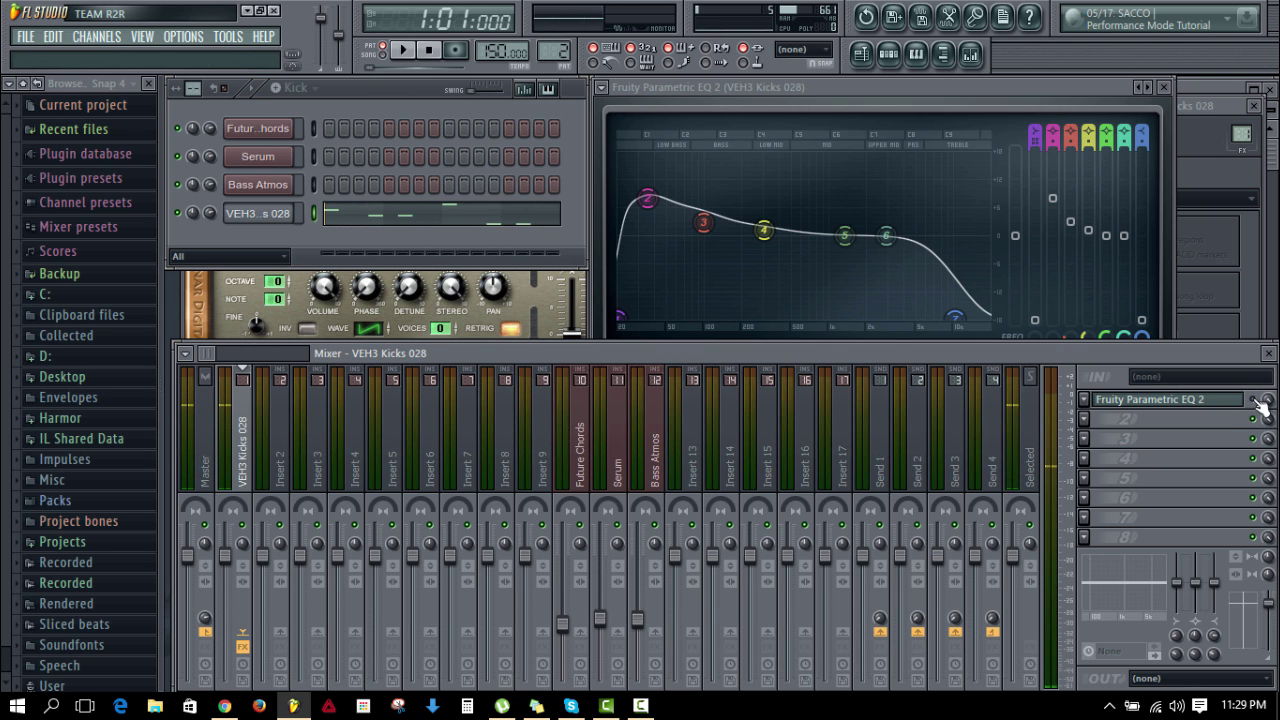
key(space)
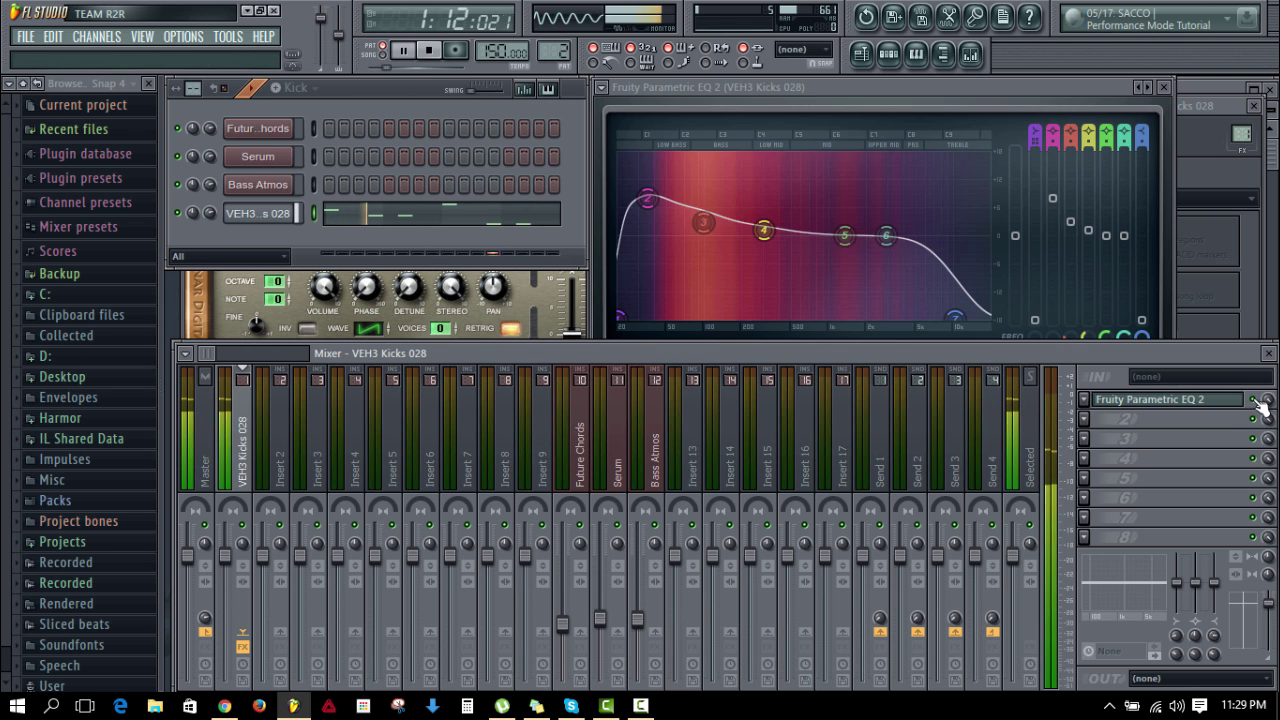
key(space)
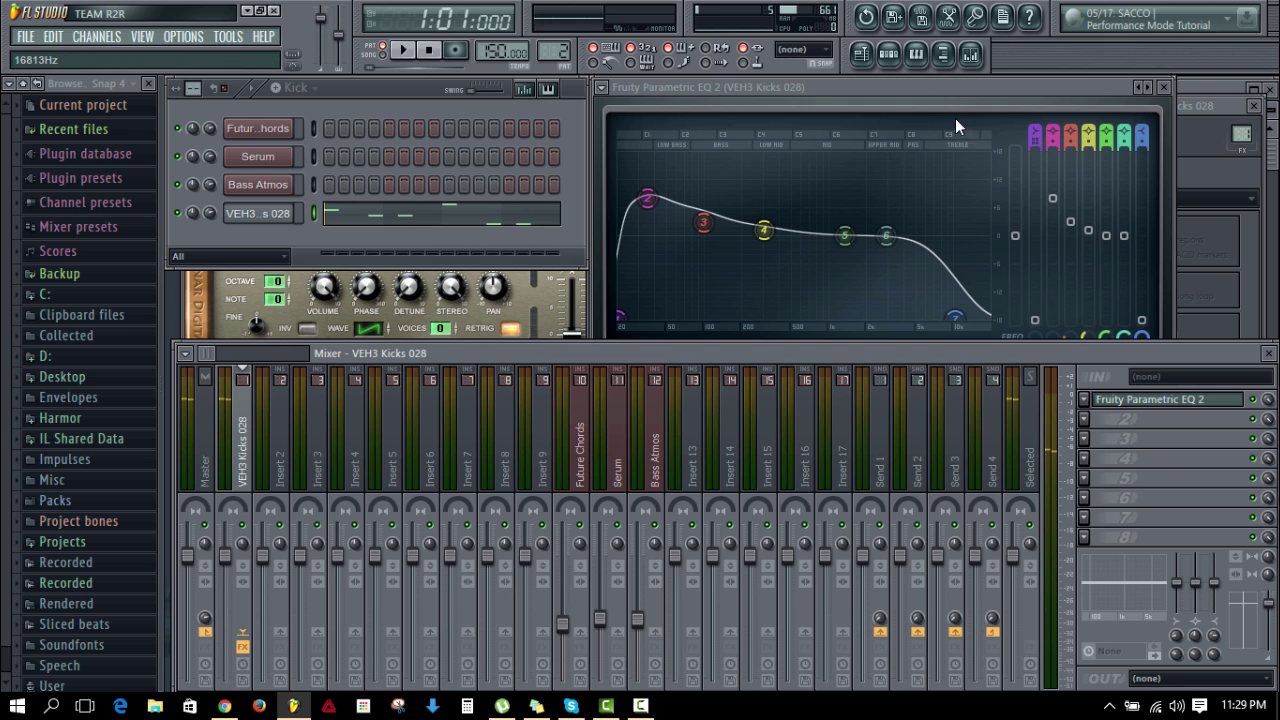
click(926, 92)
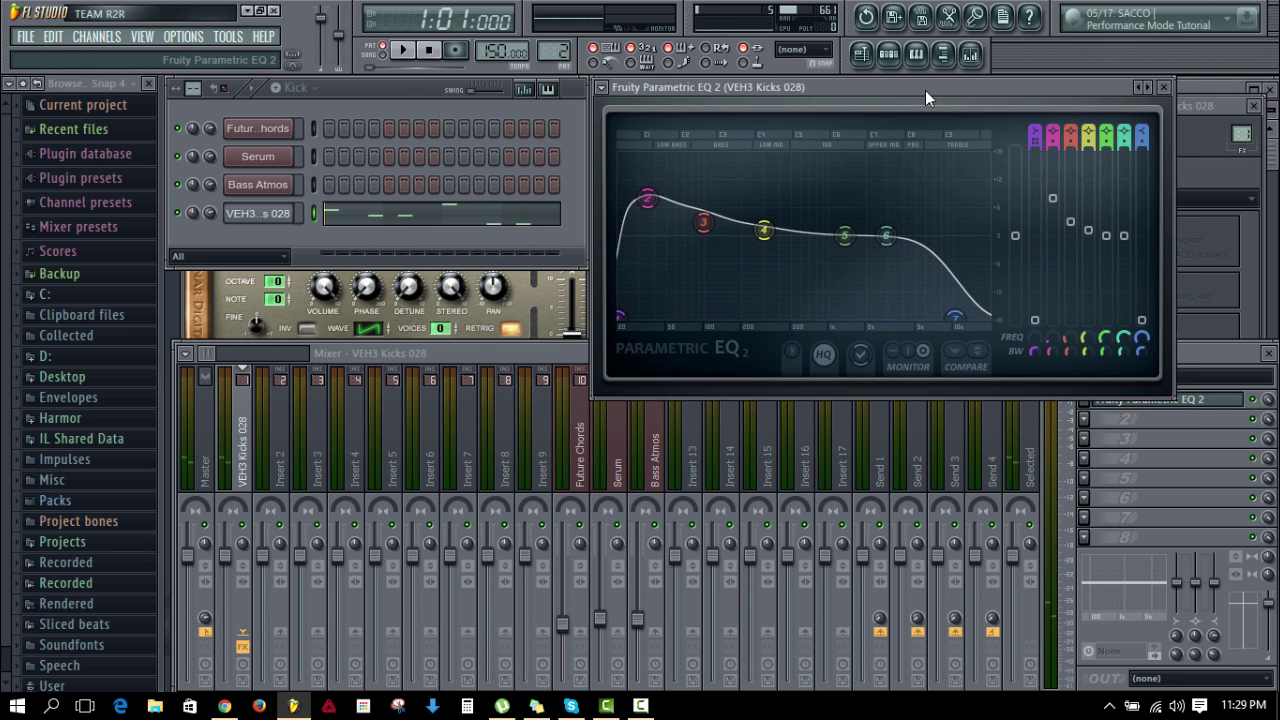
Step: Add Fruity Peak Controller to the second effect slot of the VEH3 Kicks 028 mixer track with its output unmuted
click(1212, 362)
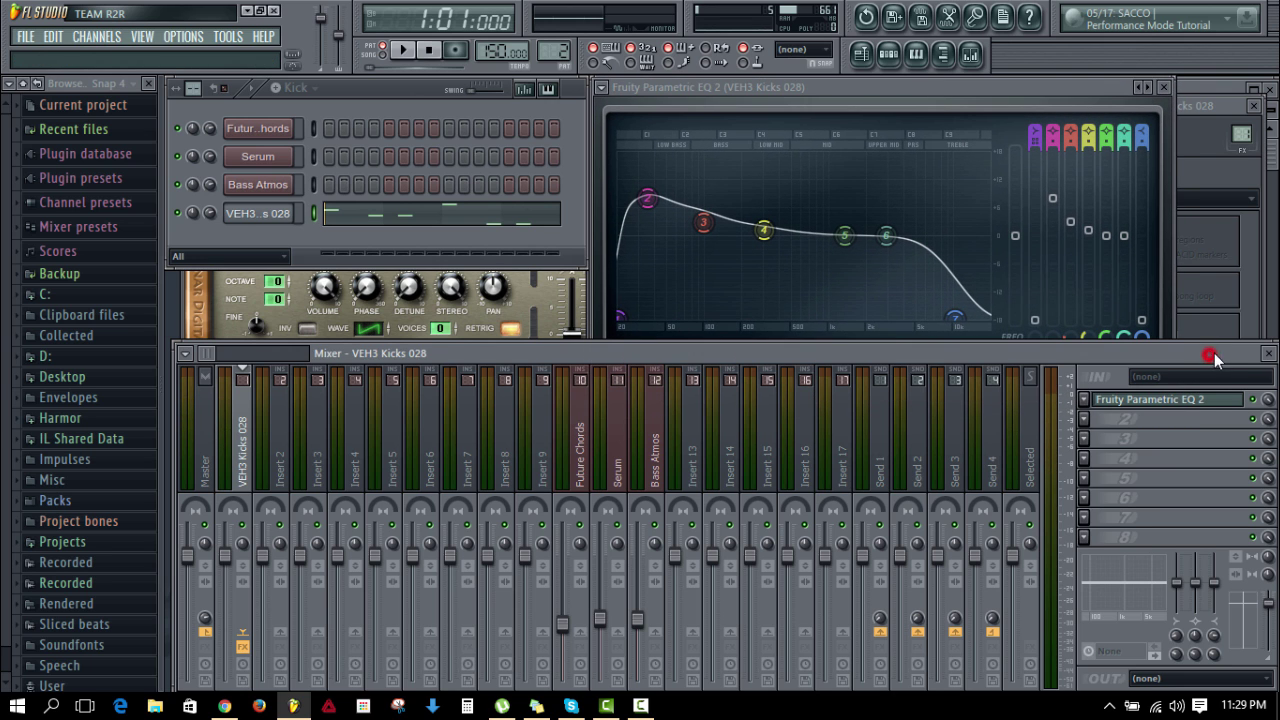
click(1088, 422)
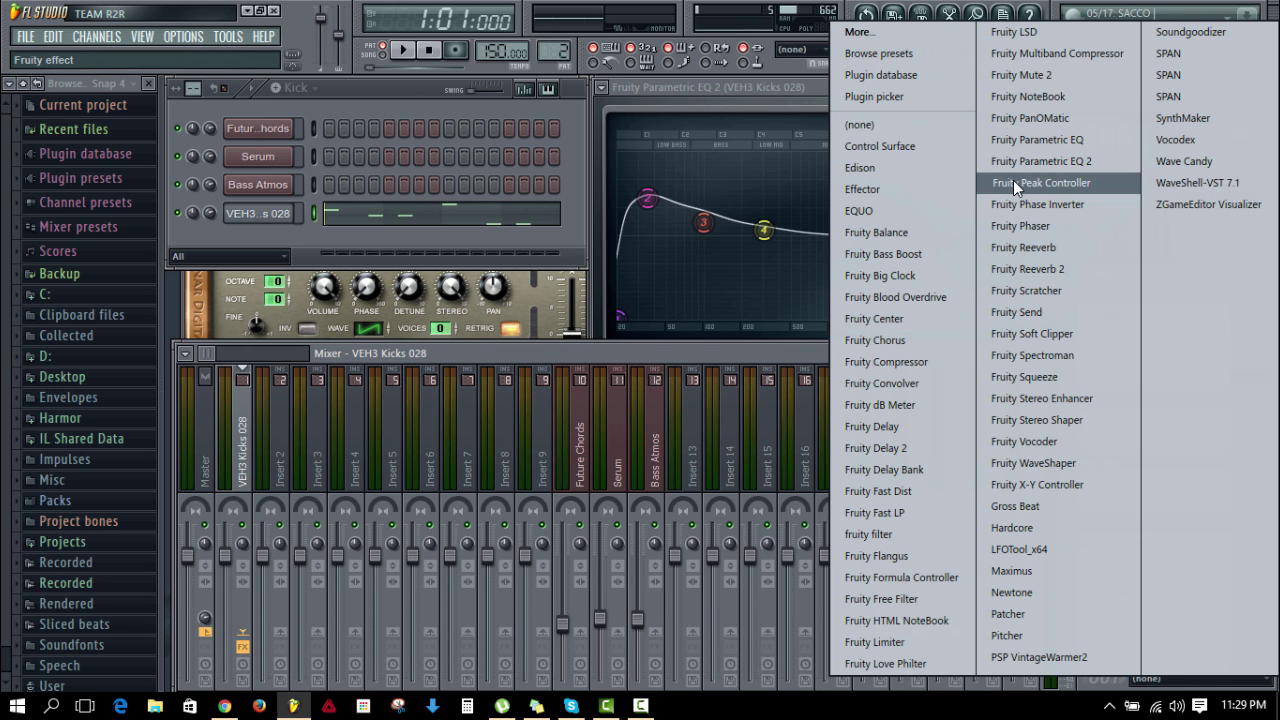
click(1081, 182)
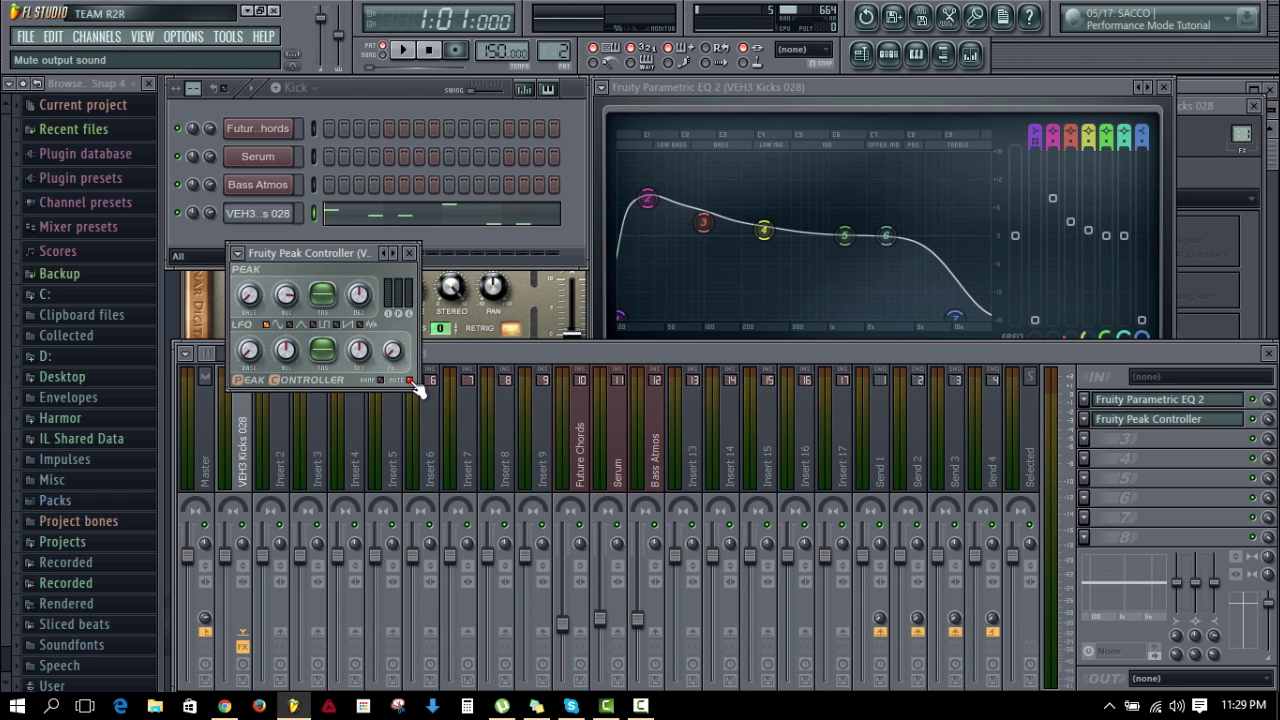
click(520, 360)
click(411, 93)
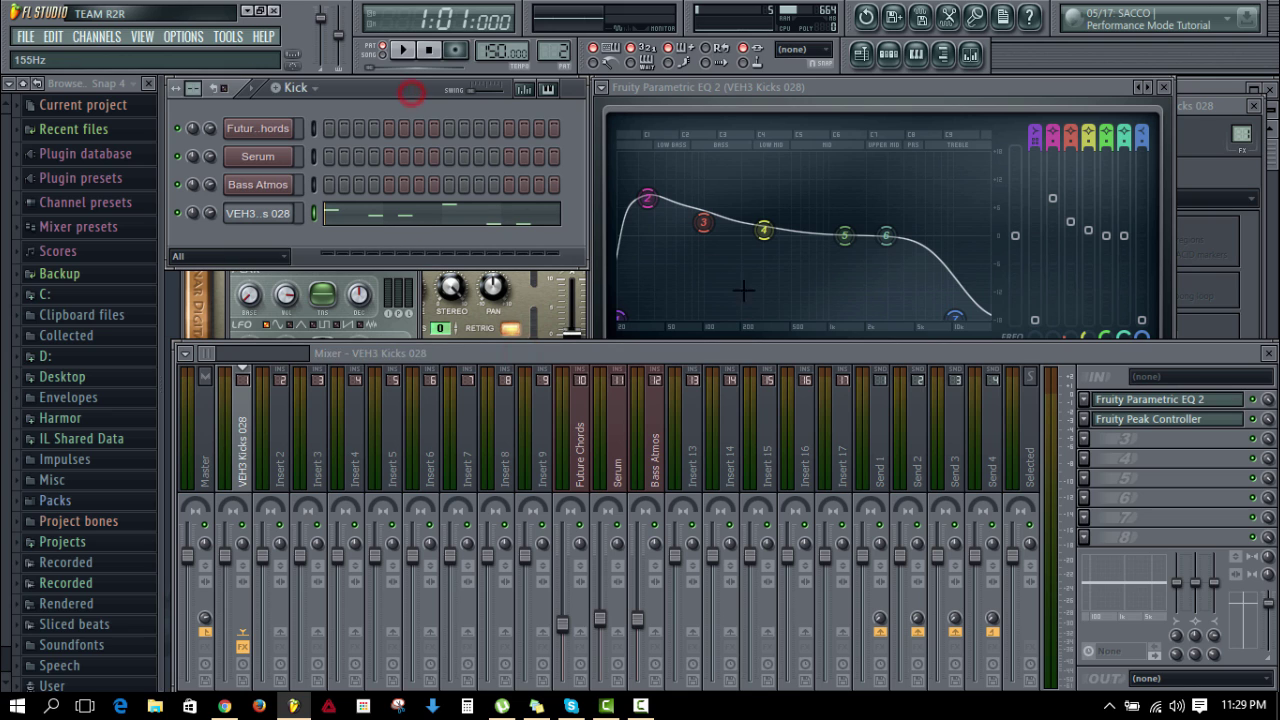
click(699, 352)
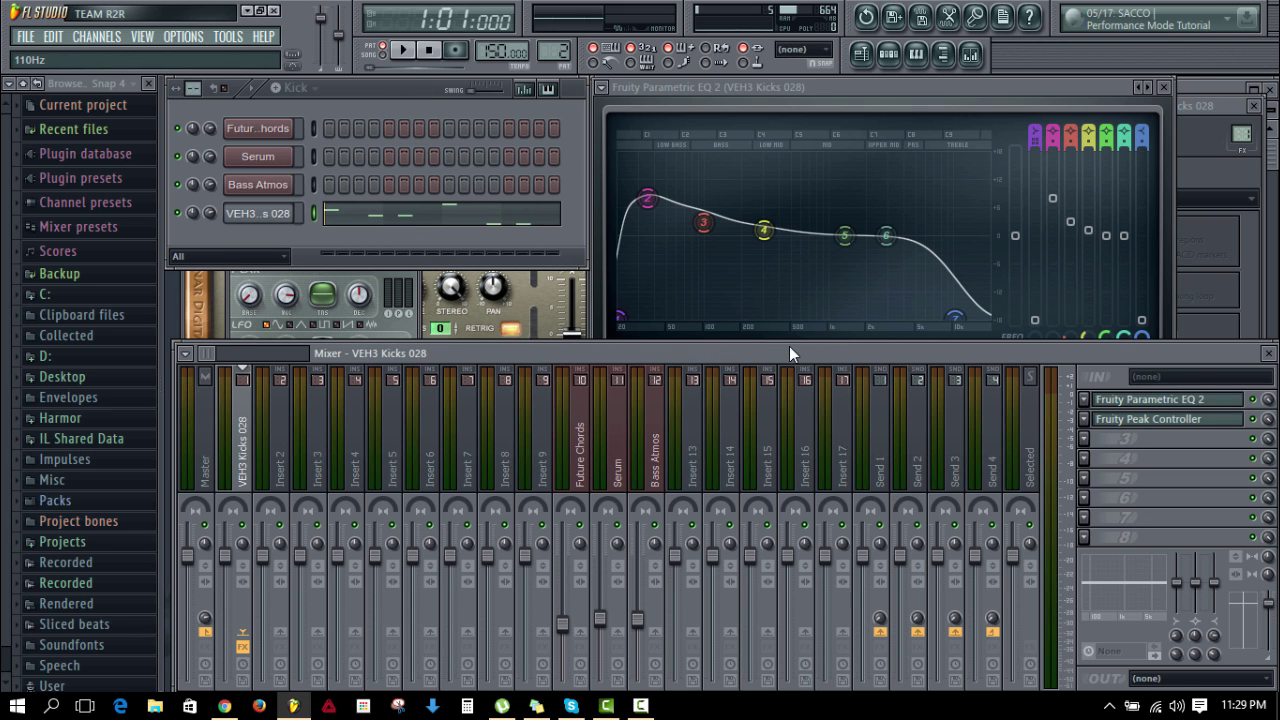
Step: Place the Kick pattern on Track 2 of the playlist at bar 1, beneath the Chords clip
click(1212, 87)
click(732, 217)
drag(808, 227, 728, 232)
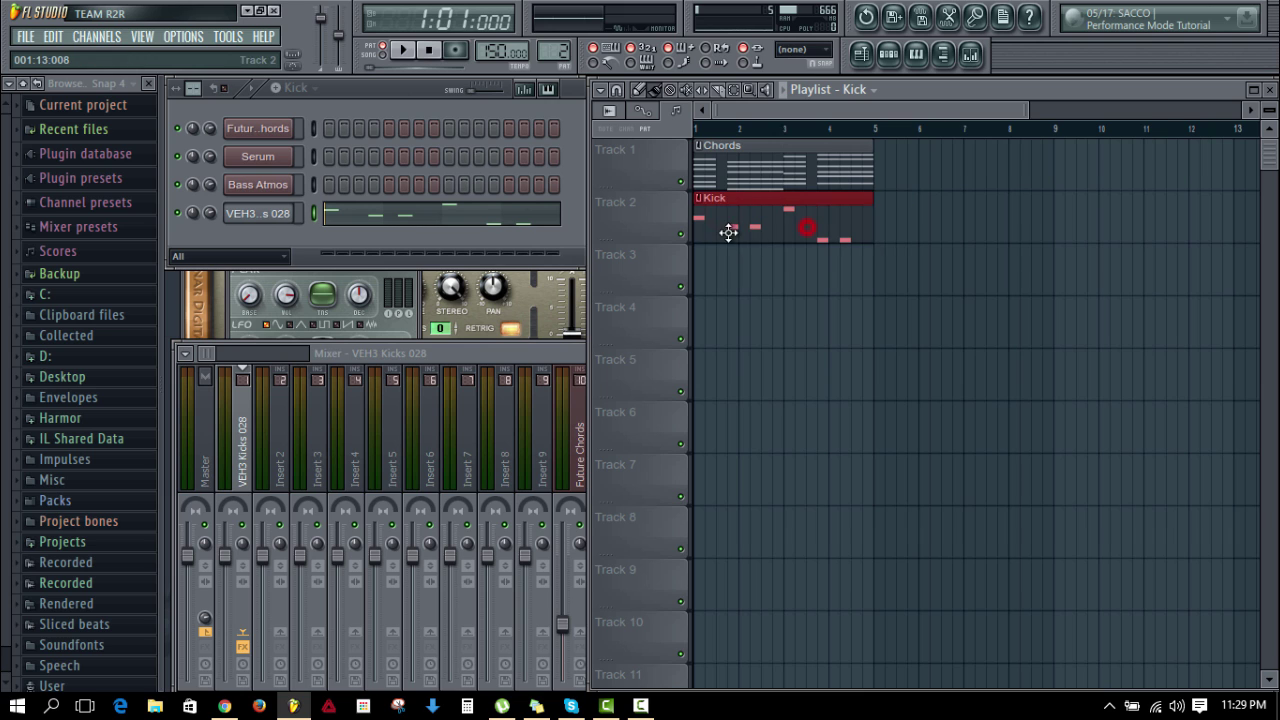
right_click(777, 337)
Step: Play the playlist in song mode from the start to hear the chords and kick together while checking the mixer levels
click(698, 131)
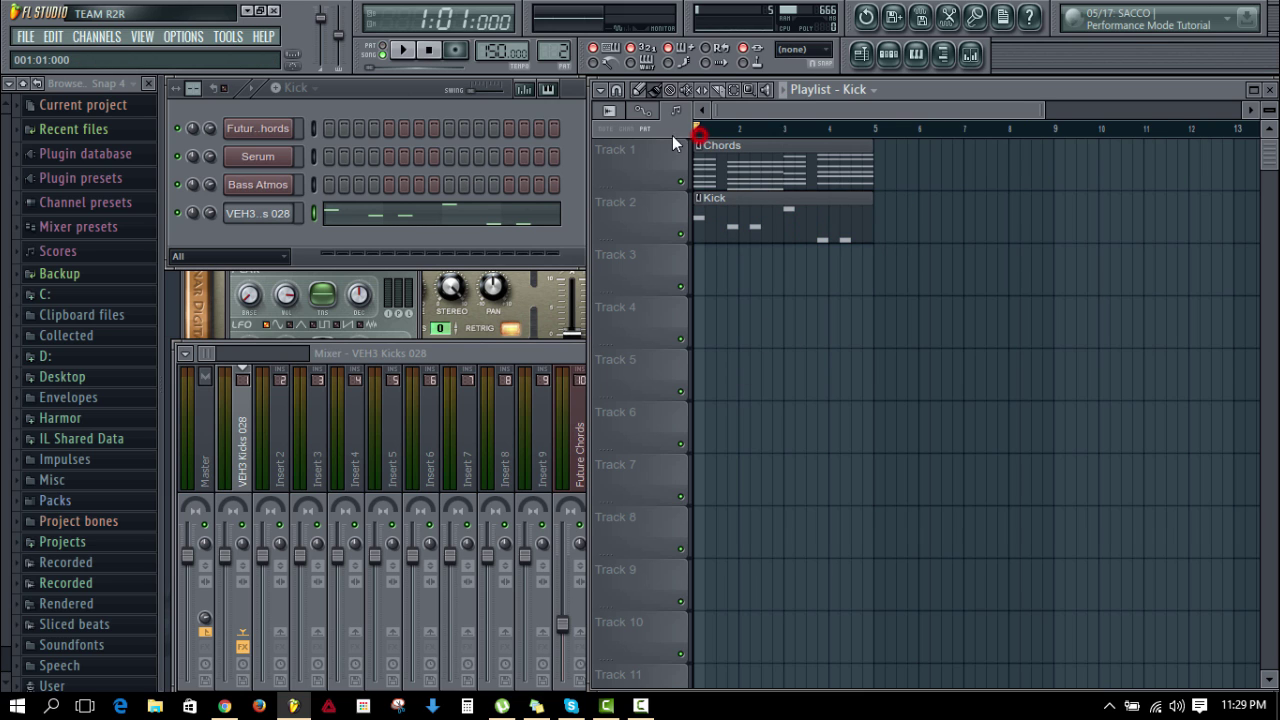
click(429, 49)
click(408, 50)
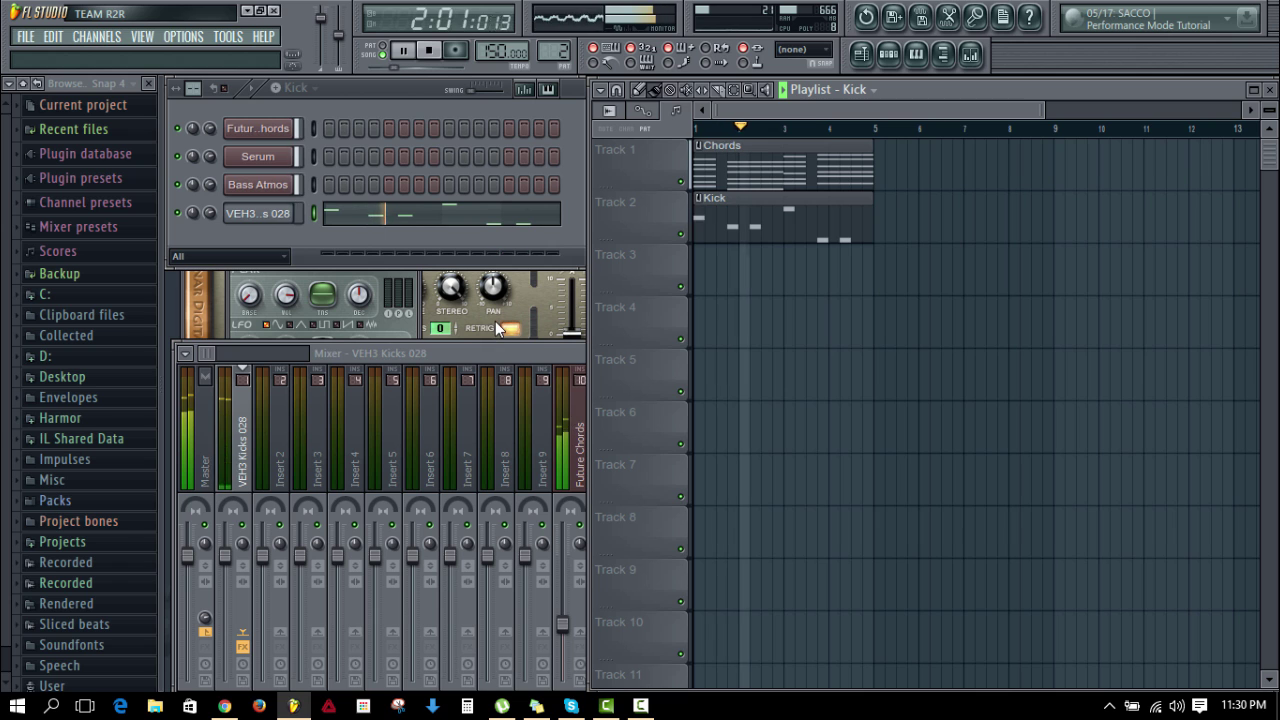
click(492, 350)
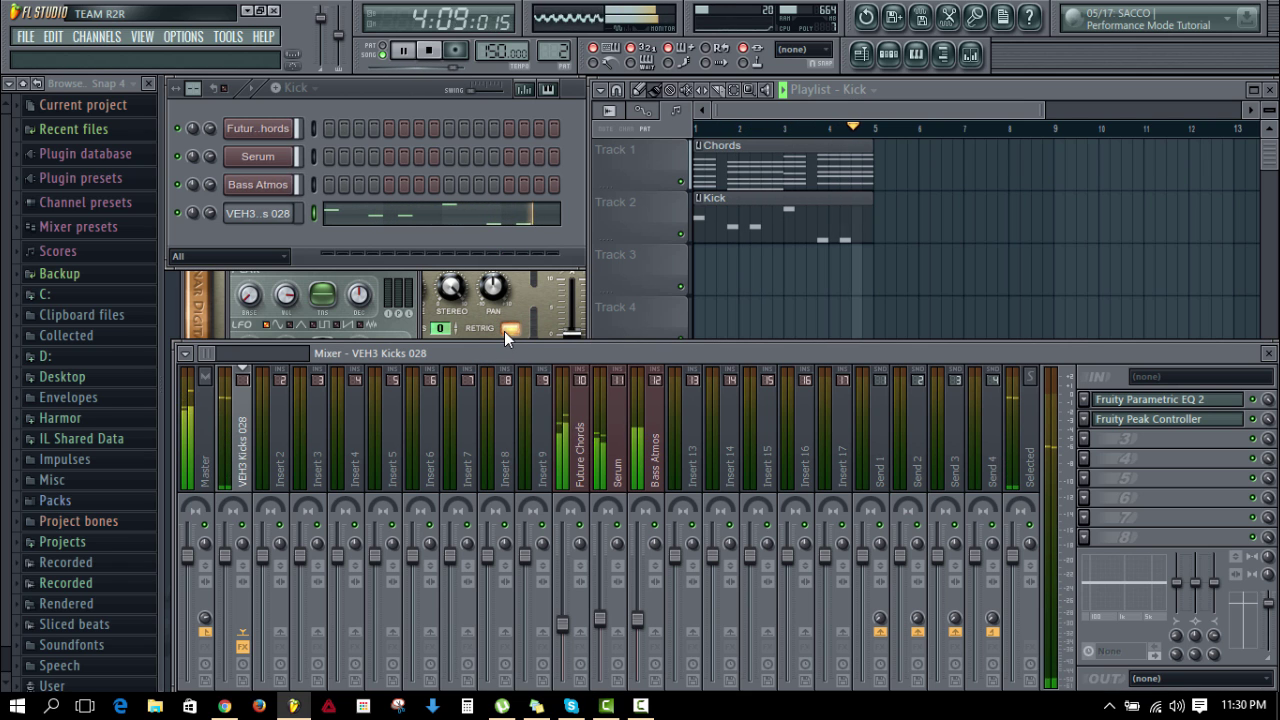
key(space)
right_click(732, 302)
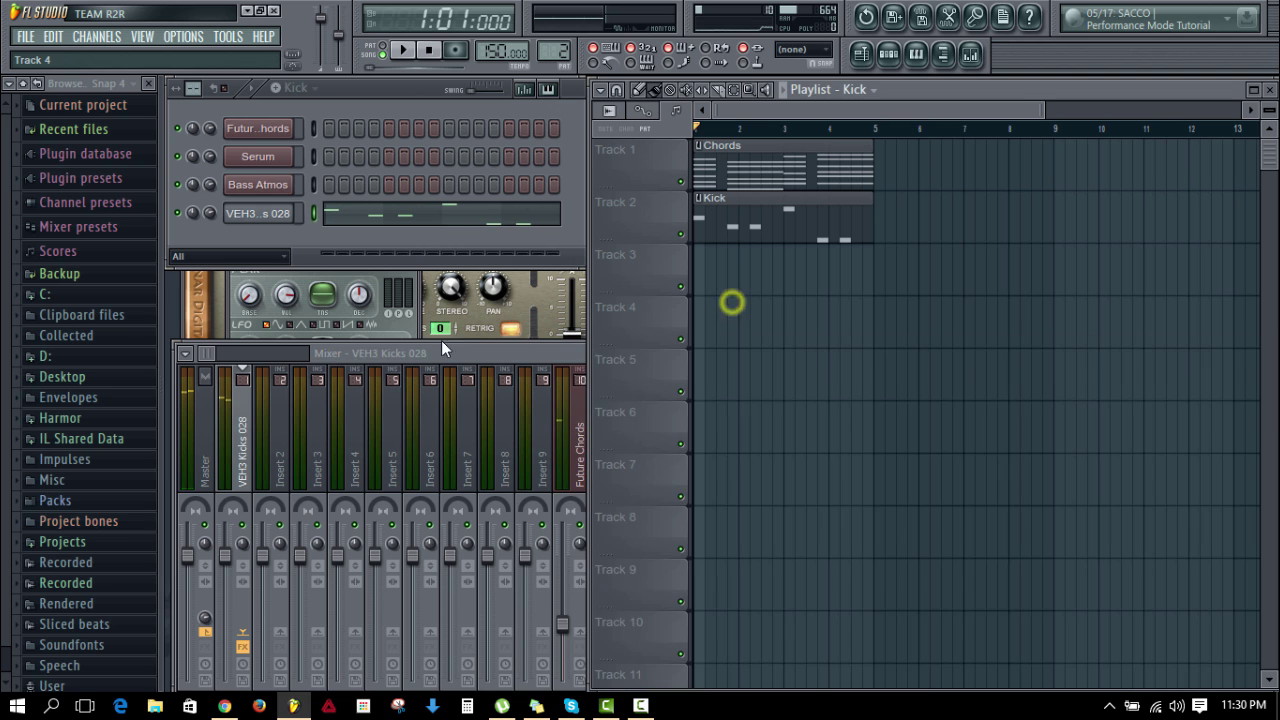
click(464, 348)
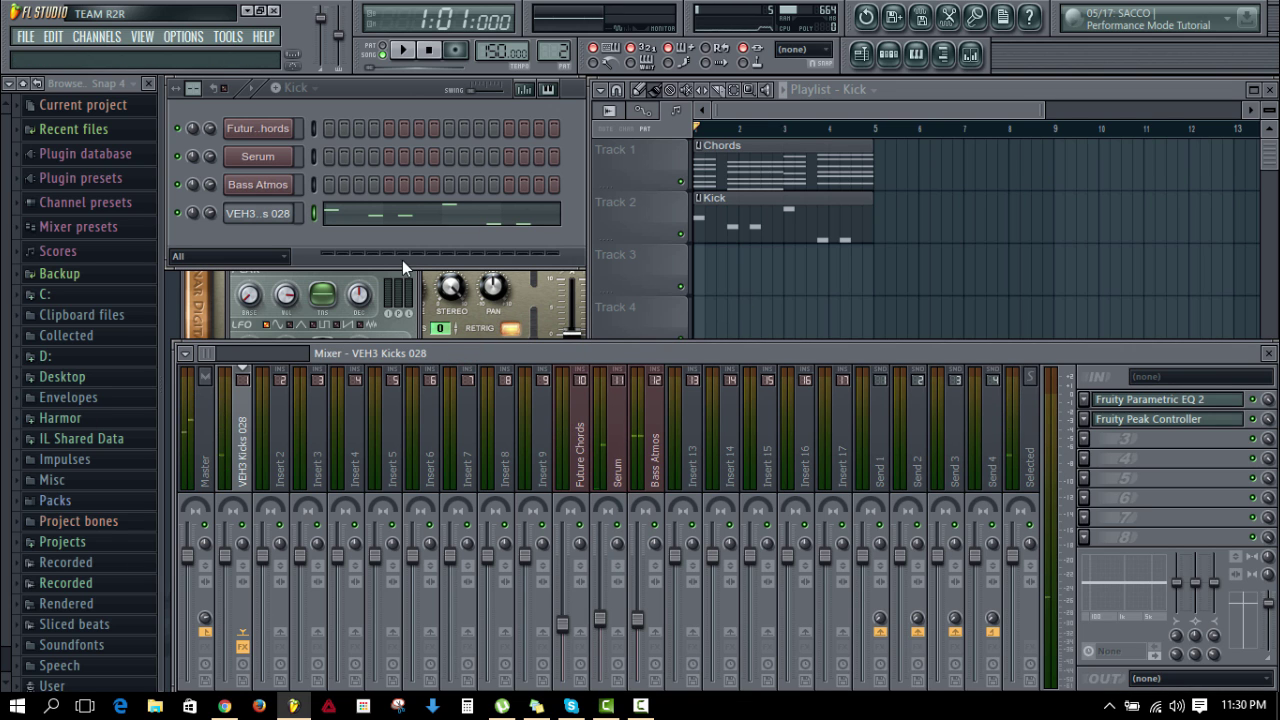
Step: Open the Vengeance sample folder in the browser and look through its kits for clap samples
scroll(80, 500, down, 3)
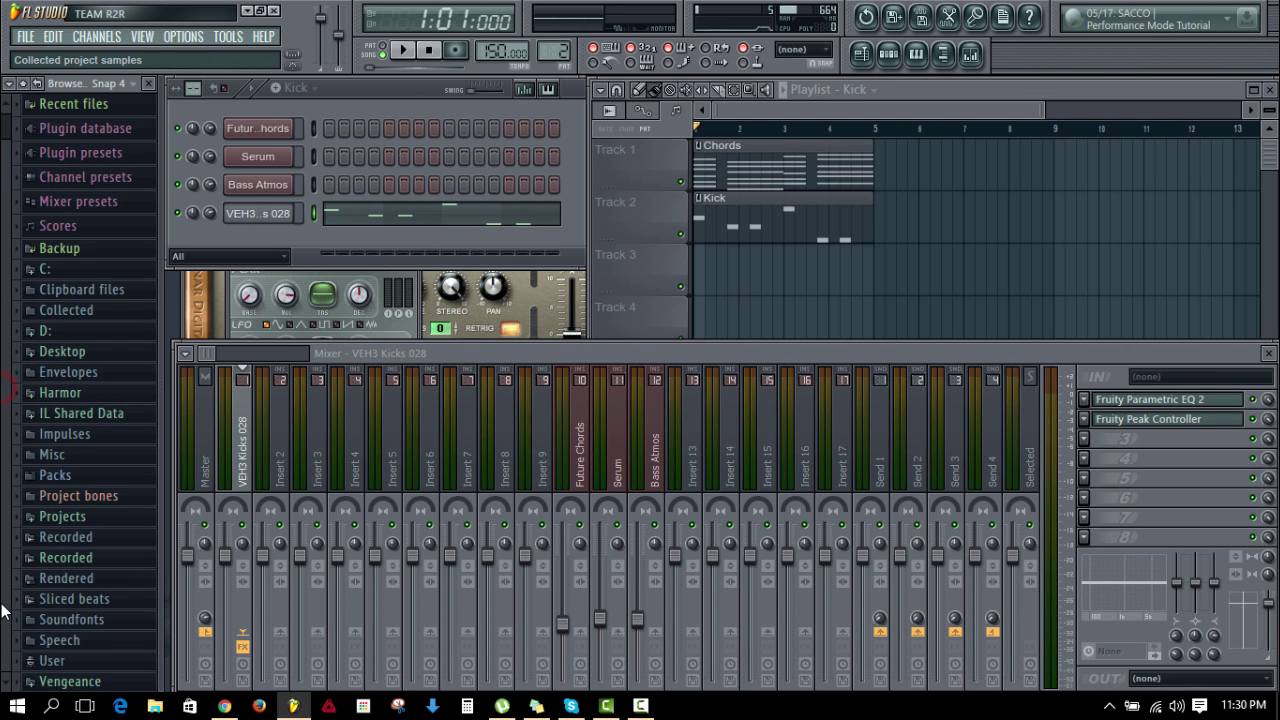
click(65, 684)
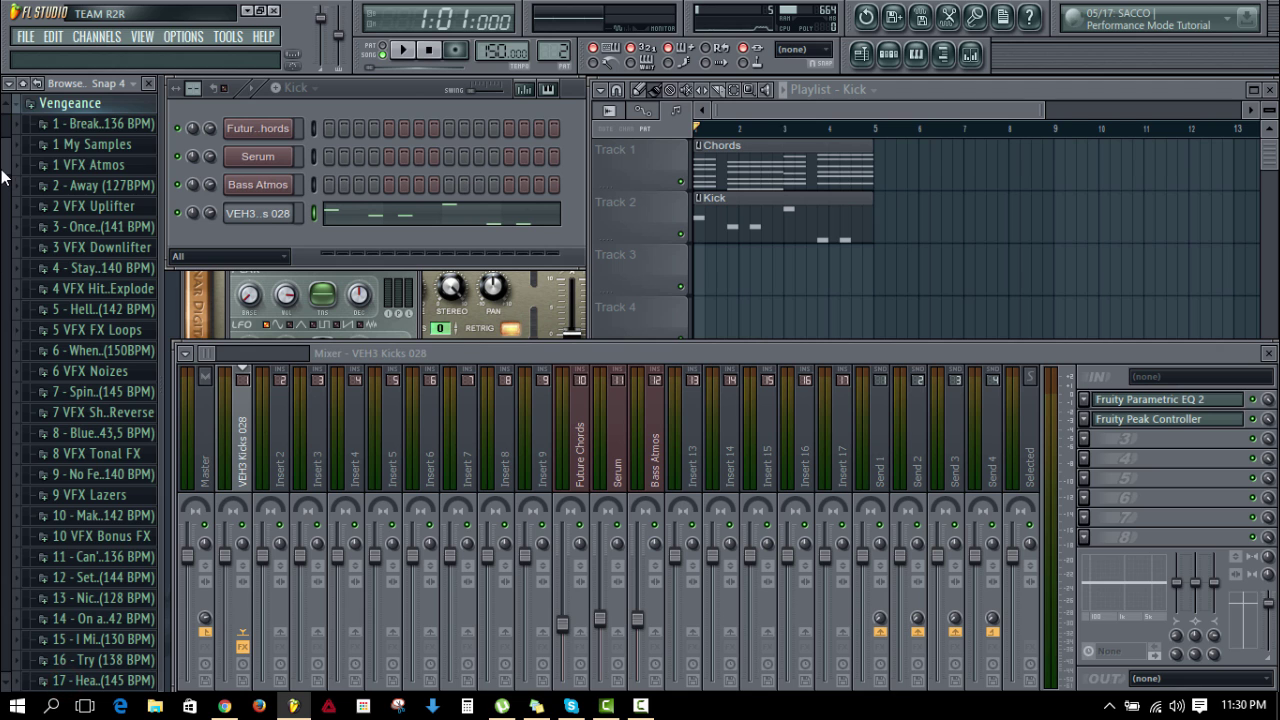
scroll(2, 178, down, 6)
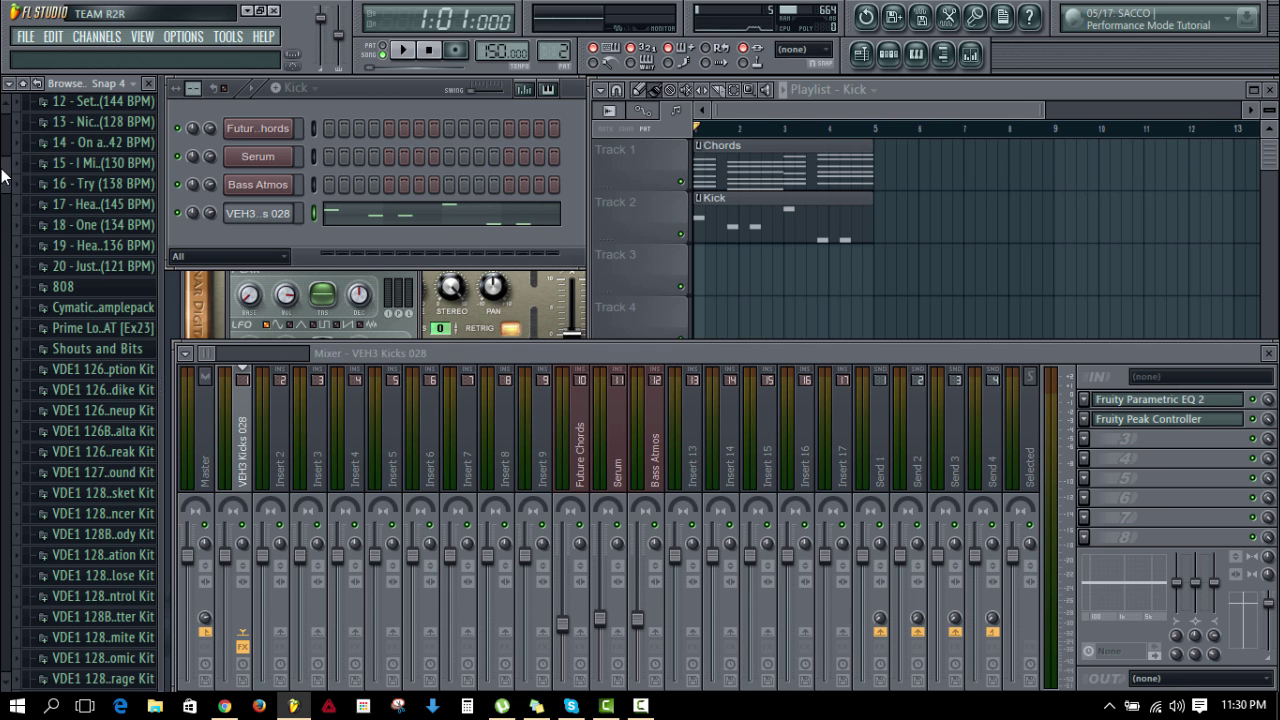
scroll(2, 178, down, 2)
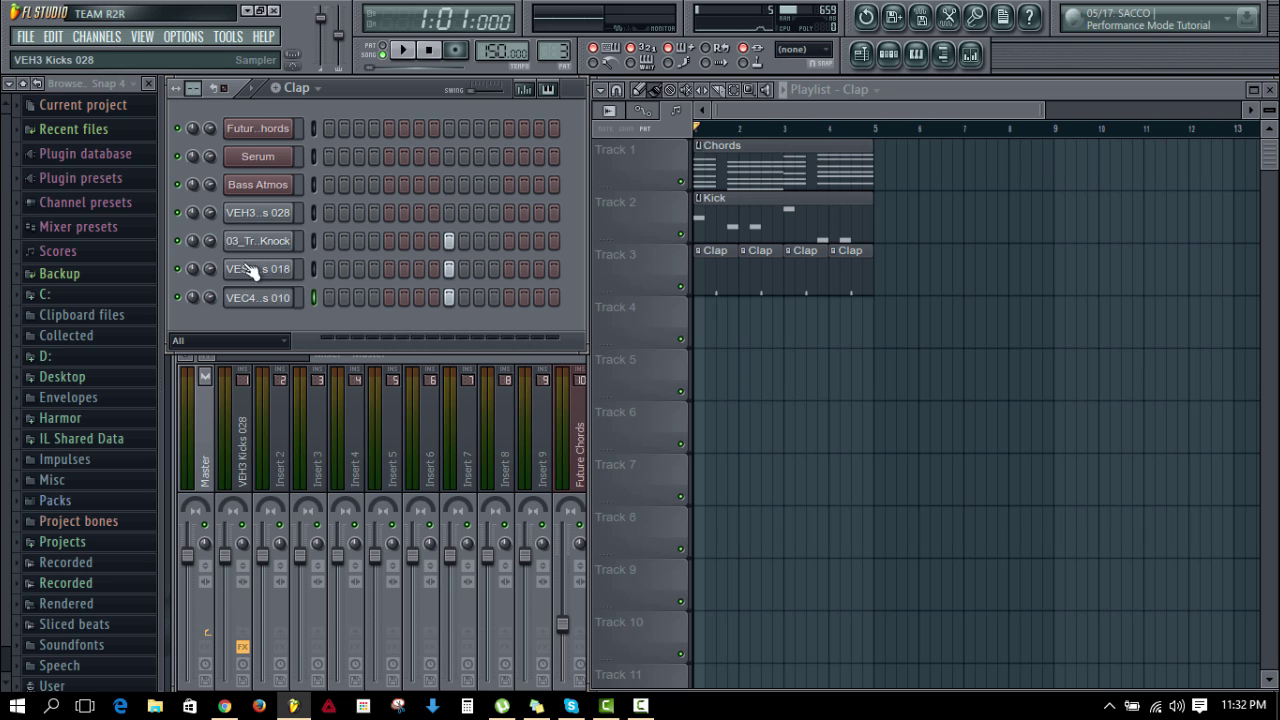
Step: Remove the Clap clips from Track 3 and repaint them across bars 1 to 4
click(225, 341)
click(234, 342)
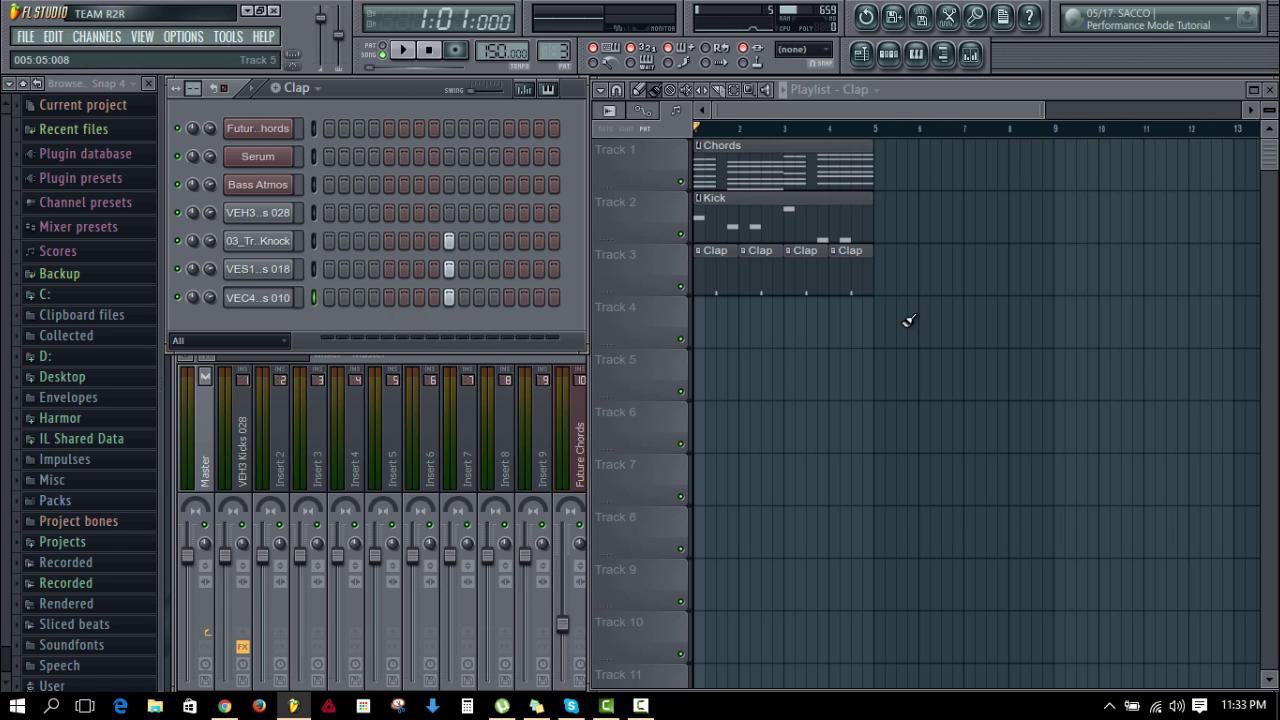
right_click(758, 271)
click(699, 282)
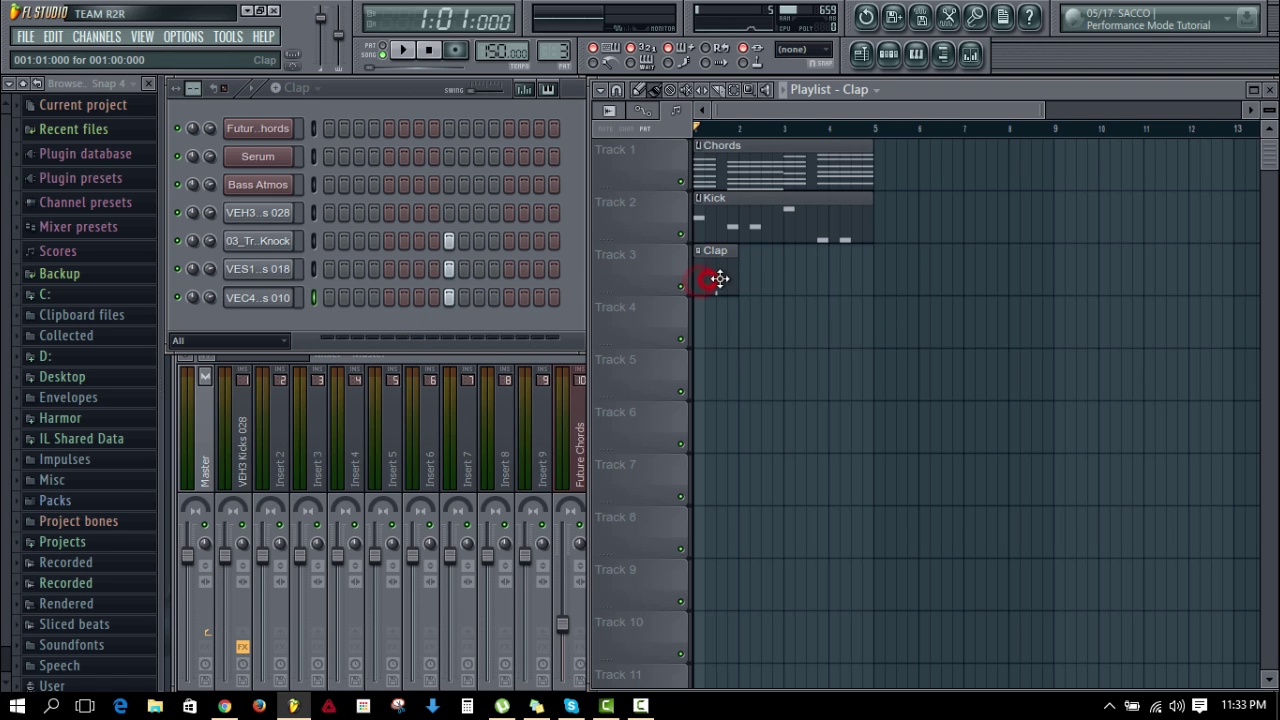
right_click(720, 279)
mouse_move(701, 270)
mouse_down()
mouse_move(822, 271)
mouse_move(837, 318)
mouse_up()
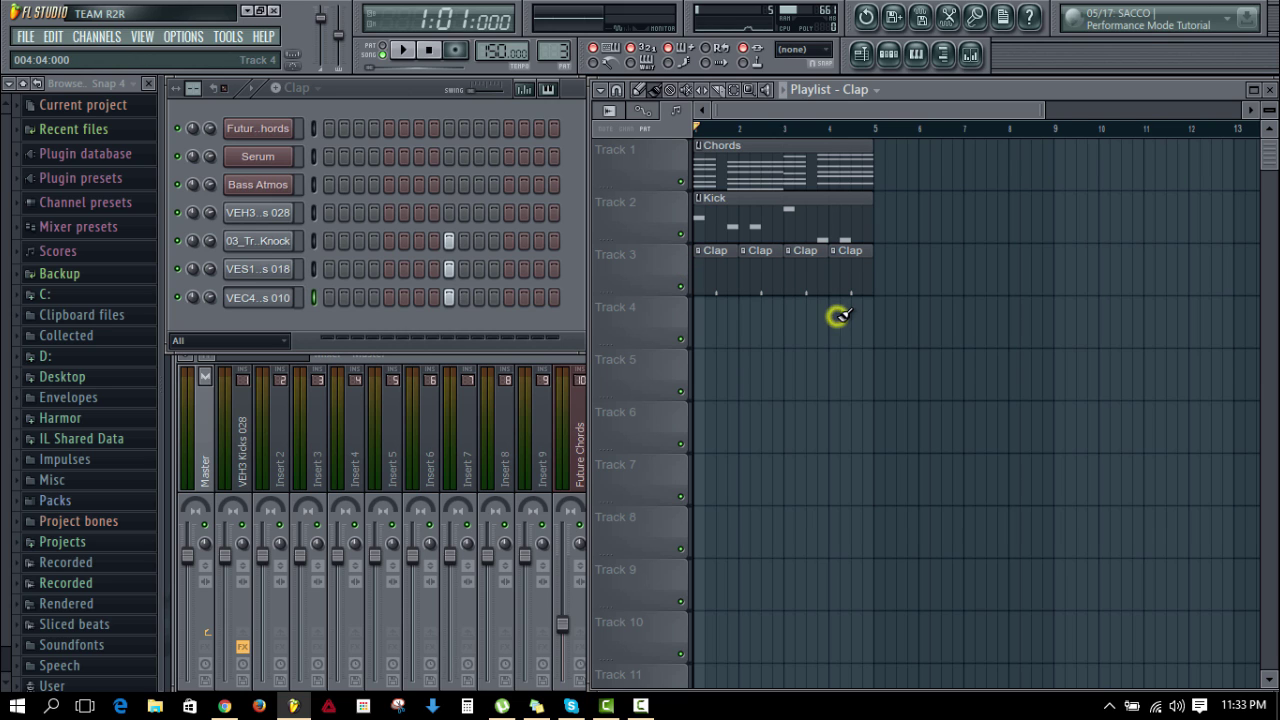
Step: Route the 03_Trap_Snare_Knock, VES1 Claps 018 and VEC4 Claps 010 channels to mixer inserts 2, 3 and 4
click(396, 94)
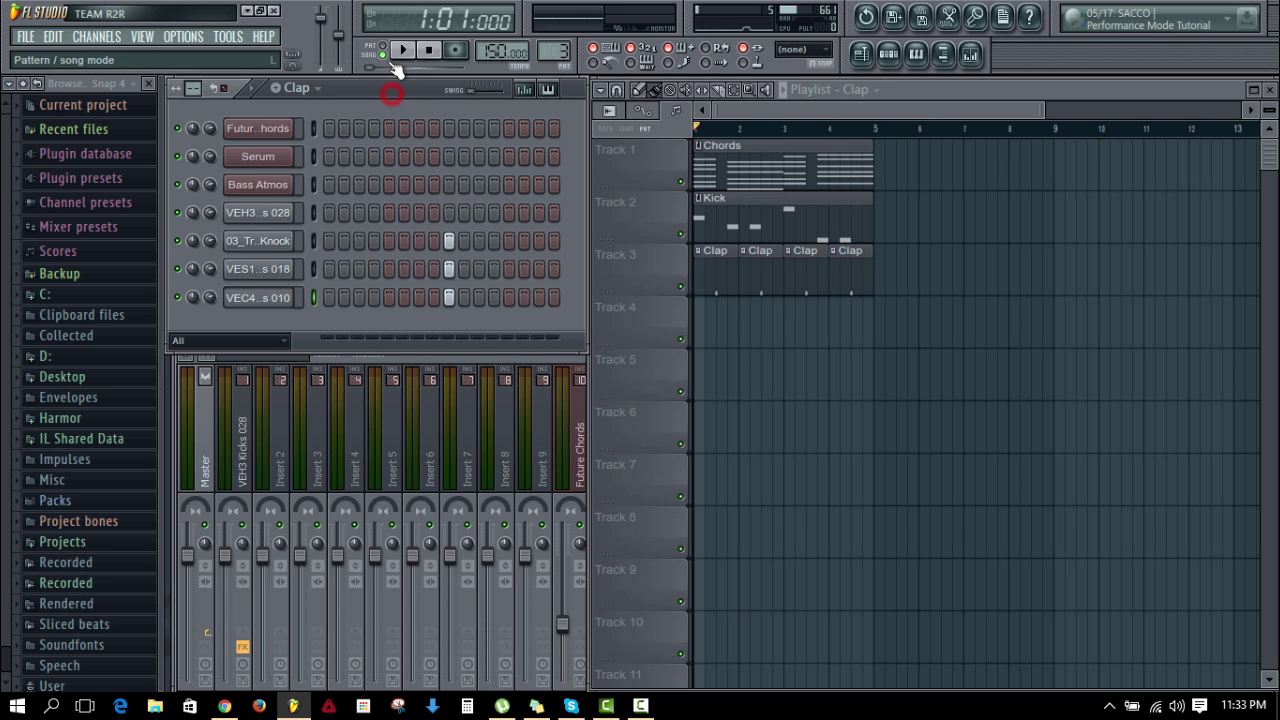
click(315, 240)
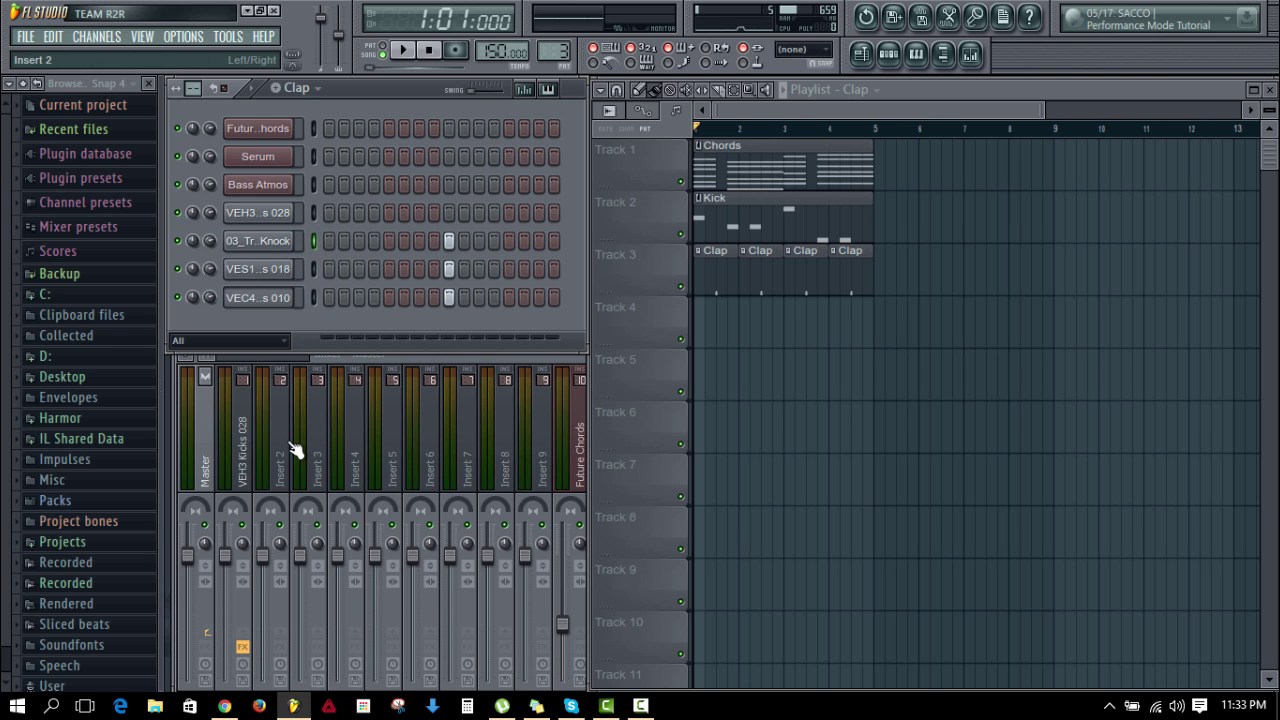
click(284, 444)
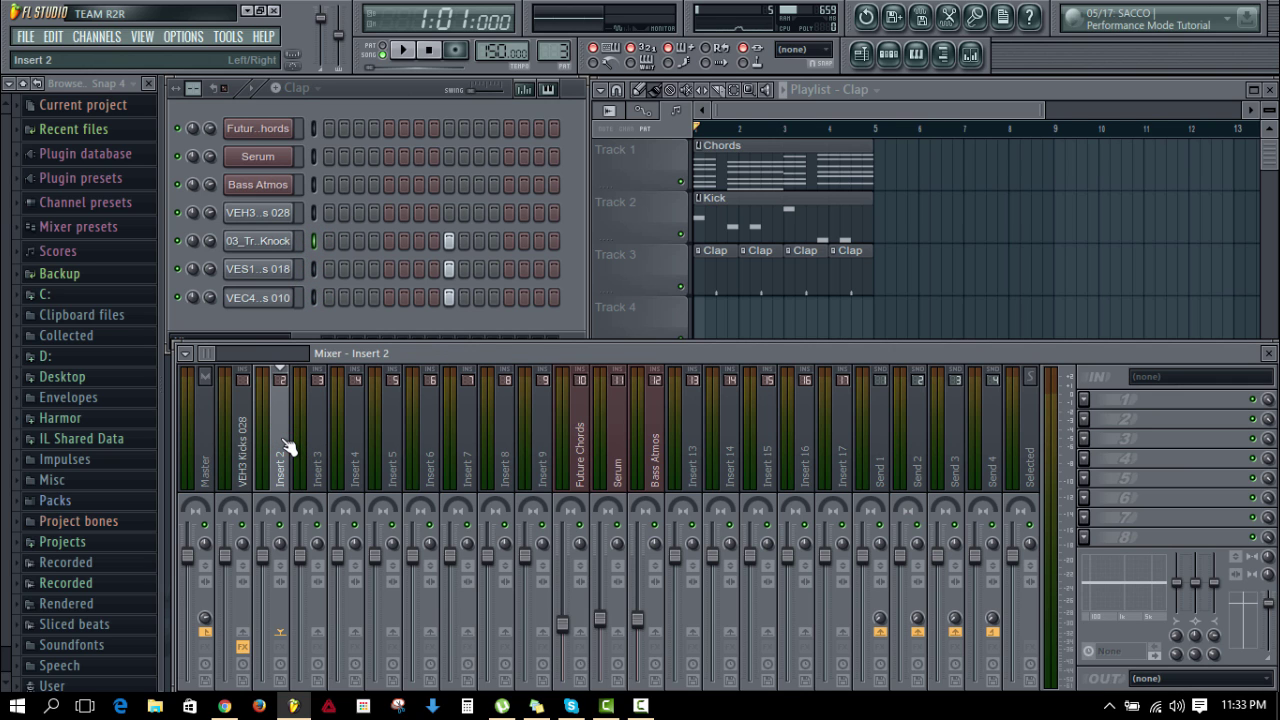
click(312, 267)
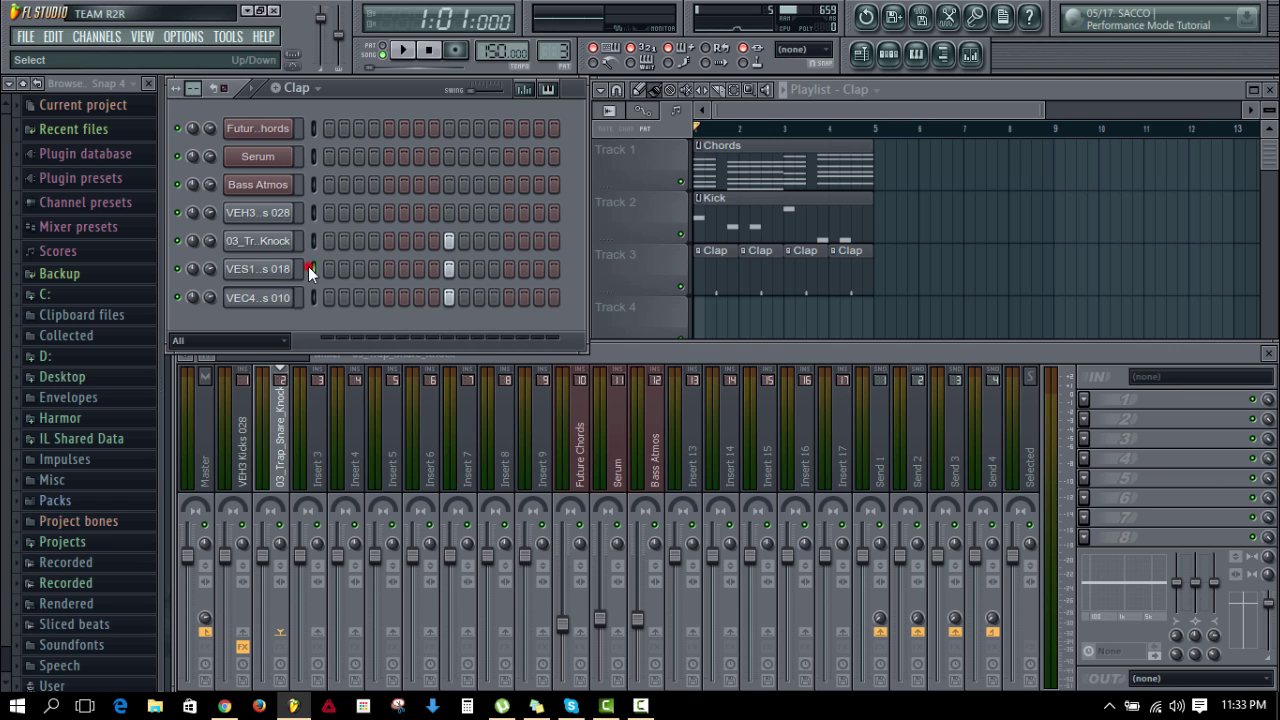
click(328, 455)
key(ctrl+l)
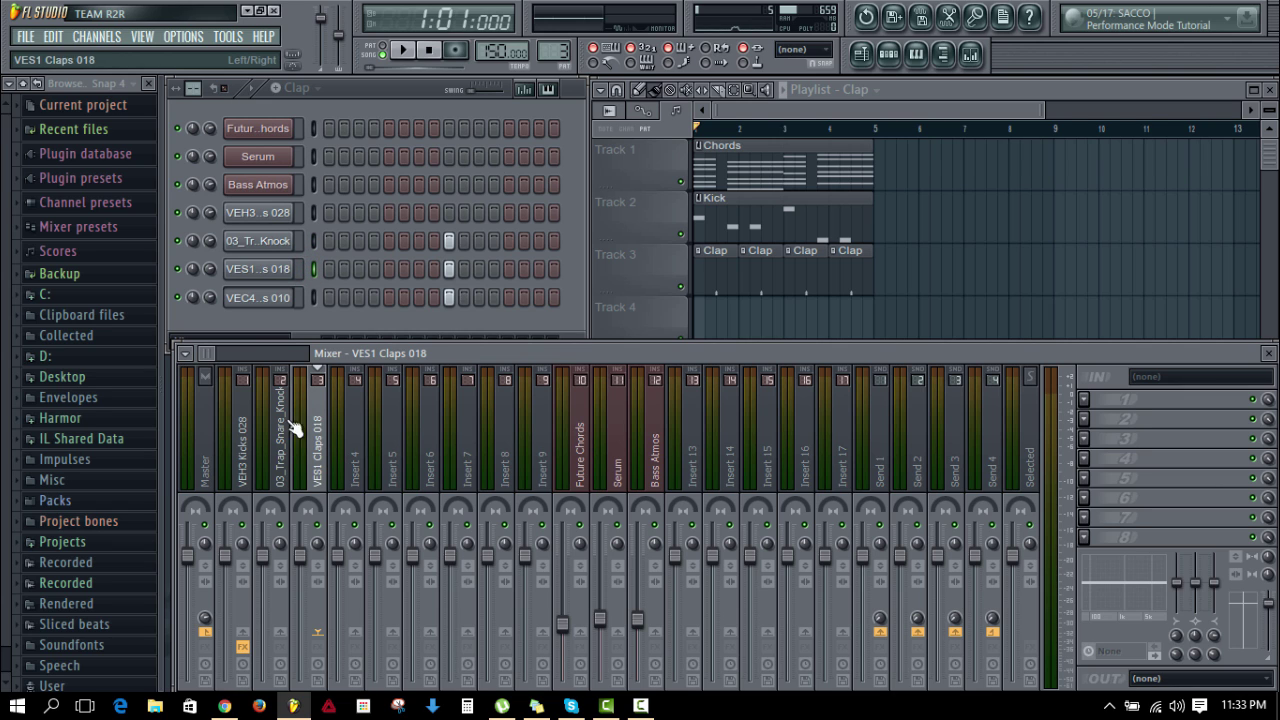
click(313, 297)
click(366, 466)
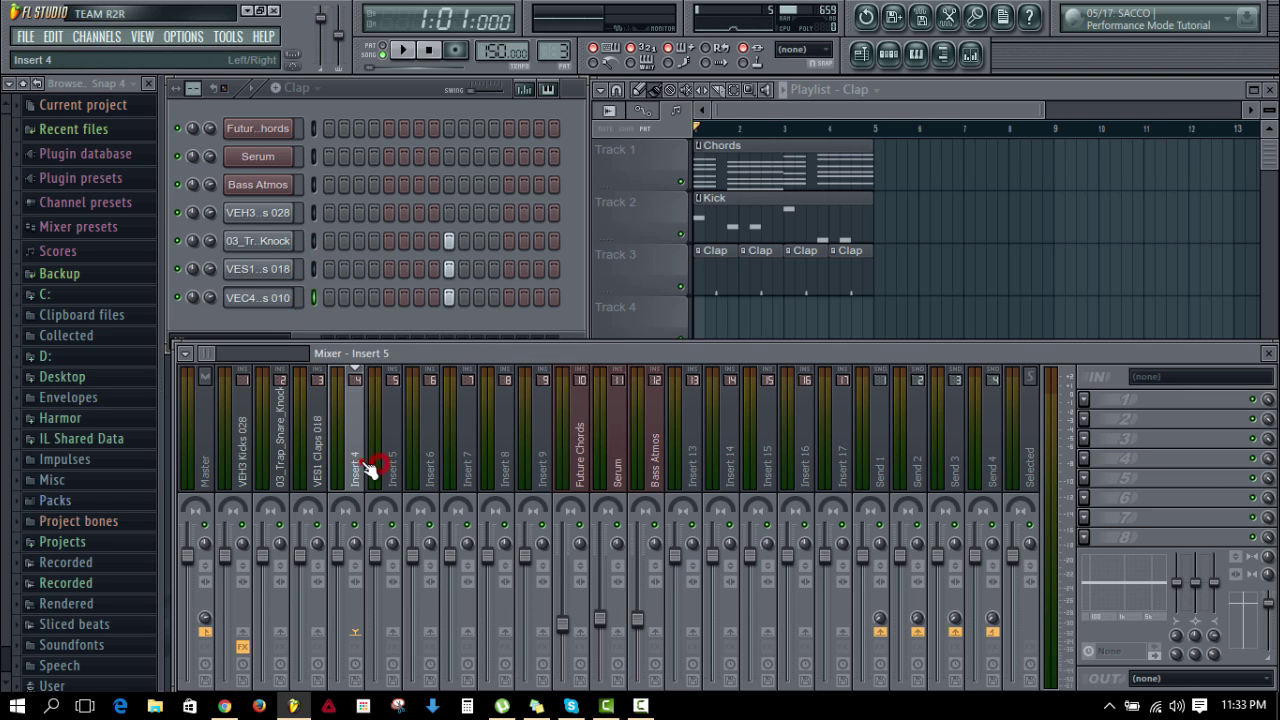
key(ctrl+l)
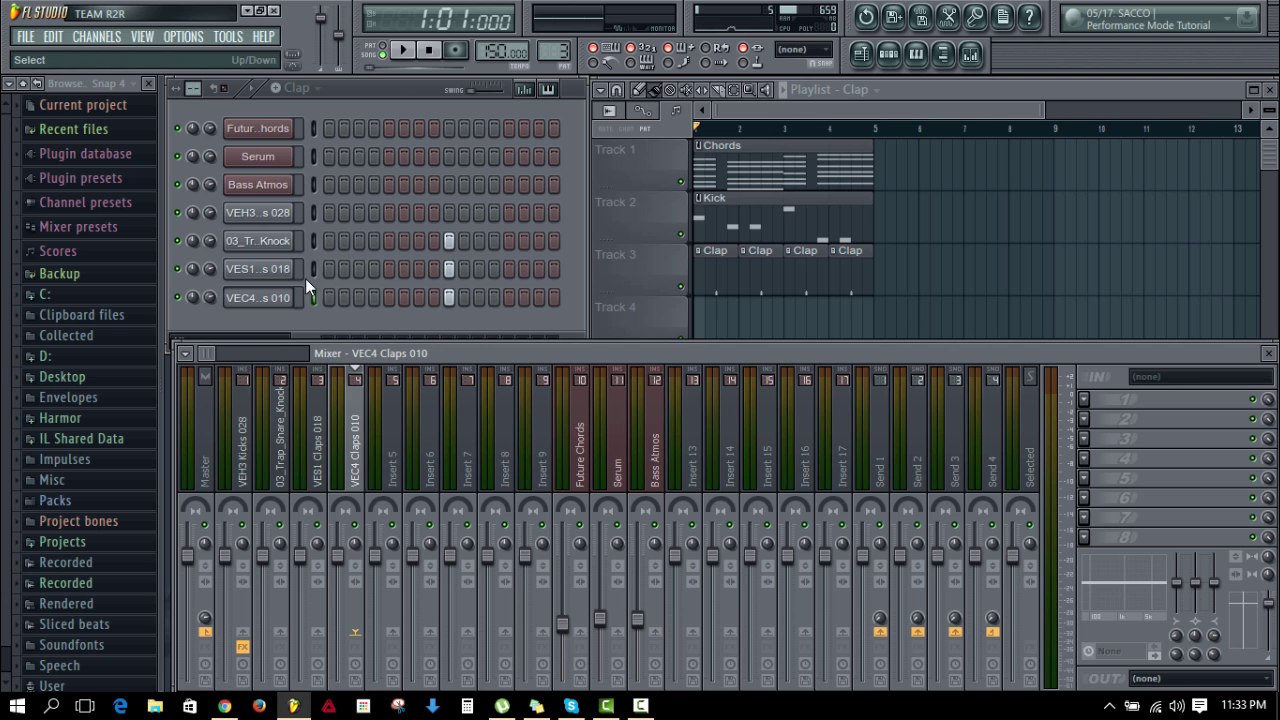
Step: Audition the snare and both clap samples individually and play them together in pattern mode
click(292, 244)
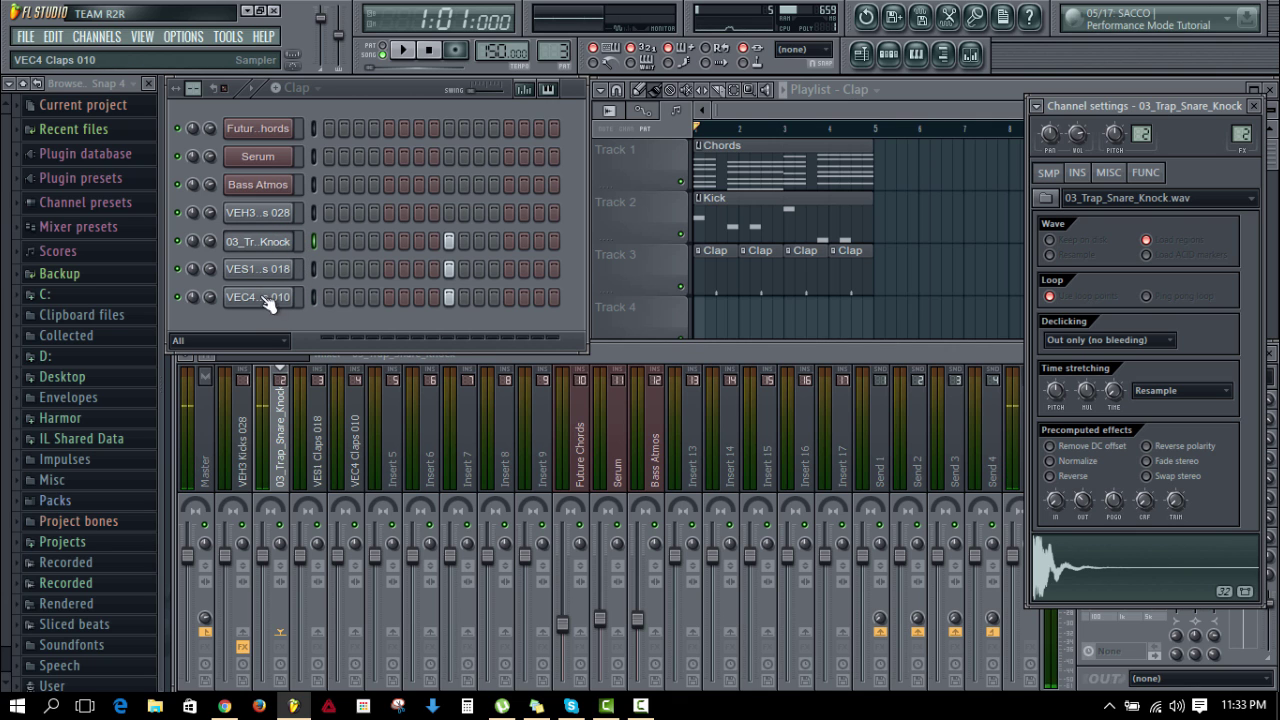
click(268, 270)
click(262, 297)
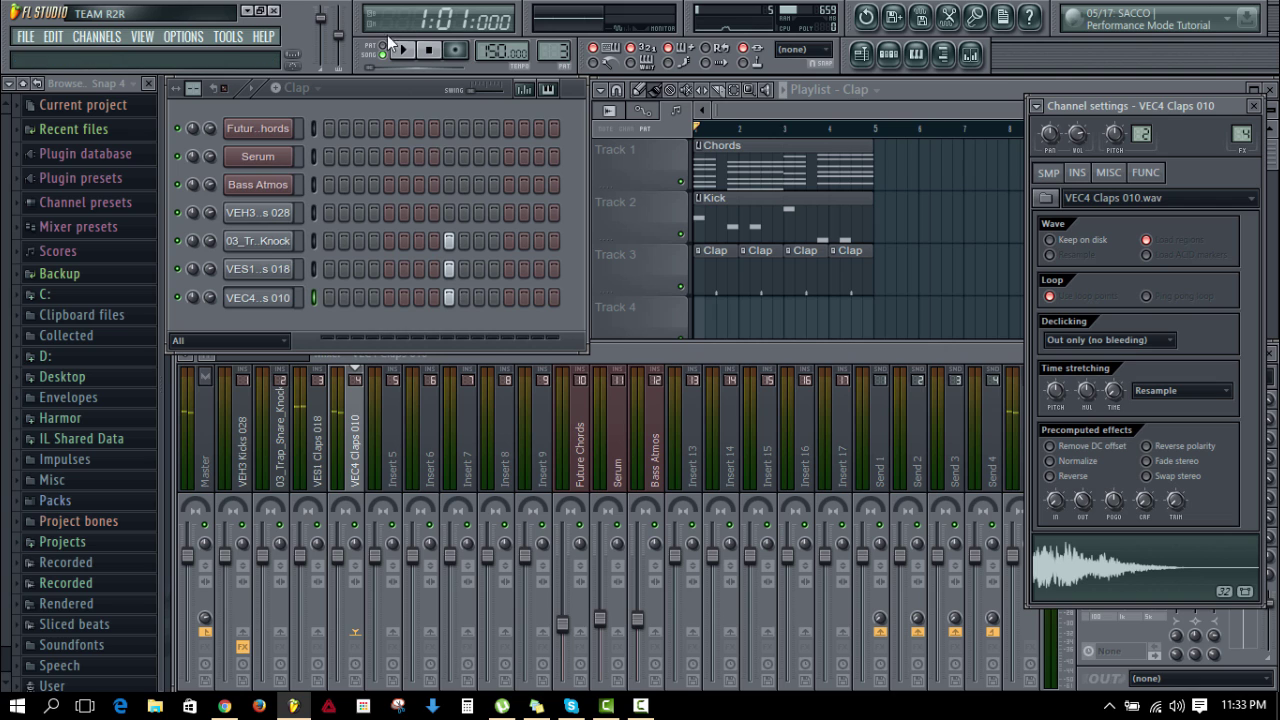
key(space)
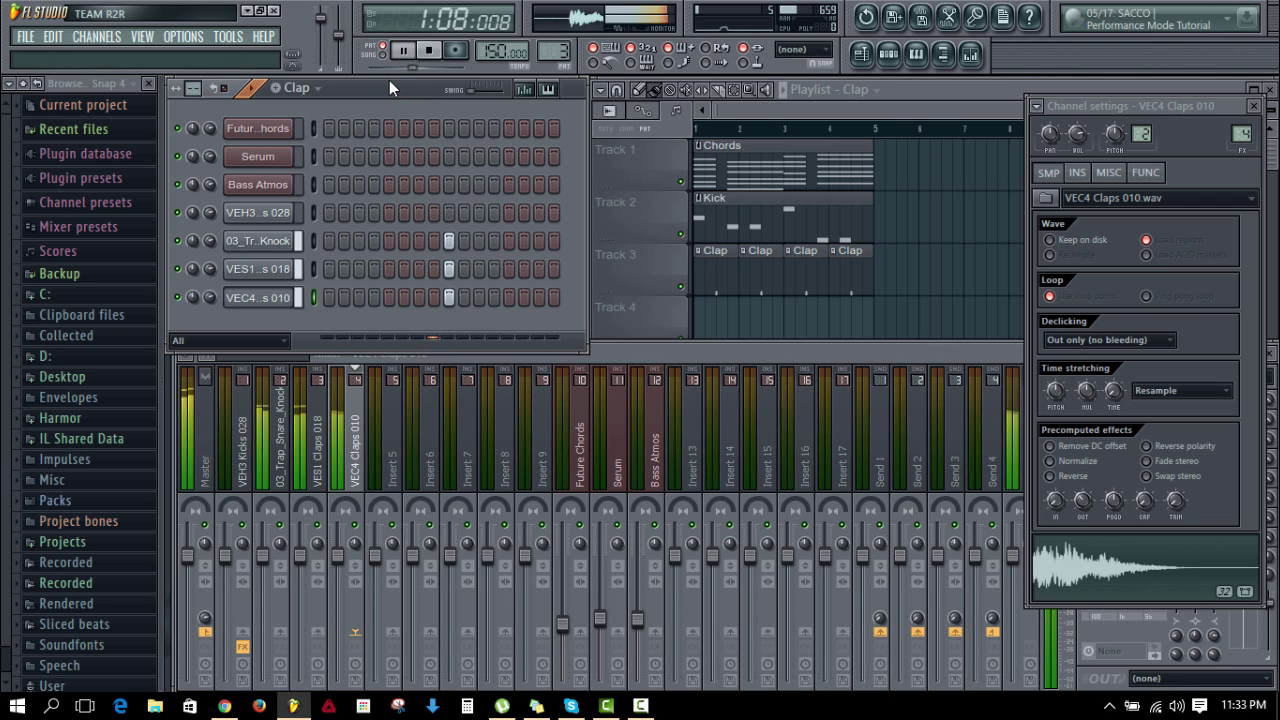
key(space)
Step: Lower the mixer faders of the snare and both clap tracks while playing the pattern, setting VEC4 Claps 010 to about -5.7 dB
click(274, 470)
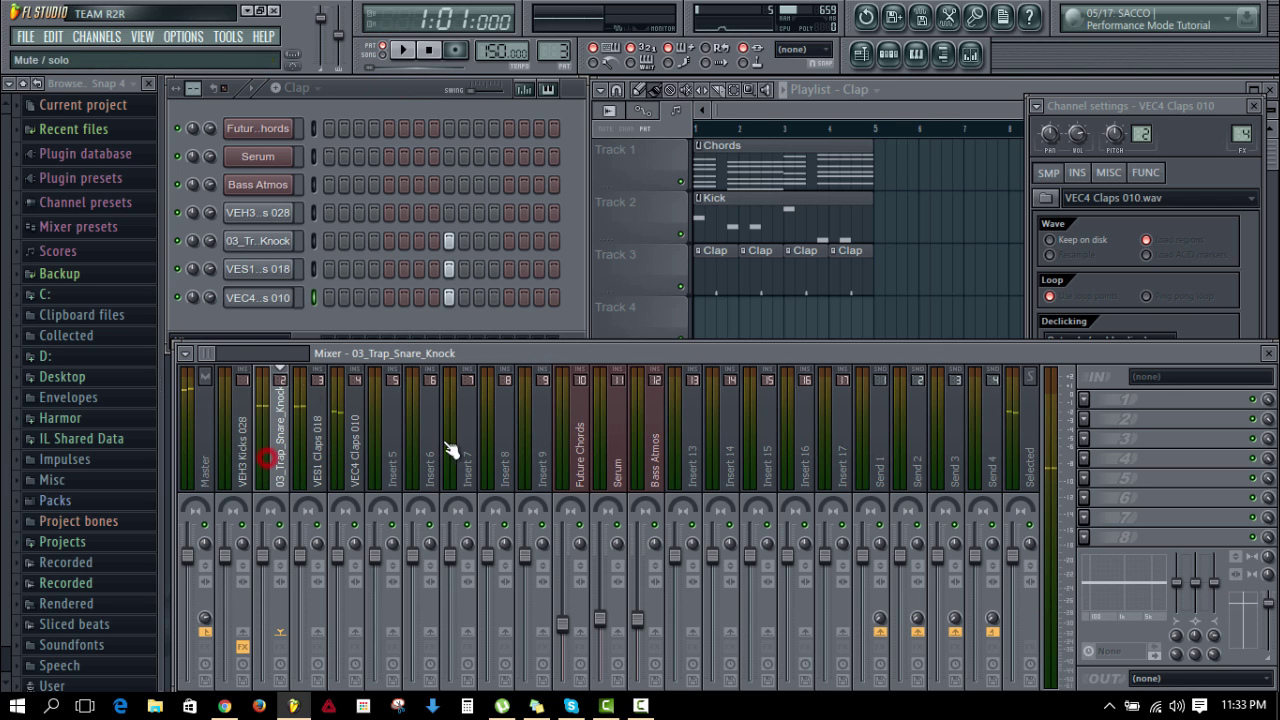
drag(261, 560, 349, 600)
key(space)
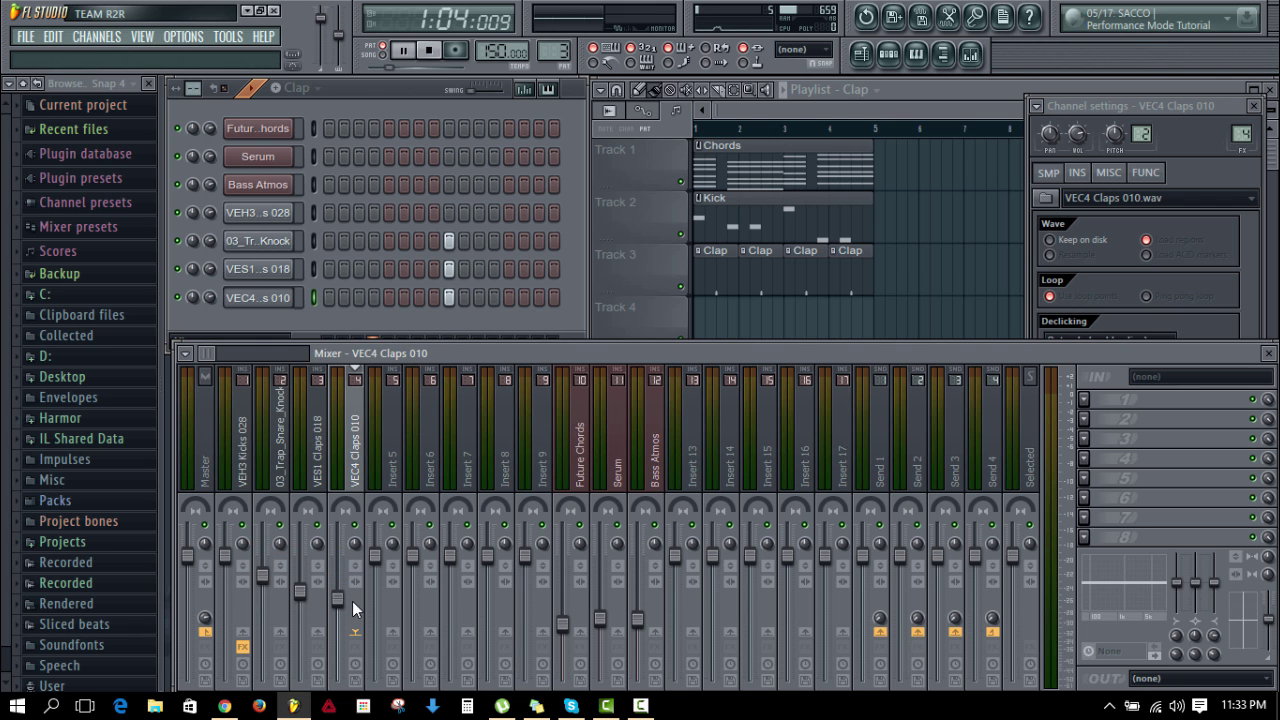
click(298, 596)
drag(263, 576, 338, 588)
click(299, 590)
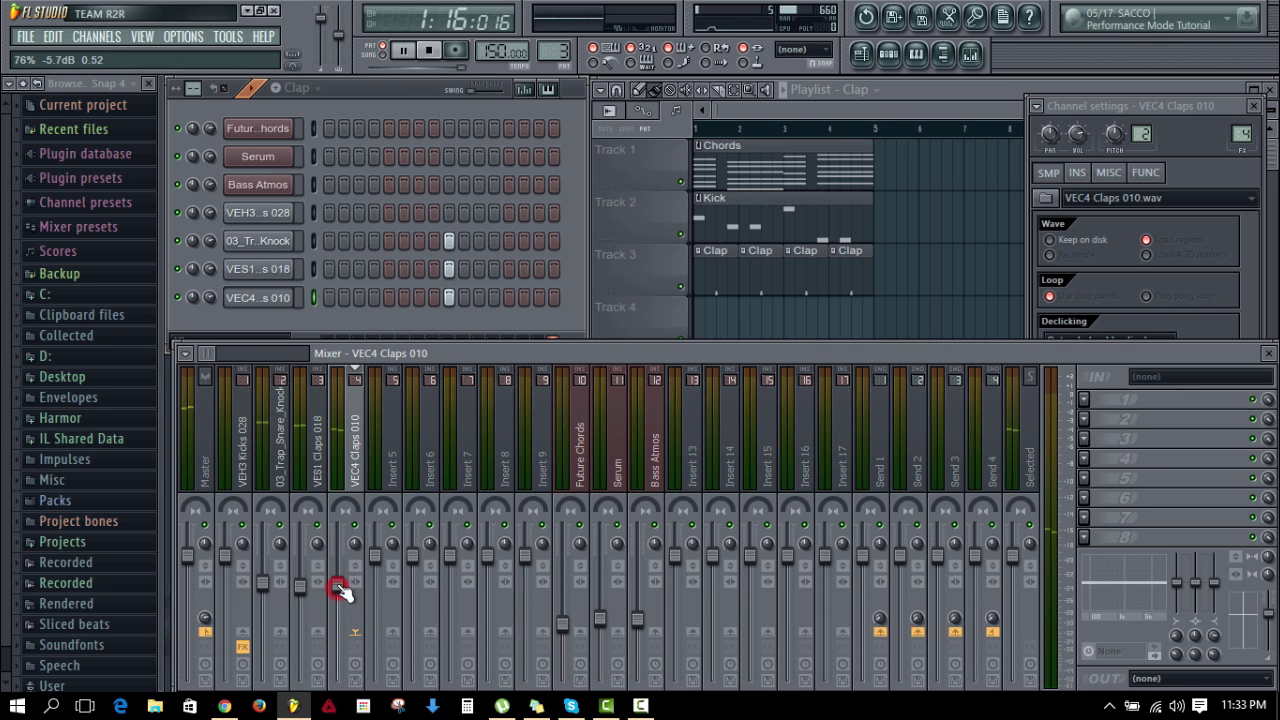
key(space)
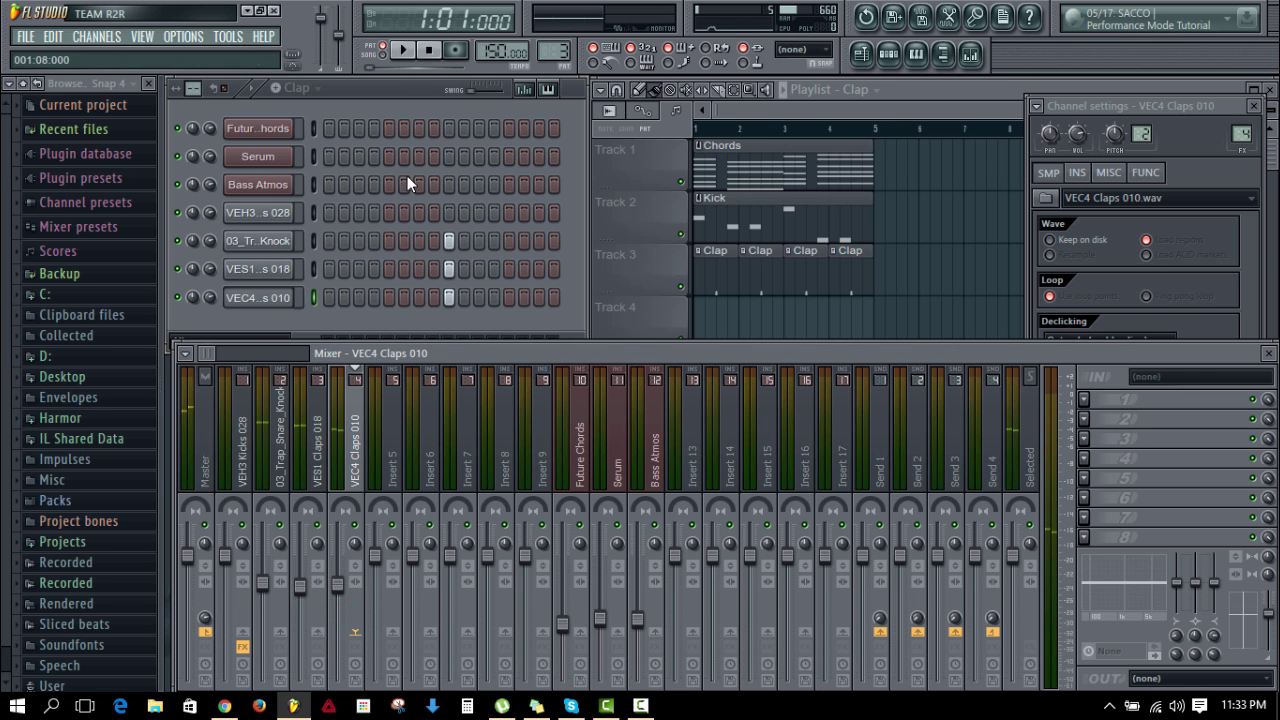
Step: Mute the VES1 Claps 018 and VEC4 Claps 010 channels and play the Clap pattern with only the snare
click(178, 297)
click(177, 269)
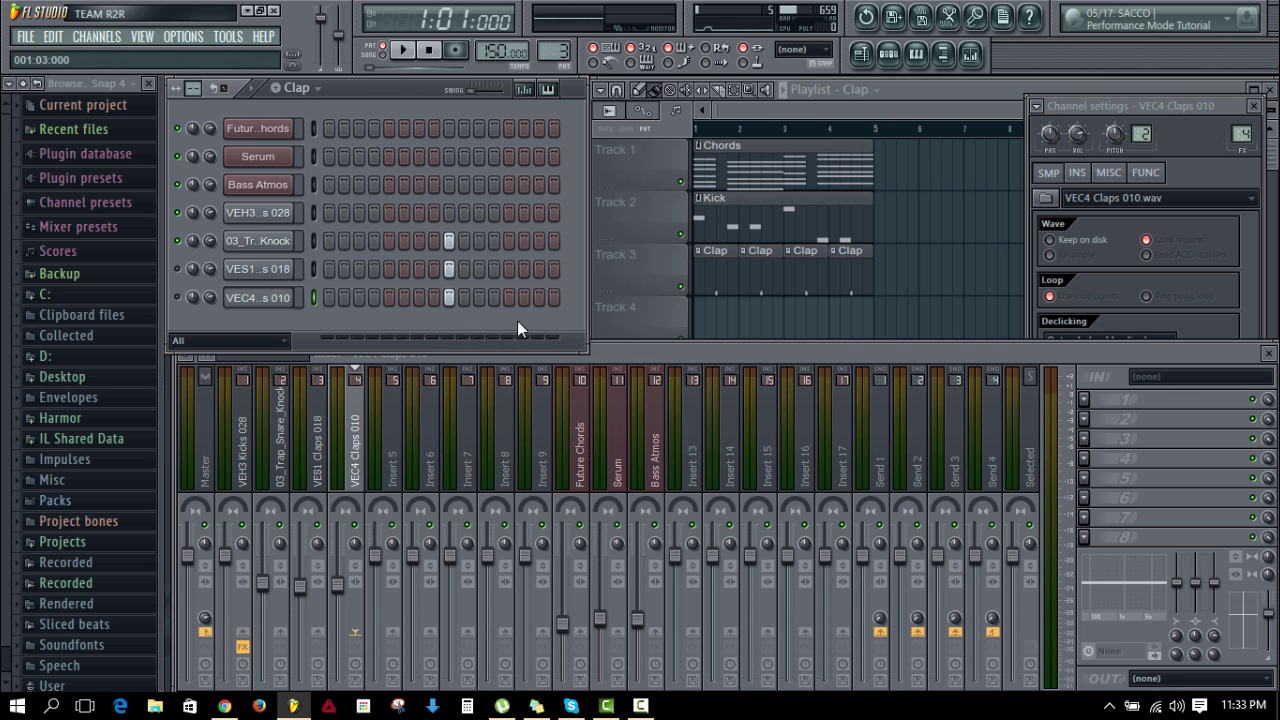
click(657, 353)
click(283, 458)
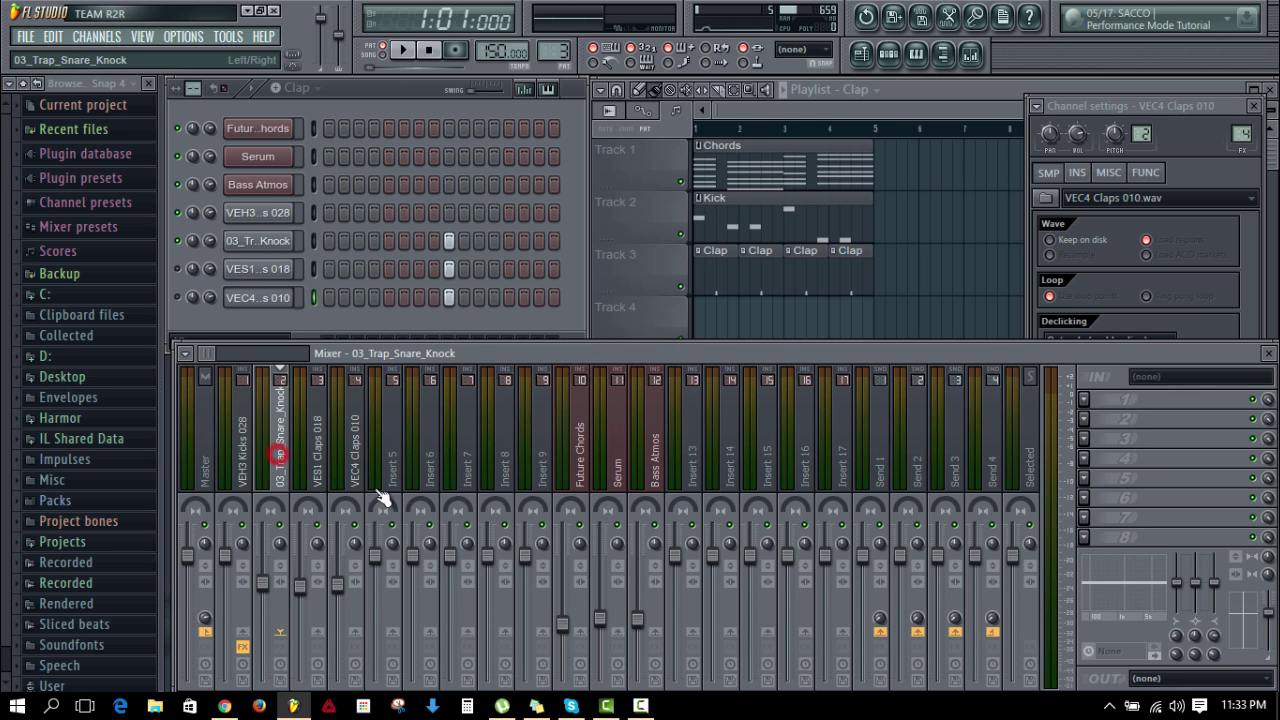
key(space)
key(space)
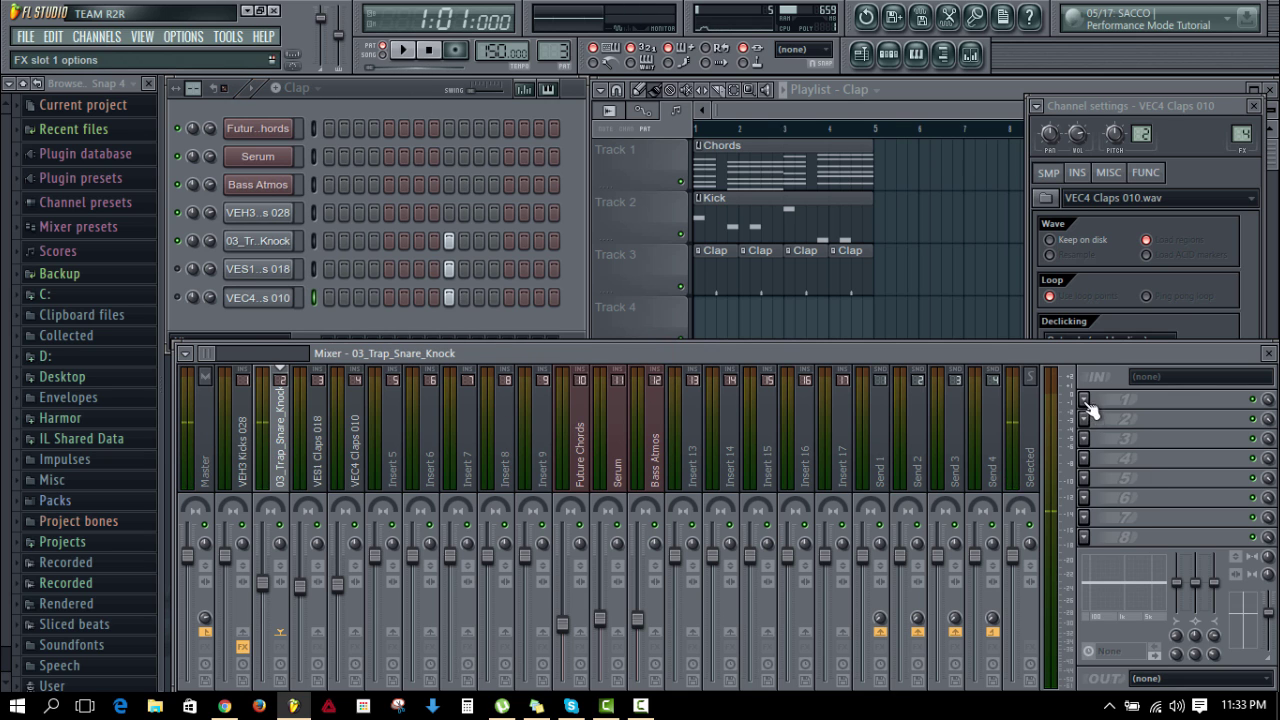
Step: Add Fruity Parametric EQ 2 to the first slot of the 03_Trap_Snare_Knock track and pull band 1 fully down near 100 Hz
click(1085, 400)
click(1080, 160)
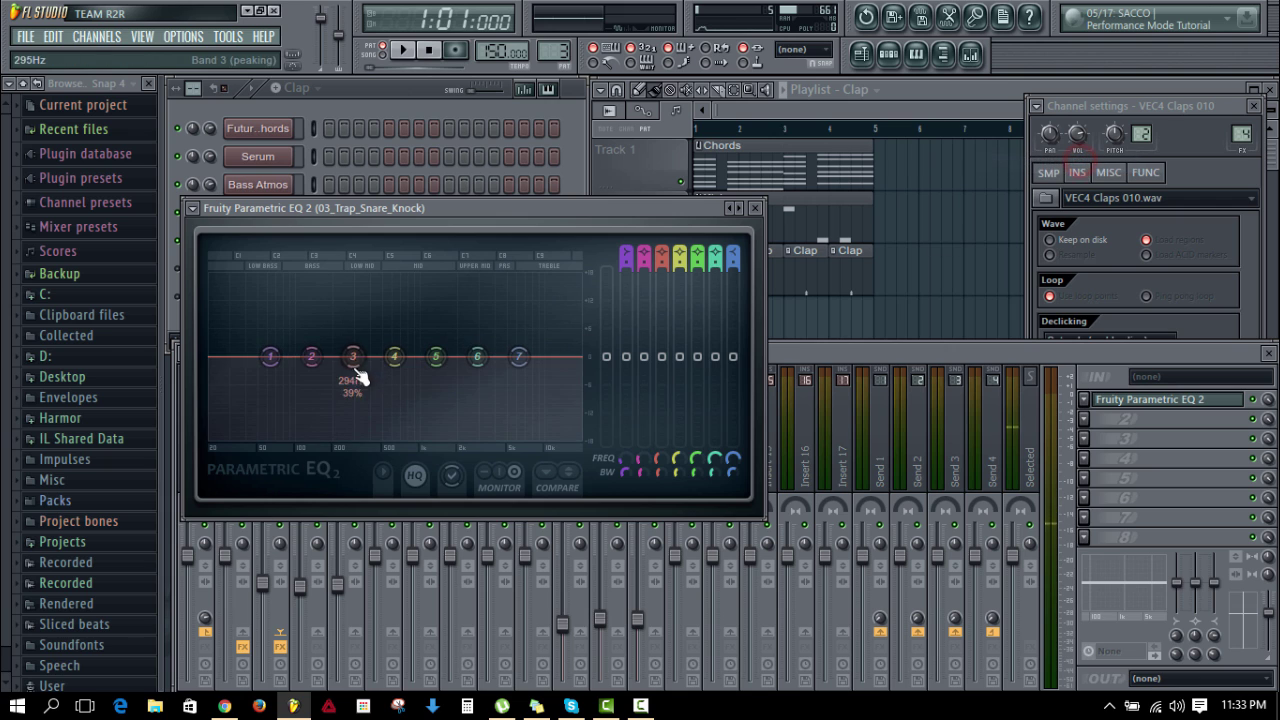
drag(270, 357, 297, 438)
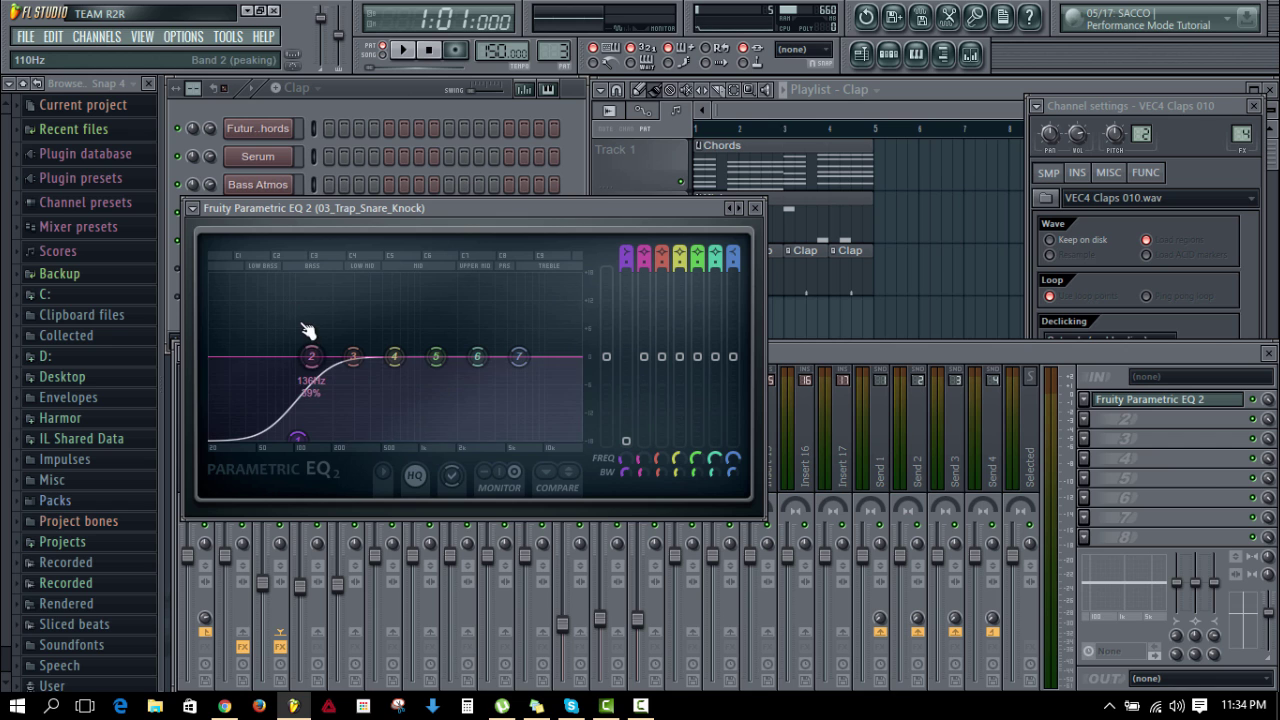
Step: Select the 03_Trap_Snare_Knock channel and audition the snare while viewing its spectrum in the EQ
key(q)
click(649, 204)
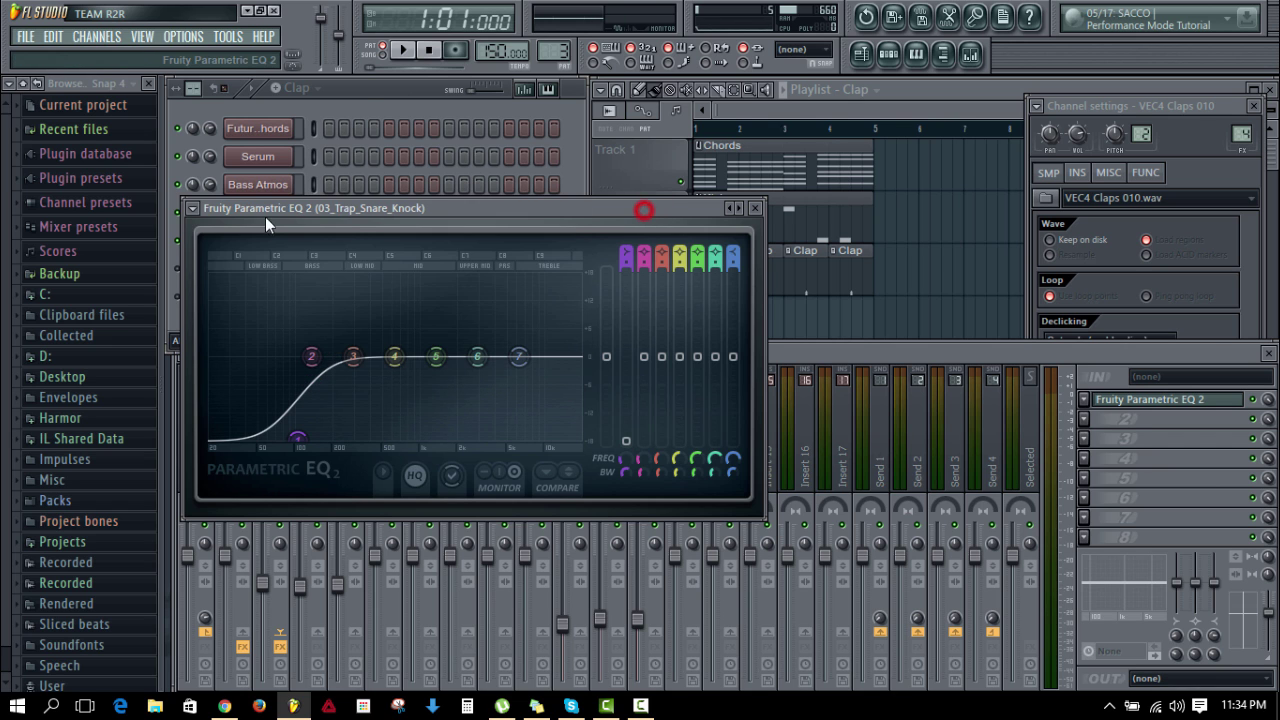
click(364, 94)
click(270, 240)
click(636, 212)
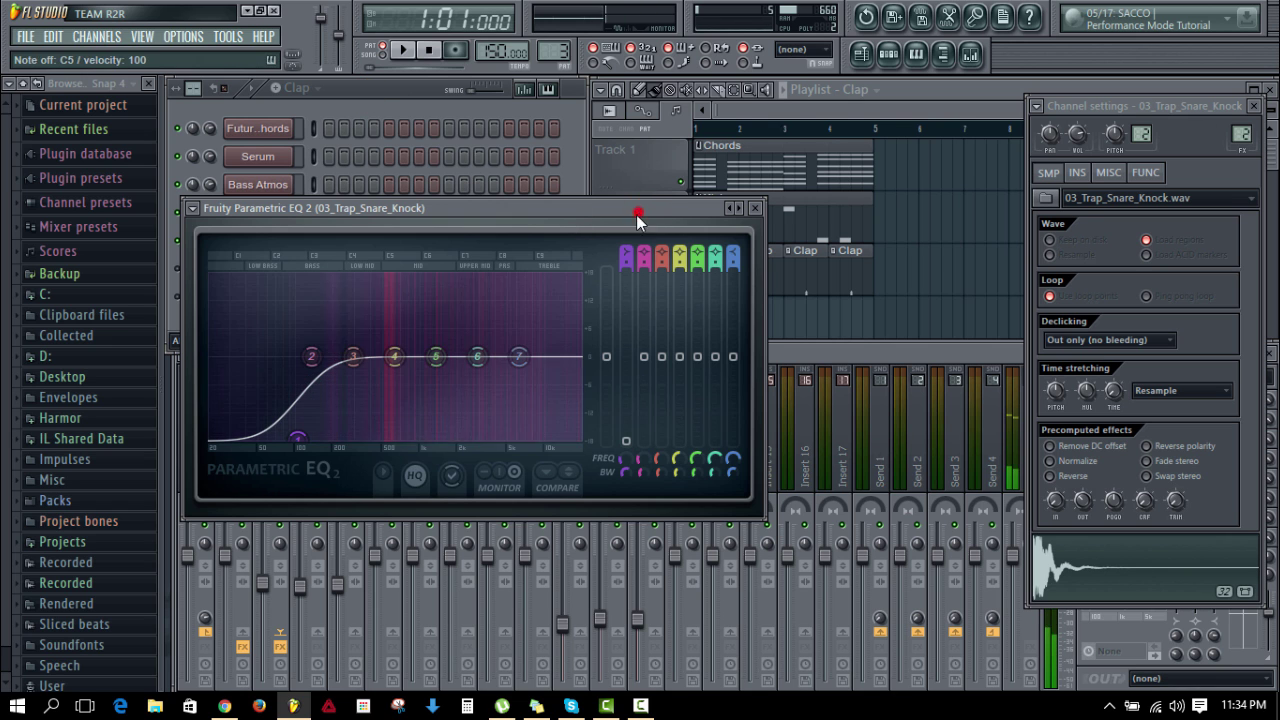
Step: Try moving band 1 up to 201 Hz and cutting band 2 to -17.7 dB at 133 Hz, and restore both bands
mouse_move(303, 447)
mouse_down()
mouse_move(342, 434)
mouse_move(311, 366)
mouse_move(310, 437)
mouse_up()
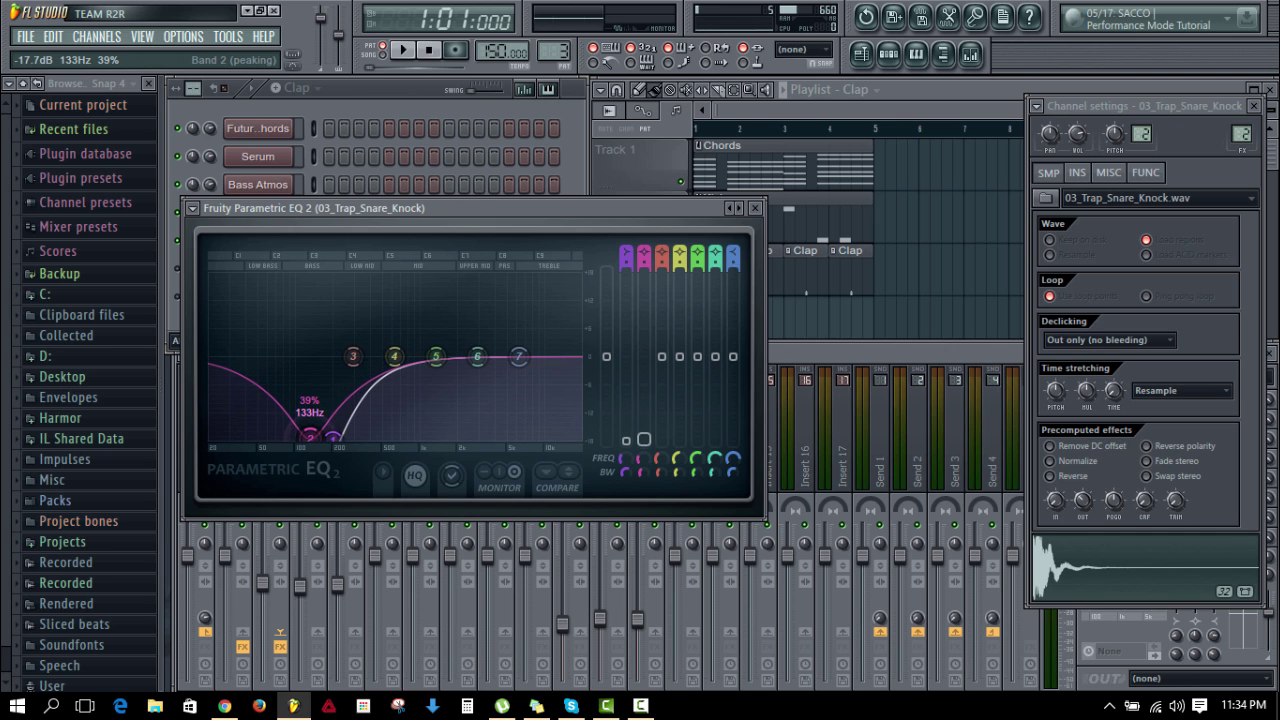
right_click(312, 437)
click(339, 471)
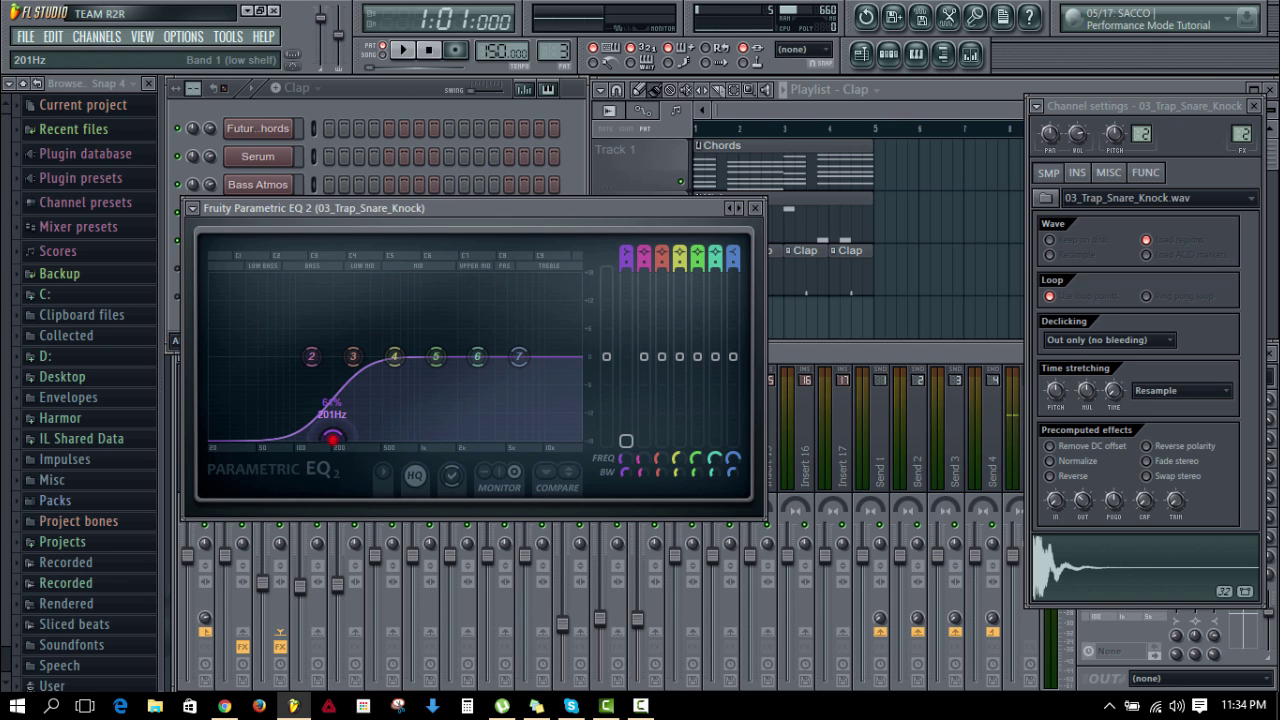
drag(332, 437, 297, 437)
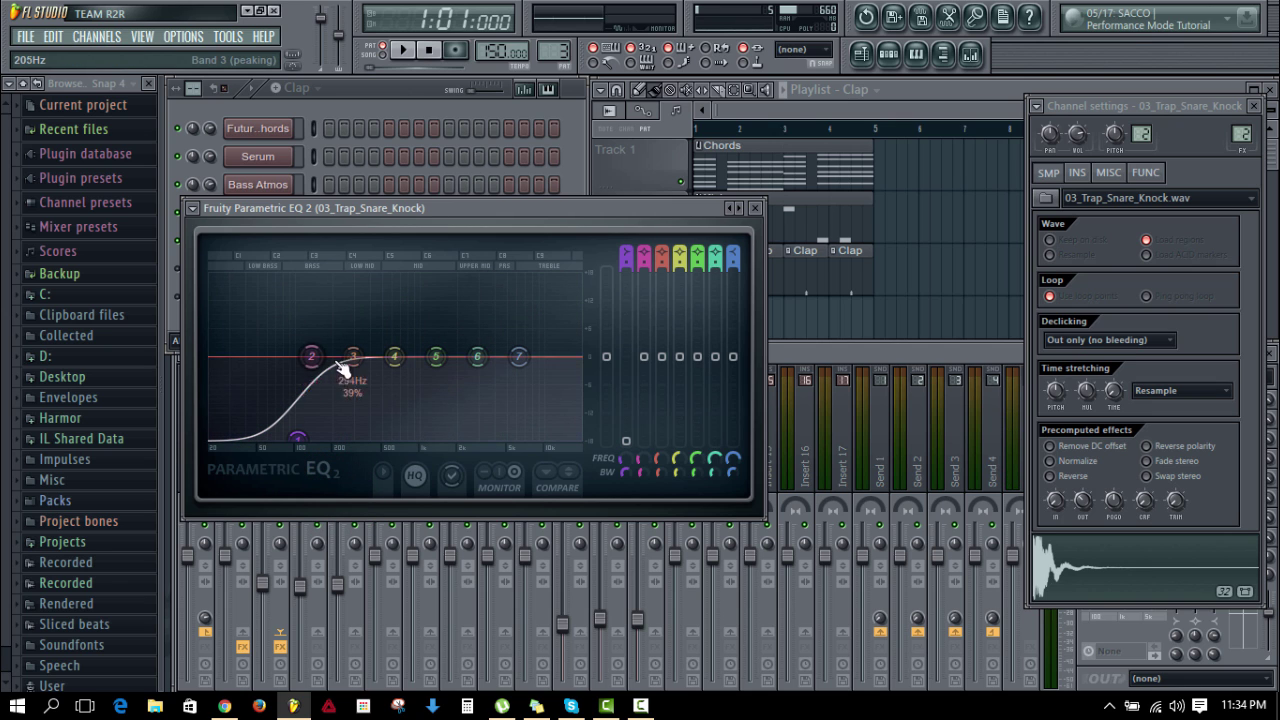
Step: Pull band 2 of the snare's EQ fully down at 20 Hz to deepen the low cut, auditioning the sound
drag(312, 357, 257, 384)
key(q)
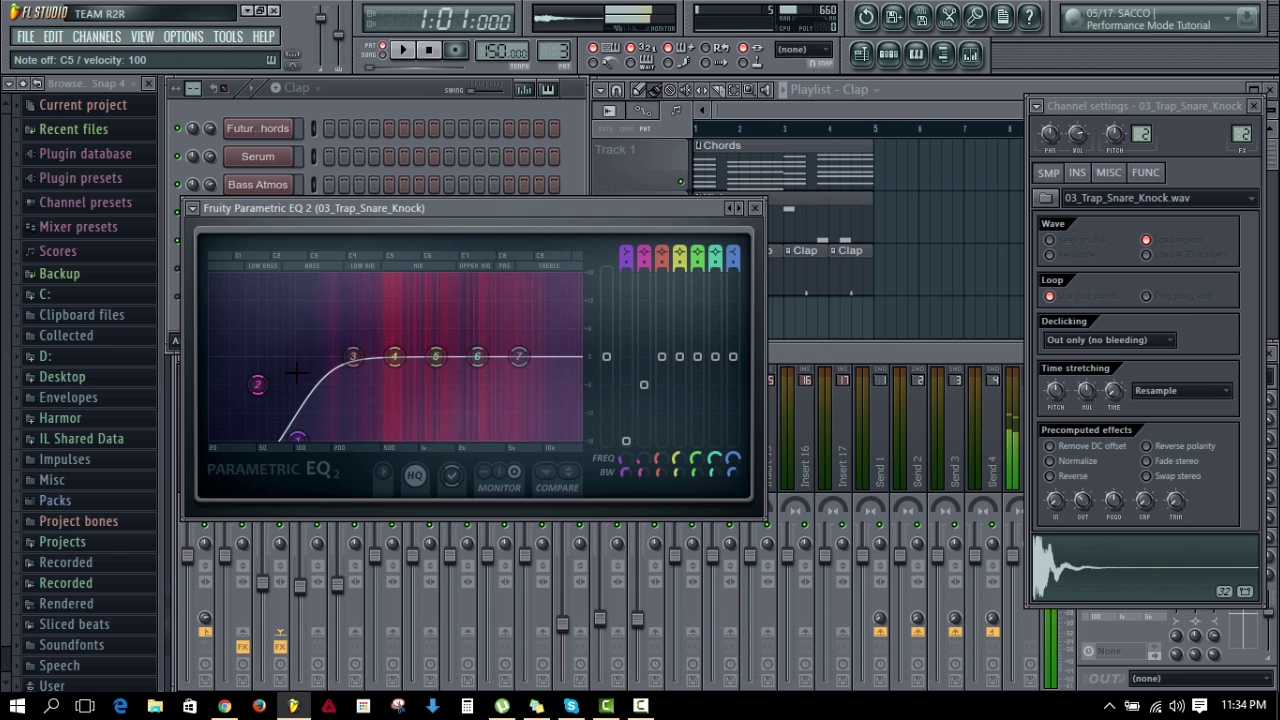
drag(258, 386, 201, 437)
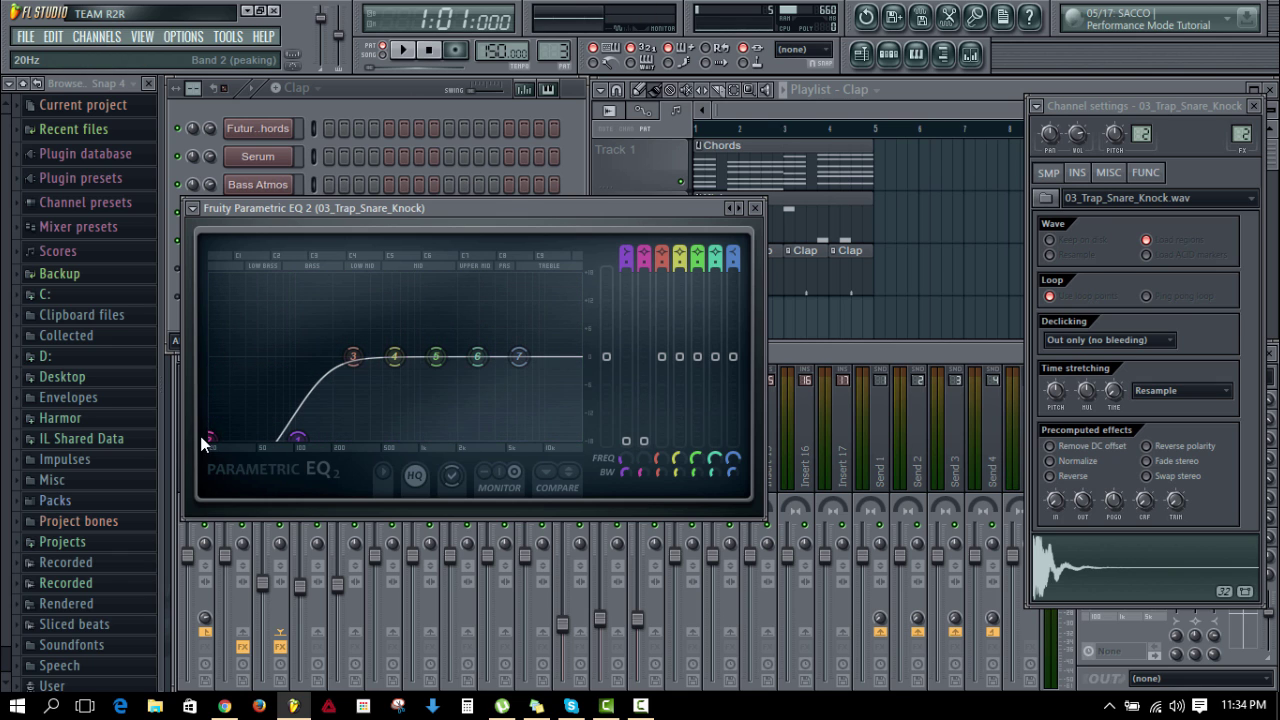
key(q)
key(q)
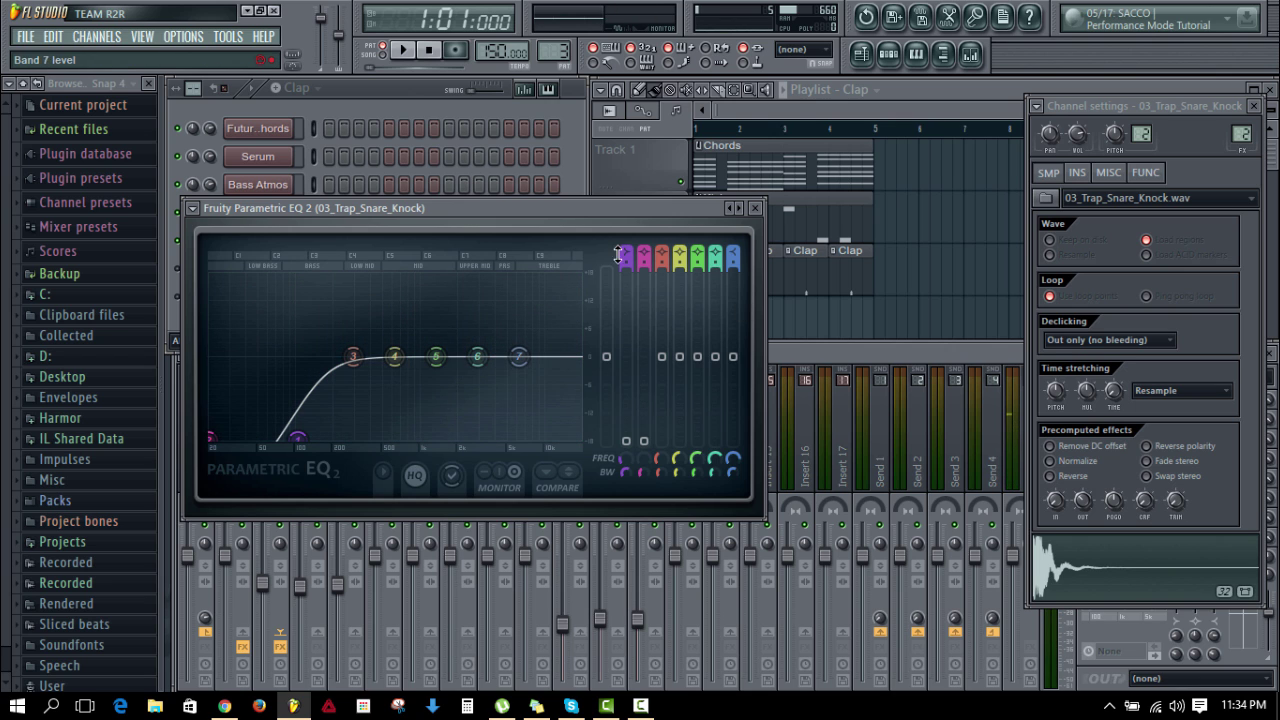
Step: Set band 7 of the snare's EQ to Steep 8 order and pull it fully down at the spectrum's top end
right_click(524, 362)
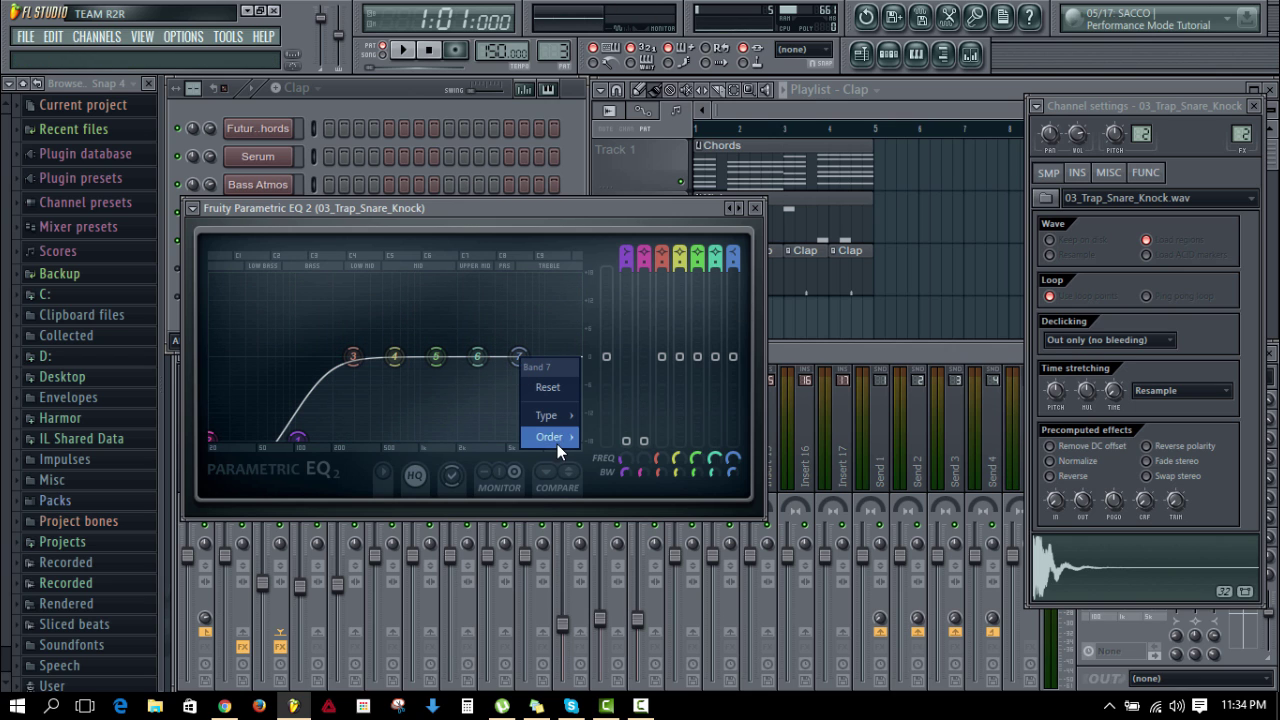
mouse_move(555, 439)
click(609, 437)
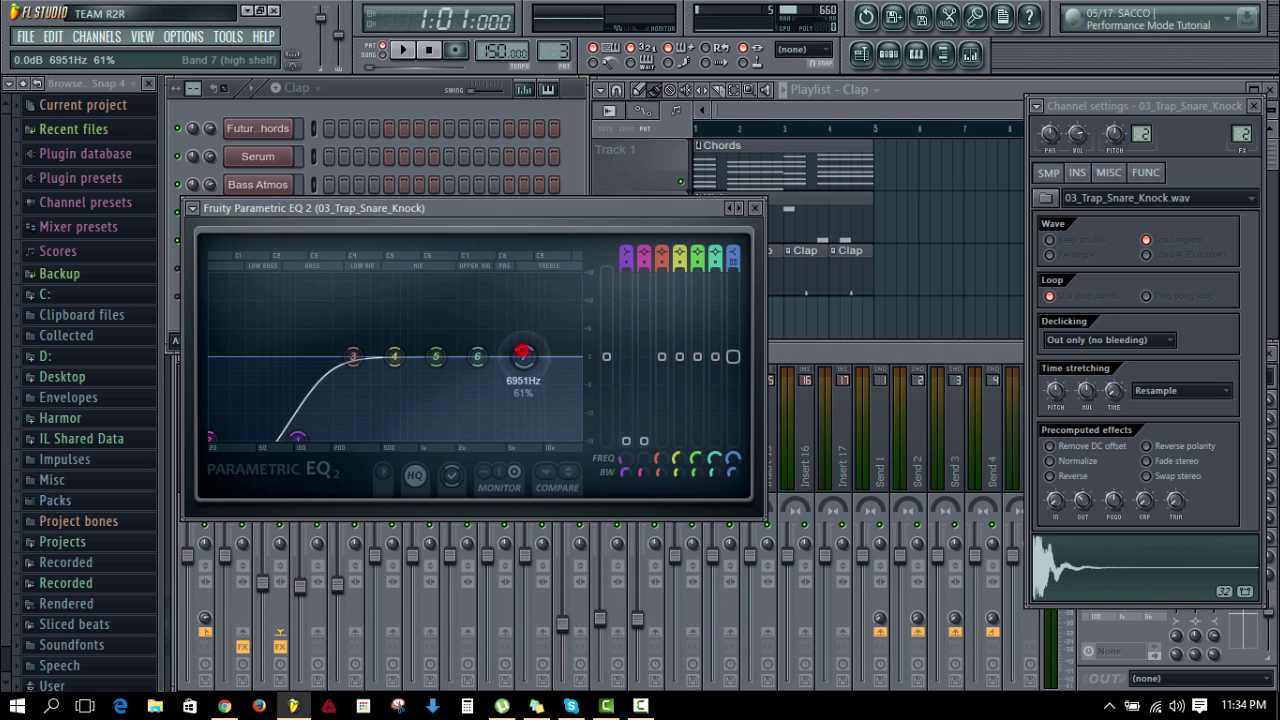
drag(523, 354, 592, 450)
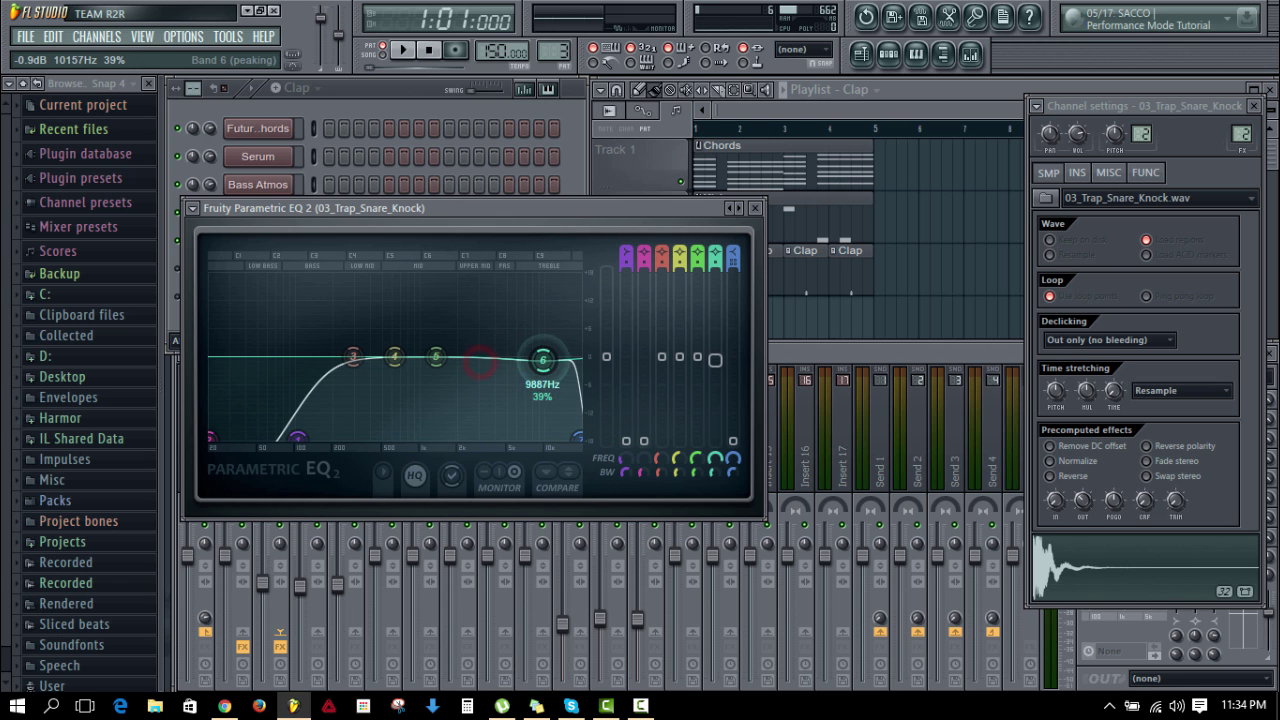
Step: Boost band 6 of the snare's EQ near 10.9 kHz and band 5 more gently near 4.7 kHz, auditioning the snare
drag(542, 359, 547, 325)
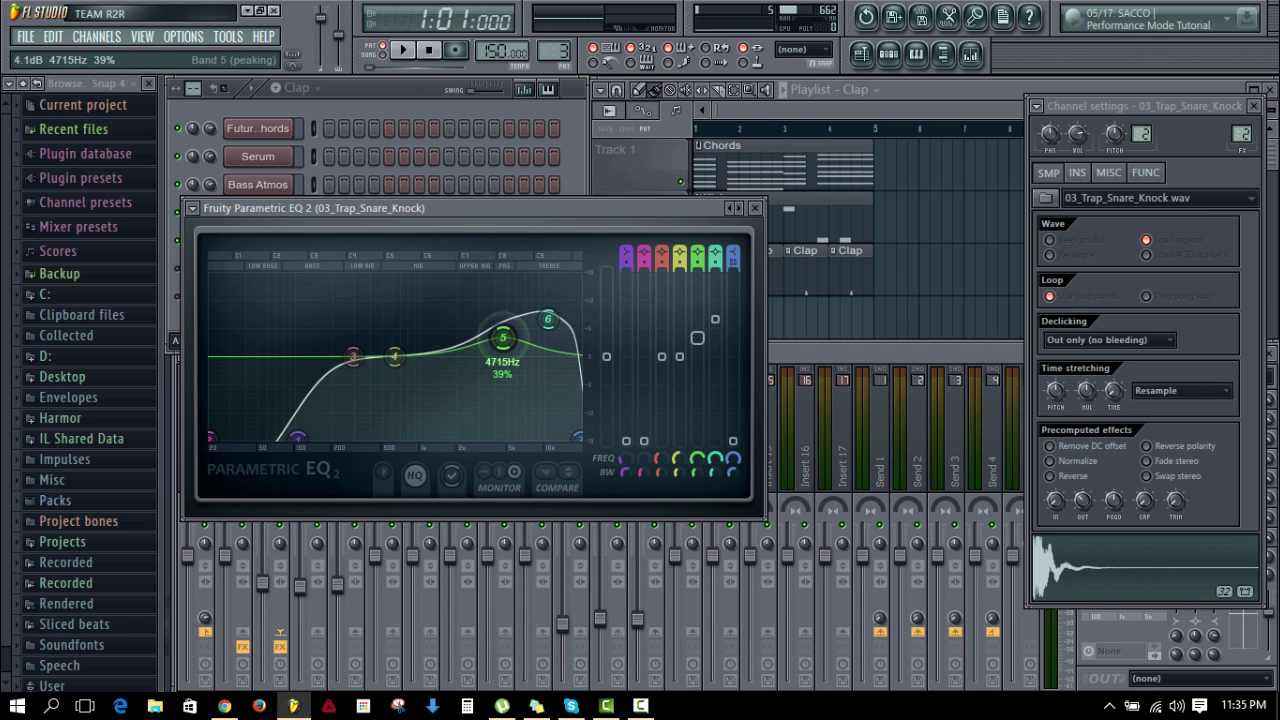
key(z)
key(z)
key(z)
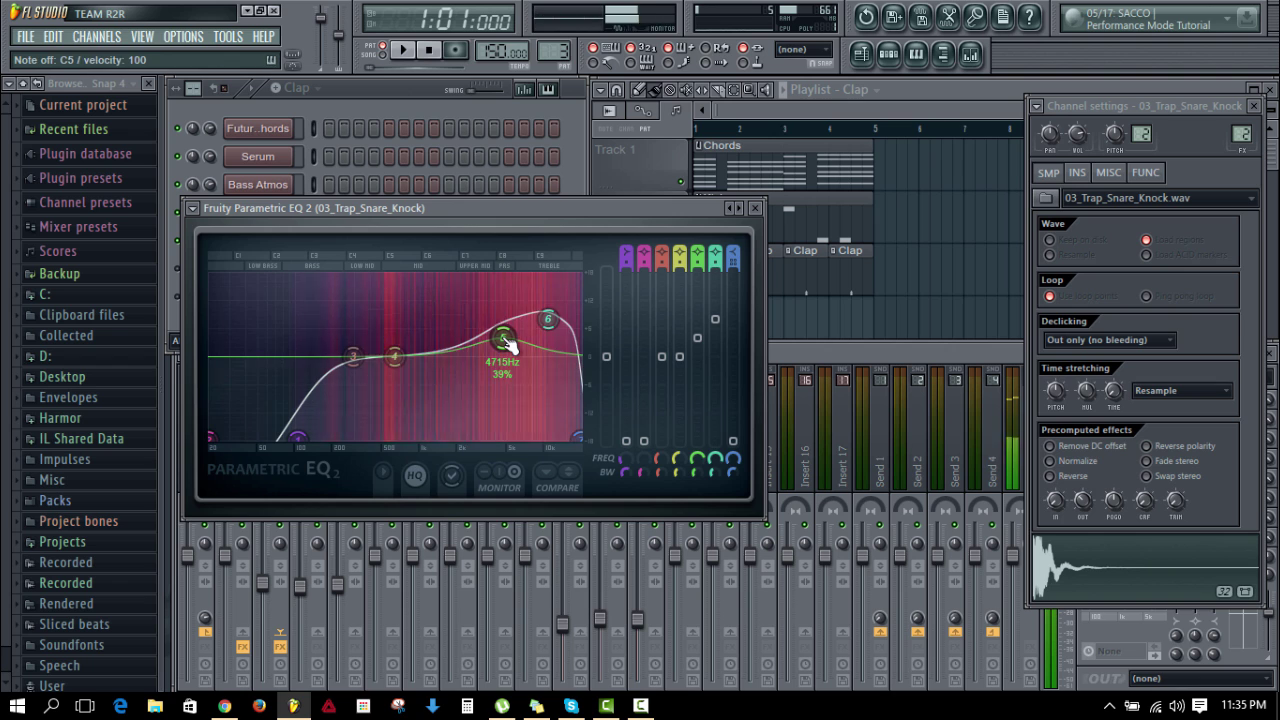
drag(502, 338, 547, 327)
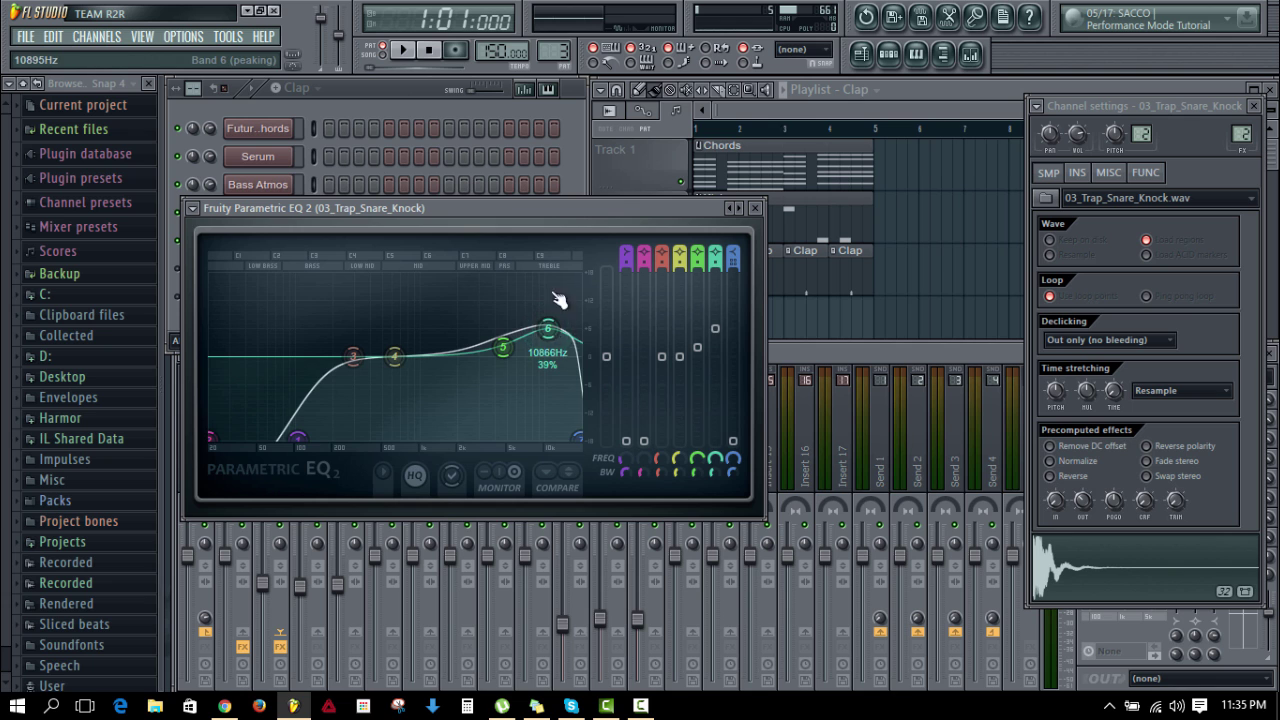
key(z)
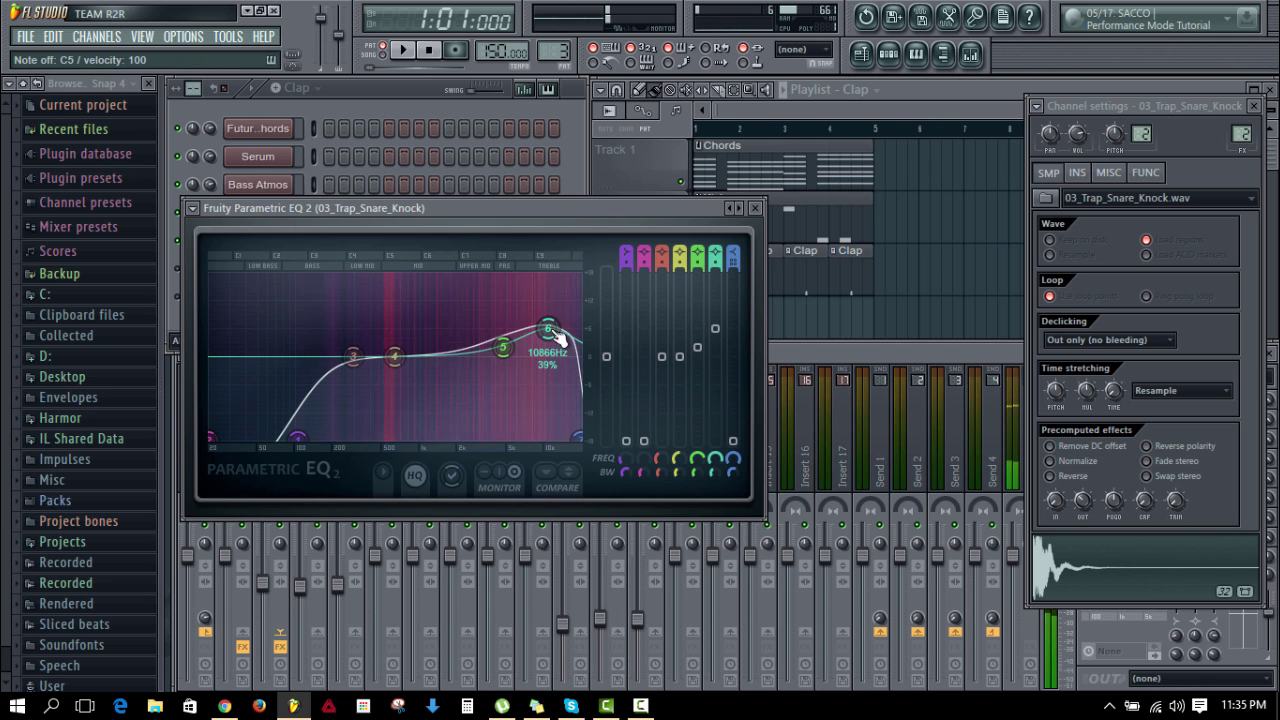
Step: Add Fruity Reeverb 2 to the second effect slot of the 03_Trap_Snare_Knock track and move its window clear of the mixer's effect slots
click(845, 353)
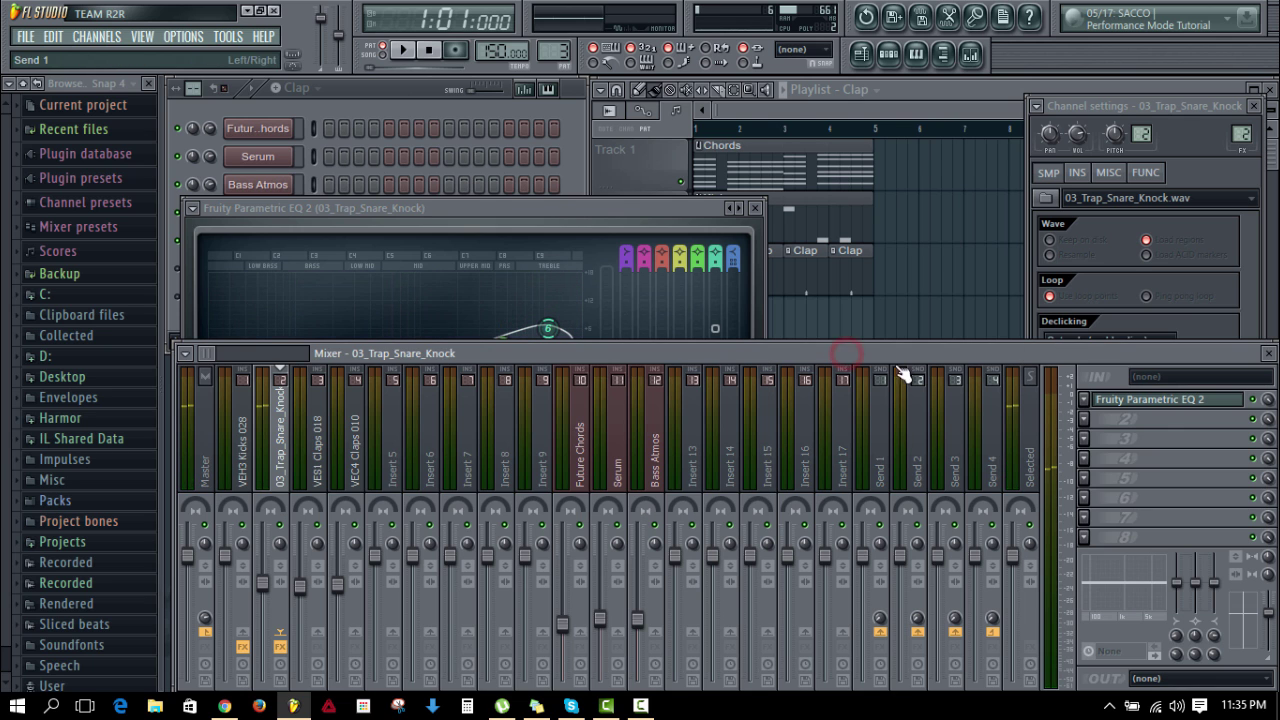
click(1085, 438)
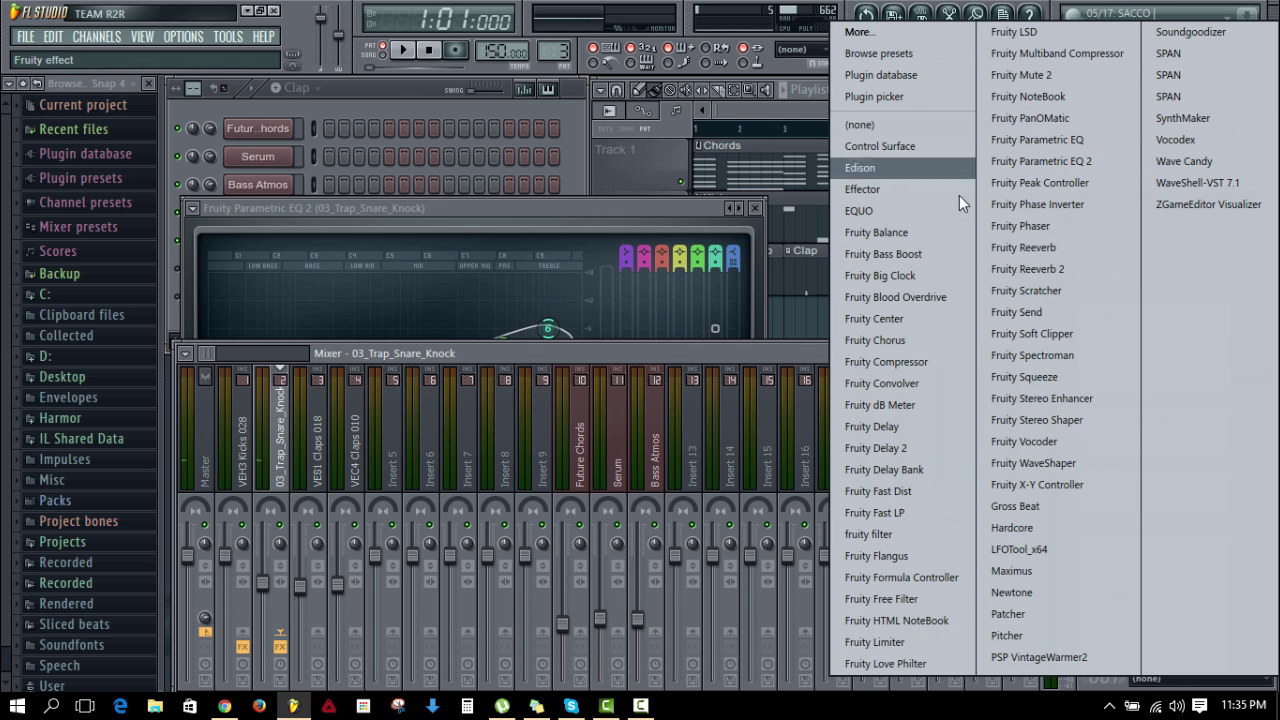
click(1059, 270)
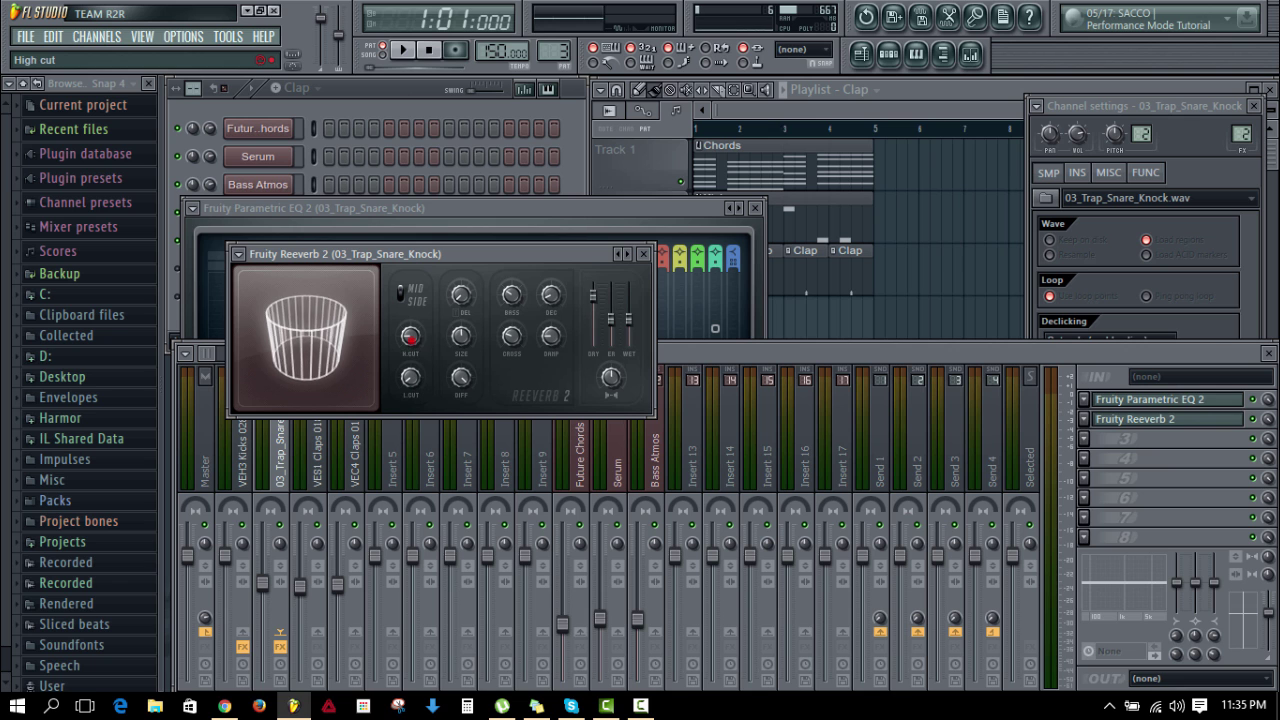
click(468, 246)
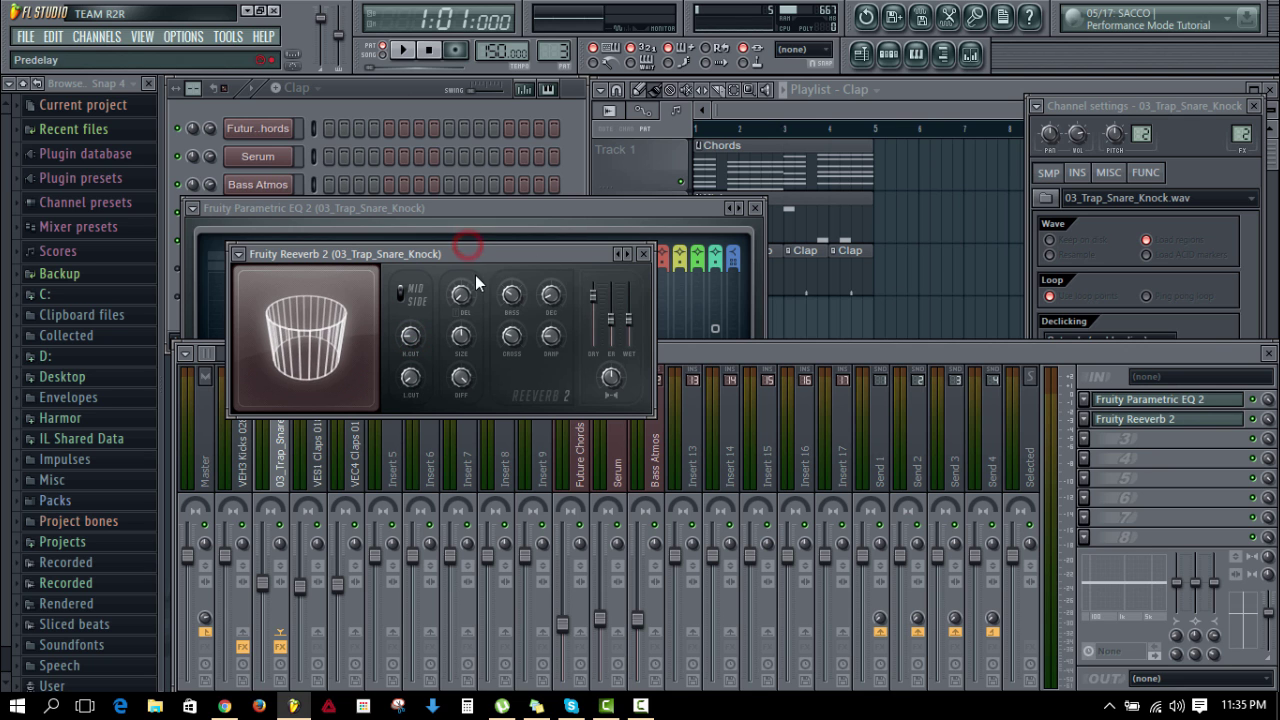
drag(488, 250, 574, 216)
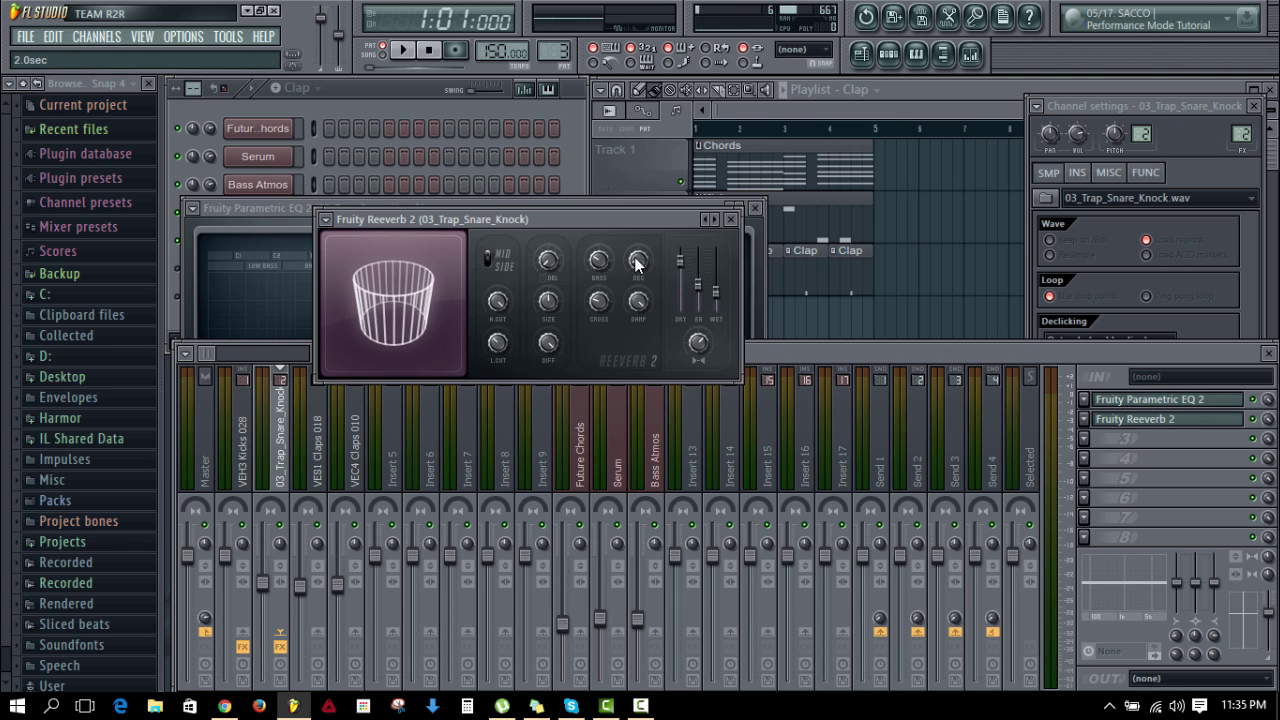
Step: Set the snare reverb's damping to 11.4 kHz while auditioning the snare
key(q)
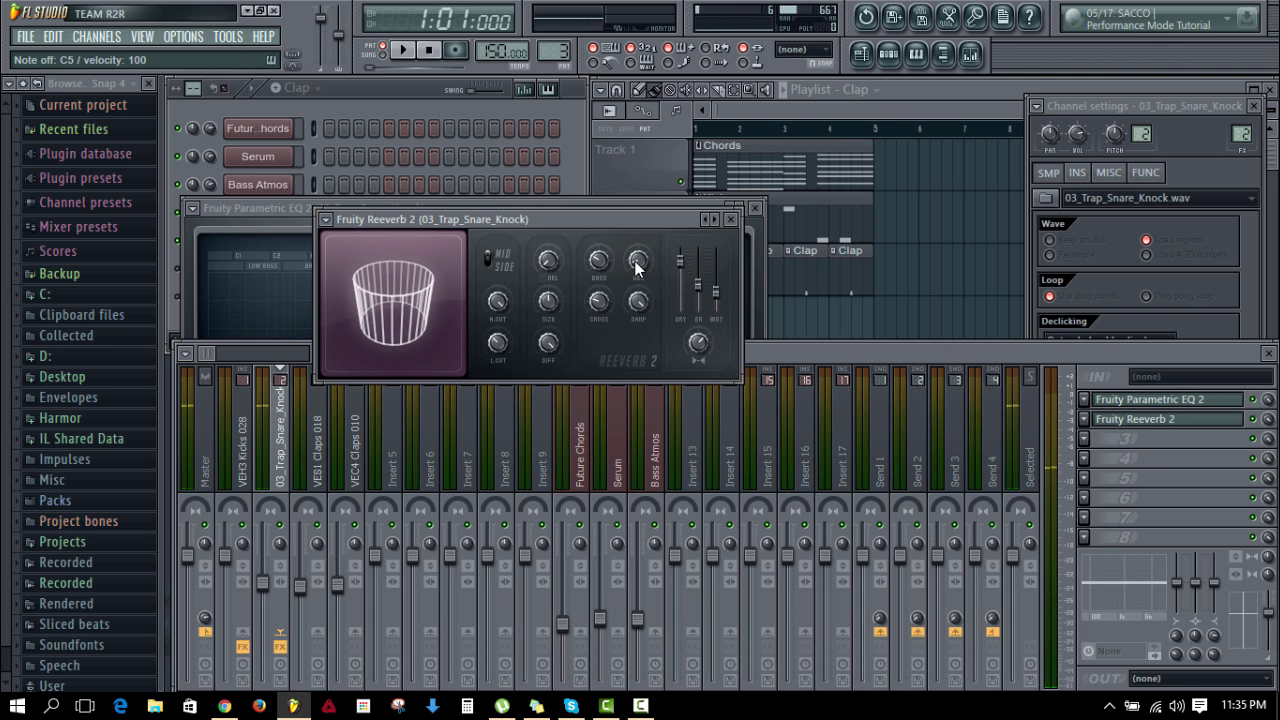
key(q)
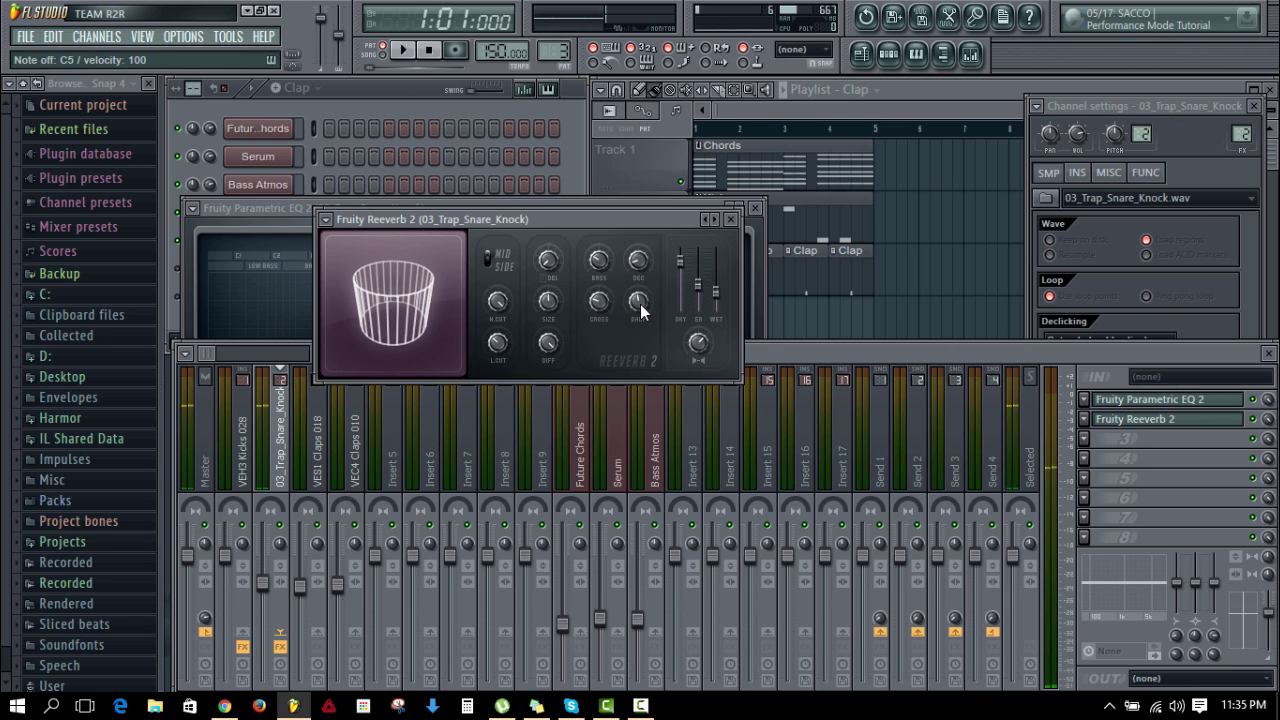
click(640, 304)
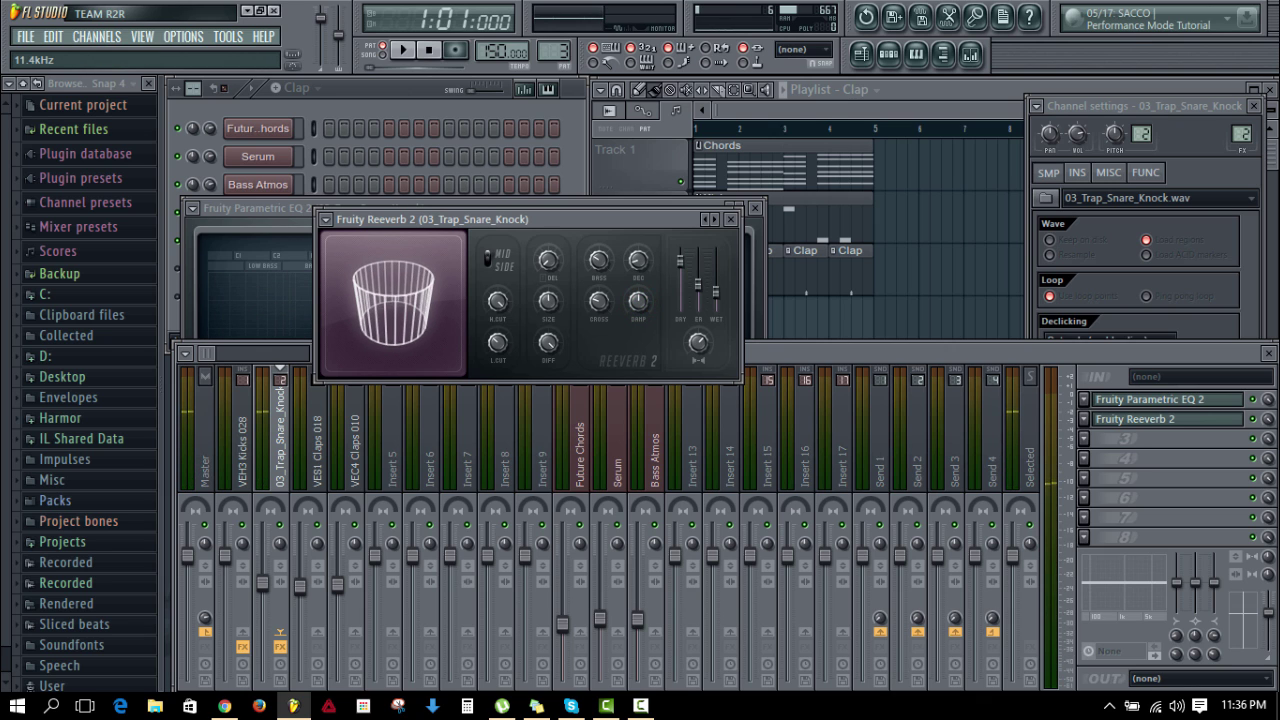
key(z)
key(z)
key(z)
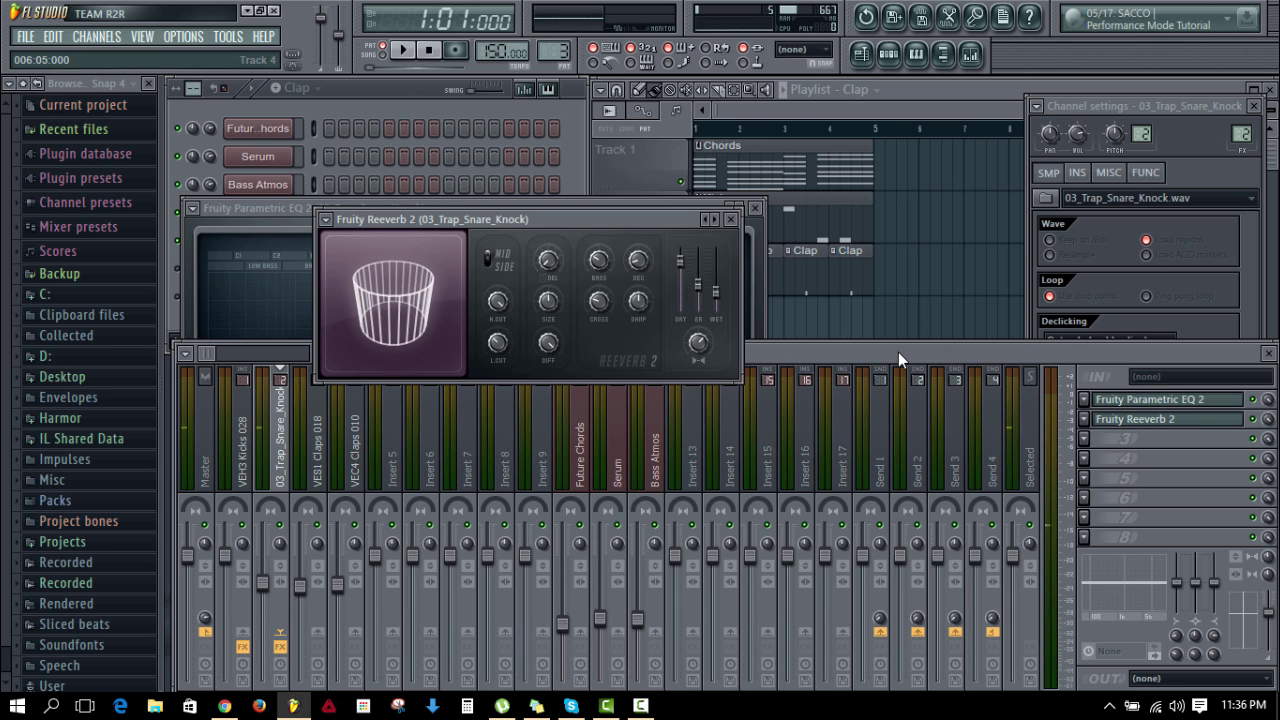
Step: Select the VES1 Claps 018 channel and add Fruity Parametric EQ 2 to its track's first effect slot
click(404, 90)
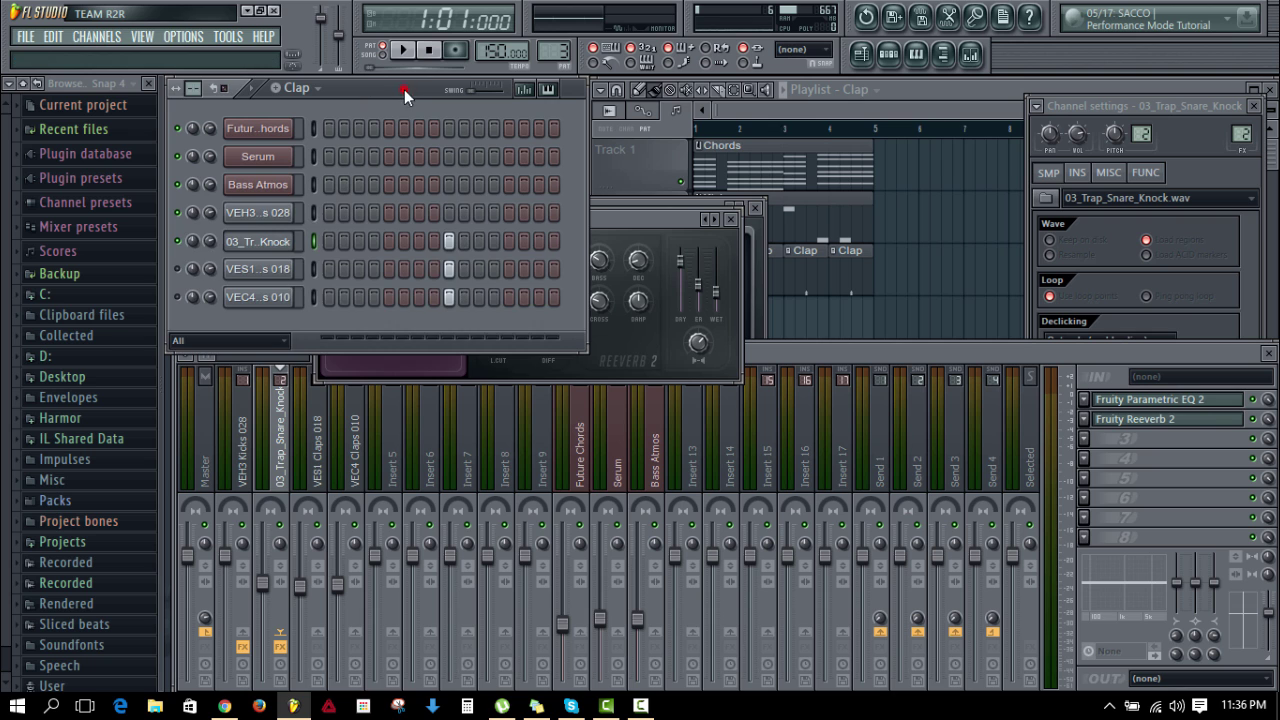
click(257, 269)
click(800, 352)
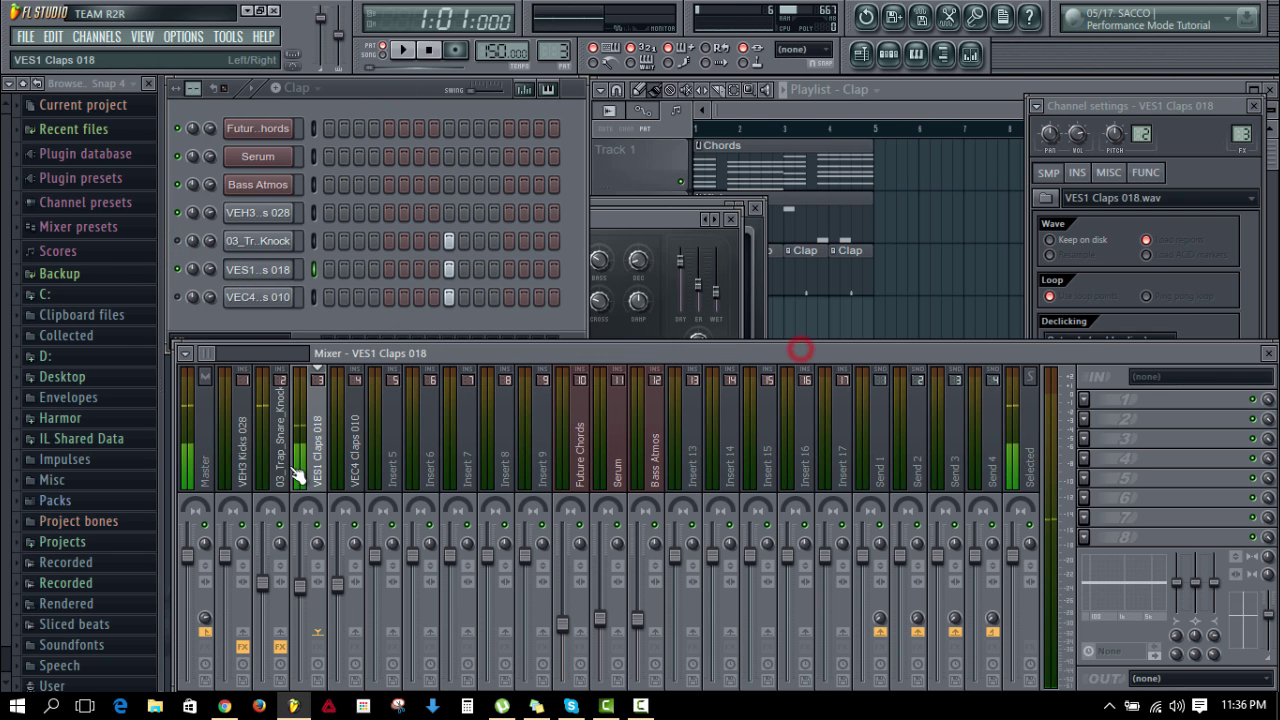
click(1087, 398)
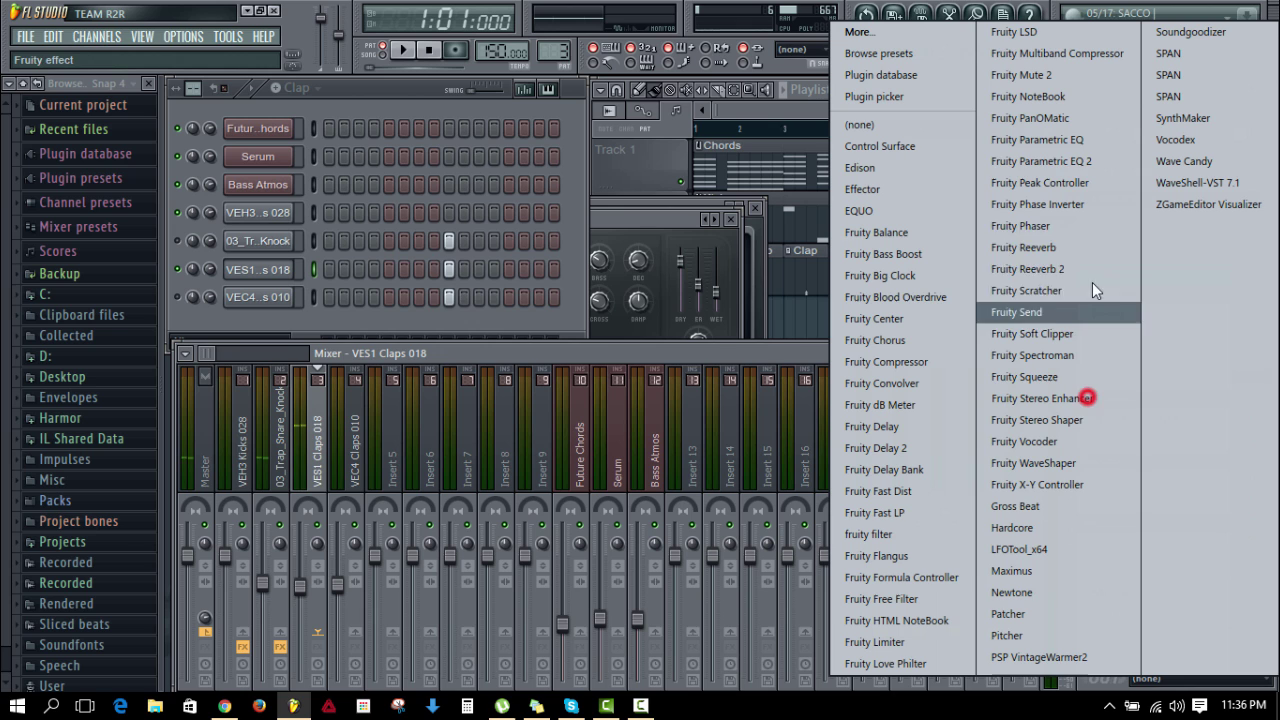
click(1089, 161)
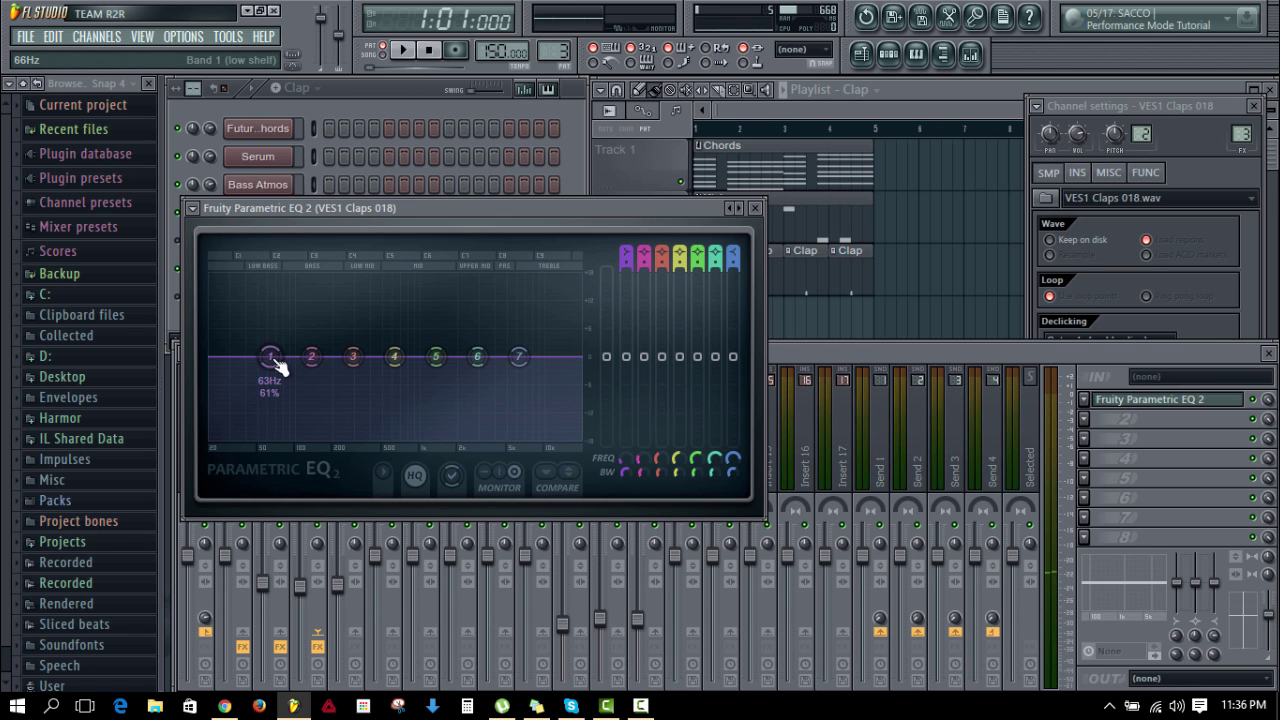
Step: Cut the VES1 clap's lows with bands 1 and 2 fully down, and its extreme highs with band 7 at Steep 8
drag(274, 360, 291, 437)
drag(310, 356, 211, 437)
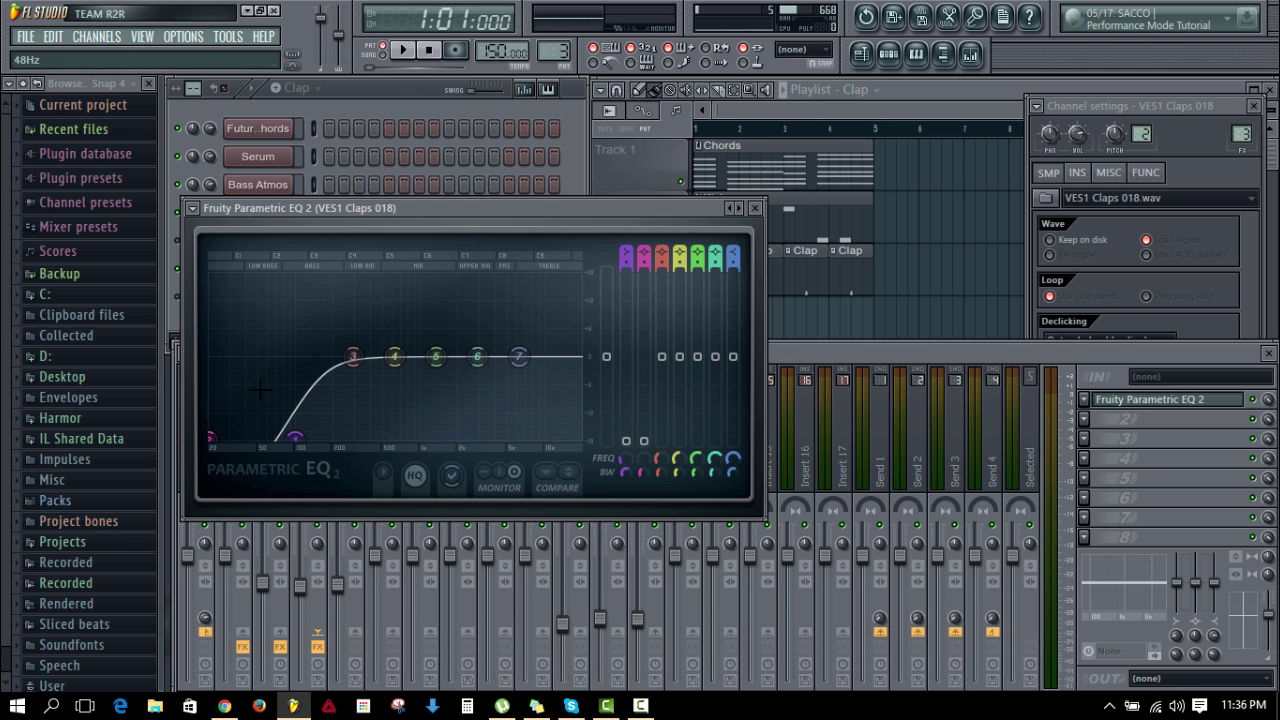
right_click(520, 358)
mouse_move(553, 439)
click(613, 438)
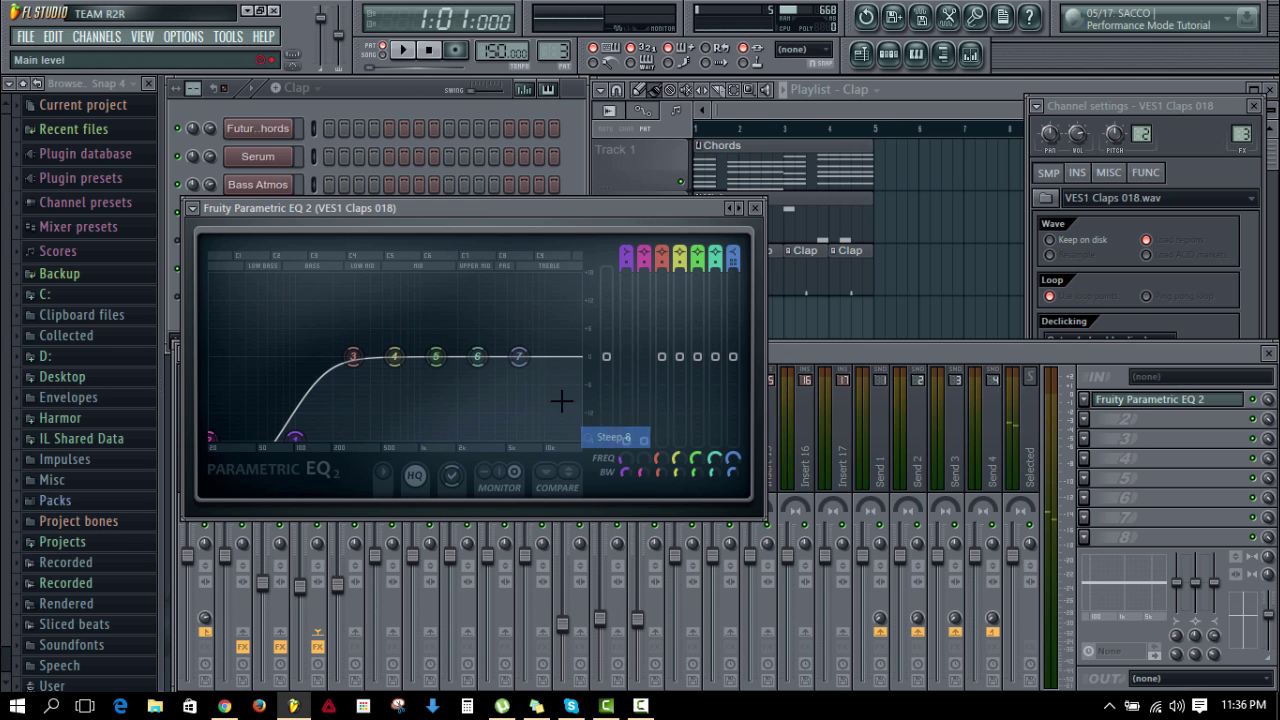
drag(521, 341, 580, 422)
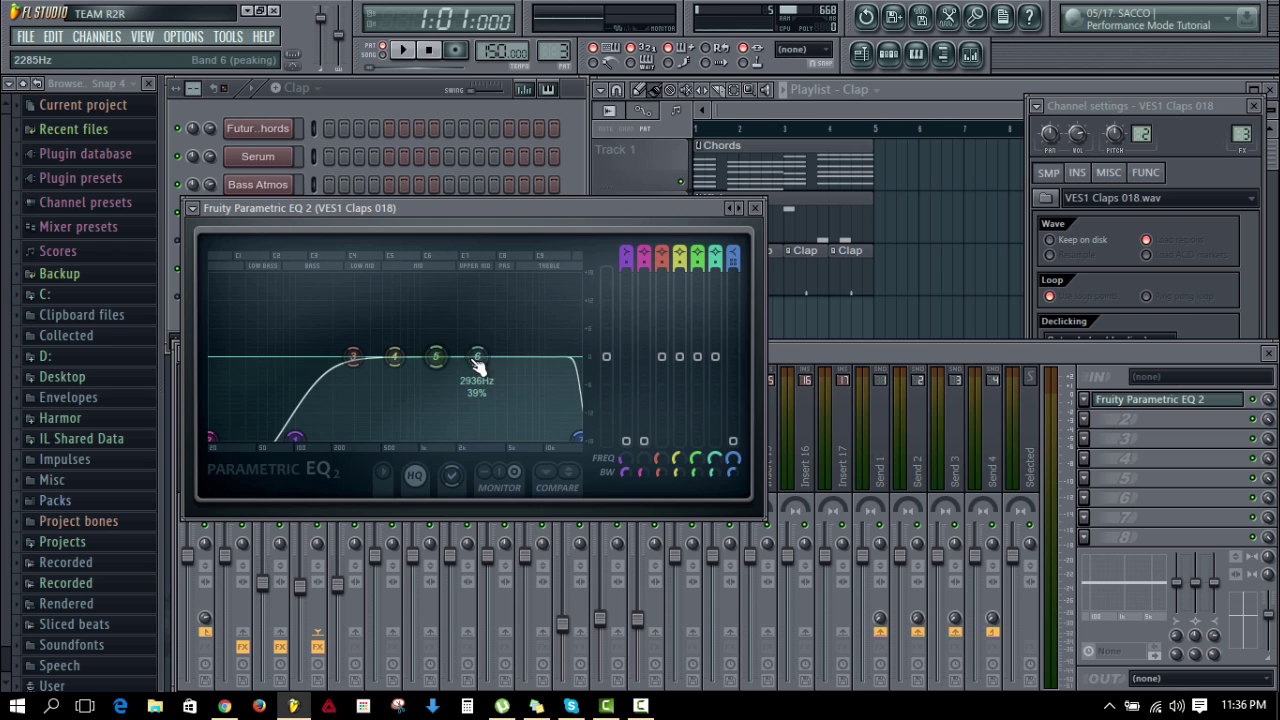
Step: Boost the VES1 clap's band 6 above 10 kHz and band 5 near 5 kHz, and lower band 3 just below 200 Hz, auditioning the changes
drag(477, 356, 548, 332)
drag(437, 356, 552, 322)
key(q)
key(q)
drag(502, 345, 504, 336)
key(q)
key(q)
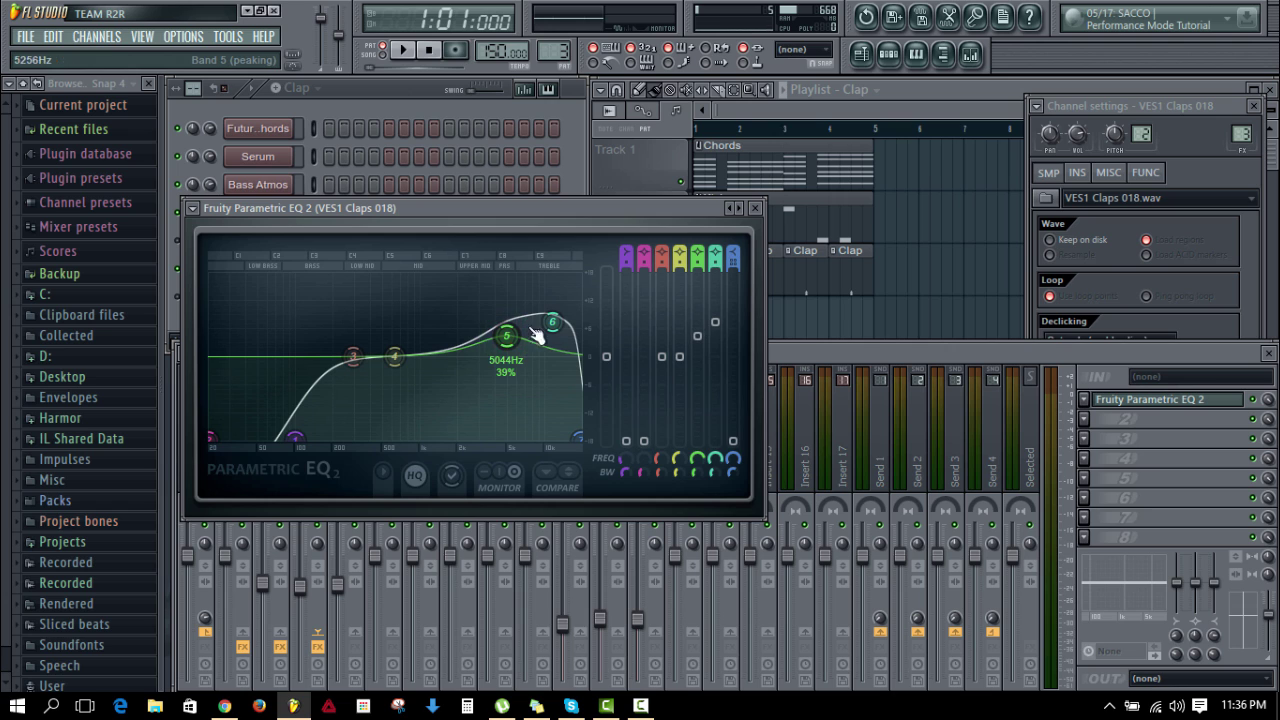
drag(551, 321, 553, 321)
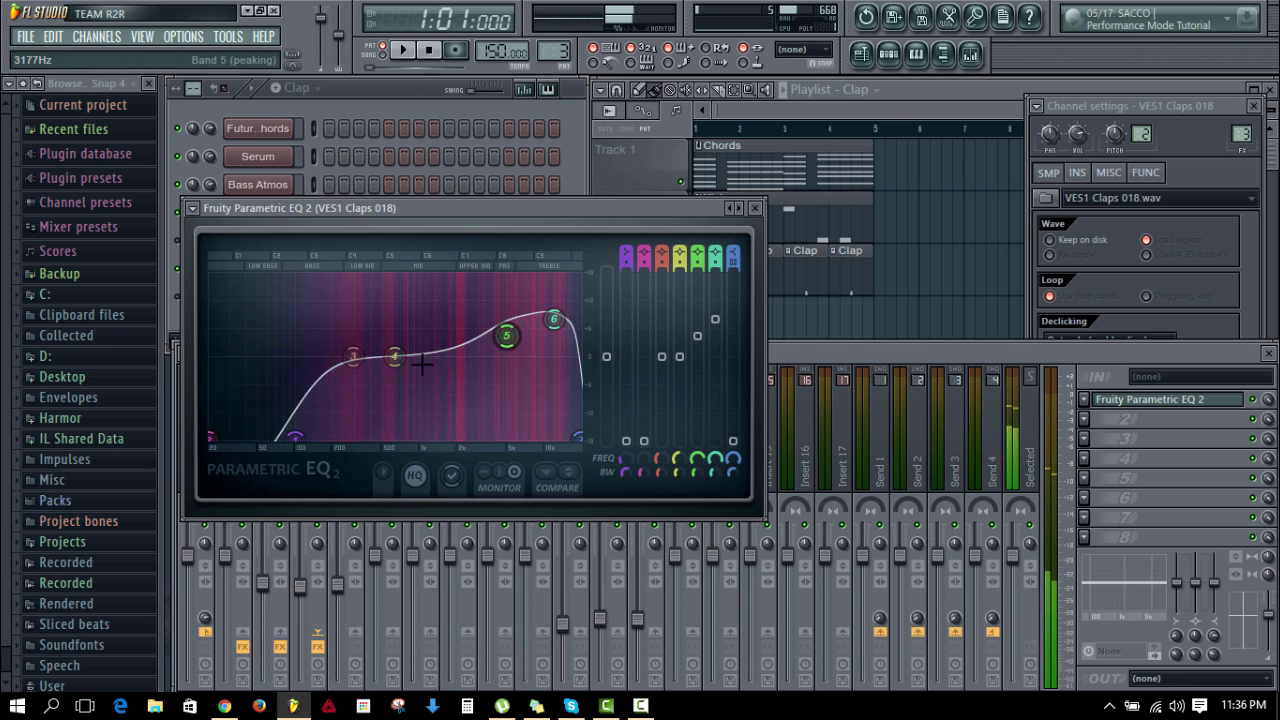
drag(366, 370, 328, 384)
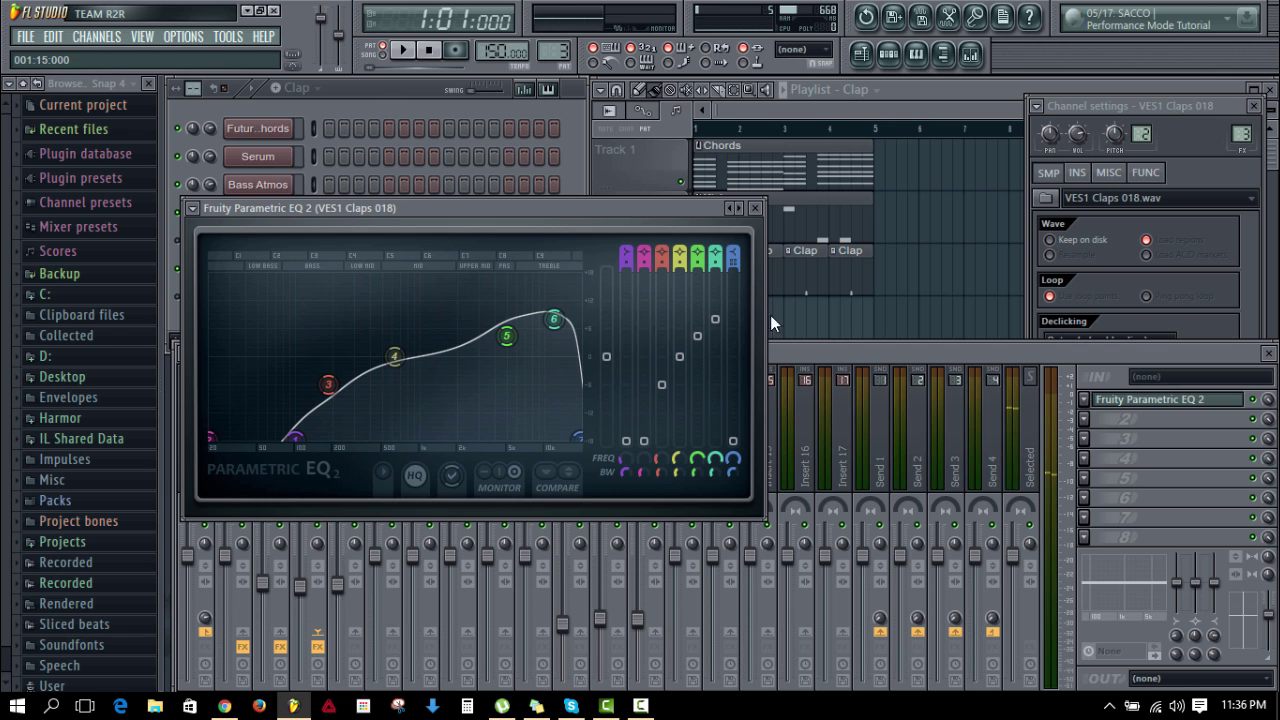
Step: Select the VEC4 Claps 010 channel and mixer track and add Fruity Parametric EQ 2 to its first effect slot
click(409, 97)
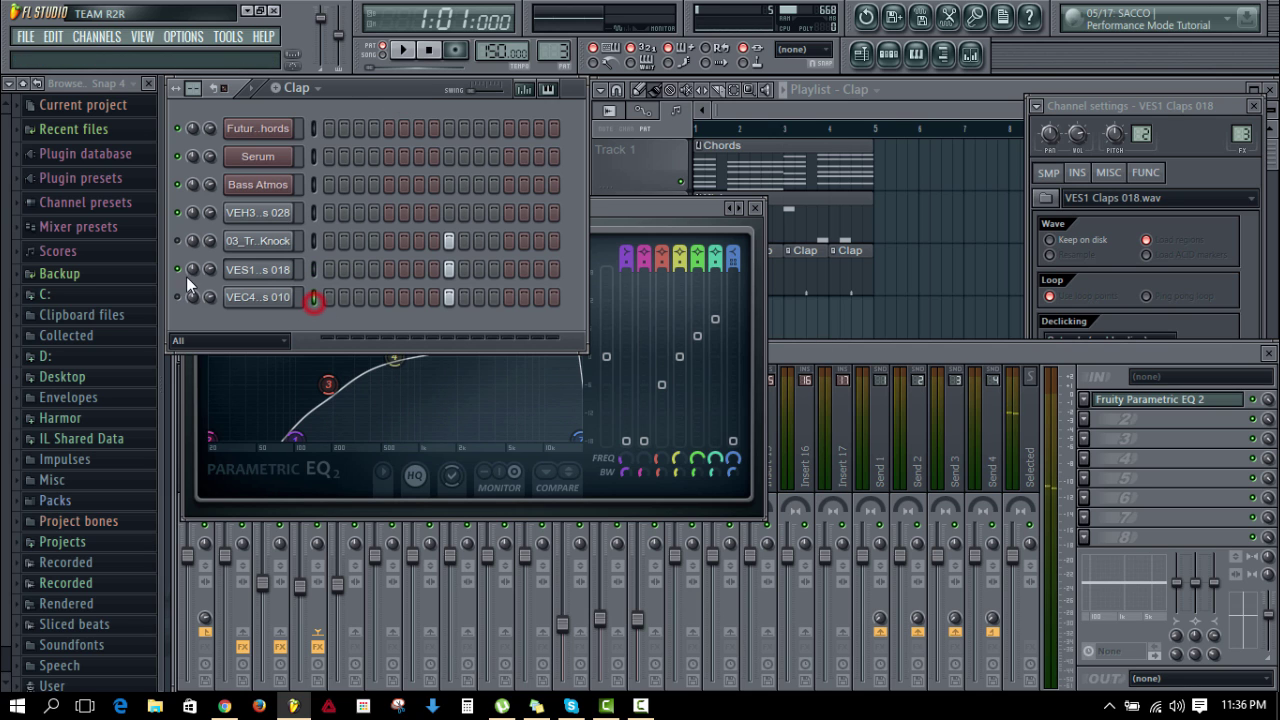
click(868, 349)
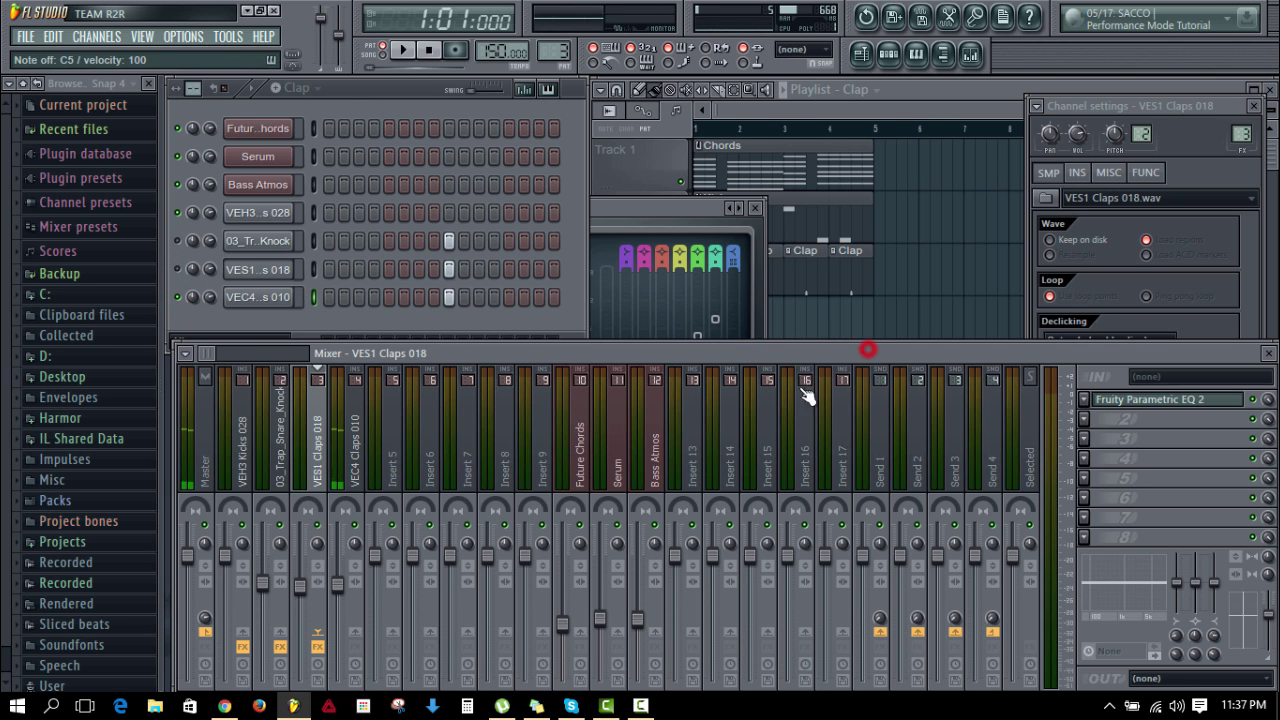
click(340, 450)
click(1087, 400)
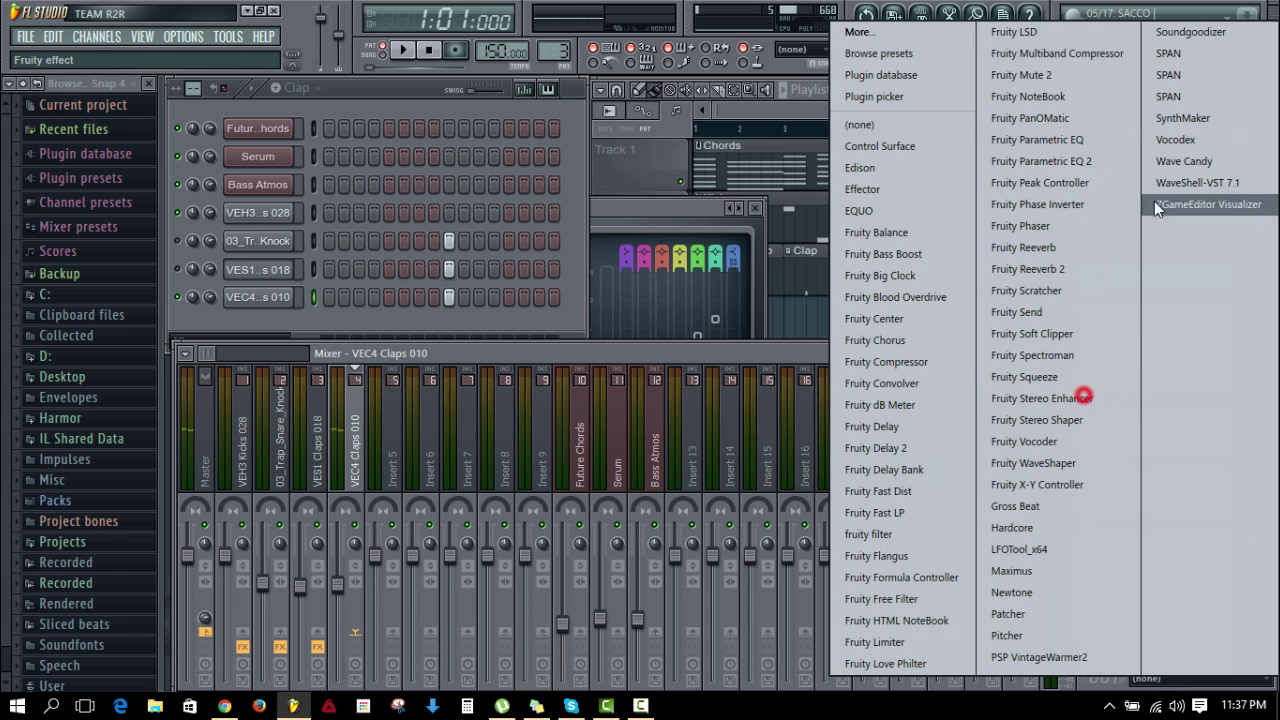
click(1081, 160)
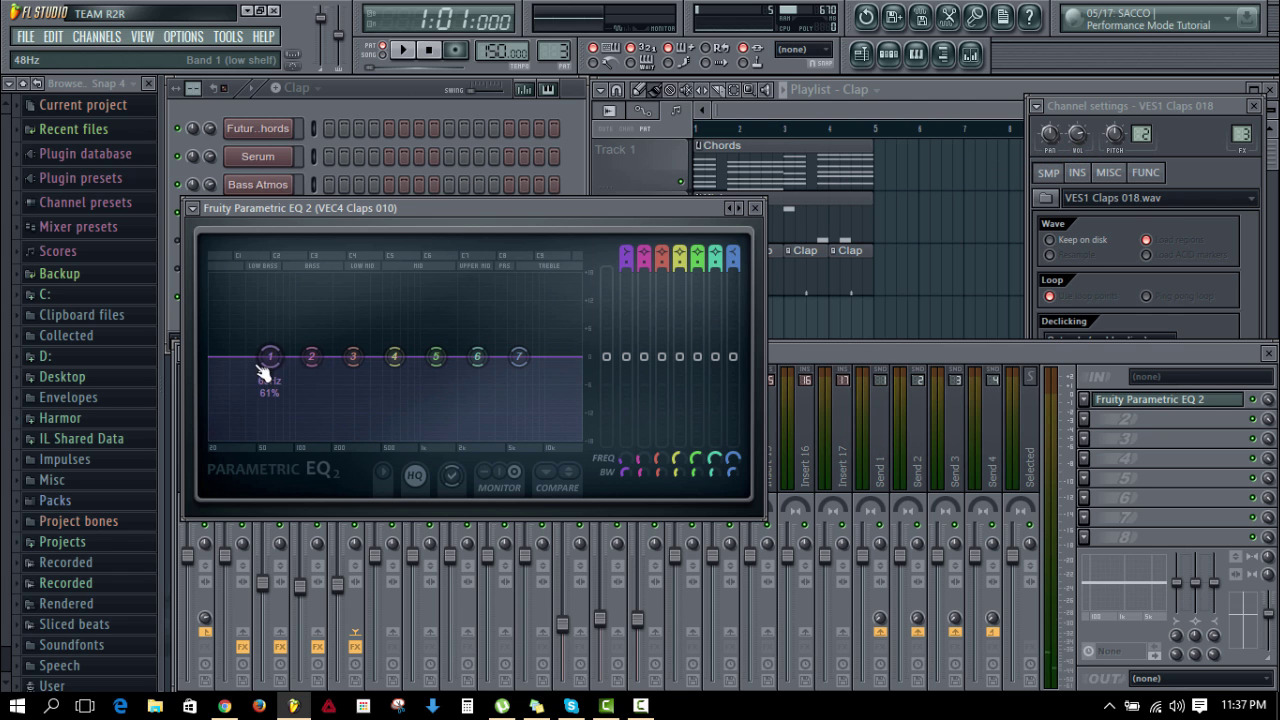
Step: Cut the VEC4 clap's lows with bands 1 and 2 fully down, and its extreme highs with band 7 at Steep 8
drag(270, 356, 205, 435)
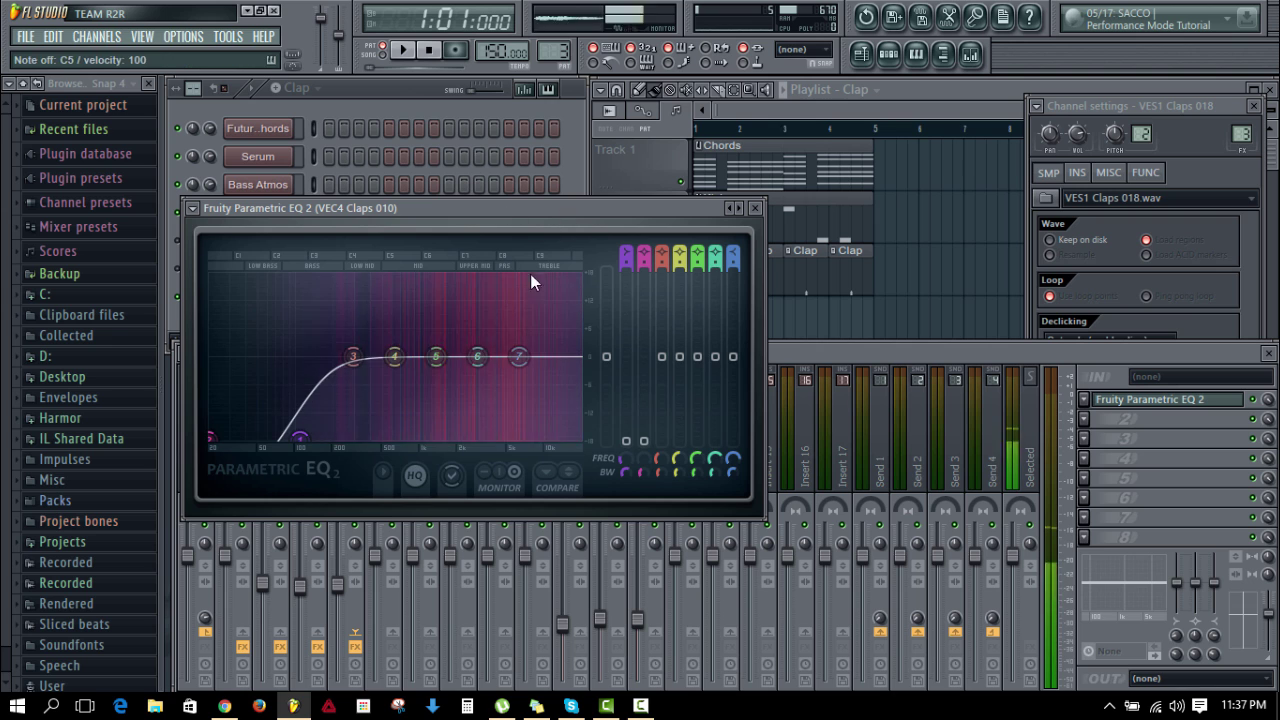
right_click(520, 358)
mouse_move(557, 444)
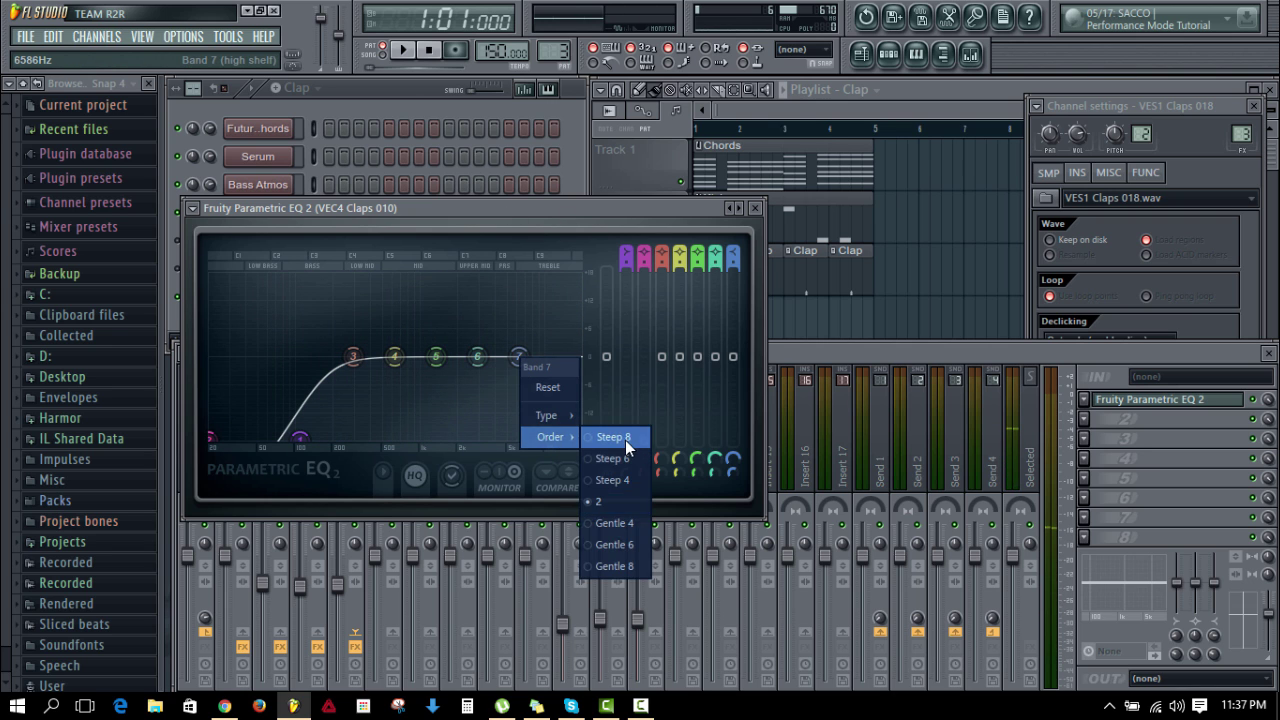
click(625, 440)
drag(523, 359, 579, 438)
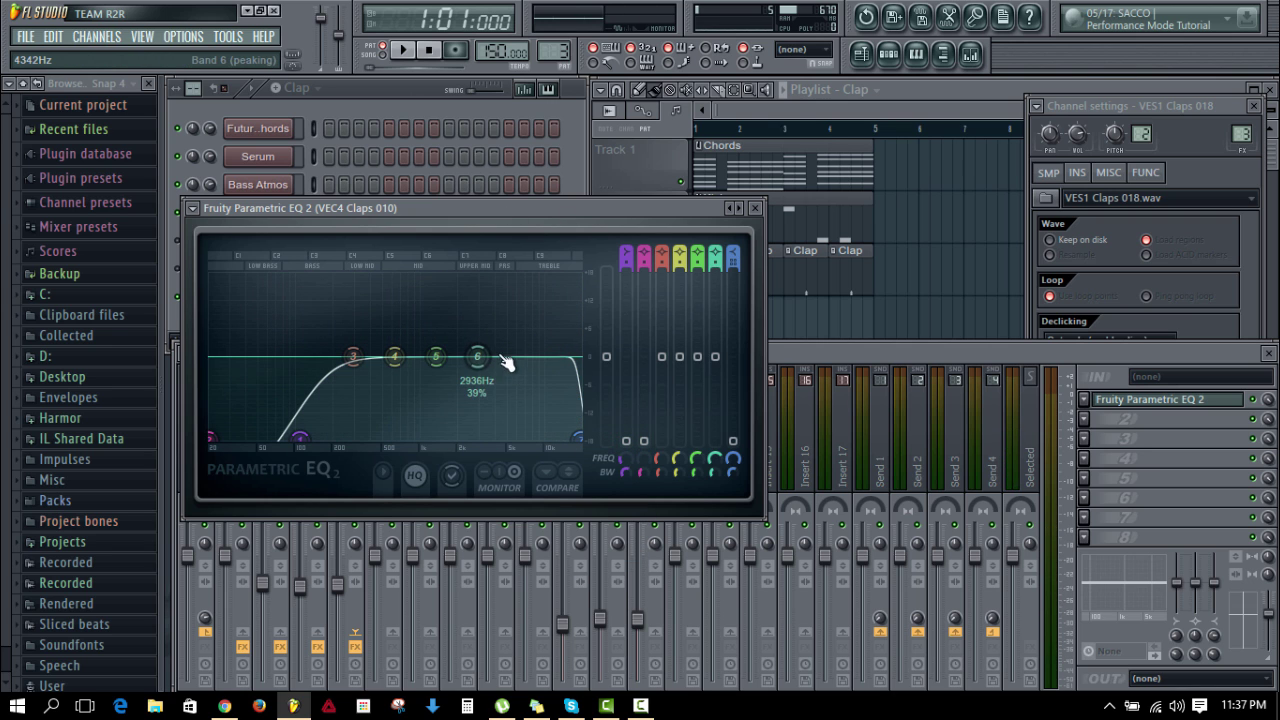
Step: Boost the VEC4 clap's band 6 near 10.7 kHz and band 5 by 2.6 dB at 4589 Hz
drag(477, 356, 543, 328)
drag(447, 377, 510, 355)
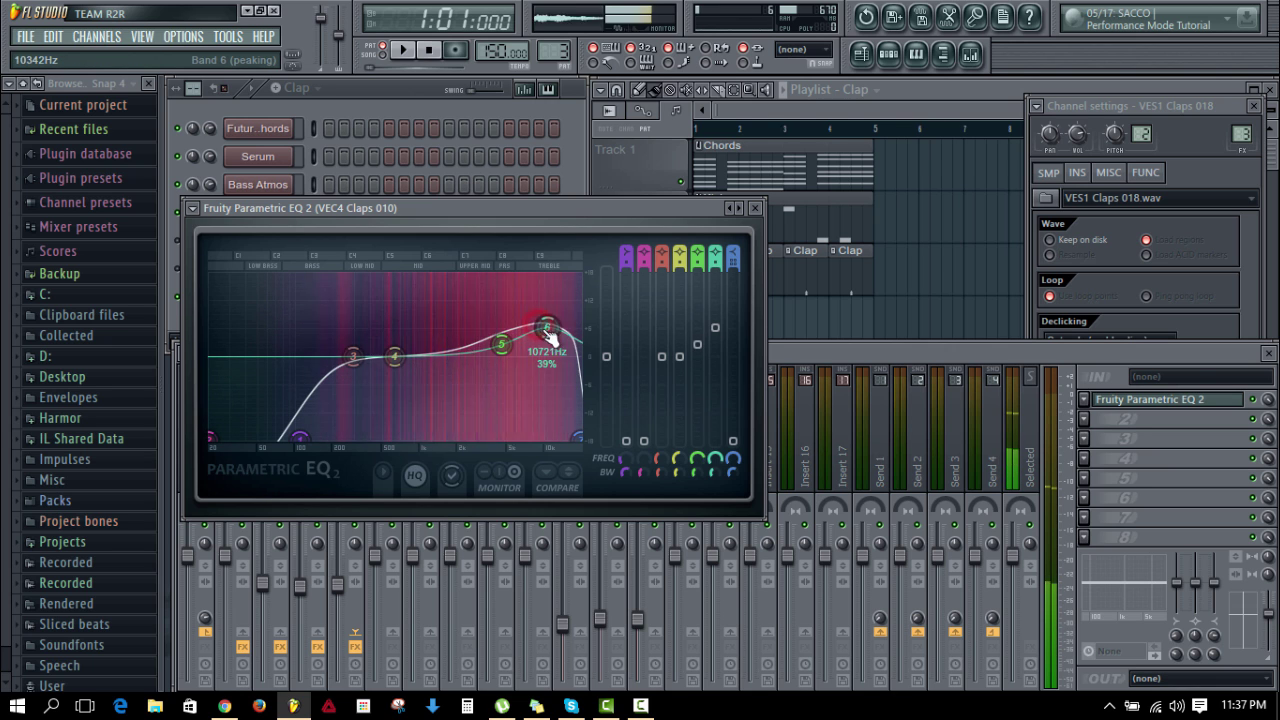
drag(546, 326, 548, 328)
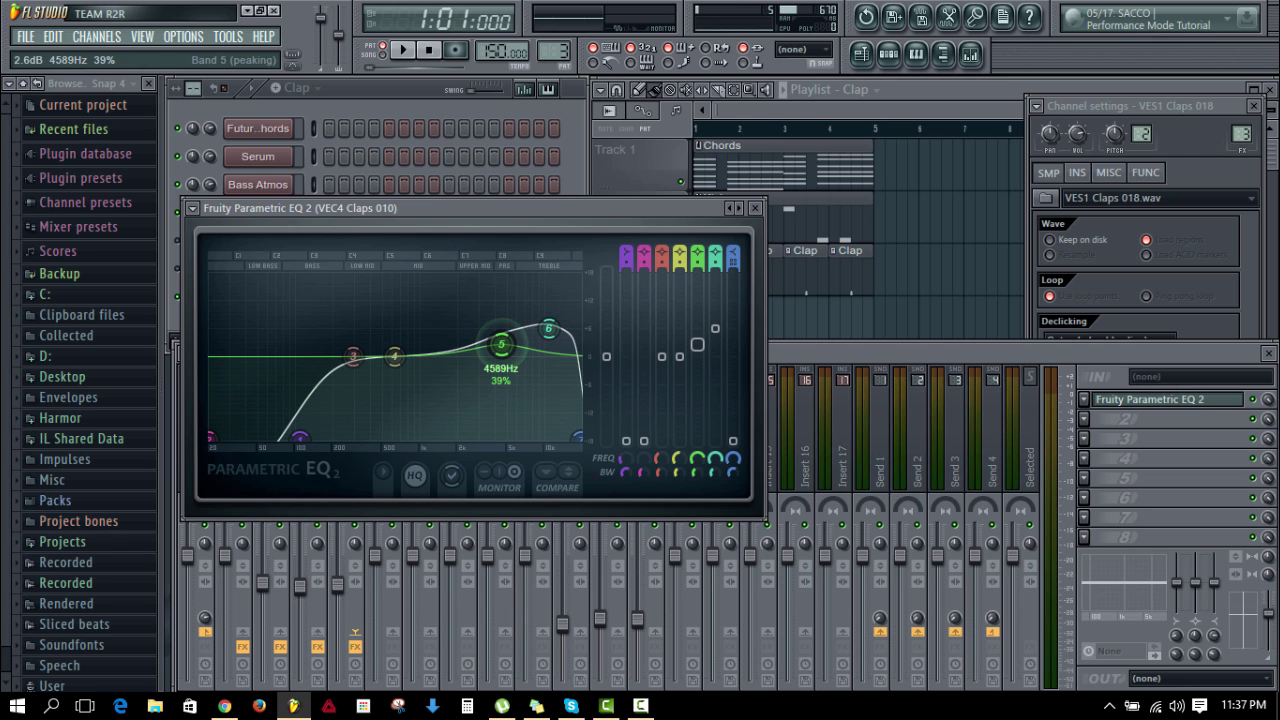
Step: Cut the VEC4 clap's EQ band 3 by 5.6 dB at 178 Hz
drag(501, 343, 501, 342)
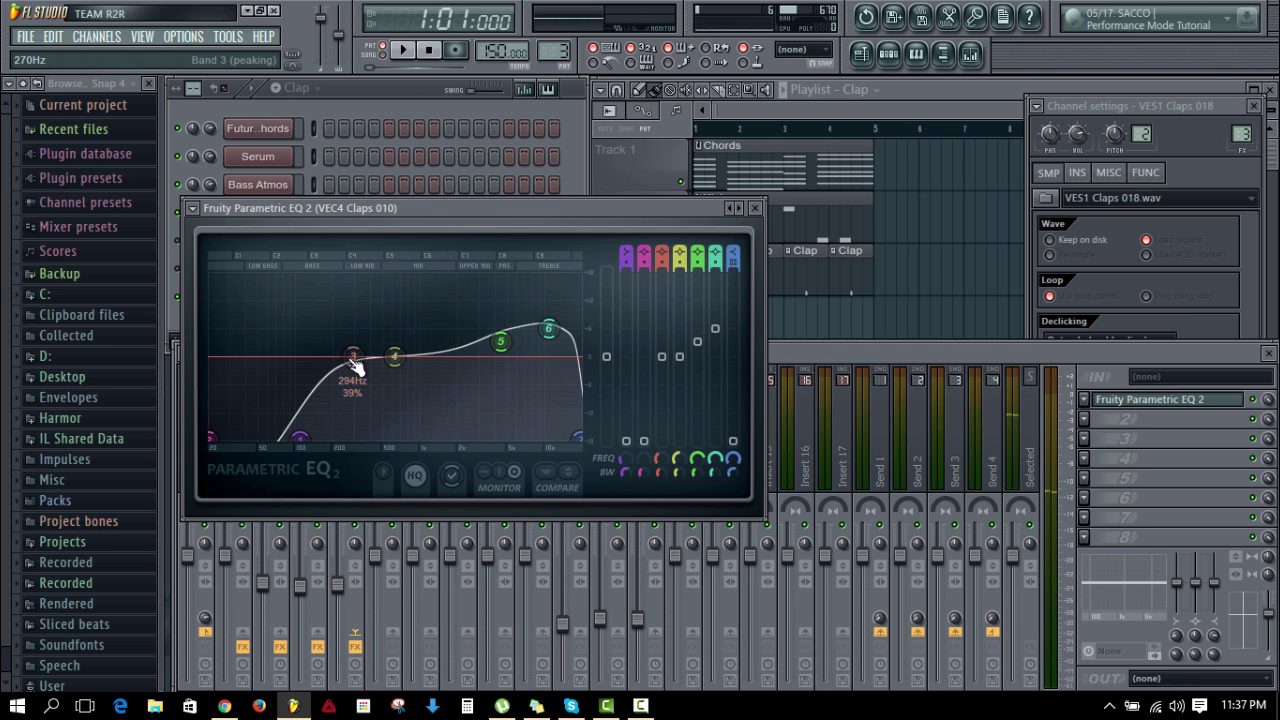
drag(353, 356, 326, 382)
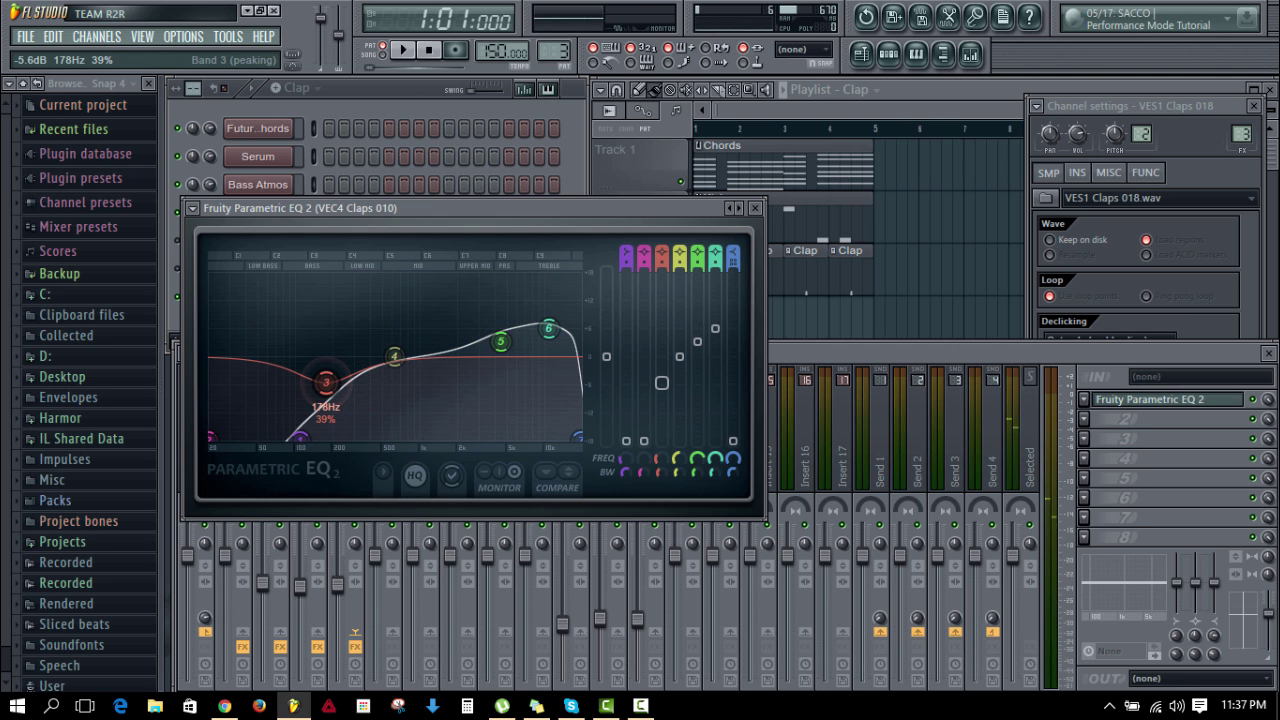
Step: Lower the mixer levels of the VEC4 clap, the VES1 clap to -7.1 dB and the trap snare to -5.8 dB
click(860, 353)
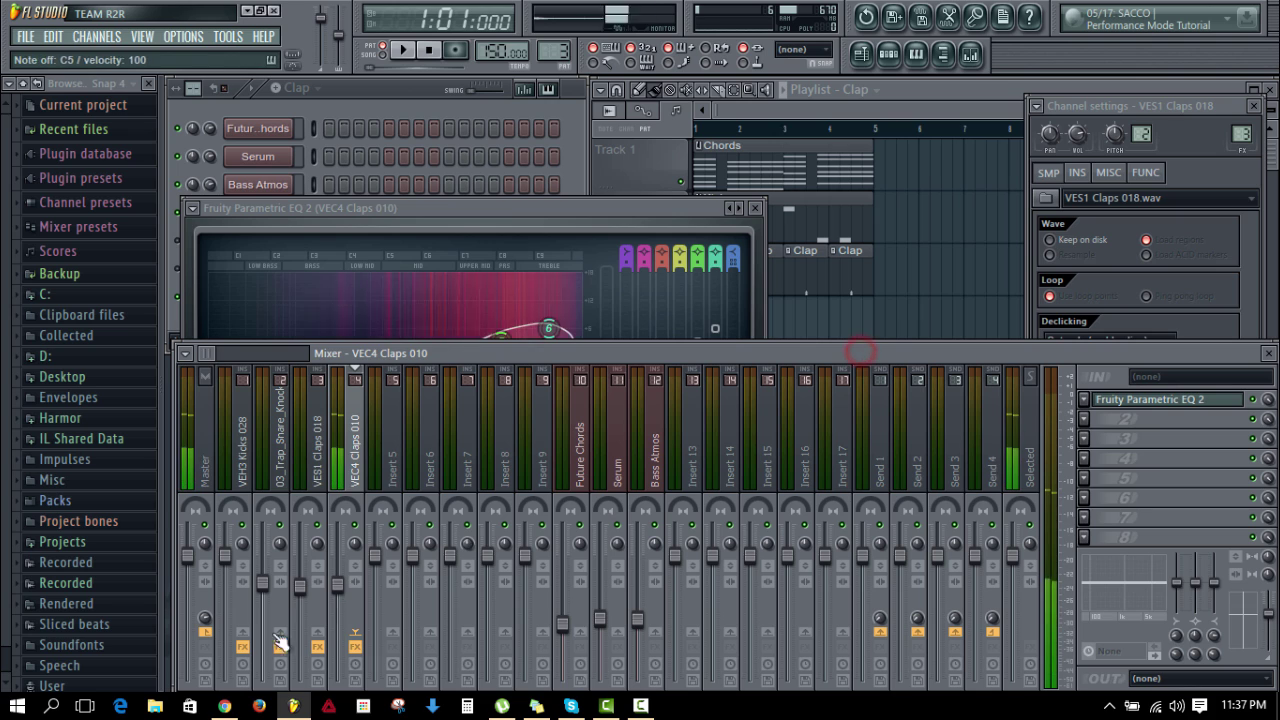
click(335, 586)
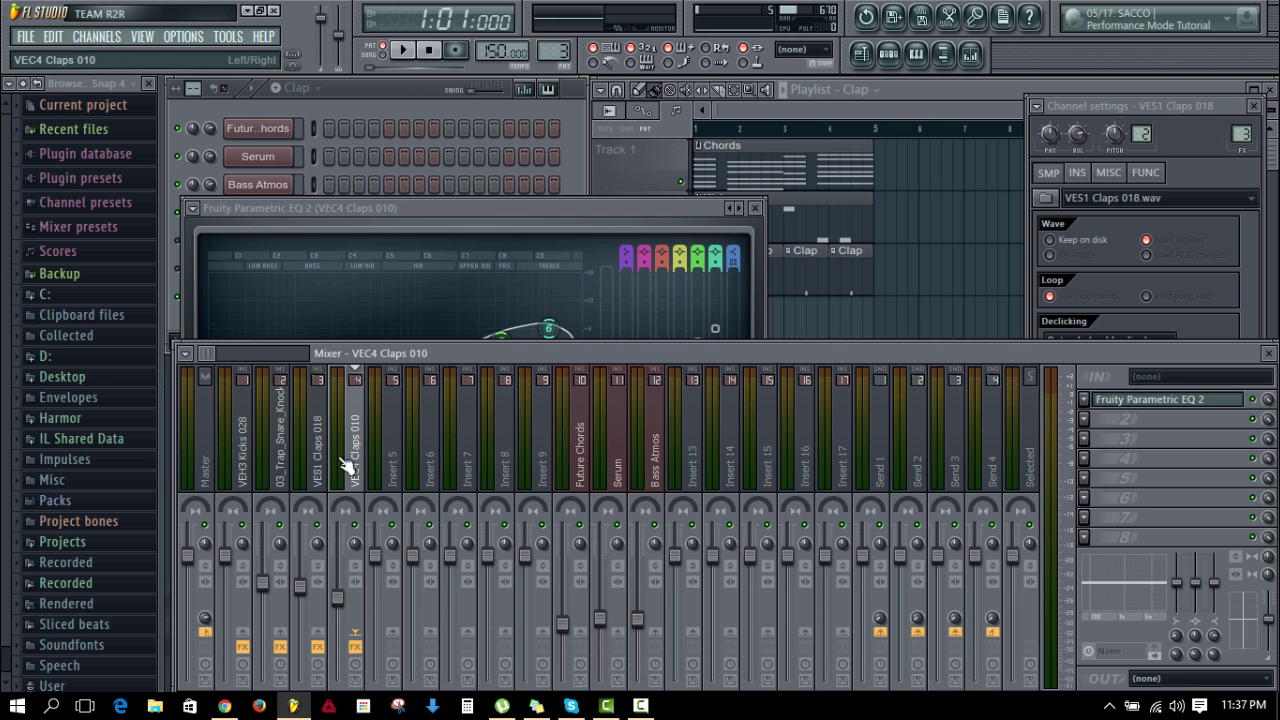
click(299, 585)
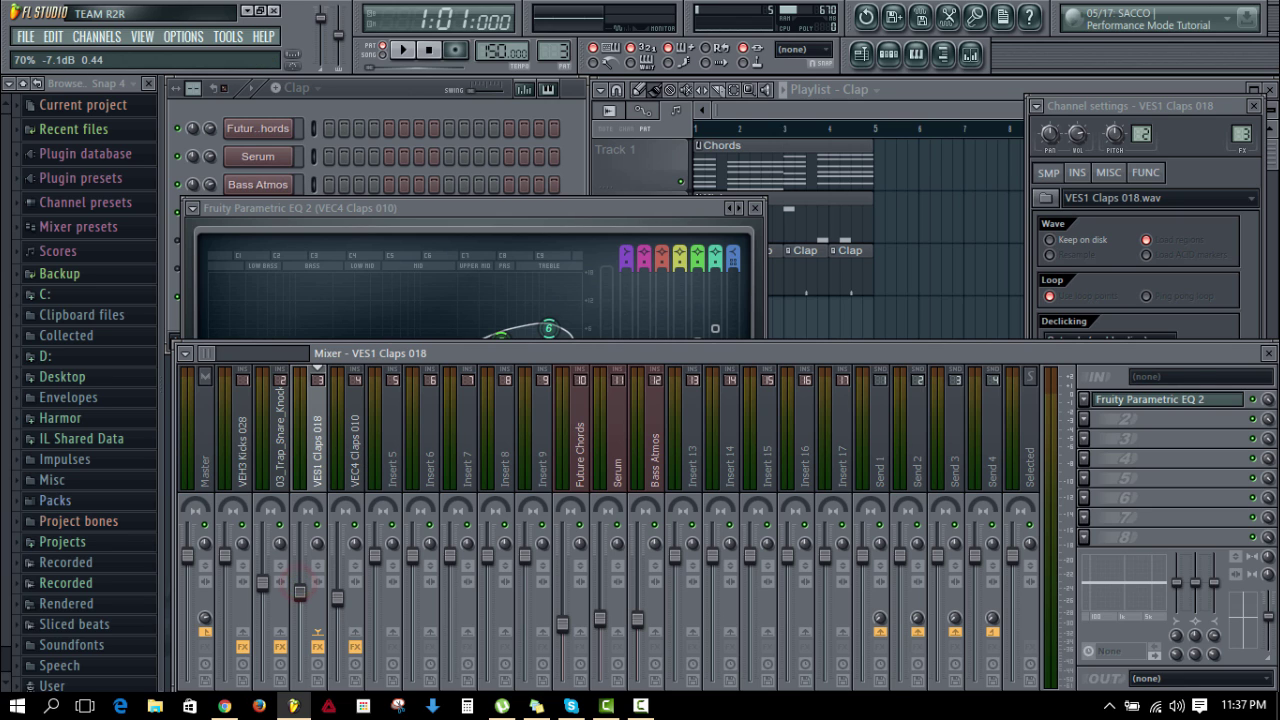
click(263, 584)
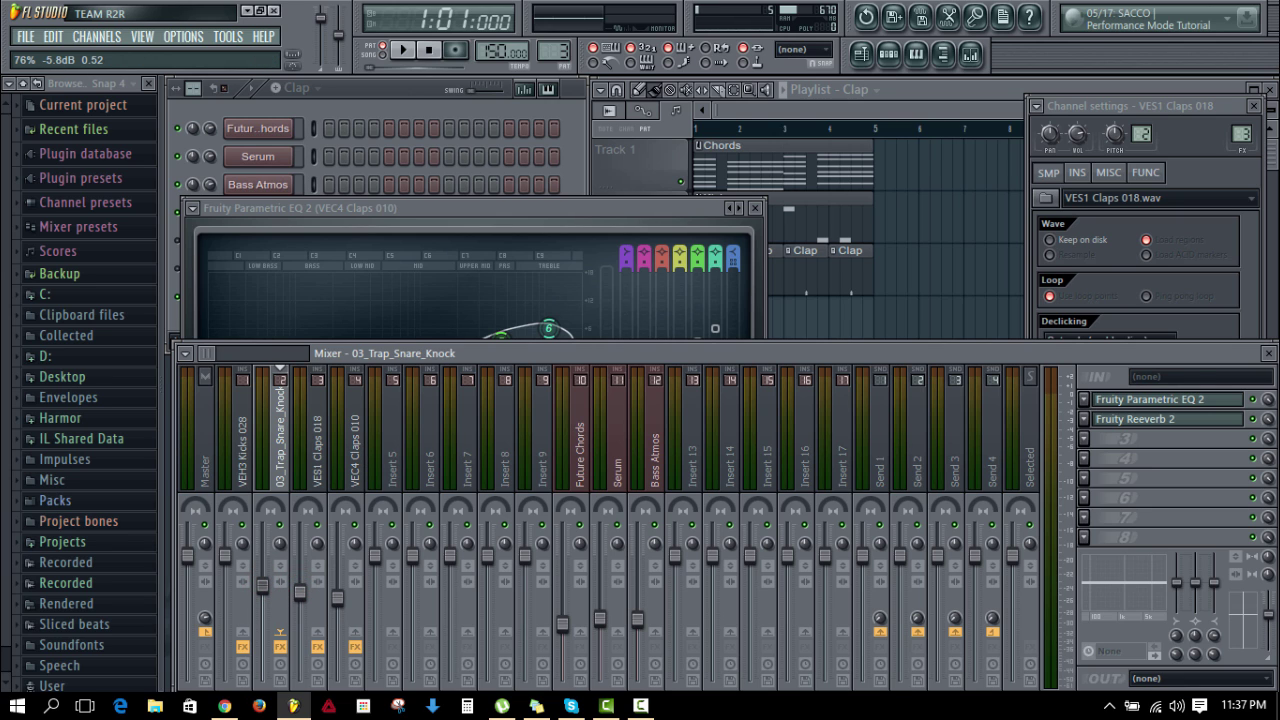
Step: Play back the Clap pattern alone, and the full playlist arrangement from the start, to check the drum balance
click(404, 86)
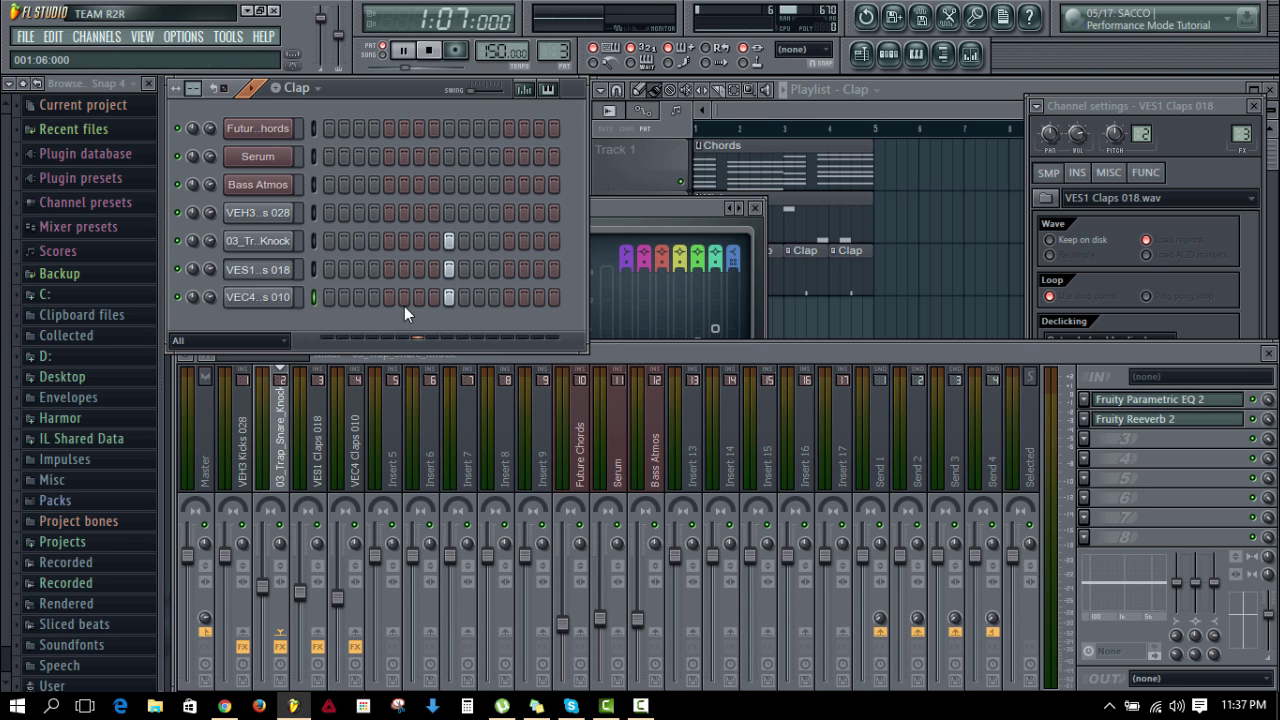
key(space)
click(945, 257)
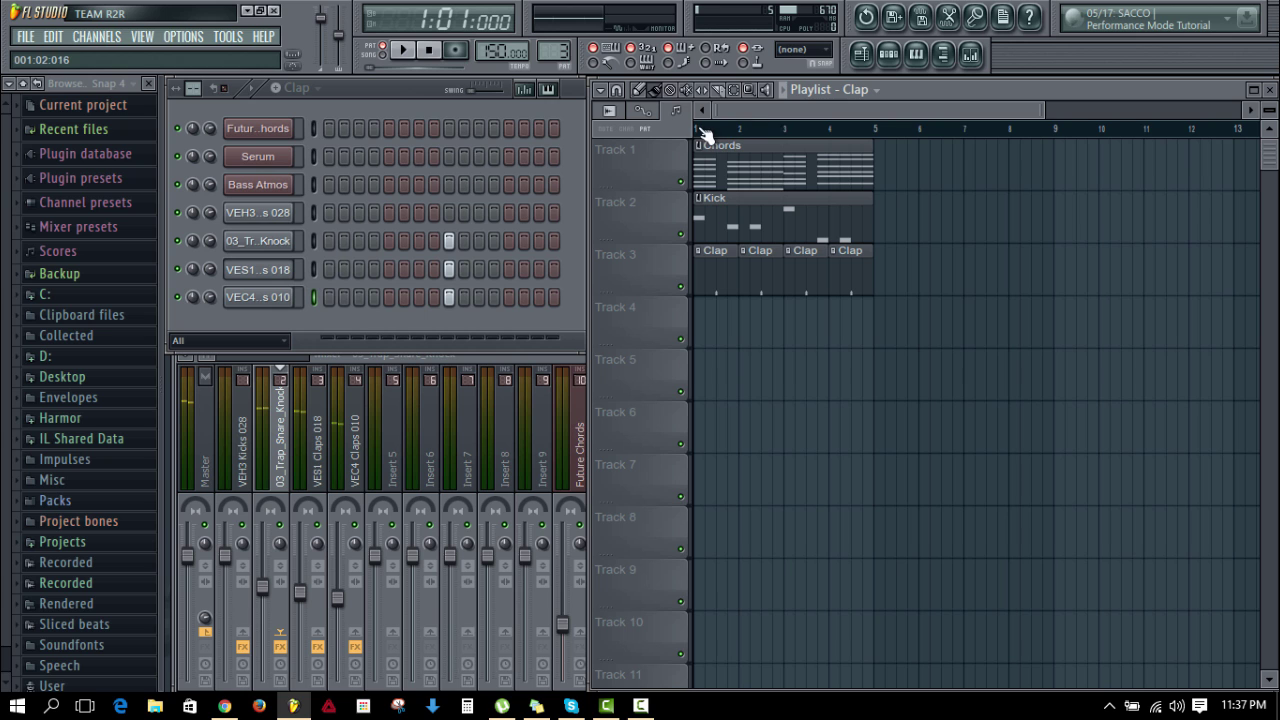
key(space)
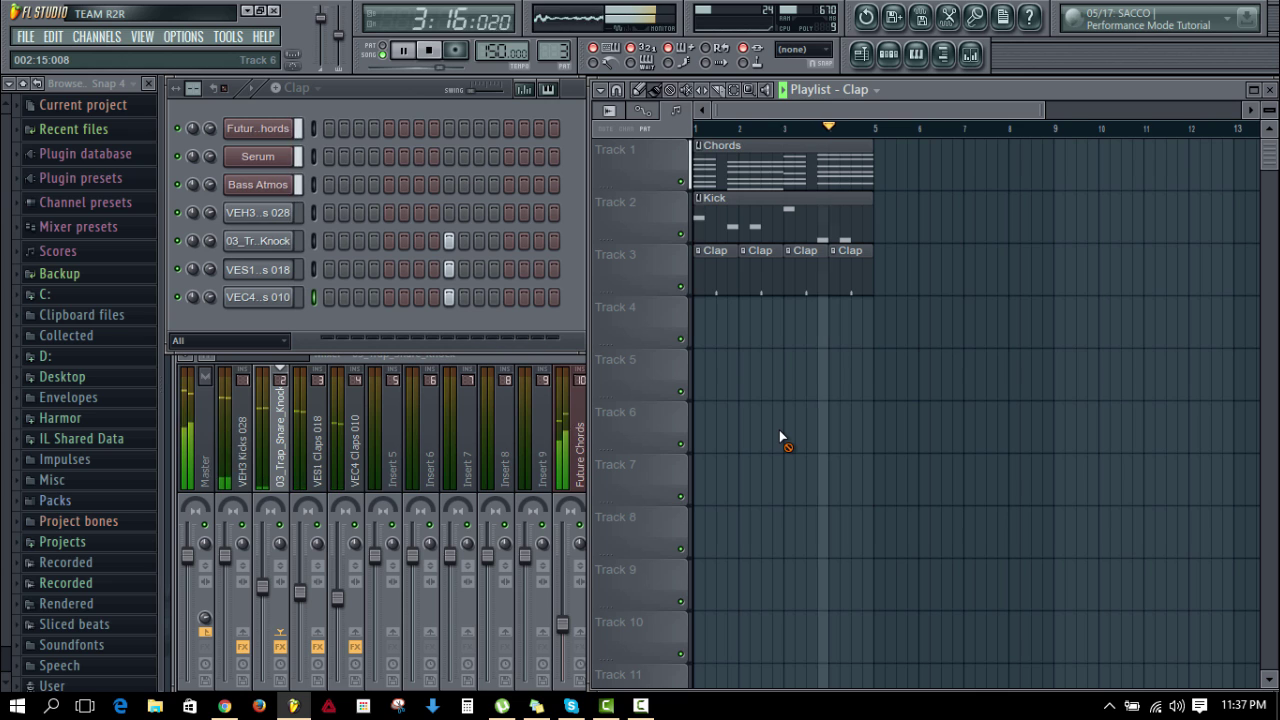
key(space)
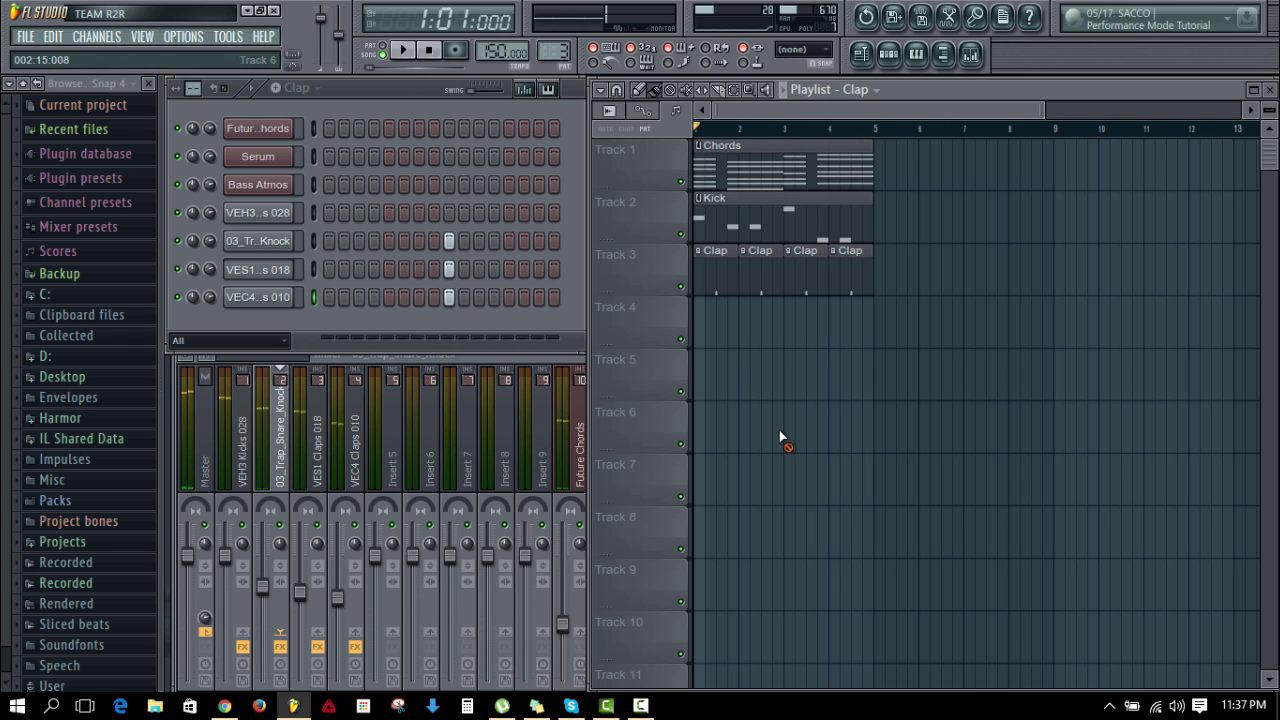
Step: Switch to the Chords pattern and mute the Serum and Bass Atmos channels
click(575, 448)
click(323, 86)
click(320, 110)
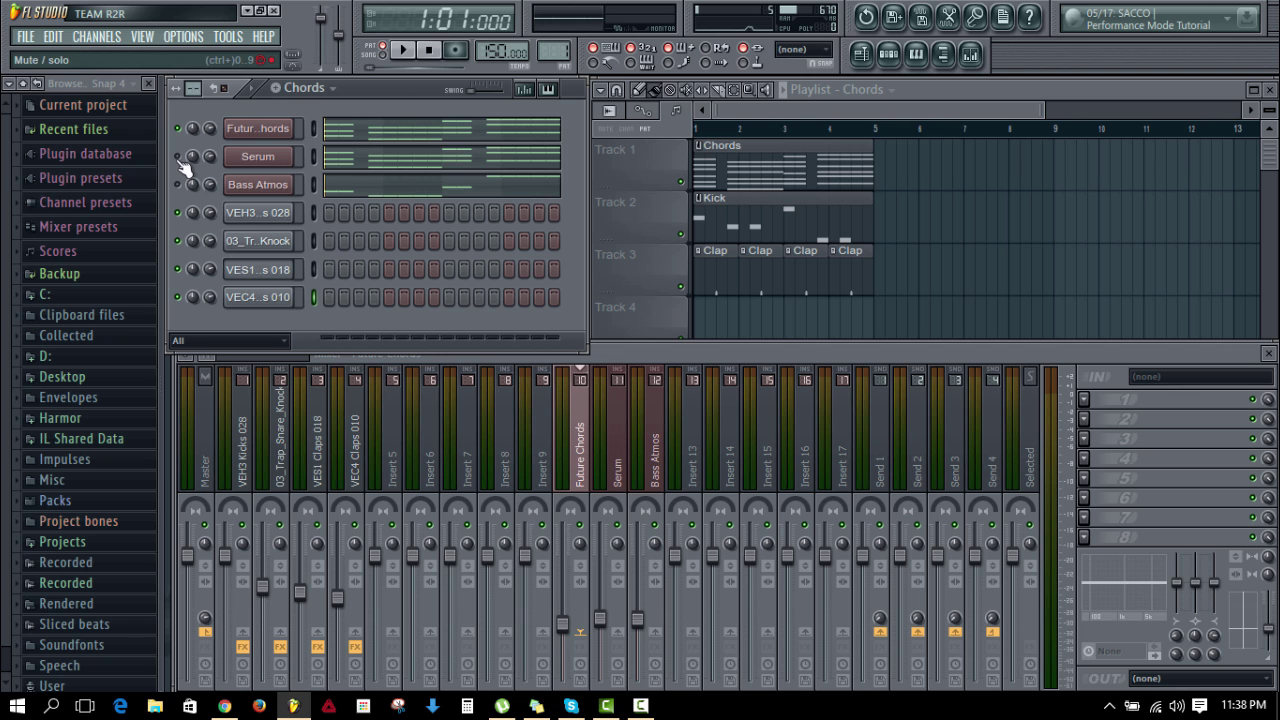
Step: Add Fruity Parametric EQ 2 to the first effect slot of the Future Chords mixer track
click(582, 455)
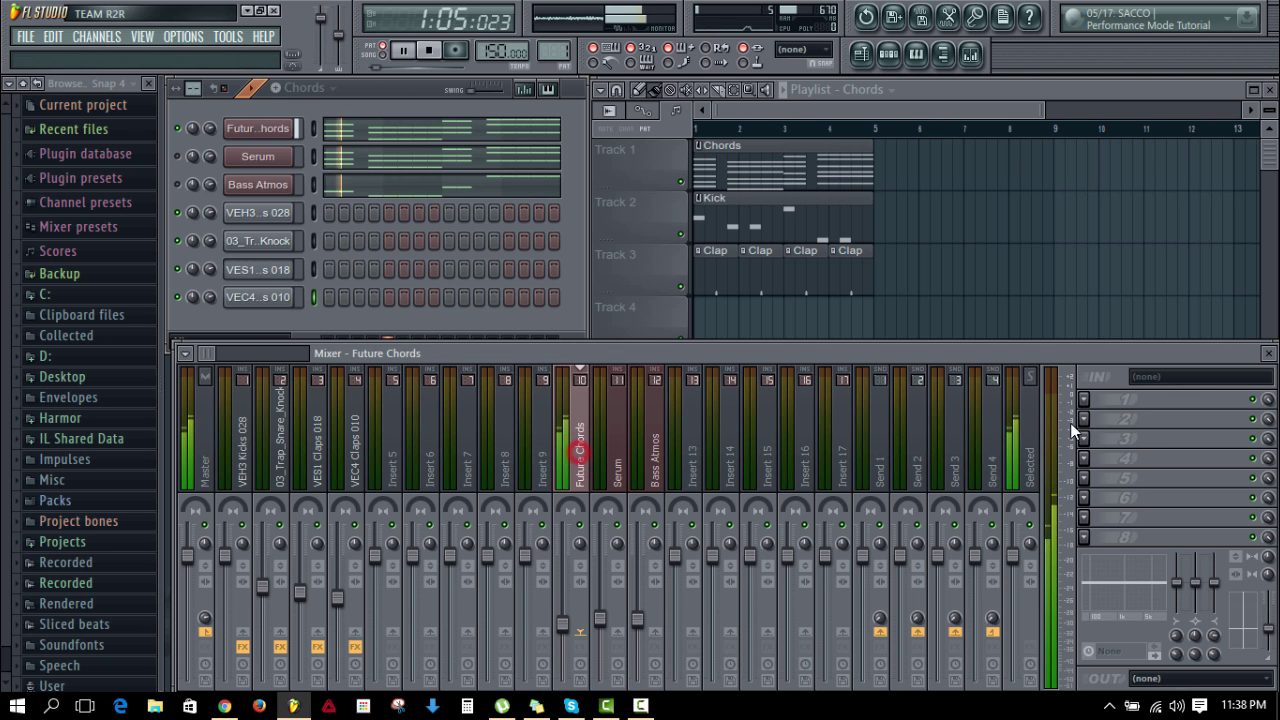
click(1088, 400)
click(1107, 159)
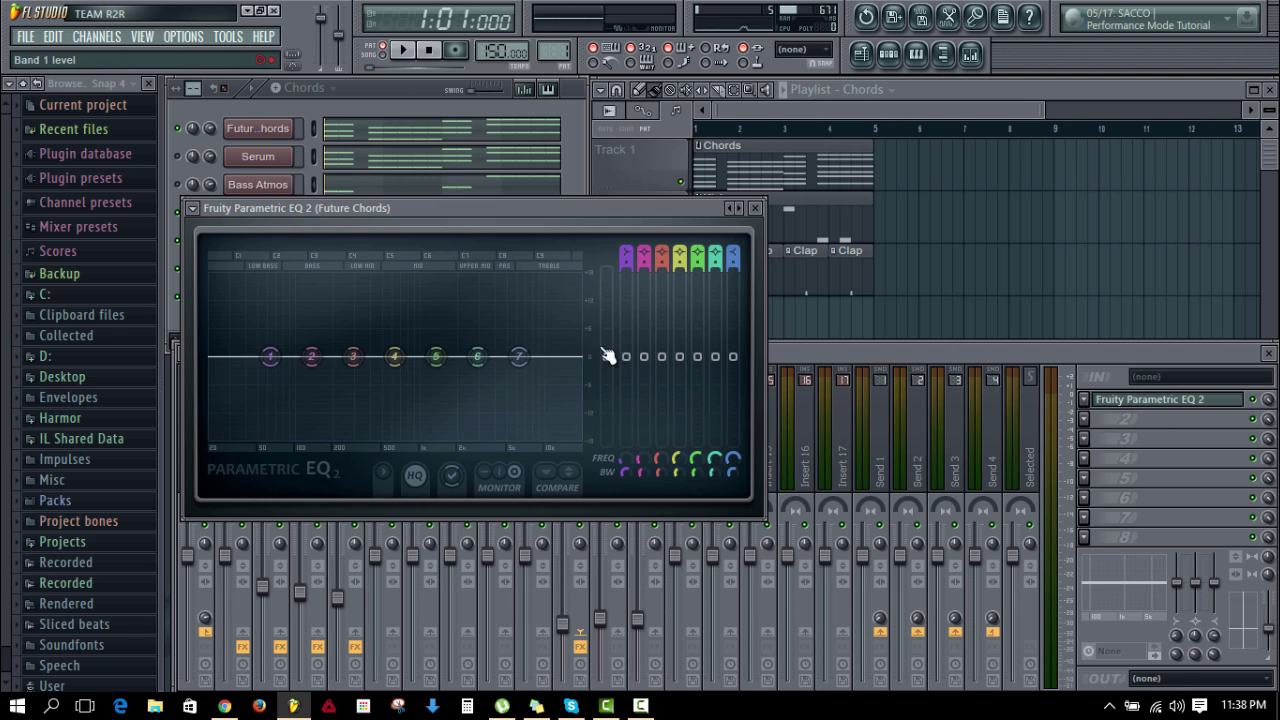
Step: Give bands 7 and 1 of the chords' EQ steep slopes and pull both fully down at the extreme highs and lows
right_click(521, 355)
click(631, 436)
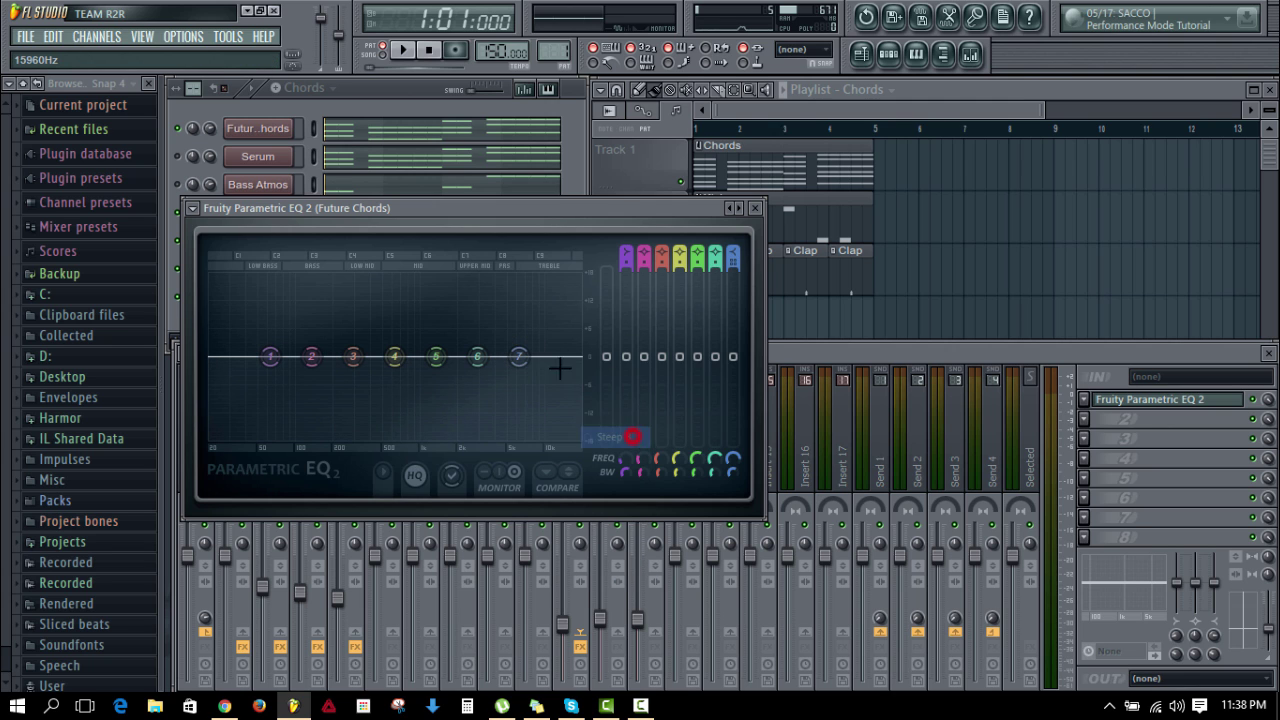
right_click(270, 356)
mouse_move(300, 437)
click(361, 439)
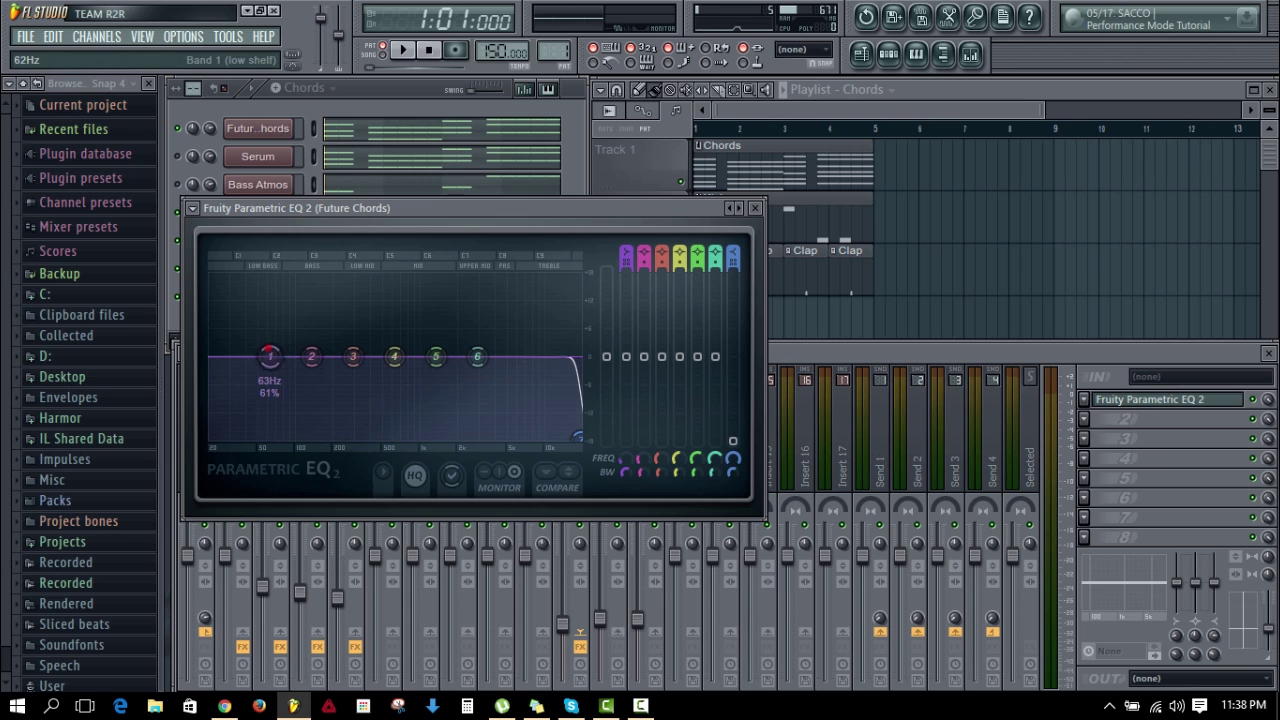
drag(268, 350, 211, 428)
Step: Boost the chords' band 6 near 10.9 kHz and band 5 slightly near 5 kHz during playback
key(space)
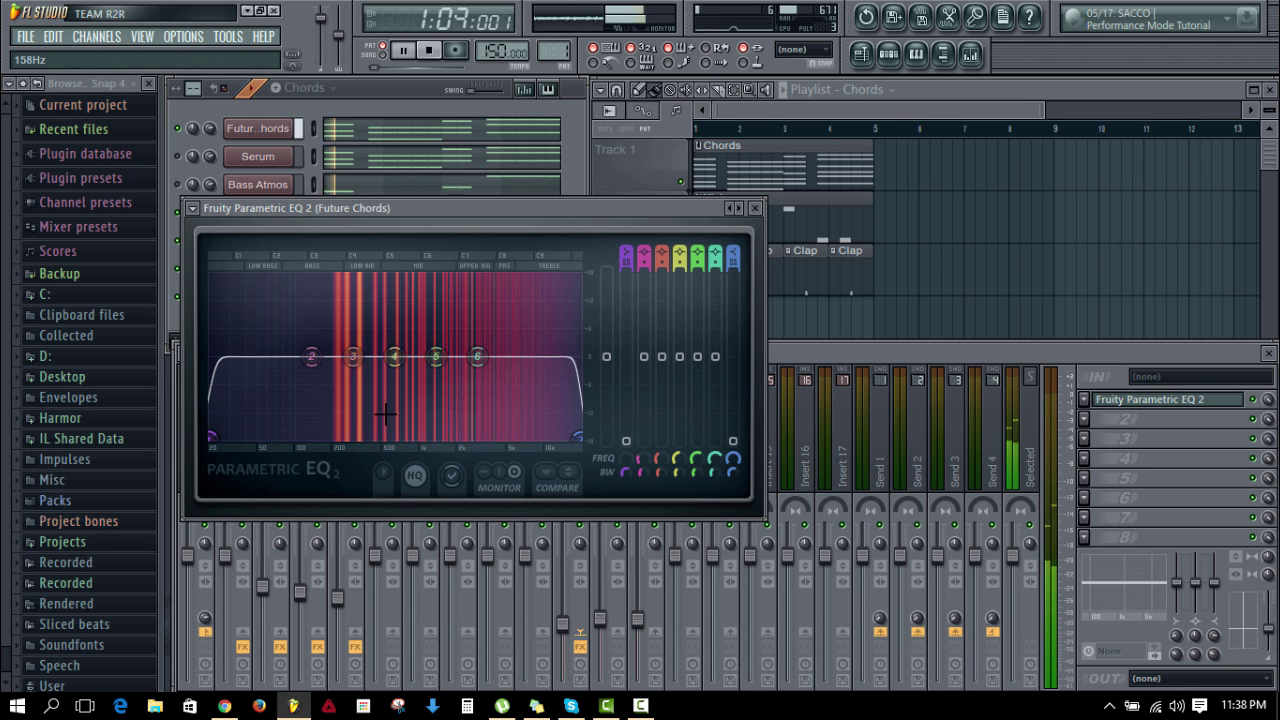
drag(477, 356, 544, 330)
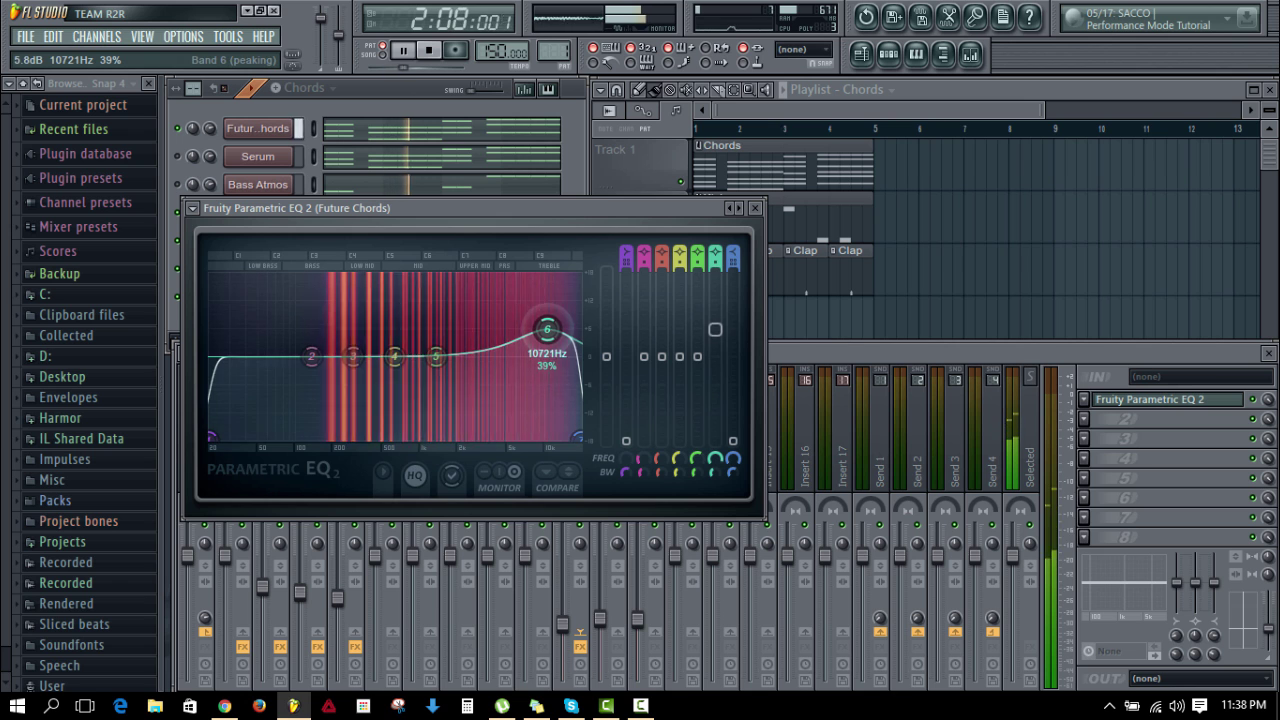
drag(436, 356, 508, 347)
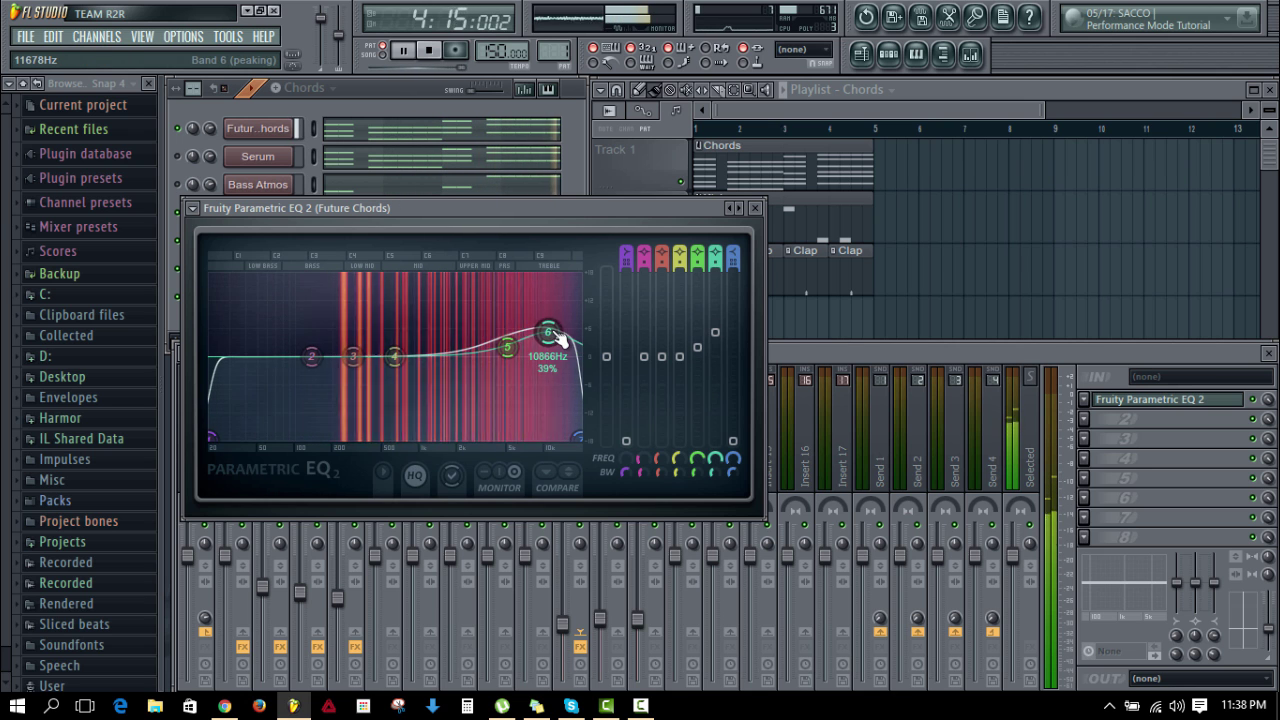
key(space)
drag(548, 332, 551, 331)
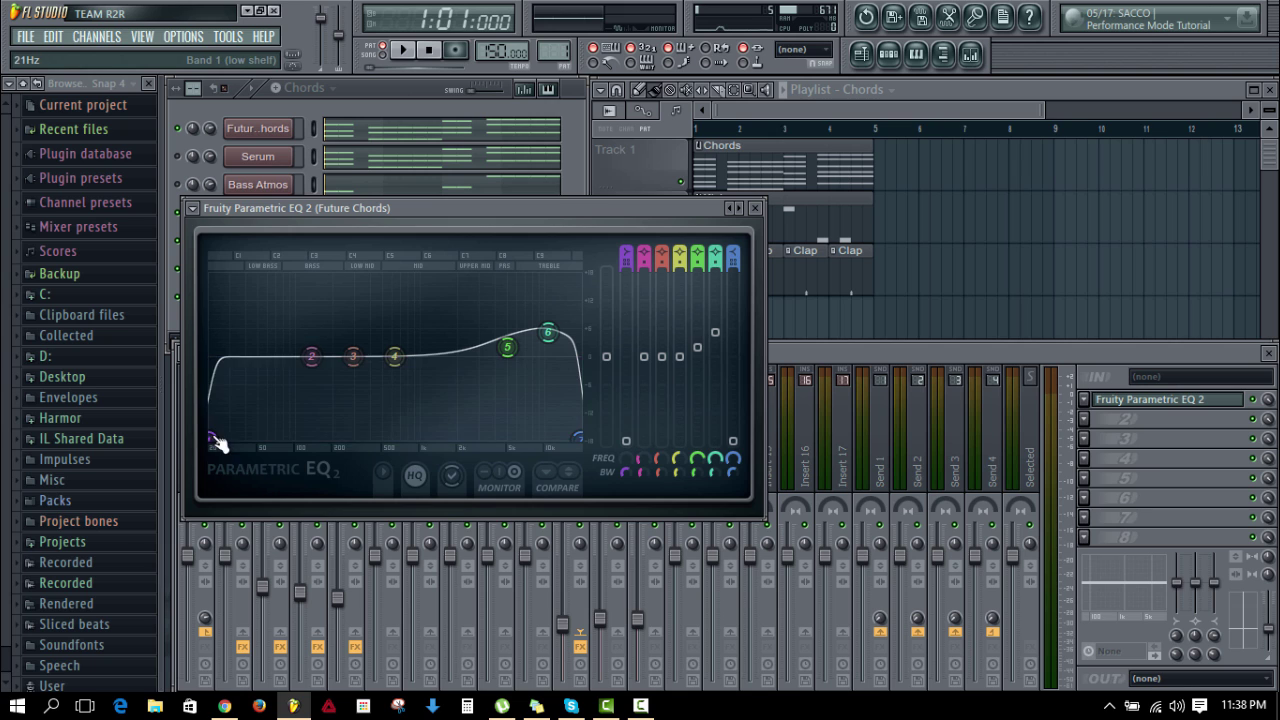
Step: Move the chords' band 1 low cut to 100 Hz and pull band 2 fully down, auditioning the result
drag(213, 435, 263, 437)
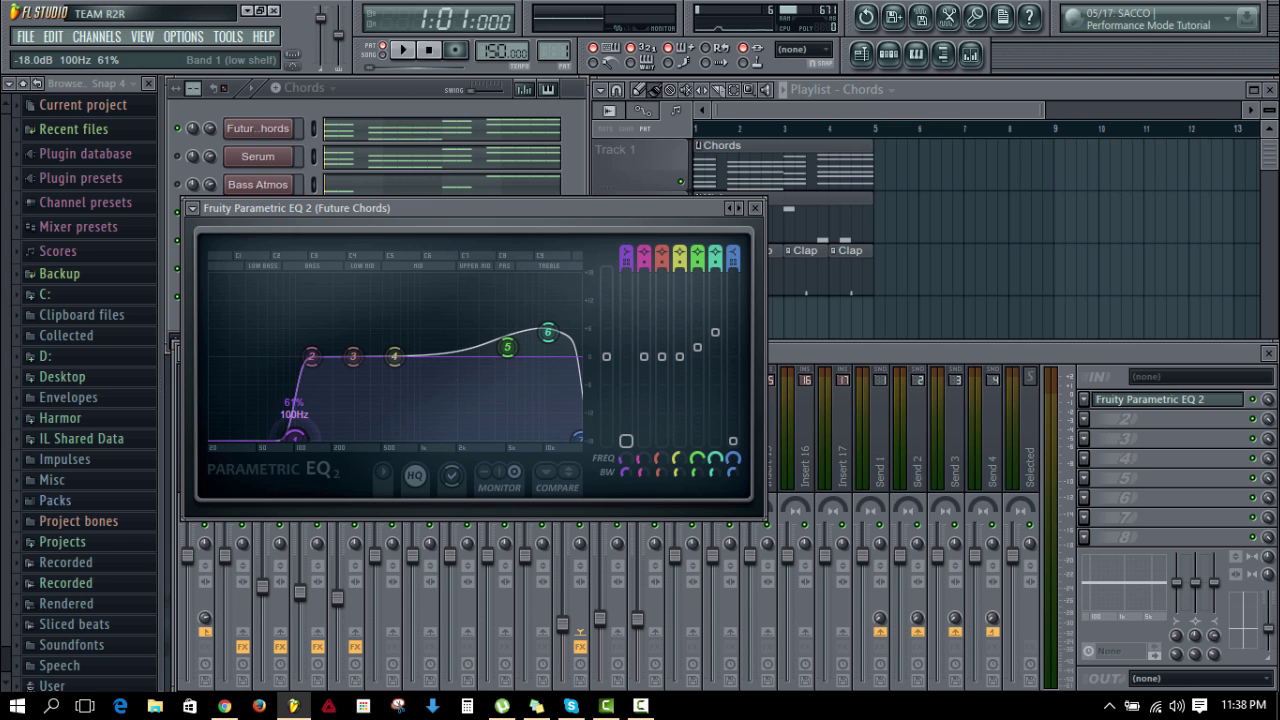
drag(307, 370, 249, 440)
key(space)
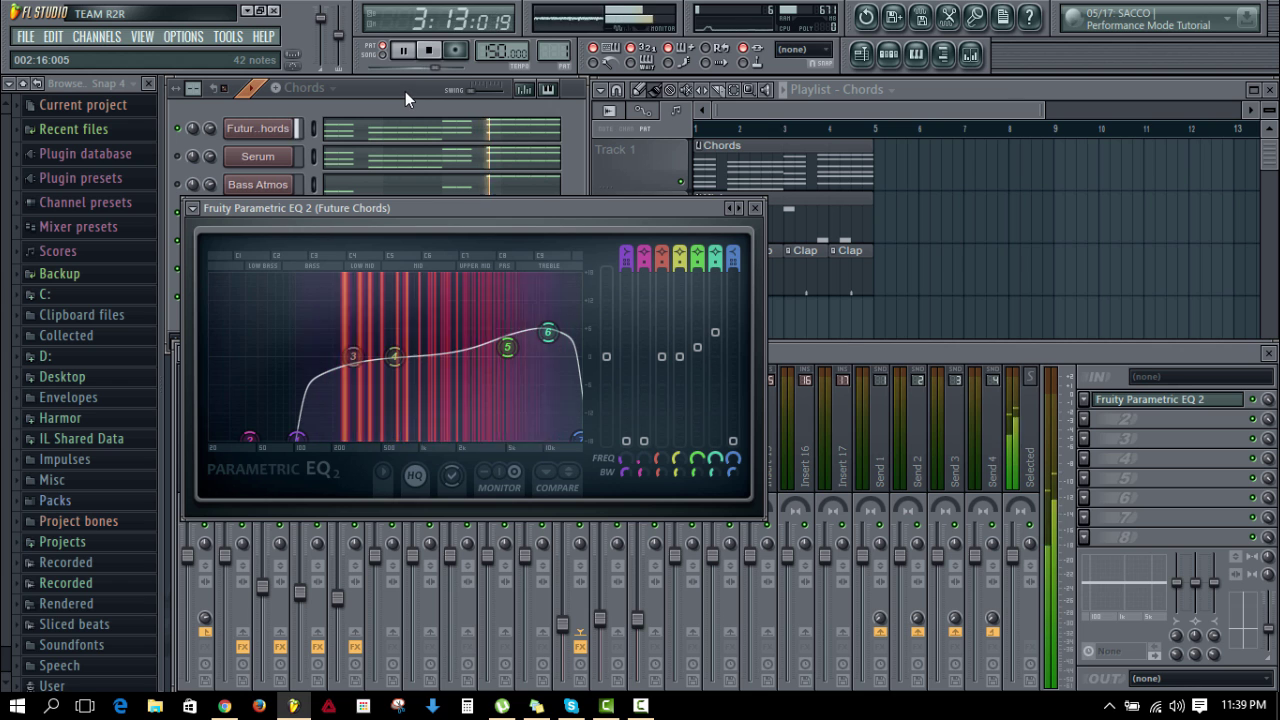
key(space)
Step: Add Fruity Reeverb 2 to the second effect slot of the Future Chords track and move its window clear of the mixer
click(1083, 418)
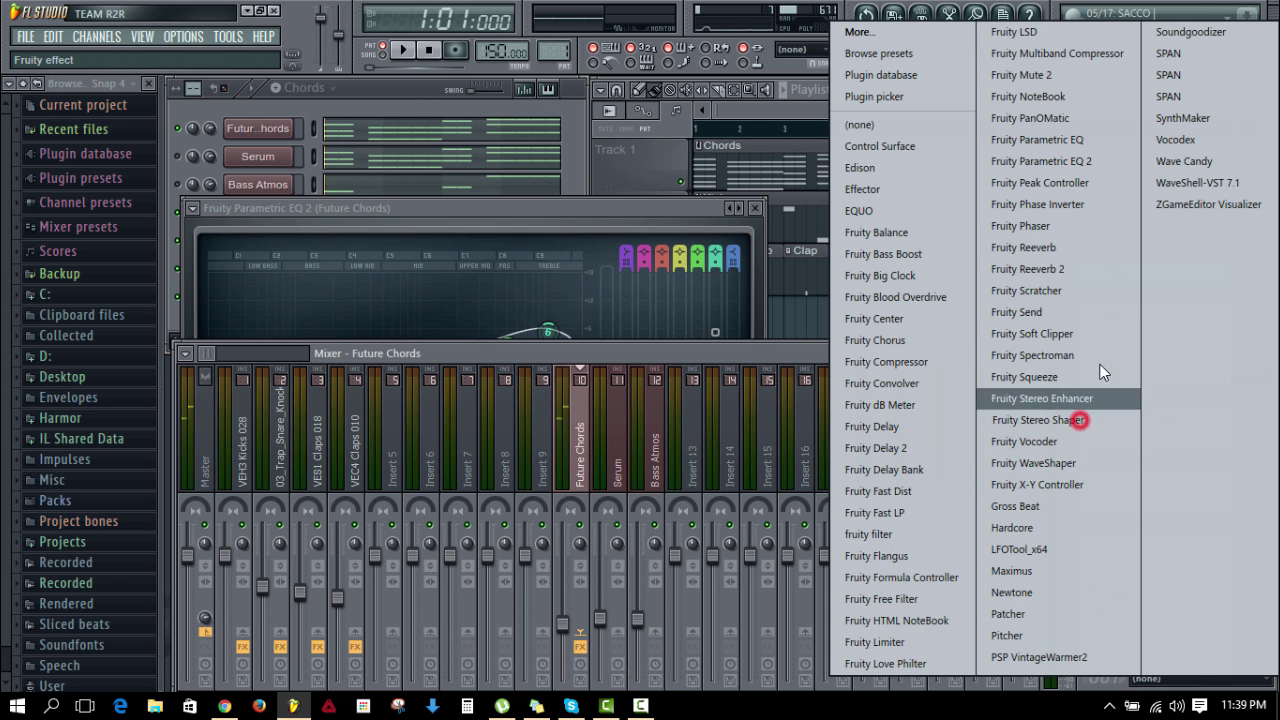
click(1074, 275)
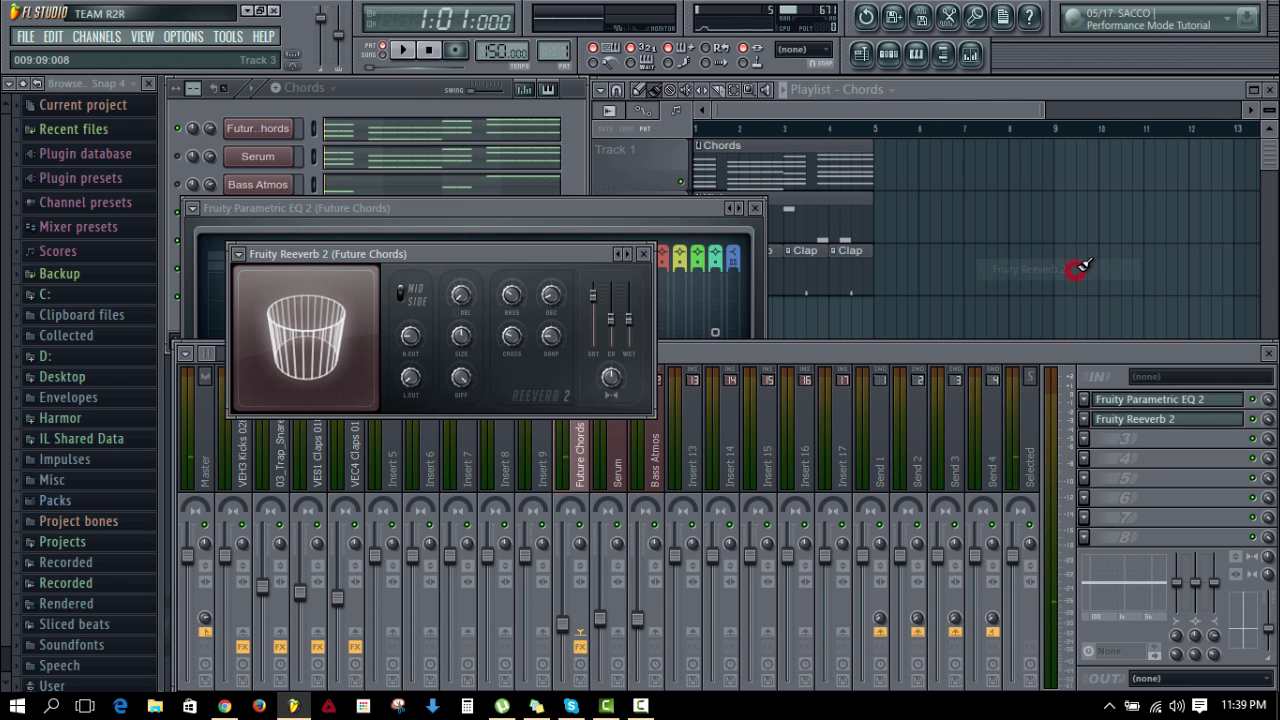
drag(499, 257, 560, 201)
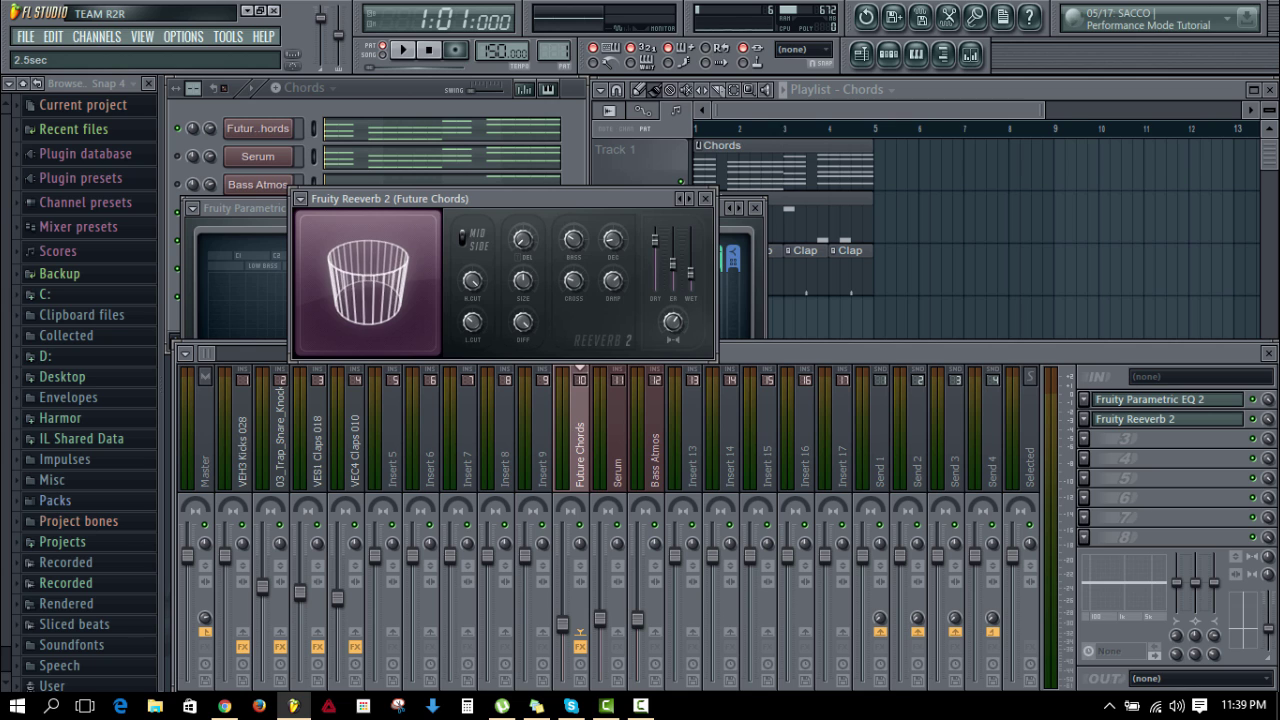
Step: Set the chords' reverb decay to 2.0 sec and its wet level to 40%, auditioning each change
key(space)
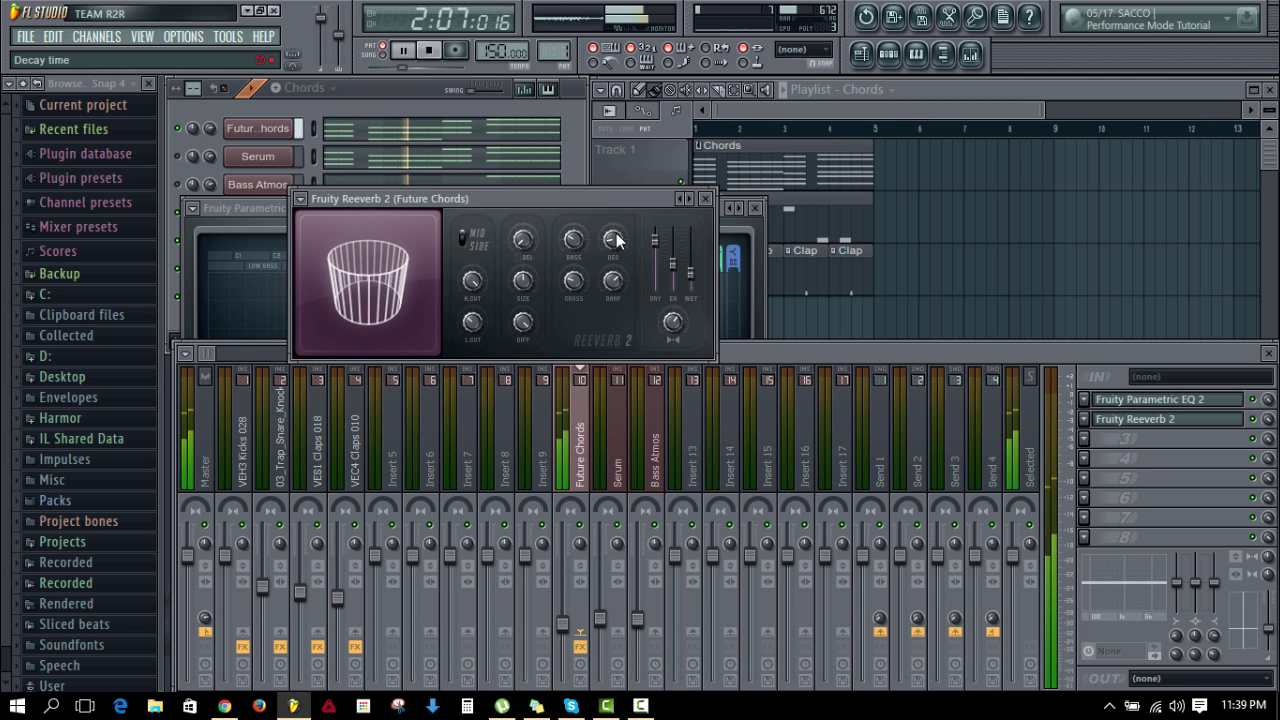
key(space)
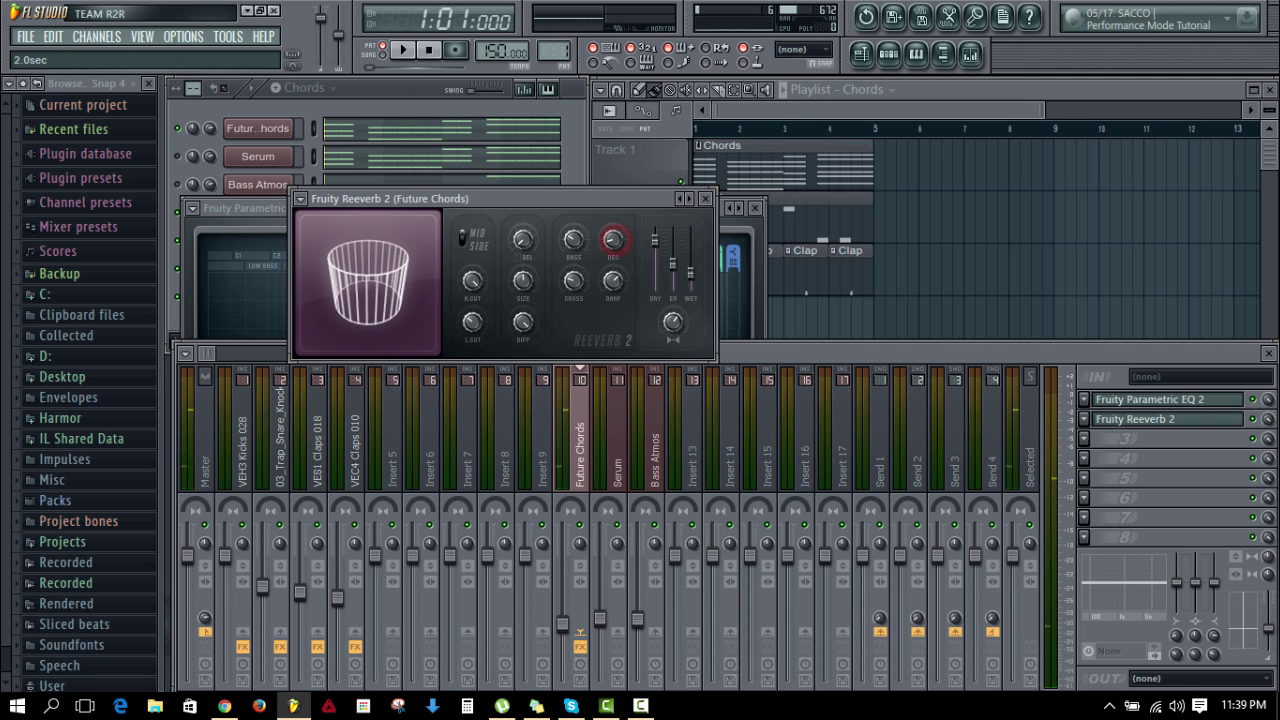
key(space)
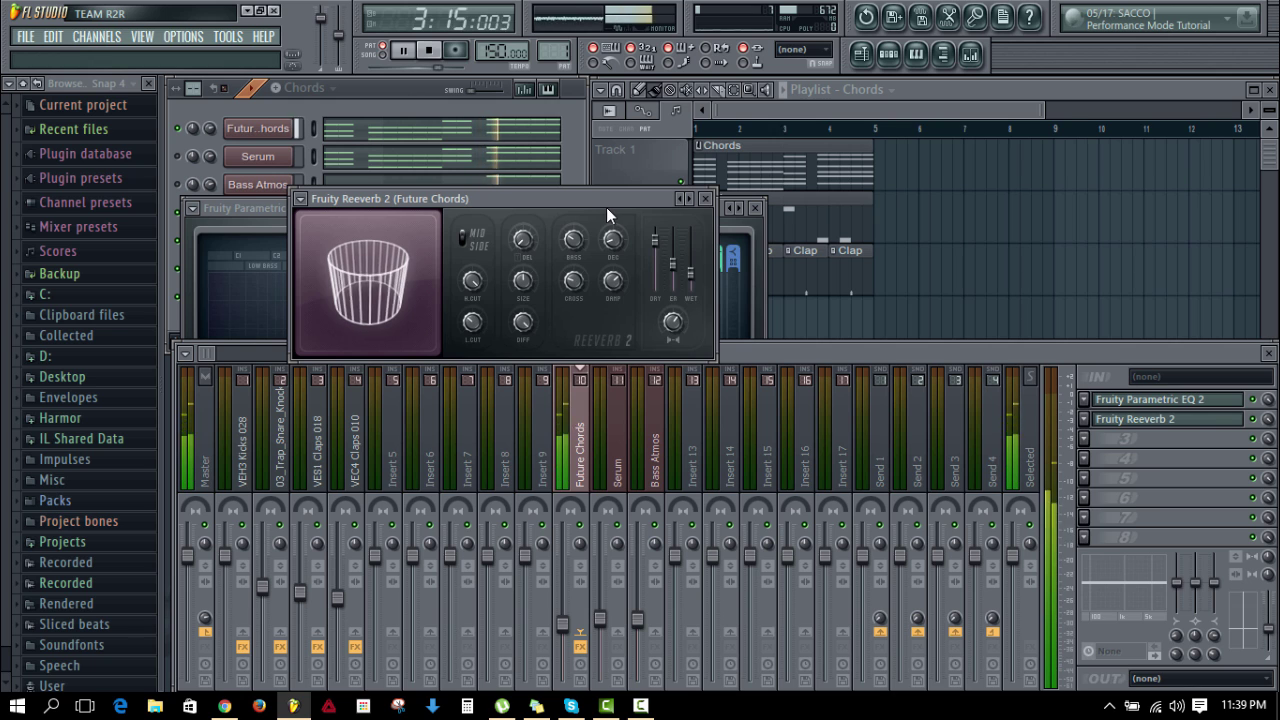
key(space)
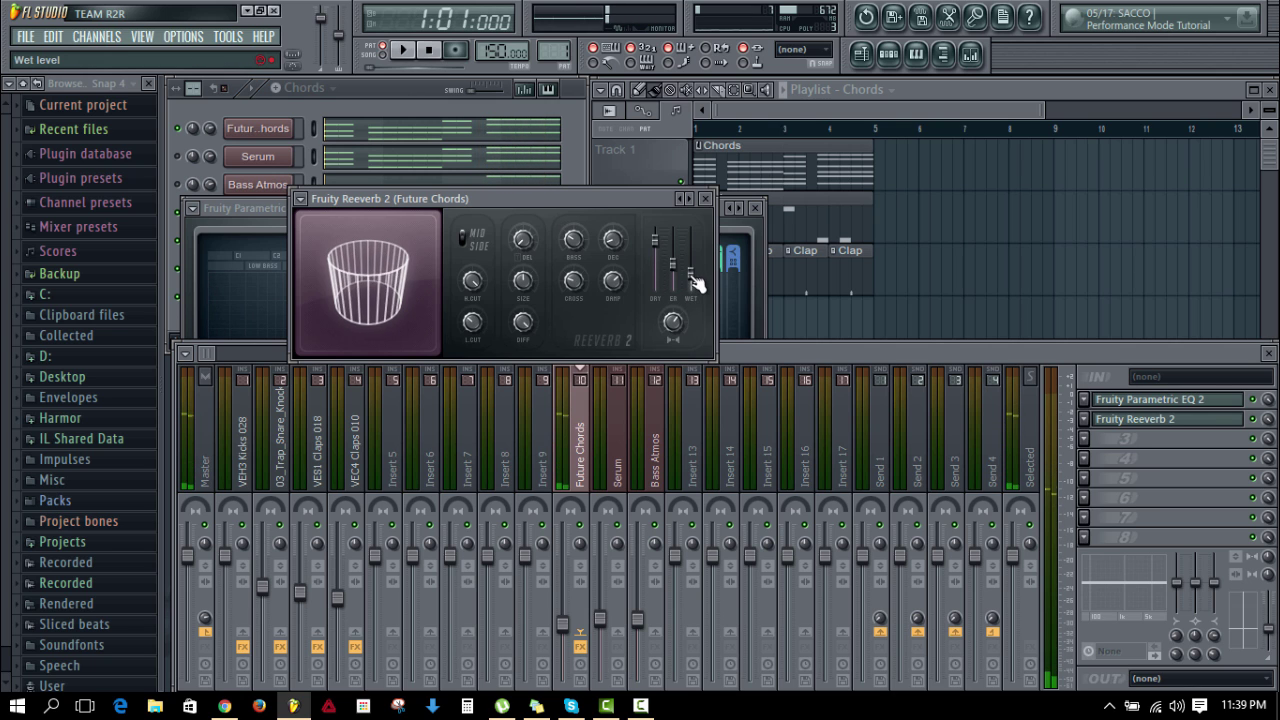
drag(691, 273, 691, 268)
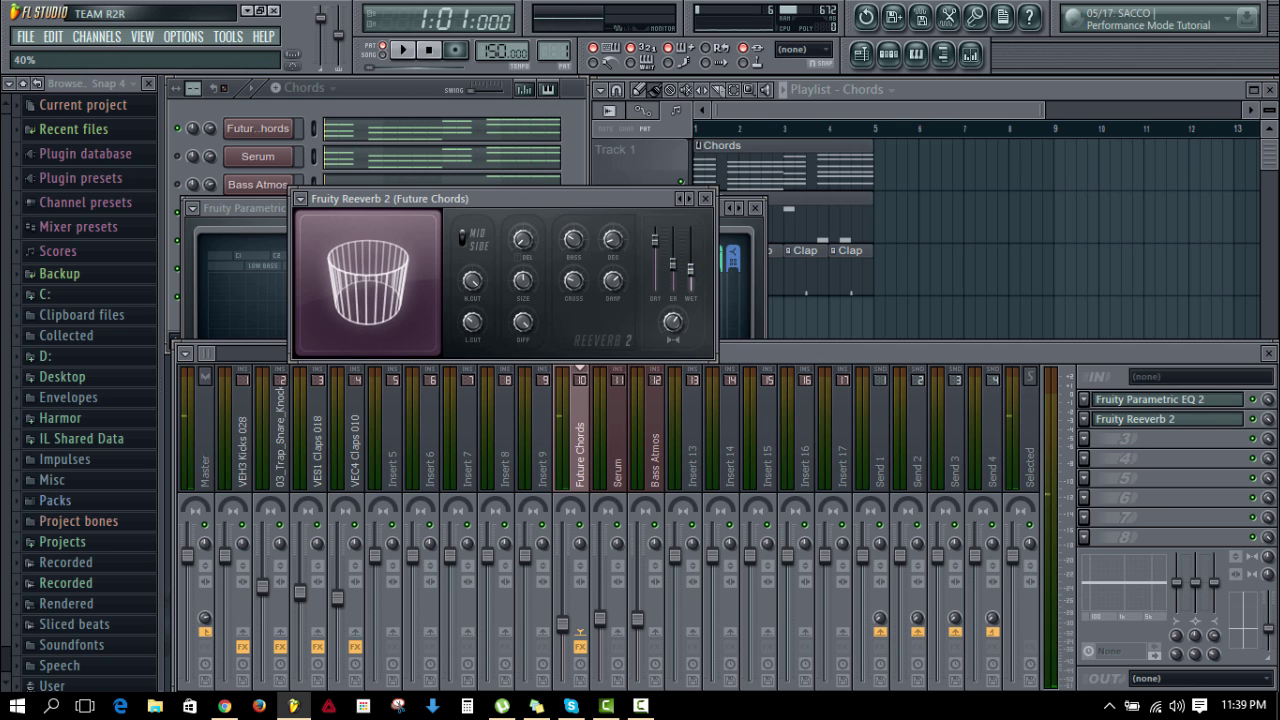
key(space)
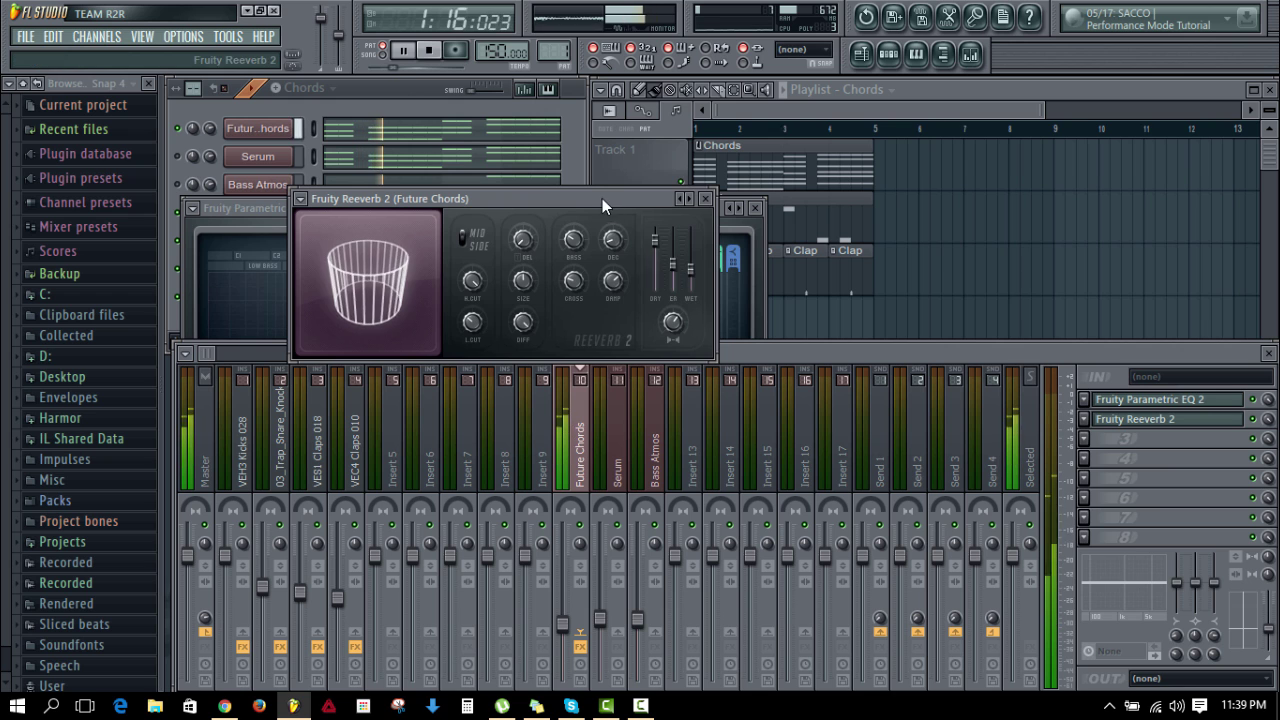
key(space)
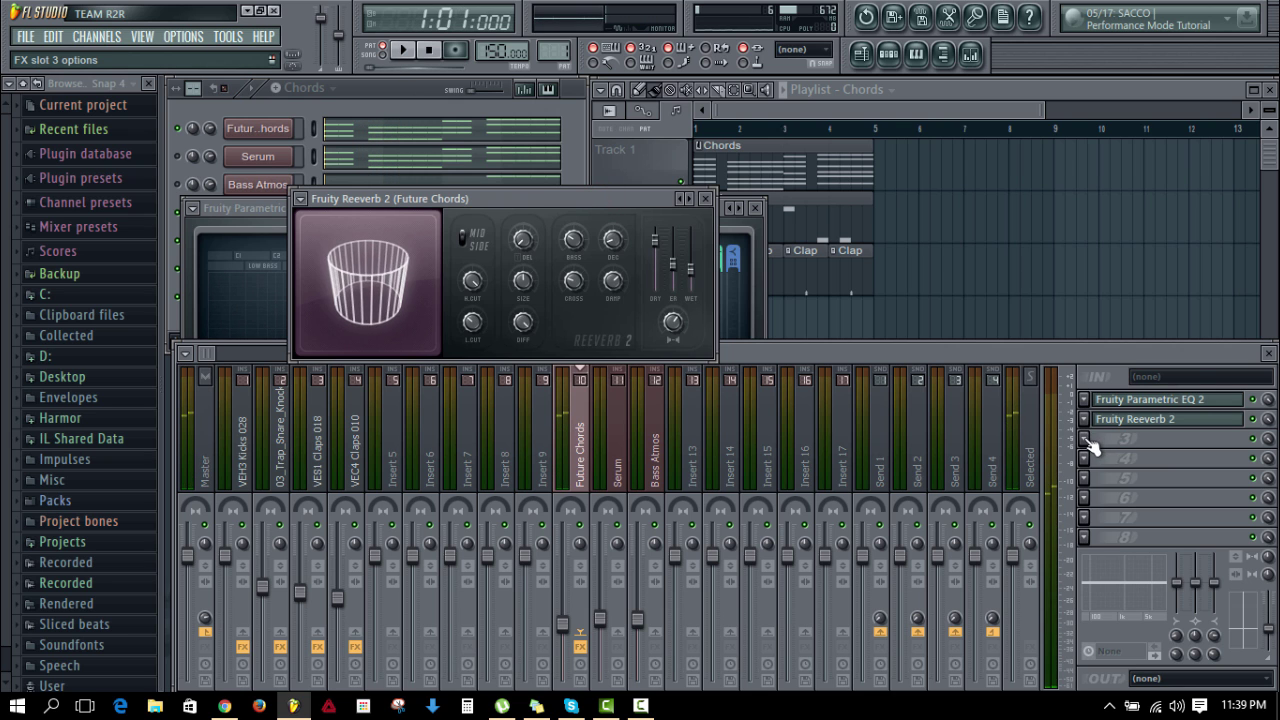
Step: Add Fruity Delay 2 to the third effect slot of the Future Chords track and check its available presets
click(1095, 445)
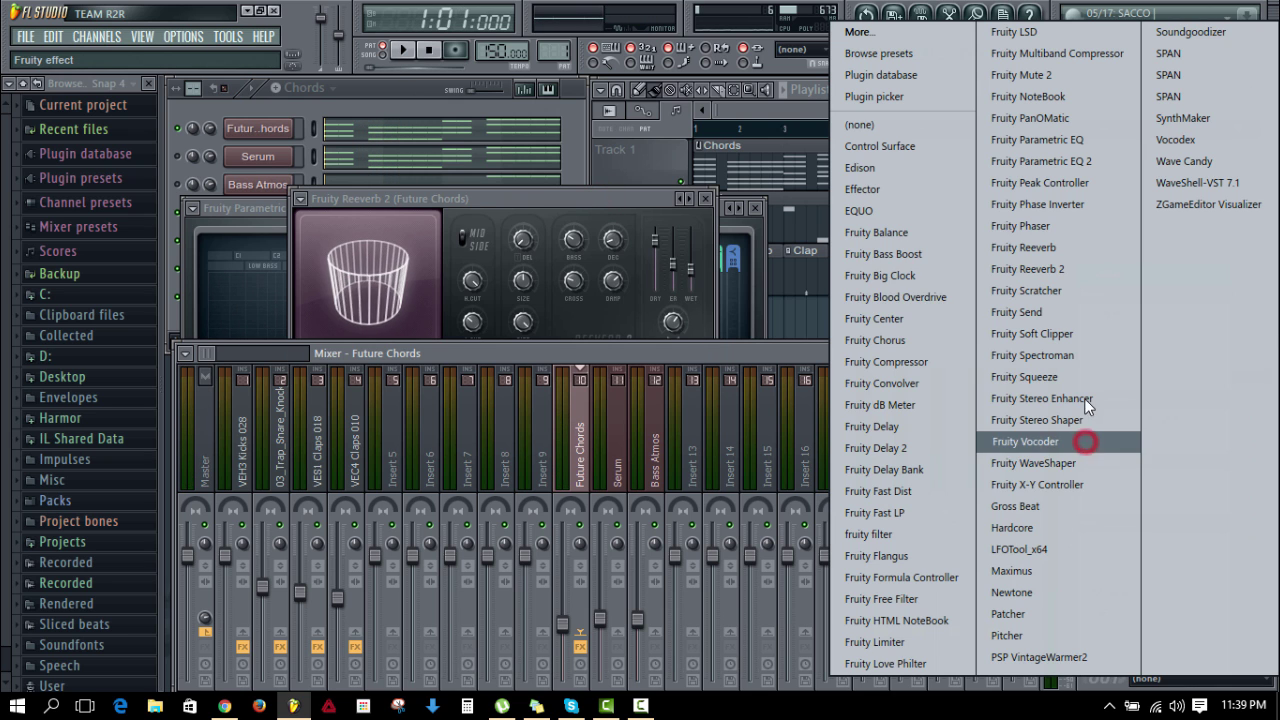
click(883, 450)
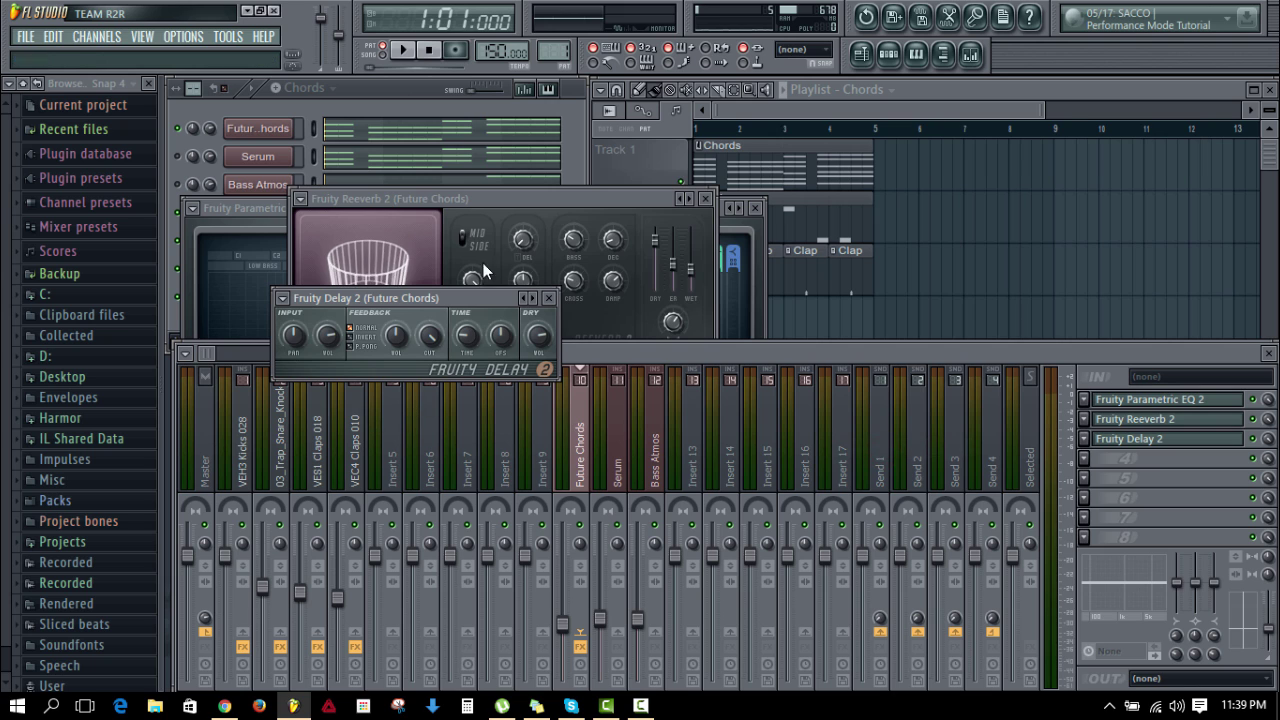
click(467, 290)
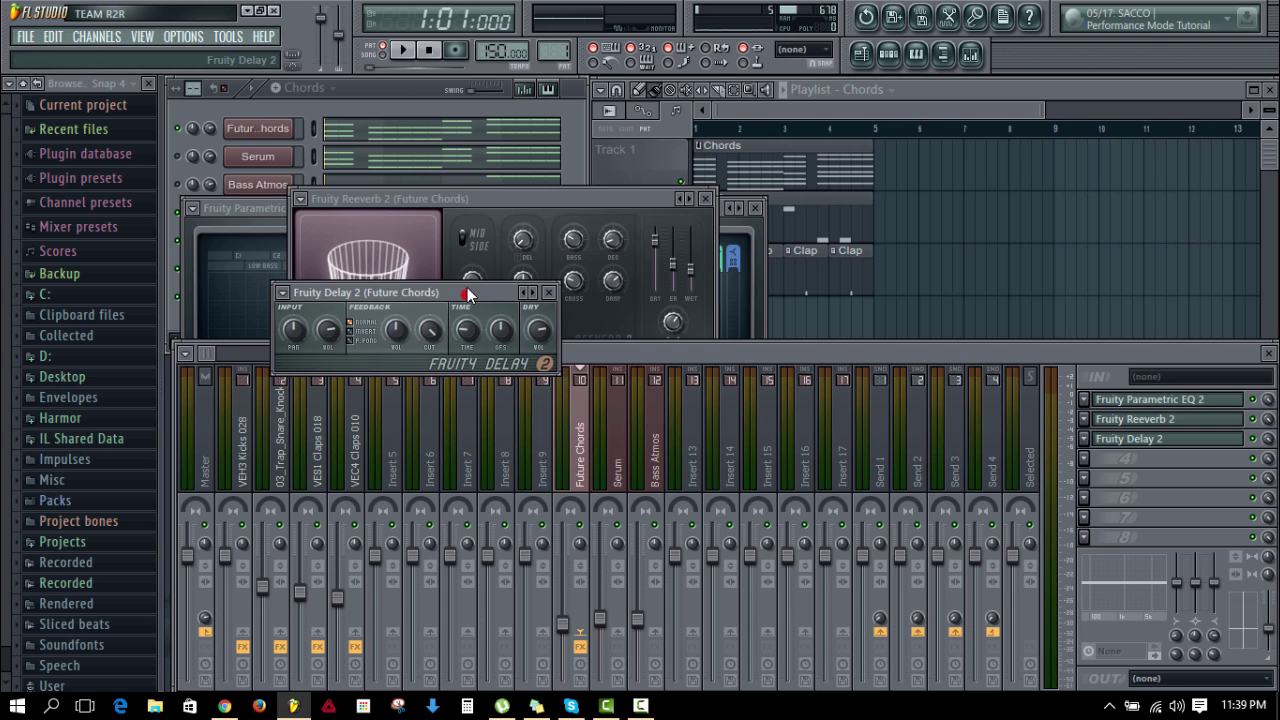
click(284, 290)
mouse_move(321, 317)
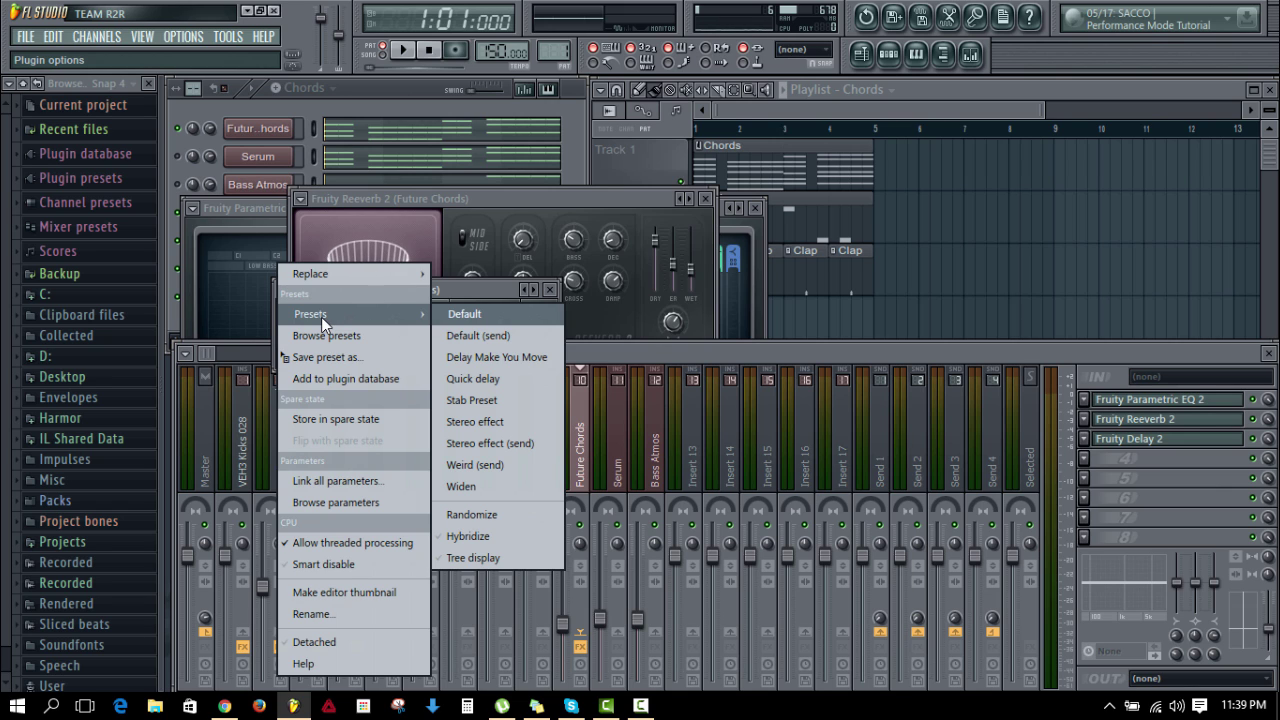
click(459, 291)
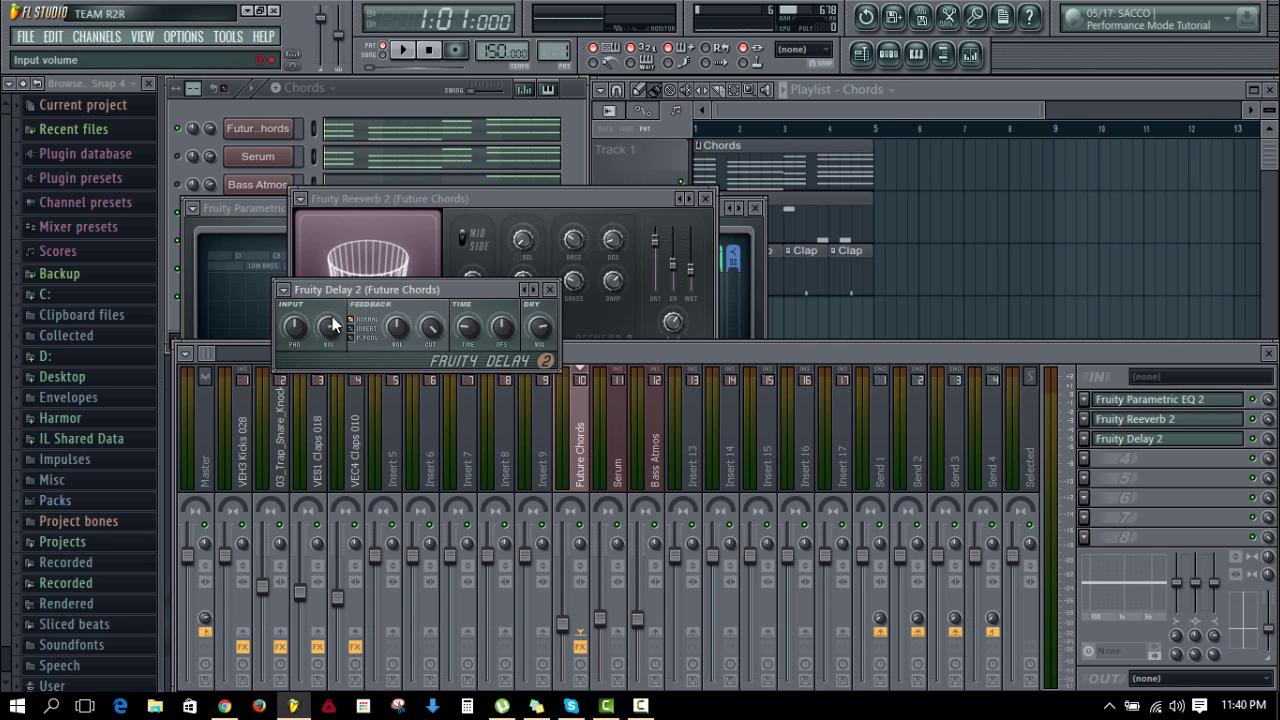
Step: Lower the chords delay's input volume and feedback level, and raise its time stereo offset
drag(333, 328, 333, 350)
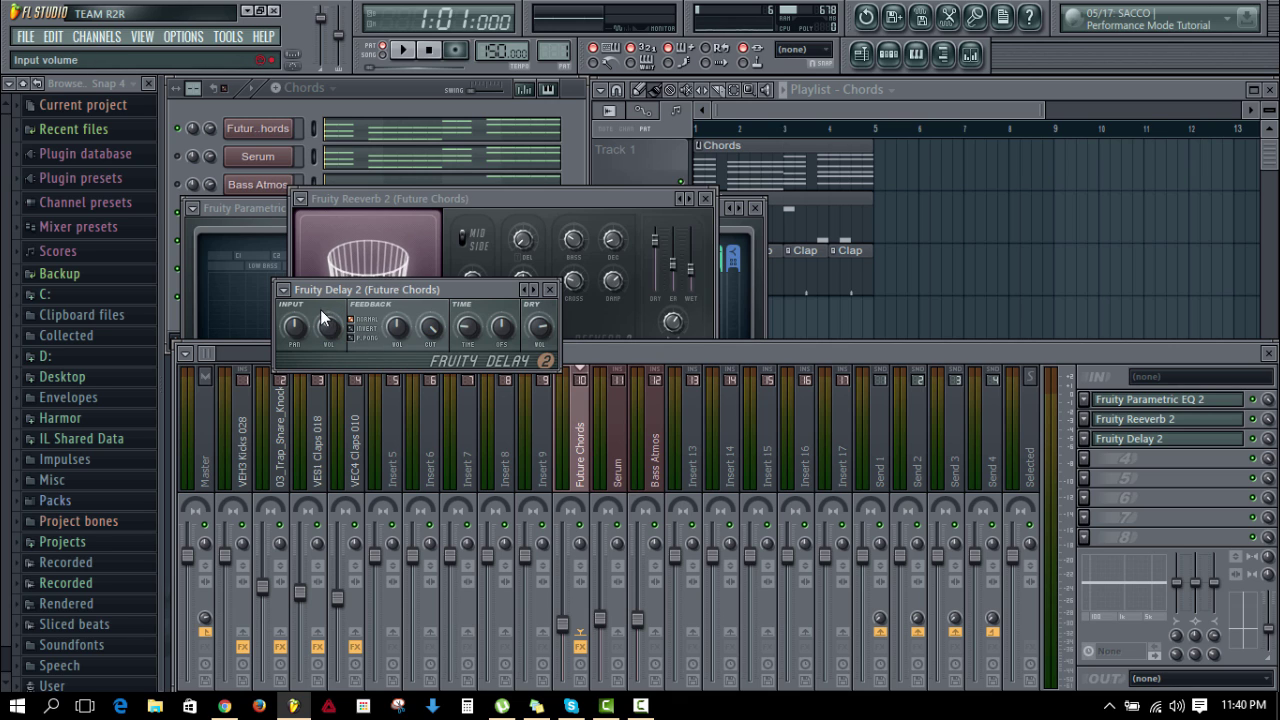
click(397, 325)
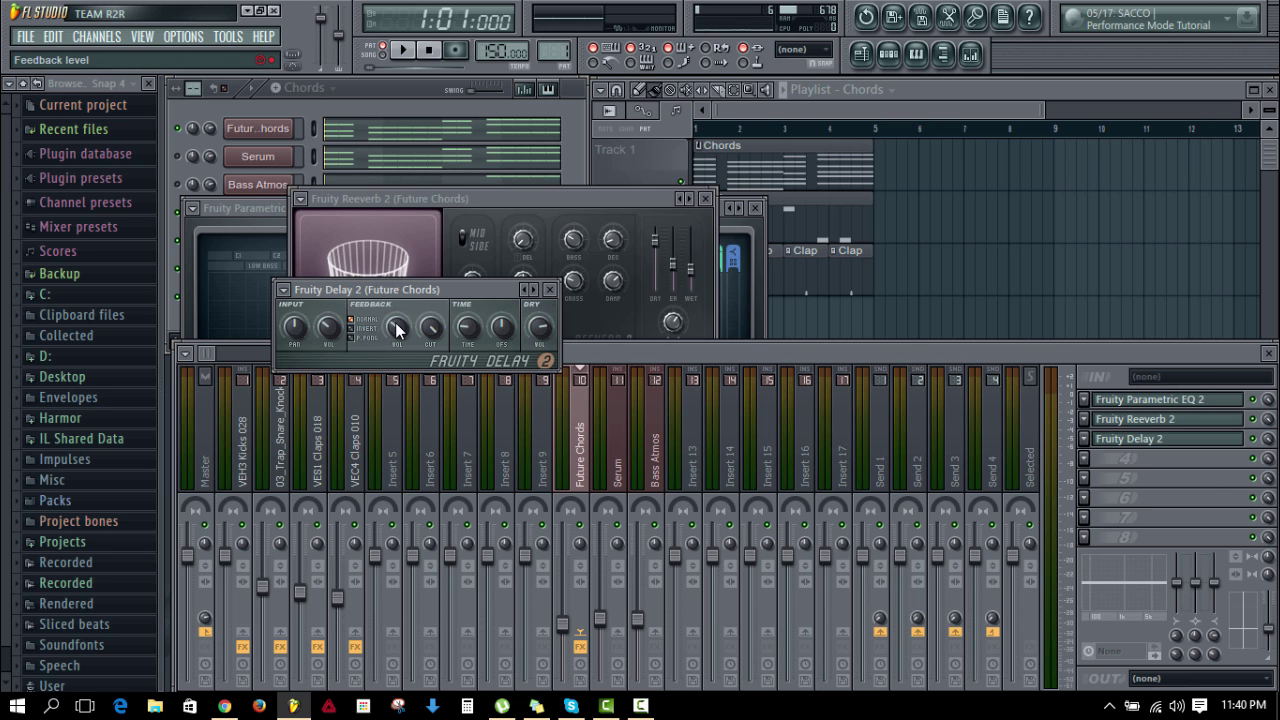
click(478, 333)
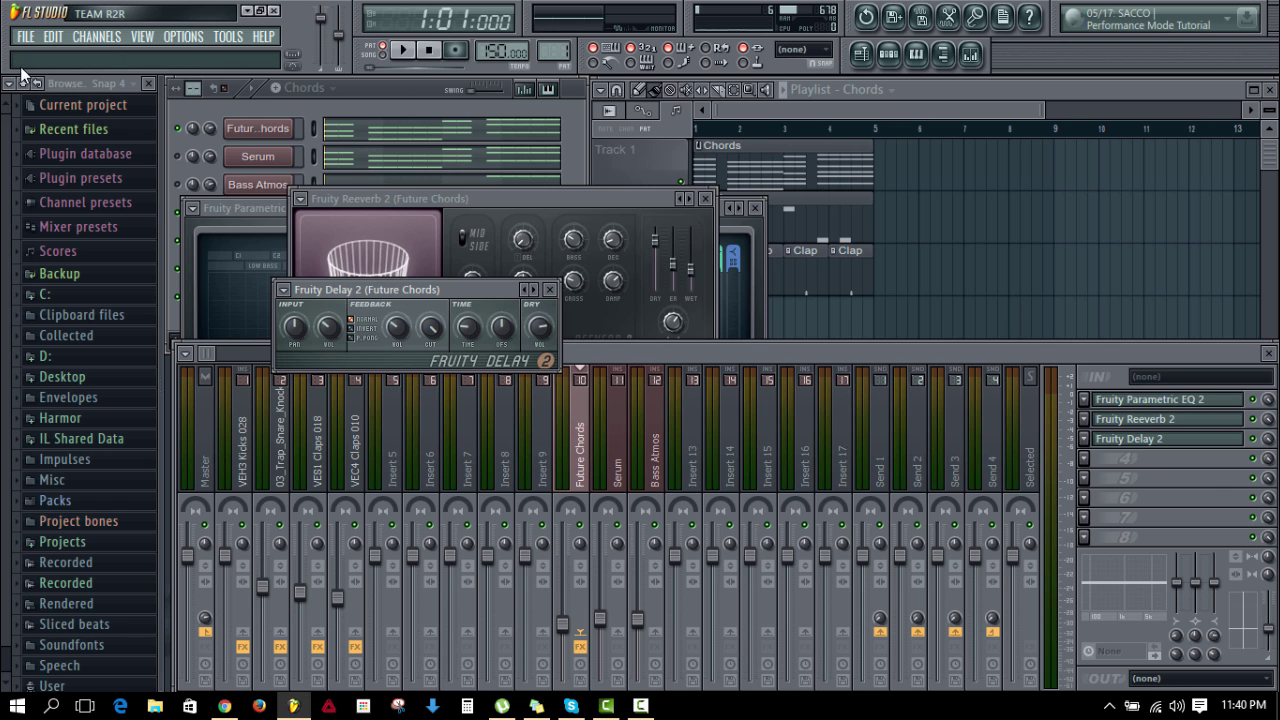
click(460, 332)
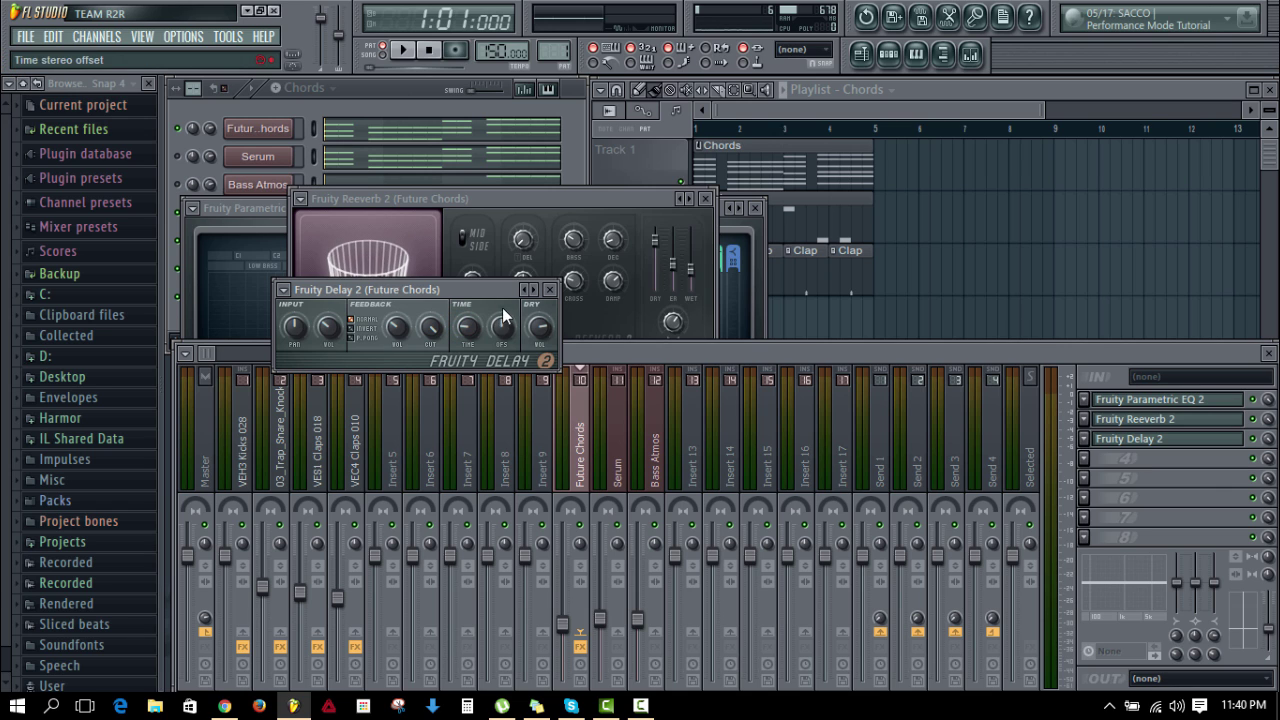
click(504, 329)
drag(506, 331, 506, 264)
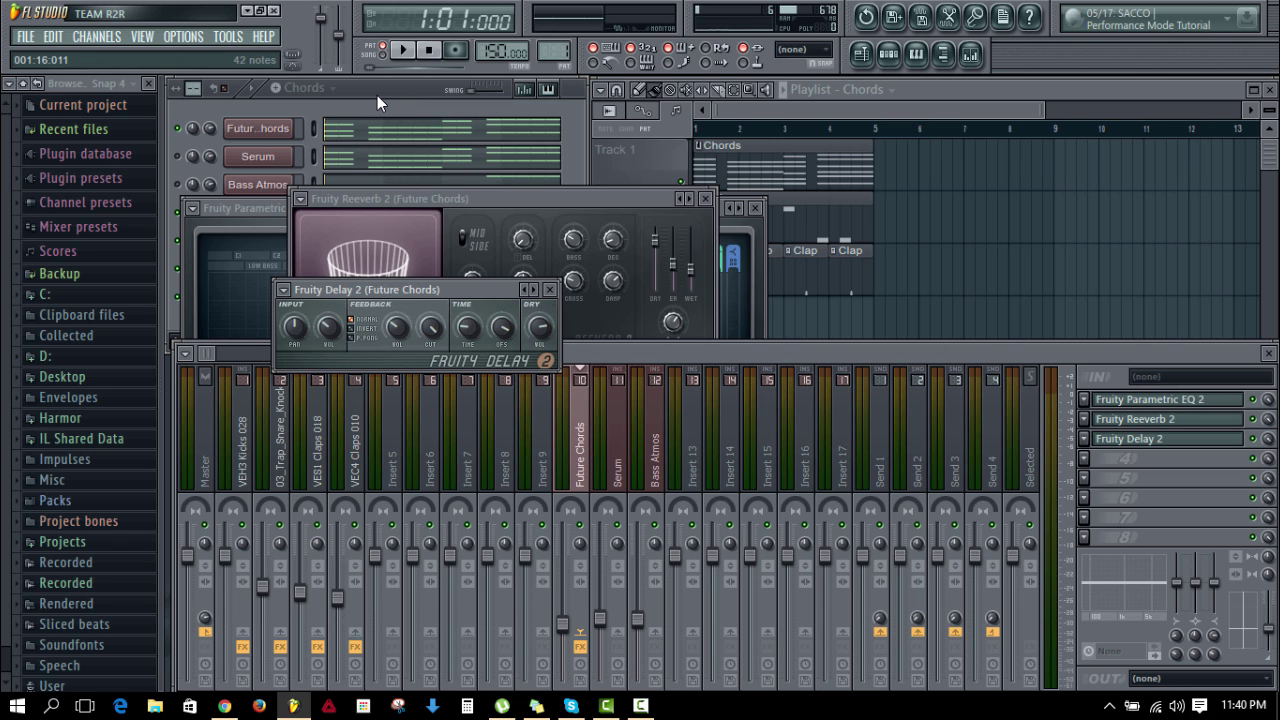
key(space)
key(space)
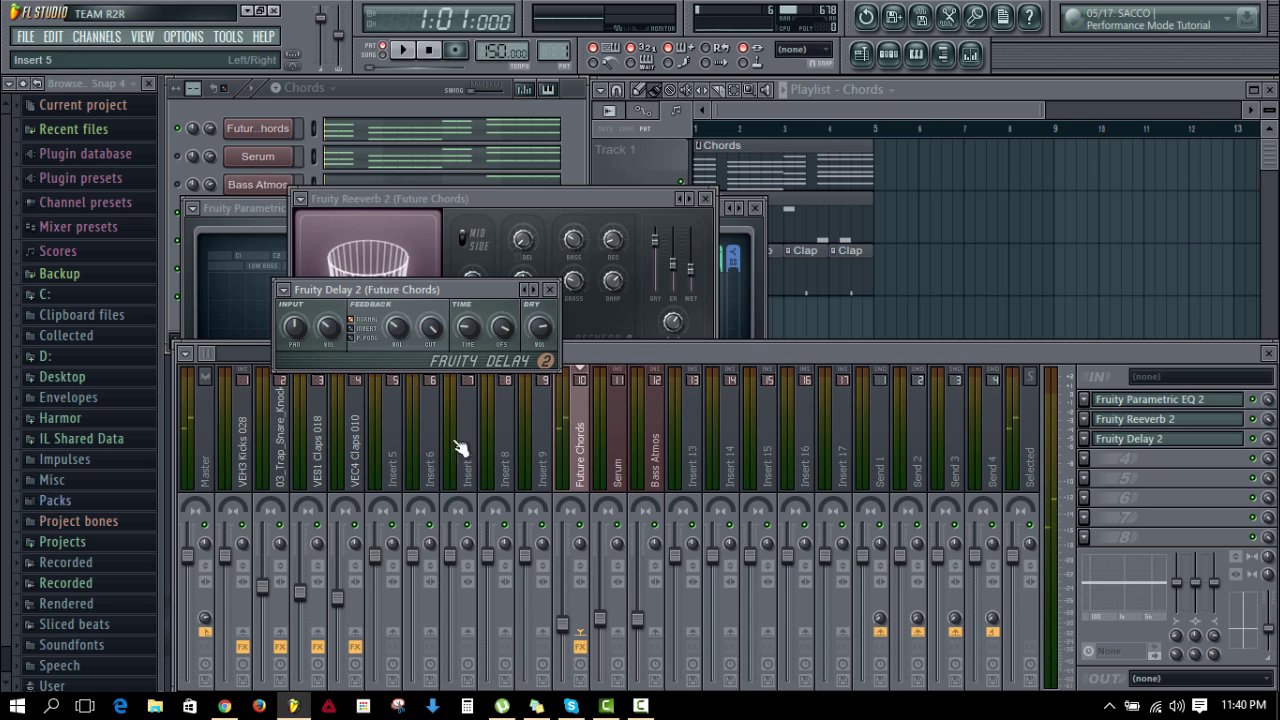
Step: Fine-tune the chords delay's input volume and feedback level, auditioning the result
click(326, 326)
click(329, 329)
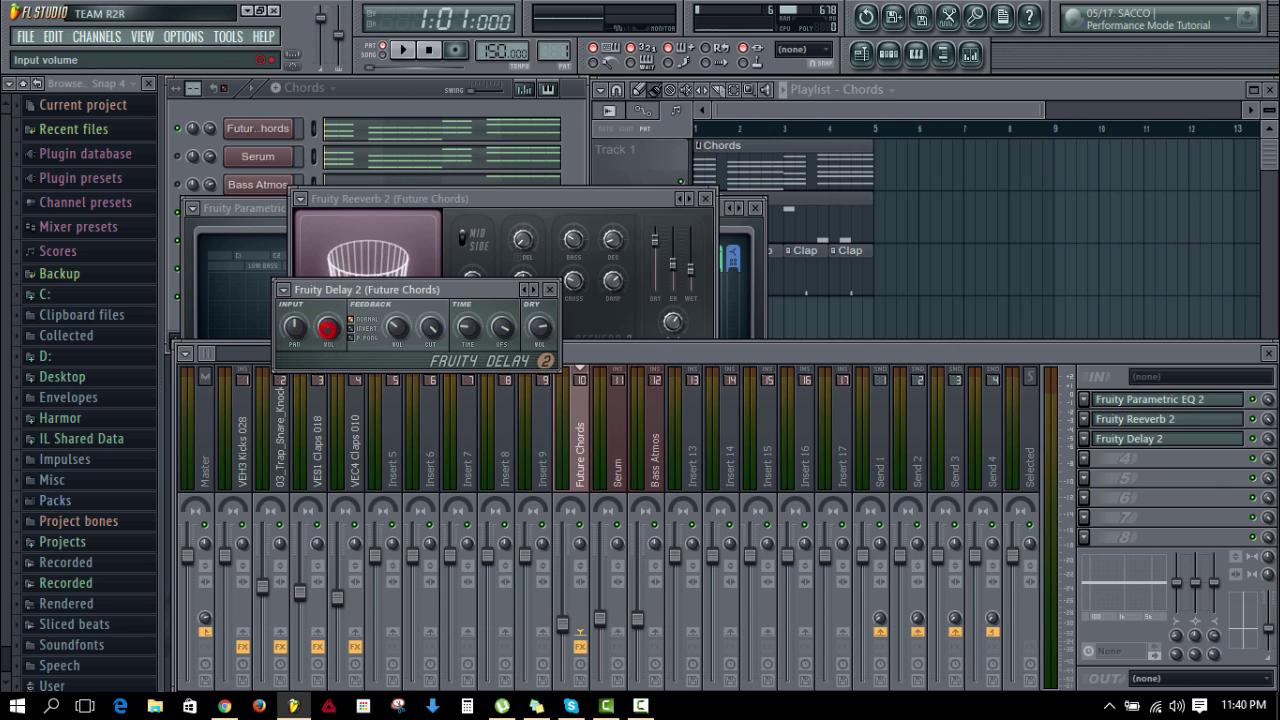
click(395, 330)
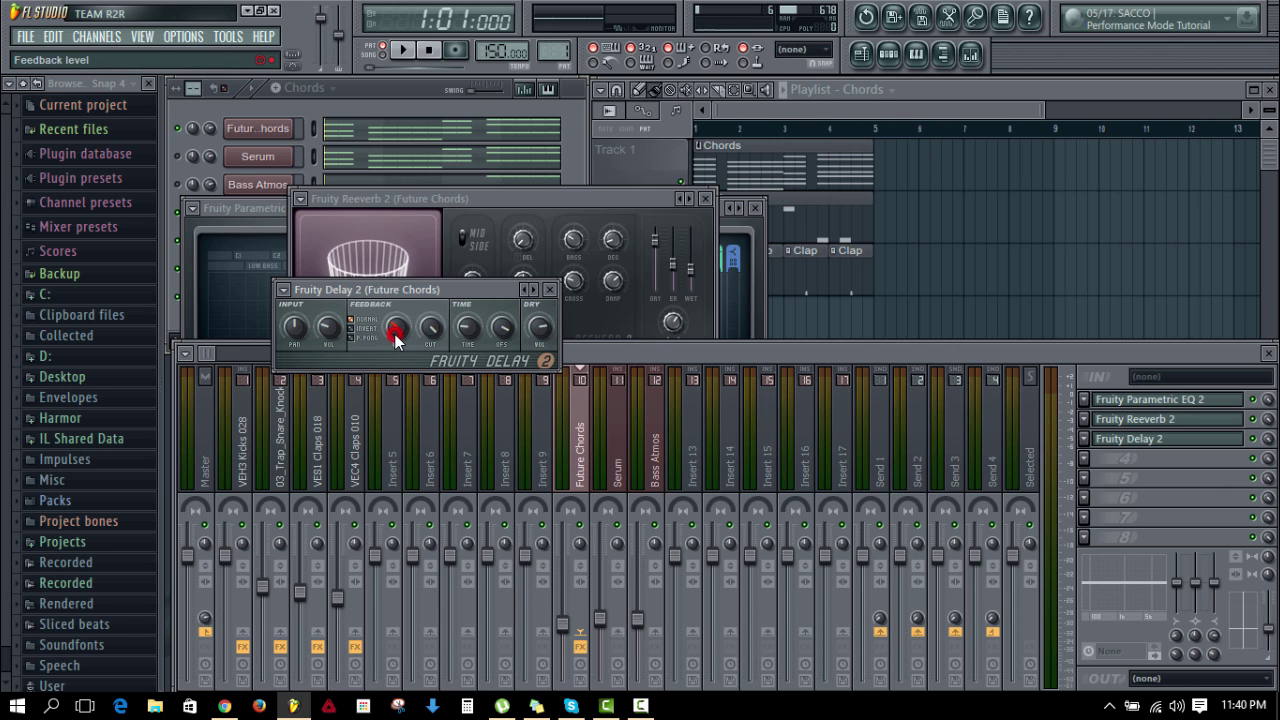
click(399, 330)
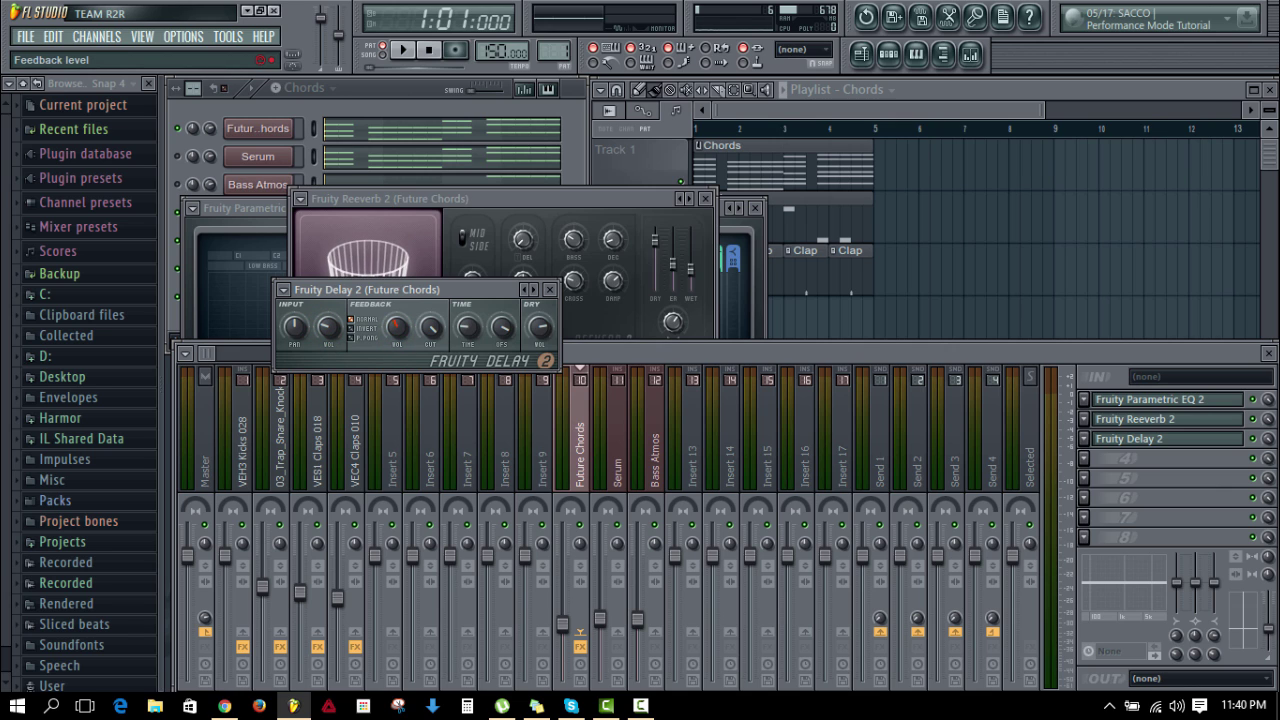
click(396, 318)
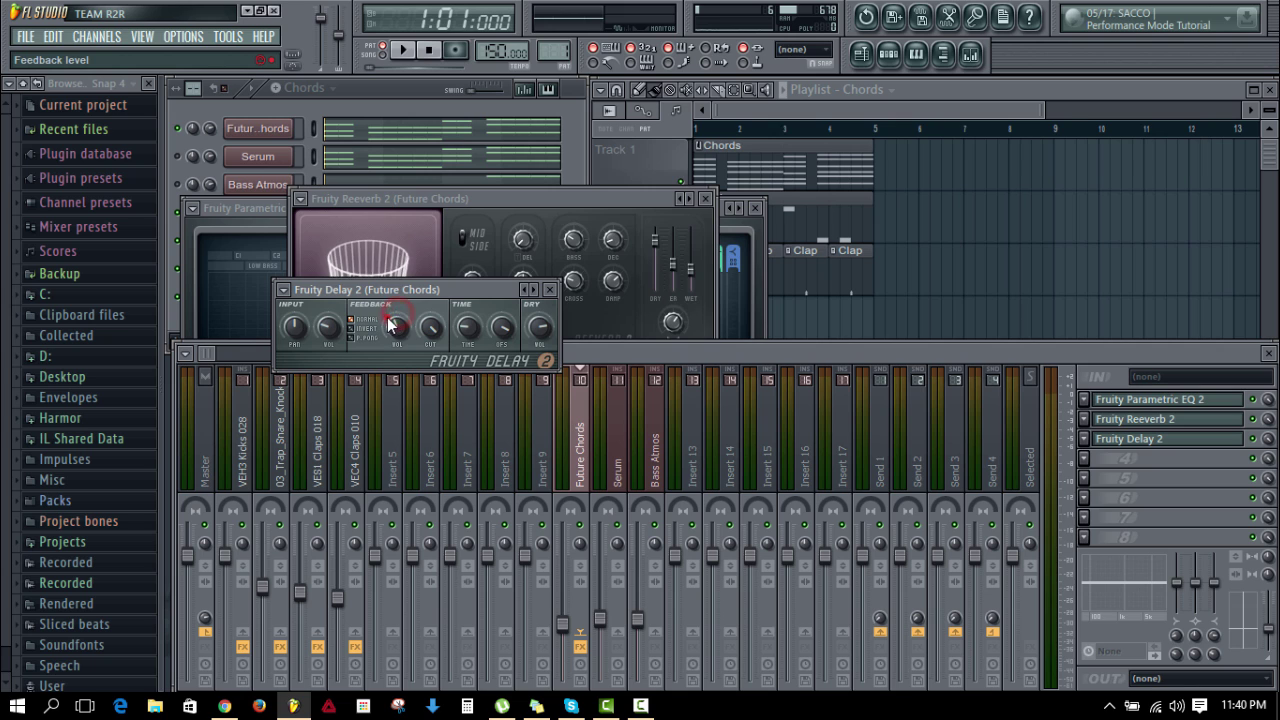
click(388, 320)
key(space)
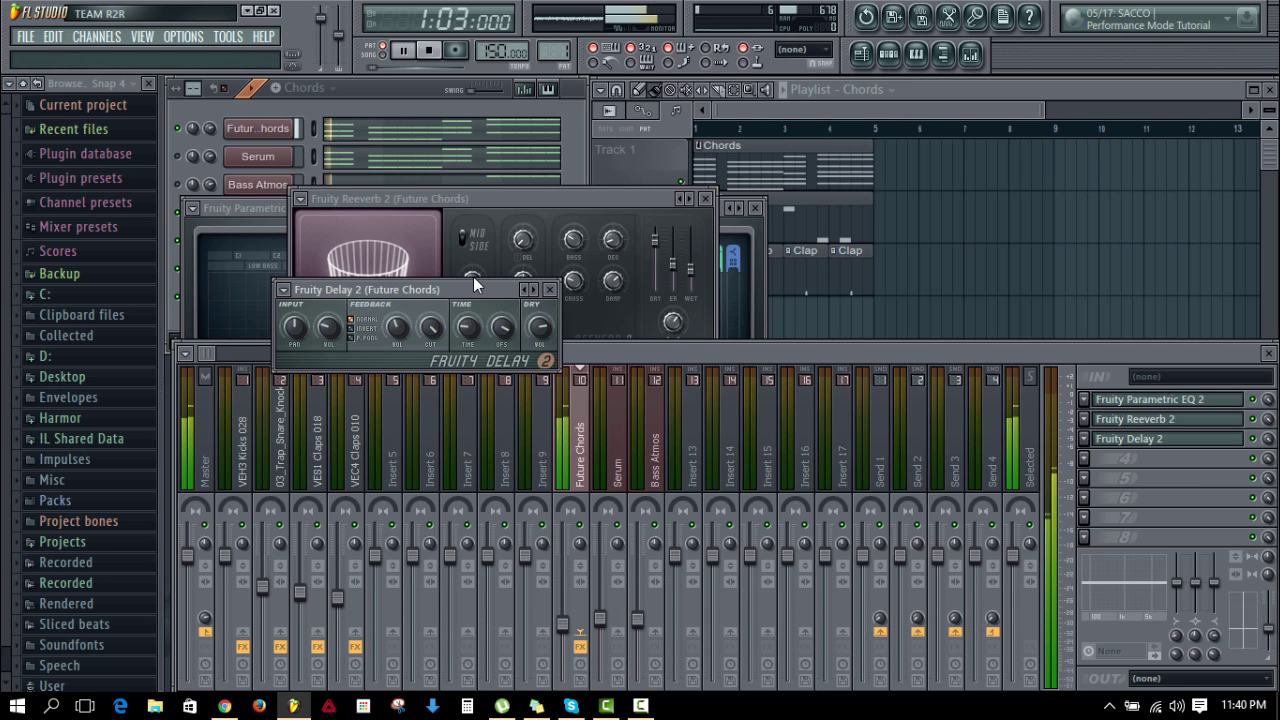
key(space)
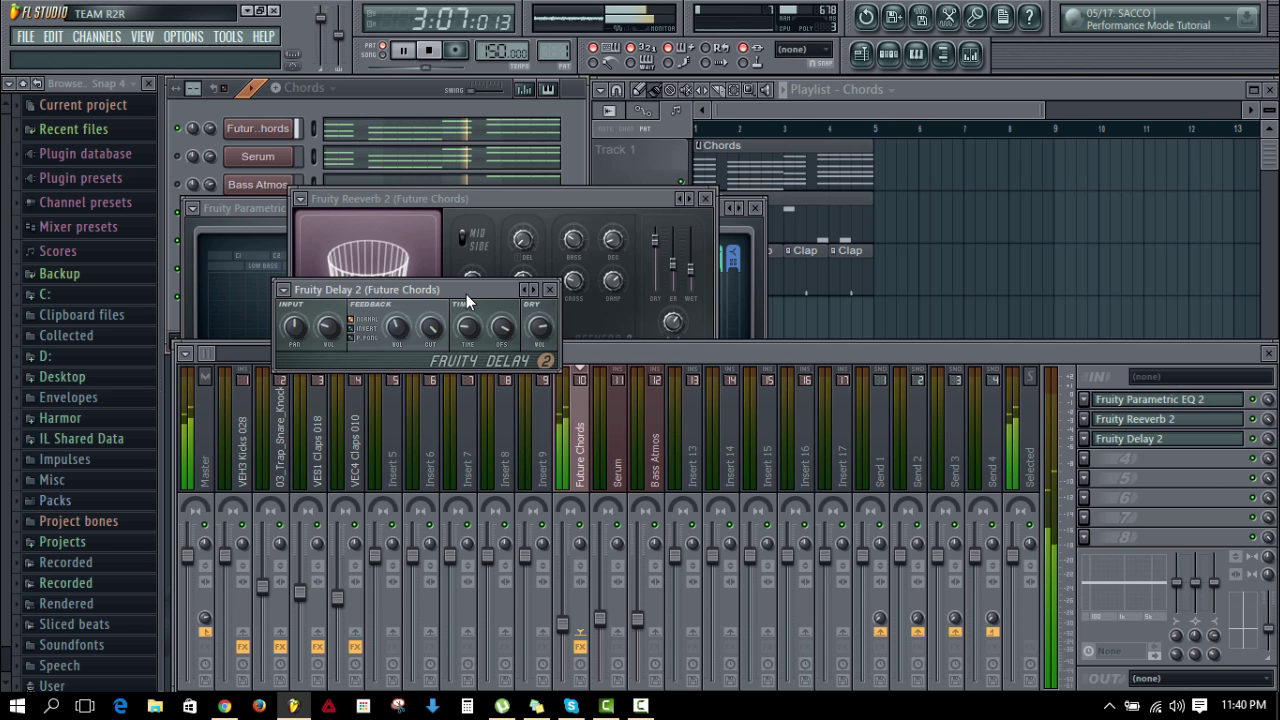
key(space)
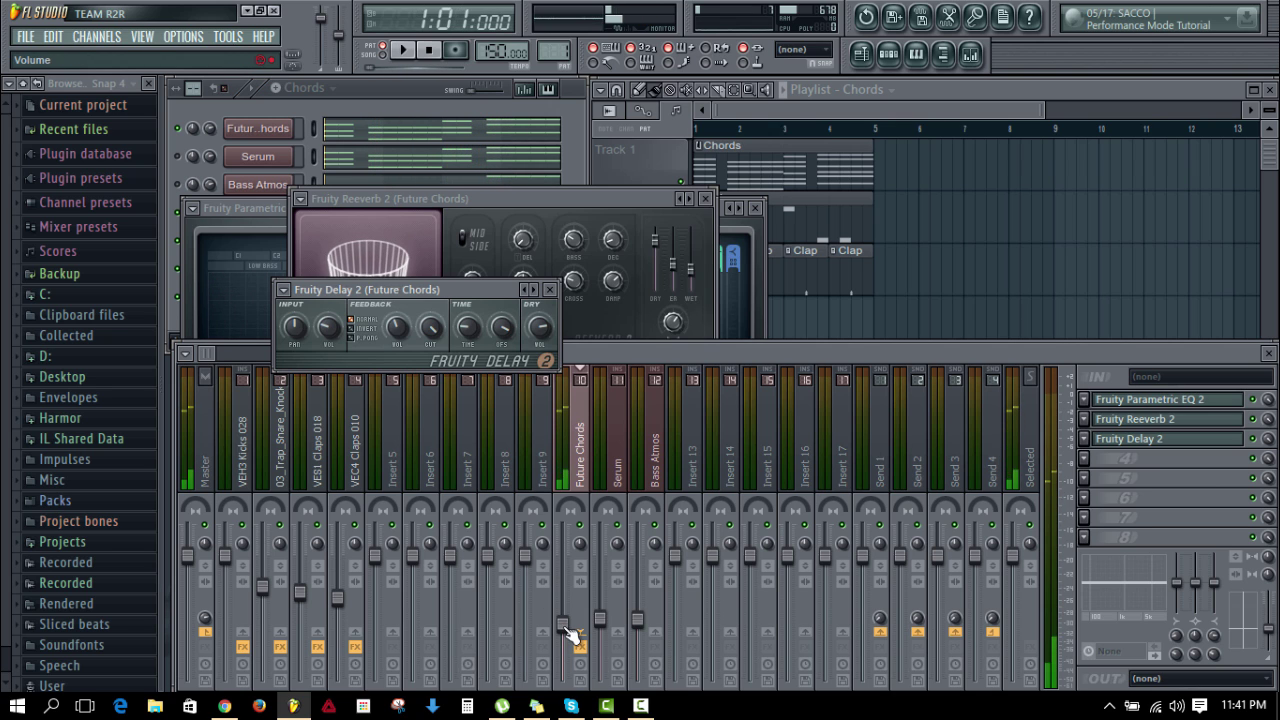
Step: Lower the Future Chords track's volume slightly below 35% during playback
click(563, 627)
drag(563, 627, 563, 631)
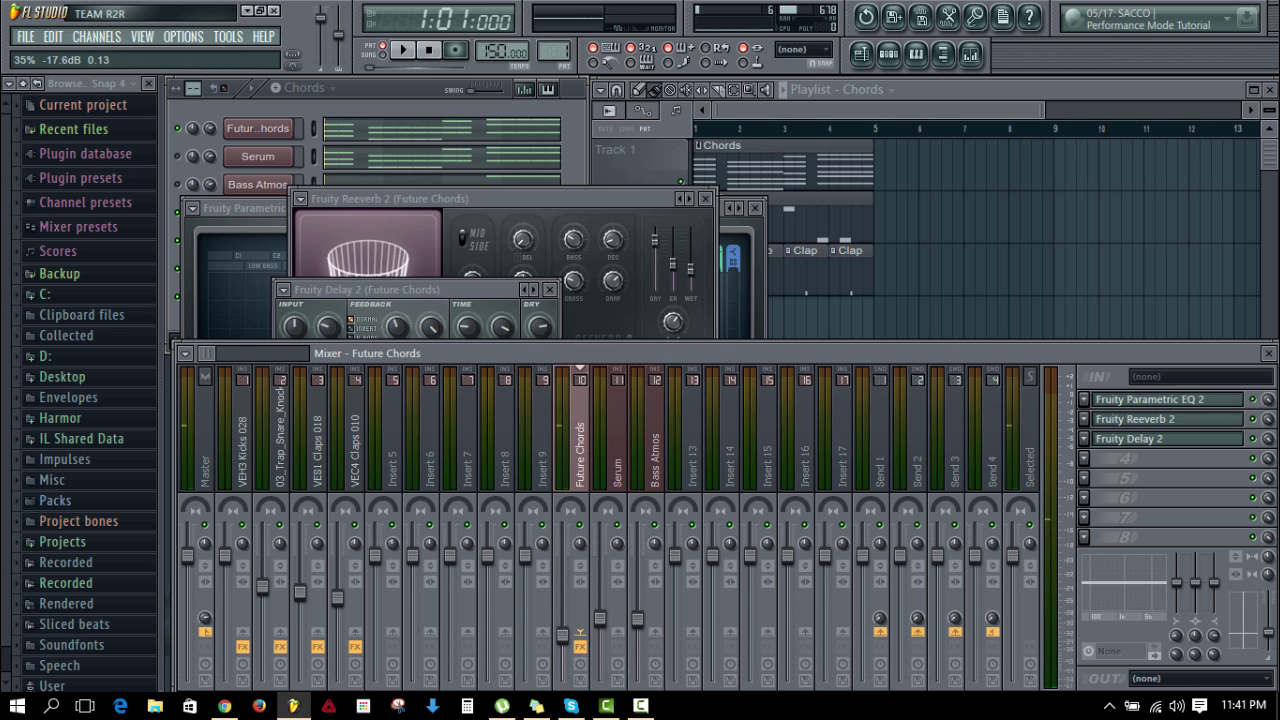
key(space)
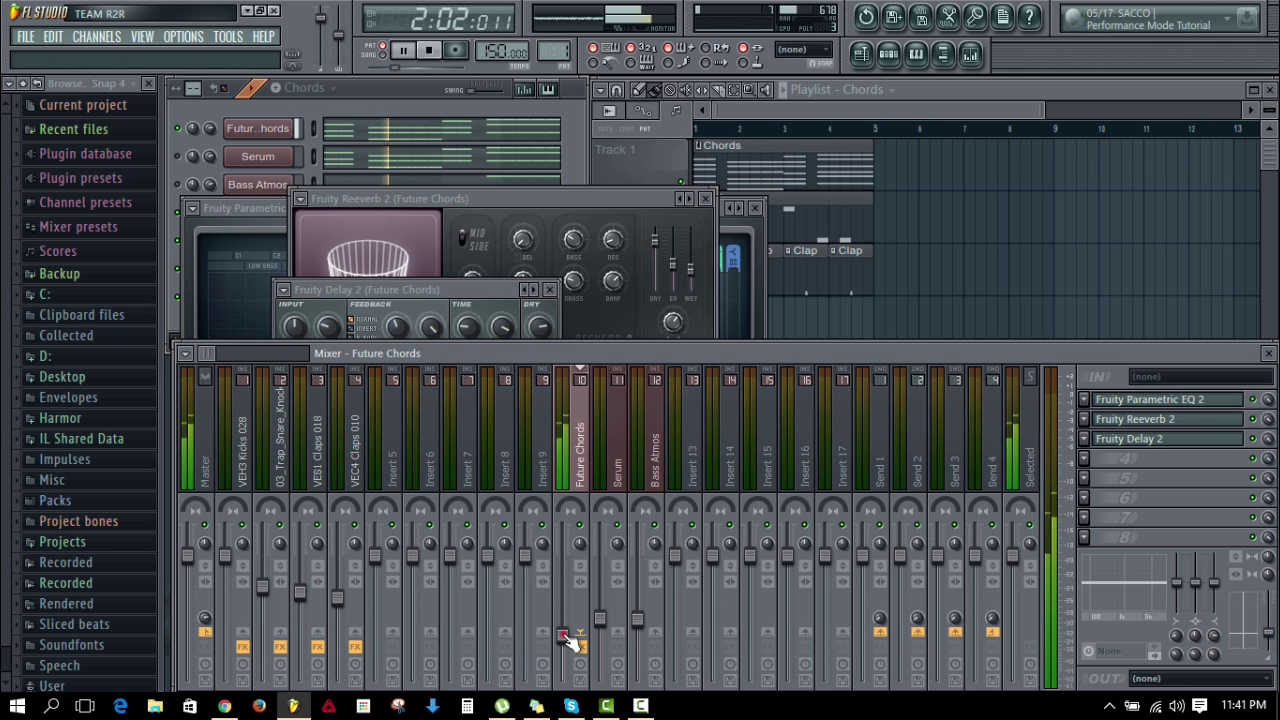
drag(570, 642, 570, 648)
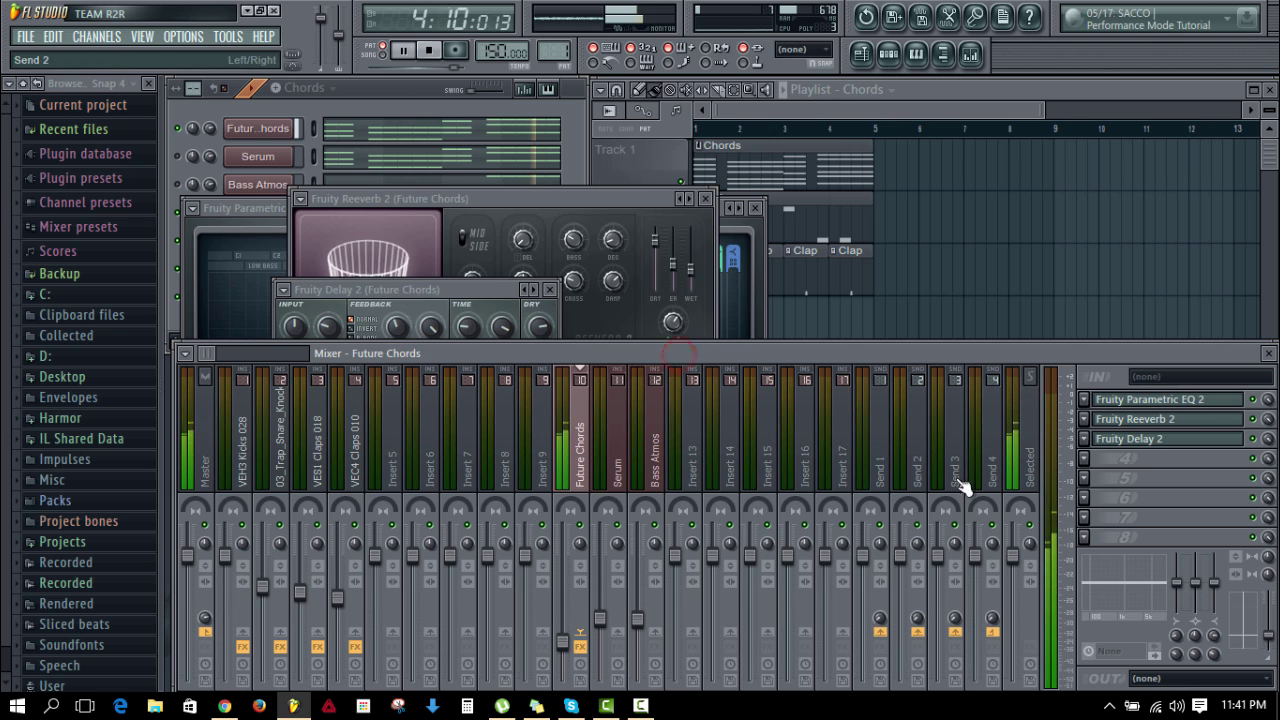
key(space)
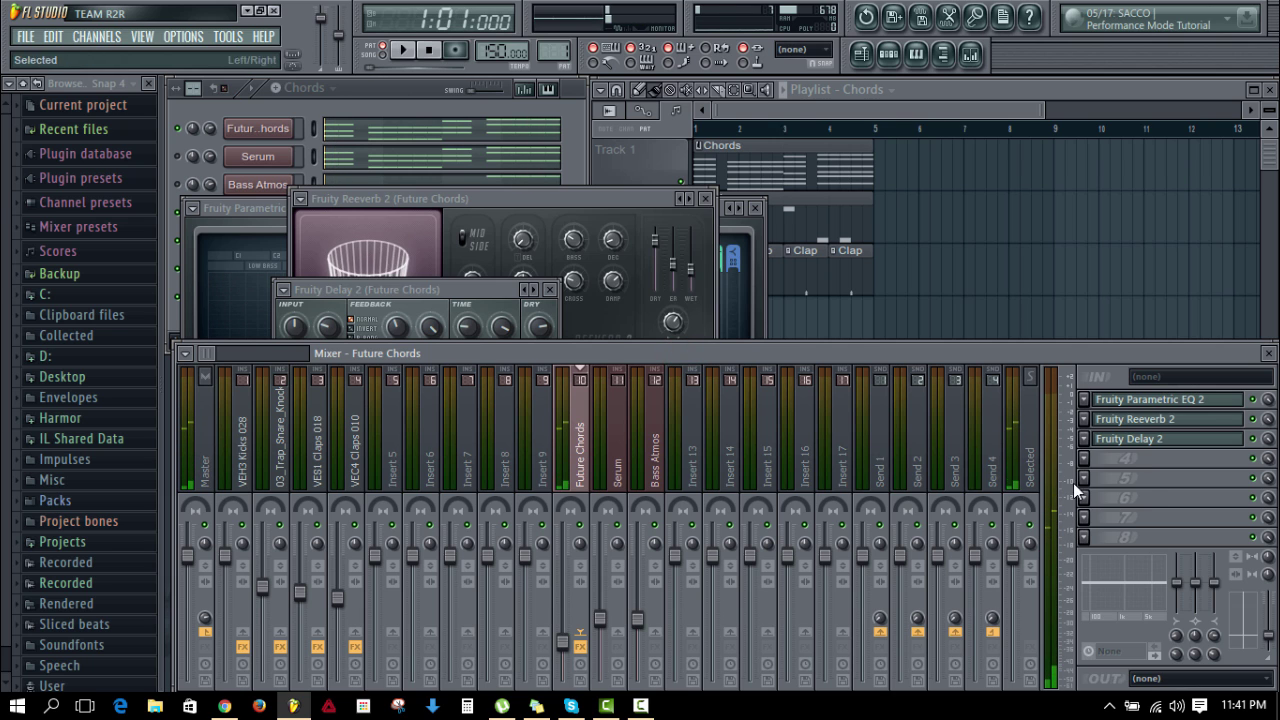
Step: Switch the audible channel from Future Chords to Serum and slightly lower the Serum track's volume during playback
click(615, 463)
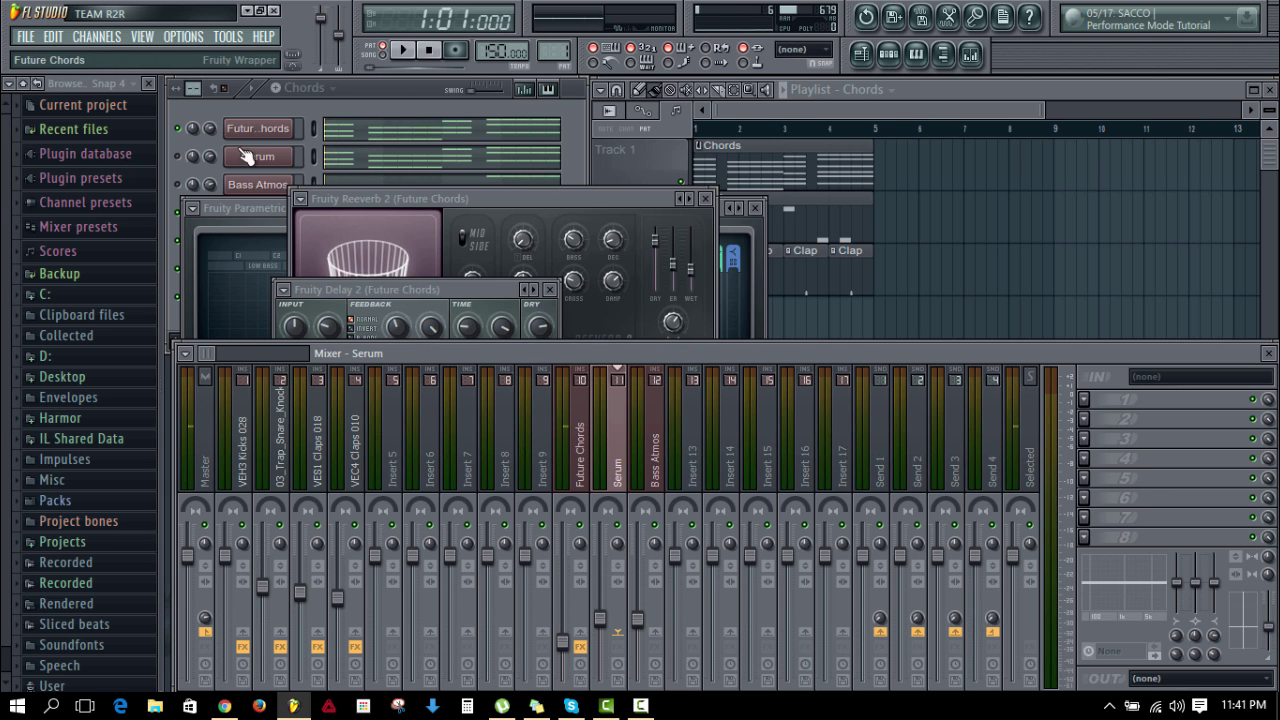
click(180, 129)
key(space)
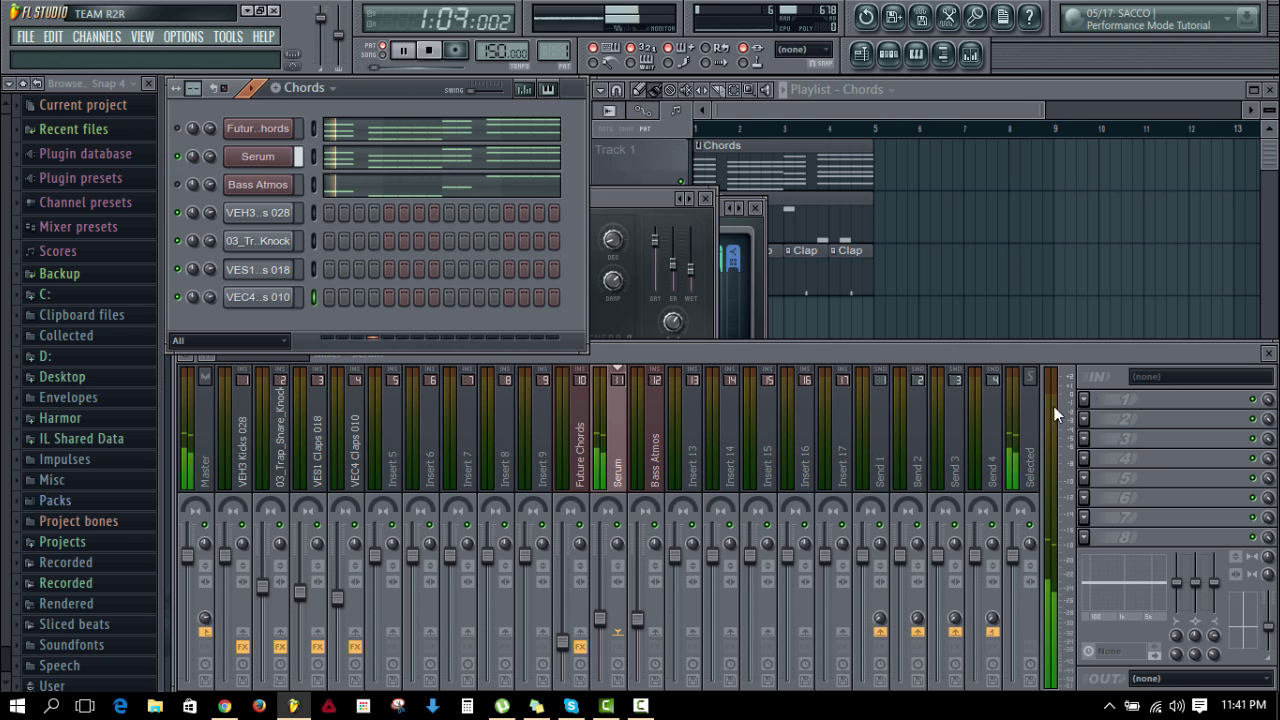
click(600, 620)
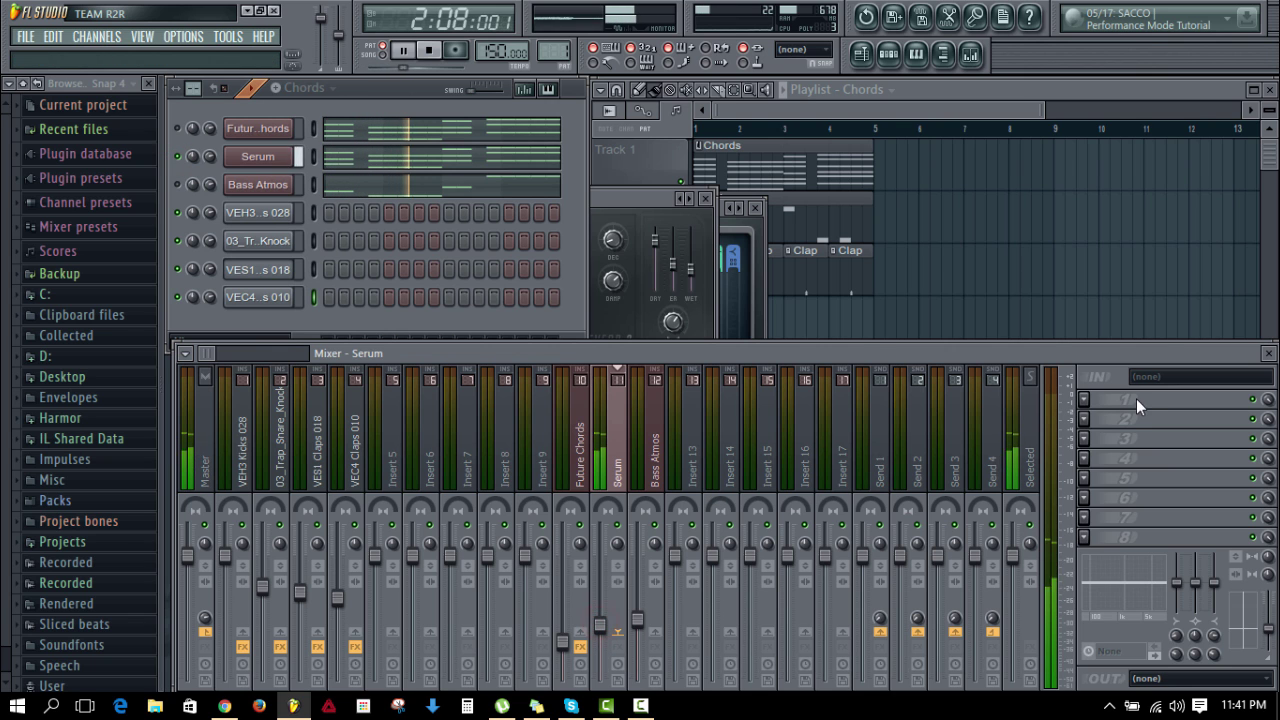
key(space)
Step: Add Fruity Parametric EQ 2 to Serum's first effect slot, steepen band 1 into a low cut near 97 Hz, and pull band 2 fully down
click(1085, 398)
click(1040, 161)
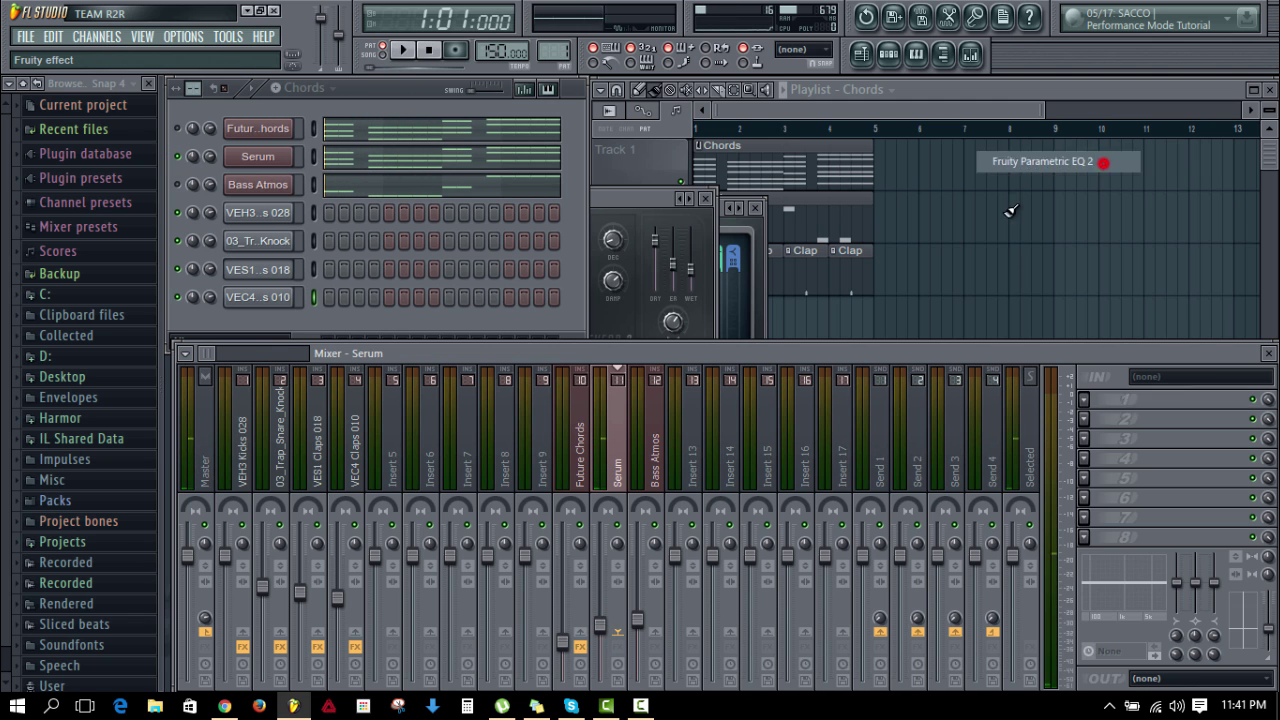
right_click(268, 357)
click(362, 437)
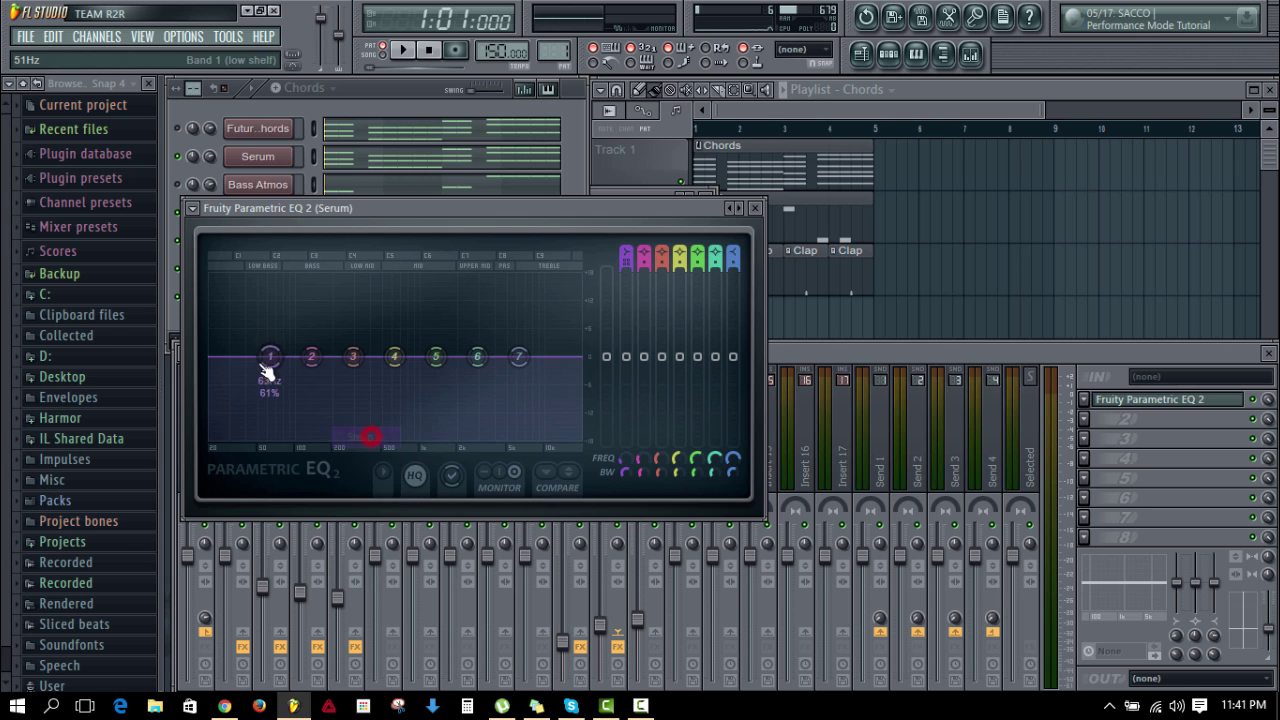
drag(268, 356, 293, 438)
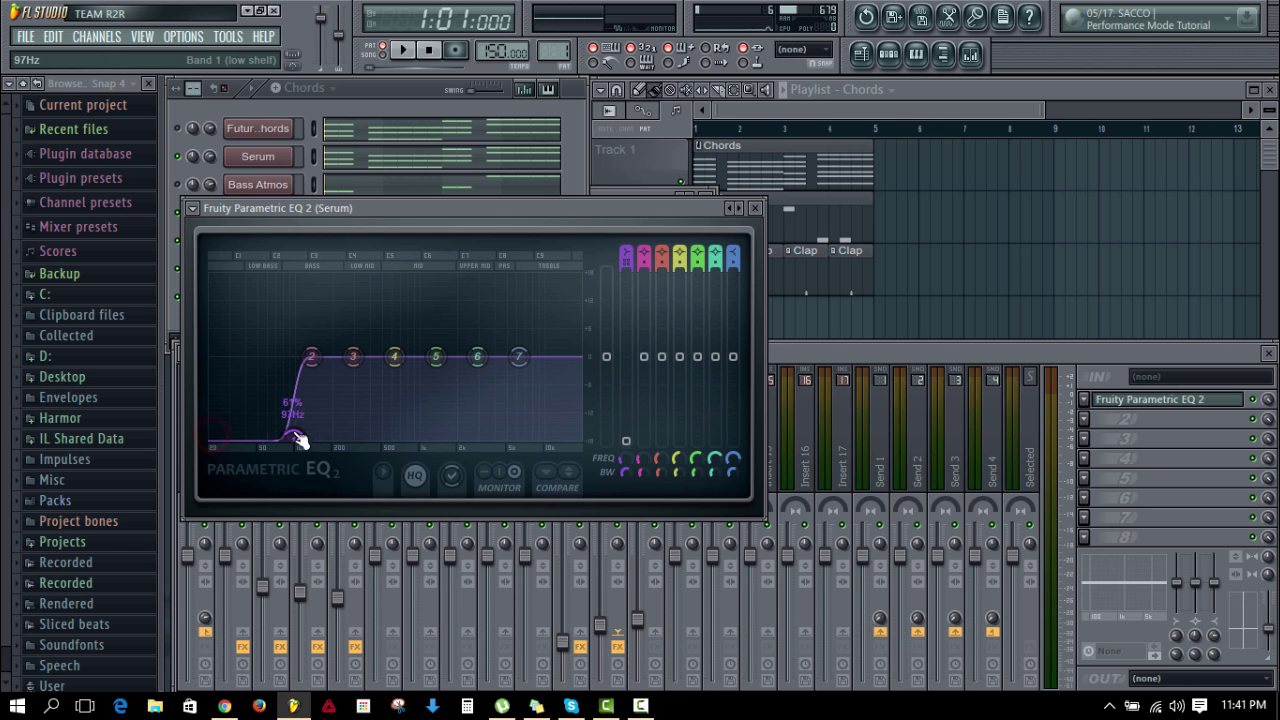
drag(311, 357, 250, 438)
Step: Change the order of Serum's EQ band 7 and pull it fully down at the top of the spectrum as a high cut
right_click(520, 360)
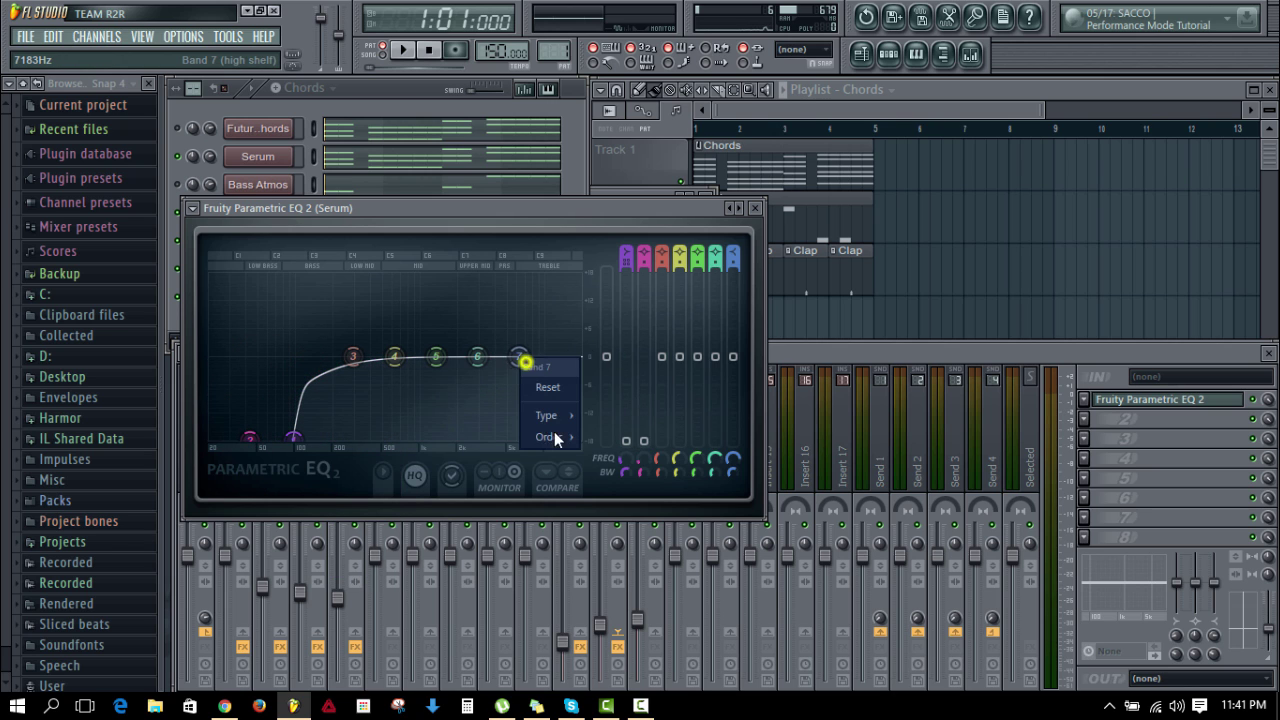
mouse_move(551, 434)
click(631, 437)
drag(532, 363, 580, 445)
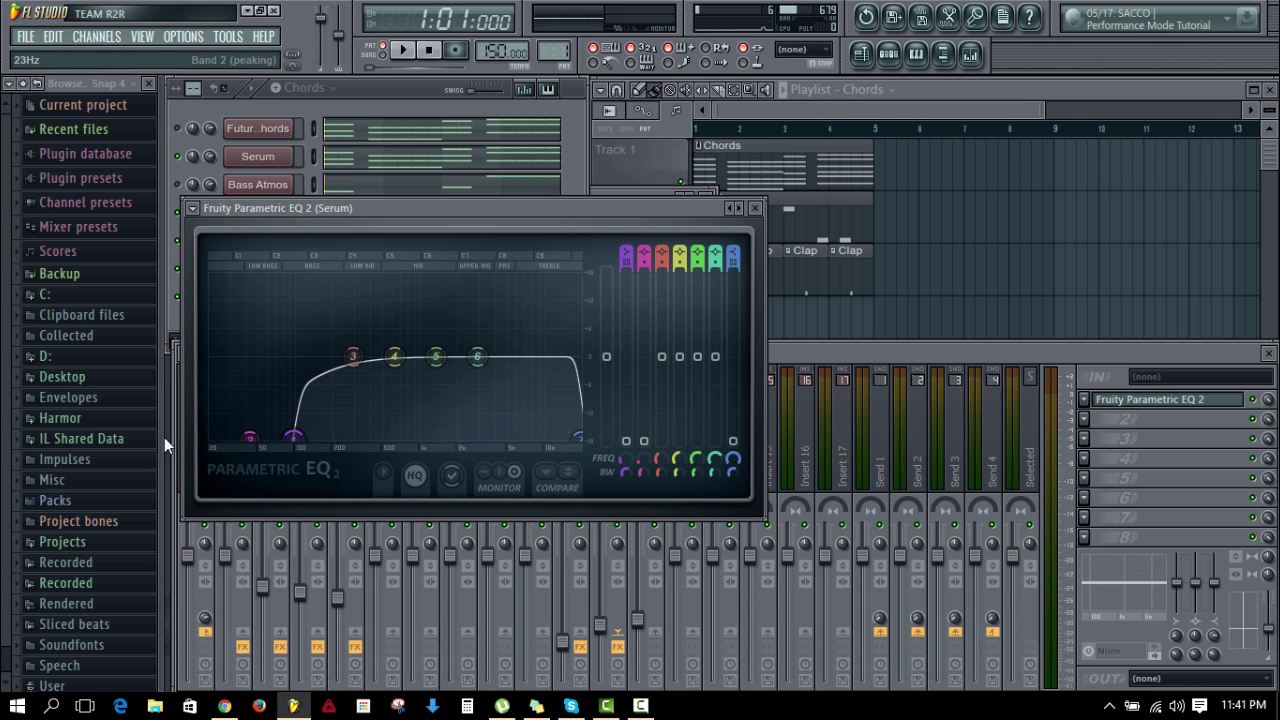
Step: Boost Serum's band 6 about 5.9 dB near 10.9 kHz and band 5 slightly near 5 kHz
drag(484, 362, 552, 336)
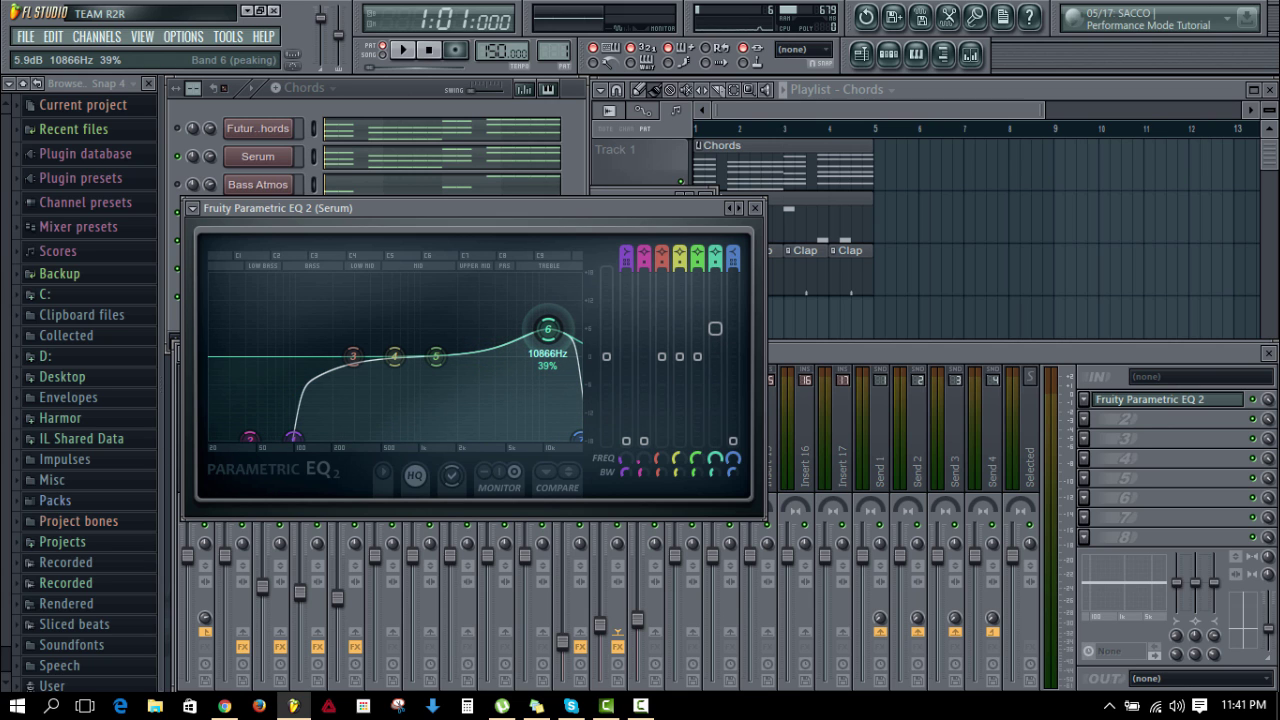
drag(436, 356, 510, 347)
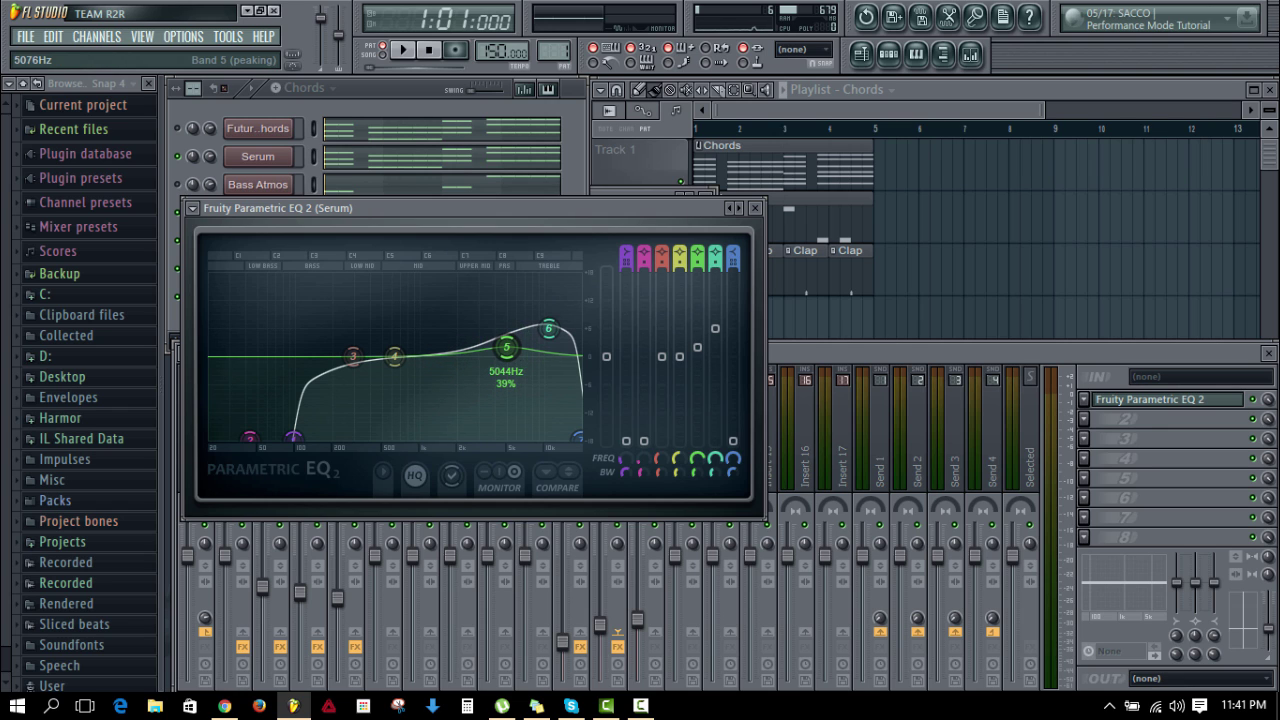
drag(507, 347, 507, 347)
key(space)
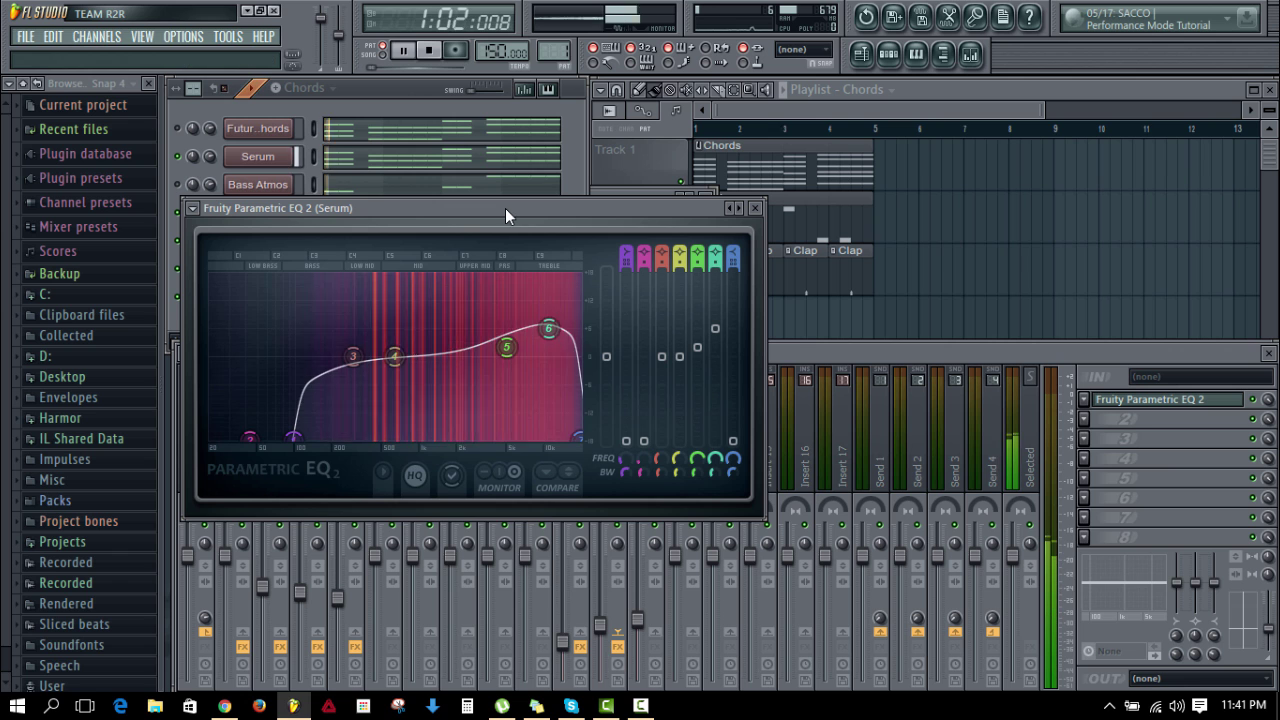
Step: Refine Serum's EQ with band 5 at 4.0 dB near 4348 Hz, band 4 slightly boosted, and band 6 at 6.6 dB near 11014 Hz
drag(509, 349, 499, 338)
drag(394, 356, 442, 349)
key(space)
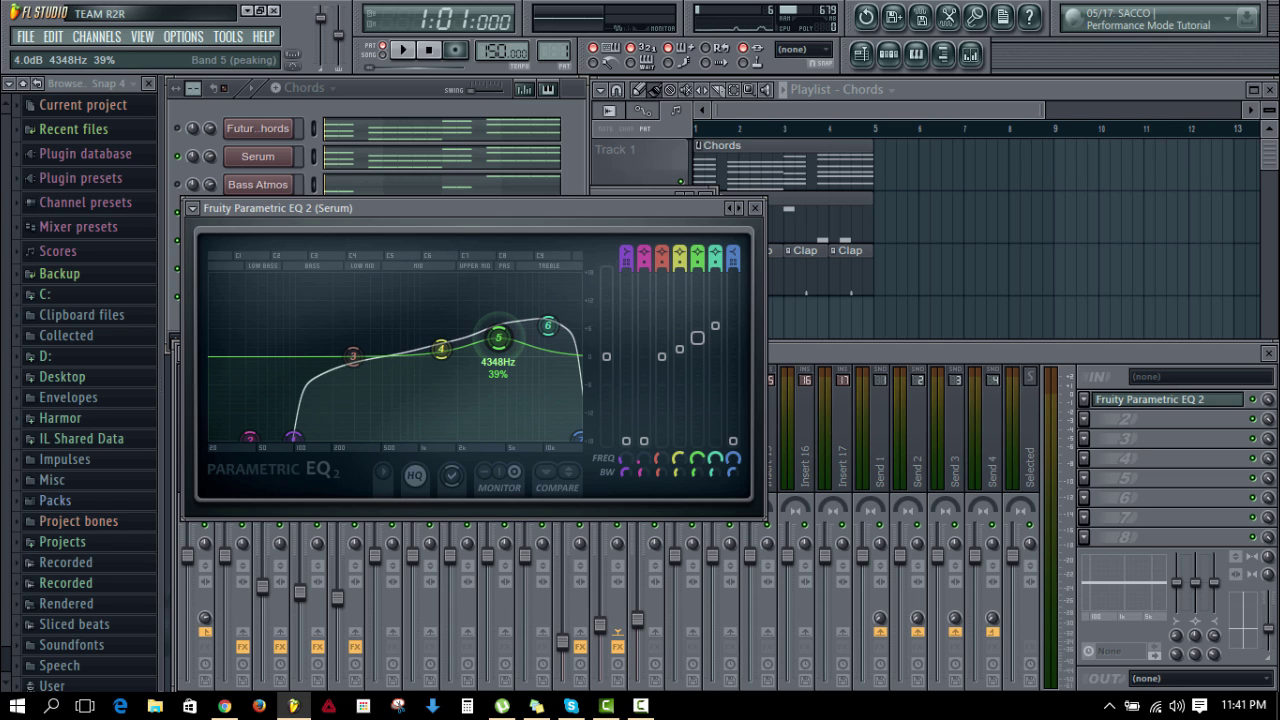
drag(552, 329, 556, 328)
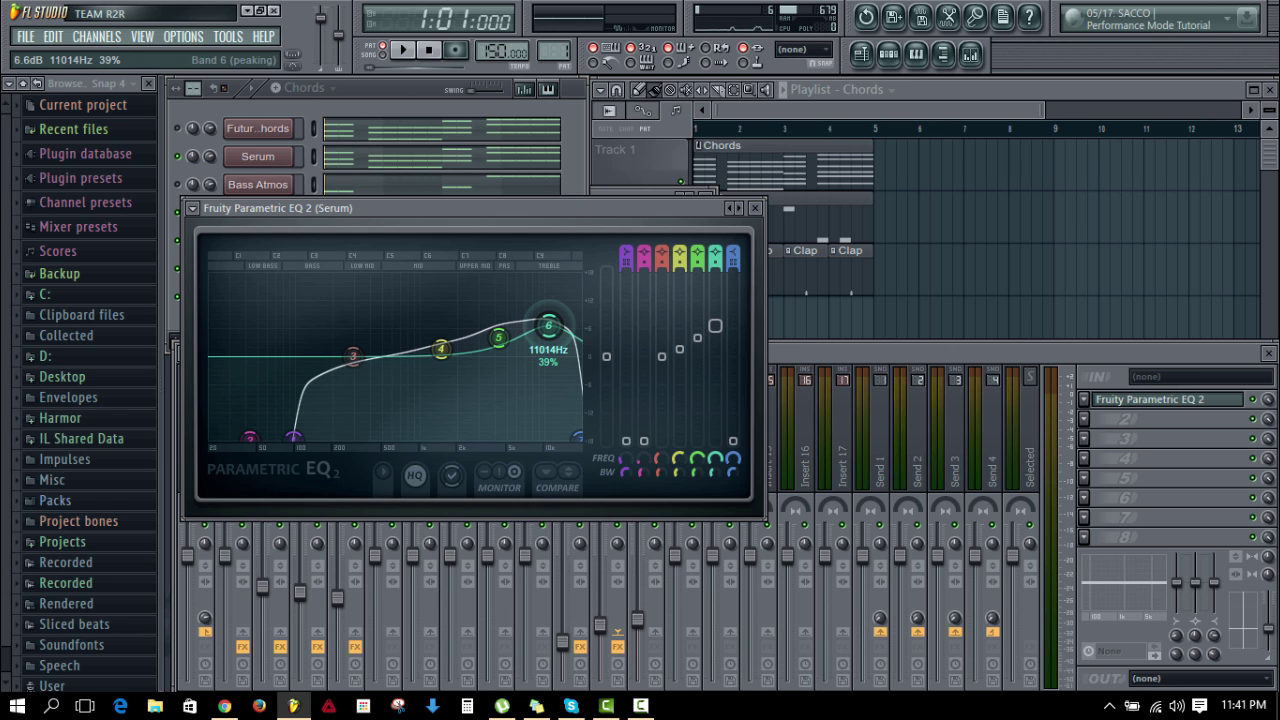
Step: Unmute the Future Chords channel and audition it together with the equalised Serum layer
click(862, 344)
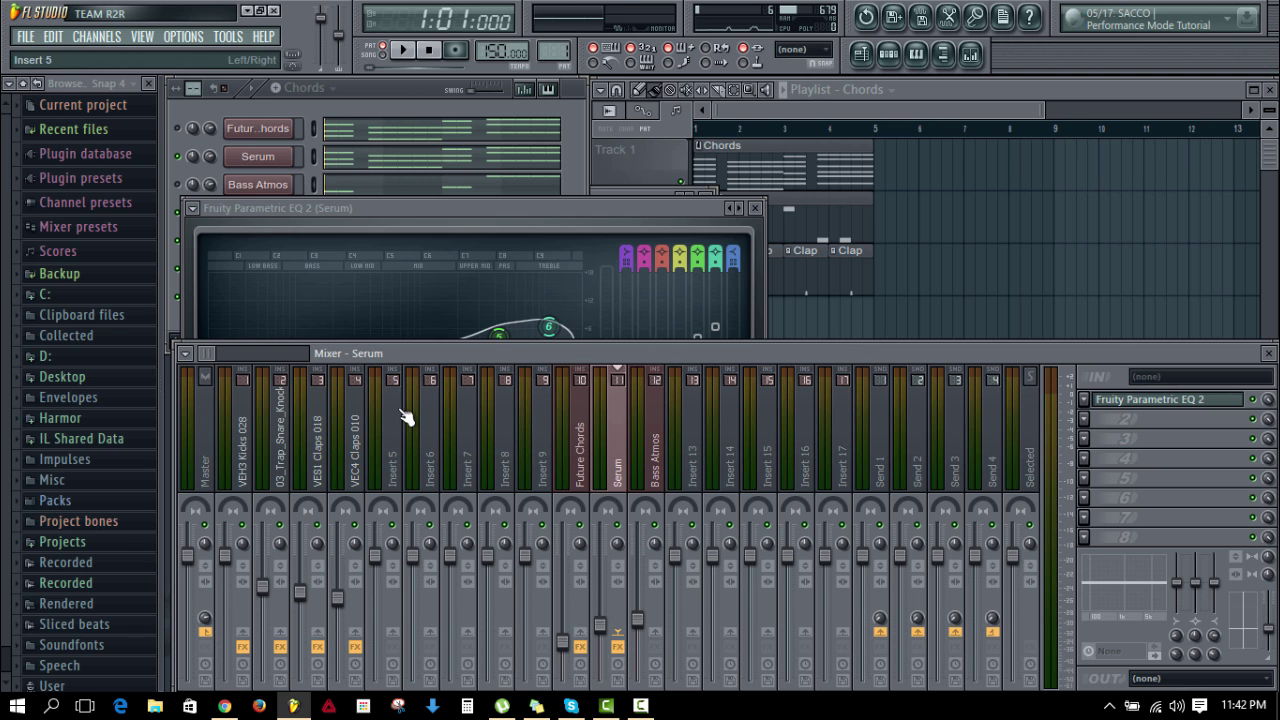
key(space)
key(space)
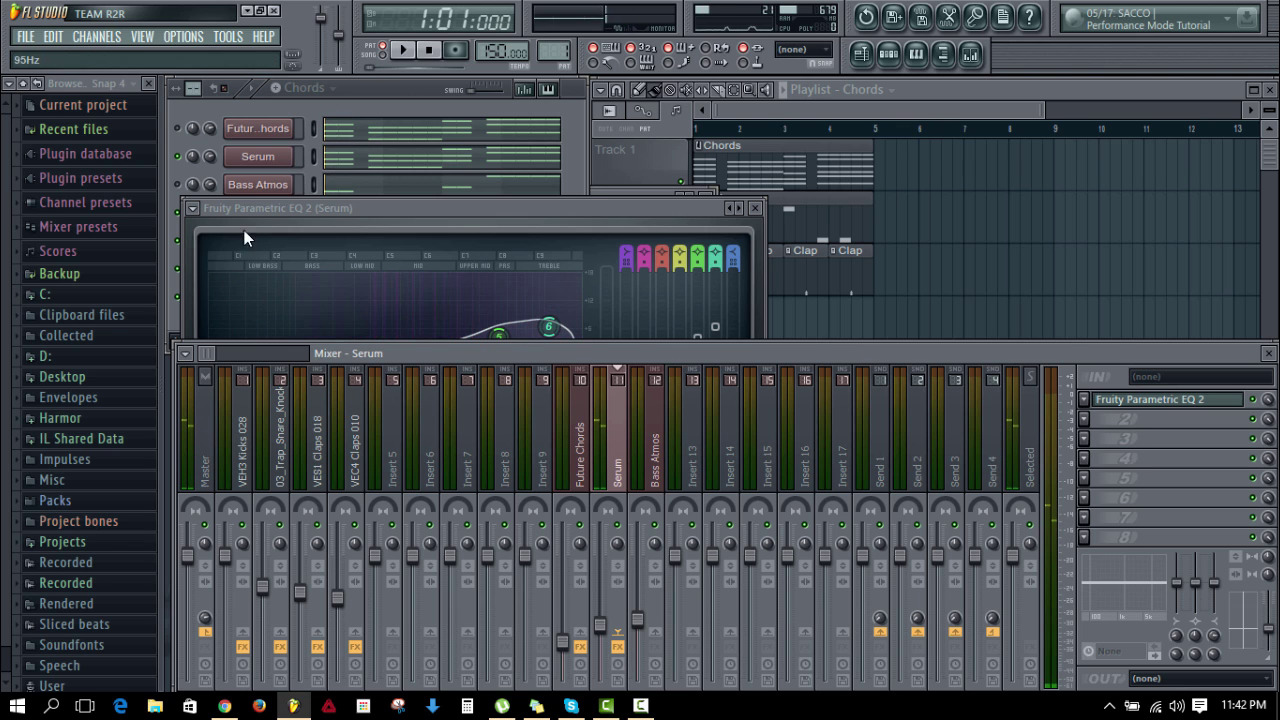
click(180, 137)
key(space)
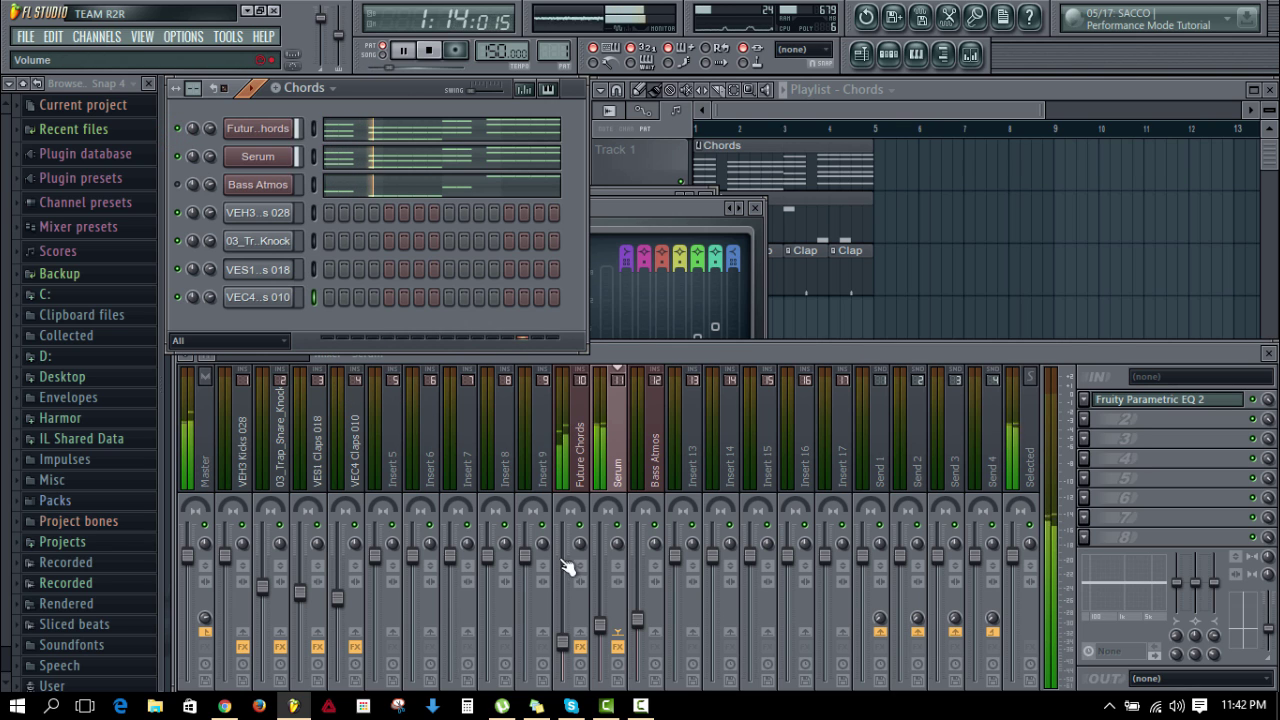
key(space)
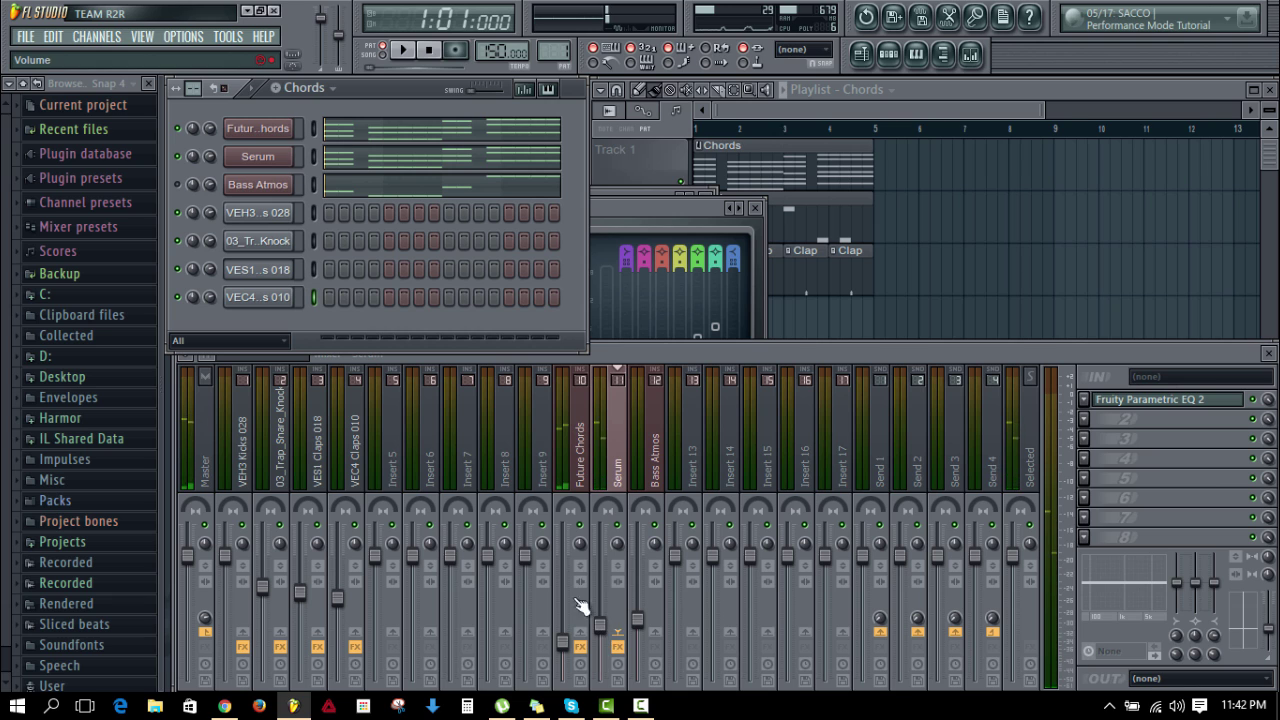
Step: Lower Serum's mixer volume slightly, fine-tuning it while both chord layers play
click(601, 626)
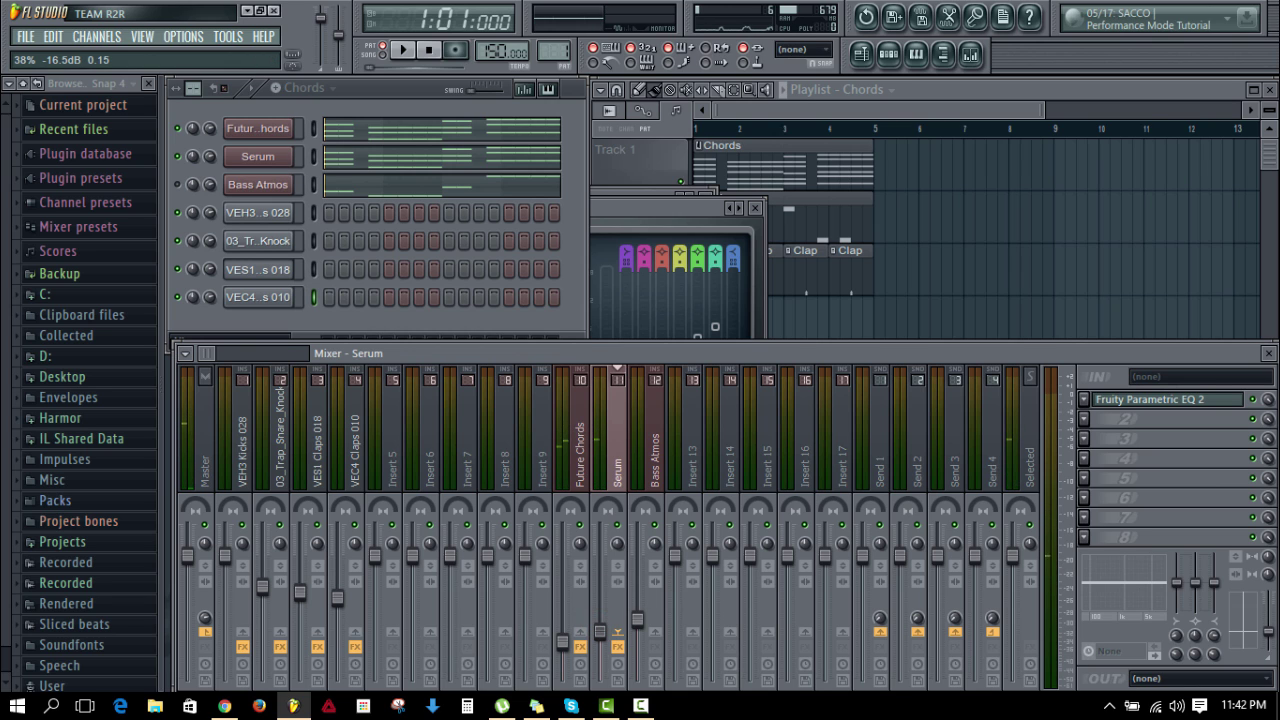
key(space)
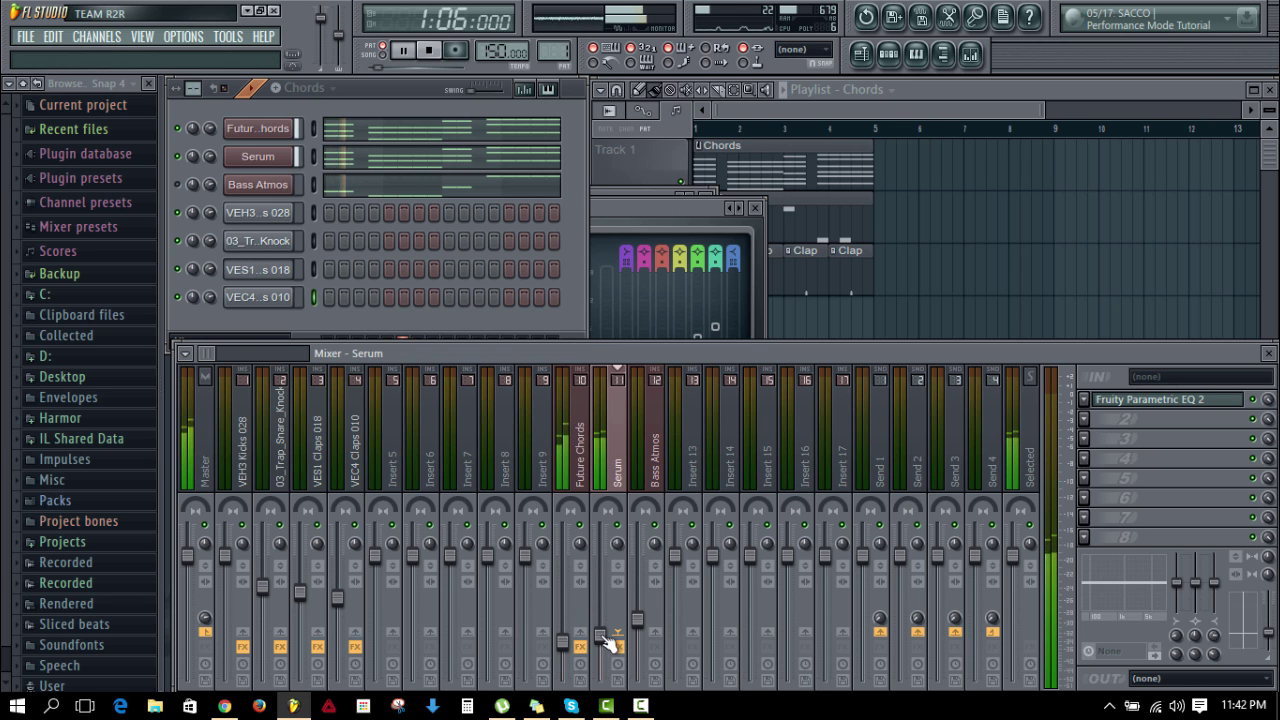
drag(601, 636, 601, 628)
key(space)
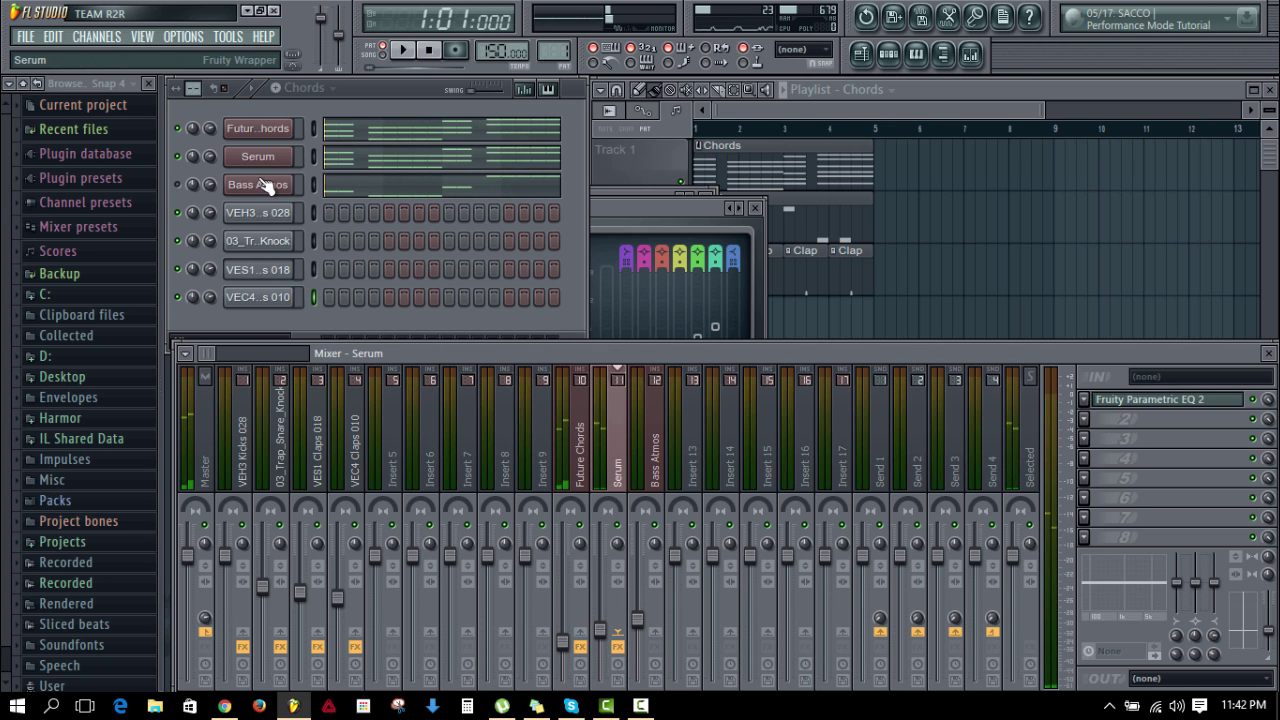
Step: Isolate the Bass Atmos channel for playback and add Fruity Parametric EQ 2 to its mixer track's first effect slot
click(180, 156)
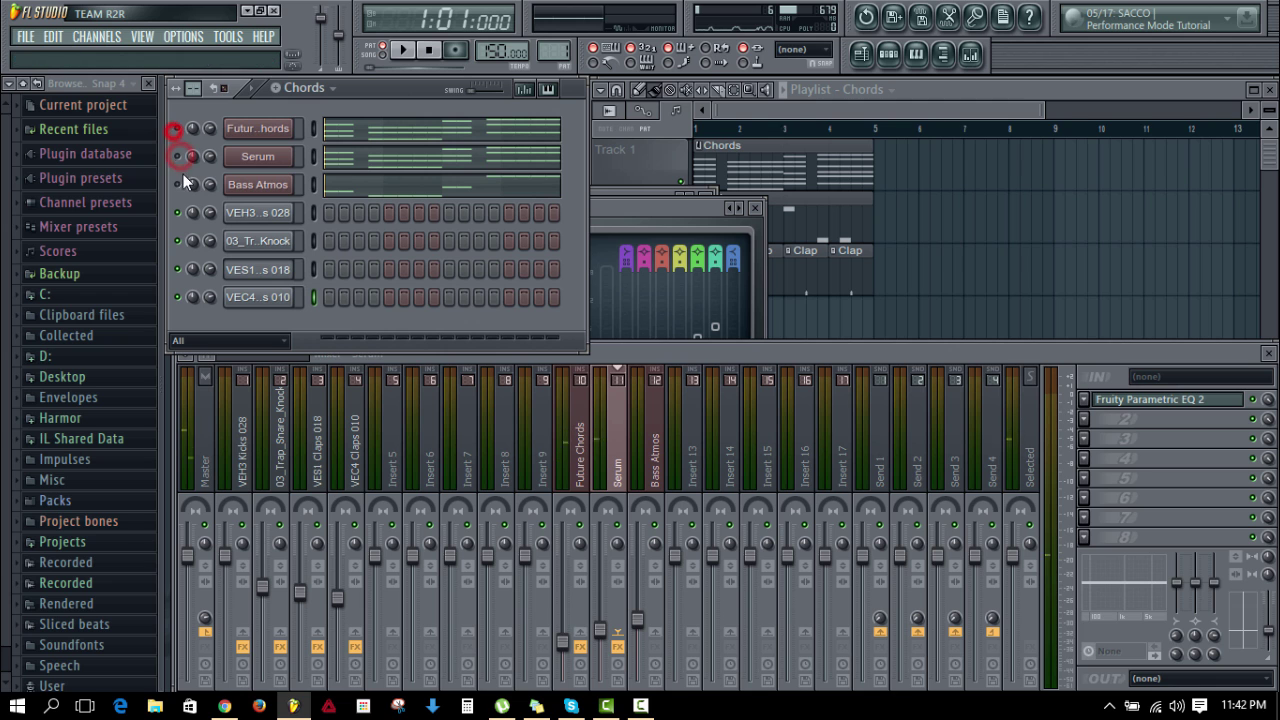
key(space)
click(651, 451)
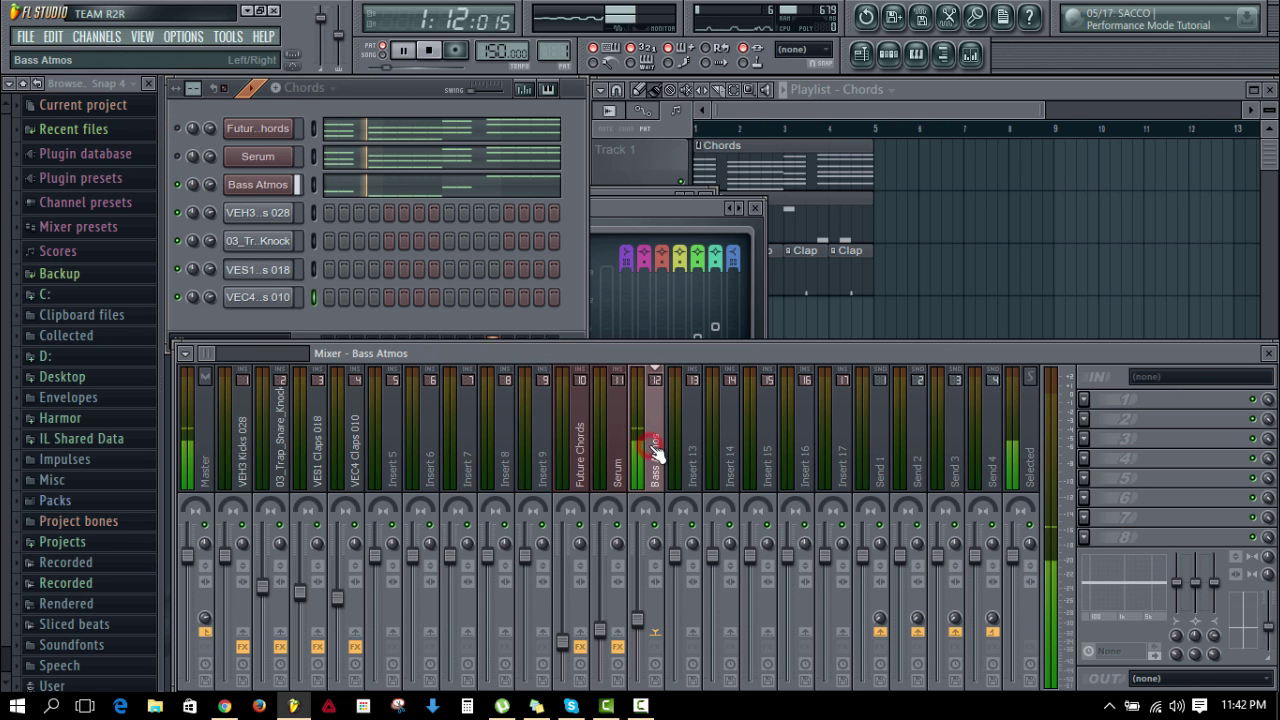
key(space)
click(1093, 401)
click(1060, 139)
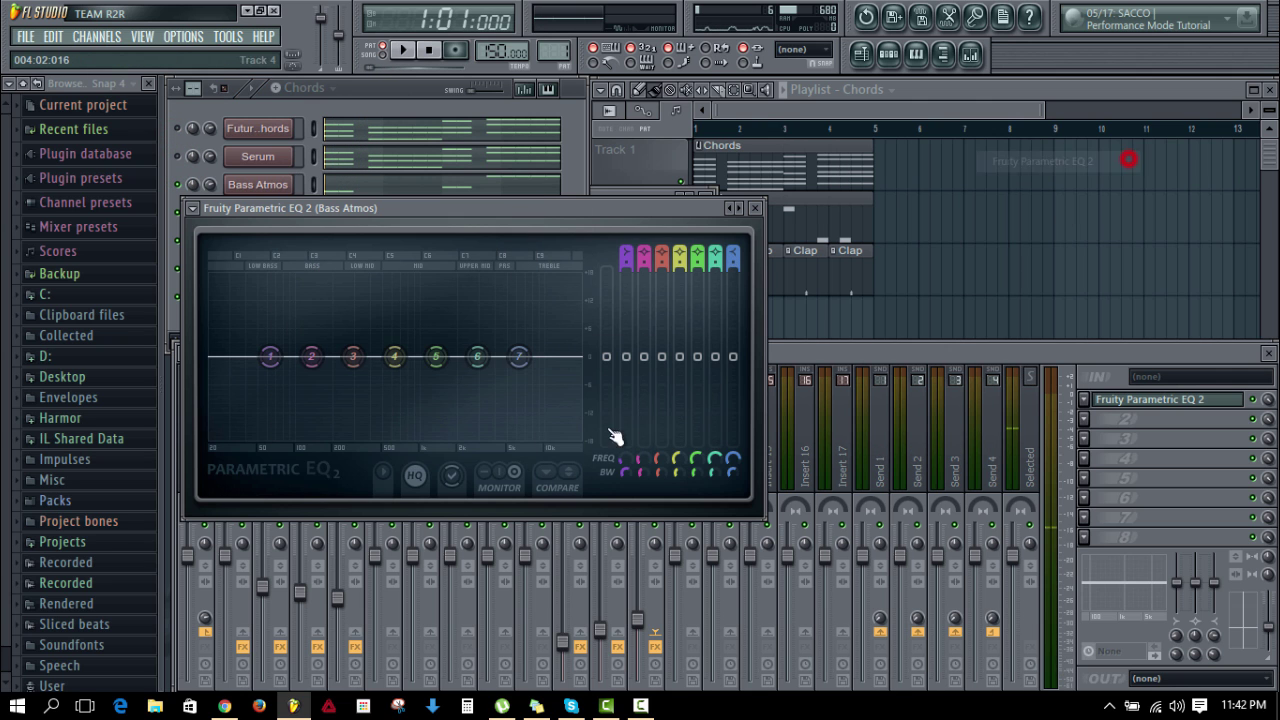
Step: Set Bass Atmos EQ band 7 to Steep 8 and pull bands 7 and 6 fully down as a high cut just above 2 kHz
right_click(519, 372)
mouse_move(575, 443)
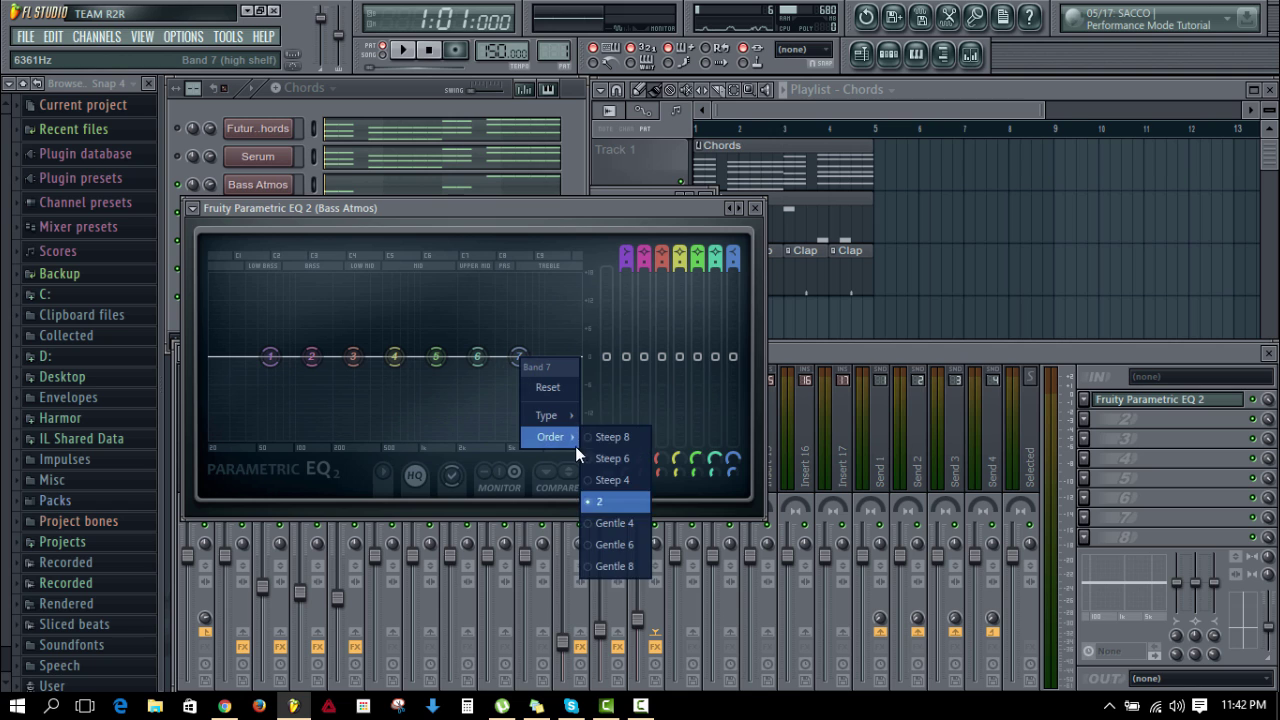
click(643, 437)
drag(521, 352, 455, 440)
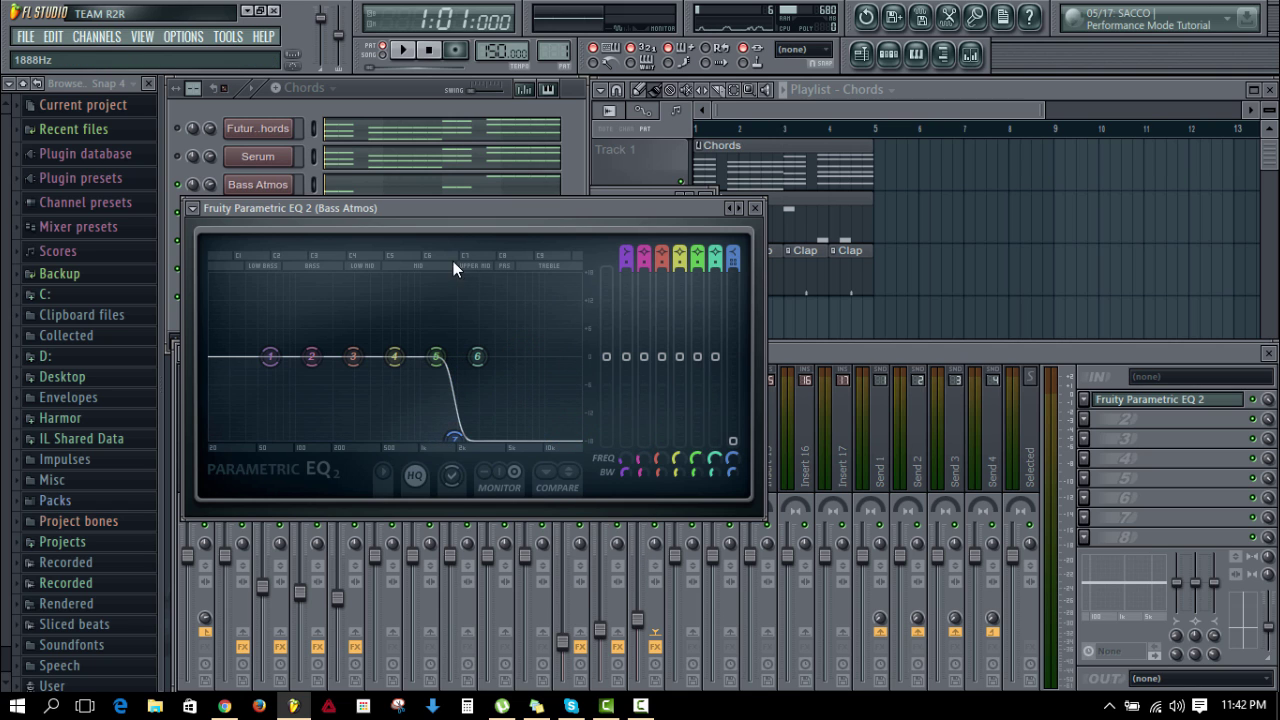
drag(480, 358, 456, 436)
key(space)
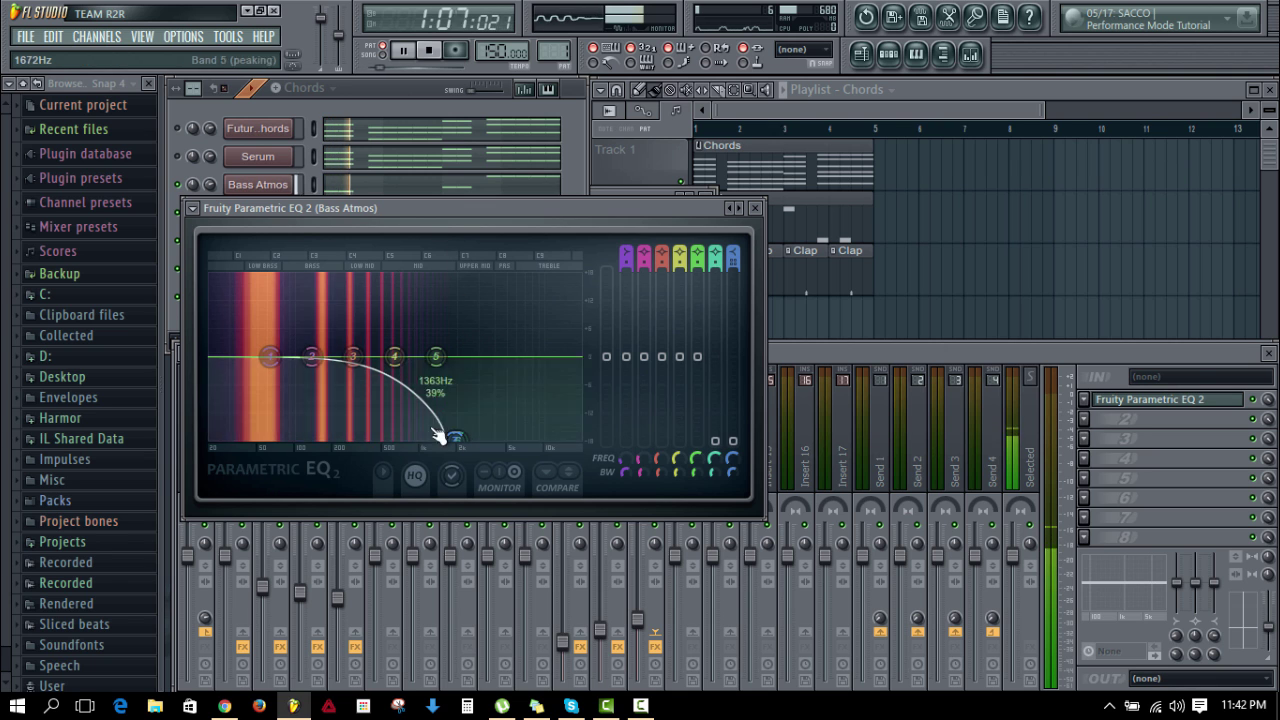
mouse_move(458, 442)
mouse_down()
mouse_move(500, 447)
mouse_move(482, 441)
mouse_up()
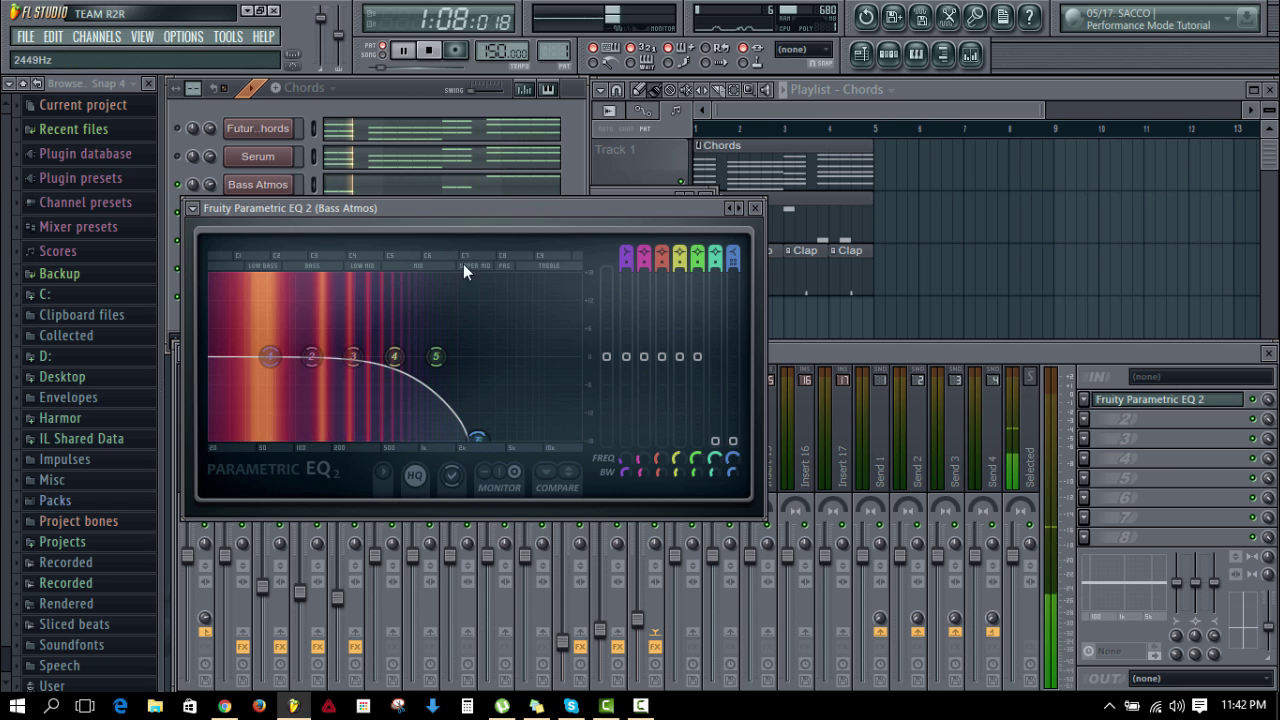
Step: Set Bass Atmos EQ band 1 to Steep 8 and pull it fully down at the lowest end of the spectrum as a low cut
right_click(270, 356)
mouse_move(283, 433)
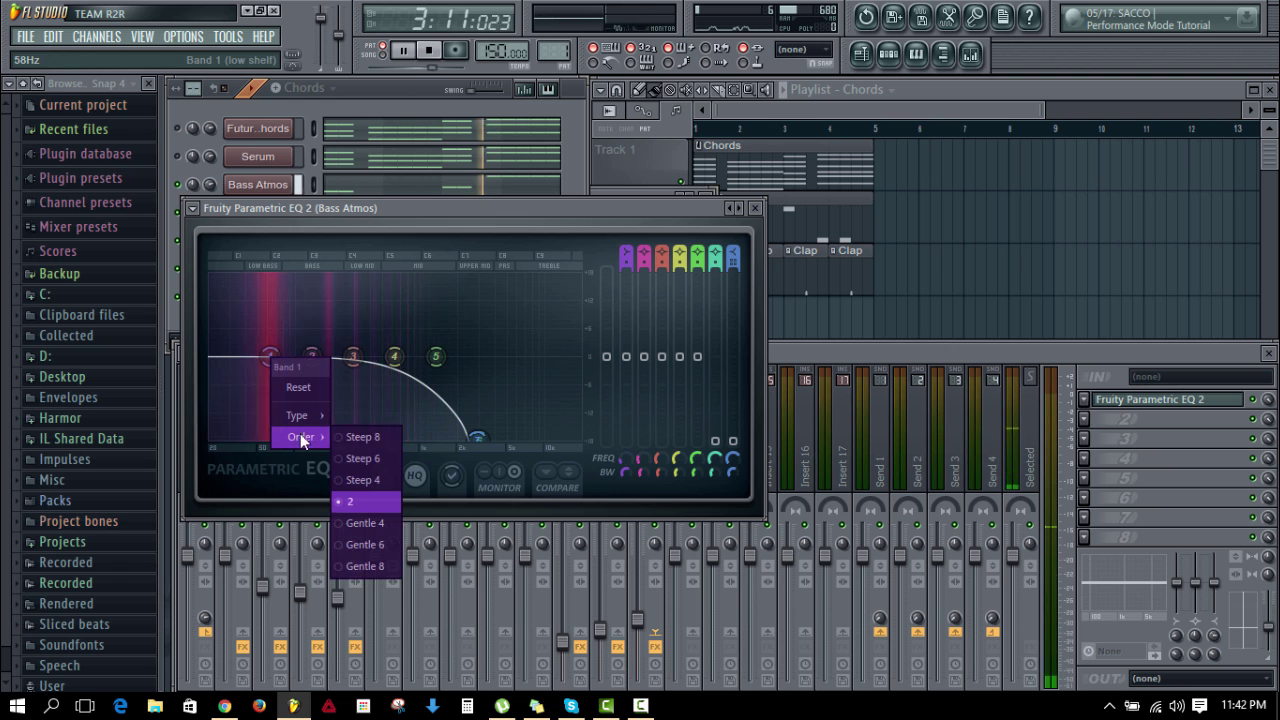
click(378, 434)
key(space)
drag(268, 361, 209, 440)
key(space)
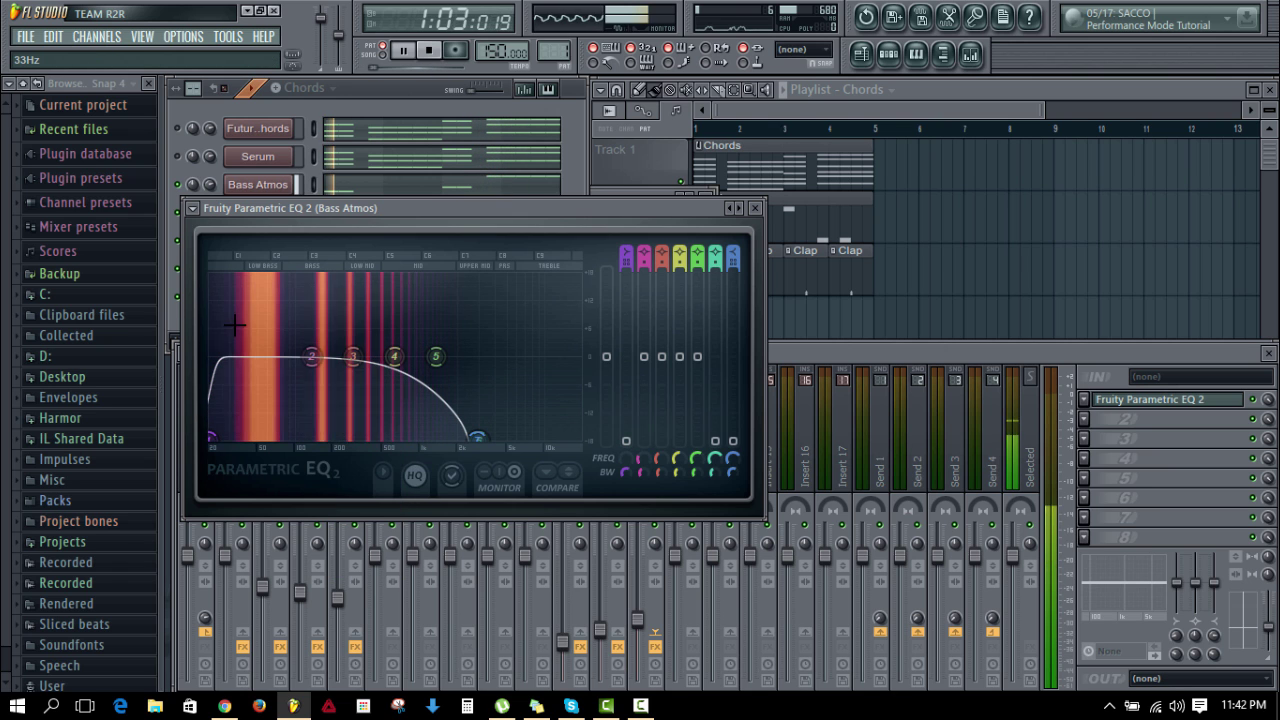
key(space)
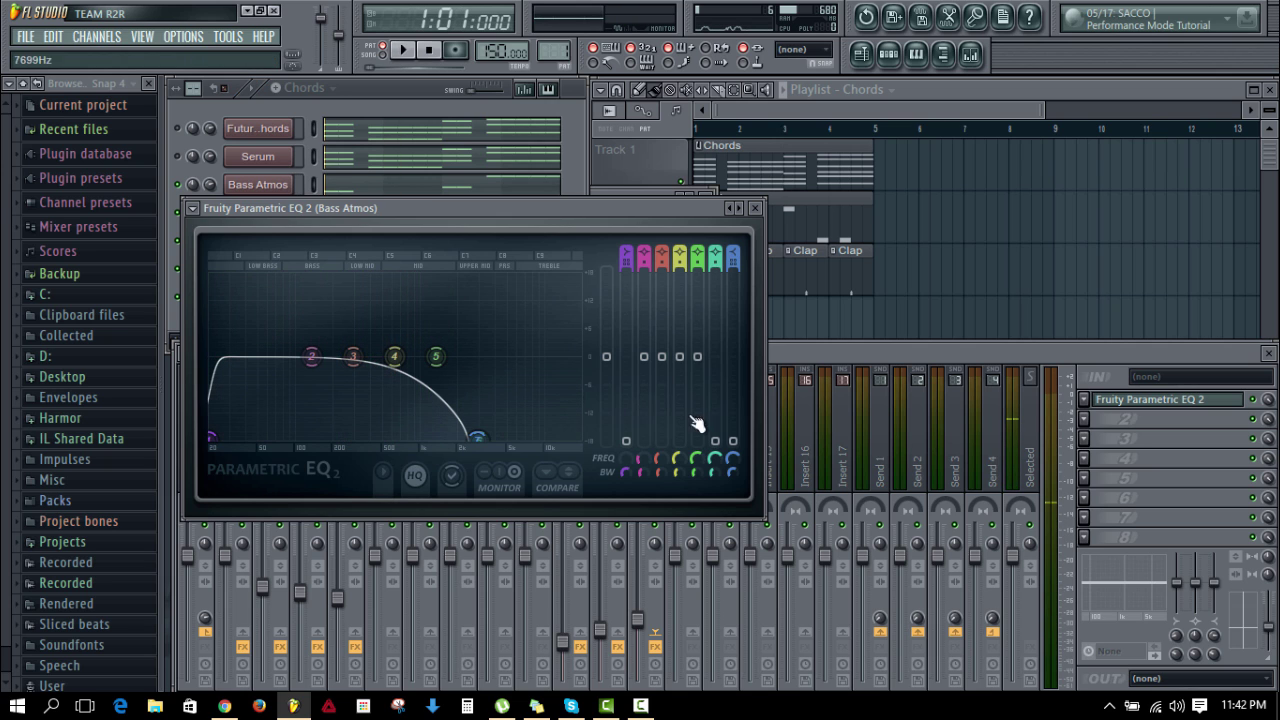
Step: Lower the Bass Atmos mixer volume slightly while it plays
click(870, 358)
key(space)
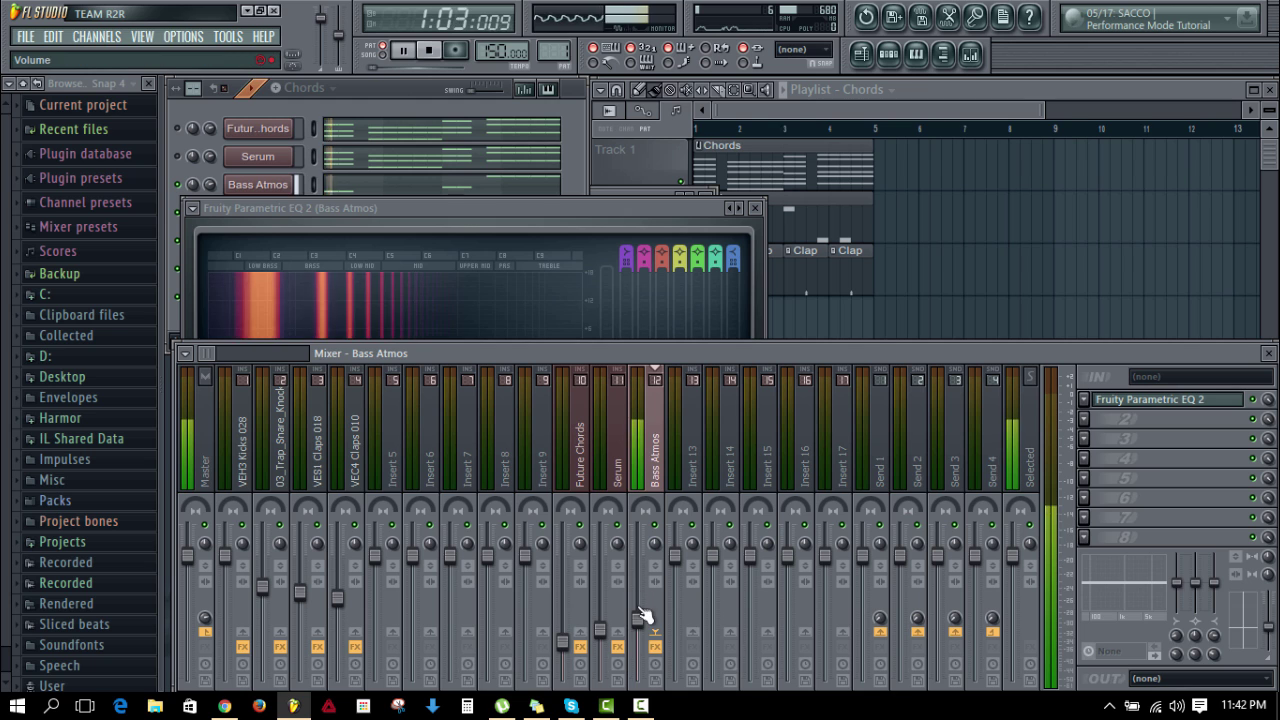
drag(637, 621, 650, 635)
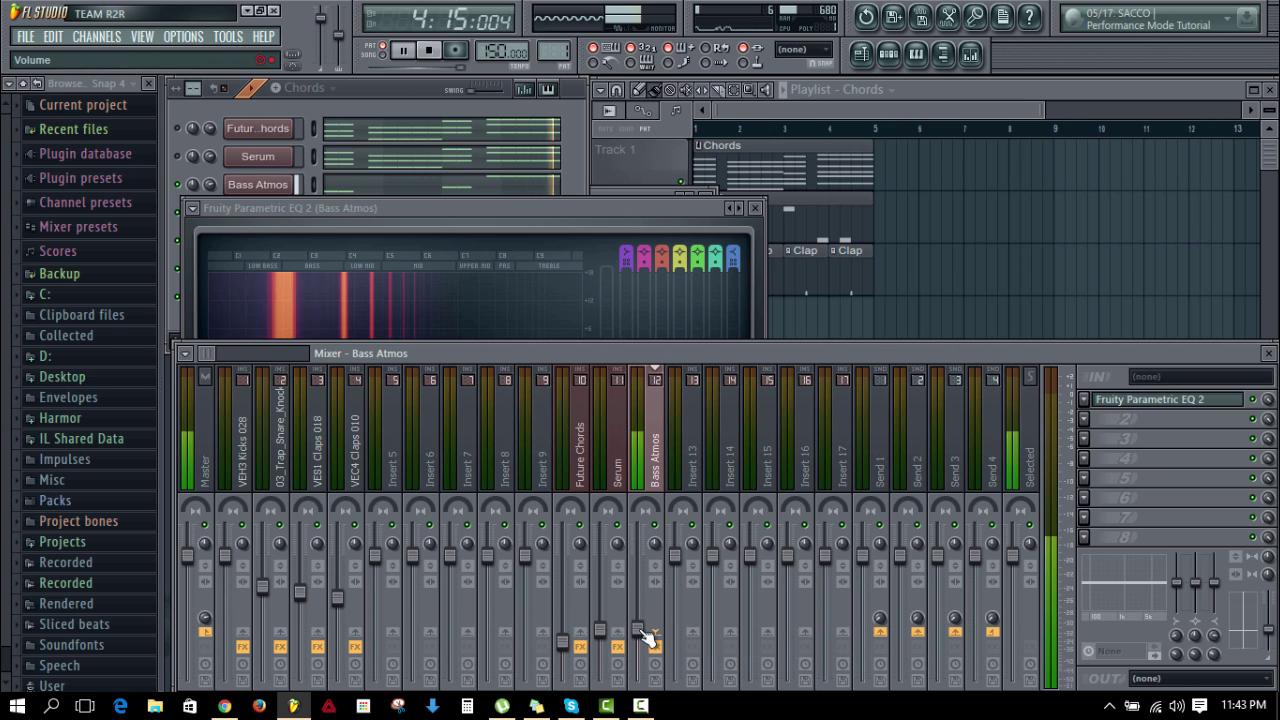
Step: Unmute the Future Chords and Serum channels and audition all three chord layers together
click(363, 85)
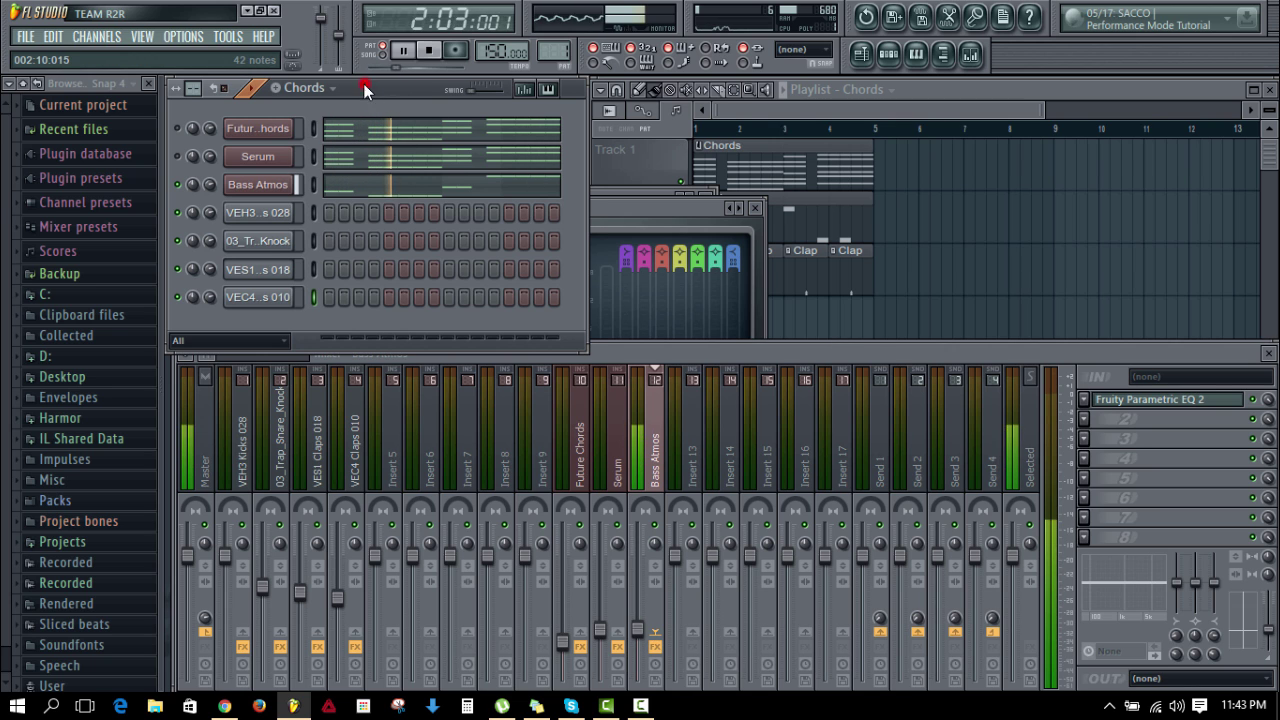
key(space)
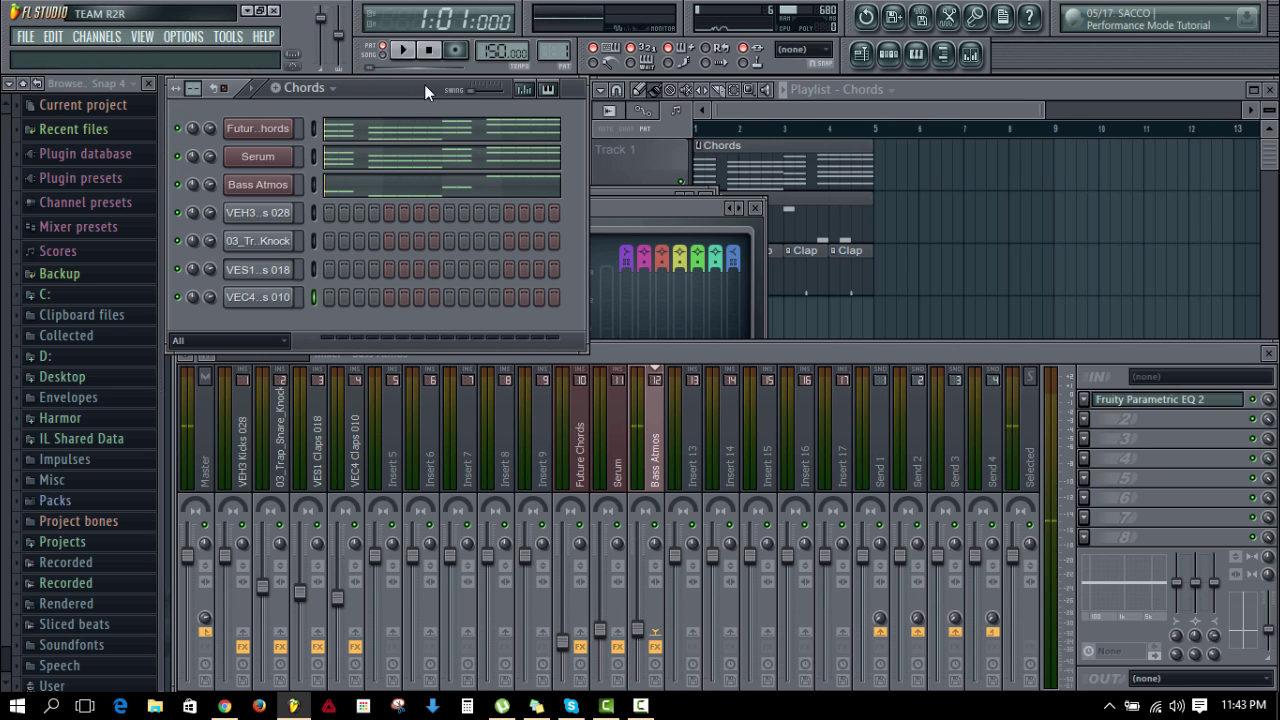
key(space)
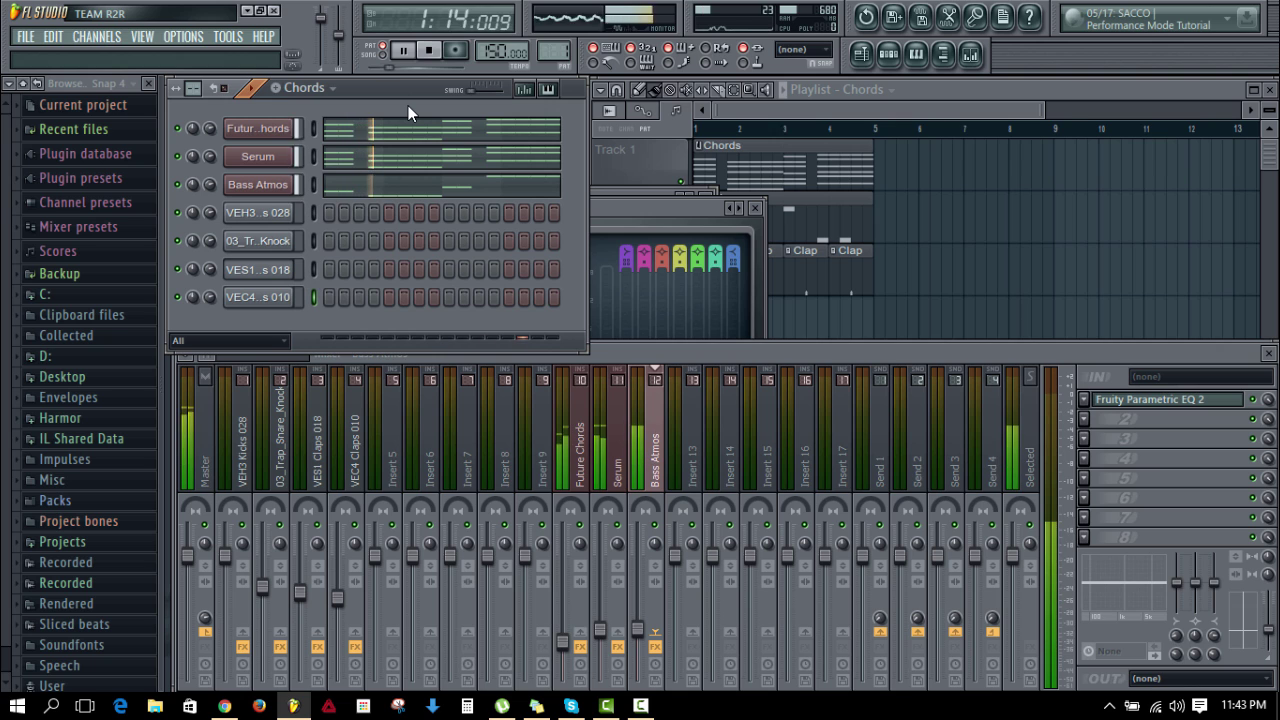
key(space)
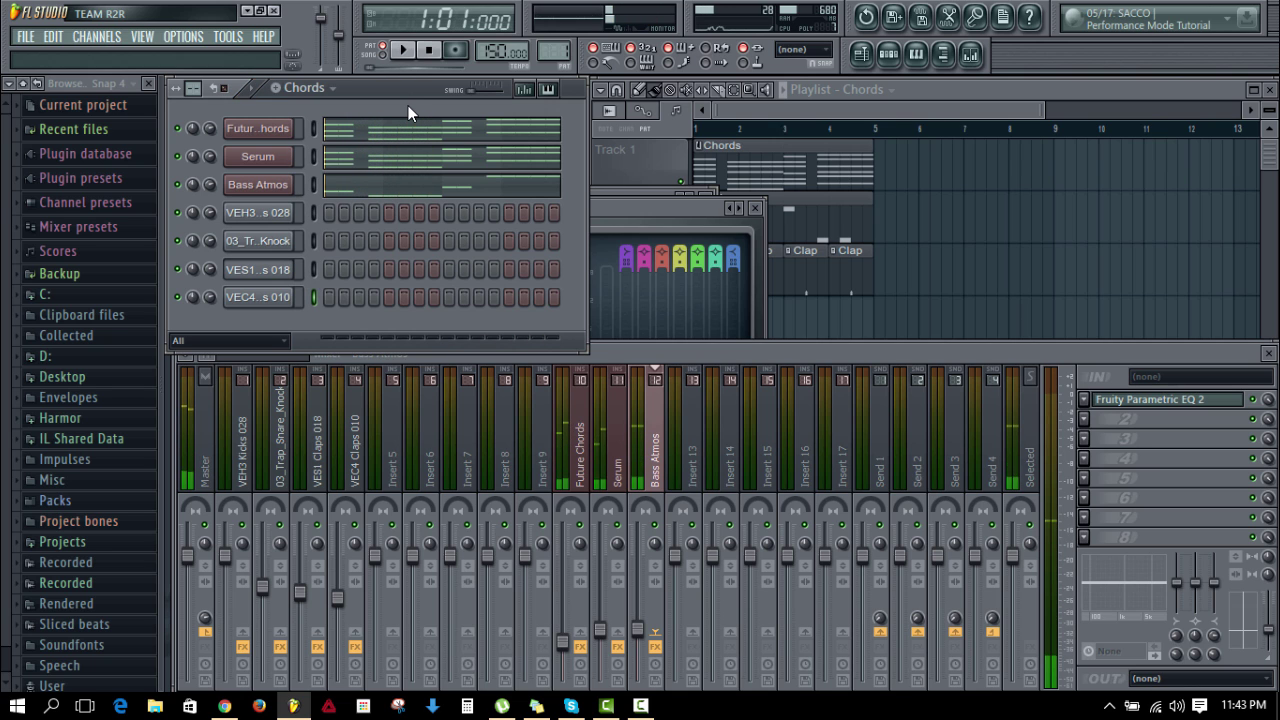
Step: Play the full playlist arrangement in song mode to check the chords against the kick and claps in the mixer
click(893, 113)
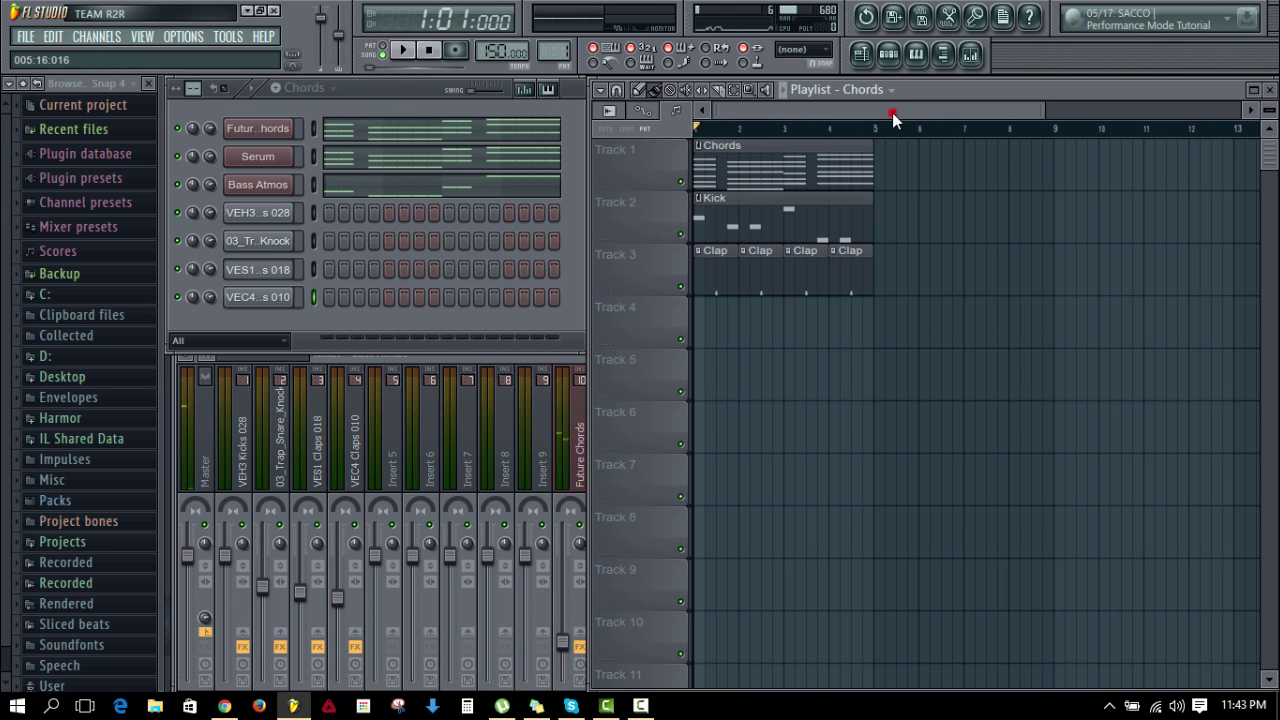
key(space)
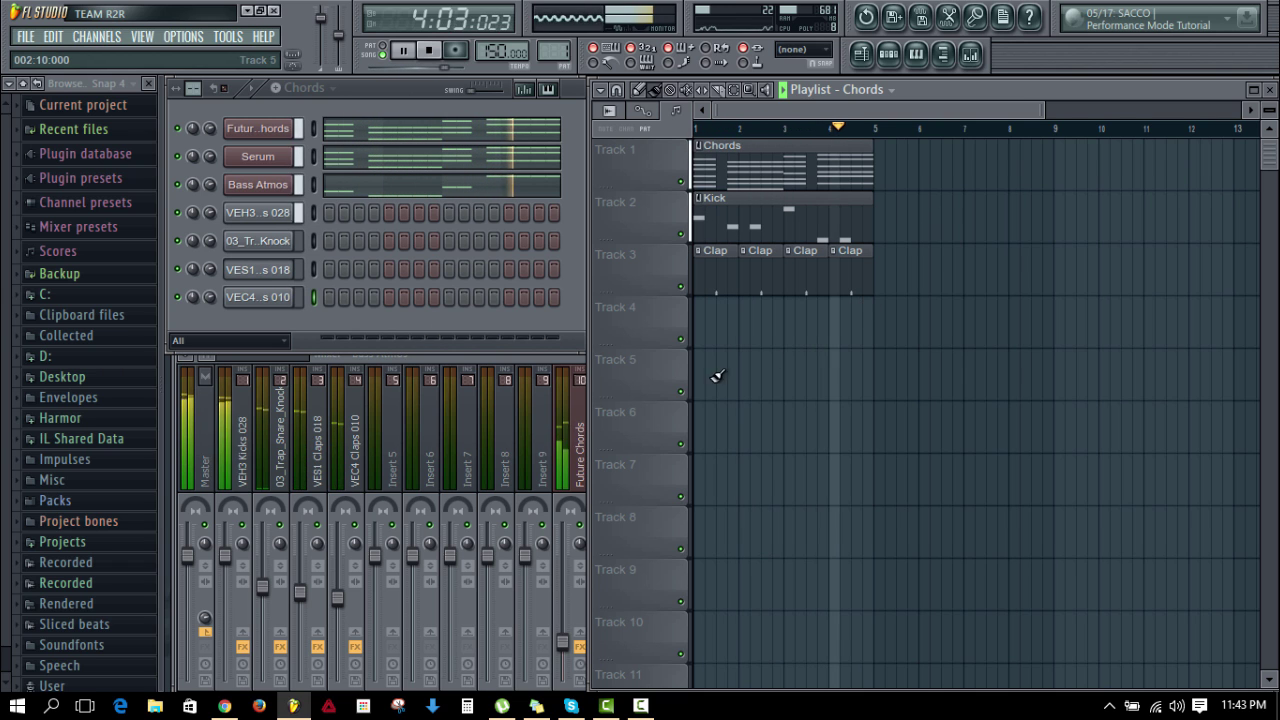
click(585, 447)
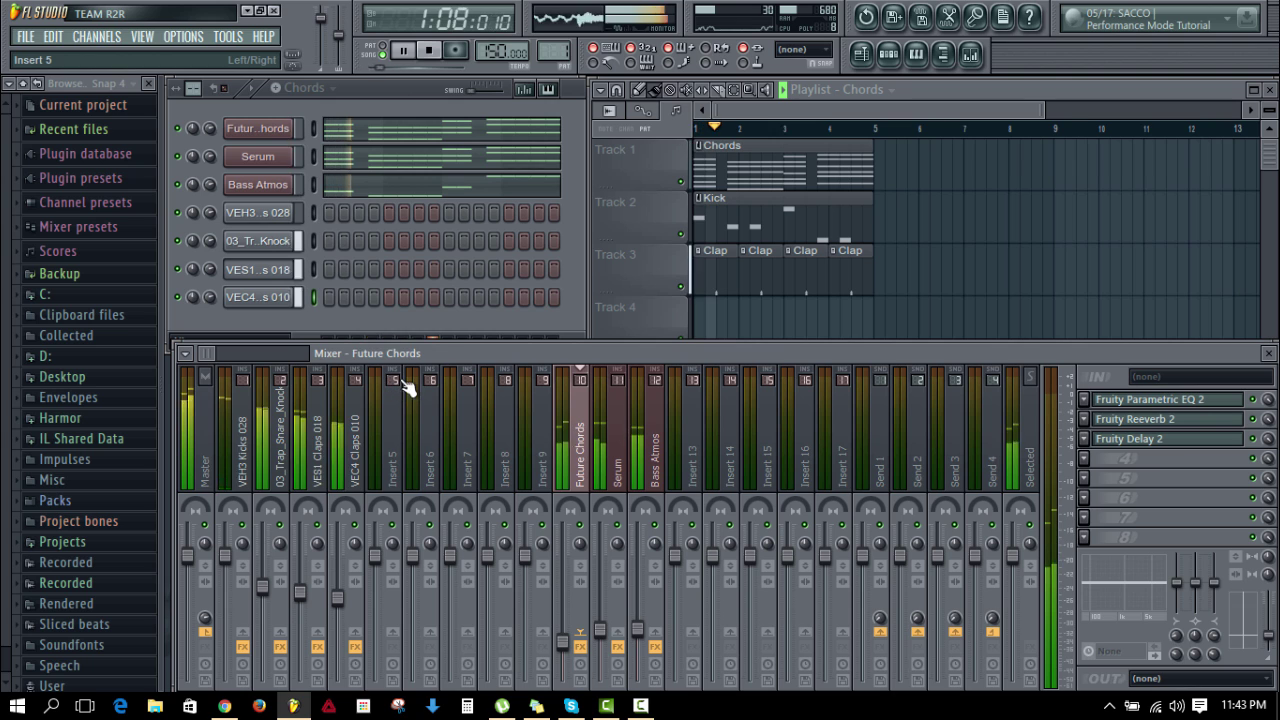
key(space)
Step: Lower the VEH3 Kicks 028 mixer volume to about -3.5 dB and check it against the full arrangement
click(225, 558)
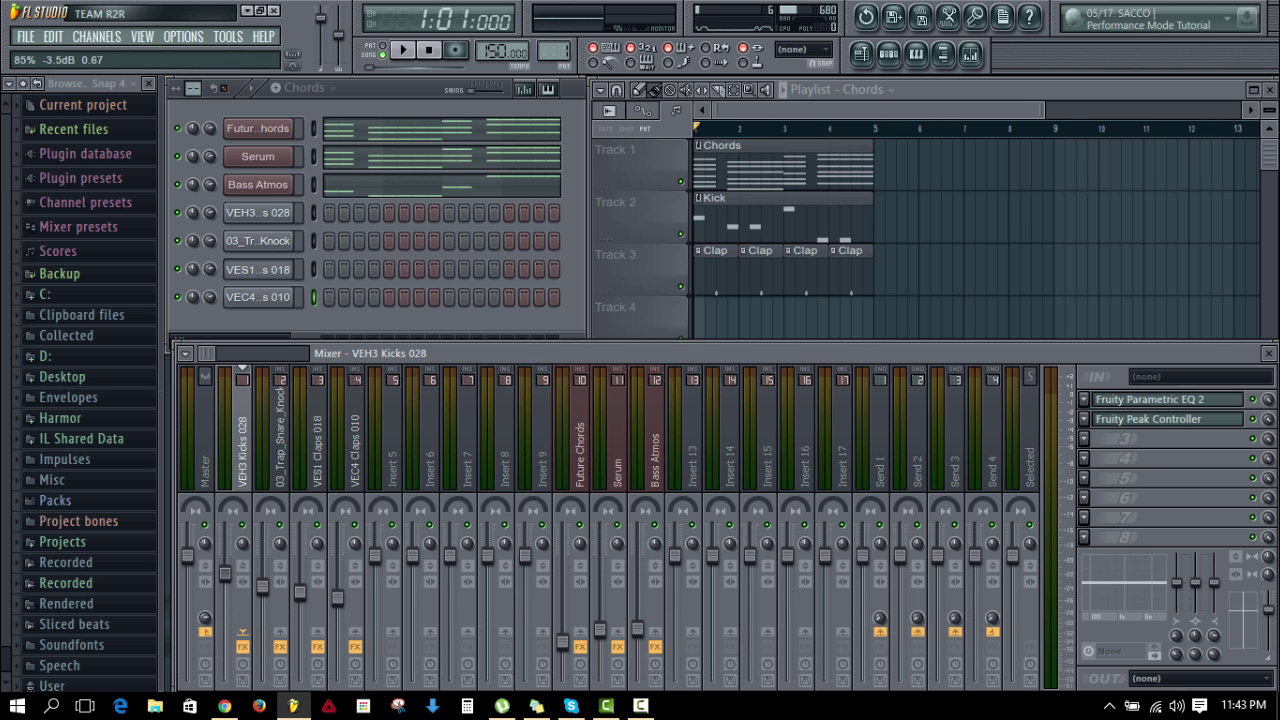
key(space)
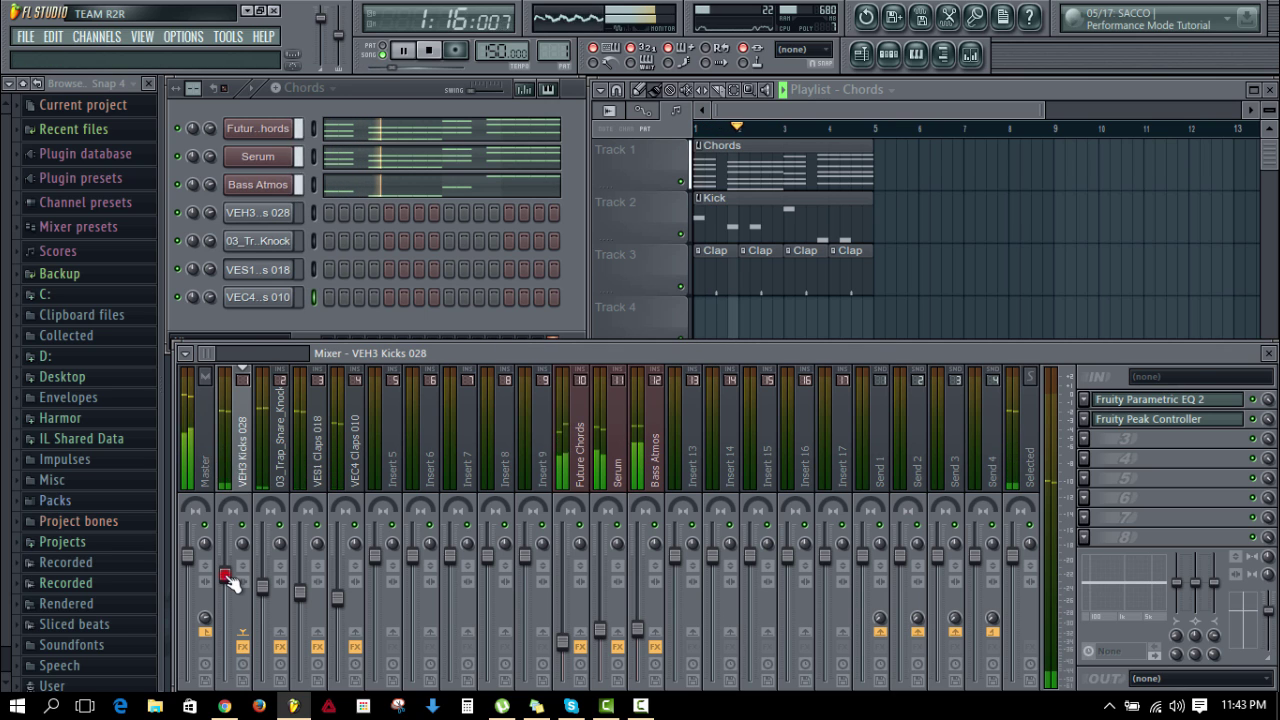
drag(227, 577, 228, 576)
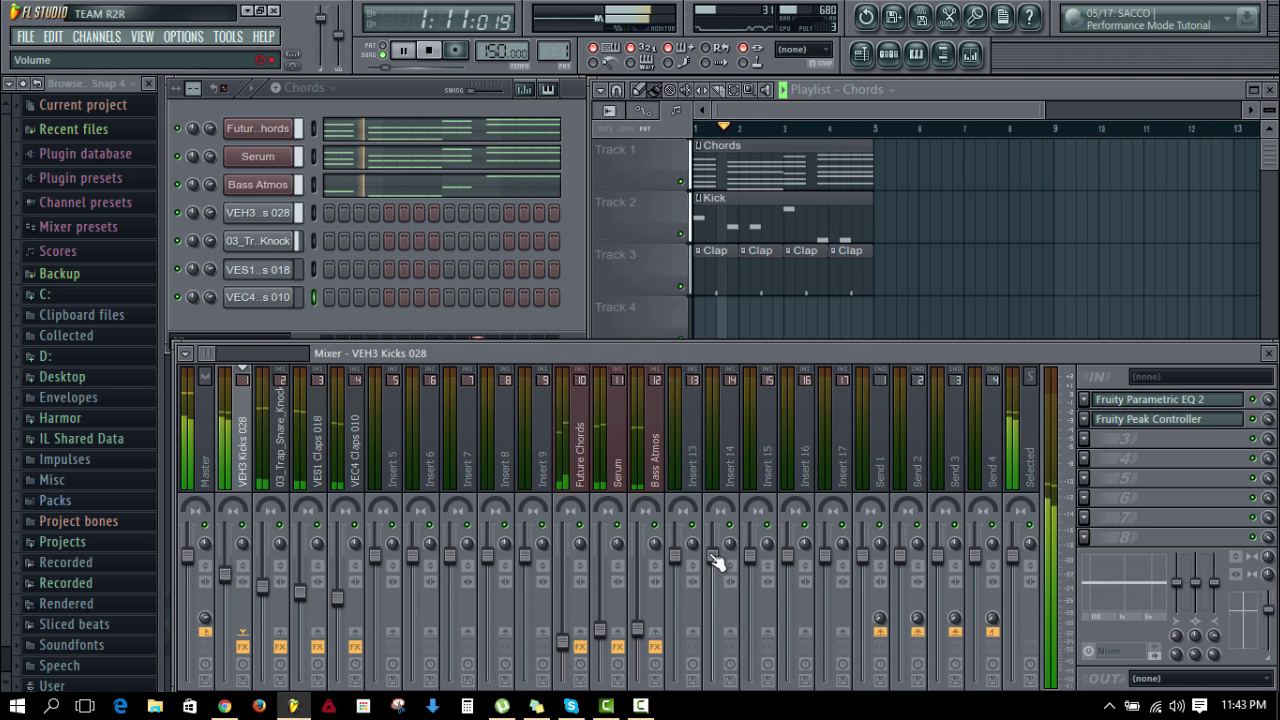
key(space)
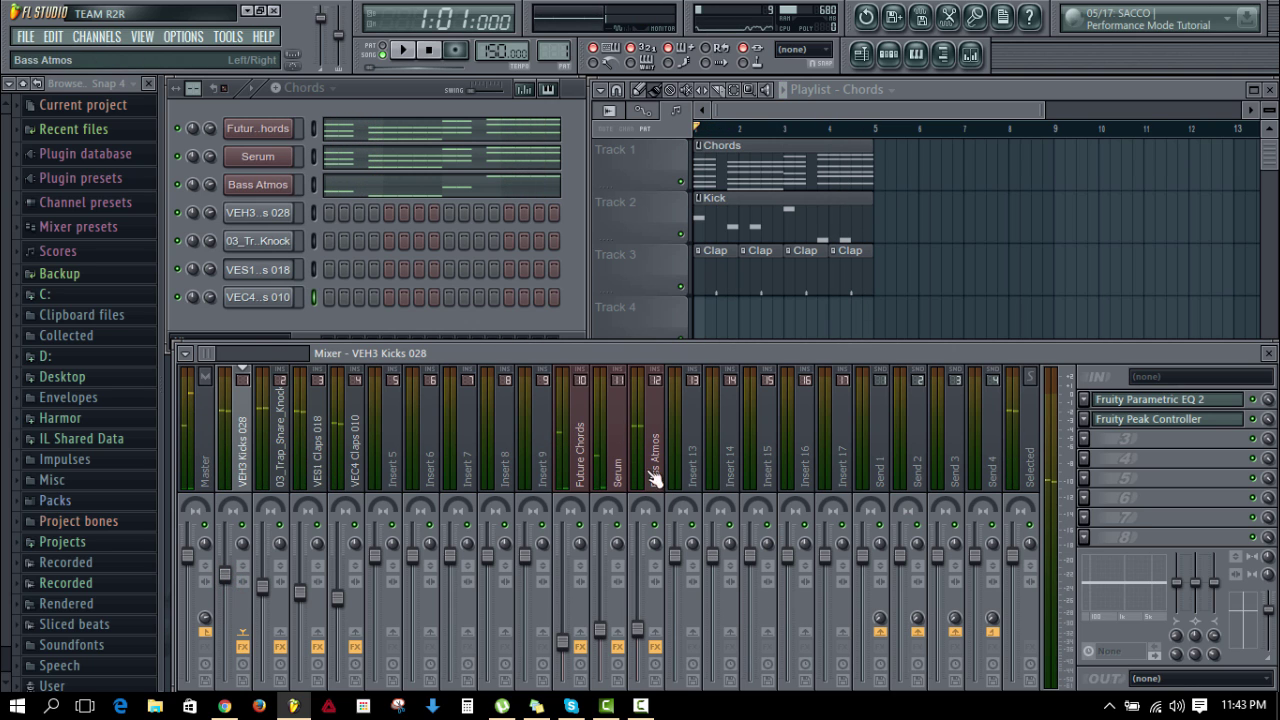
Step: Add a Fruity Stereo Shaper to the Bass Atmos mixer track and load its Stereo Medium preset
click(658, 460)
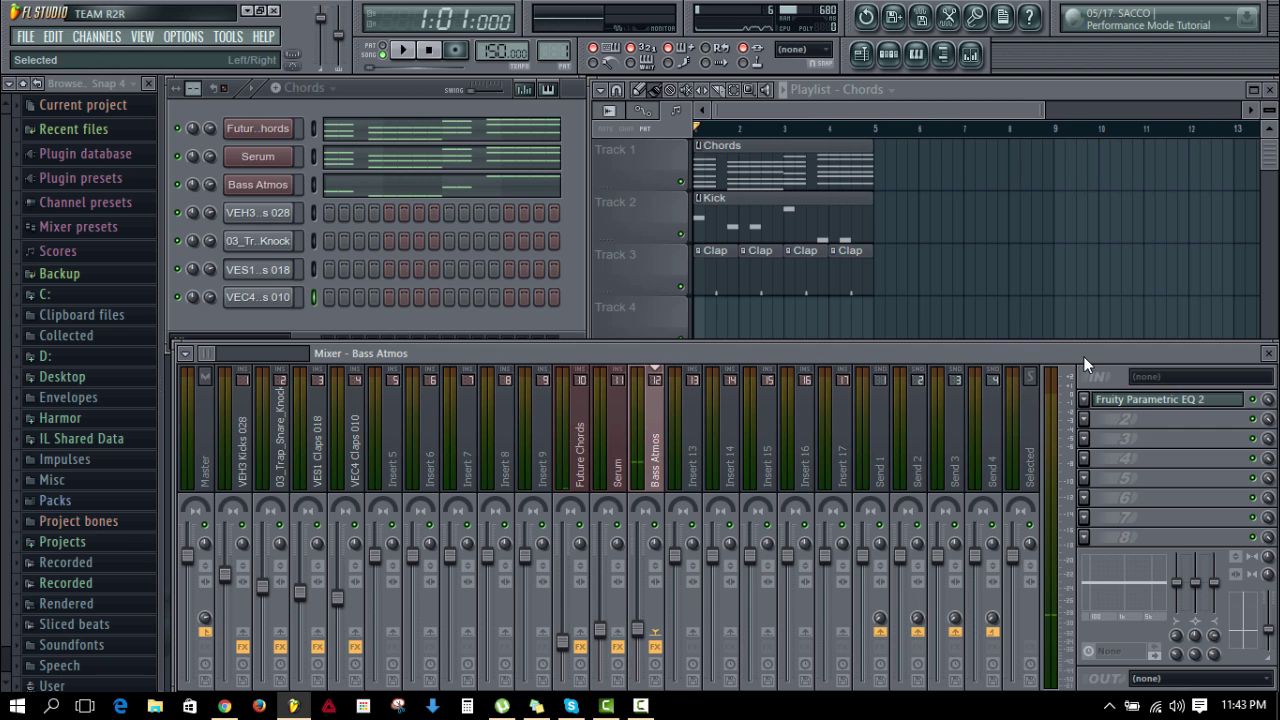
click(1084, 420)
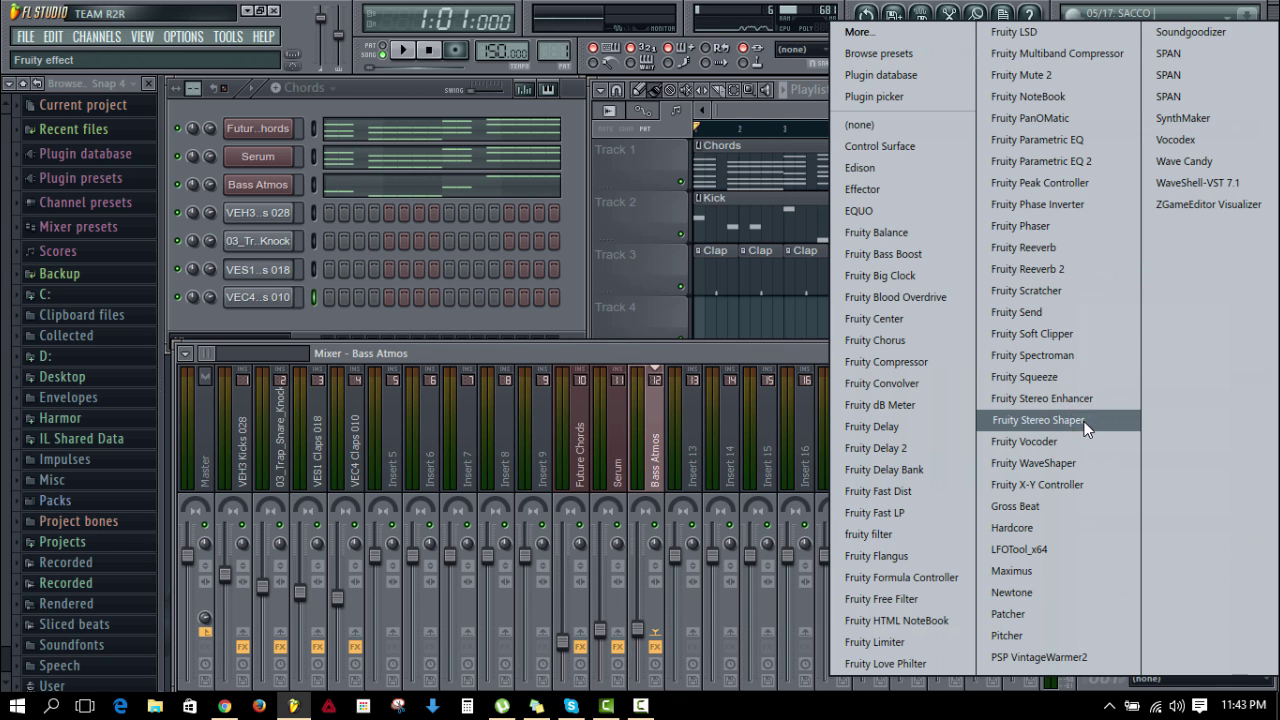
click(1082, 421)
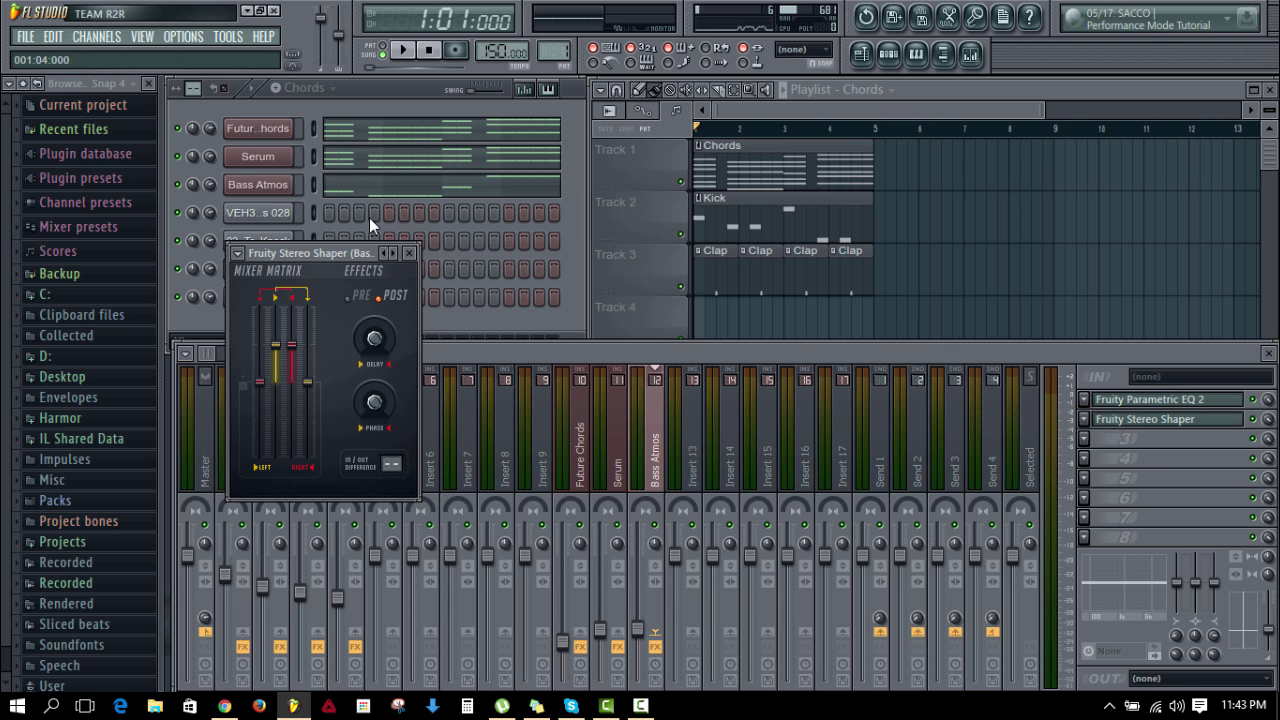
click(237, 254)
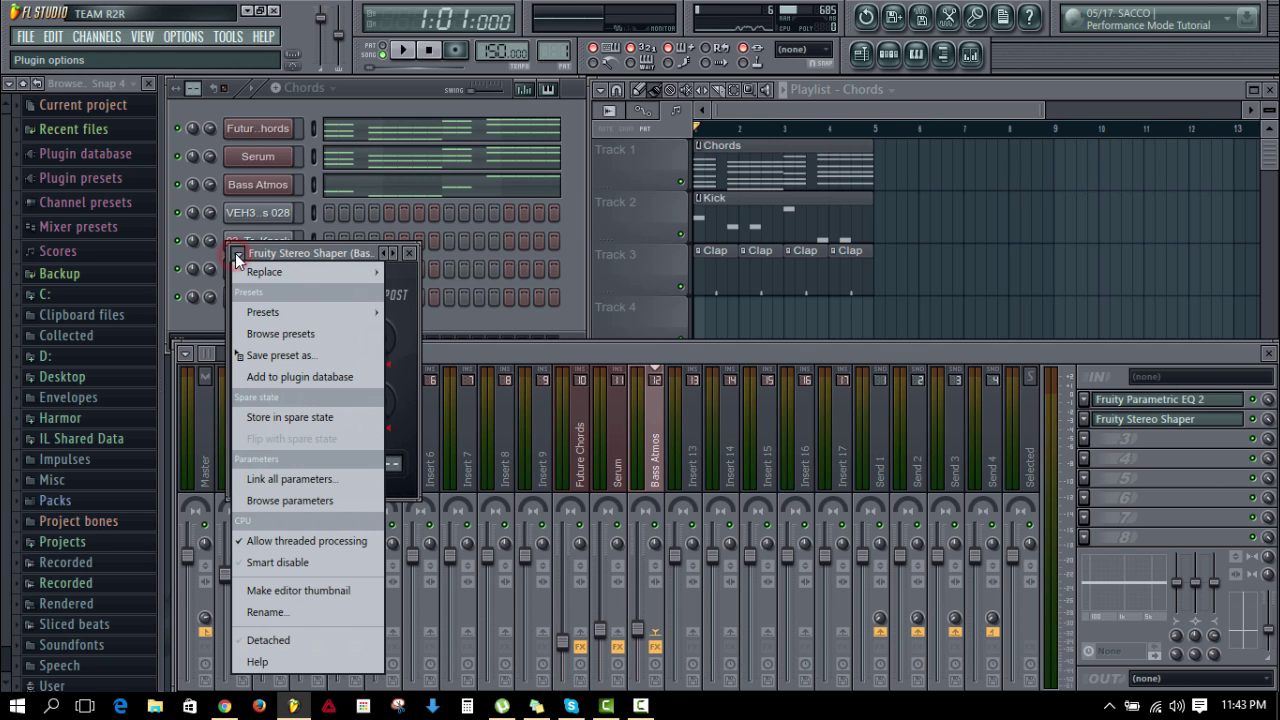
mouse_move(287, 319)
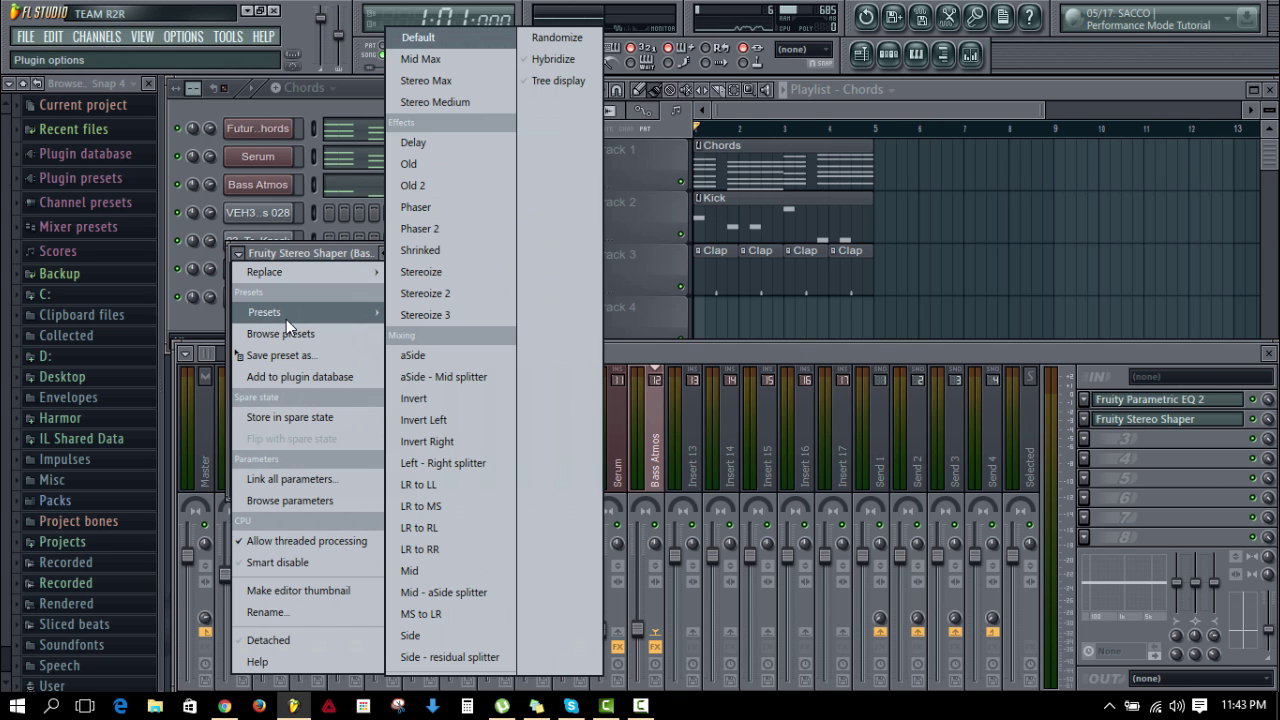
click(458, 102)
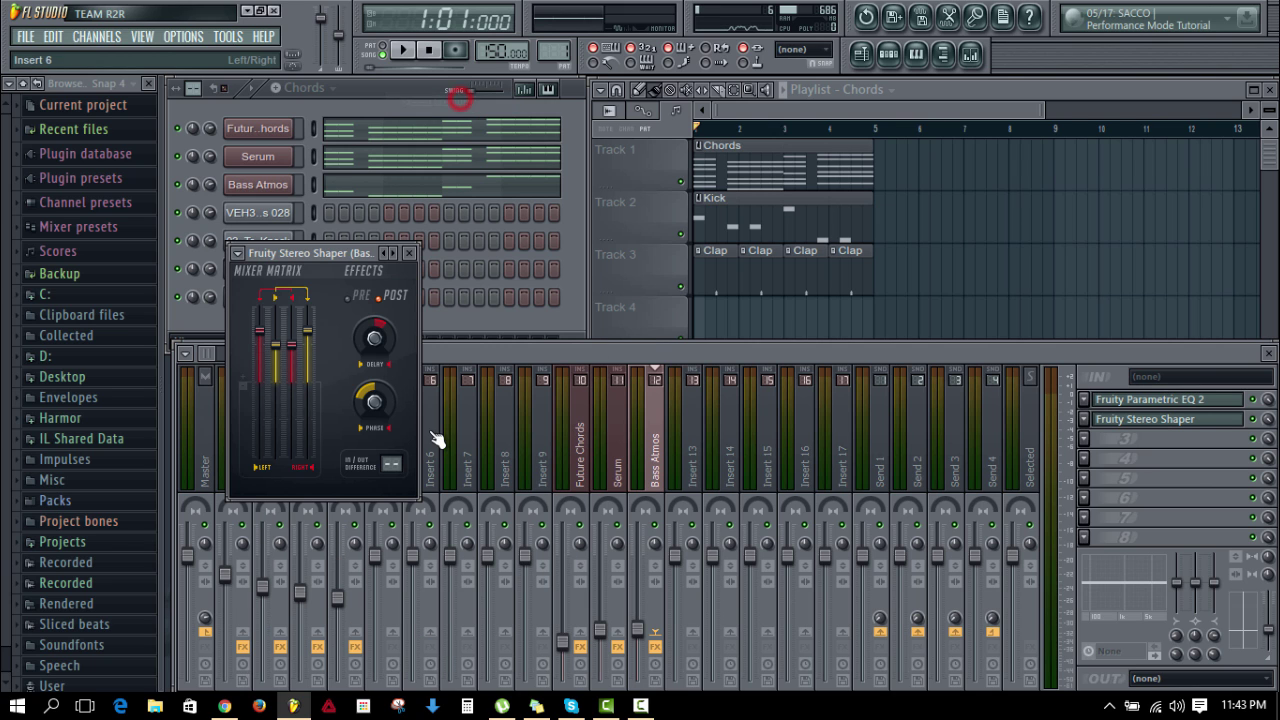
Step: Mute the Future Chords and Serum channels and reduce the Stereo Shaper's delay and phase amounts while Bass Atmos plays
click(176, 130)
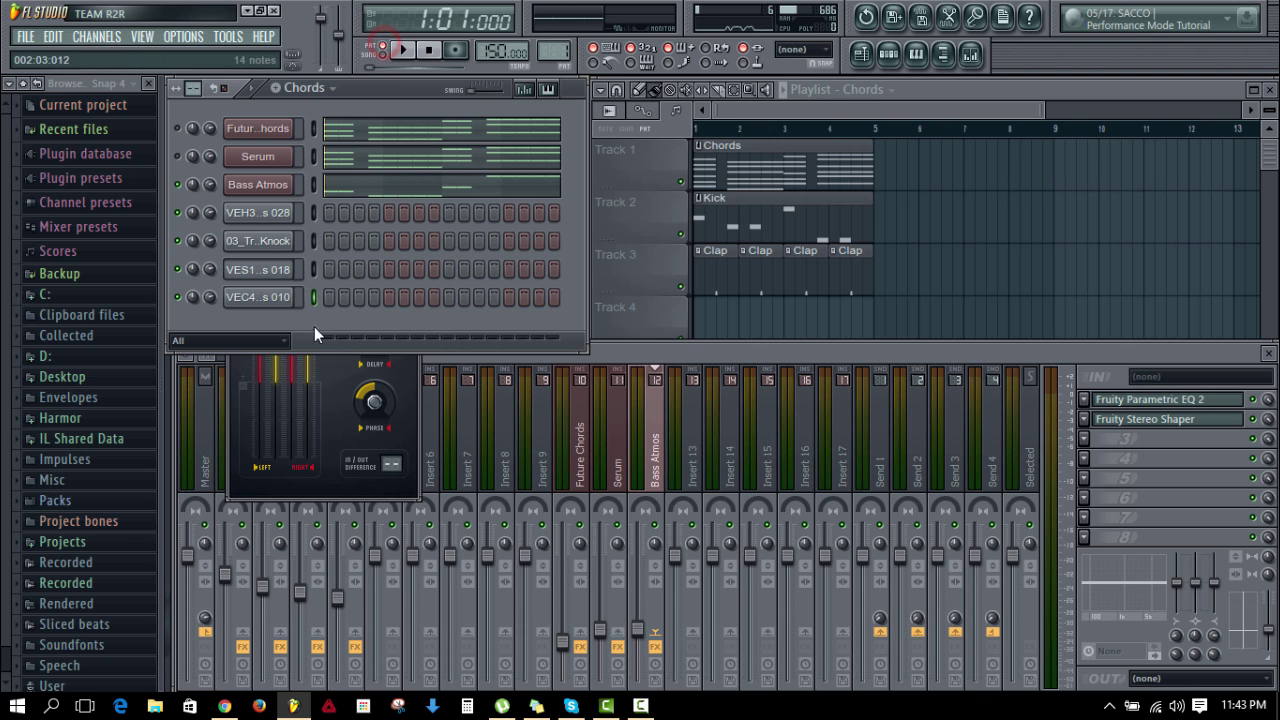
click(330, 469)
key(space)
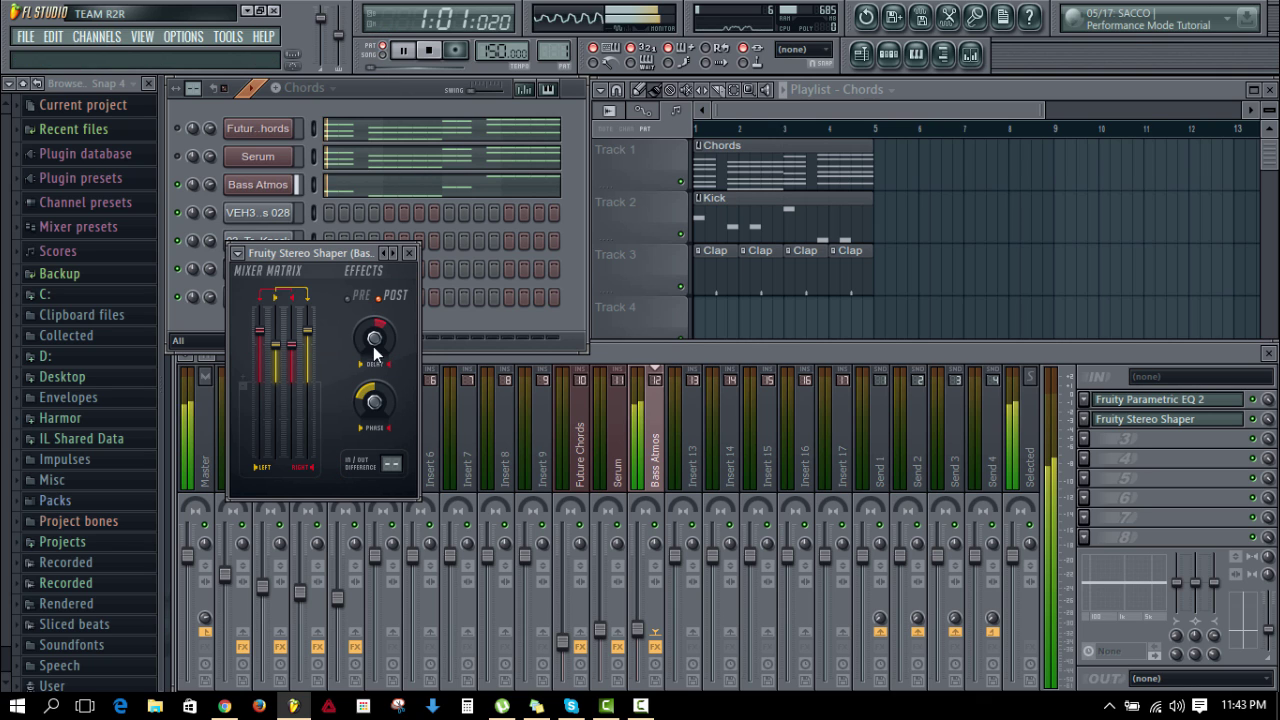
click(375, 405)
mouse_move(375, 405)
mouse_down()
mouse_move(372, 434)
mouse_move(373, 402)
mouse_up()
drag(366, 350, 368, 356)
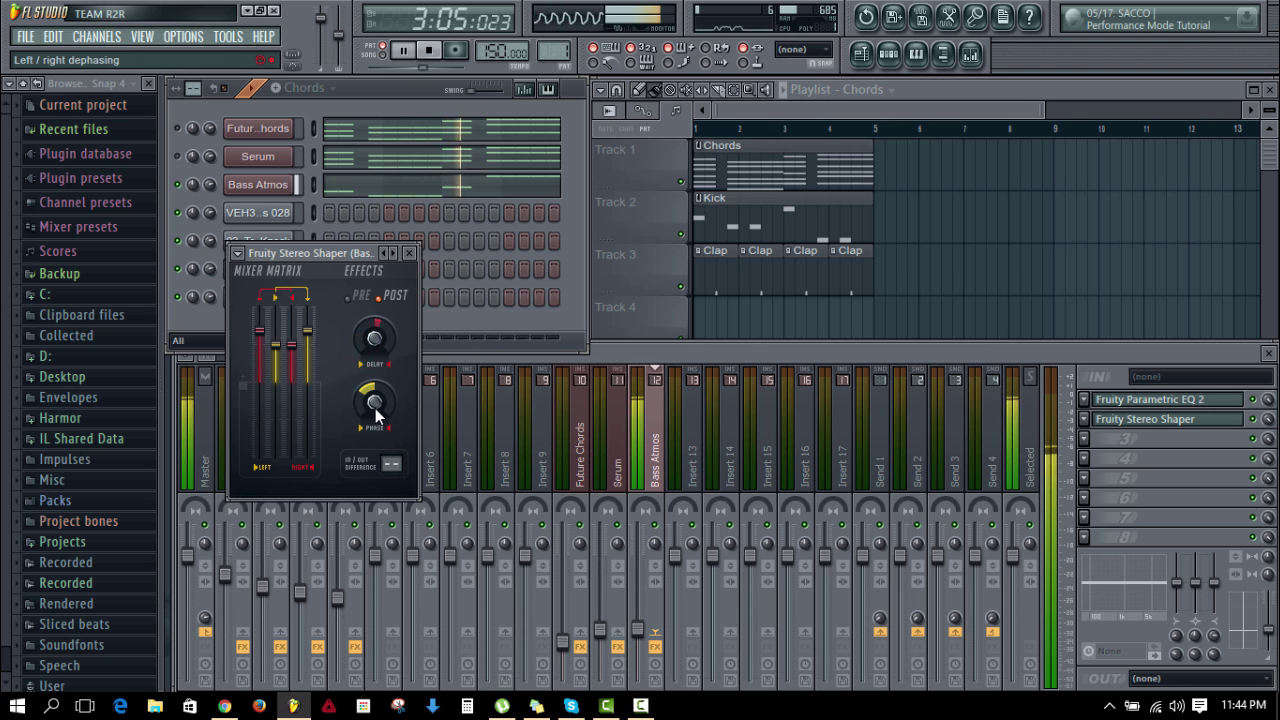
Step: Fine-tune the Stereo Shaper's phase offset to 41% left, auditioning Bass Atmos between adjustments
key(space)
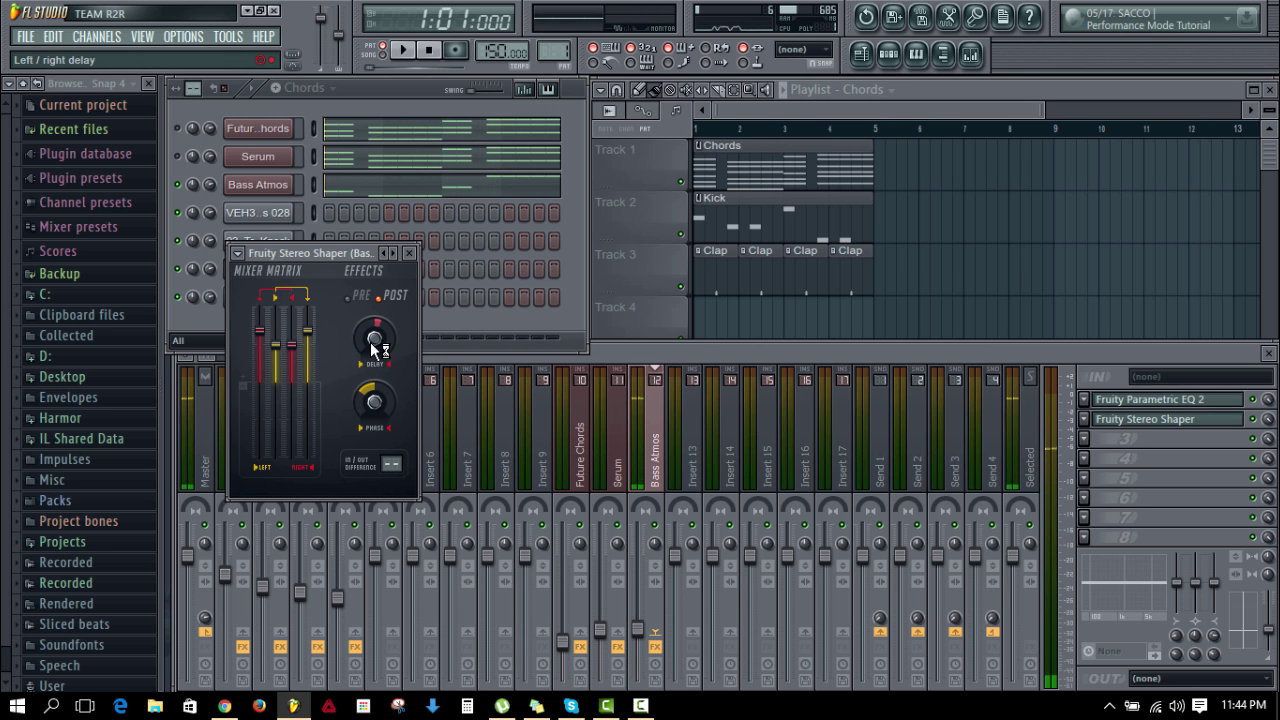
key(space)
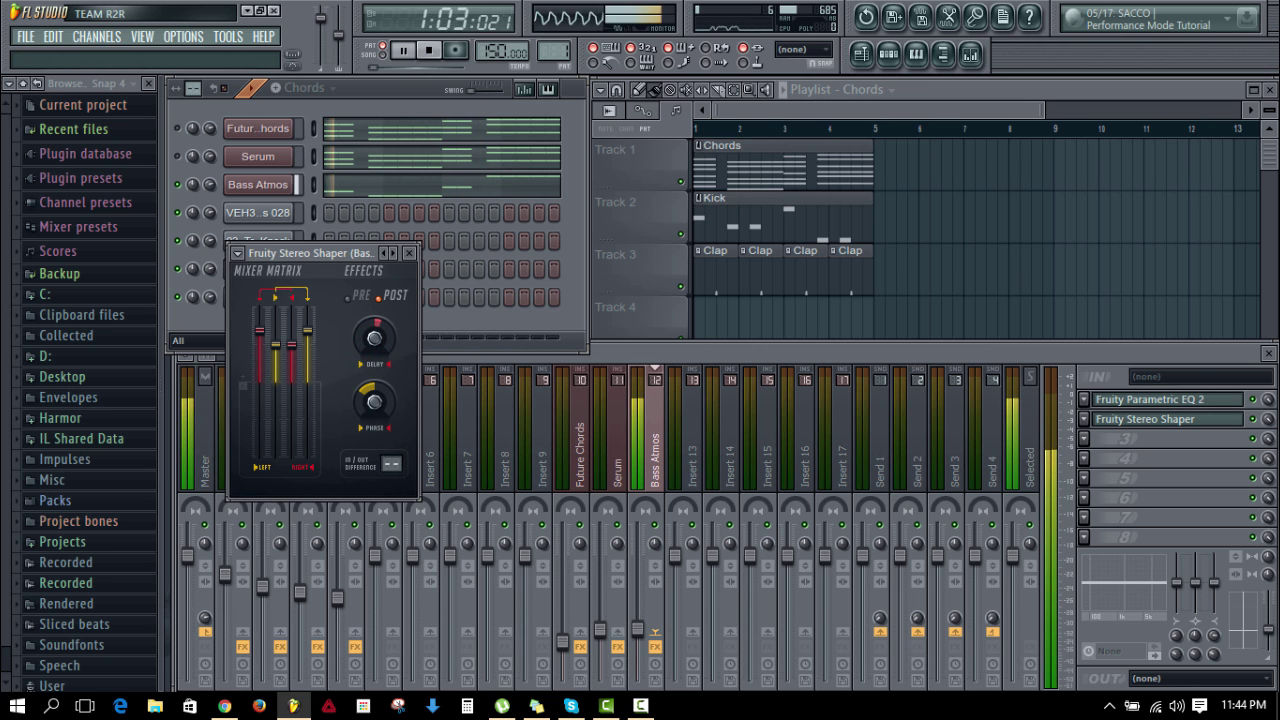
key(space)
drag(373, 342, 373, 310)
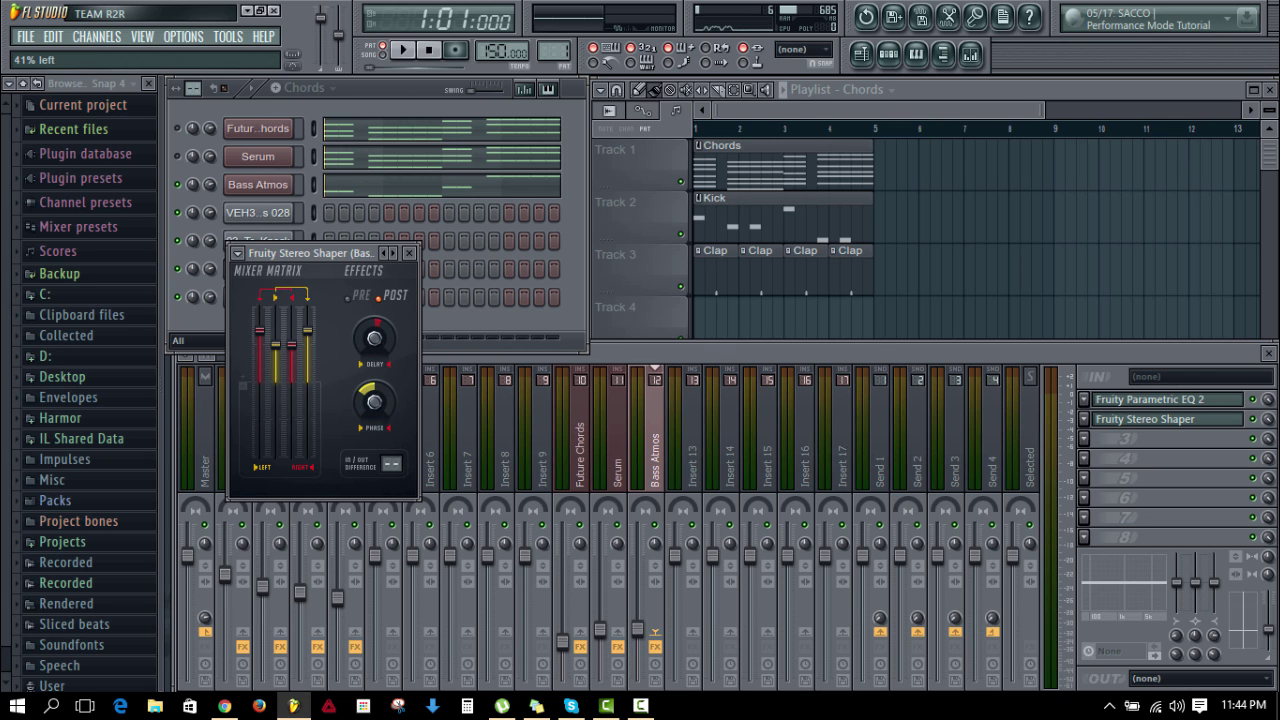
key(space)
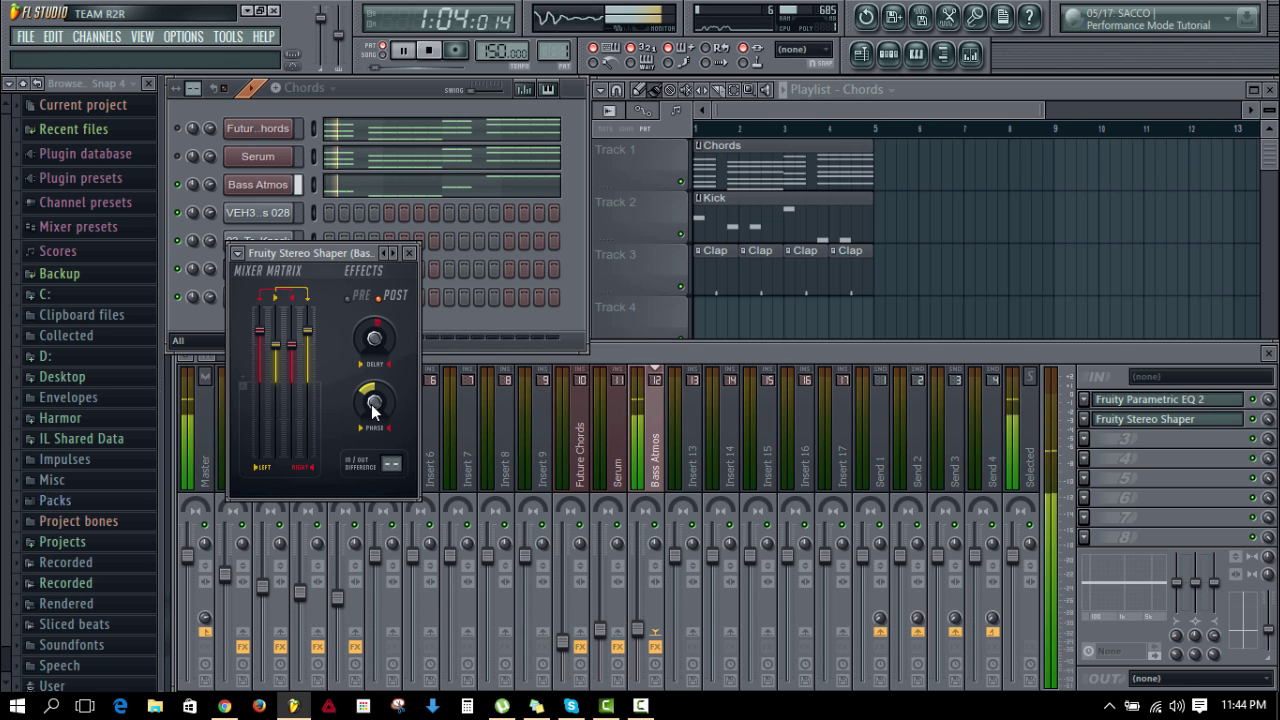
key(space)
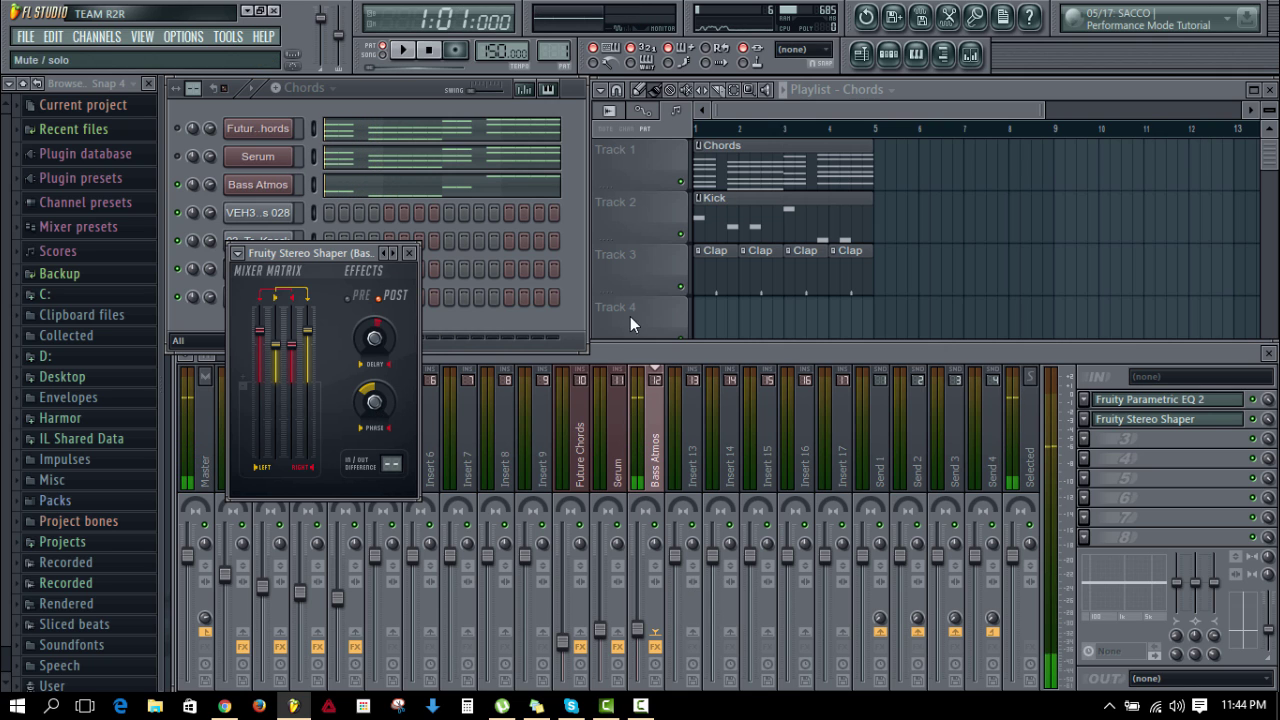
Step: Lower the Bass Atmos mixer volume to offset the Stereo Shaper's boost and fine-tune the level during playback
click(638, 630)
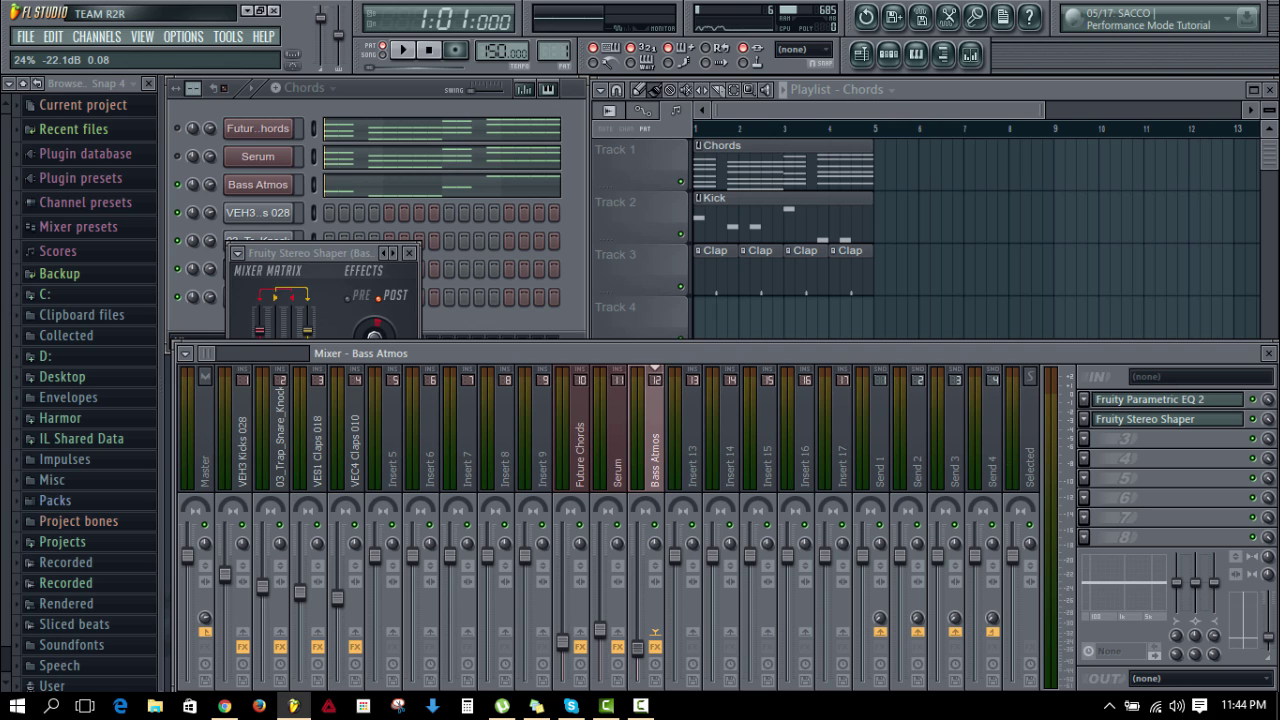
click(333, 253)
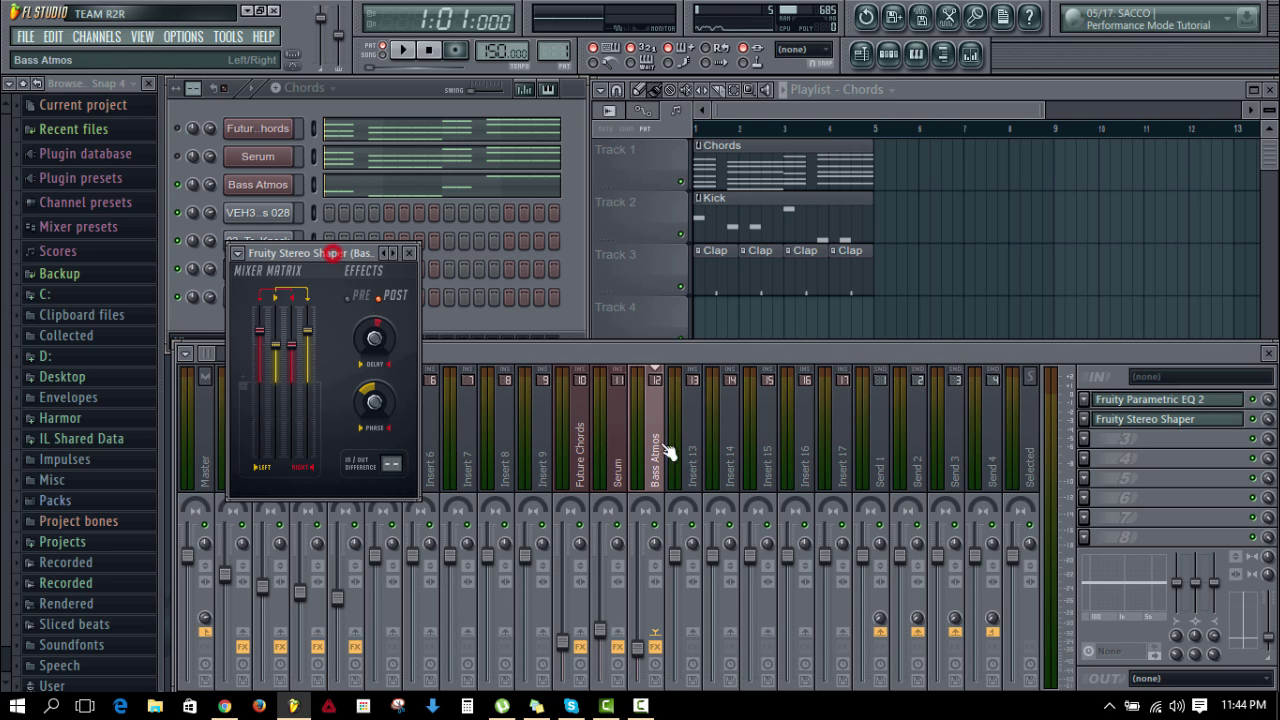
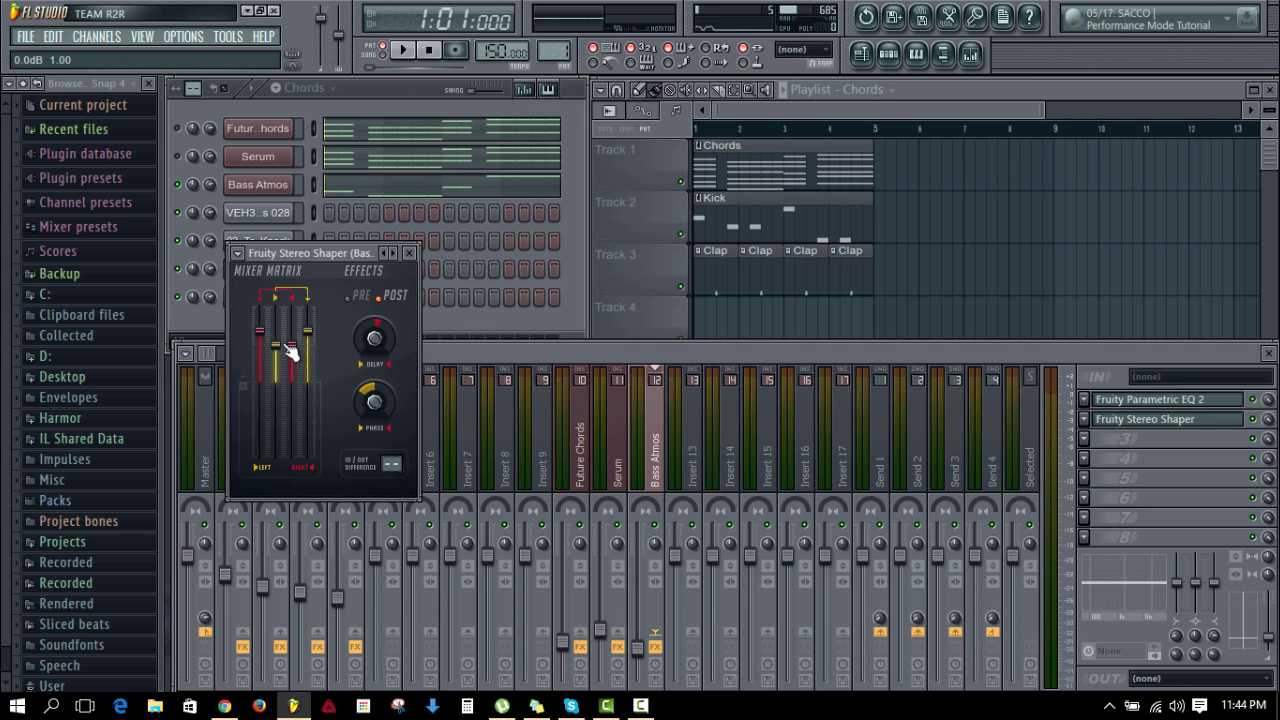
click(667, 354)
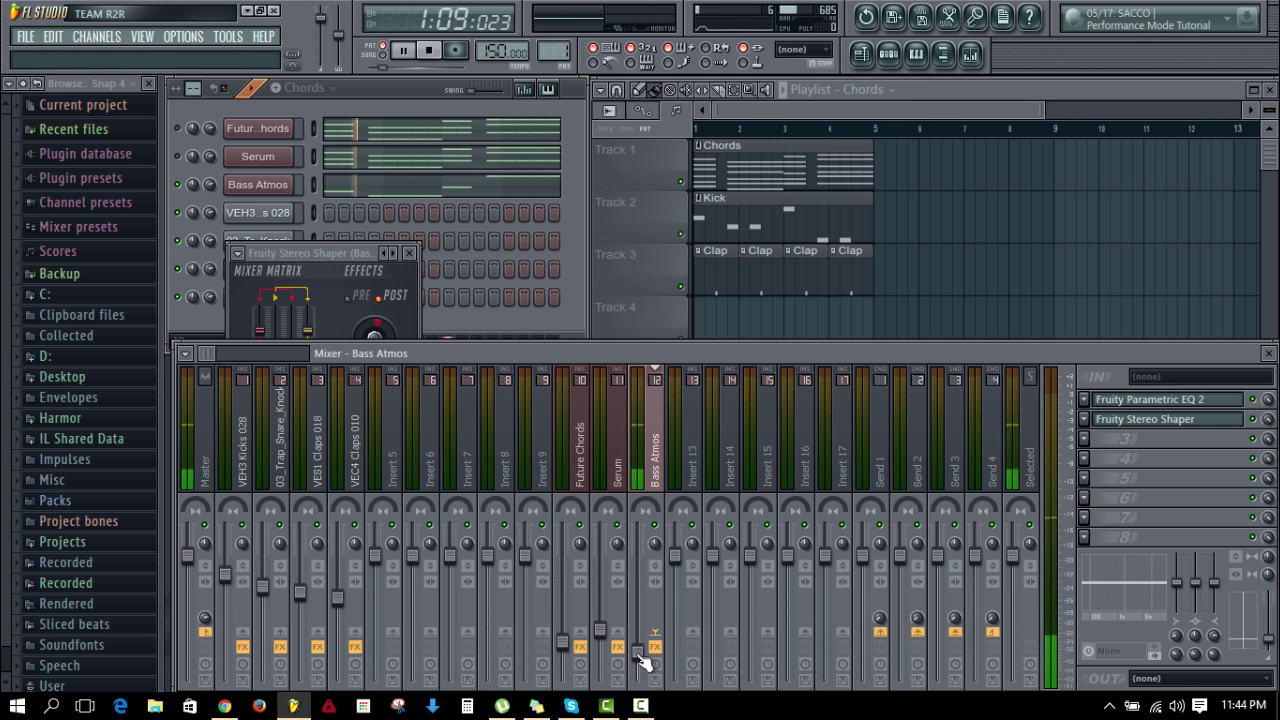
drag(641, 653, 643, 650)
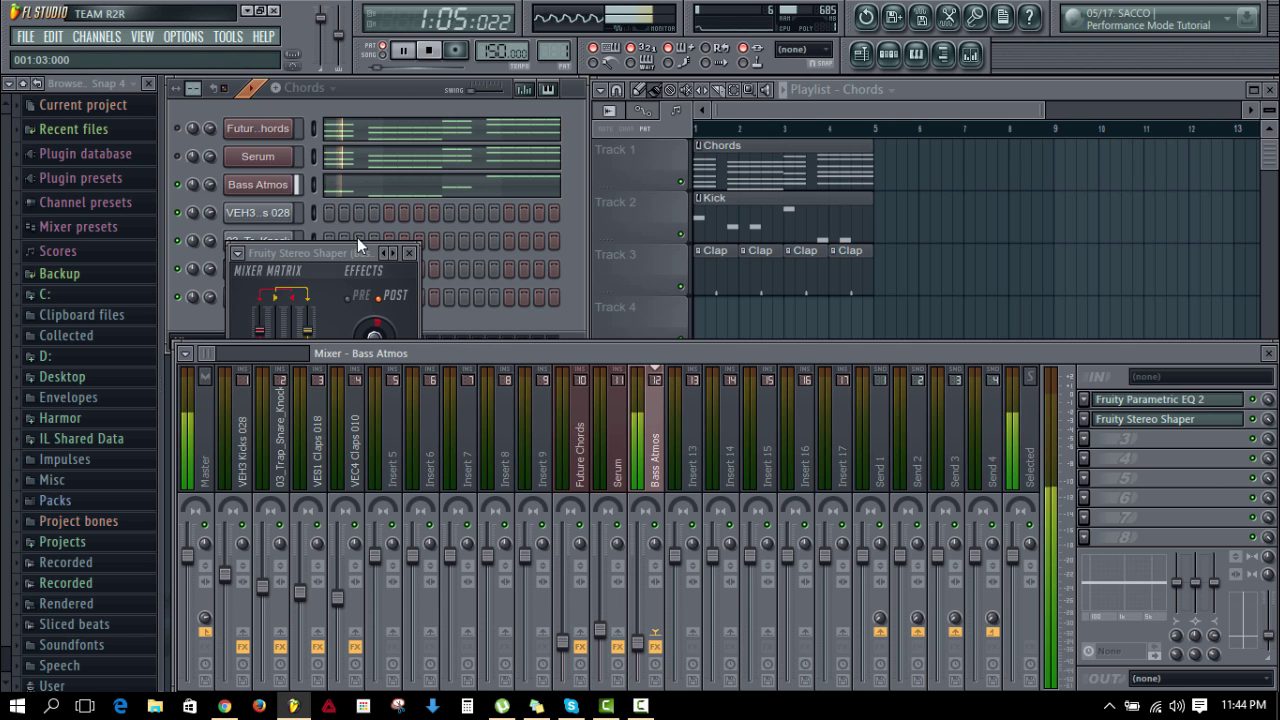
key(space)
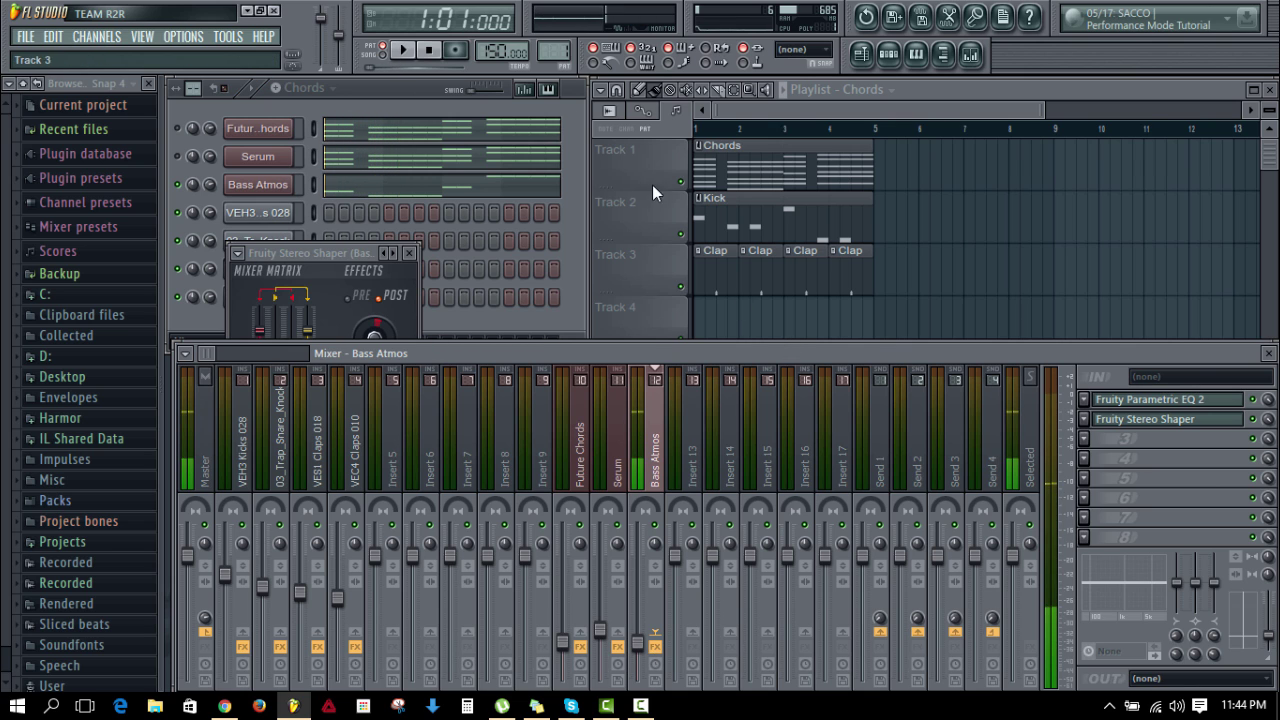
Step: Unmute the Future Chords and Serum channels and play the full arrangement in song mode
key(space)
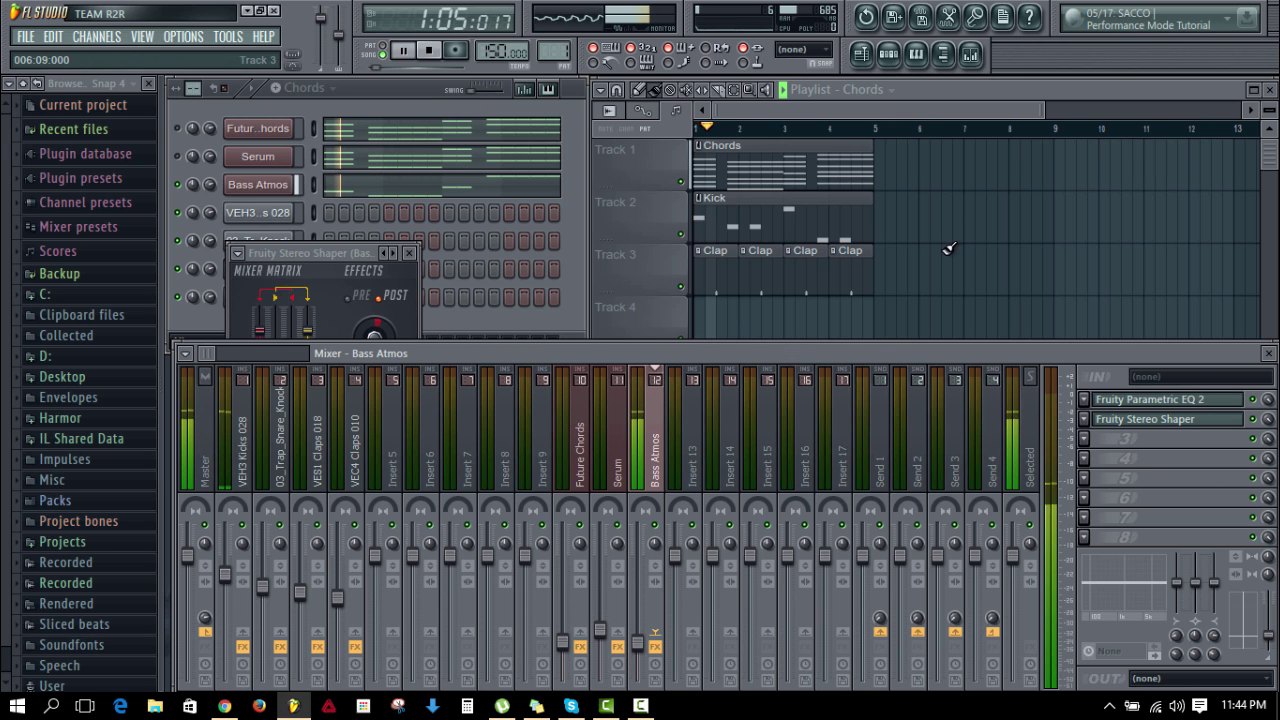
key(space)
click(181, 156)
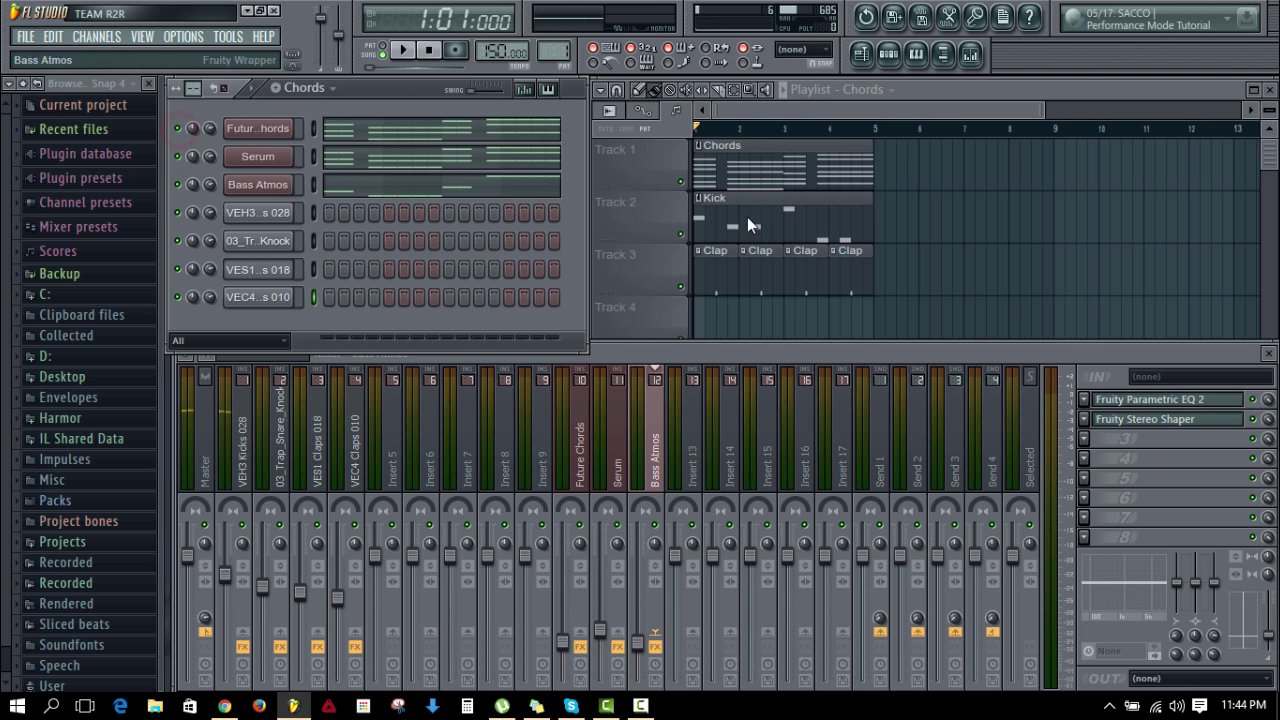
key(space)
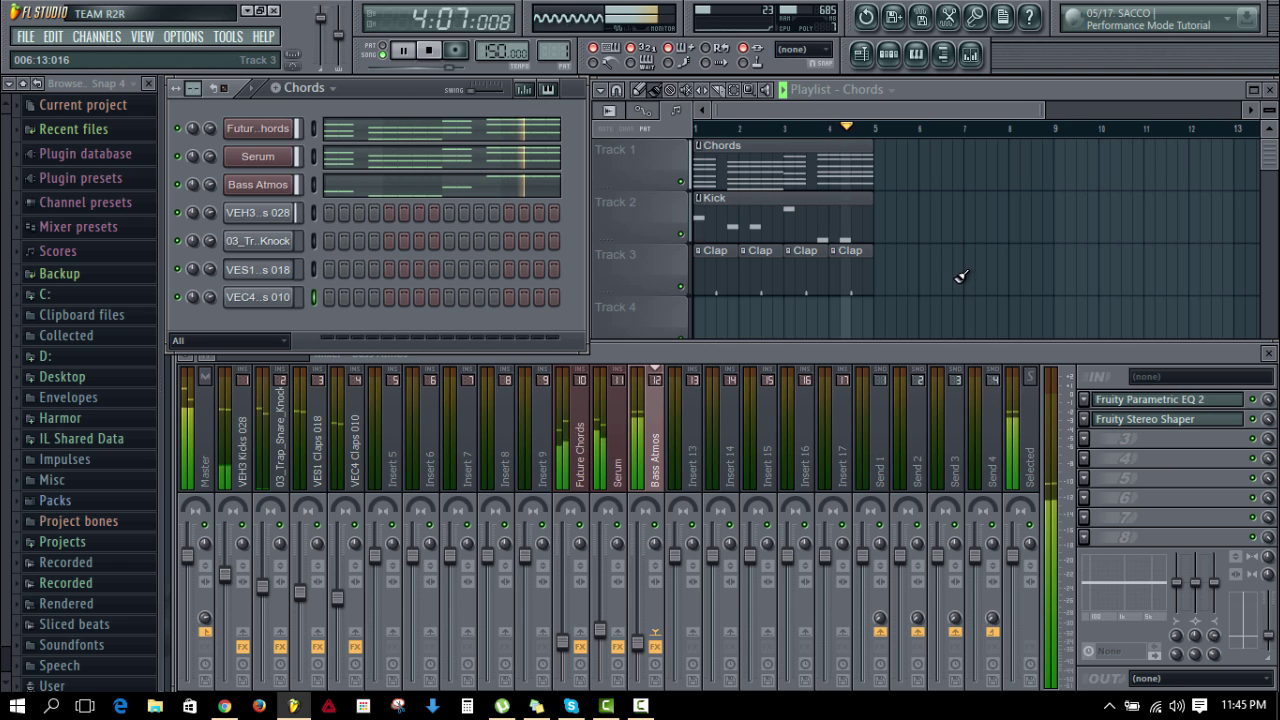
click(940, 271)
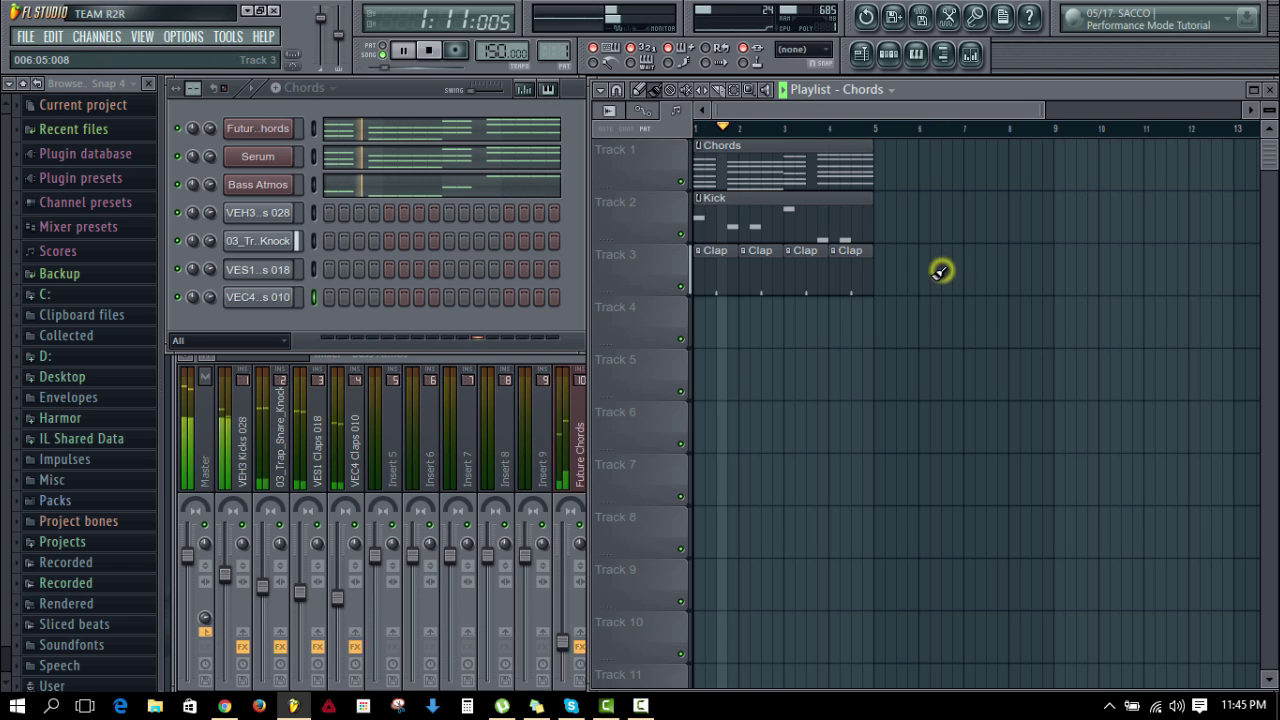
key(space)
Step: Raise the VEH3 Kicks 028 mixer volume to about -1.2 dB and check it against the full arrangement
click(226, 578)
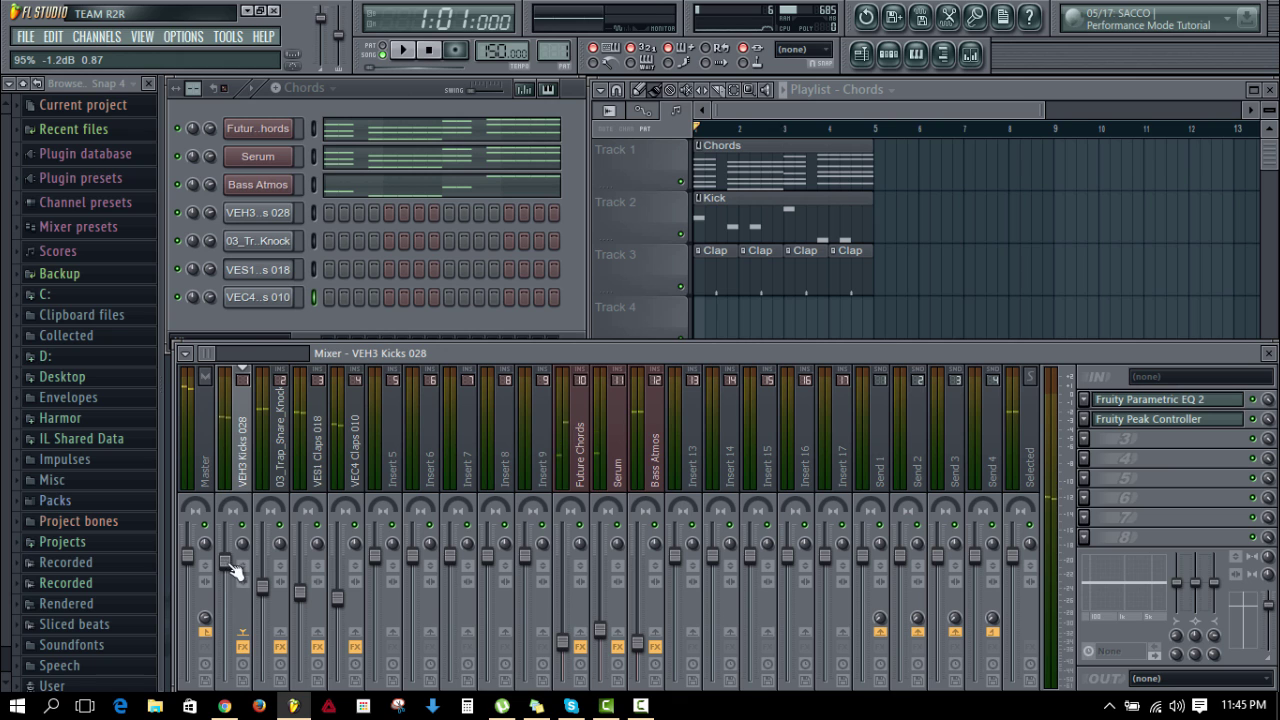
key(space)
click(974, 214)
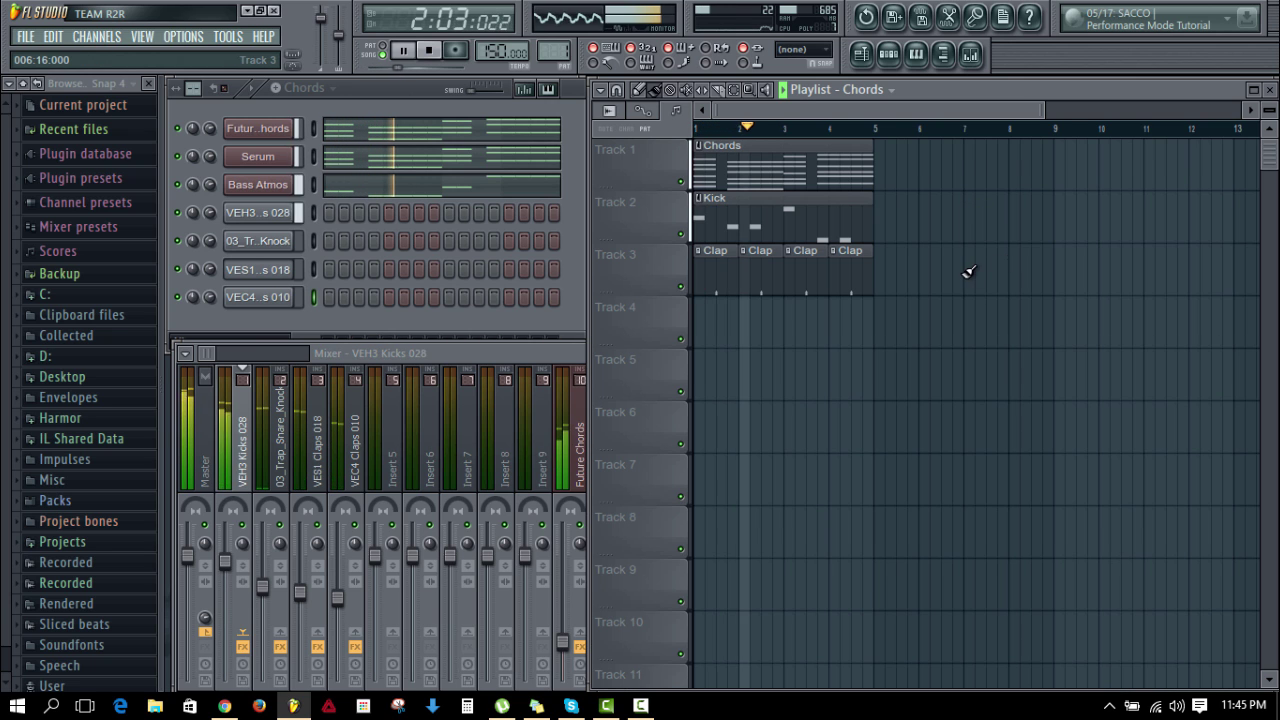
click(877, 400)
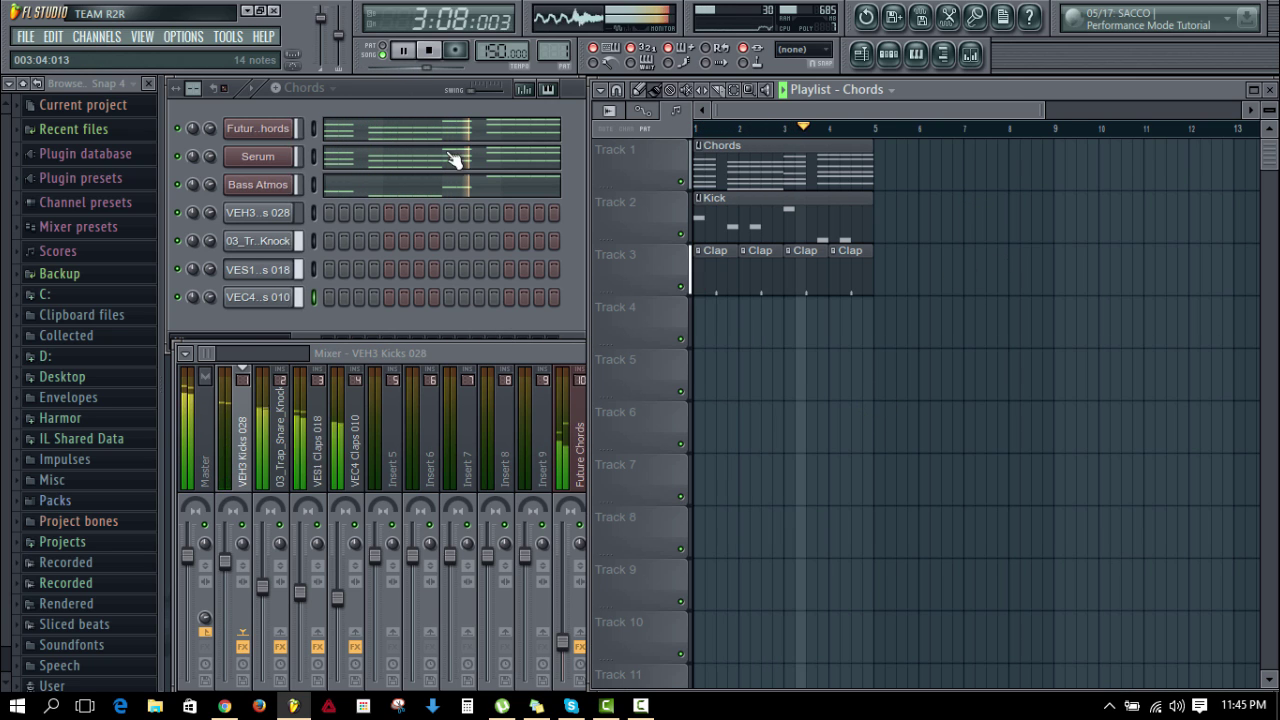
click(368, 103)
drag(5, 239, 4, 308)
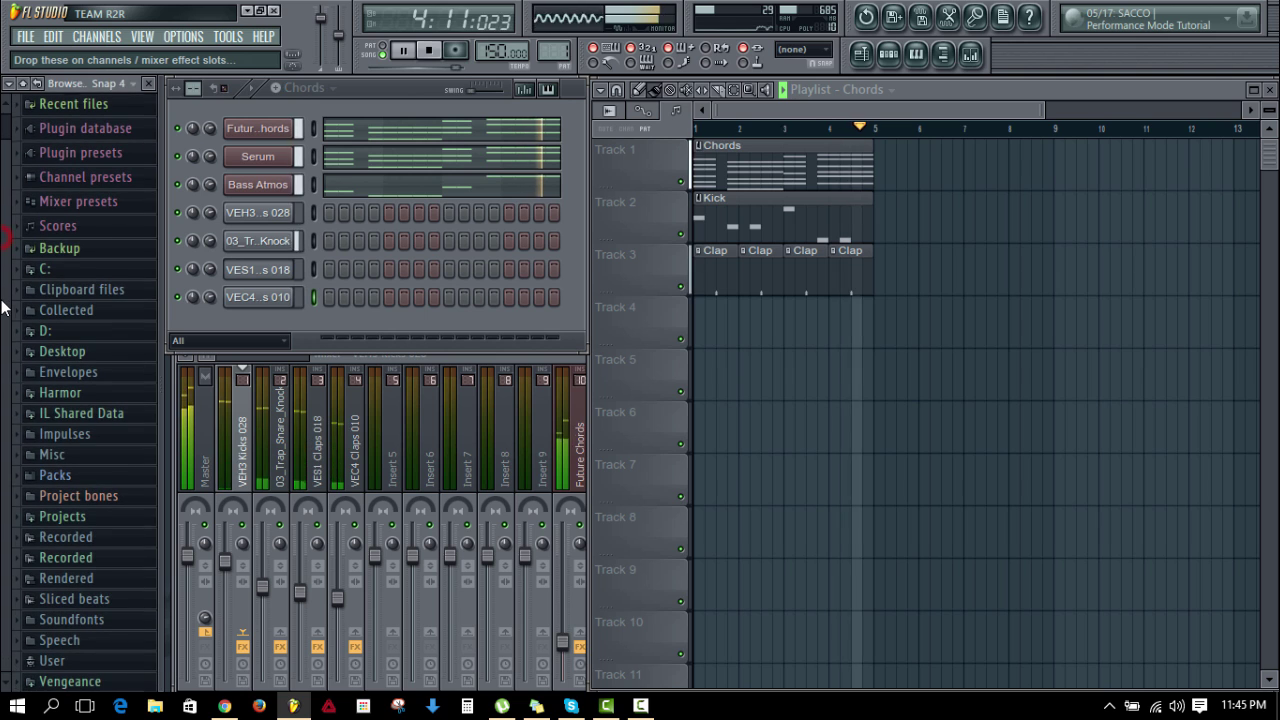
key(space)
scroll(4, 308, up, 1)
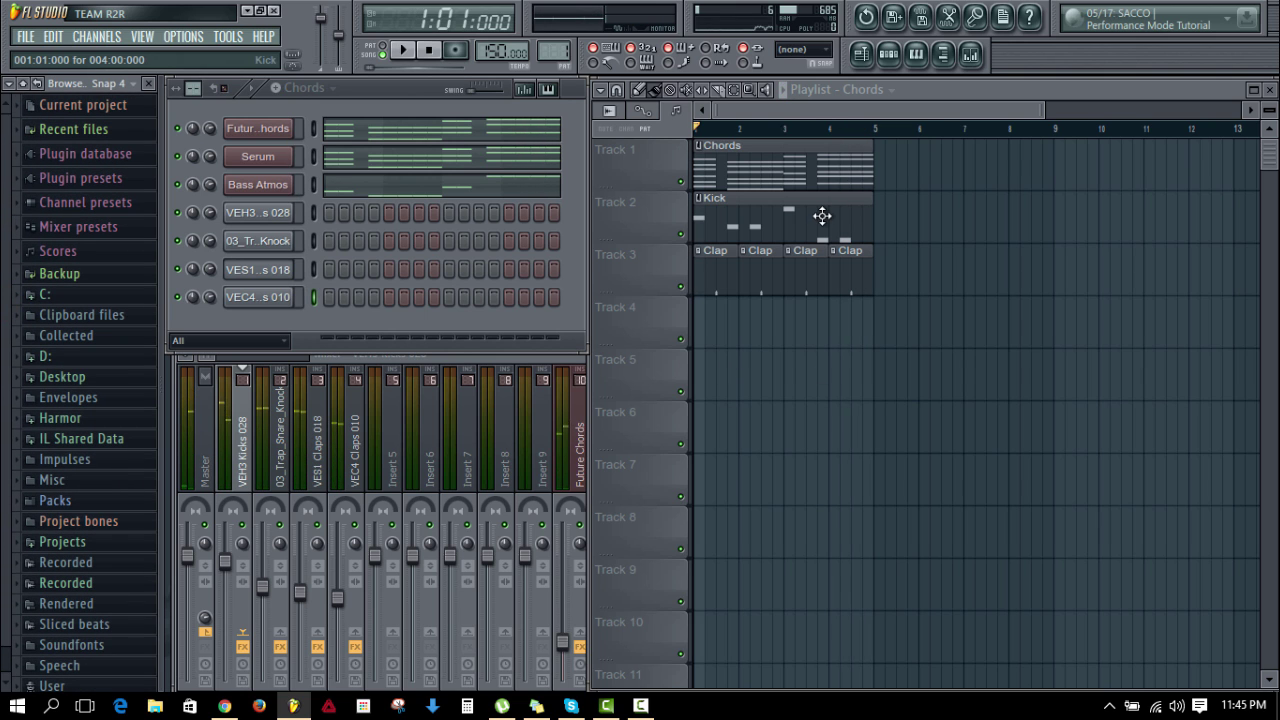
Step: Create a new empty pattern named Vocal
click(332, 88)
click(377, 111)
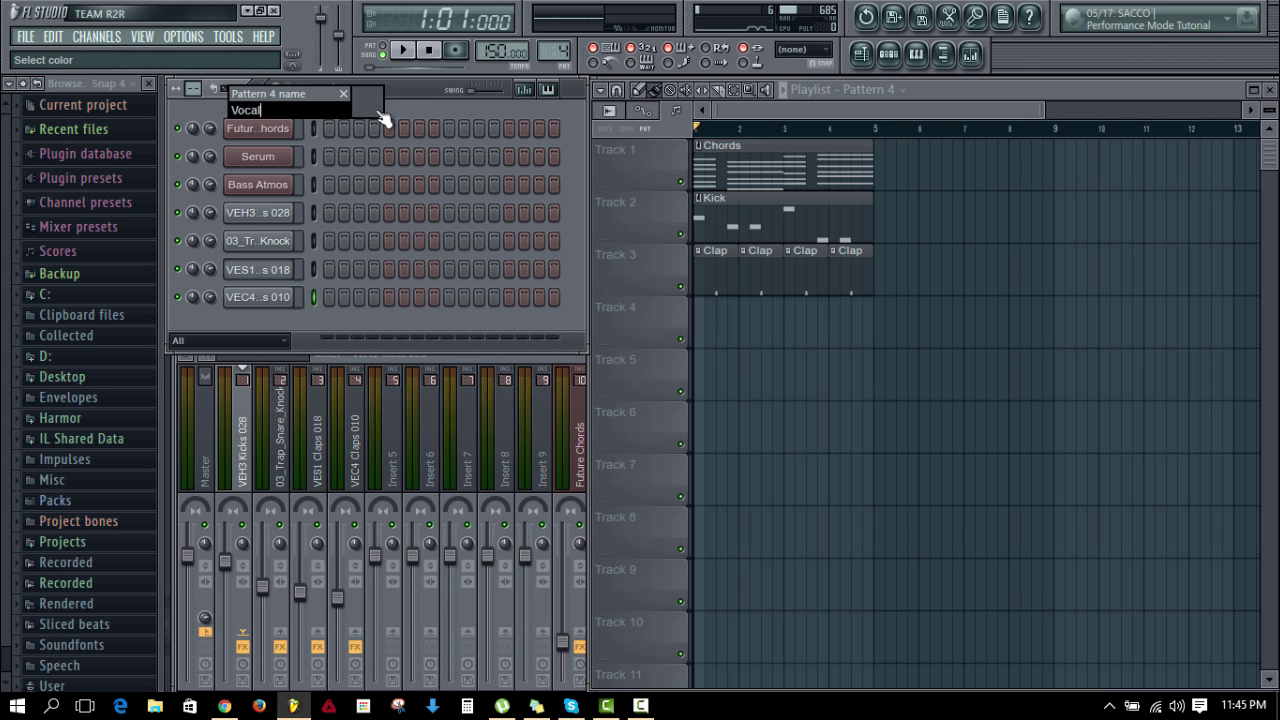
key(Return)
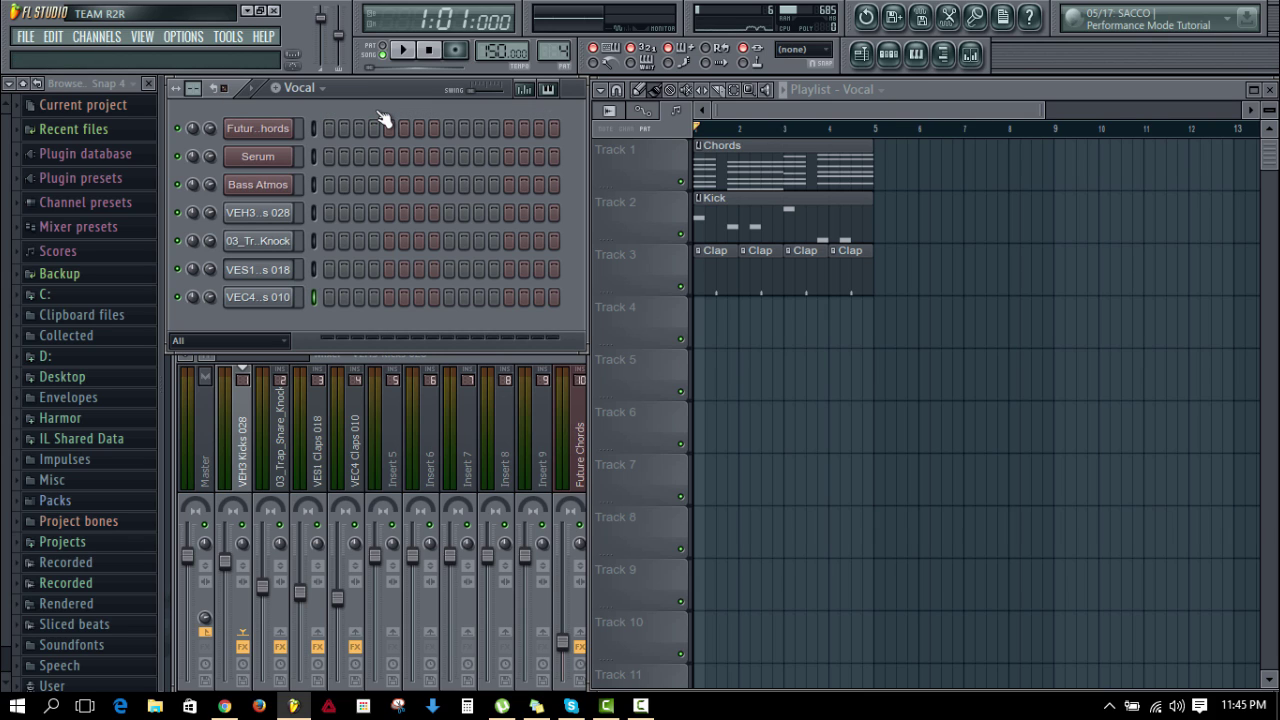
Step: Insert a Slicex channel above the Future Chords channel
click(245, 340)
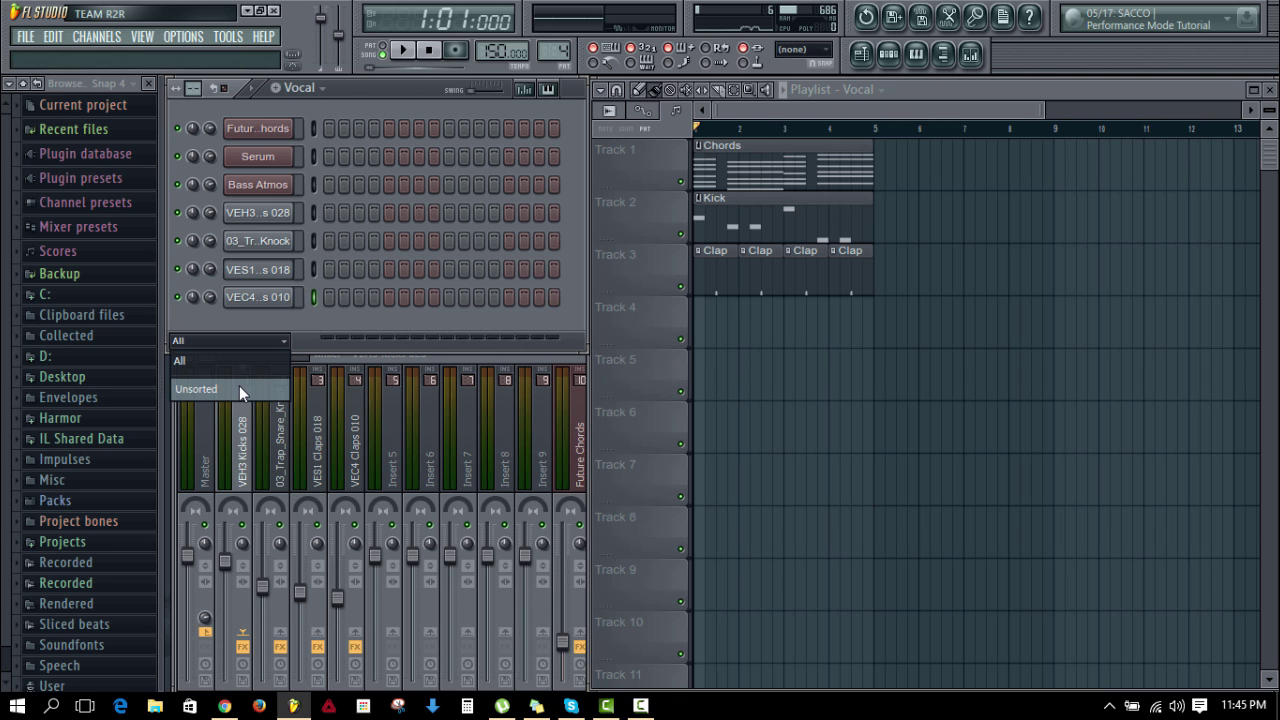
click(230, 326)
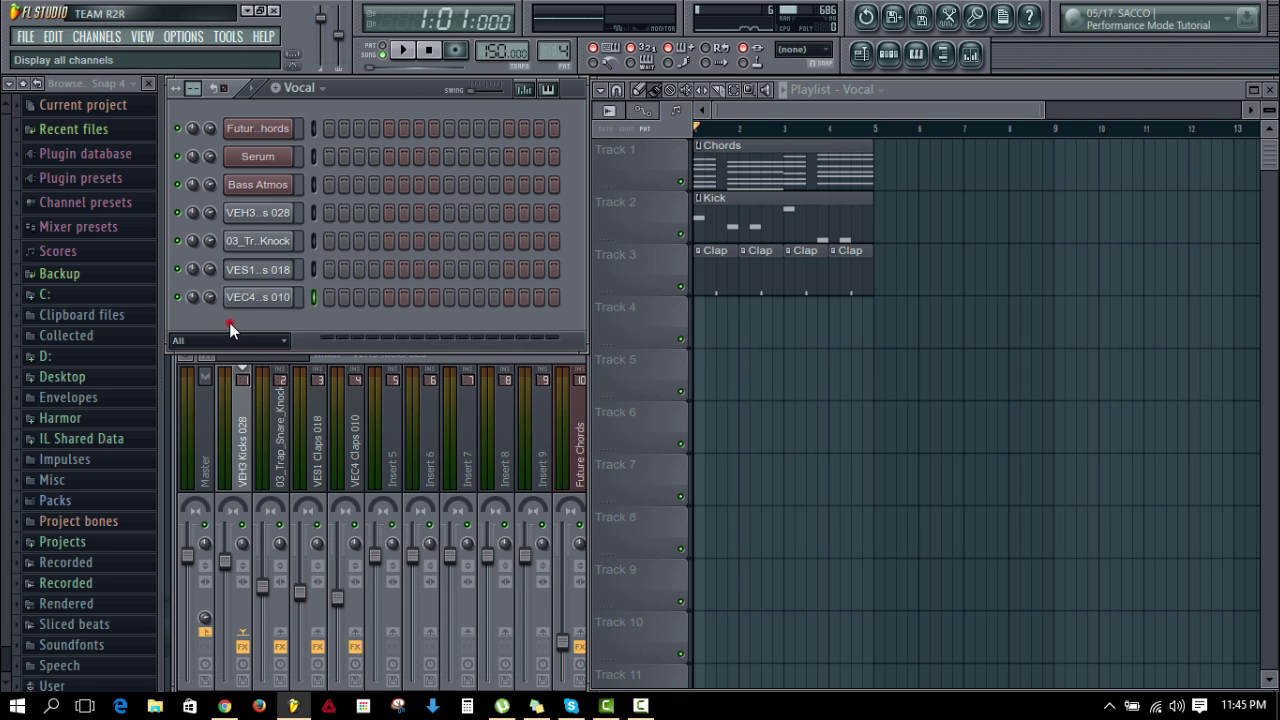
right_click(282, 125)
mouse_move(360, 335)
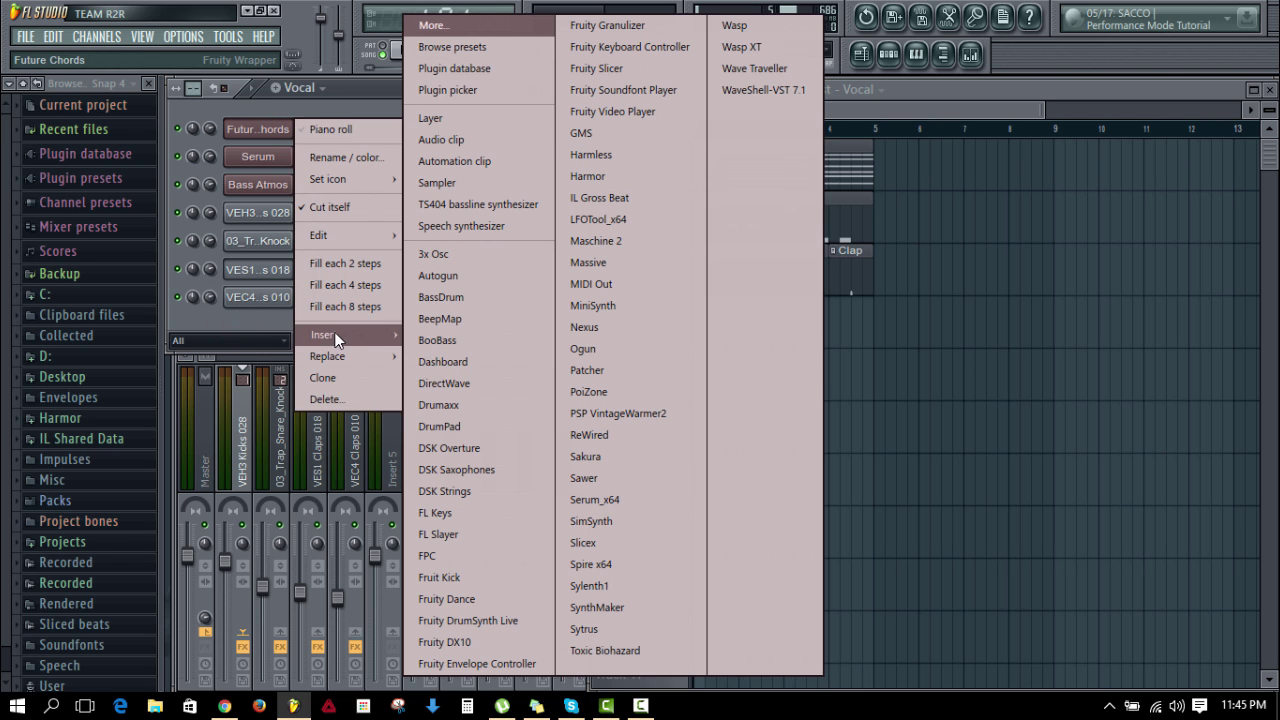
click(605, 542)
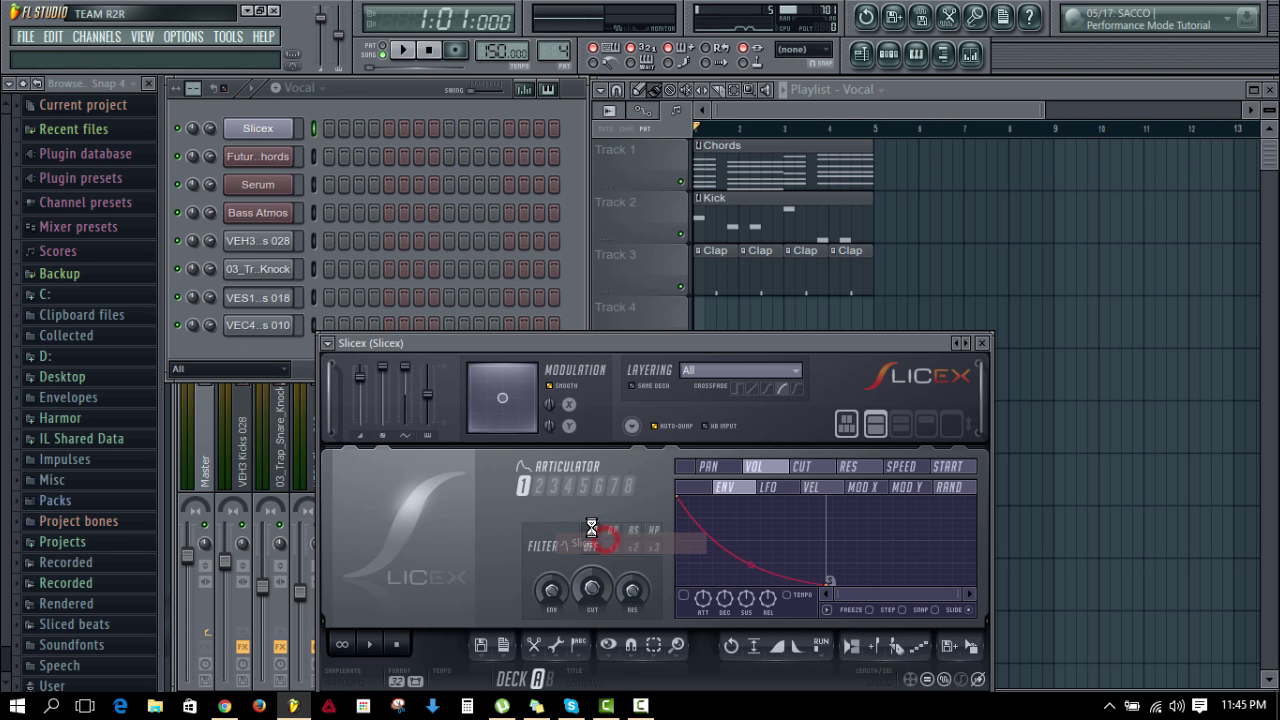
Step: Reposition the Slicex window beside the browser and open the folder containing the VTDS3 Female Phrase samples
drag(511, 343, 455, 86)
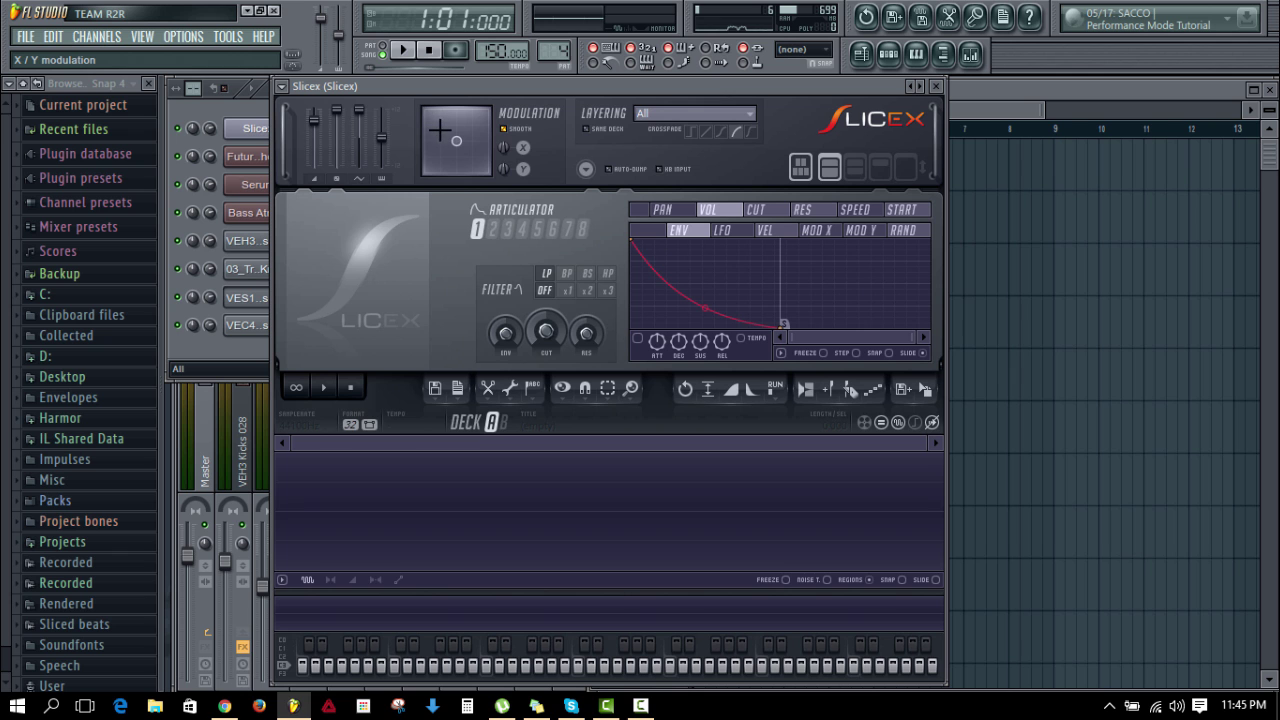
drag(460, 85, 450, 79)
scroll(60, 660, down, 1)
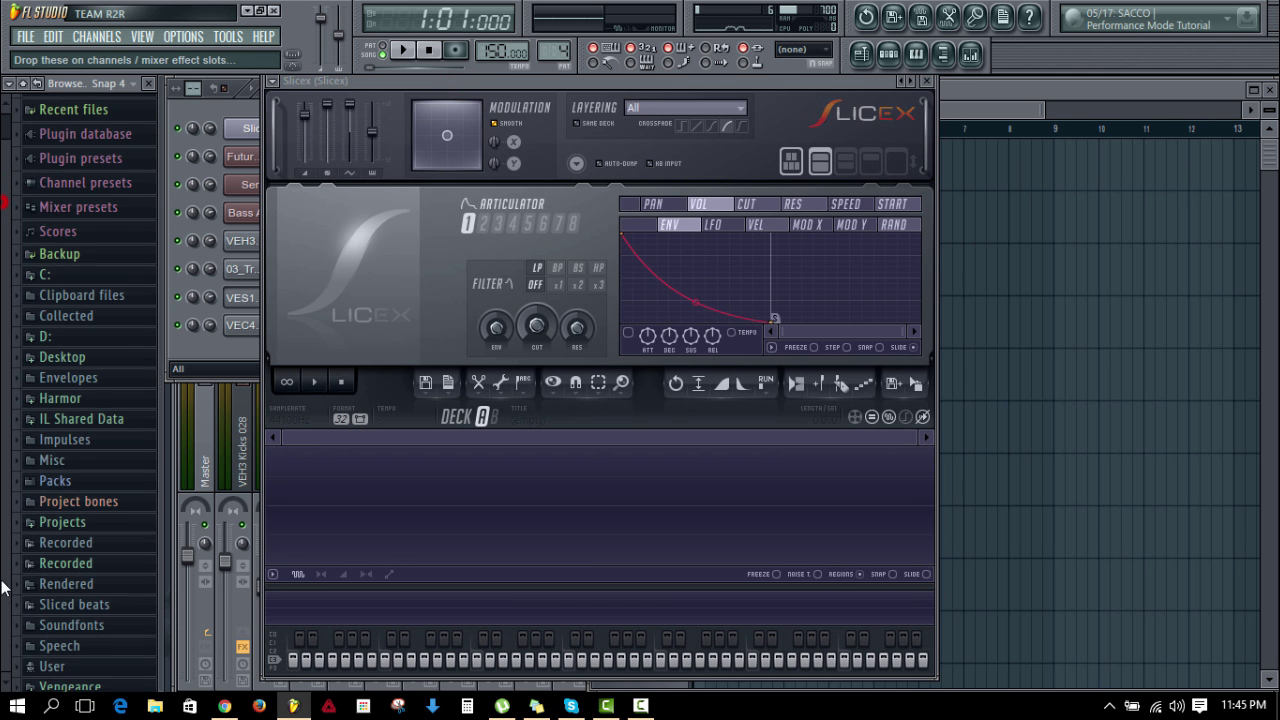
click(62, 683)
drag(5, 184, 3, 575)
click(97, 567)
click(105, 585)
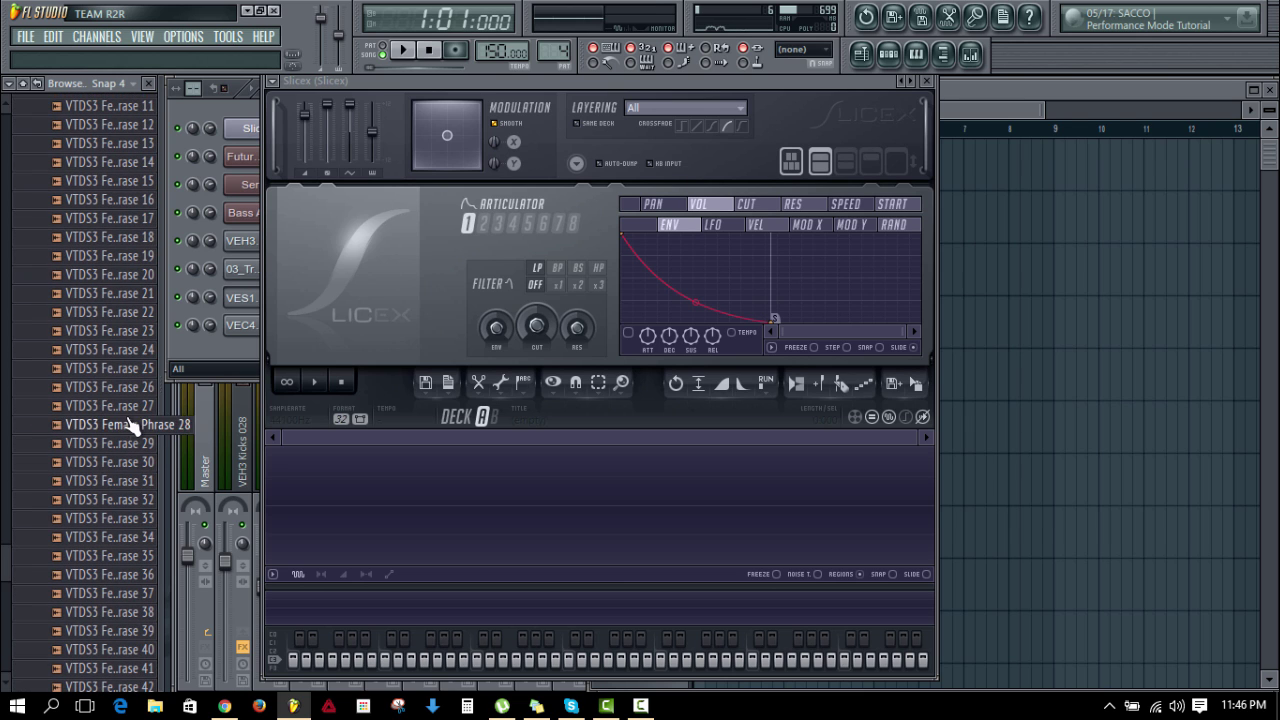
Step: Audition the female vocal samples from VTDS3 Female Phrase 28 through 38
drag(110, 443, 2, 422)
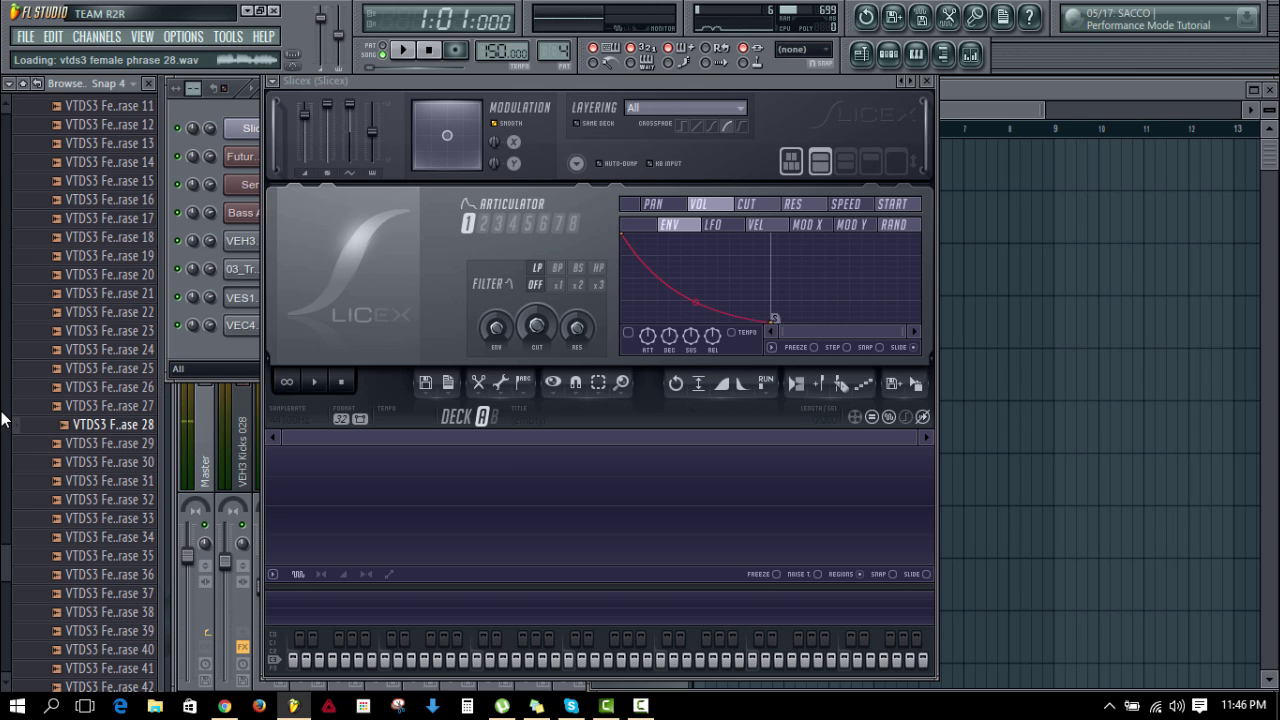
key(Down)
key(Down)
key(Down)
key(Down)
key(Down)
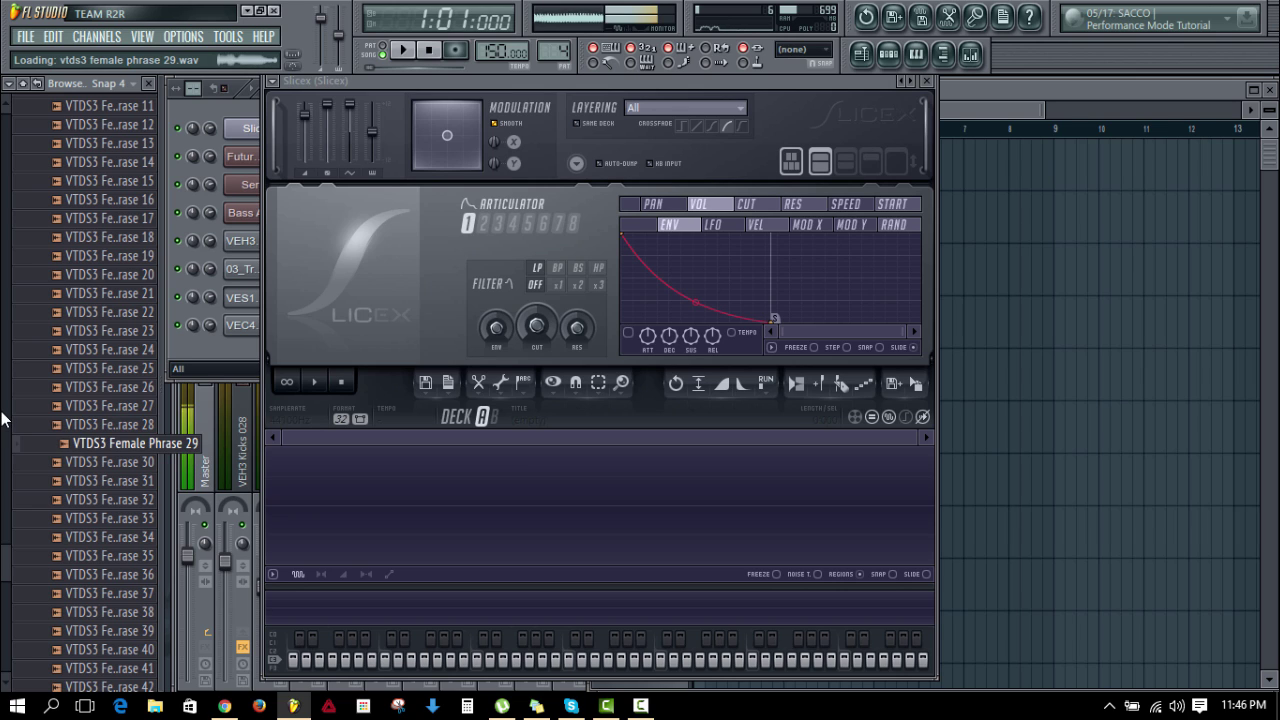
key(Down)
key(Down)
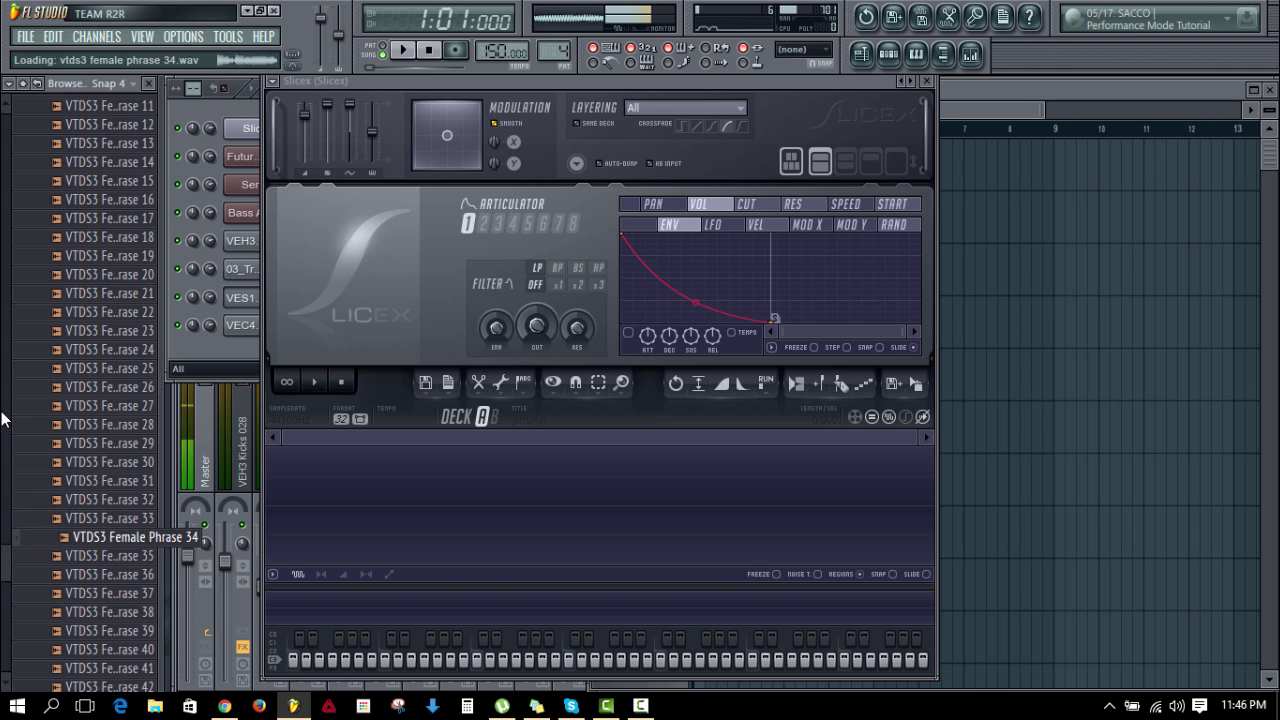
key(Up)
key(Up)
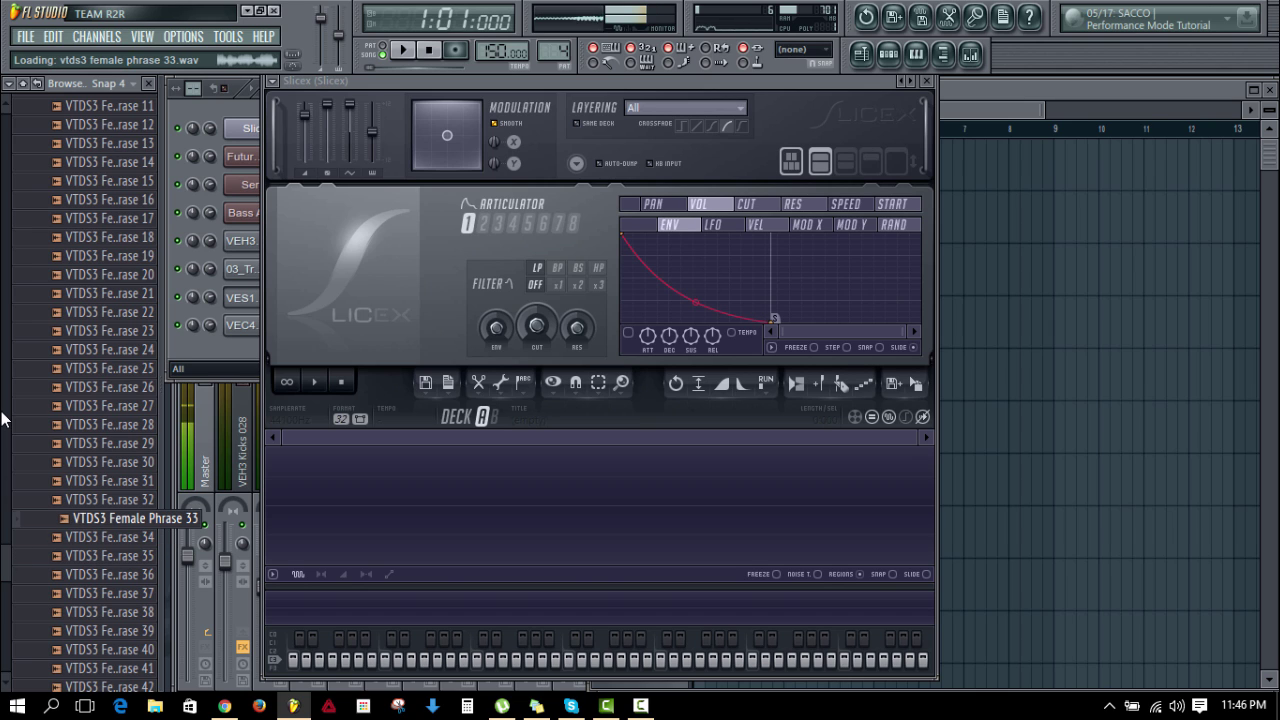
key(Down)
key(Down)
key(Down)
key(Down)
key(Down)
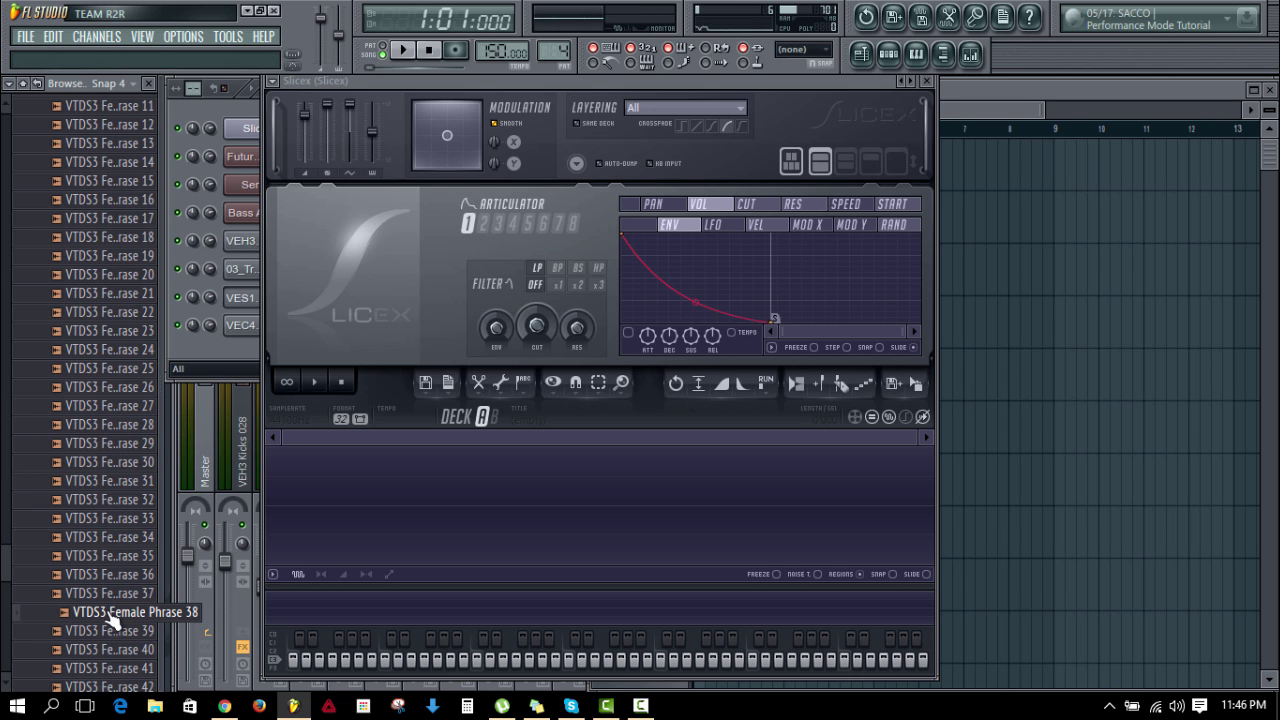
Step: Load VTDS3 Female Phrase 38 into Slicex deck A and preview it
drag(113, 620, 380, 514)
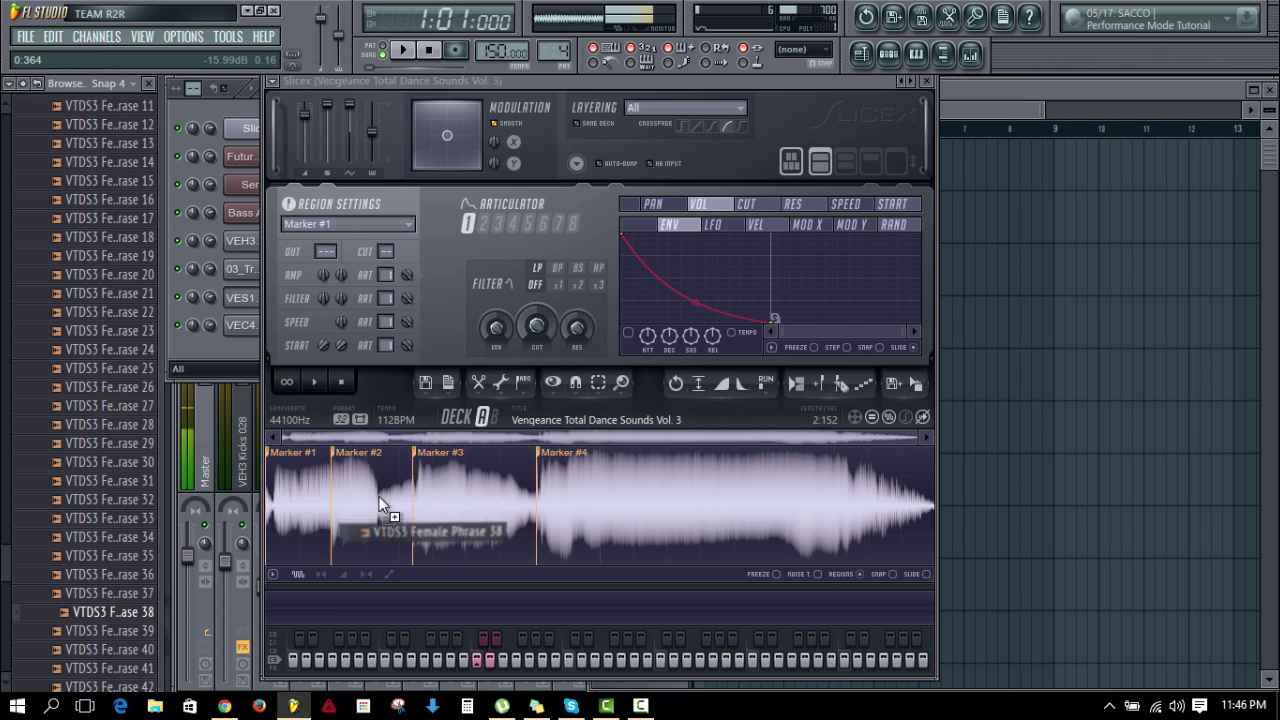
click(316, 388)
click(340, 381)
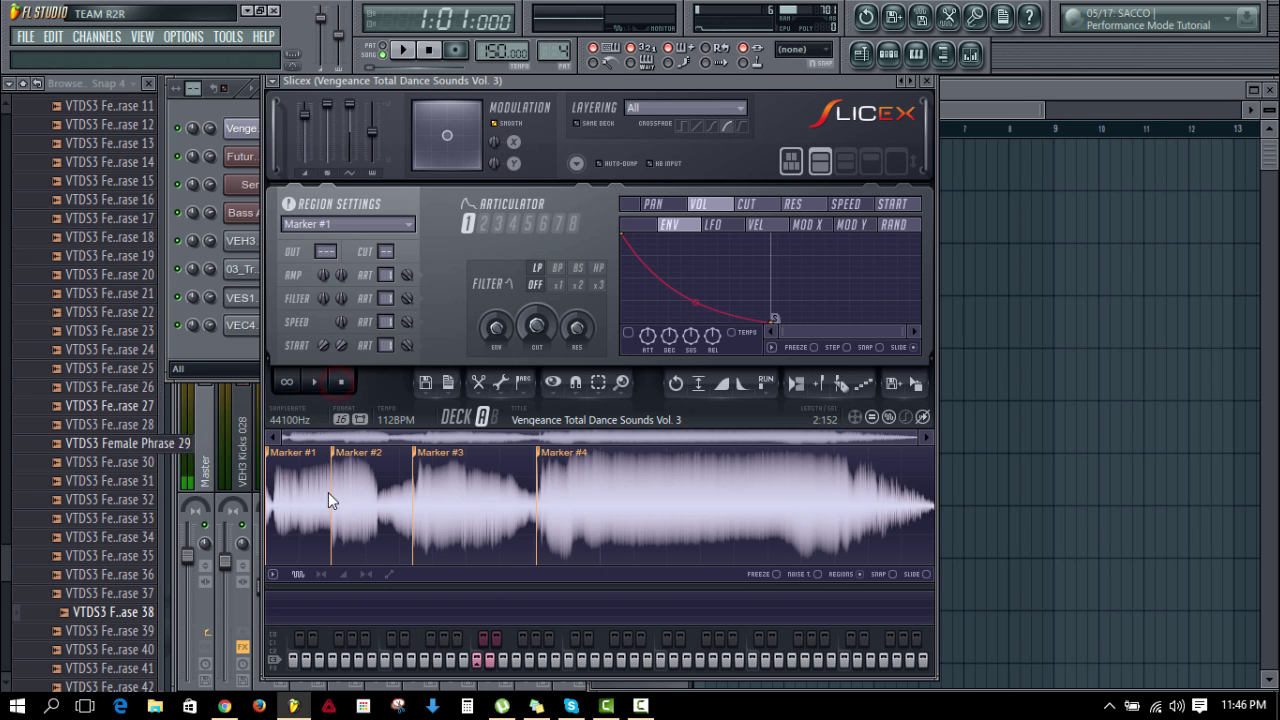
Step: Route the Slicex vocal channel to mixer insert 13 and lower that track's volume well below its default
click(230, 117)
click(314, 127)
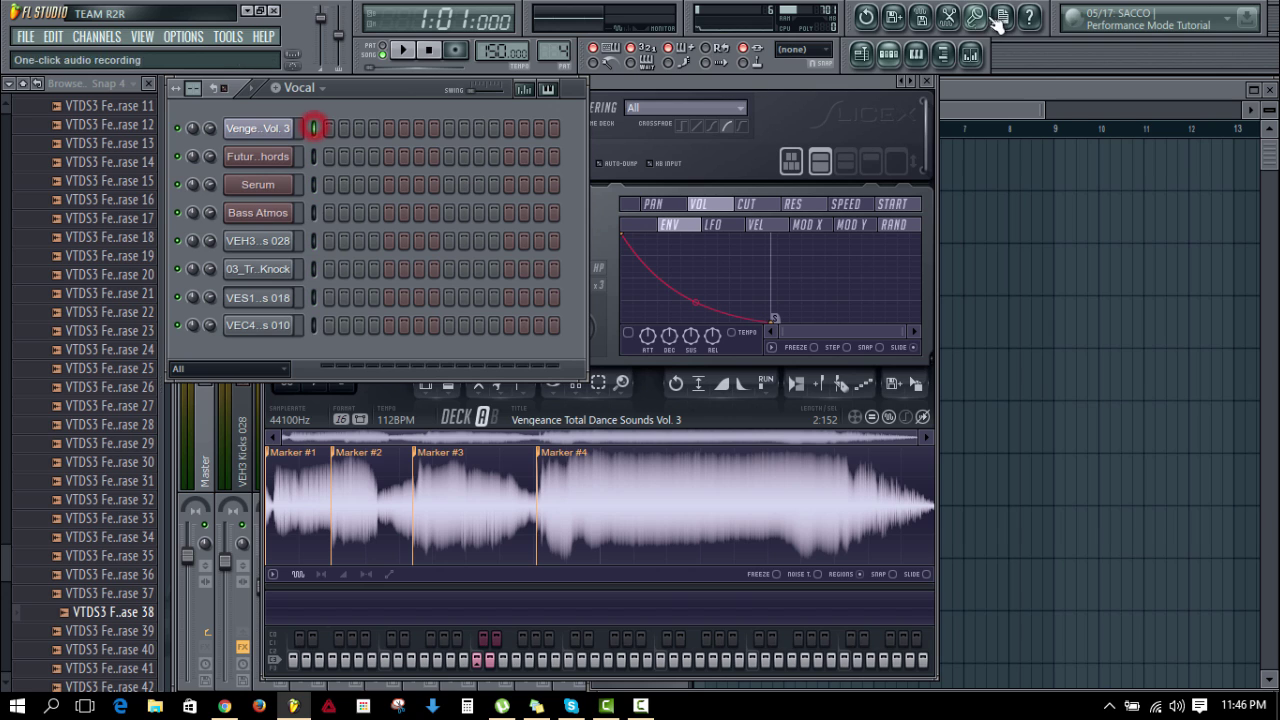
click(971, 50)
click(700, 438)
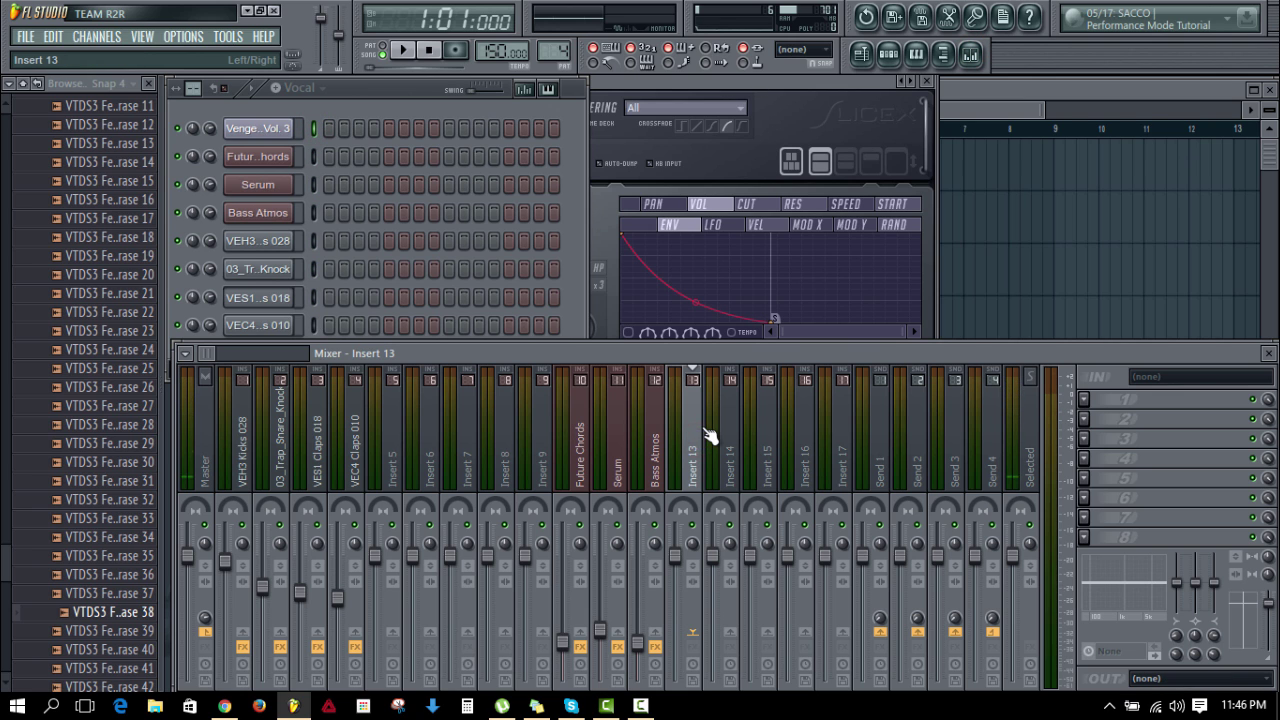
key(ctrl+l)
drag(675, 559, 675, 617)
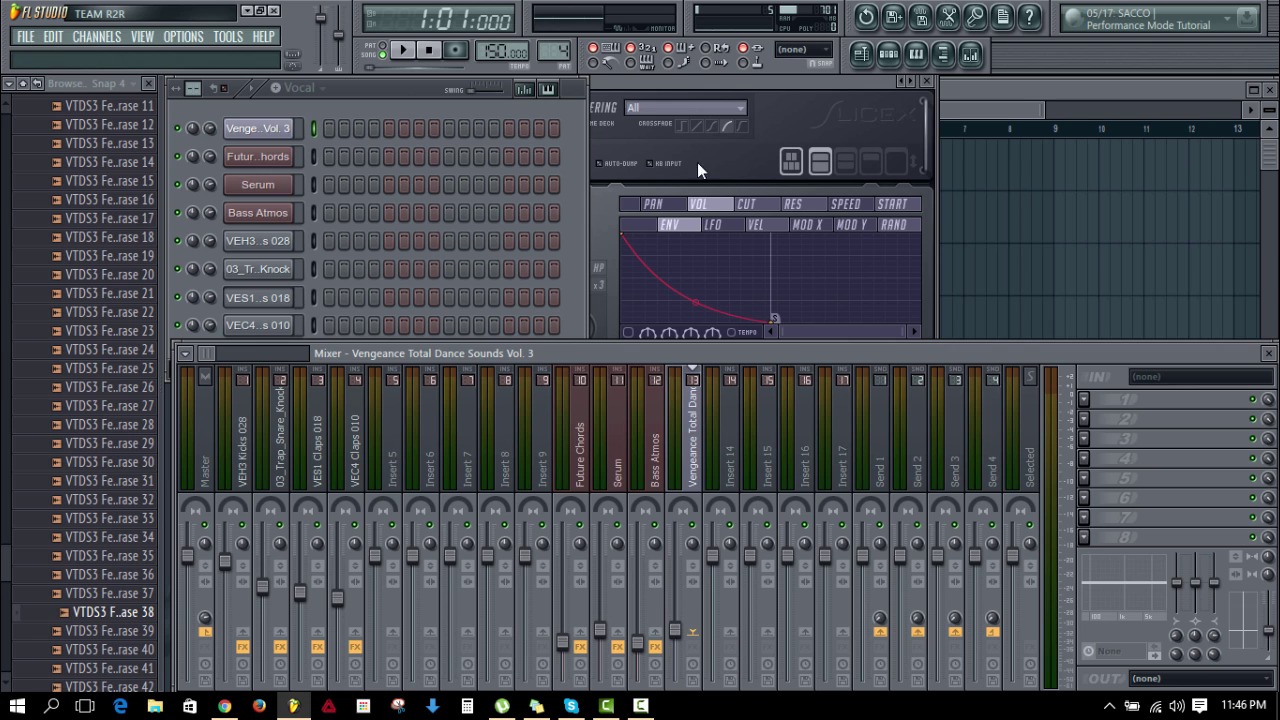
Step: Play the whole vocal phrase in Slicex to check its level
click(664, 85)
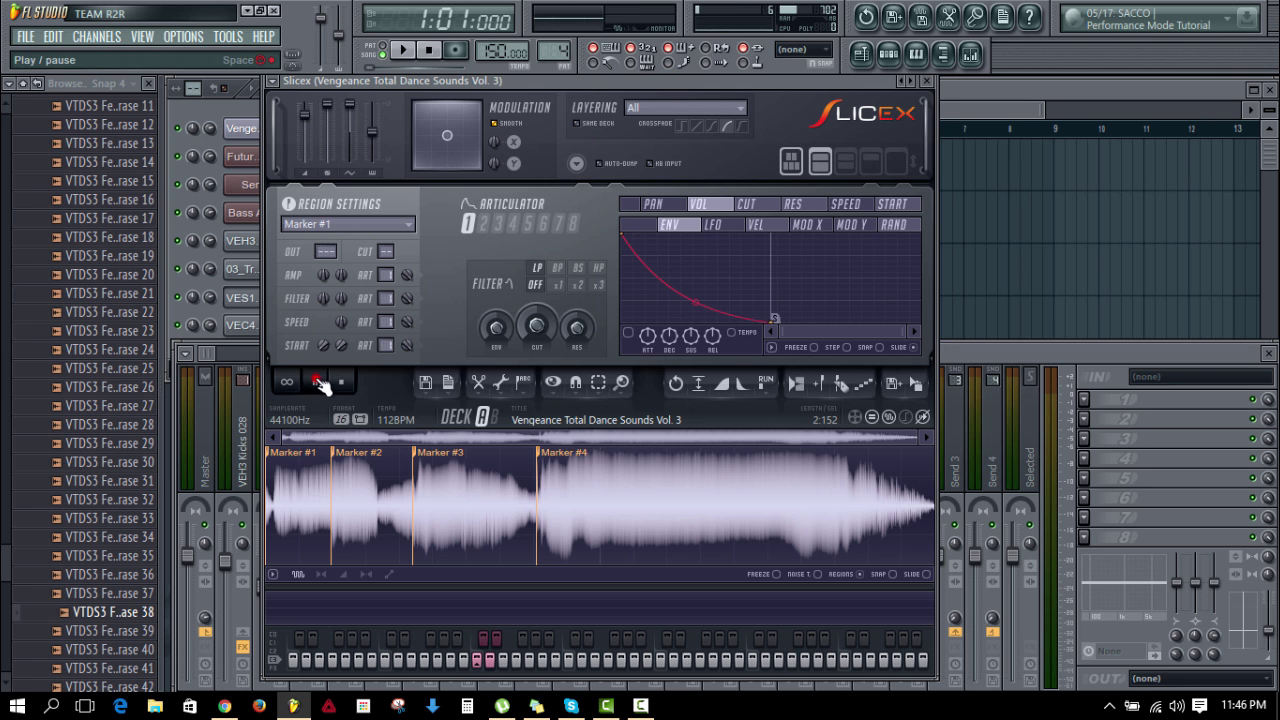
click(318, 382)
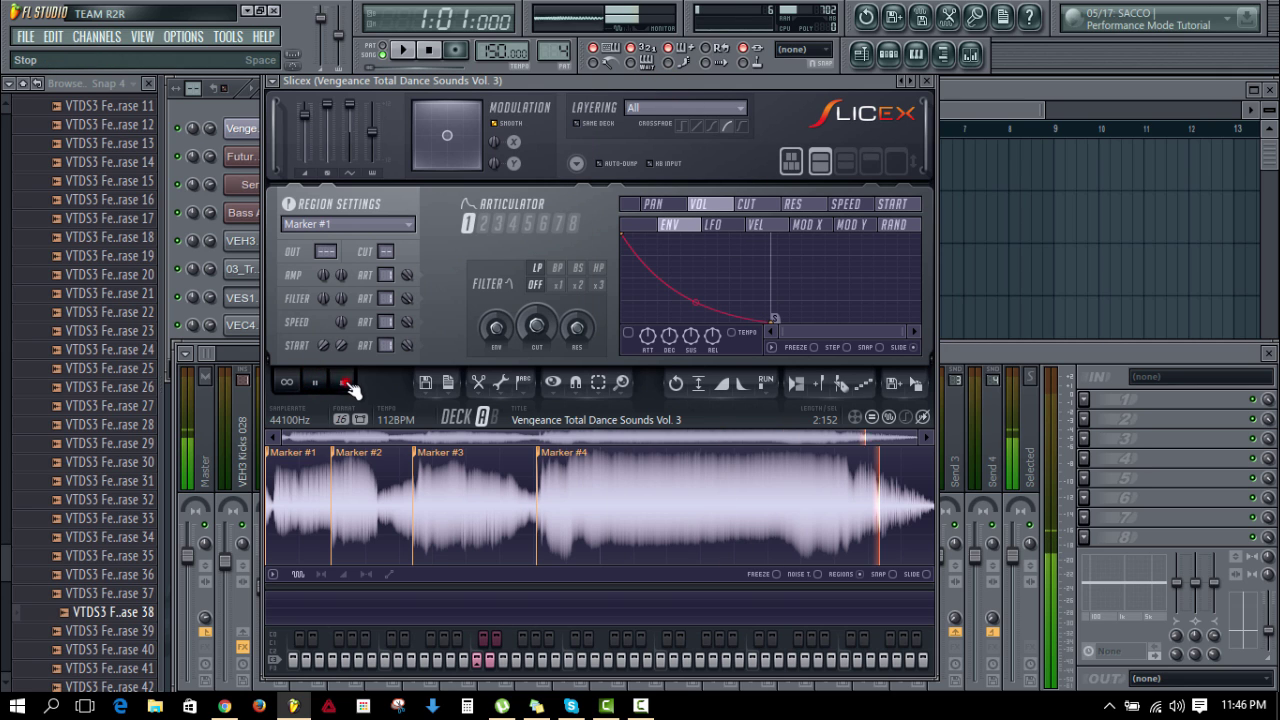
click(345, 383)
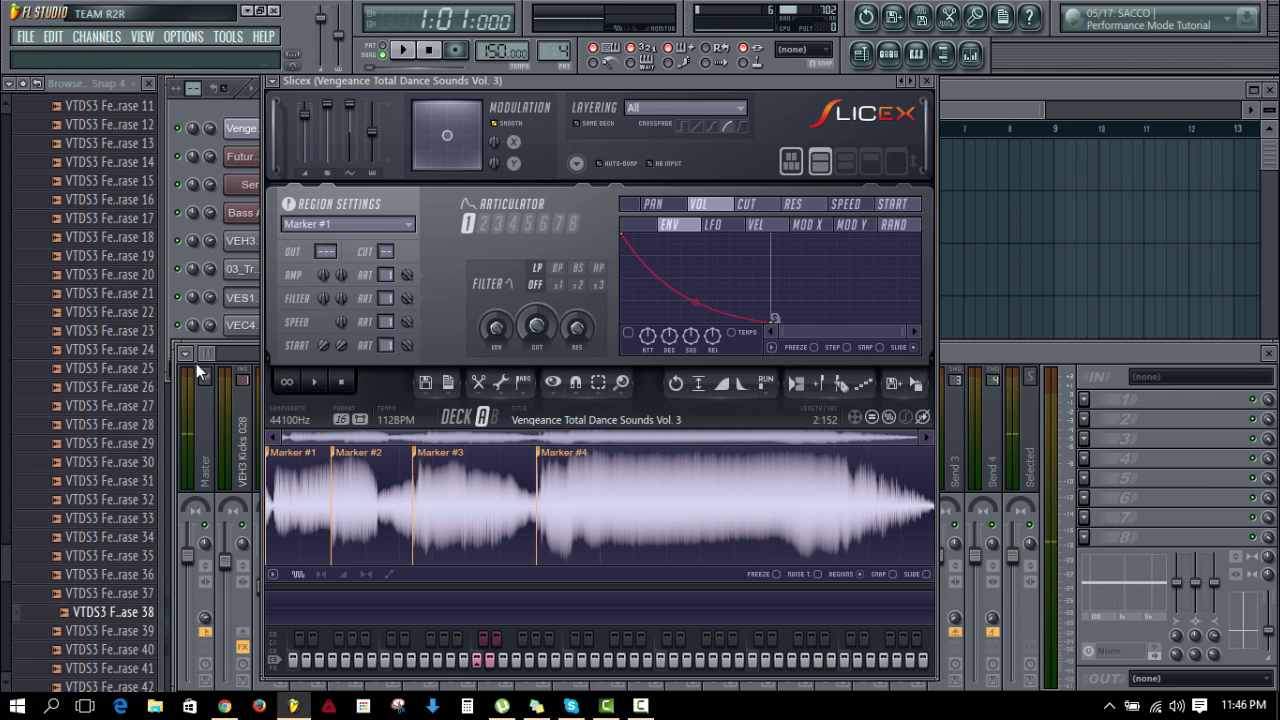
Step: Shift Marker #2 to 0:217 and Marker #3 to 0:362 in the vocal sample, auditioning the slices
click(290, 490)
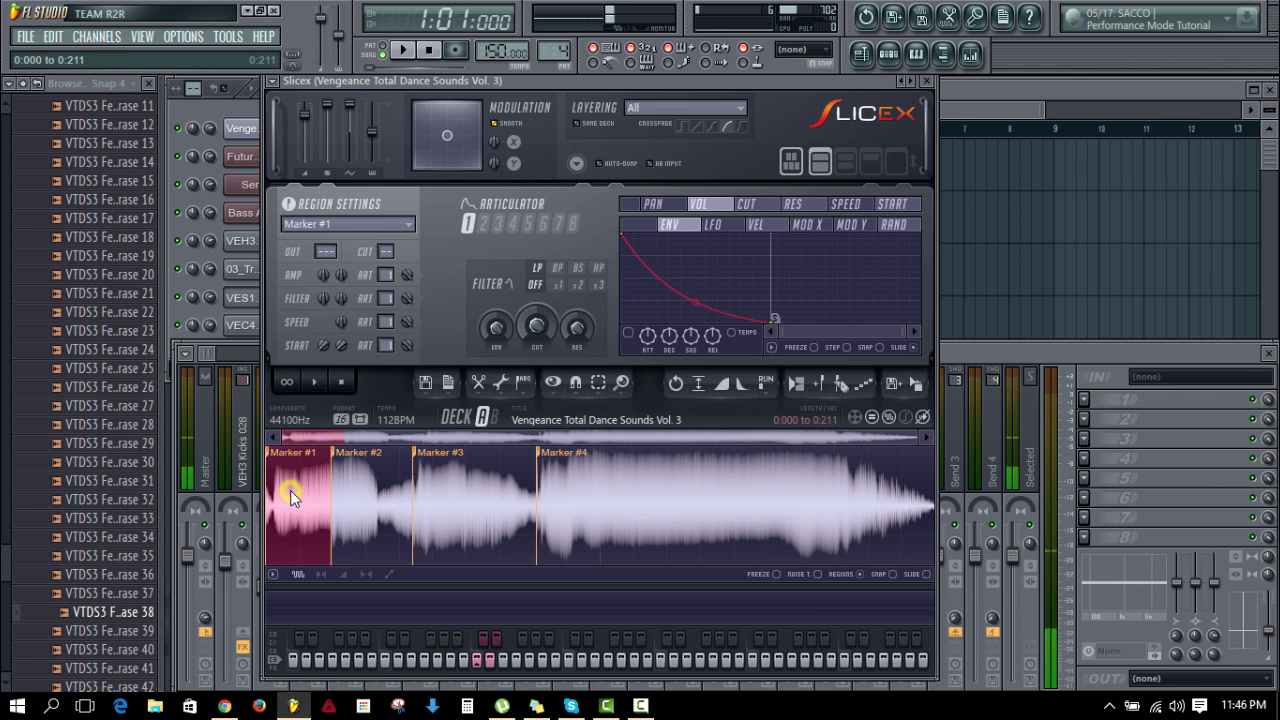
drag(366, 460, 380, 458)
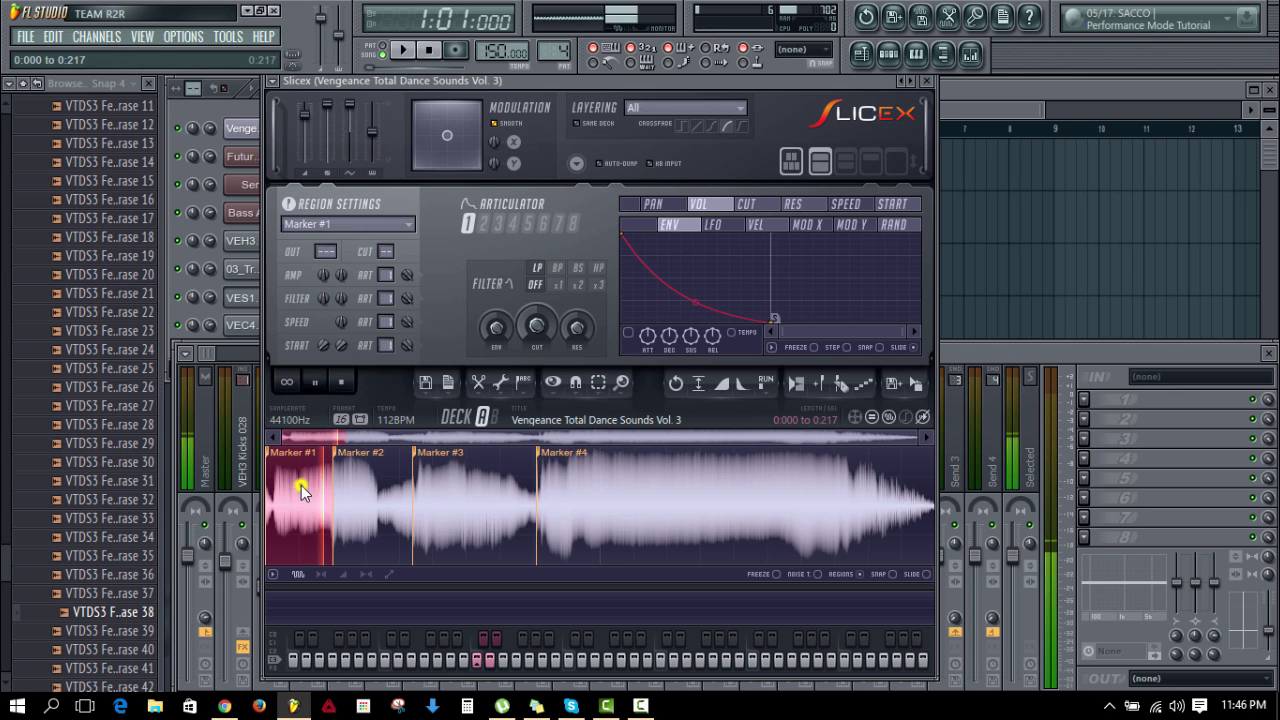
click(366, 503)
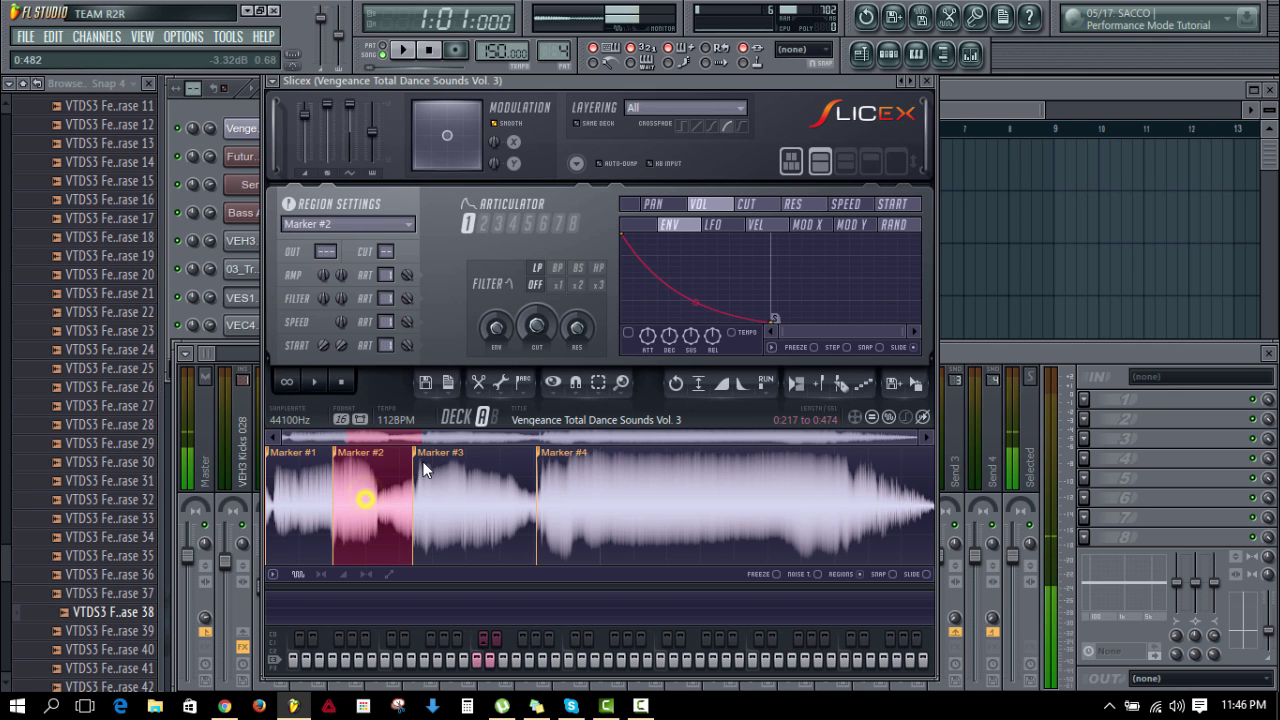
drag(430, 452, 403, 460)
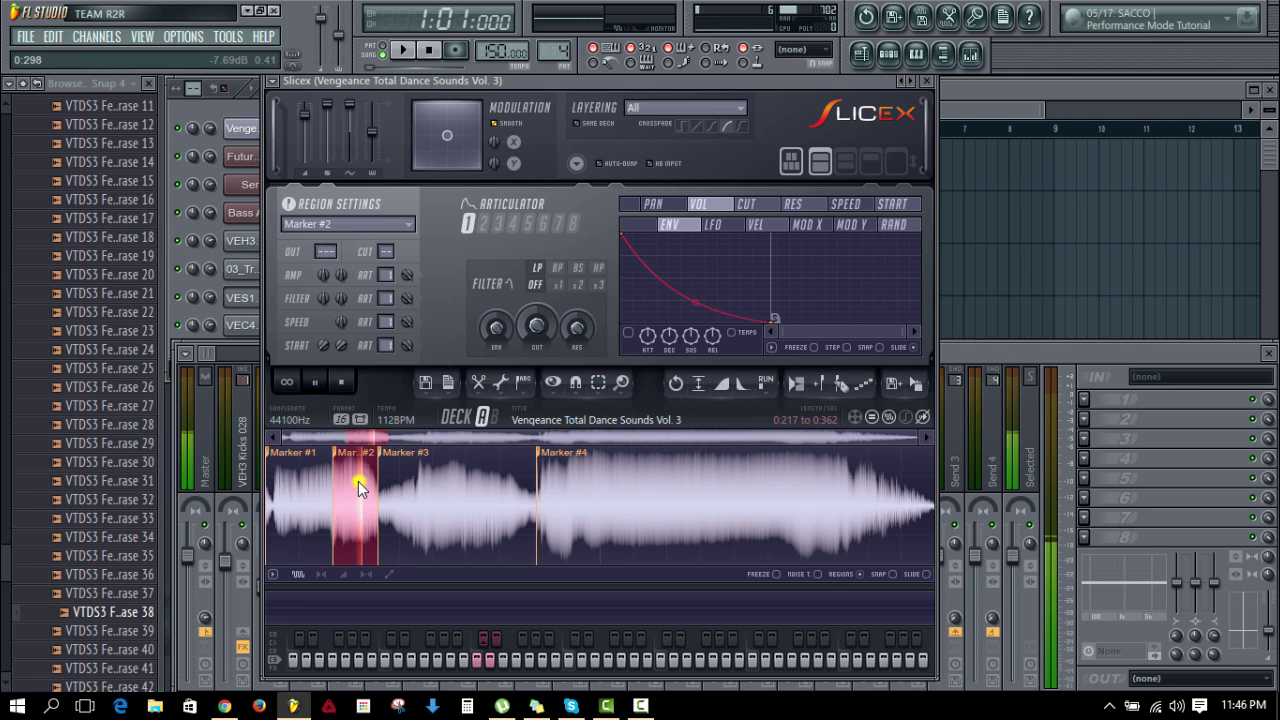
click(406, 495)
click(406, 493)
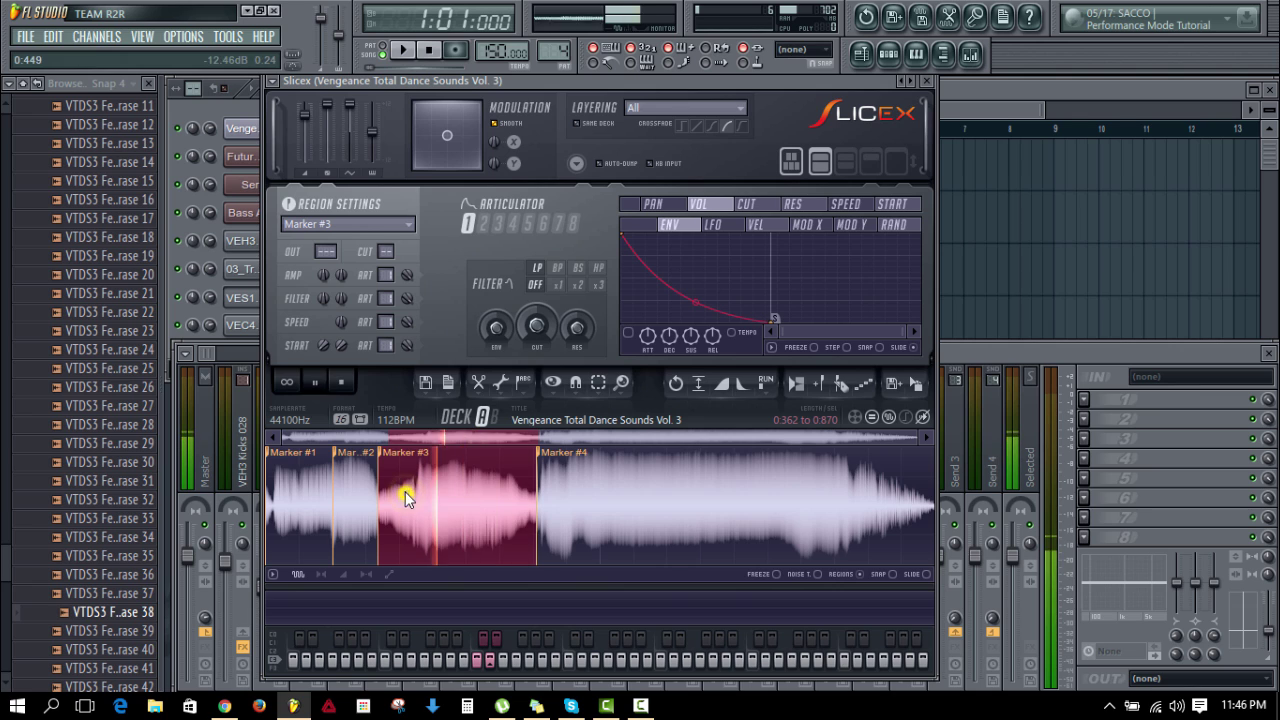
Step: Try moving Marker #4 to 0:879 and audition the slices on both sides of it
drag(550, 454, 552, 453)
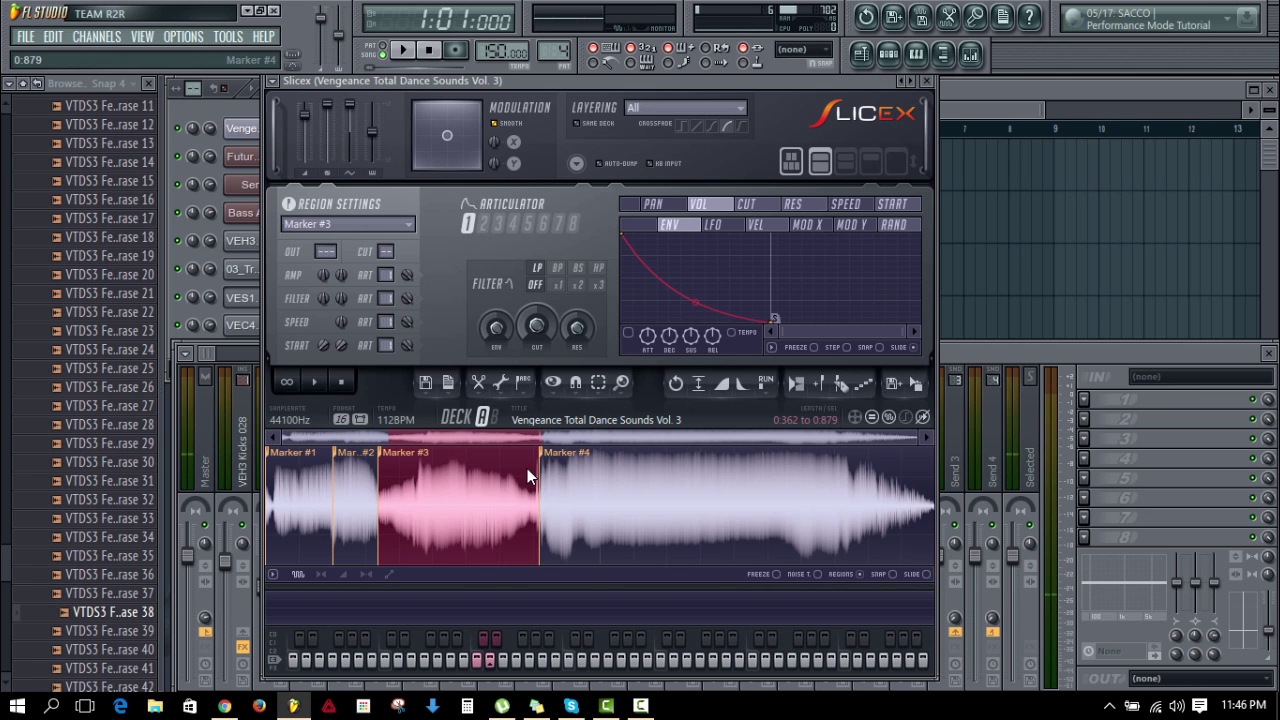
click(521, 473)
click(508, 474)
click(637, 498)
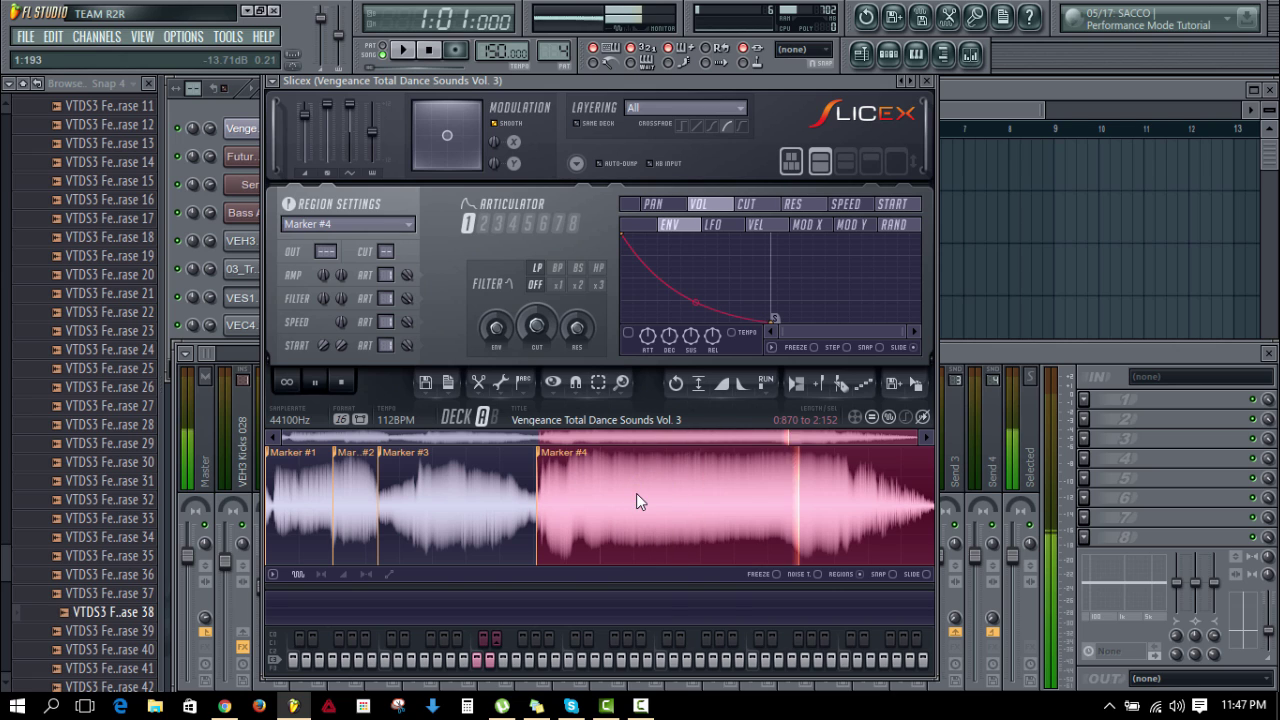
click(597, 503)
click(595, 501)
click(594, 500)
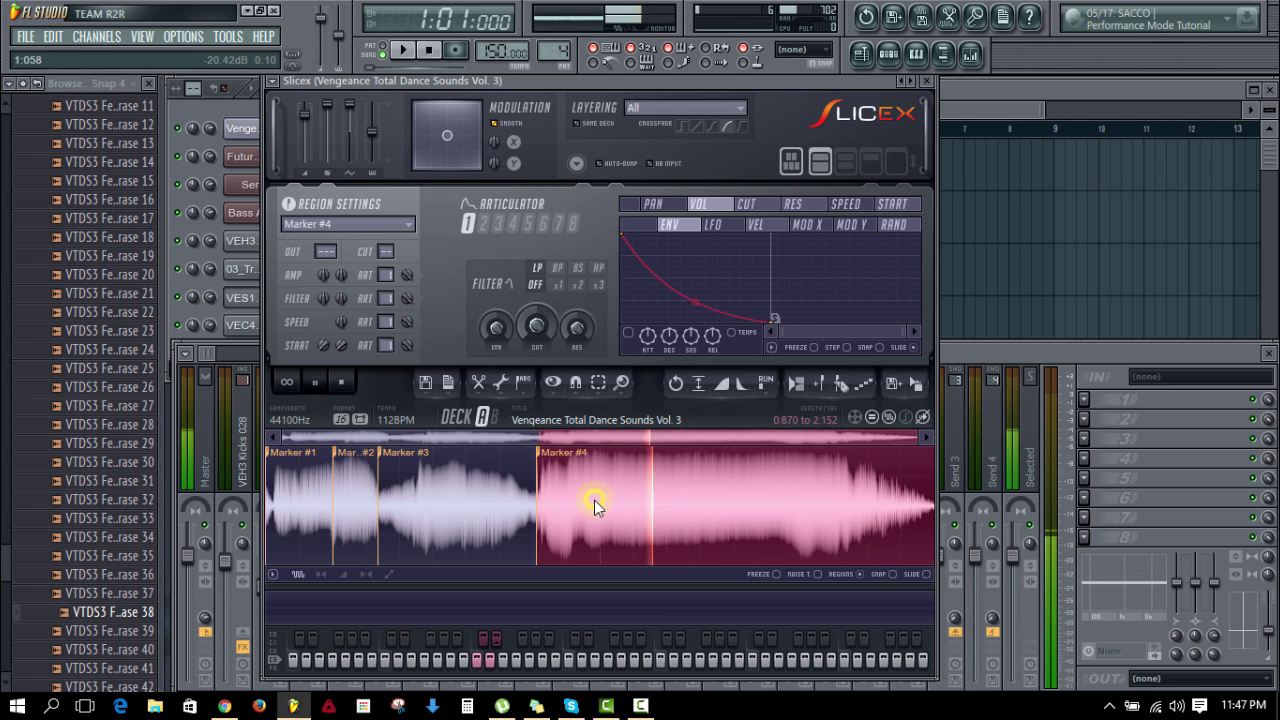
click(598, 497)
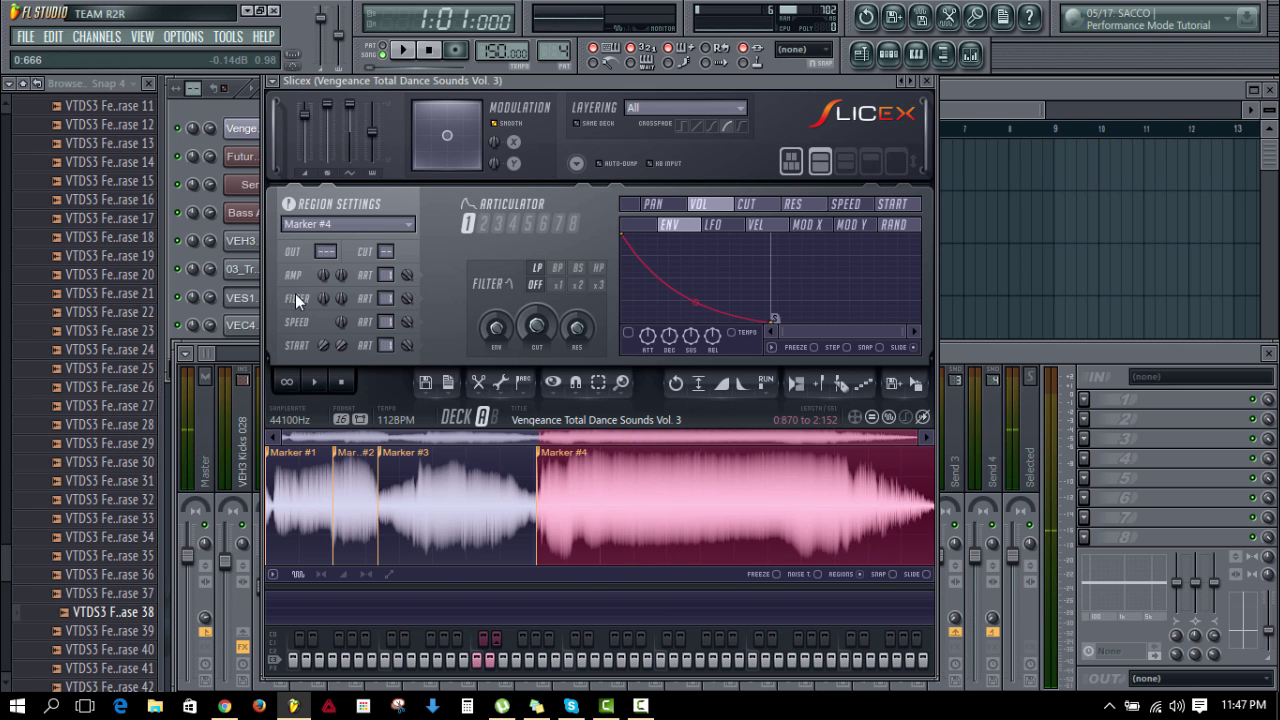
Step: Try extreme settings of Slicex's master pitch, audition the four vocal slices, and reset the pitch
click(239, 107)
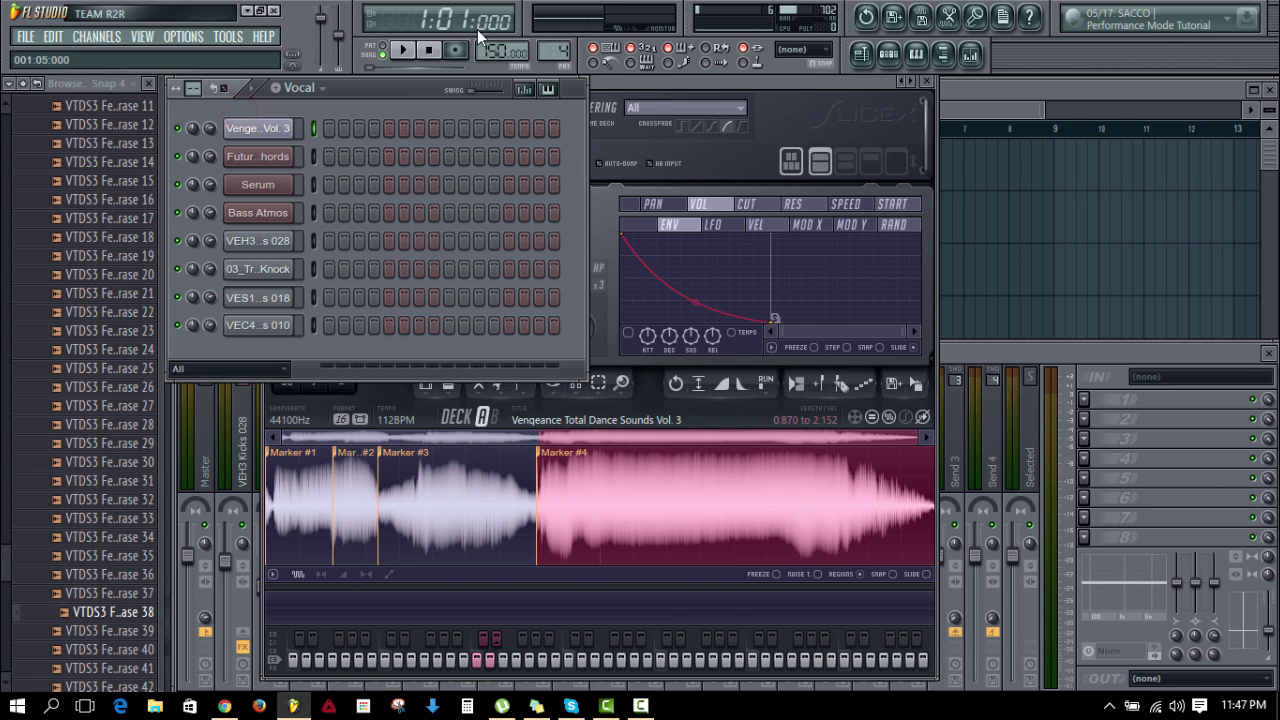
click(643, 82)
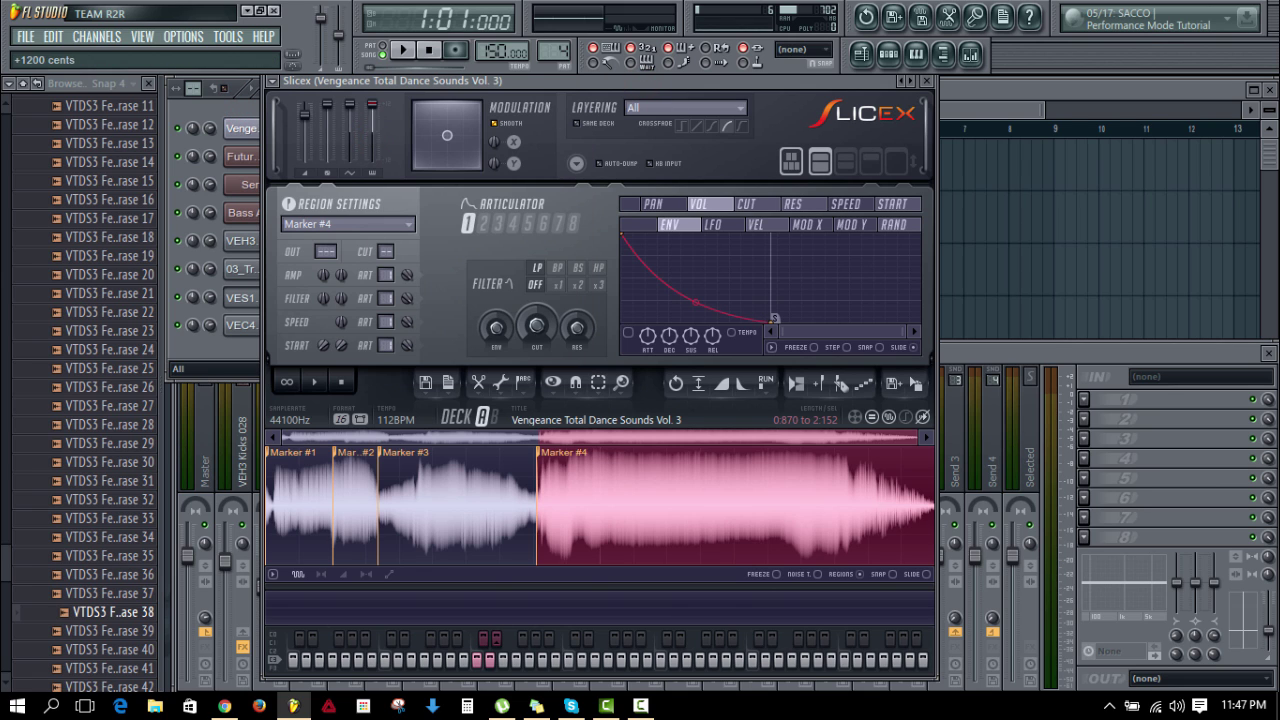
click(623, 497)
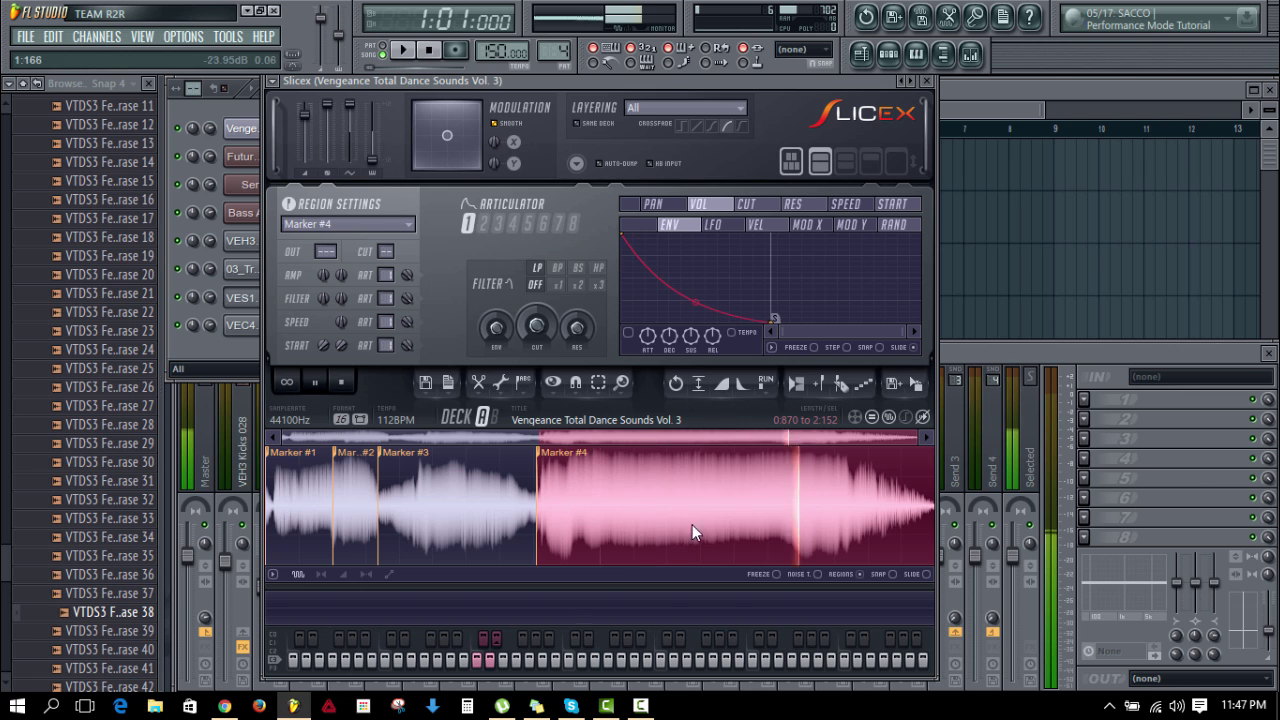
click(436, 528)
click(325, 518)
click(483, 513)
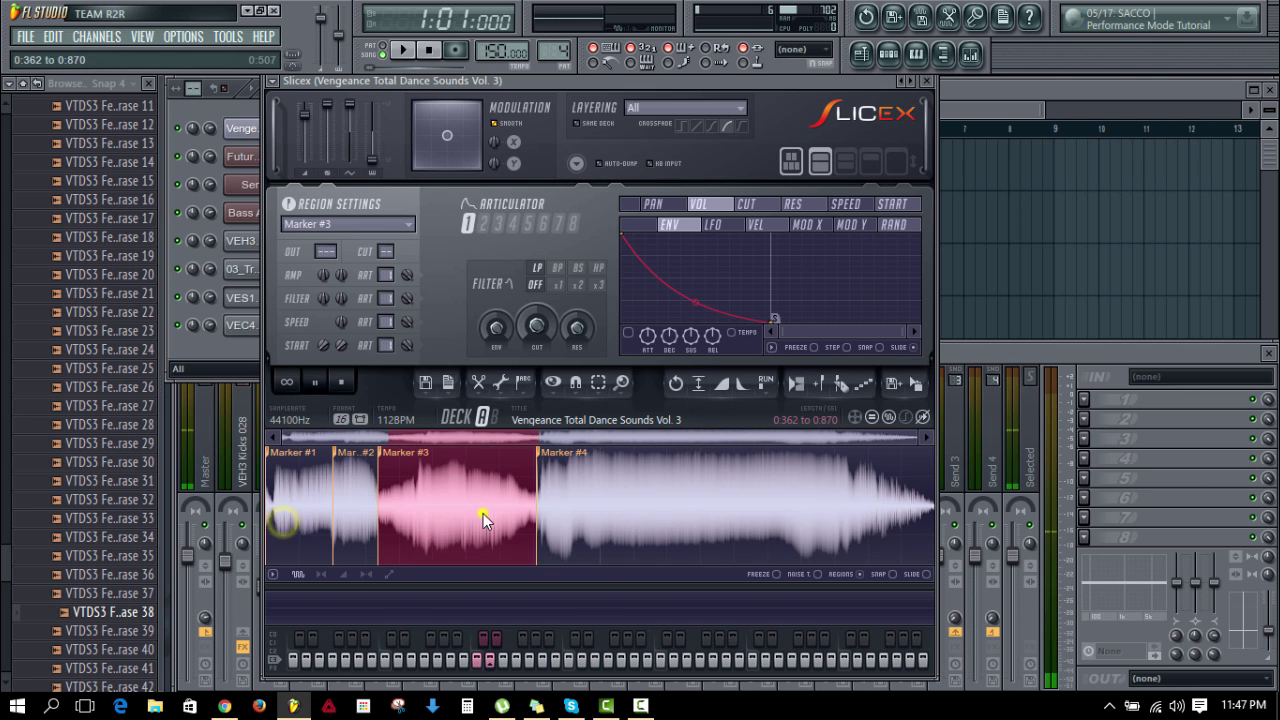
click(663, 520)
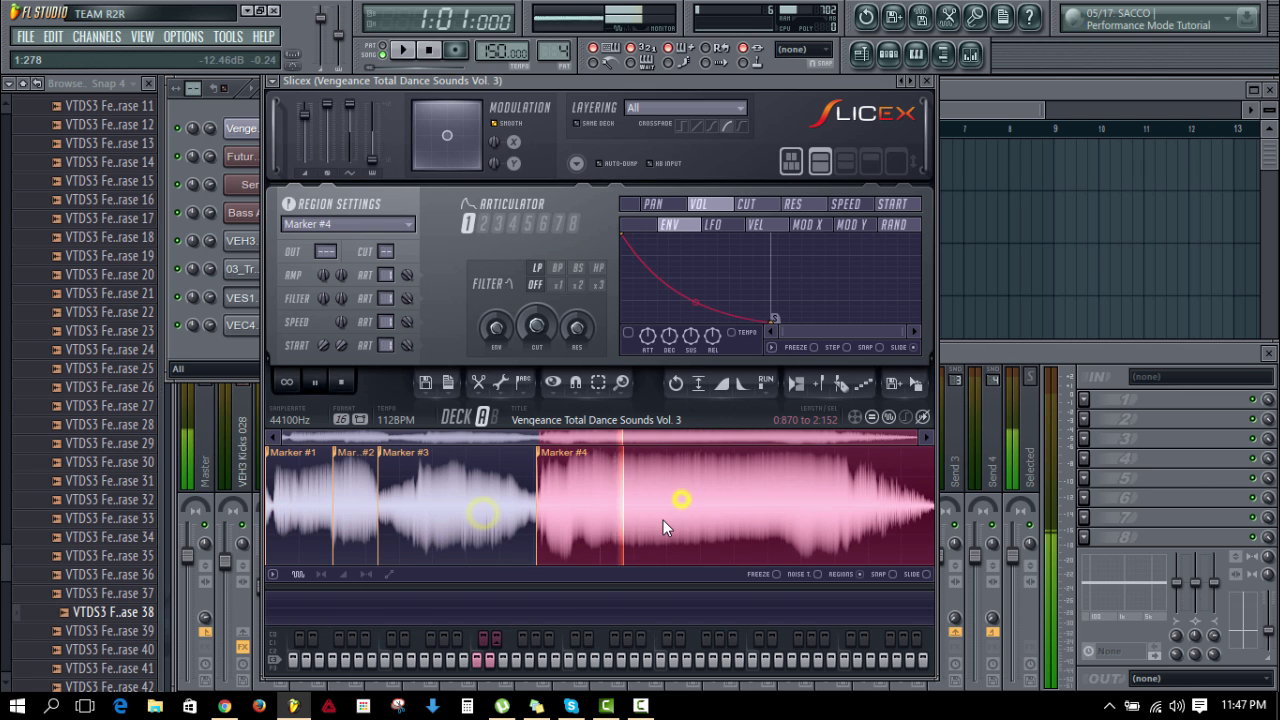
right_click(373, 163)
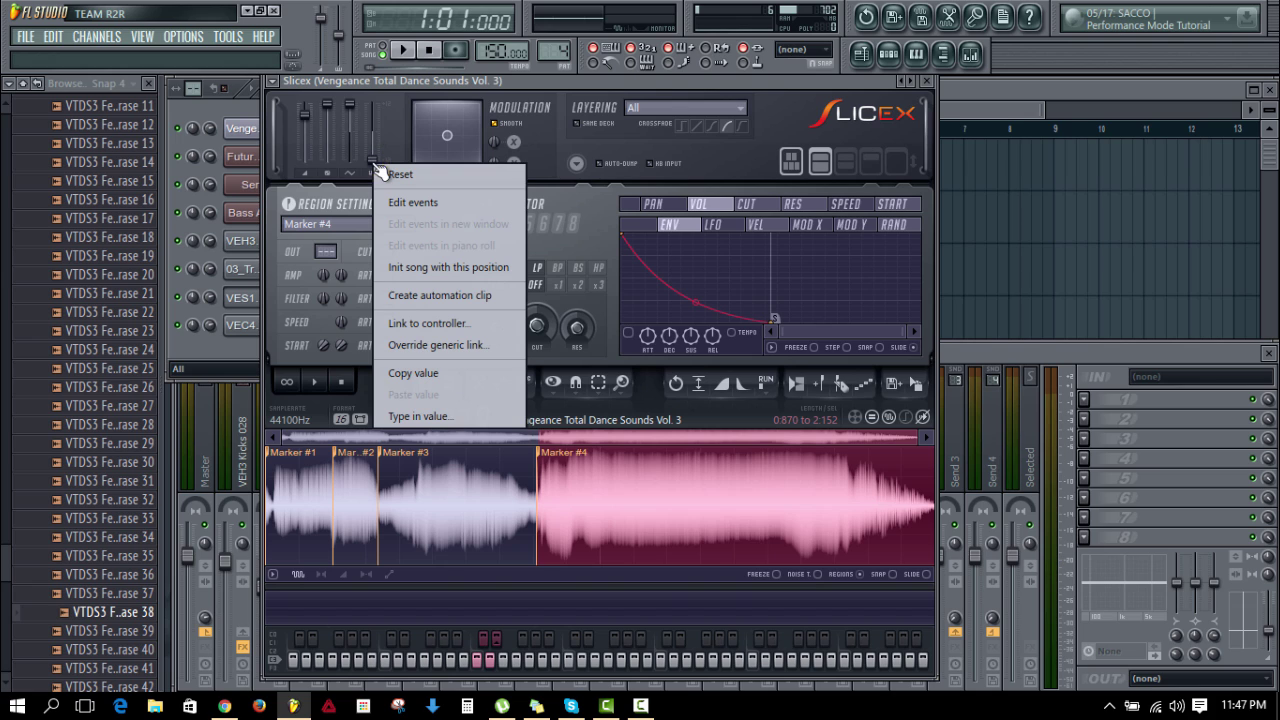
click(386, 173)
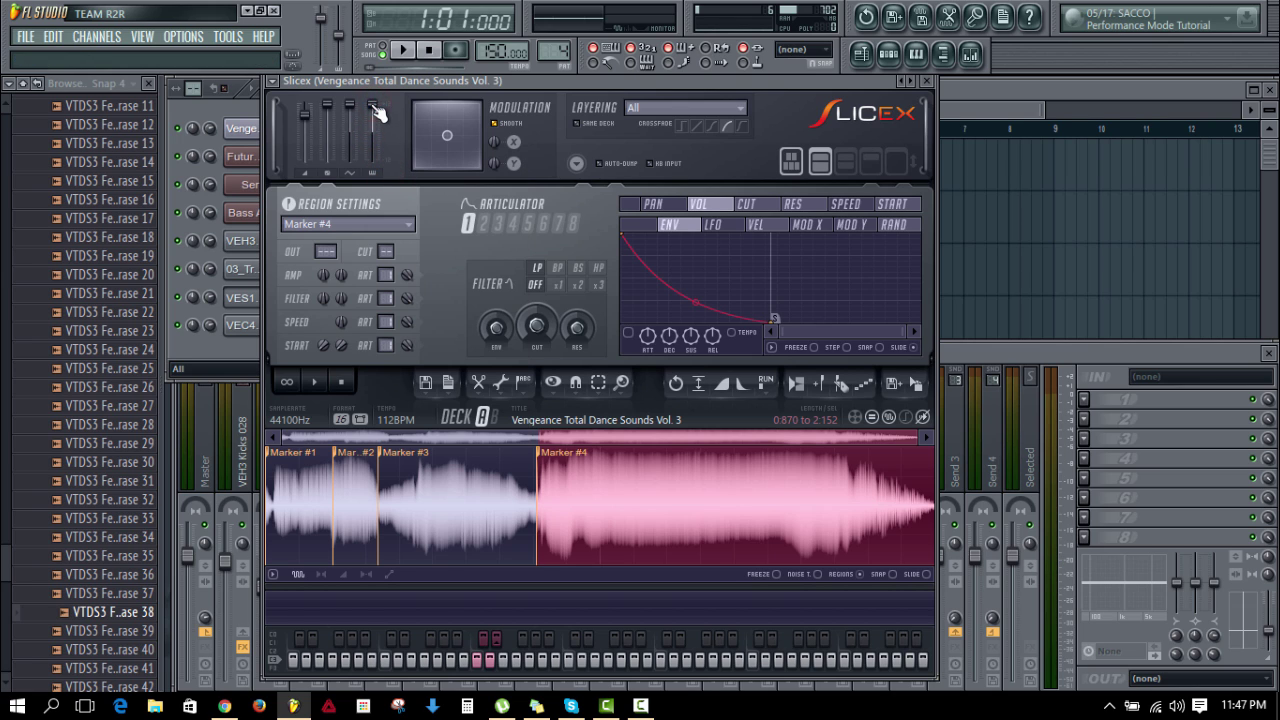
Step: Open the piano roll of the sliced vocal channel and audition its slices from Marker #1 to Marker #4
click(199, 105)
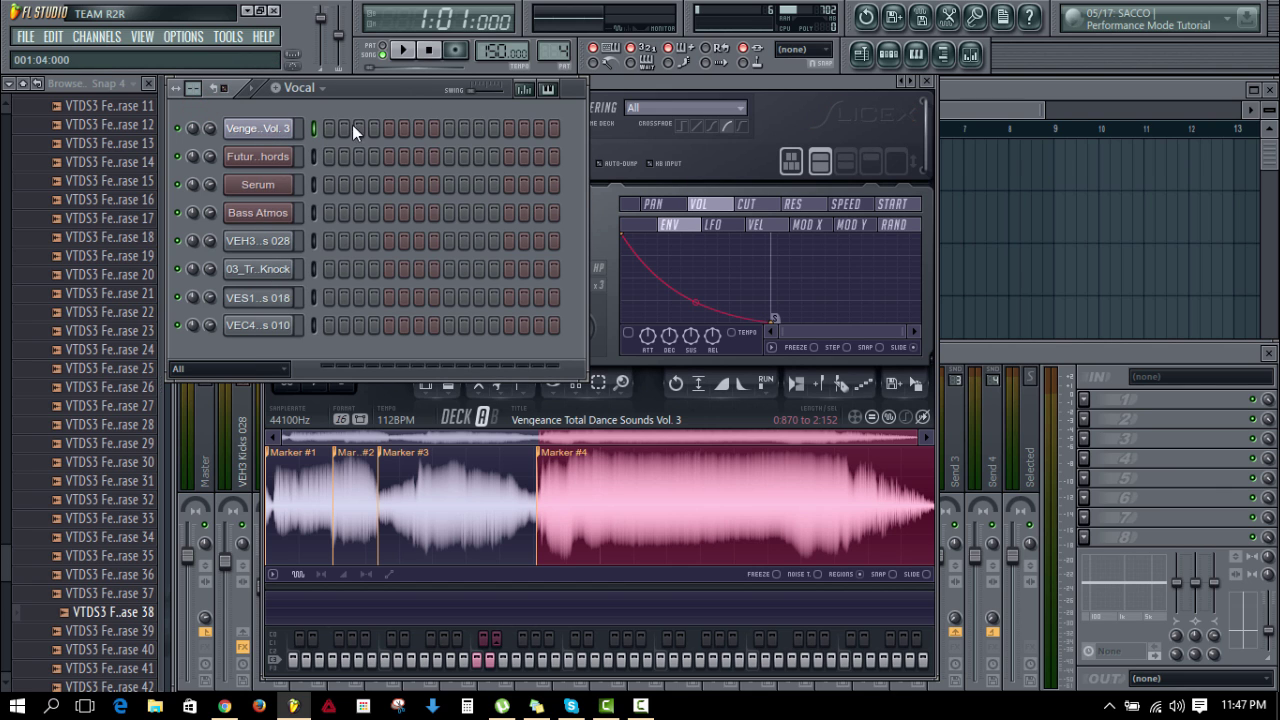
right_click(265, 135)
click(312, 134)
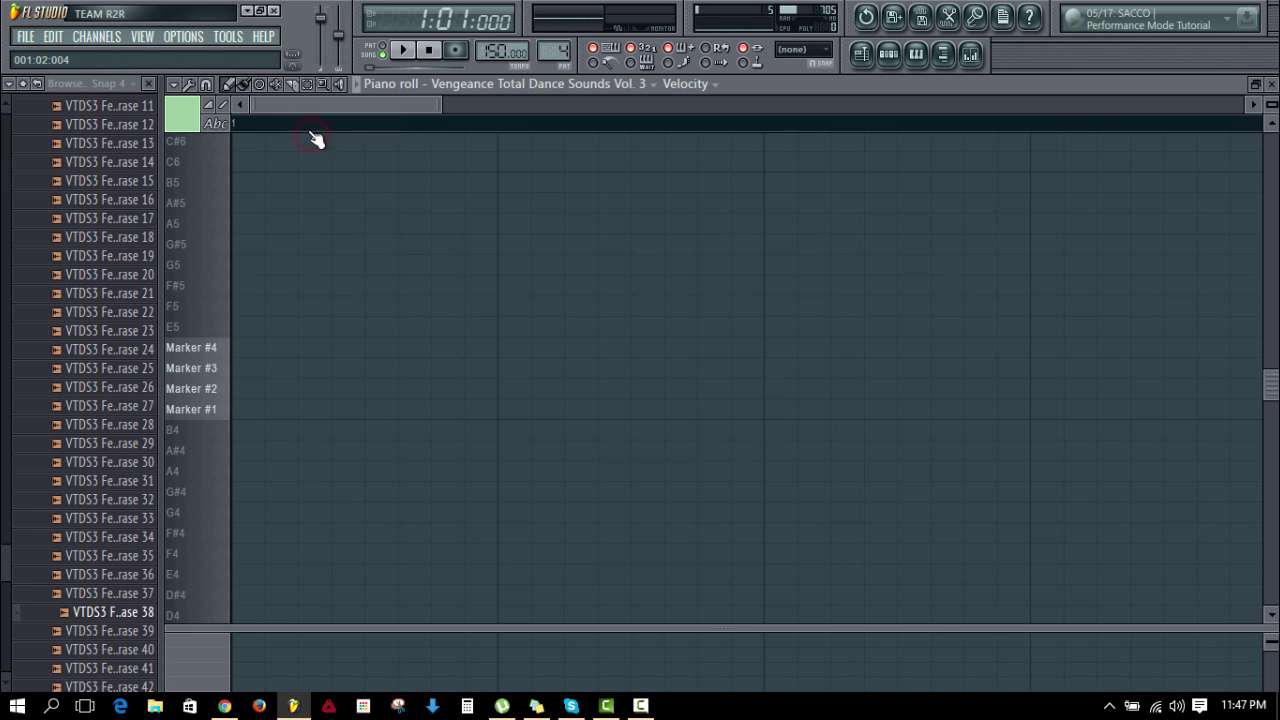
key(F7)
right_click(278, 130)
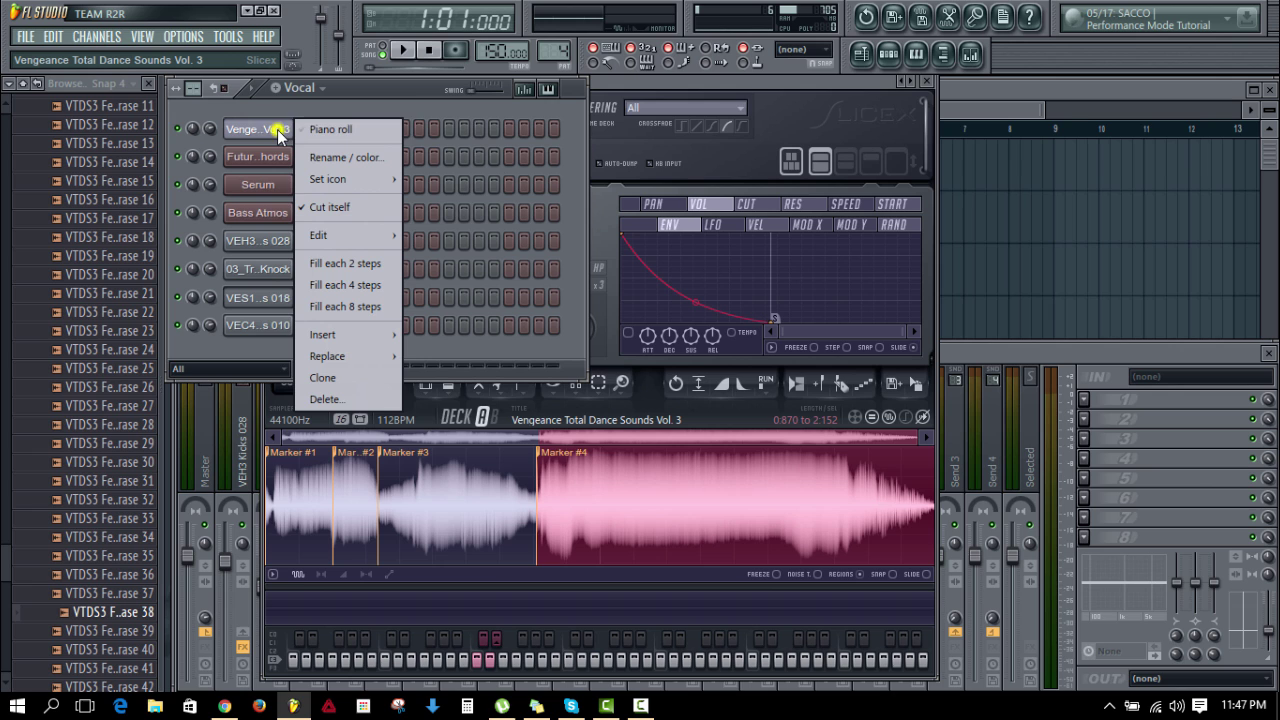
click(339, 128)
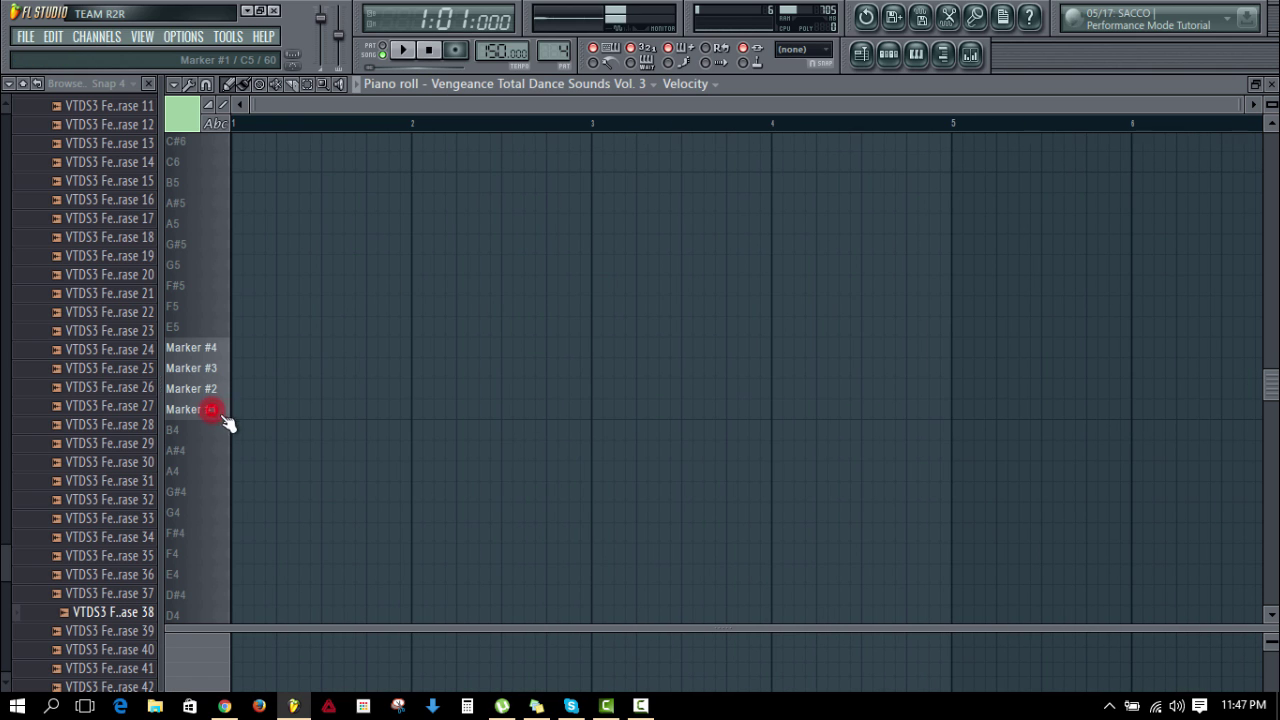
mouse_move(224, 417)
mouse_down()
mouse_move(209, 414)
mouse_move(211, 370)
mouse_up()
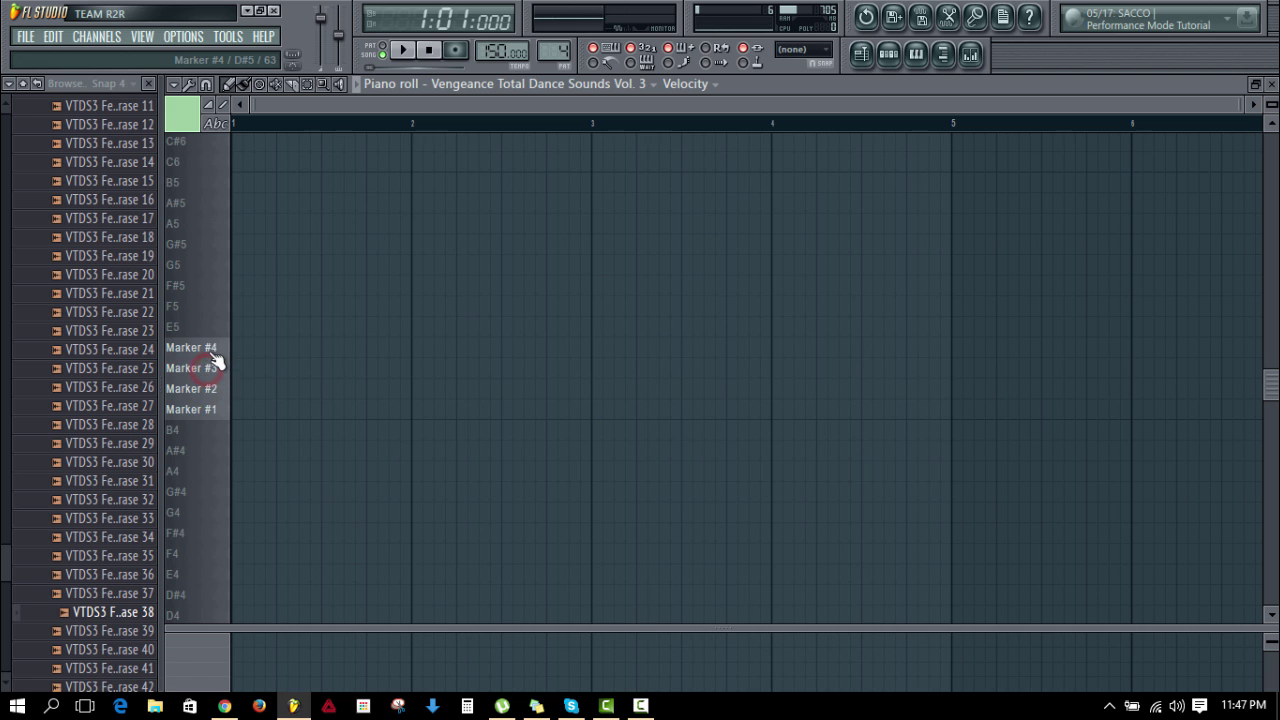
click(212, 350)
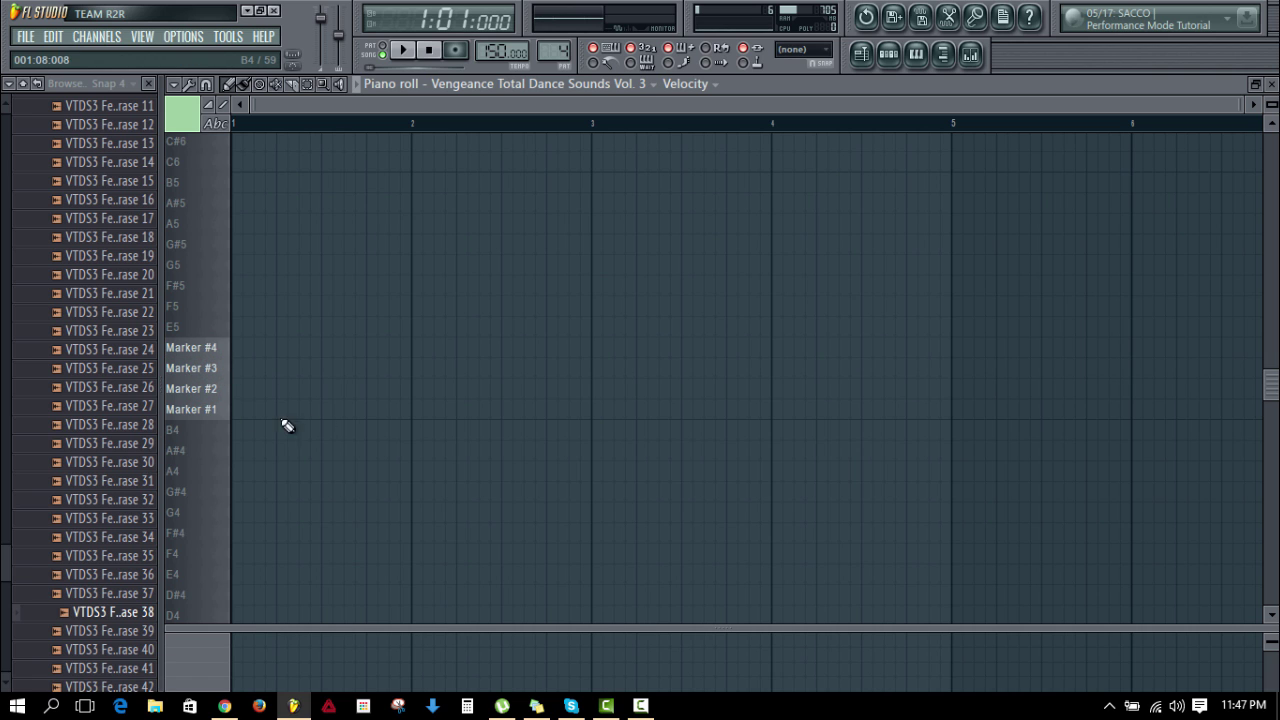
Step: Add a one-beat Marker #1 note at the start of bar 1 in the Vocal pattern and enlarge the velocity lane
drag(288, 409, 235, 409)
mouse_move(287, 629)
mouse_down()
mouse_move(300, 483)
mouse_move(300, 497)
mouse_up()
mouse_move(257, 314)
mouse_down()
mouse_move(267, 326)
mouse_move(246, 314)
mouse_up()
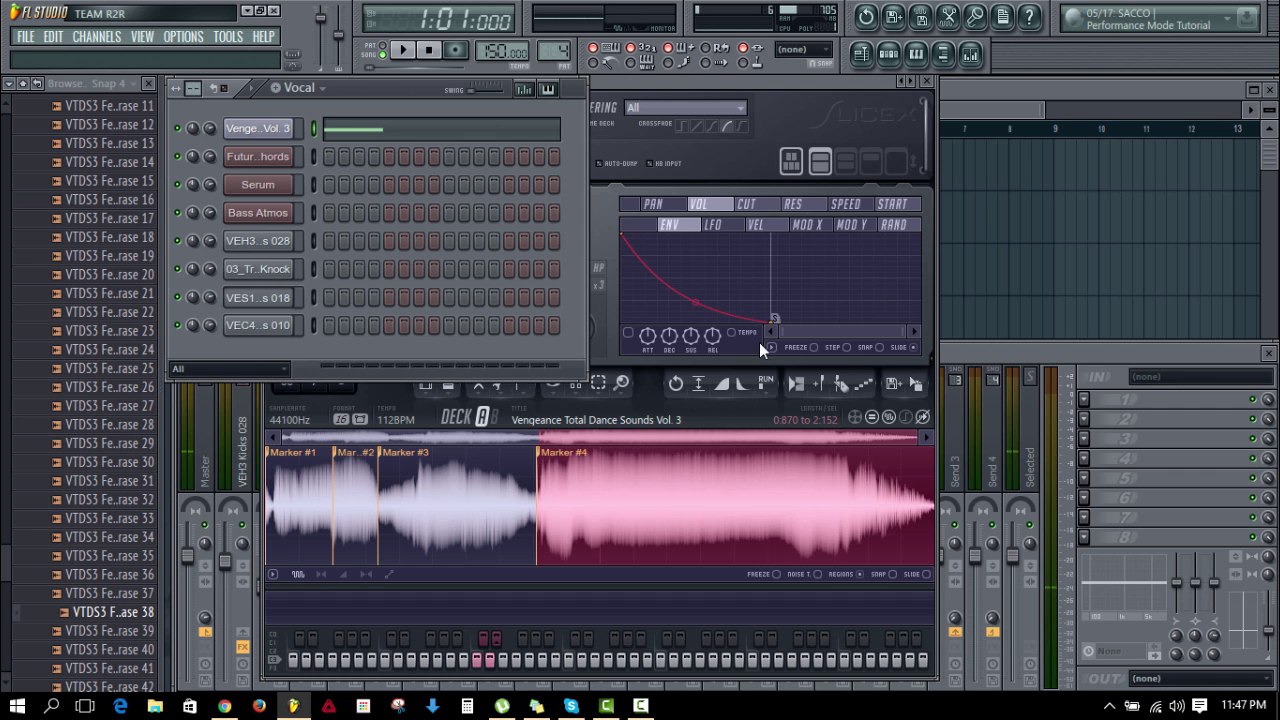
Step: Play the playlist arrangement from the start to hear the chords, kick and clap together
key(F5)
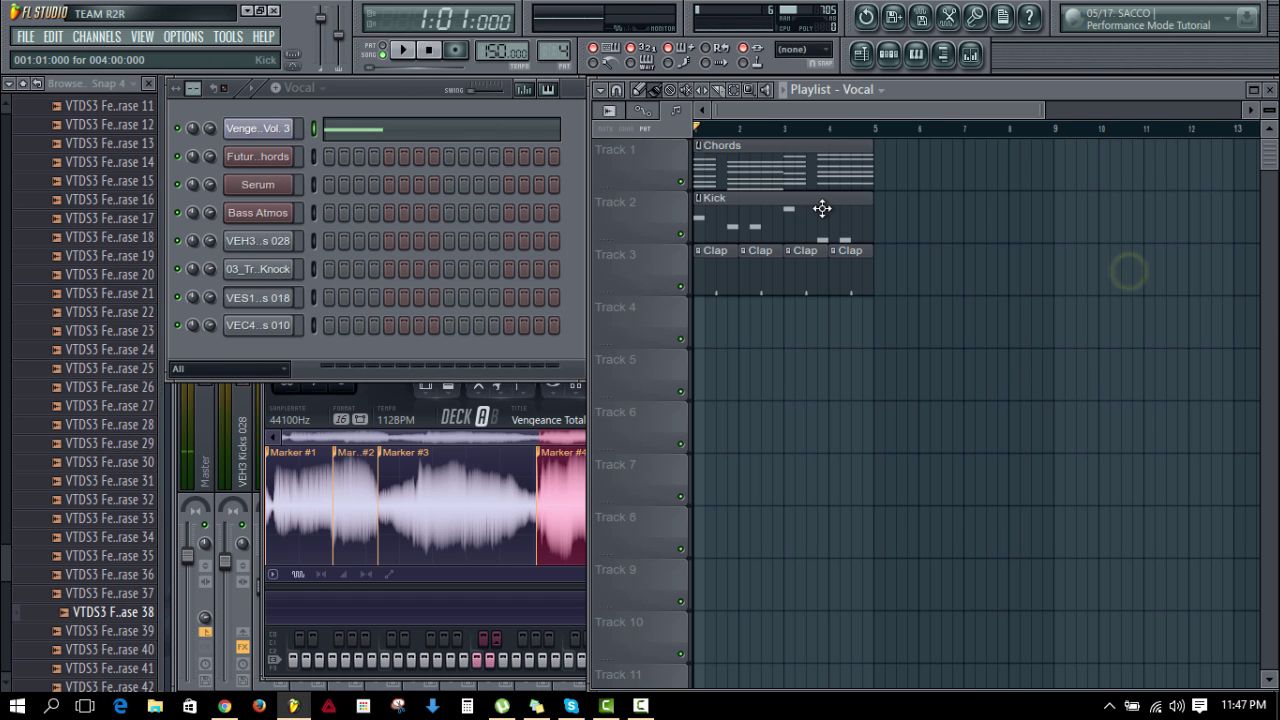
key(space)
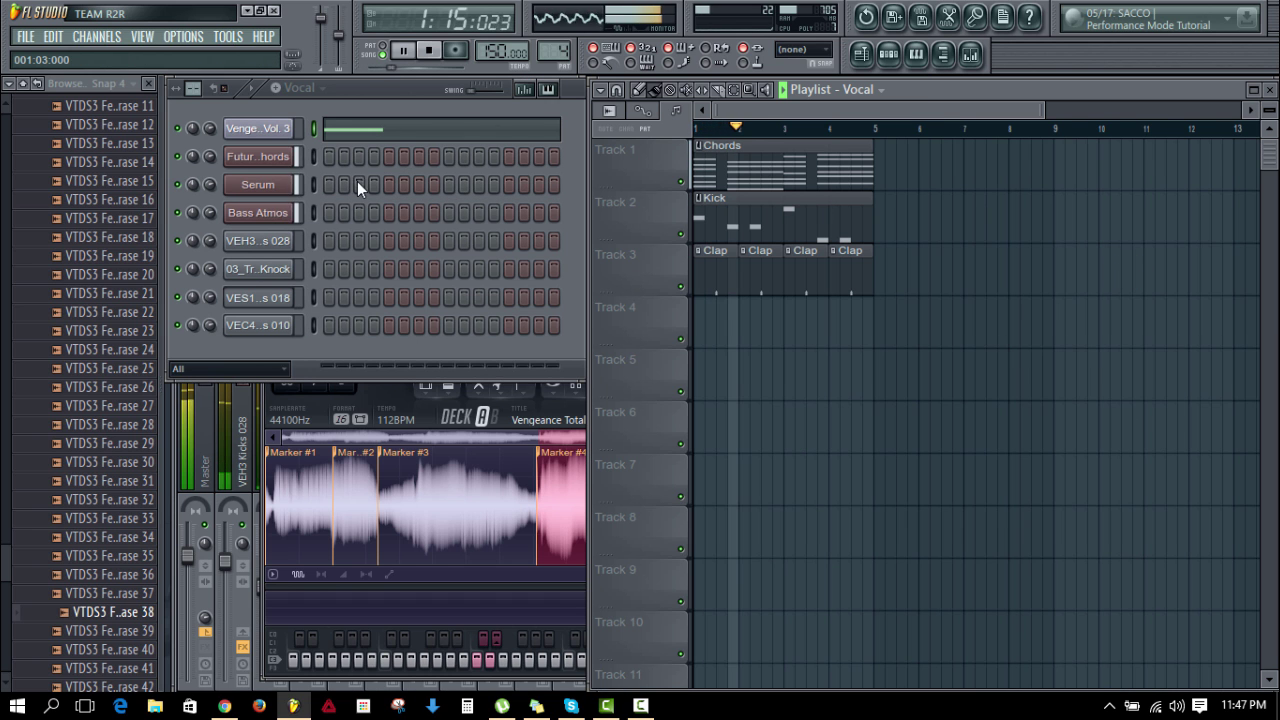
key(space)
Step: Reopen the vocal piano roll and enlarge the velocity lane further beneath the Marker #1 note
click(370, 142)
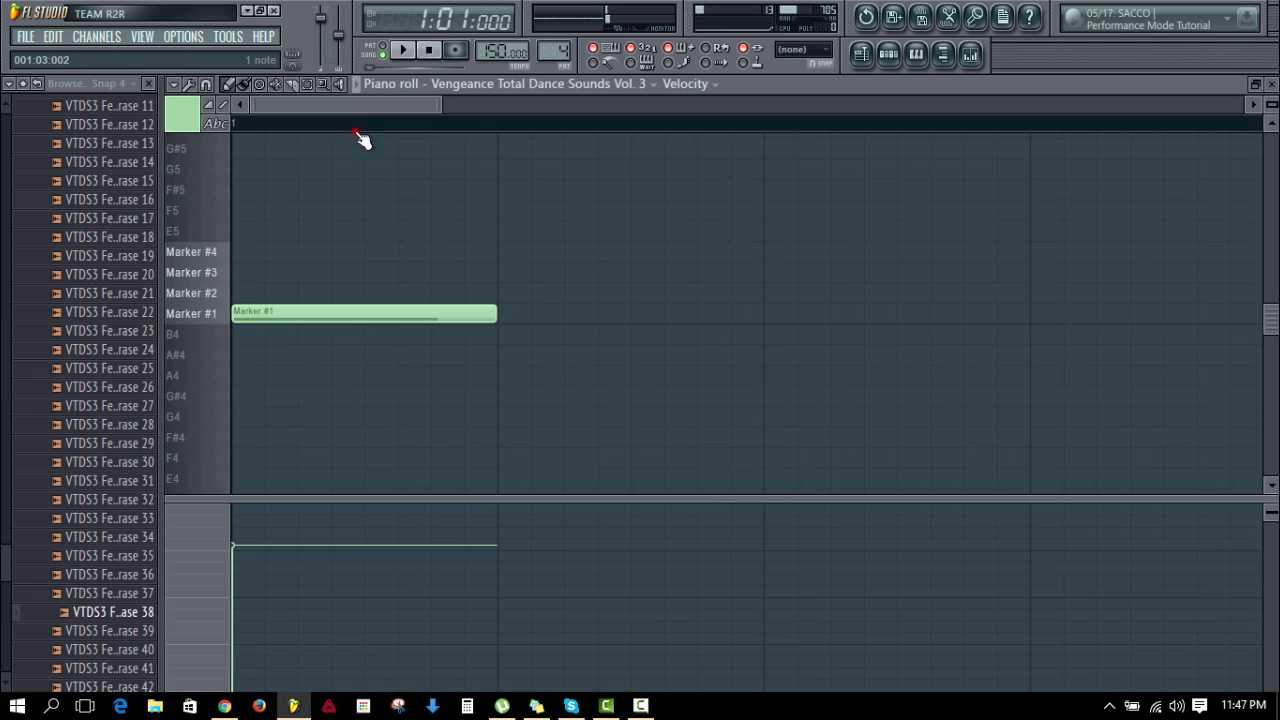
scroll(243, 420, down, 3)
drag(270, 453, 266, 363)
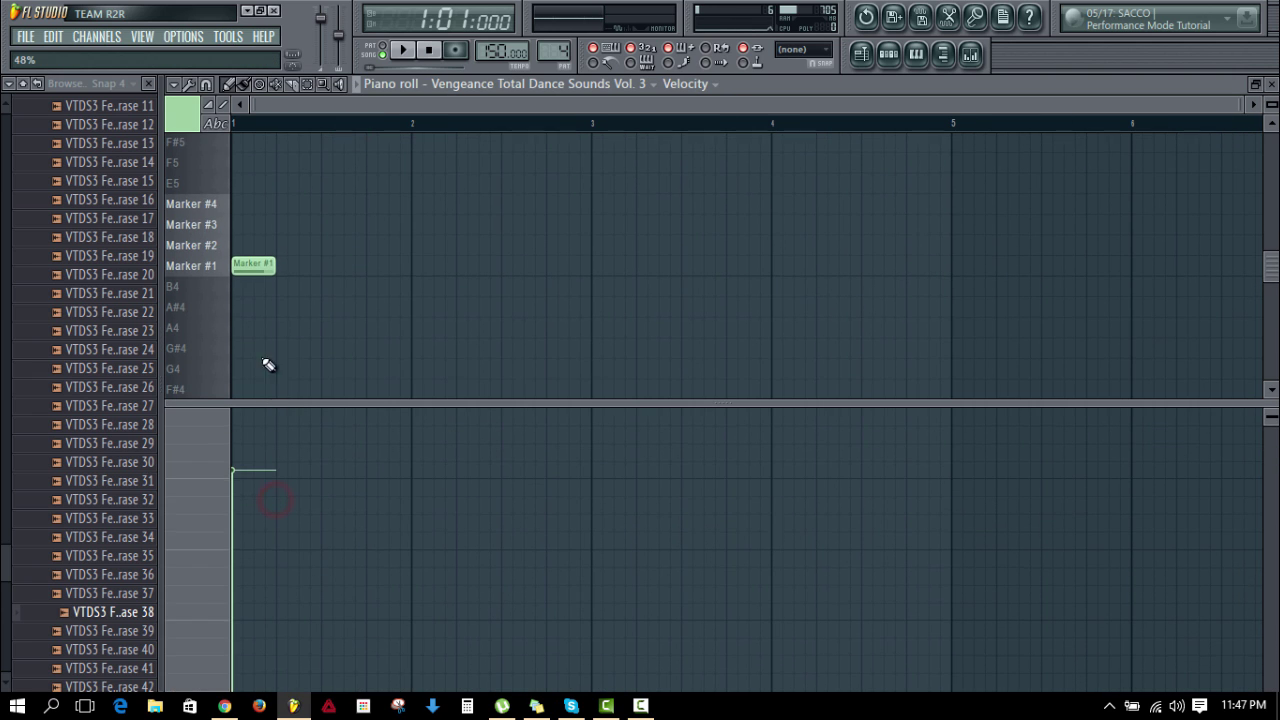
click(253, 266)
click(175, 87)
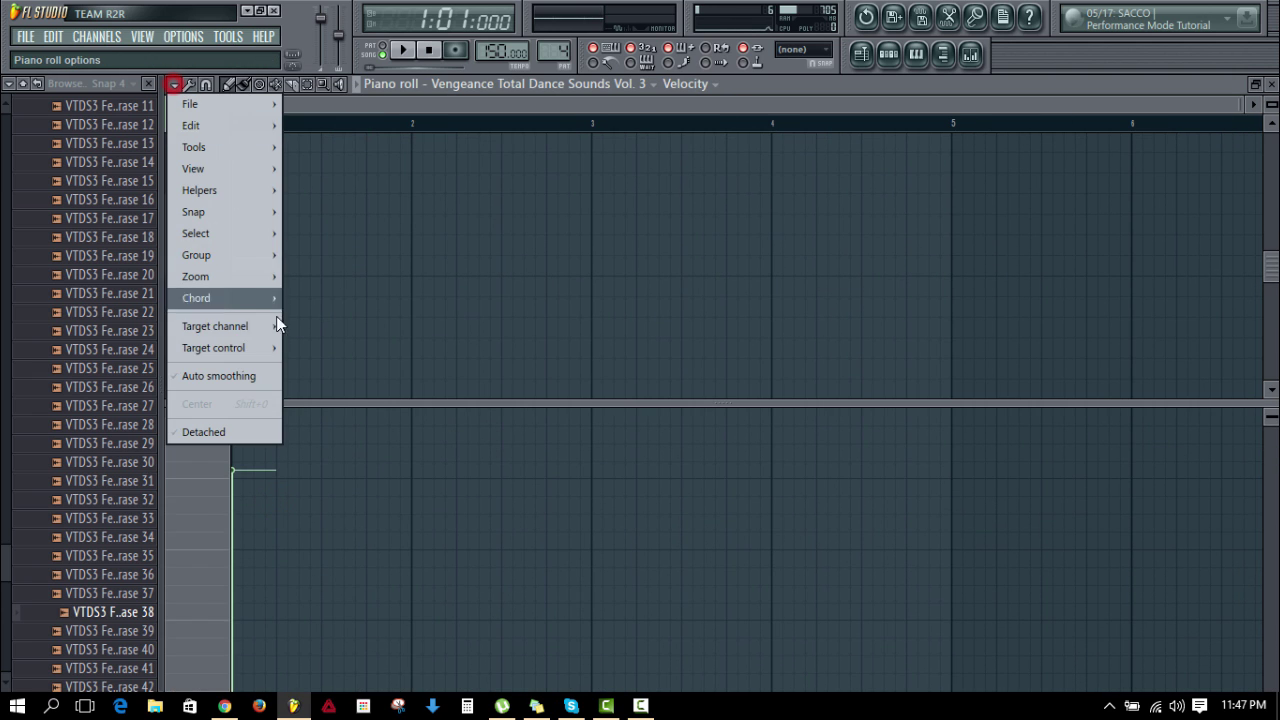
mouse_move(263, 351)
click(356, 471)
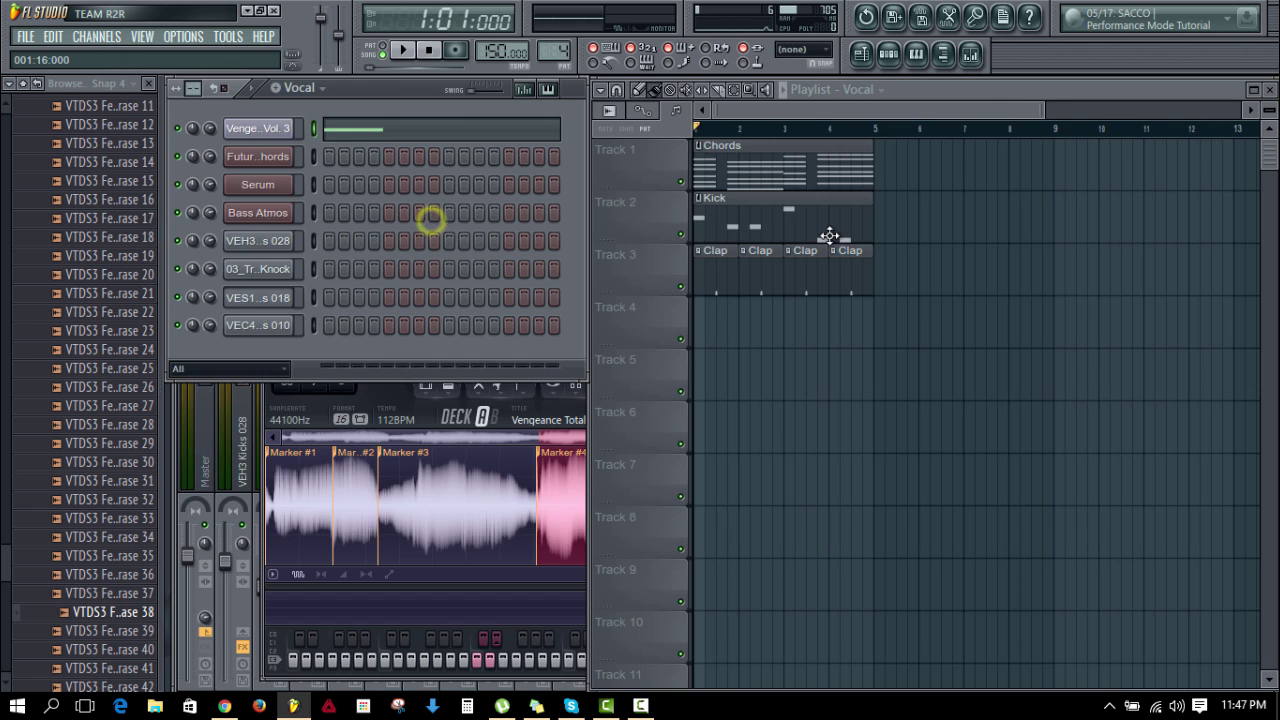
Step: Mute the Kick and Clap tracks in the playlist and place the Vocal pattern at bar 1 of Track 4
click(682, 288)
click(682, 236)
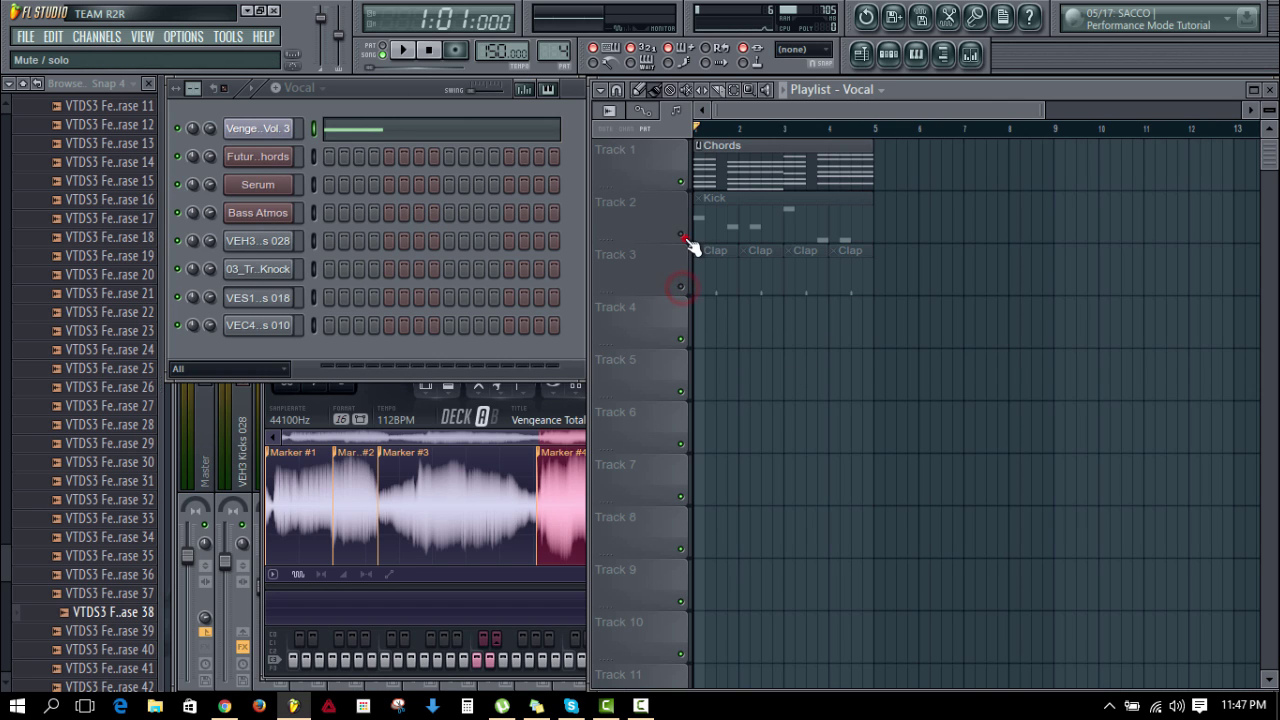
click(728, 342)
double_click(736, 334)
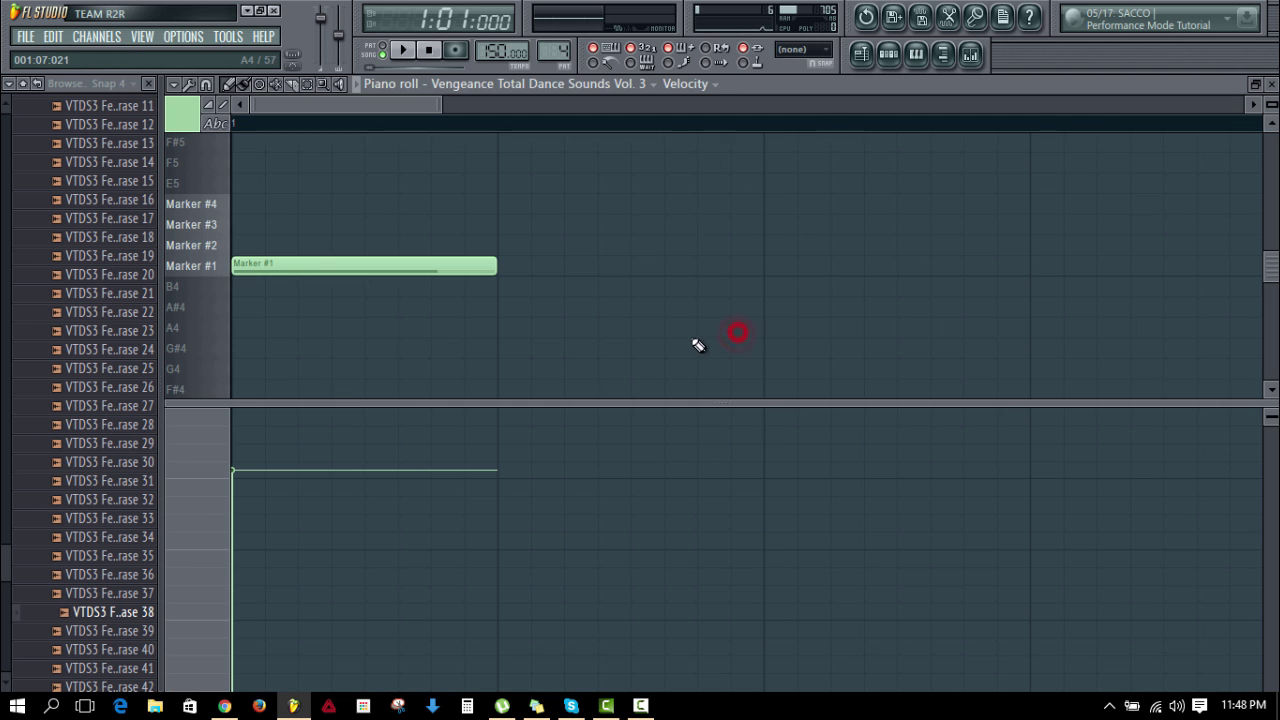
right_click(824, 264)
drag(744, 320, 721, 320)
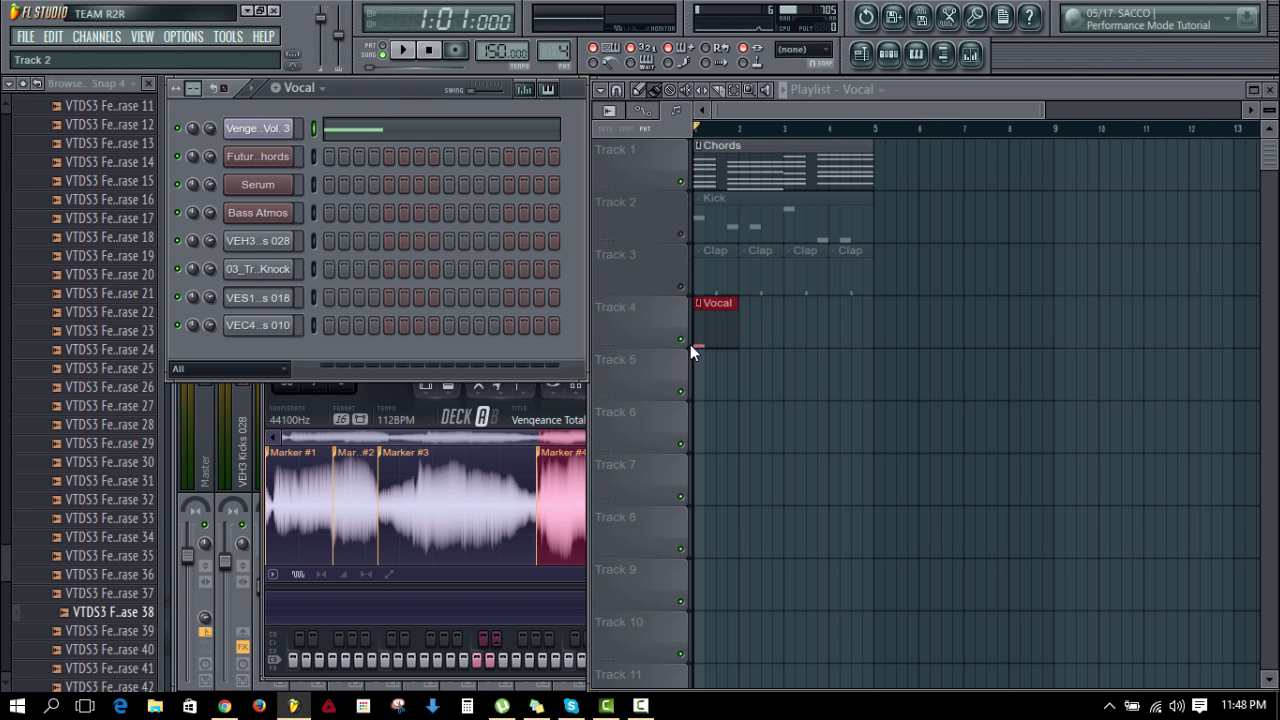
click(729, 337)
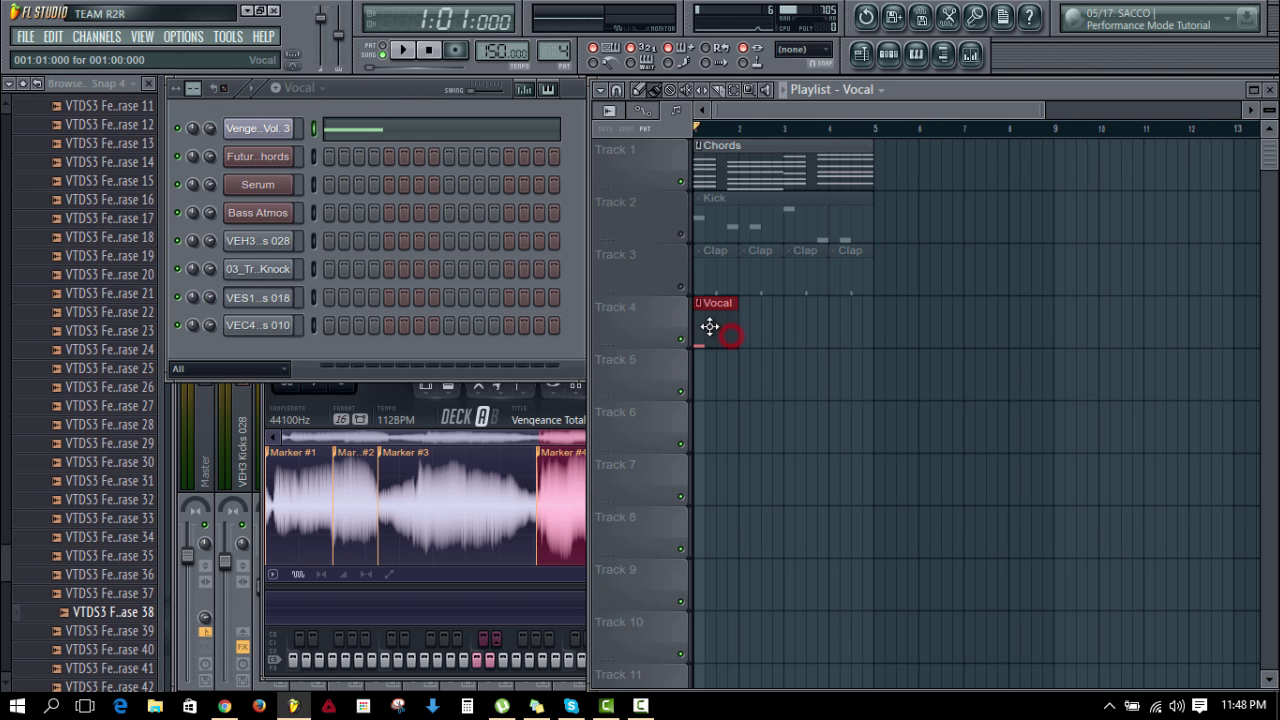
Step: Mute Bass Atmos in the Chords pattern and try playback with the Futur..hords channel muted as well
double_click(746, 167)
right_click(624, 200)
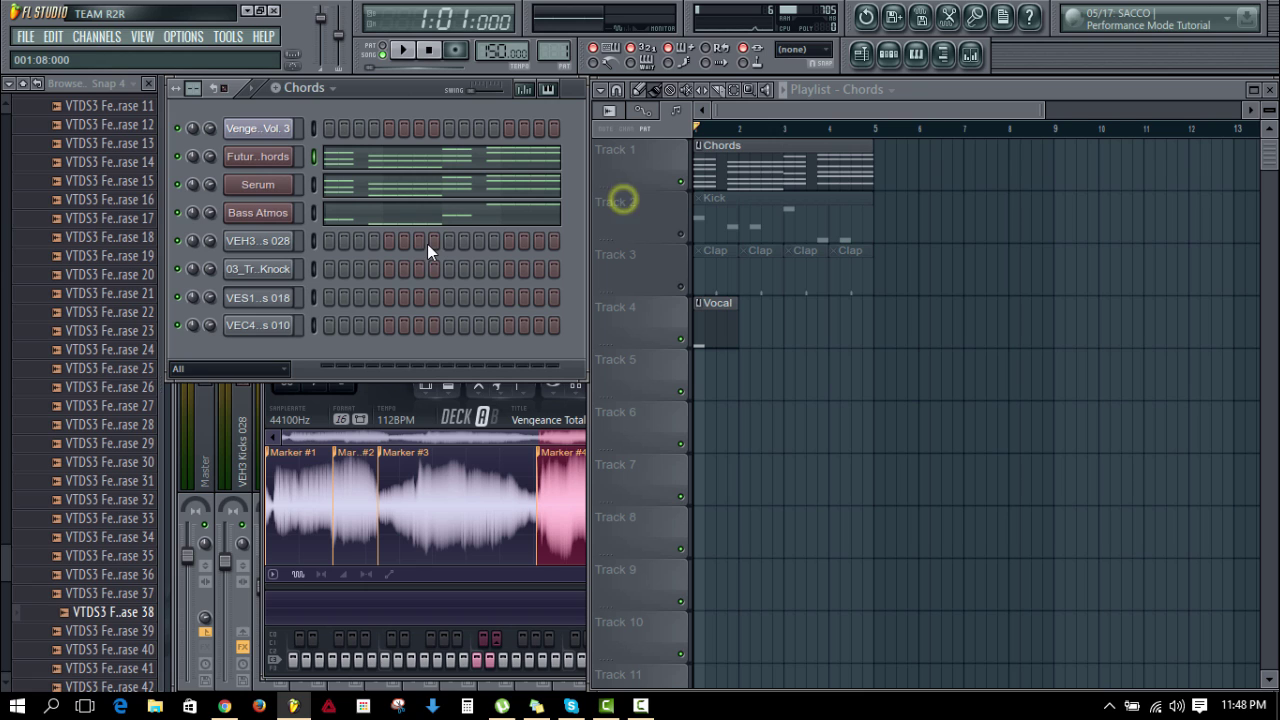
click(175, 205)
key(space)
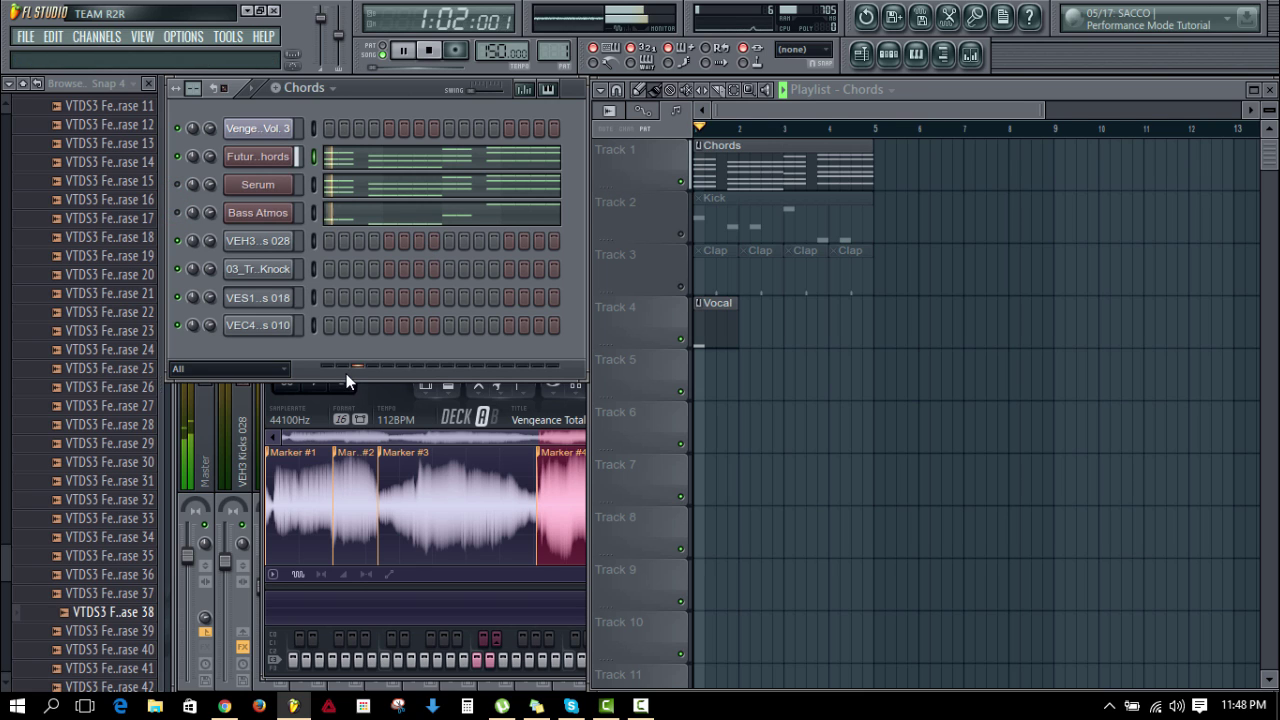
click(177, 156)
key(space)
Step: Turn the Futur..hords channel back on, mute Serum, and play the arrangement to hear the chords
click(177, 156)
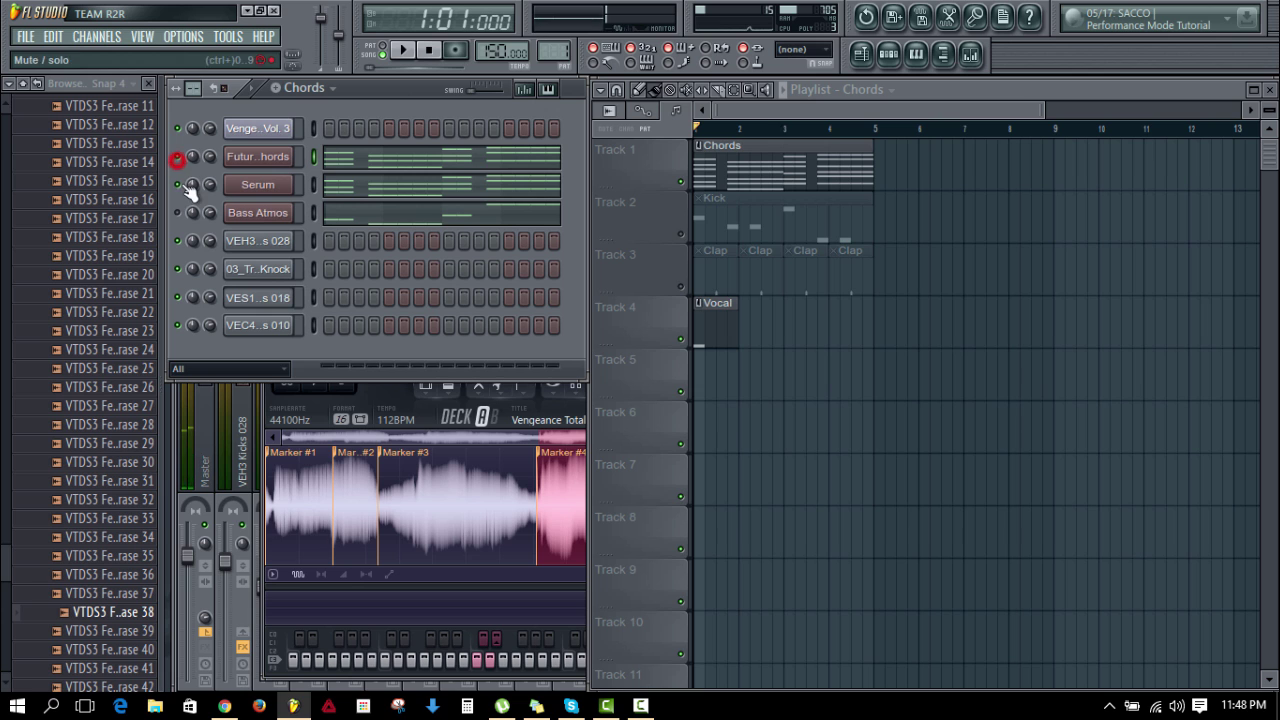
key(space)
key(space)
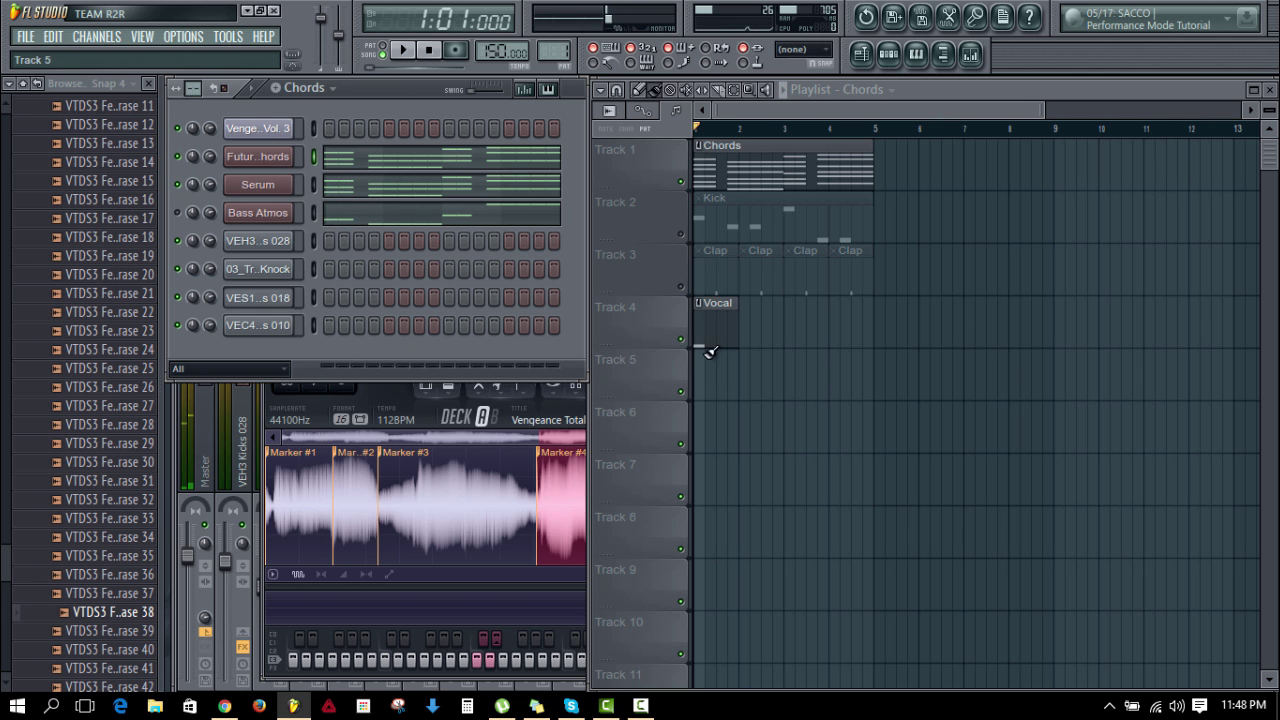
click(177, 184)
key(space)
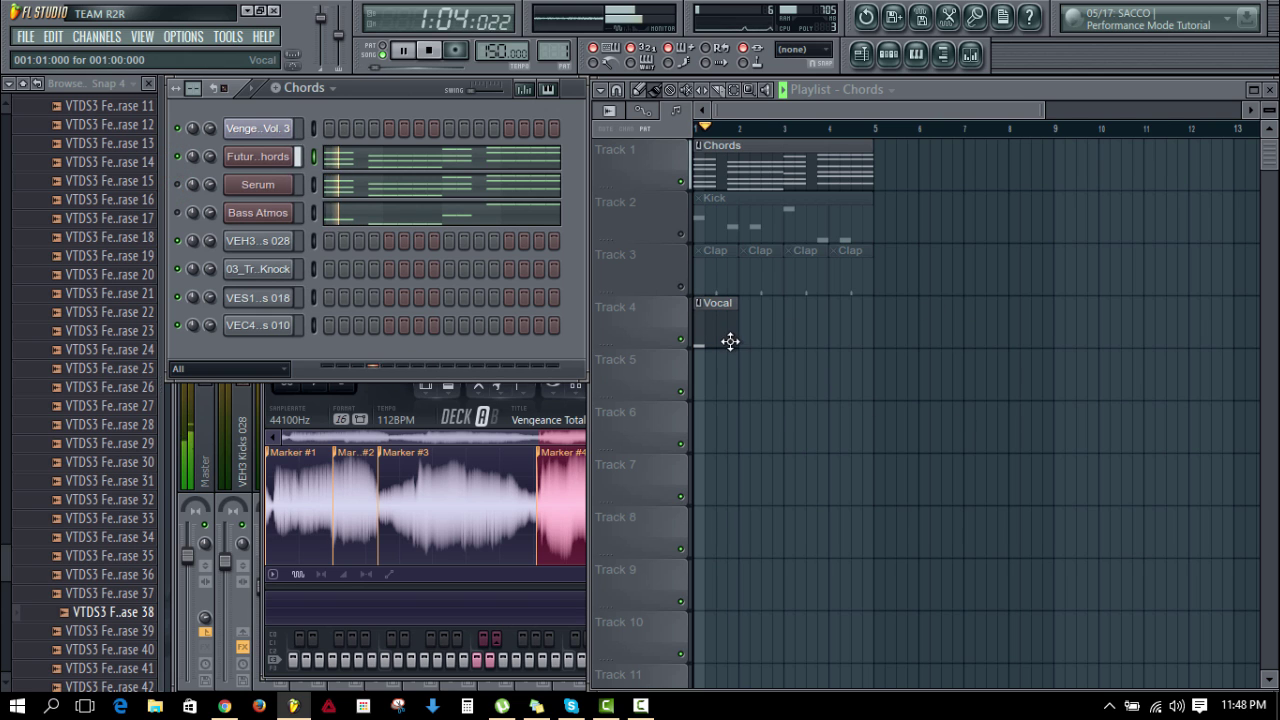
key(space)
Step: Open the Vocal pattern's notes for editing in the piano roll
double_click(709, 334)
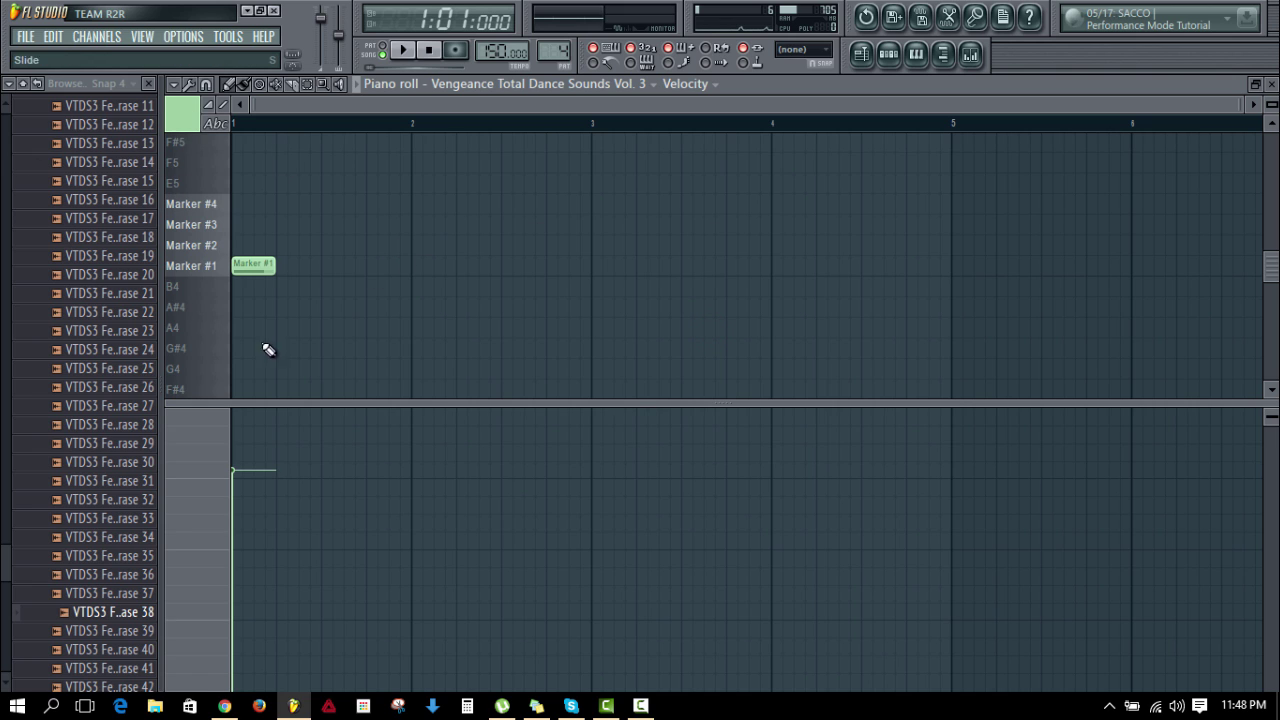
Step: Show note fine pitch as the piano roll's target control and enlarge the lane below the notes
click(174, 86)
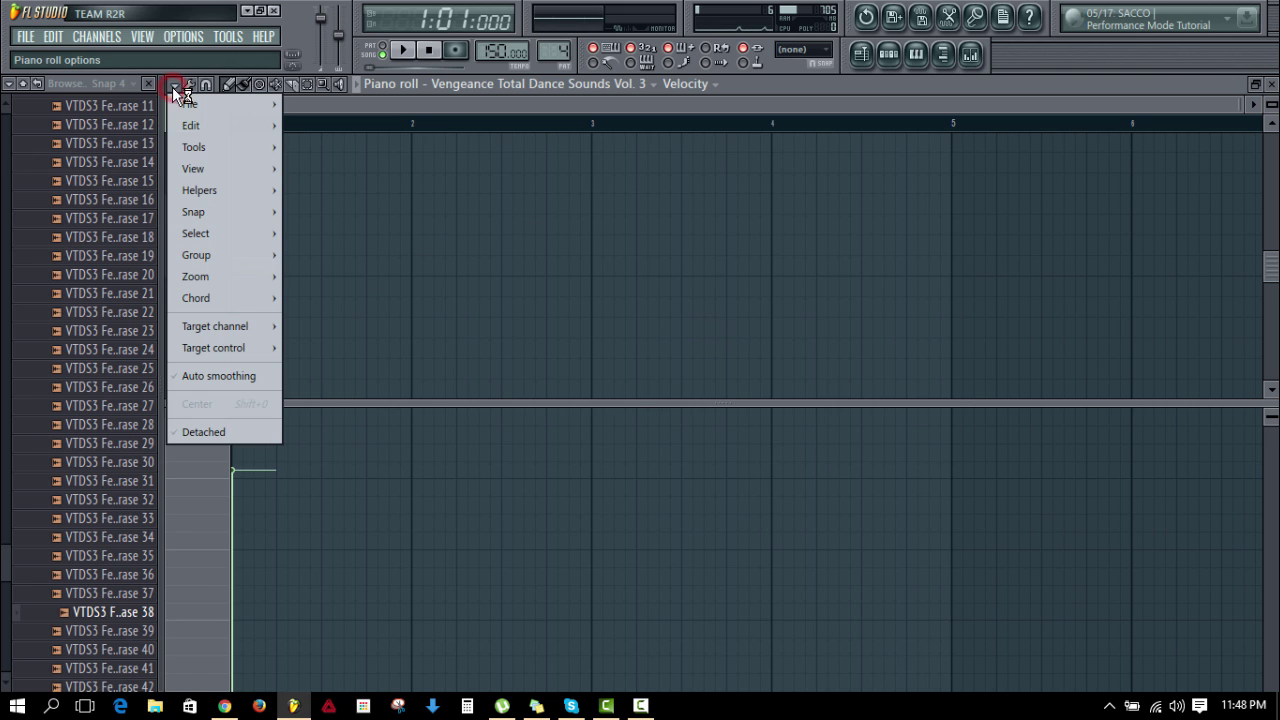
mouse_move(210, 346)
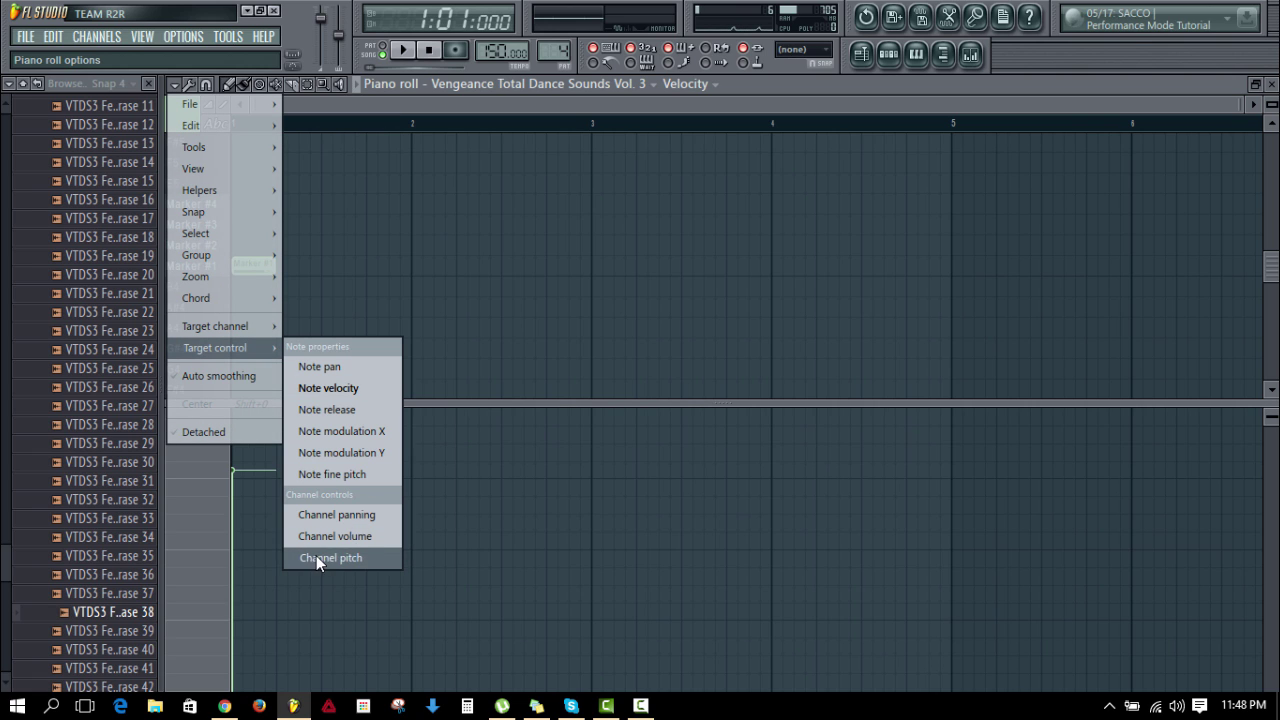
click(323, 472)
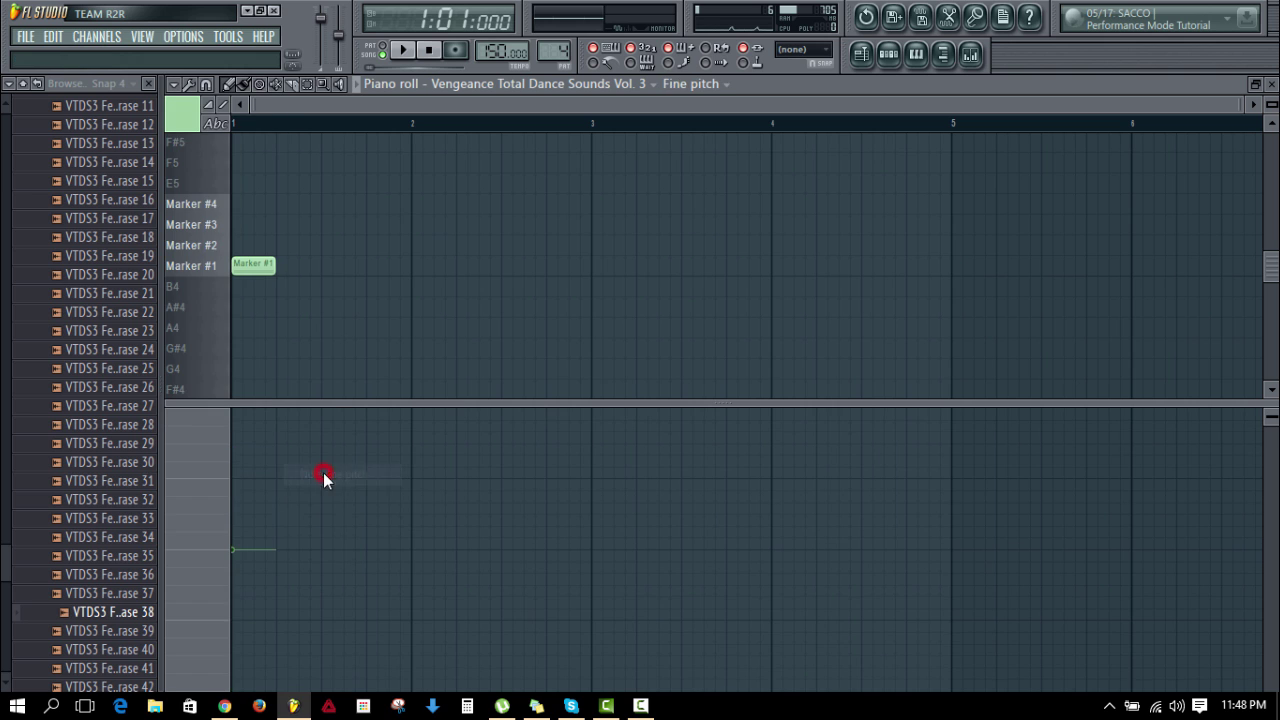
double_click(242, 265)
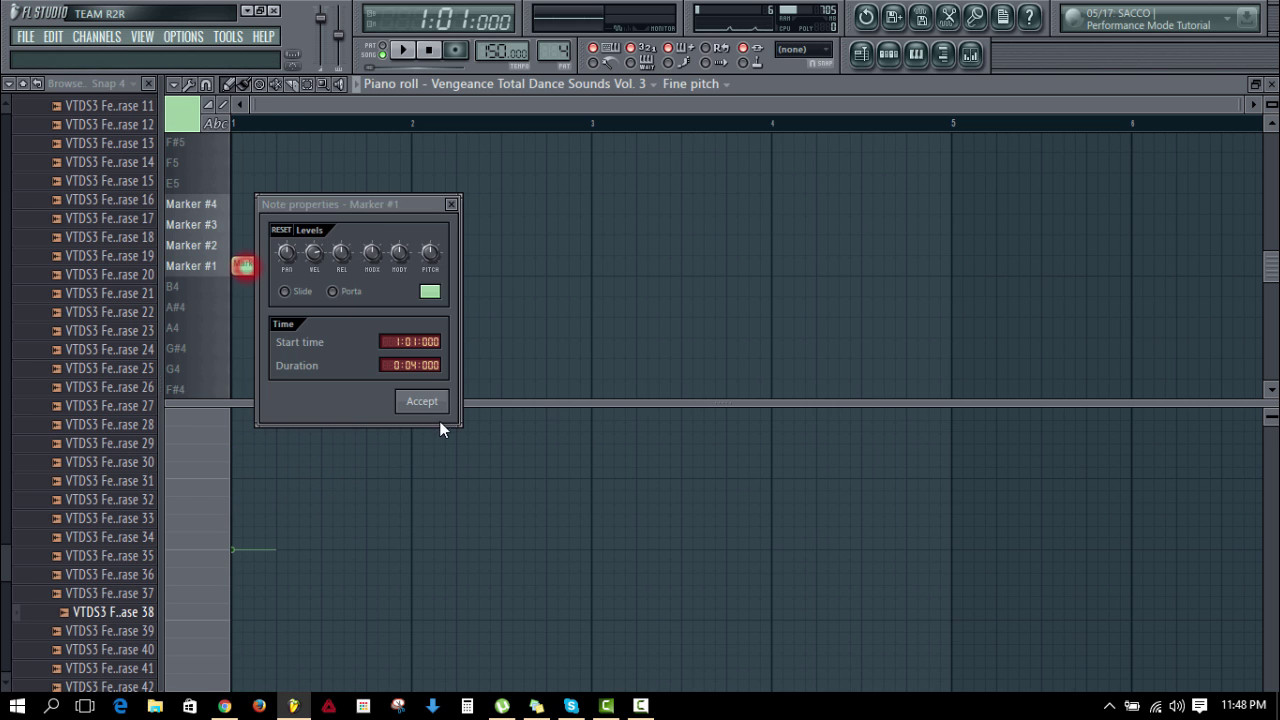
click(420, 403)
drag(312, 403, 325, 295)
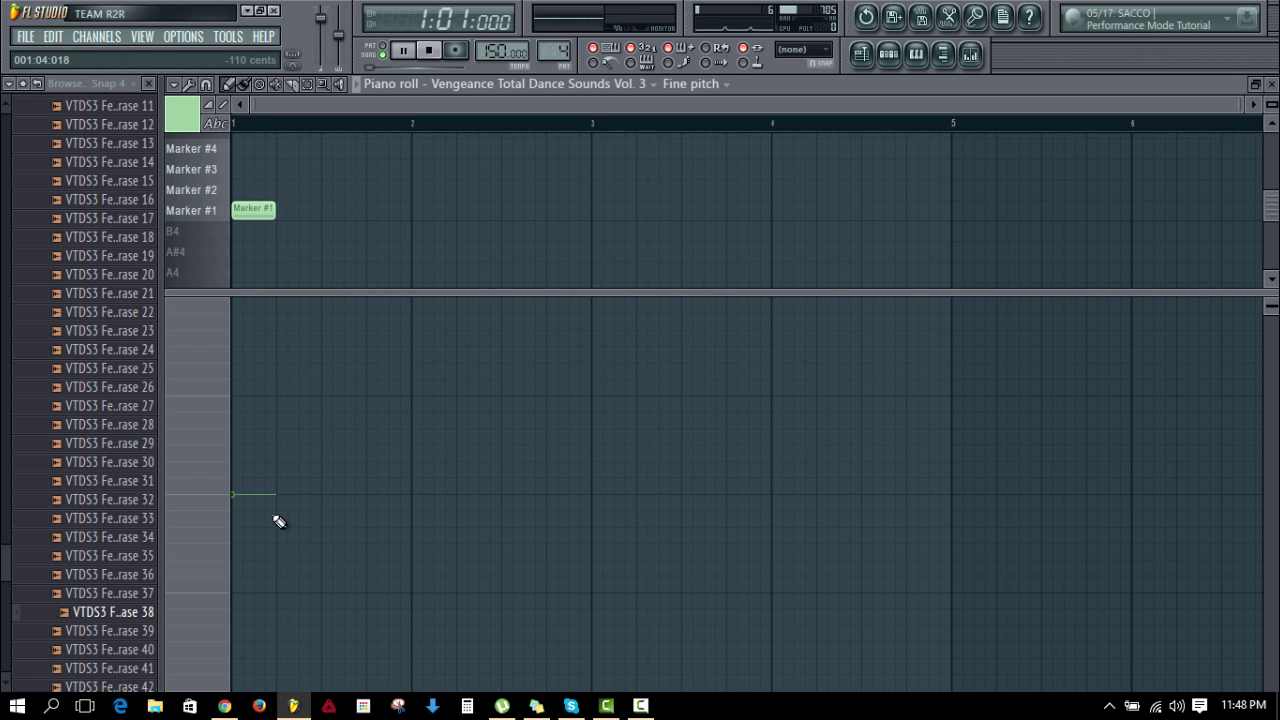
Step: Try several lowered fine pitch values on the Marker #1 note while playing it in pattern mode
click(385, 47)
key(space)
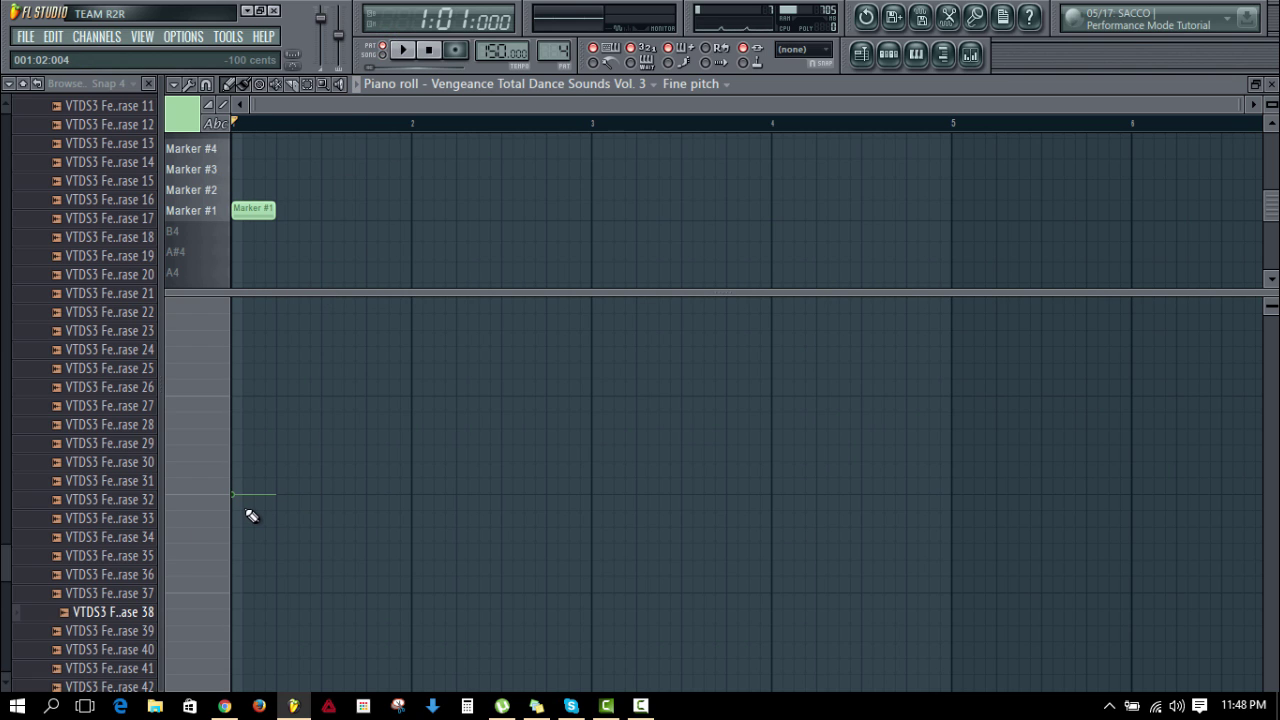
click(246, 529)
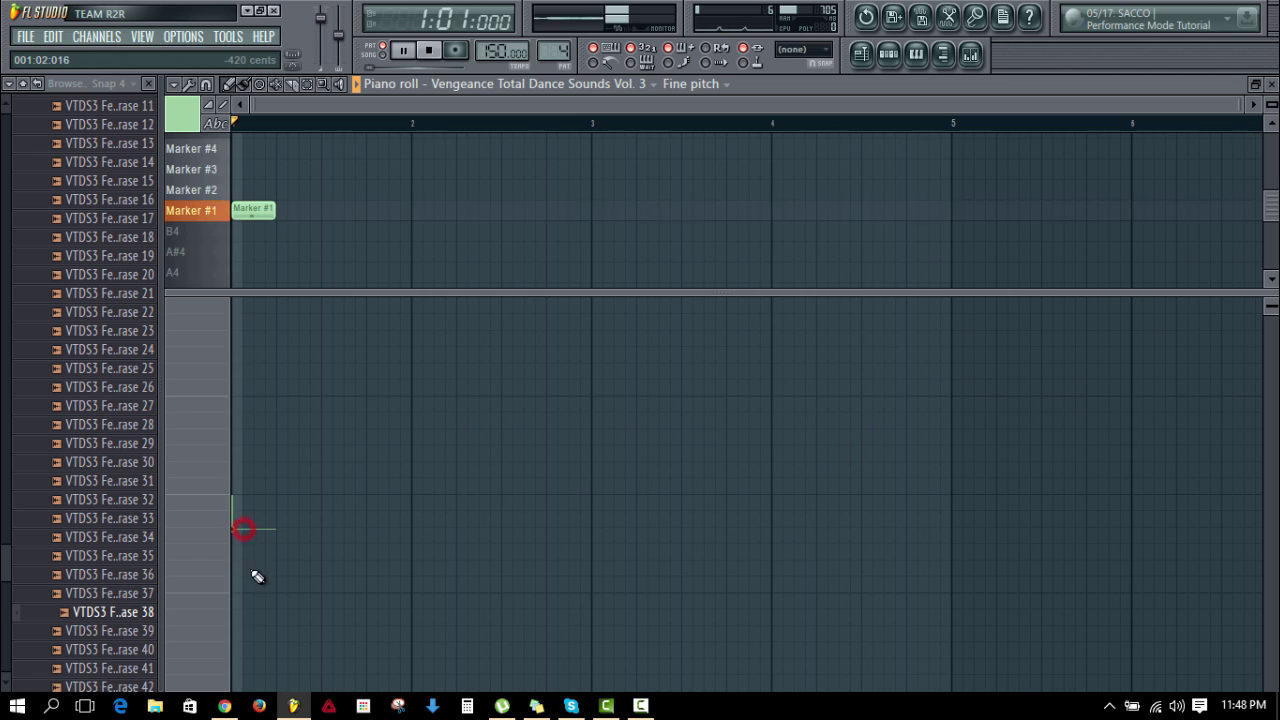
click(243, 571)
key(space)
click(244, 636)
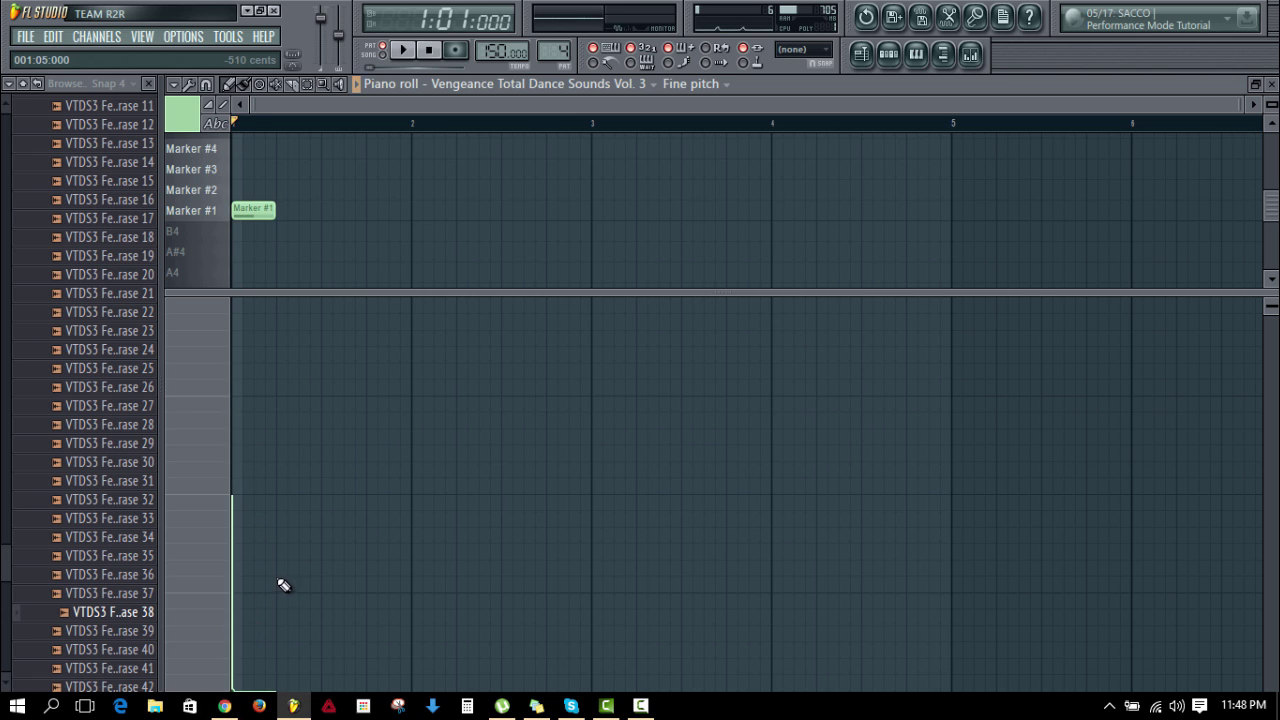
key(space)
key(space)
key(space)
key(space)
key(space)
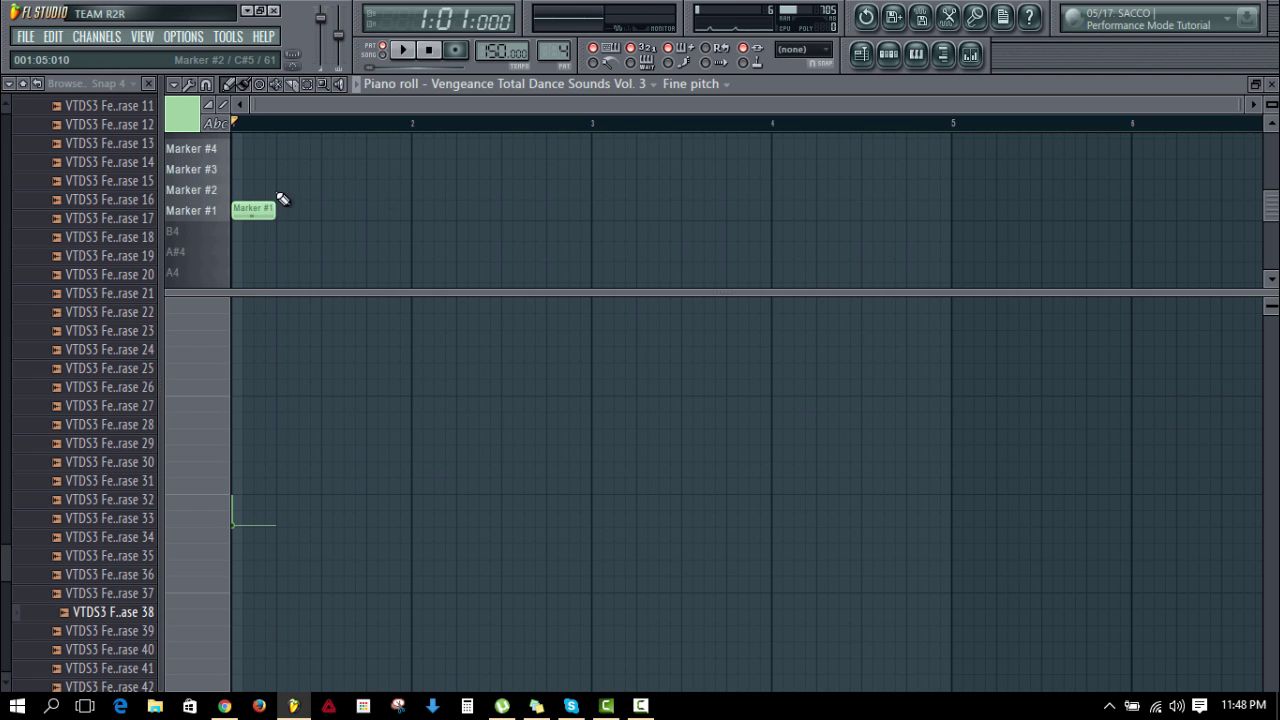
Step: Switch to song mode and try progressively higher fine pitch values on the Marker #1 note, up to about +590 cents, while playing
click(384, 55)
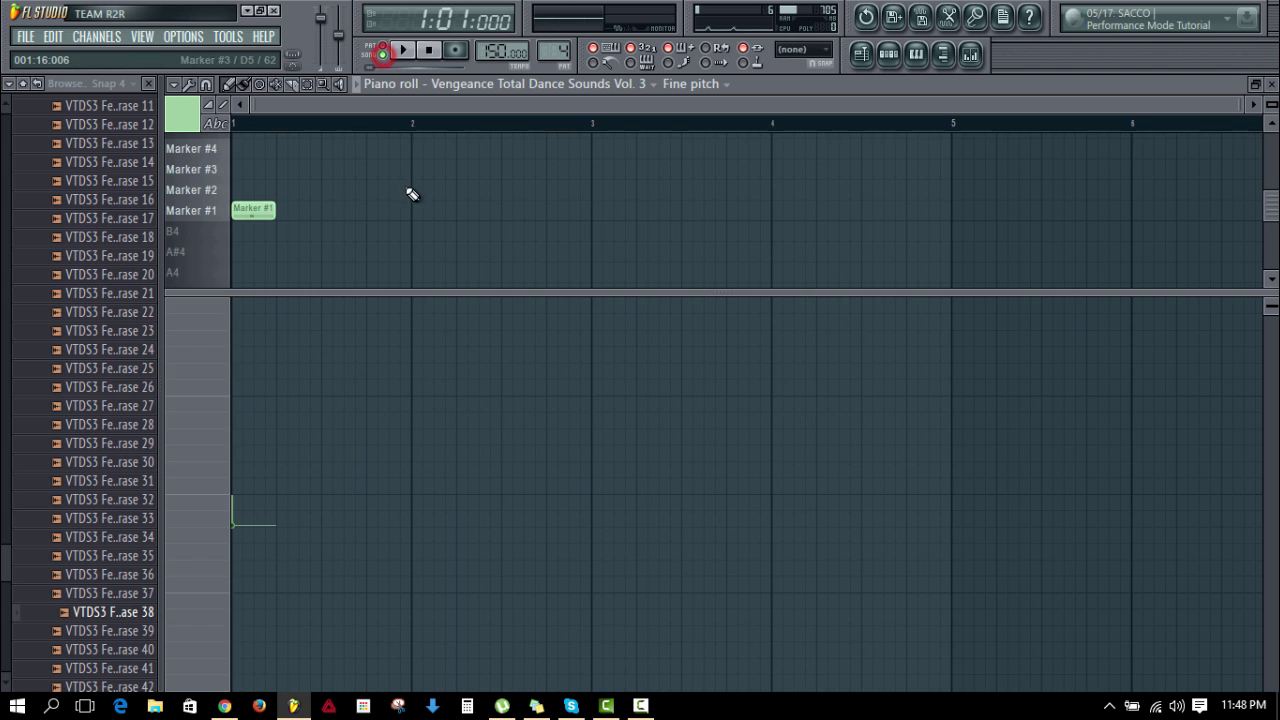
key(space)
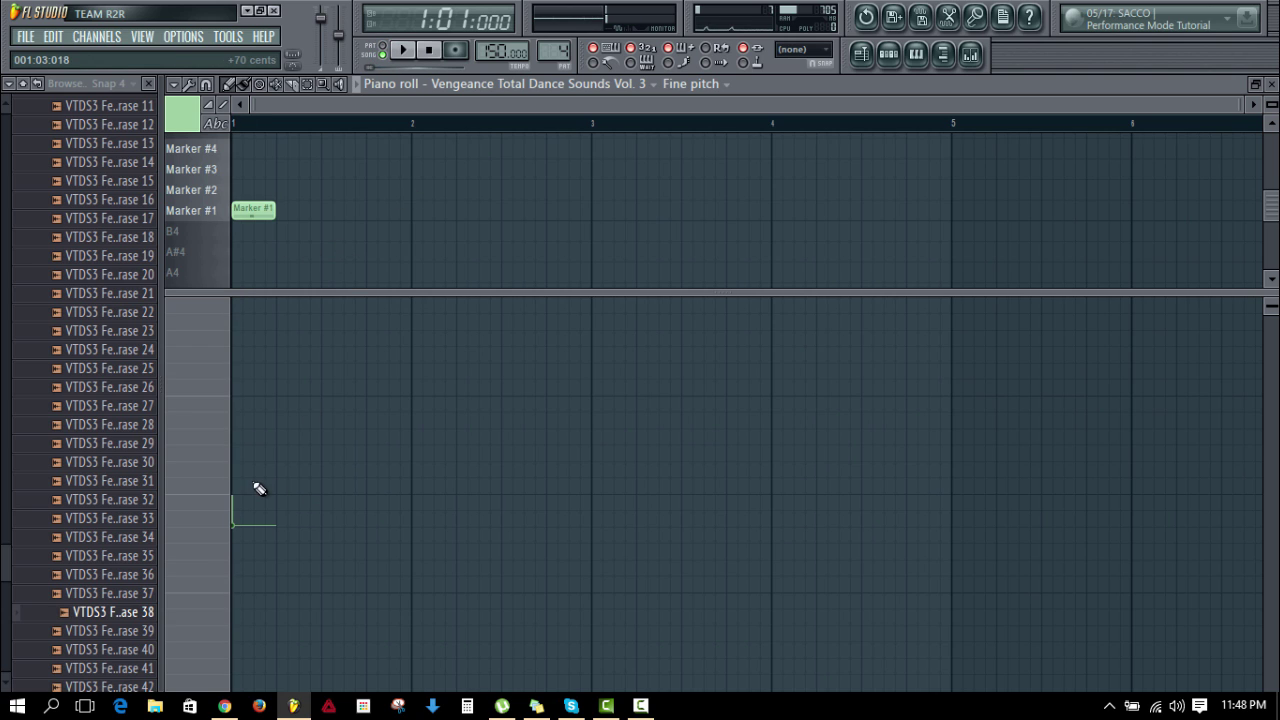
click(245, 497)
key(space)
key(space)
click(247, 477)
key(space)
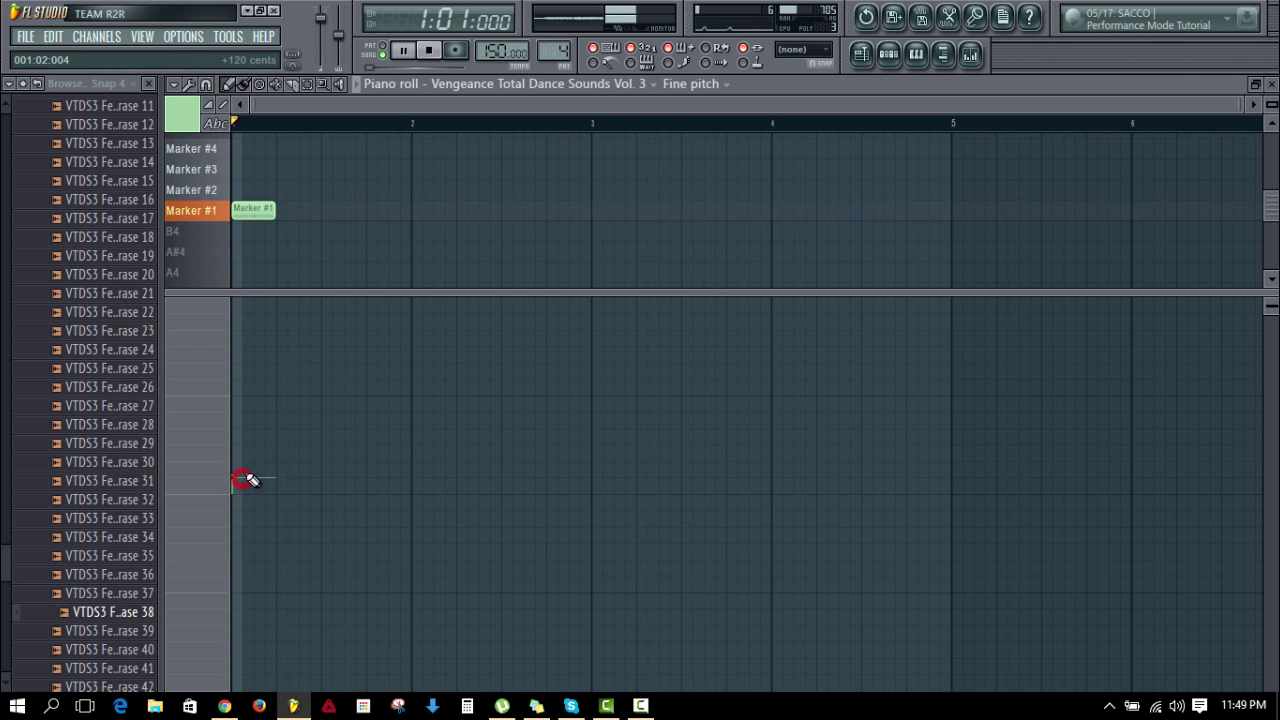
key(space)
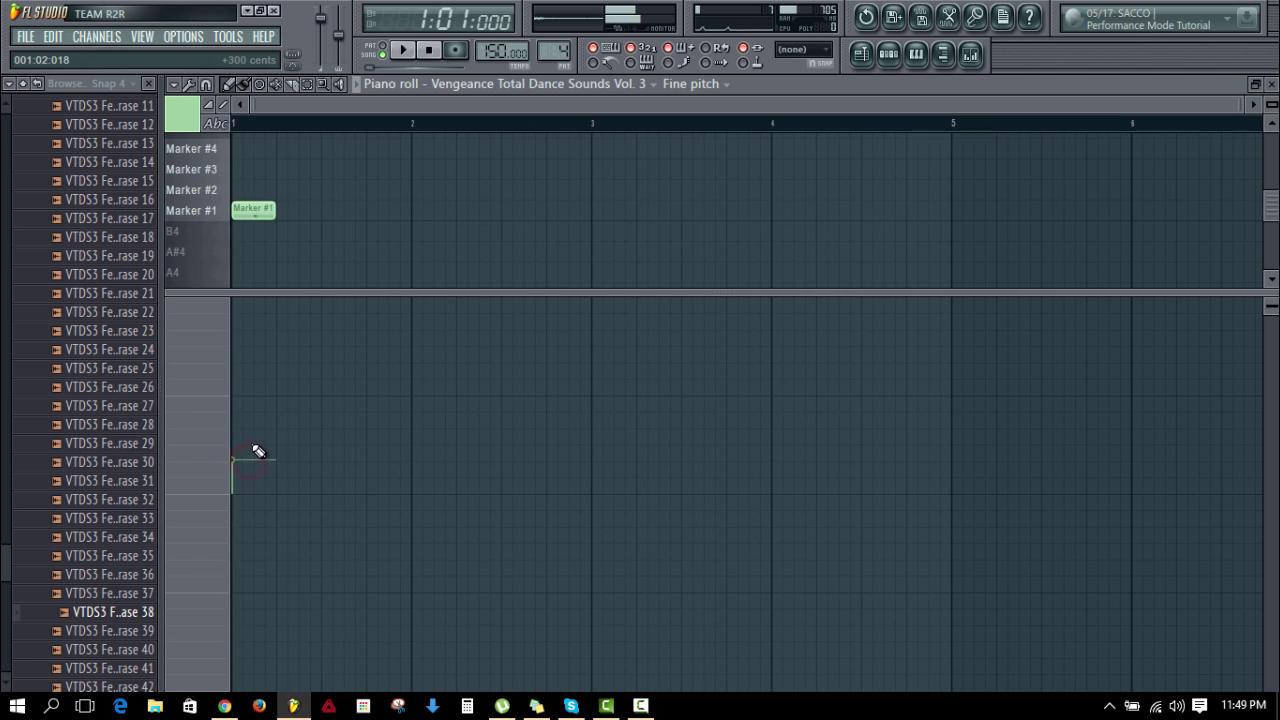
click(249, 443)
click(257, 431)
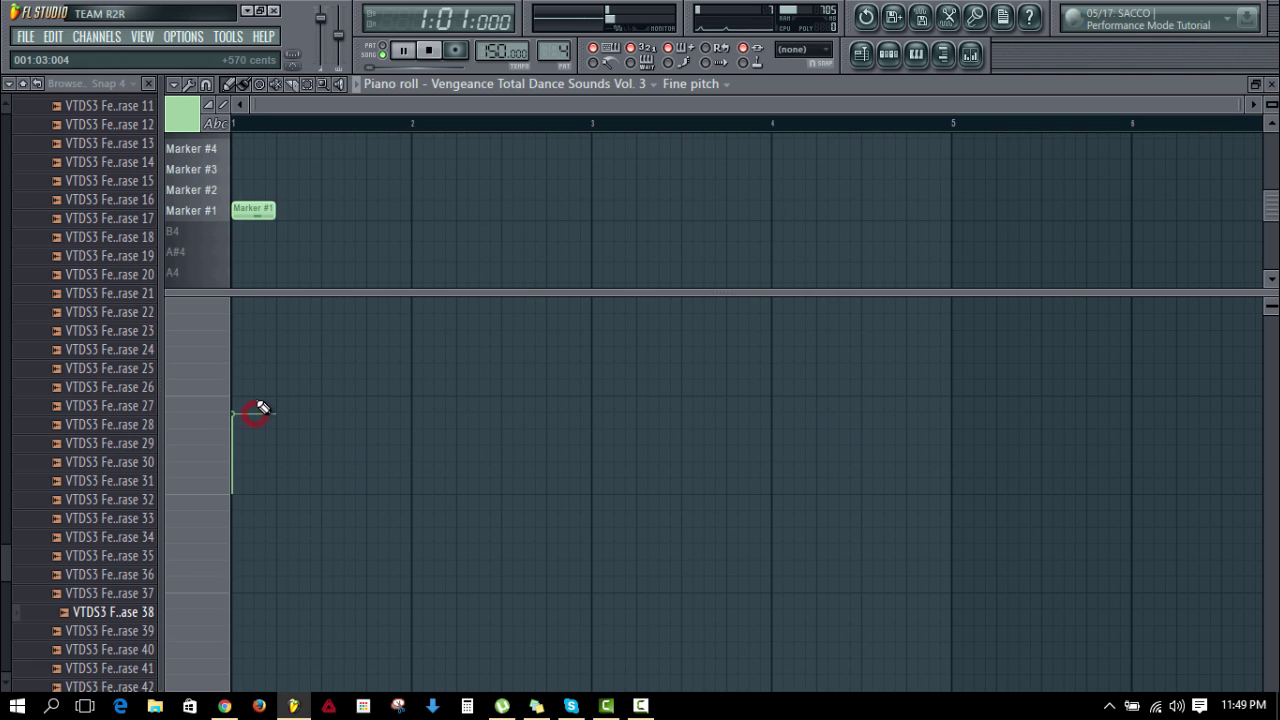
key(space)
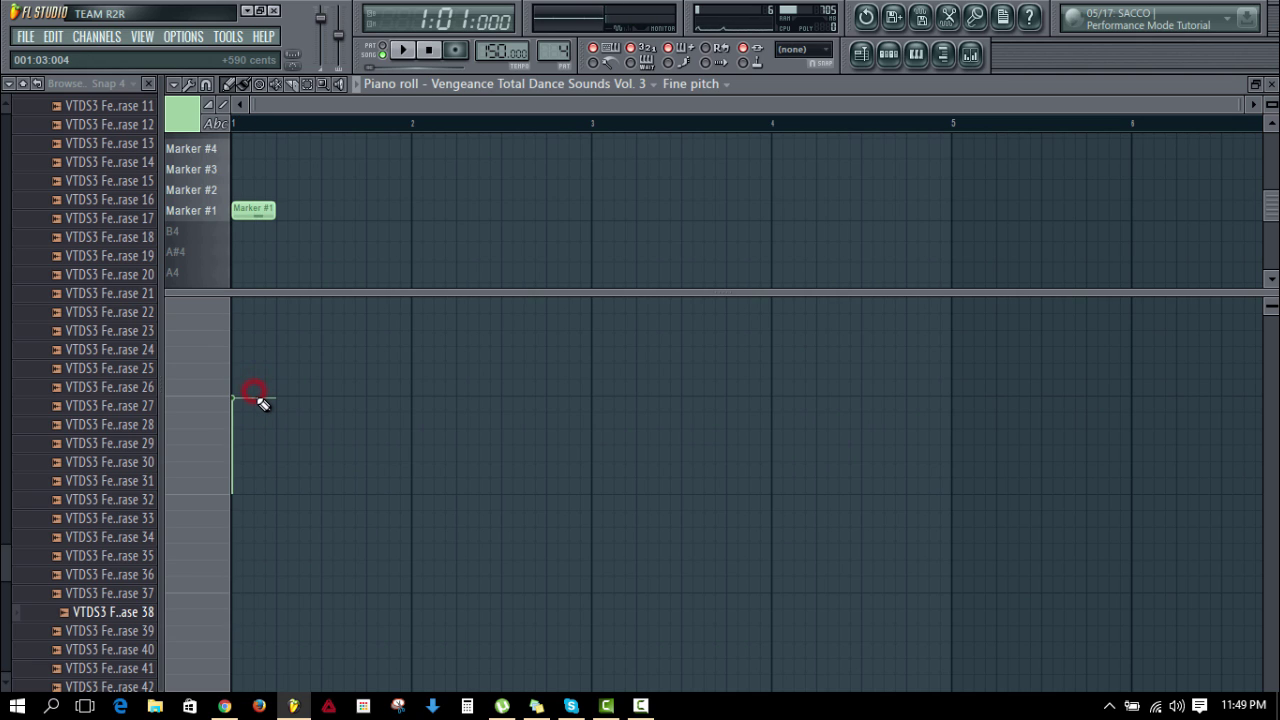
Step: Lower the Marker #1 note's fine pitch halfway below centre and add a Marker #2 note at 1:09:000
click(252, 595)
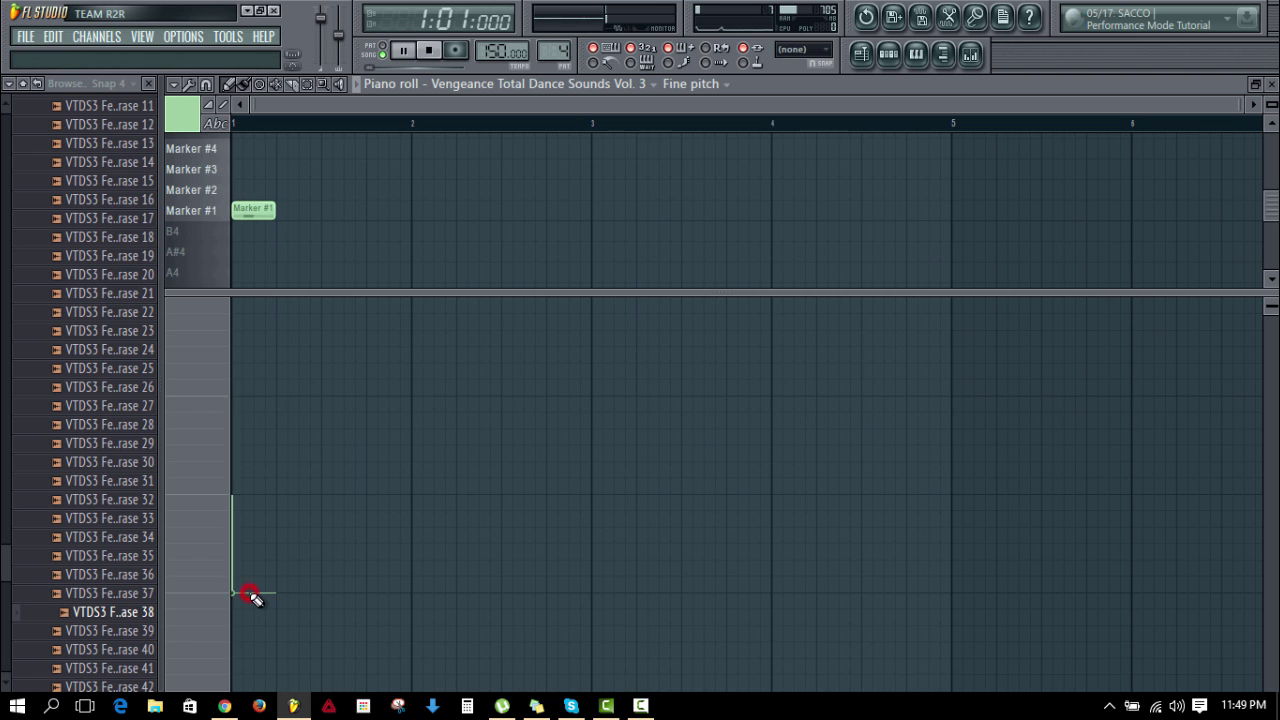
click(197, 191)
drag(287, 192, 333, 192)
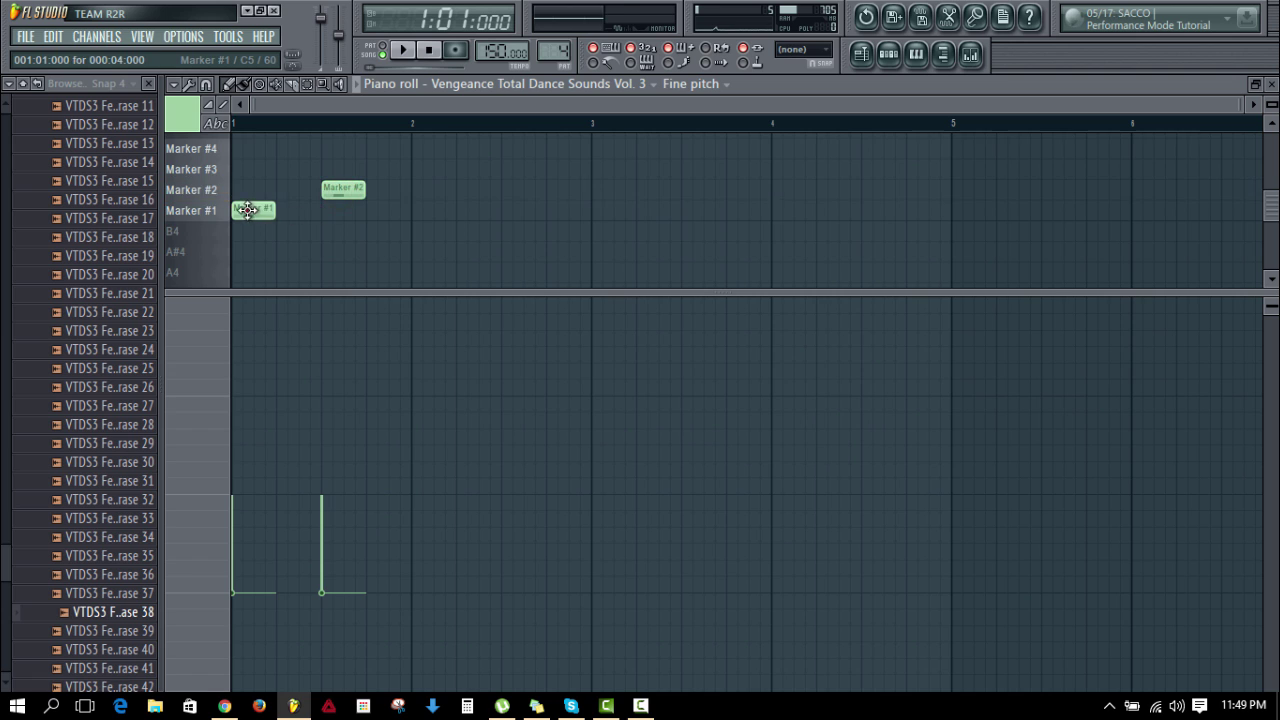
Step: Arrange the Marker #1 note at 1:01:000 with Marker #2 directly after it at 1:05:000, then close the piano roll
drag(245, 209, 290, 209)
key(space)
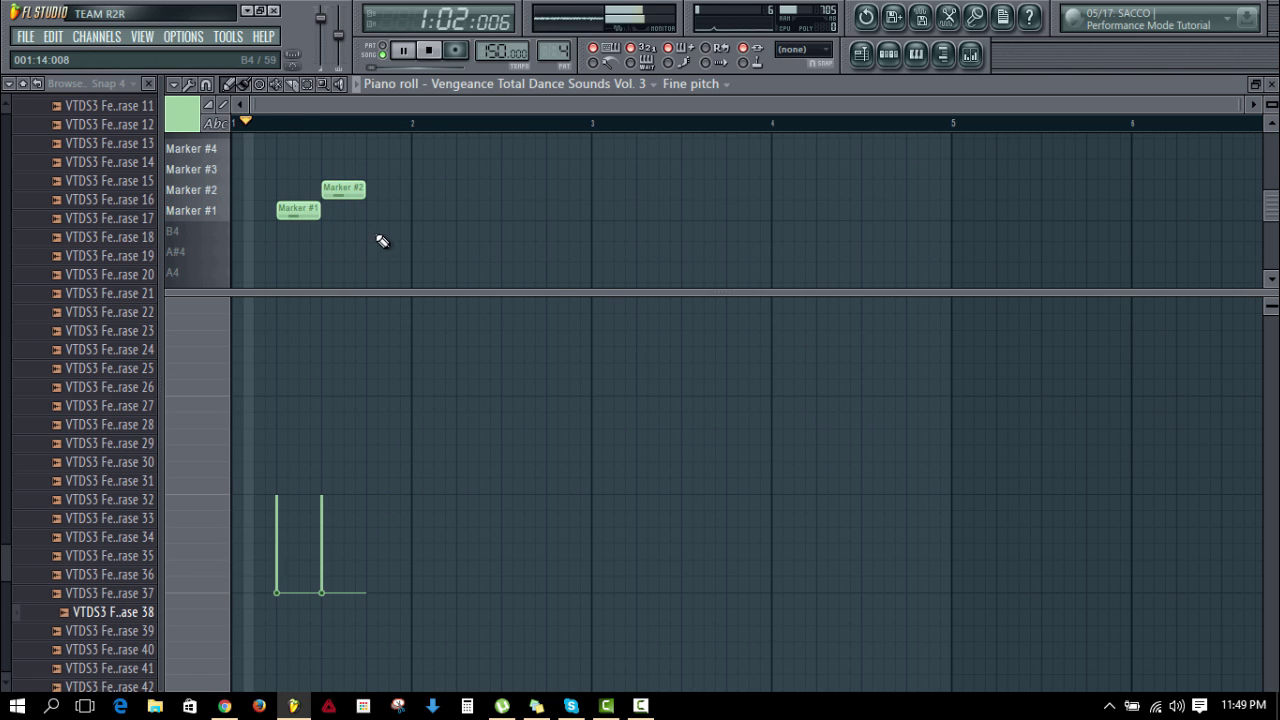
key(space)
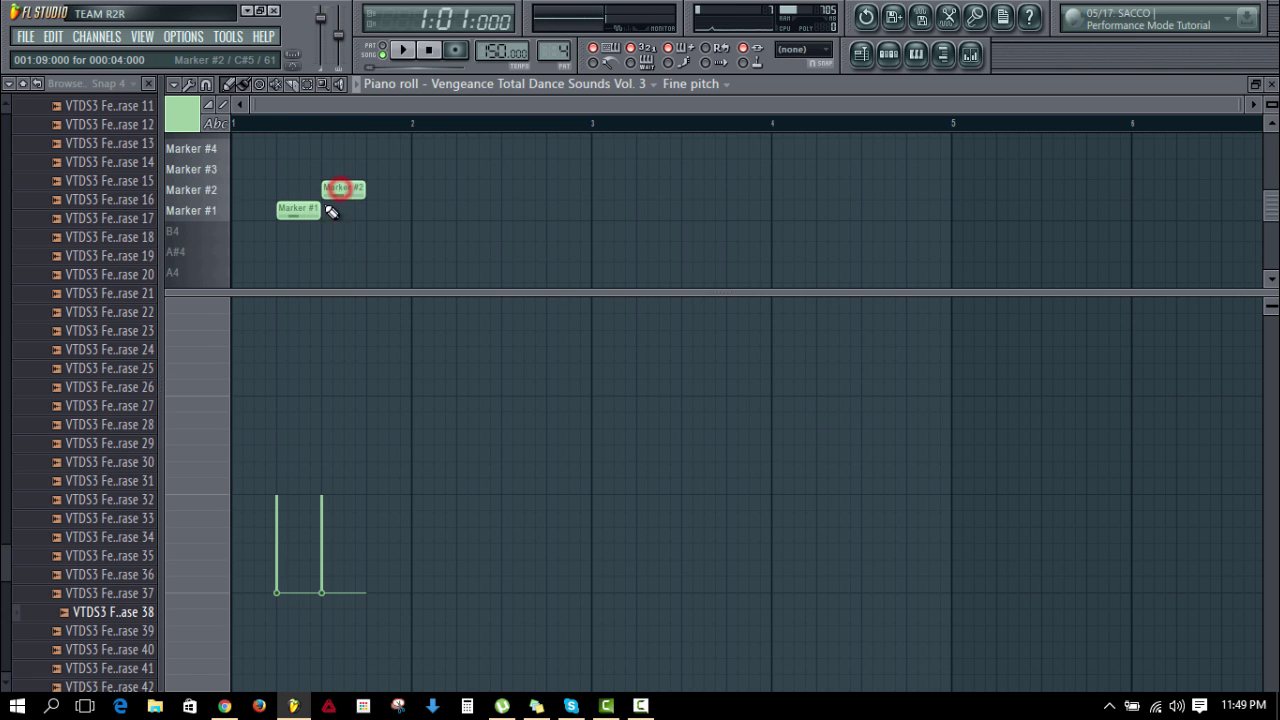
drag(290, 209, 244, 209)
drag(334, 190, 298, 192)
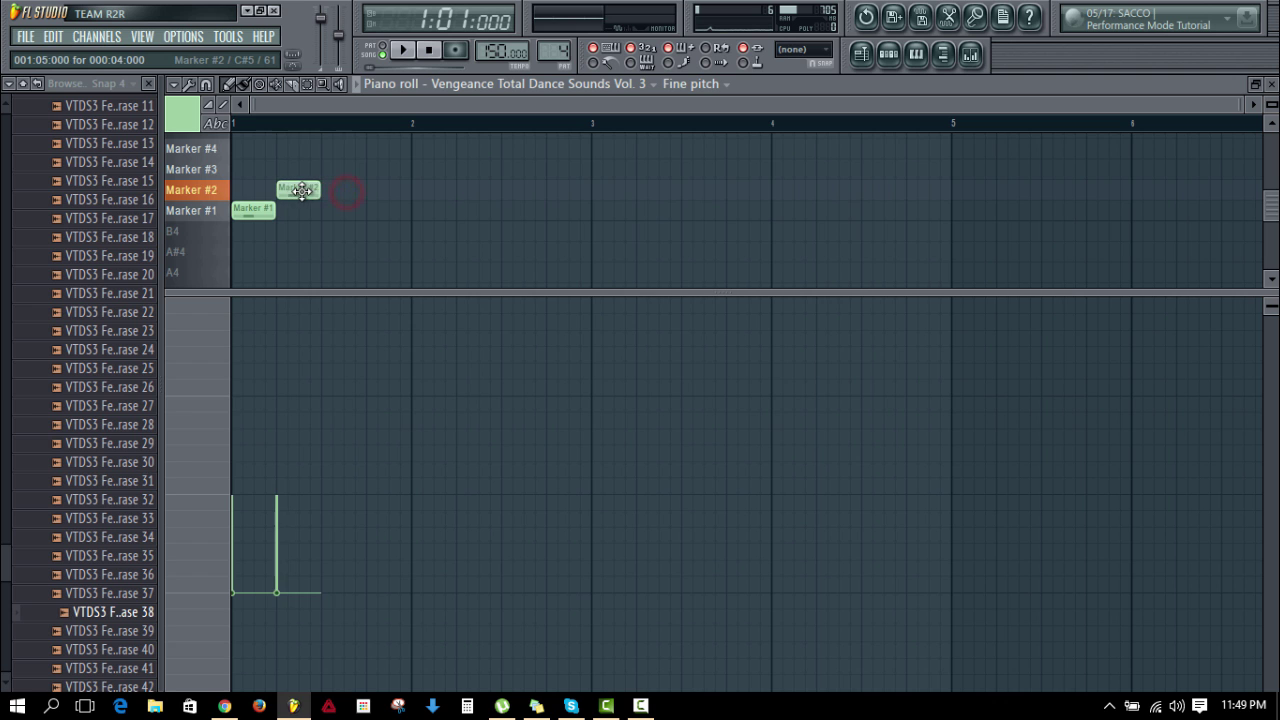
key(Escape)
Step: Open the Future Chords piano roll in pattern playback mode and enlarge its note area
double_click(745, 157)
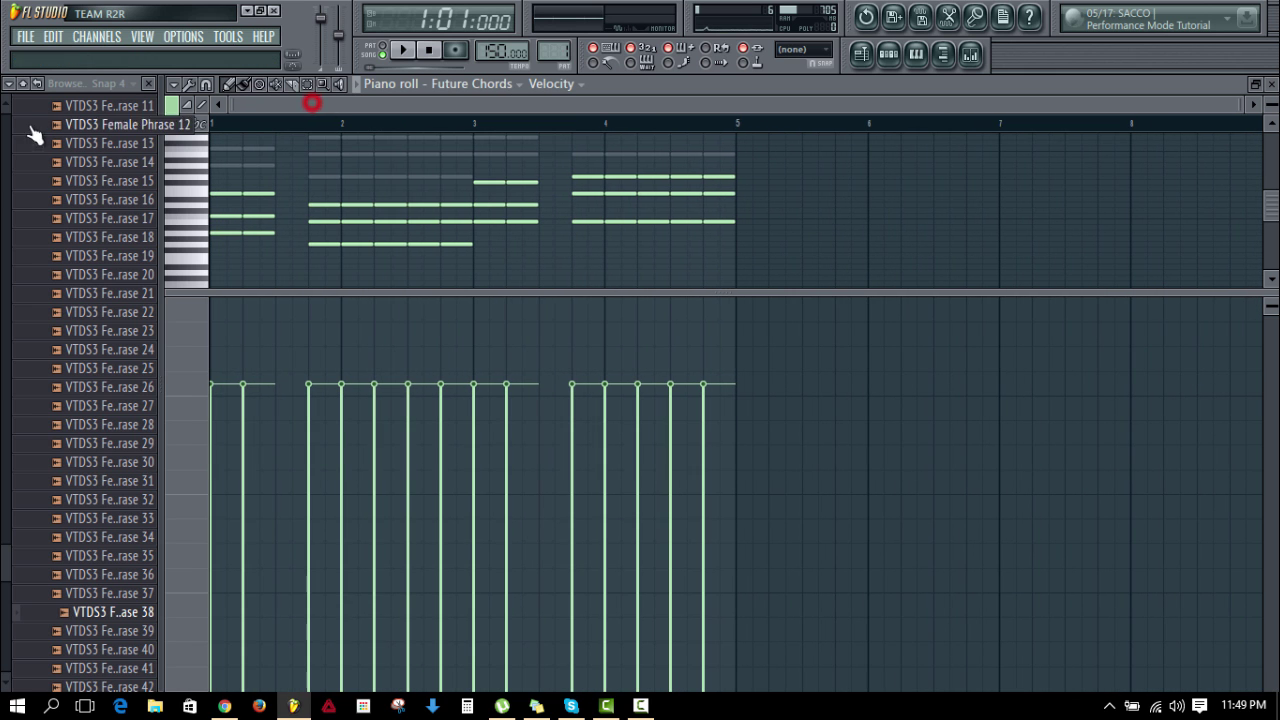
scroll(231, 238, up, 1)
scroll(231, 238, up, 1)
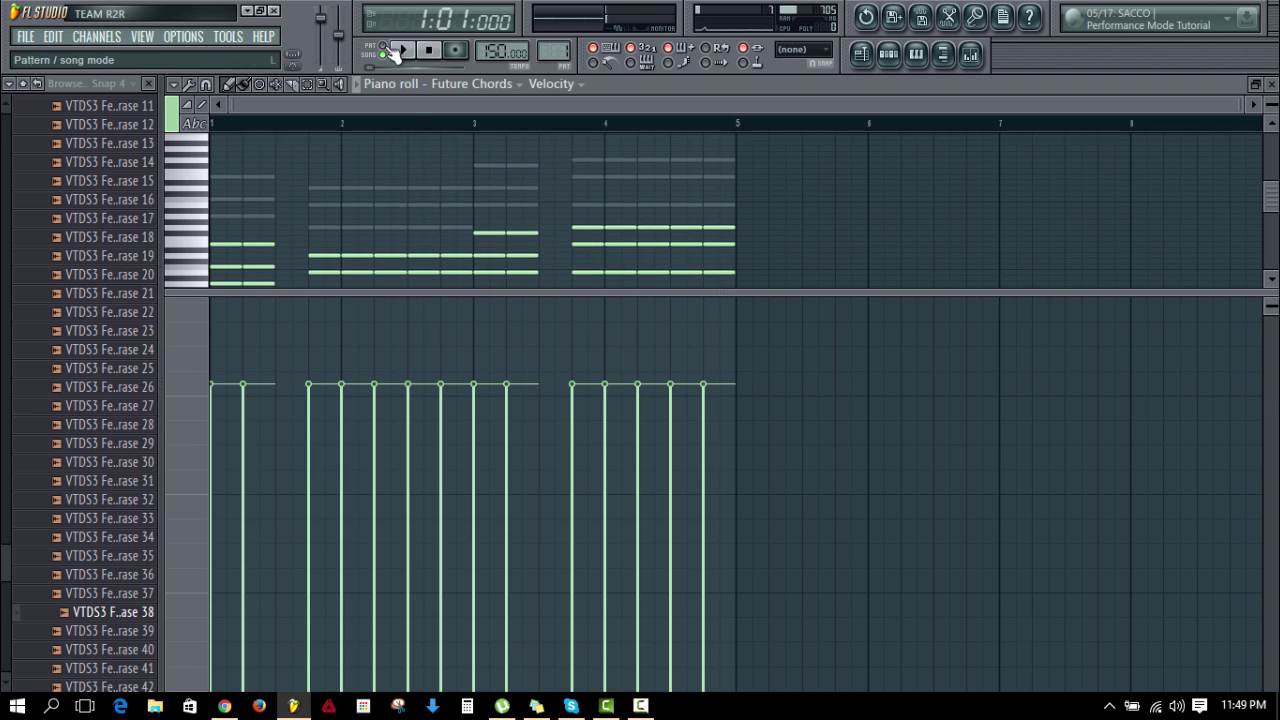
click(387, 48)
key(space)
key(space)
scroll(294, 206, up, 1)
click(184, 217)
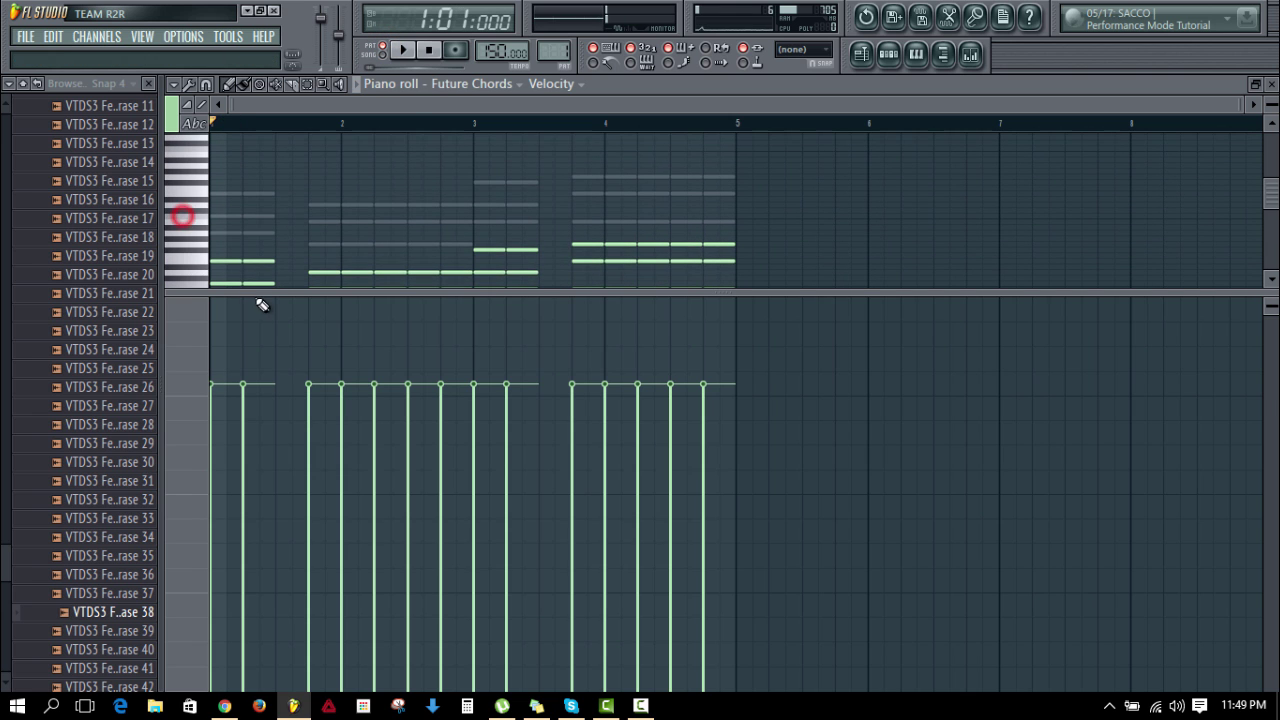
drag(254, 292, 252, 483)
scroll(250, 284, up, 1)
Step: Preview the keys from A#5 to C6 and place a C6 note at 1:01:000 above the chords
click(189, 257)
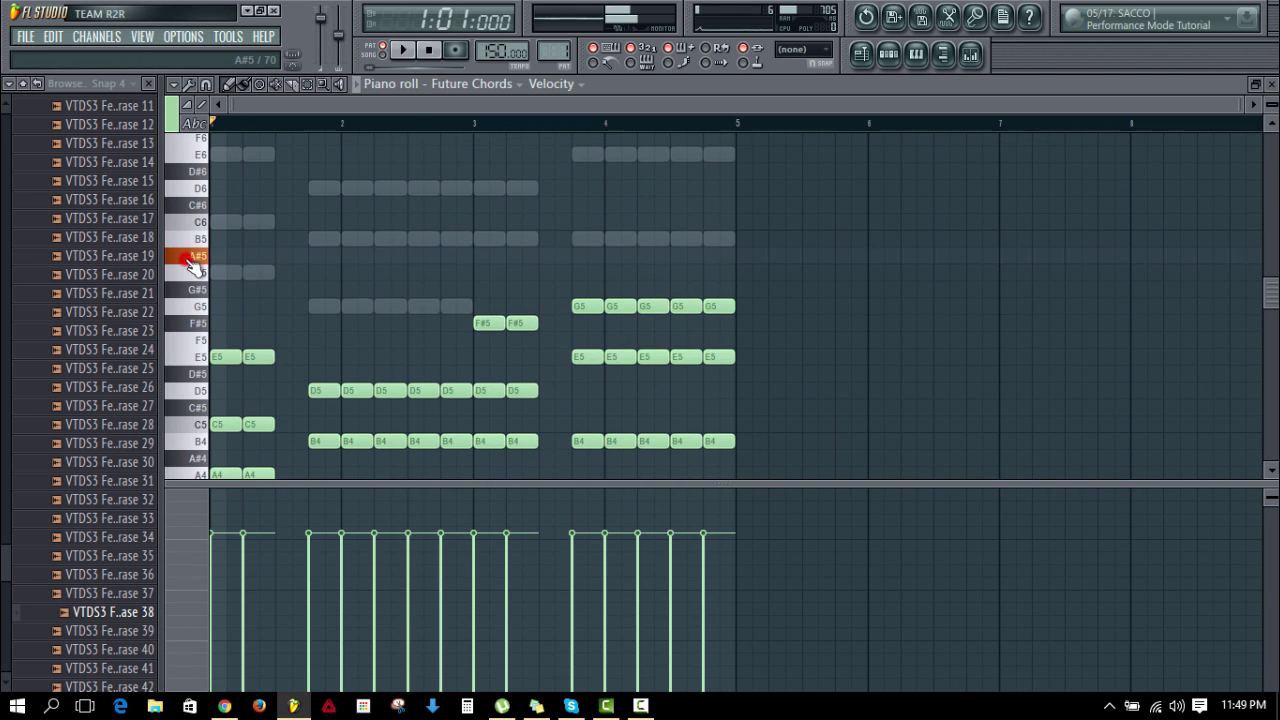
click(189, 238)
click(190, 222)
click(190, 221)
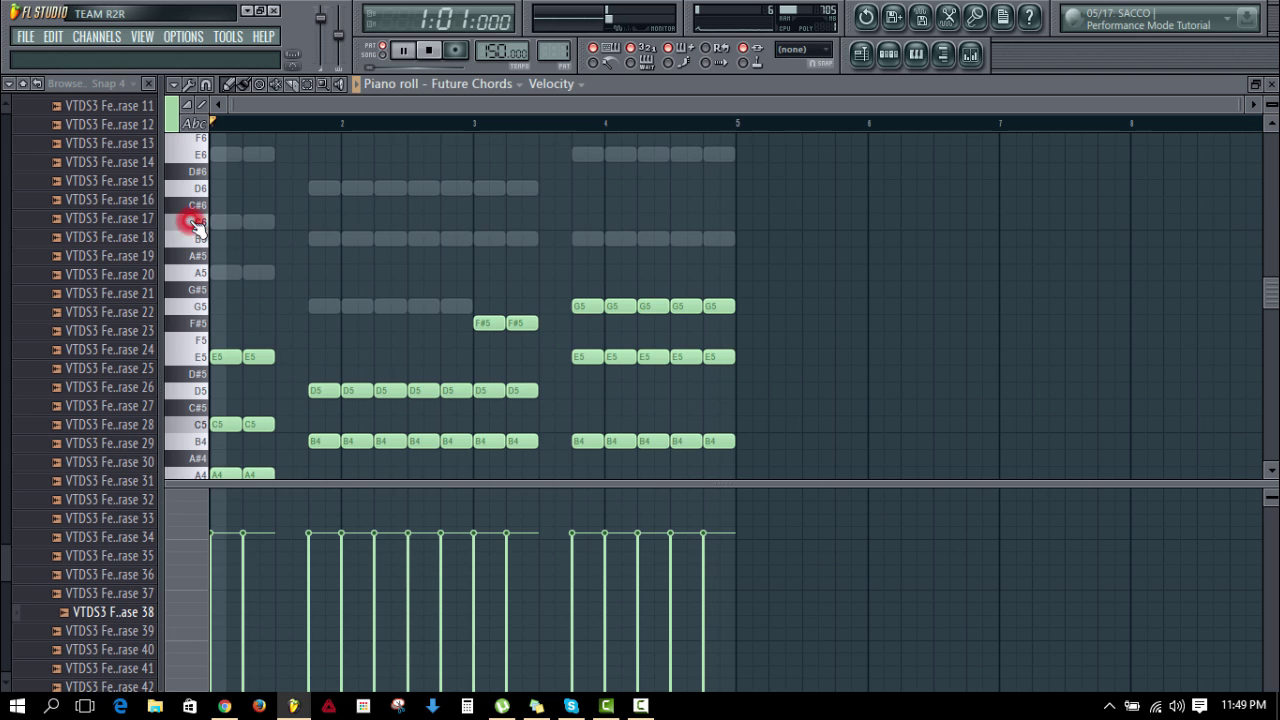
key(space)
key(space)
click(218, 222)
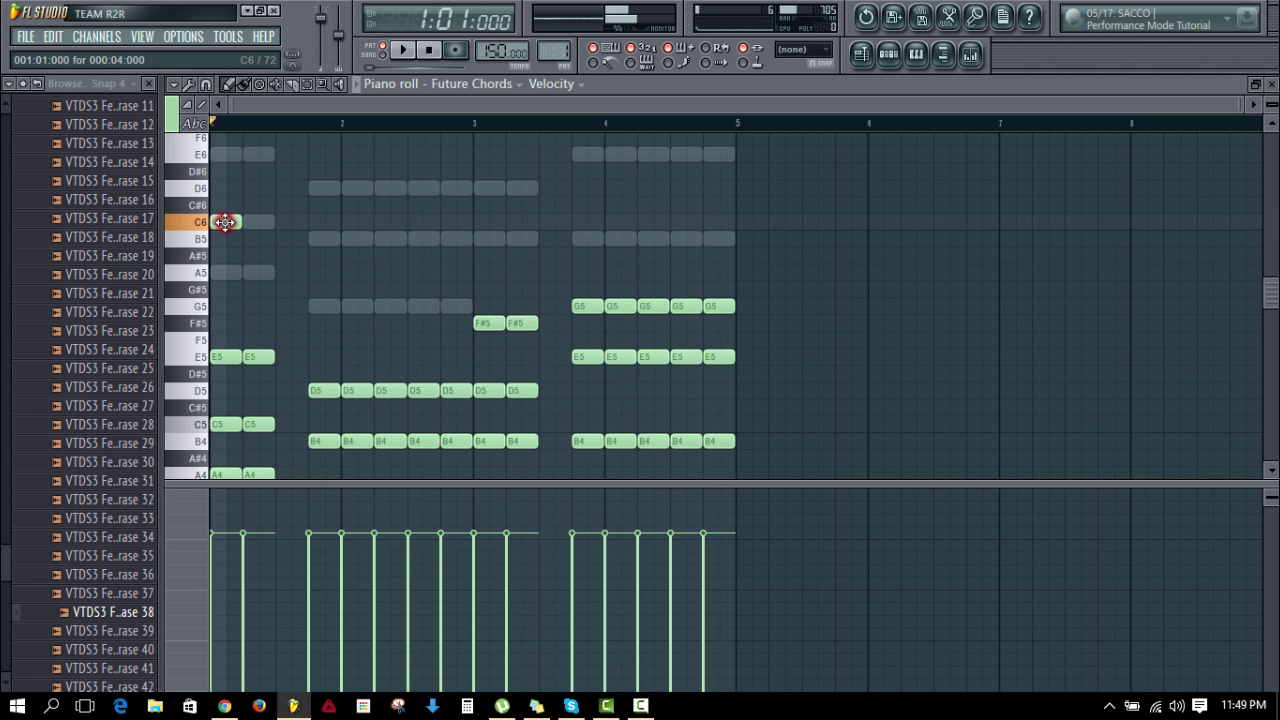
right_click(225, 222)
click(224, 358)
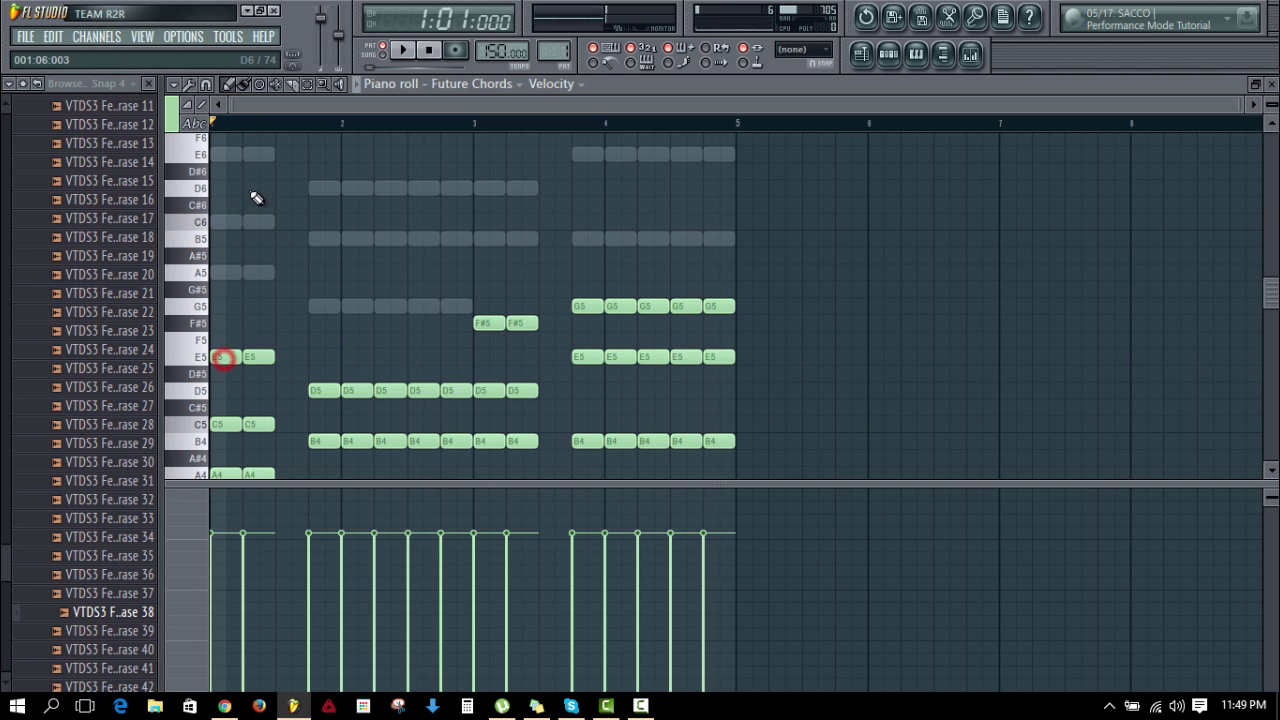
click(220, 222)
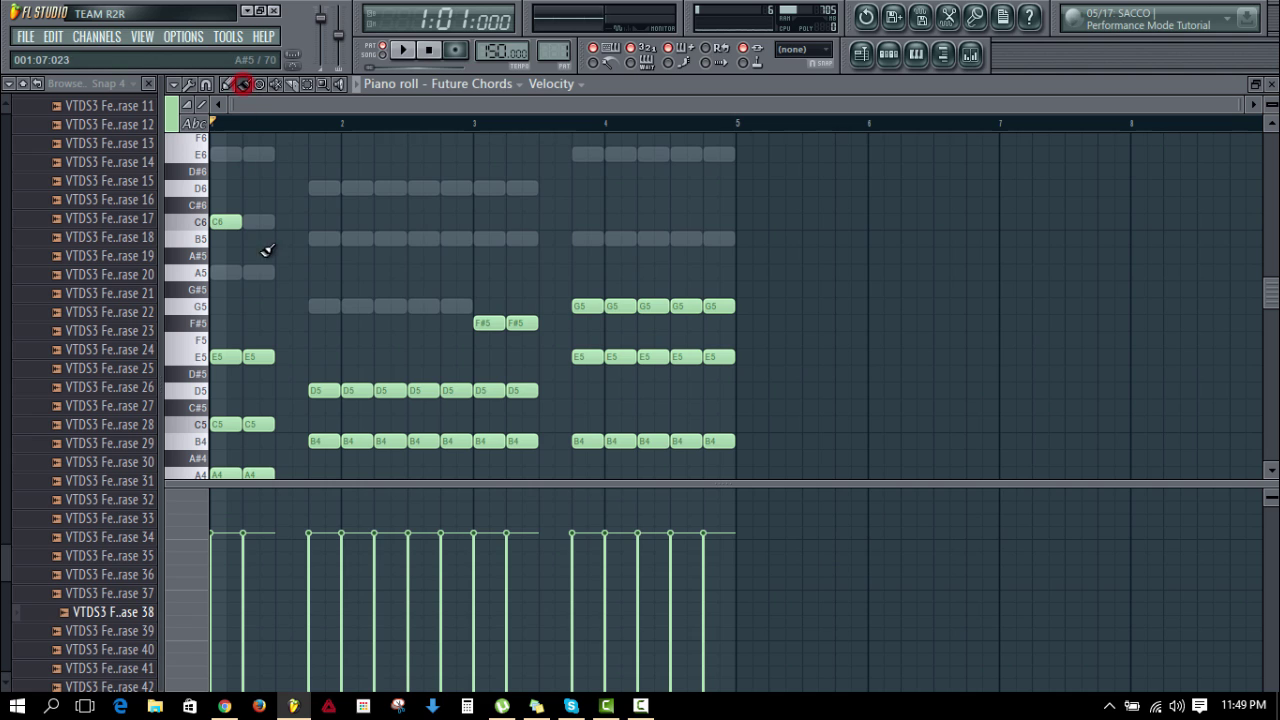
Step: Fill the C6 row with individually placed, back-to-back notes from 1:05:000 to the end of bar 4
drag(252, 224, 704, 228)
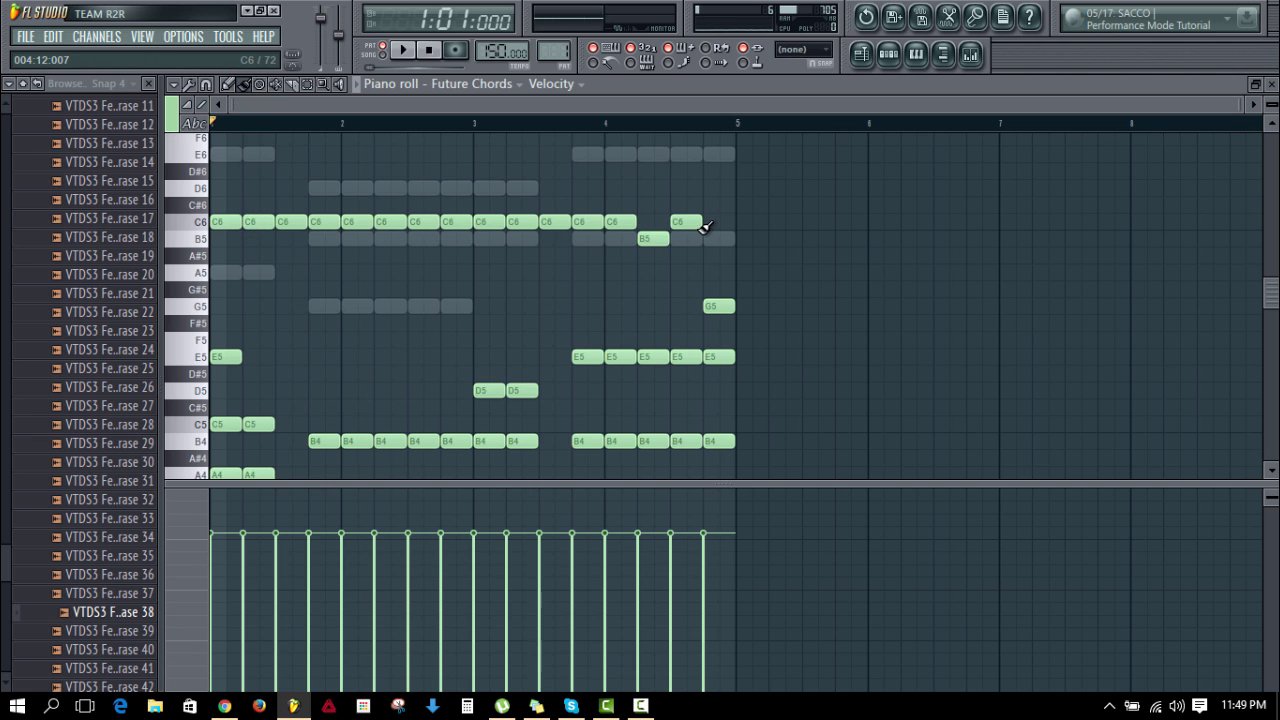
key(ctrl+z)
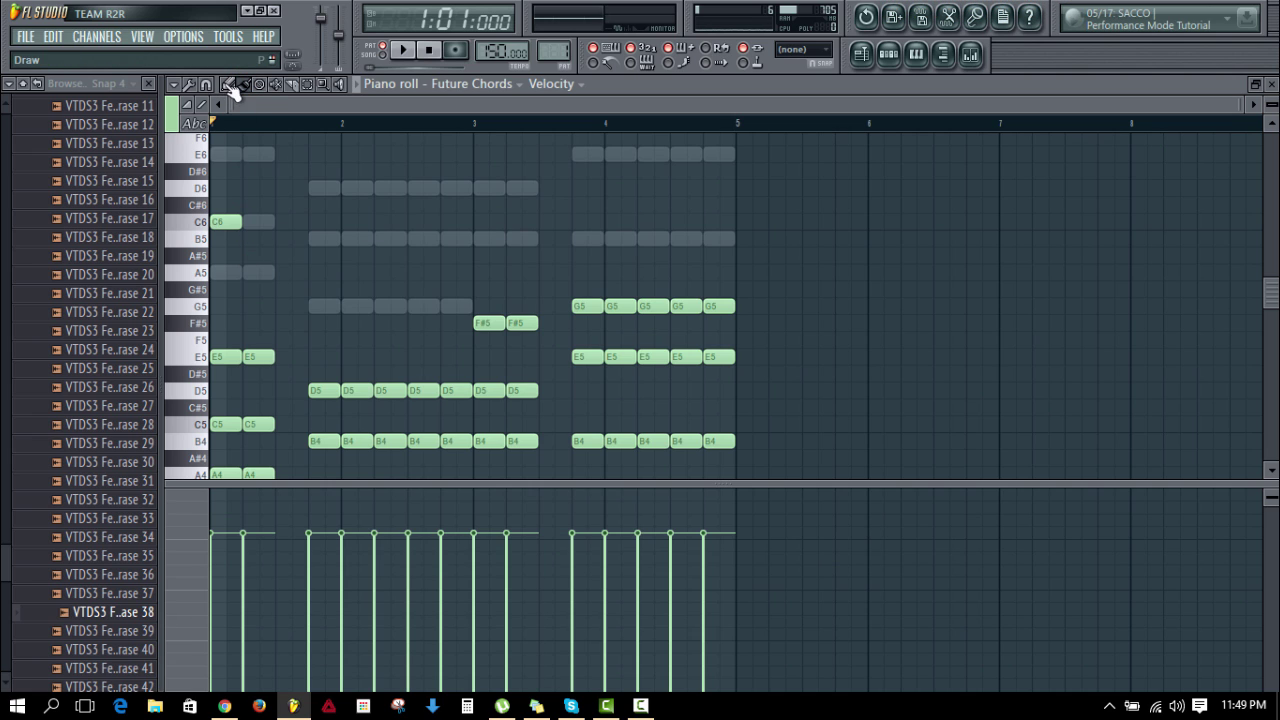
click(250, 222)
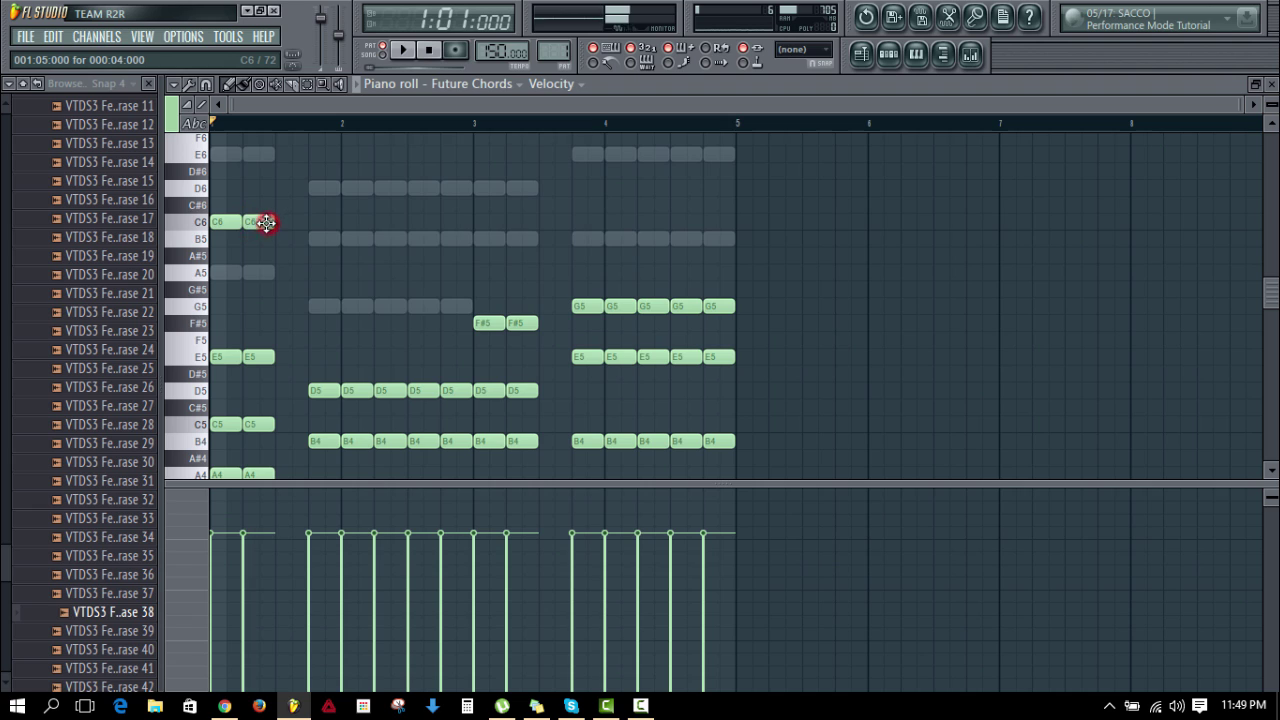
click(277, 222)
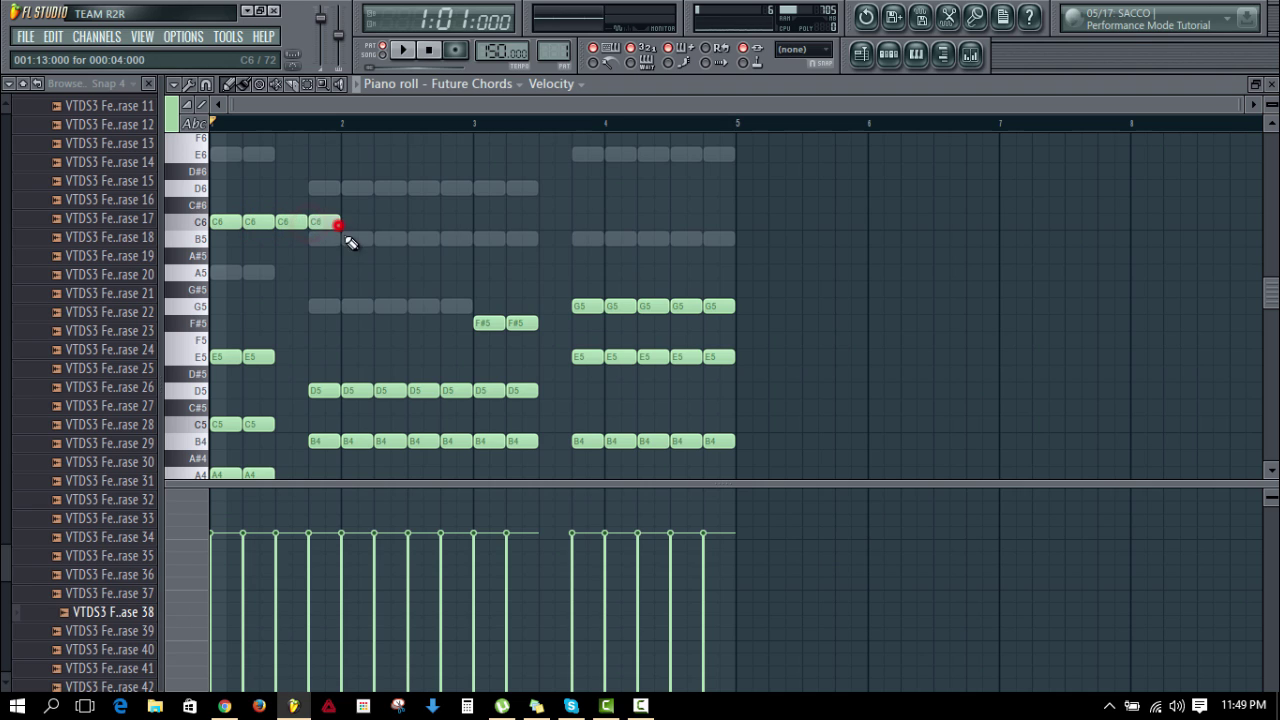
click(343, 222)
click(377, 222)
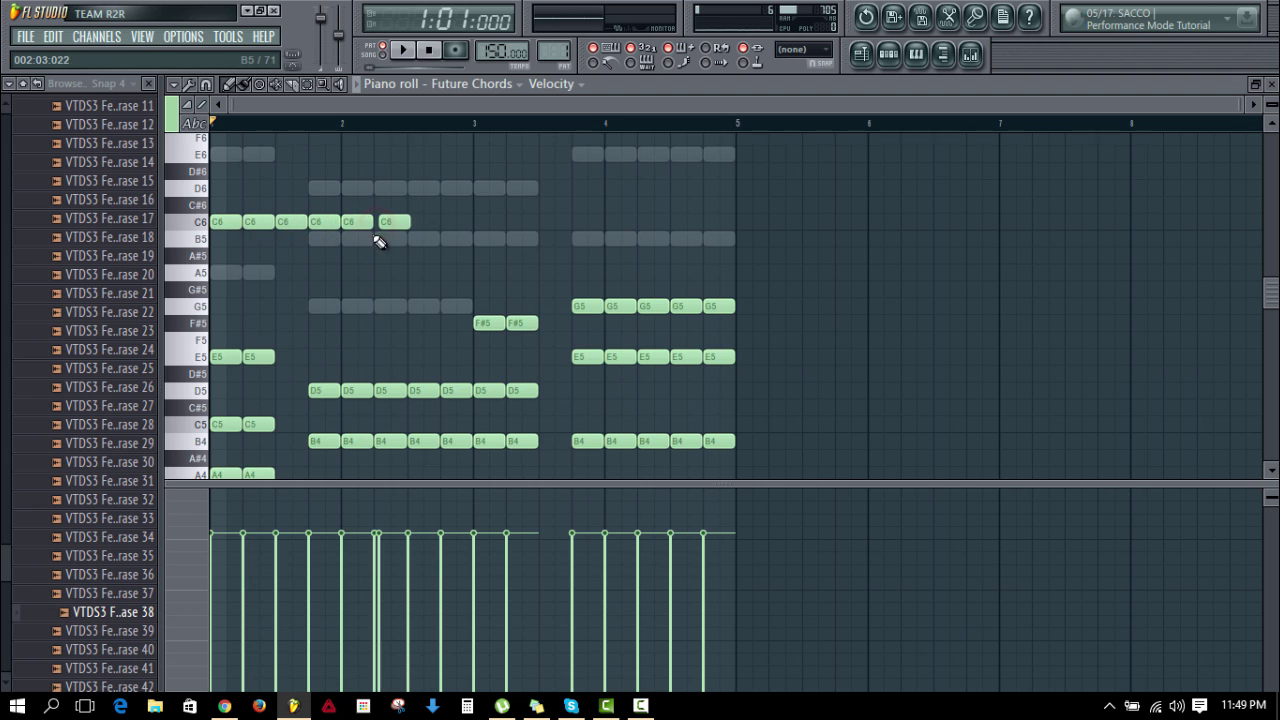
right_click(387, 221)
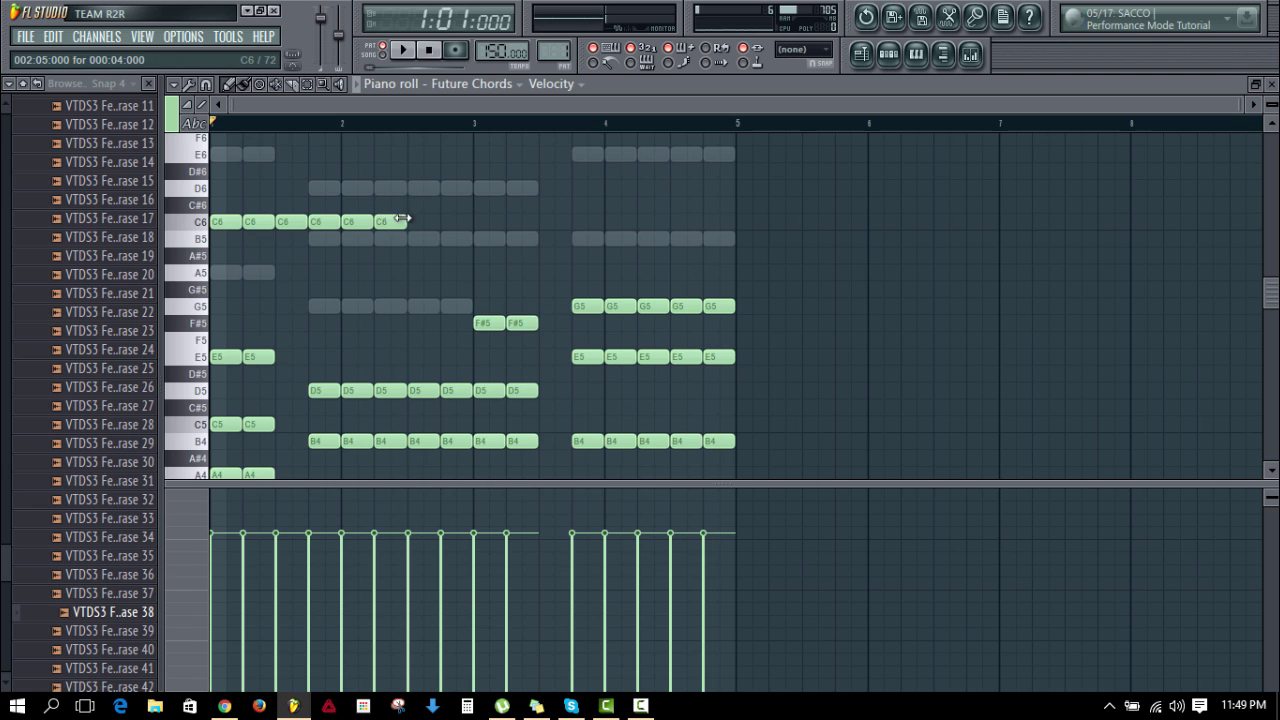
click(418, 222)
click(452, 222)
click(484, 222)
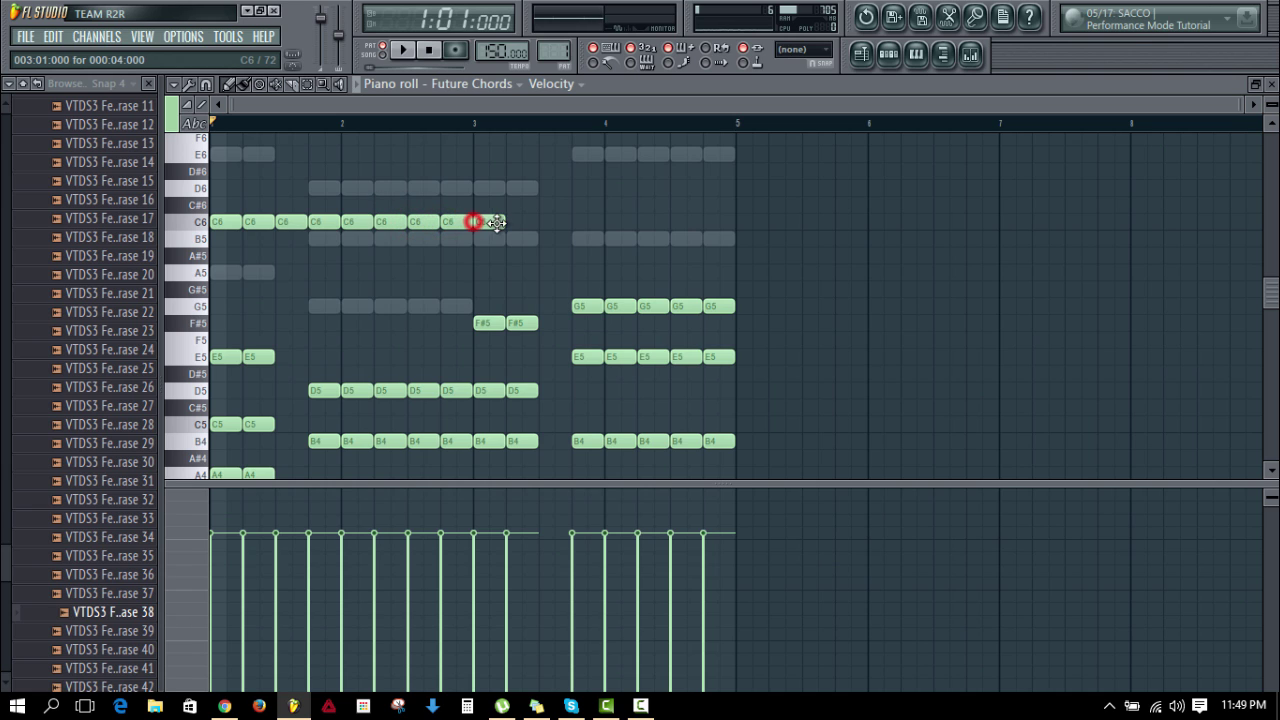
click(510, 222)
click(545, 222)
click(575, 222)
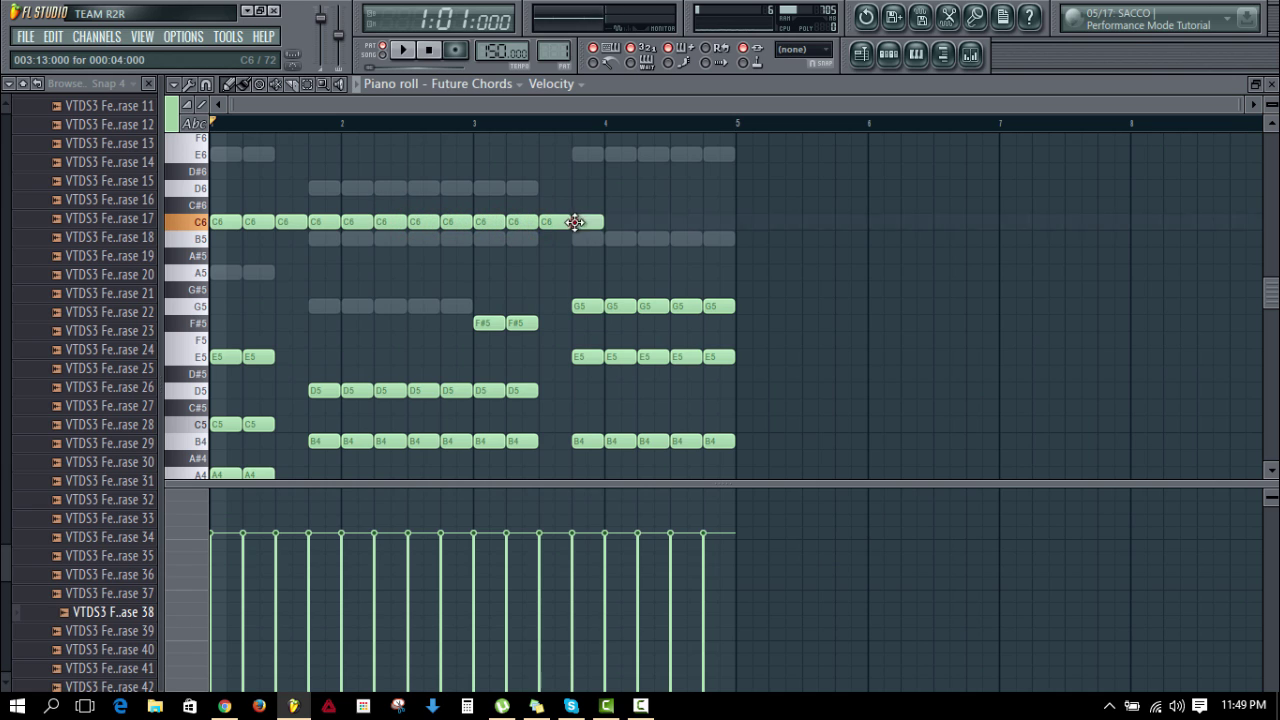
click(645, 222)
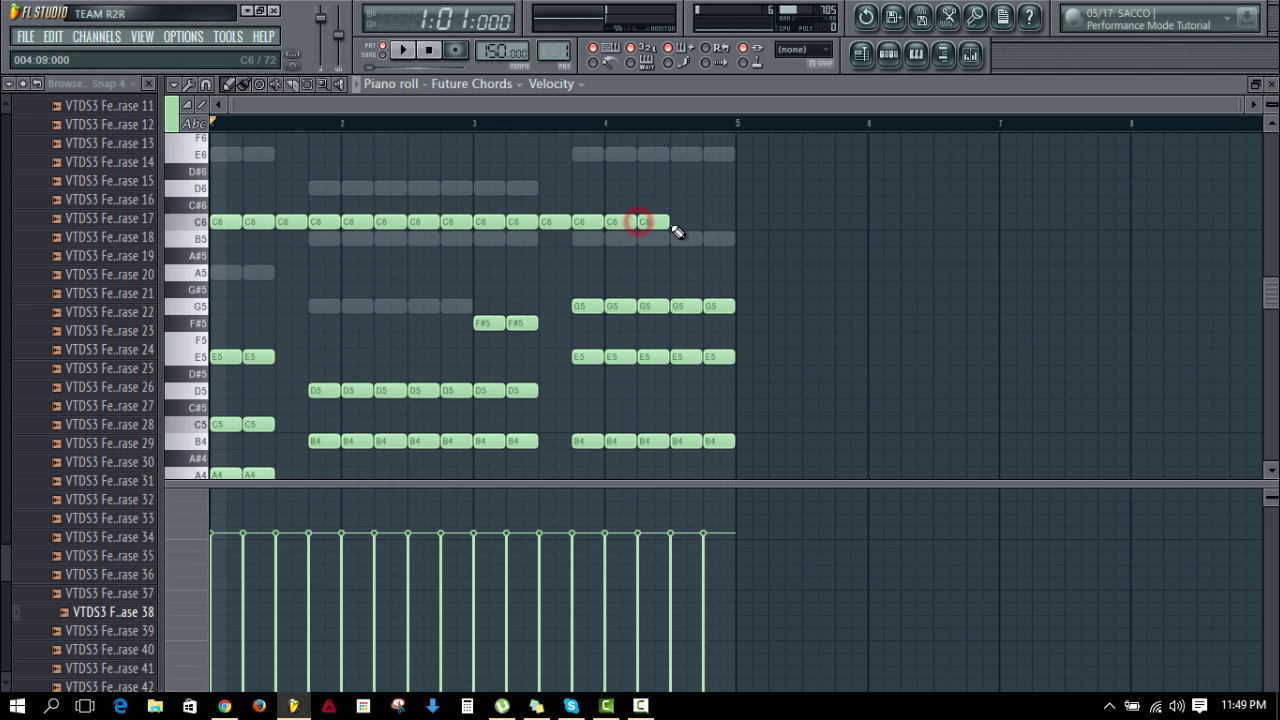
click(672, 222)
click(705, 222)
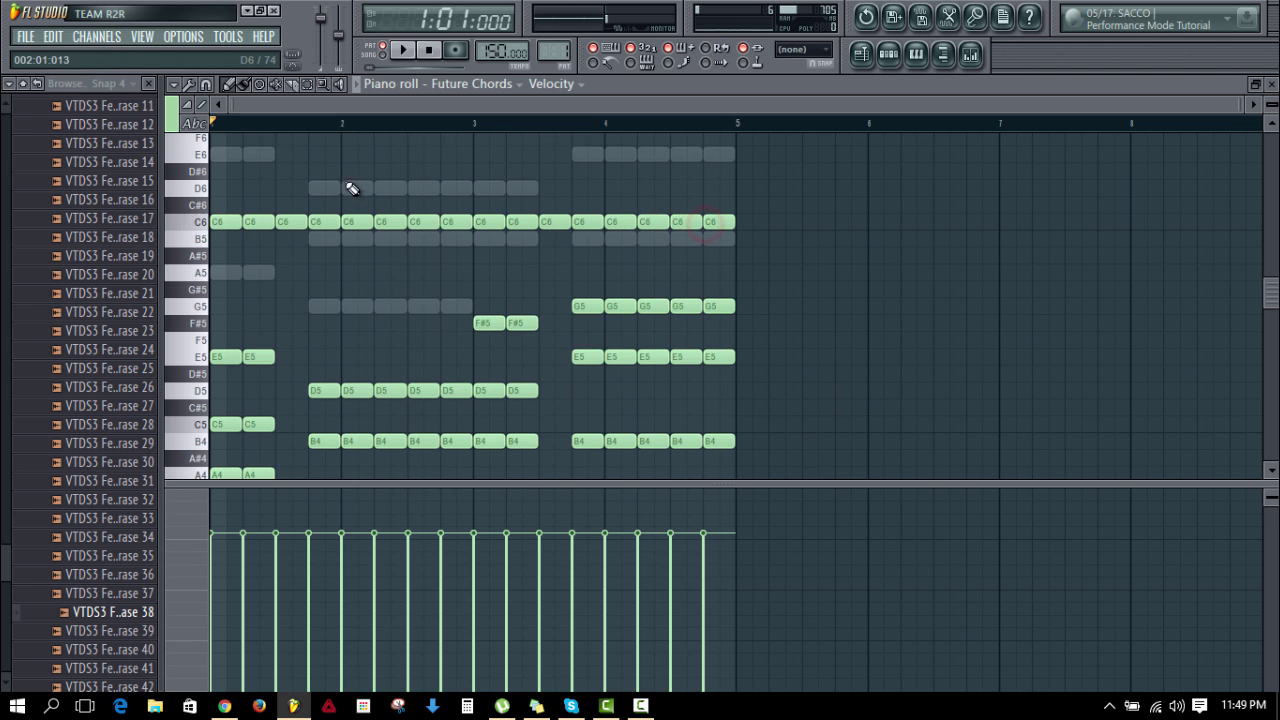
Step: Select the whole row of C6 notes and play the pattern to hear them over the chords
click(190, 222)
key(space)
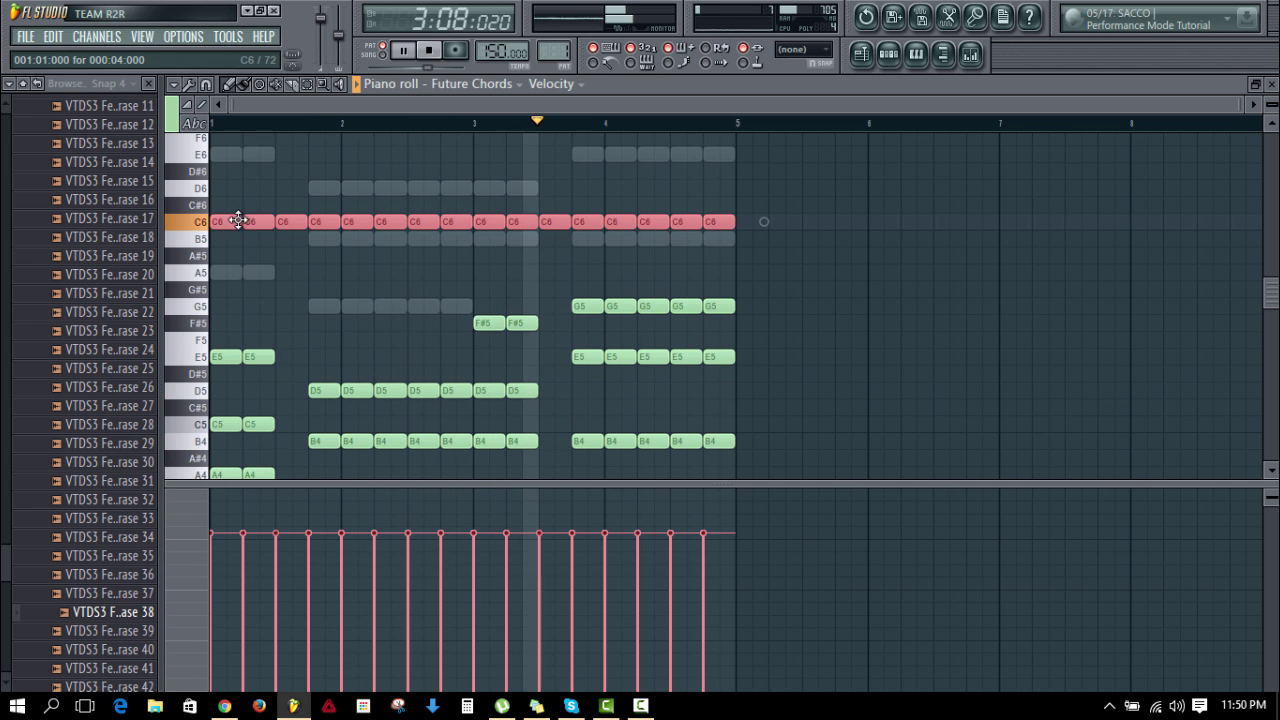
key(space)
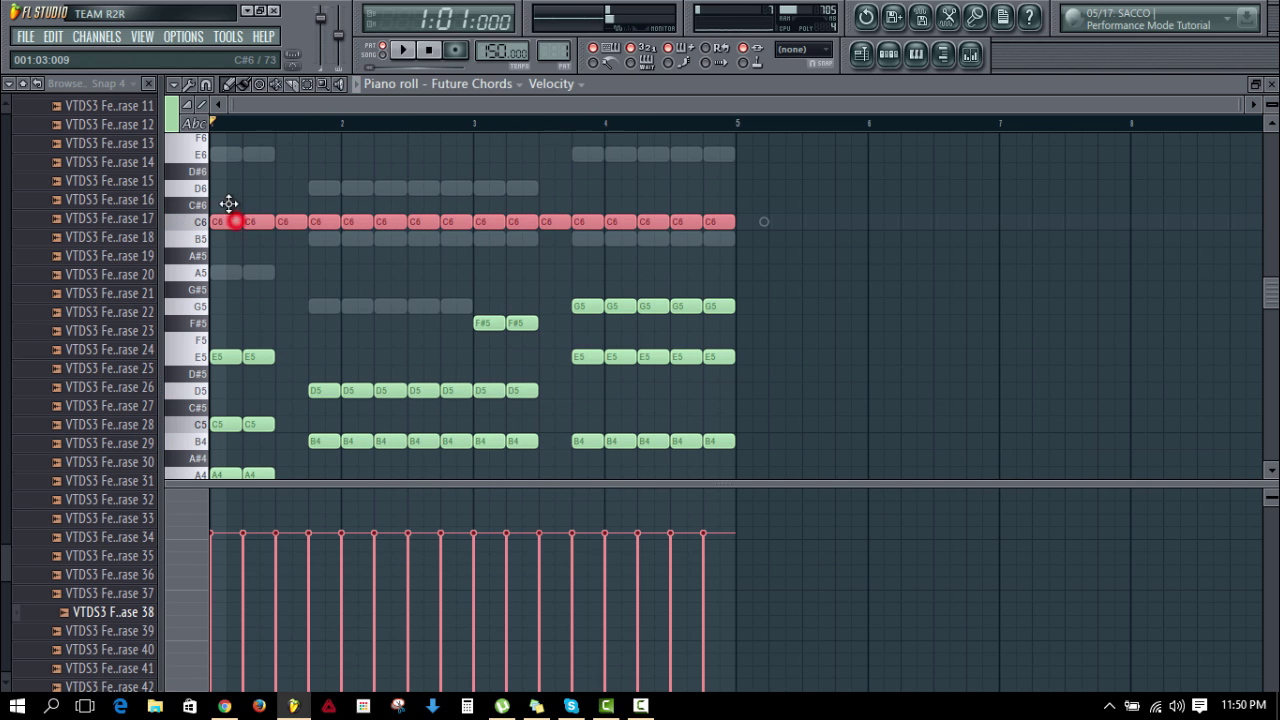
Step: Move the selected row of notes down to B5 and preview the B5, A#5 and A5 keys
drag(236, 221, 219, 242)
click(194, 240)
click(190, 257)
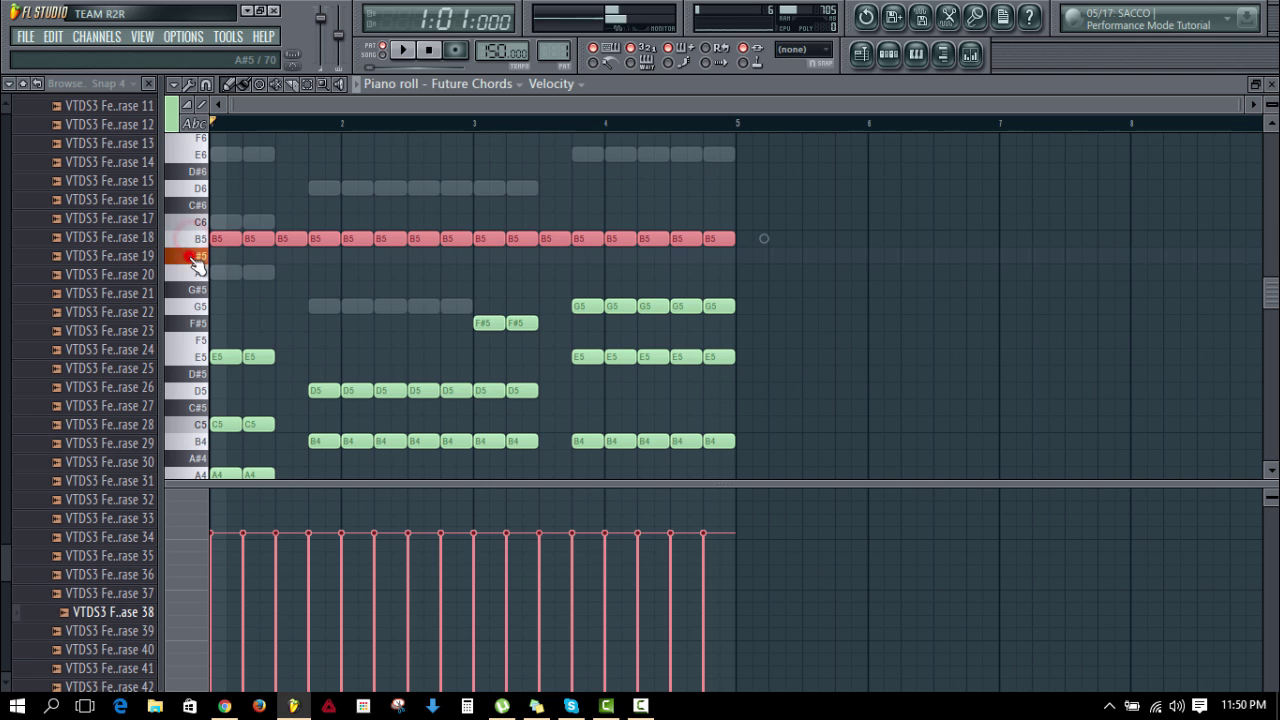
click(190, 275)
Step: Move the selected row of notes up to A6 and play the pattern
scroll(222, 285, up, 2)
drag(229, 293, 177, 255)
key(space)
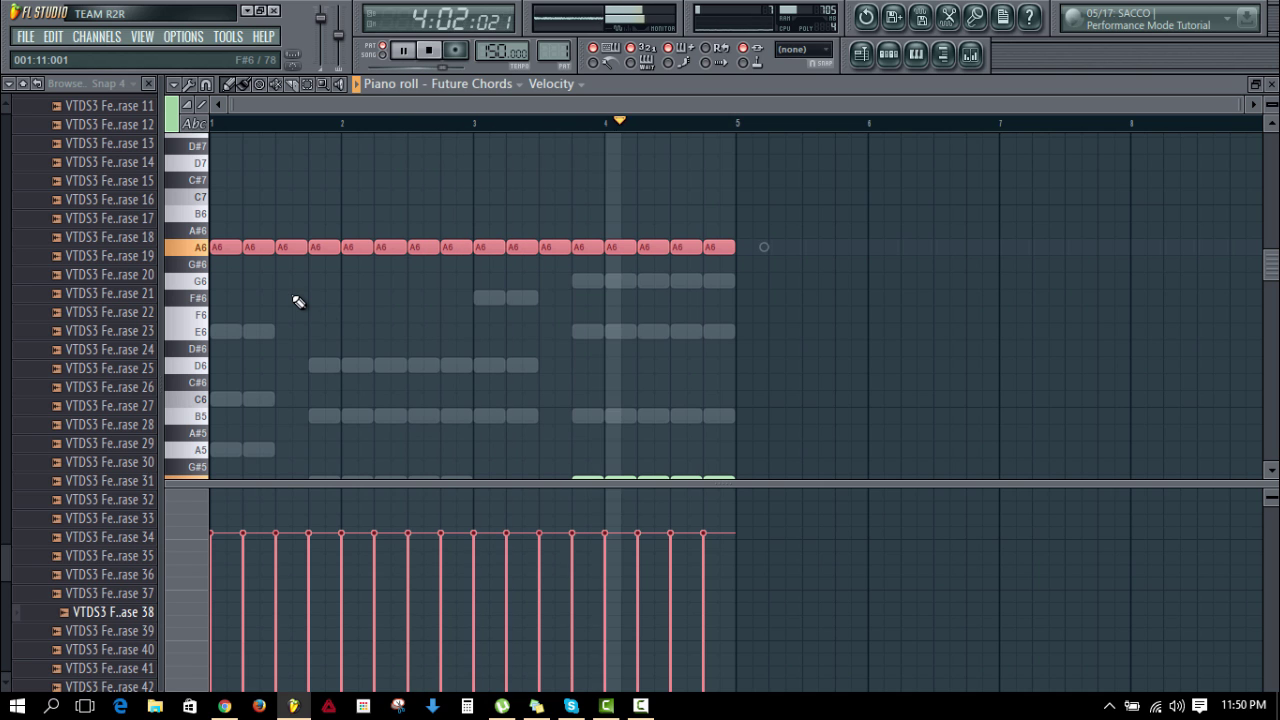
Step: Stop playback, then delete the selected A6 notes from the Future Chords piano roll and close it
key(space)
key(Delete)
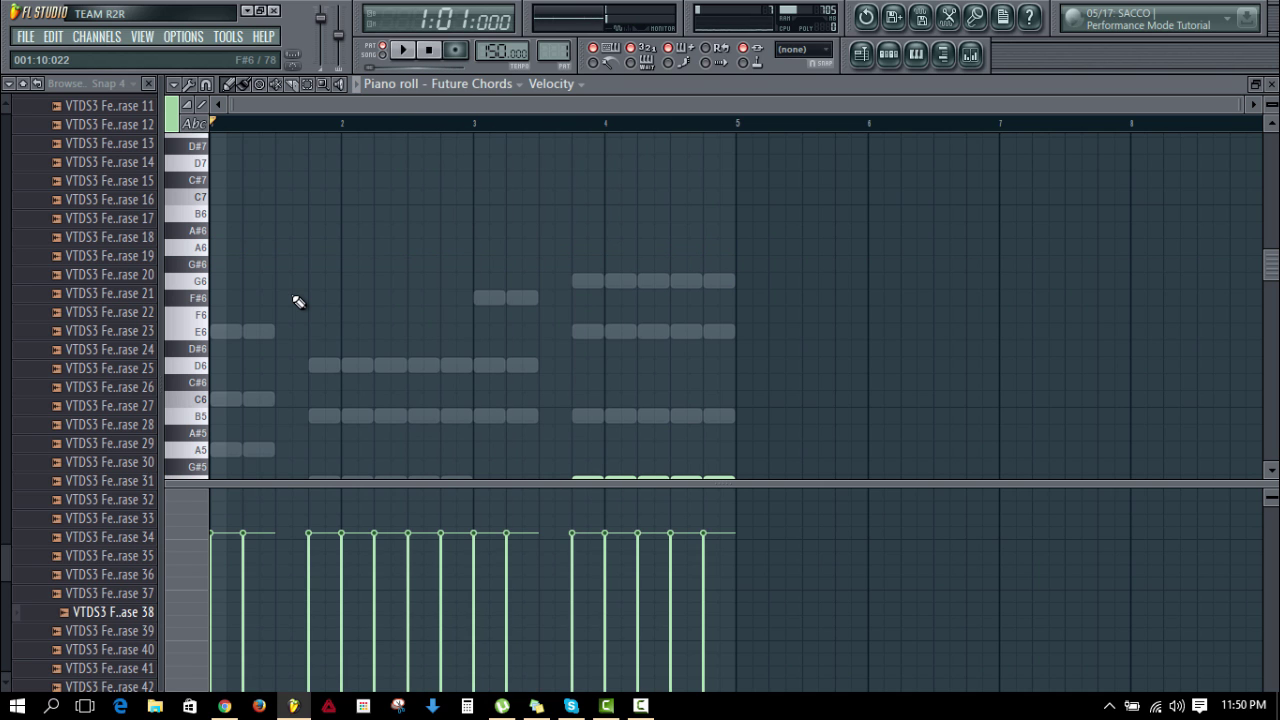
key(Escape)
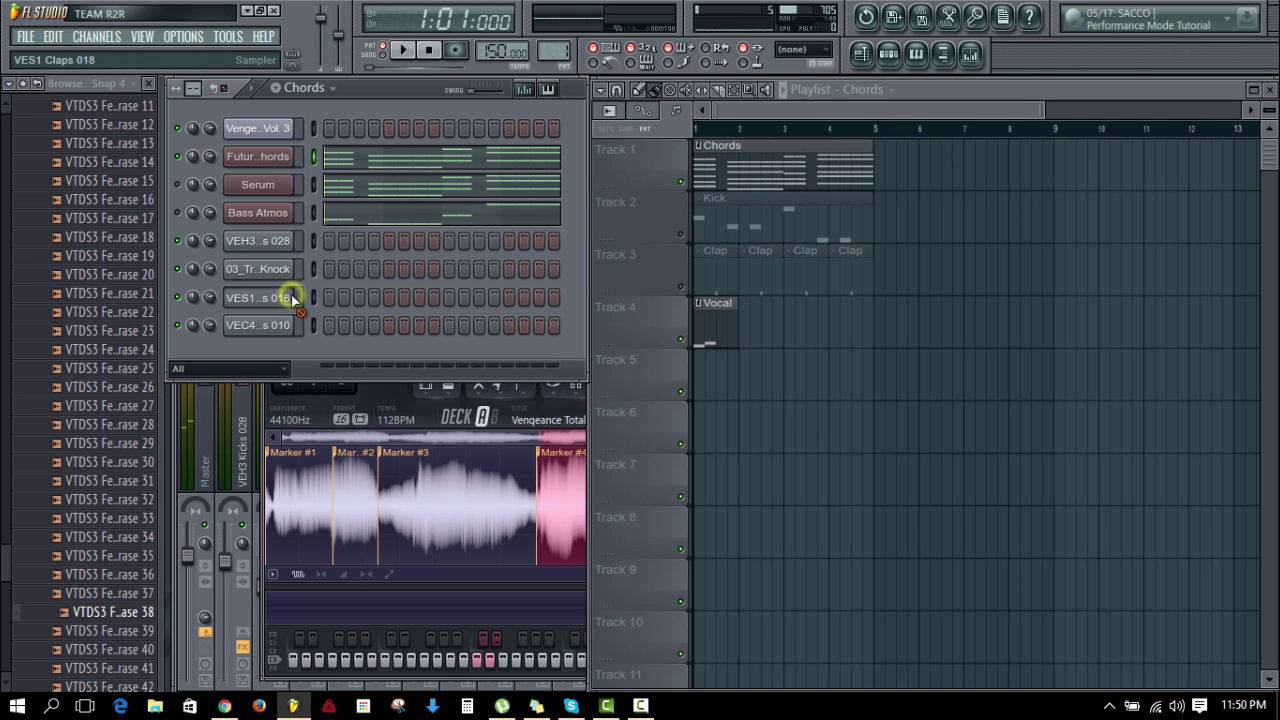
Step: Switch to the Vocal pattern and open the piano roll of the Future Chords channel
click(330, 92)
click(316, 177)
right_click(288, 152)
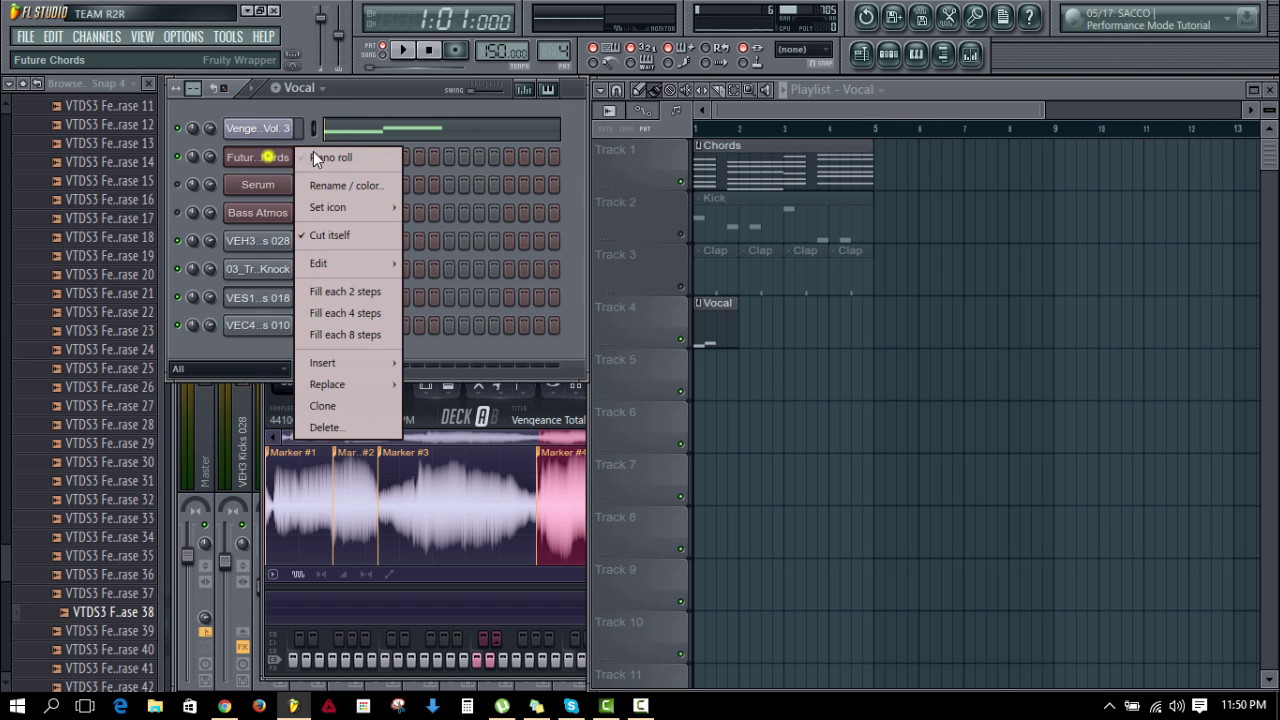
click(313, 151)
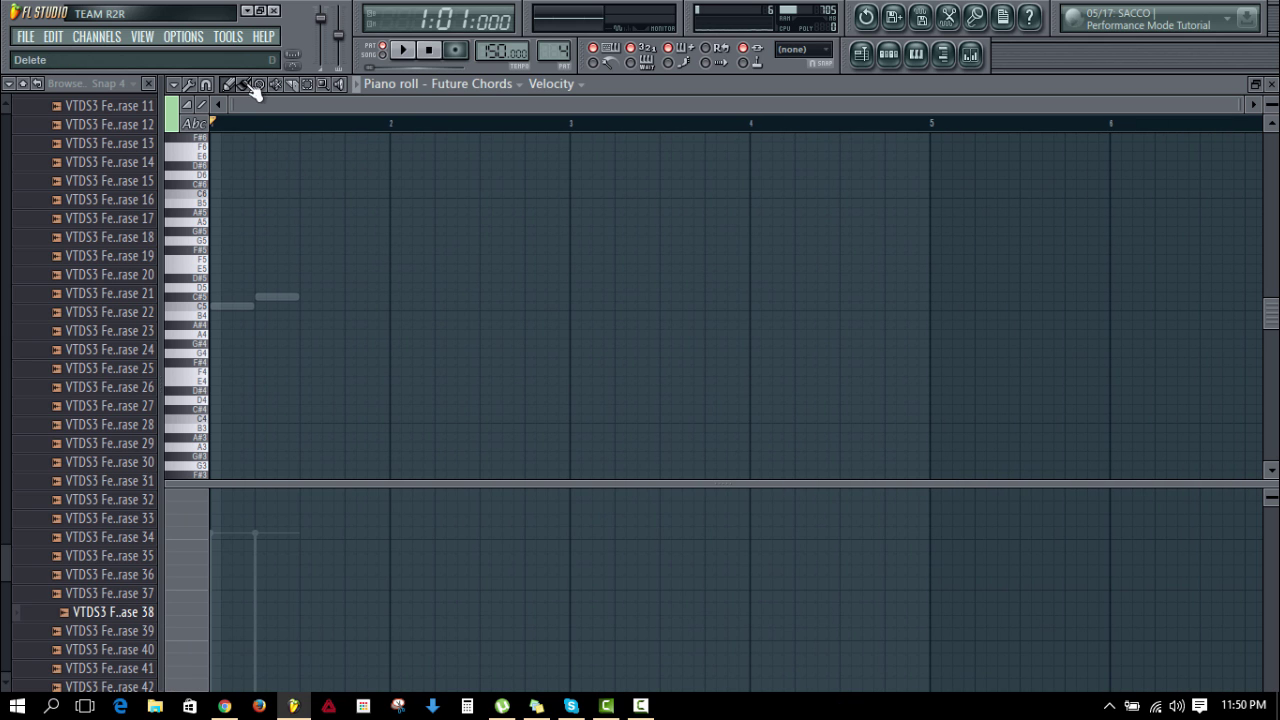
Step: Paint a continuous row of A5 notes across bars 1 to 4, then play the Vocal pattern
mouse_move(218, 220)
mouse_down()
mouse_move(634, 231)
mouse_move(477, 222)
mouse_up()
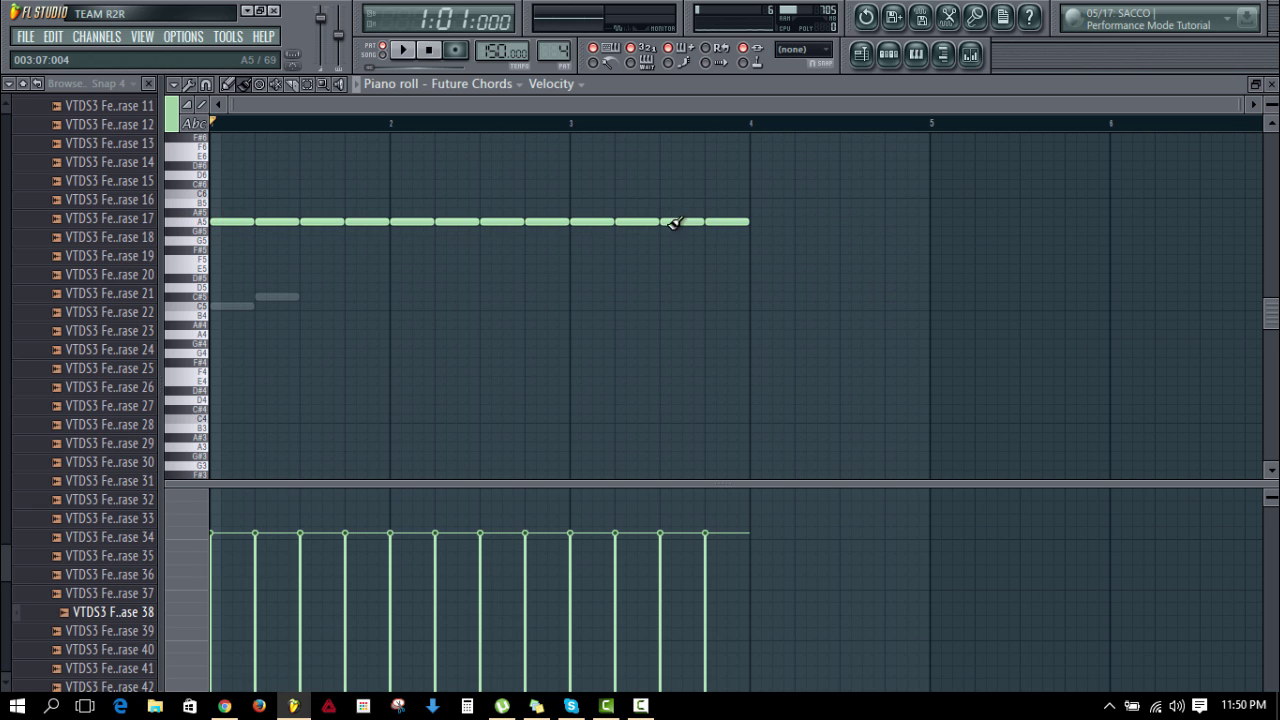
drag(674, 222, 907, 218)
key(Escape)
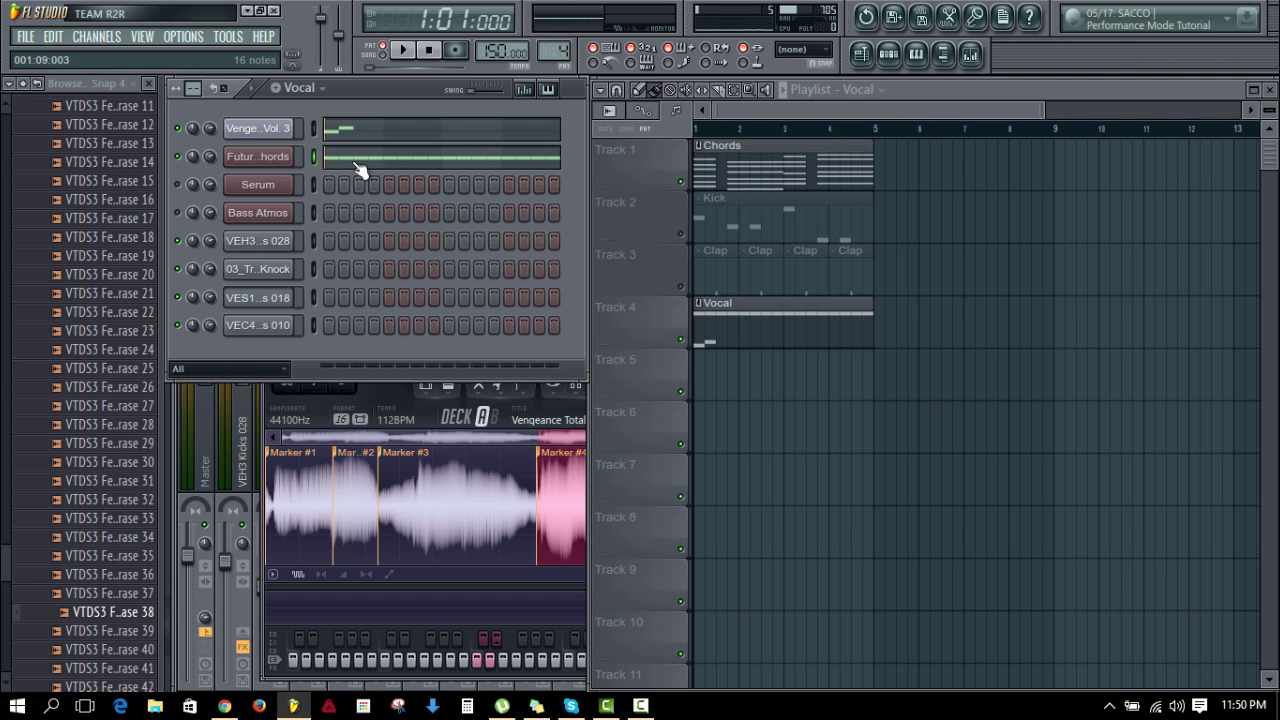
click(398, 50)
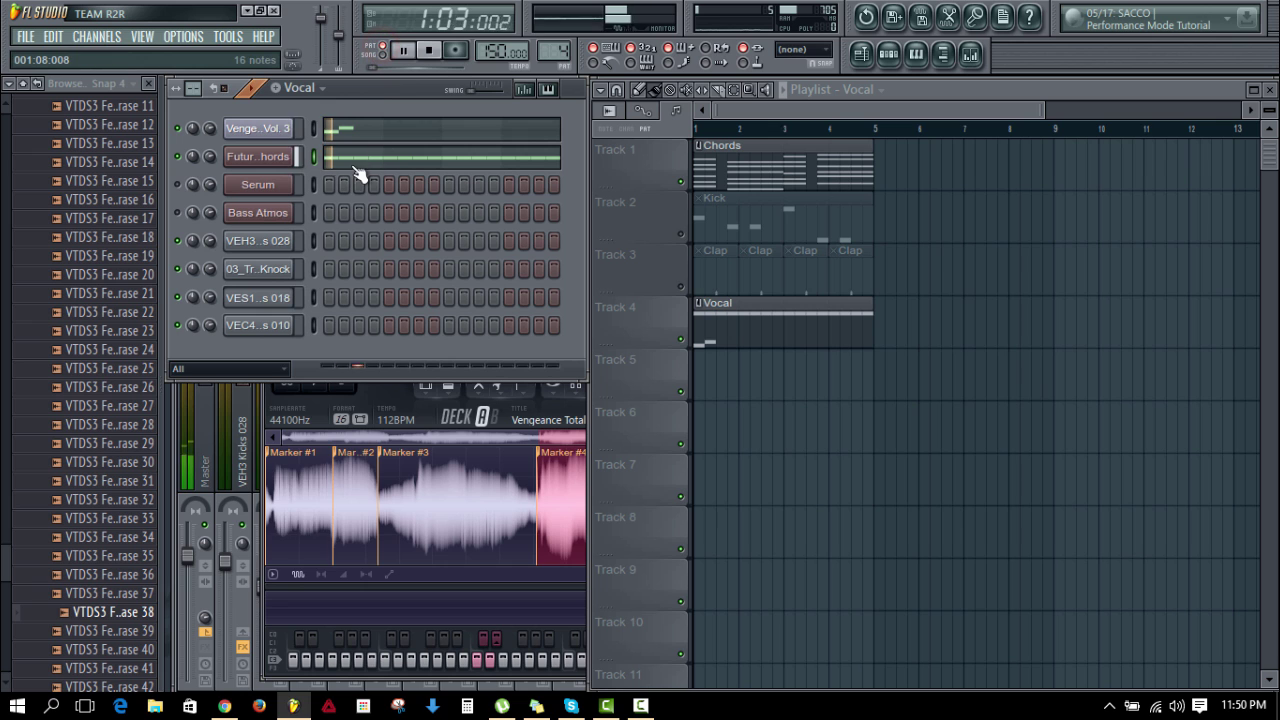
Step: Open the Vengeance Total Dance Sounds Vol. 3 piano roll and switch its event lane to Fine pitch
click(357, 132)
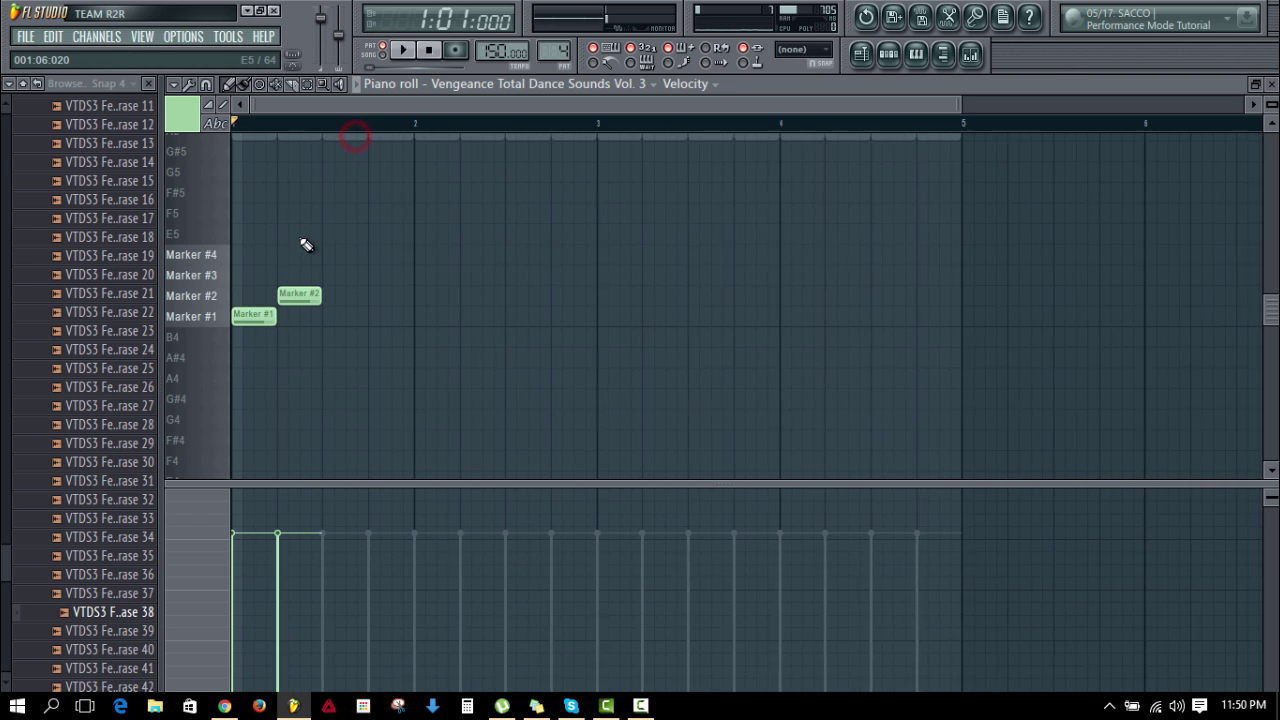
click(297, 292)
click(175, 84)
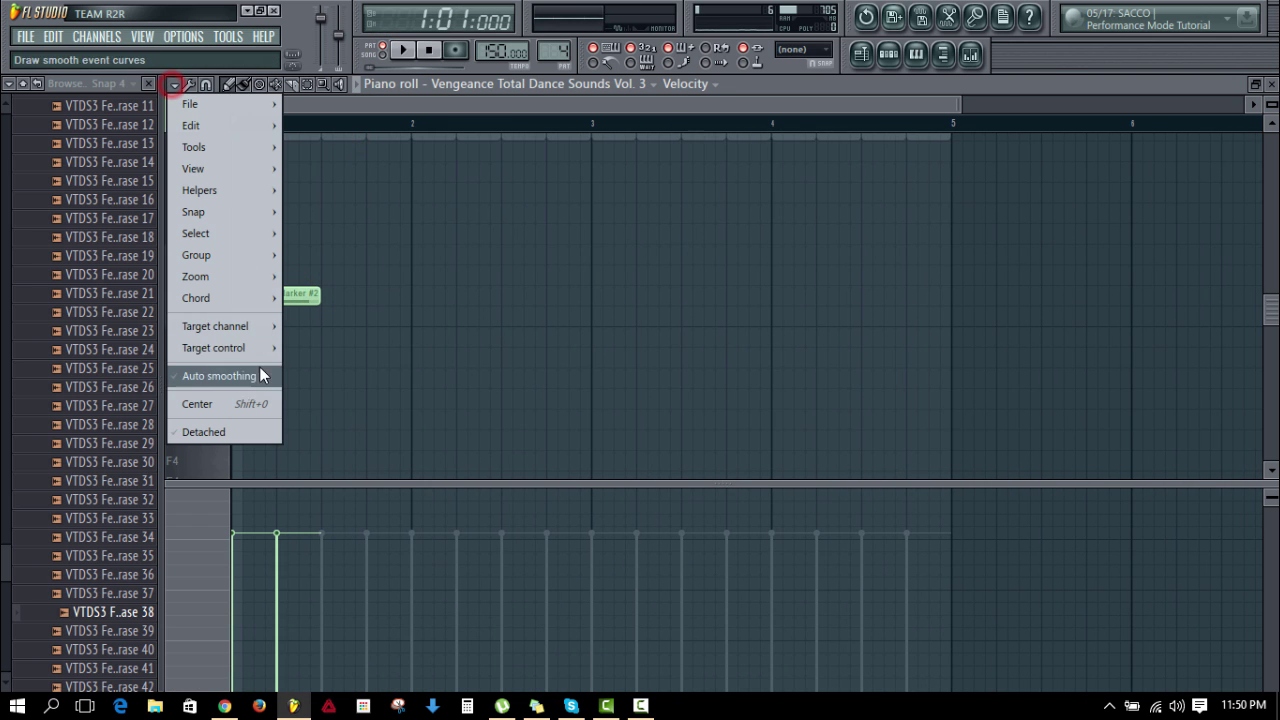
mouse_move(254, 350)
click(358, 480)
Step: Enlarge the event lane and set the Marker #2 note's fine pitch to +100 cents
drag(334, 490, 337, 400)
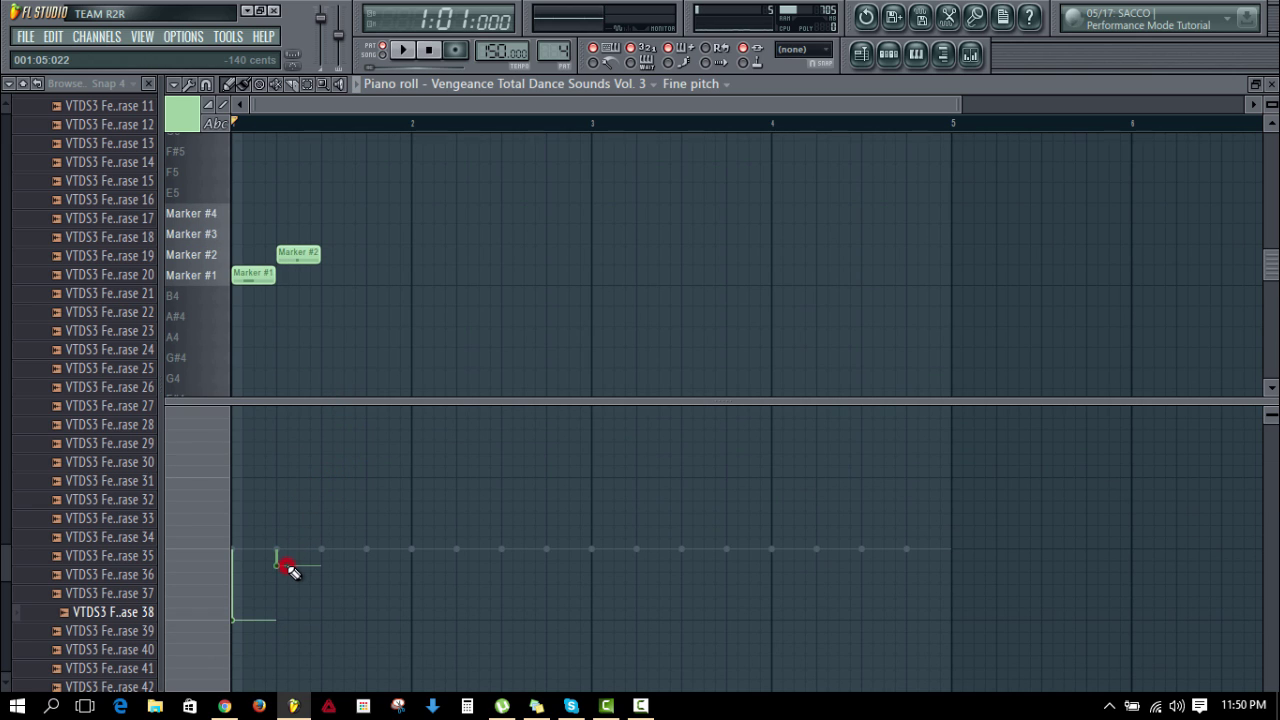
click(299, 251)
mouse_move(340, 401)
mouse_down()
mouse_move(315, 609)
mouse_move(297, 334)
mouse_move(282, 289)
mouse_move(282, 310)
mouse_up()
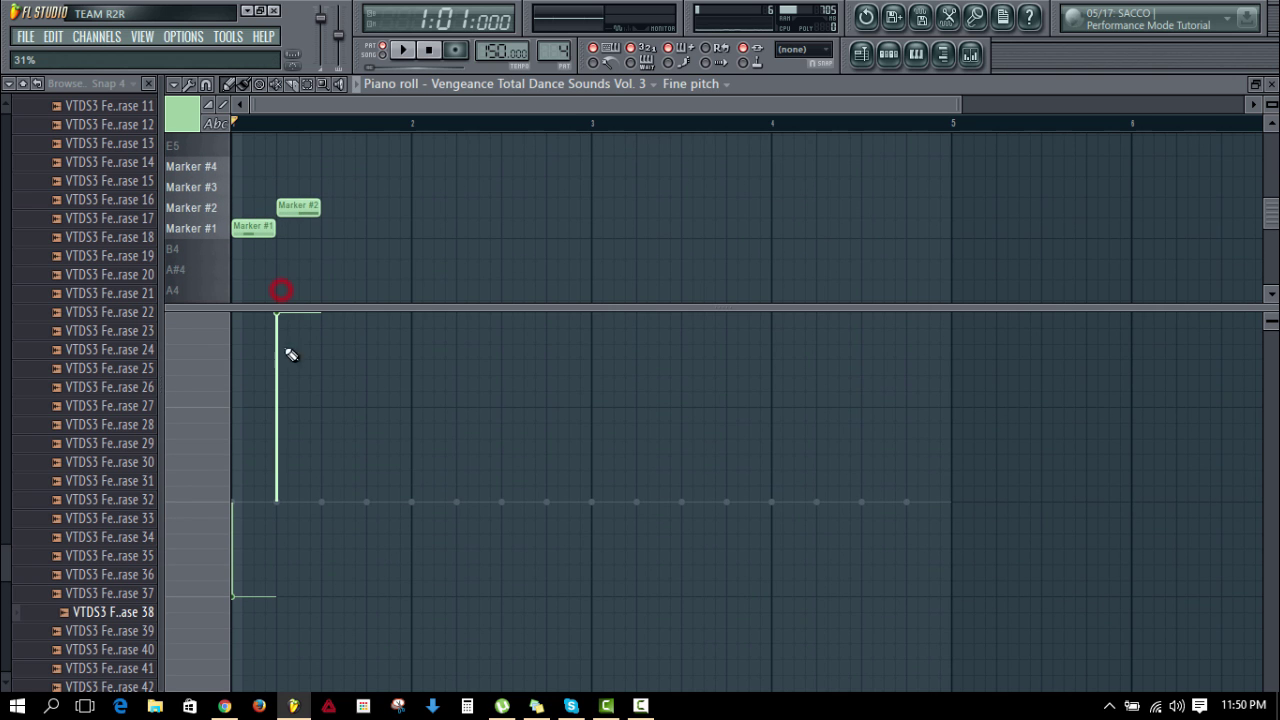
click(283, 406)
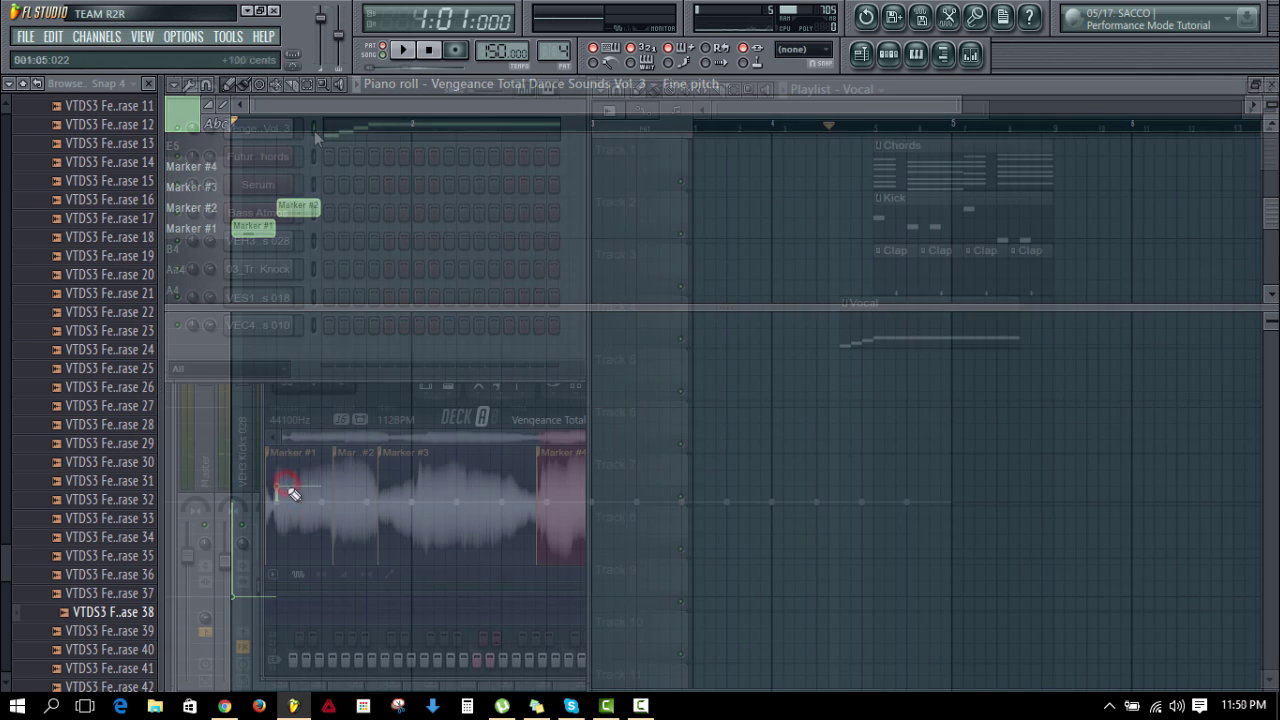
Step: Reopen the vocal slices' piano roll, show Fine pitch in the event lane and give the note area more height
click(330, 131)
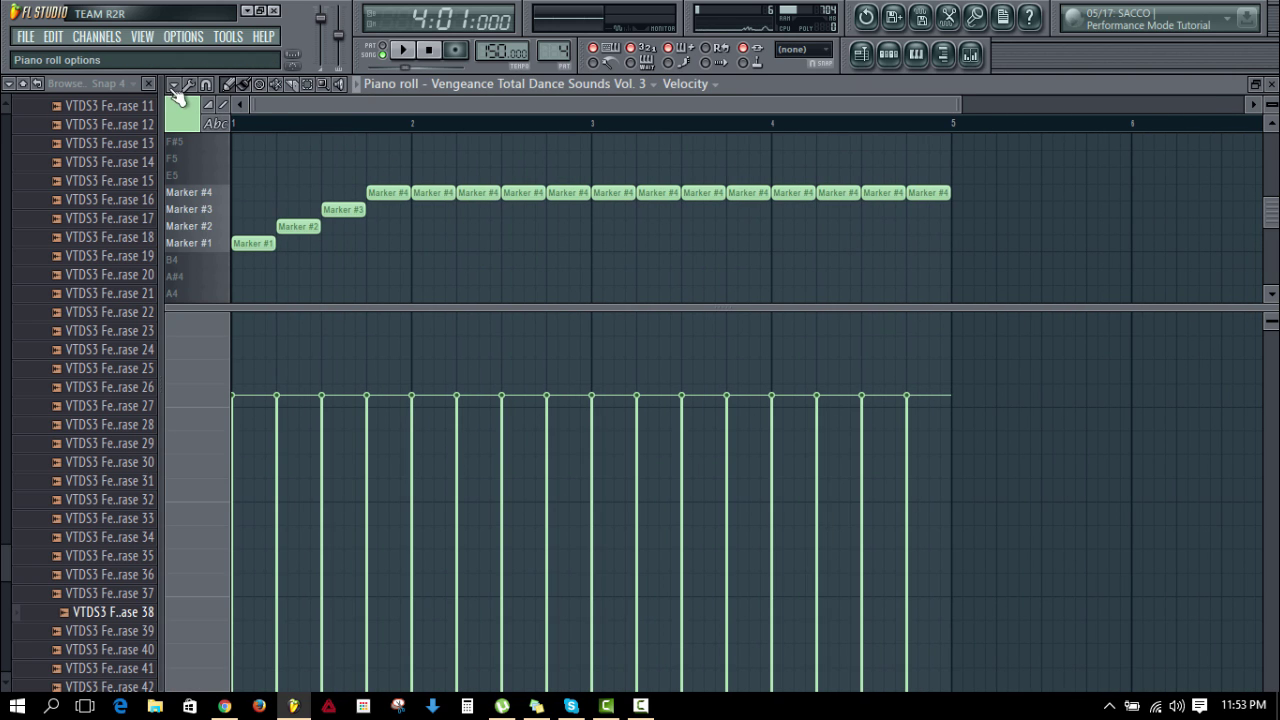
click(175, 90)
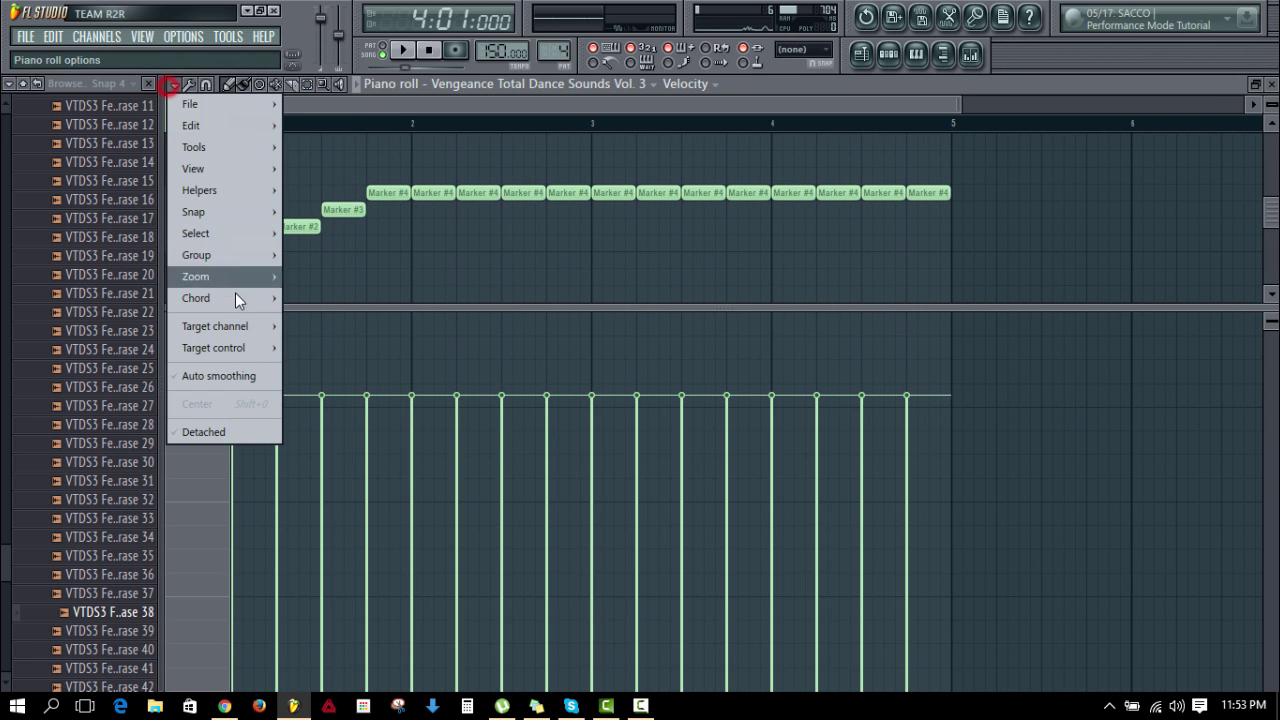
mouse_move(240, 348)
click(375, 476)
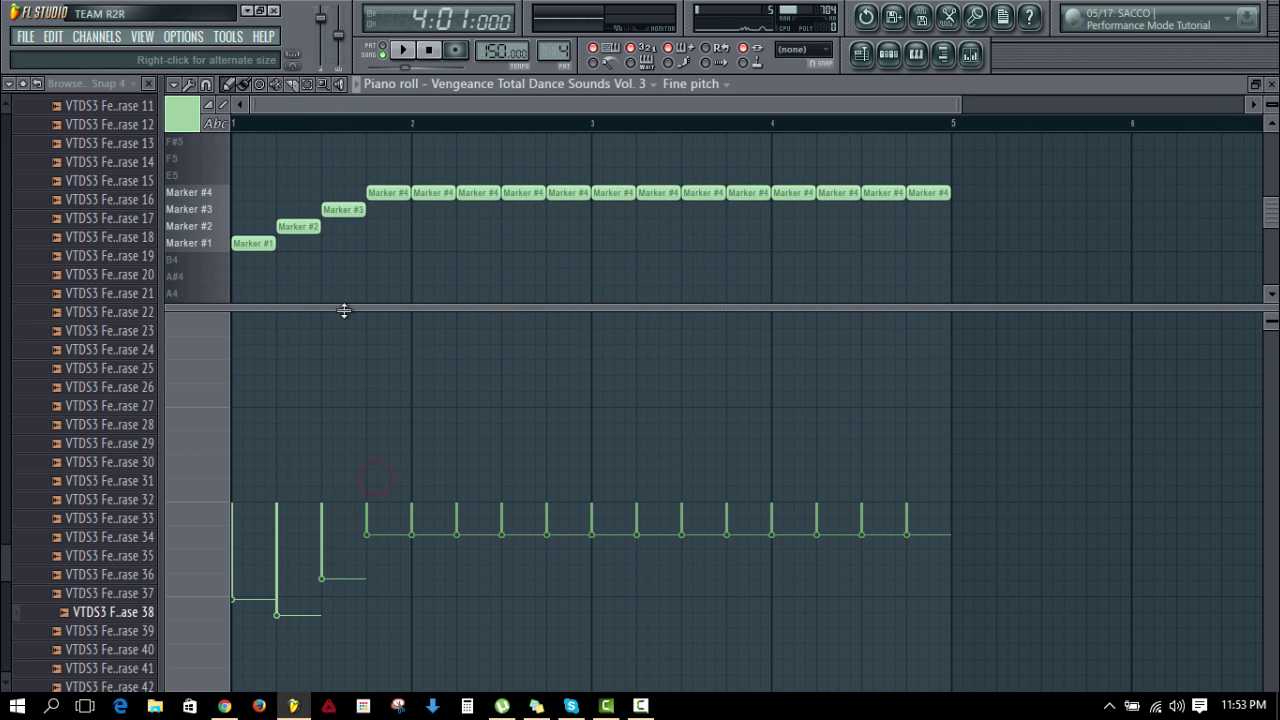
drag(343, 305, 336, 346)
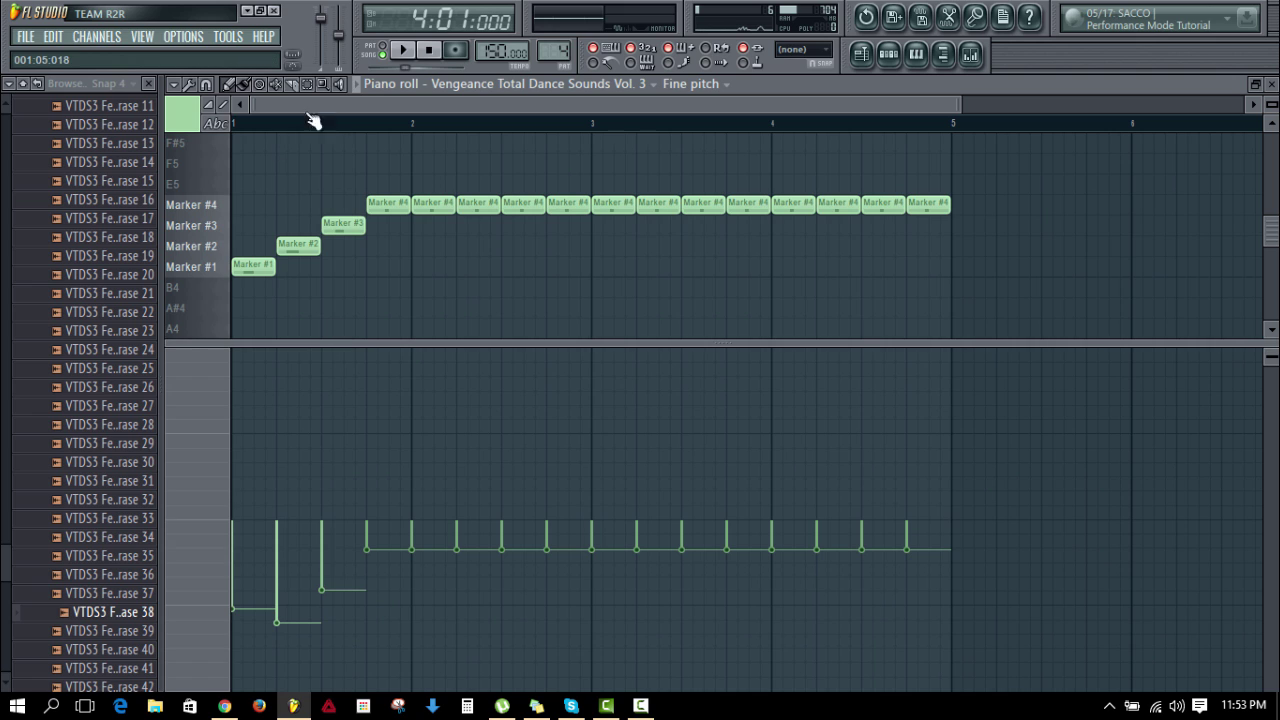
Step: Play the song from bar 4 to hear the pitched vocal slices and preview the Marker #2 and Marker #3 slices
key(space)
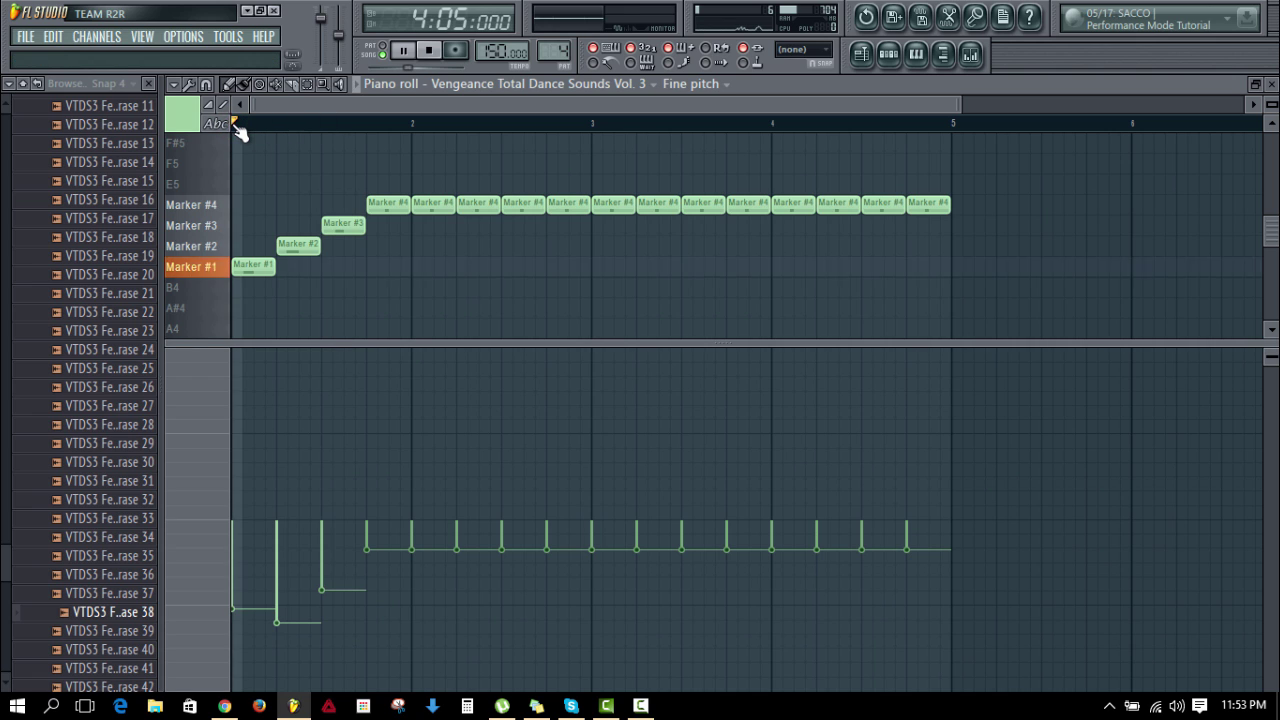
key(space)
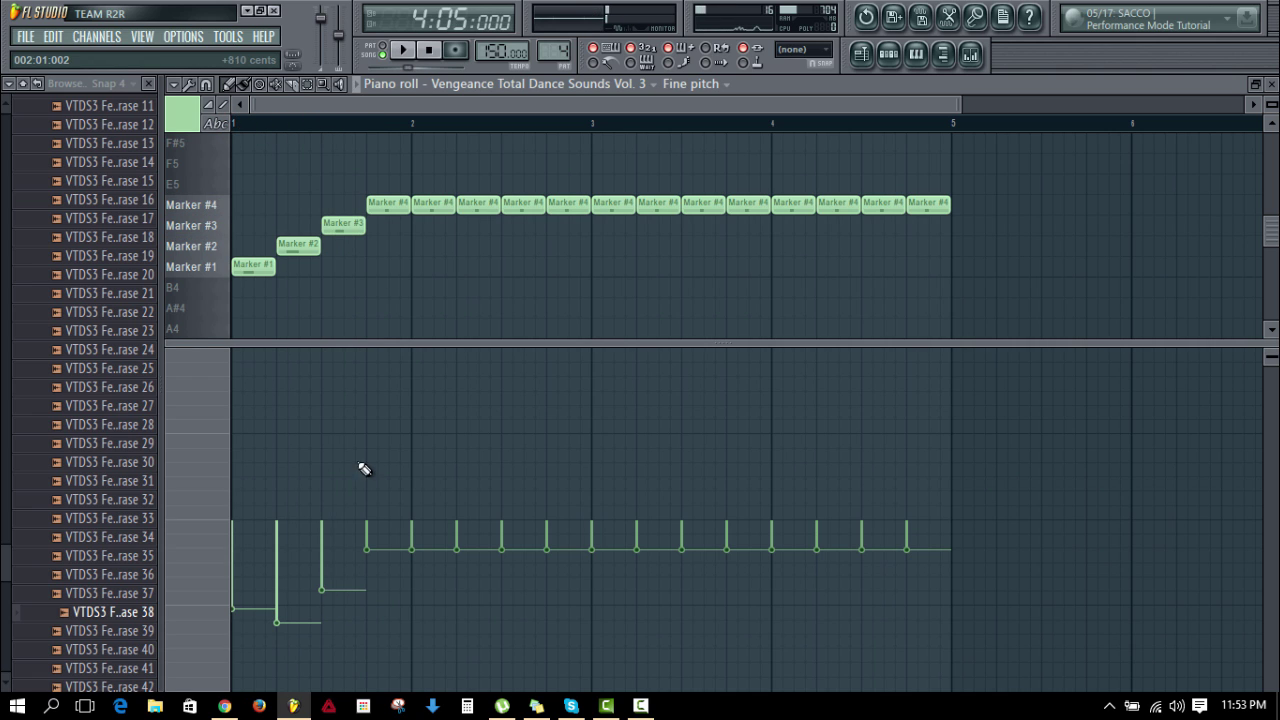
key(space)
key(space)
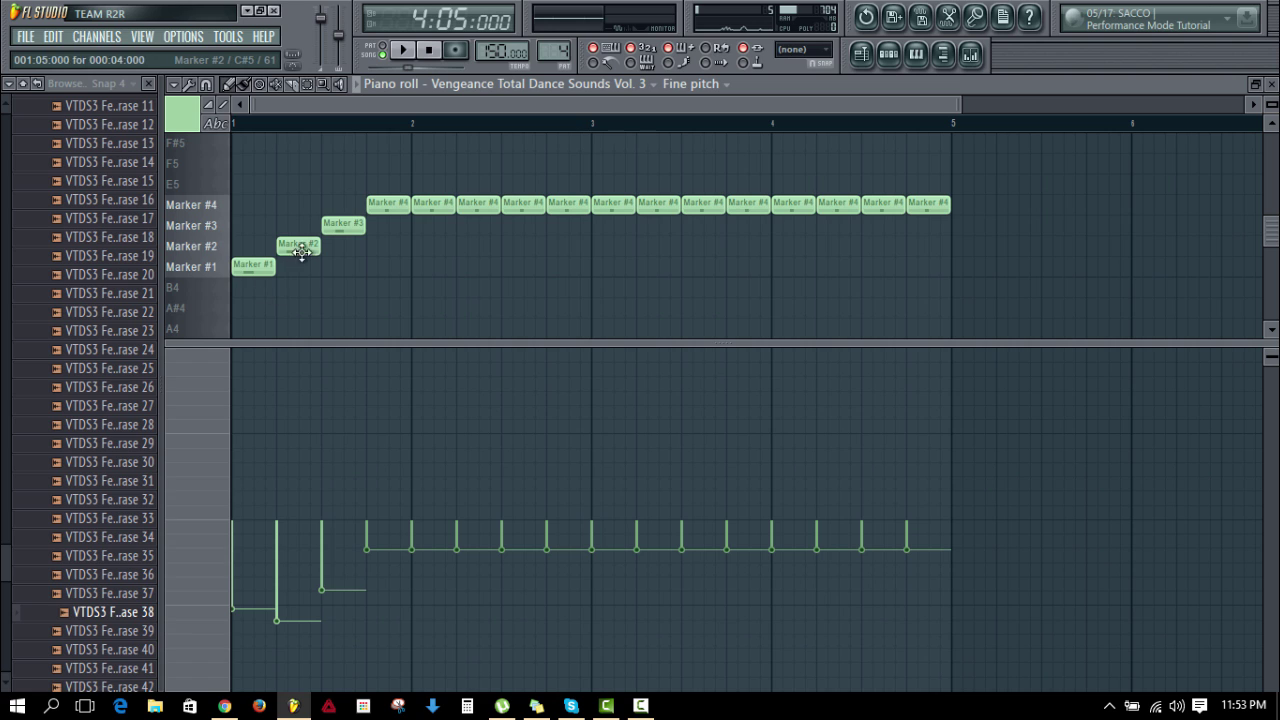
click(208, 246)
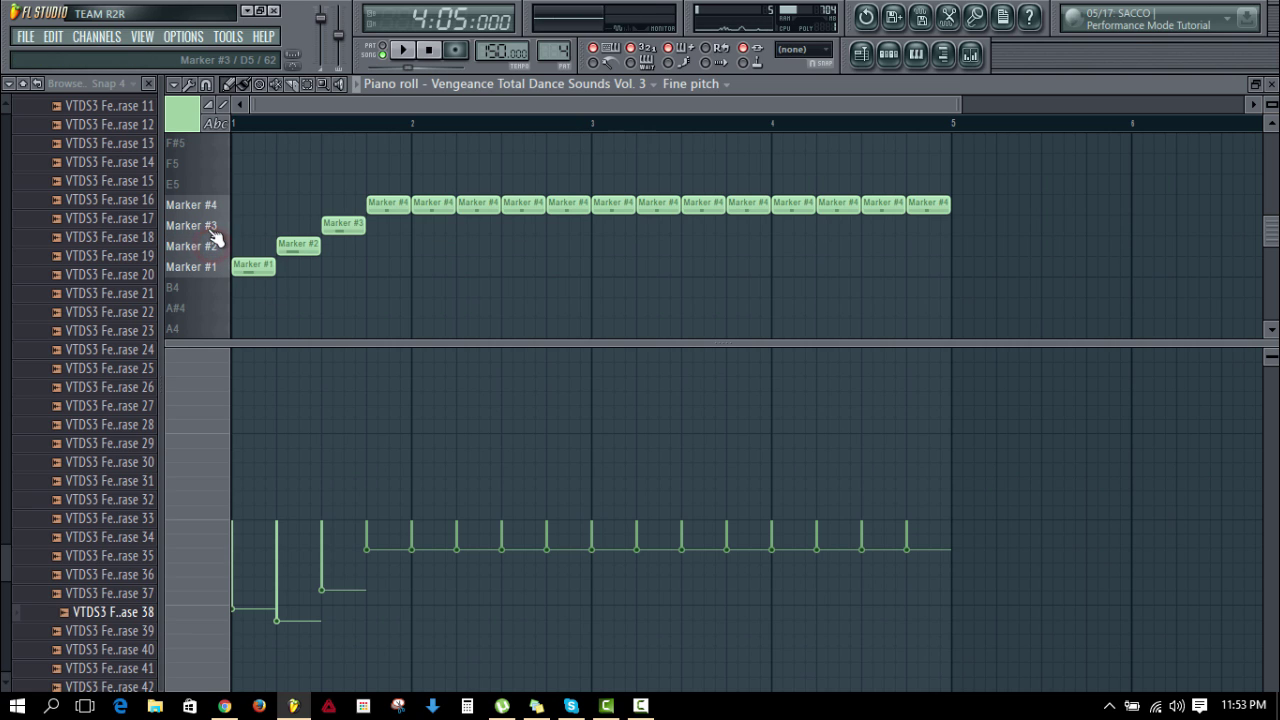
click(206, 225)
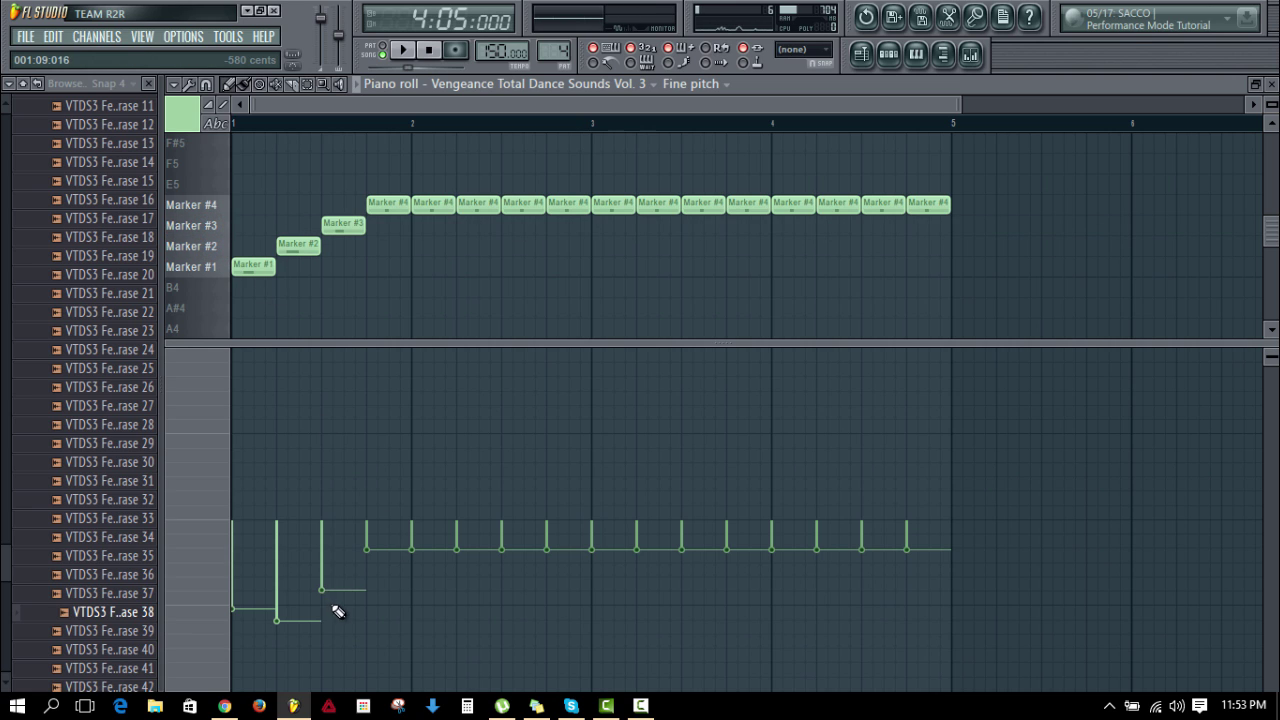
Step: Play the vocal slices from the start several times to compare their pitches
key(space)
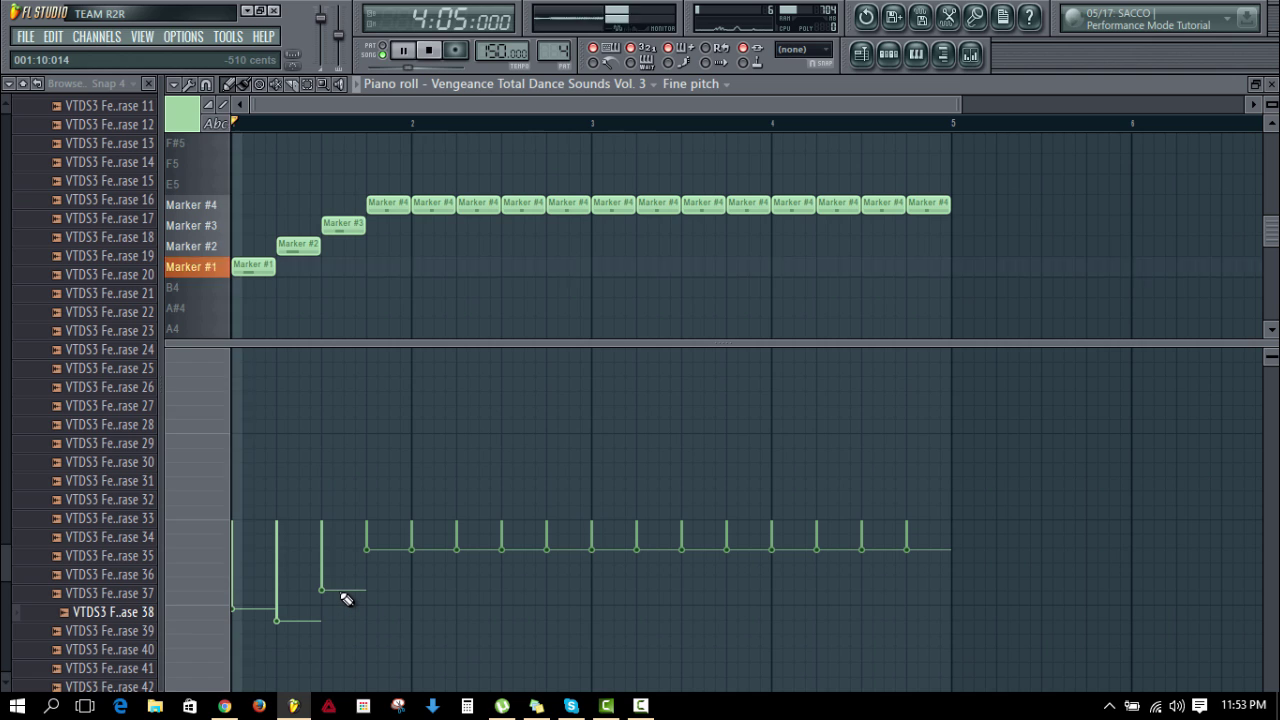
key(space)
key(space)
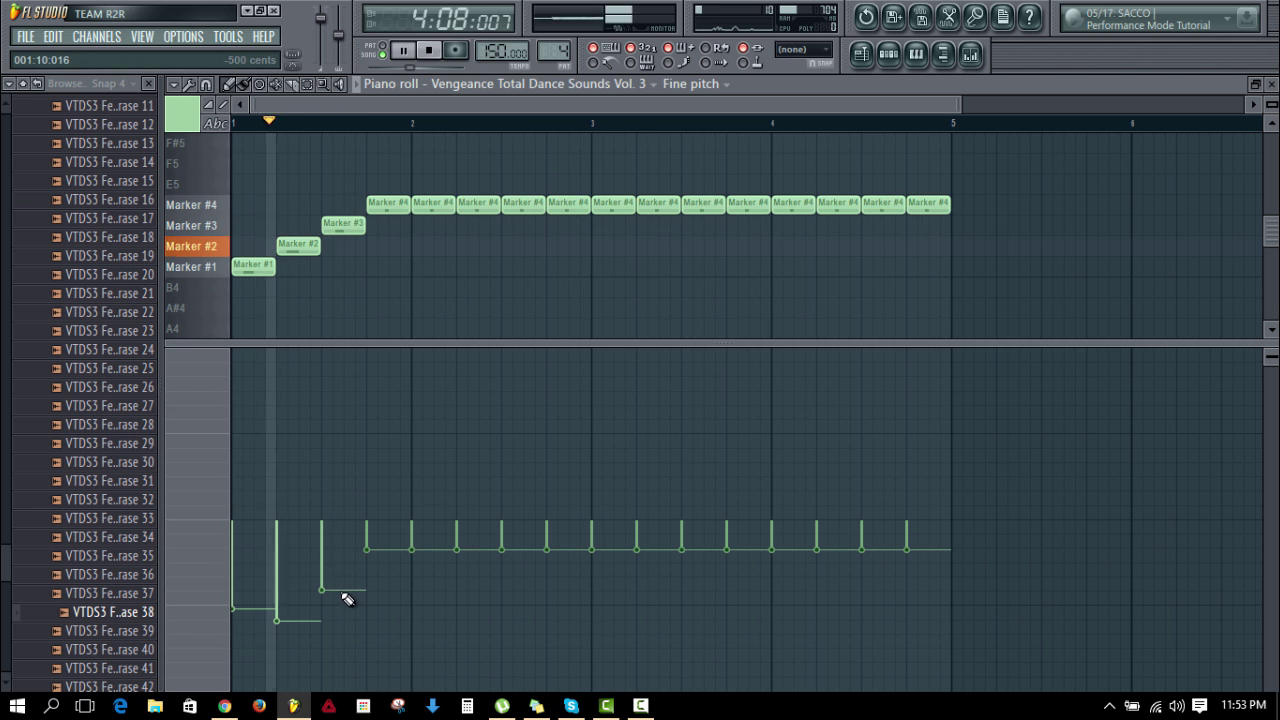
key(space)
Step: Try a slightly lower fine pitch on the Marker #3 note, listen, and restore its previous level
click(343, 596)
key(space)
key(space)
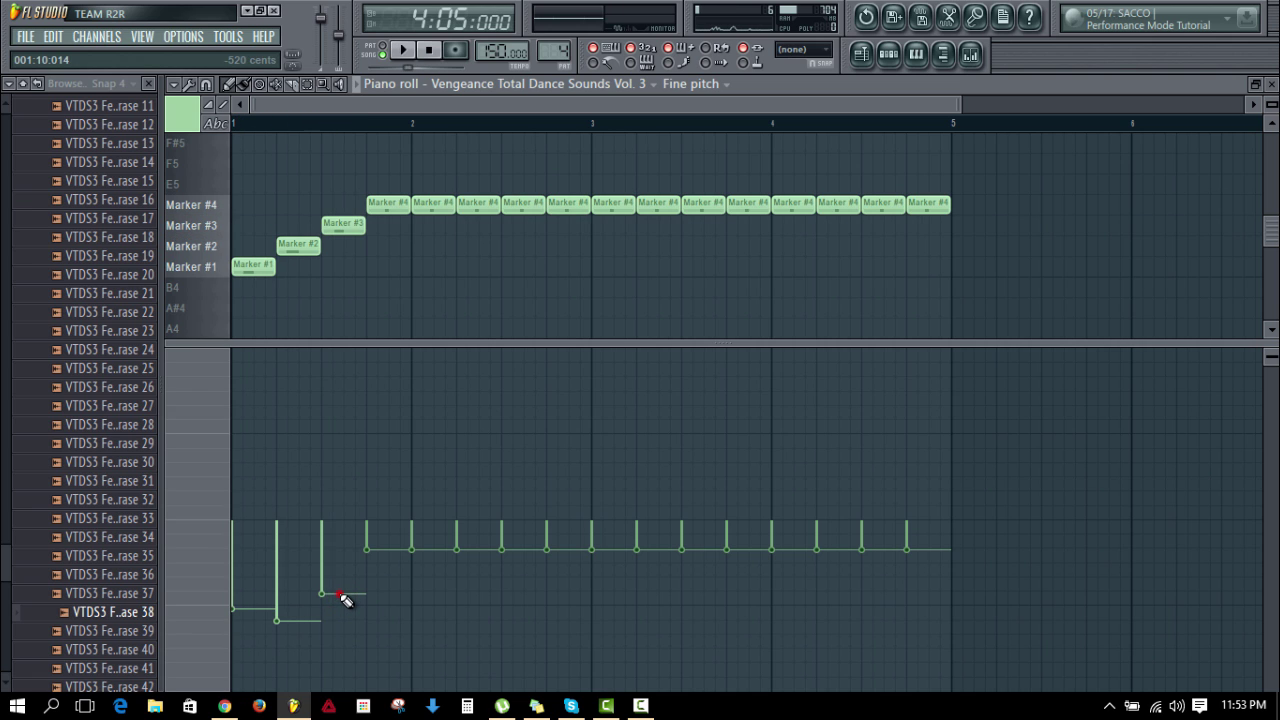
click(341, 590)
key(space)
key(space)
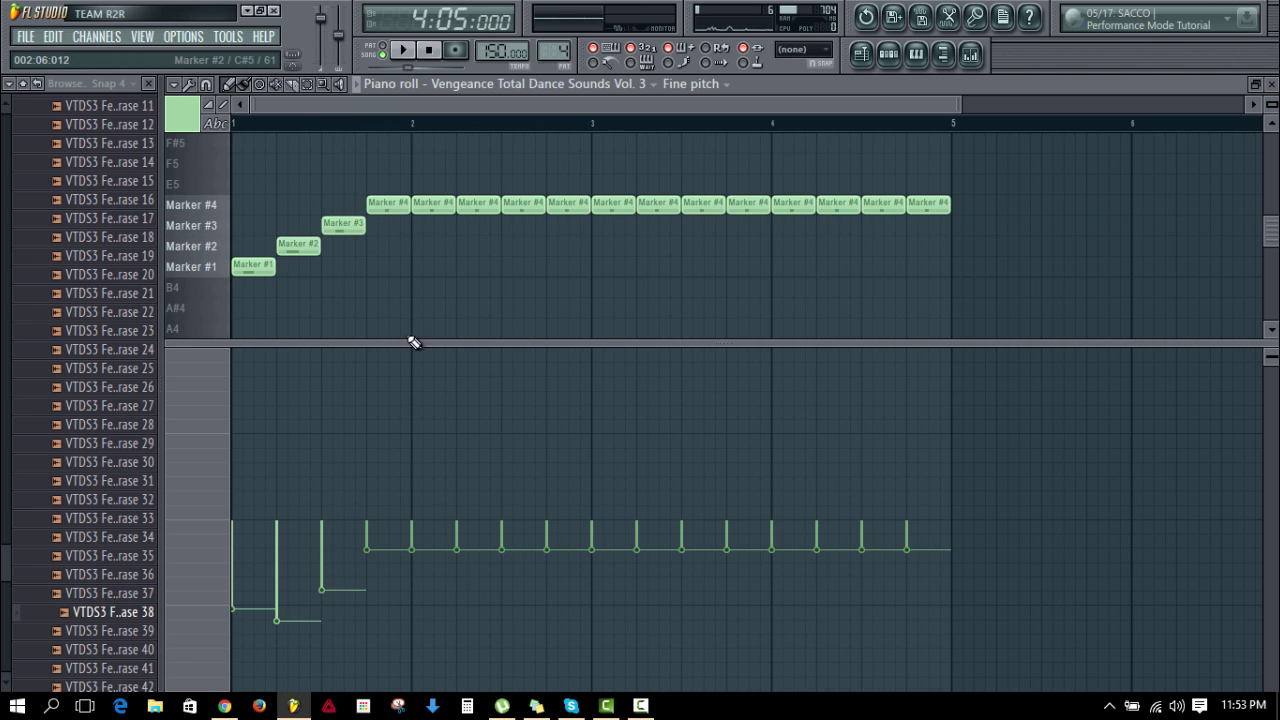
Step: Remove the repeated Marker #4 notes after bar 1 and check the remaining Marker #4 note's properties
mouse_move(437, 206)
mouse_down()
mouse_move(926, 207)
mouse_move(711, 201)
mouse_up()
double_click(382, 212)
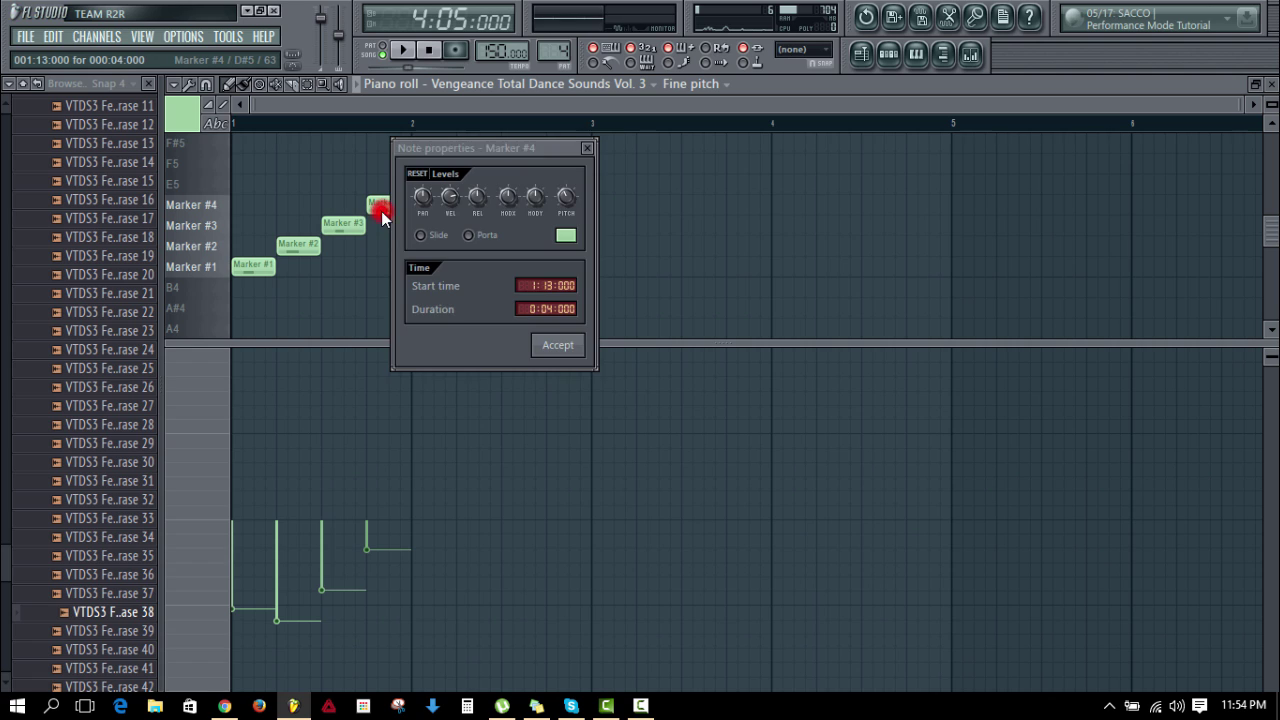
click(555, 350)
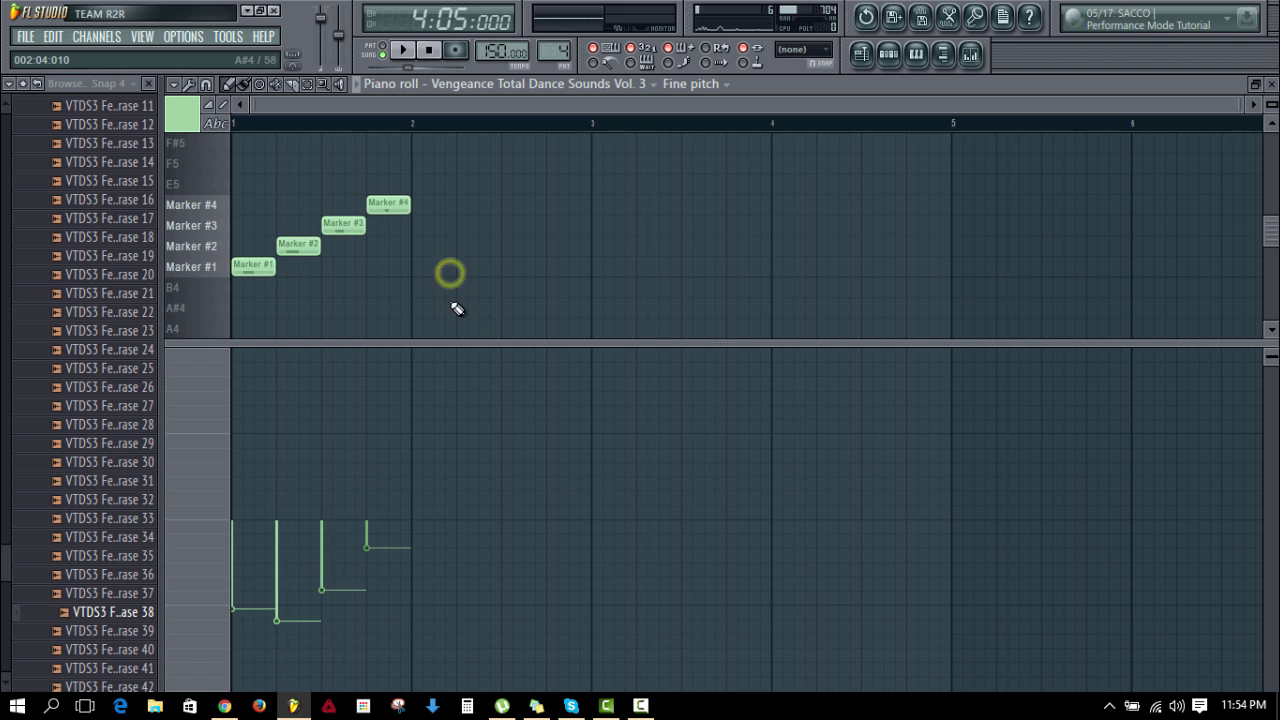
double_click(382, 207)
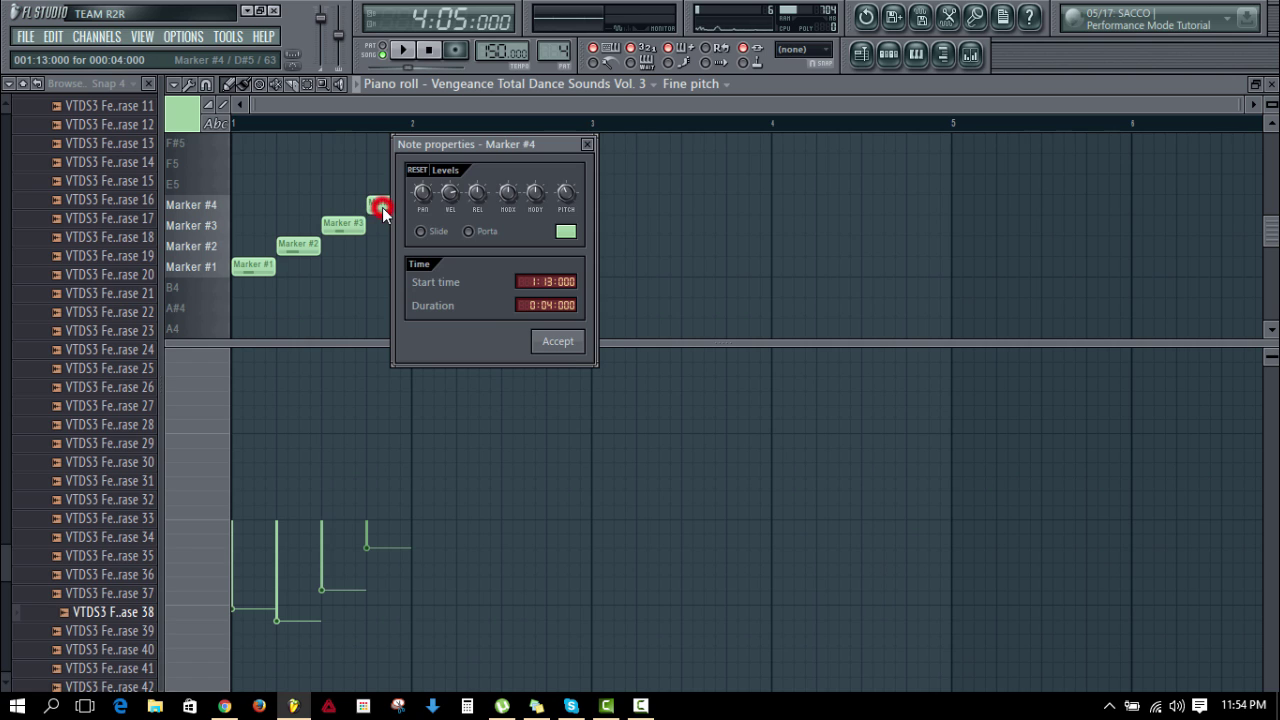
click(558, 344)
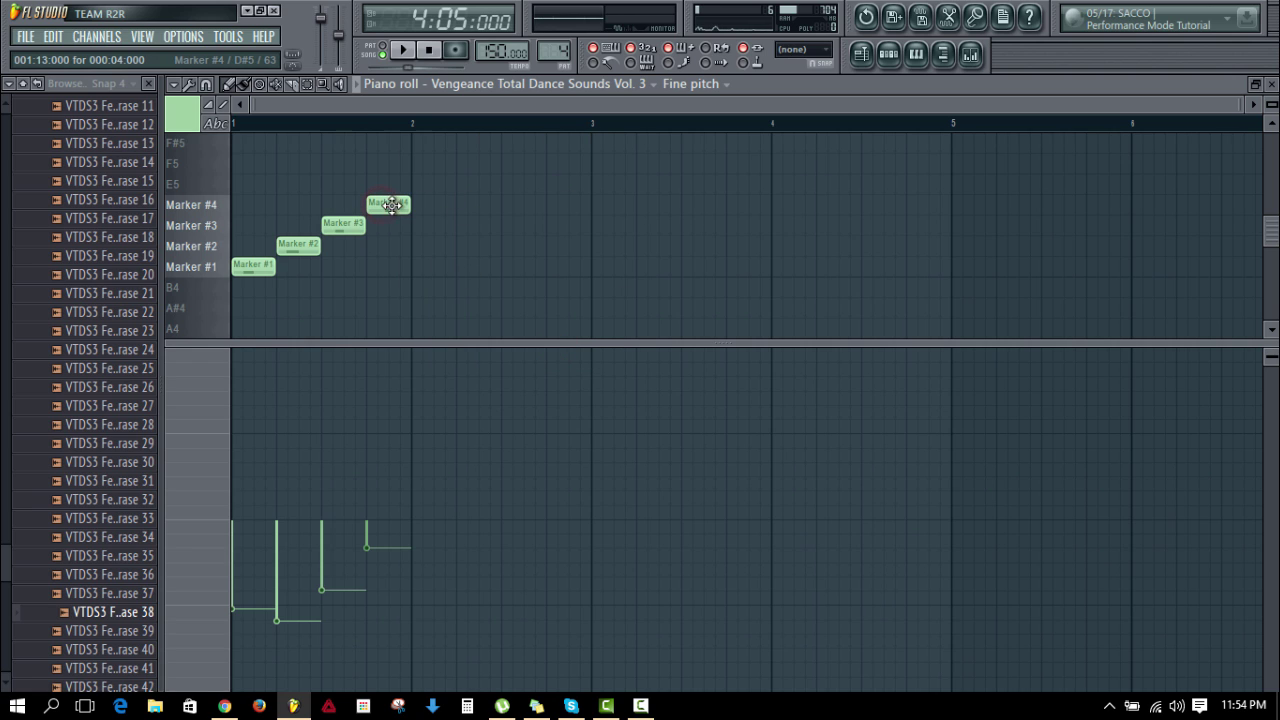
Step: Close the piano roll and clone the Vengeance Total Dance Sounds Vol. 3 channel
key(F7)
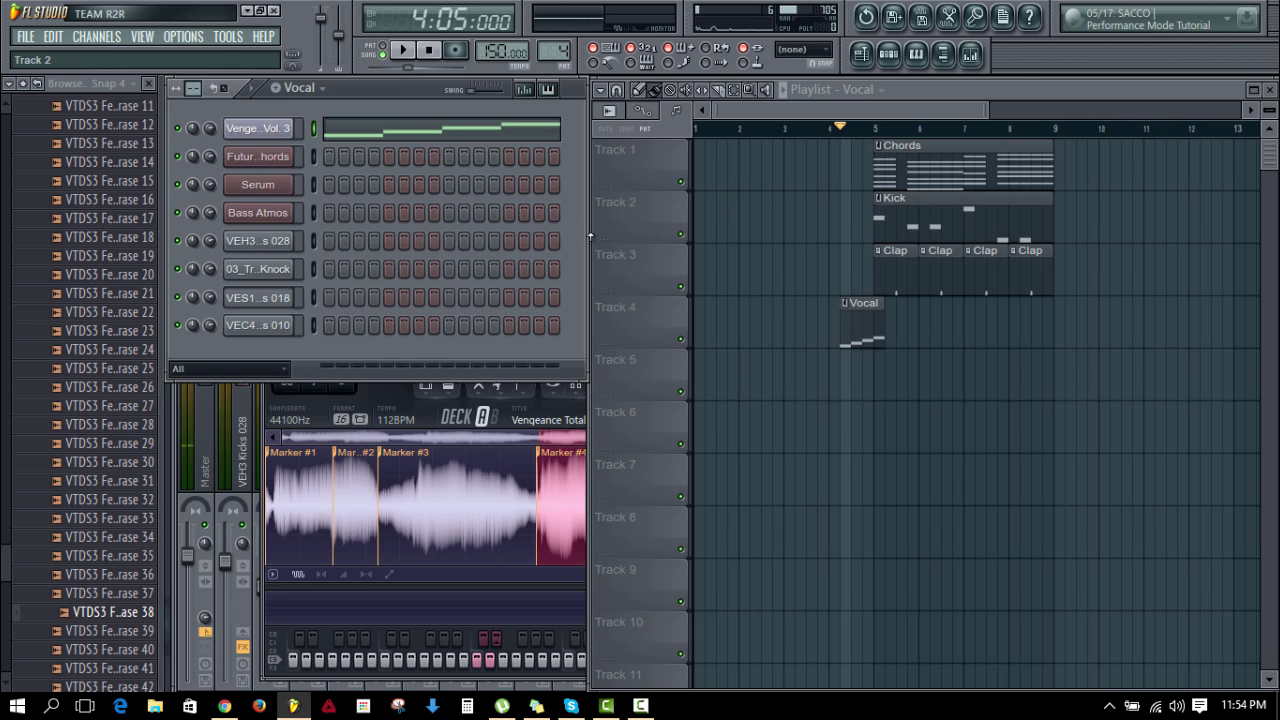
right_click(262, 130)
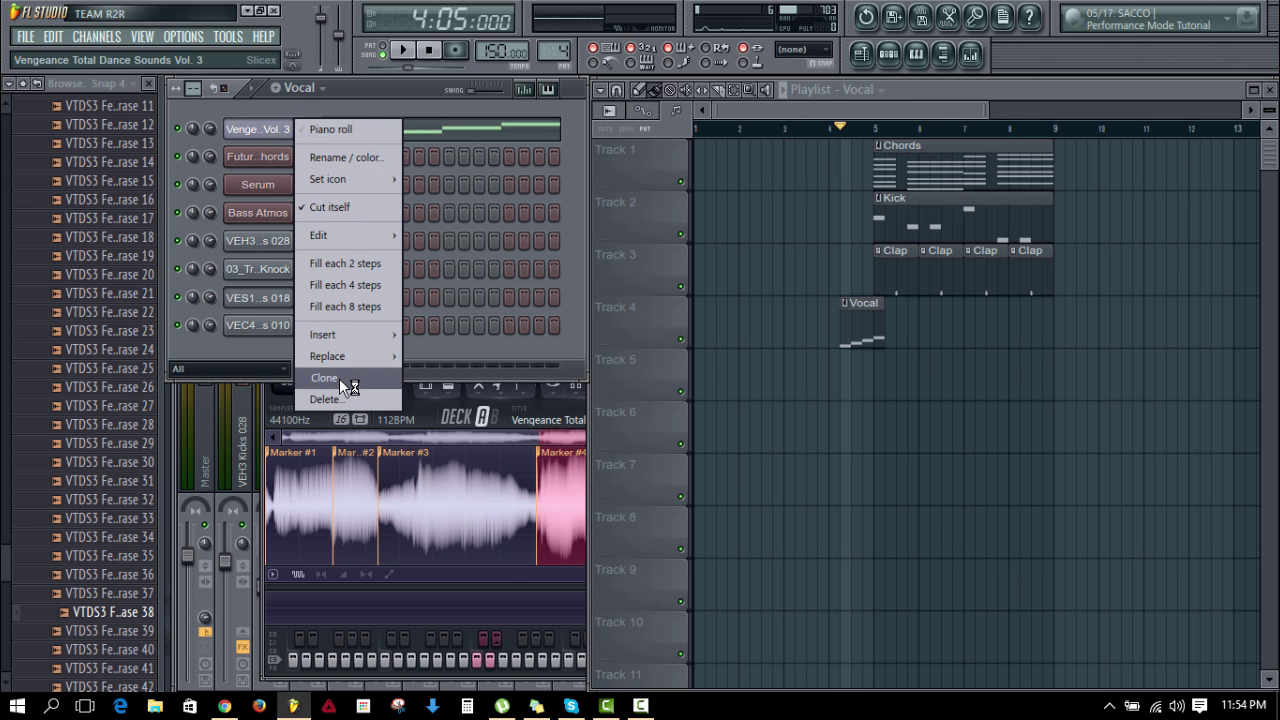
click(339, 378)
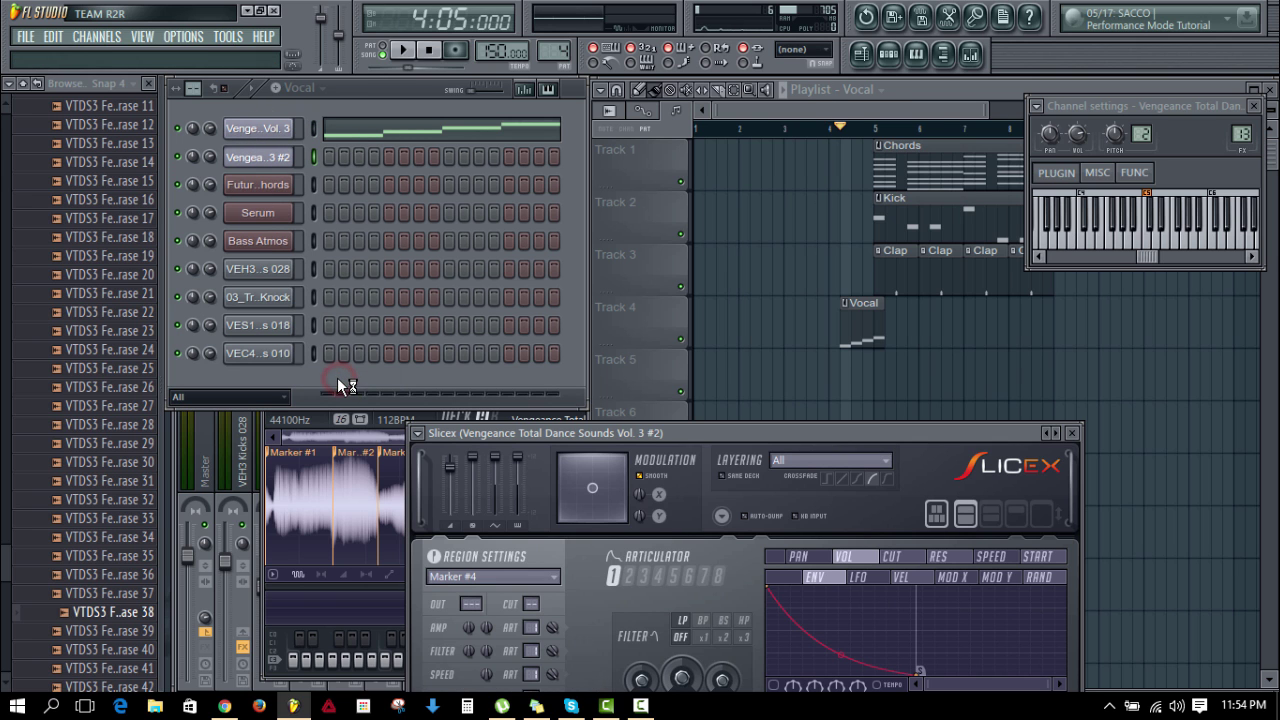
Step: Clone the Vocal pattern and cut the original Vengeance channel's notes from the copy
click(357, 95)
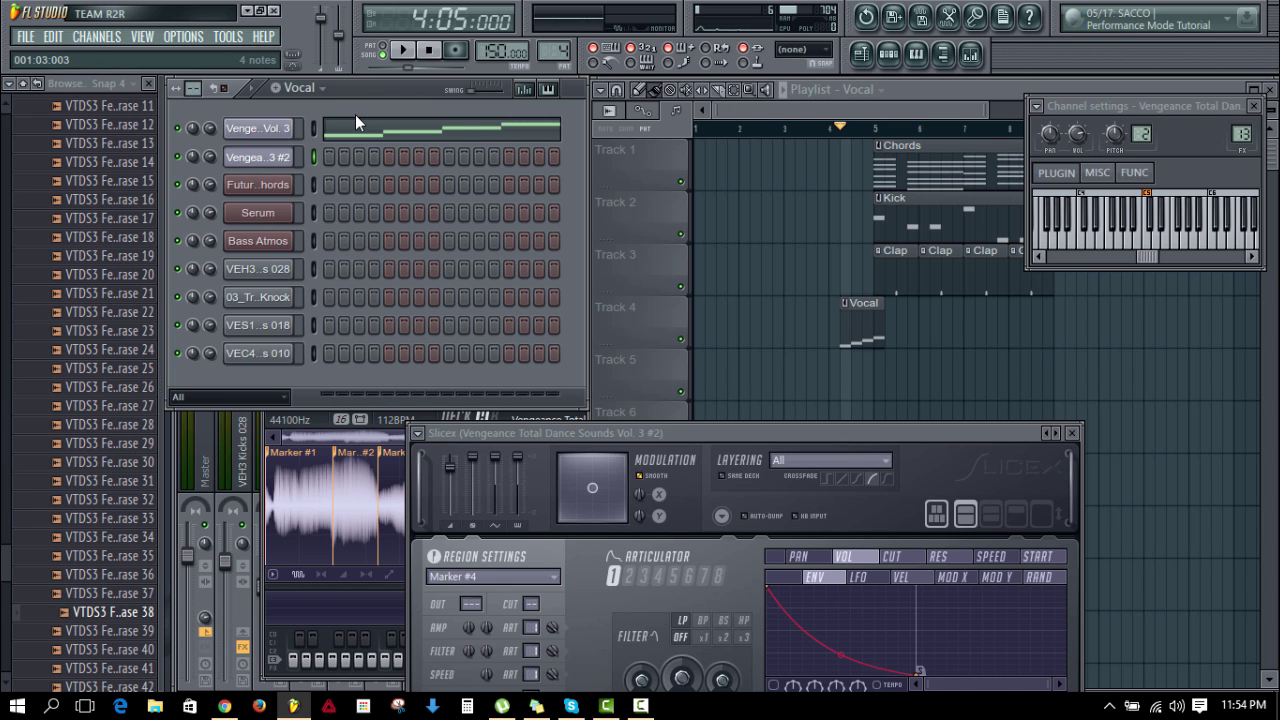
key(ctrl+shift+c)
click(313, 128)
key(ctrl+x)
Step: Open the Vengeance Total Dance Sounds Vol. 3 #2 piano roll and try a Marker #4 note at the start of bar 1
click(262, 157)
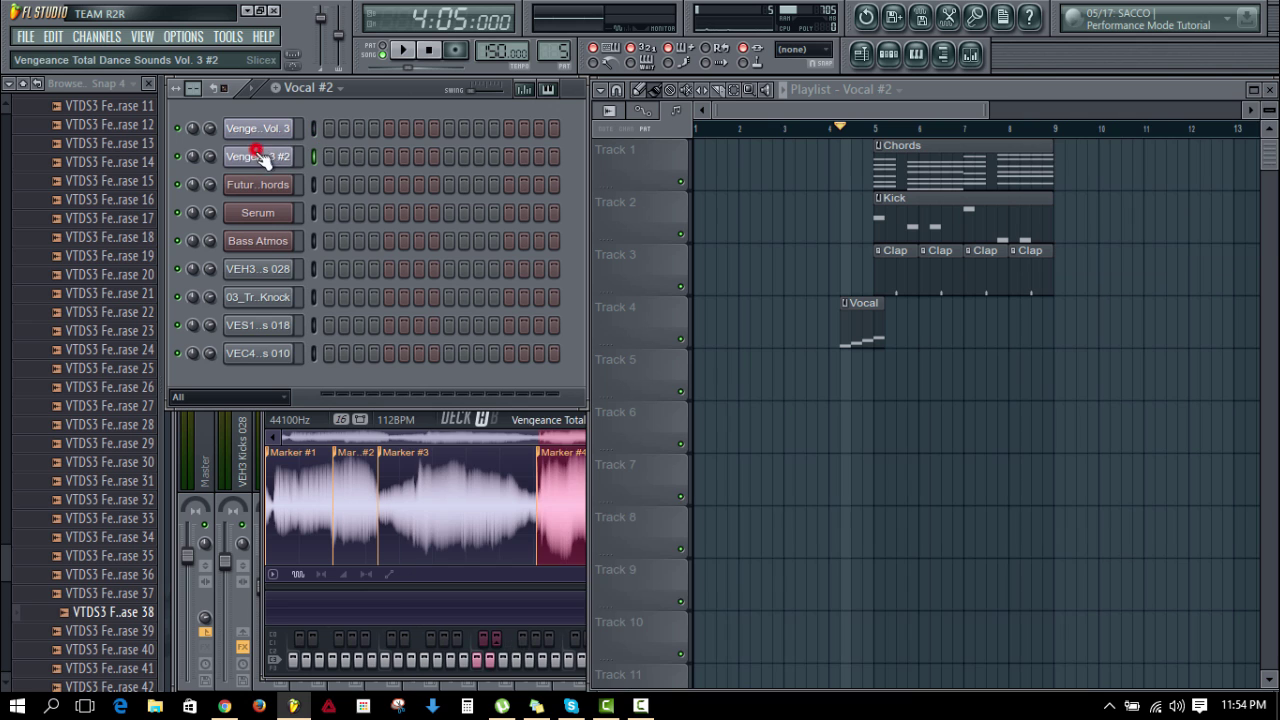
click(265, 160)
right_click(290, 150)
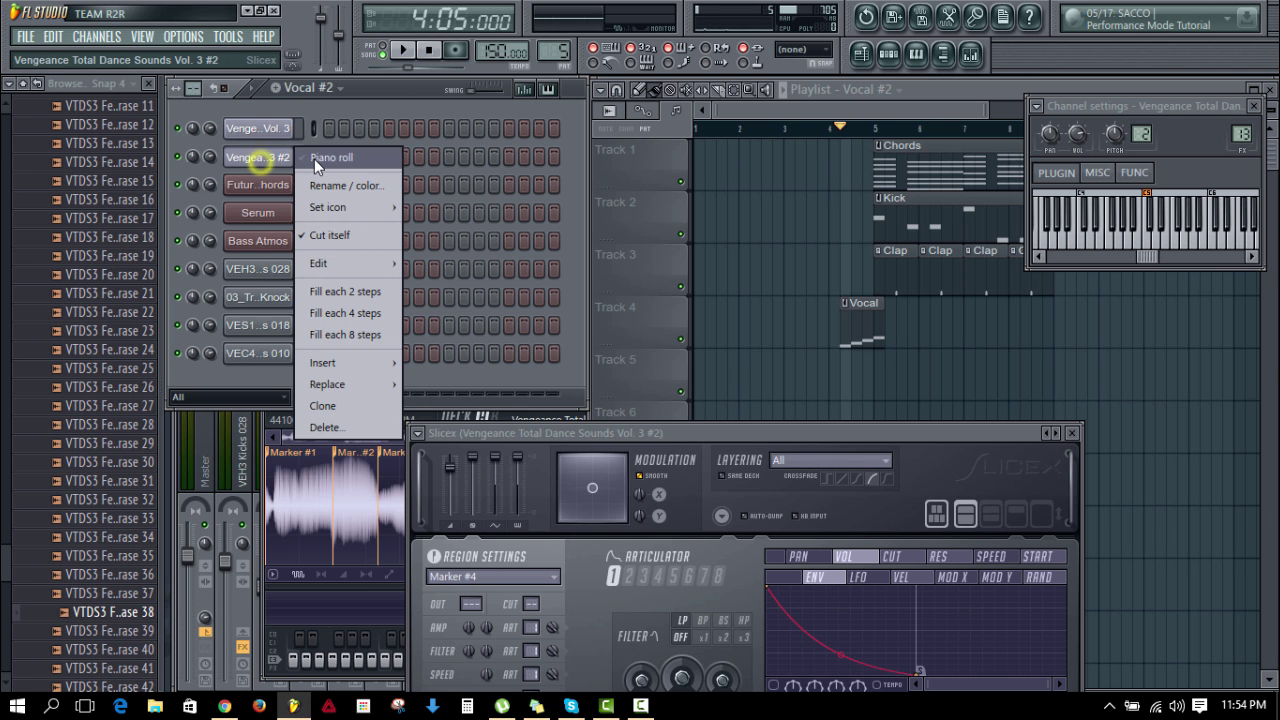
click(314, 159)
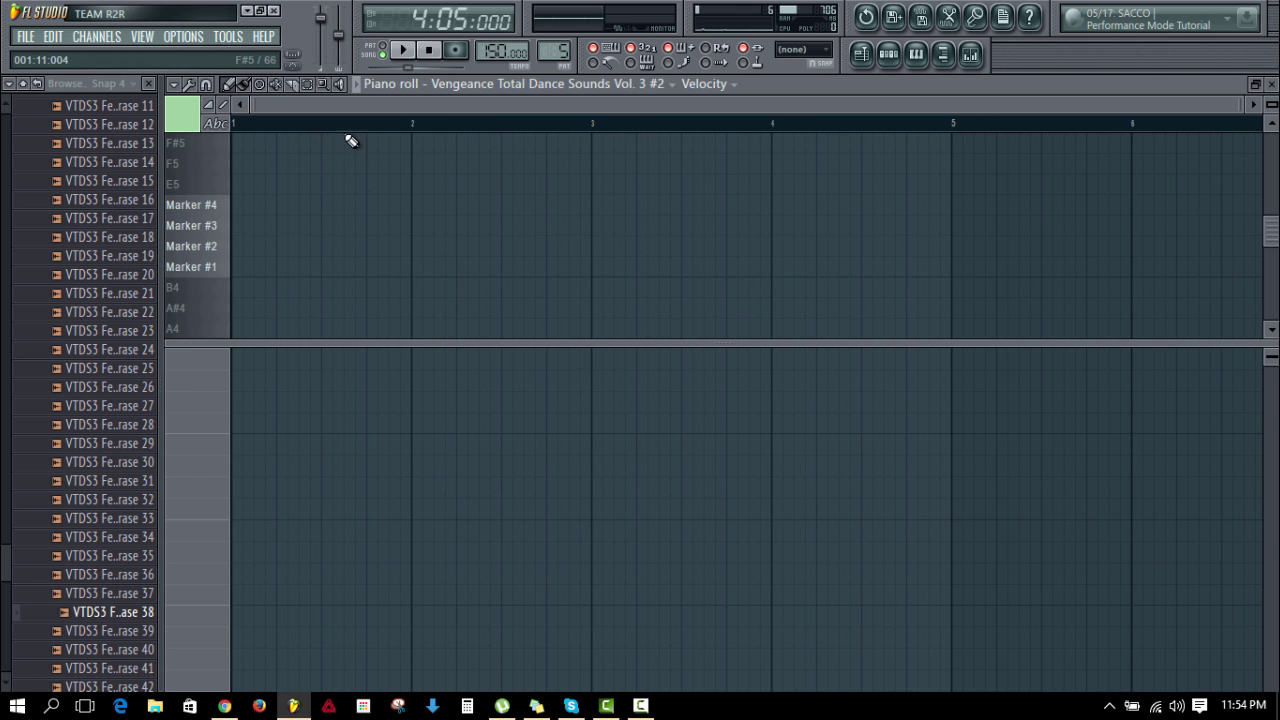
scroll(350, 141, up, 2)
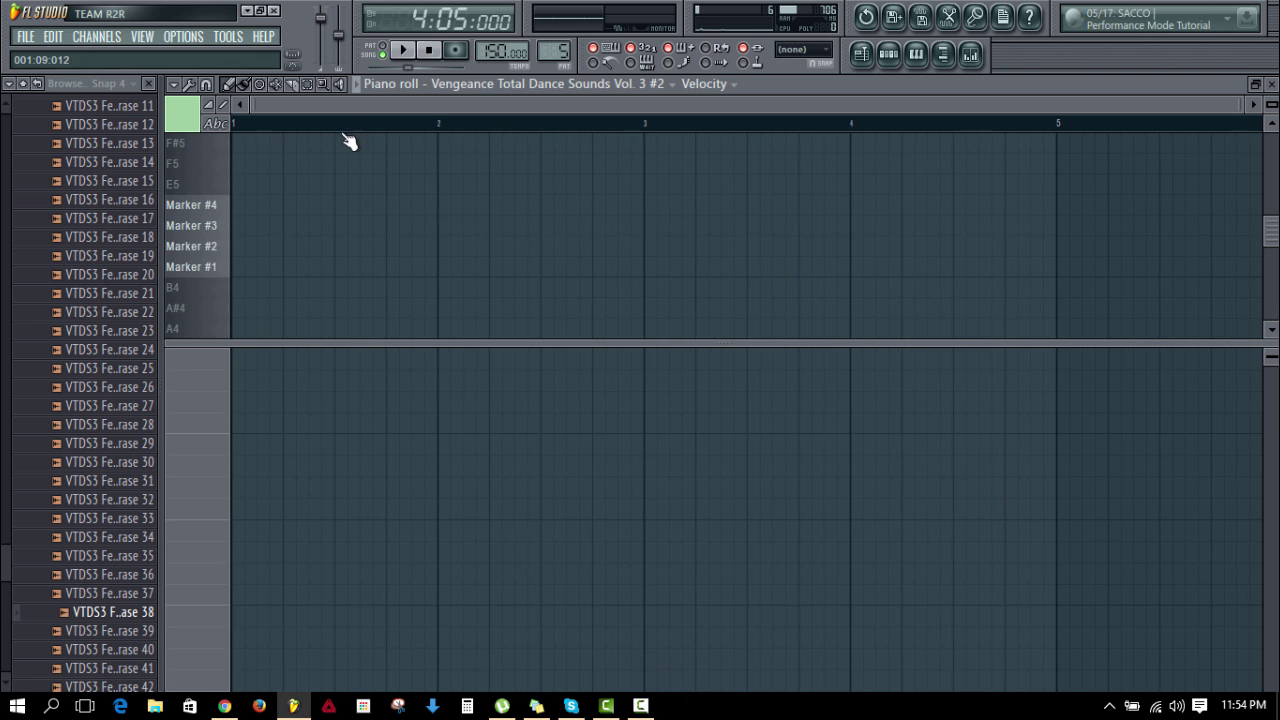
scroll(340, 198, down, 2)
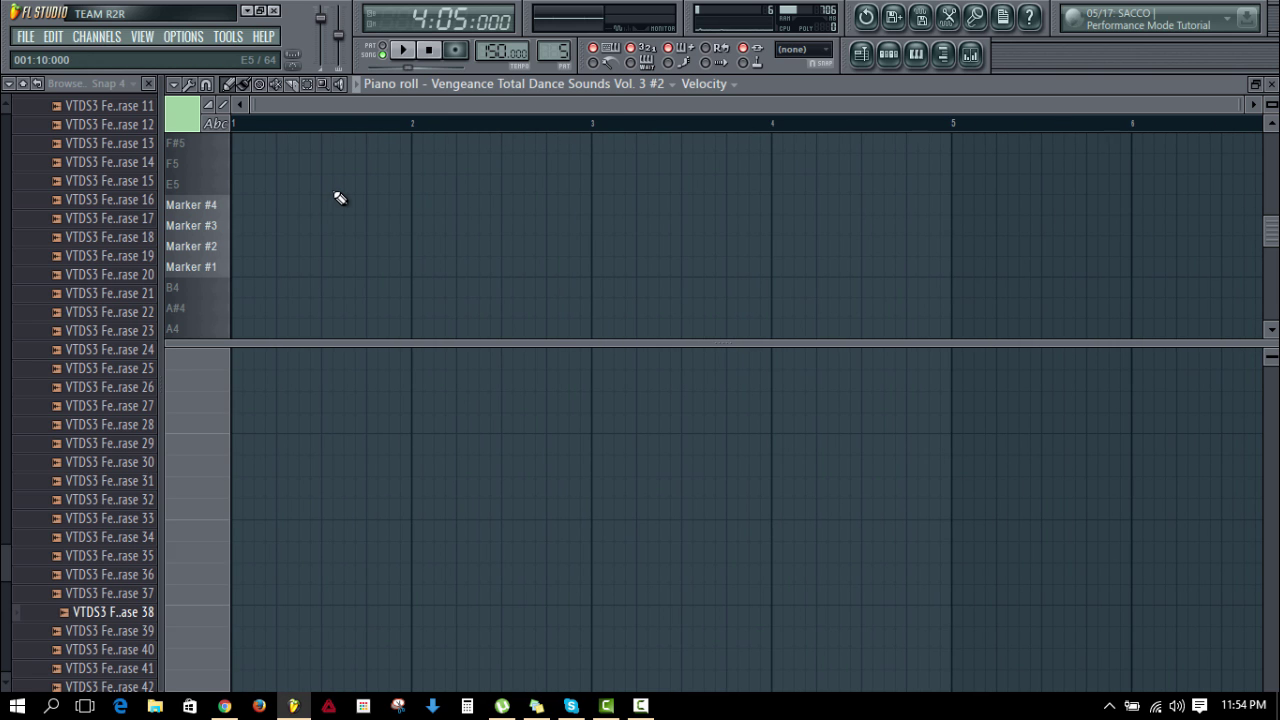
click(262, 206)
right_click(254, 203)
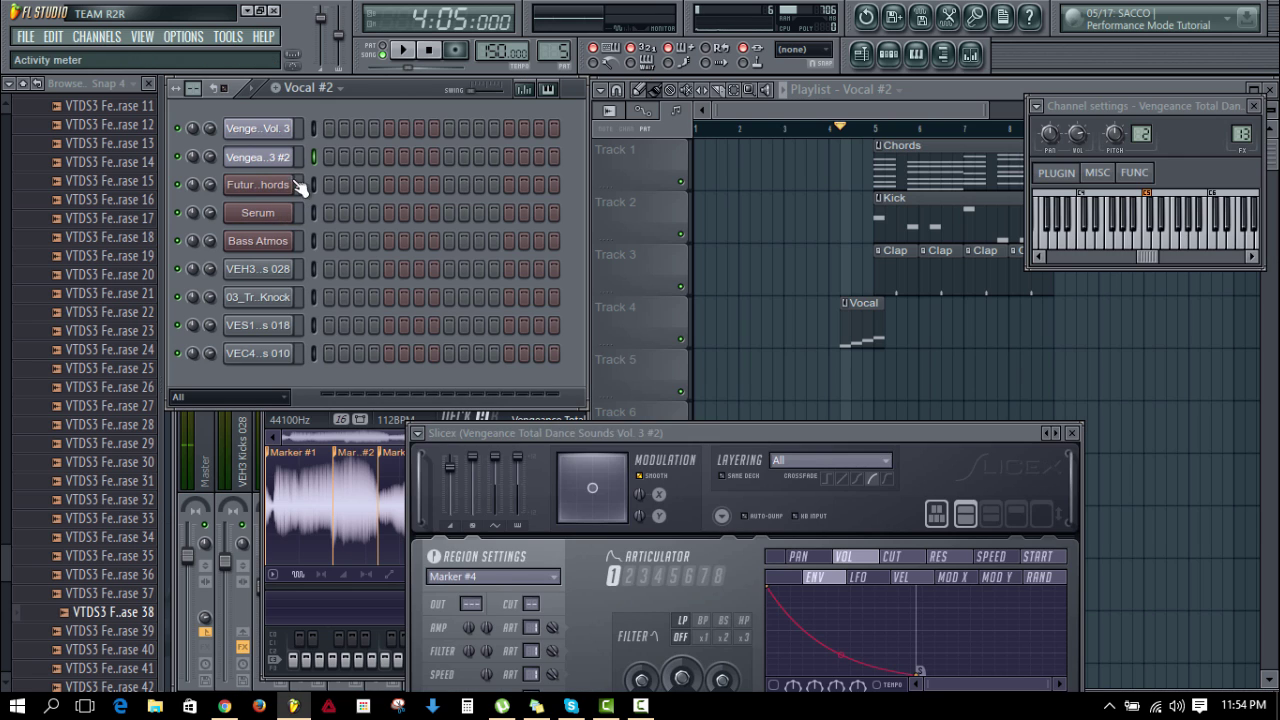
Step: In the cloned channel's Slicex, move the start of Marker #4 later to 1:02:086 and audition the trimmed slice
click(280, 157)
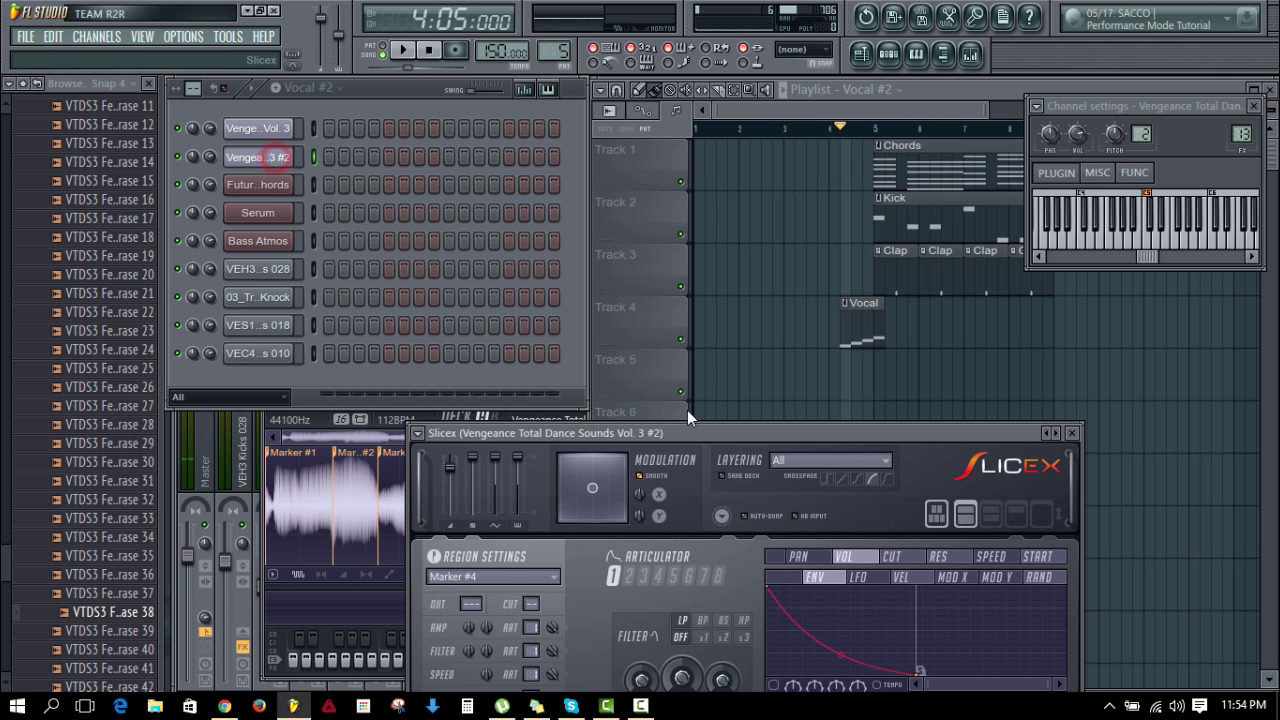
drag(699, 435, 490, 78)
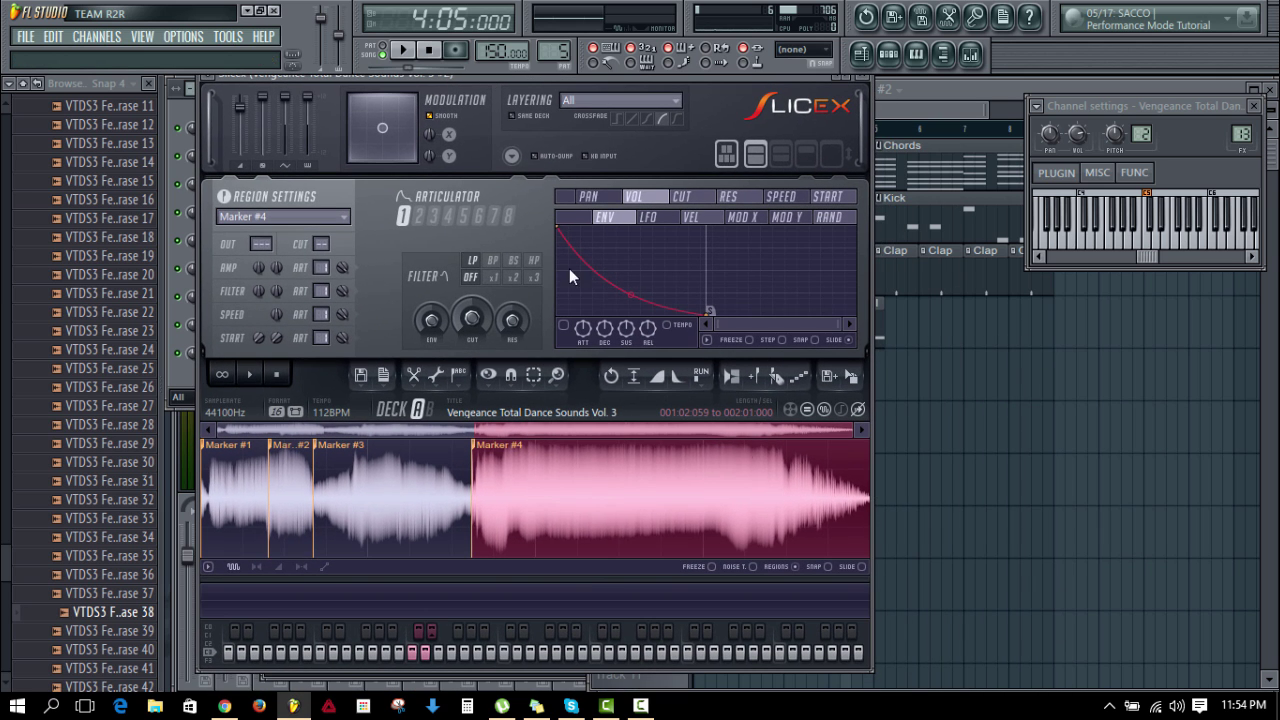
click(502, 476)
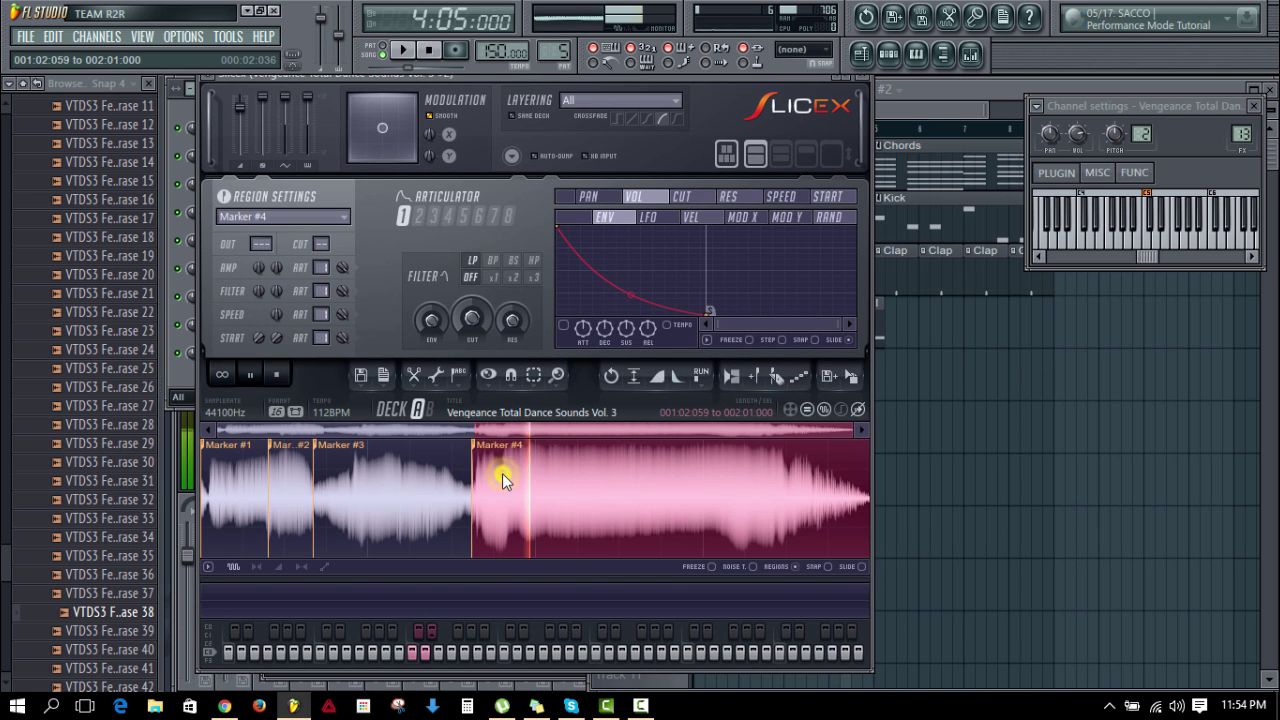
drag(505, 450, 545, 448)
click(526, 476)
click(540, 476)
click(540, 478)
click(540, 482)
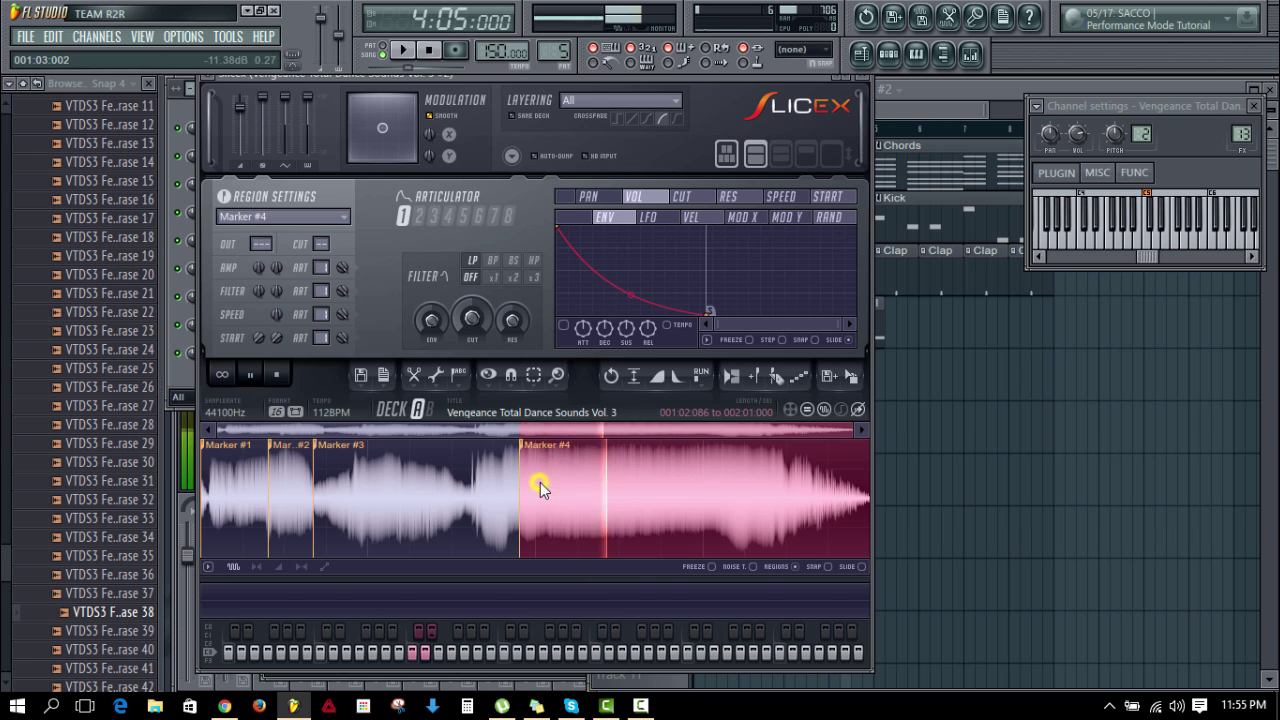
click(540, 482)
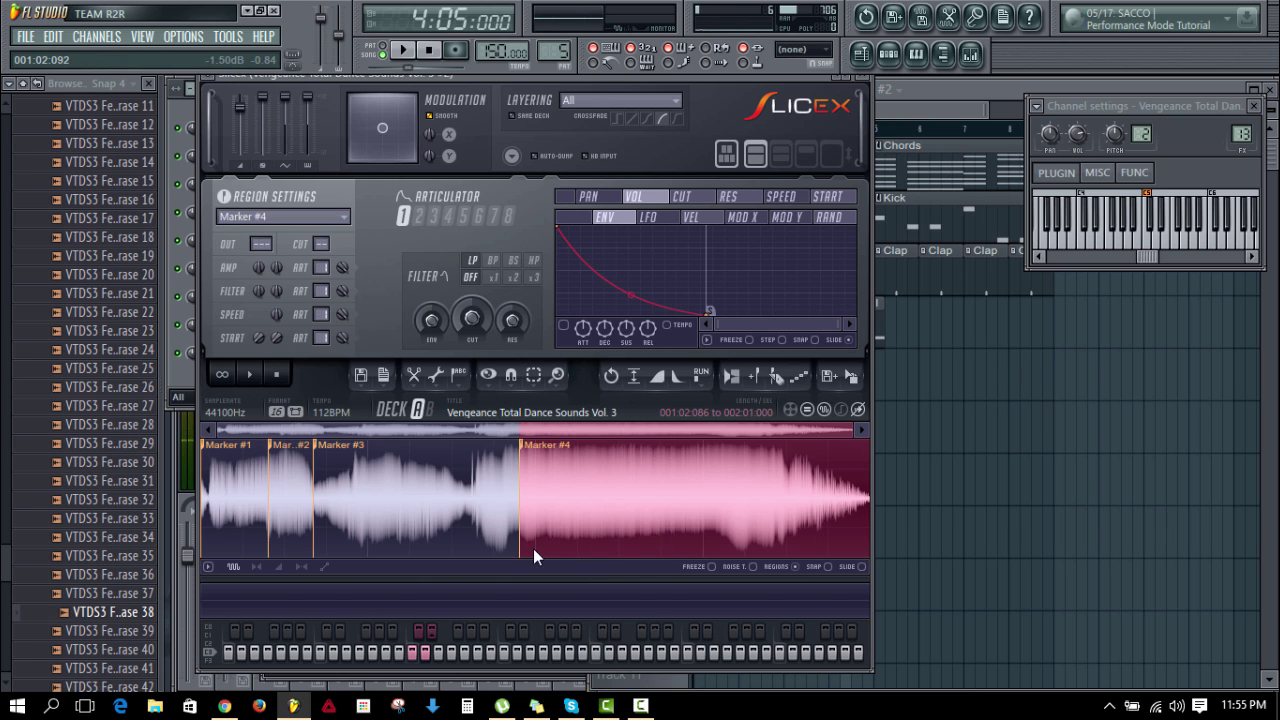
click(590, 515)
Step: Audition all four slices and move the start of Marker #2 slightly earlier, to 1:01:037
click(236, 490)
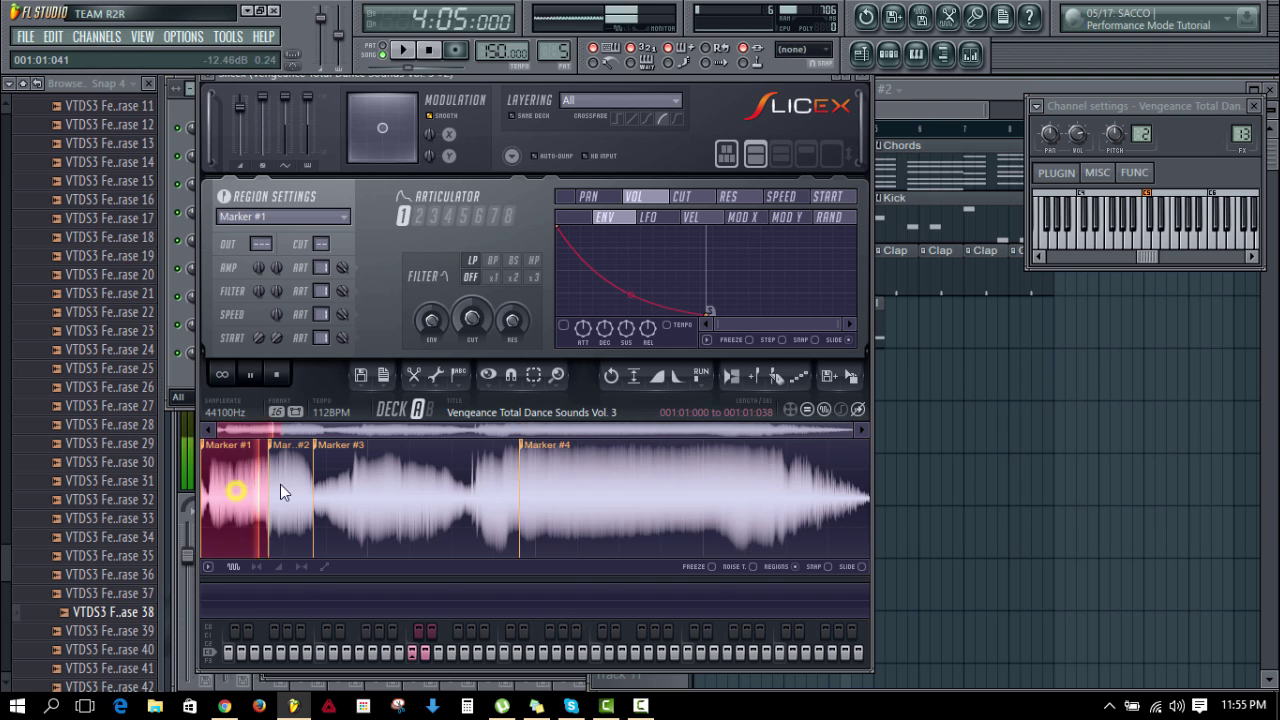
click(285, 488)
click(427, 512)
click(246, 500)
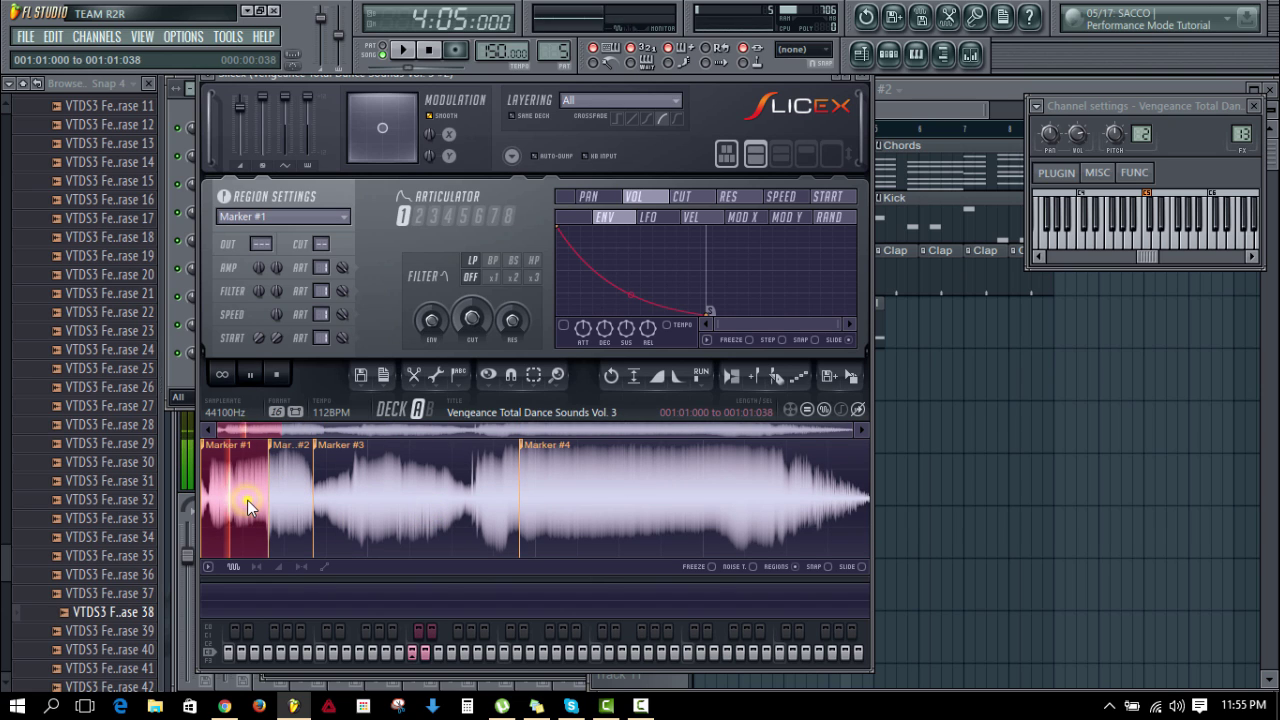
click(288, 493)
drag(287, 445, 285, 444)
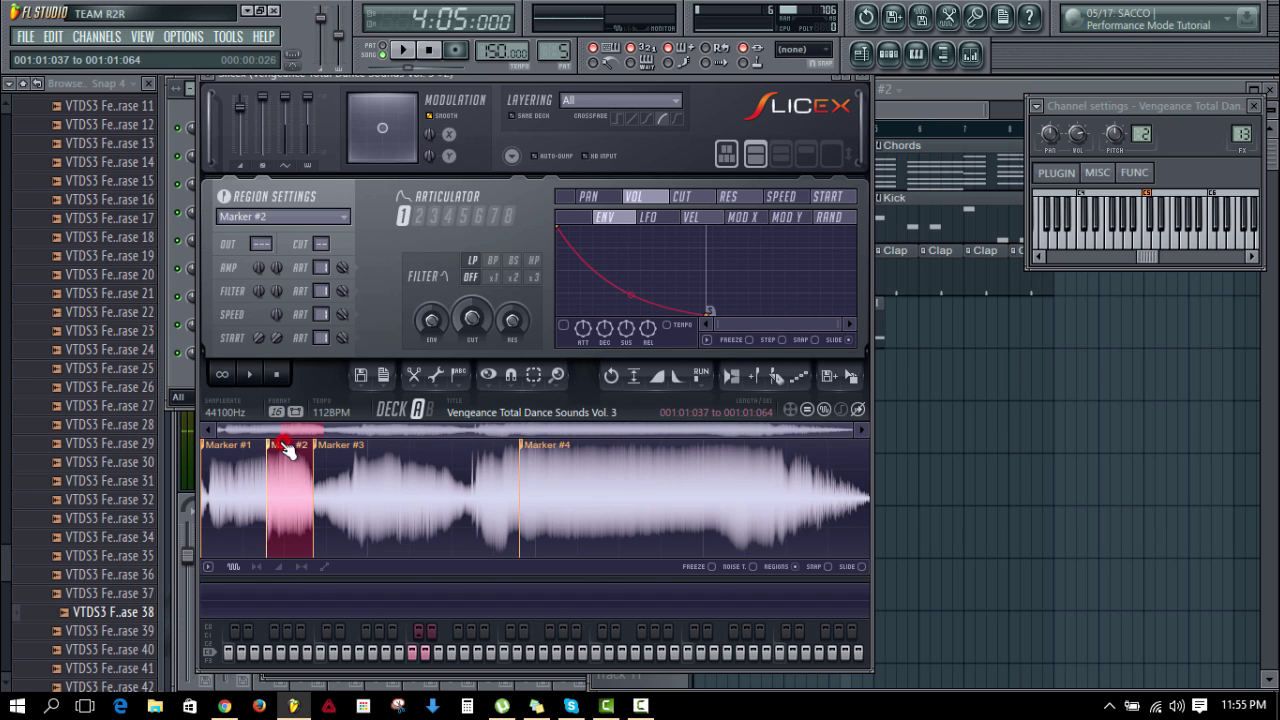
click(279, 498)
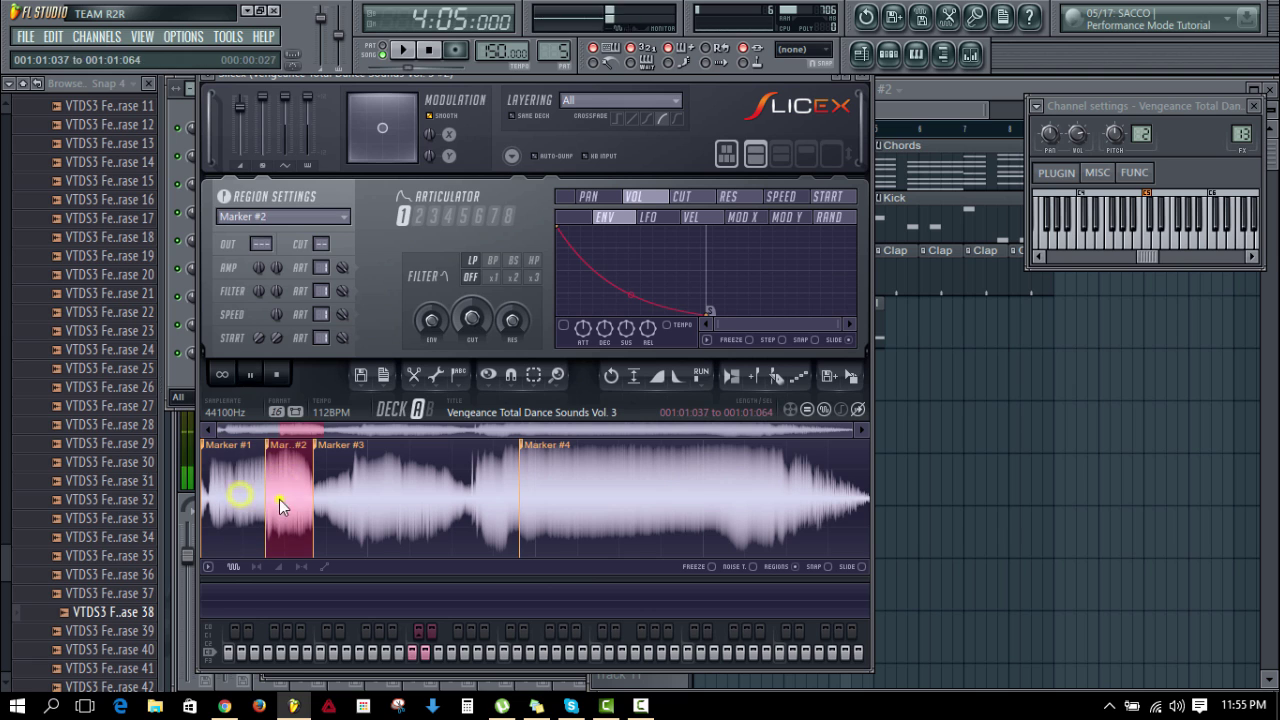
click(388, 496)
click(625, 497)
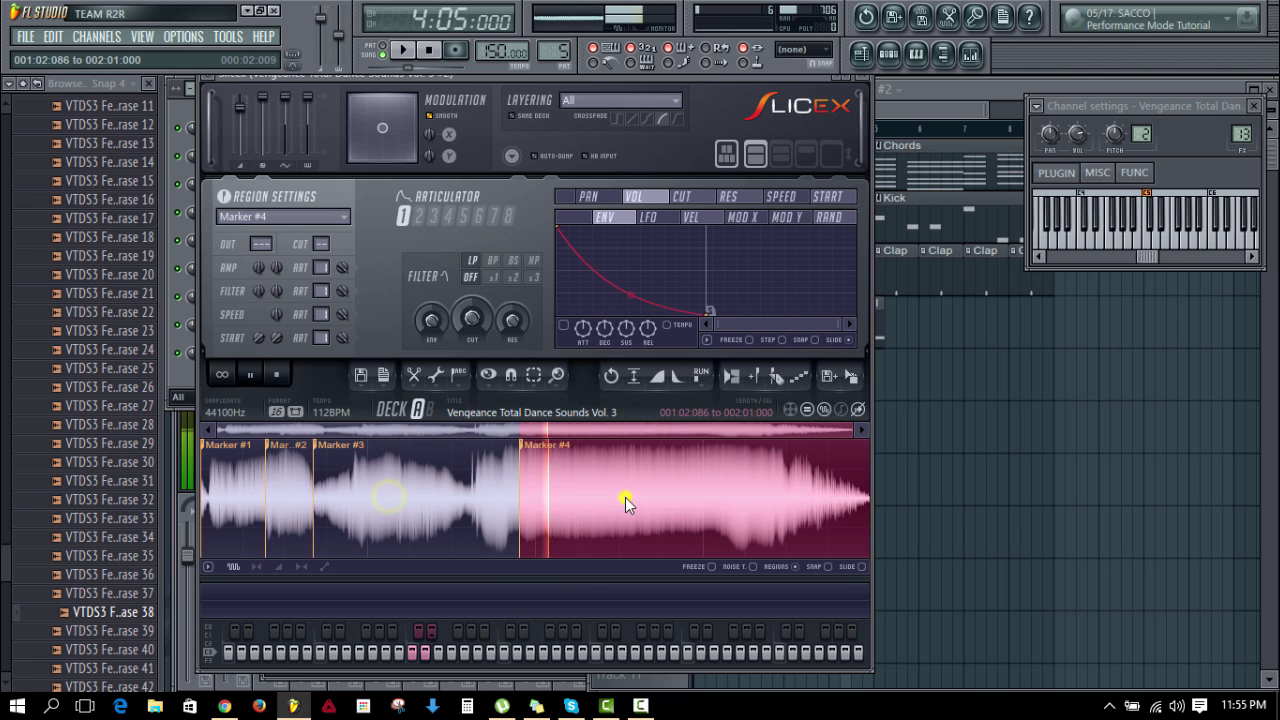
Step: In the original Vengeance channel's Slicex, move the start of Marker #2 slightly earlier to 0:214 and audition it
click(180, 113)
click(268, 155)
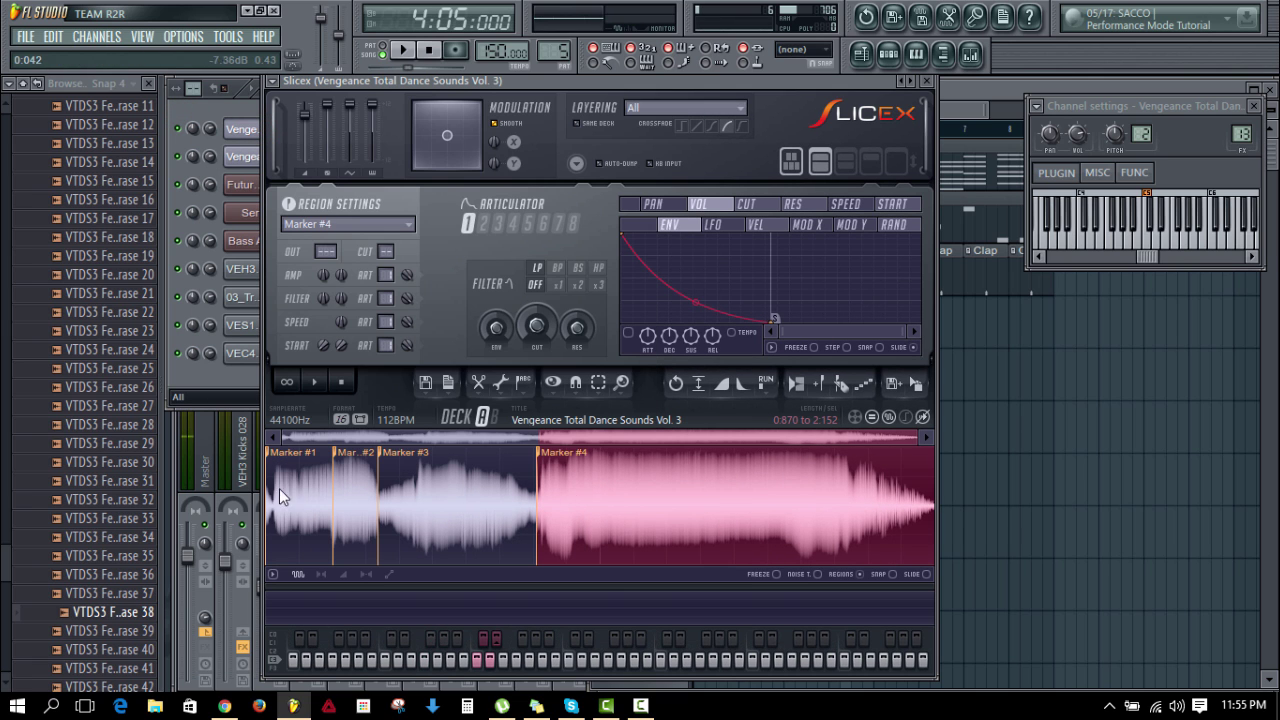
click(336, 451)
drag(345, 460, 349, 462)
click(358, 478)
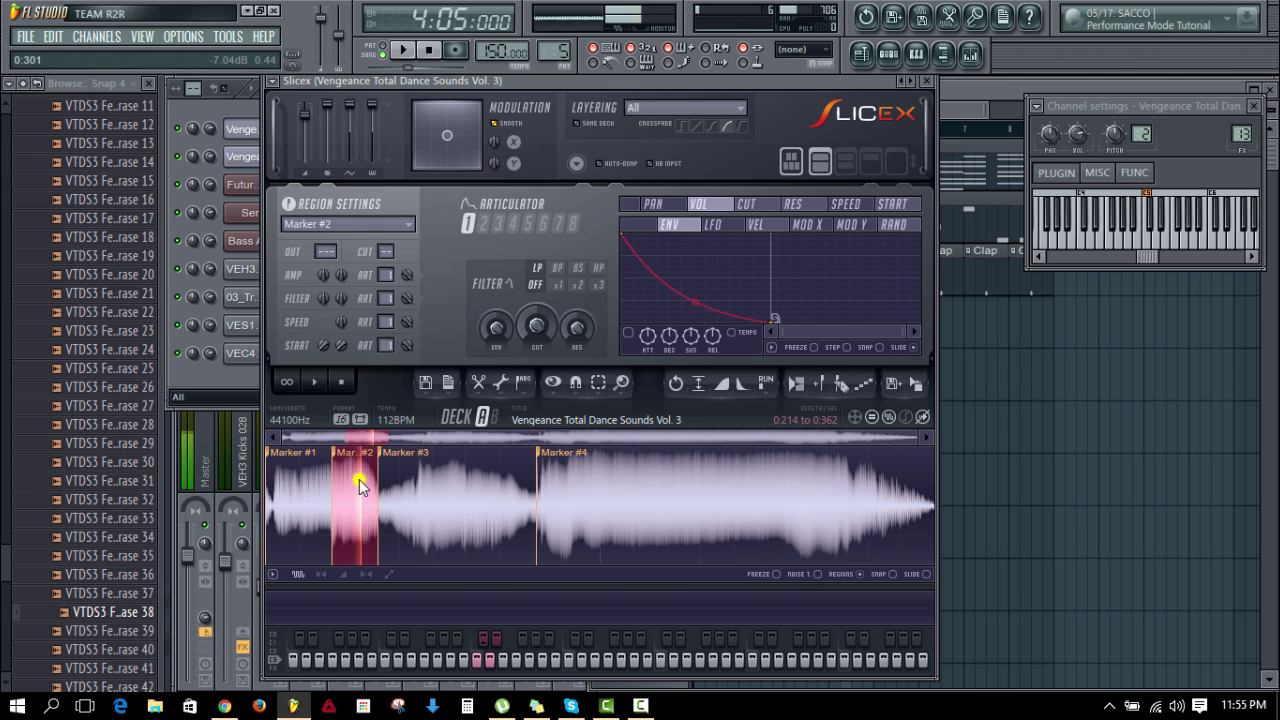
Step: Return to the cloned channel's Slicex and audition the trimmed Marker #4 slice
click(239, 111)
click(257, 157)
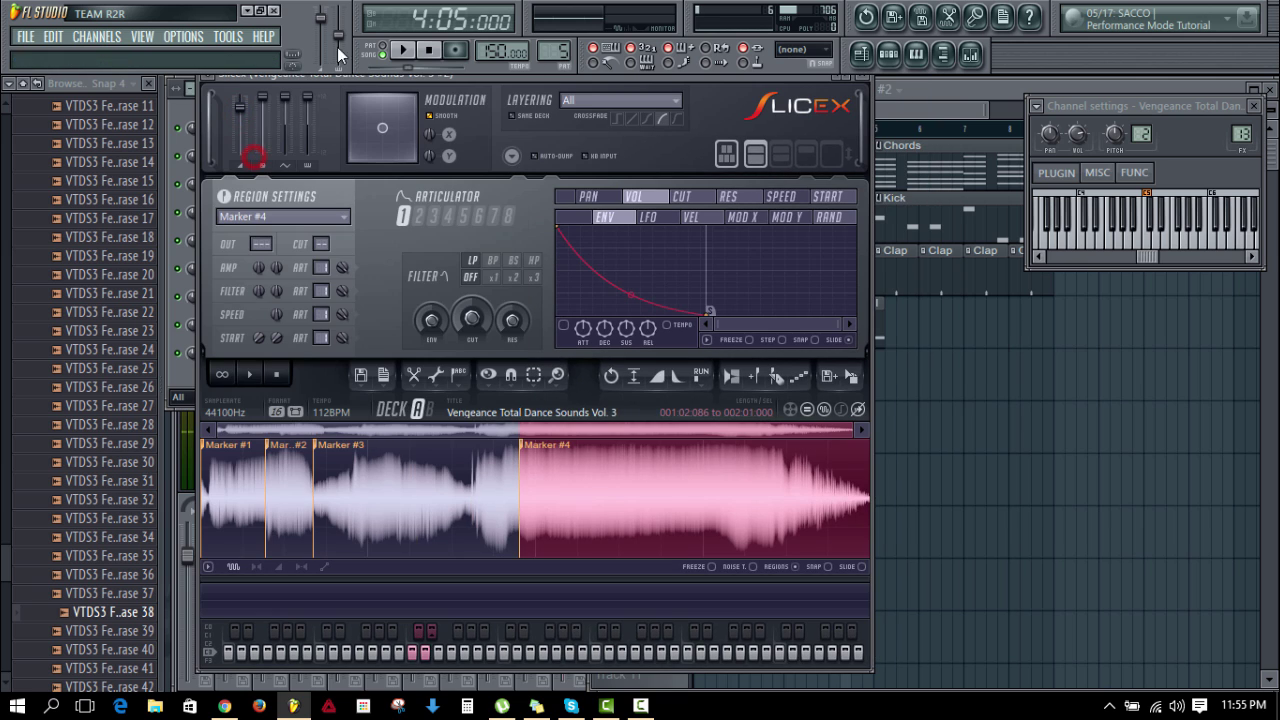
click(613, 465)
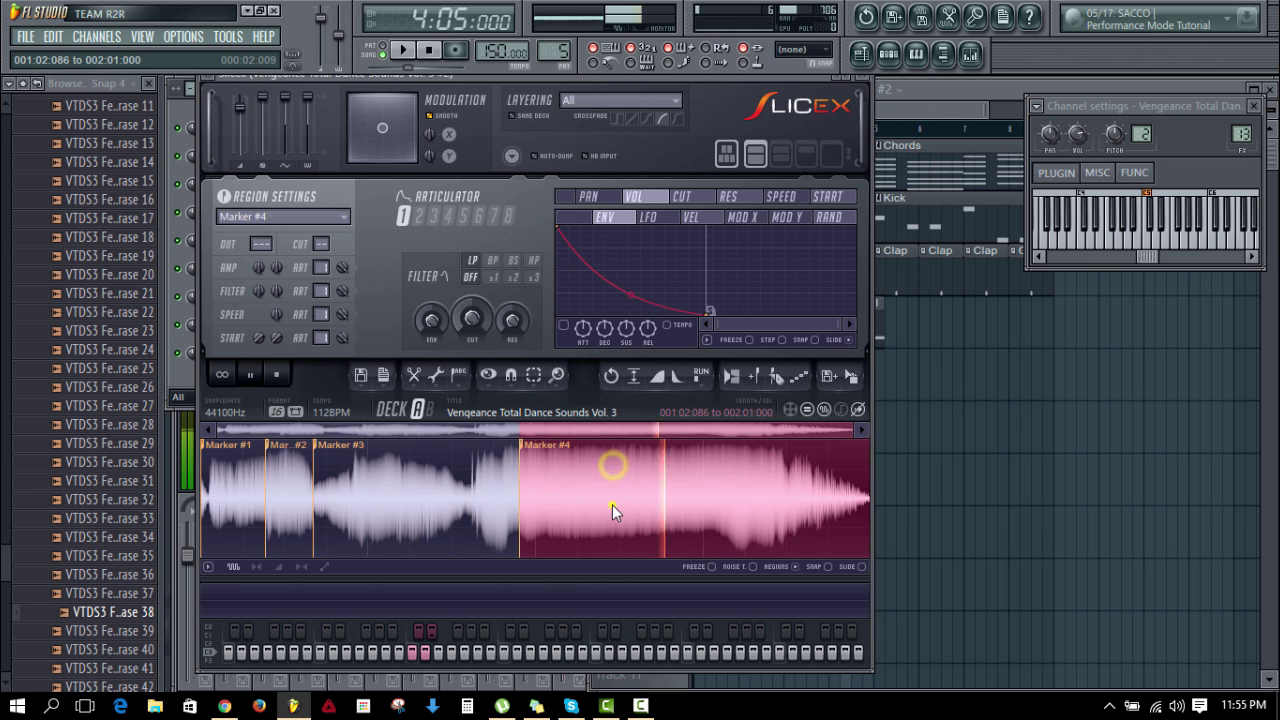
click(611, 506)
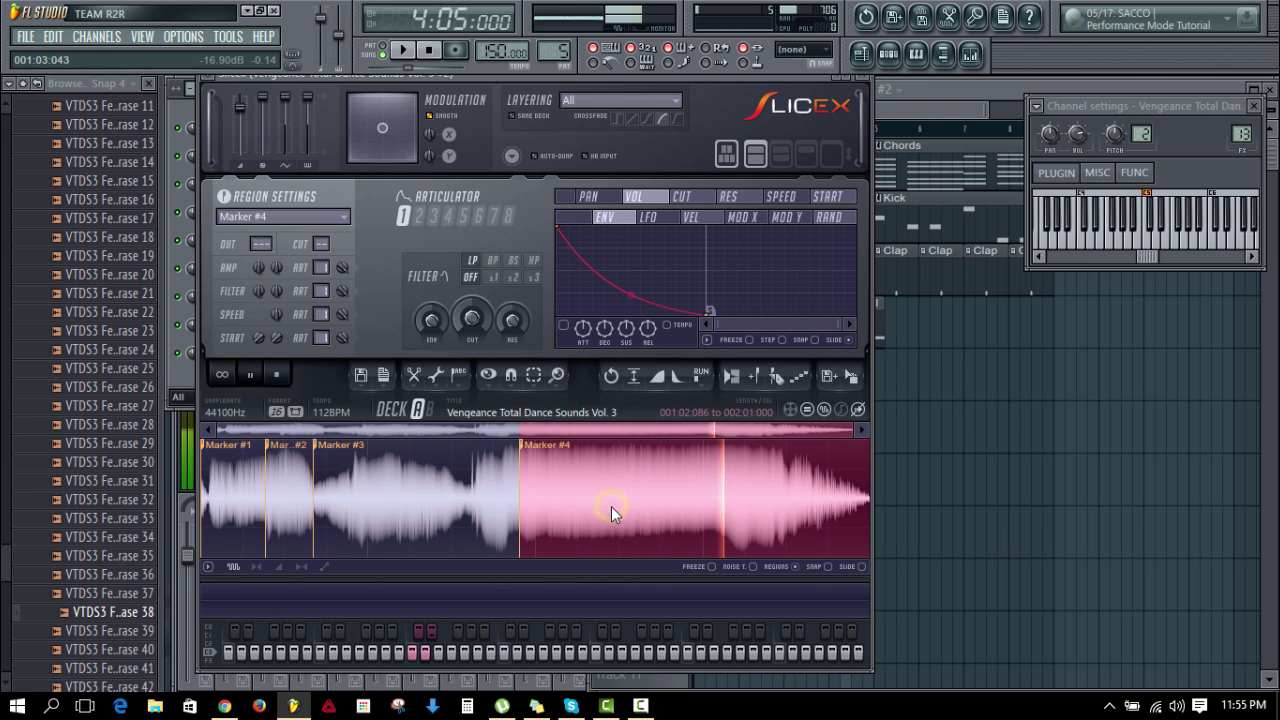
Step: Open the Vengeance Total Dance Sounds Vol. 3 #2 piano roll and preview the Marker #4 slice
click(181, 118)
right_click(273, 160)
click(305, 159)
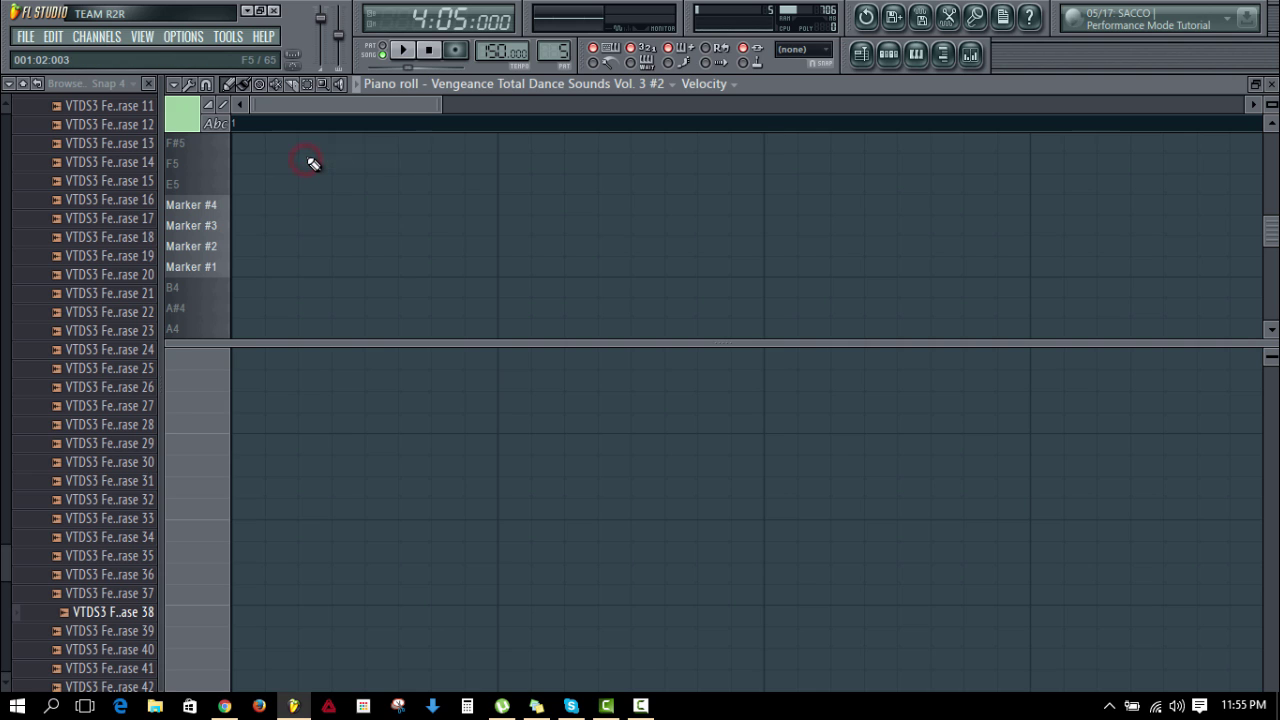
scroll(308, 156, down, 5)
click(204, 201)
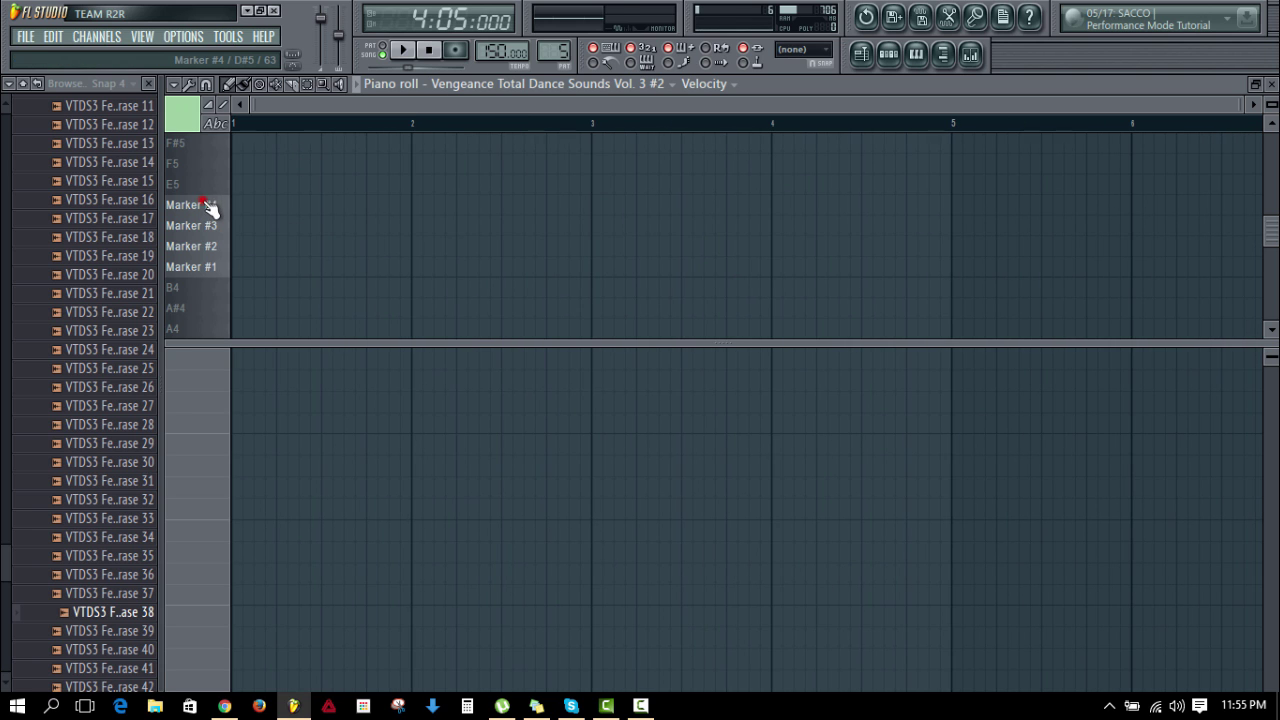
Step: Audition the Marker #4 and Marker #3 slices of Vengeance Total Dance Sounds Vol. 3 #2 for comparison
click(208, 207)
click(208, 207)
click(209, 208)
click(214, 224)
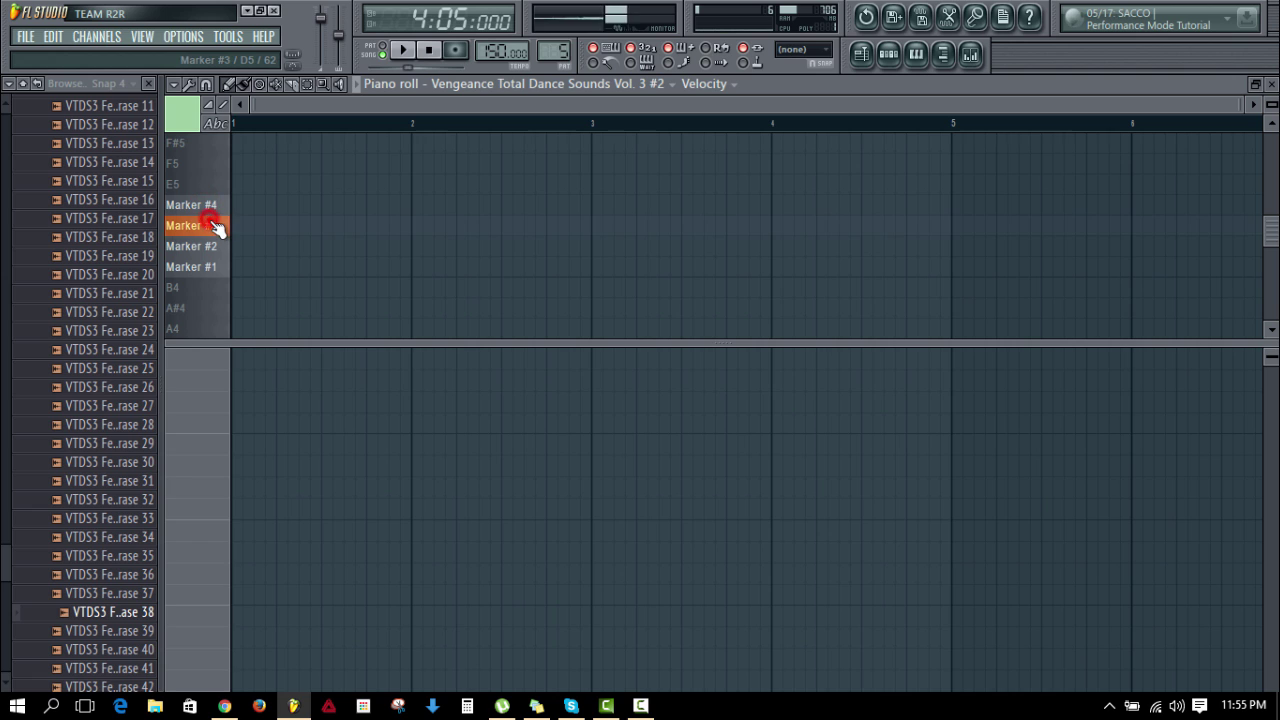
click(215, 226)
click(215, 205)
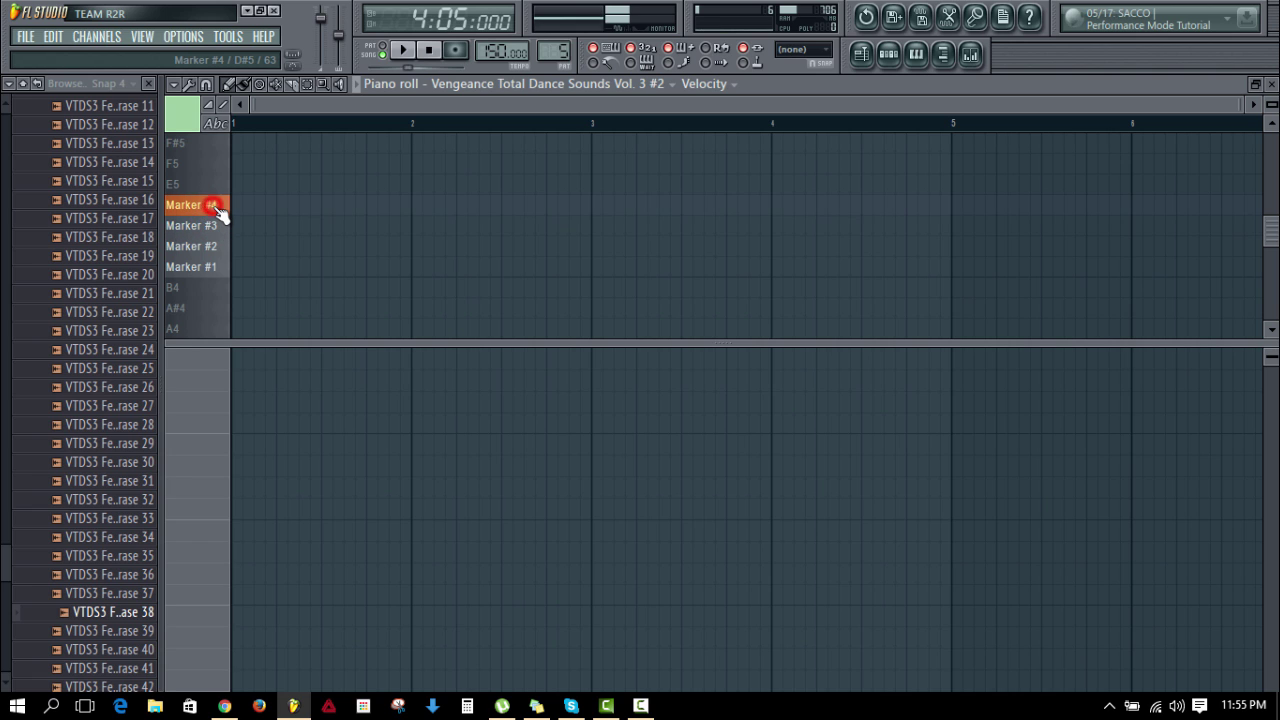
Step: Fill bars 1 and 2 with back-to-back Marker #4 notes and show note fine pitch as the target control
drag(342, 204, 220, 208)
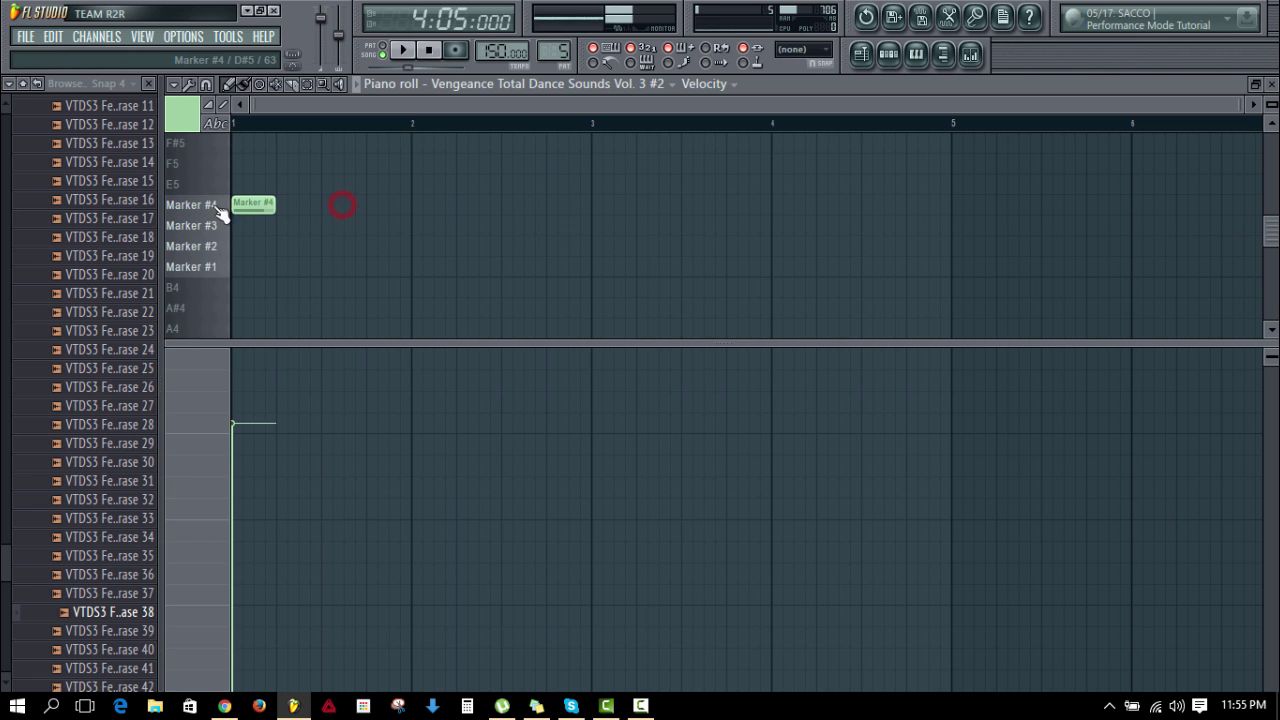
click(175, 86)
mouse_move(250, 347)
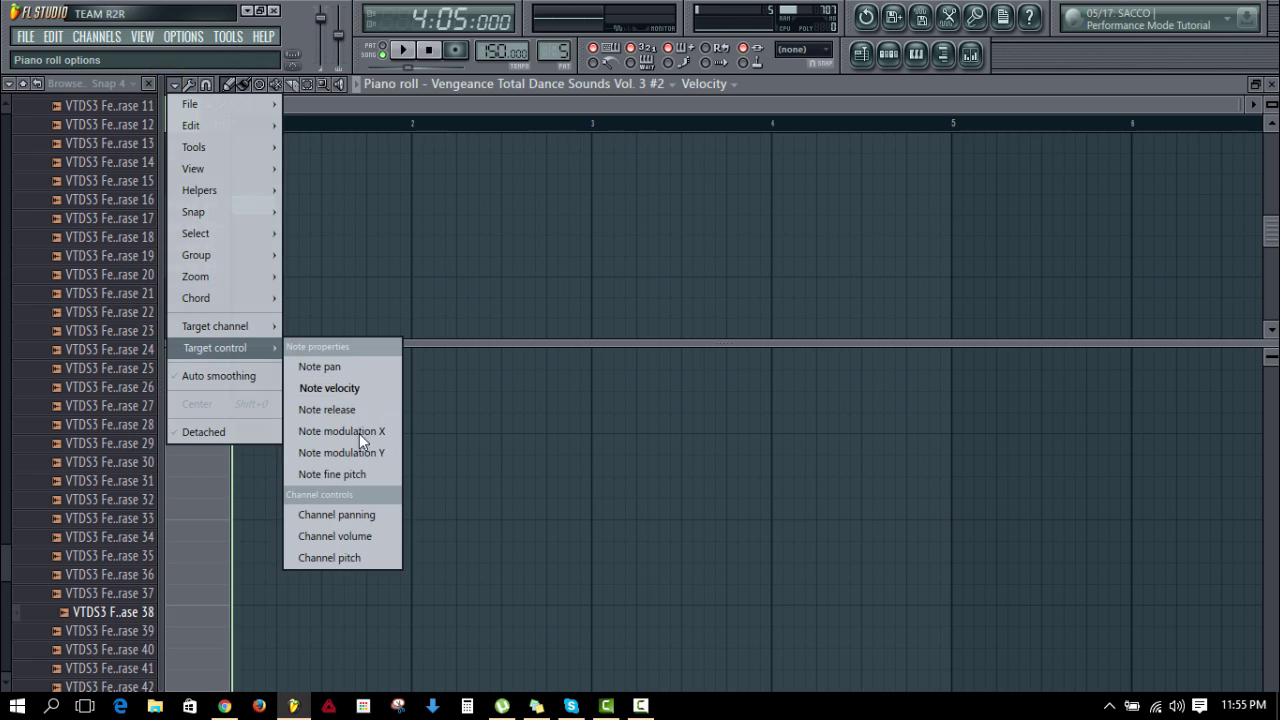
click(355, 474)
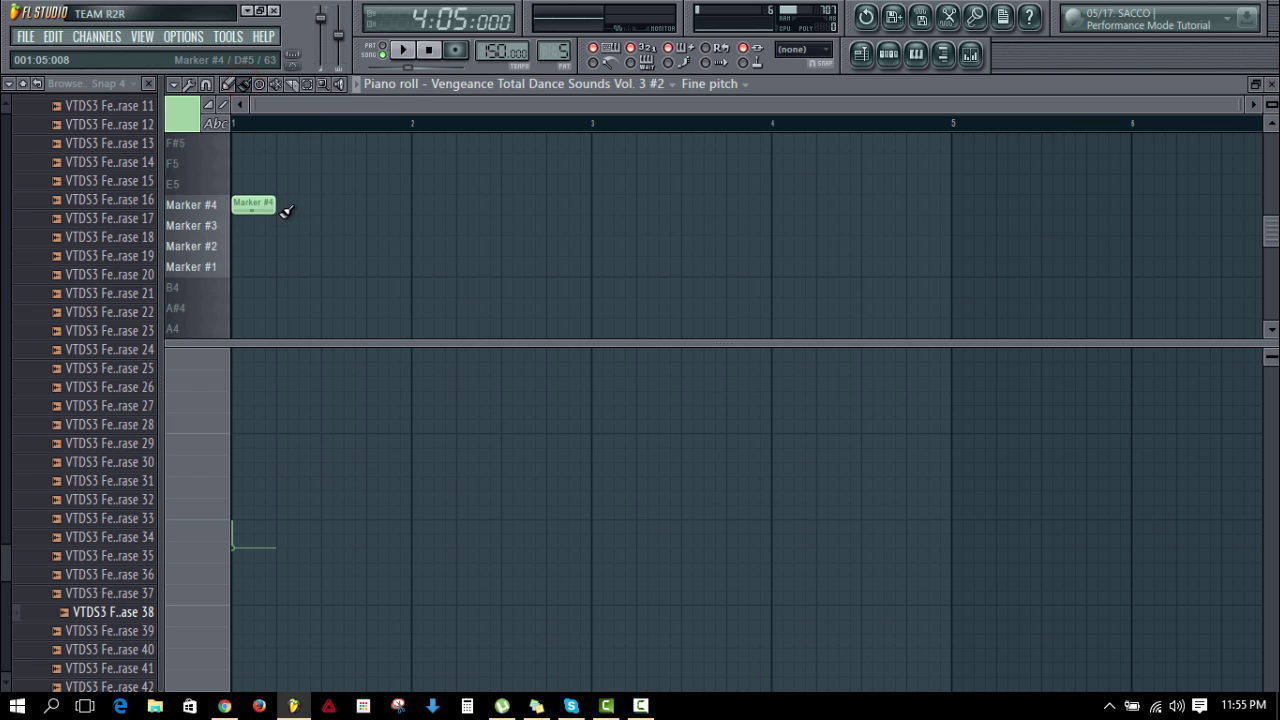
drag(284, 207, 571, 207)
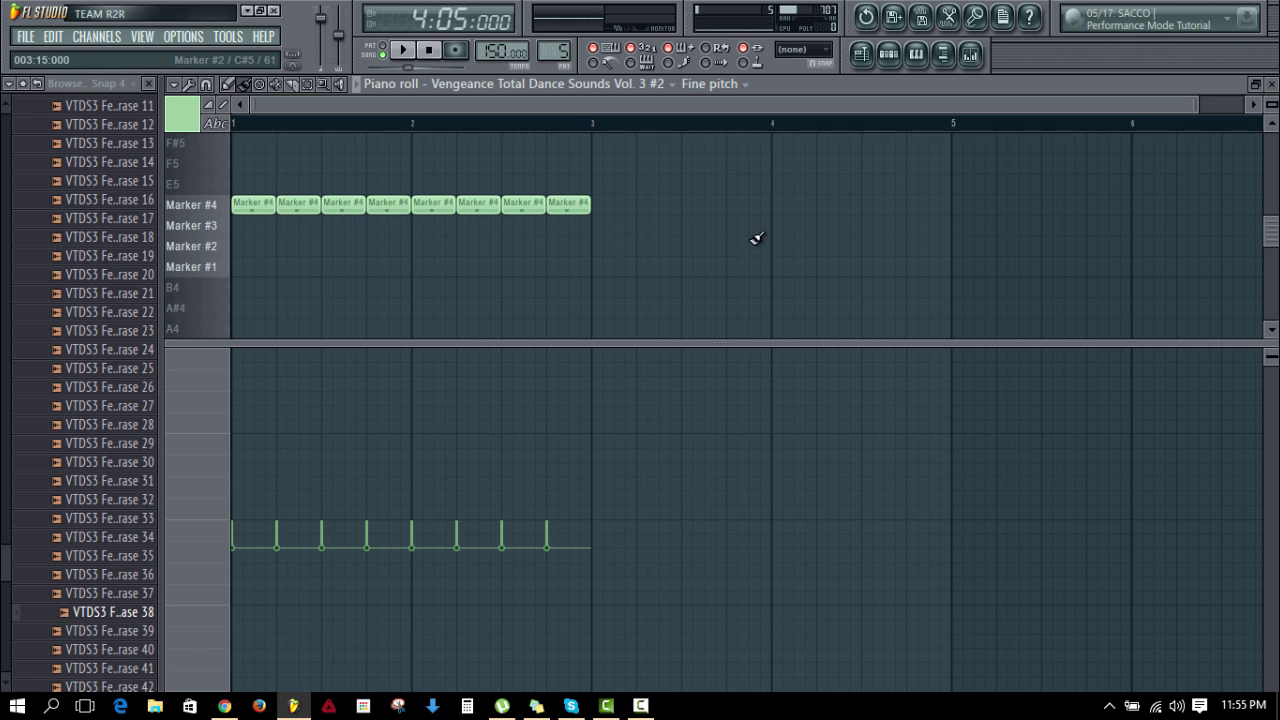
Step: Return to the playlist and place the Vocal #2 pattern on Track 5 at bar 5
key(Escape)
click(957, 87)
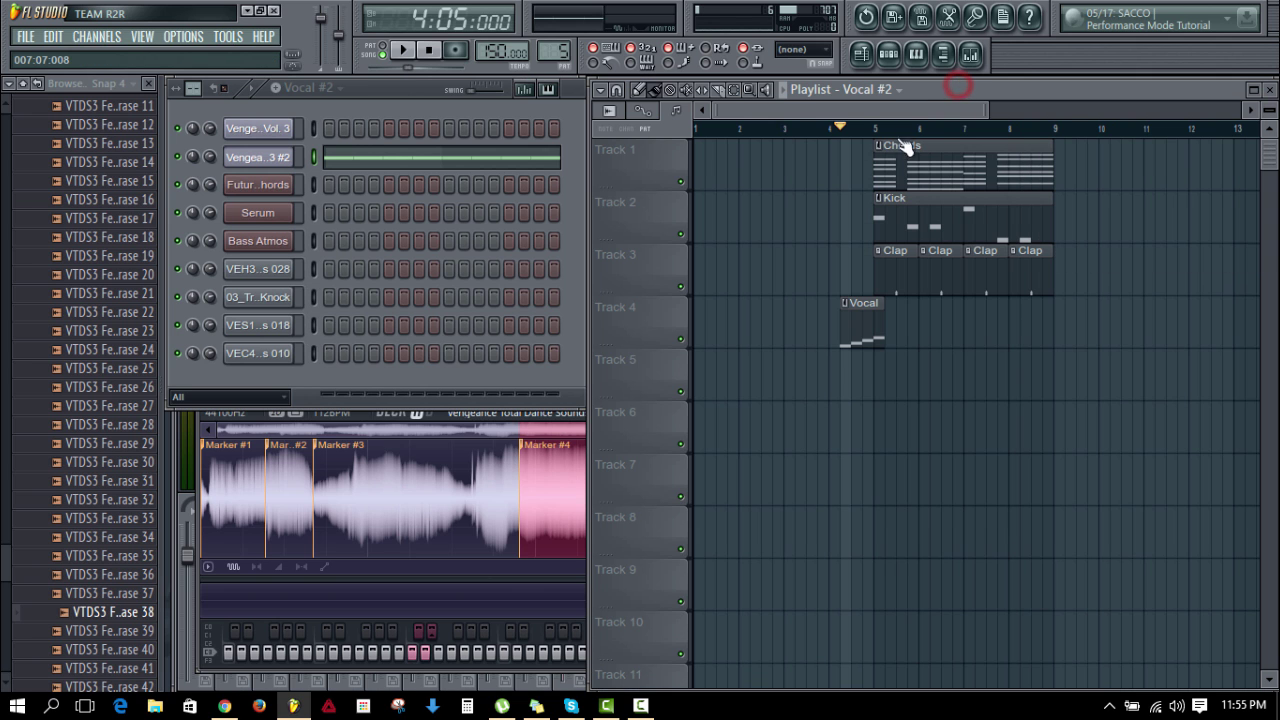
click(899, 364)
drag(931, 372, 923, 397)
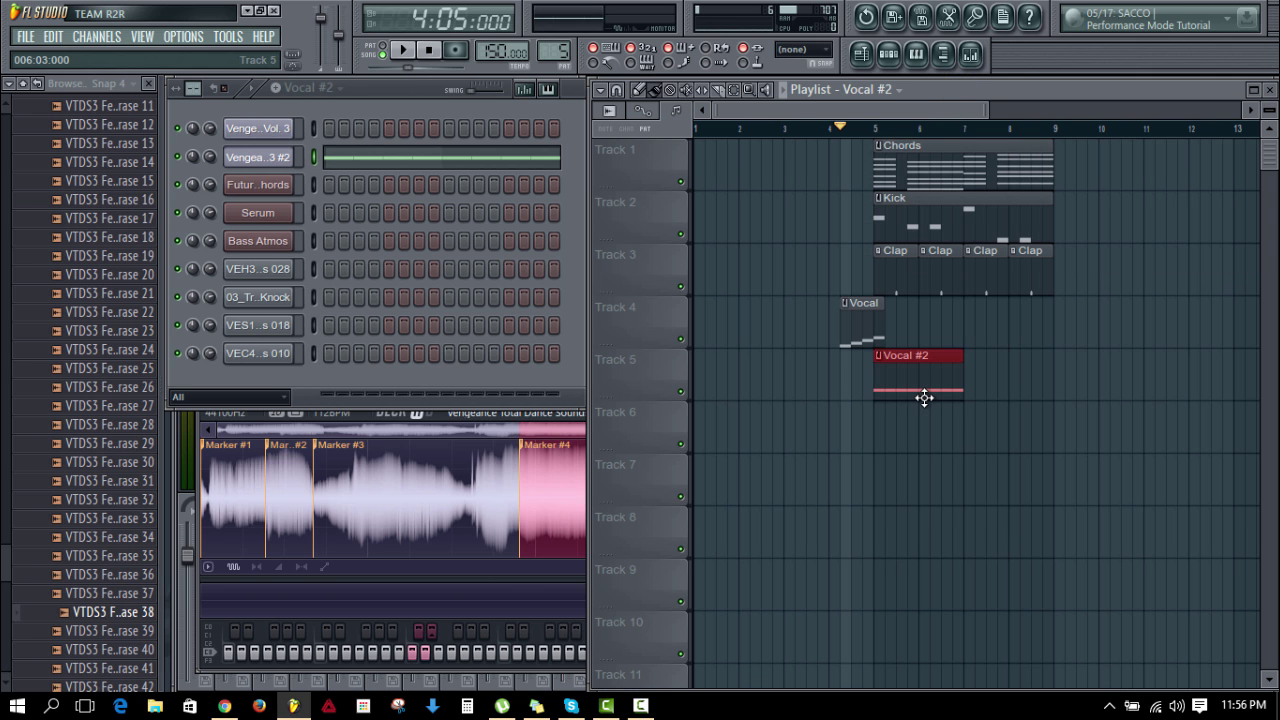
Step: Delete the first Marker #4 note from the Vocal #2 pattern and return to the playlist
click(387, 156)
scroll(234, 209, down, 3)
right_click(249, 238)
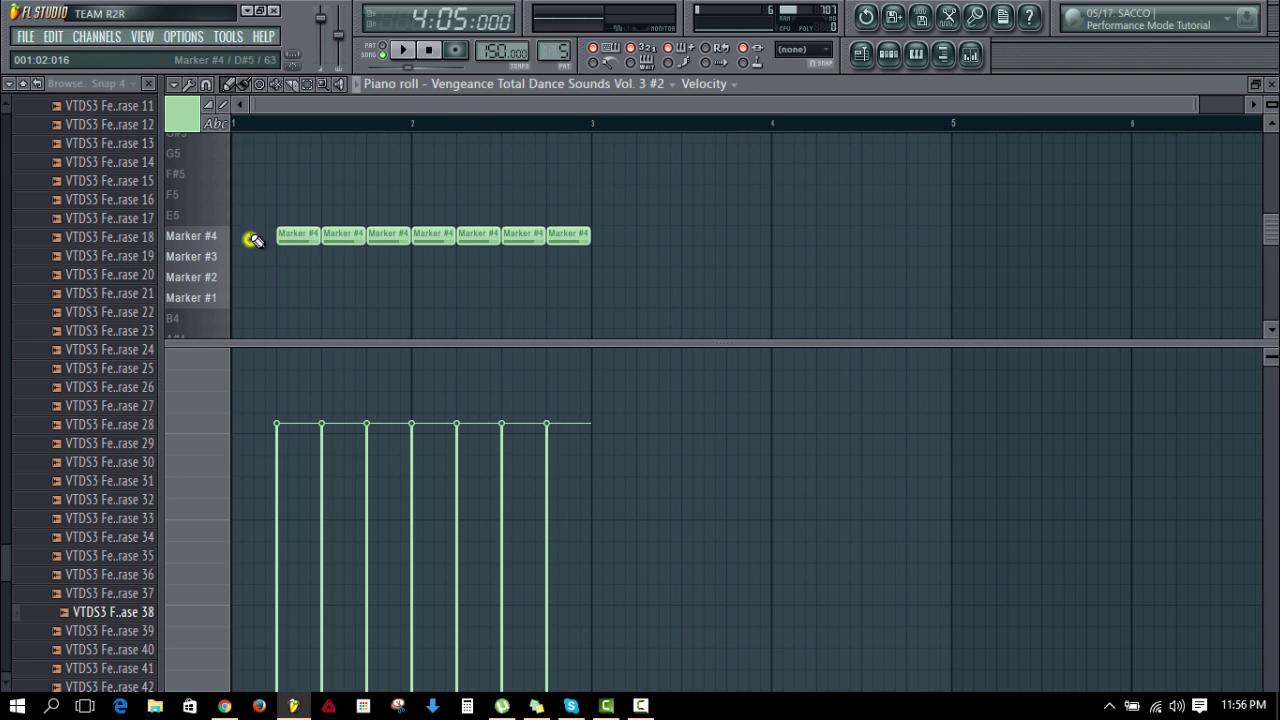
right_click(330, 172)
key(F5)
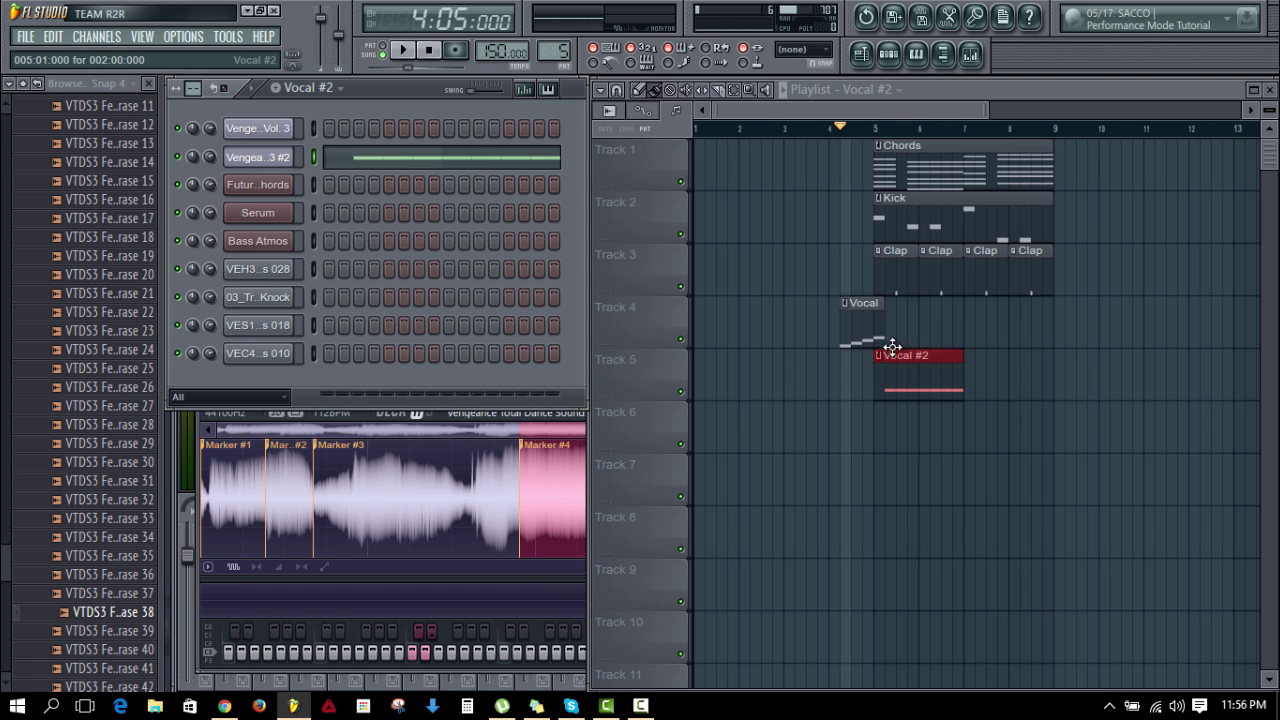
click(916, 408)
right_click(939, 427)
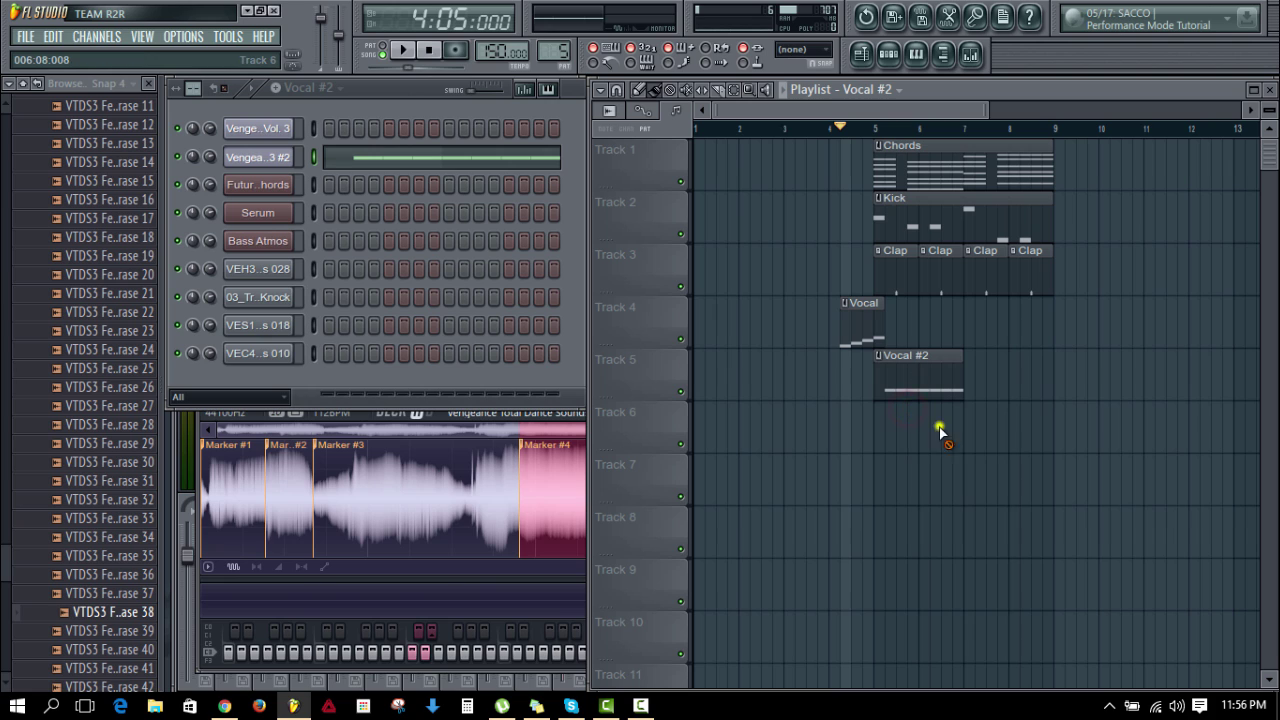
mouse_move(915, 386)
mouse_down()
mouse_move(909, 329)
mouse_move(911, 389)
mouse_up()
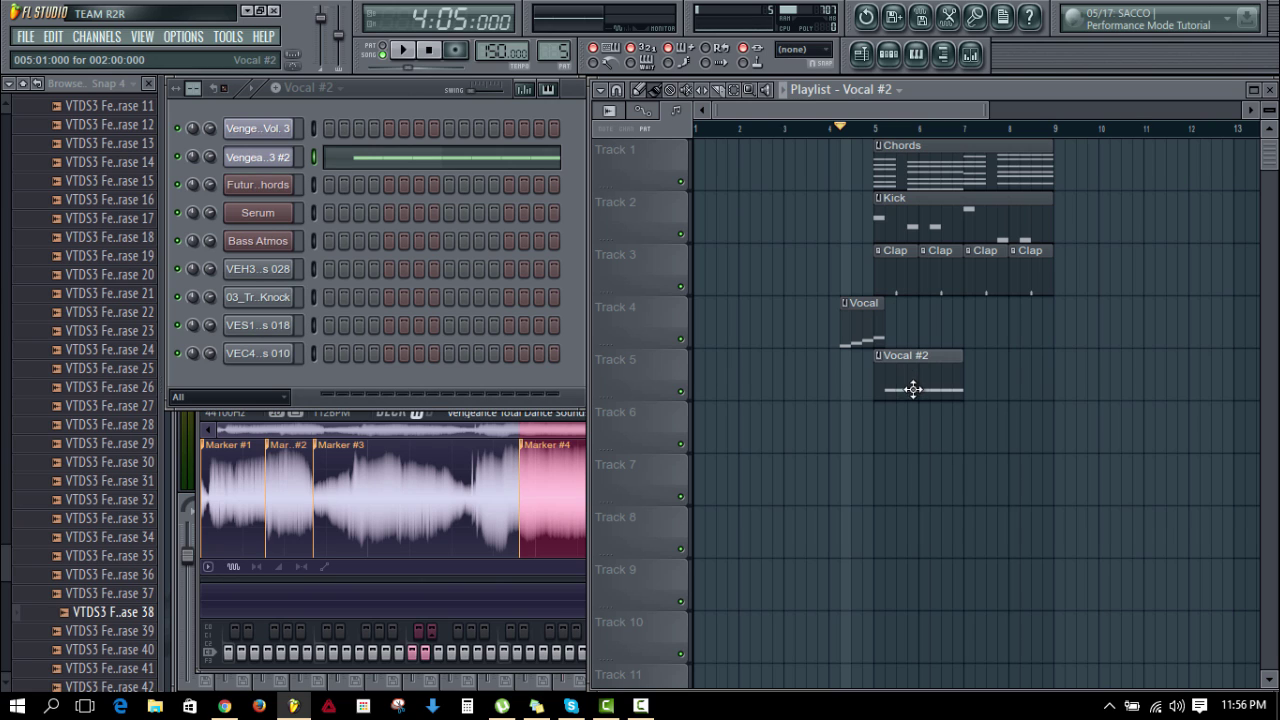
Step: Set the playback start to bar 4 and mute the Kick and Clap tracks and the Bass Atmos channel
click(828, 130)
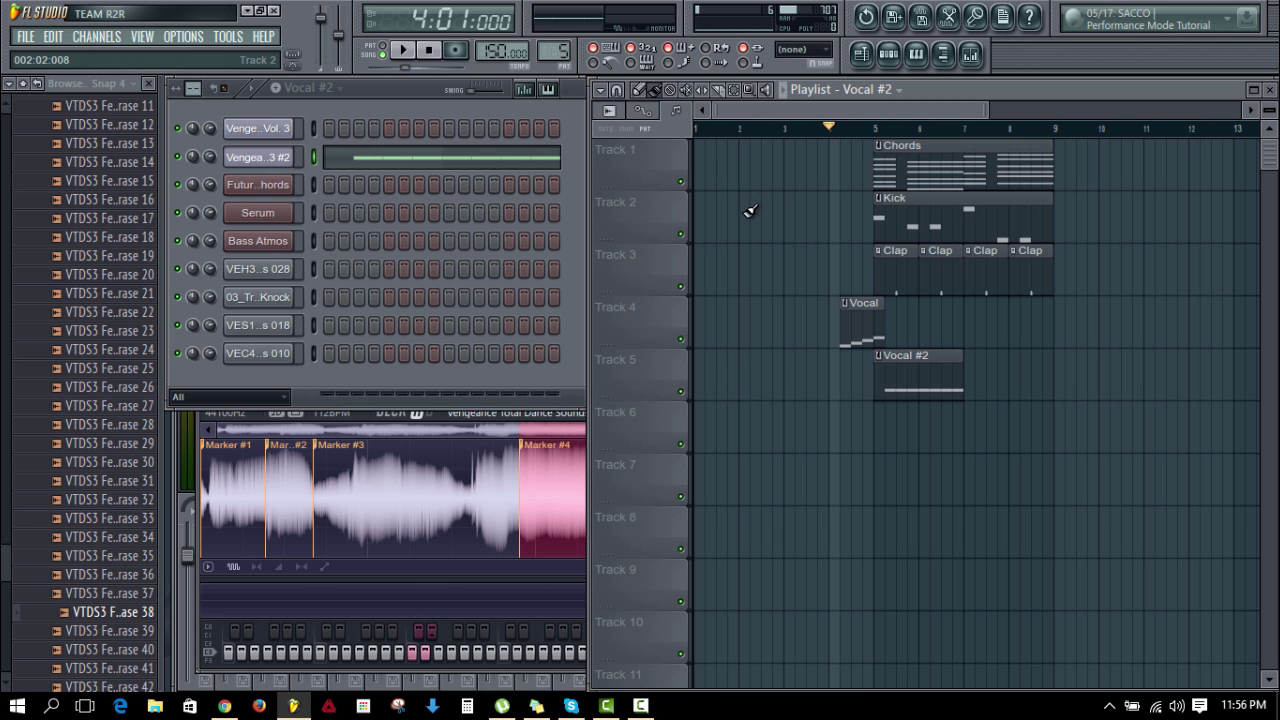
click(681, 236)
click(681, 287)
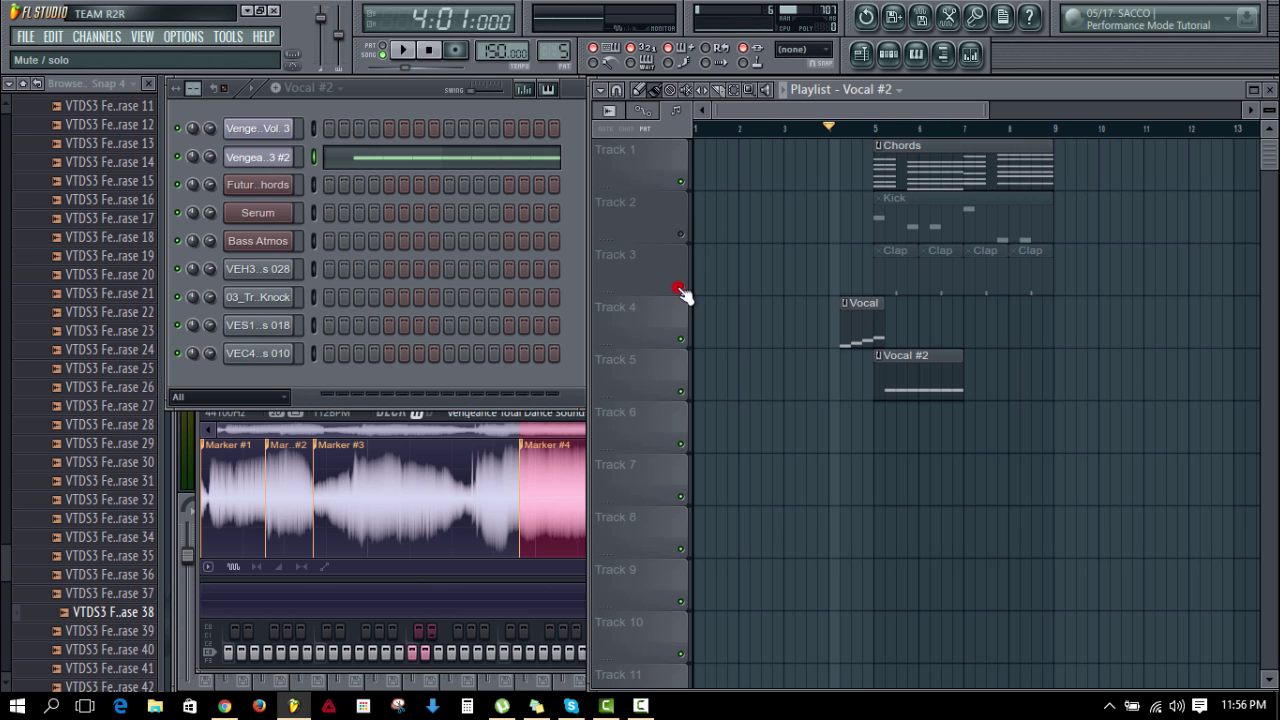
click(913, 150)
double_click(914, 153)
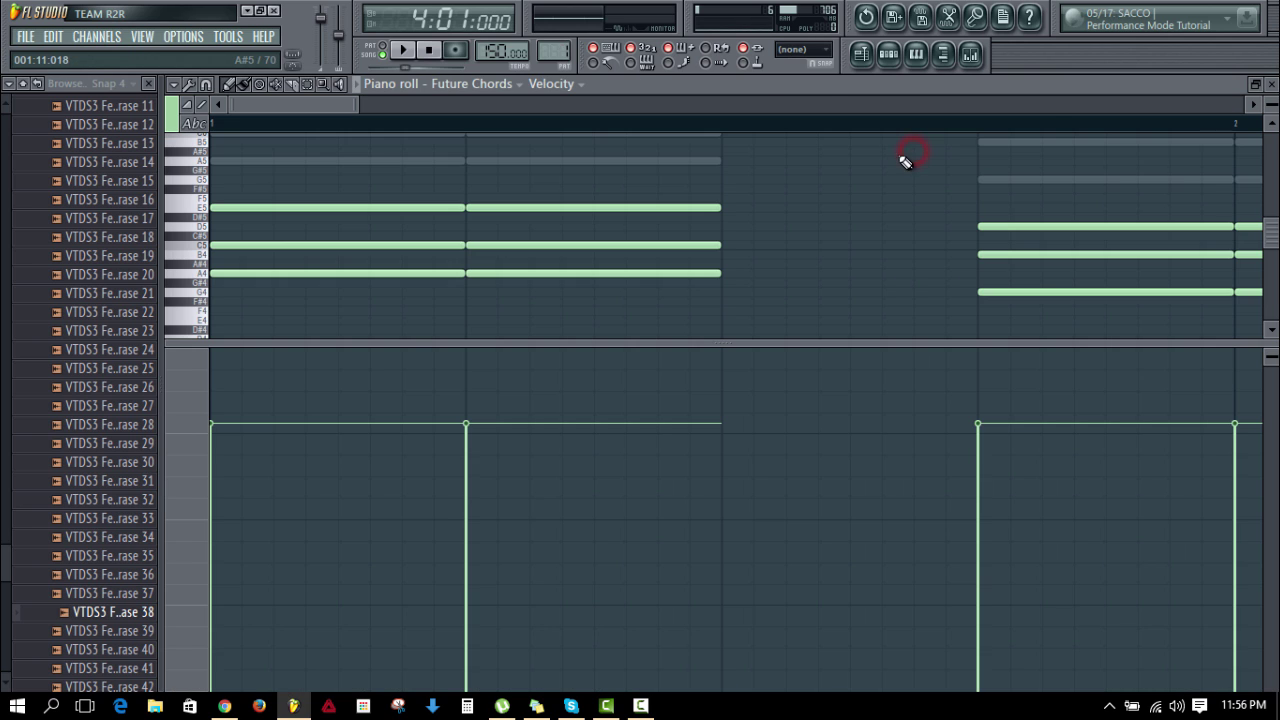
right_click(848, 182)
click(178, 241)
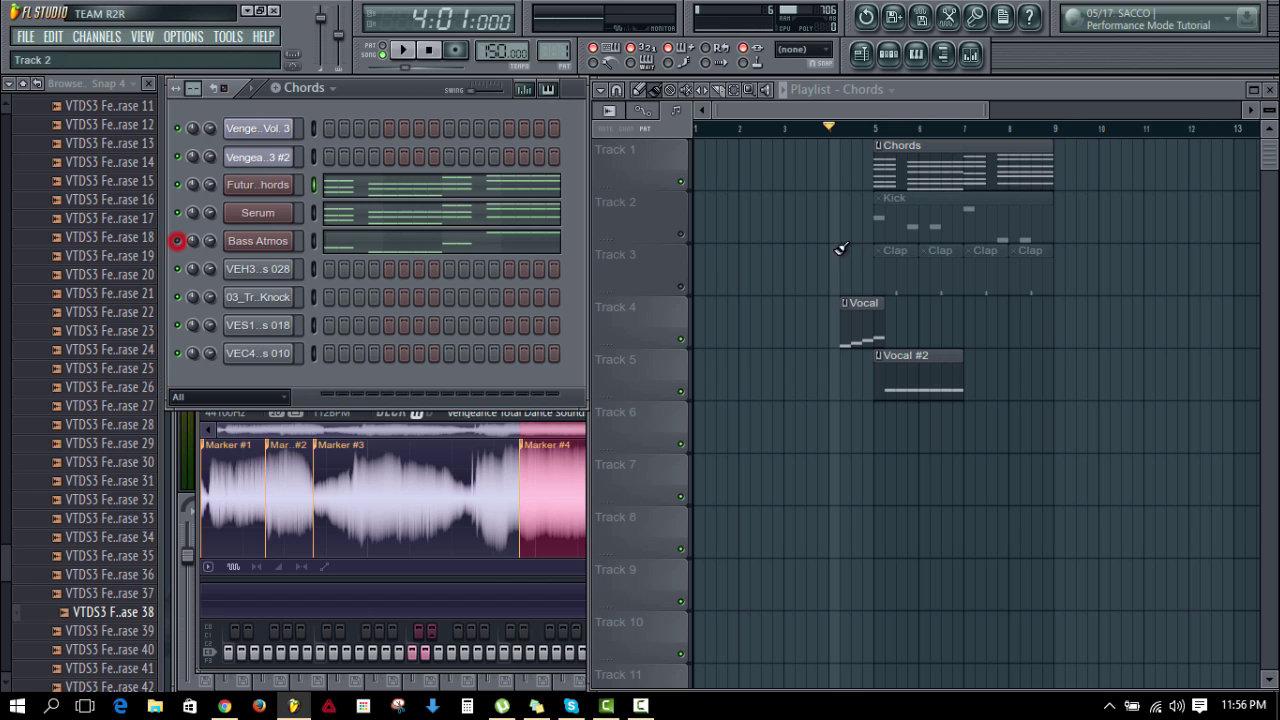
Step: Play the arrangement from bar 4 to hear both vocal parts against the chords
click(1060, 358)
key(space)
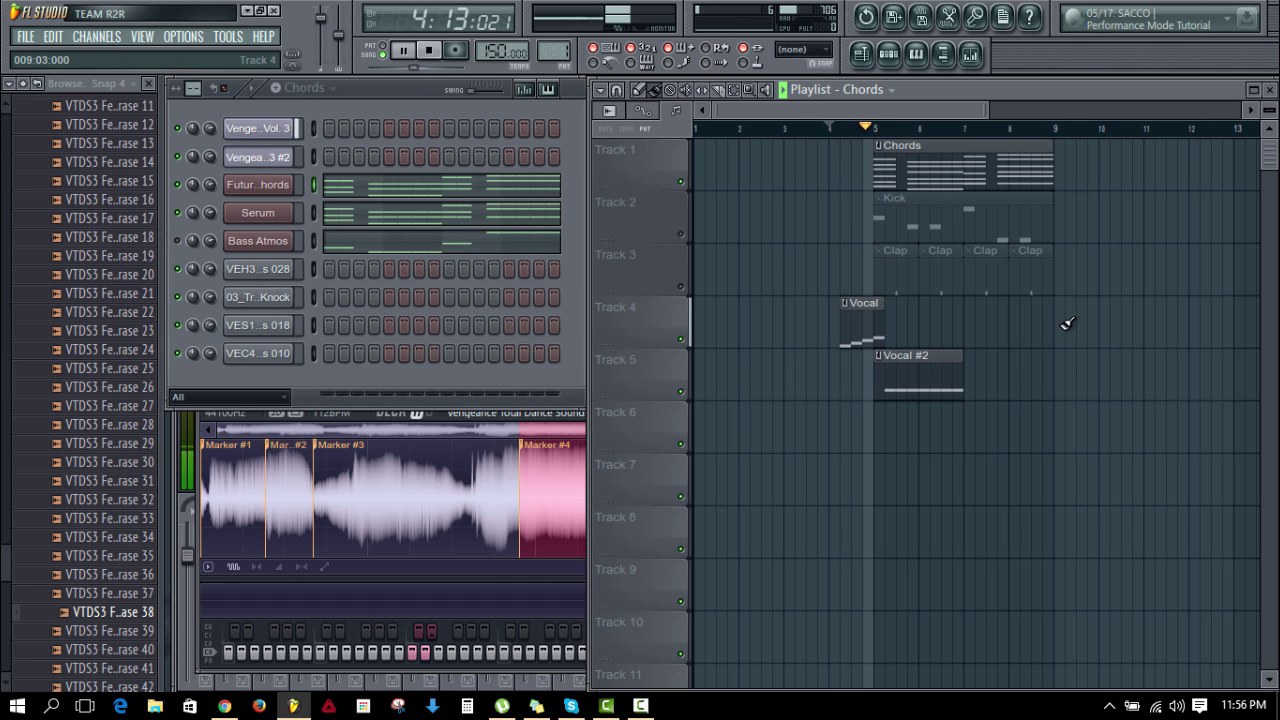
right_click(976, 354)
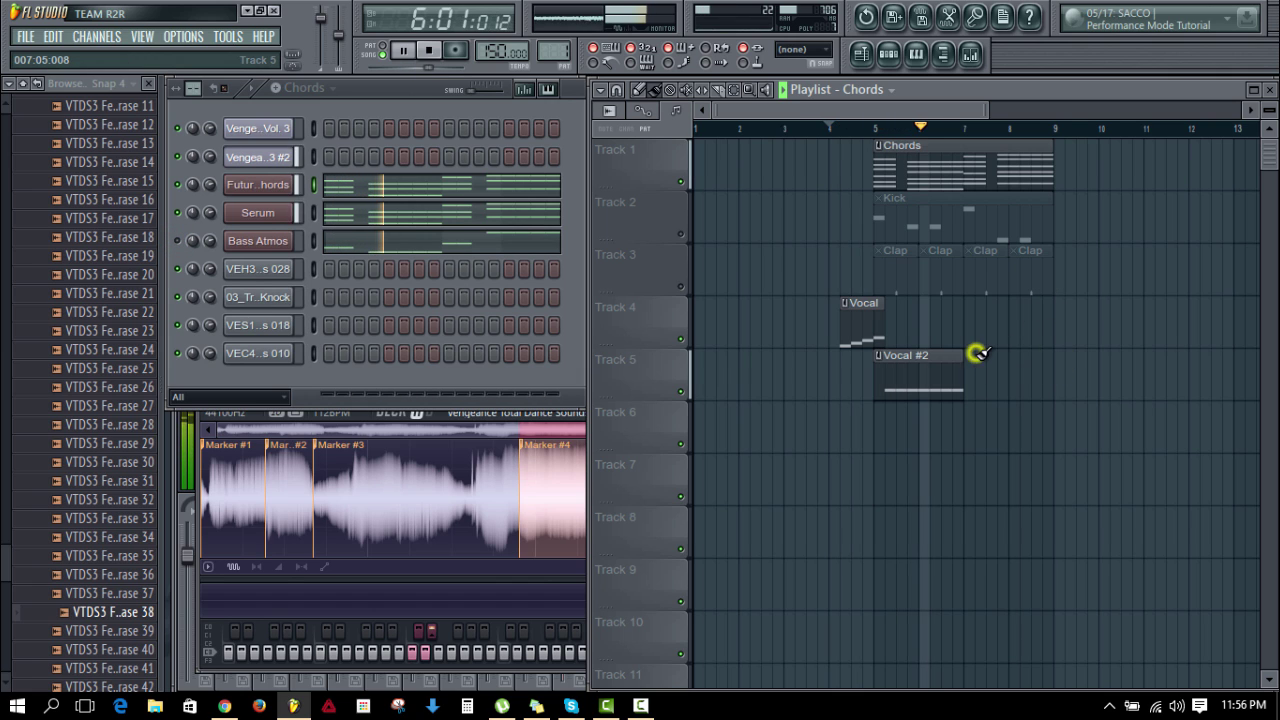
click(957, 369)
key(space)
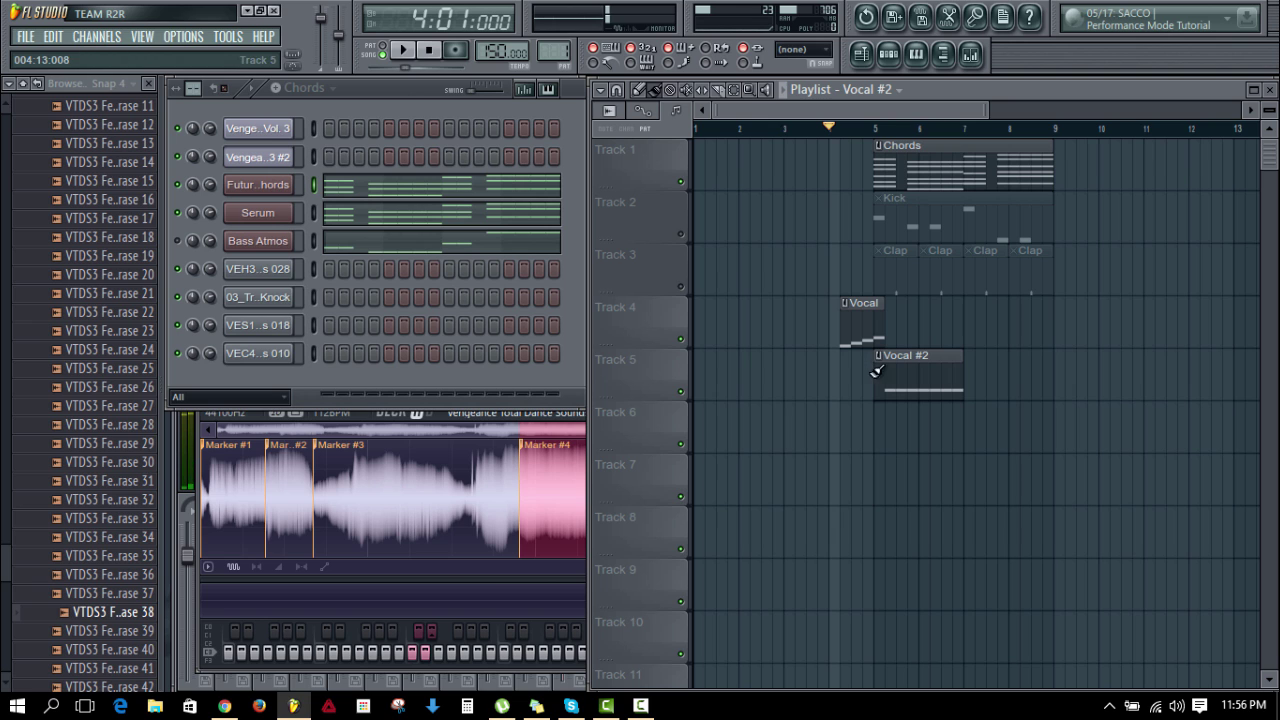
Step: Reopen the Vocal #2 notes, play them against the chords, and set the target control to note fine pitch
click(916, 377)
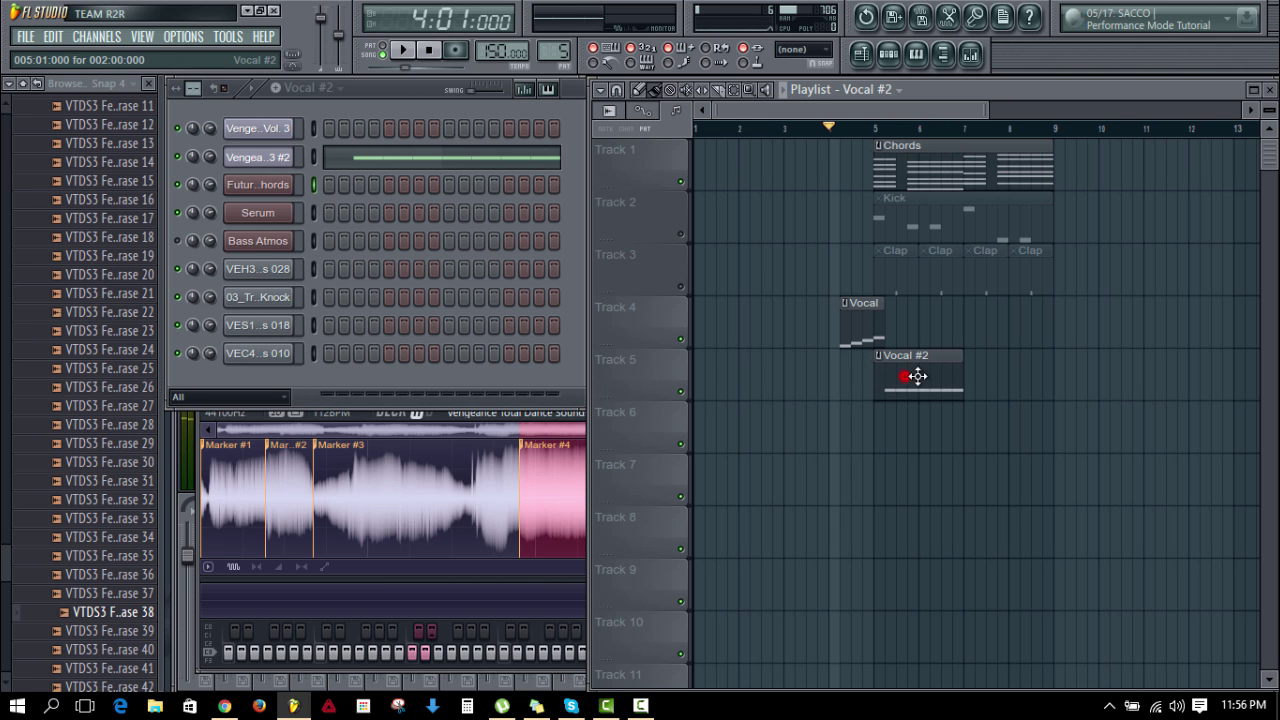
click(391, 159)
key(space)
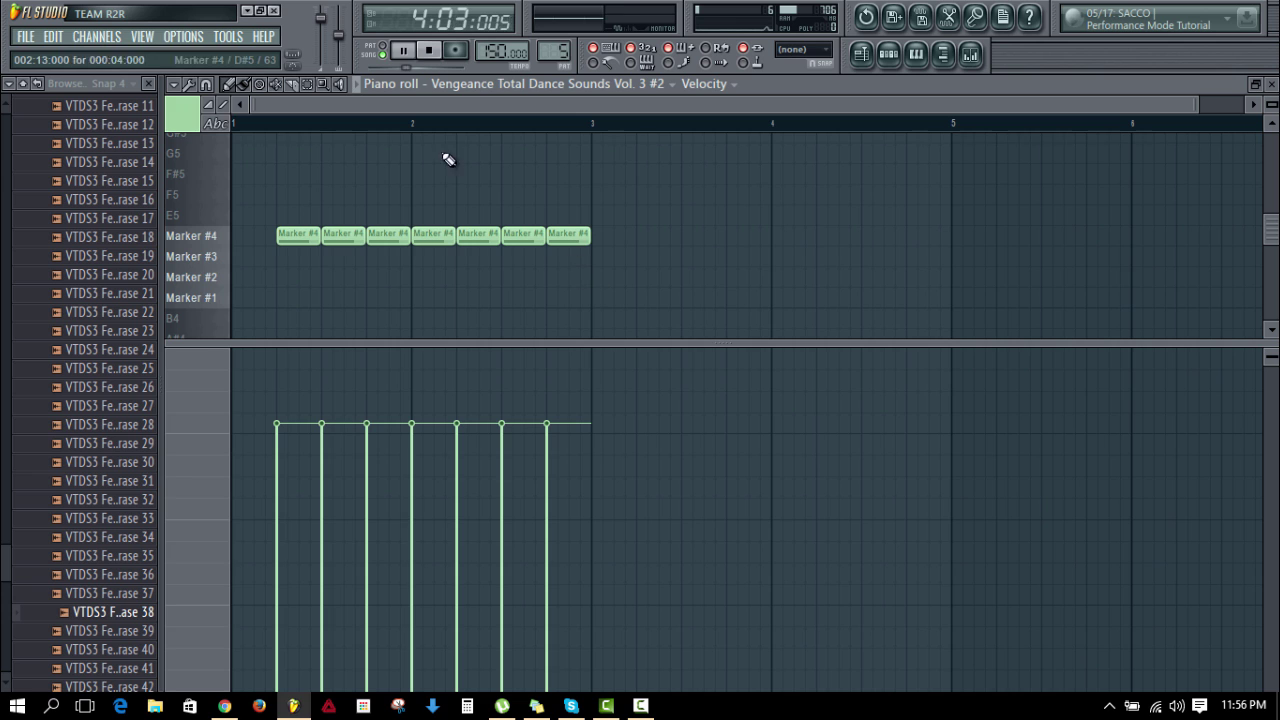
click(173, 84)
mouse_move(248, 355)
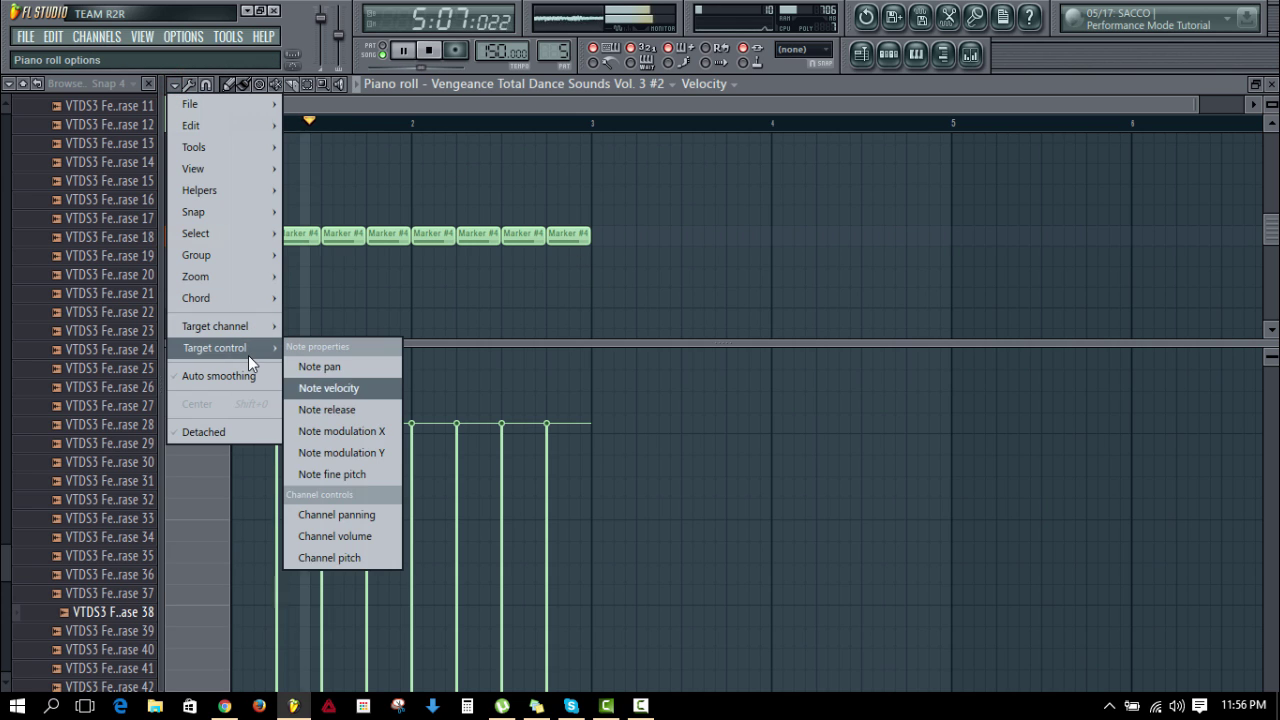
click(366, 474)
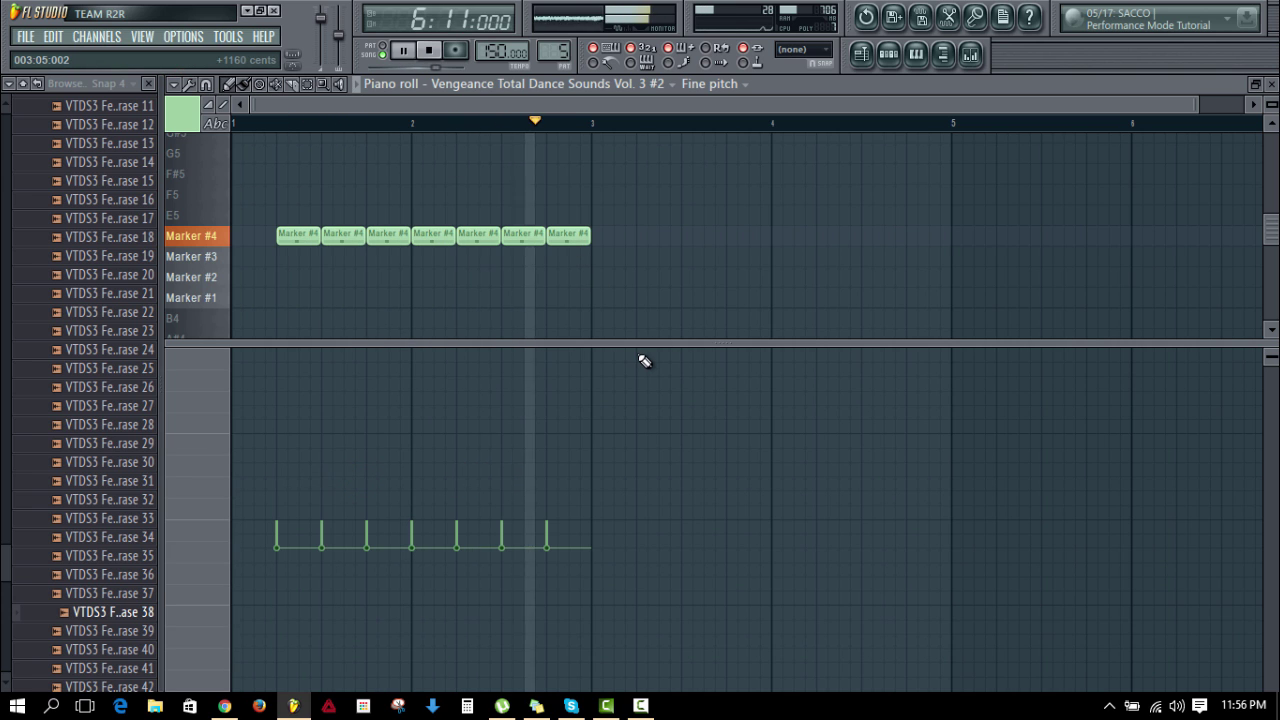
key(space)
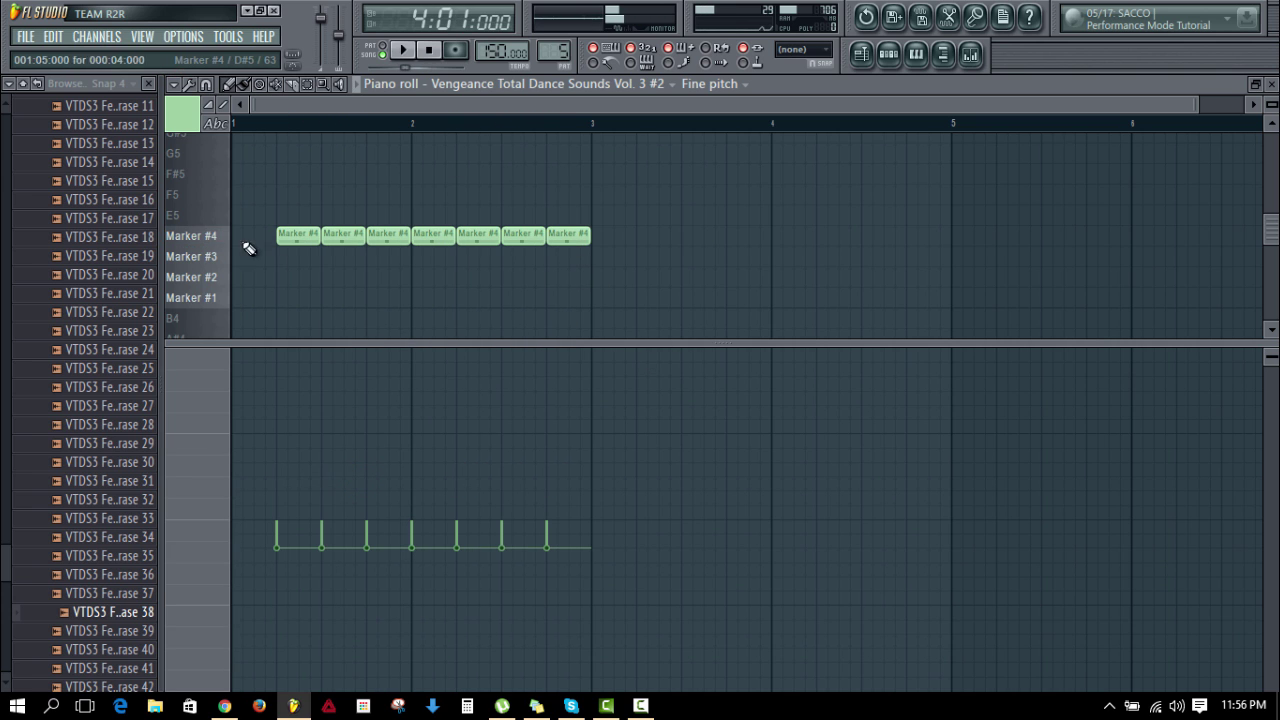
Step: Continue the row of Marker #4 notes through the end of bar 3
click(578, 230)
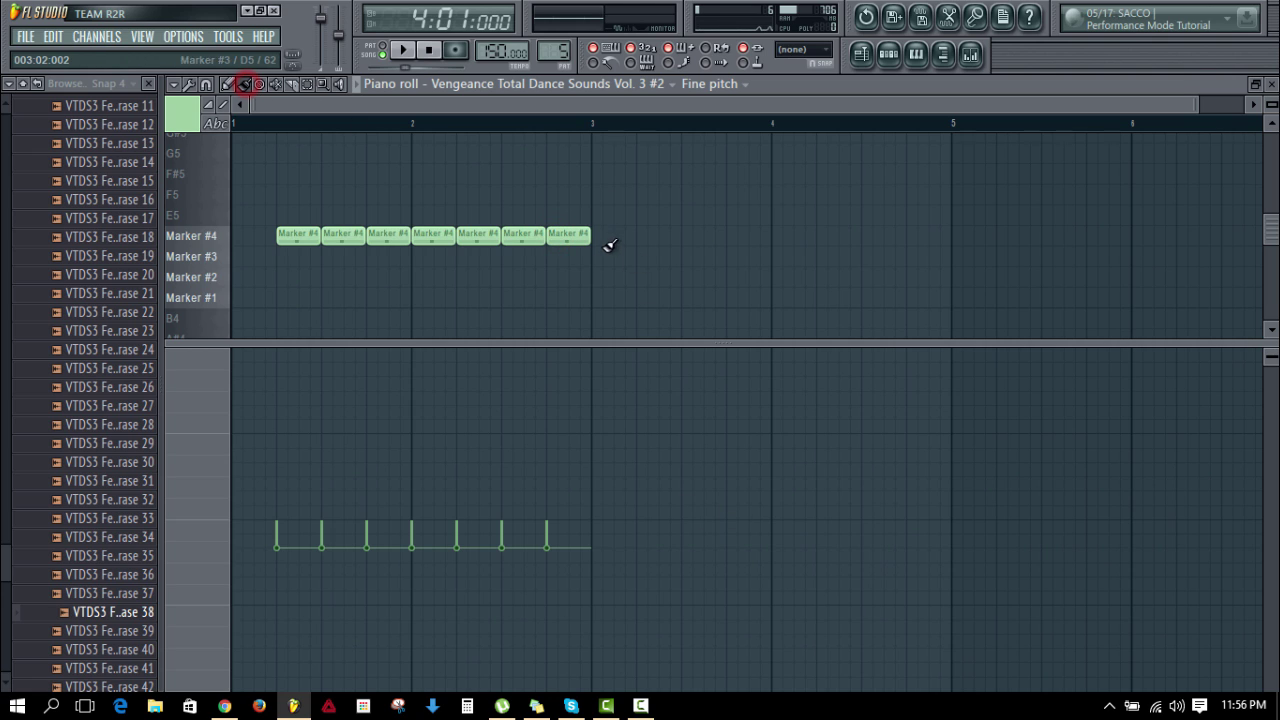
drag(600, 237, 760, 240)
right_click(703, 280)
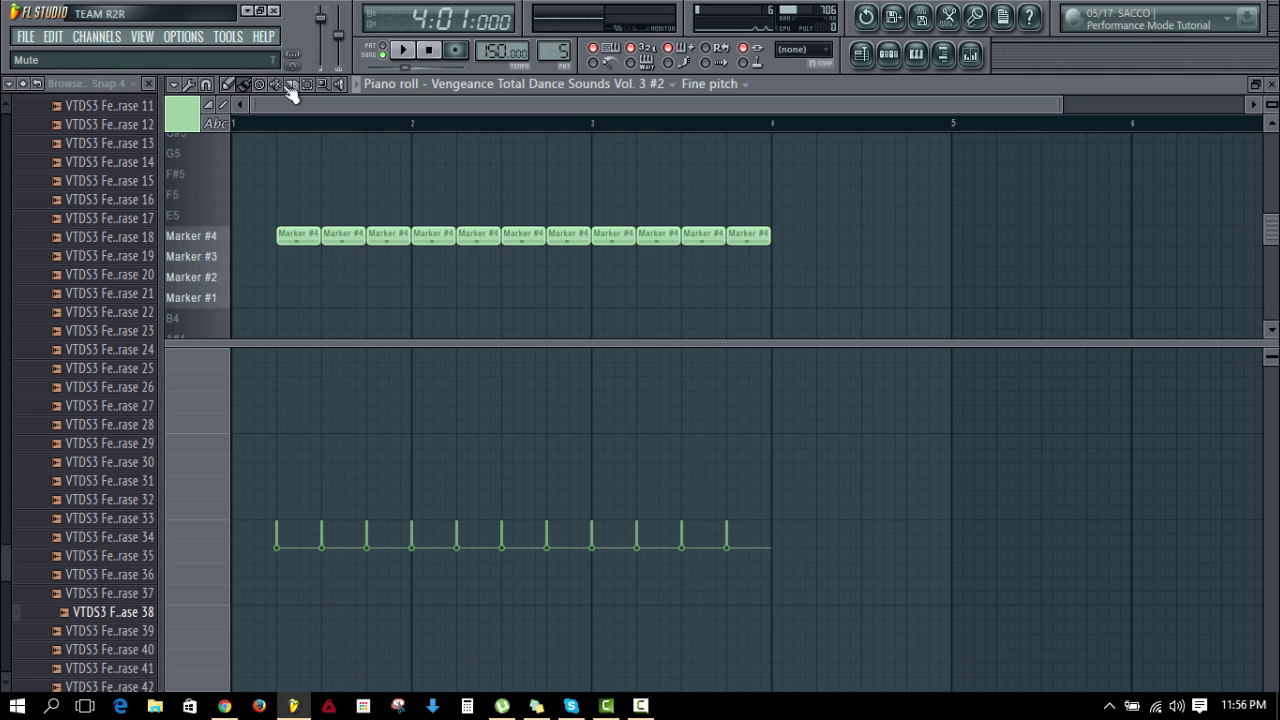
Step: Lower the fine pitch of the first two Marker #4 notes in bar 3 to about -720 cents, auditioning each change
click(608, 238)
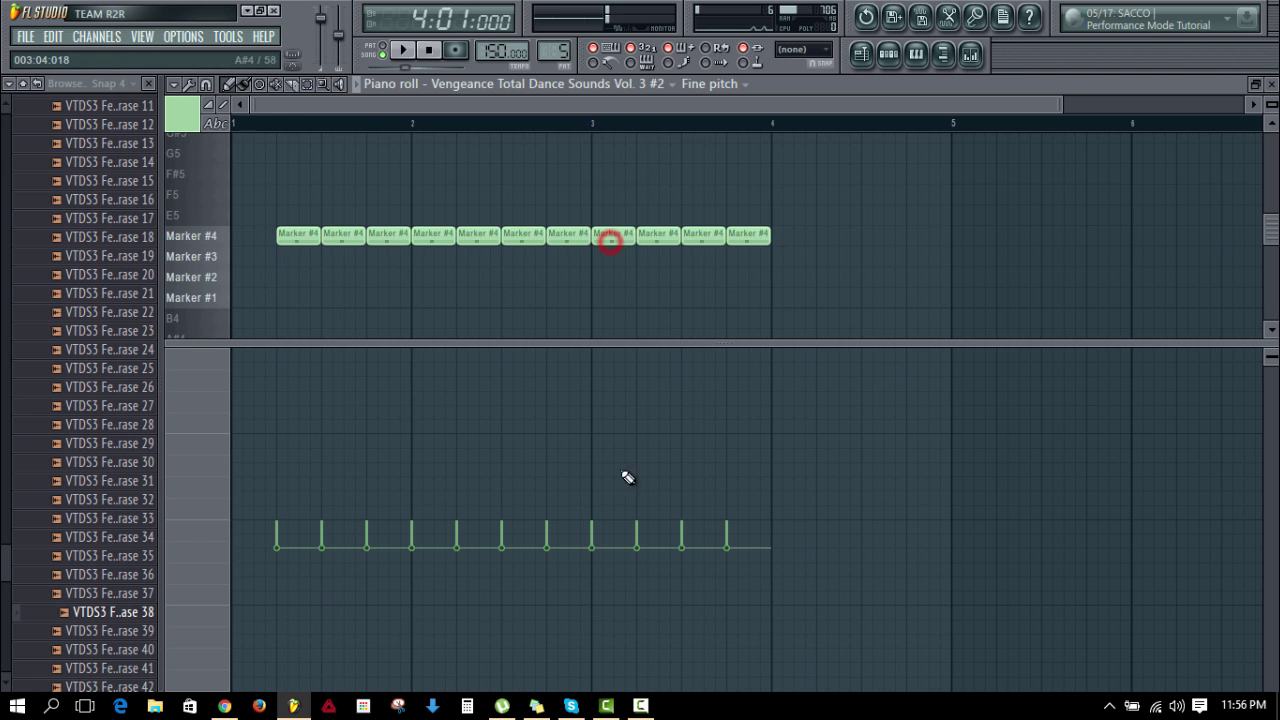
click(603, 577)
click(609, 243)
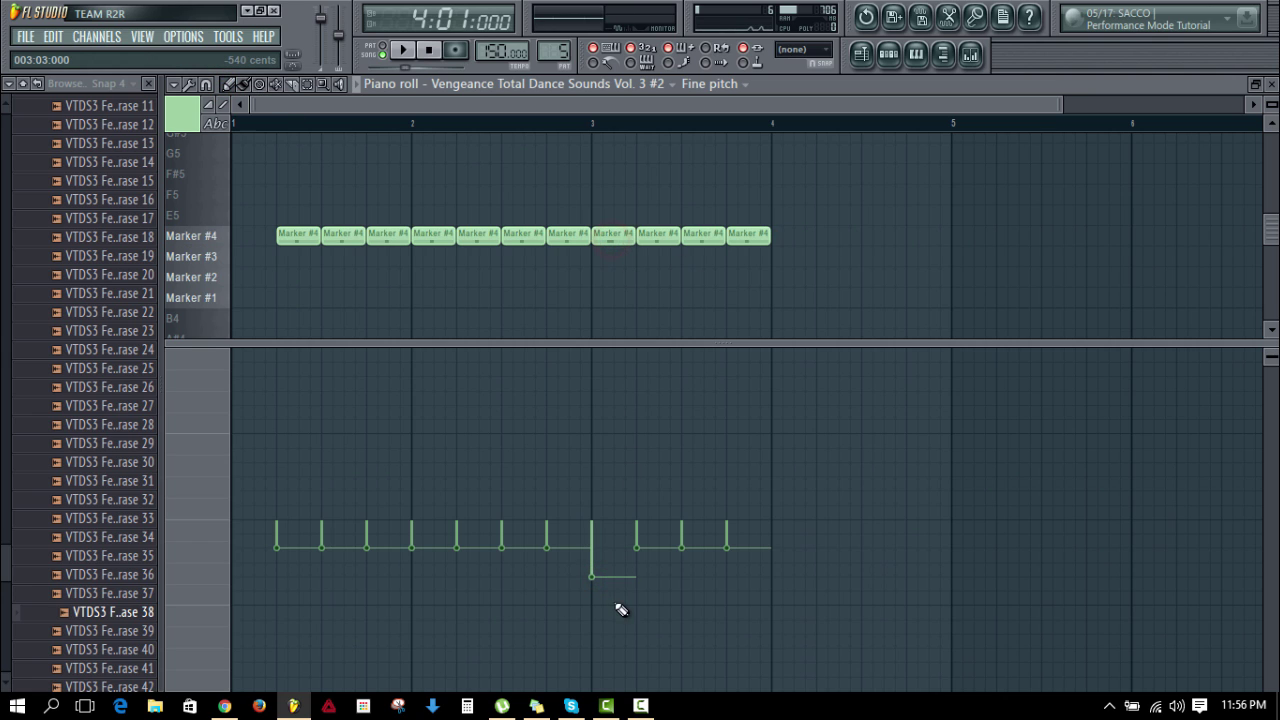
click(608, 240)
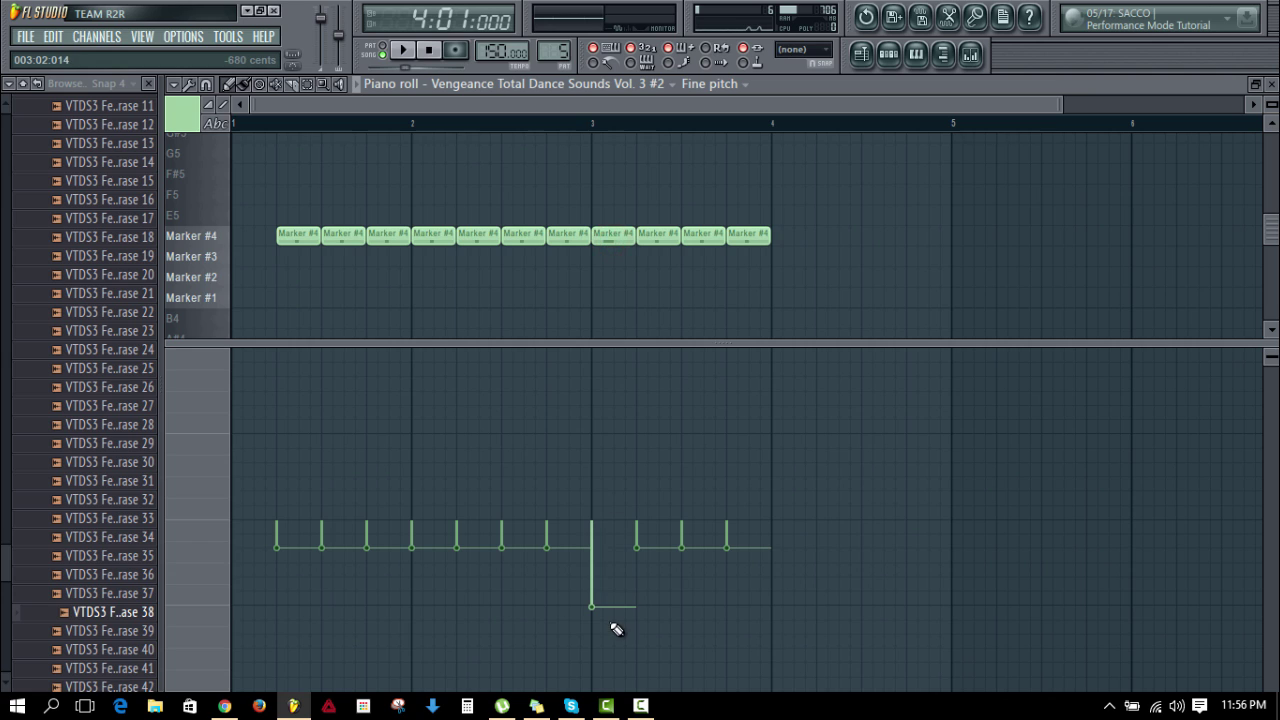
click(608, 238)
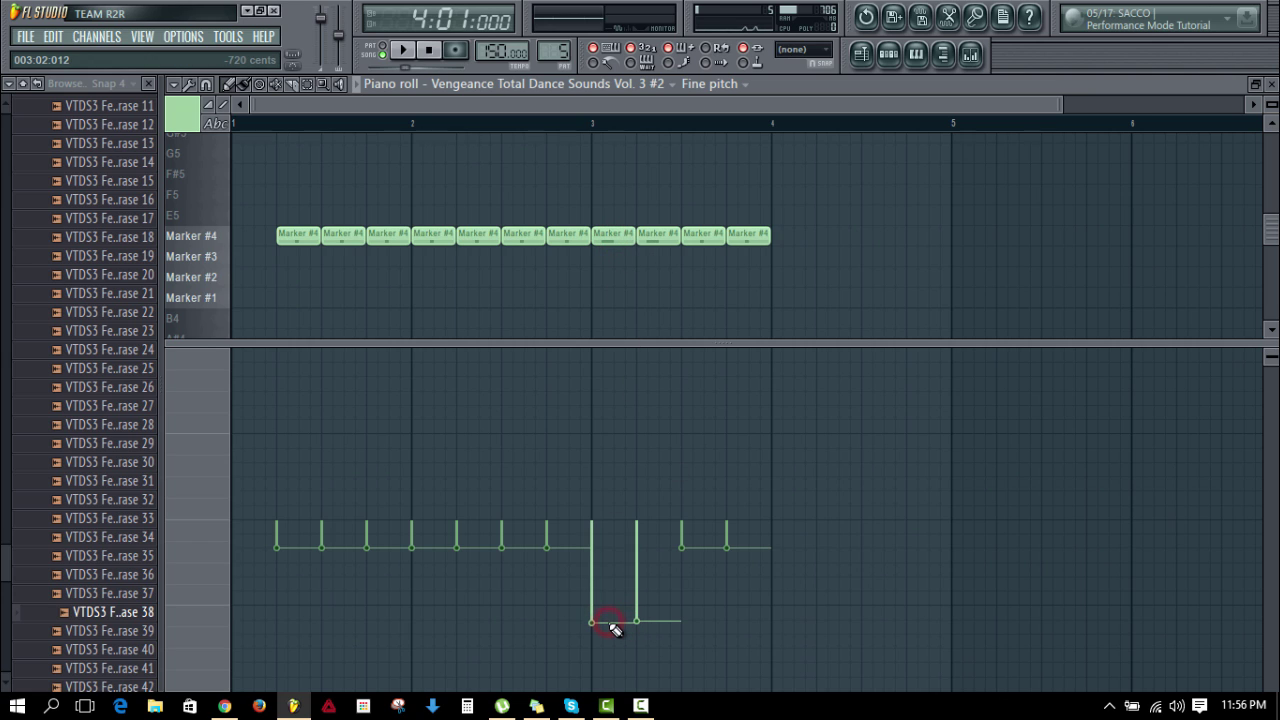
click(607, 237)
click(645, 245)
click(614, 235)
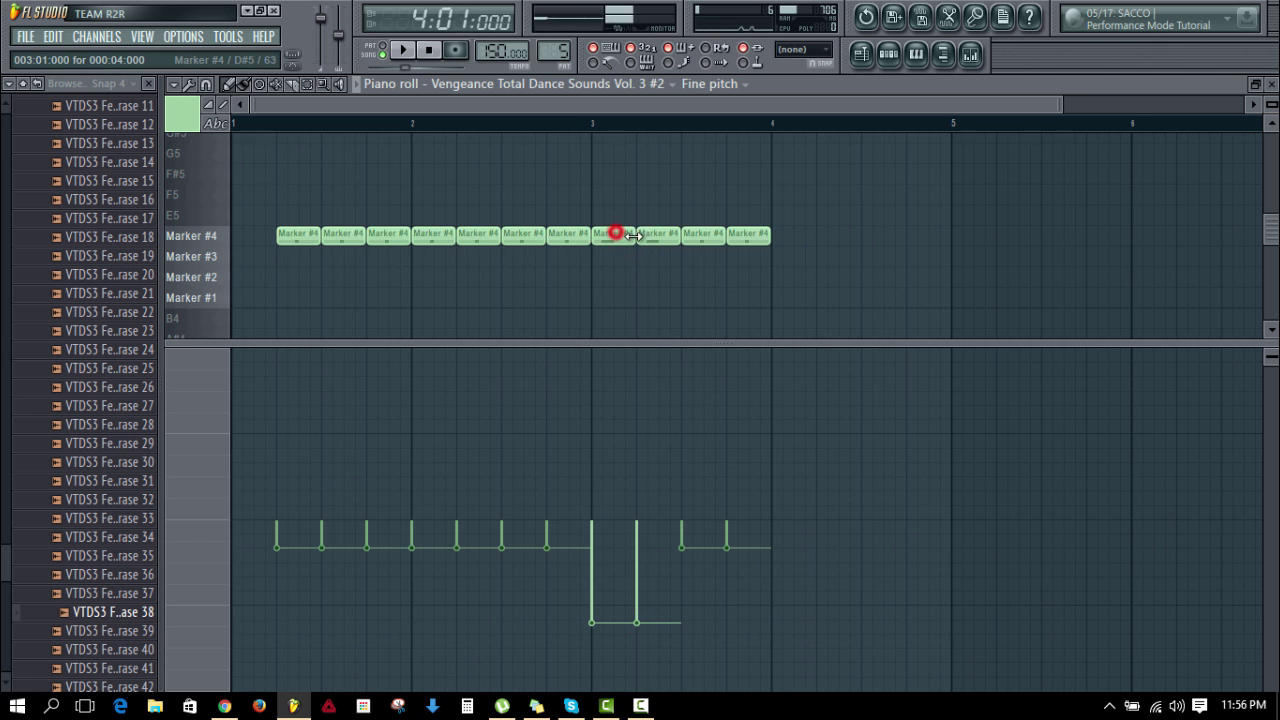
click(648, 237)
Step: Set the third bar 3 note's fine pitch to about -580 cents and tune the fourth note lower still, auditioning both
click(697, 240)
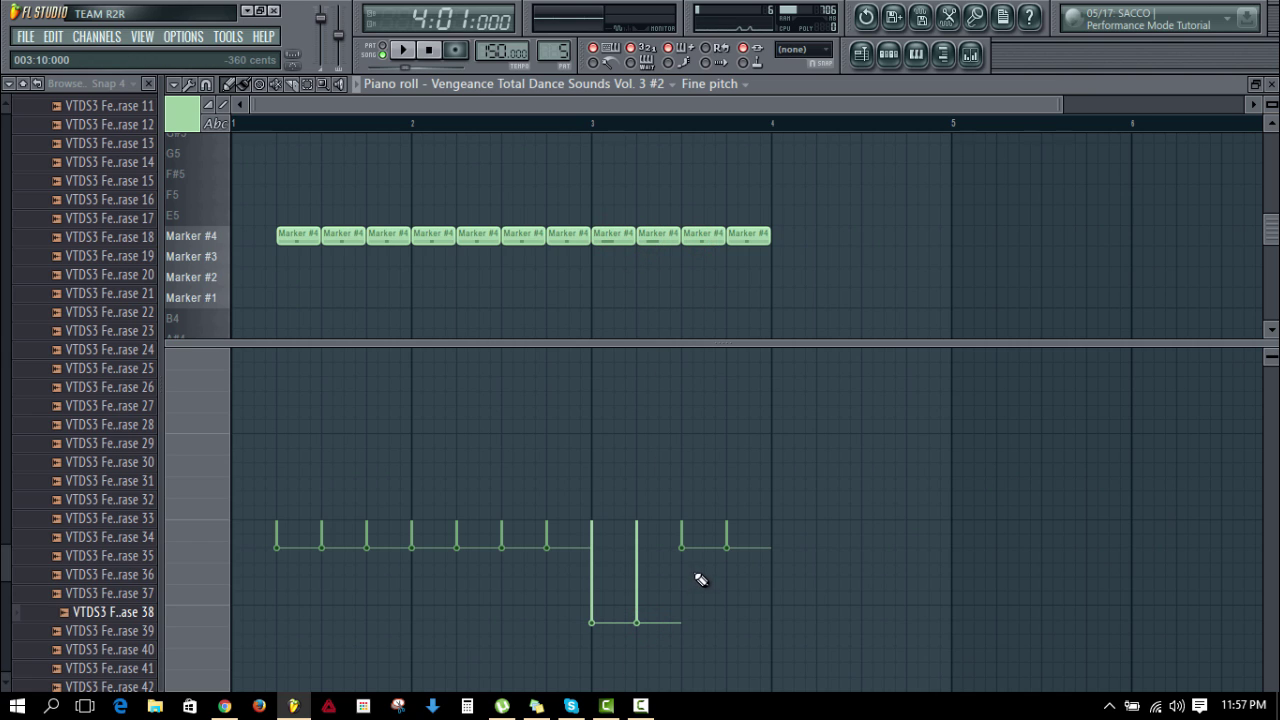
click(703, 240)
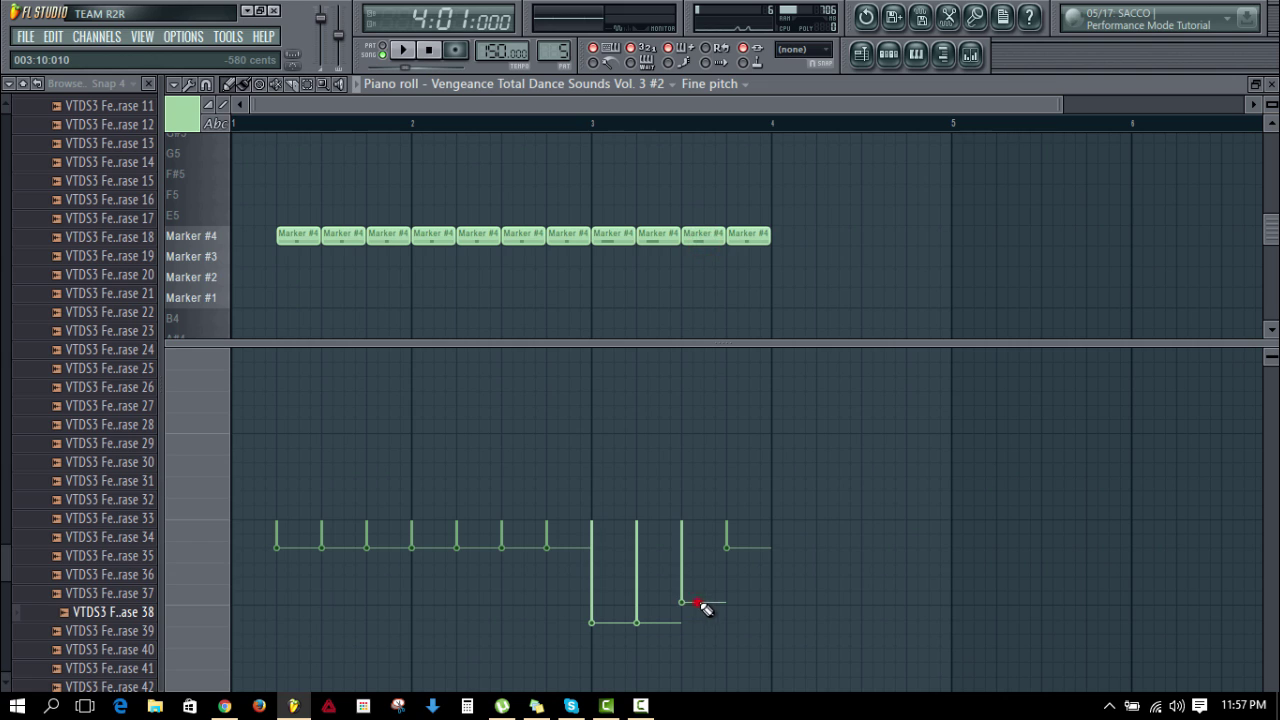
click(704, 234)
click(738, 659)
click(740, 237)
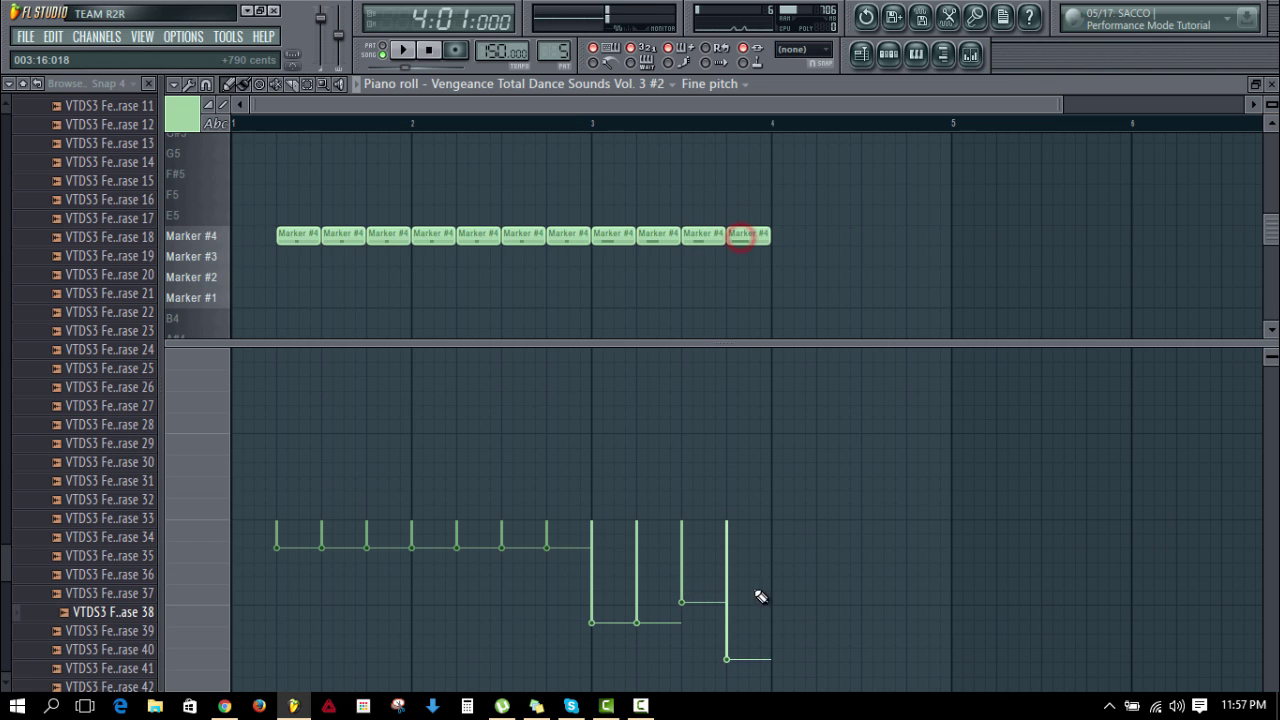
click(738, 237)
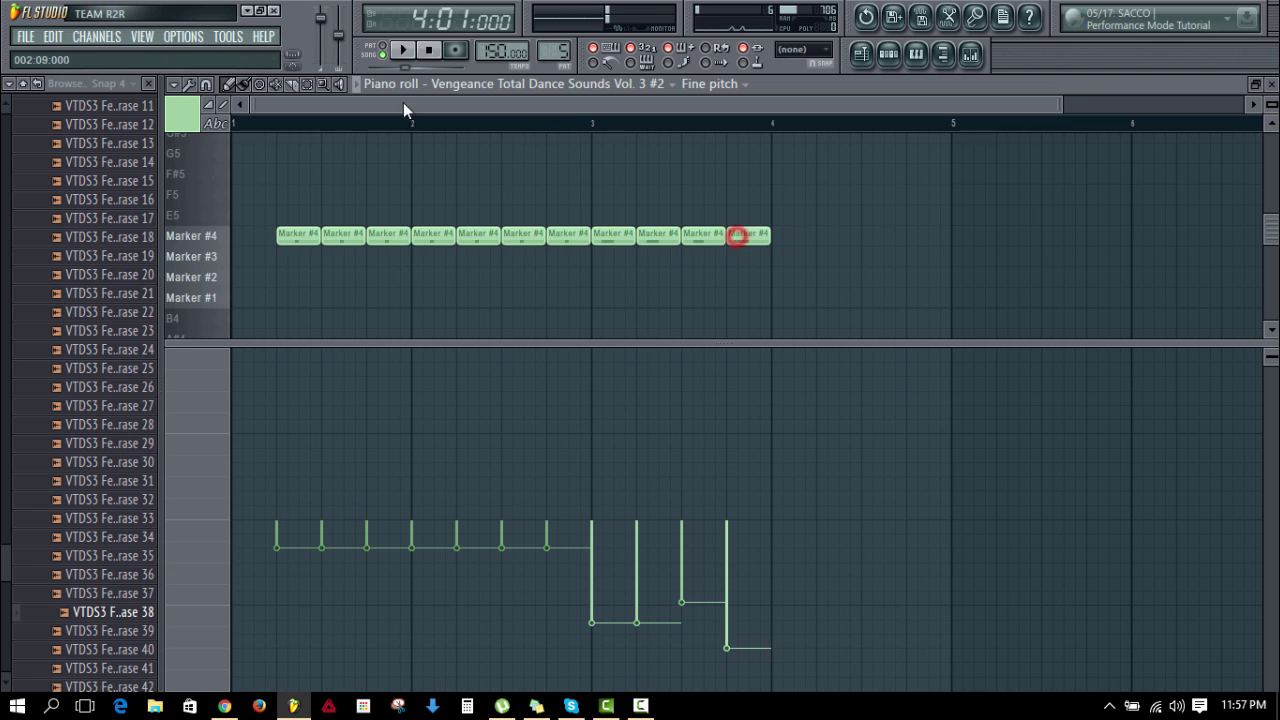
Step: Continue the row of Marker #4 notes through the end of bar 4 and audition it
click(242, 84)
mouse_move(783, 234)
mouse_down()
mouse_move(923, 237)
mouse_move(860, 191)
mouse_up()
key(space)
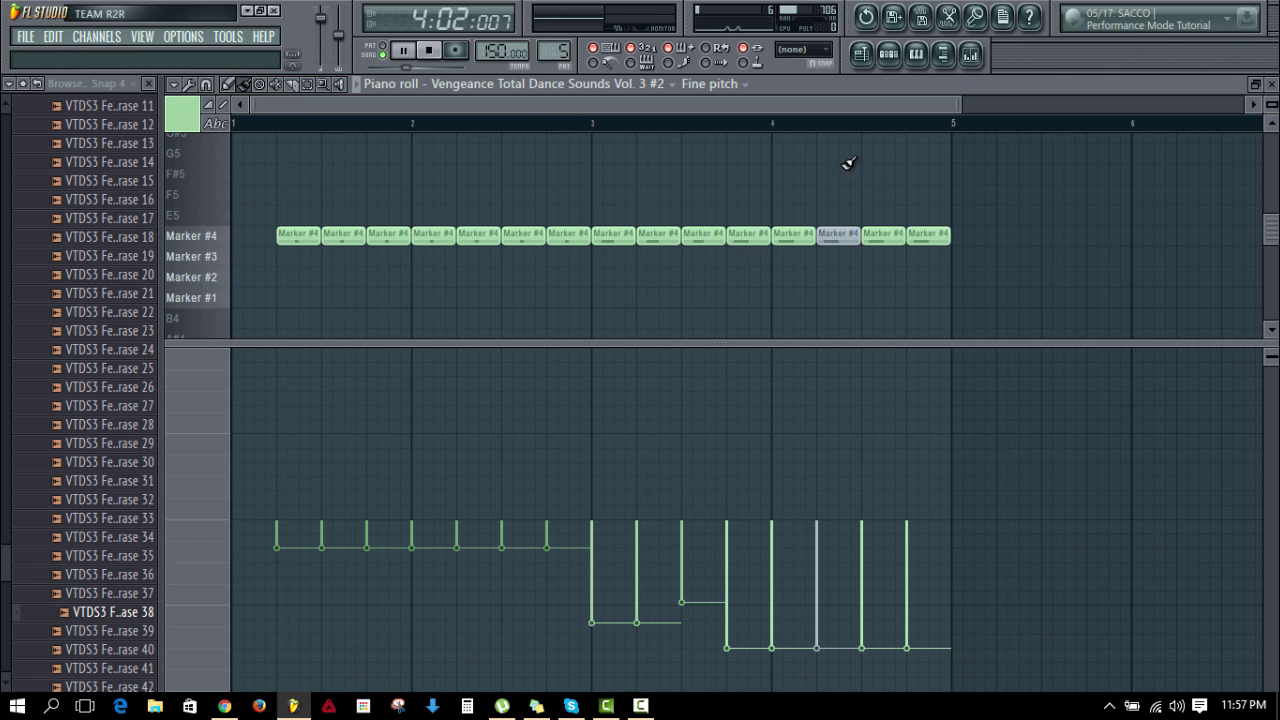
click(834, 200)
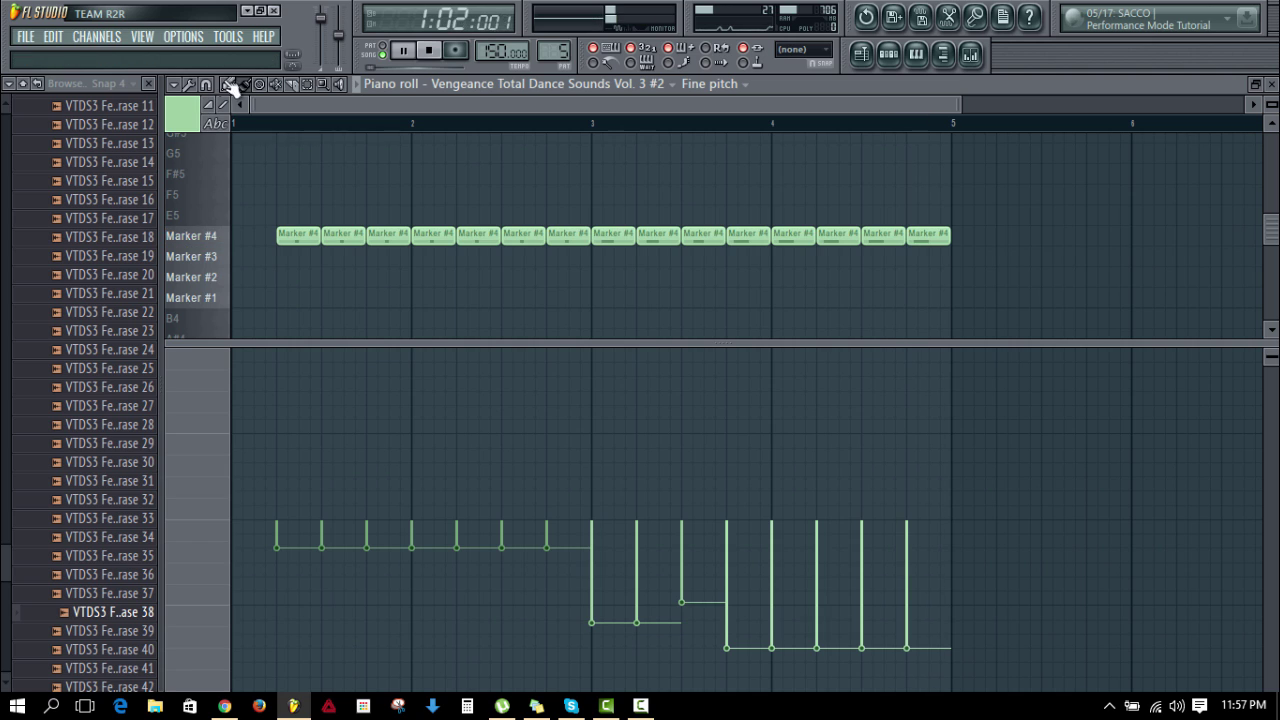
key(space)
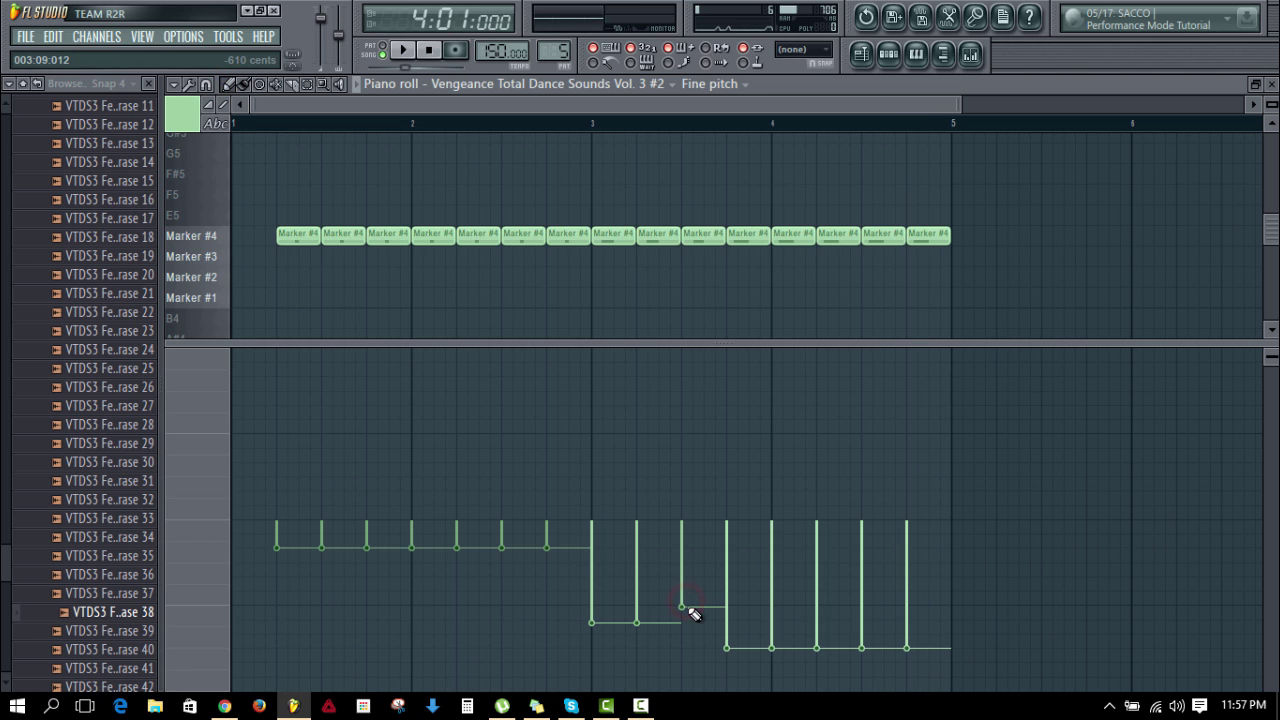
Step: Lower the third bar 3 note's fine pitch to about -610 cents and the five notes after it to about -920 cents, auditioning the result
mouse_move(748, 655)
mouse_down()
mouse_move(737, 651)
mouse_move(926, 650)
mouse_move(914, 654)
mouse_up()
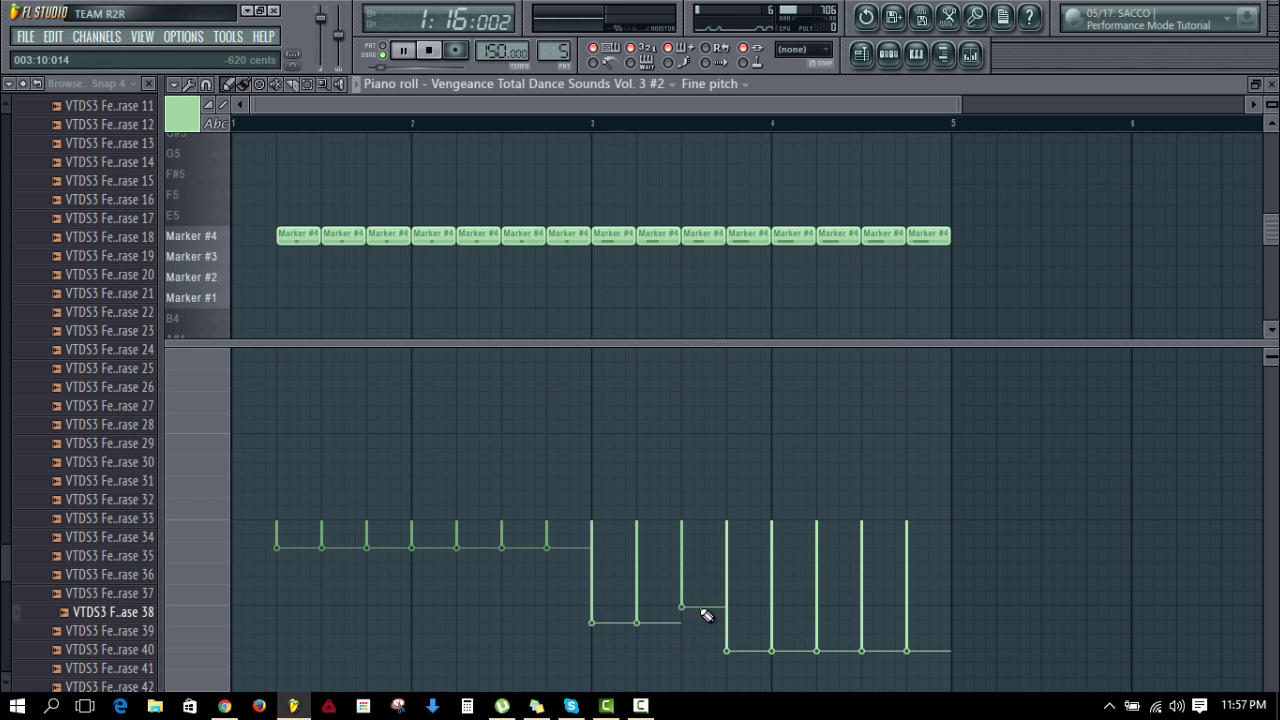
key(space)
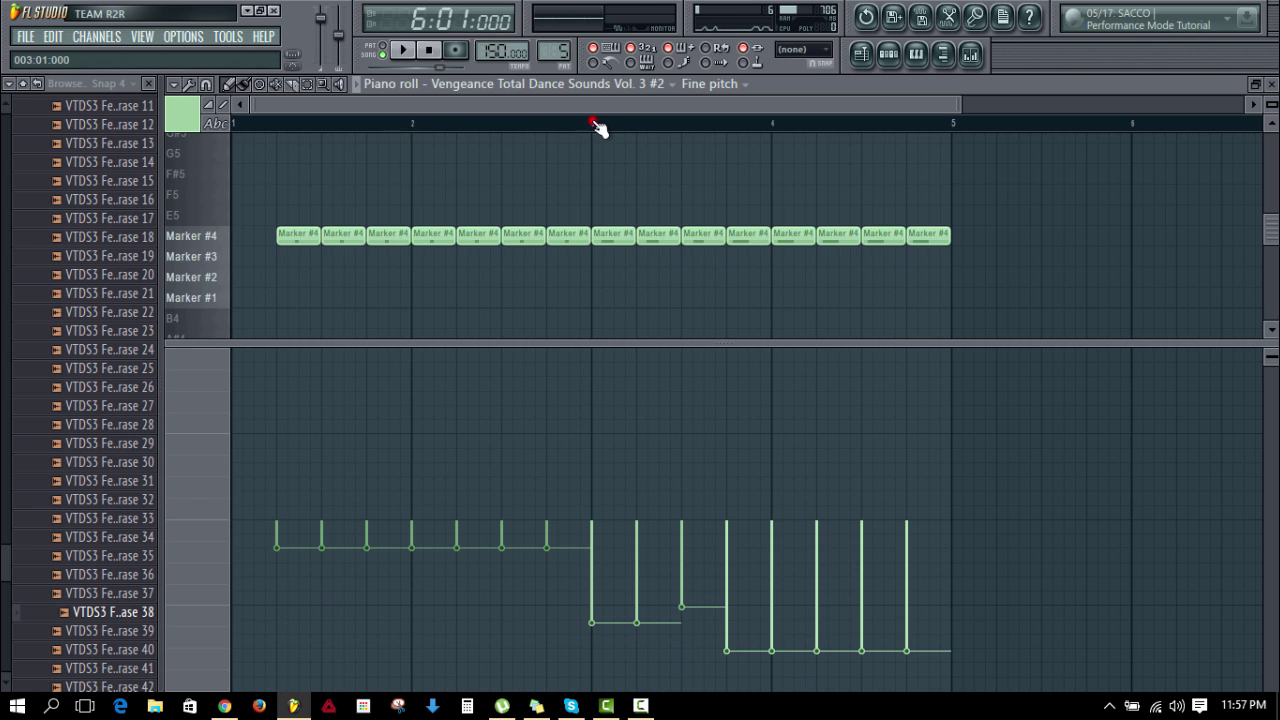
key(space)
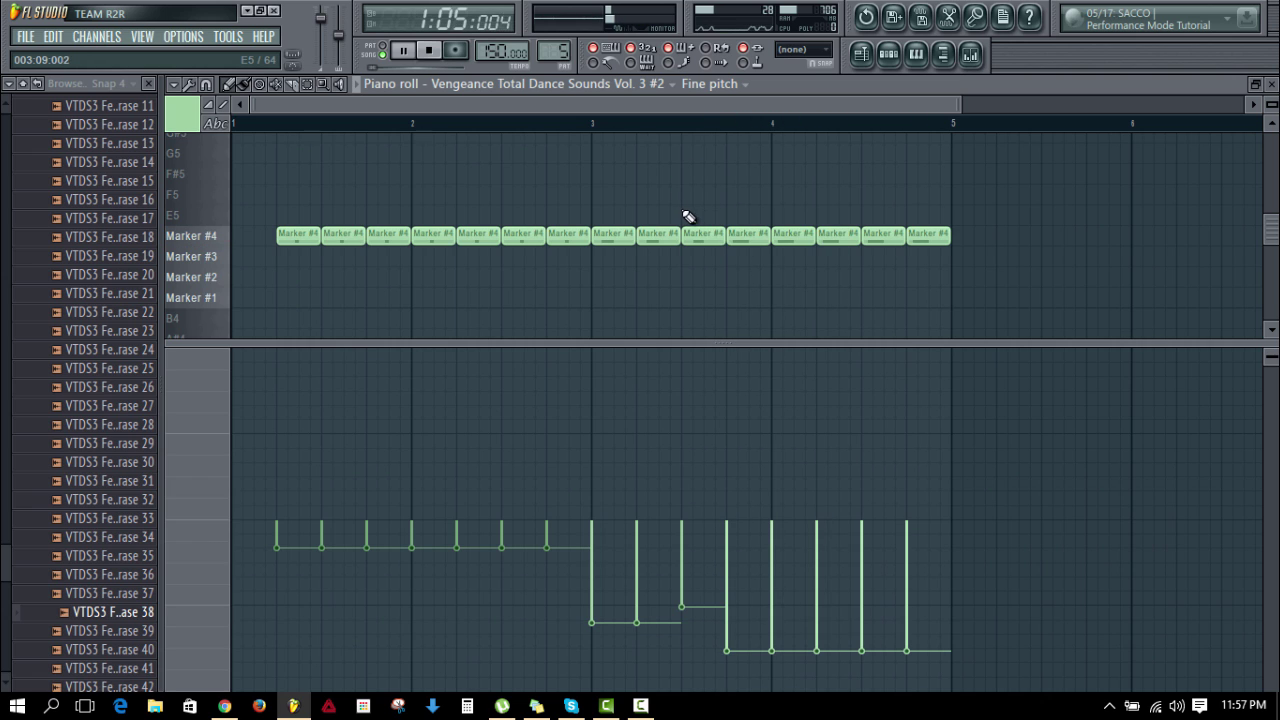
key(space)
key(space)
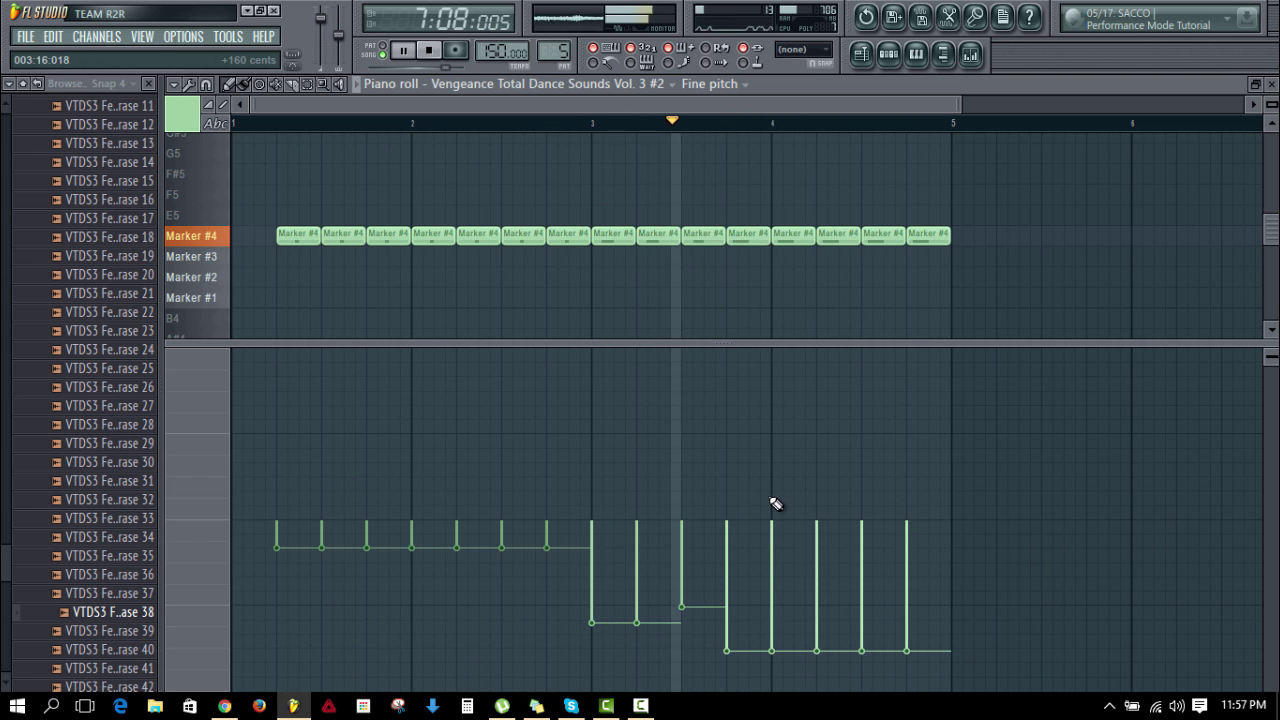
key(space)
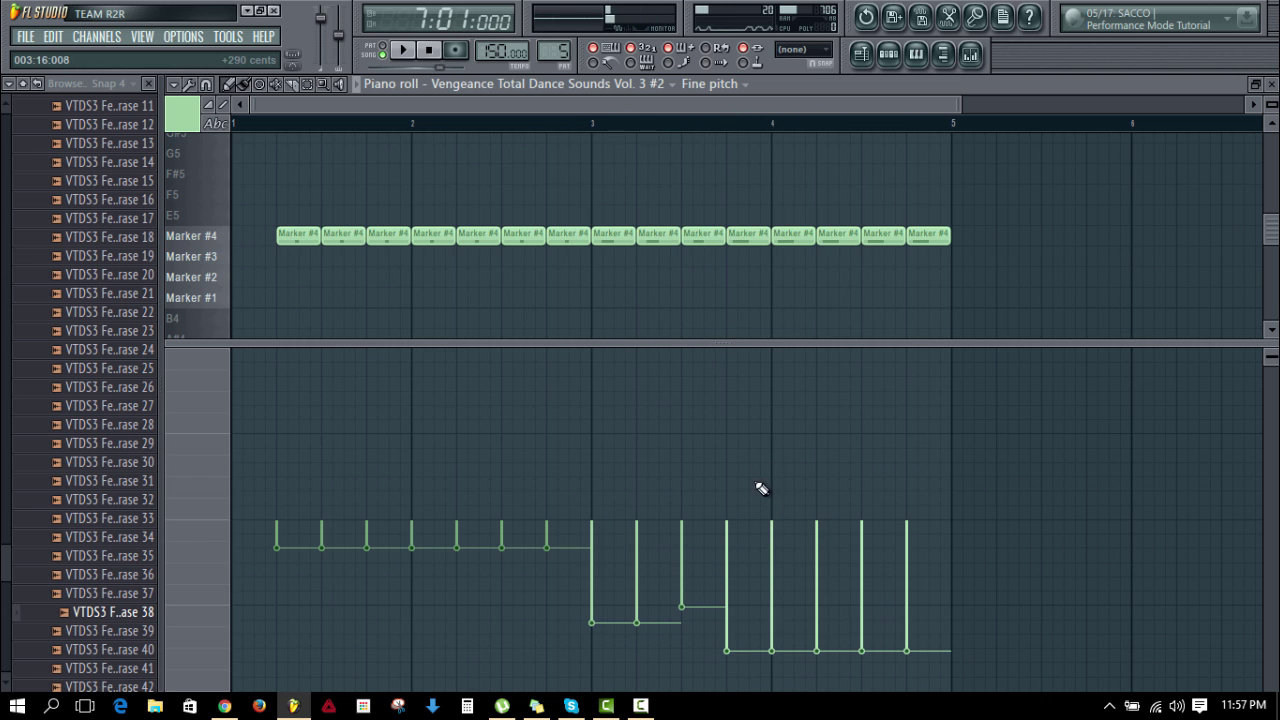
Step: Try the fourth bar 3 note with its fine pitch well above zero, and return it to about -920 cents
click(727, 392)
click(738, 238)
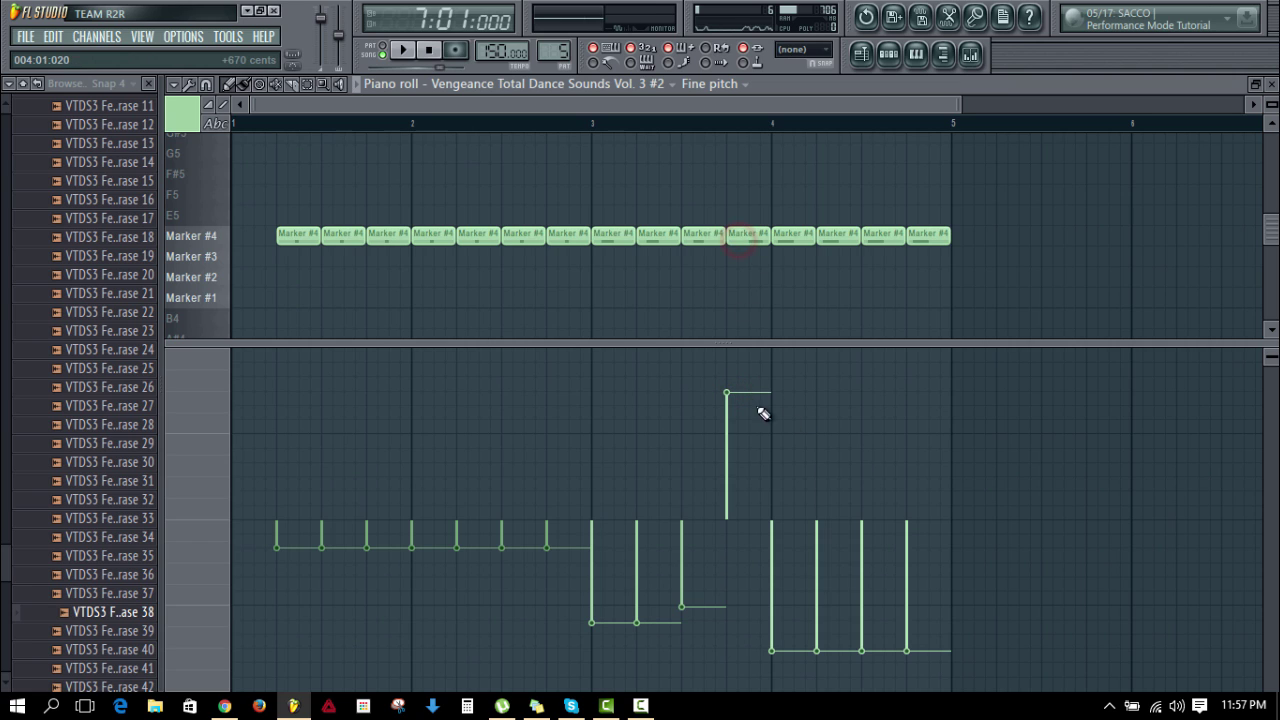
click(743, 648)
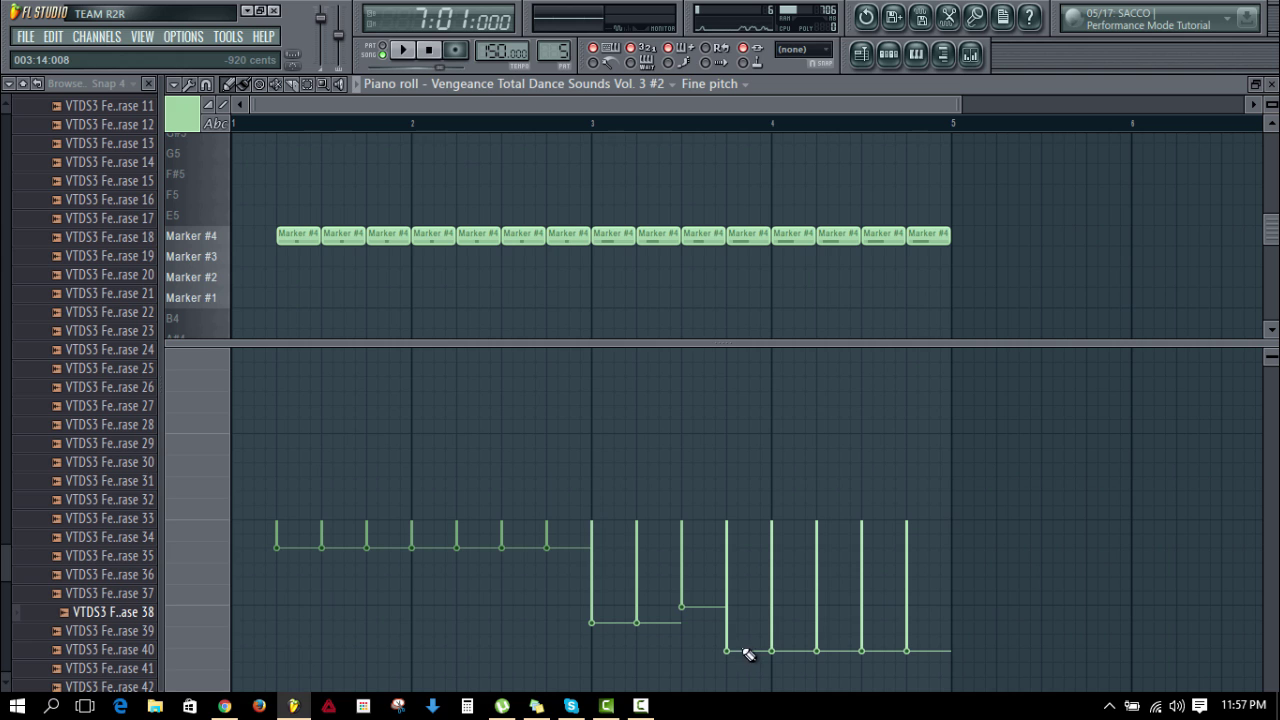
Step: Close the Vocal #2 piano roll and play the arrangement from bar 4
key(Escape)
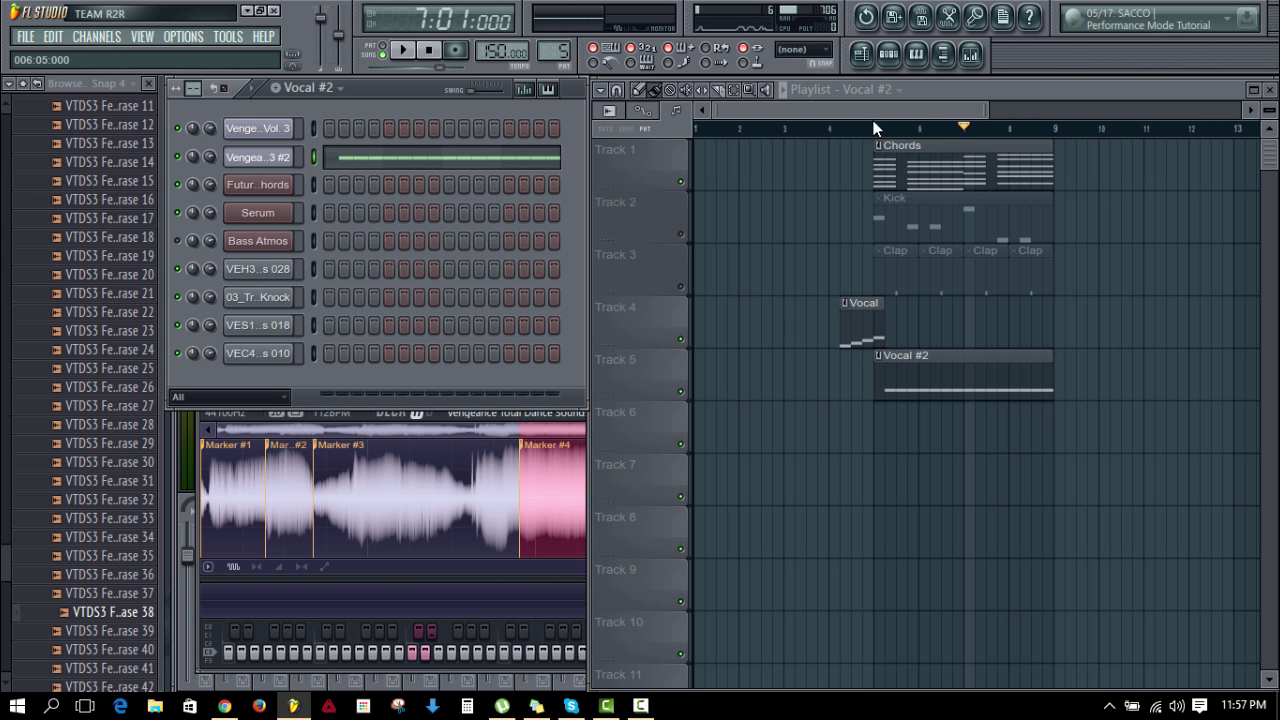
click(829, 127)
key(space)
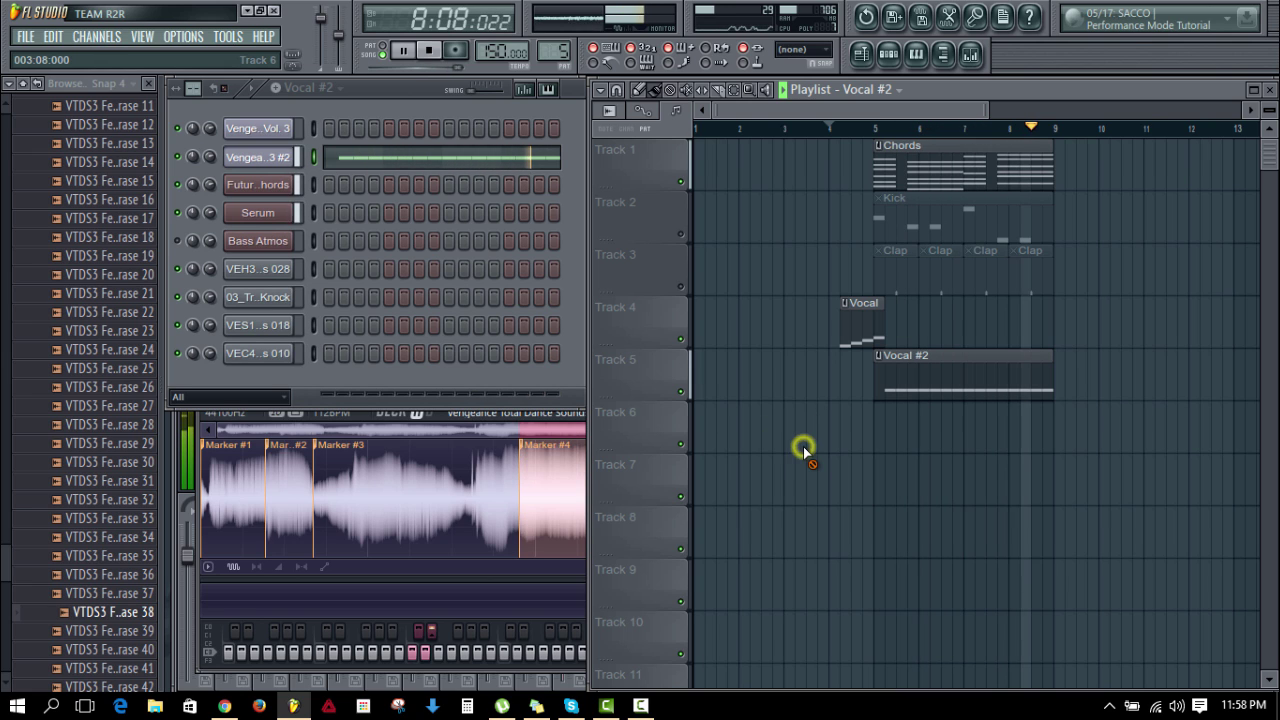
key(space)
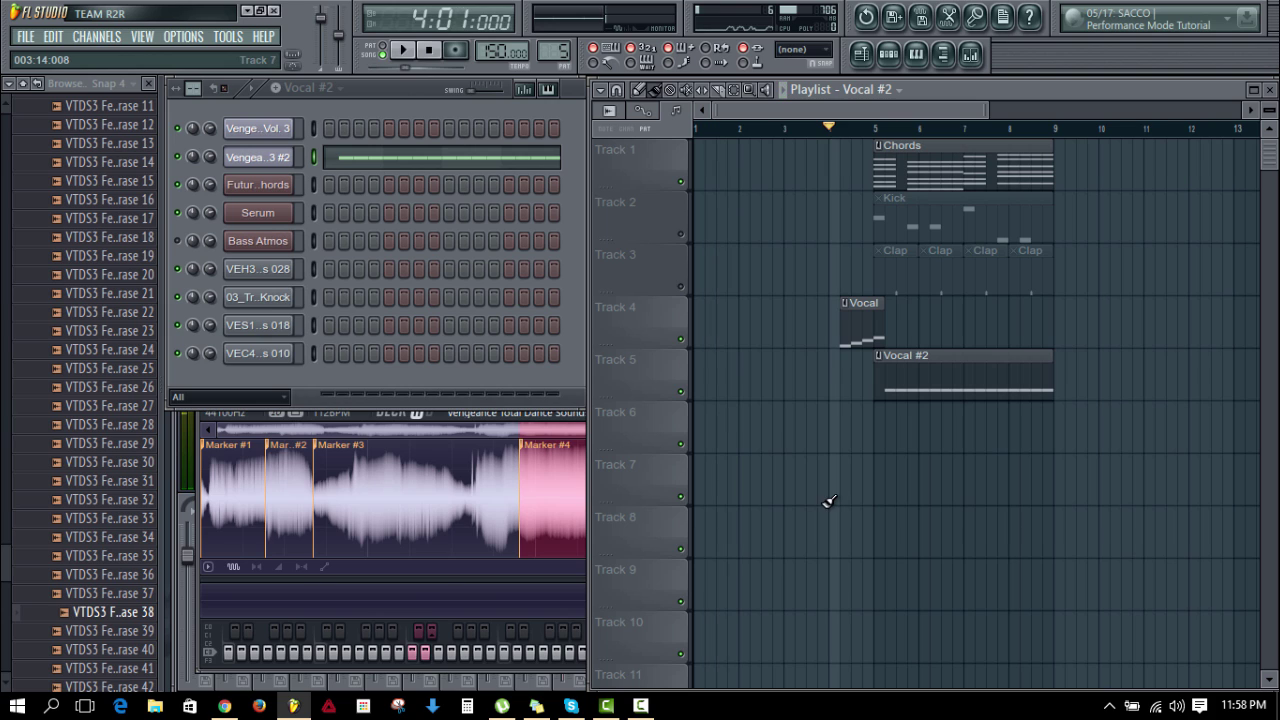
Step: Mute the Chords track, enable the Bass Atmos channel, and open the mixer
click(681, 183)
click(177, 240)
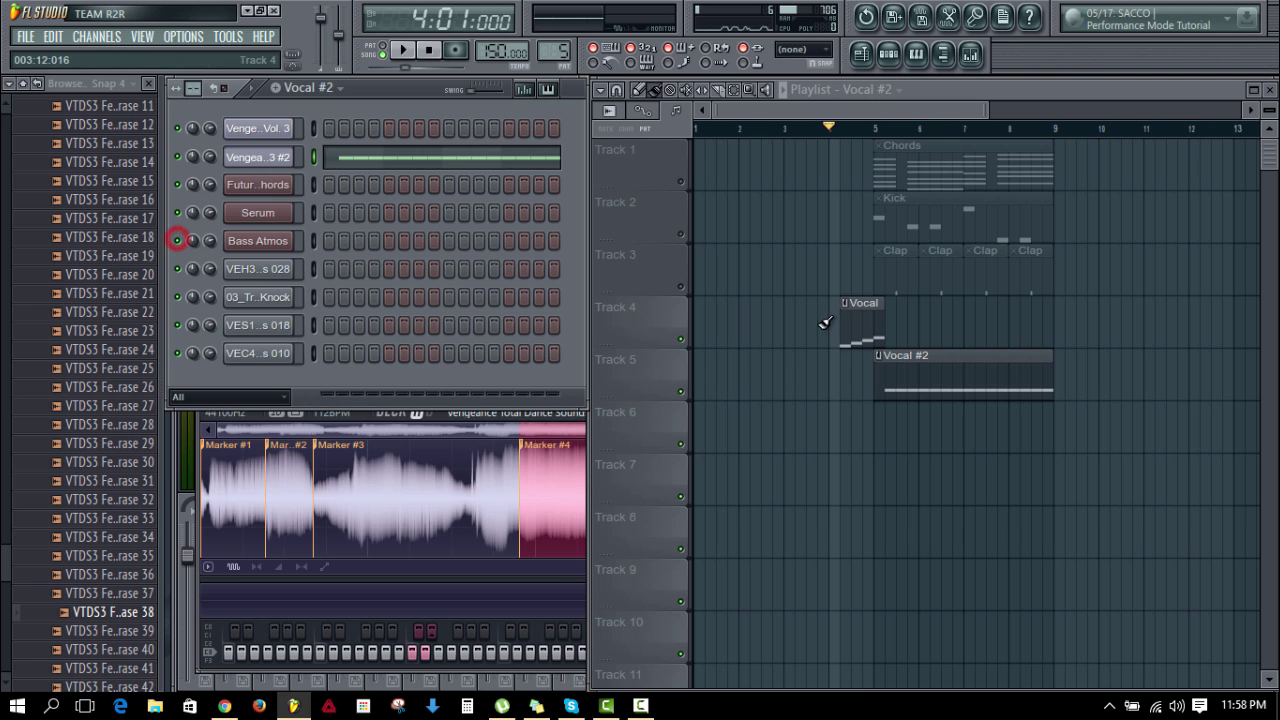
click(970, 55)
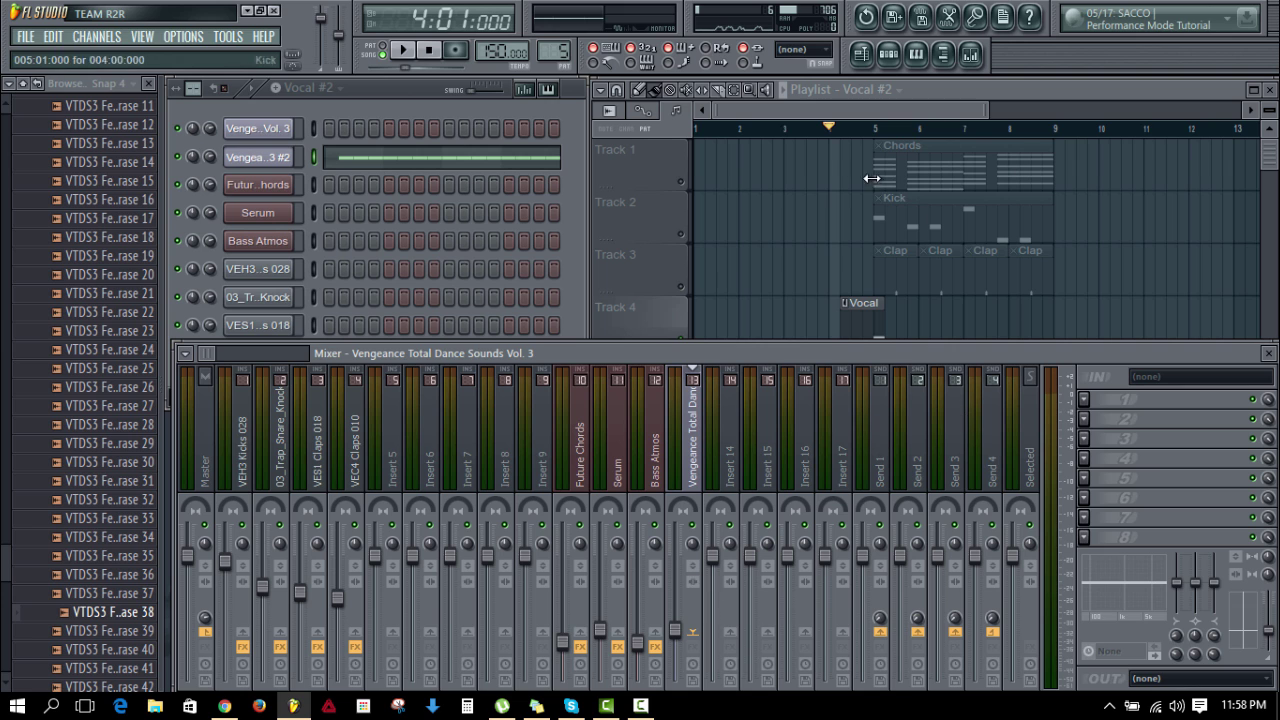
Step: Select bars 4 through 8 as the playlist's playback range and audition the vocals on their own
drag(1057, 131, 826, 140)
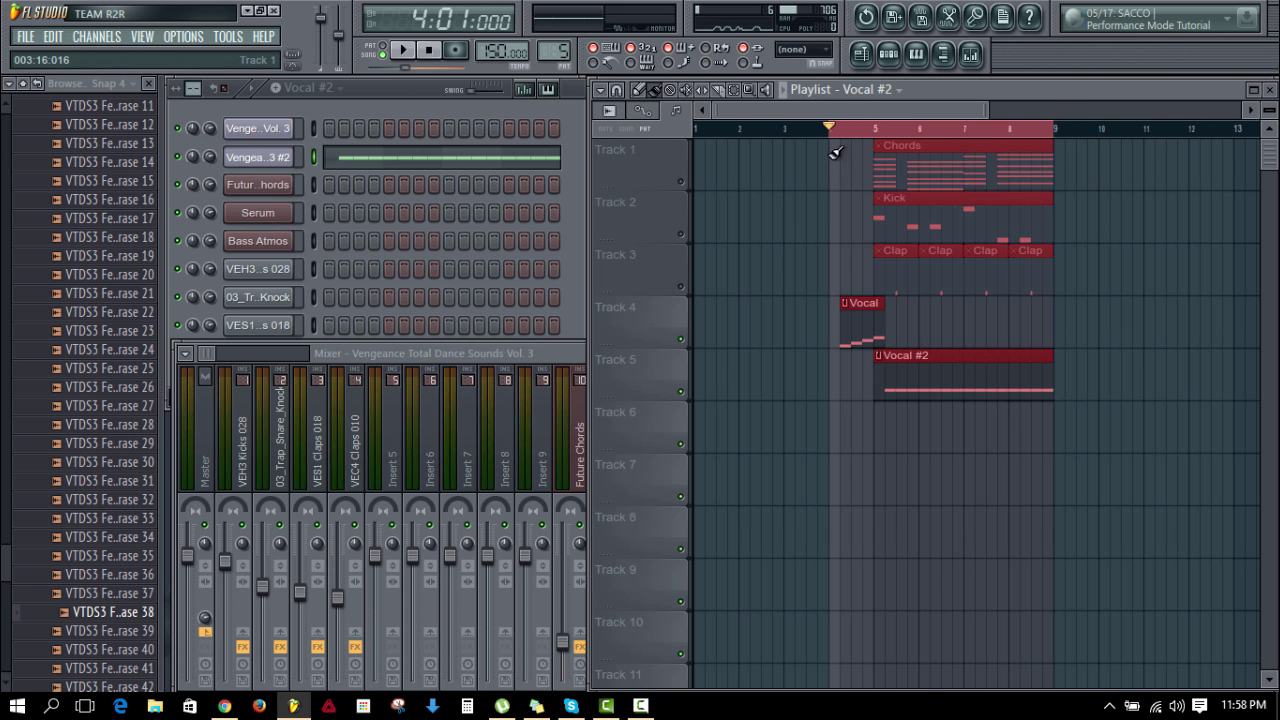
click(797, 216)
click(547, 355)
key(space)
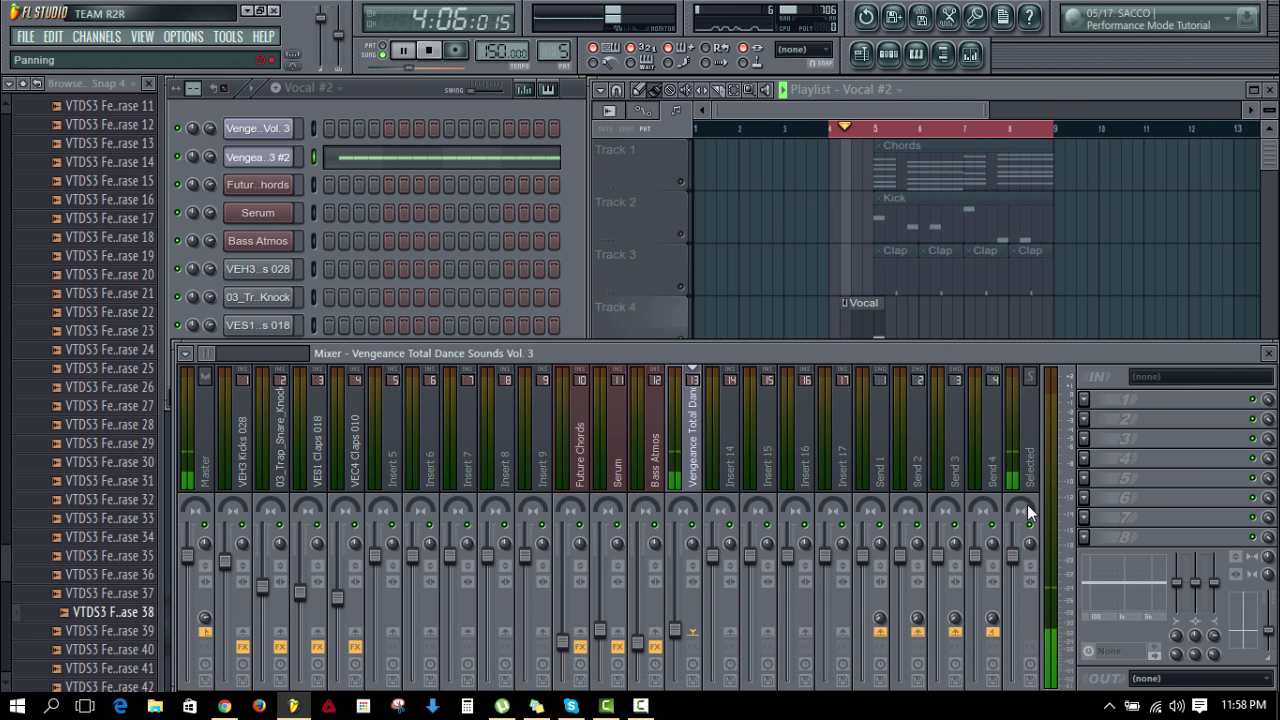
click(741, 347)
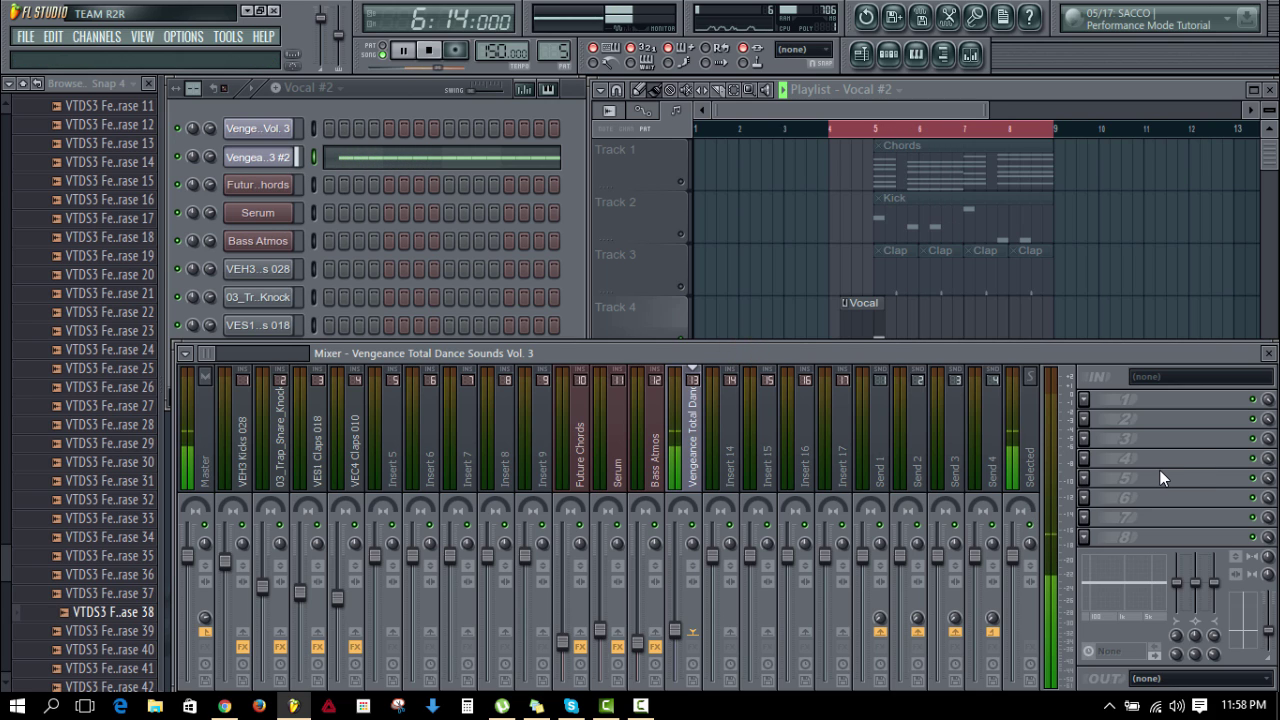
key(space)
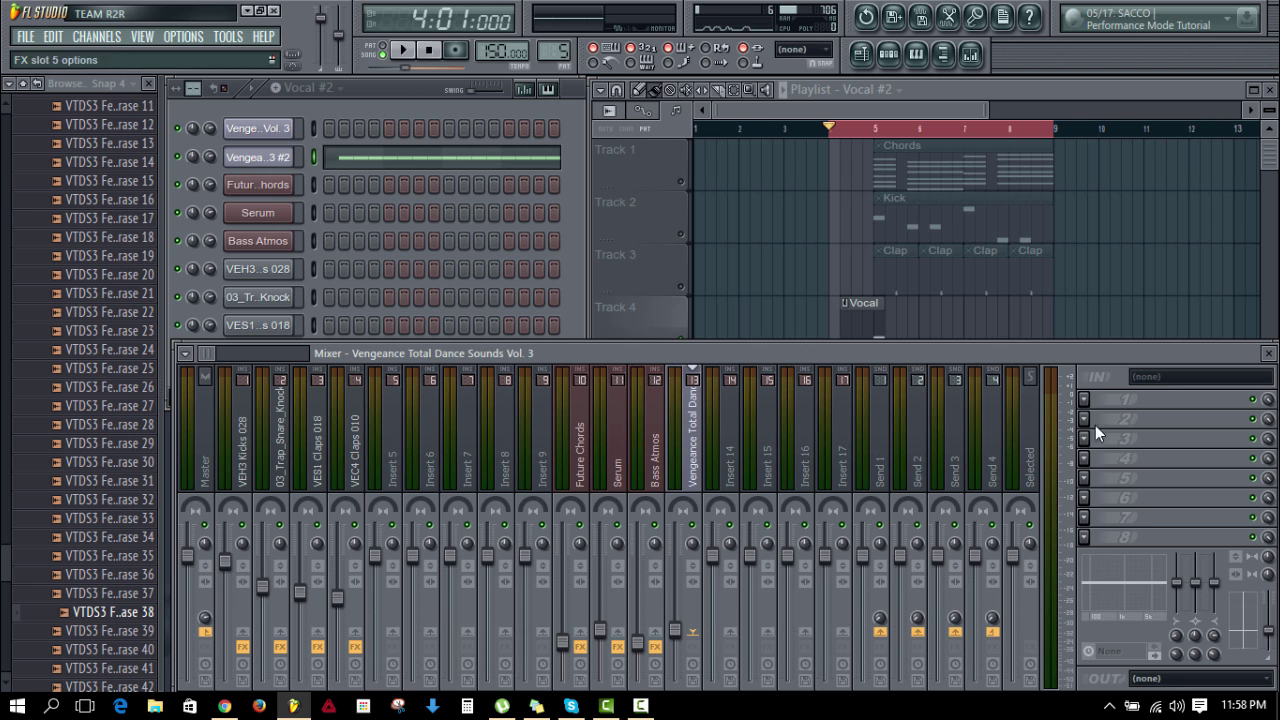
Step: Add Fruity Reeverb 2 to the vocal mixer track's first effect slot, with high cut 8.2 kHz, a raised low cut and damping 7.6 kHz
click(1085, 400)
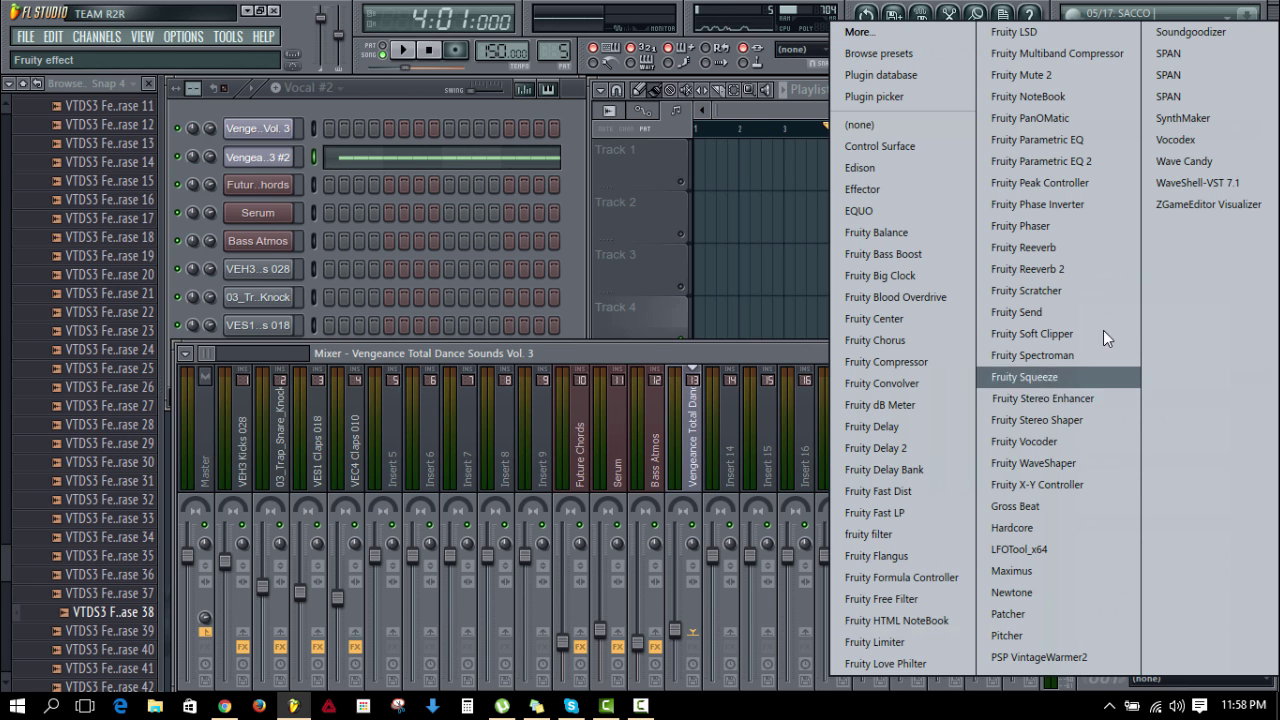
click(1073, 265)
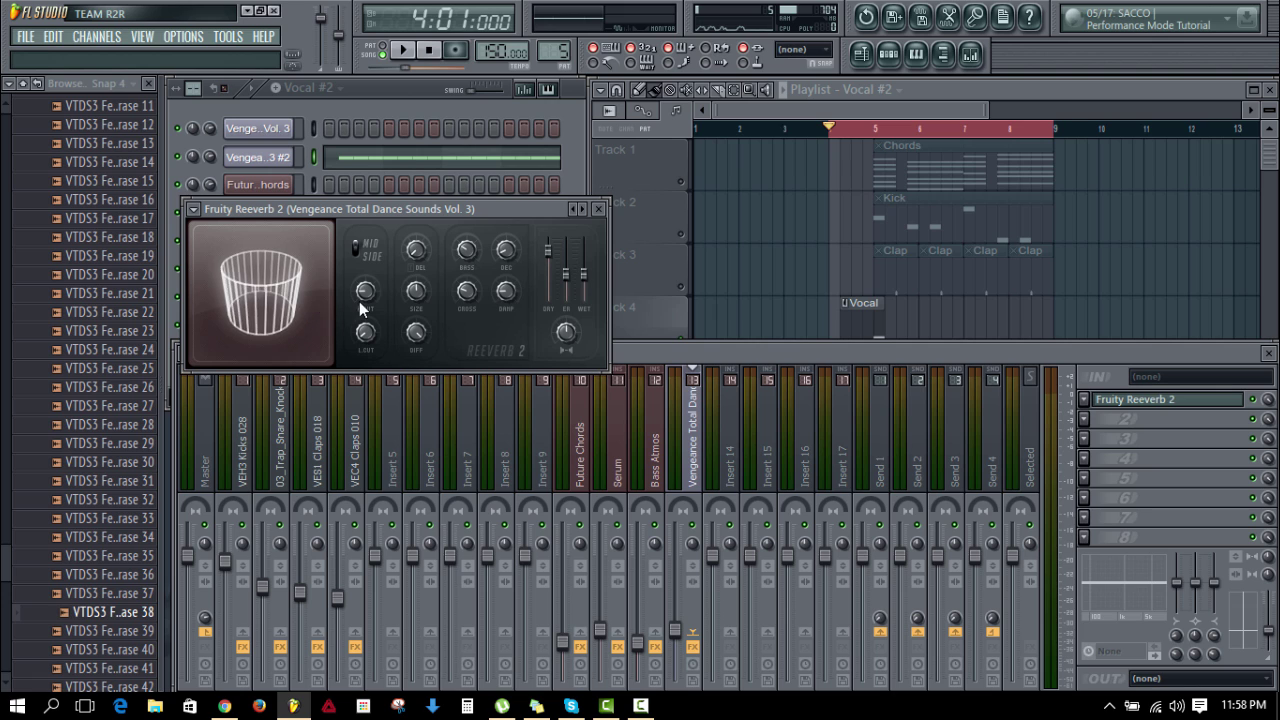
drag(365, 291, 365, 291)
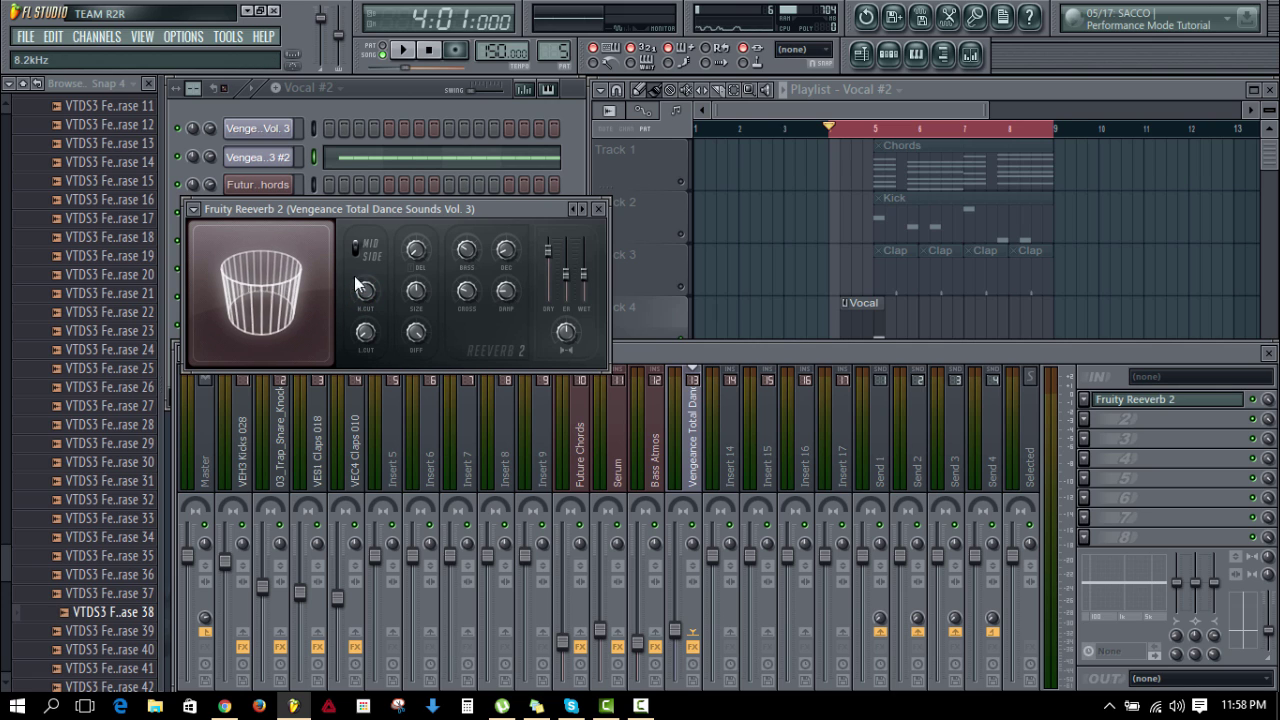
drag(365, 332, 352, 347)
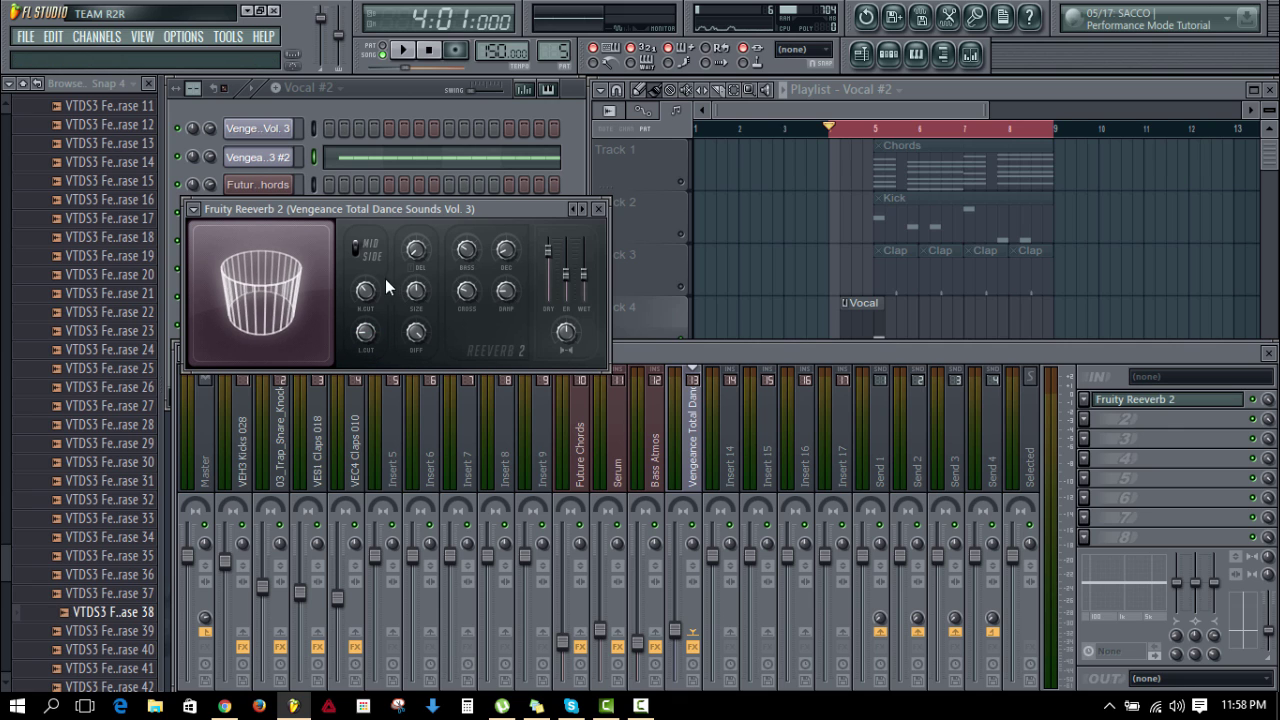
drag(505, 299, 505, 295)
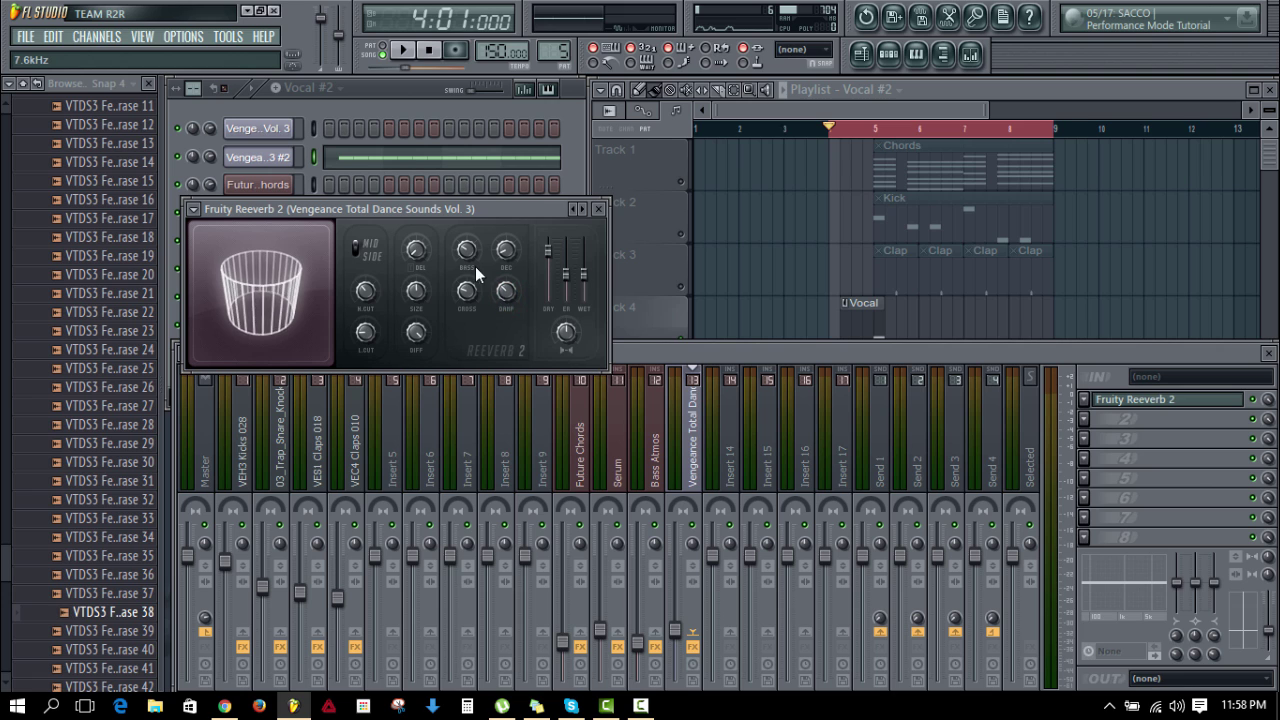
Step: Adjust the reverb's stereo separation, set its wet level to 40% and lengthen the decay, auditioning the vocals
drag(566, 333, 566, 345)
drag(583, 273, 583, 275)
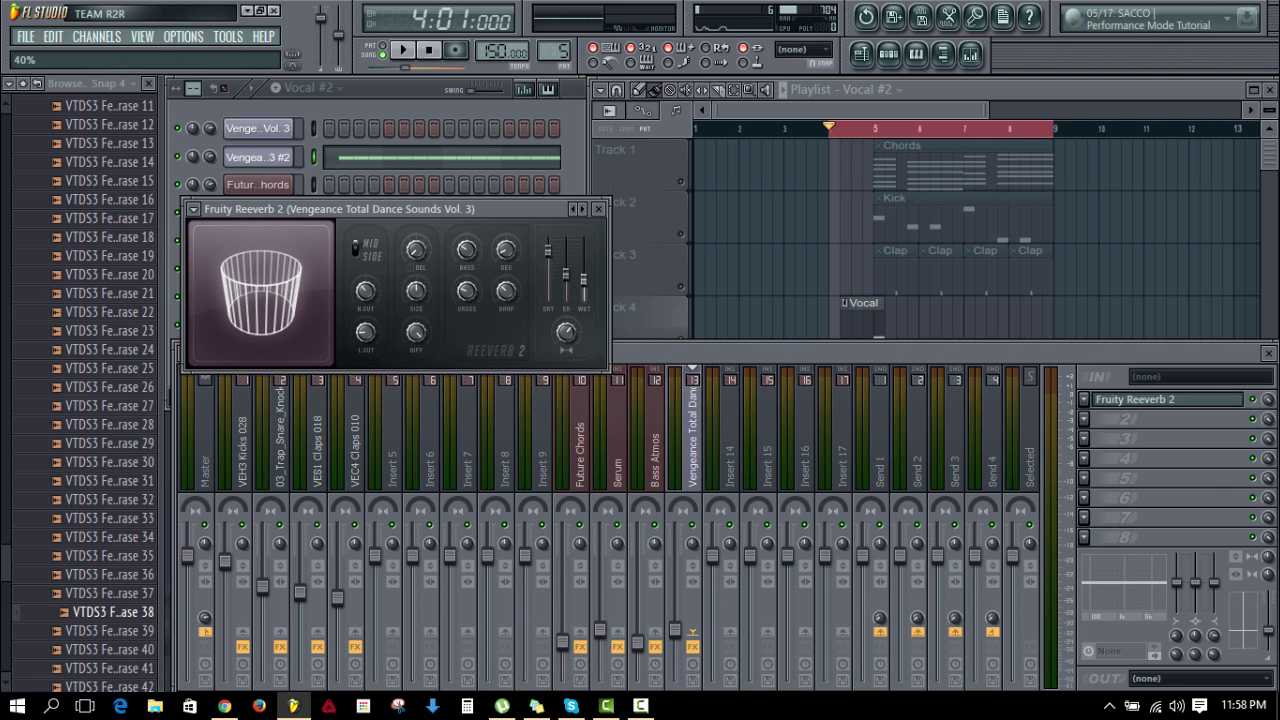
drag(506, 250, 506, 251)
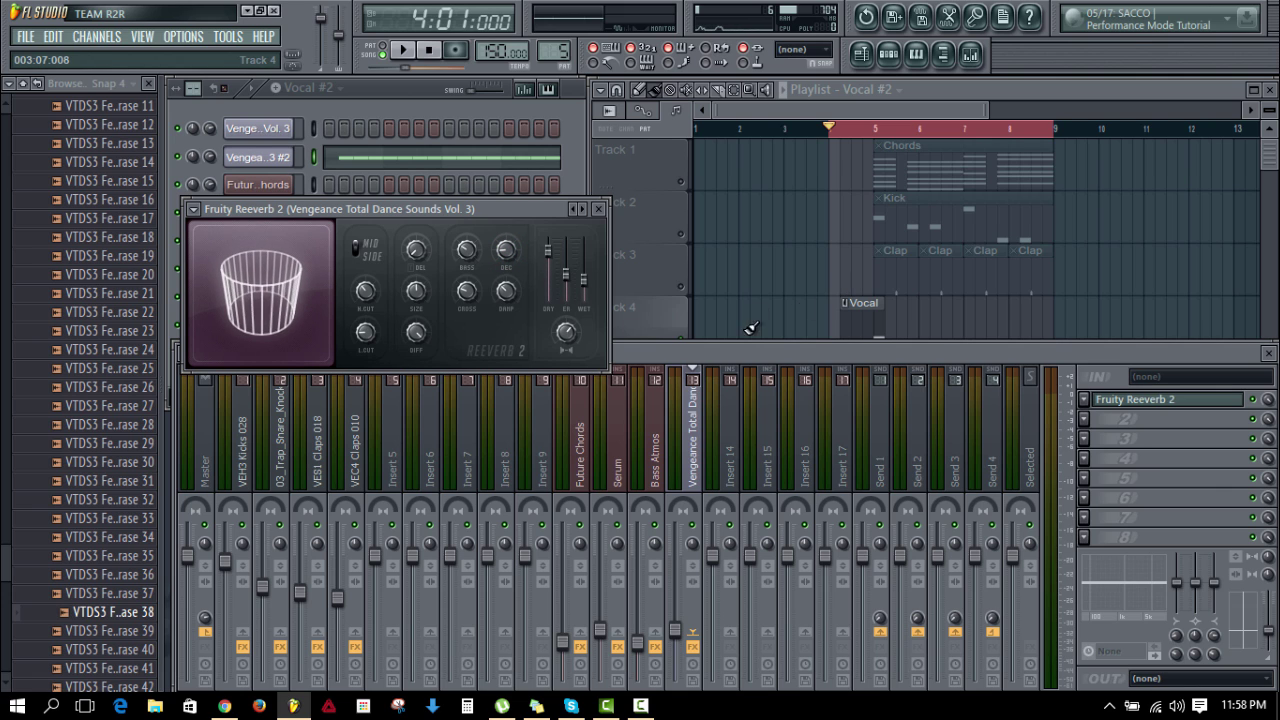
key(space)
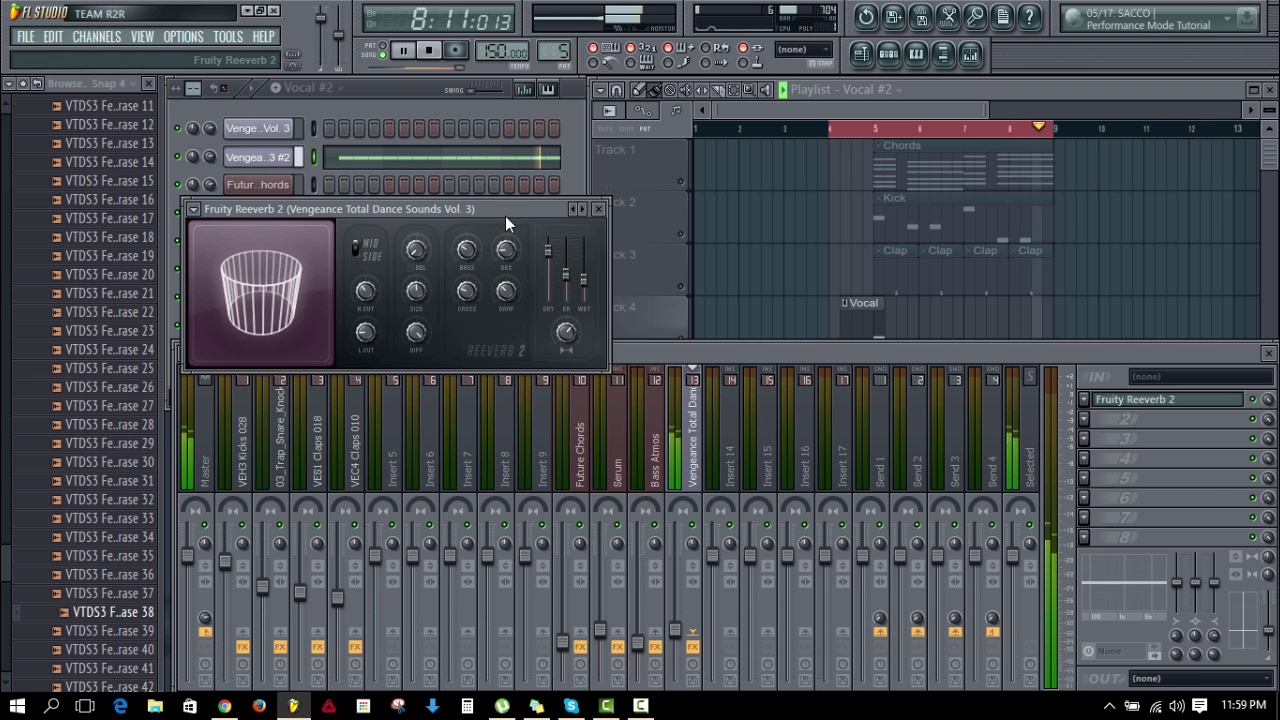
key(space)
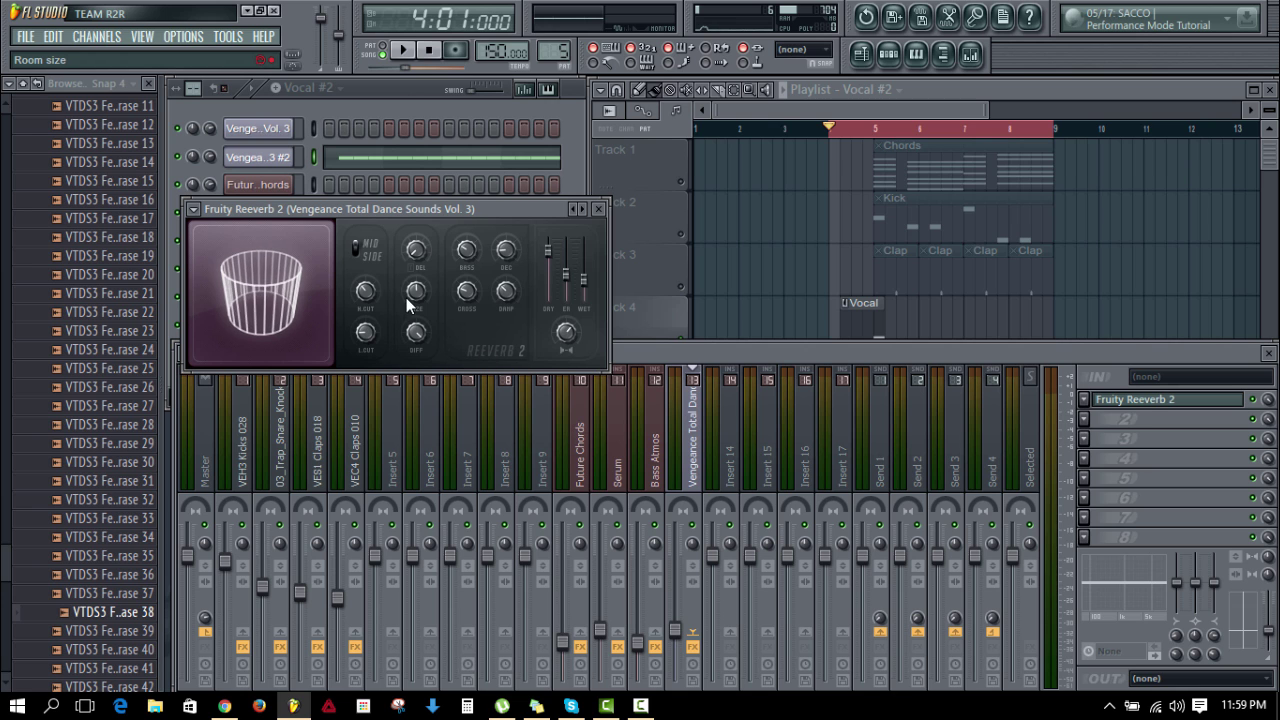
Step: Add Fruity Delay 2 to the vocal track's second effect slot with a reduced input volume and adjusted time offset, and audition it
click(1084, 417)
click(874, 449)
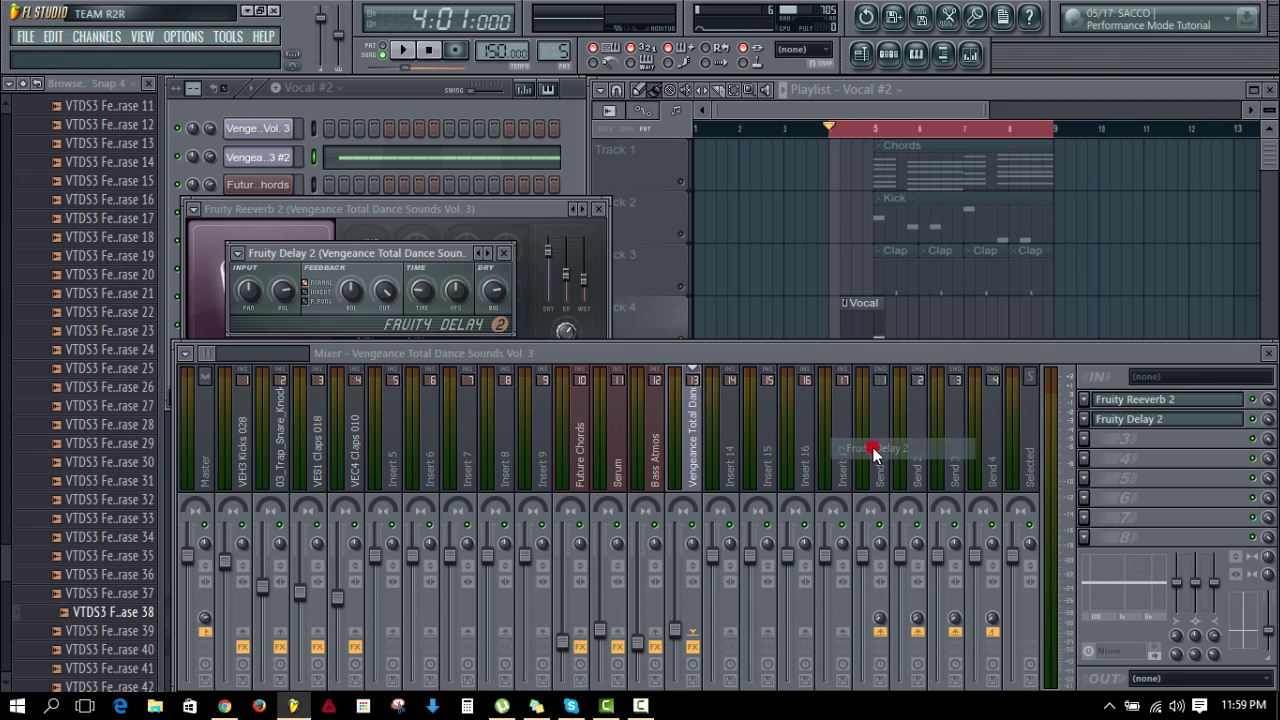
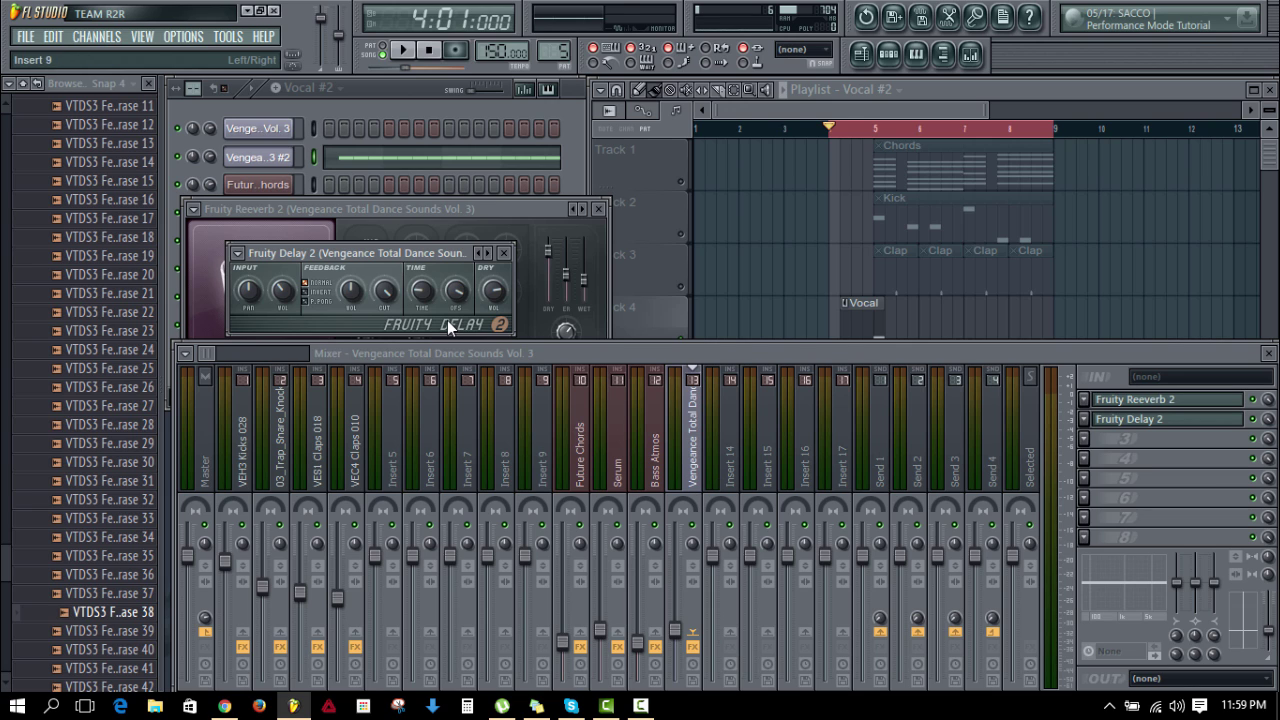
key(space)
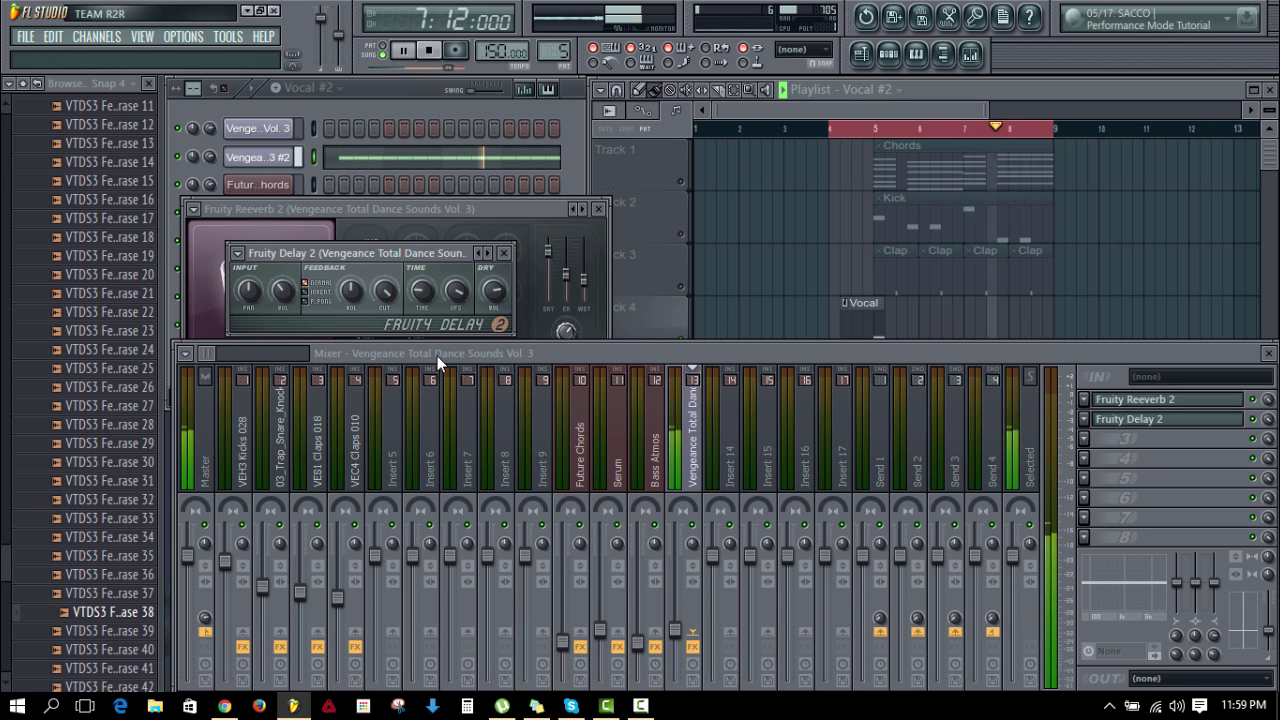
key(space)
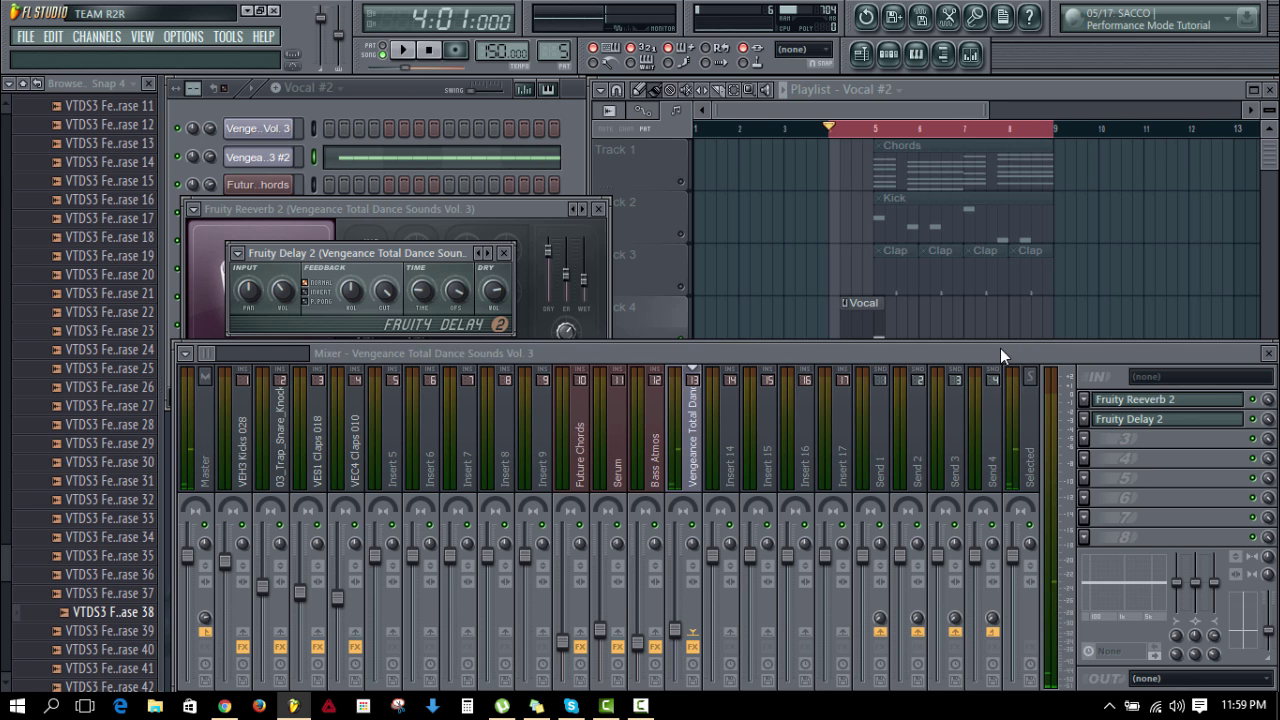
Step: Add Fruity Parametric EQ 2 to the vocal track's third effect slot and cut the lows with bands 1 and 2, auditioning the result
click(1083, 440)
click(1060, 162)
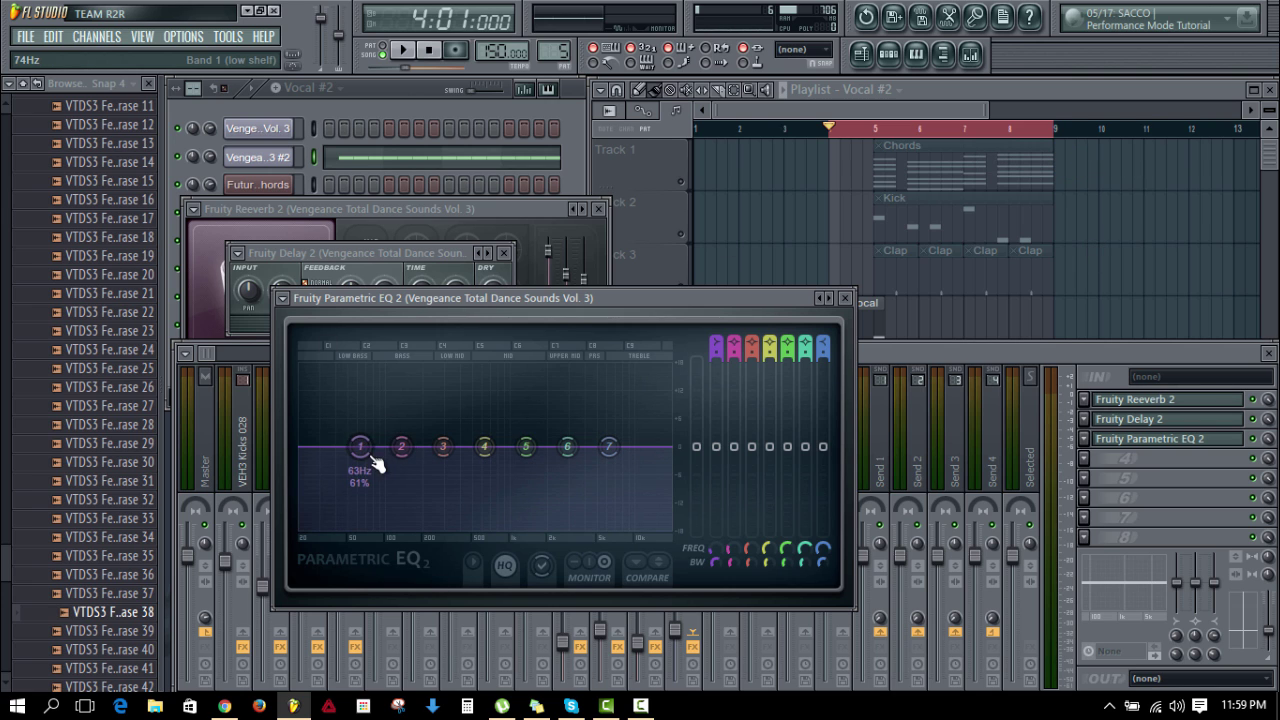
drag(362, 449, 390, 525)
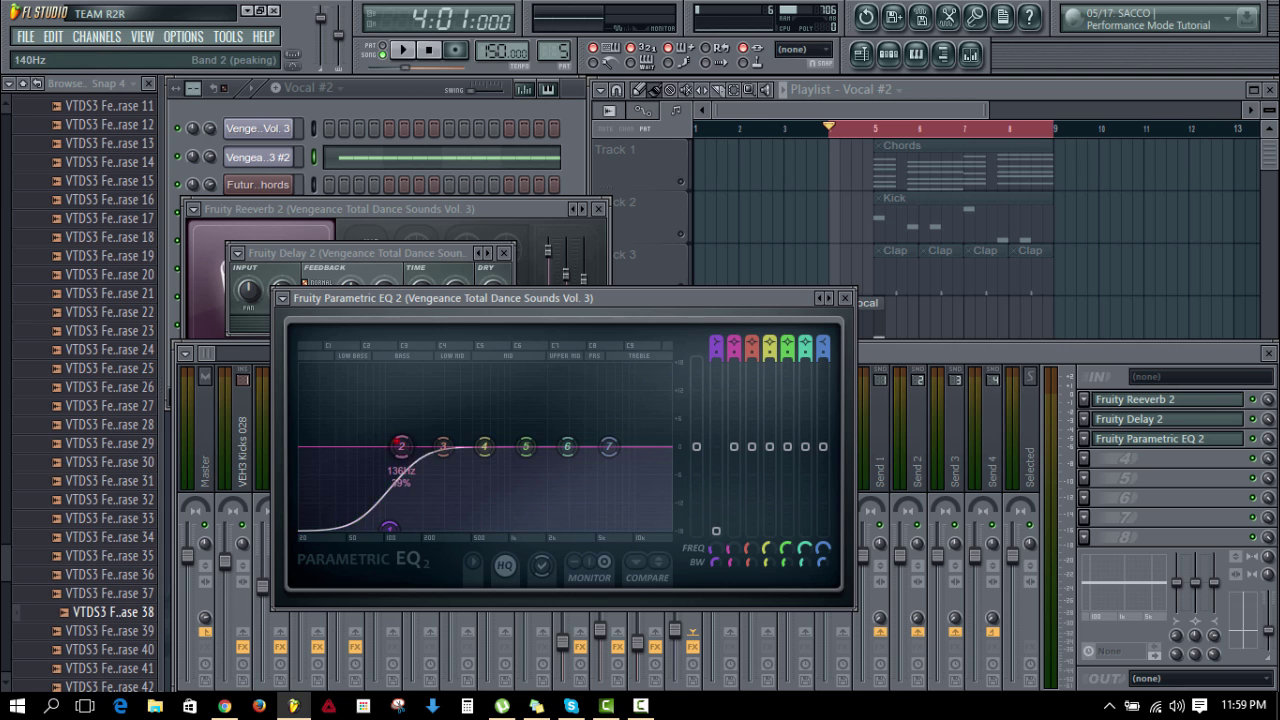
drag(399, 446, 297, 520)
key(space)
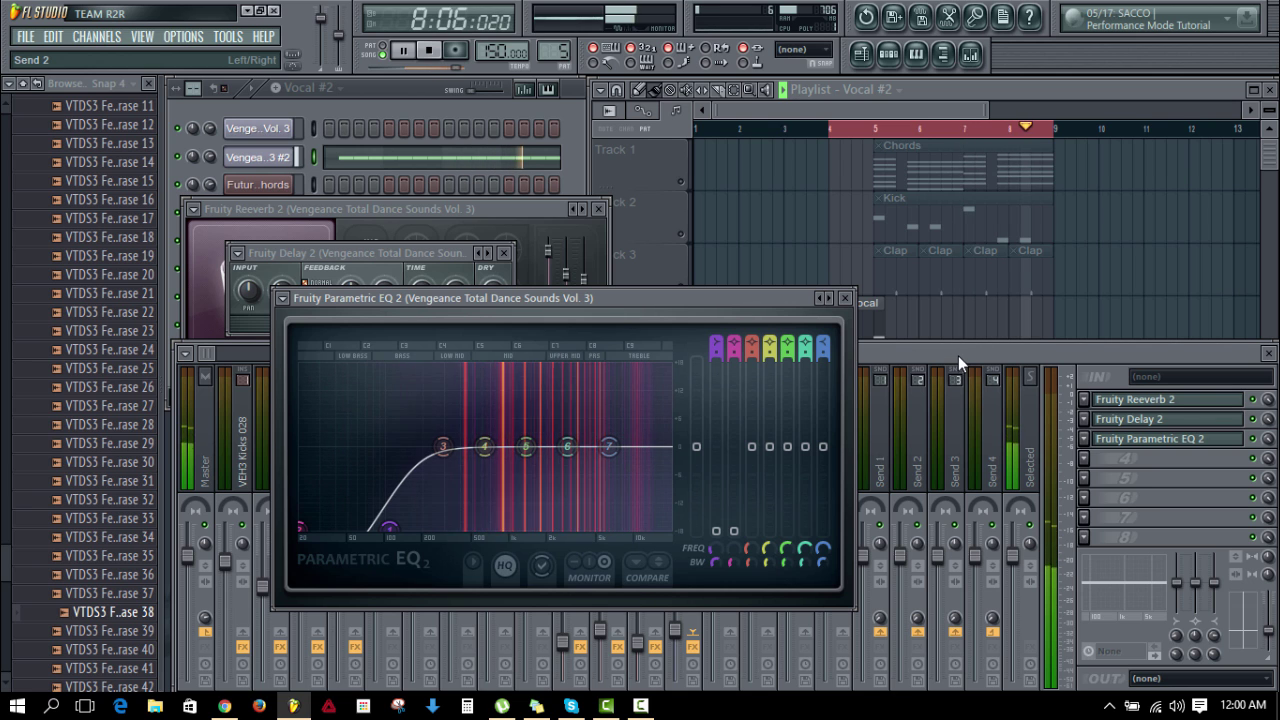
Step: Cut the extreme highs on the vocal EQ by changing band 7's order and moving it down past the upper frequency limit
key(space)
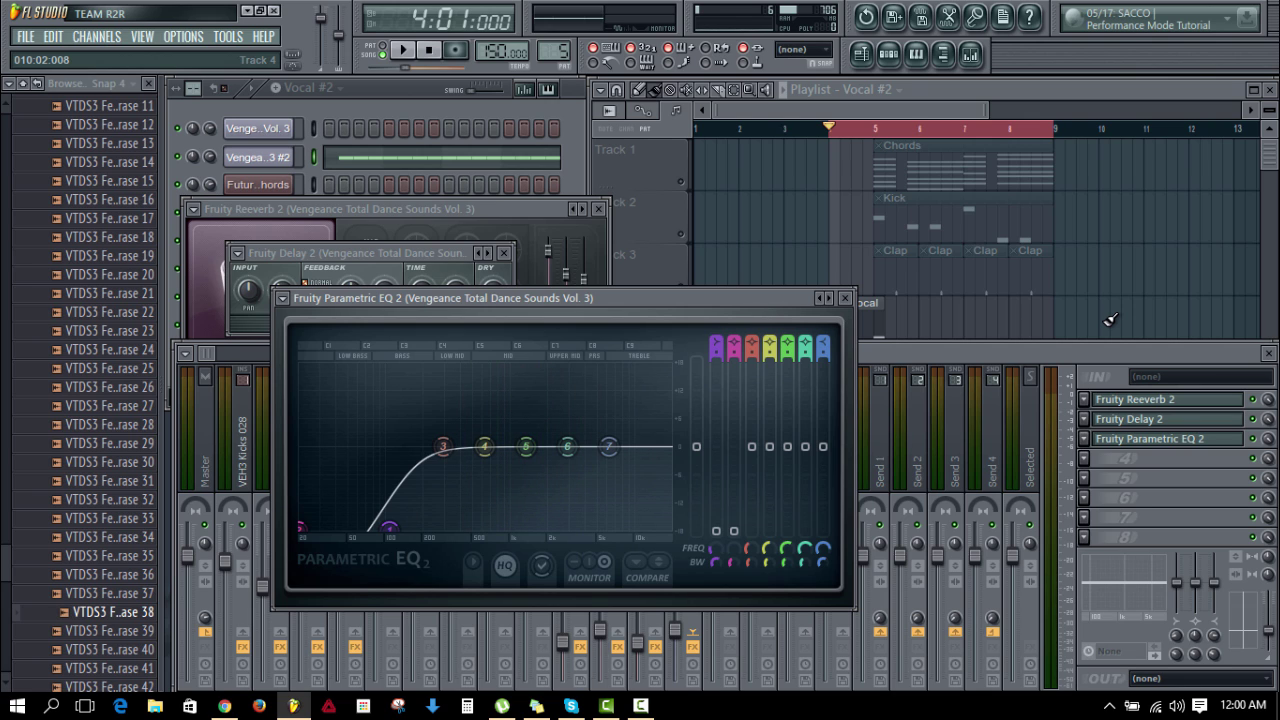
right_click(608, 447)
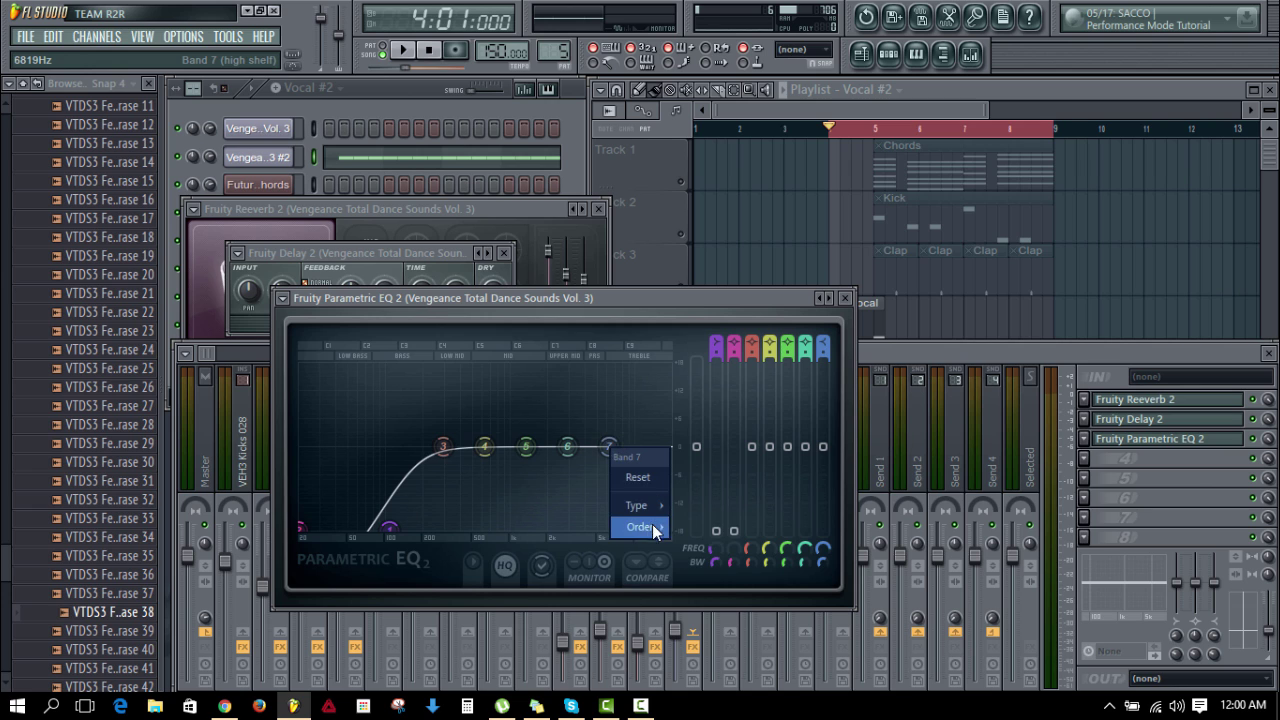
mouse_move(652, 526)
click(727, 525)
drag(617, 446, 697, 527)
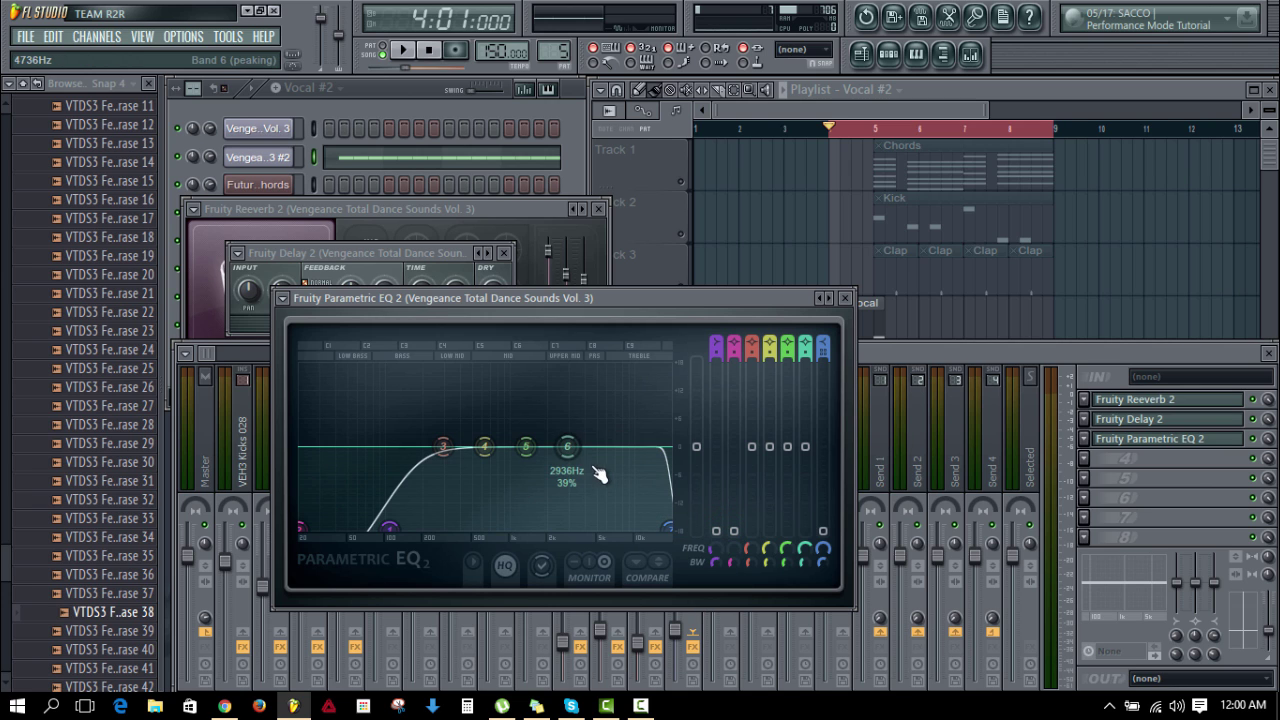
Step: Boost EQ bands 5 and 6 slightly, shifting band 6 to about 7 kHz, and audition the vocals
drag(574, 457, 631, 436)
drag(526, 446, 632, 434)
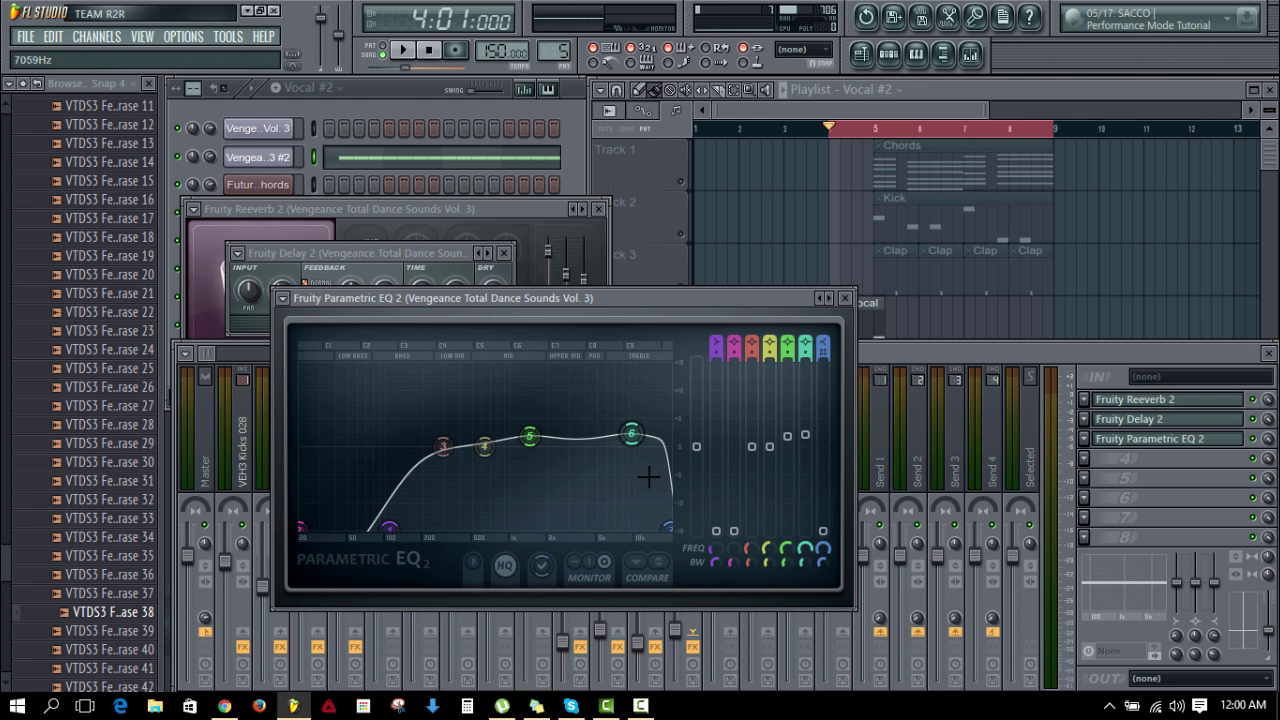
key(space)
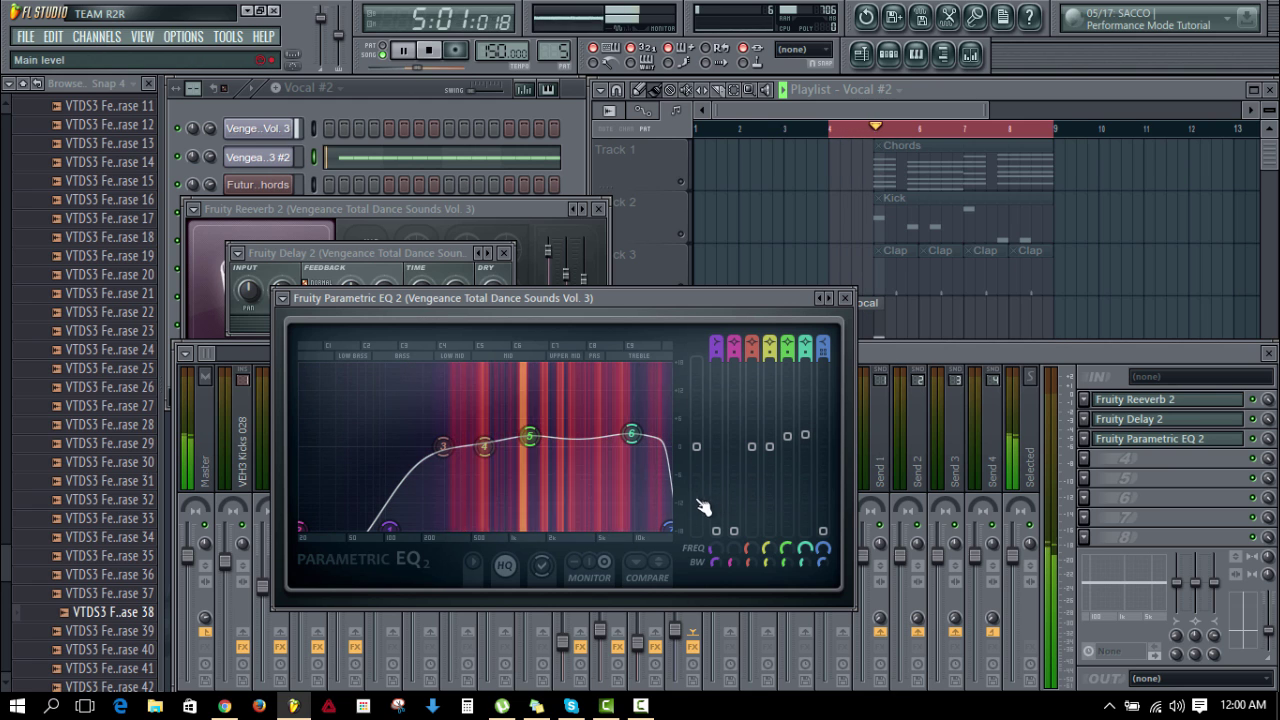
click(908, 358)
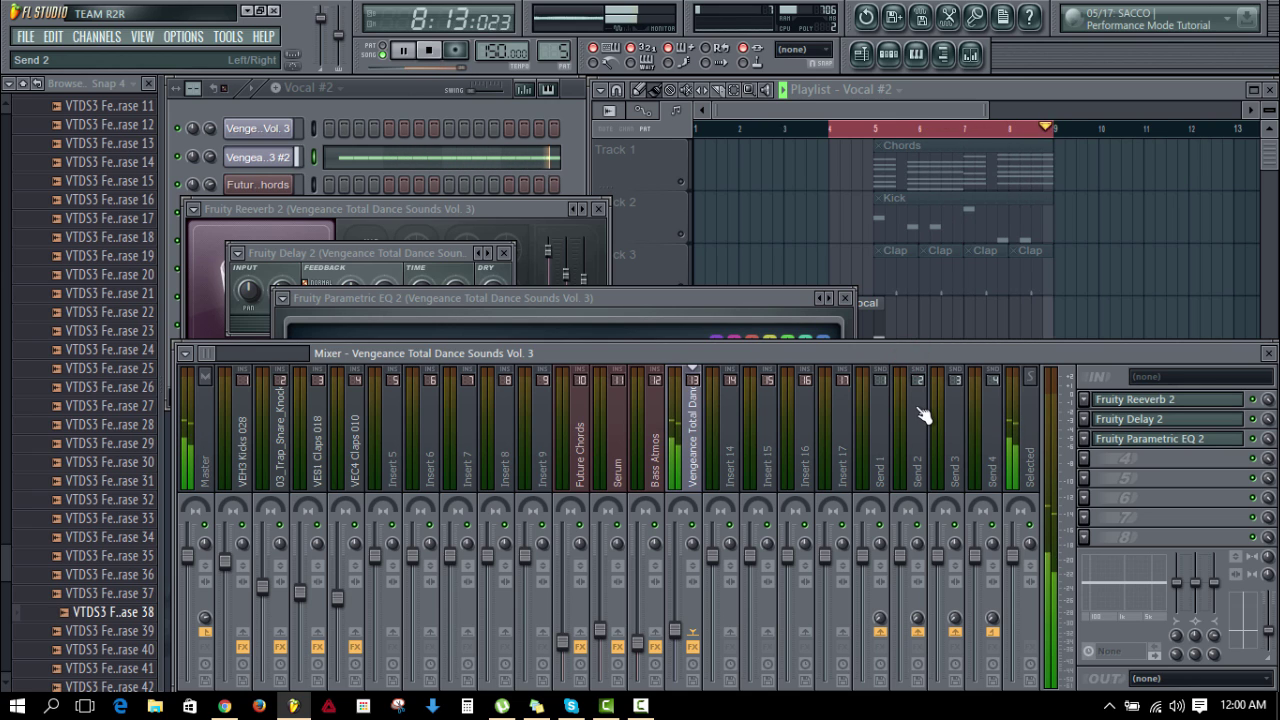
key(space)
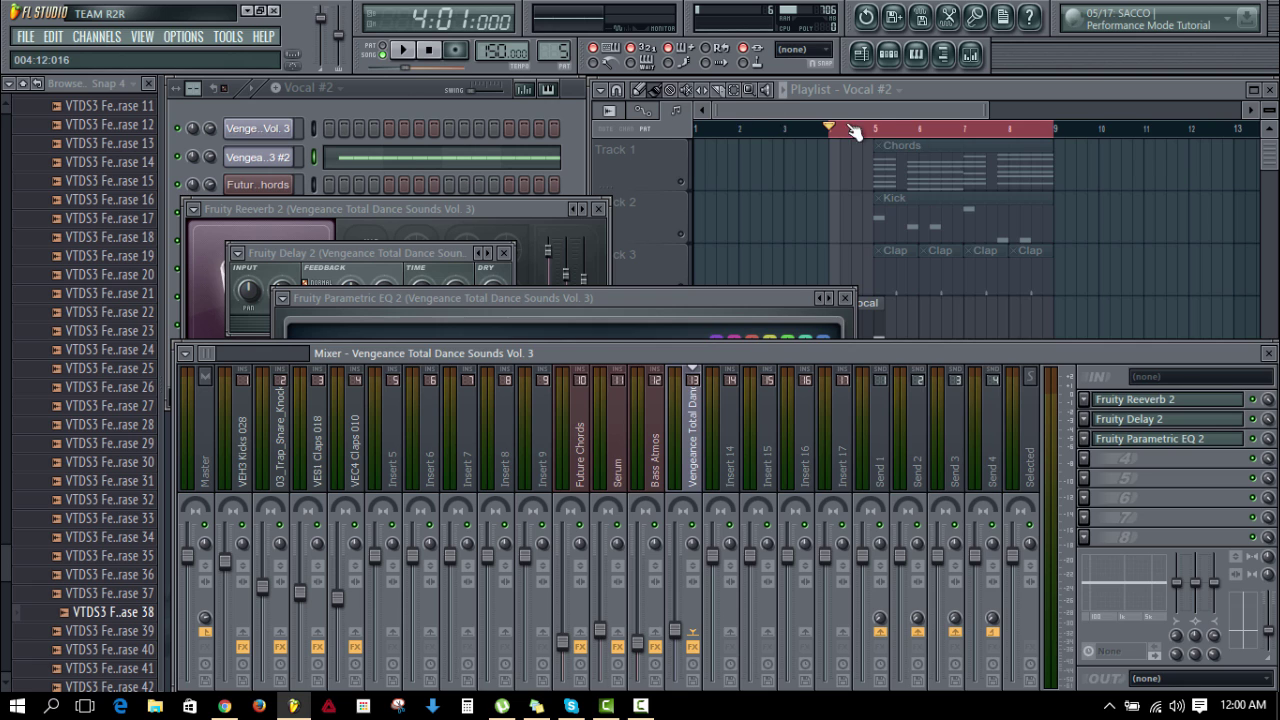
Step: Clear the playlist's loop selection and briefly audition the vocals from 5:09
drag(838, 127, 1048, 141)
click(575, 365)
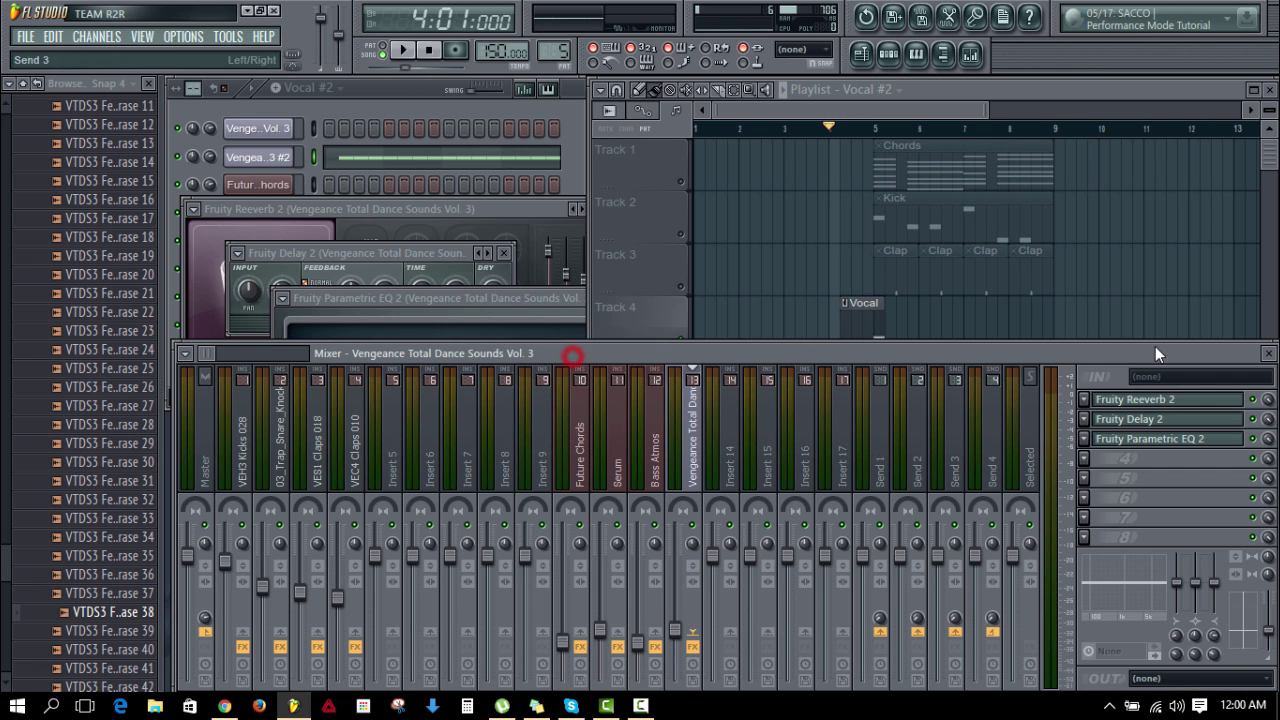
click(896, 129)
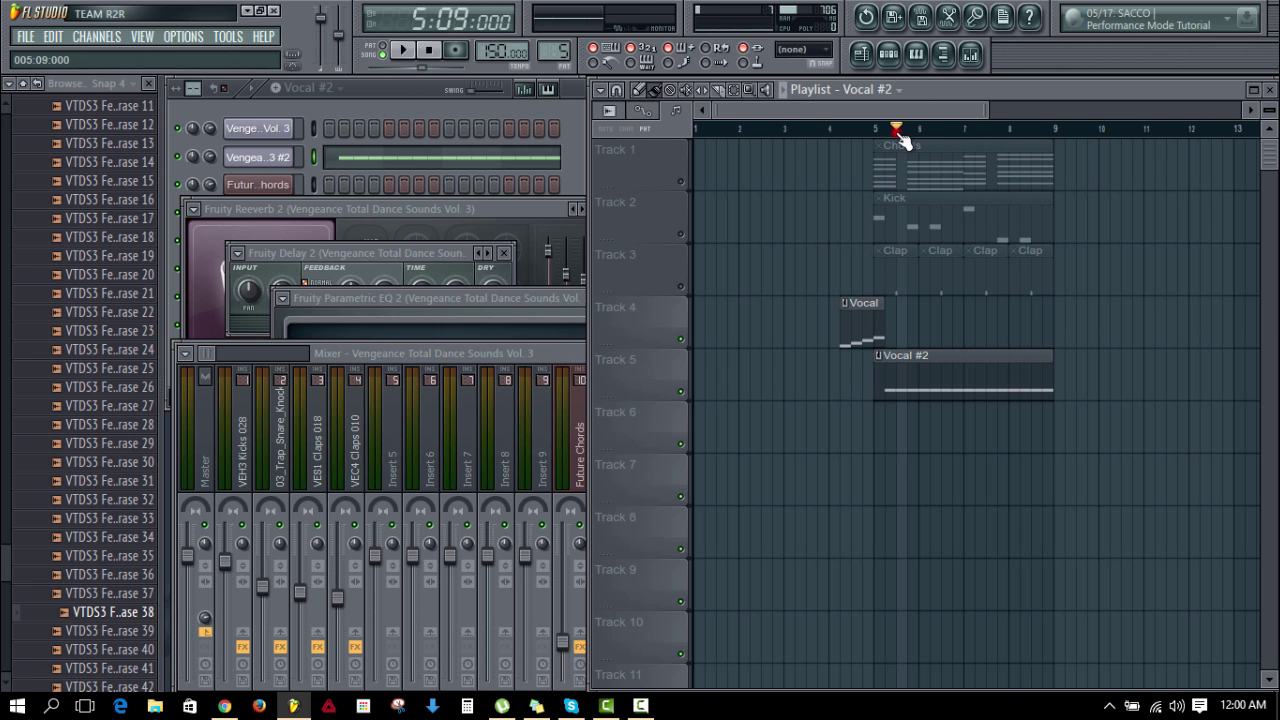
key(space)
click(556, 354)
key(space)
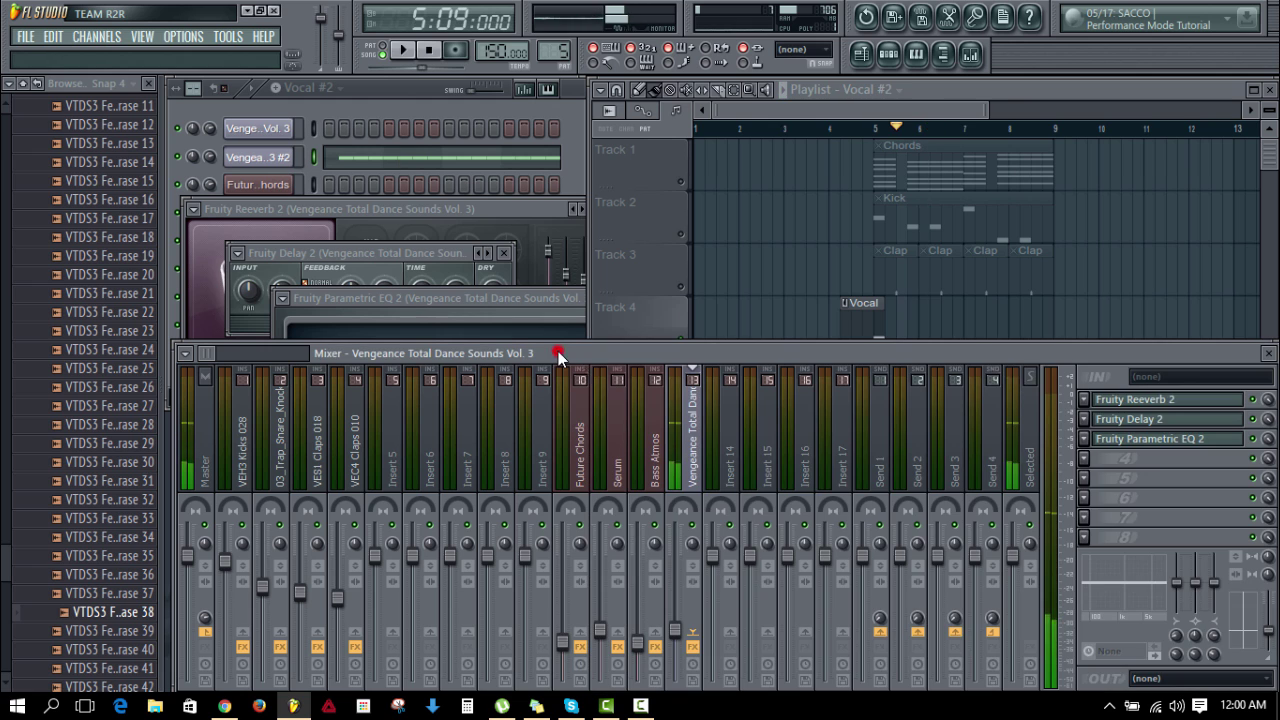
Step: Add Gross Beat to the vocal track's fourth effect slot and load its Sidechain volume preset
click(1085, 461)
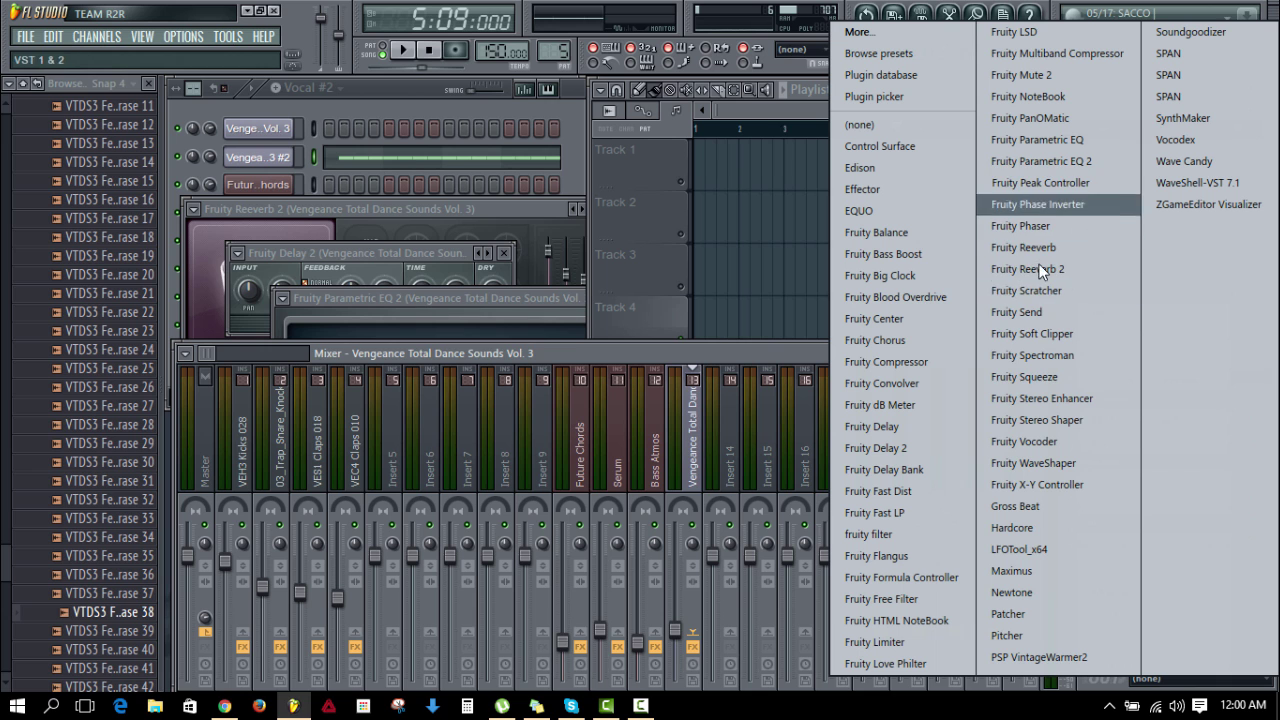
click(1019, 506)
drag(785, 344, 781, 139)
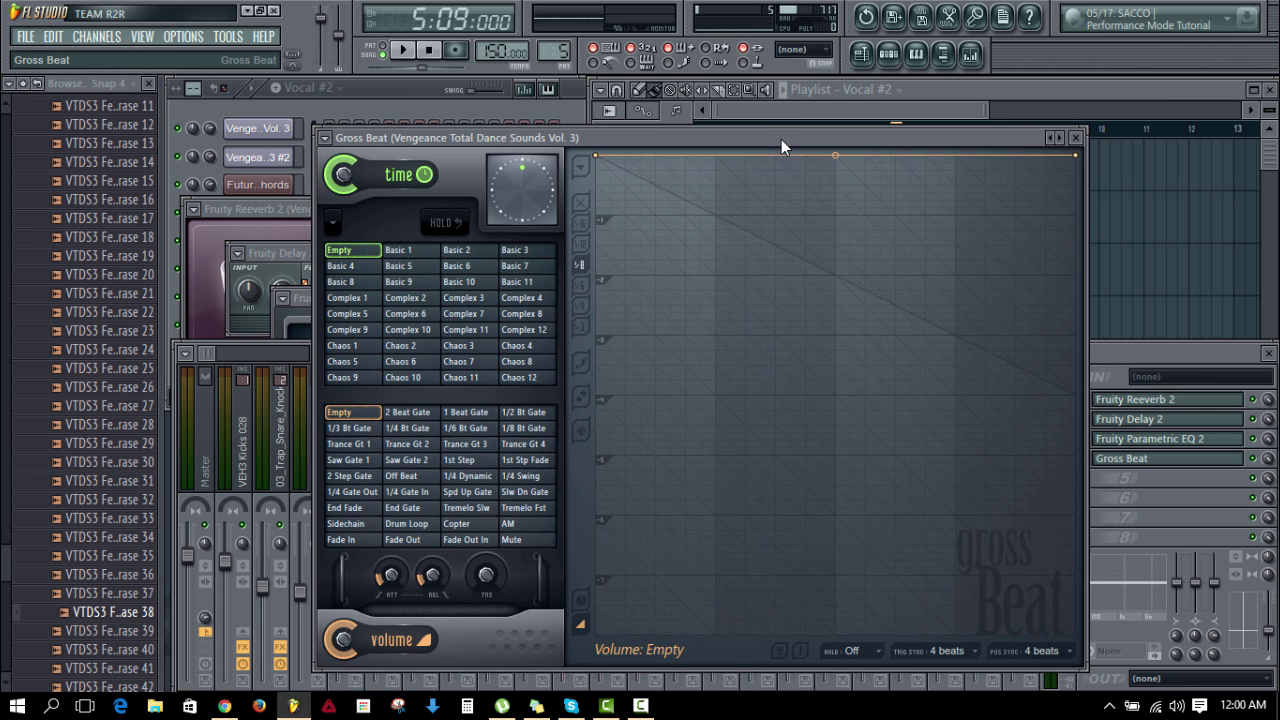
click(325, 137)
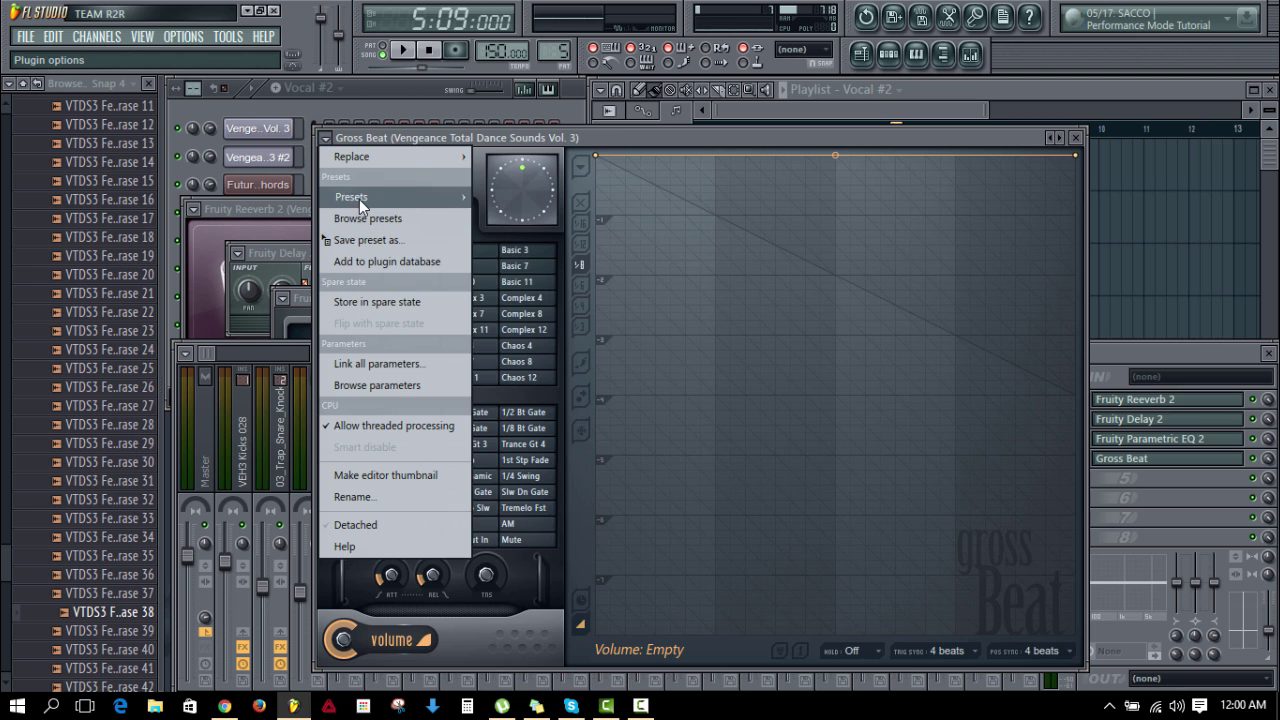
mouse_move(362, 197)
click(567, 423)
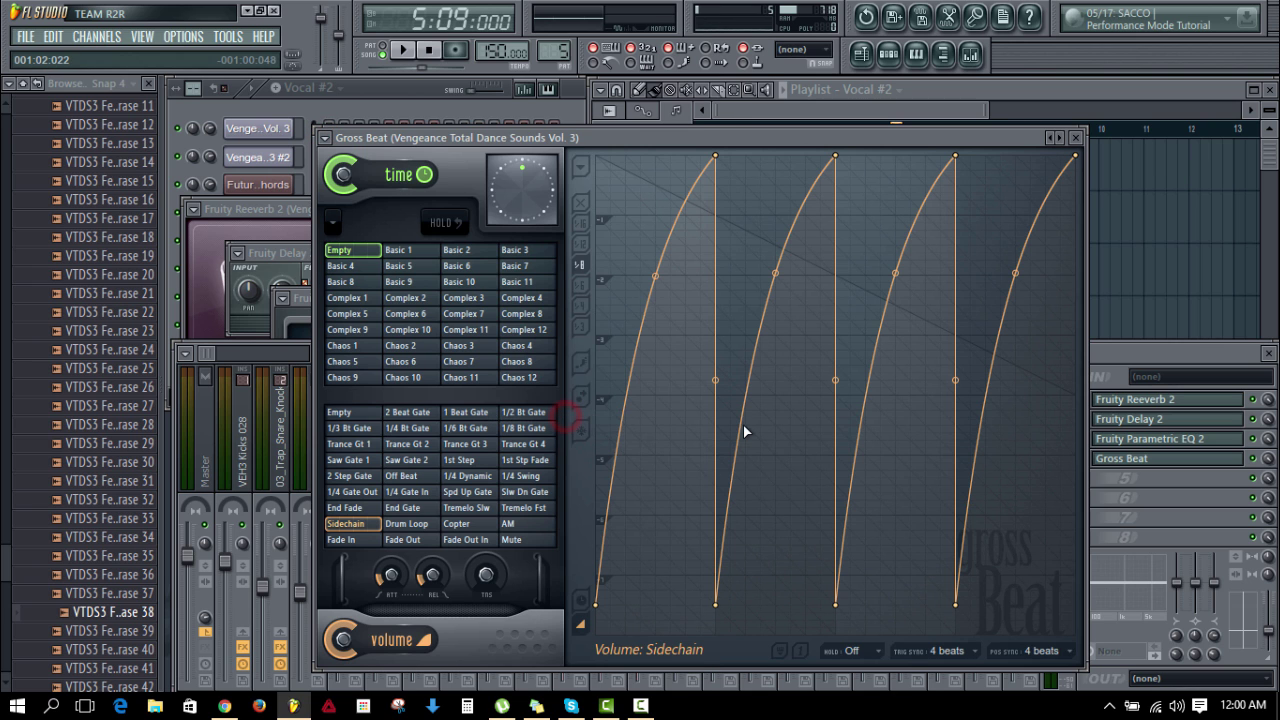
Step: Lower the starting point of each of the four Sidechain volume curves to the minimum level
drag(594, 607, 593, 632)
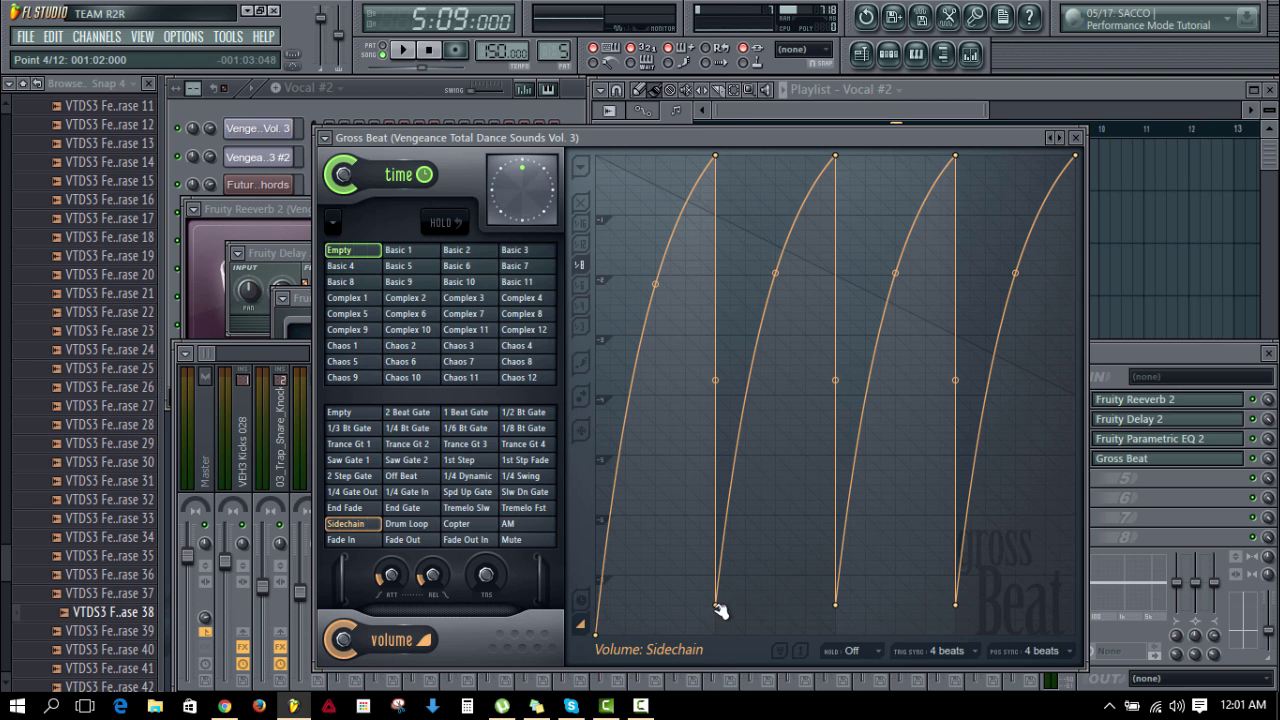
drag(716, 606, 716, 633)
drag(838, 605, 837, 633)
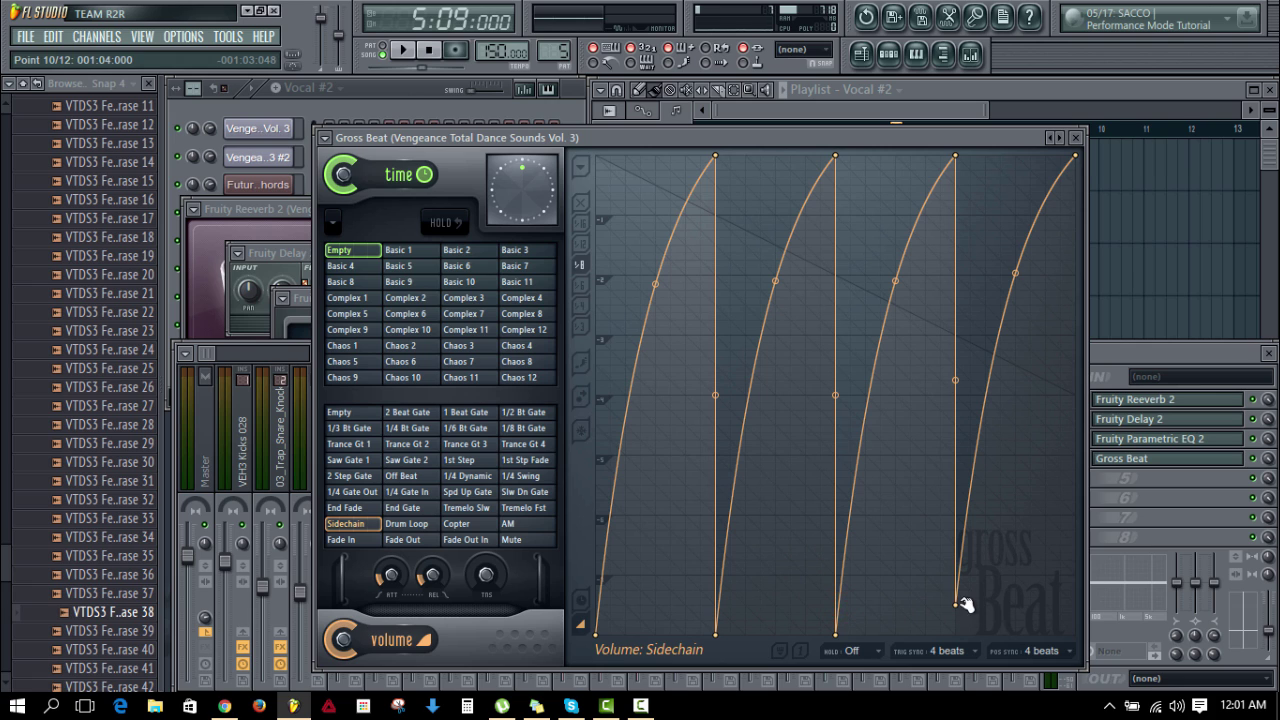
drag(956, 605, 956, 633)
Step: Steepen the rise of all four Sidechain volume curves by setting the same 50% tension on each
drag(655, 284, 657, 177)
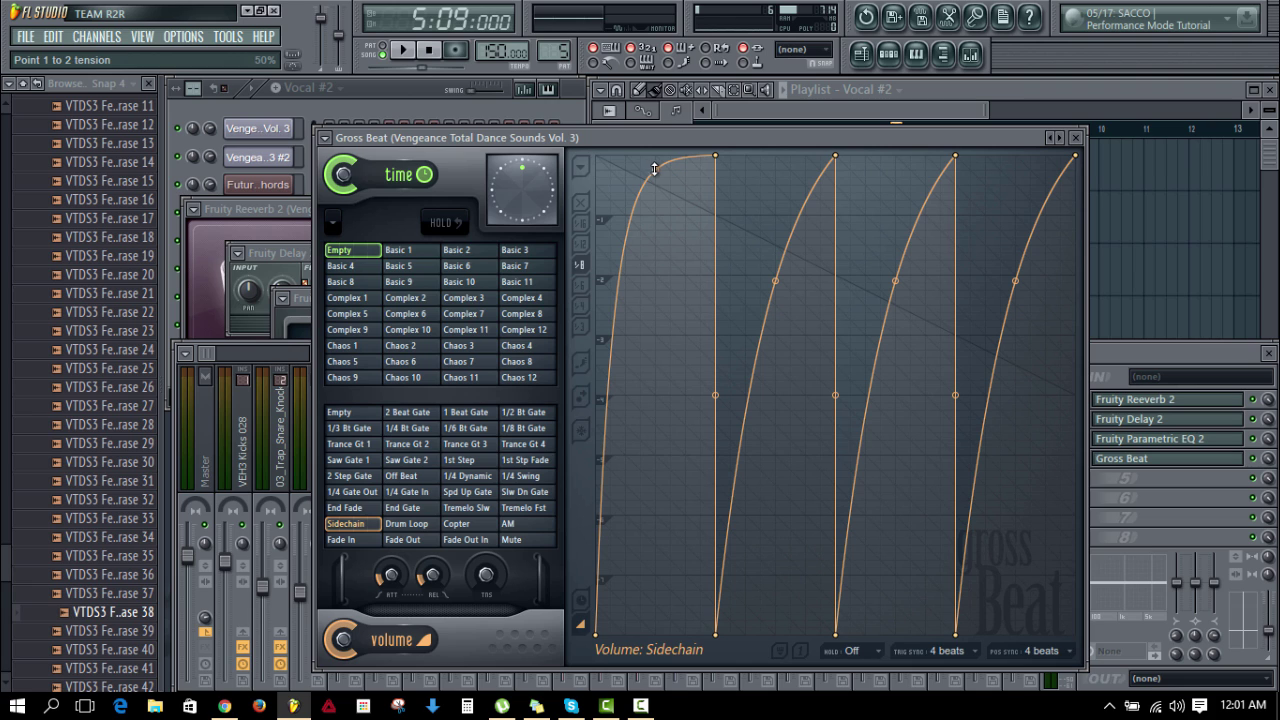
click(747, 193)
drag(750, 195, 872, 128)
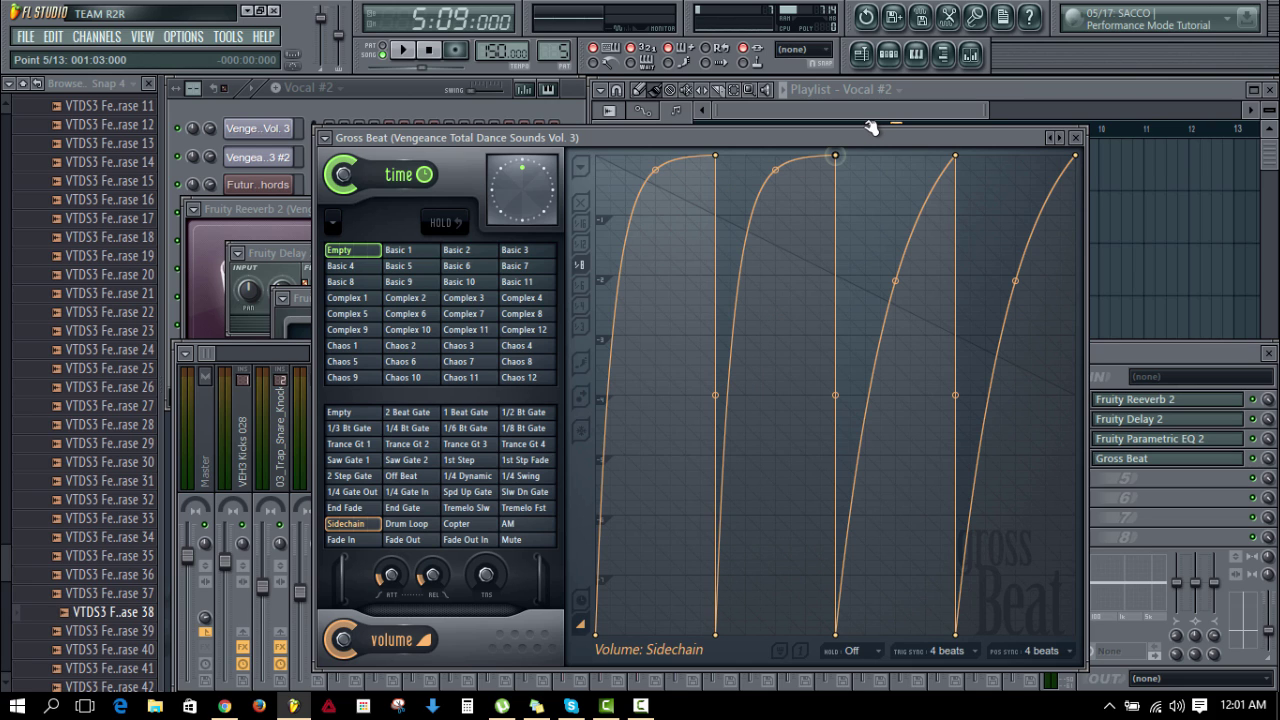
click(868, 203)
drag(868, 203, 975, 155)
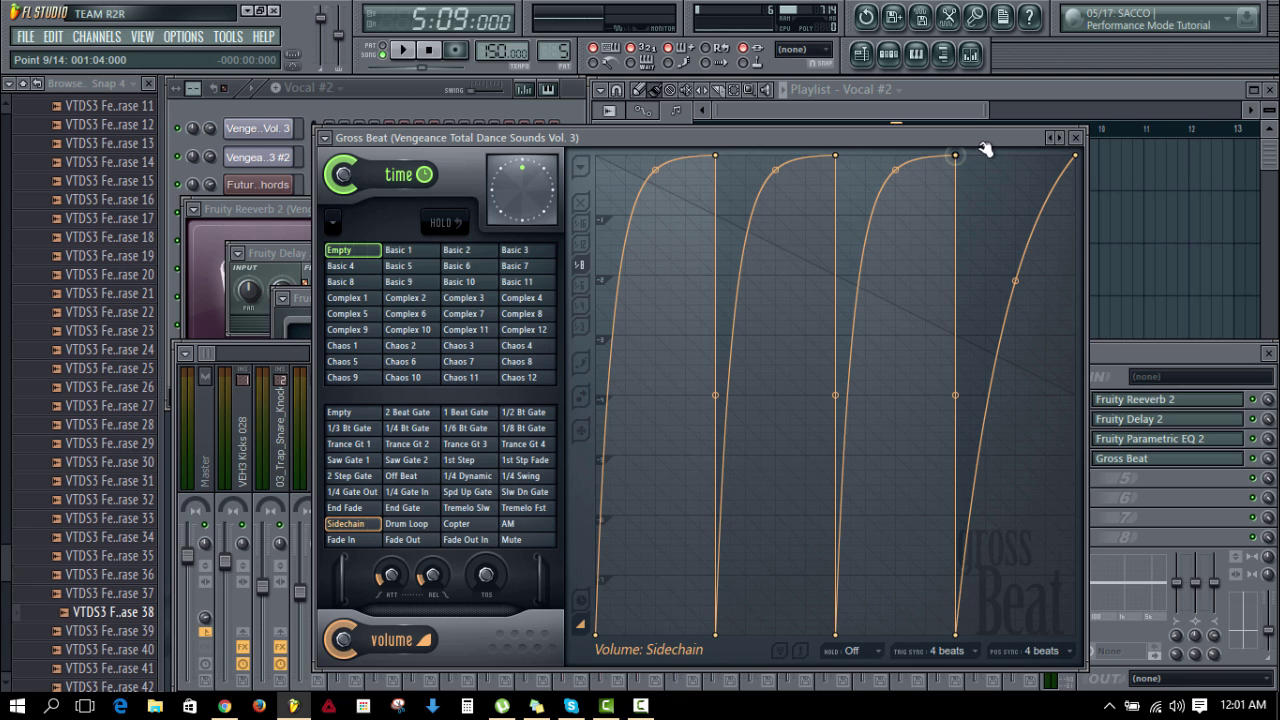
click(989, 216)
drag(989, 216, 1090, 148)
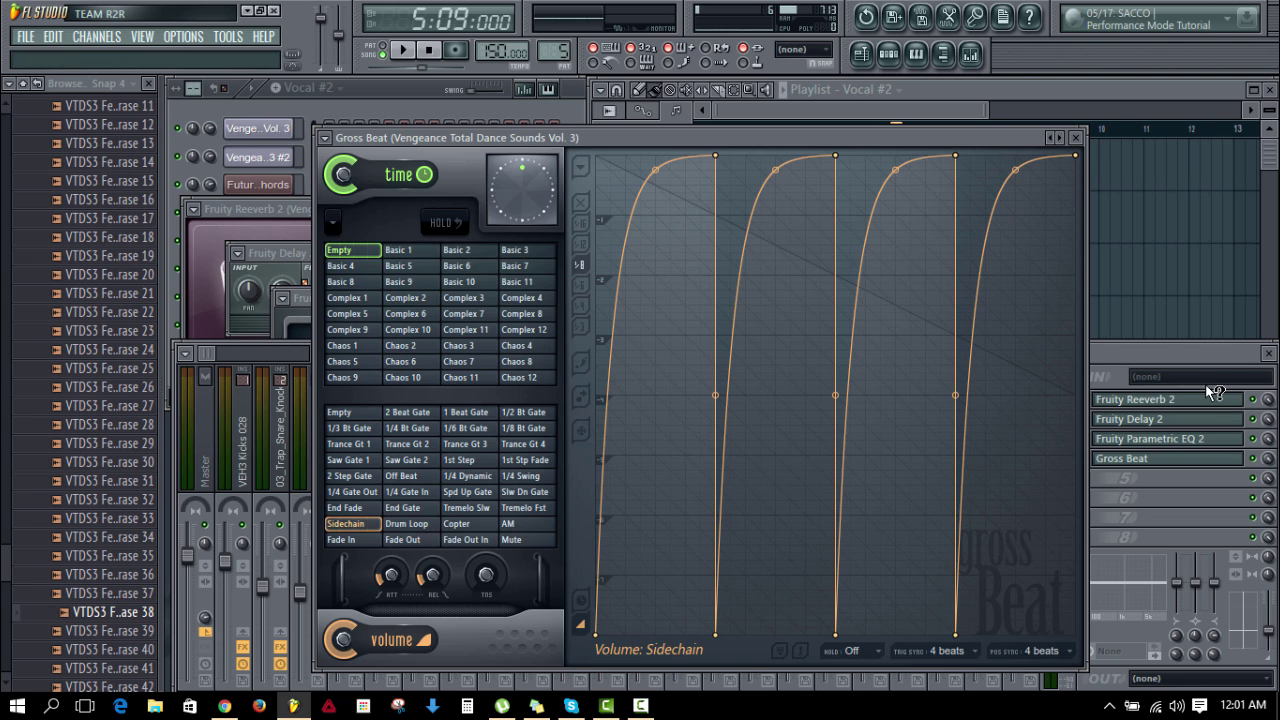
Step: Create an automation clip for the mix level of Gross Beat on the vocal mixer track
key(F9)
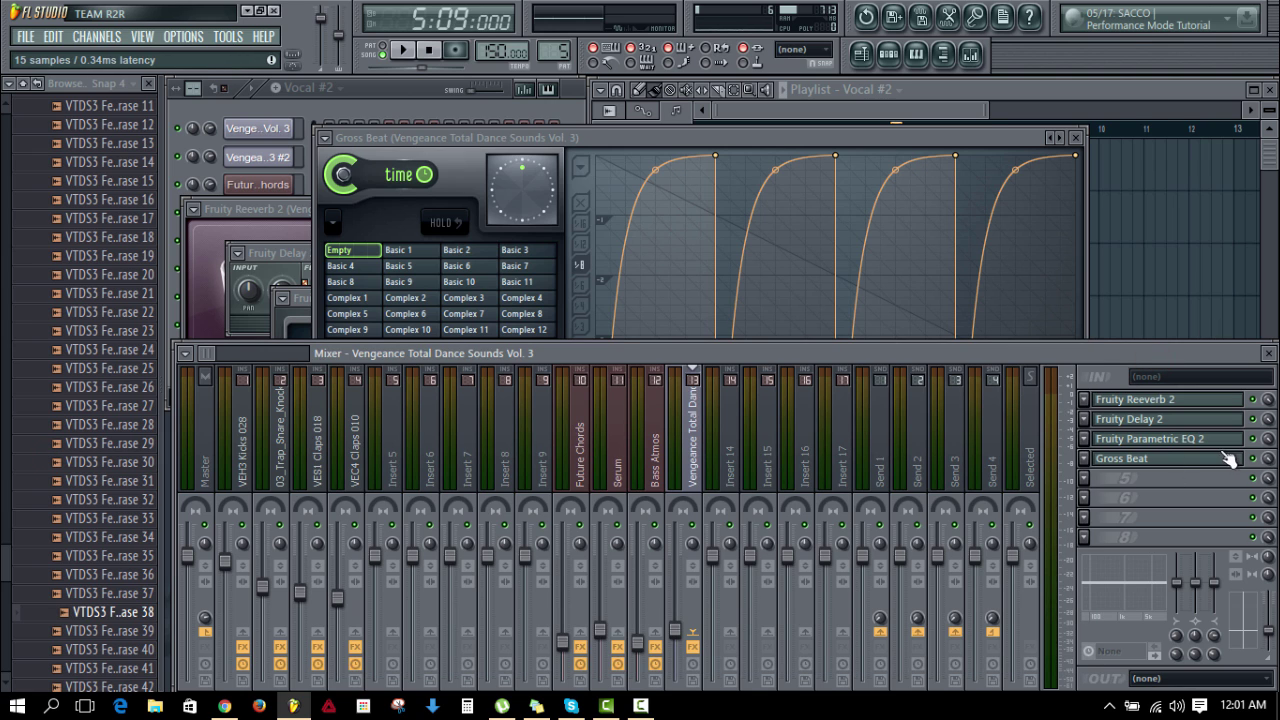
right_click(1266, 462)
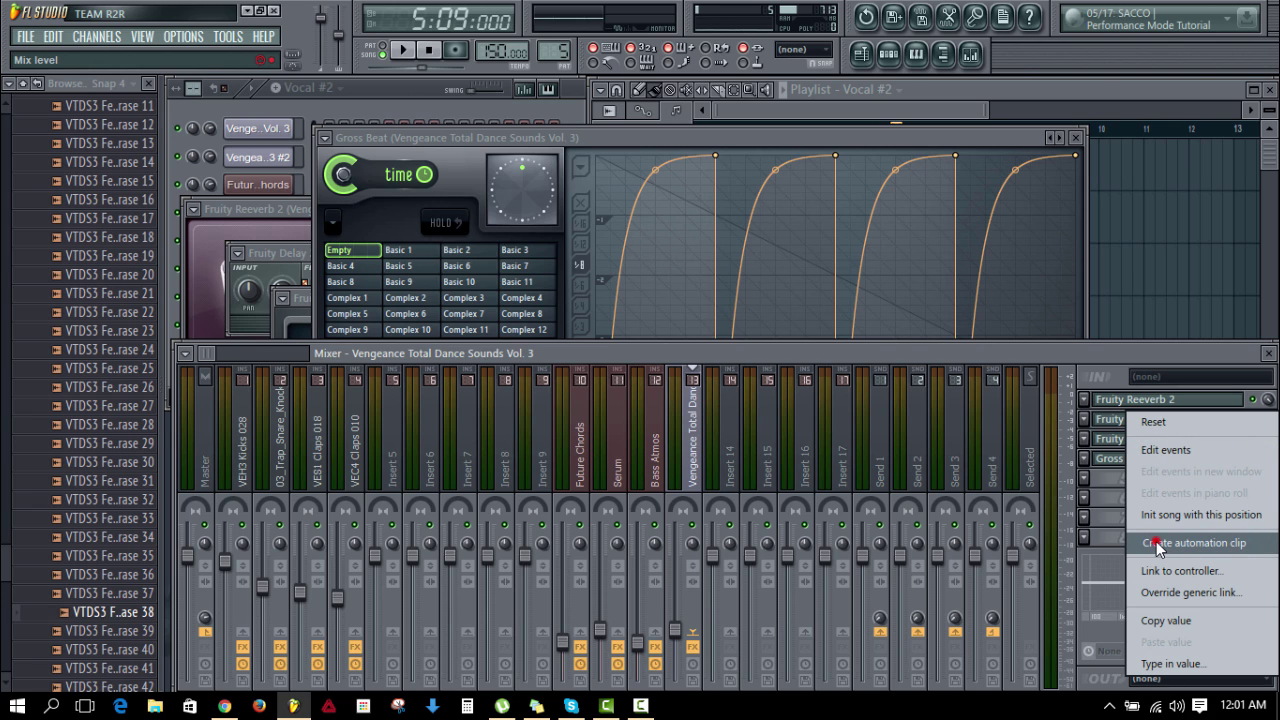
click(1156, 541)
right_click(1267, 461)
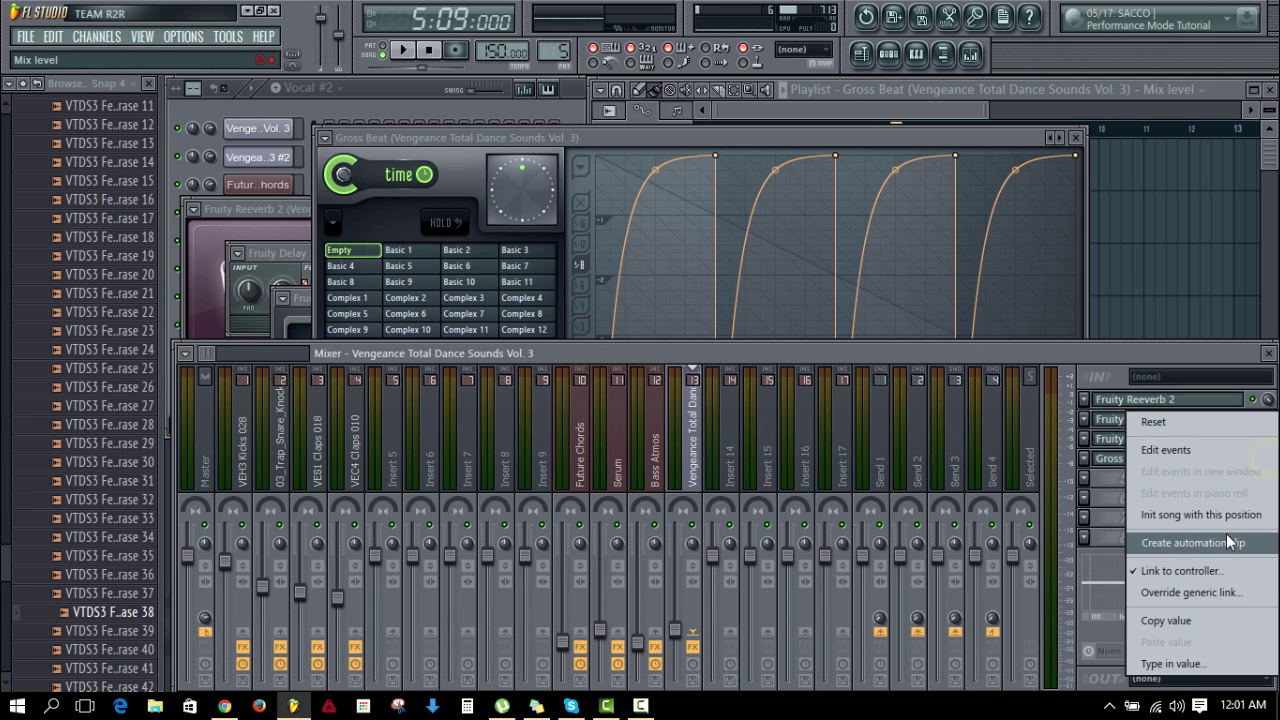
click(1054, 353)
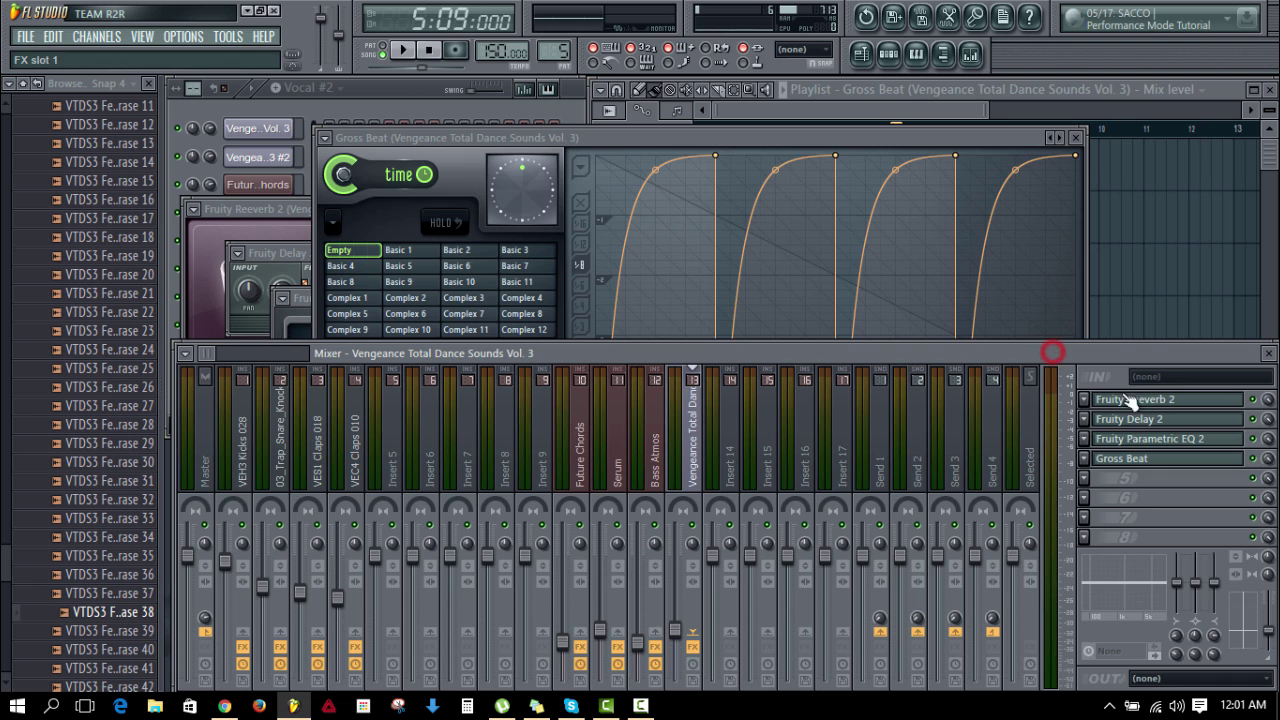
Step: Shape the Gross Beat mix level automation to stay at zero until bar 5 and jump to full, and audition from bar 4
click(909, 92)
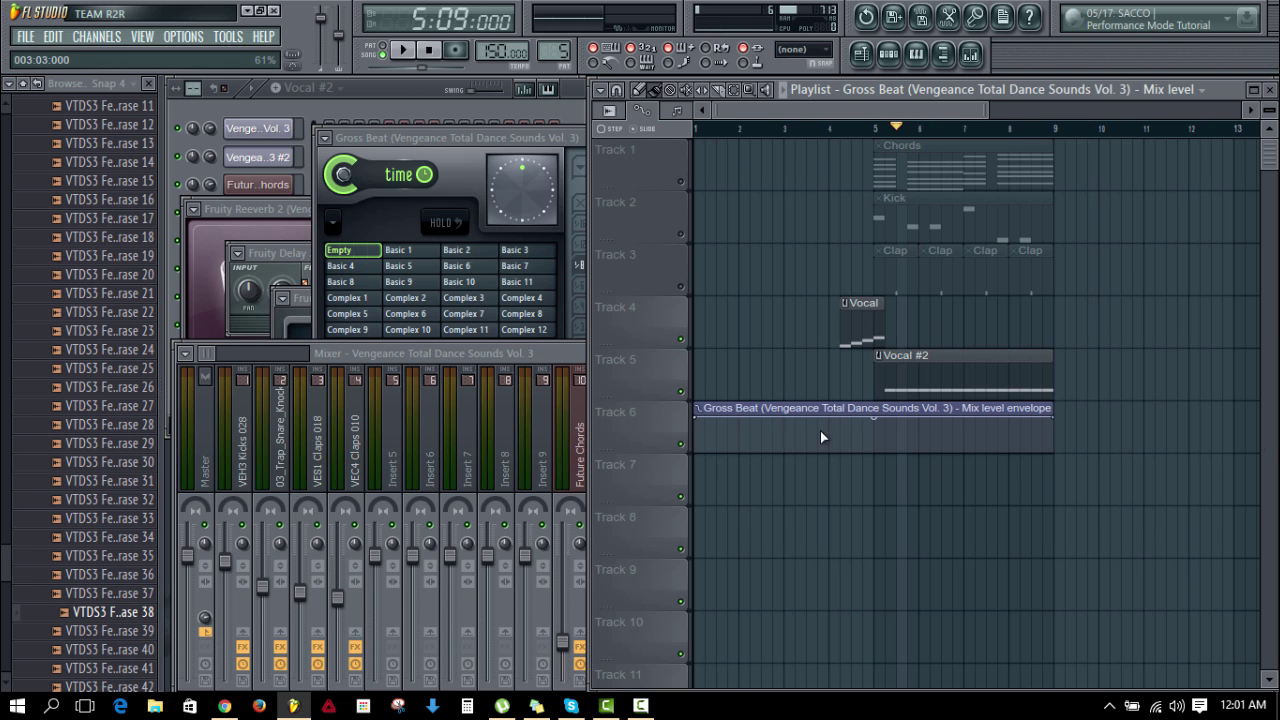
click(692, 420)
drag(699, 415, 693, 484)
drag(871, 420, 872, 390)
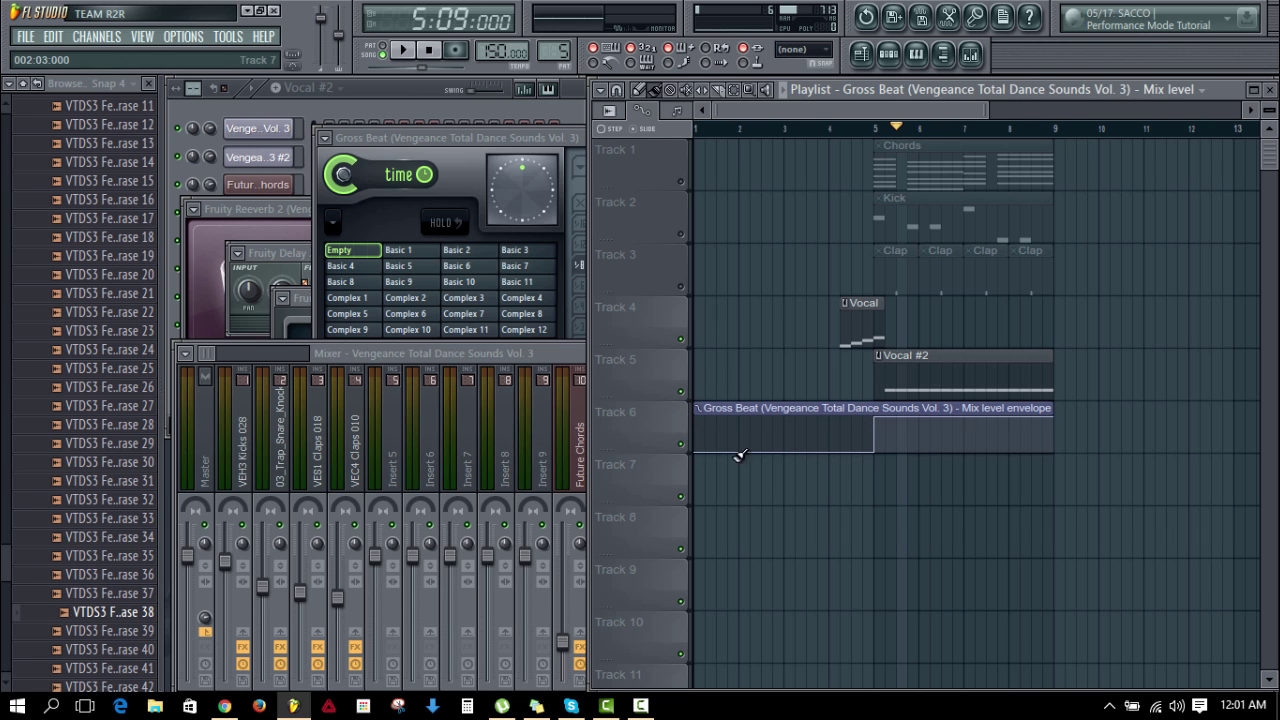
click(830, 131)
key(space)
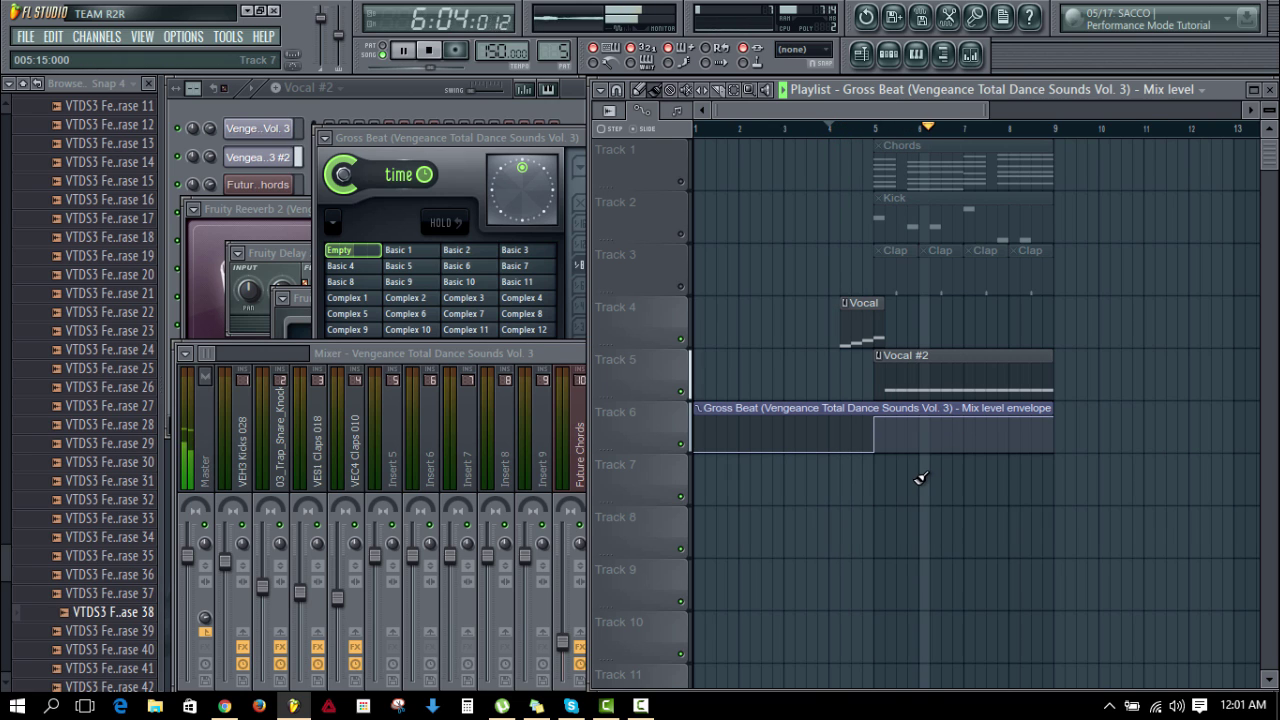
key(space)
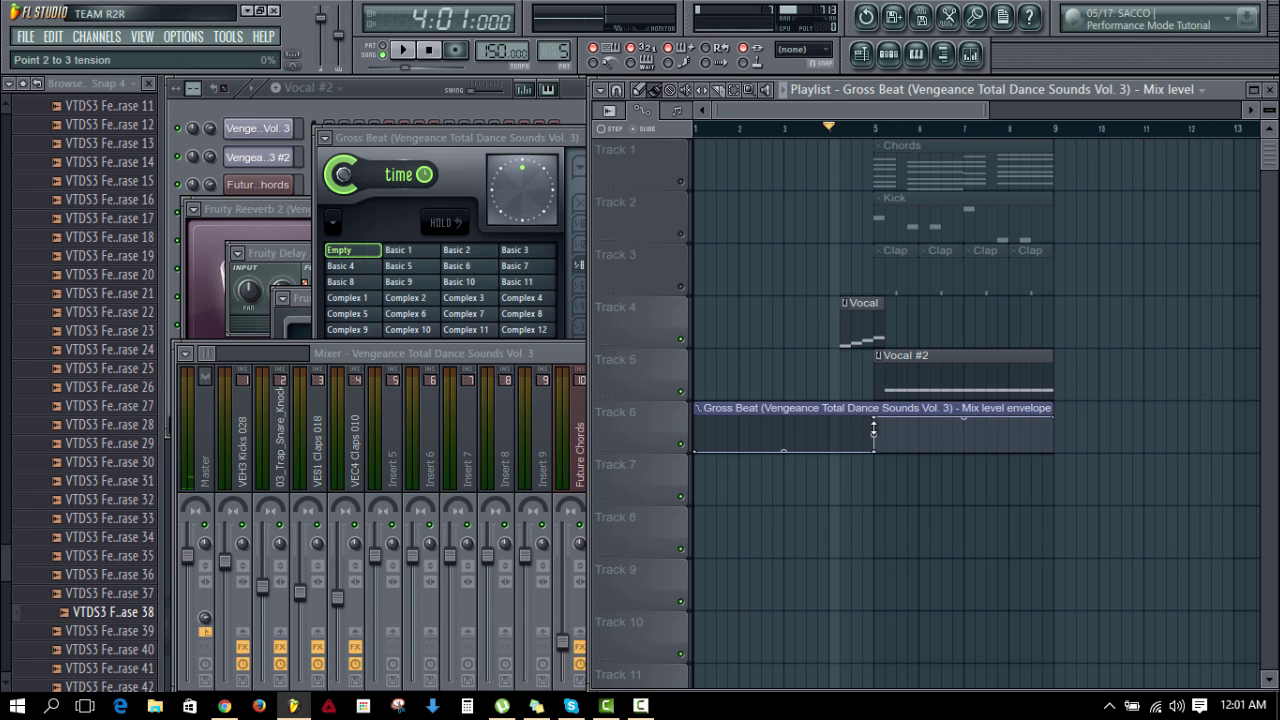
Step: Soften the rise of the four Sidechain volume curves in Gross Beat with equal tension and audition the vocals from bar 4
click(548, 375)
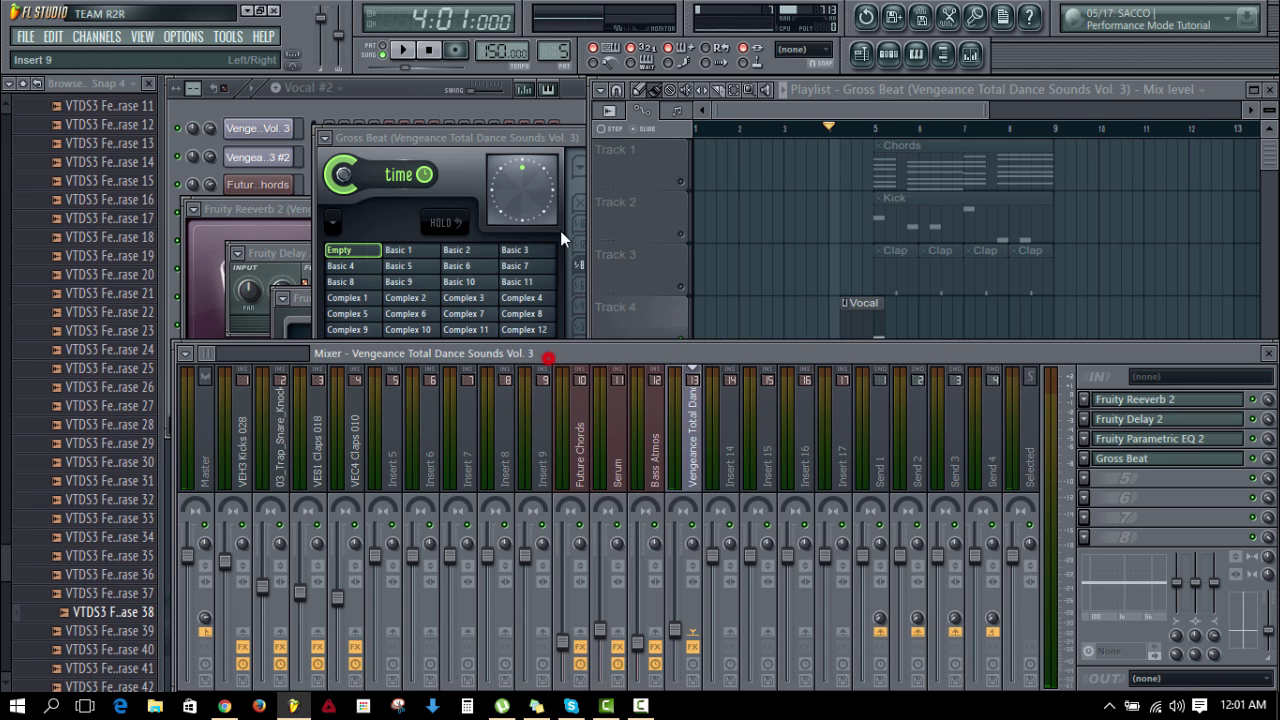
click(543, 142)
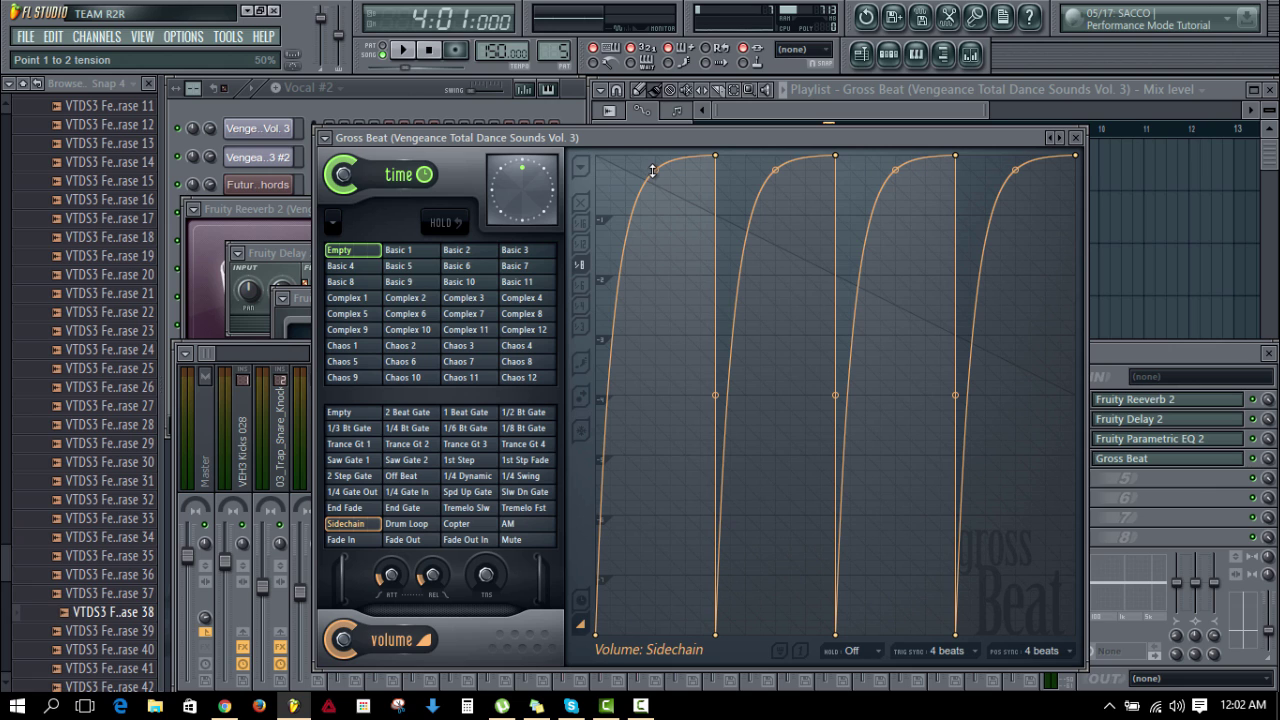
drag(655, 171, 655, 227)
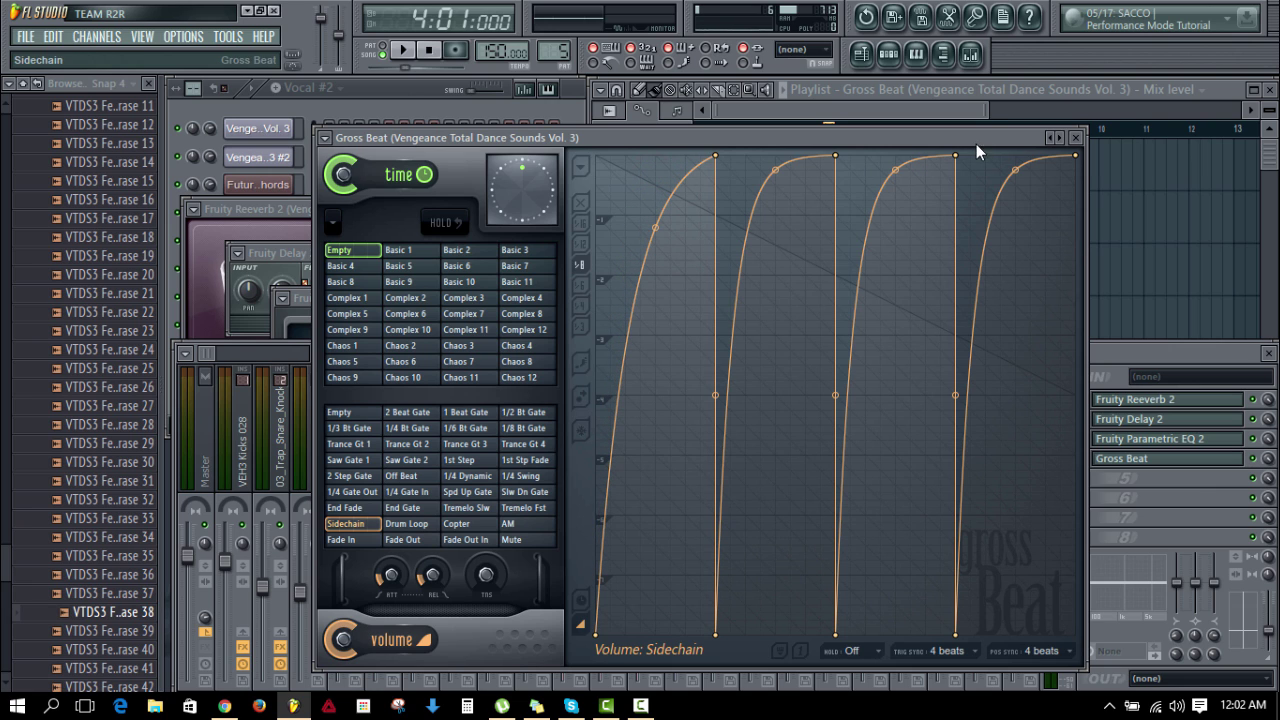
click(739, 193)
click(866, 171)
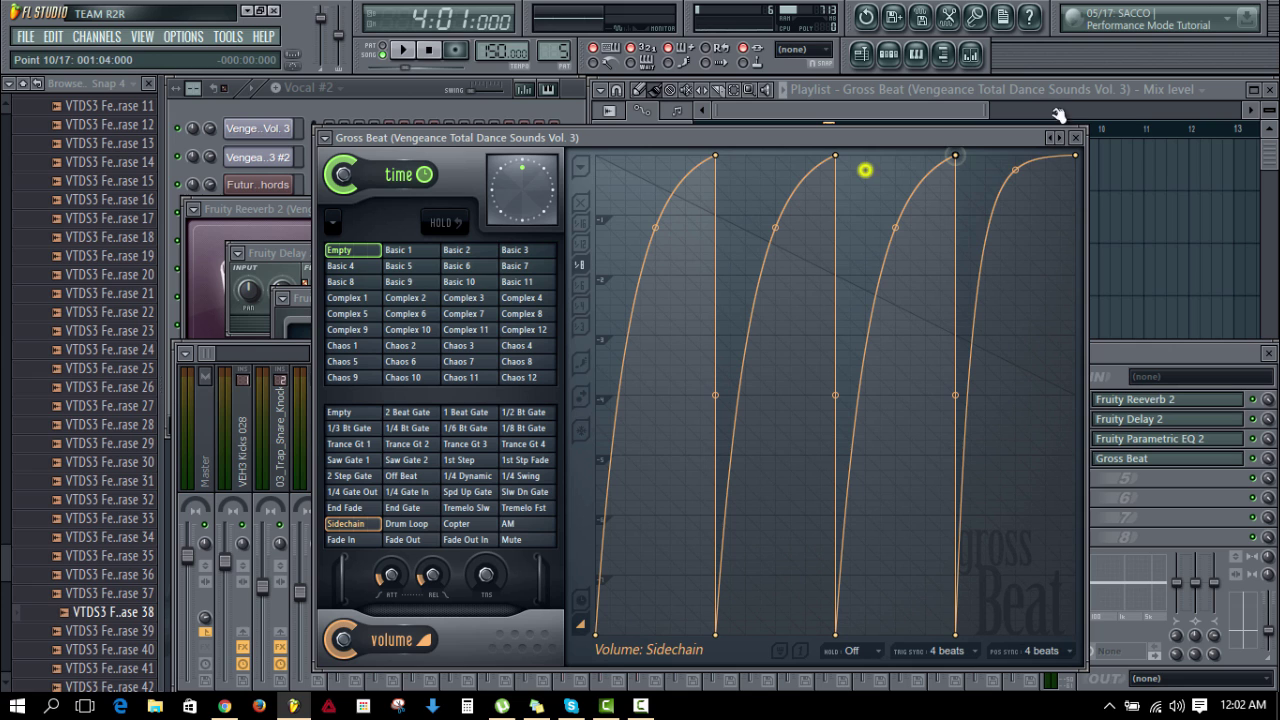
click(977, 180)
click(1216, 89)
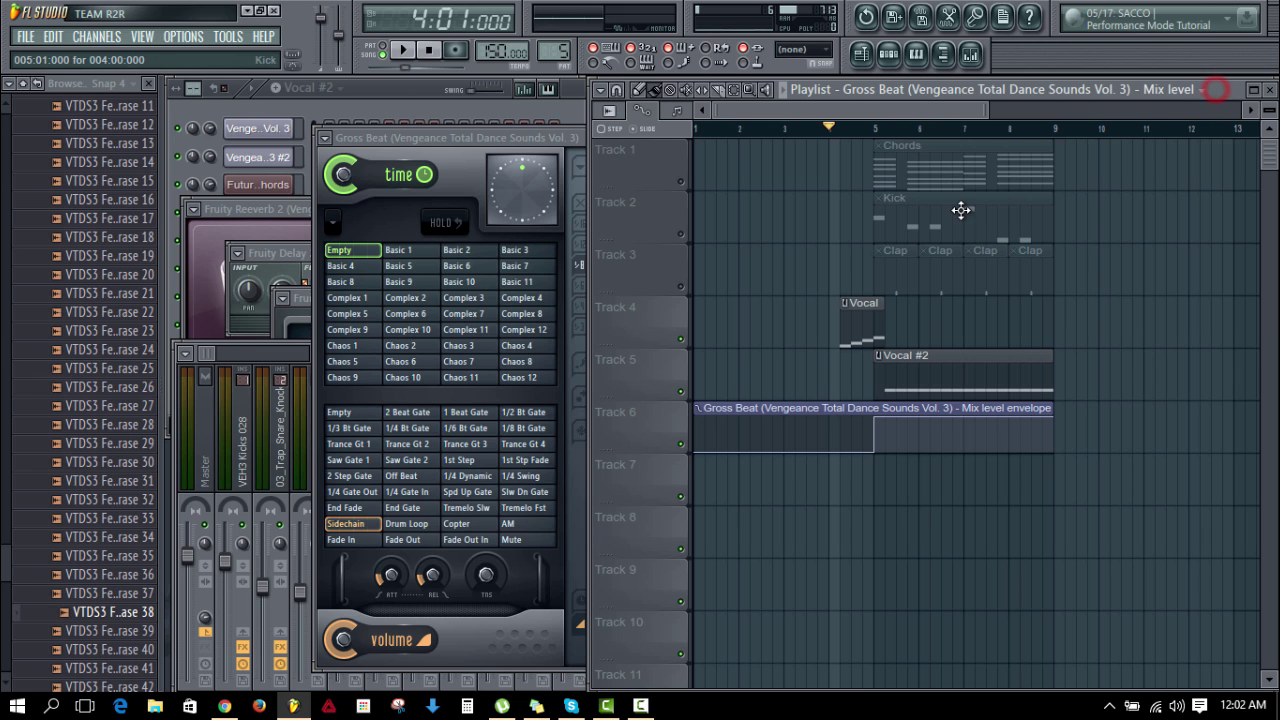
key(space)
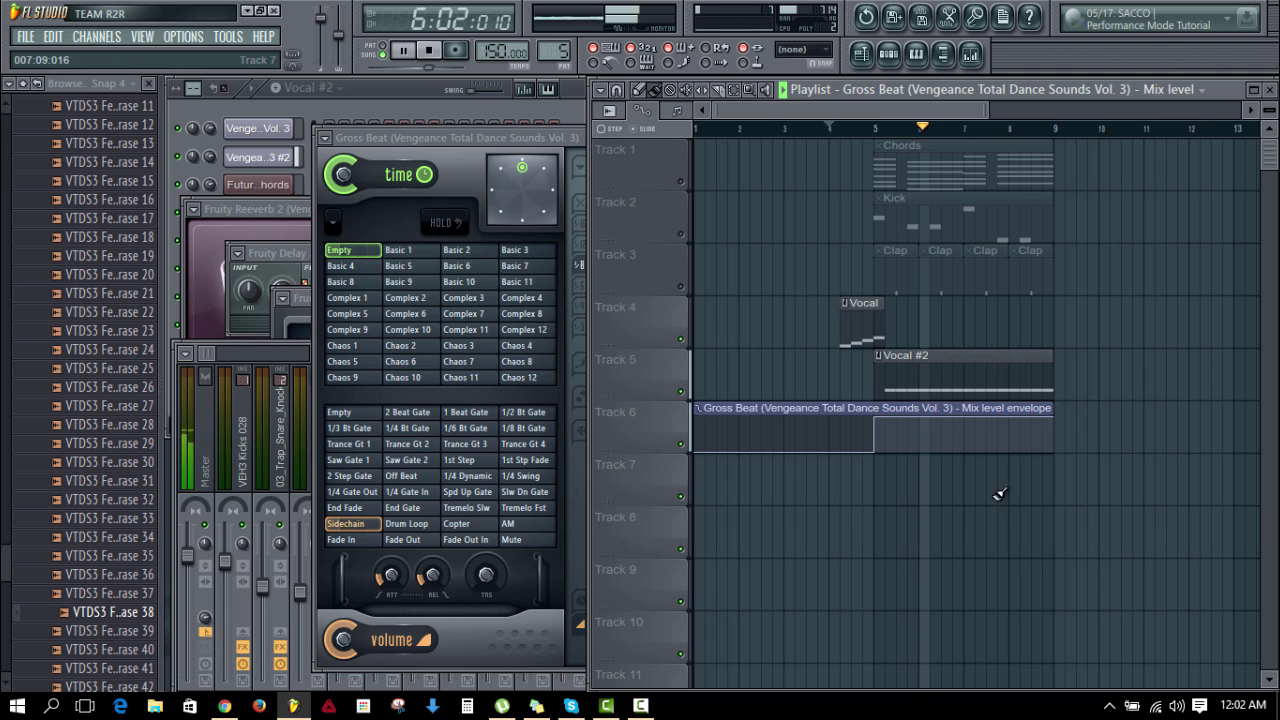
right_click(787, 290)
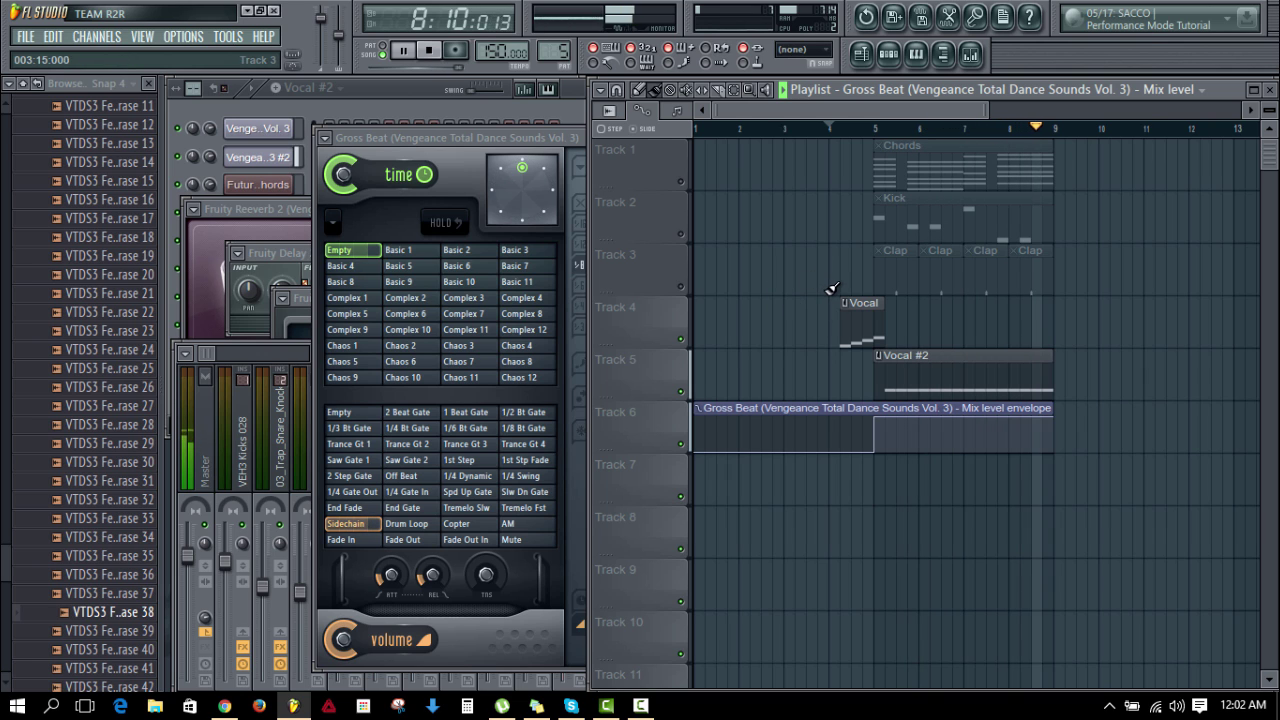
Step: Enable the volume envelope of the Marker #4 region in the second vocal's Slicex and give it a short attack
key(space)
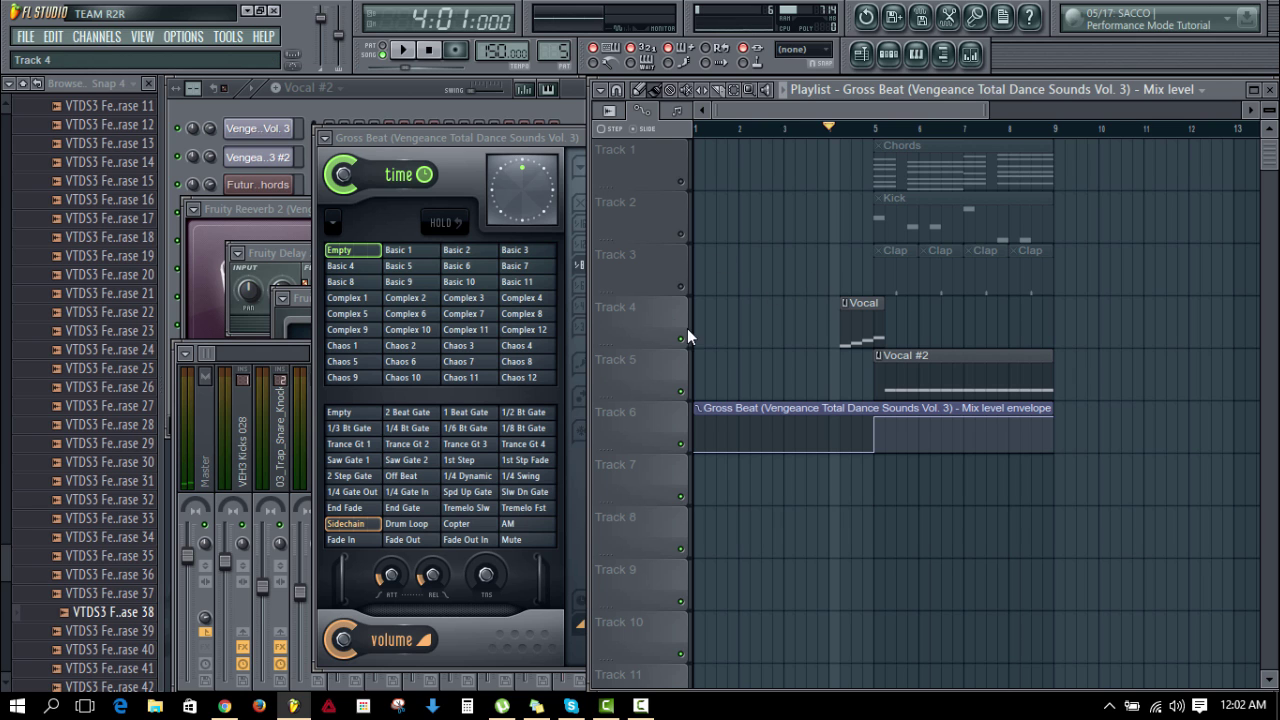
click(562, 140)
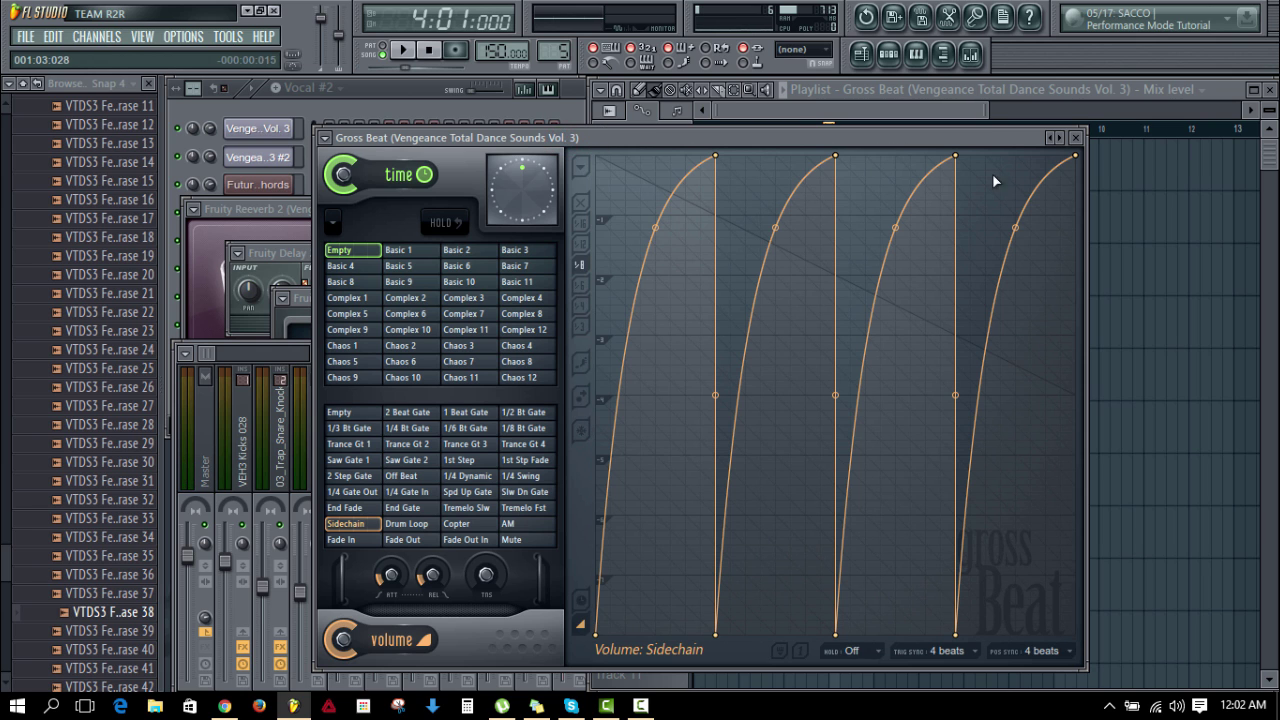
click(428, 90)
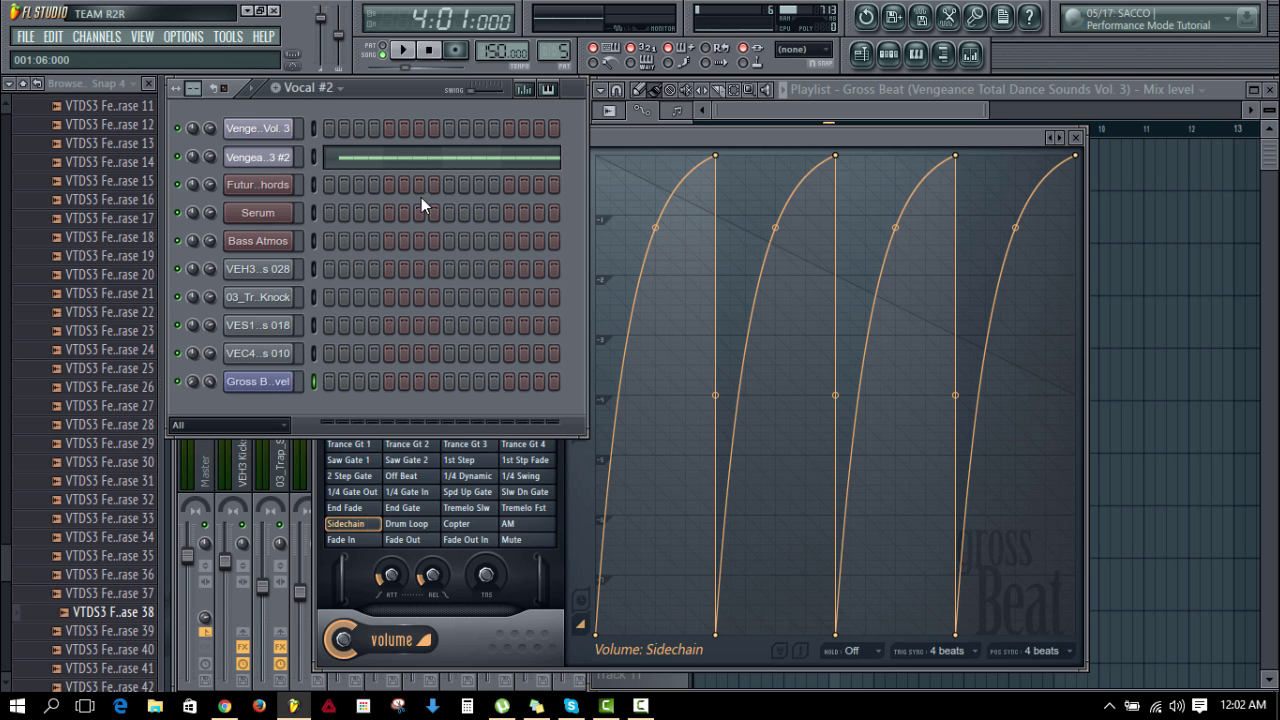
click(290, 157)
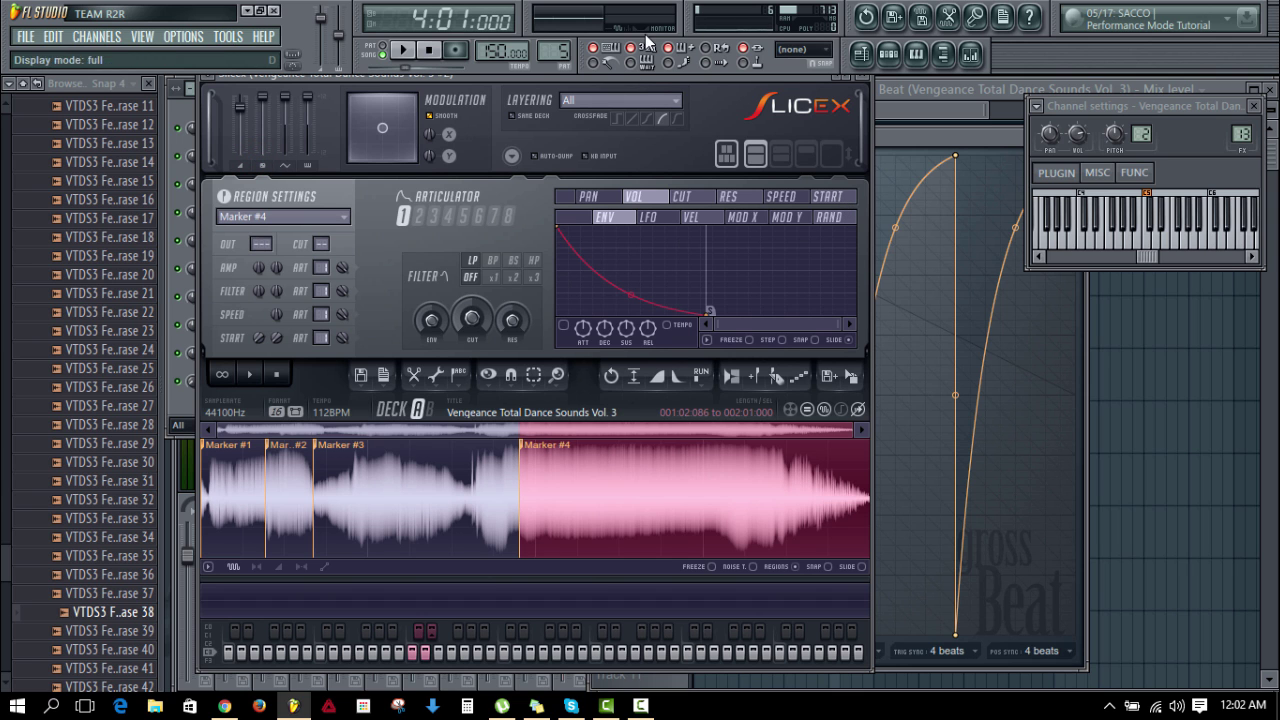
drag(620, 74, 623, 93)
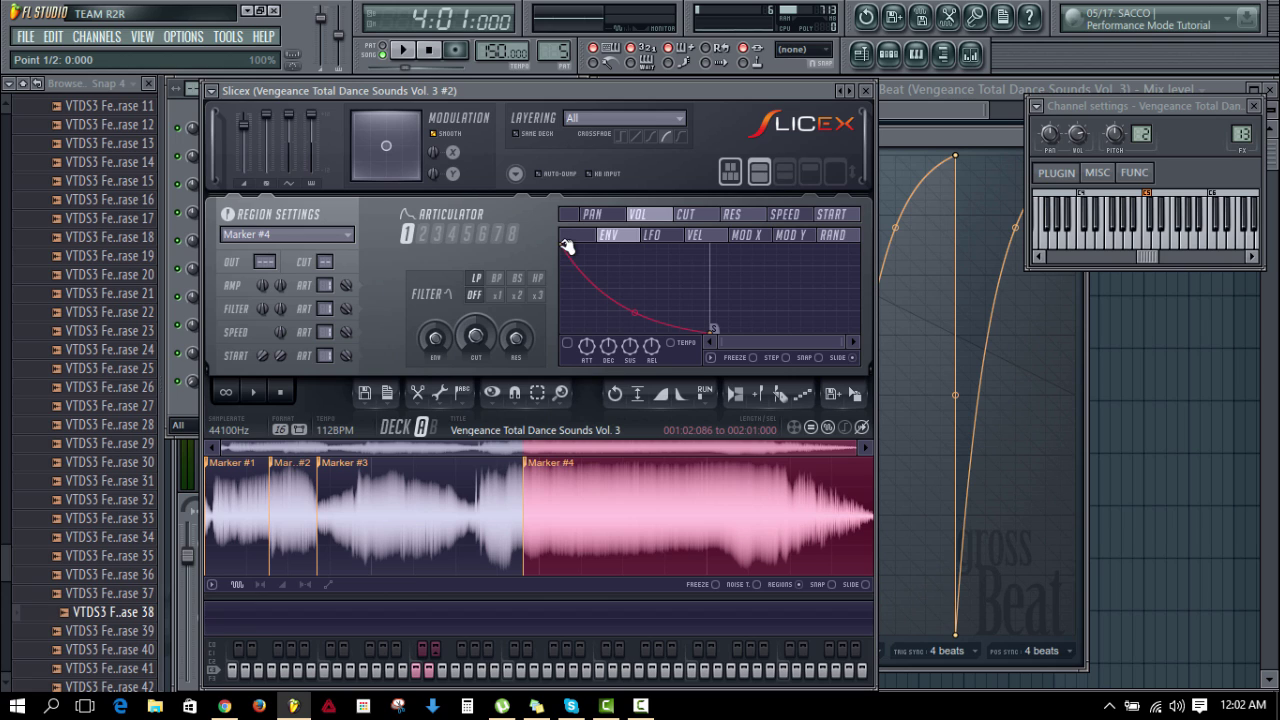
drag(562, 259, 563, 258)
drag(570, 260, 569, 243)
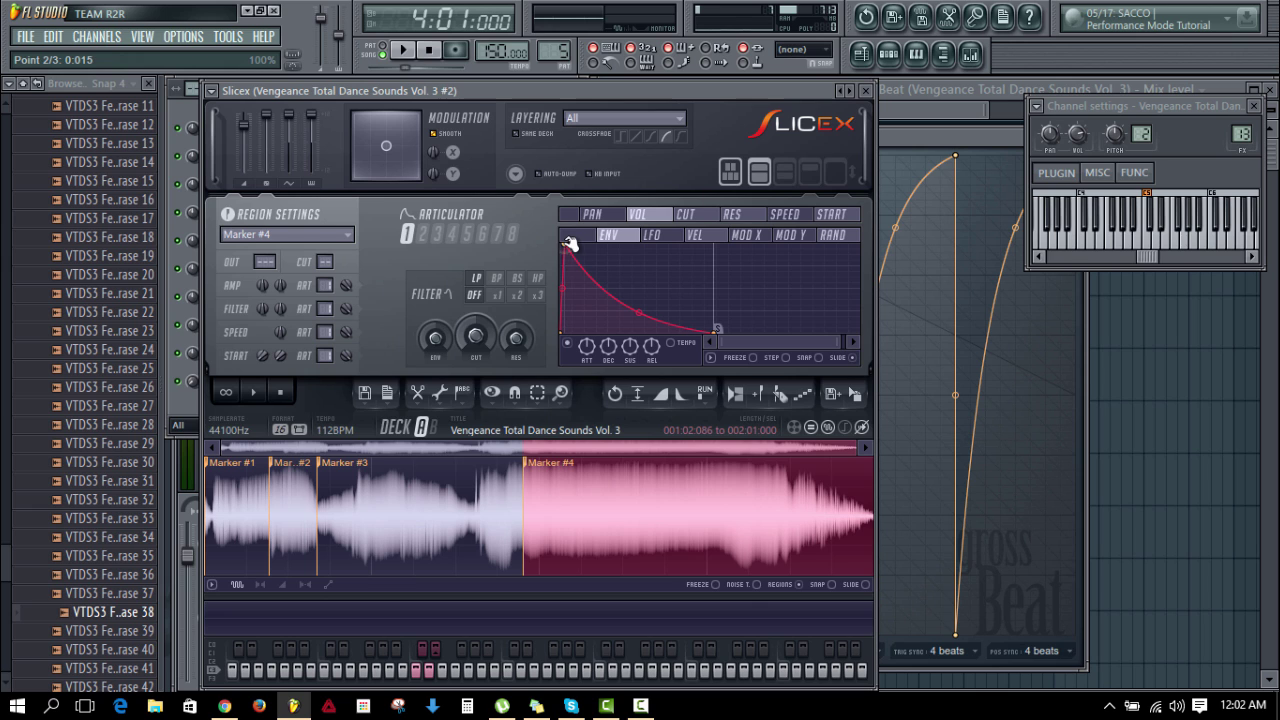
Step: Audition Vocal #2 from bar 5 and slightly lengthen the attack of the Slicex volume envelope
click(967, 112)
click(871, 128)
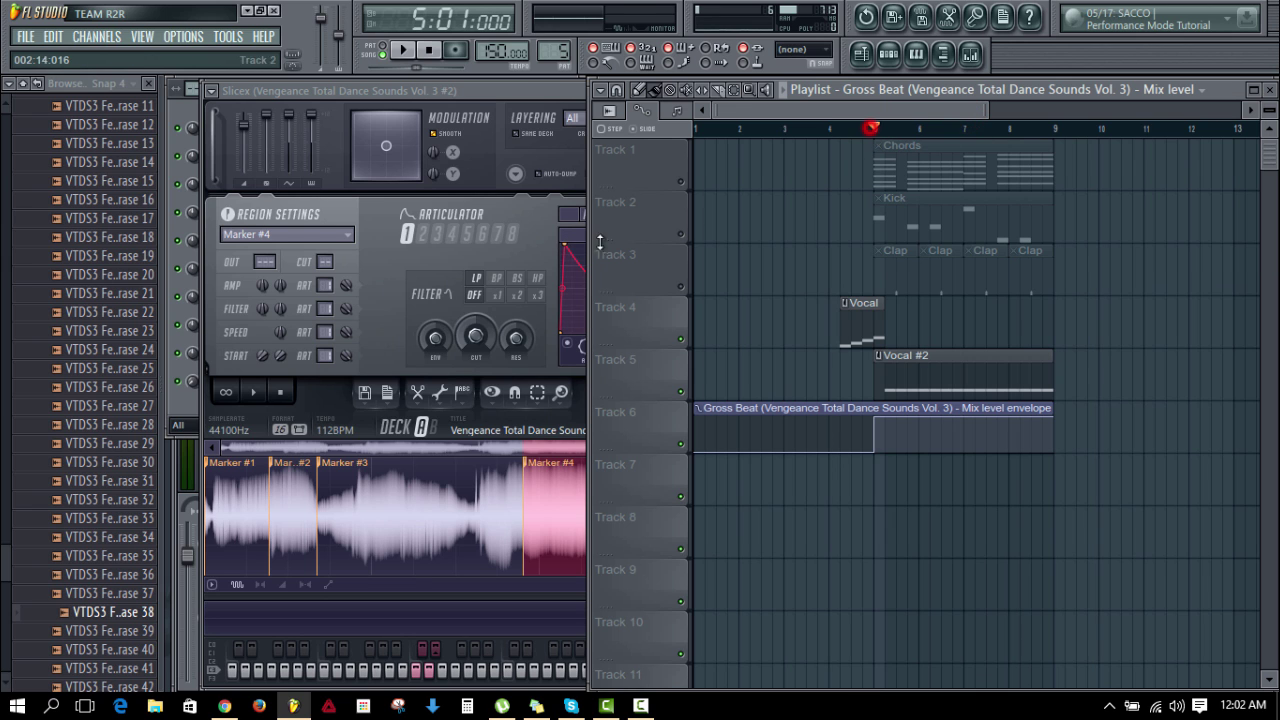
key(space)
click(572, 250)
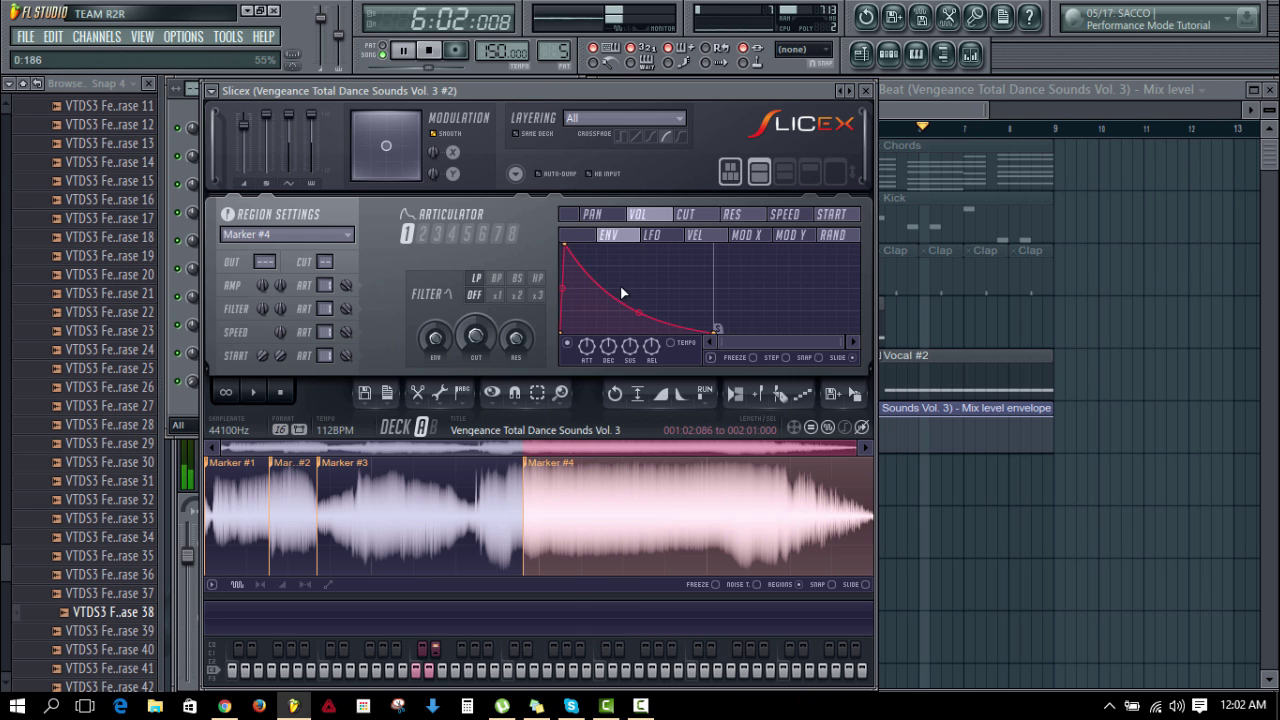
key(space)
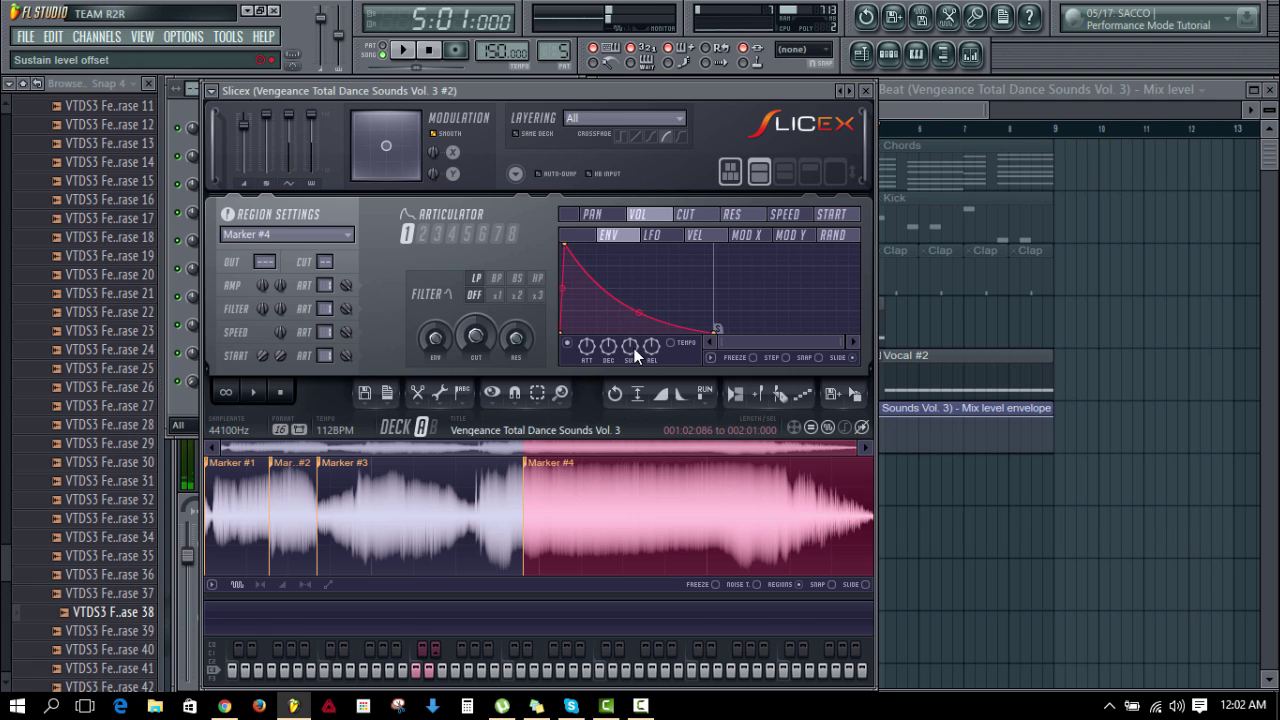
mouse_move(633, 348)
mouse_down()
mouse_move(633, 280)
mouse_move(608, 290)
mouse_move(567, 243)
mouse_move(580, 245)
mouse_up()
key(space)
click(567, 242)
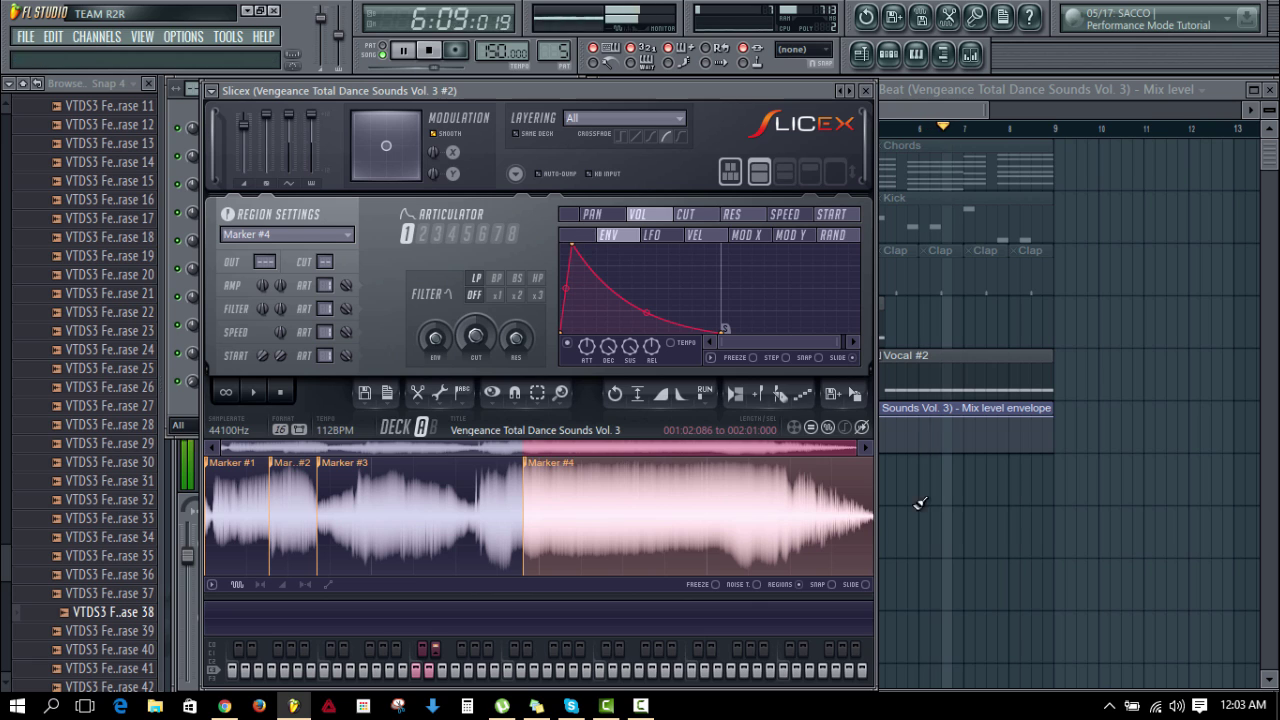
click(972, 559)
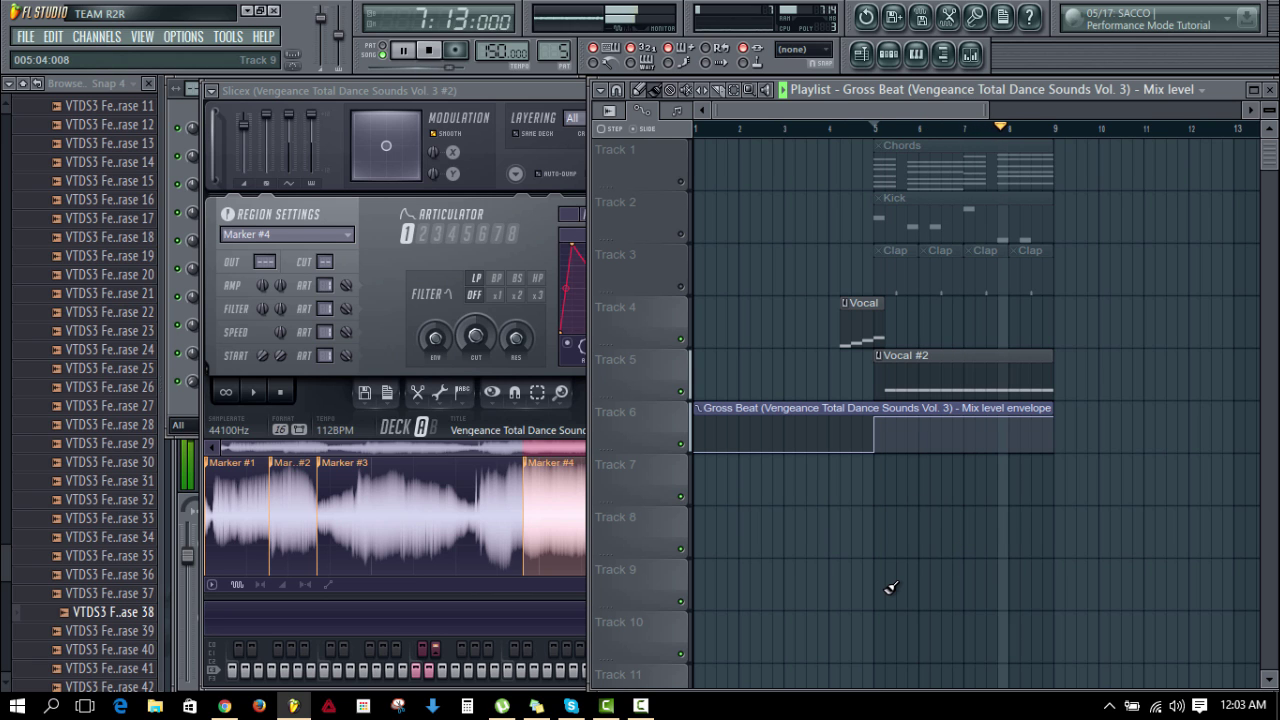
key(space)
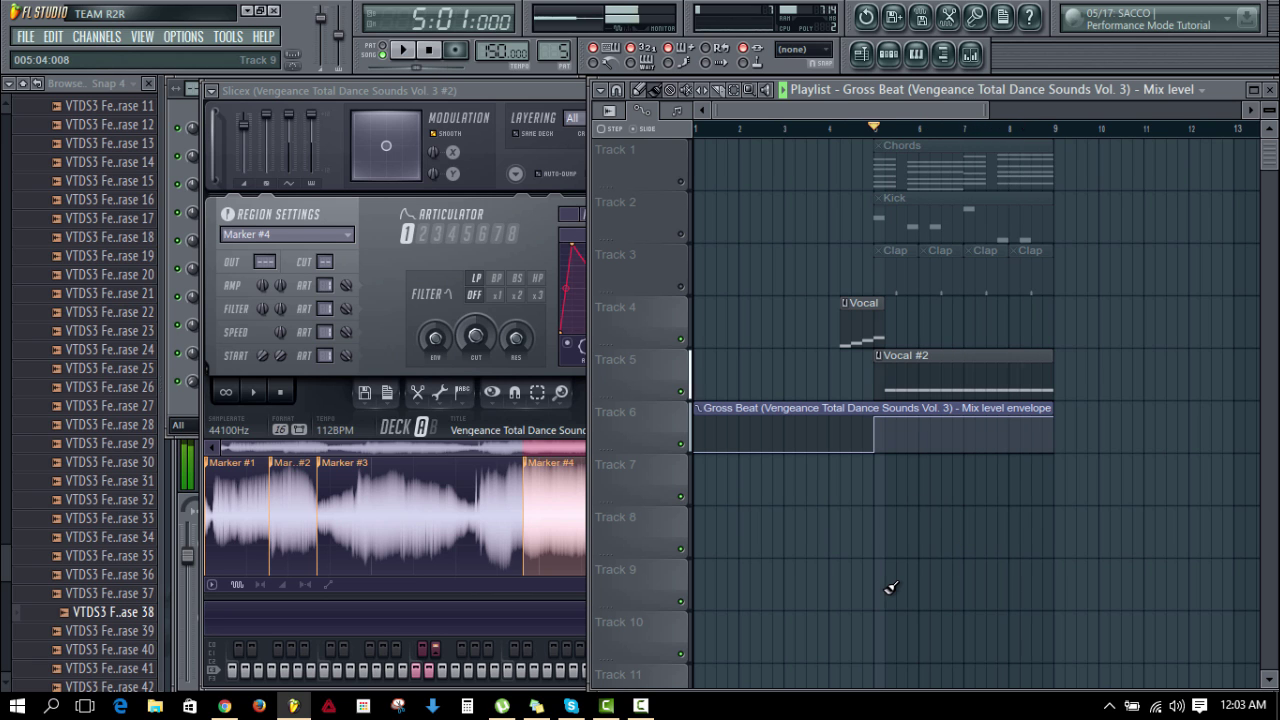
Step: Find VES1 Crash 008 in the Vengeance VES1 Cymbals samples and place it on Track 7 at bar 5
click(178, 112)
click(22, 83)
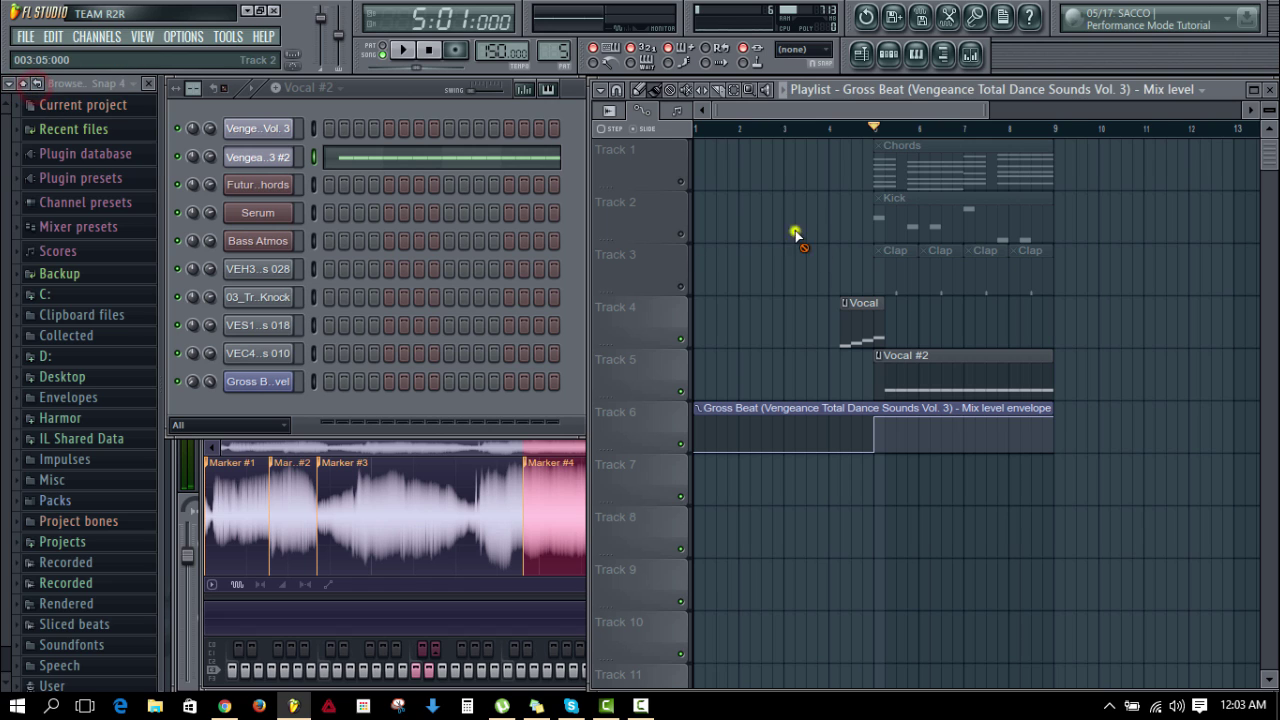
click(830, 133)
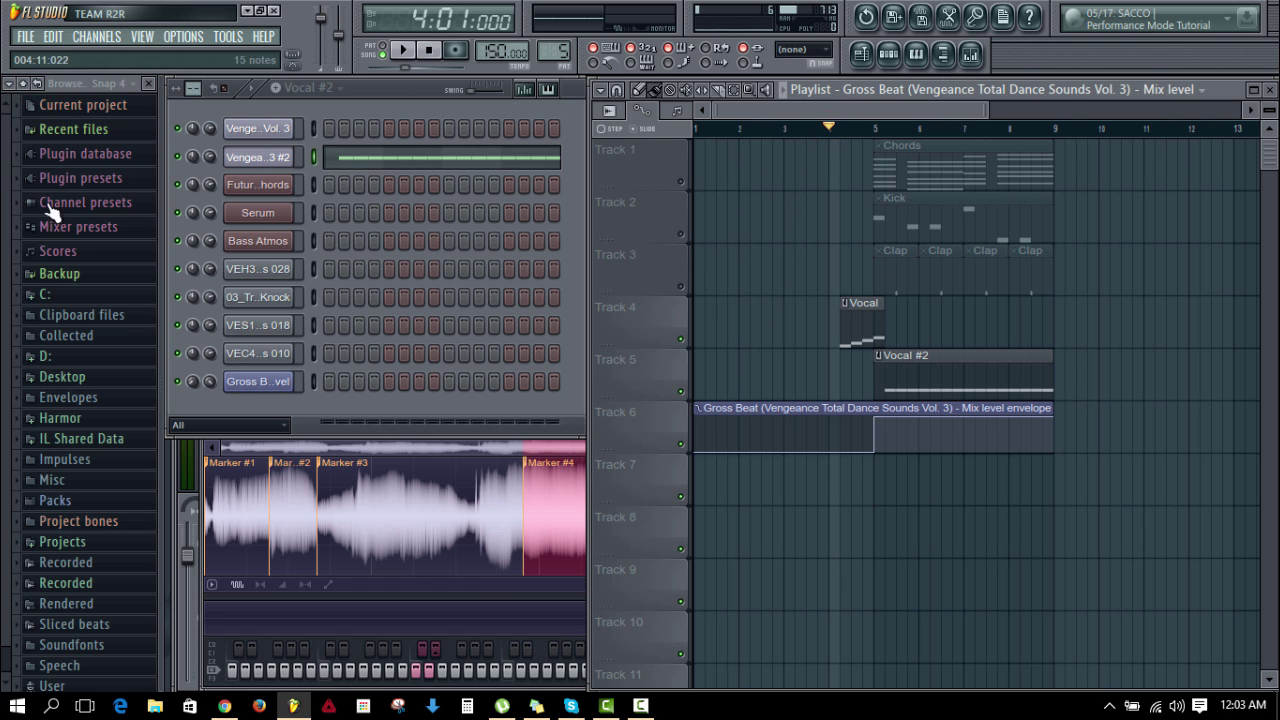
drag(4, 216, 16, 668)
click(50, 680)
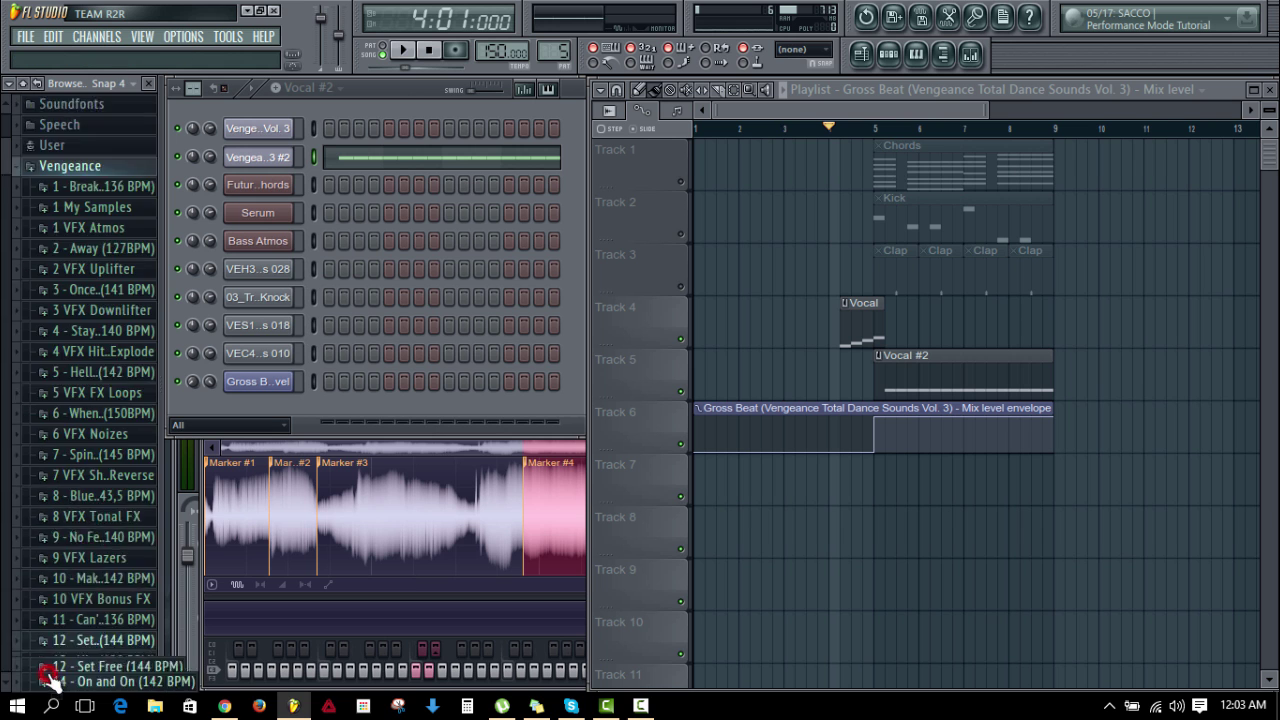
drag(5, 145, 4, 365)
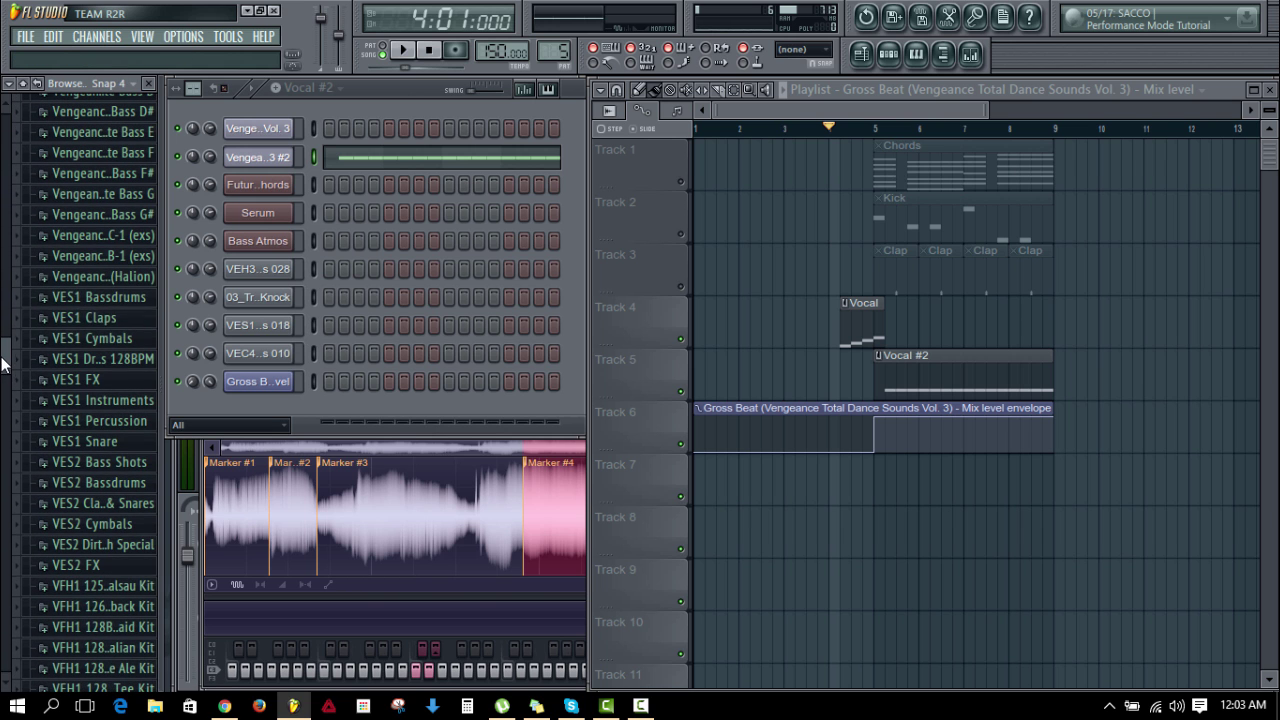
click(125, 340)
click(121, 382)
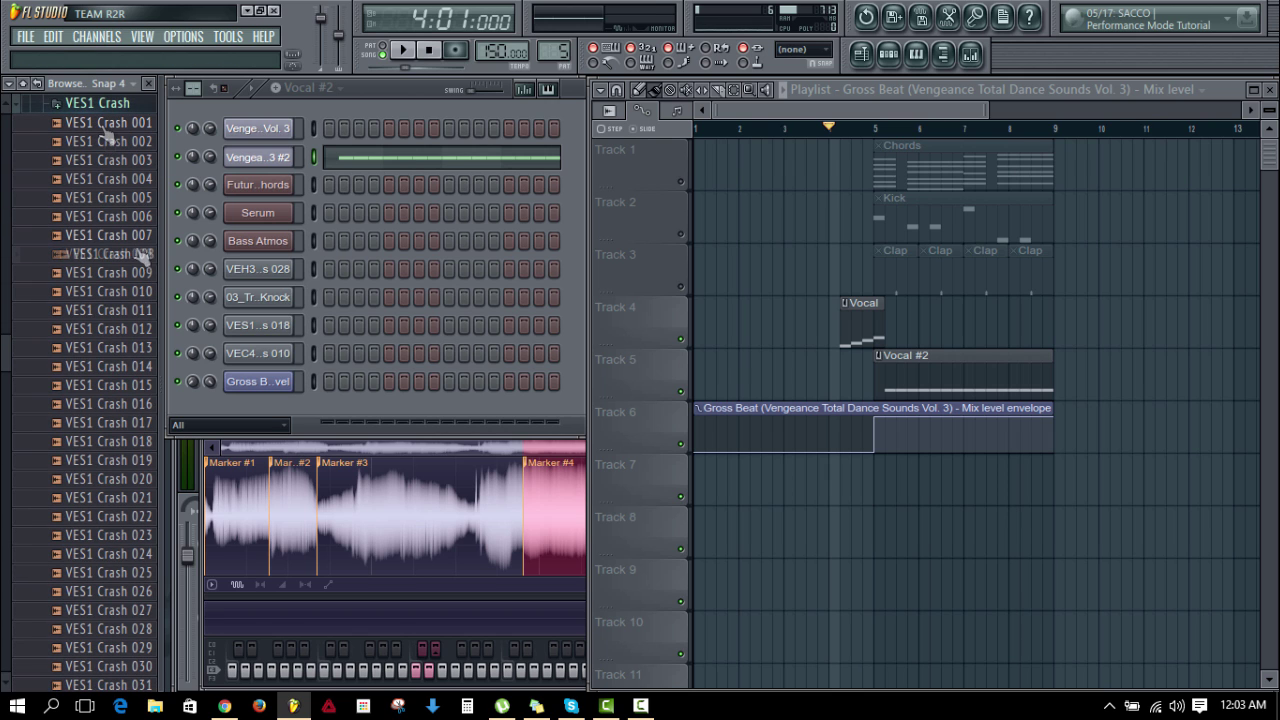
drag(110, 254, 874, 479)
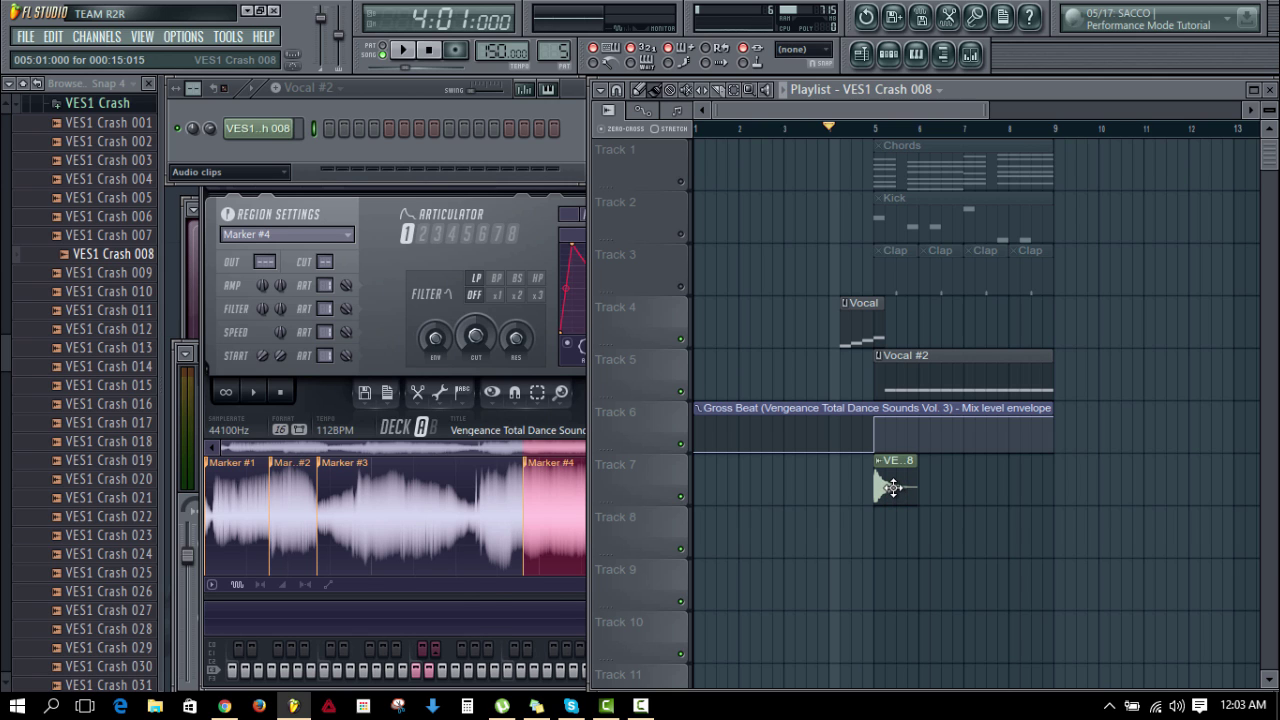
Step: Apply a slight precomputed fade-in to the VES1 Crash 008 sample in its channel settings
double_click(893, 487)
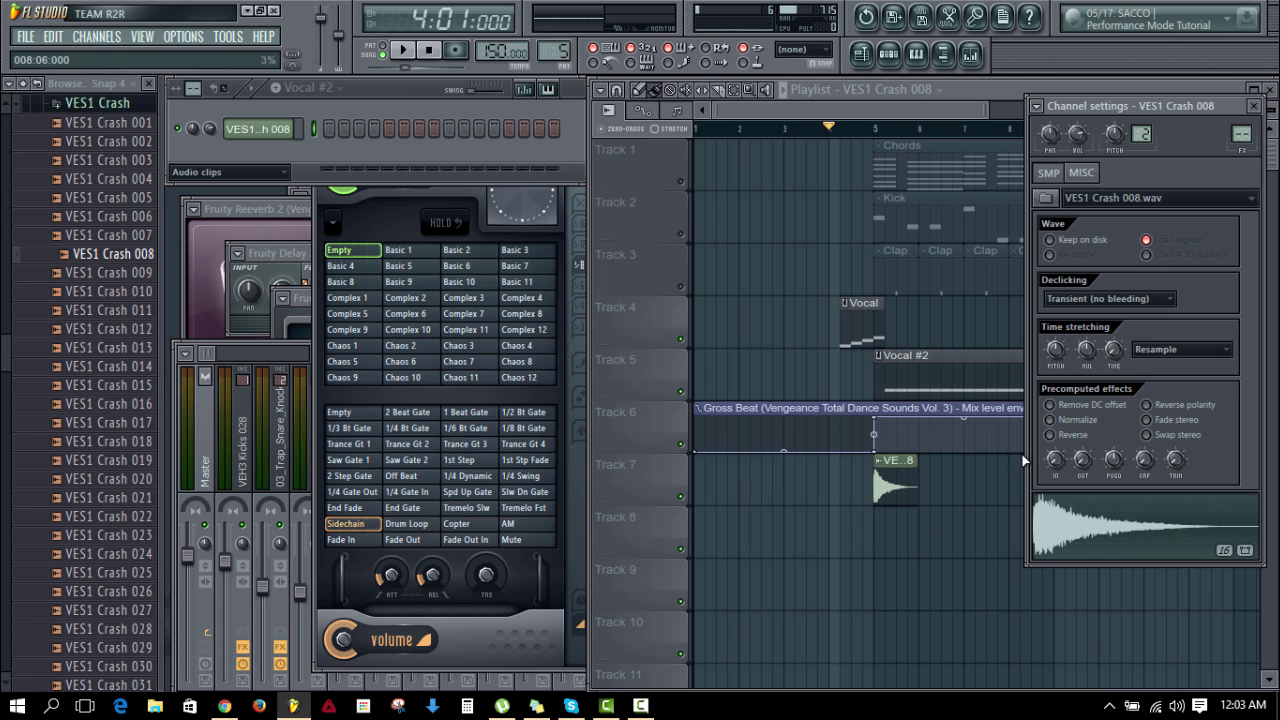
double_click(897, 486)
mouse_move(1056, 463)
mouse_down()
mouse_move(1056, 440)
mouse_move(1056, 452)
mouse_up()
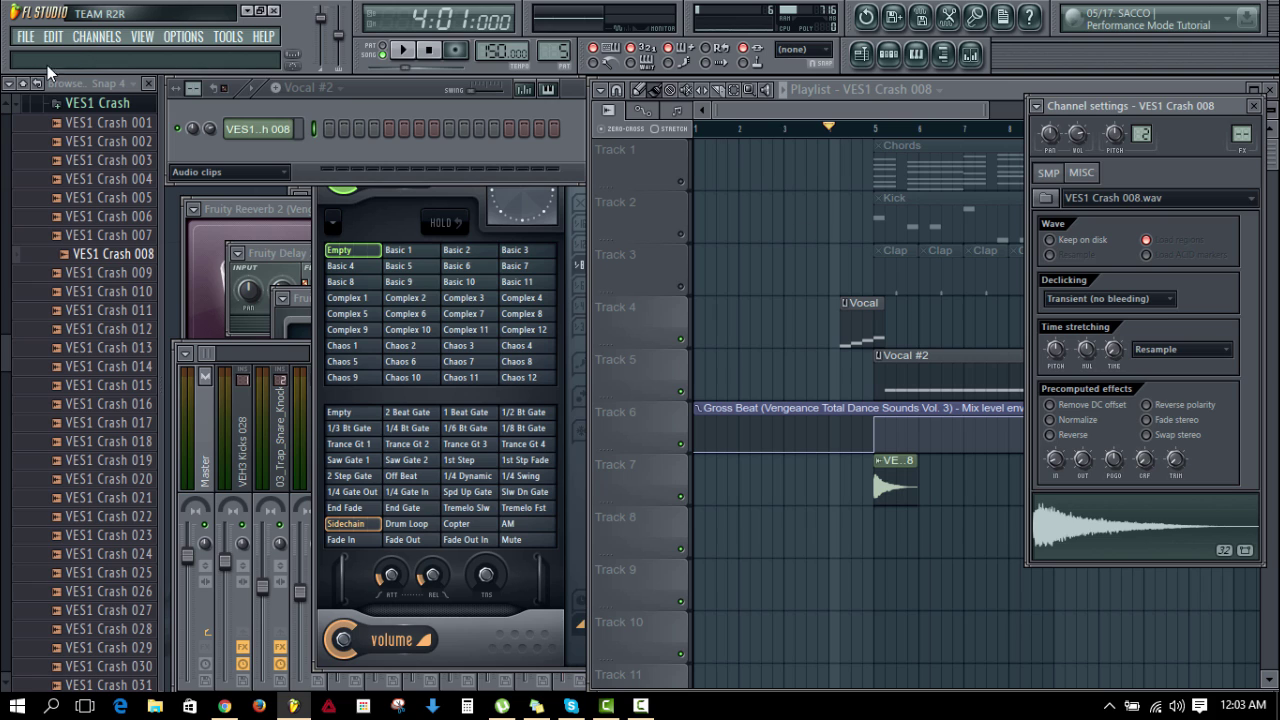
double_click(899, 480)
Step: Route the VES1 Crash 008 channel to mixer insert 30 and lower that track's volume to about -6 dB
click(982, 57)
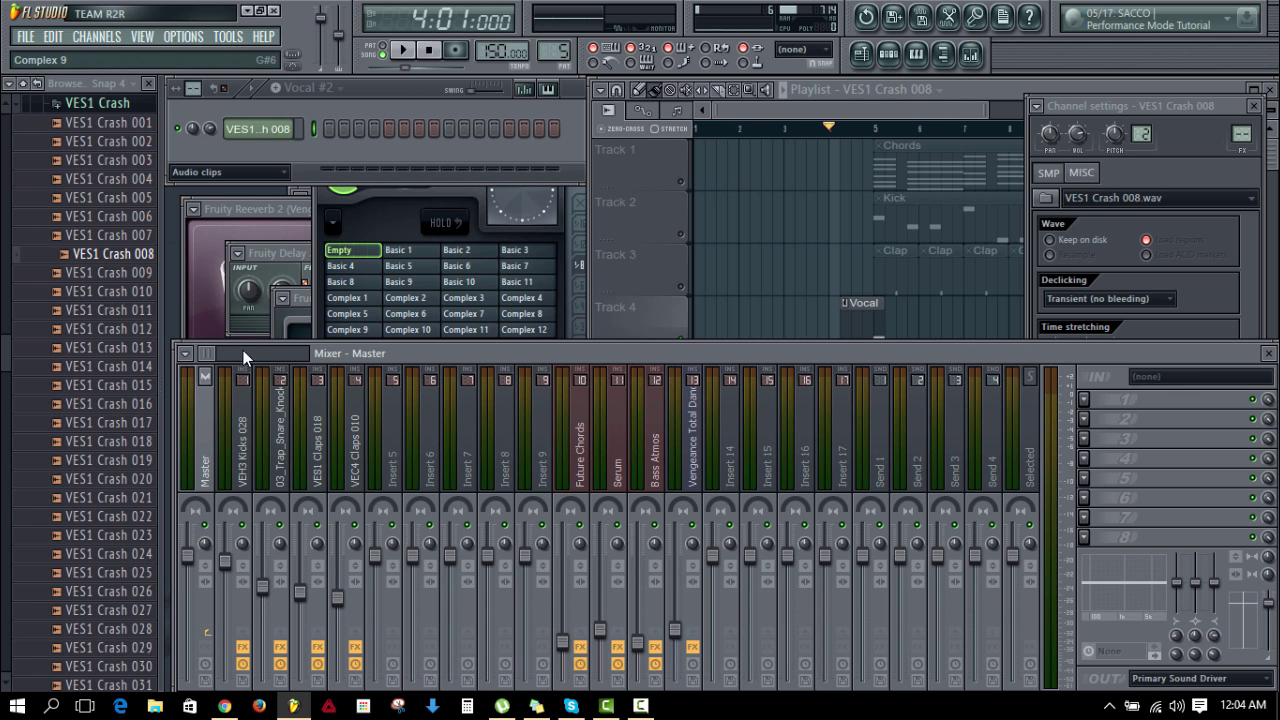
drag(203, 352, 220, 367)
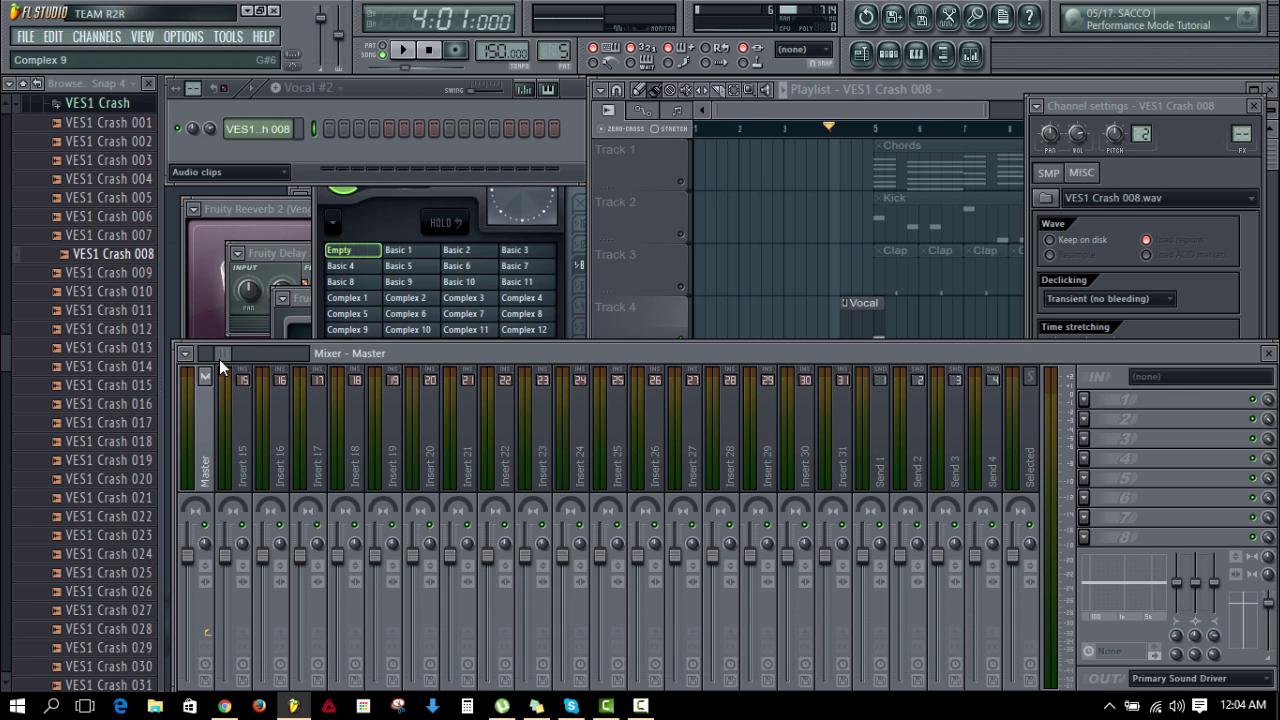
click(729, 462)
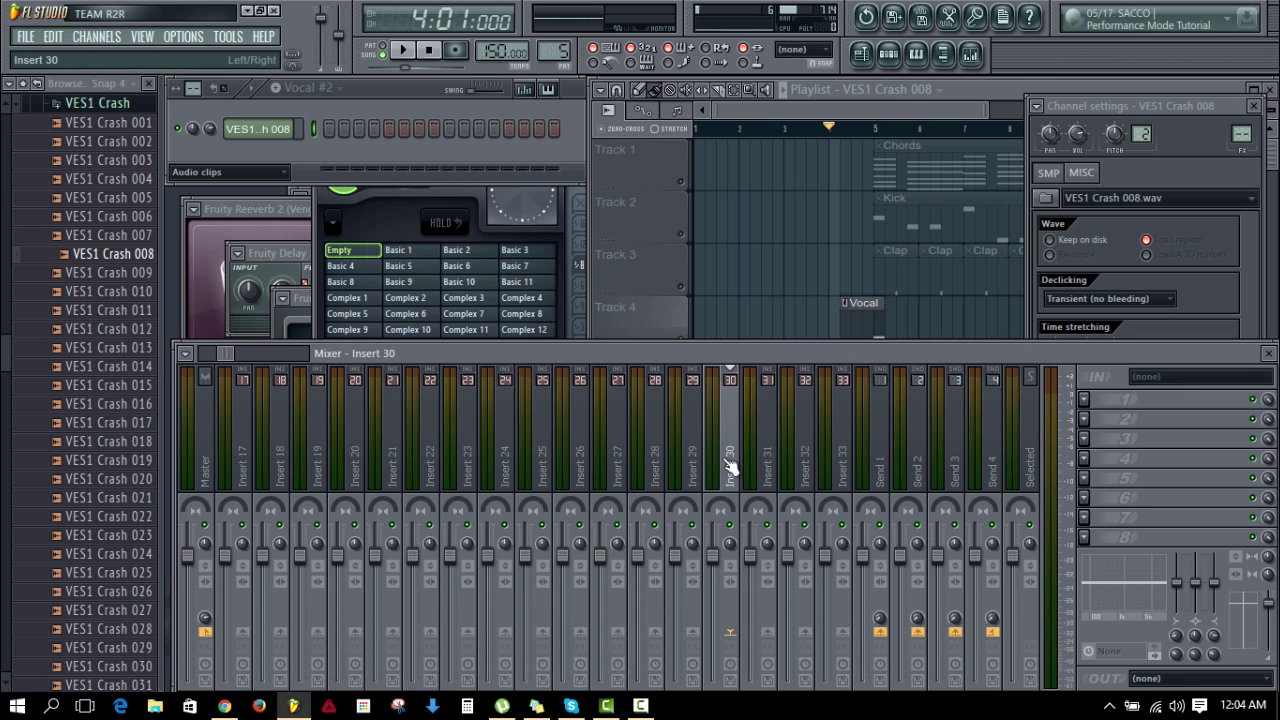
key(ctrl+l)
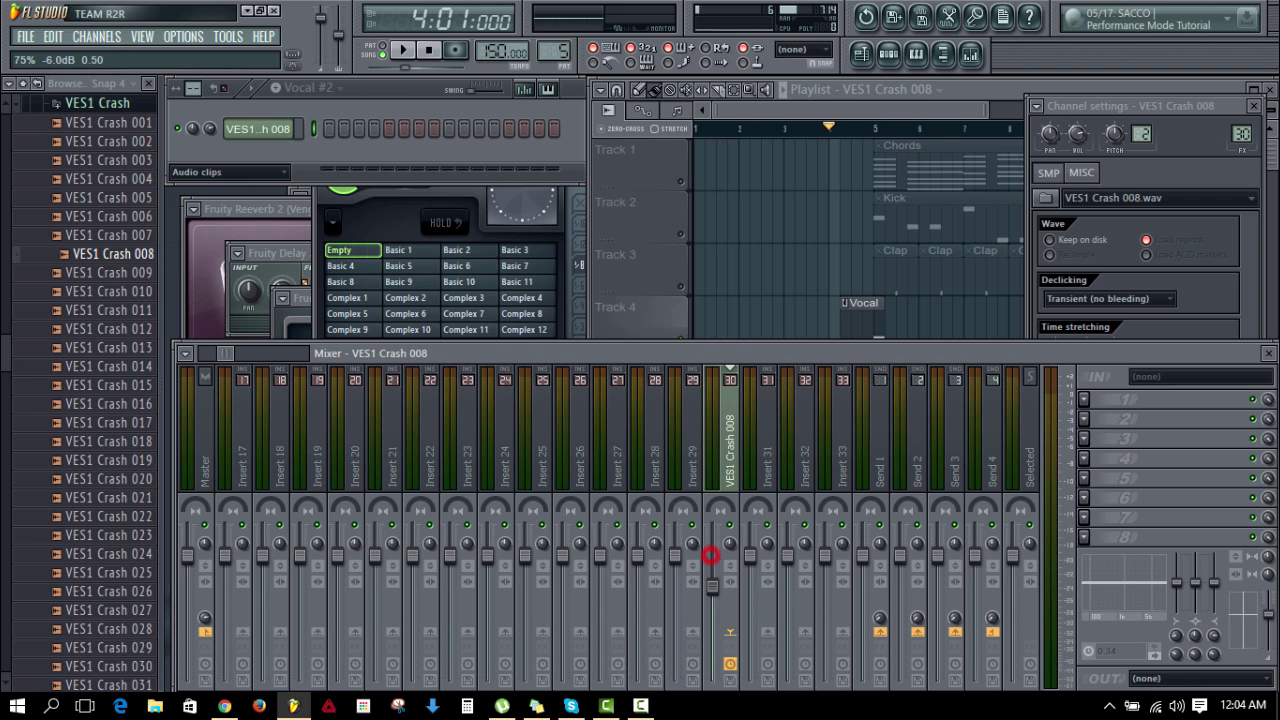
Step: Solo Track 7, play the crash from bar 5 and lower its mixer volume further
click(783, 213)
click(686, 496)
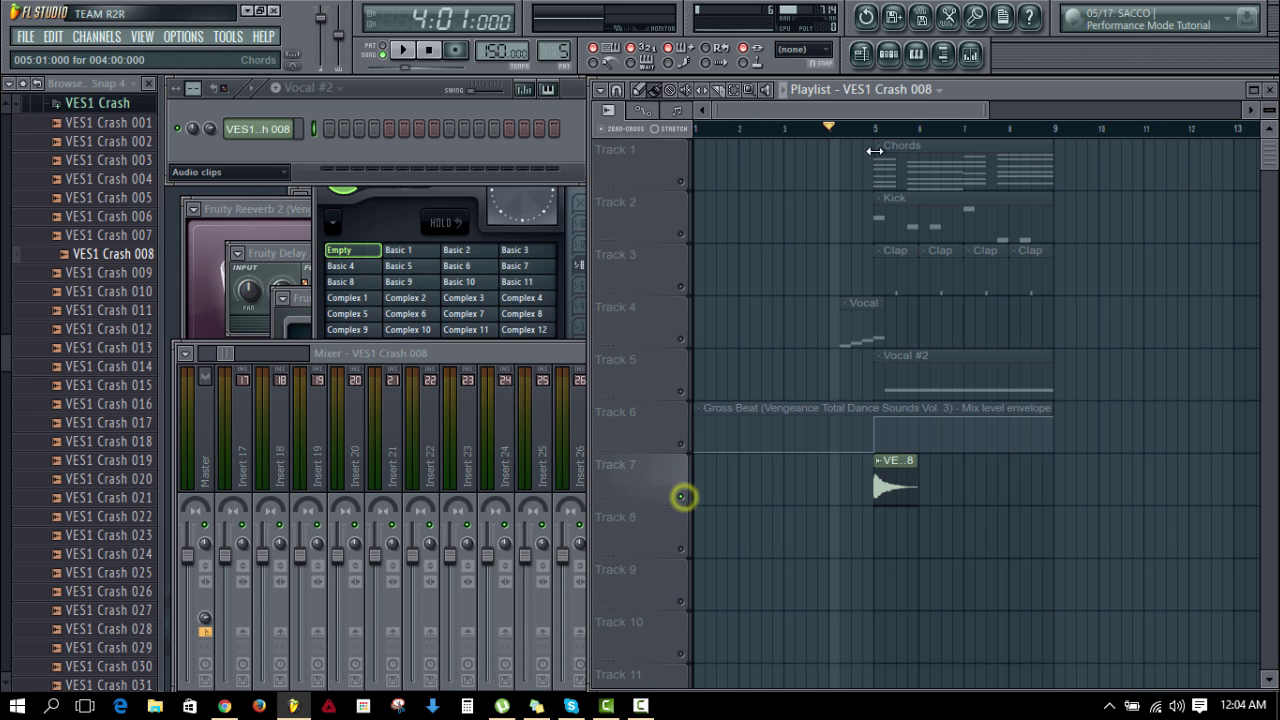
click(877, 129)
click(569, 348)
key(space)
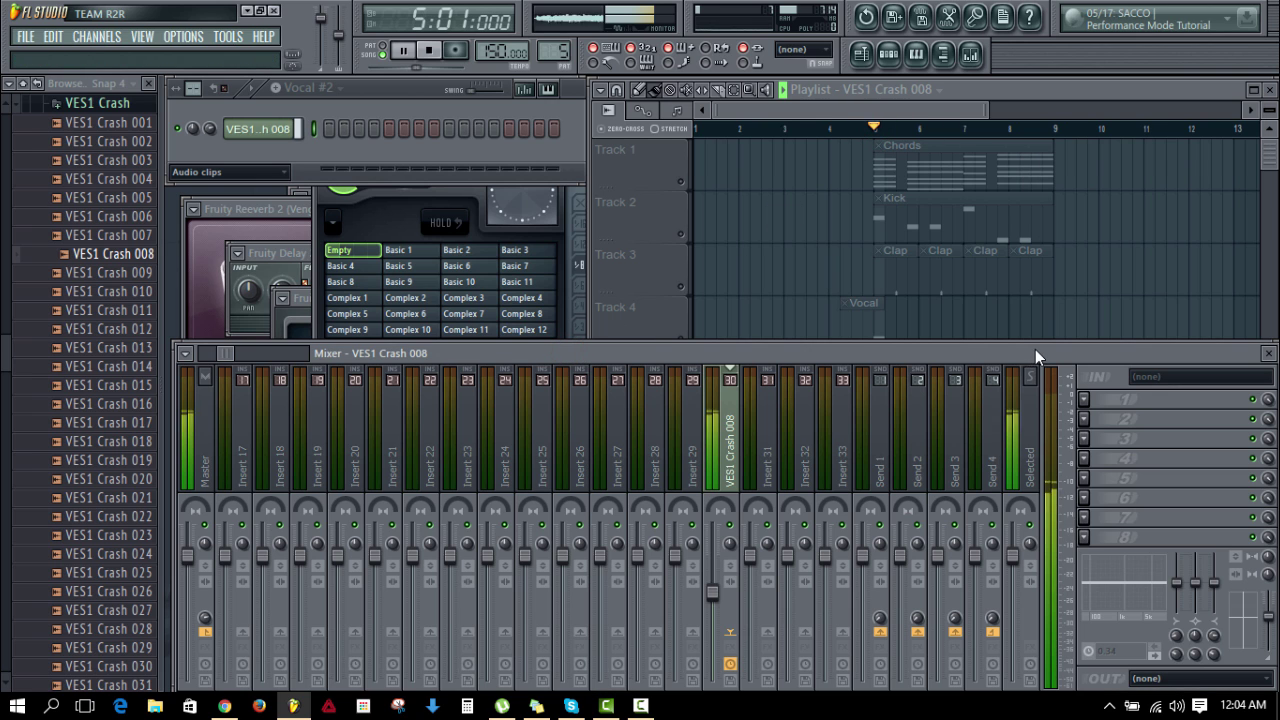
drag(712, 594, 712, 615)
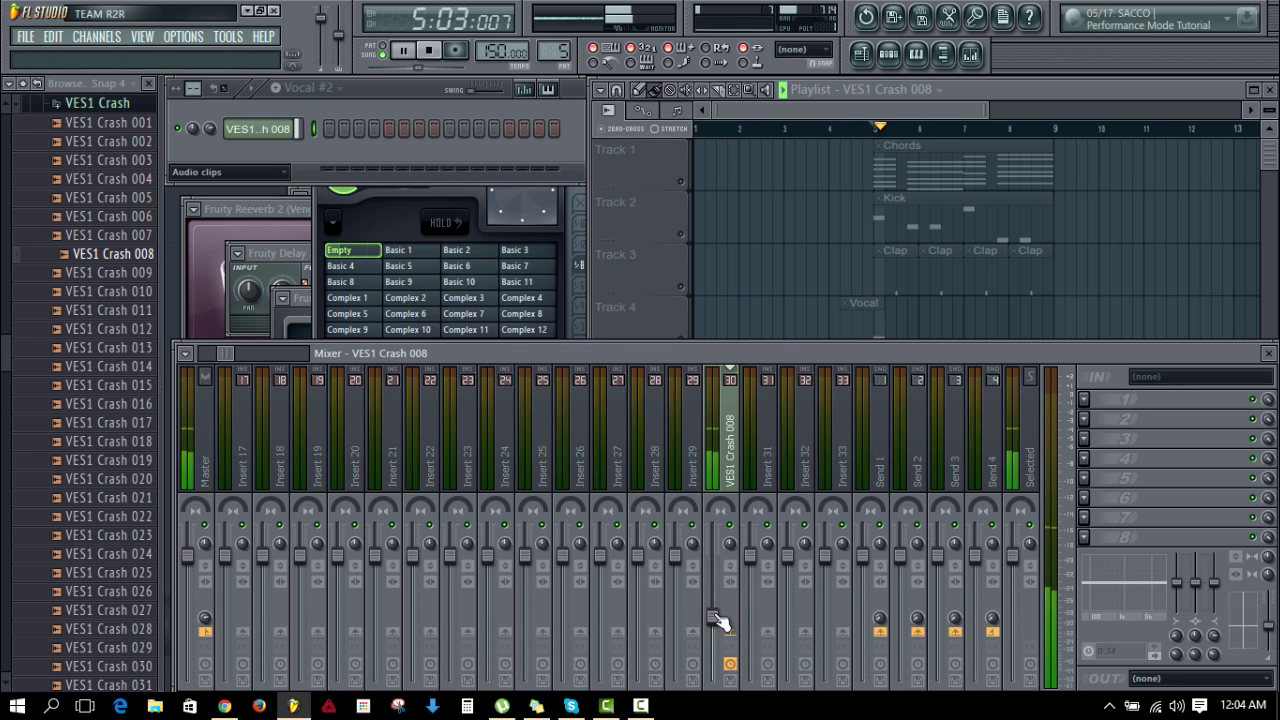
key(space)
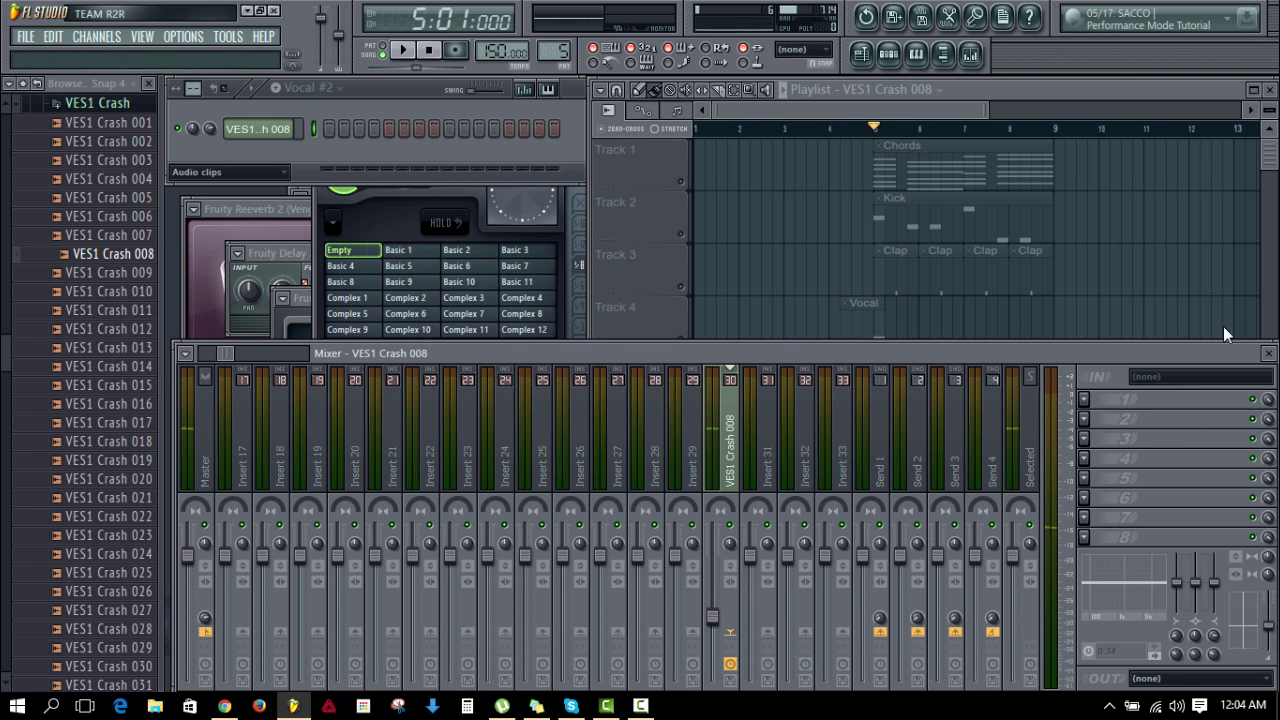
Step: Add Fruity Reeverb 2 to the crash mixer track, raise its low cut and turn off high damping
click(1092, 401)
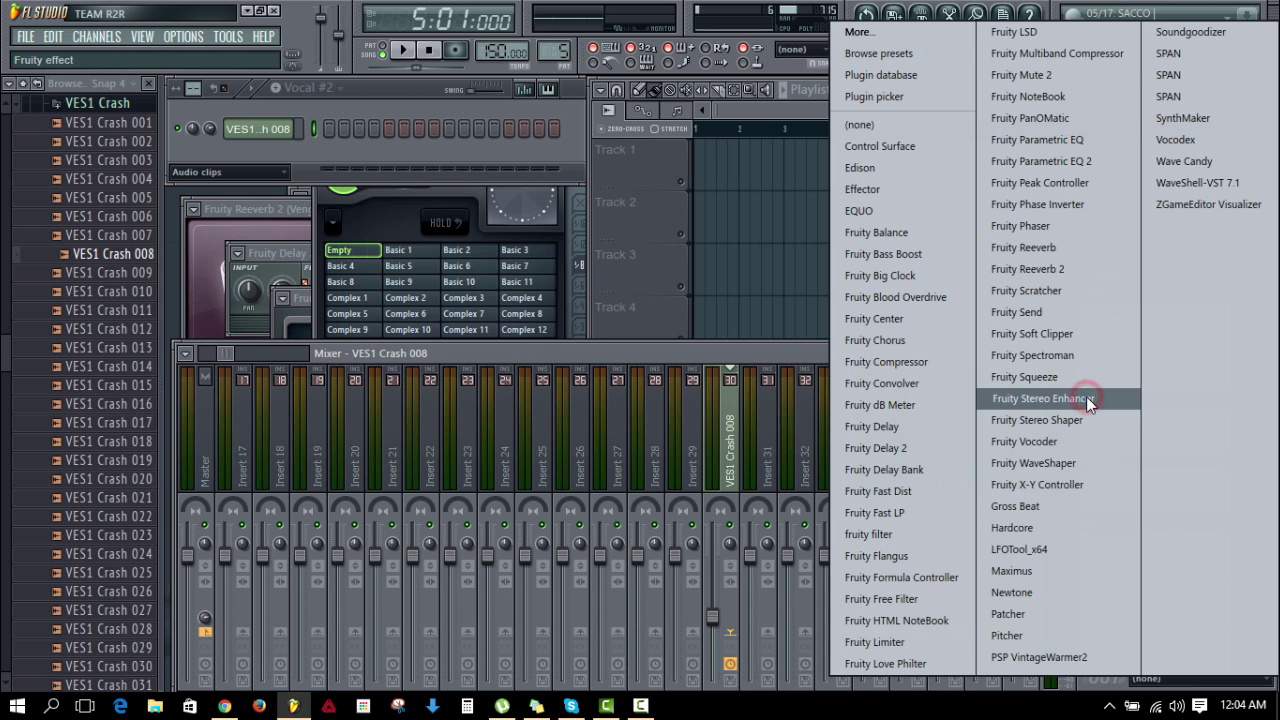
click(1080, 271)
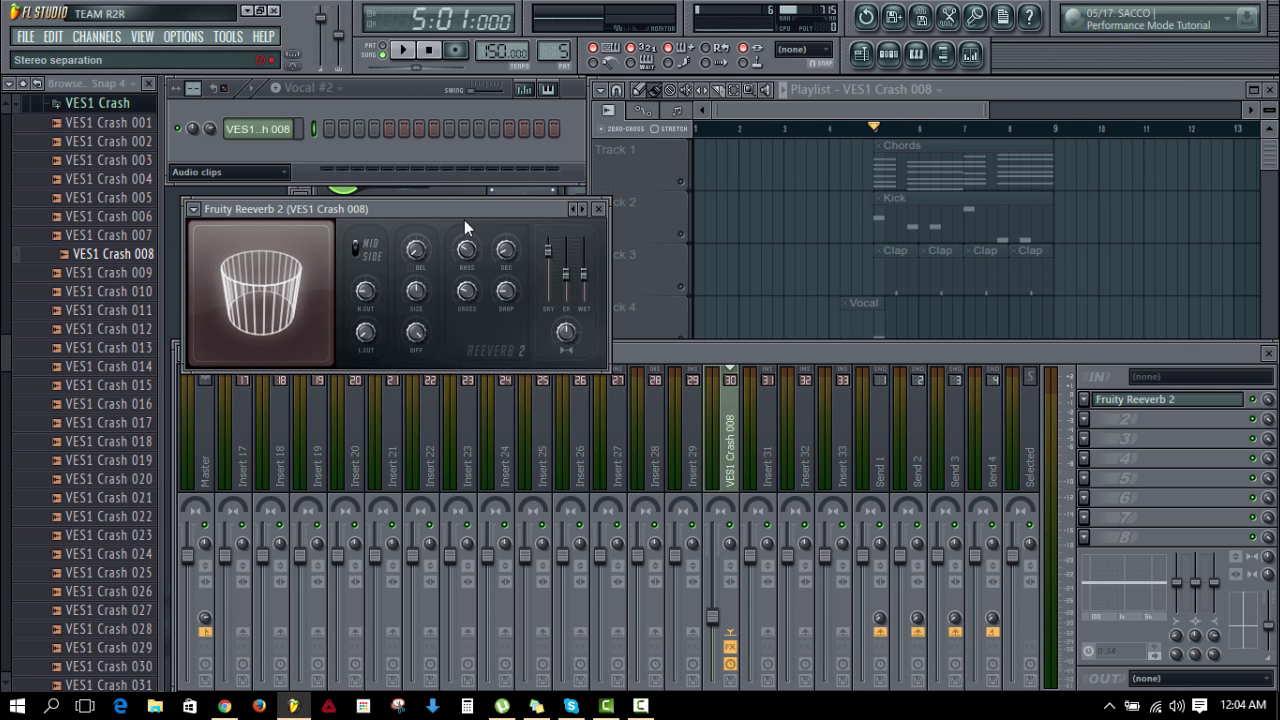
drag(458, 210, 439, 199)
drag(353, 324, 358, 292)
drag(491, 281, 474, 318)
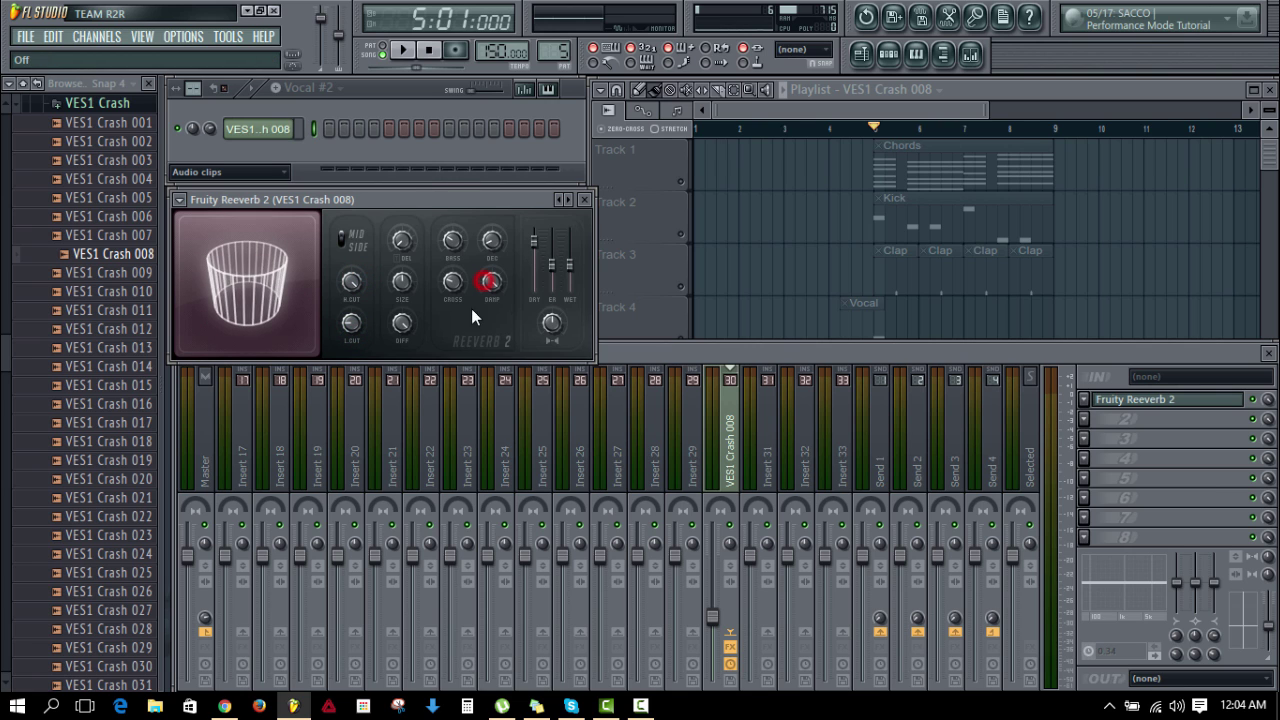
Step: Enlarge the crash reverb's room size, set its stereo separation to 38% and reset its wet level
drag(401, 289, 412, 279)
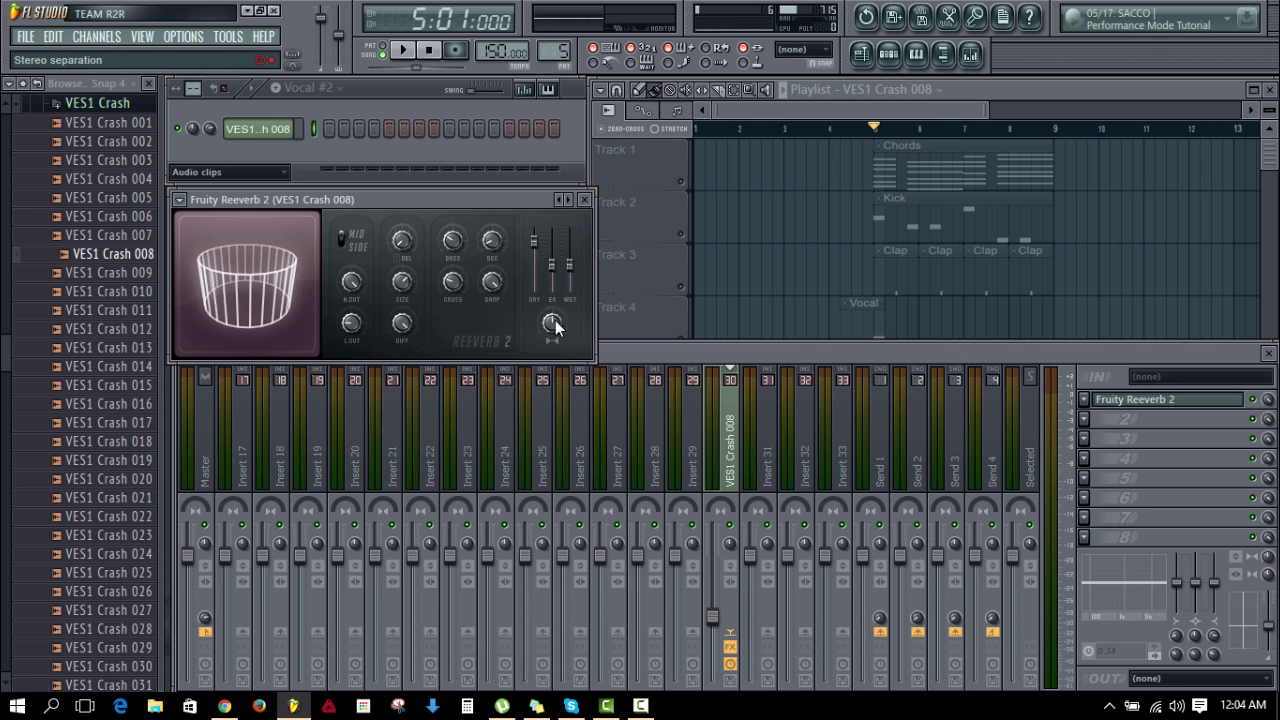
drag(554, 325, 552, 322)
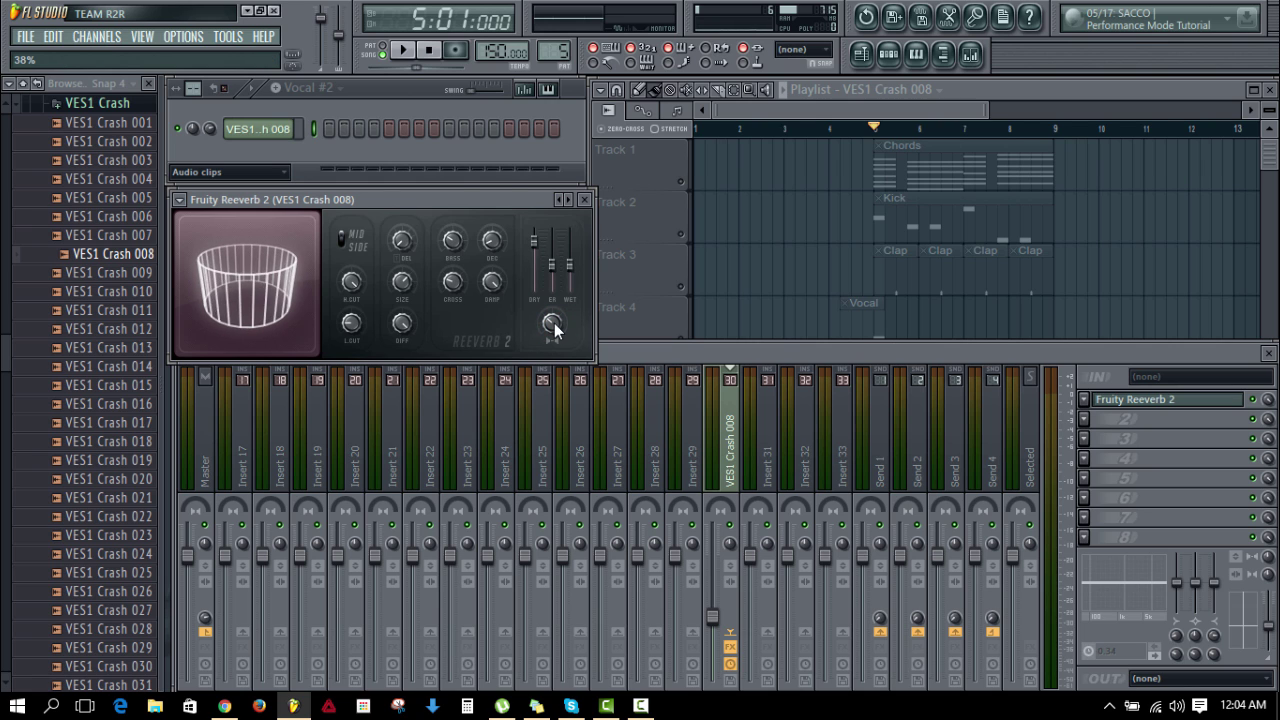
right_click(568, 267)
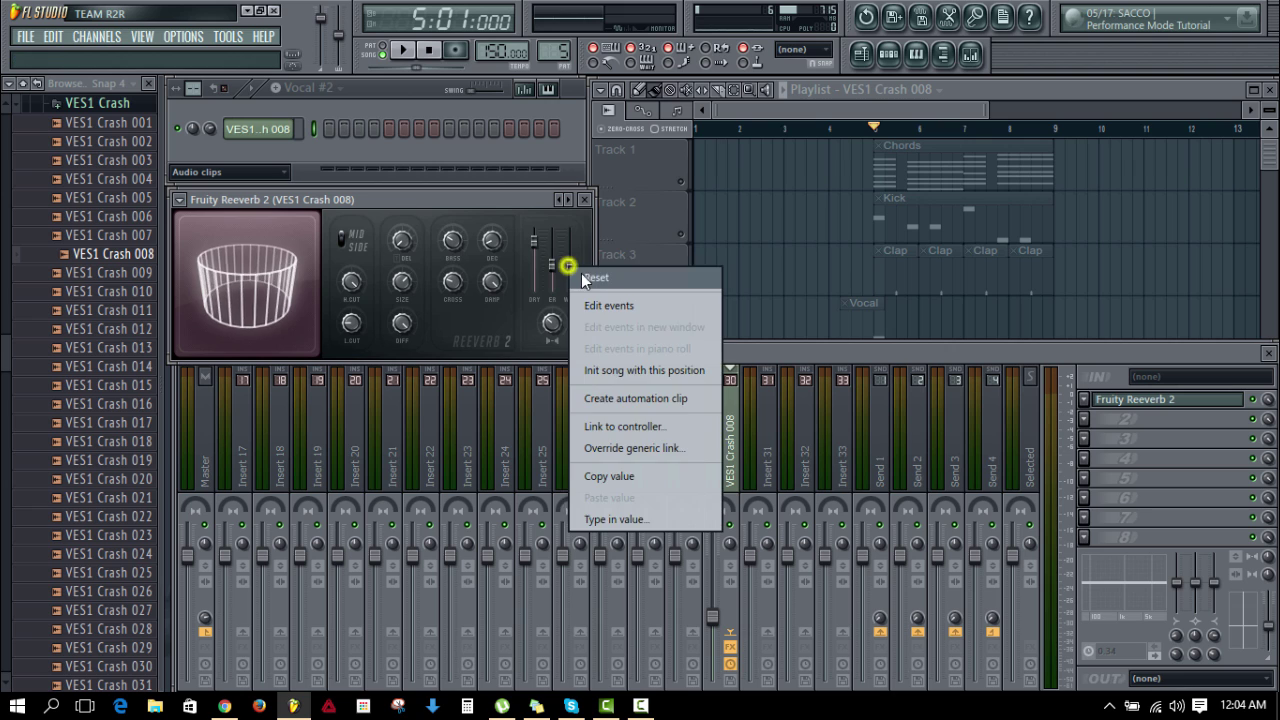
click(590, 278)
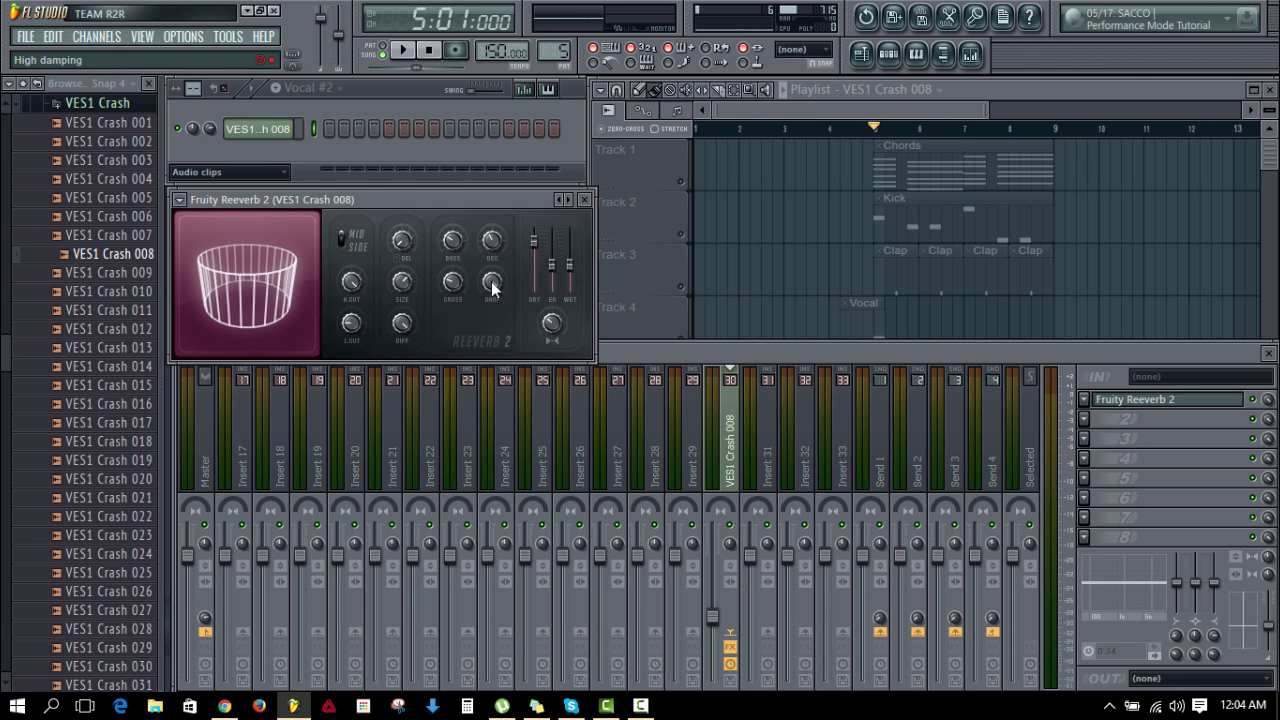
Step: Play the drop from bar 5 to hear the crash with its reverb
key(q)
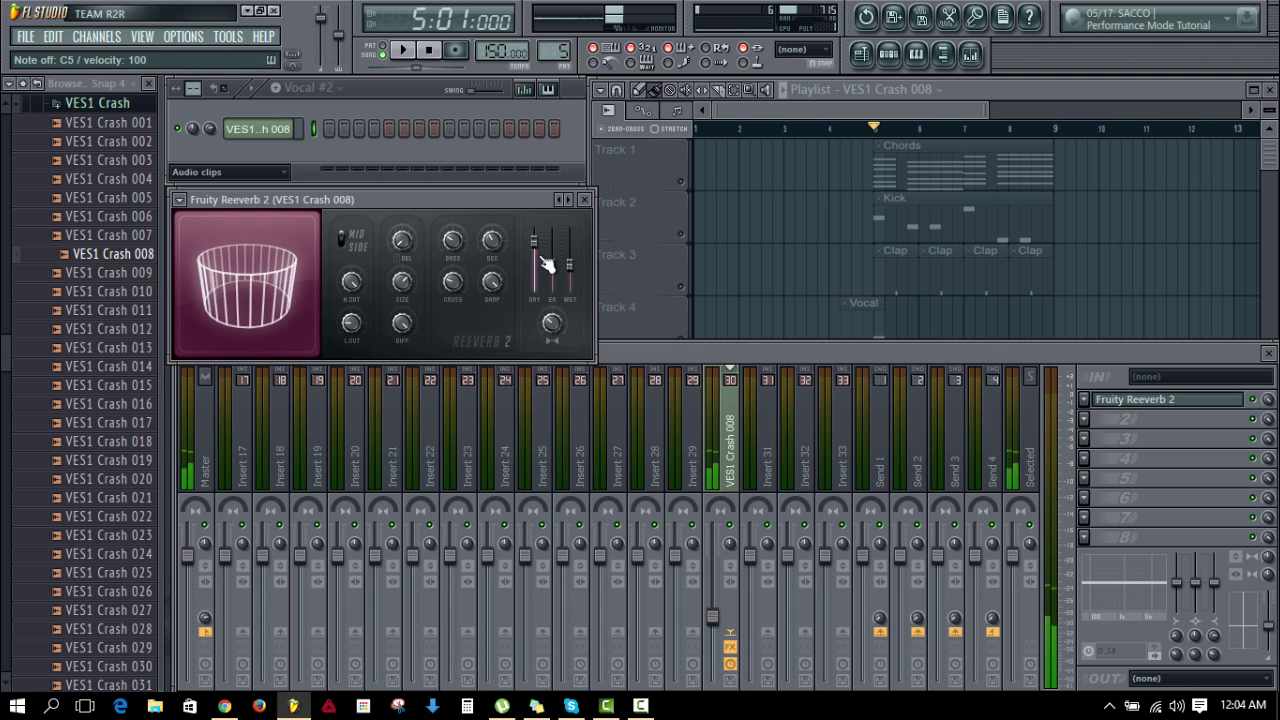
click(404, 51)
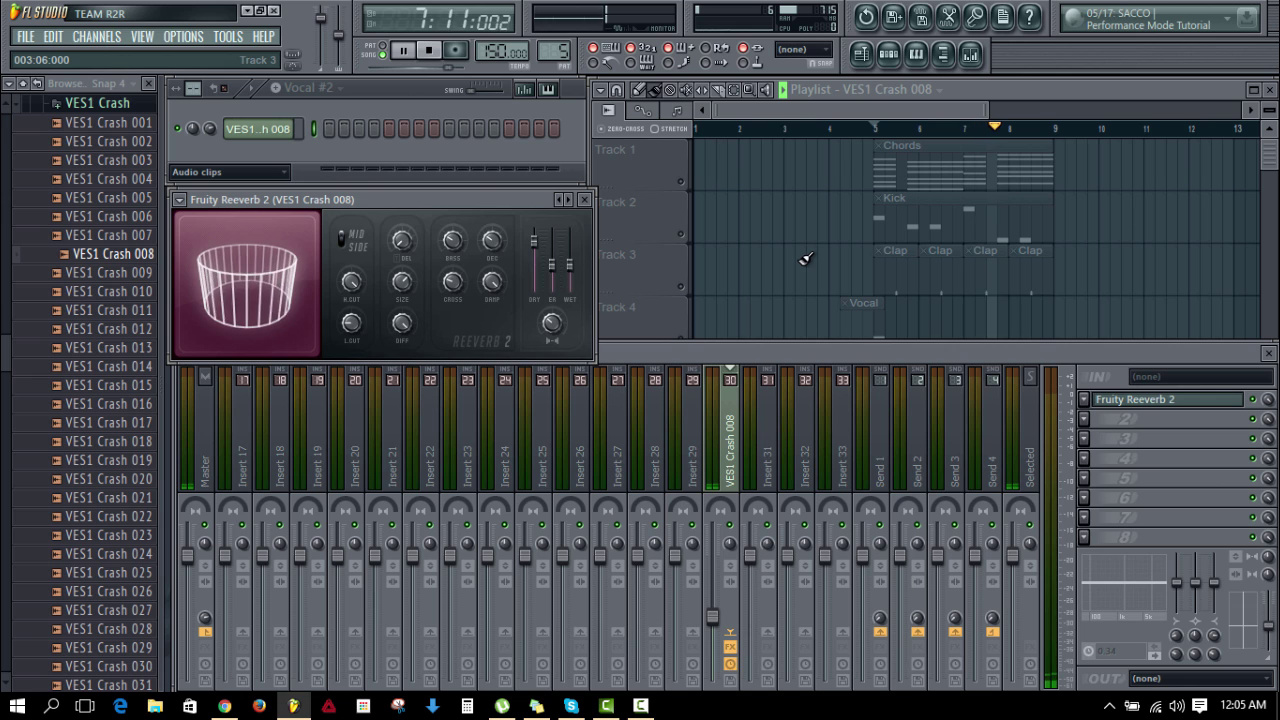
click(800, 259)
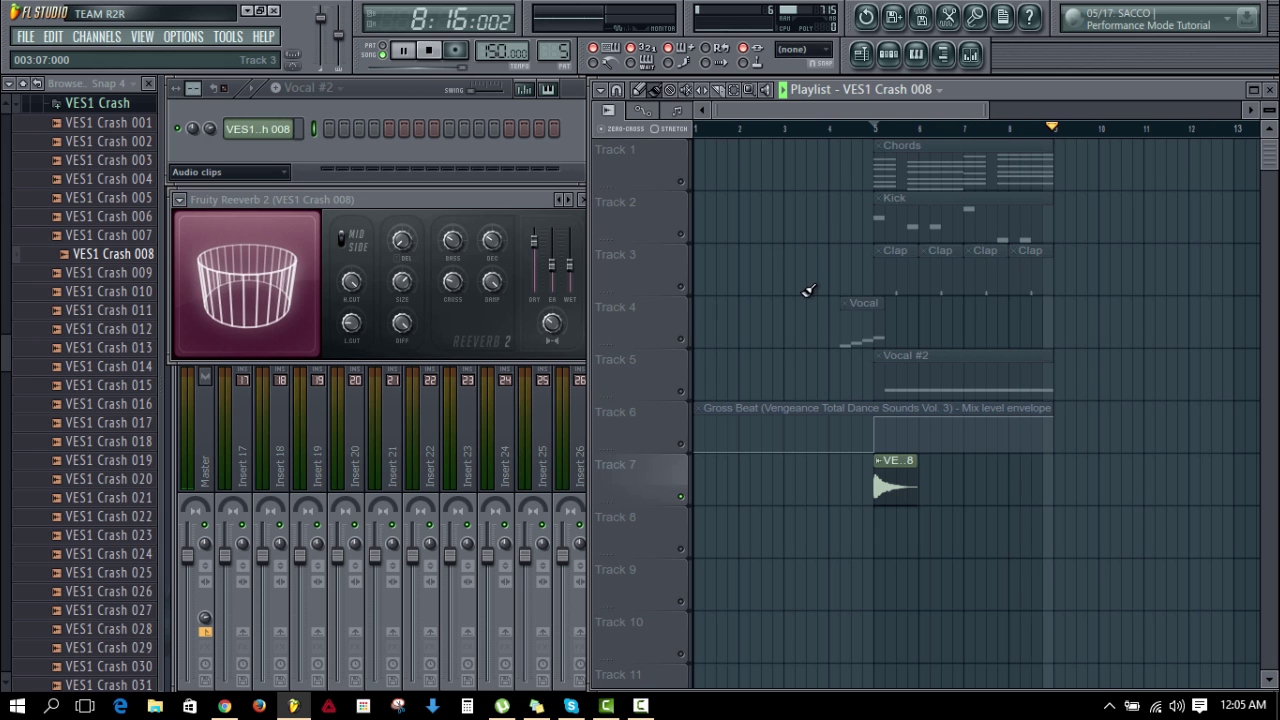
key(space)
Step: Duplicate the VES1 Crash 008 clip to bar 4 on Track 7 and make the copy unique
drag(737, 271, 835, 480)
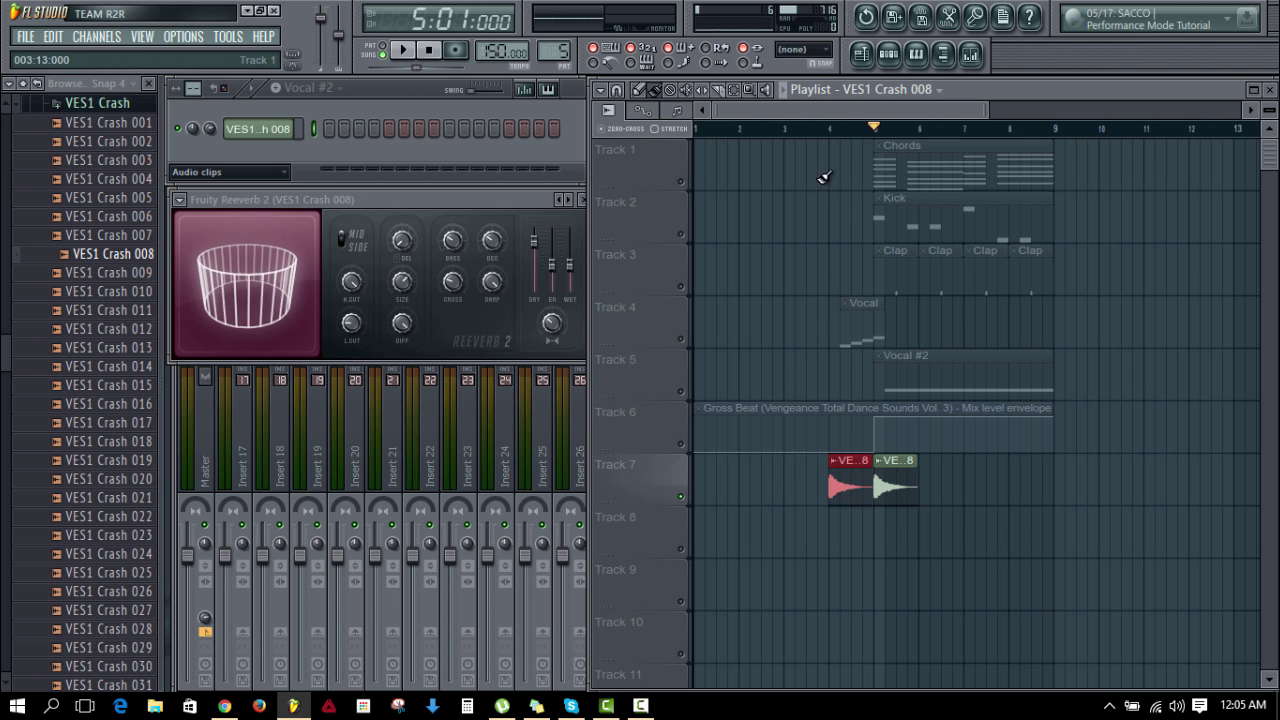
click(842, 482)
click(835, 462)
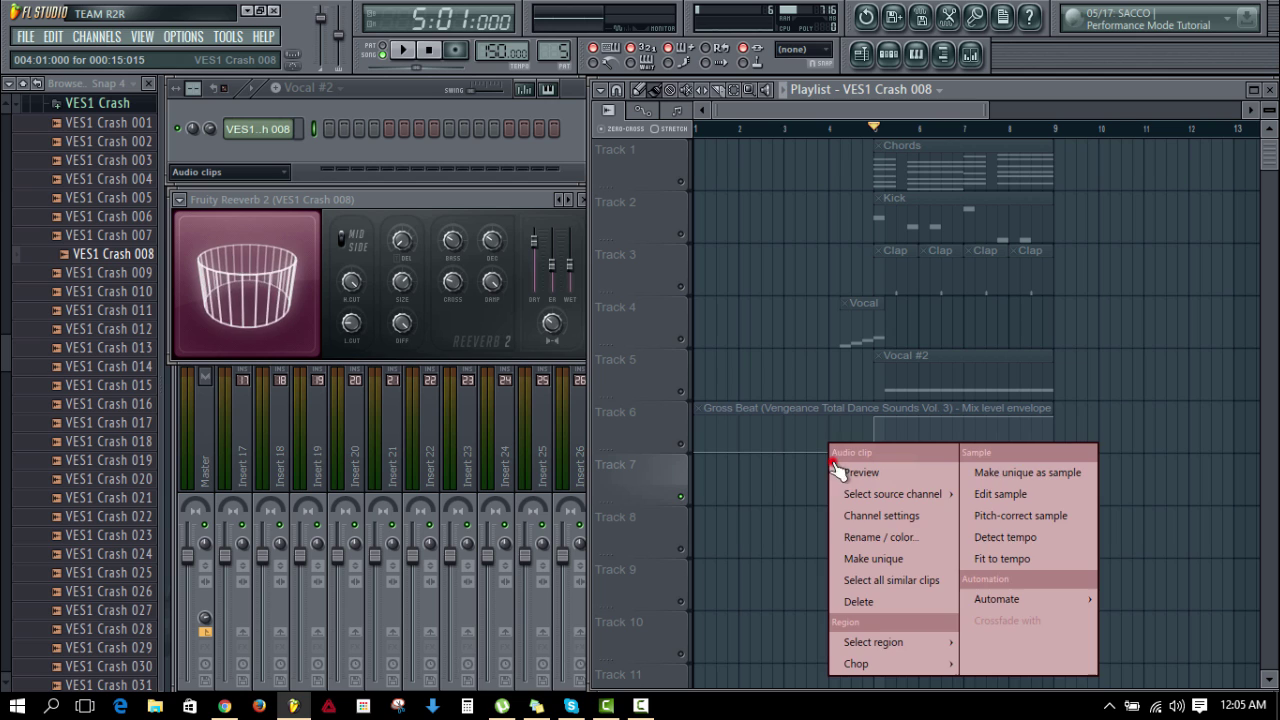
click(774, 480)
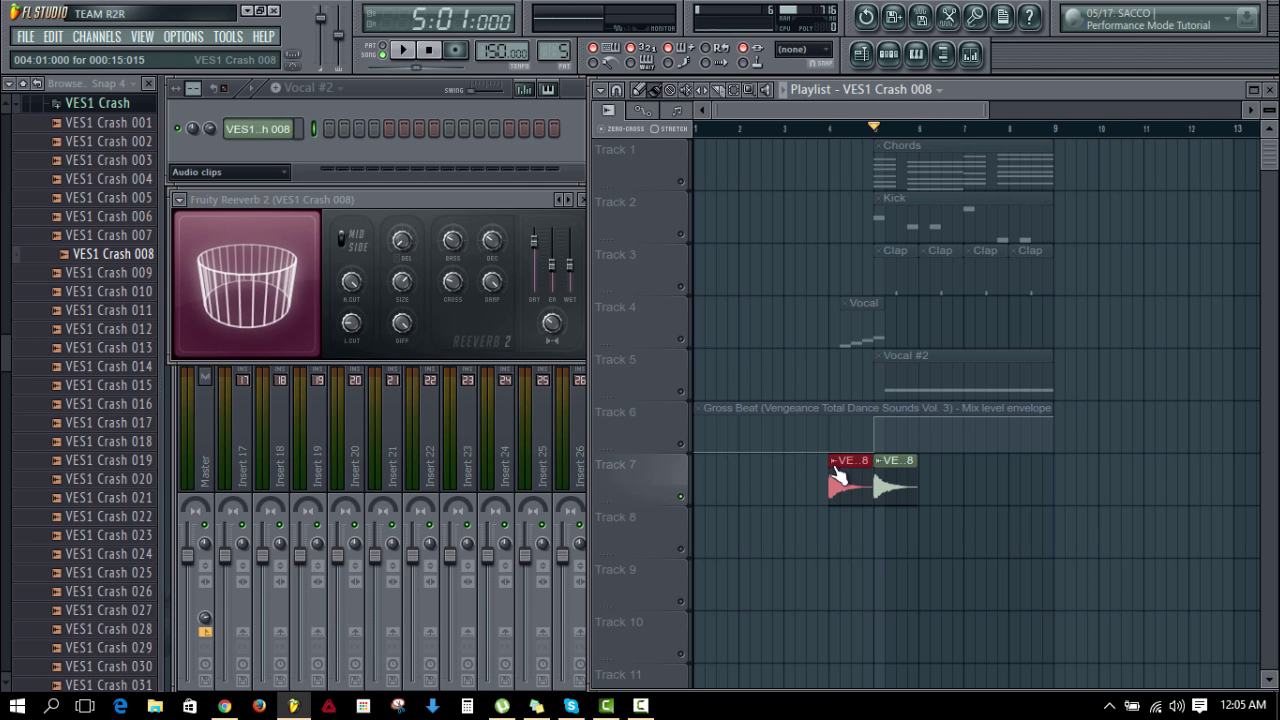
click(833, 461)
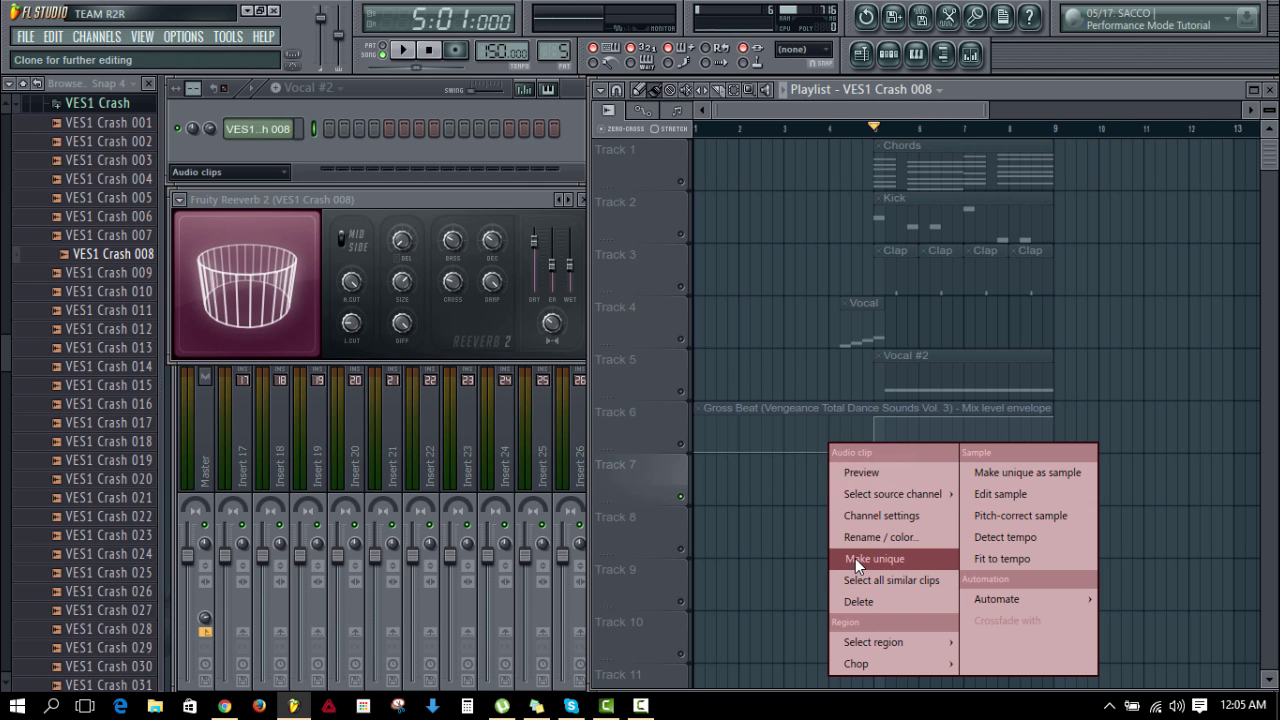
click(895, 562)
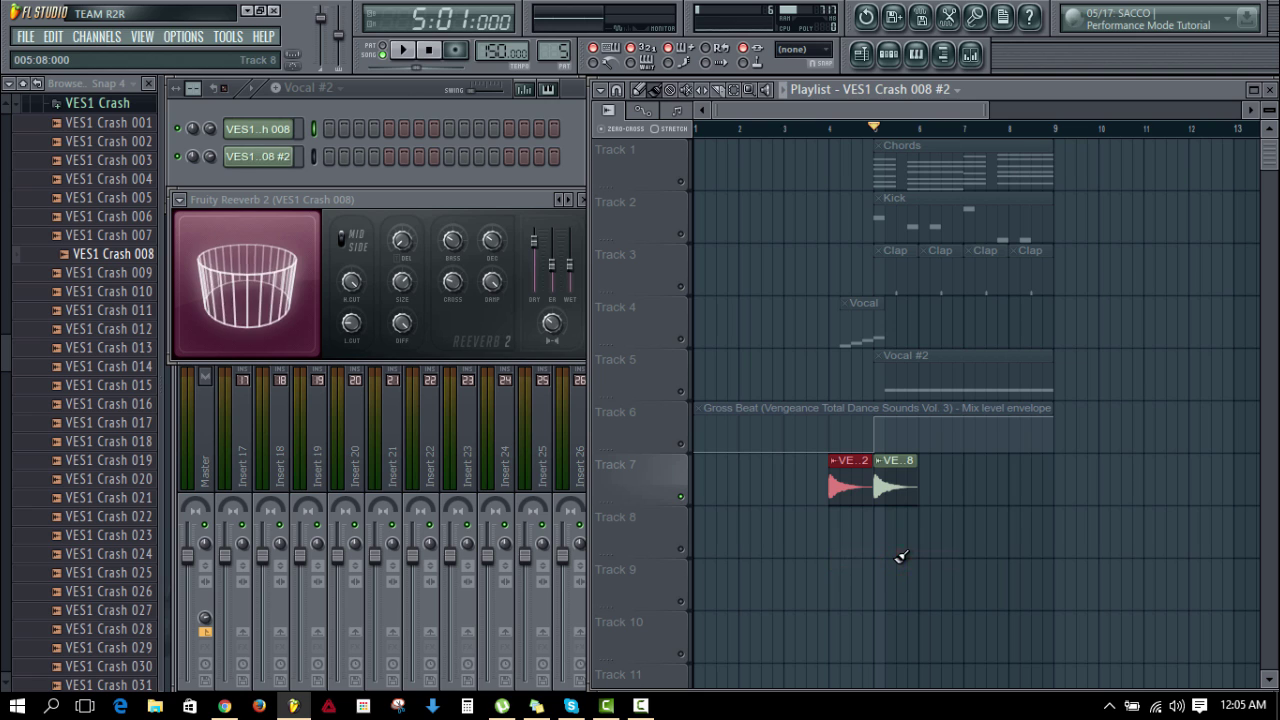
Step: Reverse the sample of the unique crash copy and give it a quick fade-out of about 18%
double_click(843, 487)
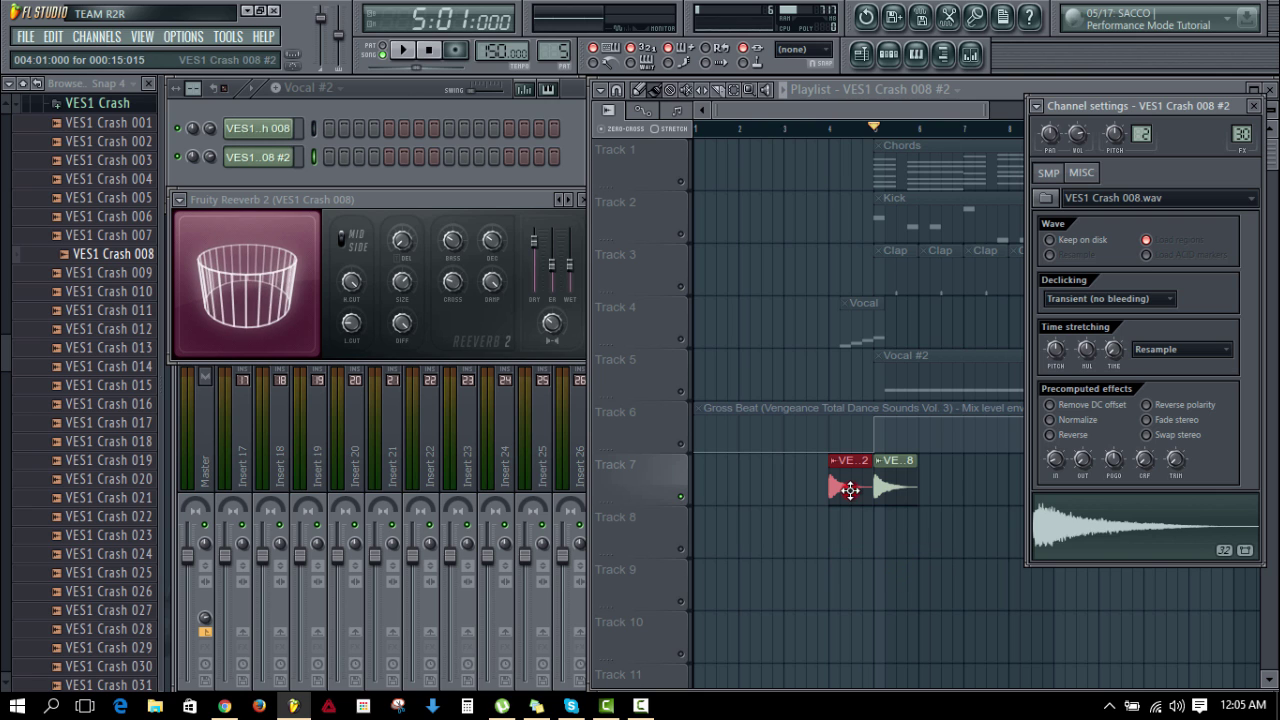
click(1050, 435)
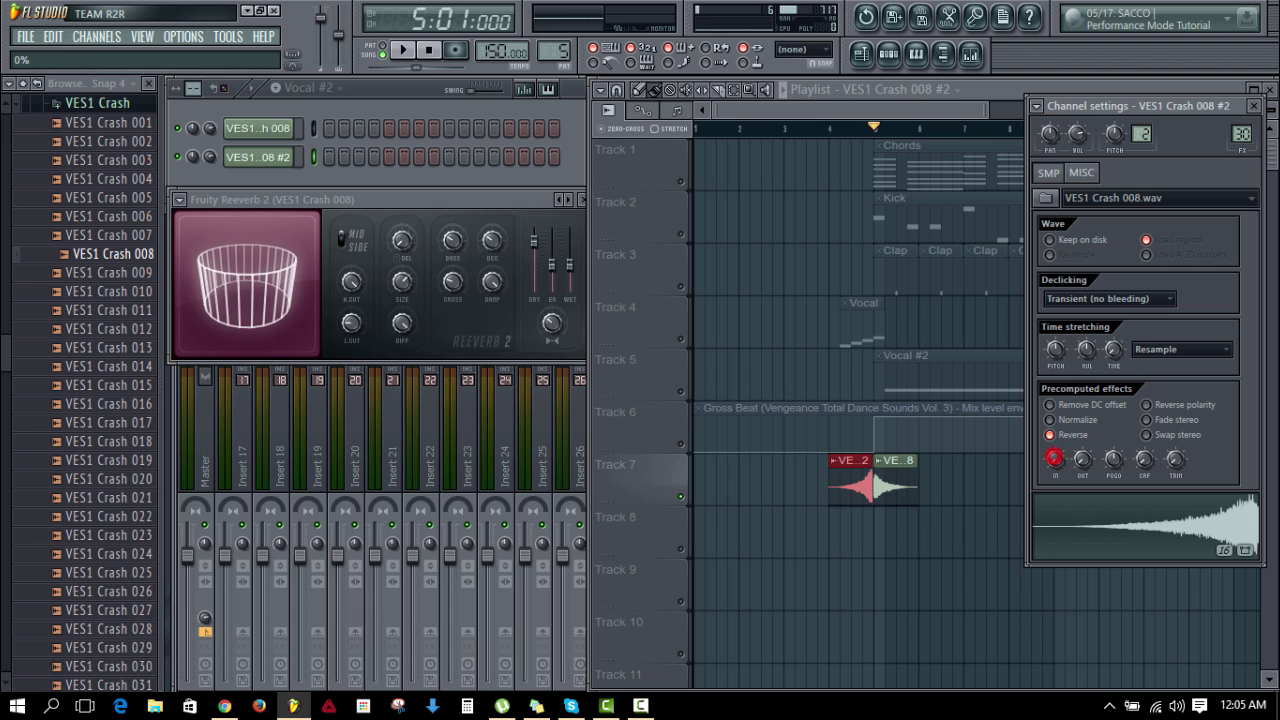
drag(1083, 458, 1083, 440)
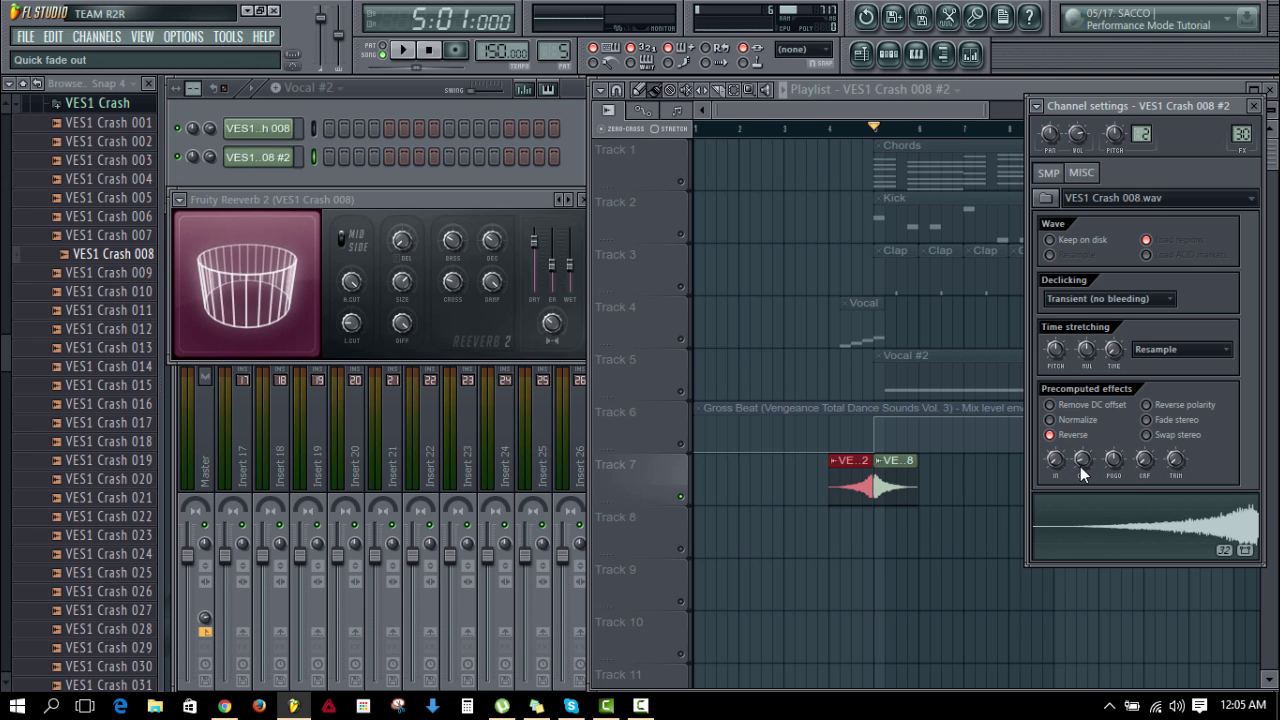
drag(1083, 465, 1083, 450)
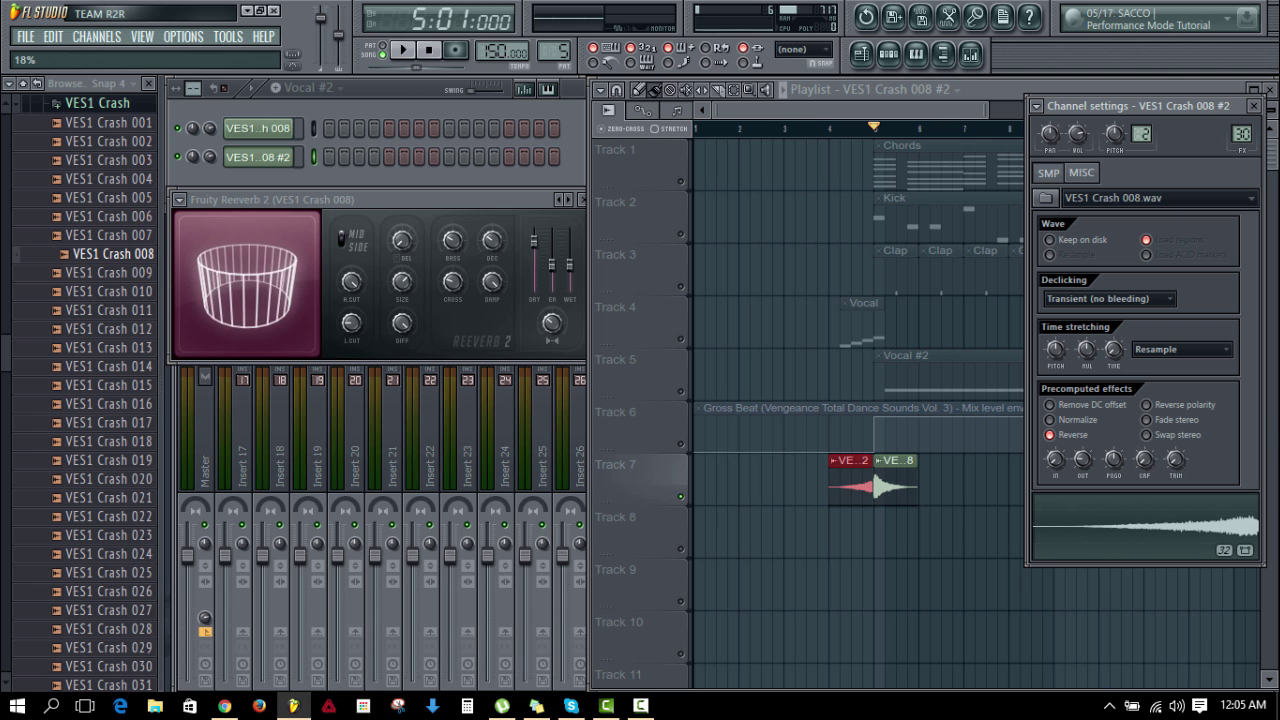
click(994, 586)
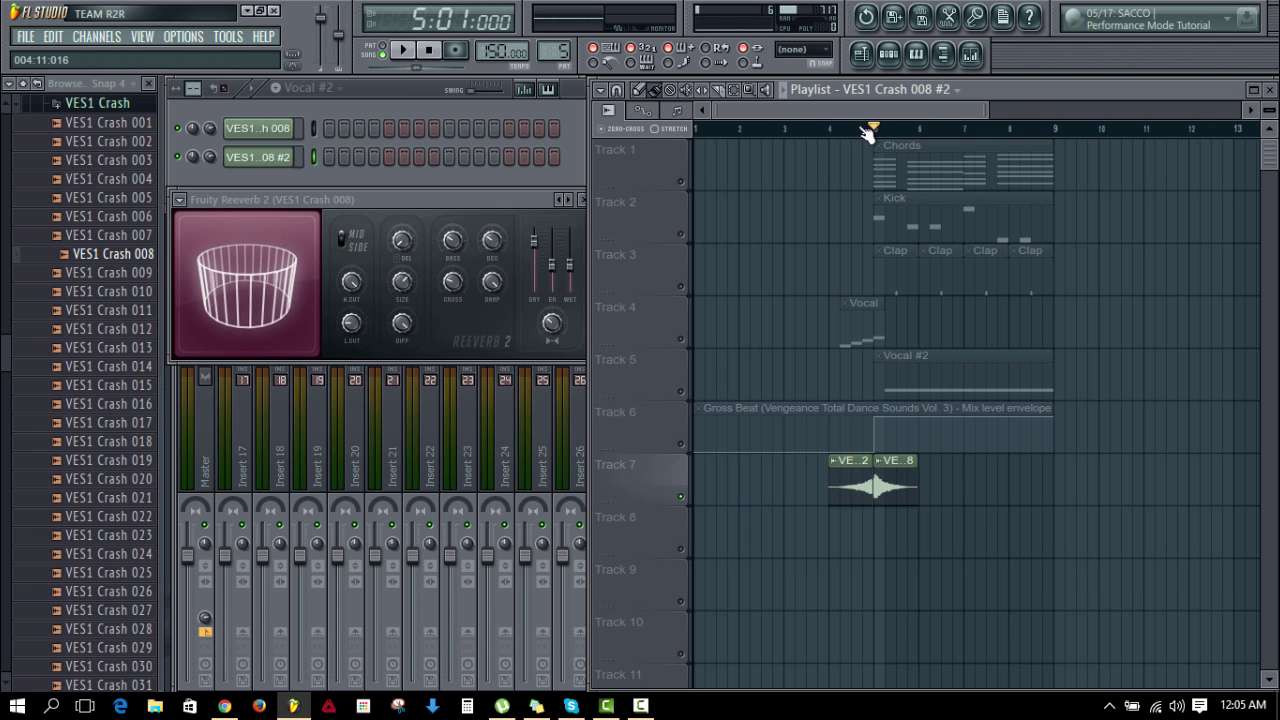
Step: Move the reversed crash to Track 8, enable that track, and align the clip's start with the Vocal clip on Track 4
scroll(861, 127, down, 3)
scroll(861, 128, up, 5)
scroll(856, 126, down, 5)
drag(849, 112, 635, 121)
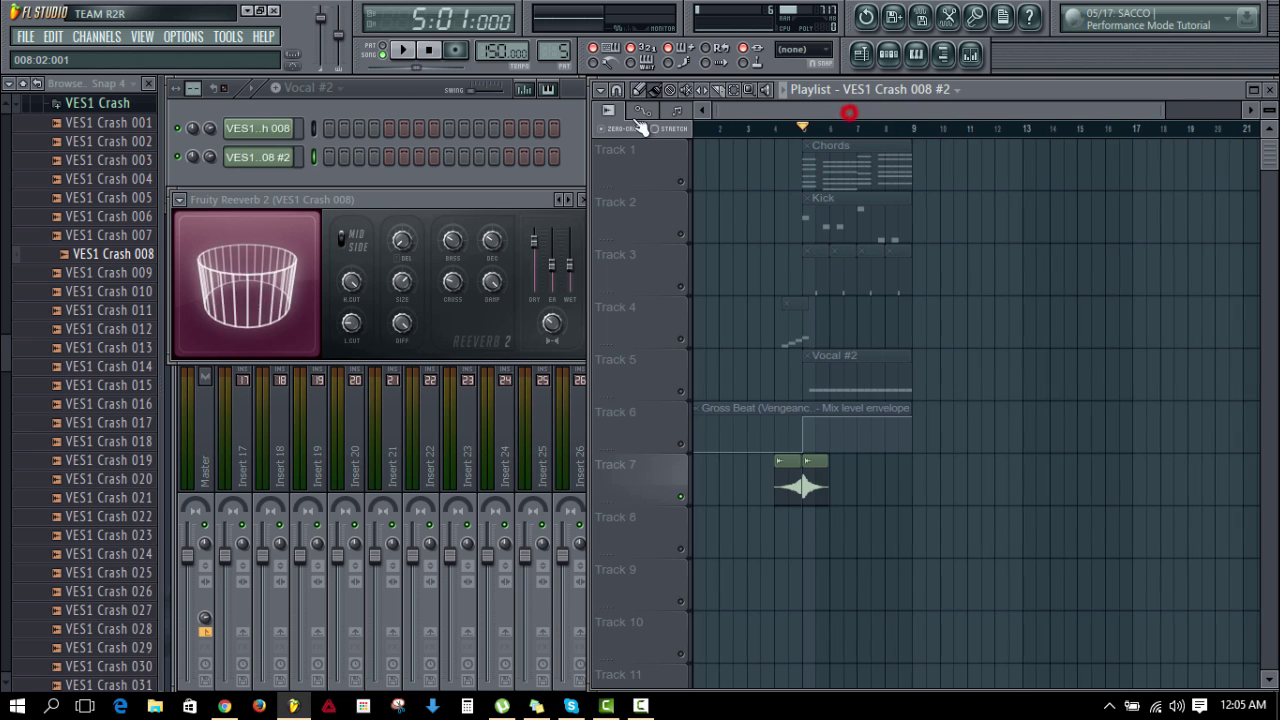
drag(1163, 110, 855, 112)
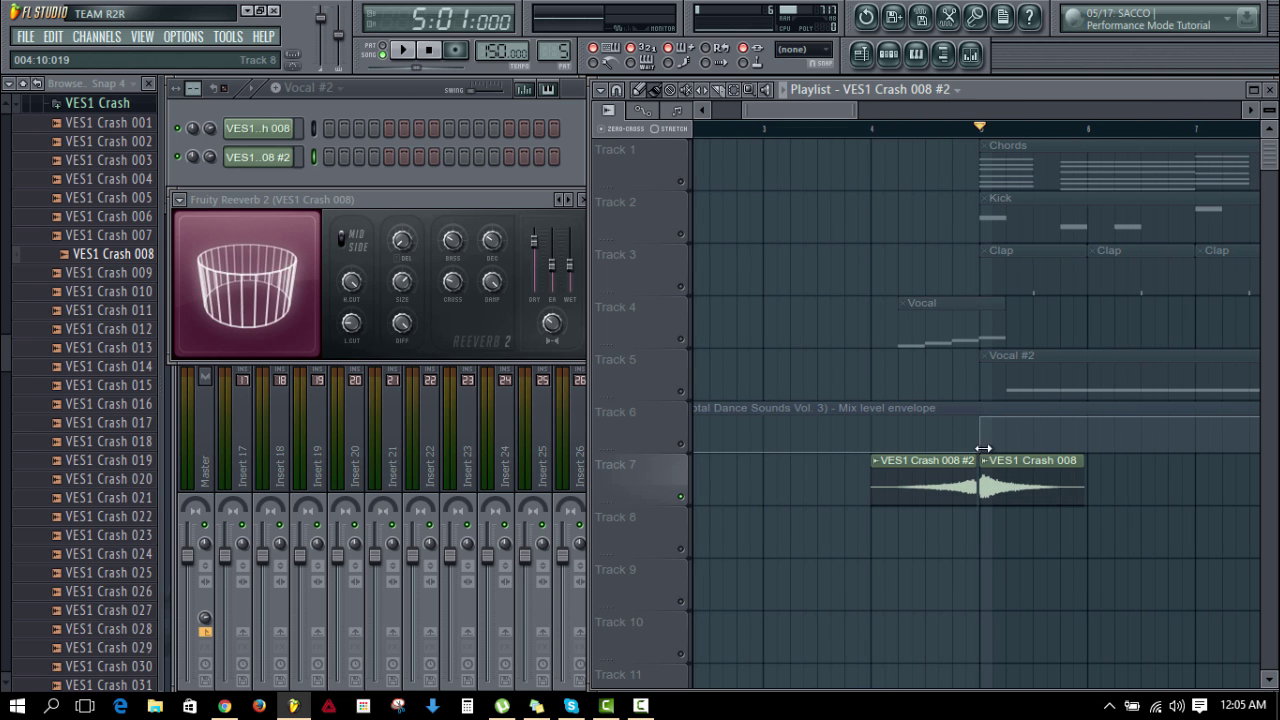
drag(940, 486, 940, 558)
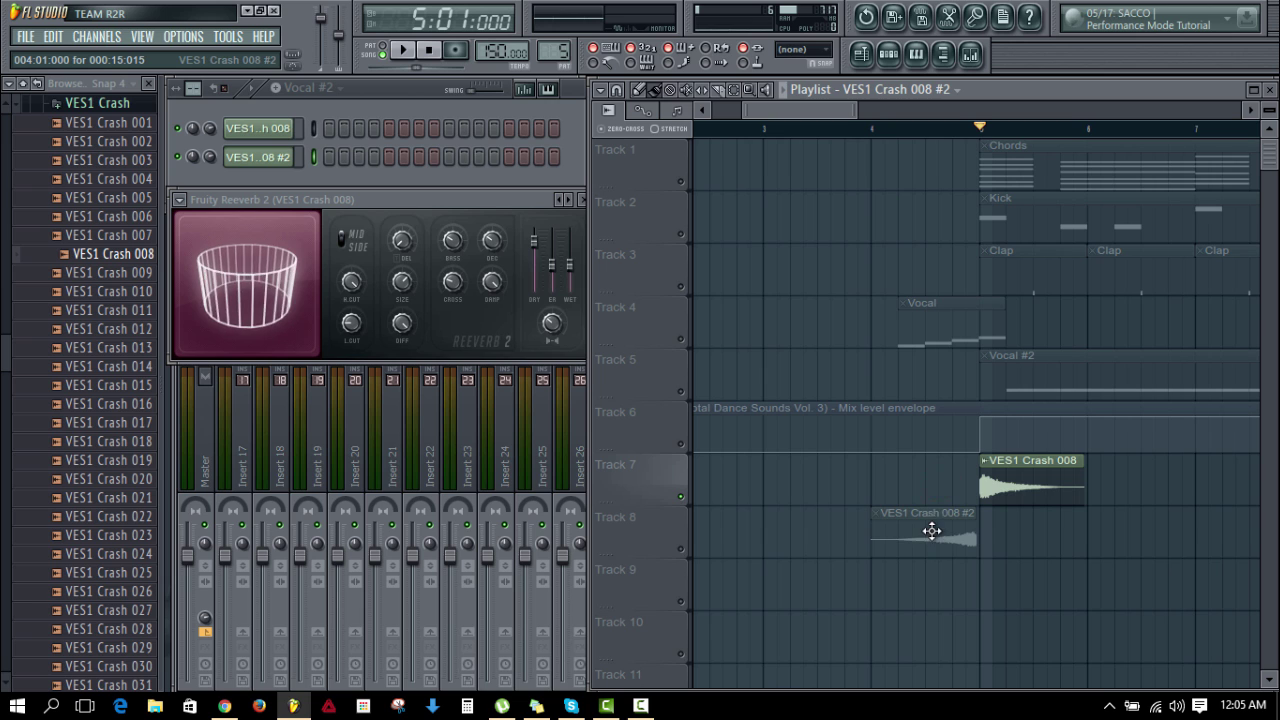
click(680, 548)
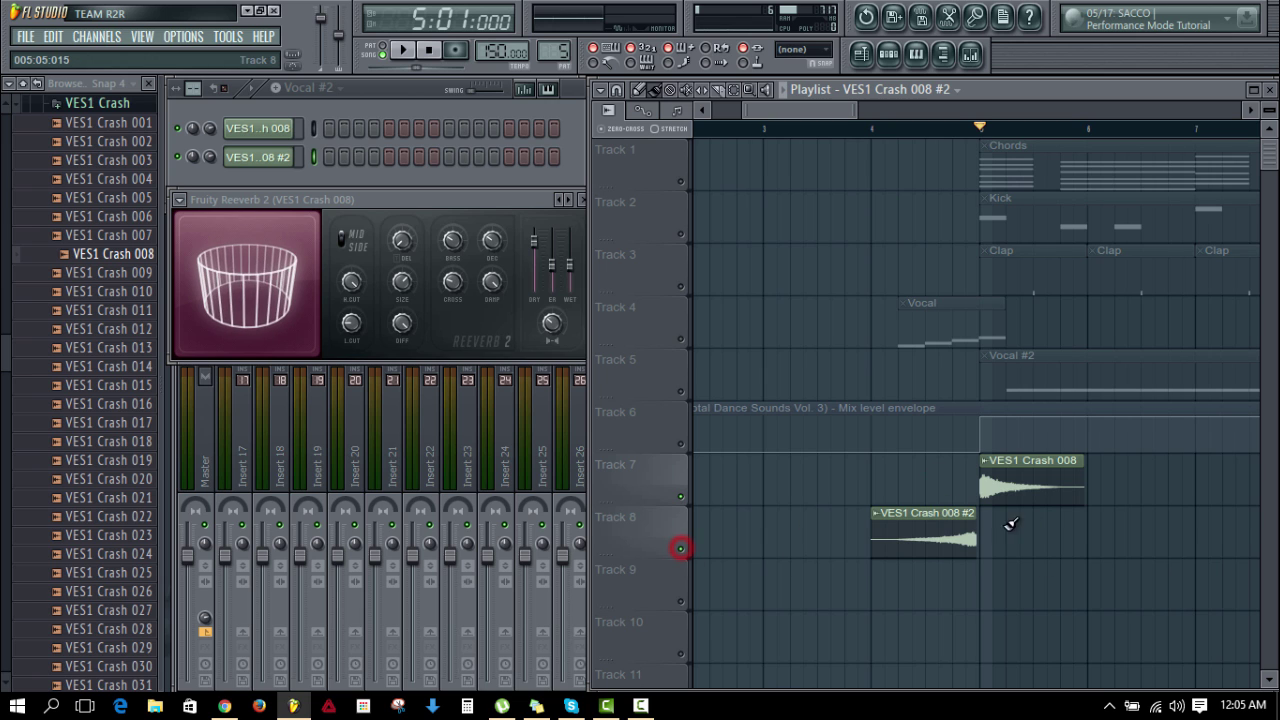
click(911, 543)
drag(911, 543, 933, 543)
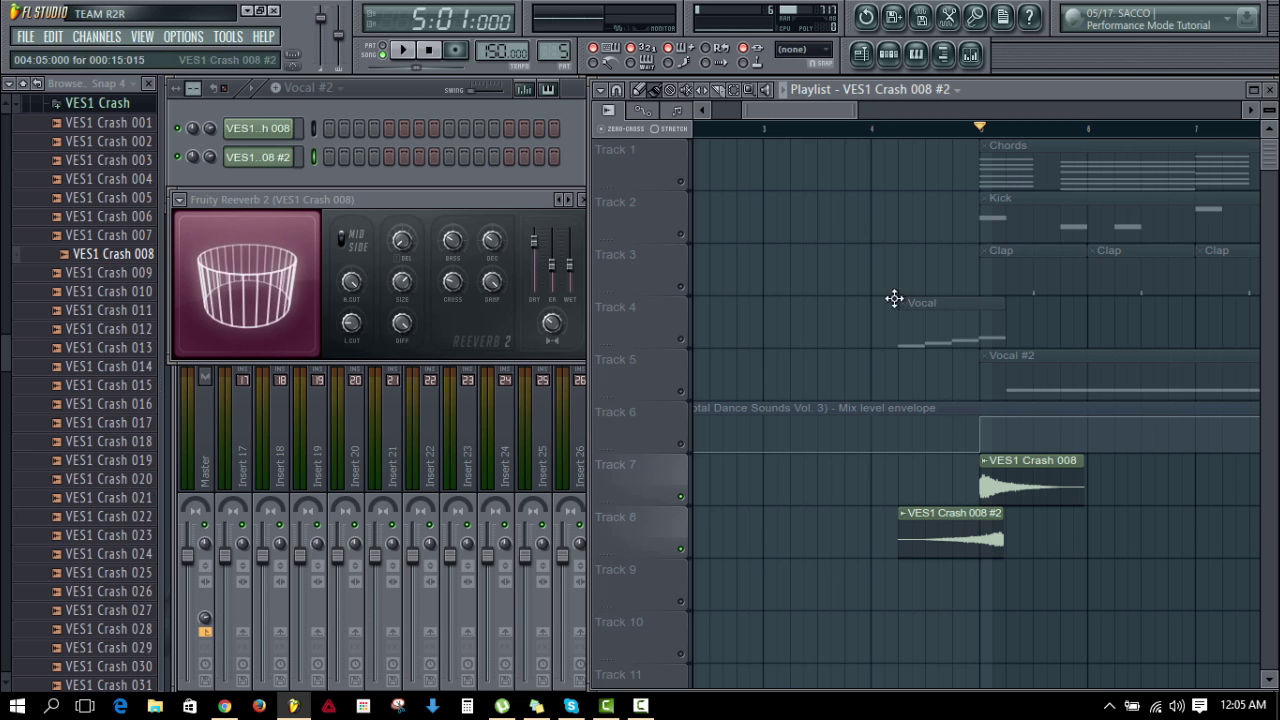
Step: Slice the reversed crash at bar 5 and remove the part beyond it
click(718, 90)
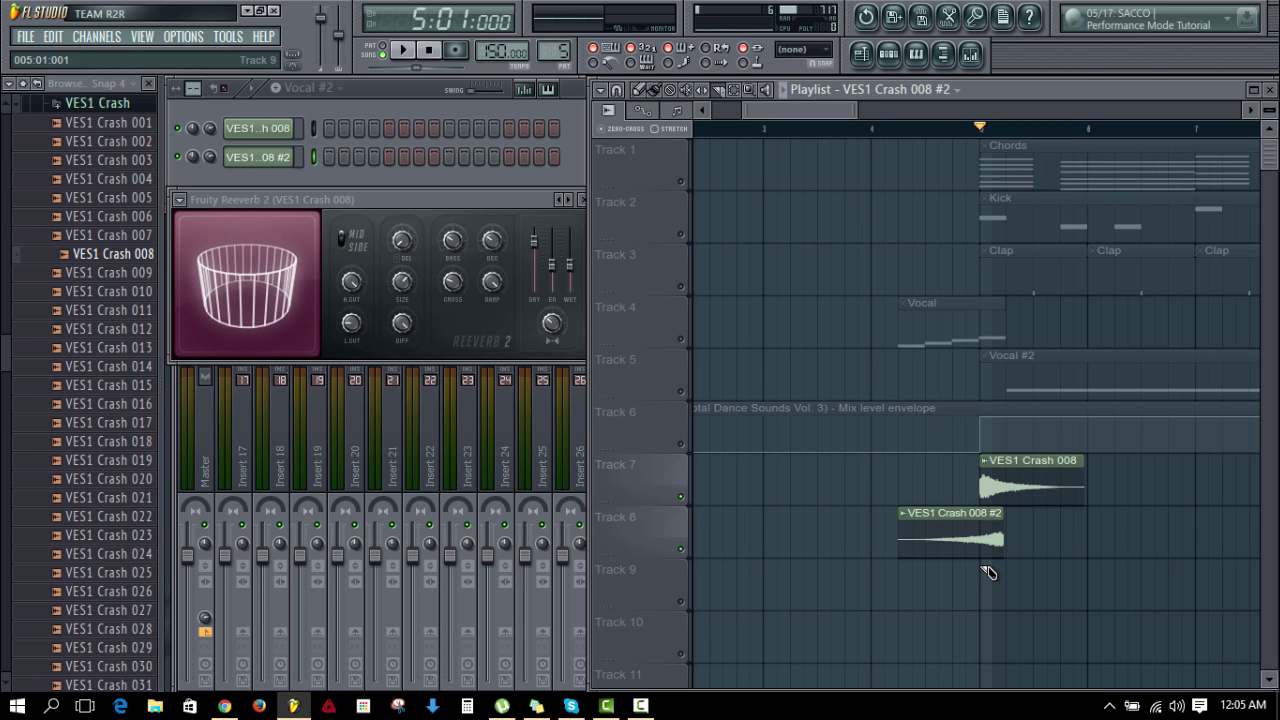
drag(980, 566, 980, 530)
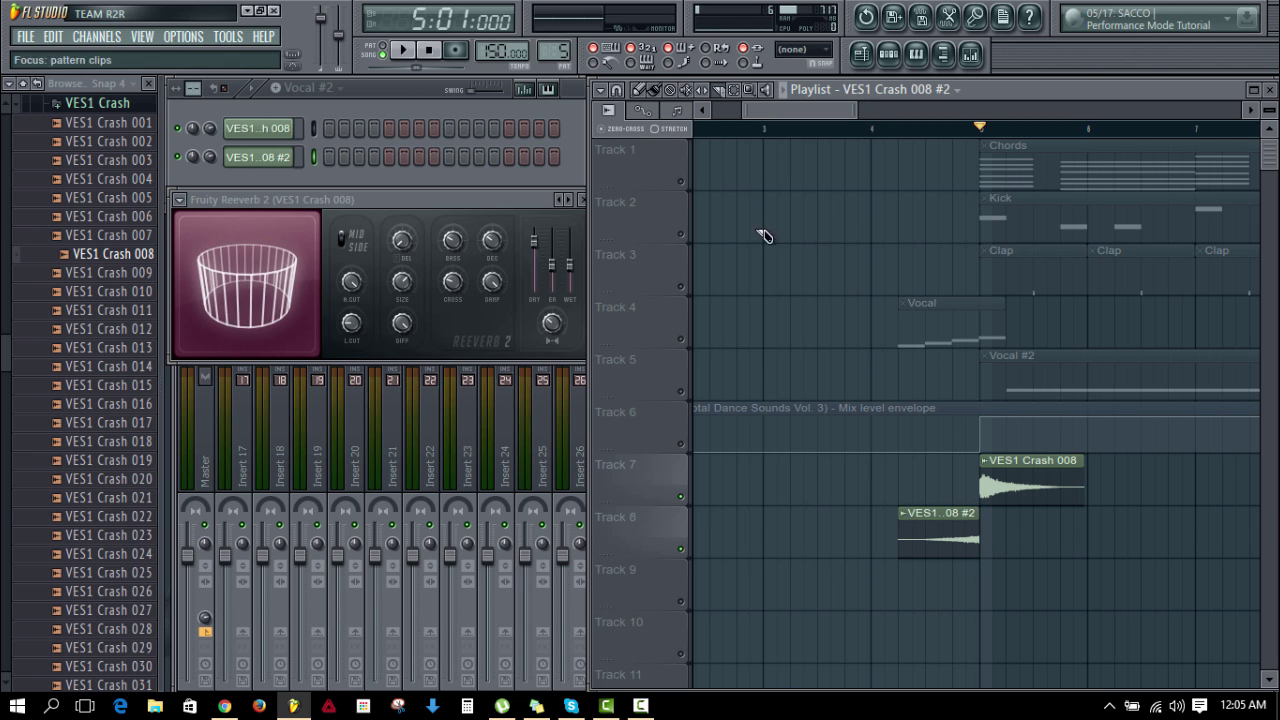
click(640, 90)
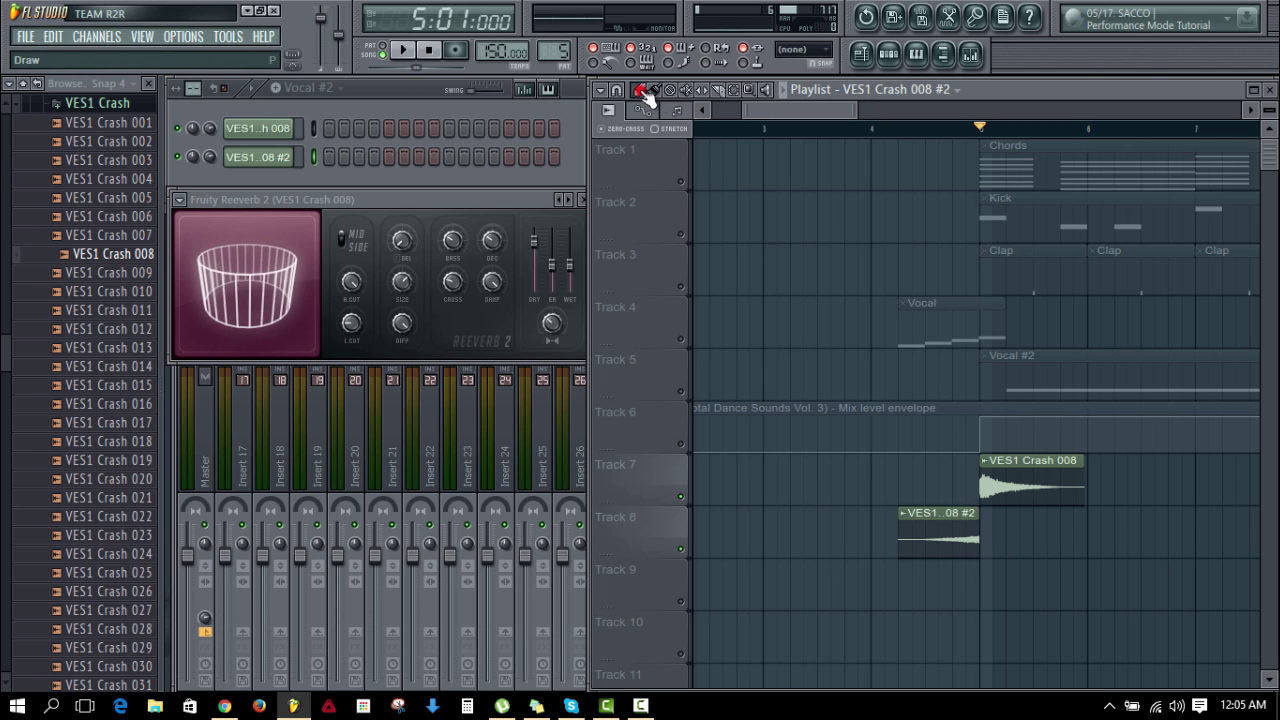
Step: Extend the reversed crash back to its full length and cut it off again at bar 5
right_click(980, 535)
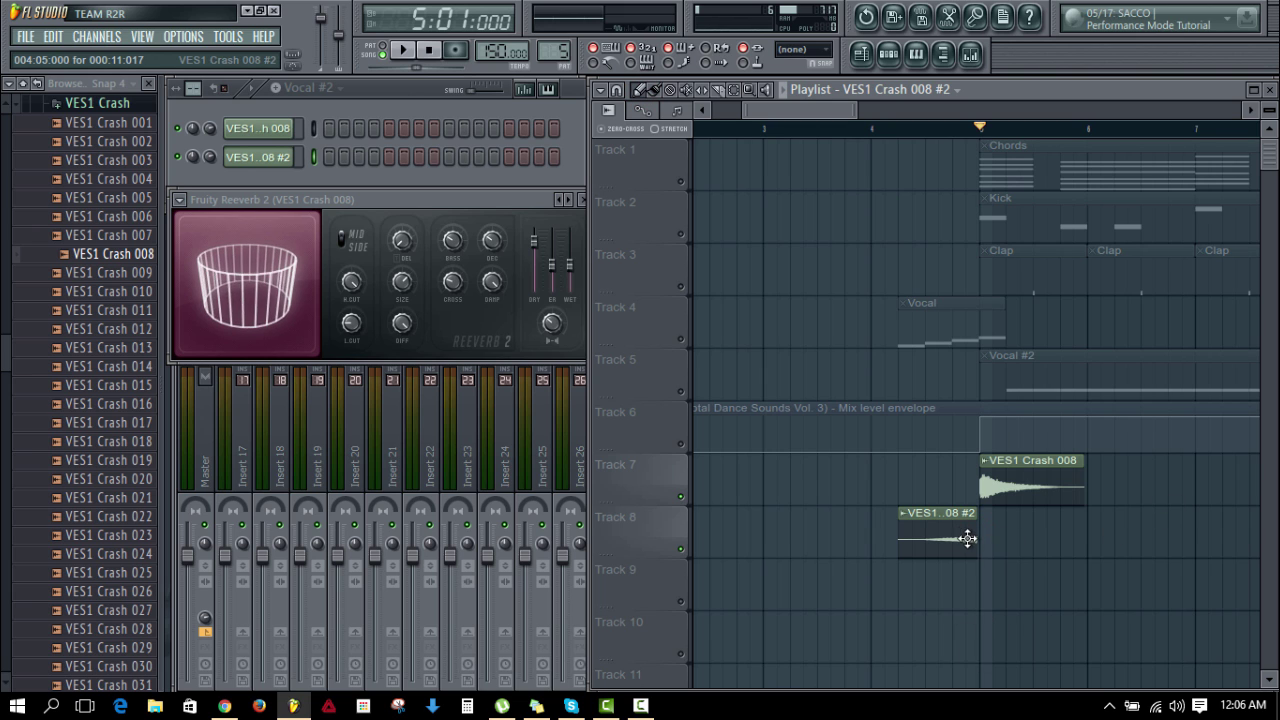
click(657, 131)
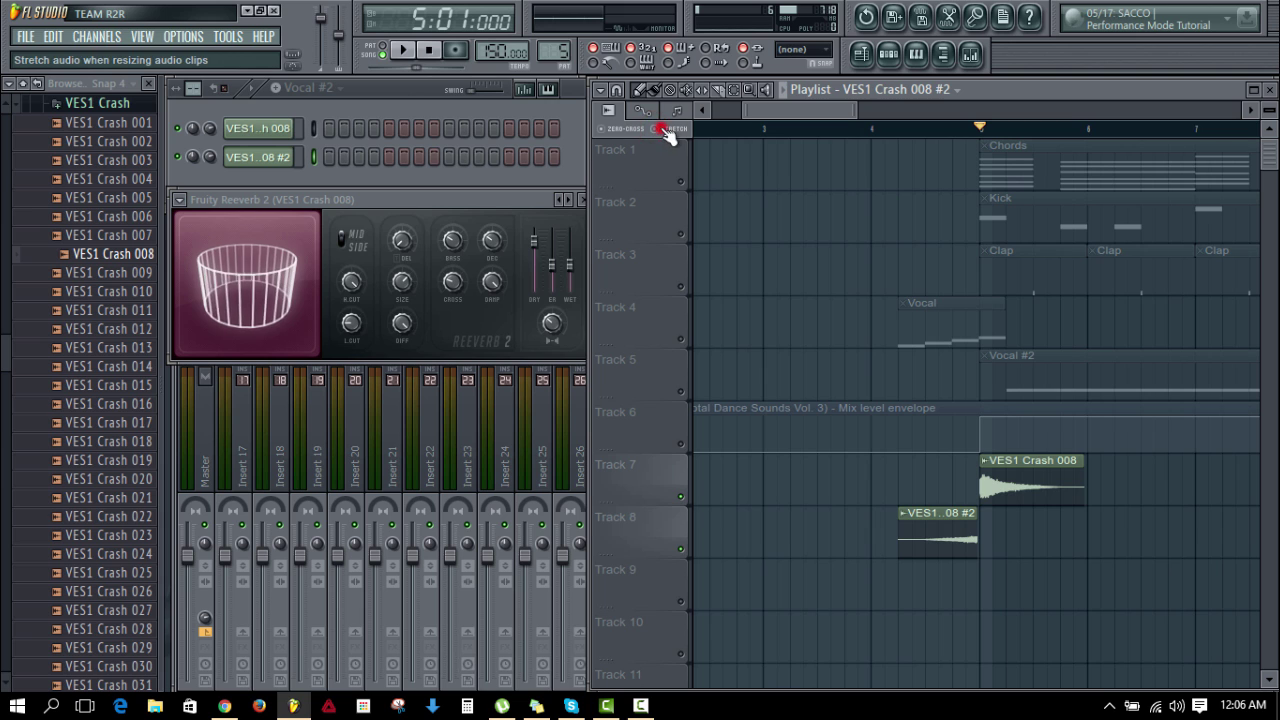
drag(934, 531, 940, 531)
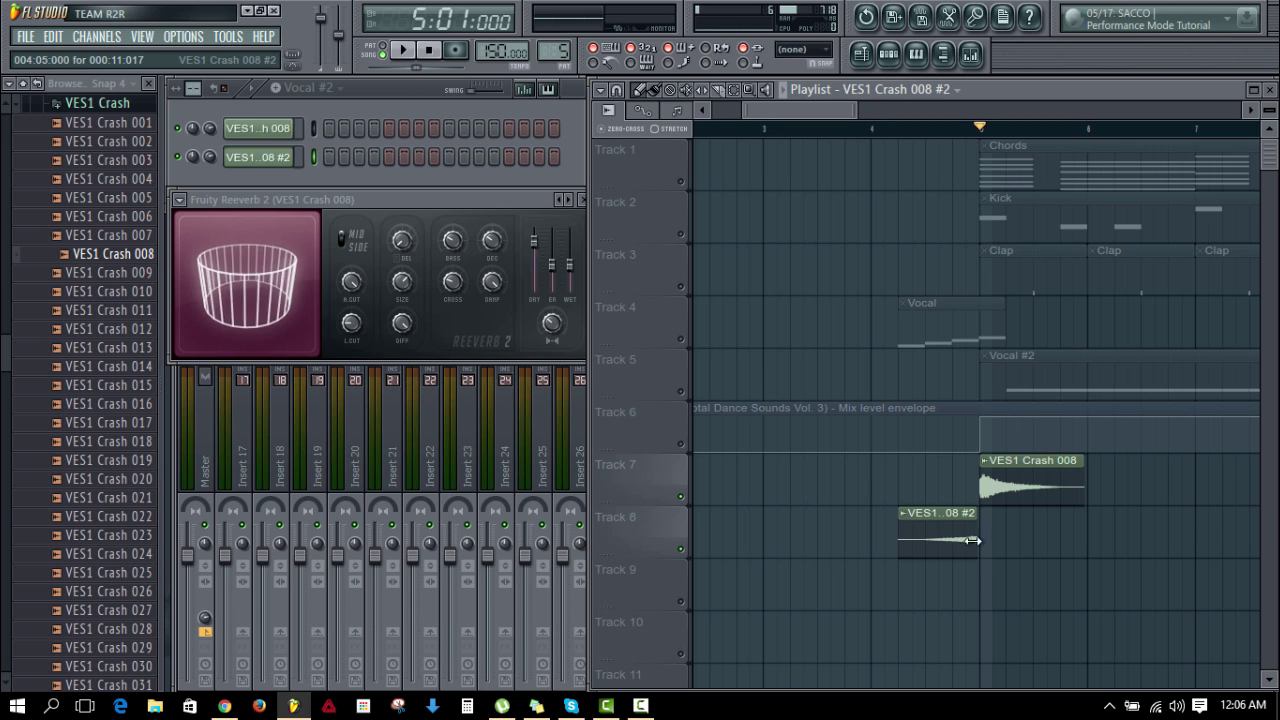
drag(973, 519, 1004, 519)
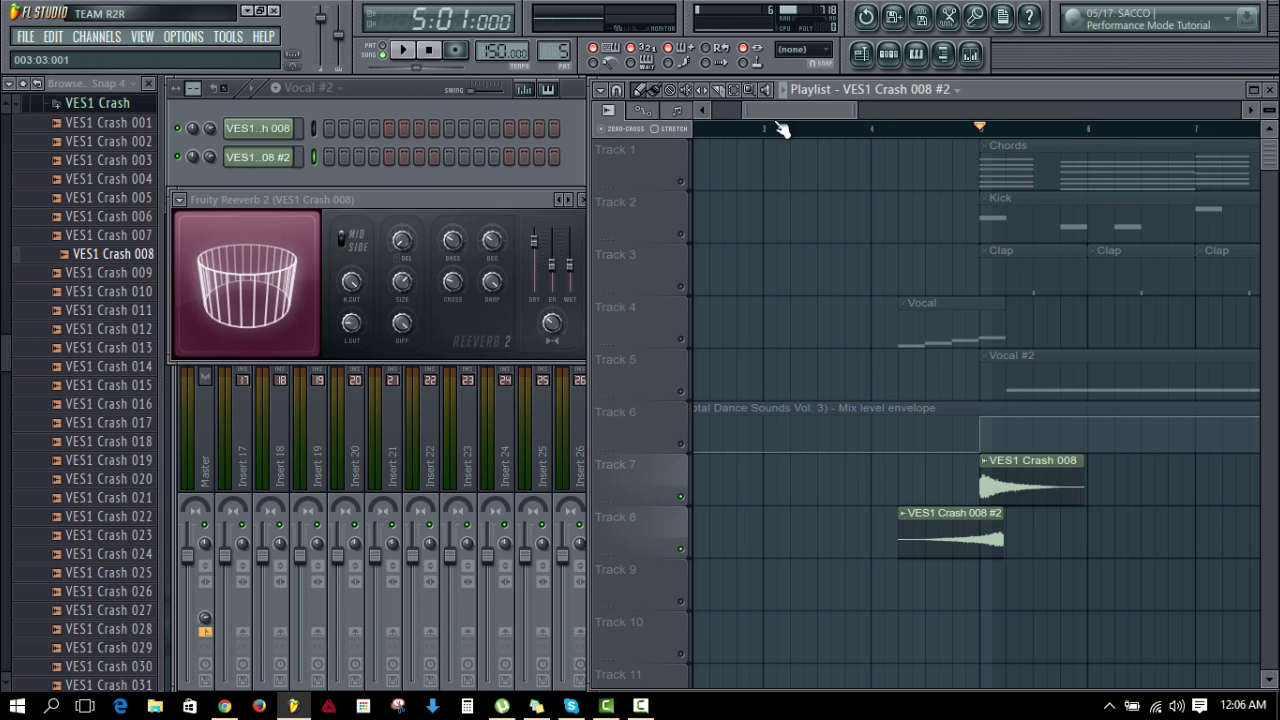
drag(980, 562, 985, 518)
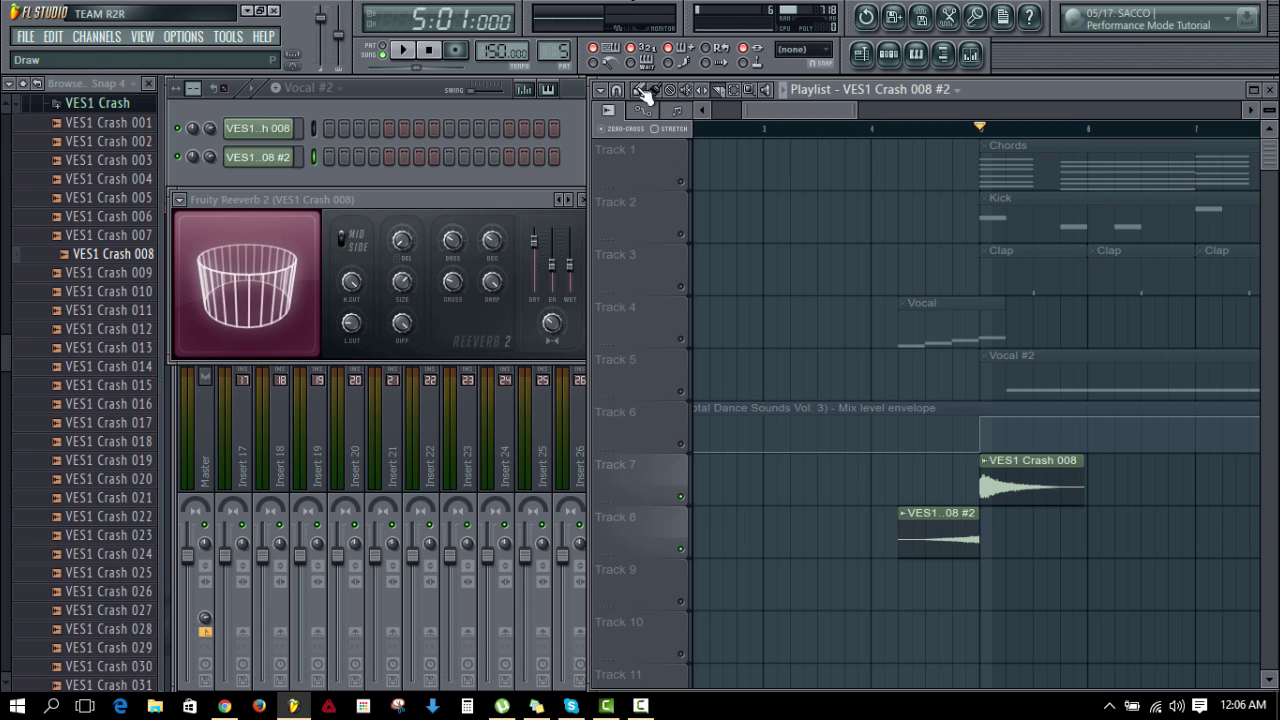
Step: Play the crashes from bar 4 and move the reversed crash up to Track 7, directly before the original crash
click(872, 127)
key(space)
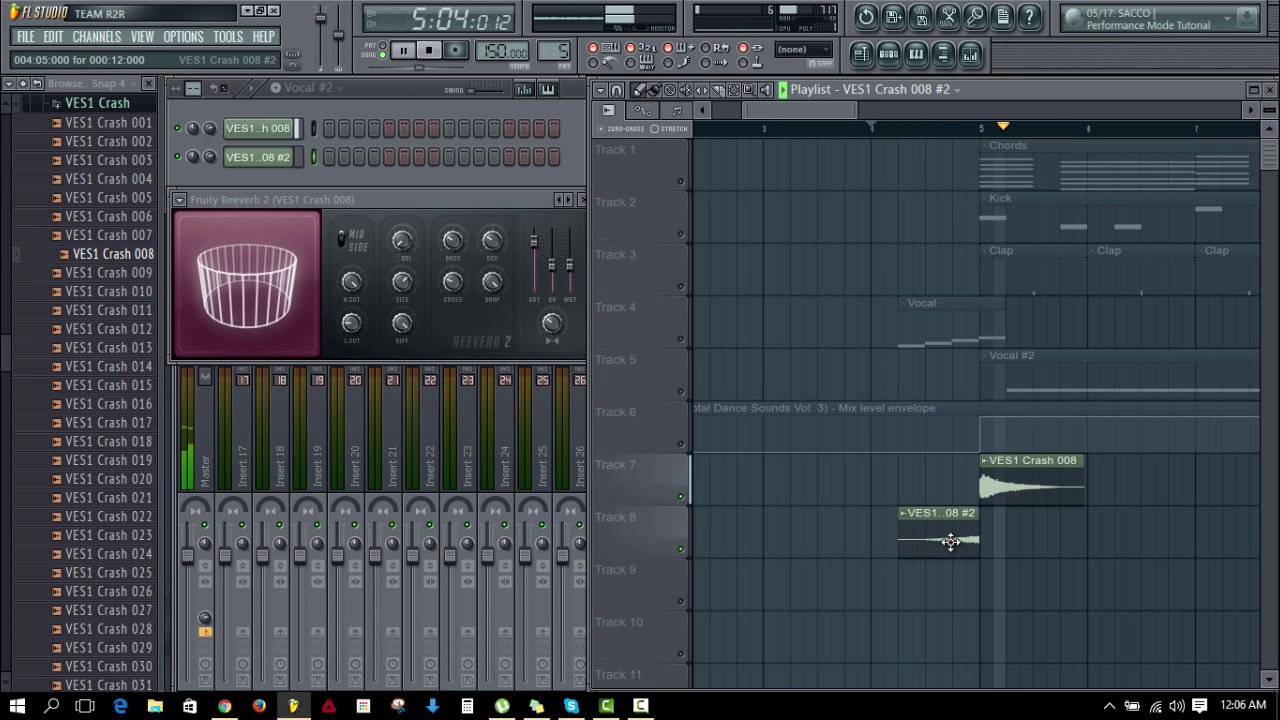
drag(951, 543, 951, 480)
key(space)
Step: Collapse the browser's folder structure, unsolo the crash tracks and play the full arrangement
click(23, 85)
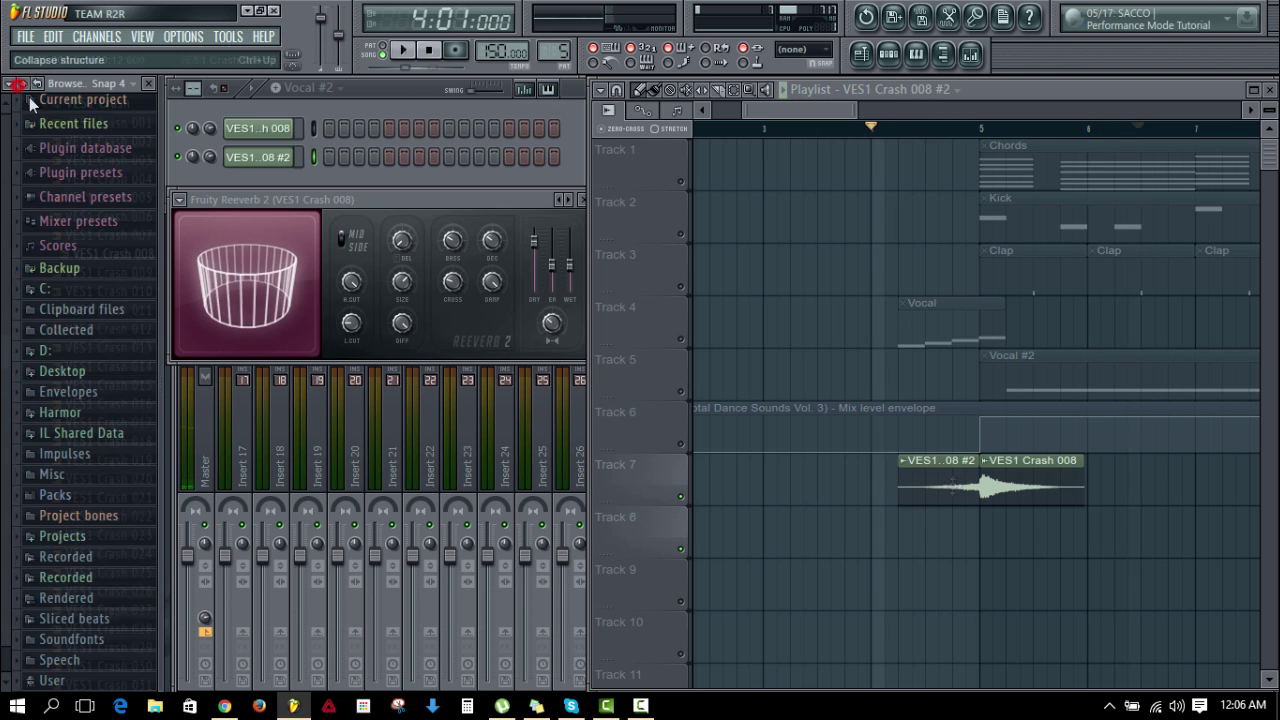
scroll(862, 150, down, 4)
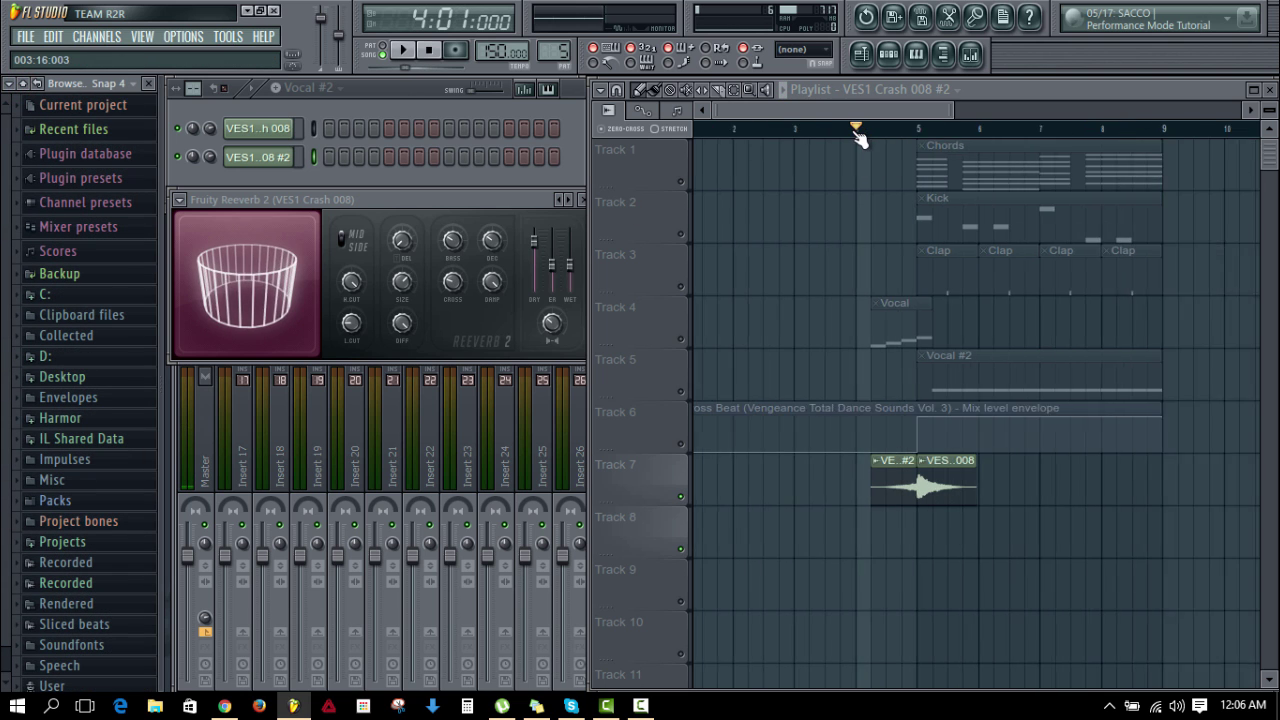
click(684, 500)
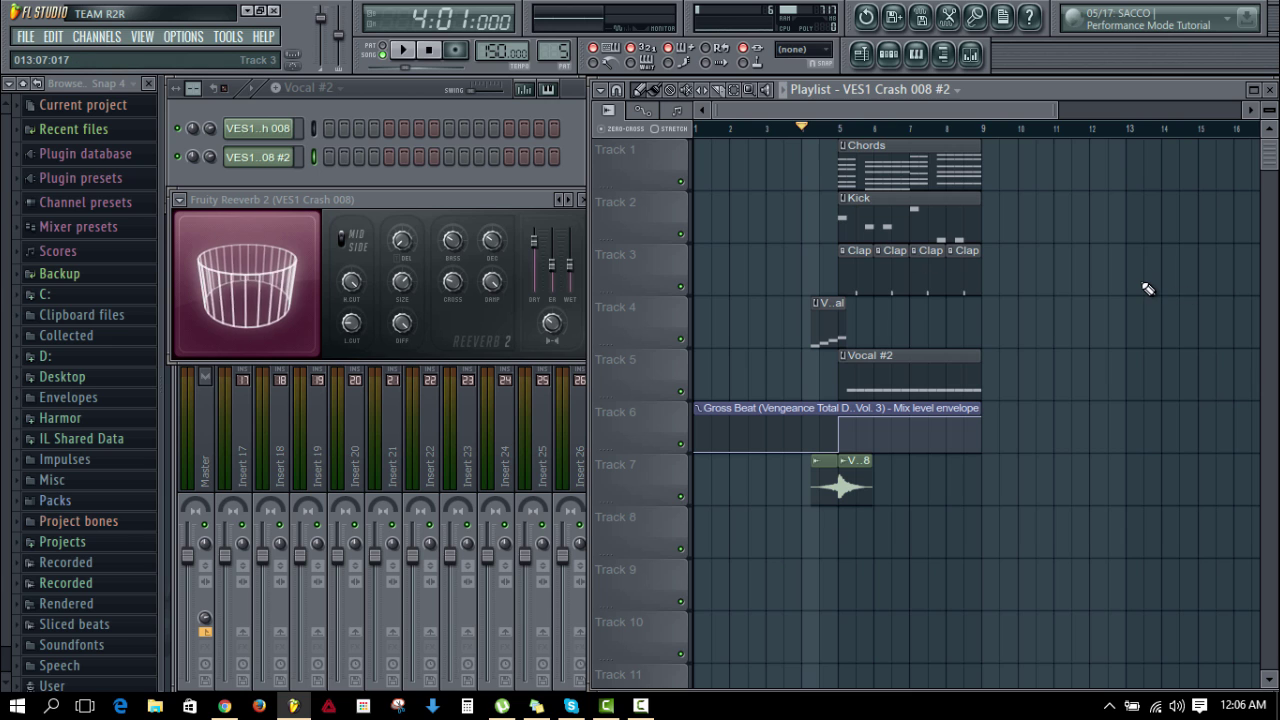
key(space)
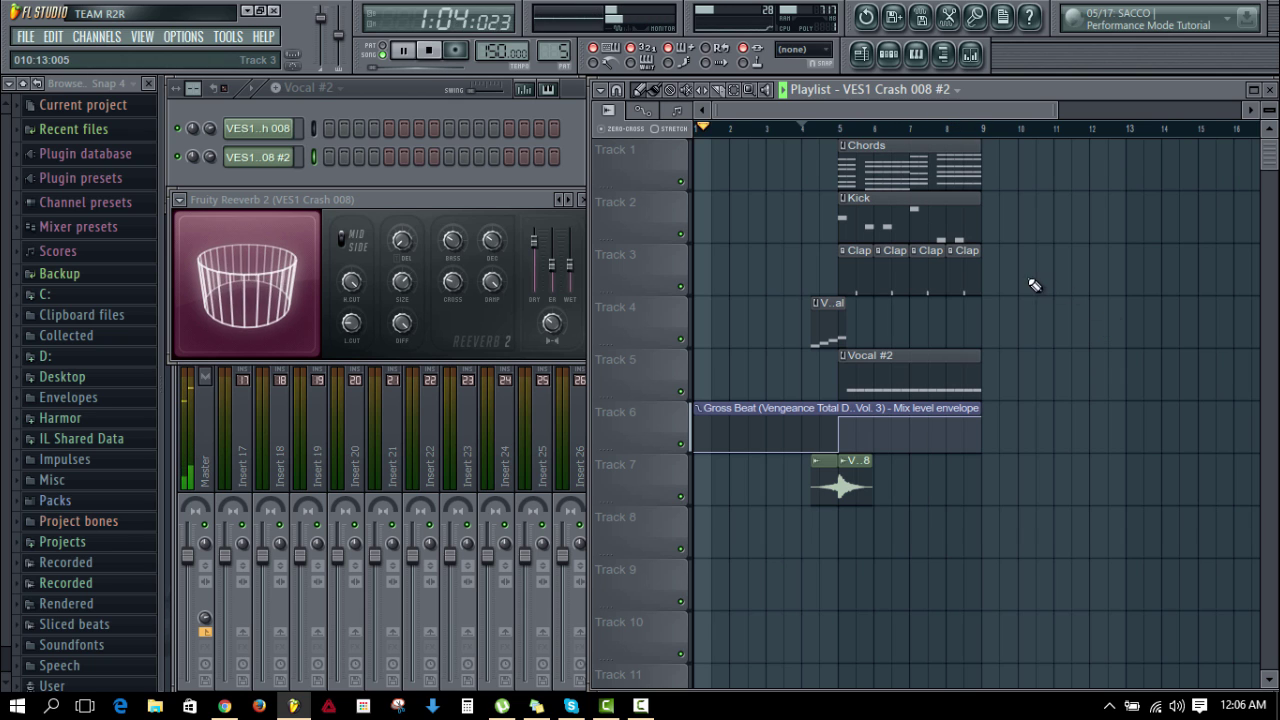
Step: Stop playback and duplicate the Chords, Kick, Clap, Vocal and Vocal #2 clips so the drop repeats from bar 9
drag(1050, 394, 966, 190)
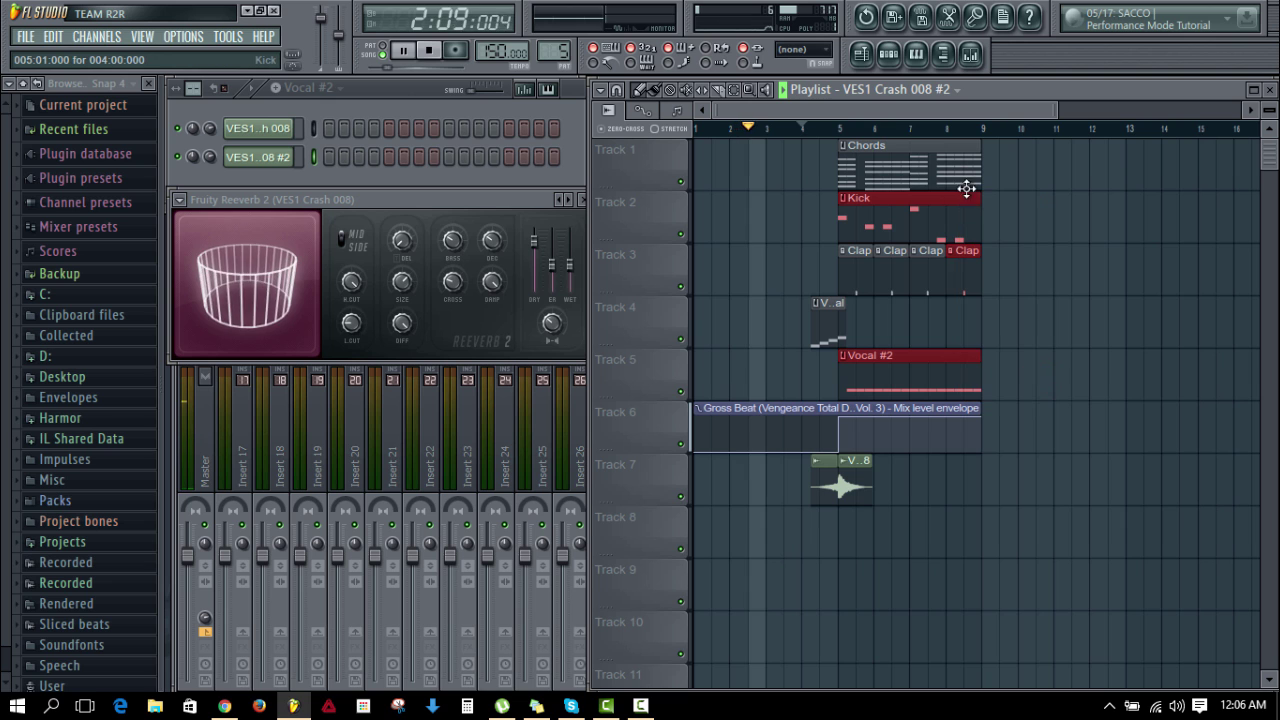
key(space)
drag(780, 109, 810, 116)
drag(739, 159, 990, 370)
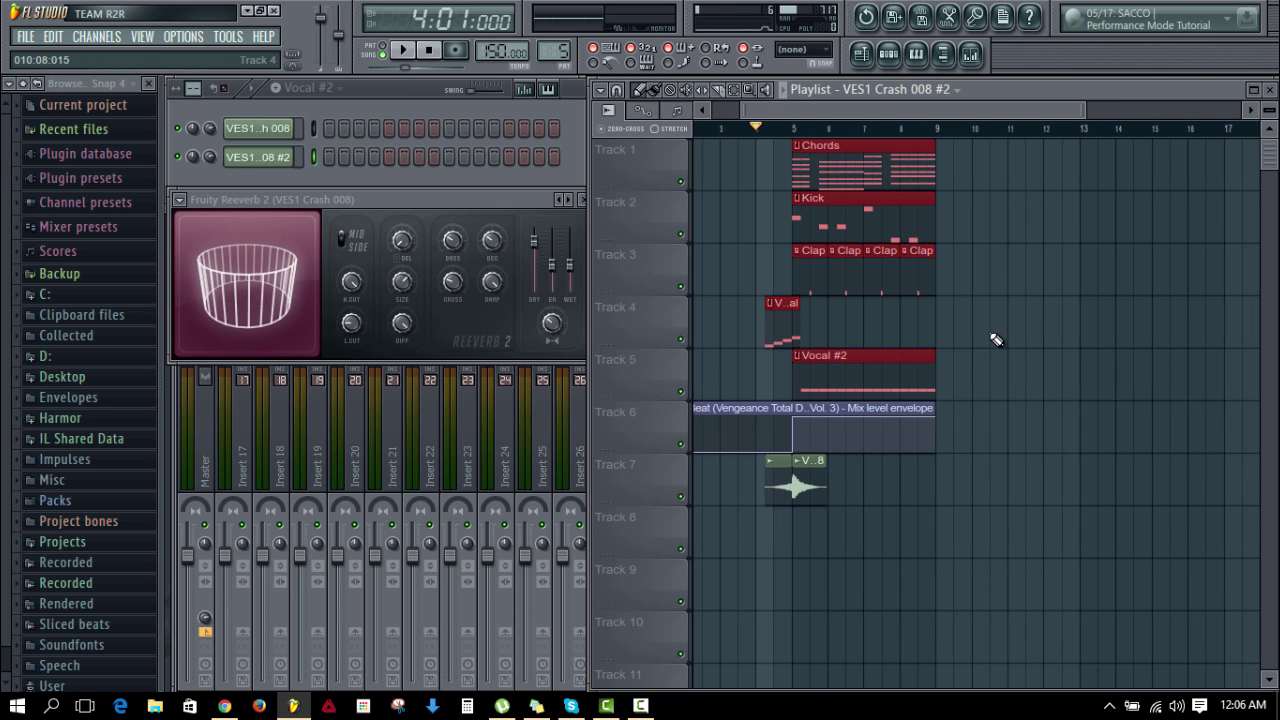
key(ctrl+v)
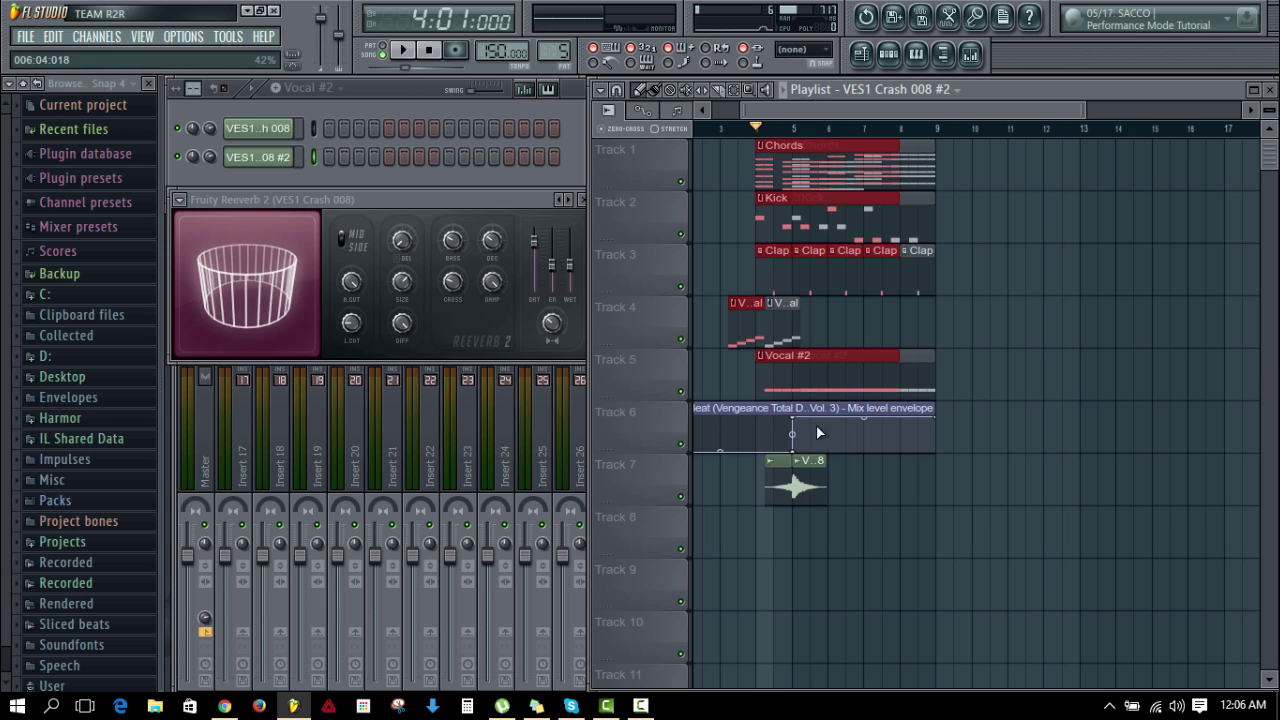
drag(783, 259, 966, 257)
click(966, 326)
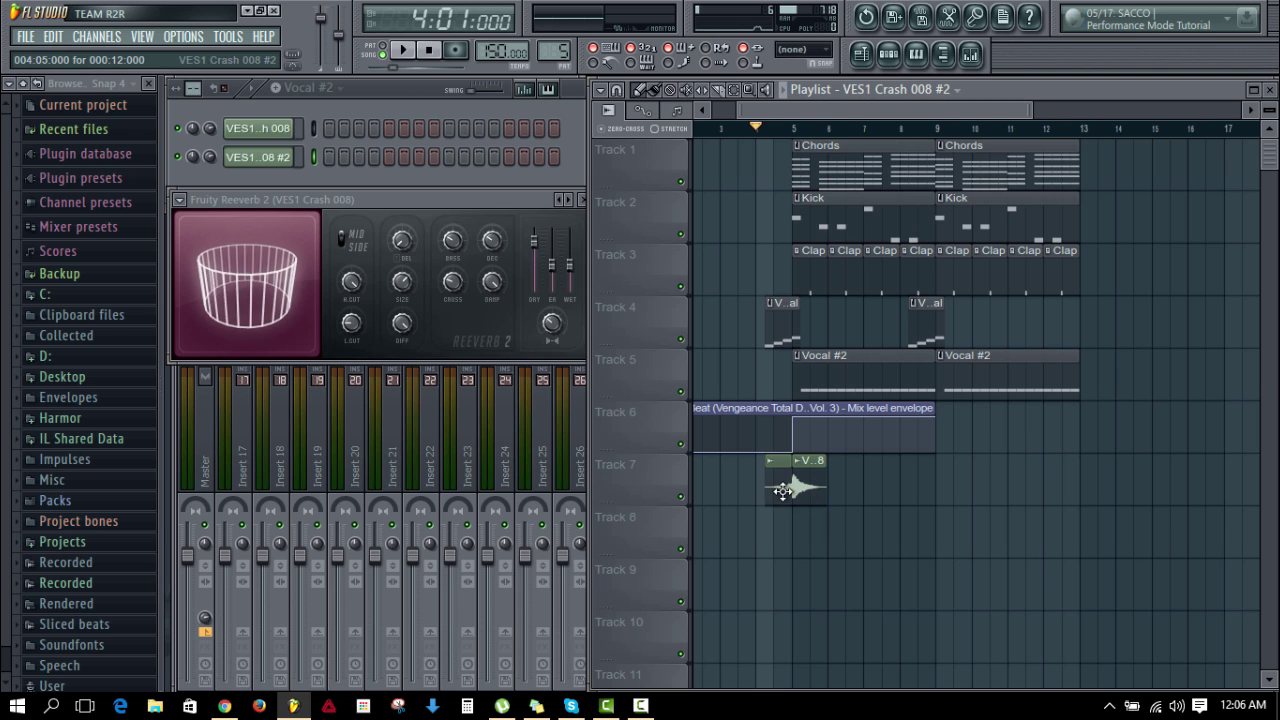
Step: Place a copy of the original crash on Track 7 at bar 9 and shift it half a bar later
click(798, 488)
click(948, 482)
click(886, 518)
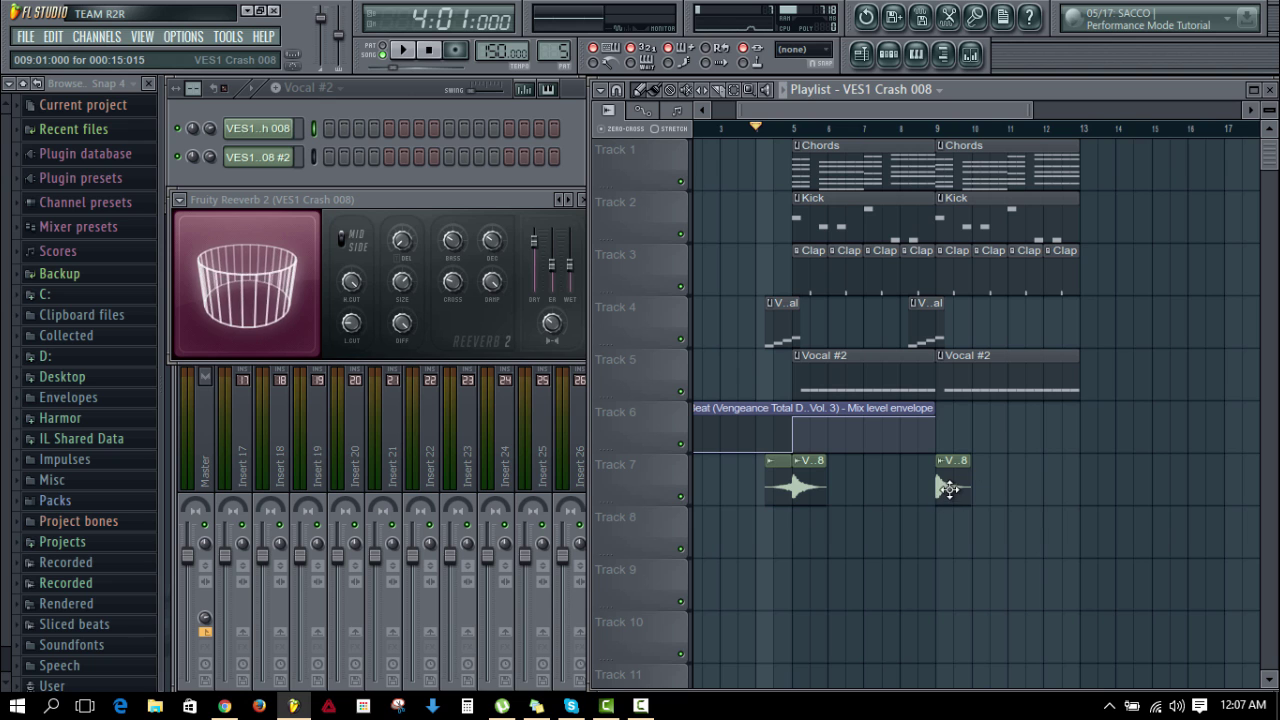
drag(945, 487, 963, 487)
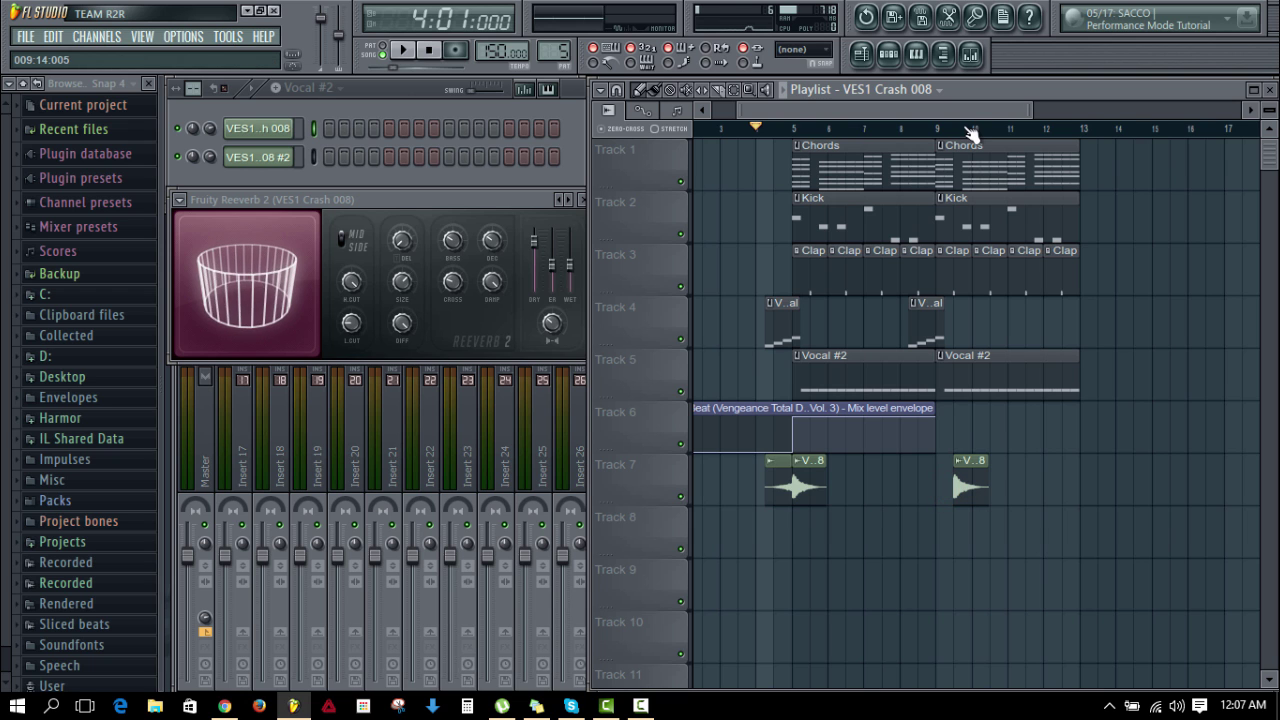
Step: Trim the start of the repeated Chords clip to halfway through bar 9 and move the second crash about a quarter bar later
scroll(969, 131, up, 3)
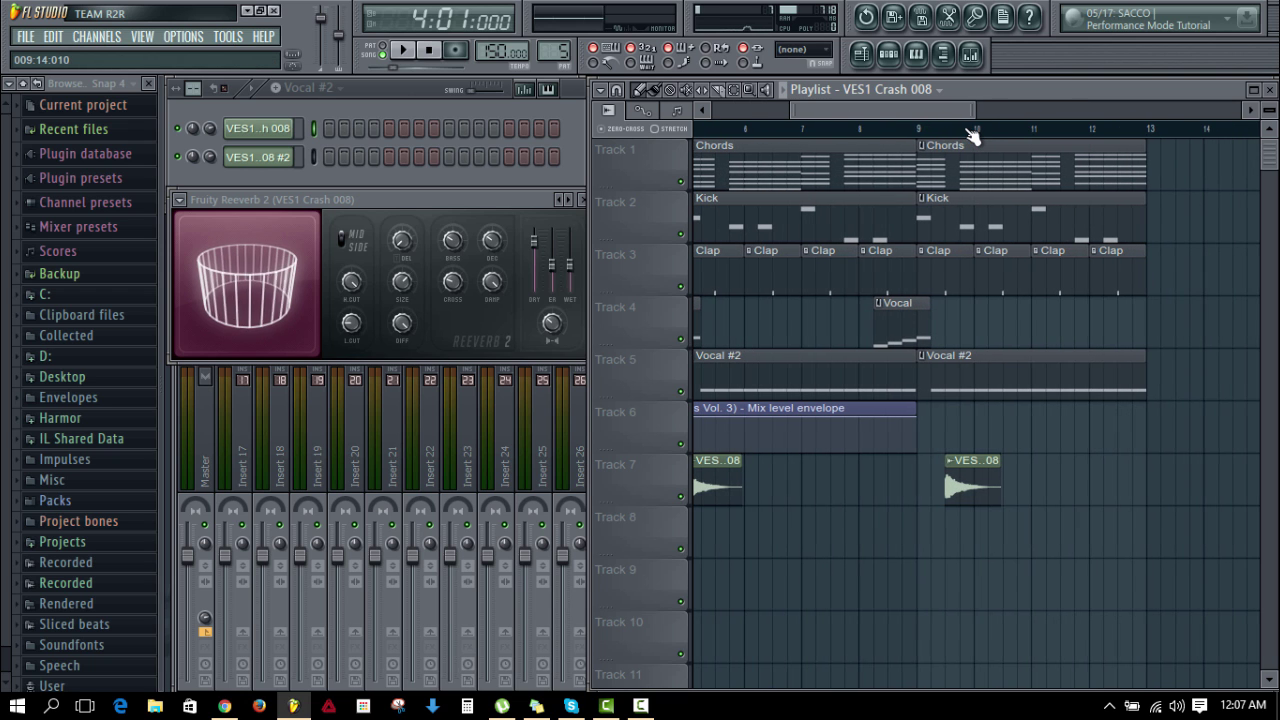
drag(920, 180, 950, 184)
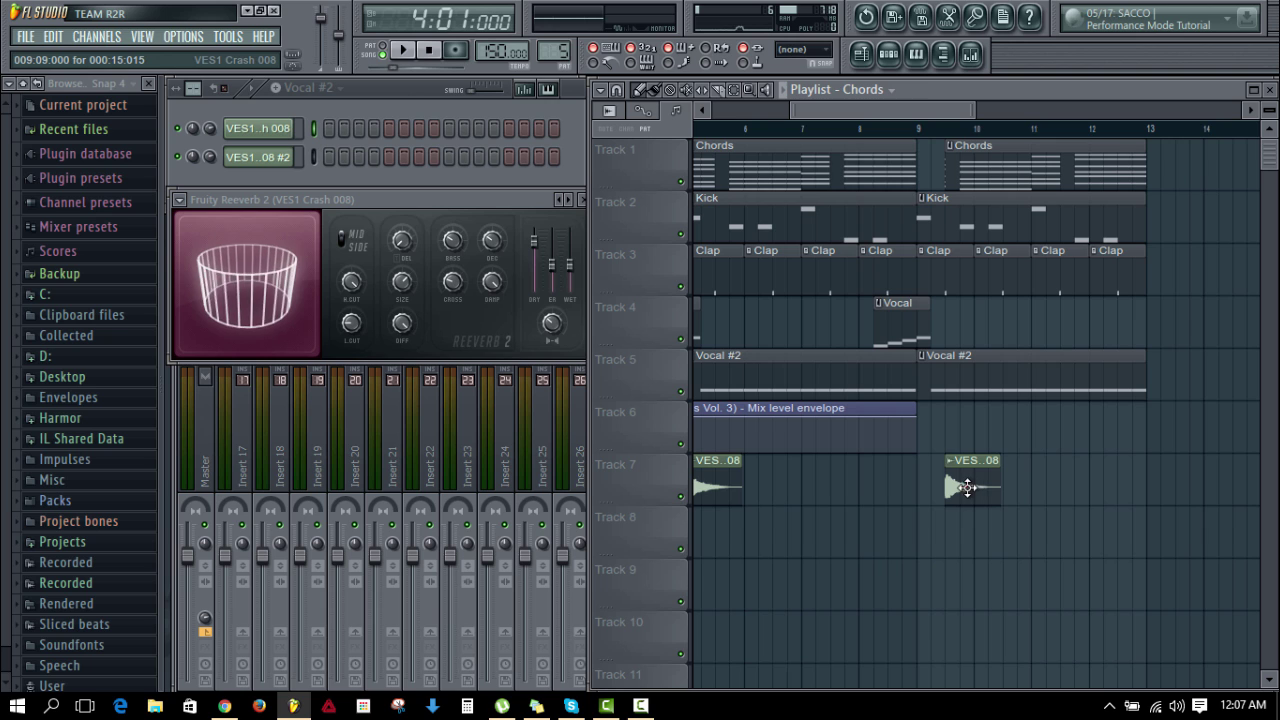
drag(967, 487, 981, 487)
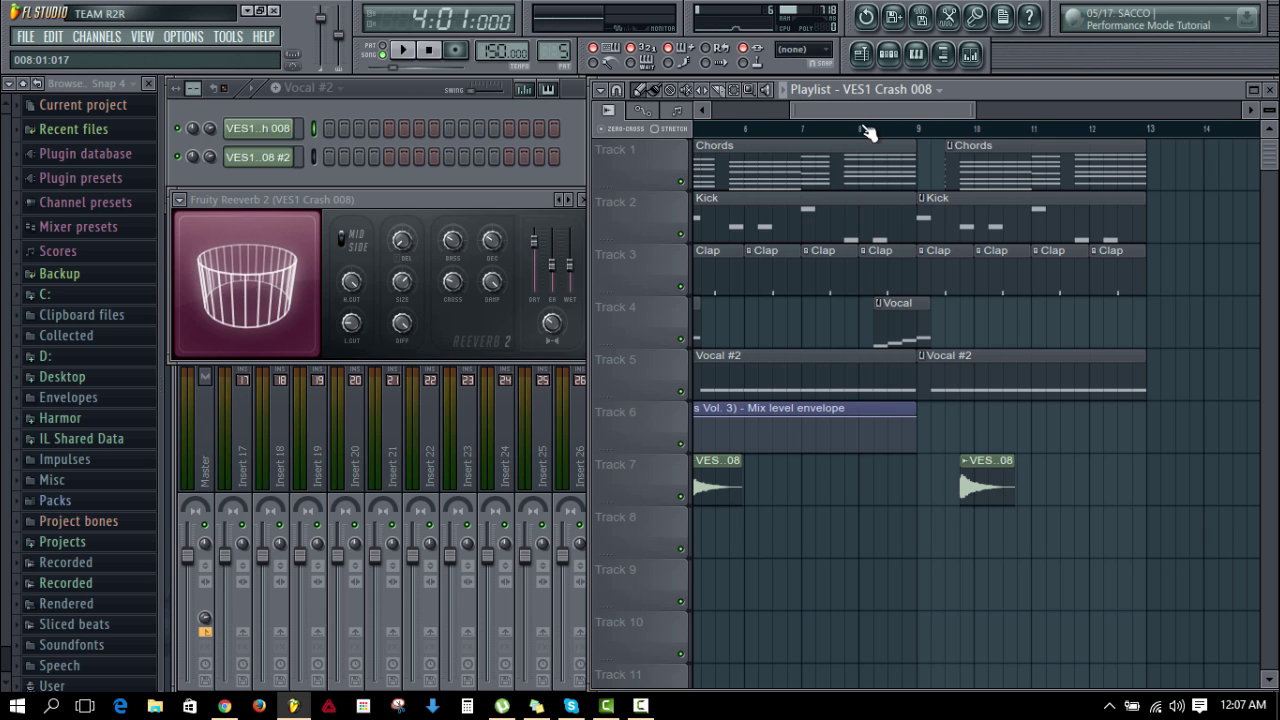
Step: Play the repeated drop from bar 9, and play the full arrangement from bar 4 to hear the transition
click(923, 133)
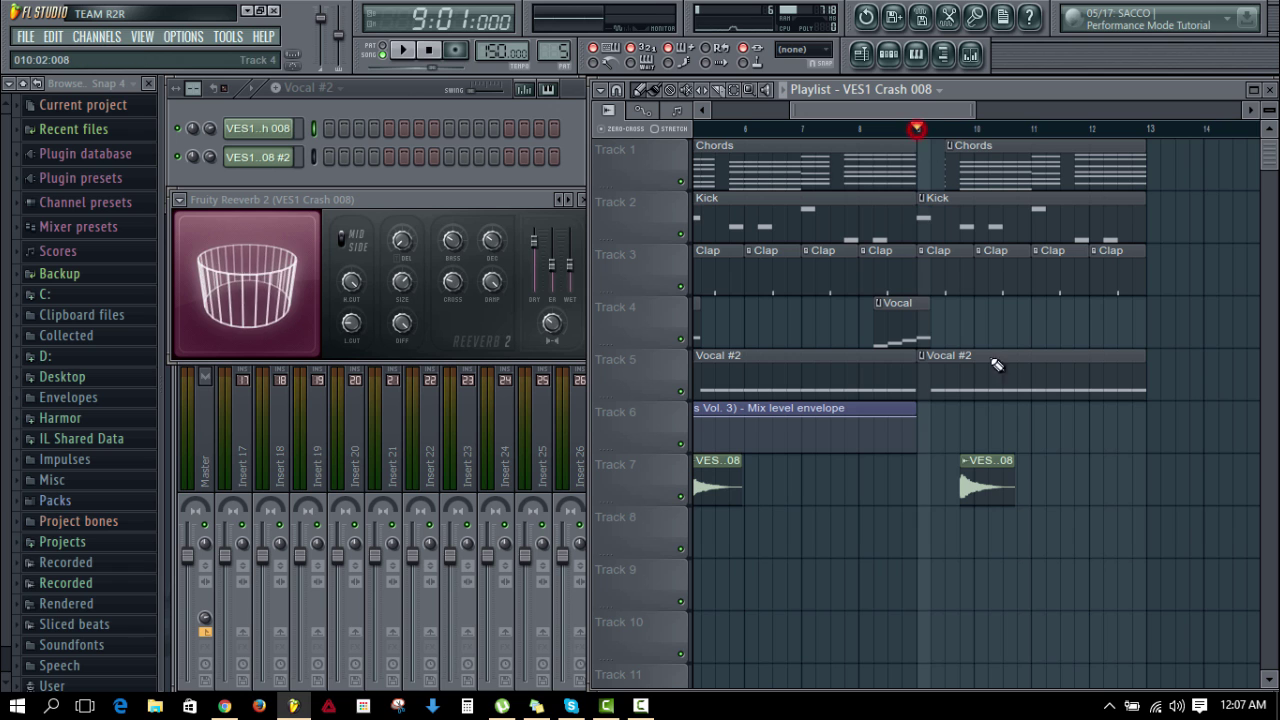
key(space)
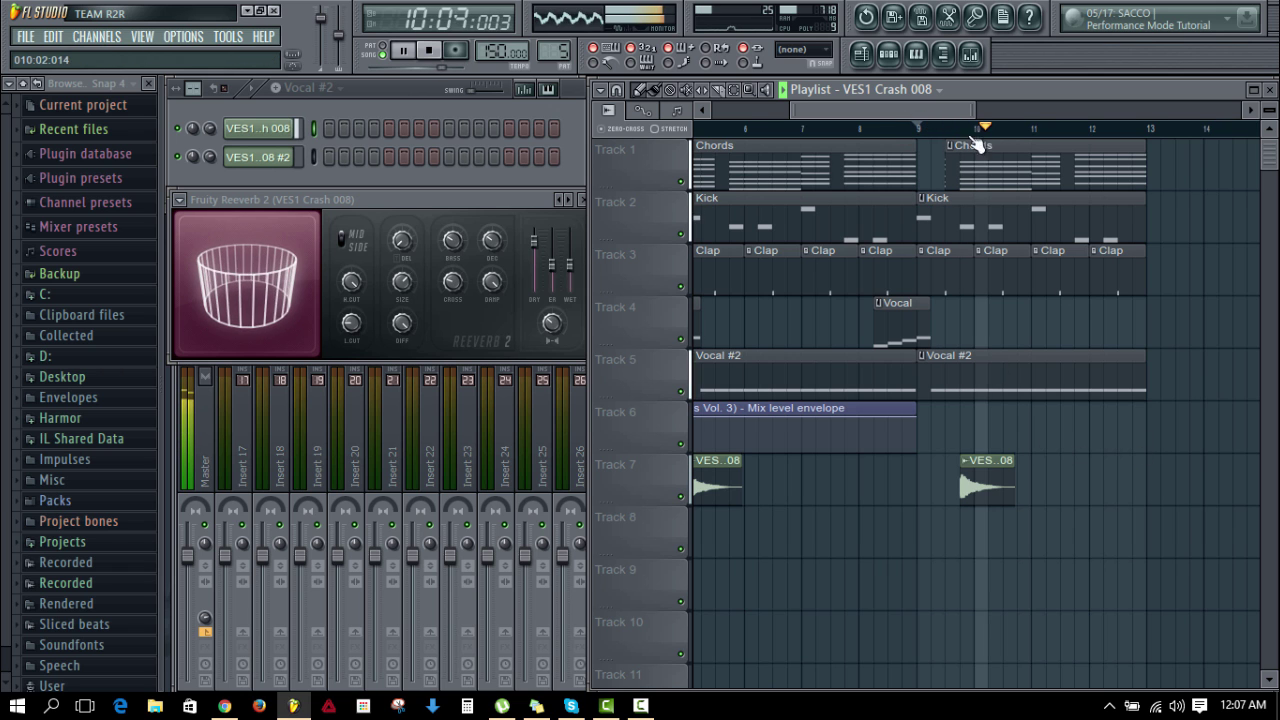
scroll(822, 152, down, 4)
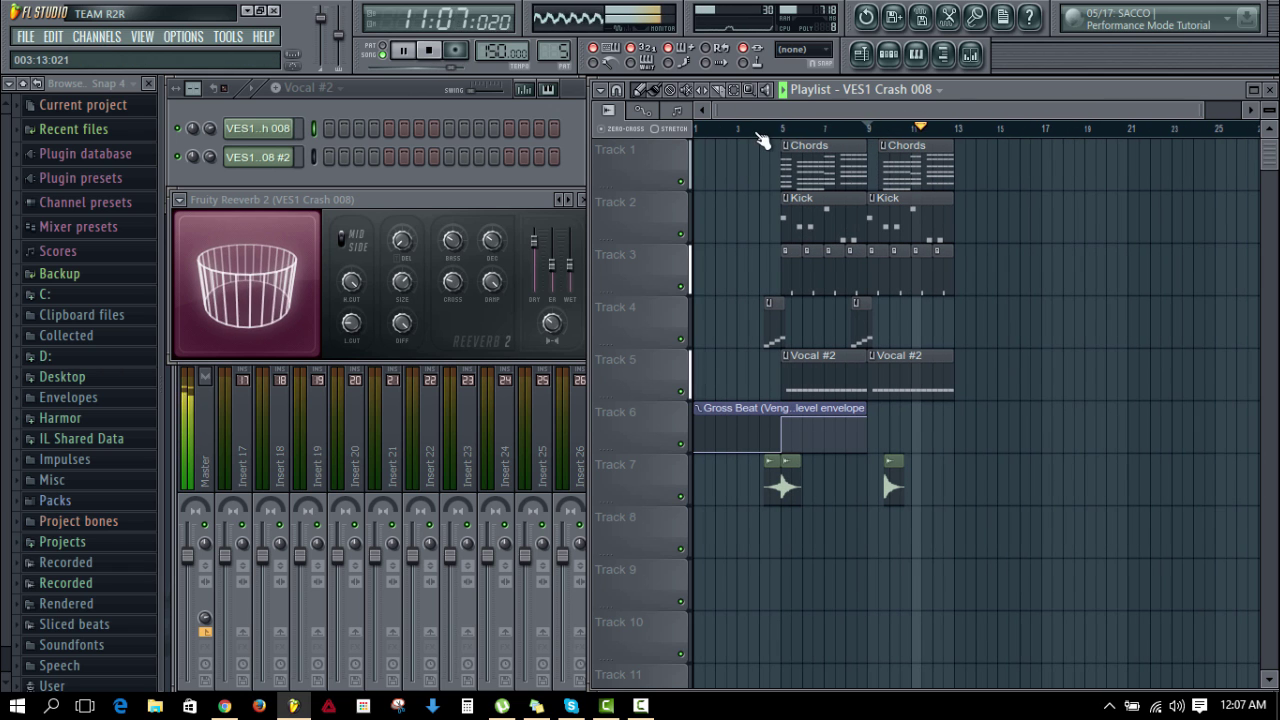
key(space)
click(757, 133)
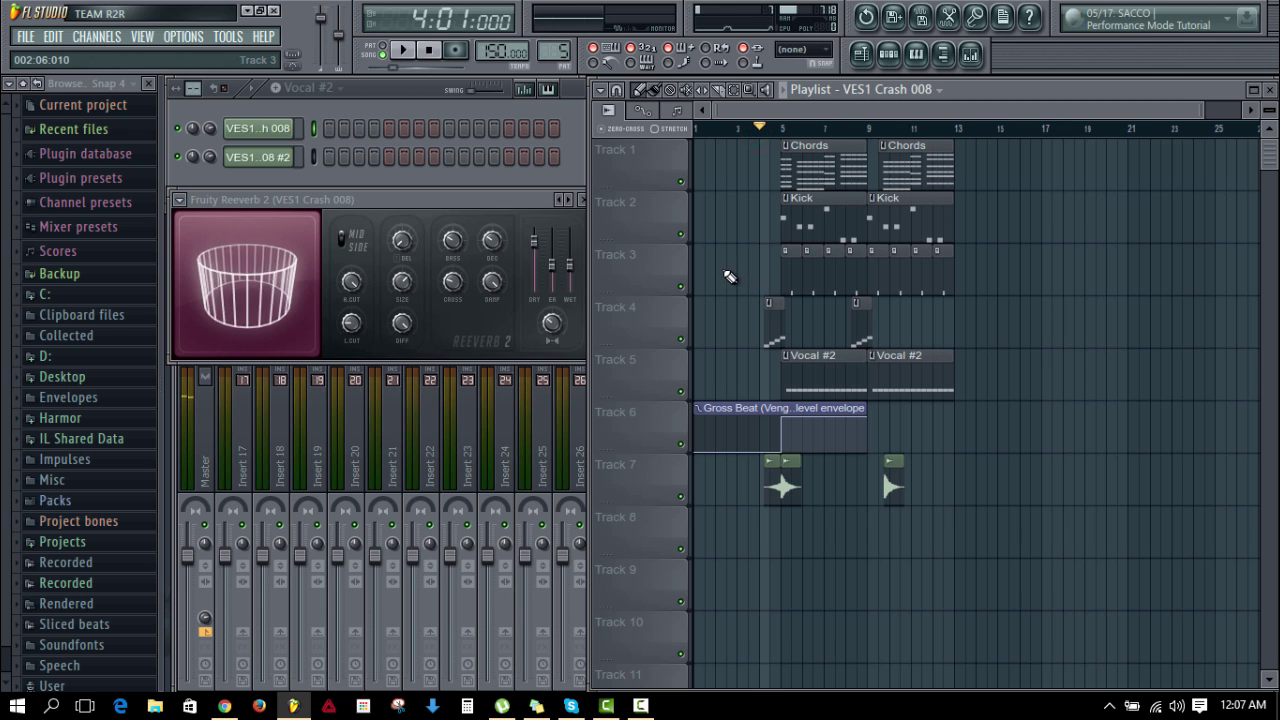
key(space)
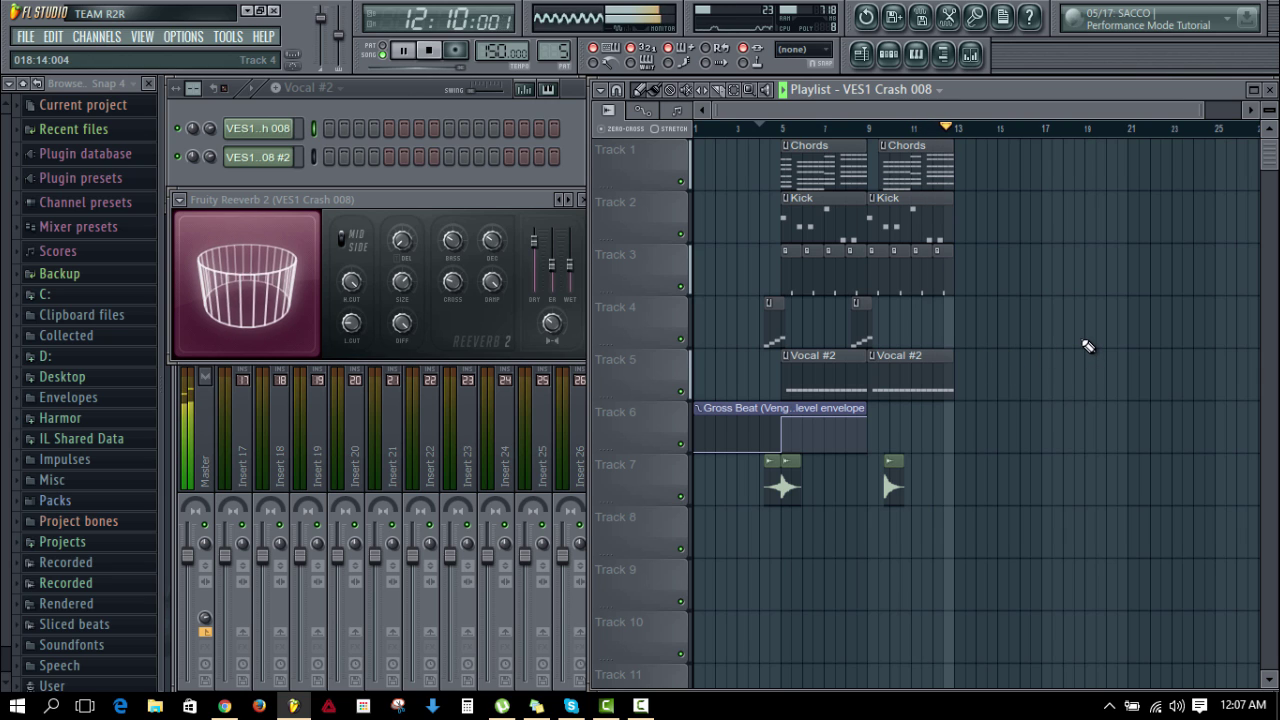
key(space)
Step: Shorten the first Chords and Vocal #2 clips so both end halfway through bar 8
click(860, 154)
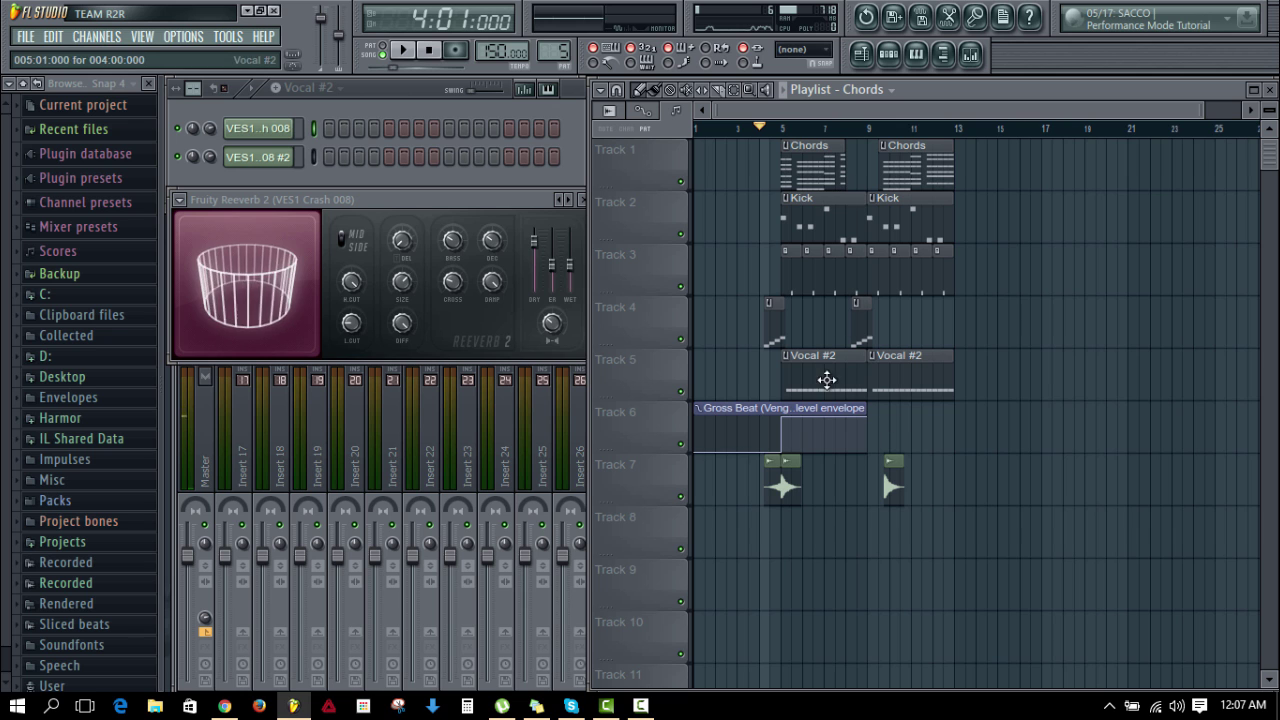
mouse_move(860, 361)
mouse_down()
mouse_move(845, 359)
mouse_move(866, 359)
mouse_up()
scroll(869, 137, up, 3)
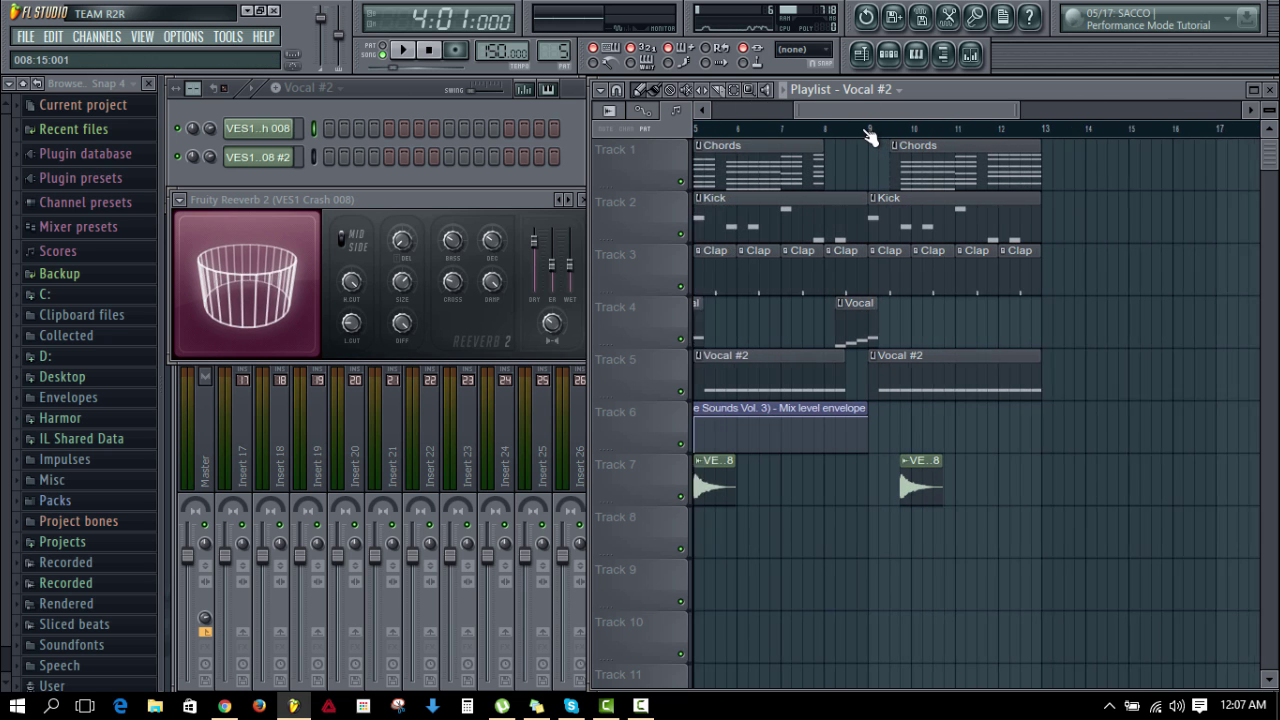
drag(806, 160, 840, 160)
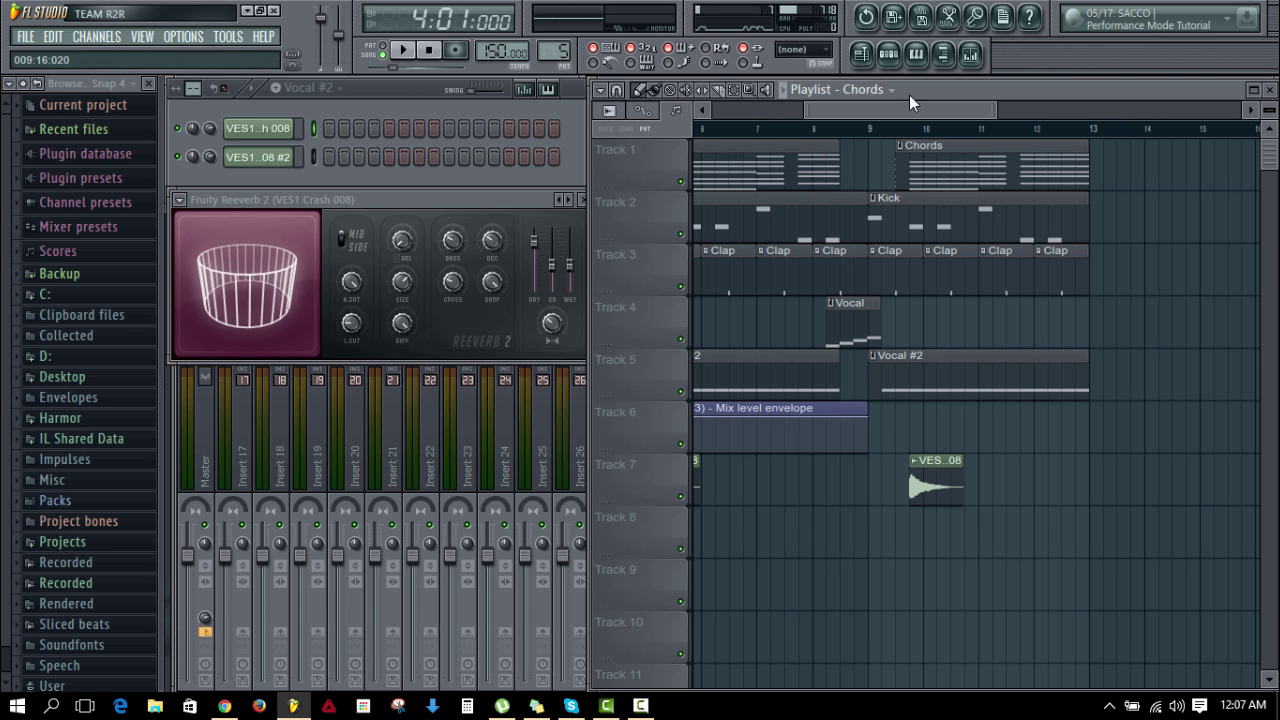
Step: Play the transition from bar 8 and replay the arrangement from bar 4
click(814, 129)
key(space)
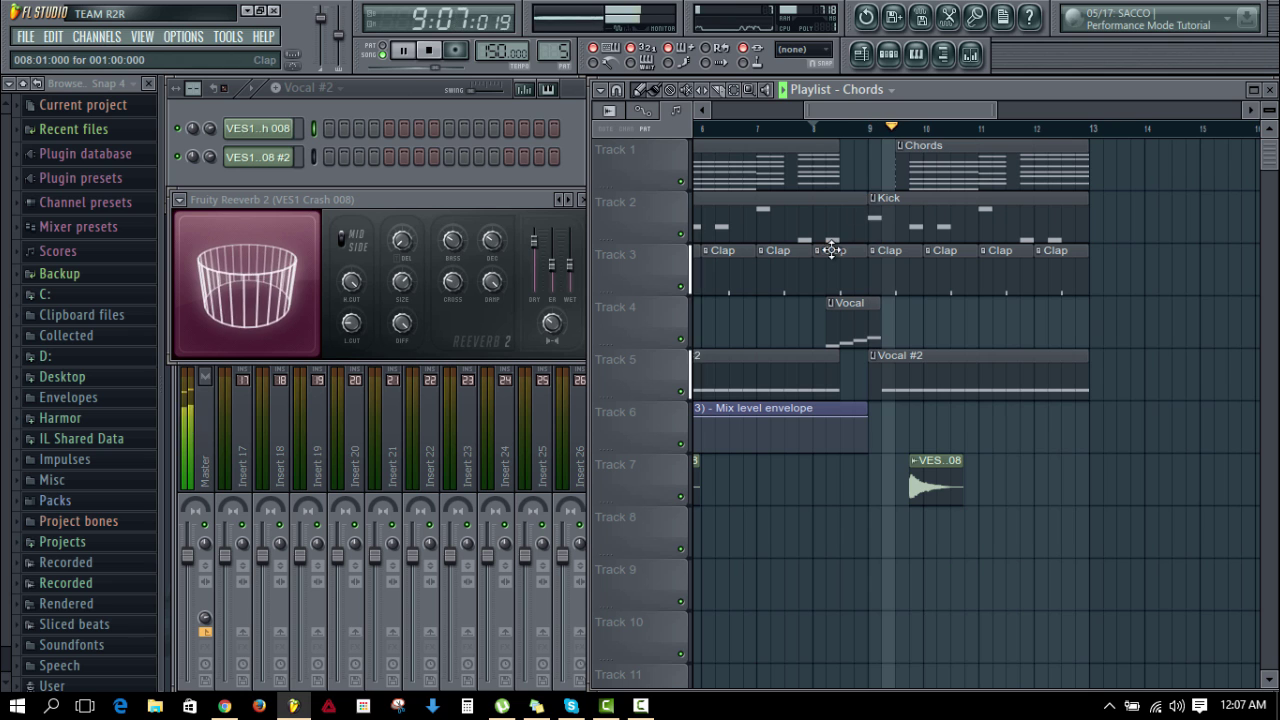
drag(823, 111, 748, 114)
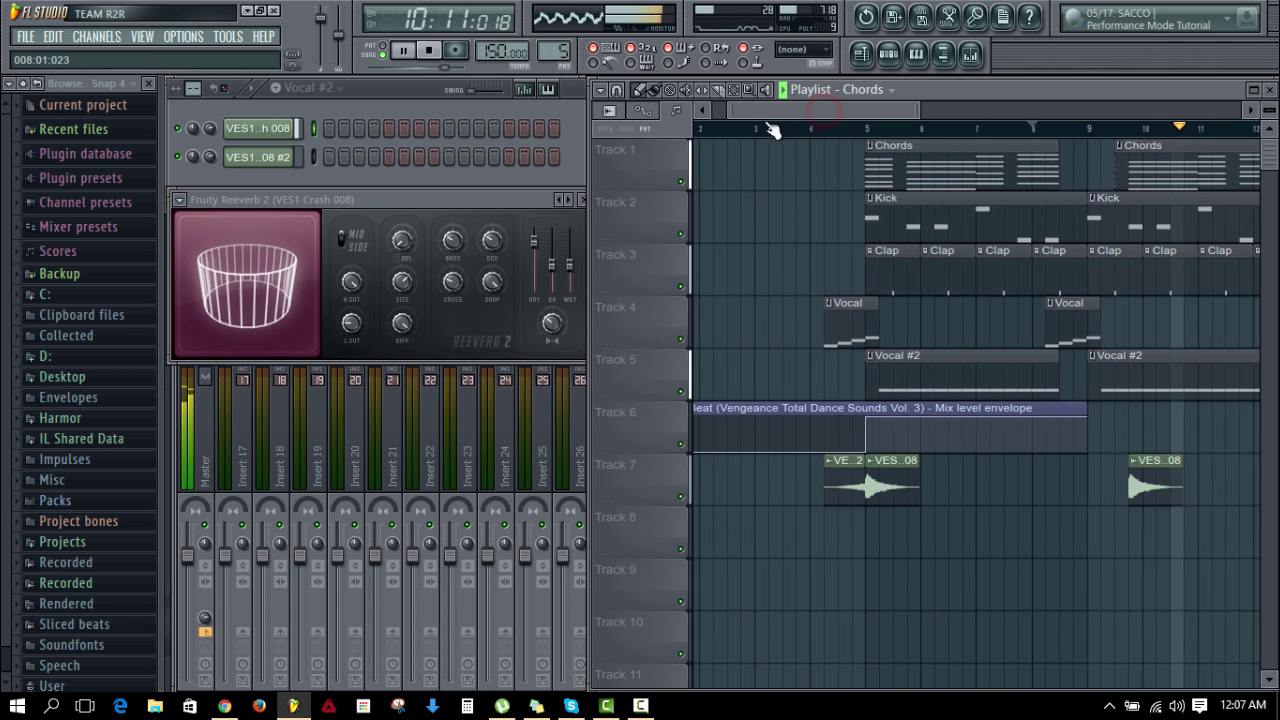
click(815, 128)
Step: Extend the first Chords clip back to bar 9 and stop playback
drag(842, 111, 877, 104)
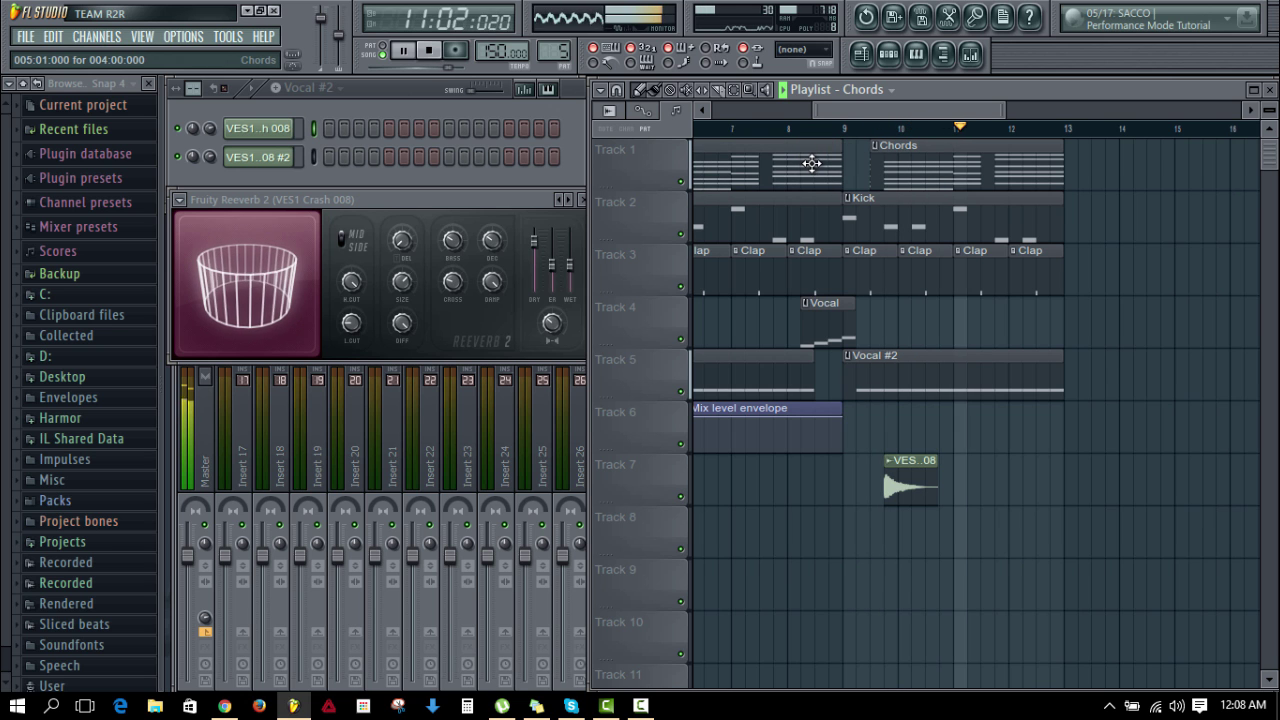
scroll(849, 131, down, 1)
scroll(849, 131, down, 2)
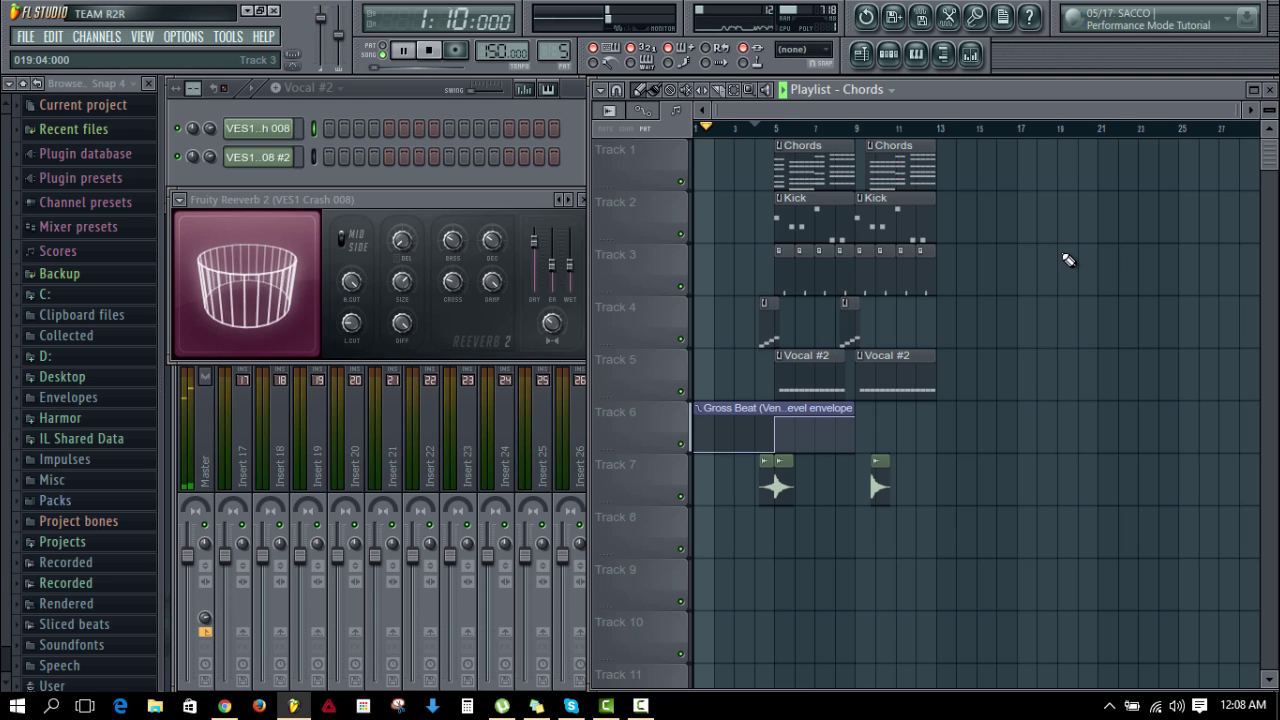
key(space)
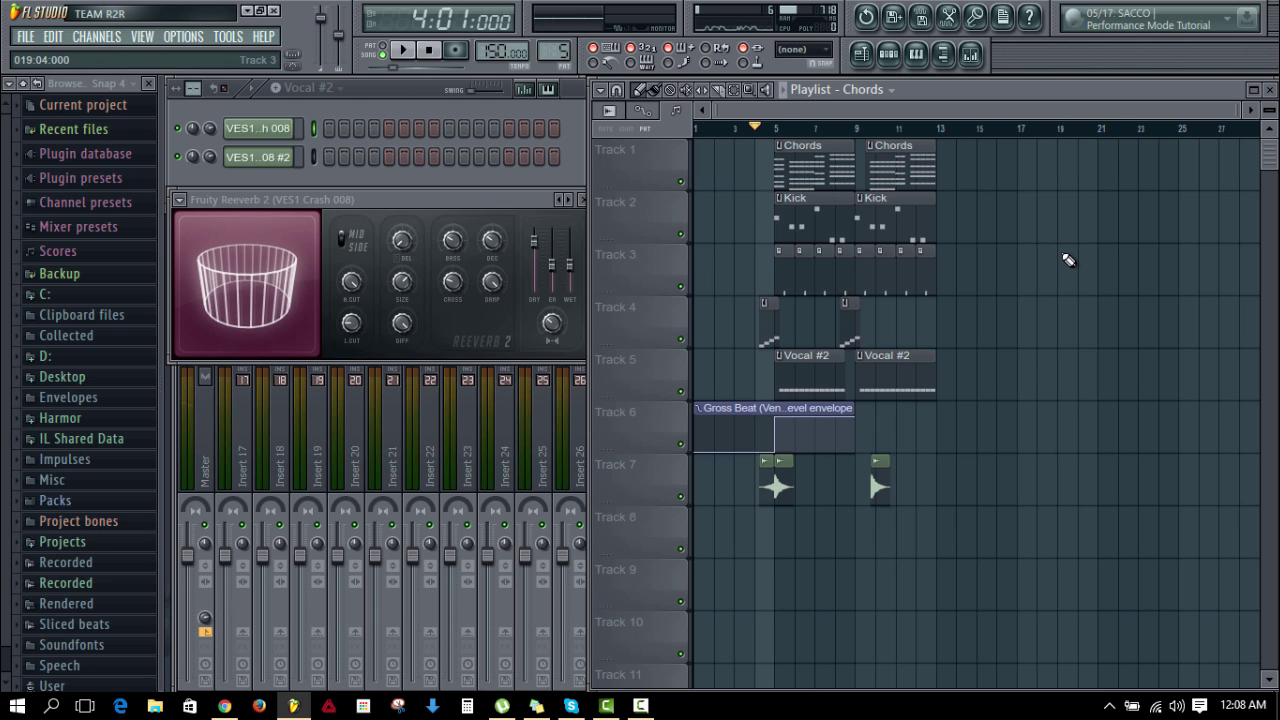